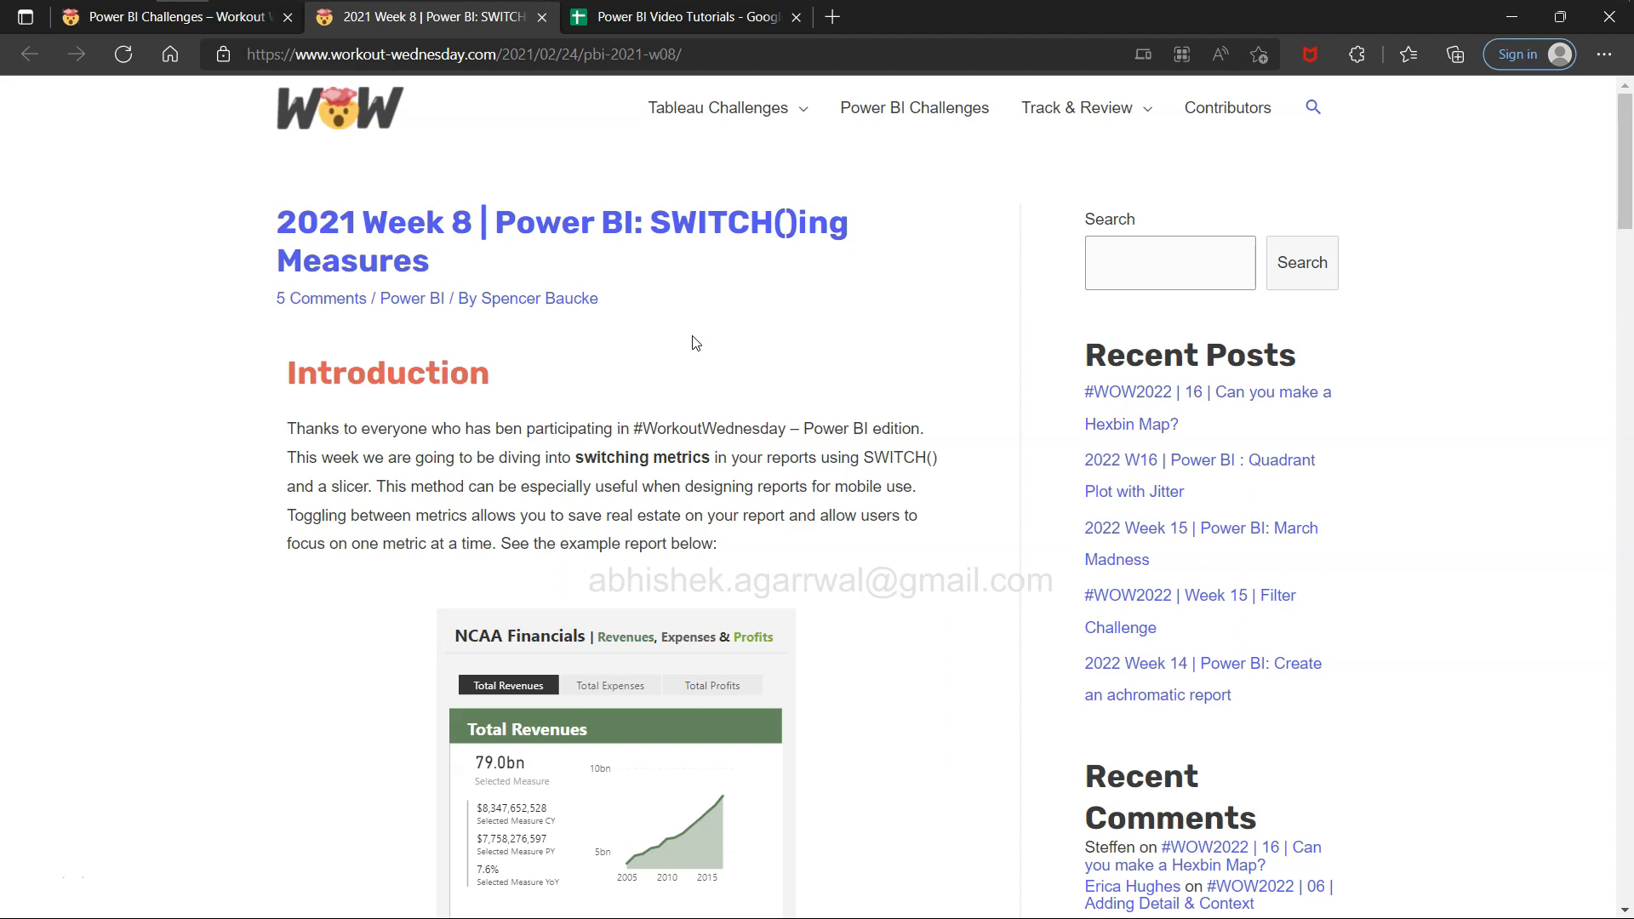
# View the Total Expenses and Total Profits metrics in the embedded NCAA Financials example report.
pyautogui.scroll(-4, 706, 425)
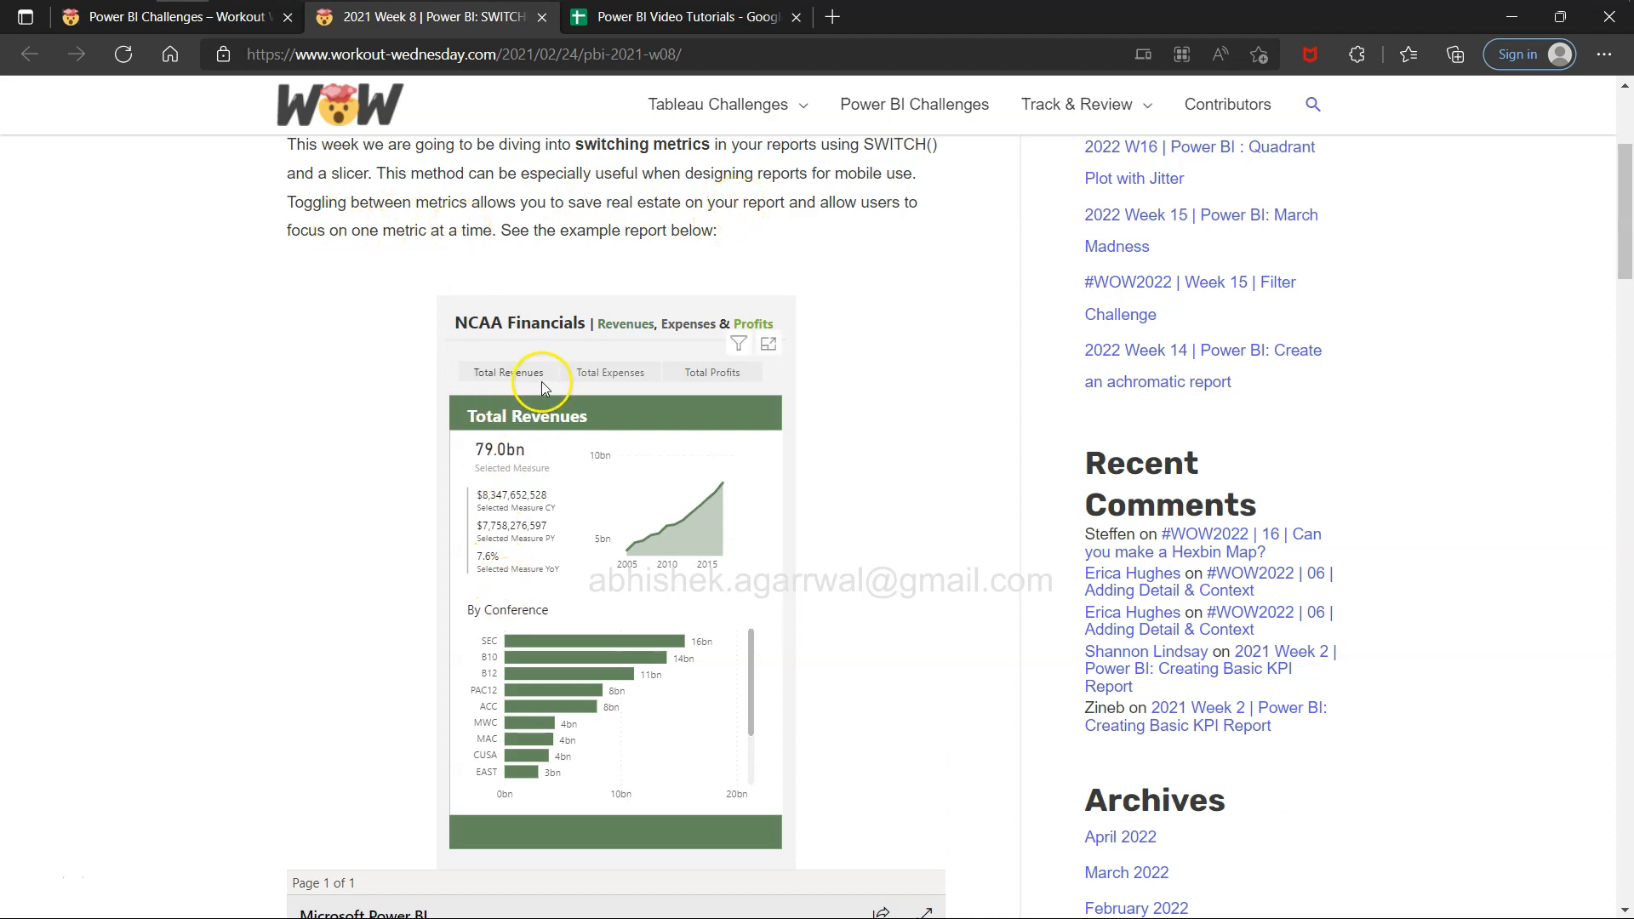
pyautogui.click(593, 376)
pyautogui.click(593, 377)
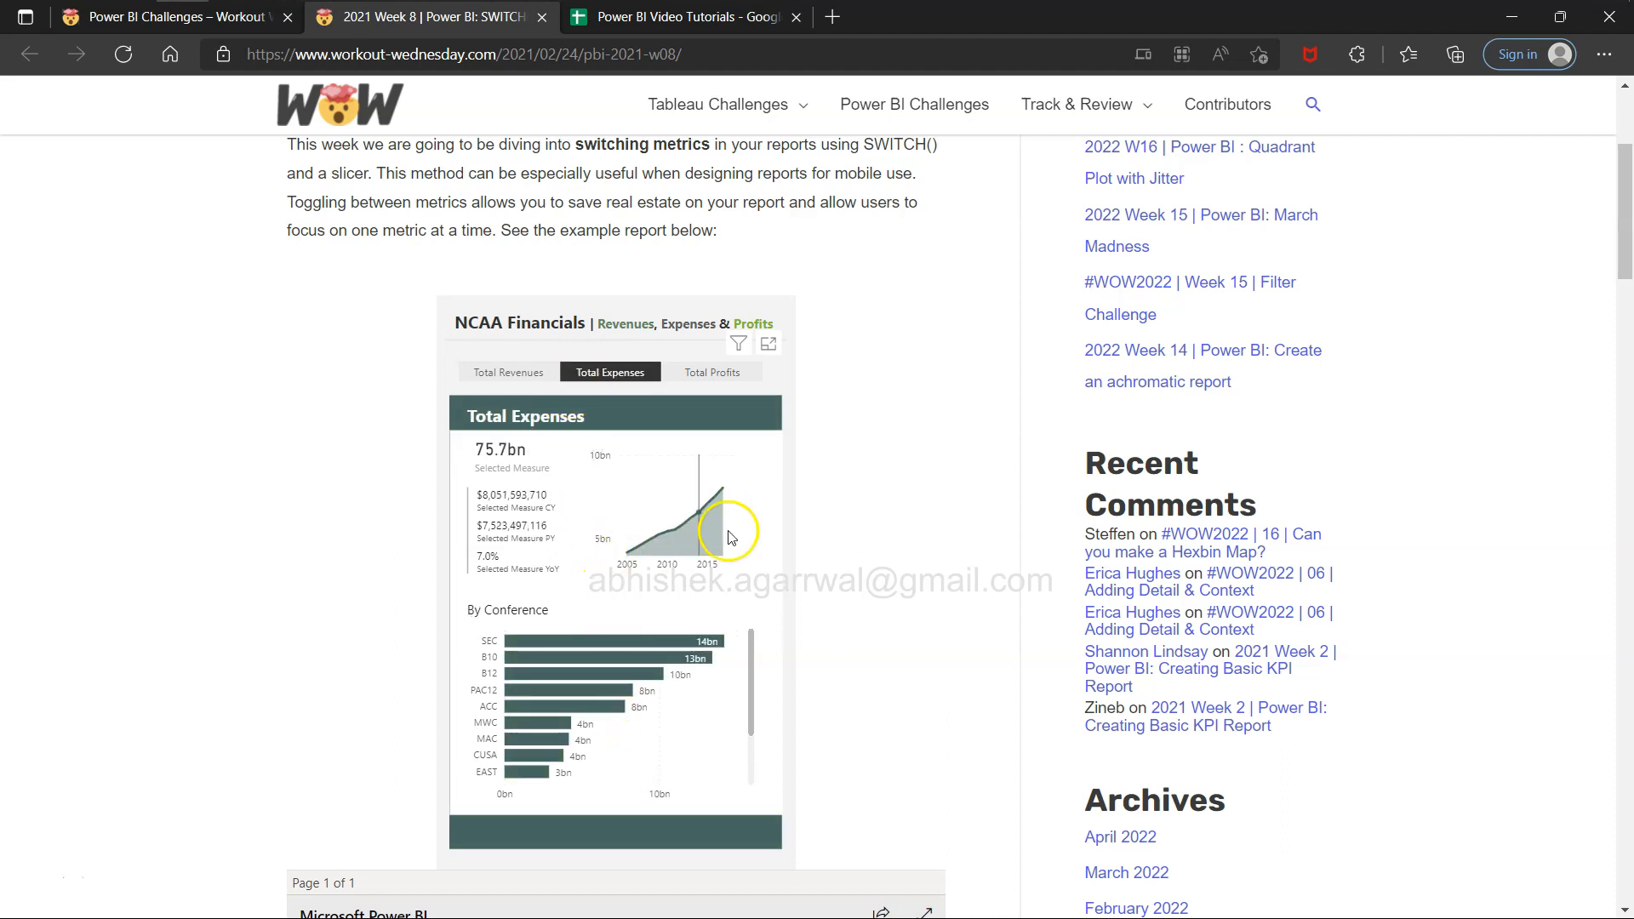
pyautogui.click(720, 373)
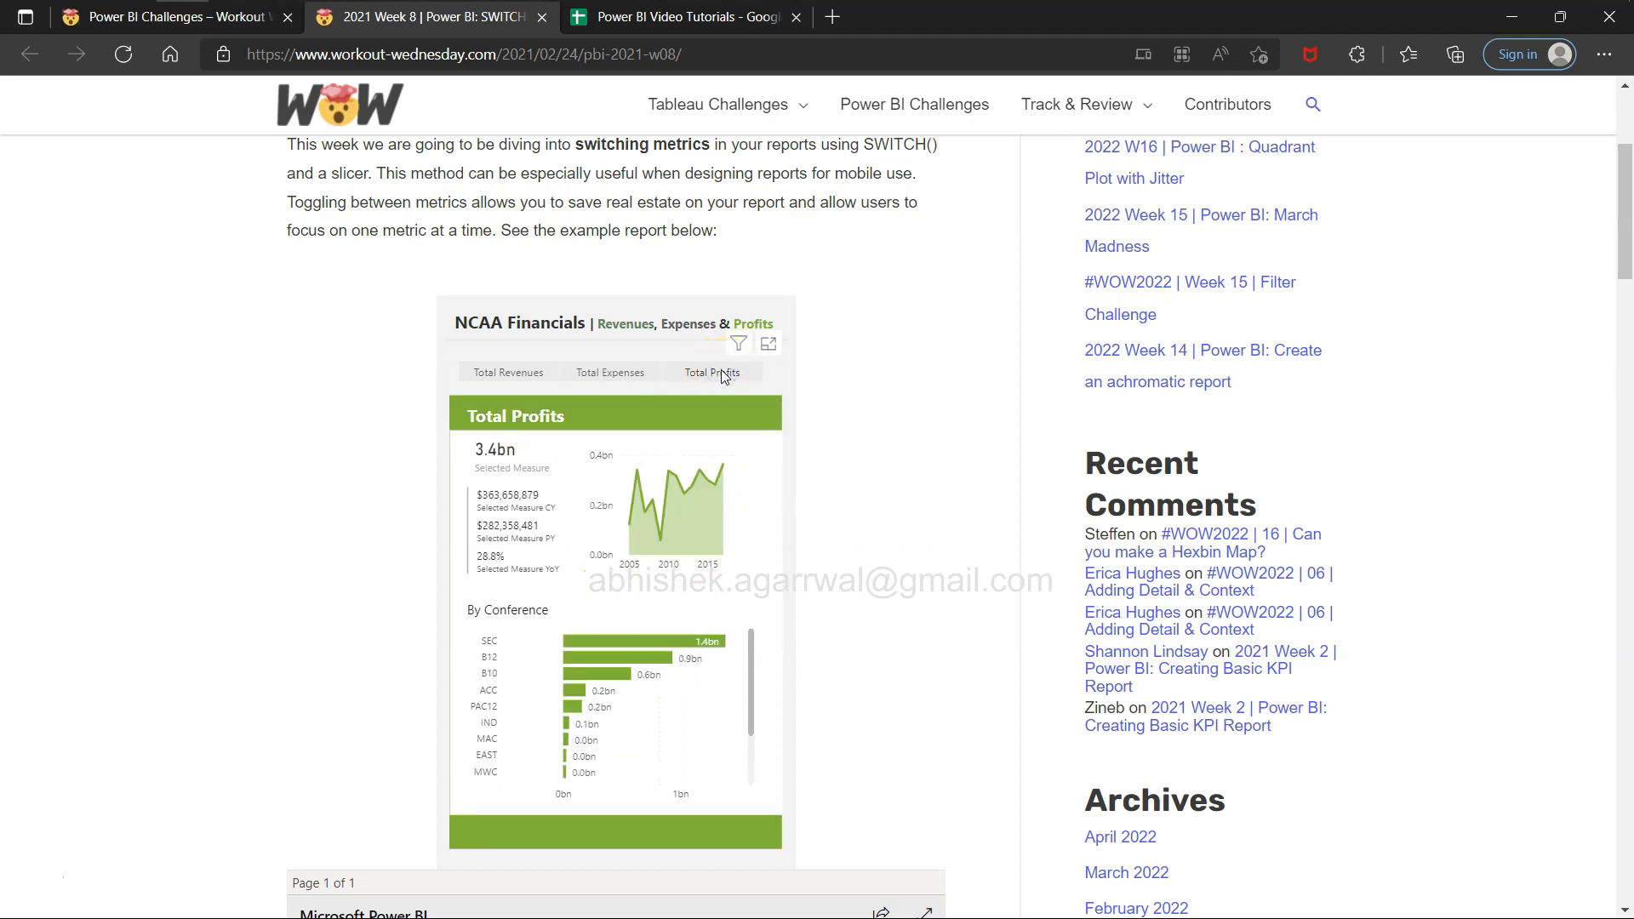
pyautogui.click(693, 417)
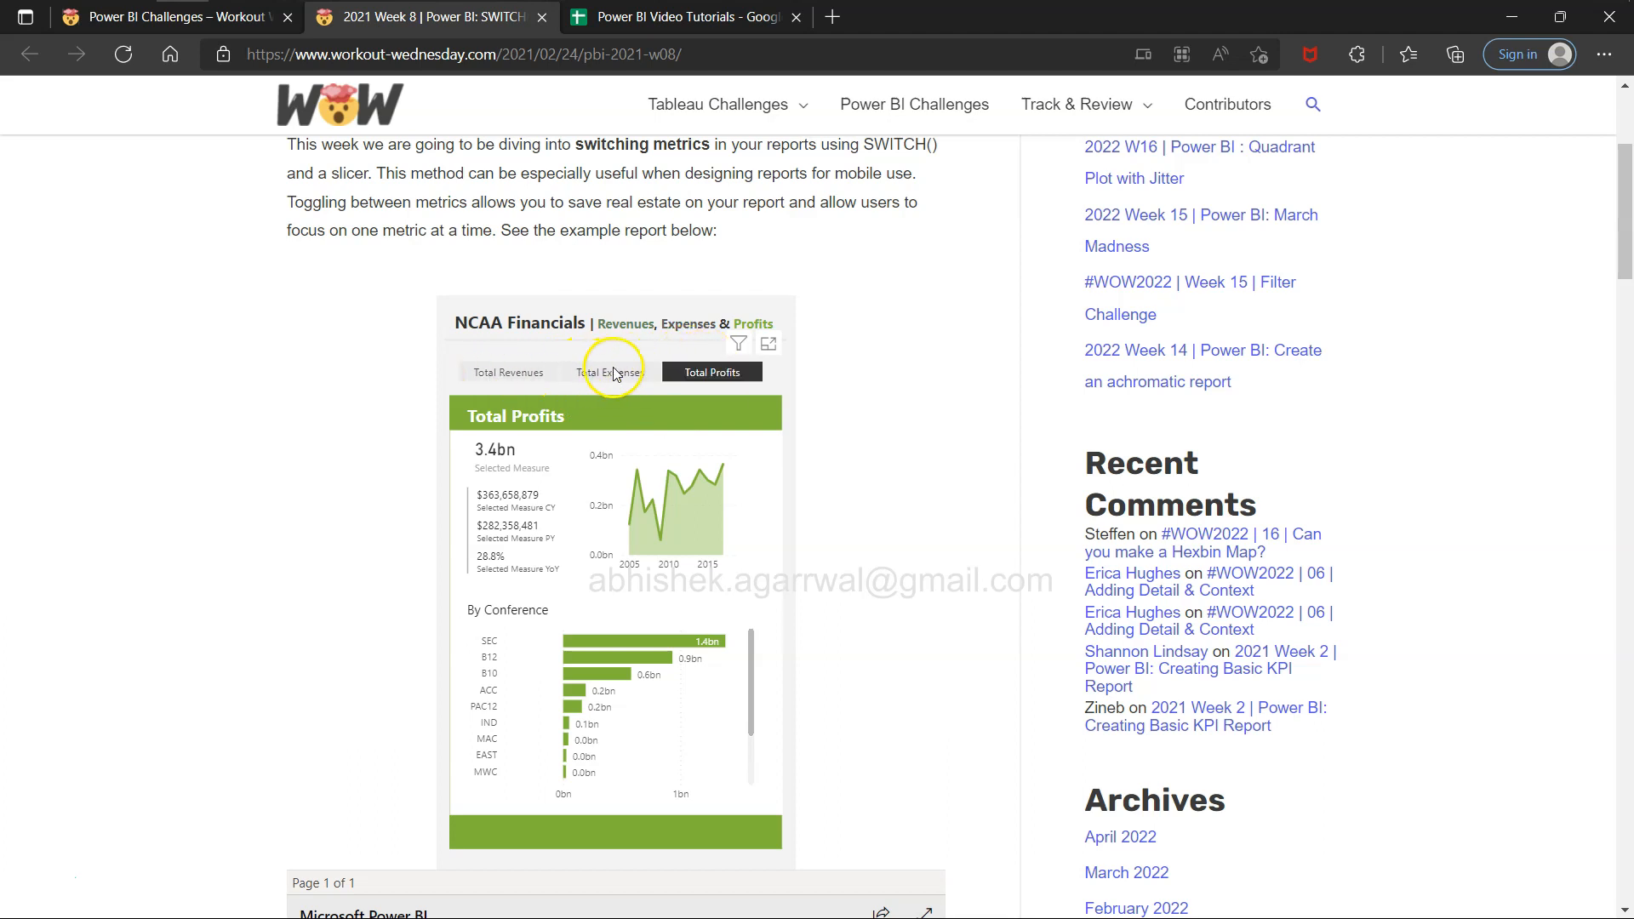
pyautogui.click(681, 379)
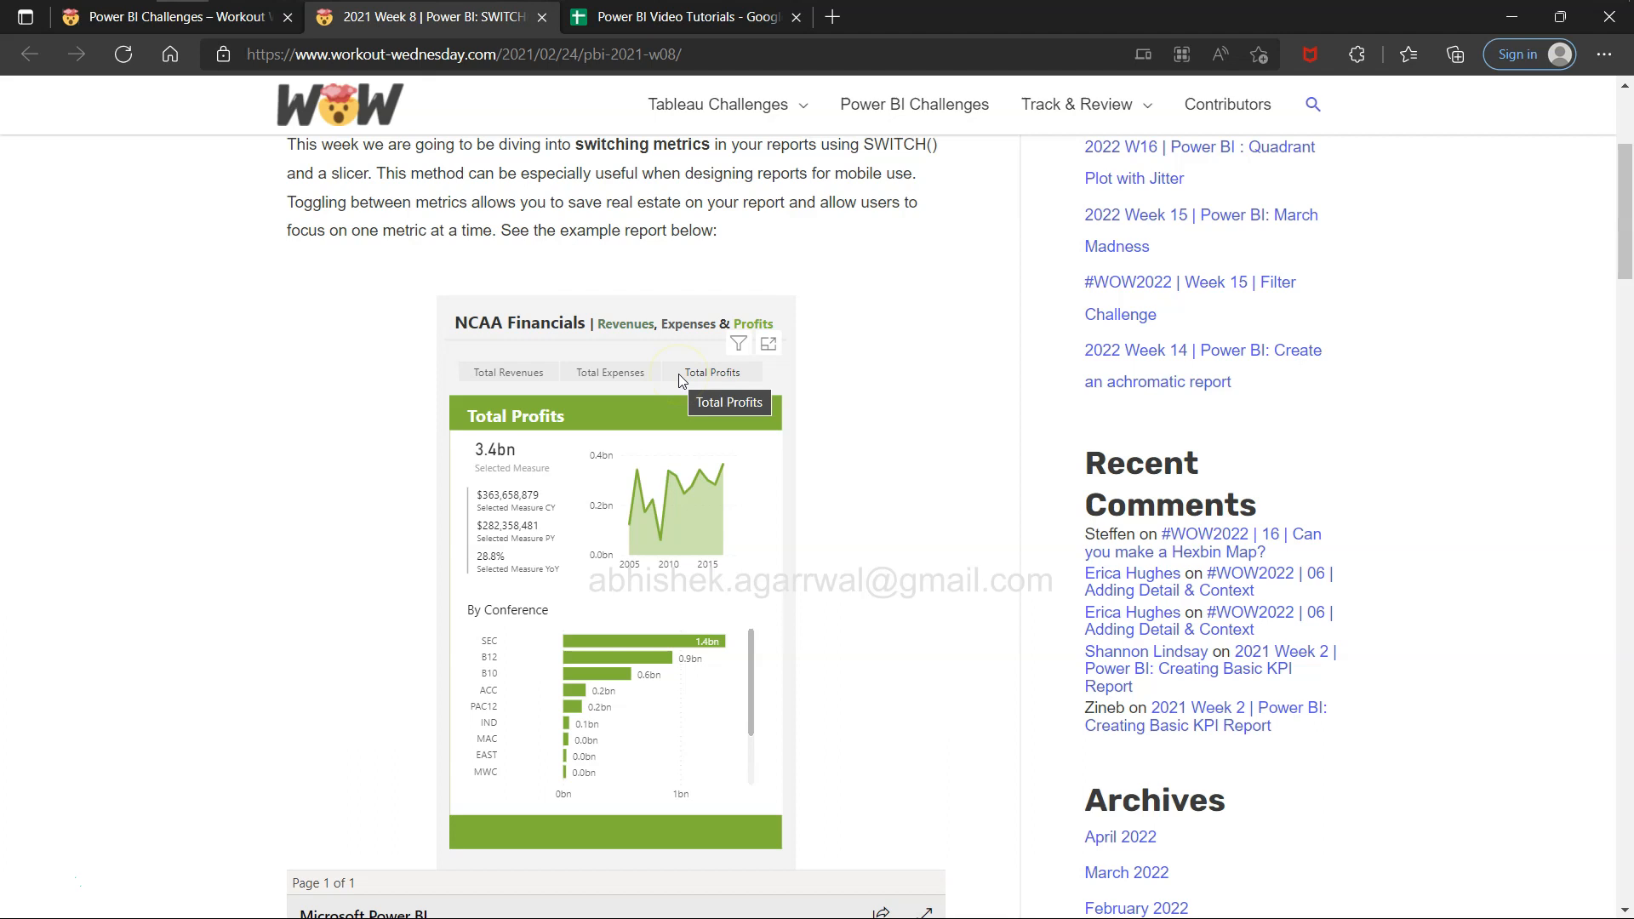
pyautogui.click(681, 379)
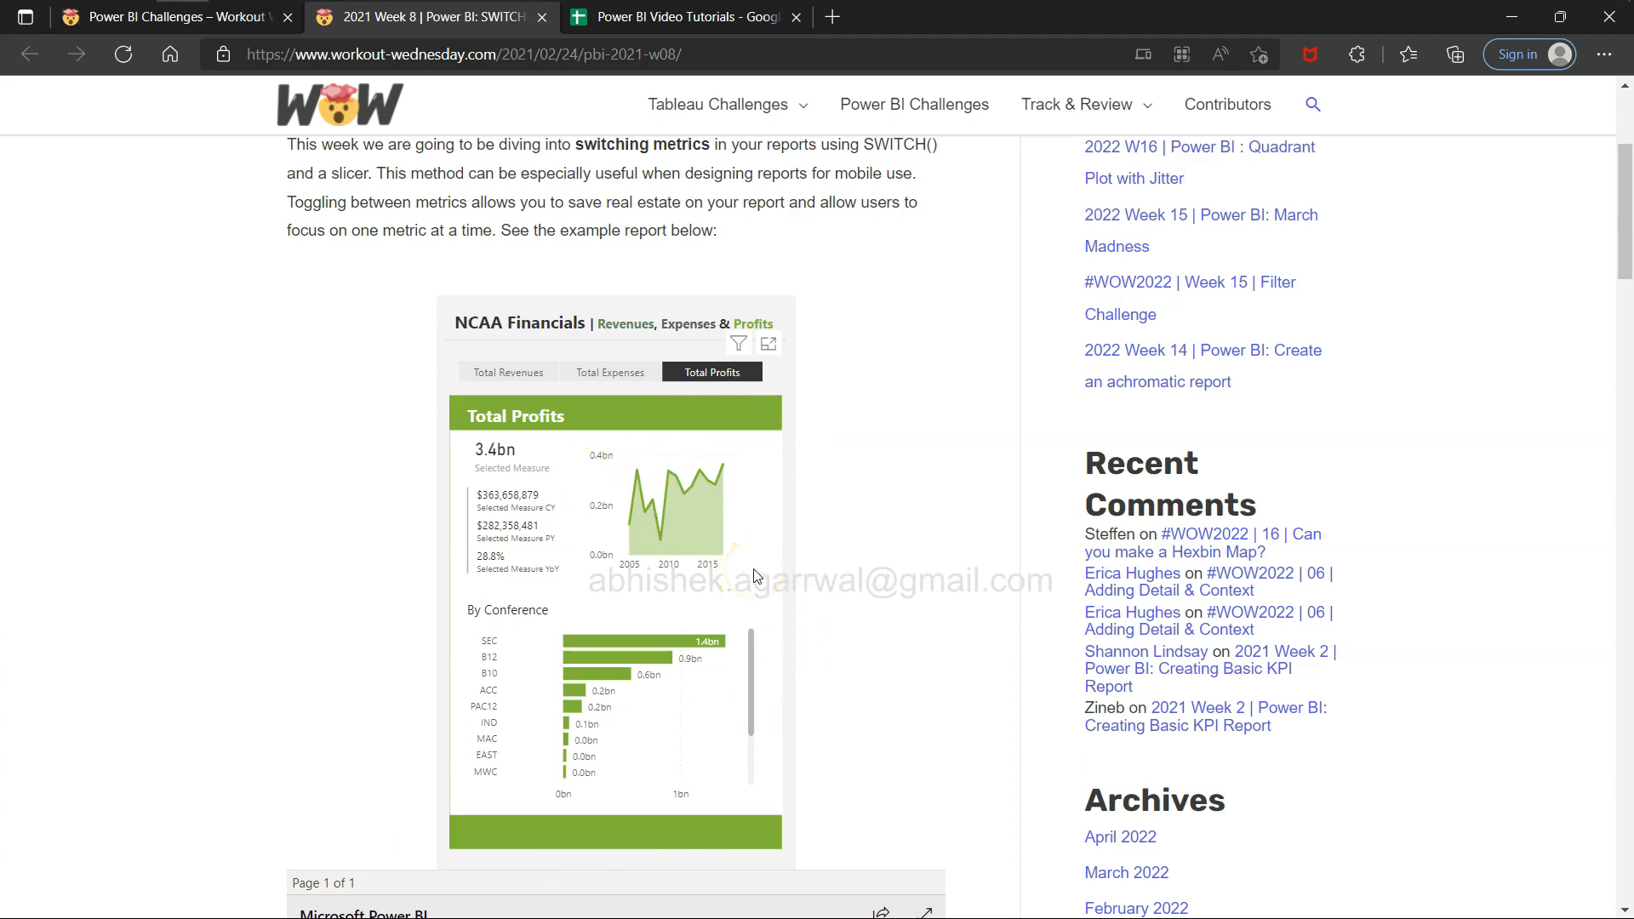
# Examine the measure cards and trend chart for Total Profits, and switch the example report to Total Revenues and Total Expenses.
pyautogui.click(749, 693)
pyautogui.click(525, 475)
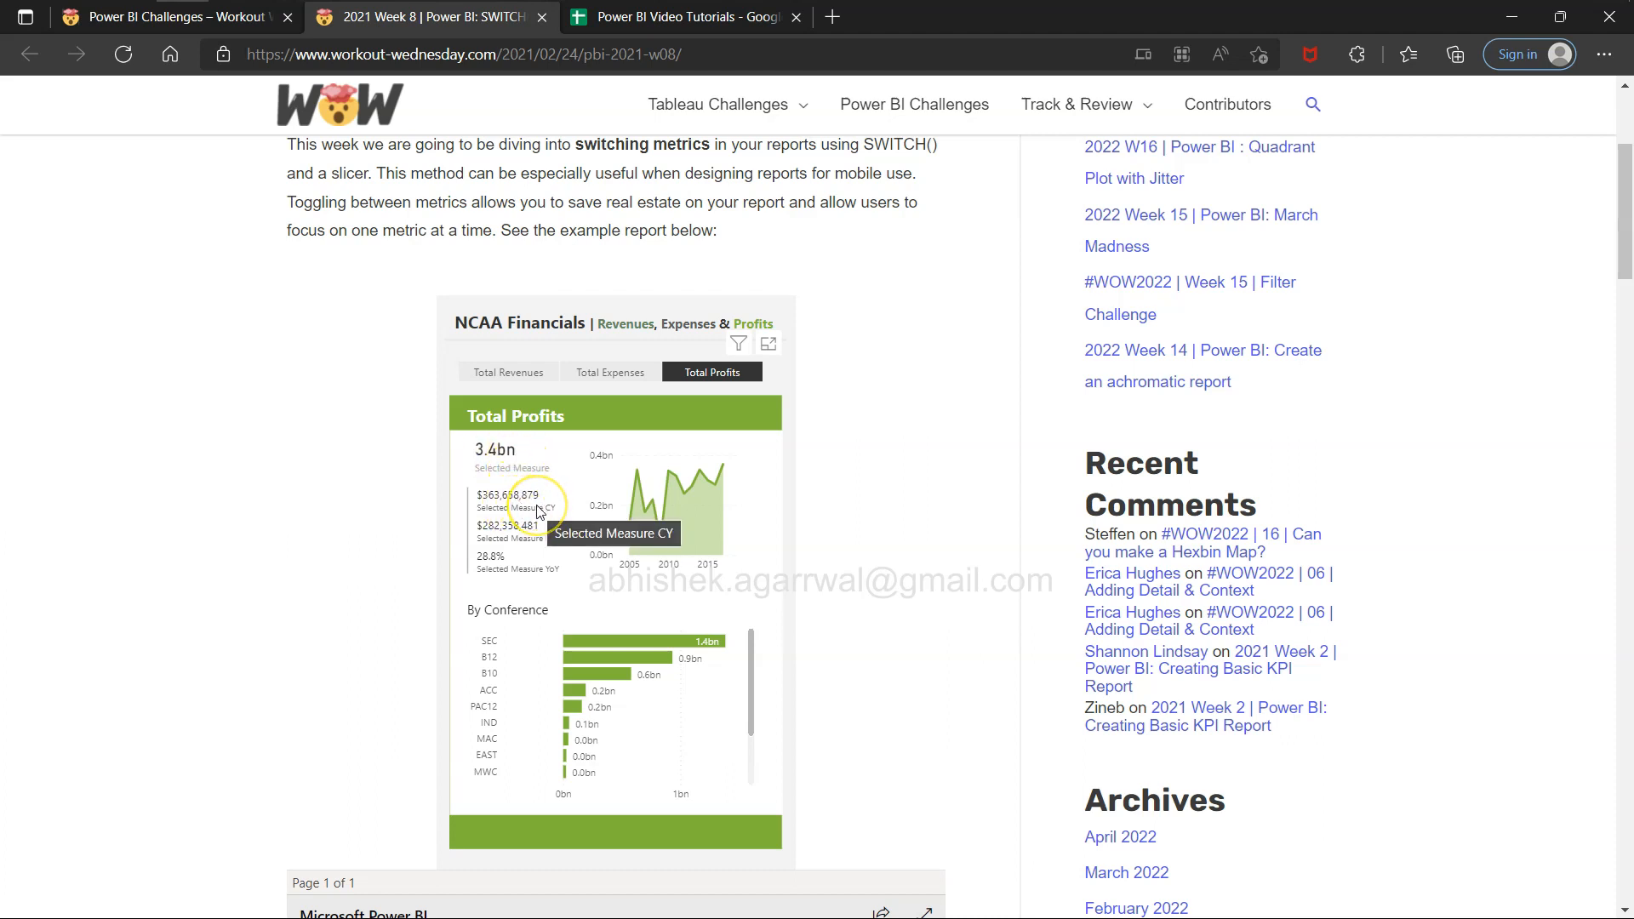
pyautogui.click(536, 573)
pyautogui.click(713, 532)
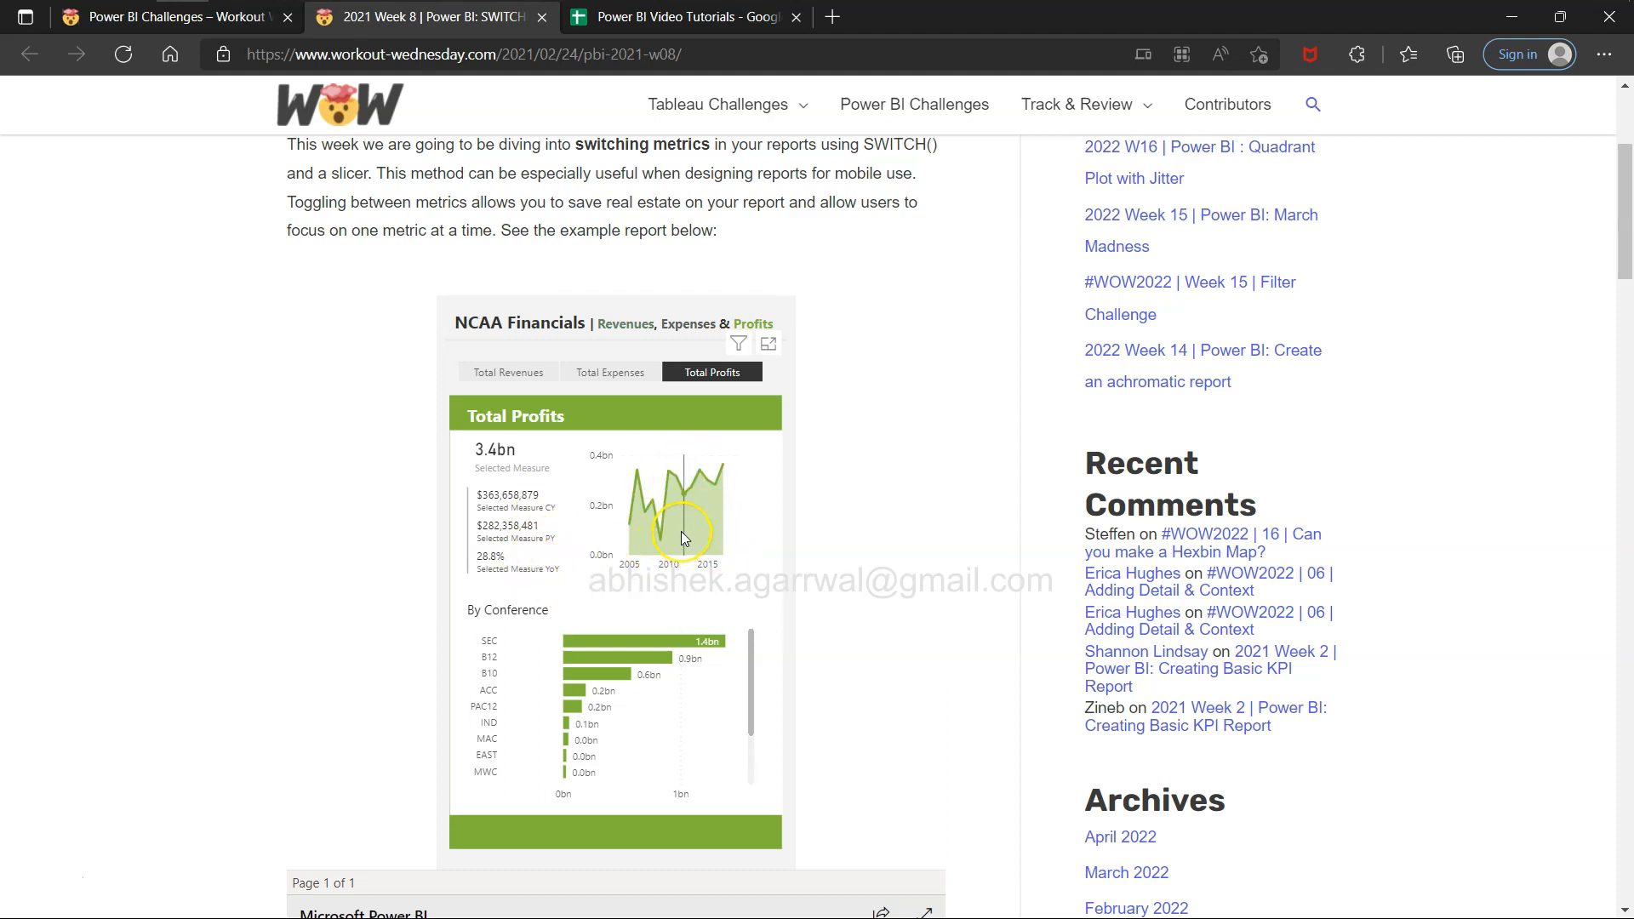
pyautogui.moveTo(681, 532)
pyautogui.click(522, 376)
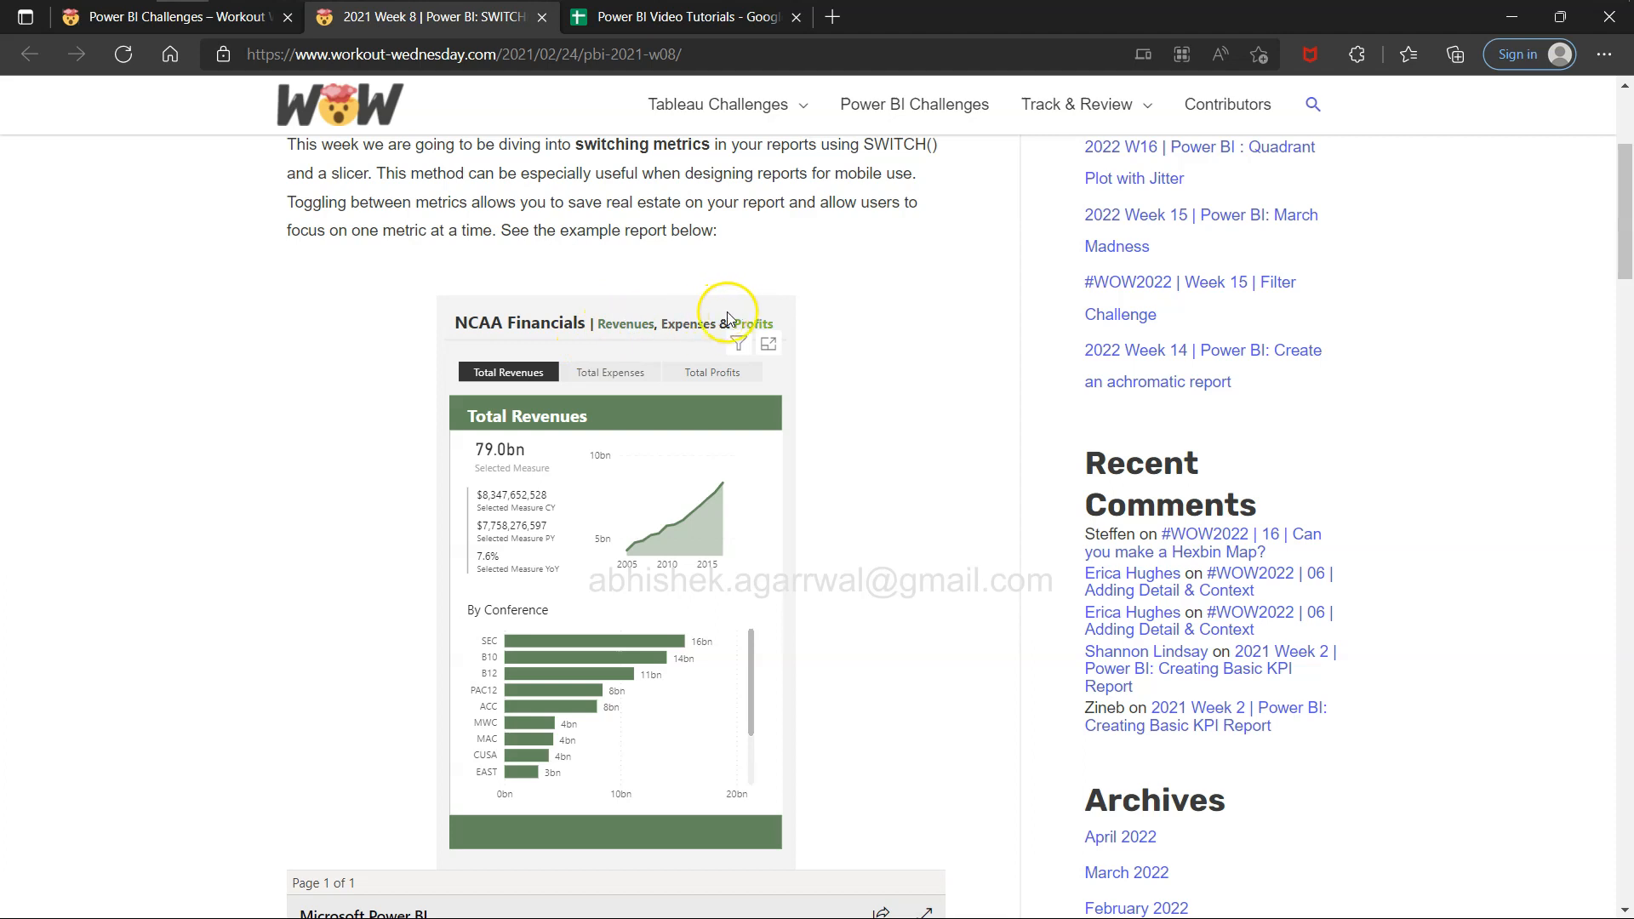
pyautogui.click(627, 375)
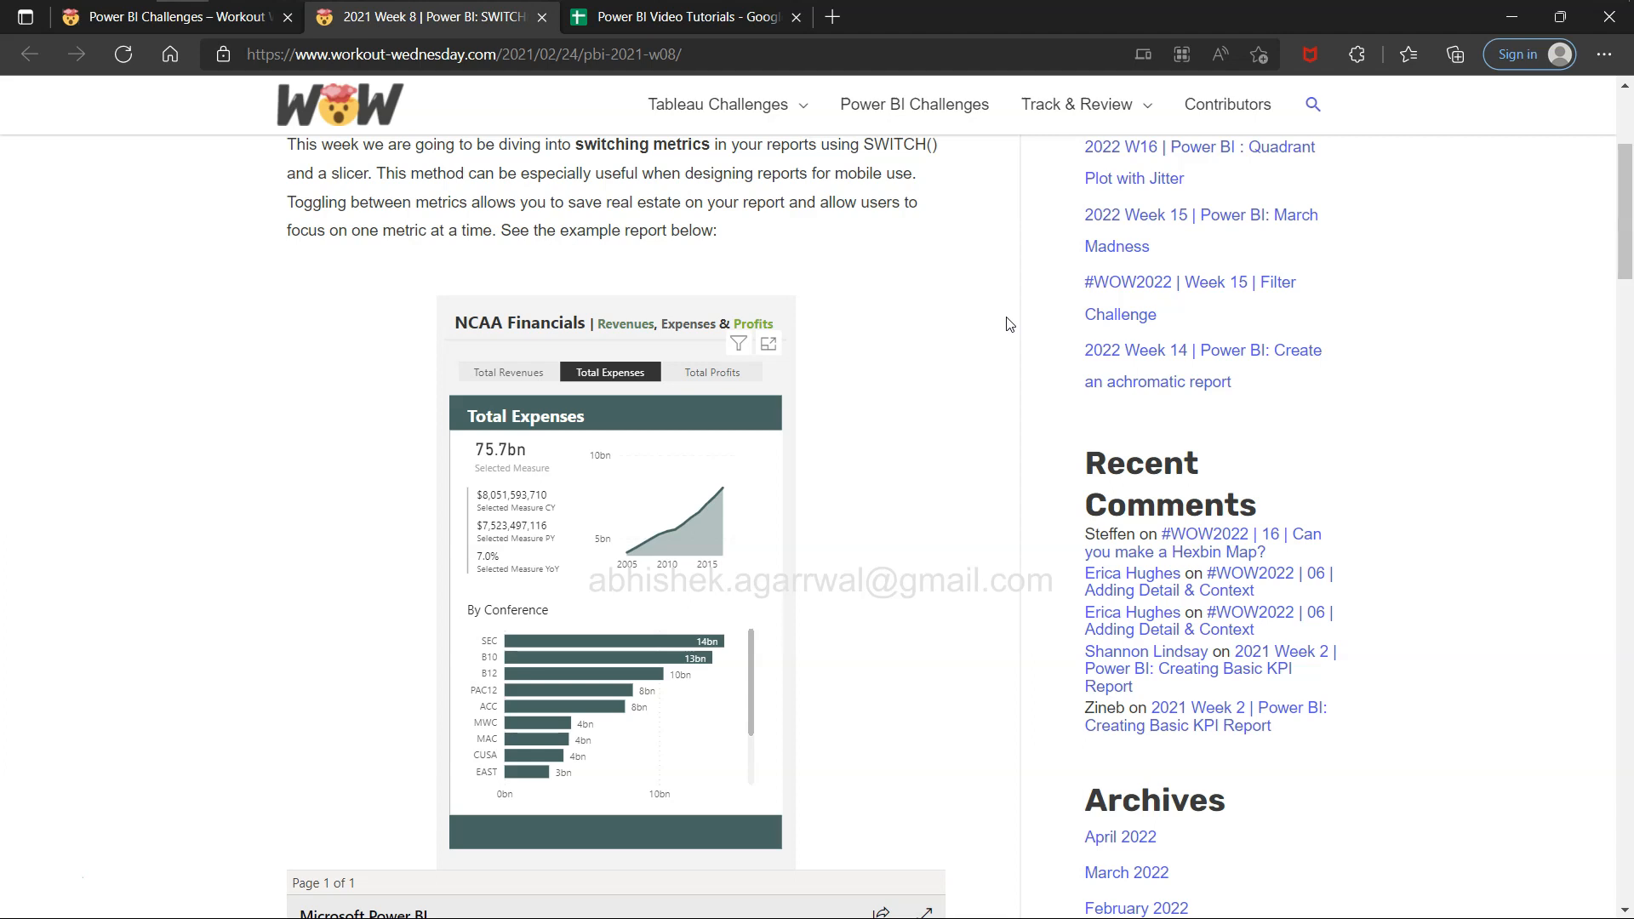
# Read the Requirements section of the Week 8 SWITCH()ing Measures challenge below the example report.
pyautogui.click(956, 442)
pyautogui.scroll(1, 960, 444)
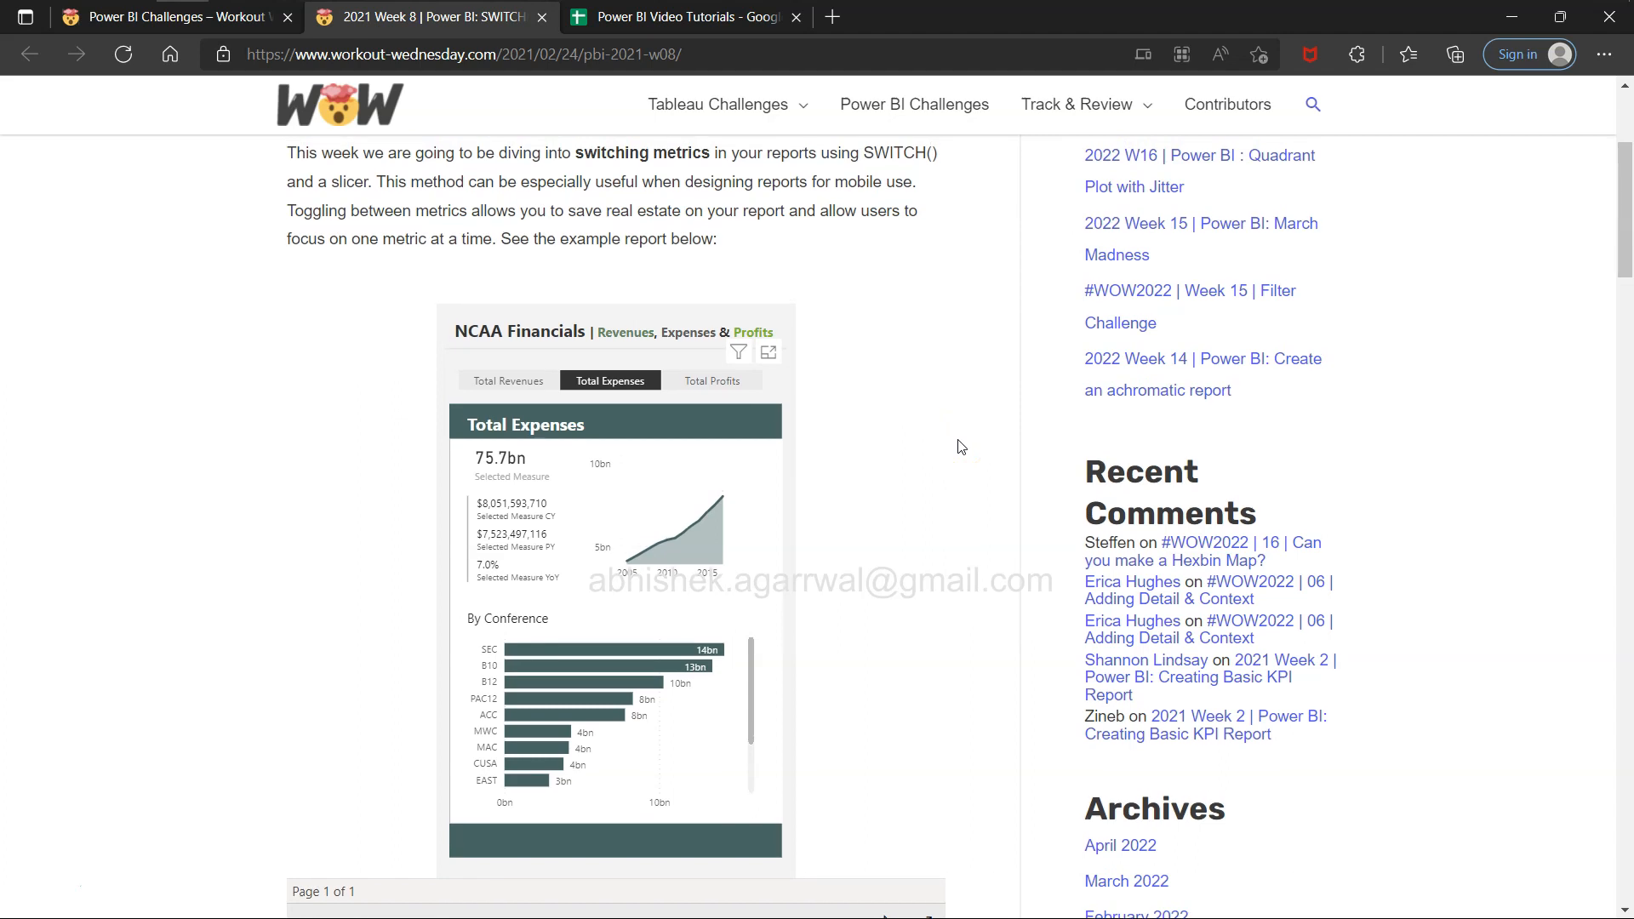
pyautogui.scroll(-6, 960, 445)
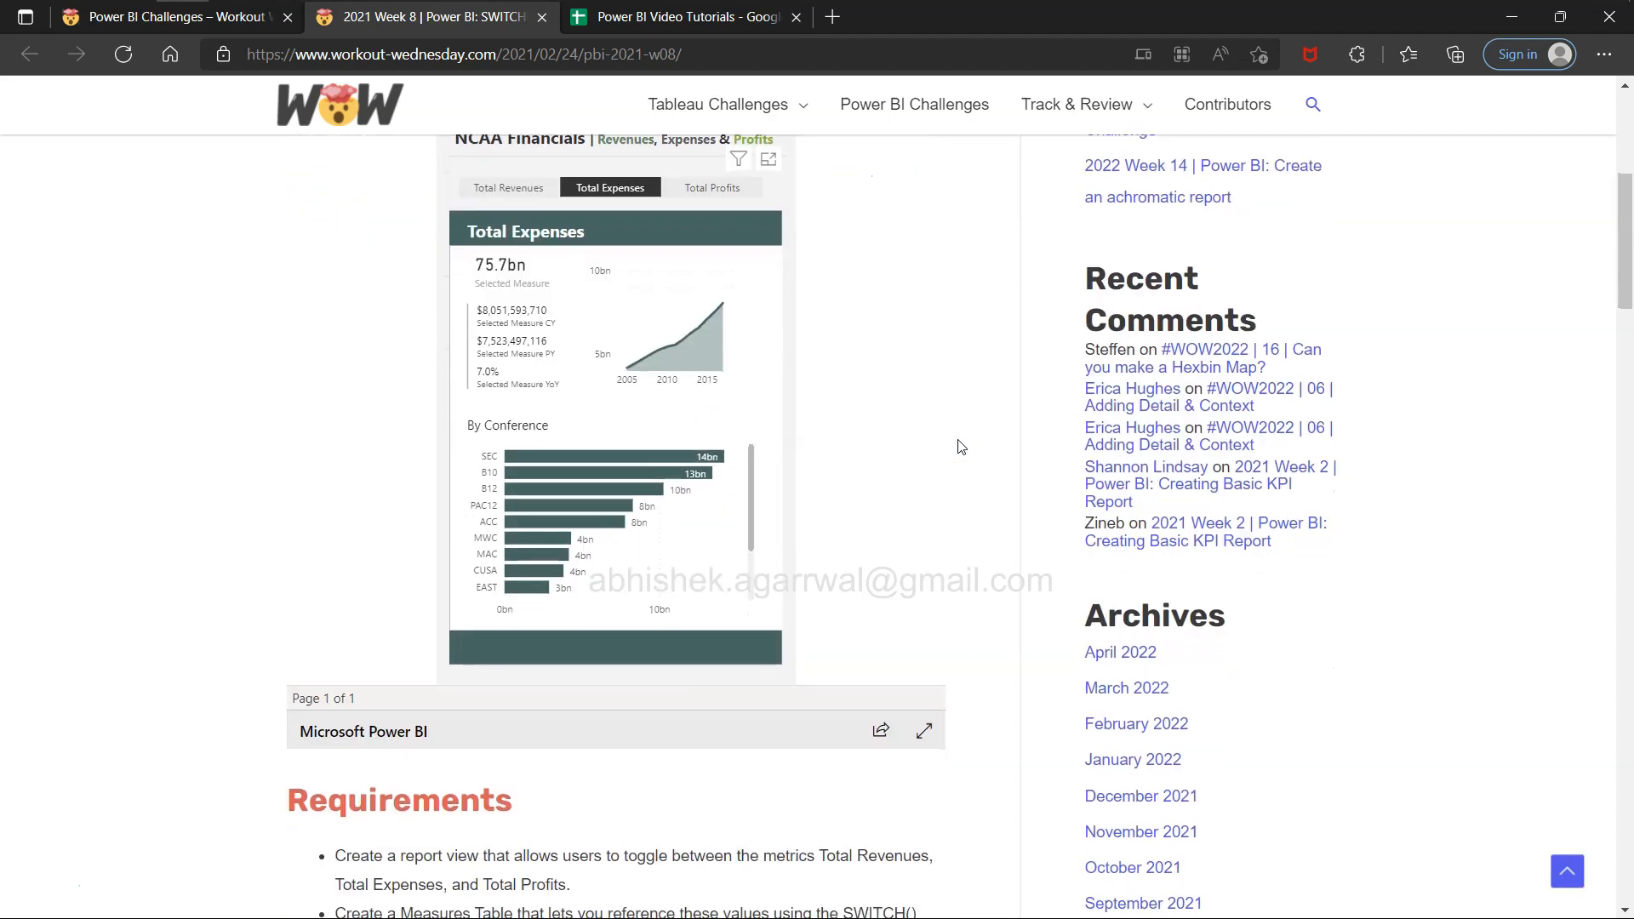
pyautogui.rightClick(957, 440)
pyautogui.moveTo(521, 515); pyautogui.dragTo(531, 515)
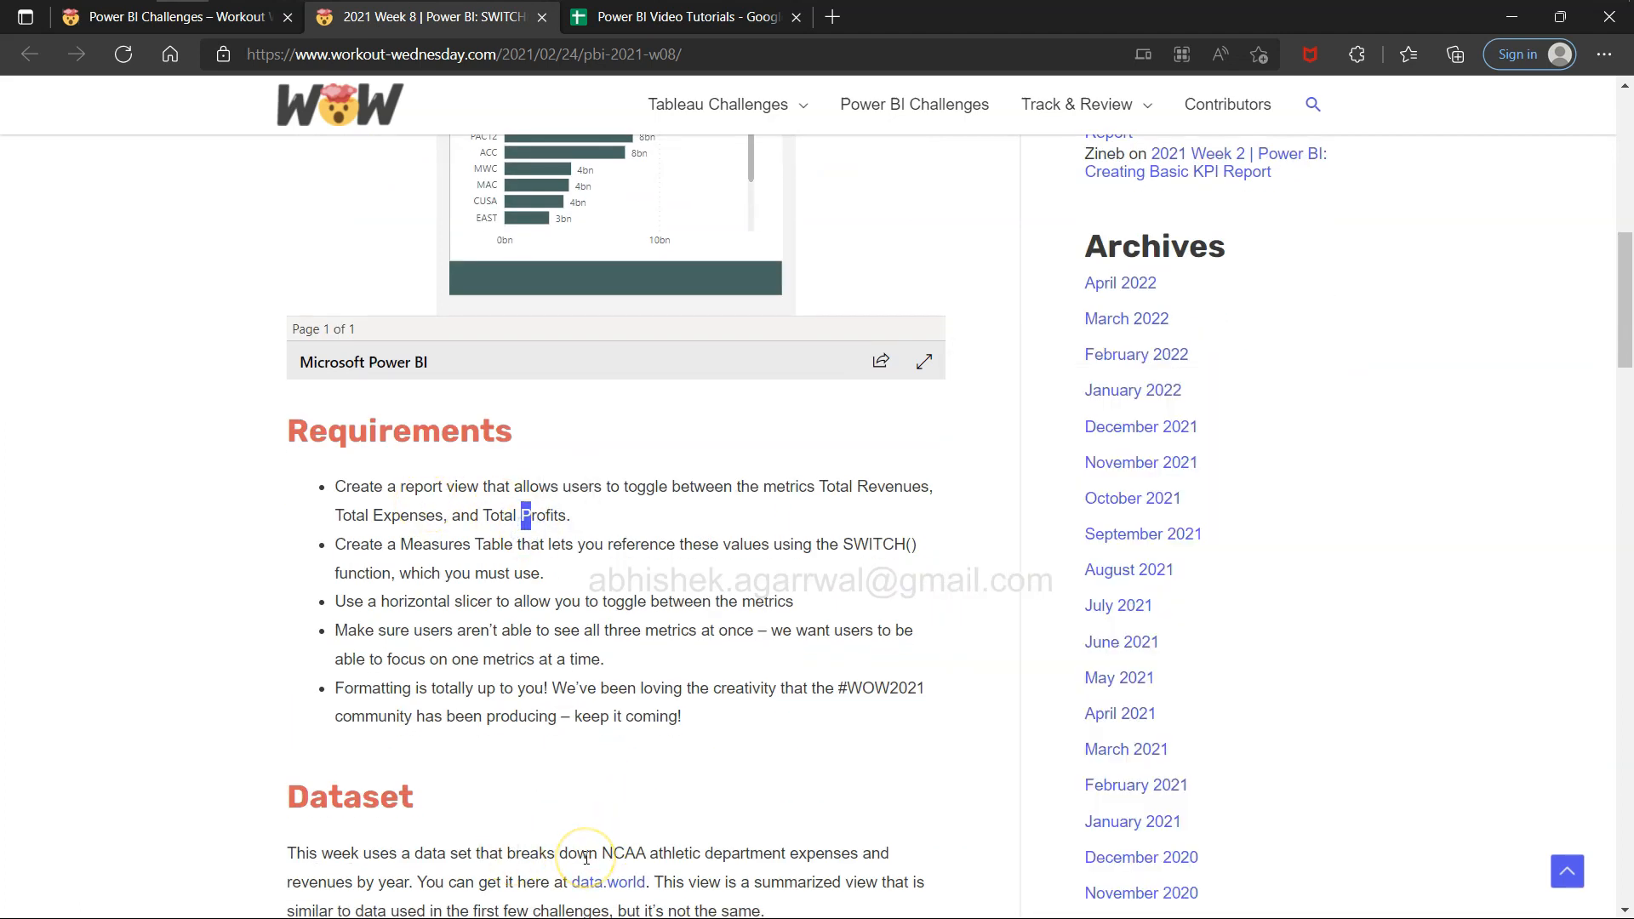
# Open the Power BI Video Tutorials spreadsheet and review the first exercise video titles, from Connecting to and Modeling Data to Report Interactivity.
pyautogui.hotkey('alt', 'Tab')
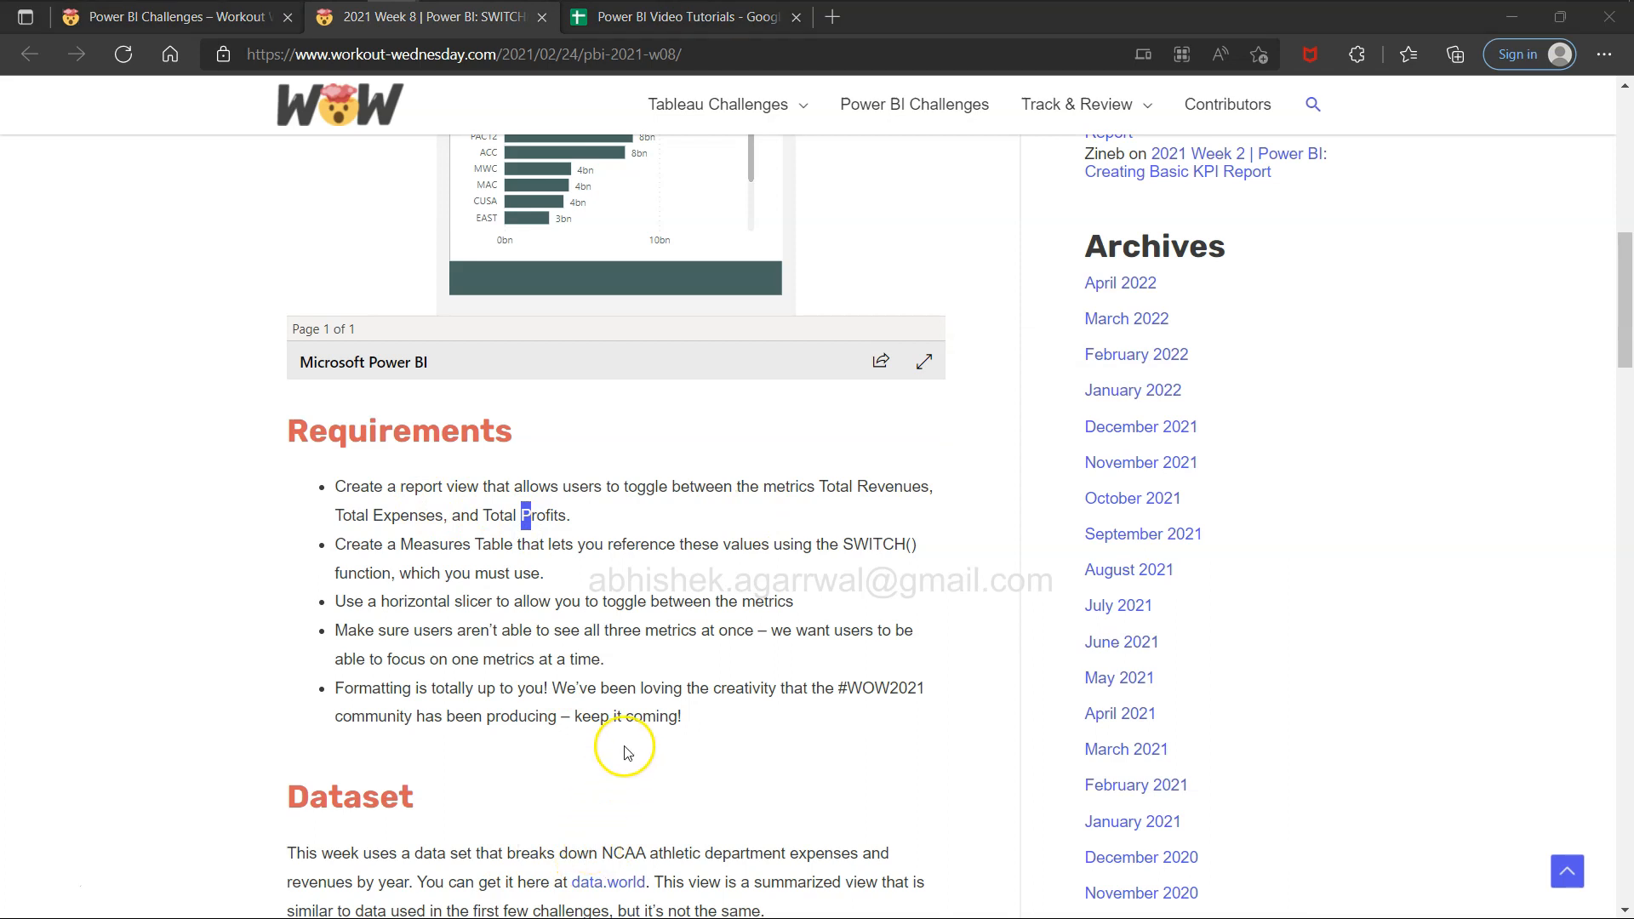
pyautogui.click(732, 24)
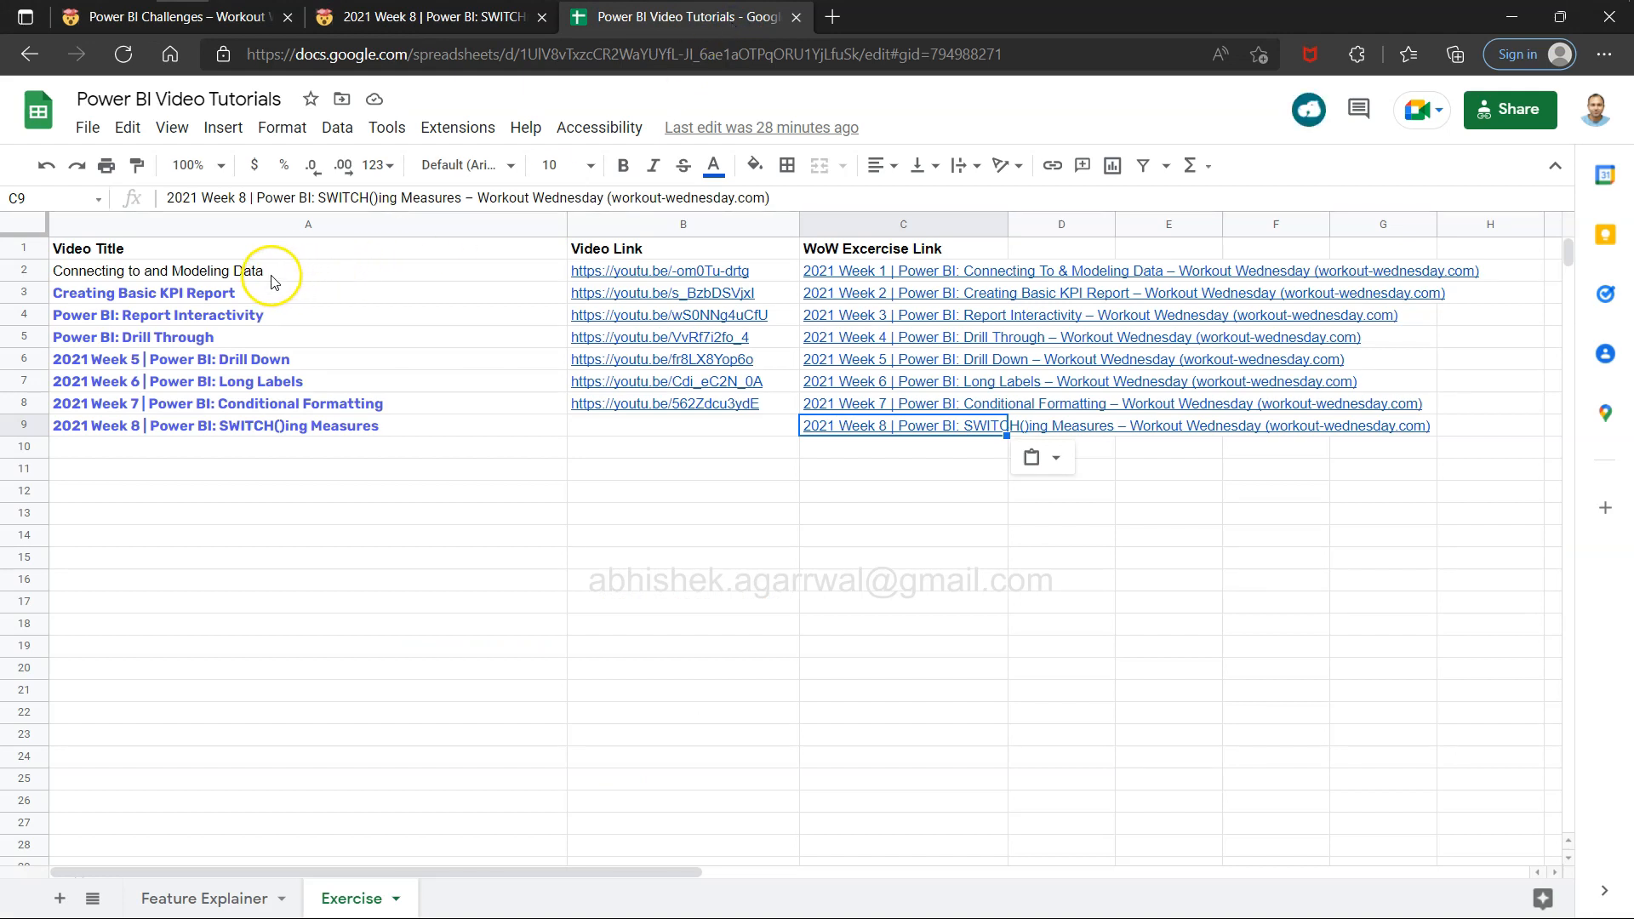
pyautogui.click(272, 274)
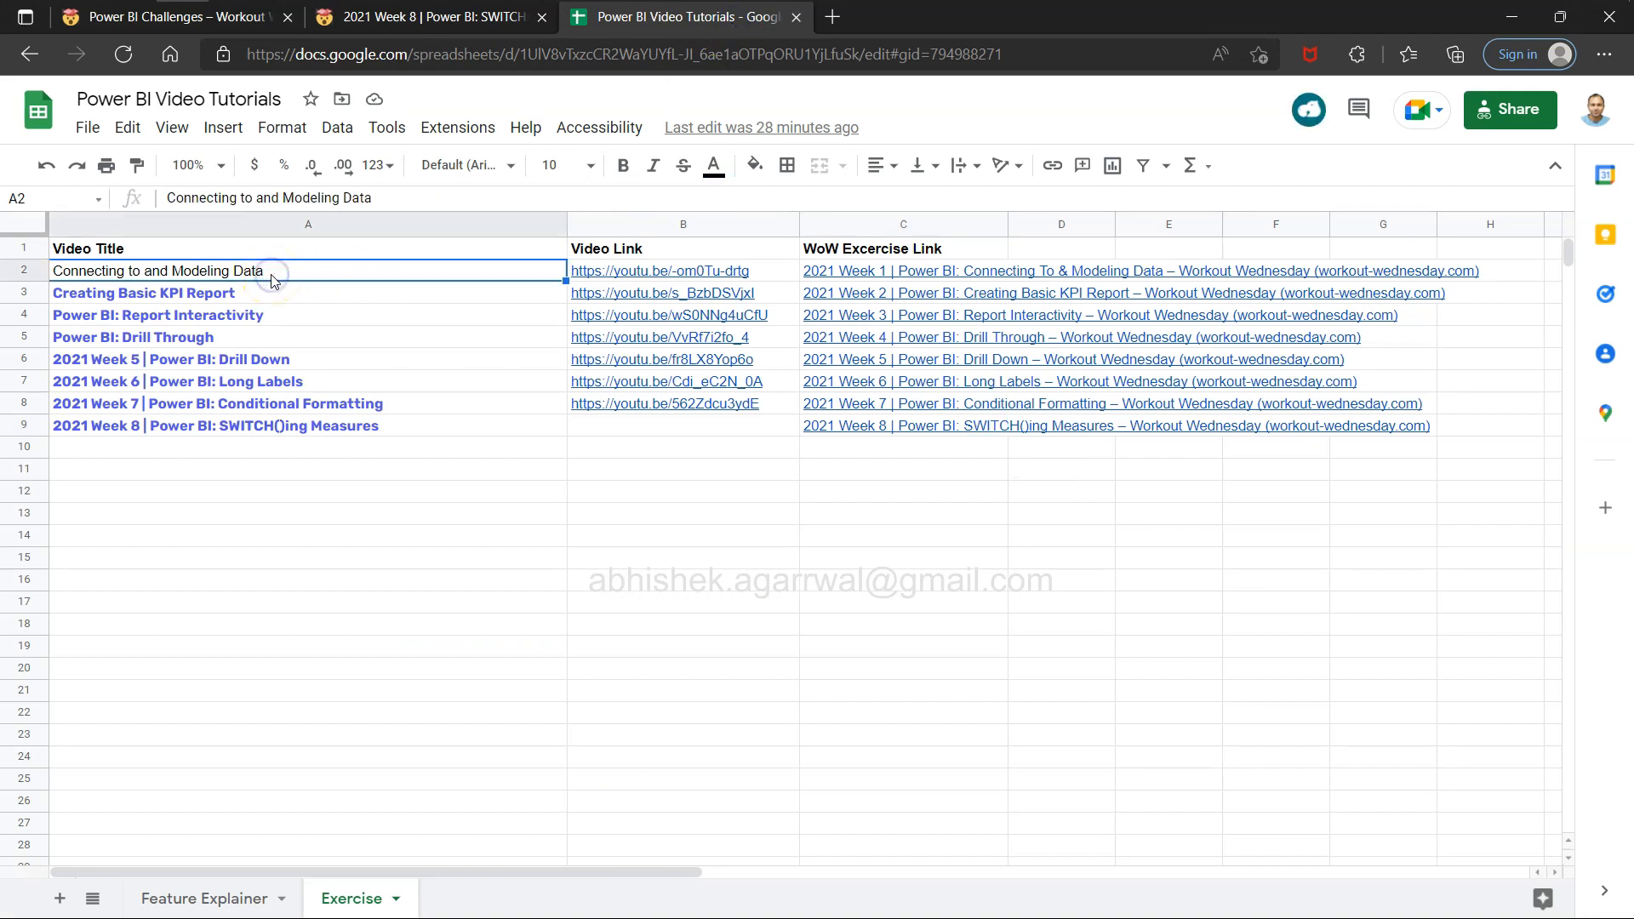
pyautogui.click(218, 298)
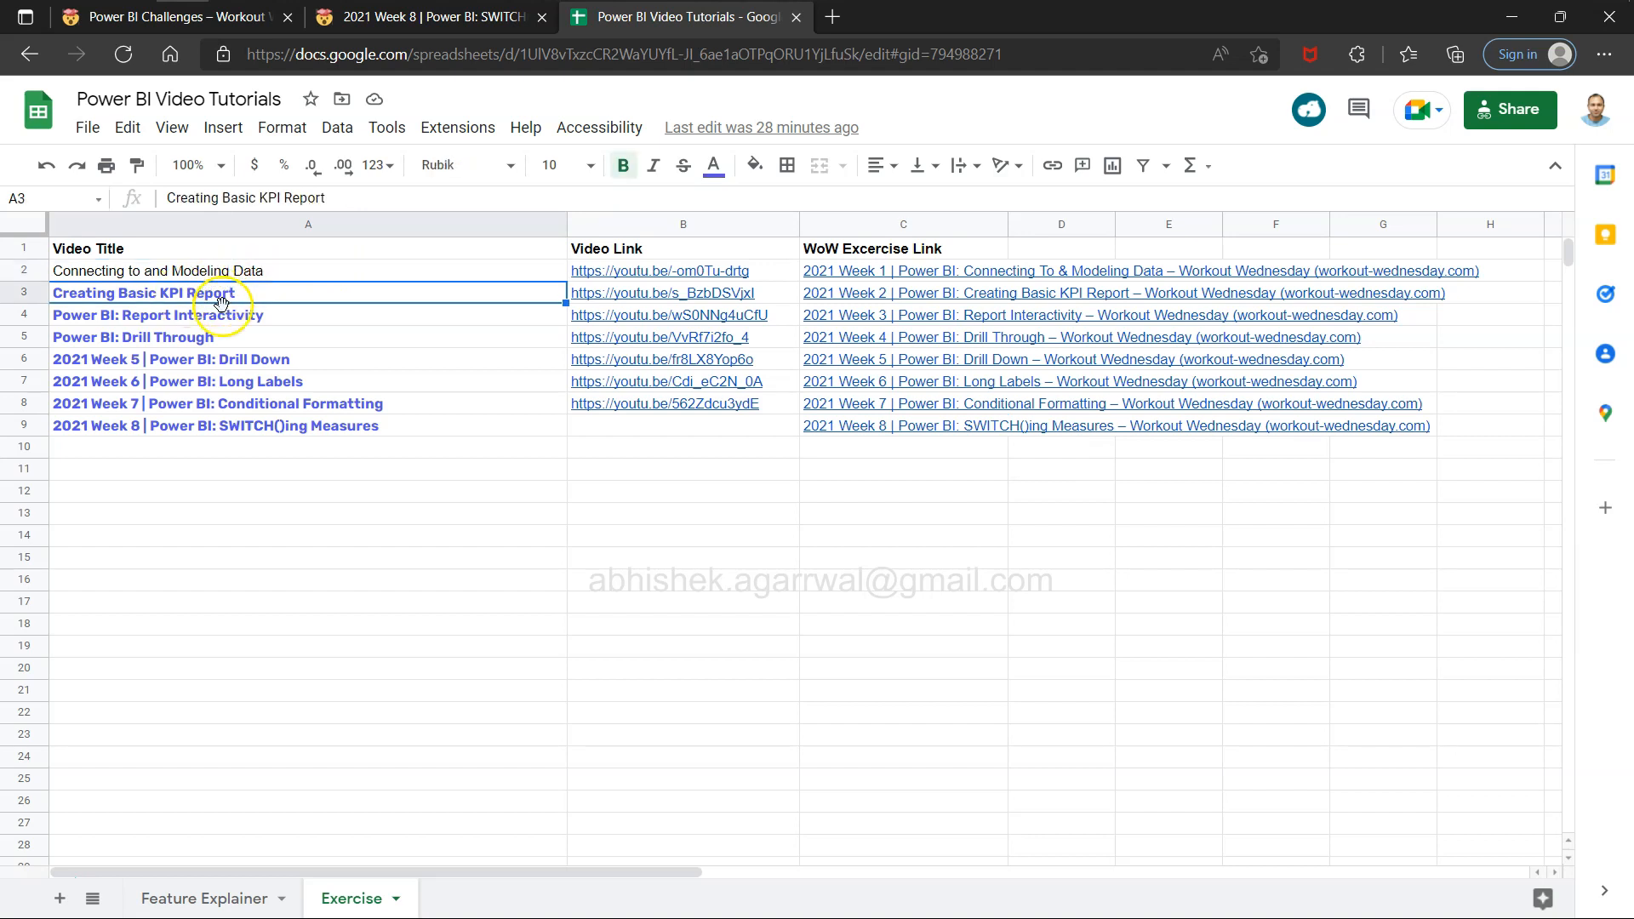
pyautogui.click(224, 321)
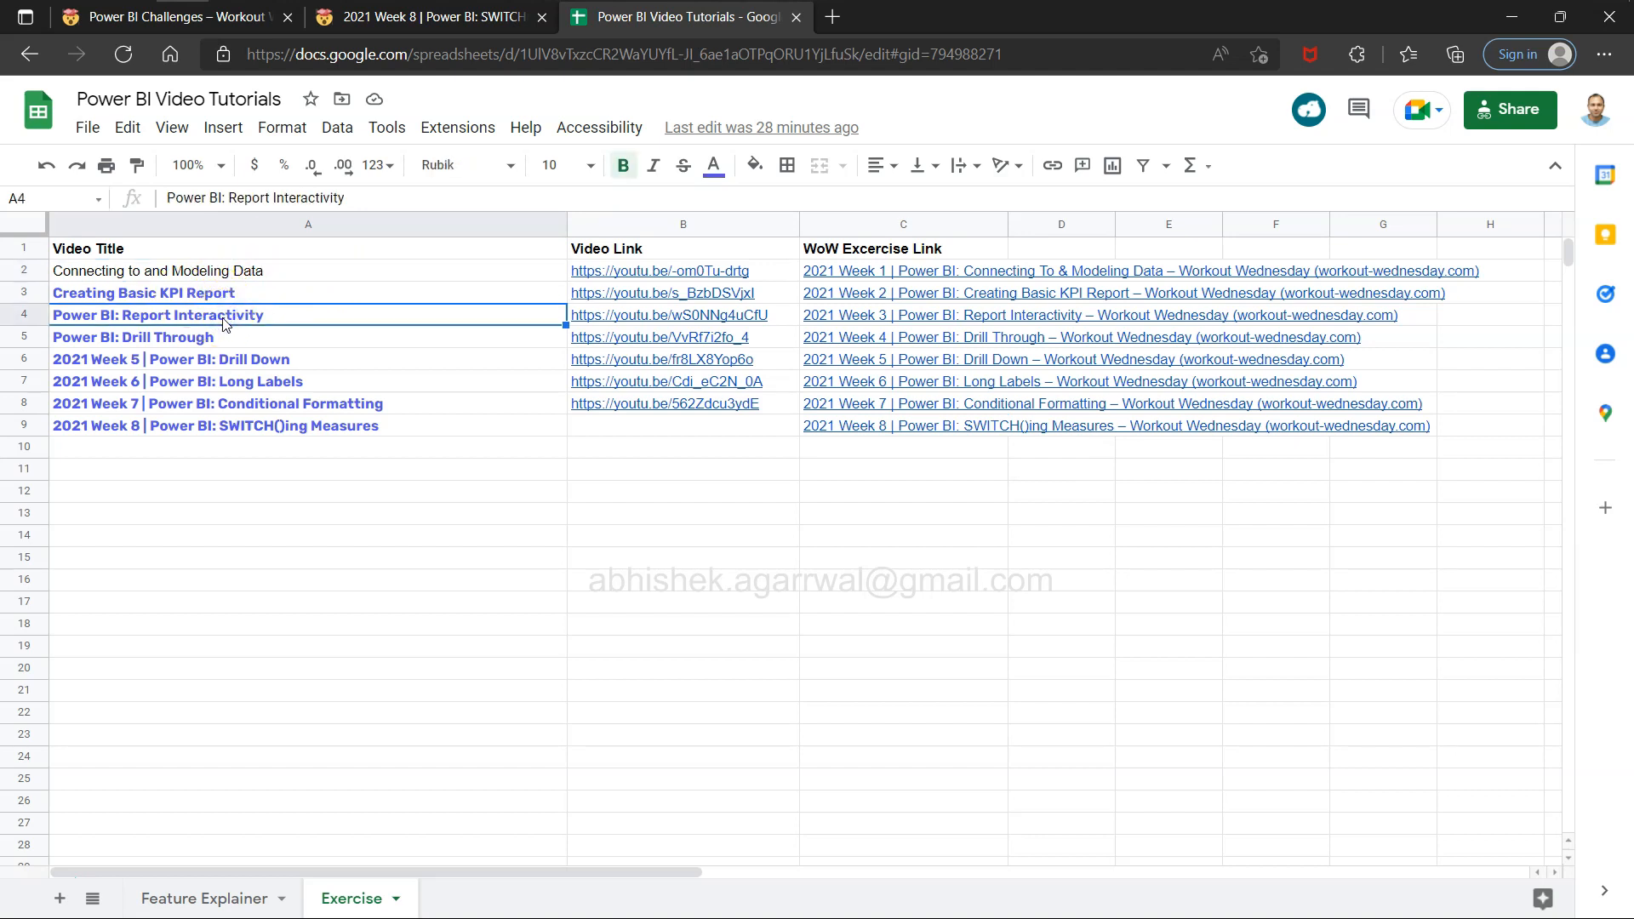
pyautogui.click(281, 276)
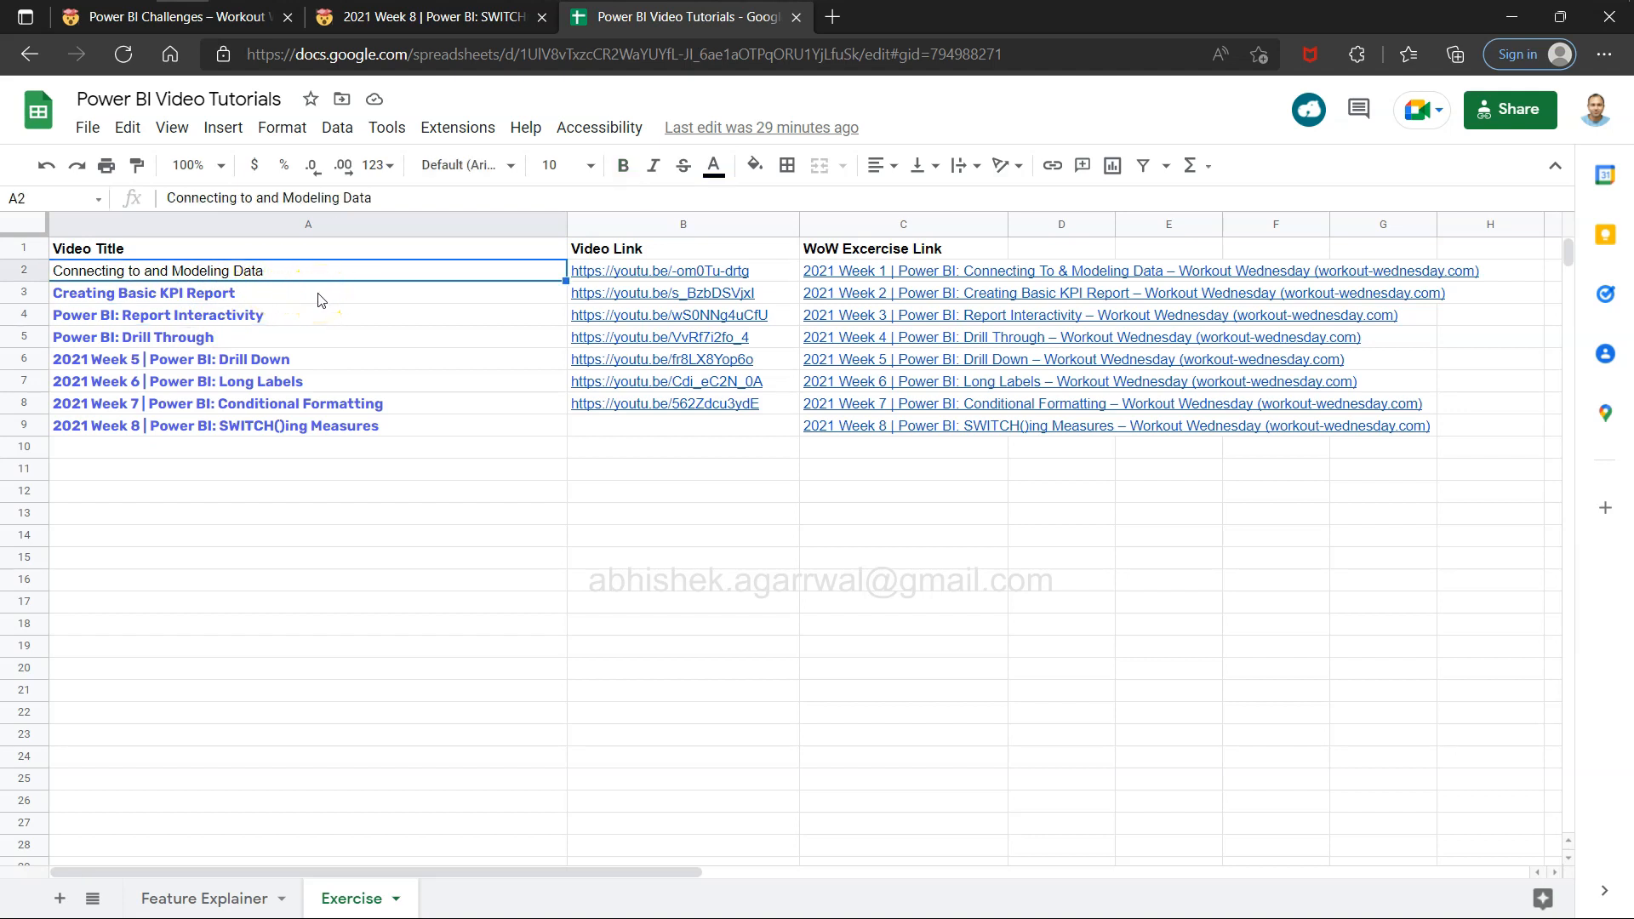
# Browse the Power BI Challenges page for the 2021 Week 1 to Week 7 exercises.
pyautogui.click(228, 17)
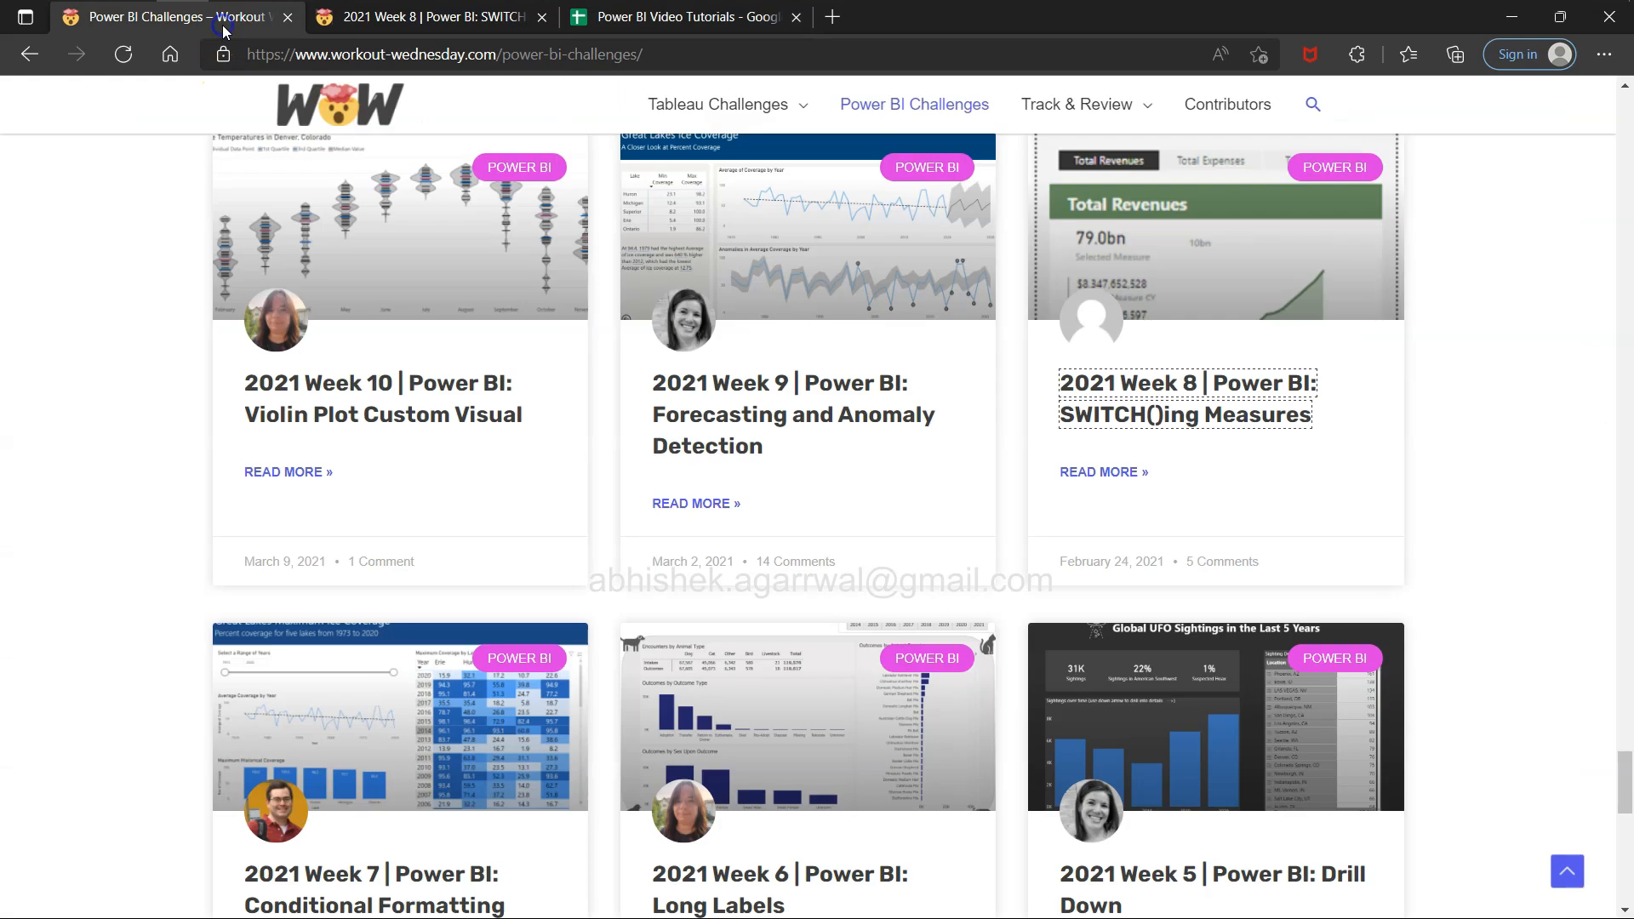
pyautogui.scroll(-10, 558, 731)
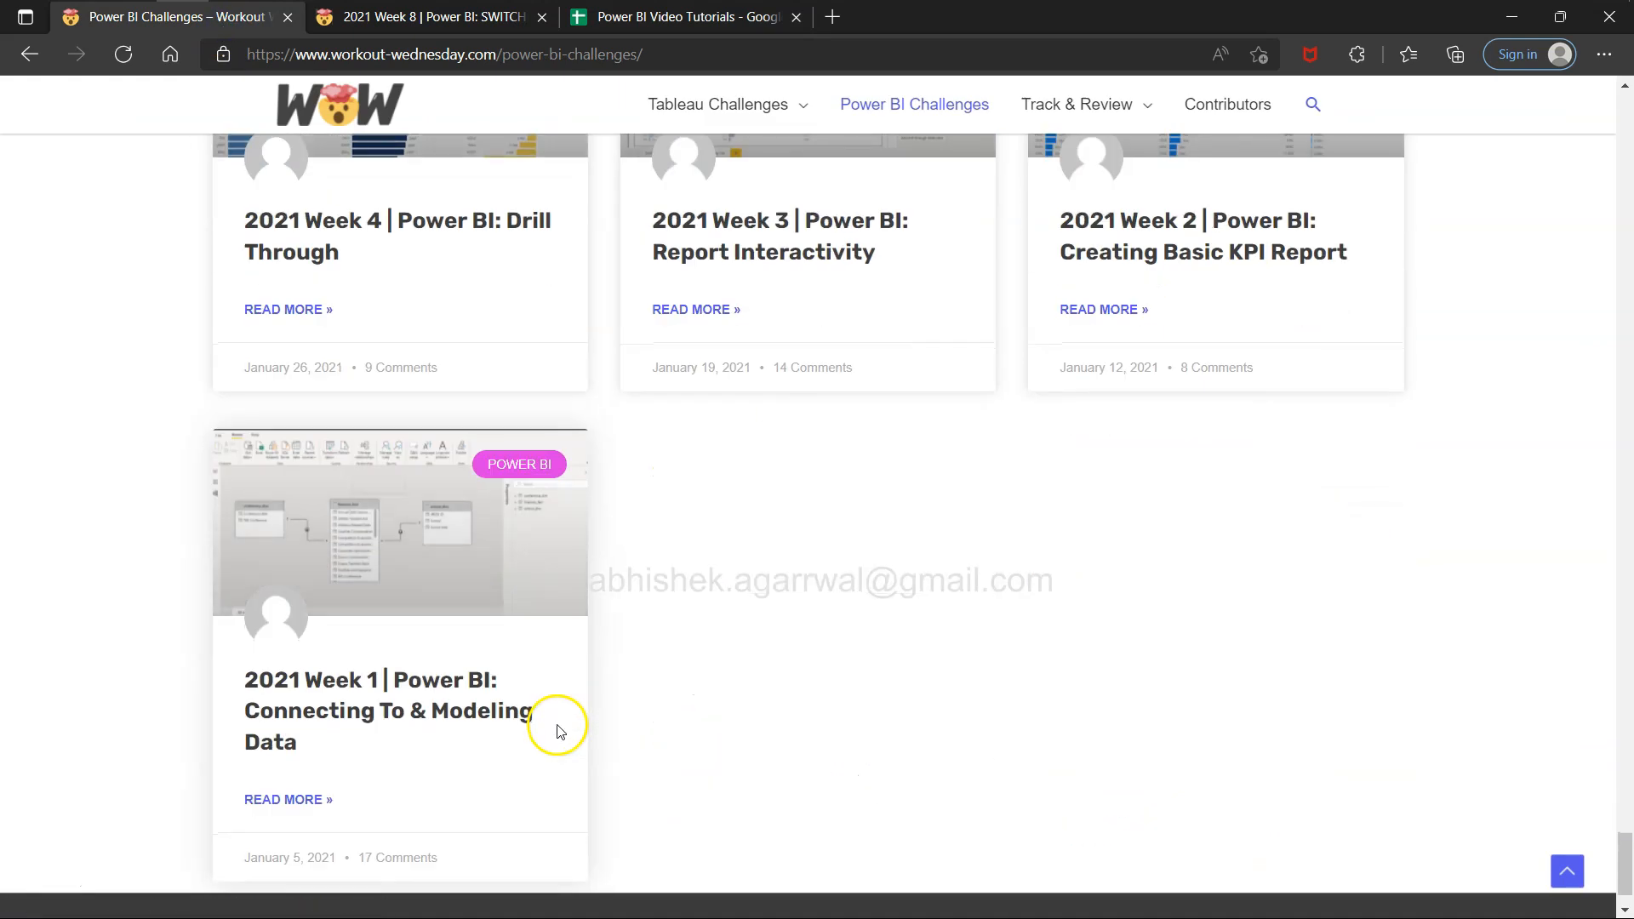
pyautogui.scroll(2, 558, 731)
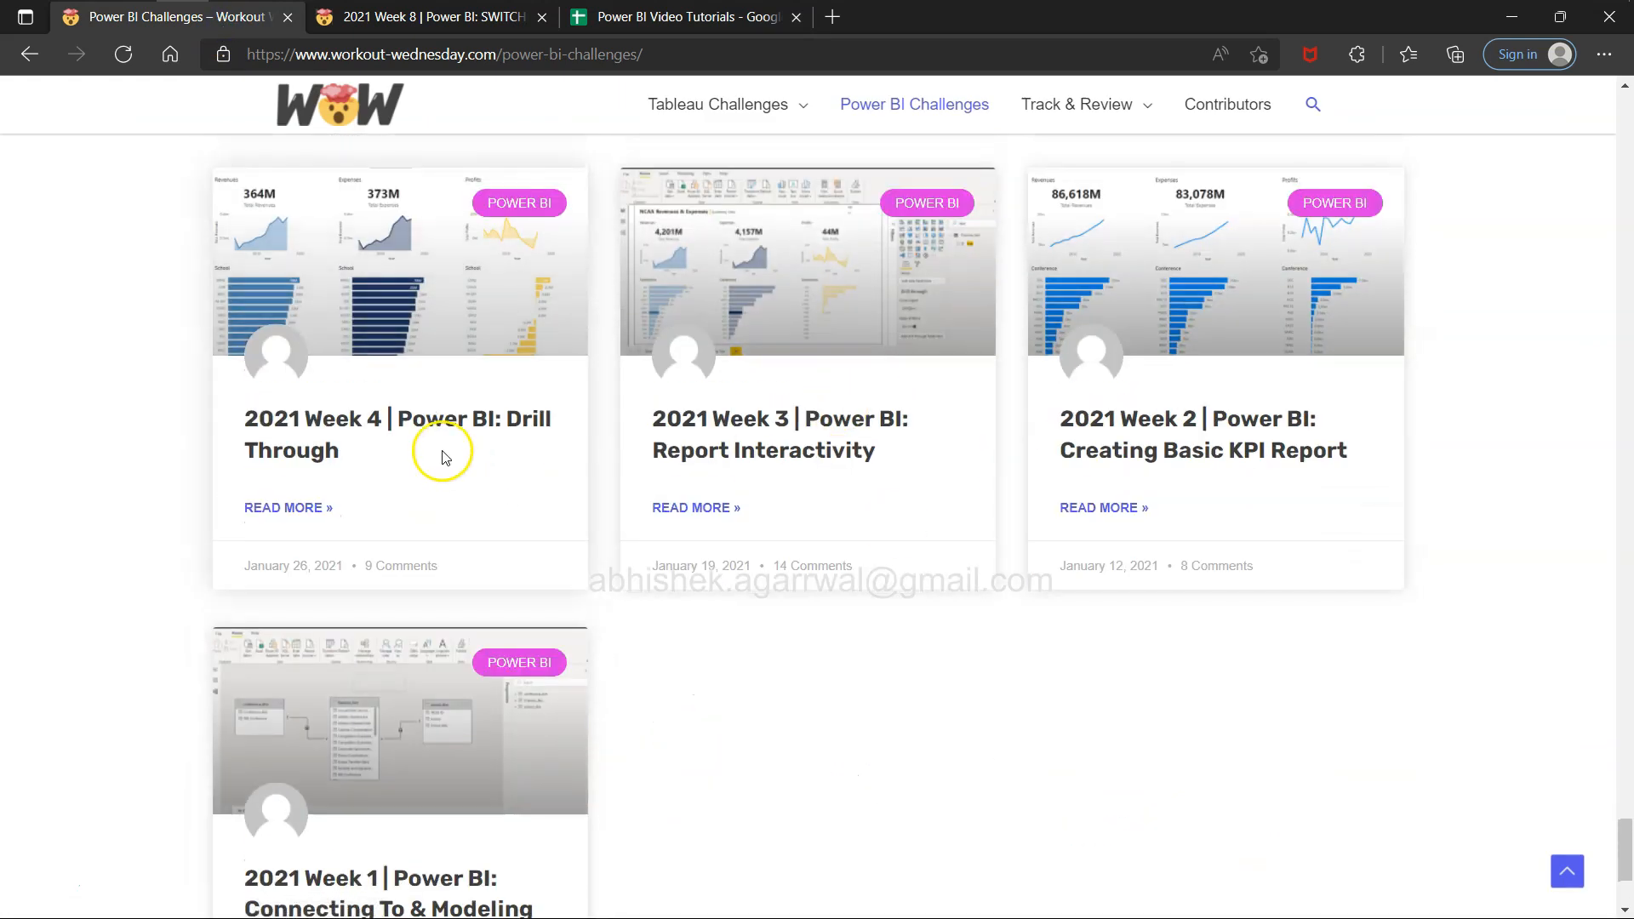
pyautogui.scroll(2, 441, 457)
pyautogui.scroll(1, 440, 457)
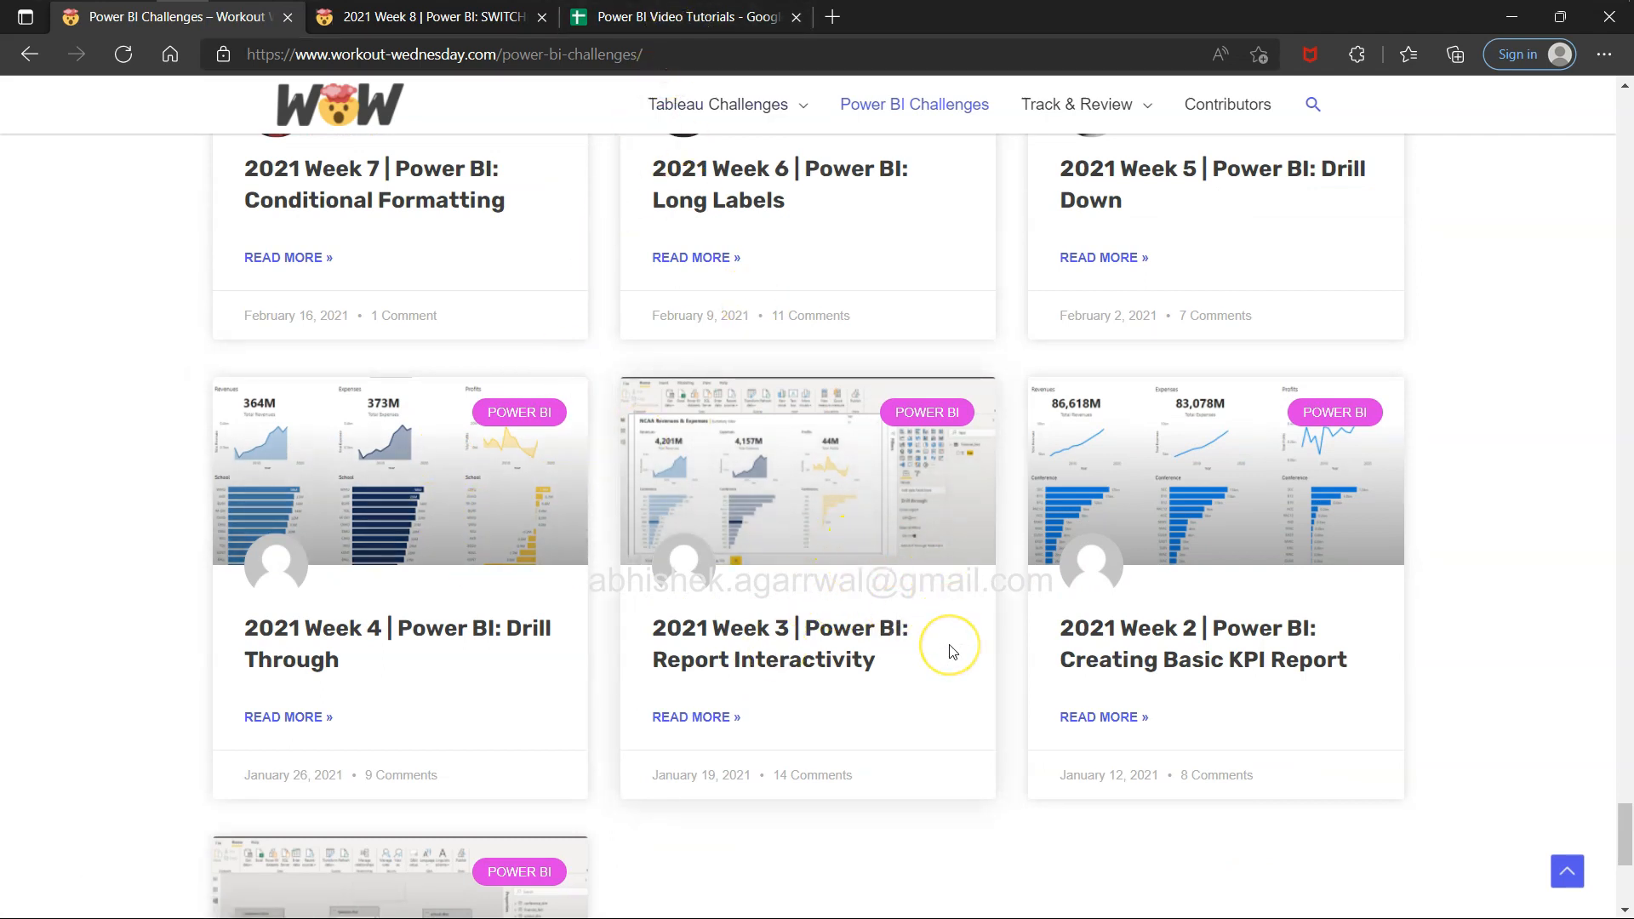
# Look through the Feature Explainer sheet of the Power BI Video Tutorials spreadsheet down to its last video entries.
pyautogui.click(760, 17)
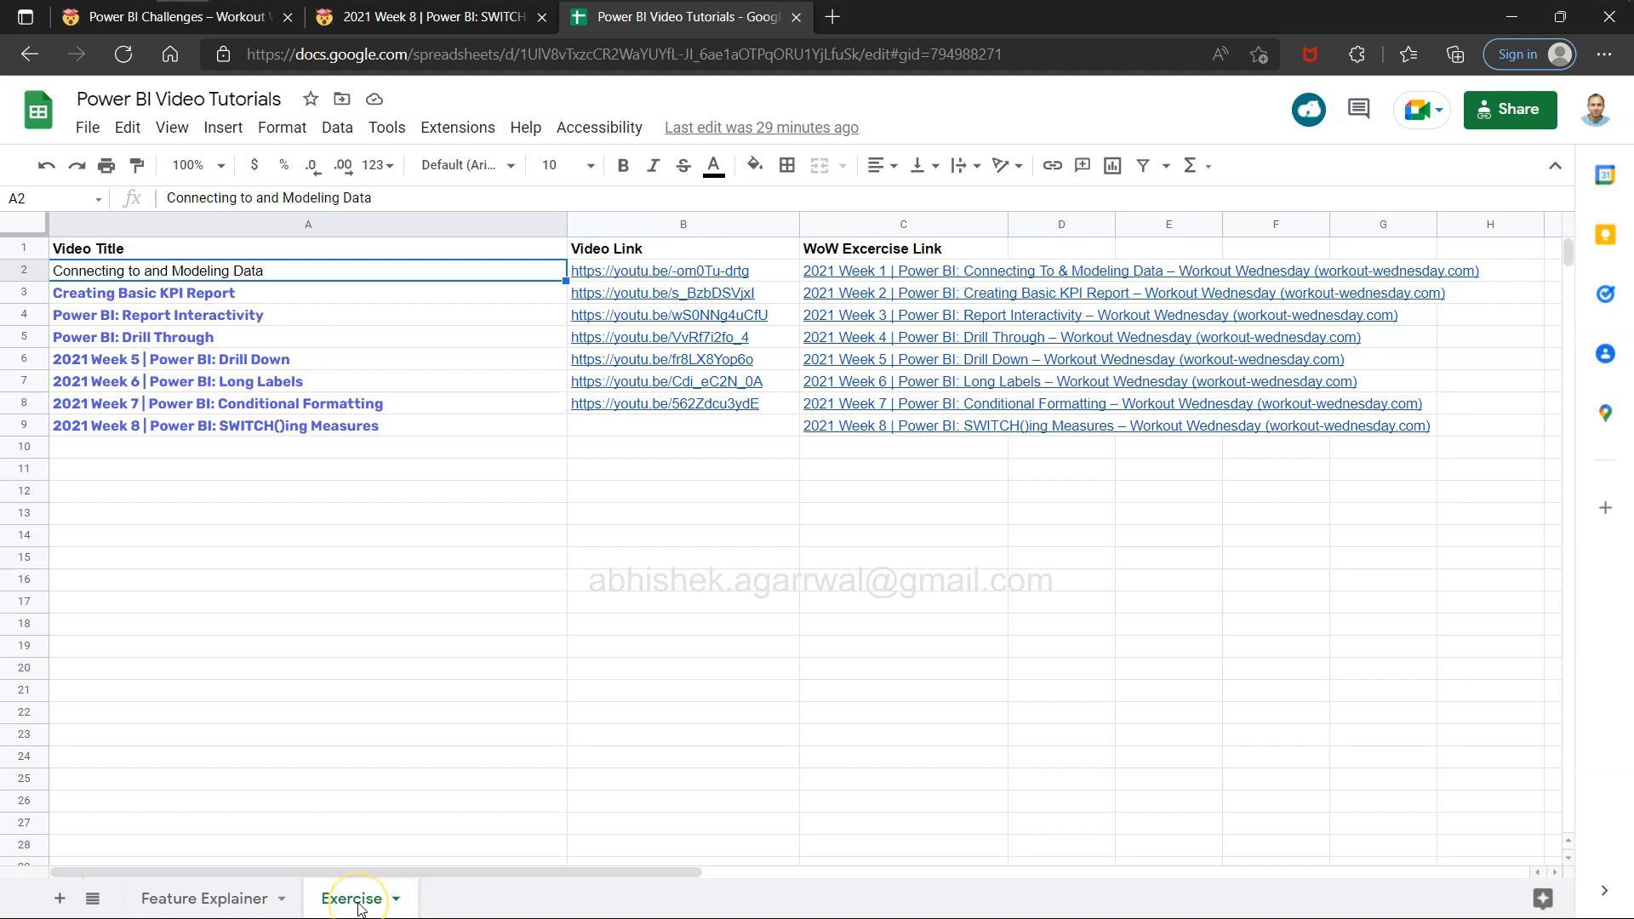
pyautogui.click(226, 898)
pyautogui.click(226, 898)
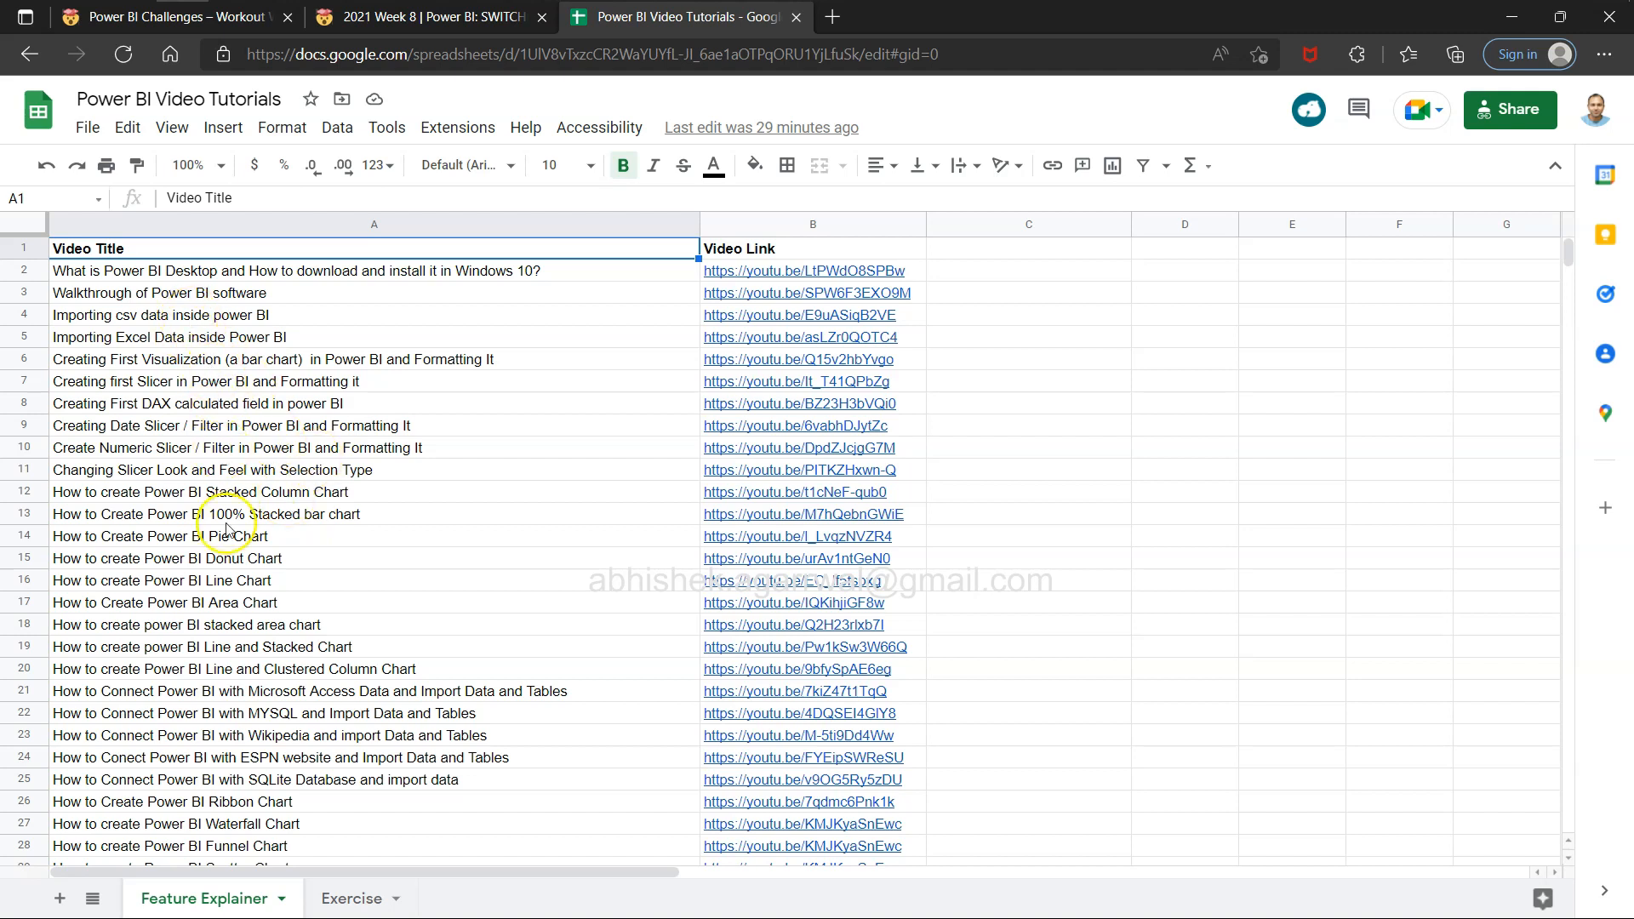
pyautogui.scroll(-15, 252, 685)
pyautogui.scroll(-18, 252, 685)
pyautogui.scroll(-20, 253, 685)
pyautogui.scroll(-7, 253, 685)
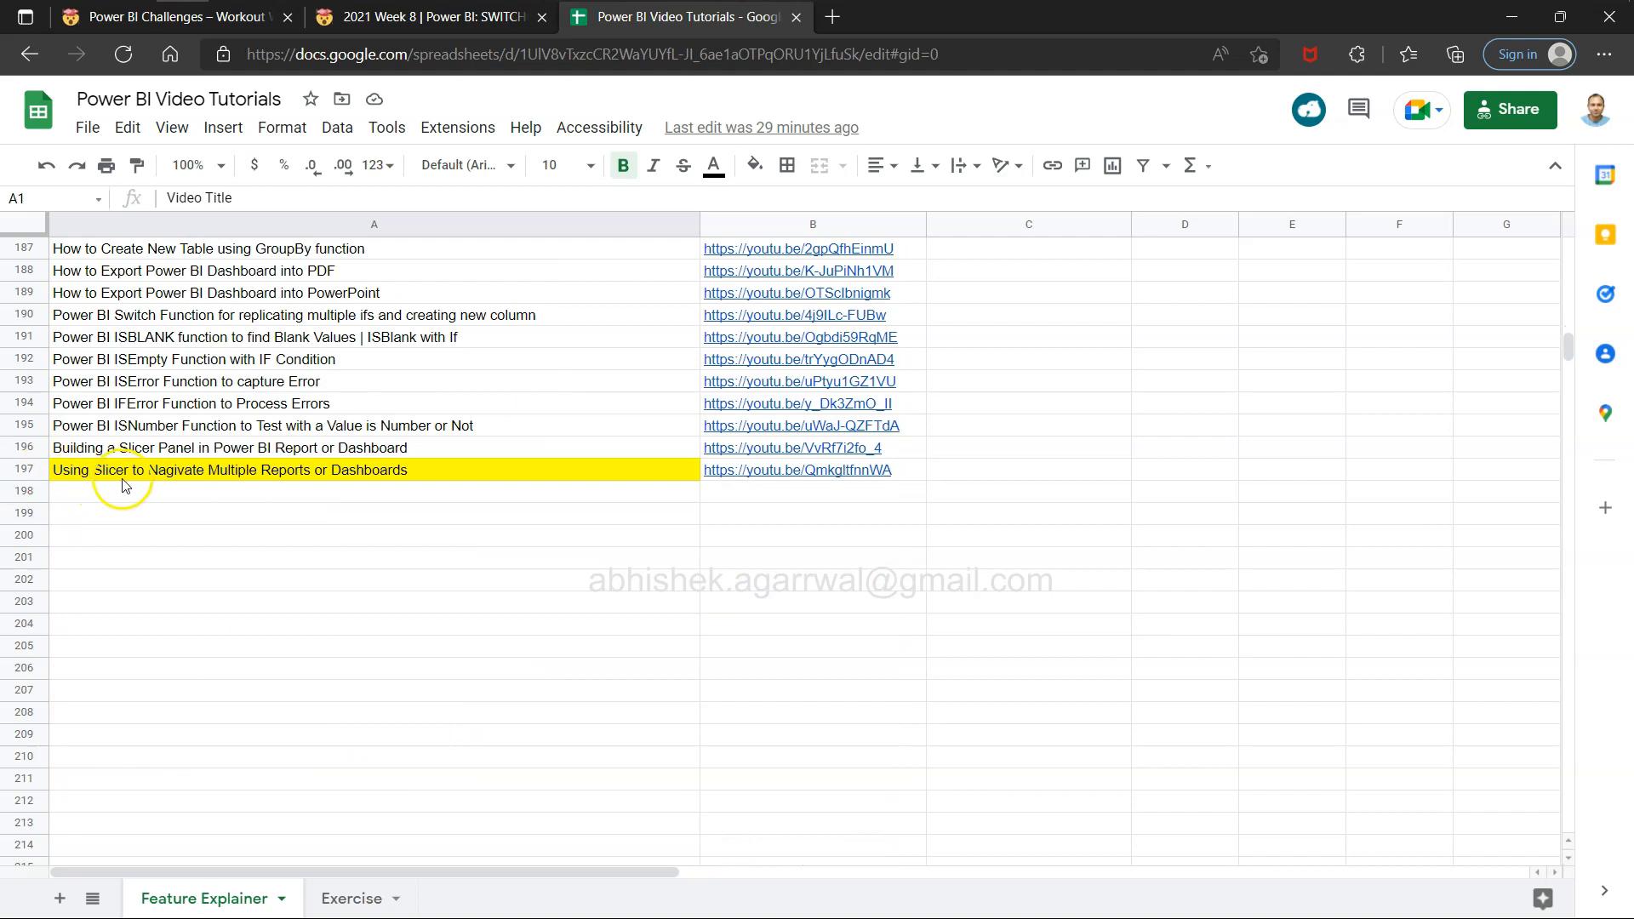
pyautogui.scroll(1, 120, 485)
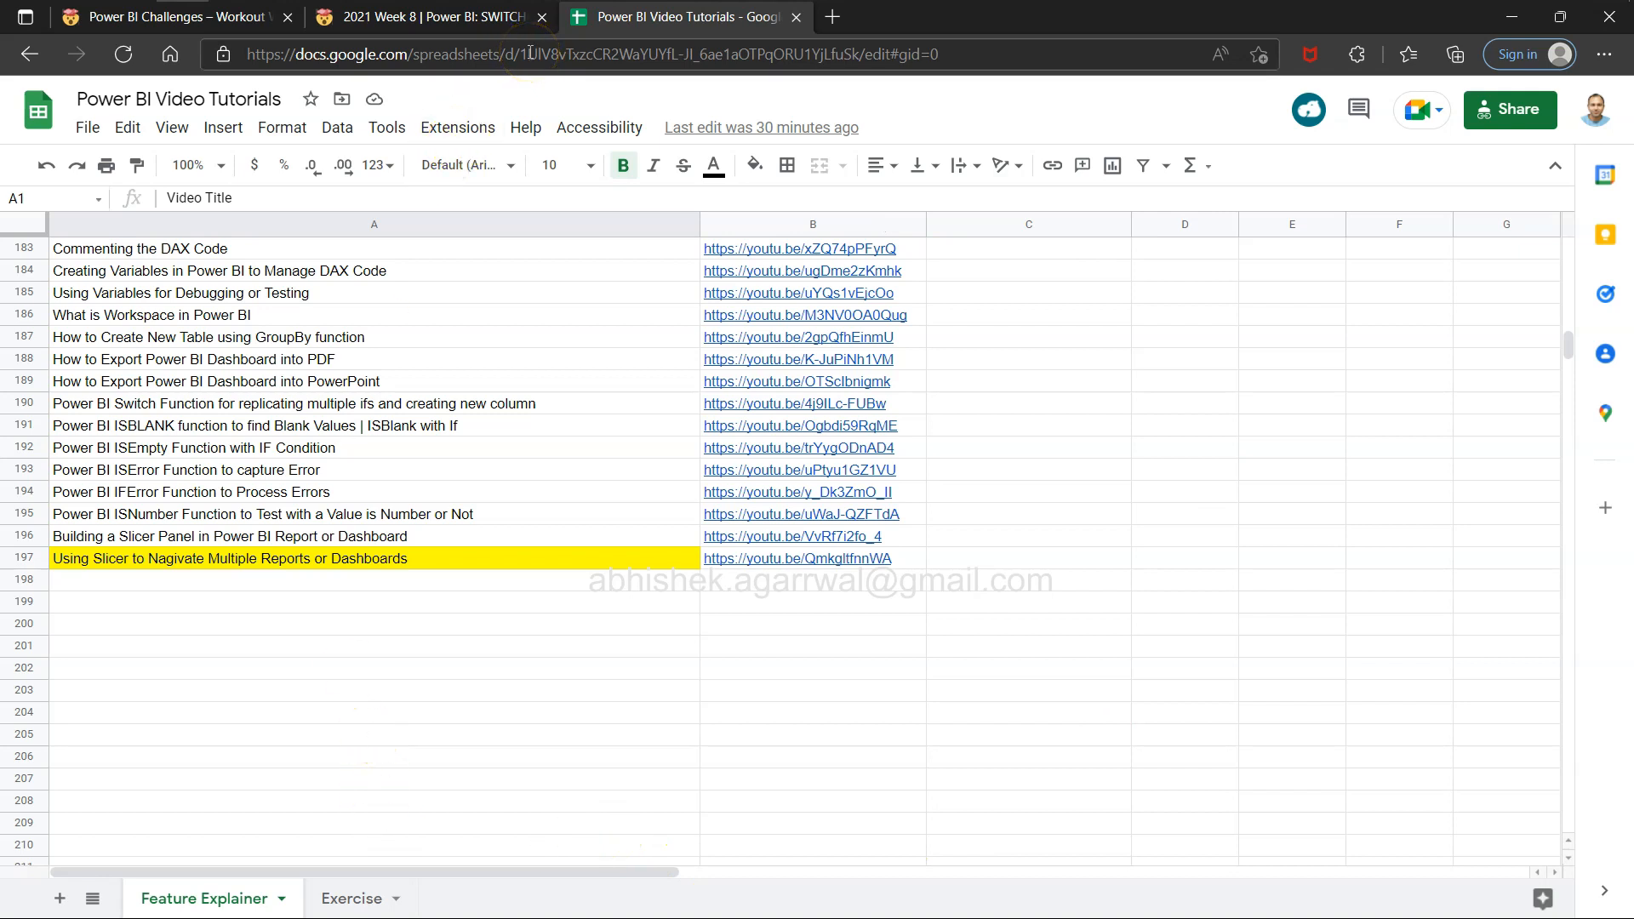
# Locate the Week 8 SWITCH()ing Measures entry in the Exercise sheet and return to the challenge page's example report.
pyautogui.click(352, 898)
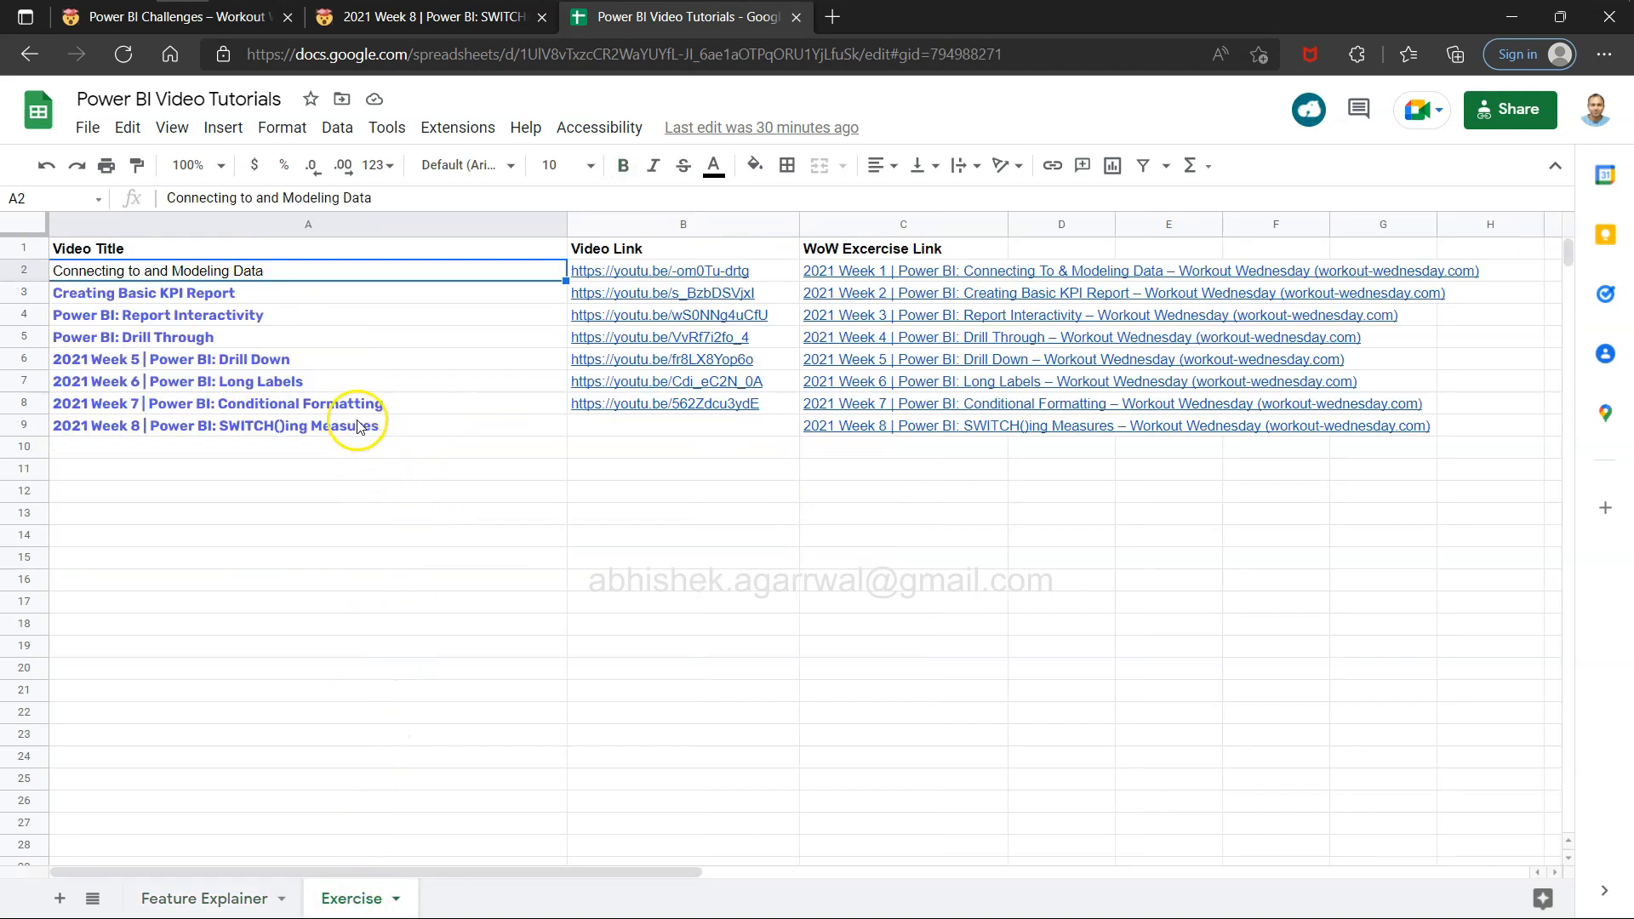
pyautogui.click(357, 425)
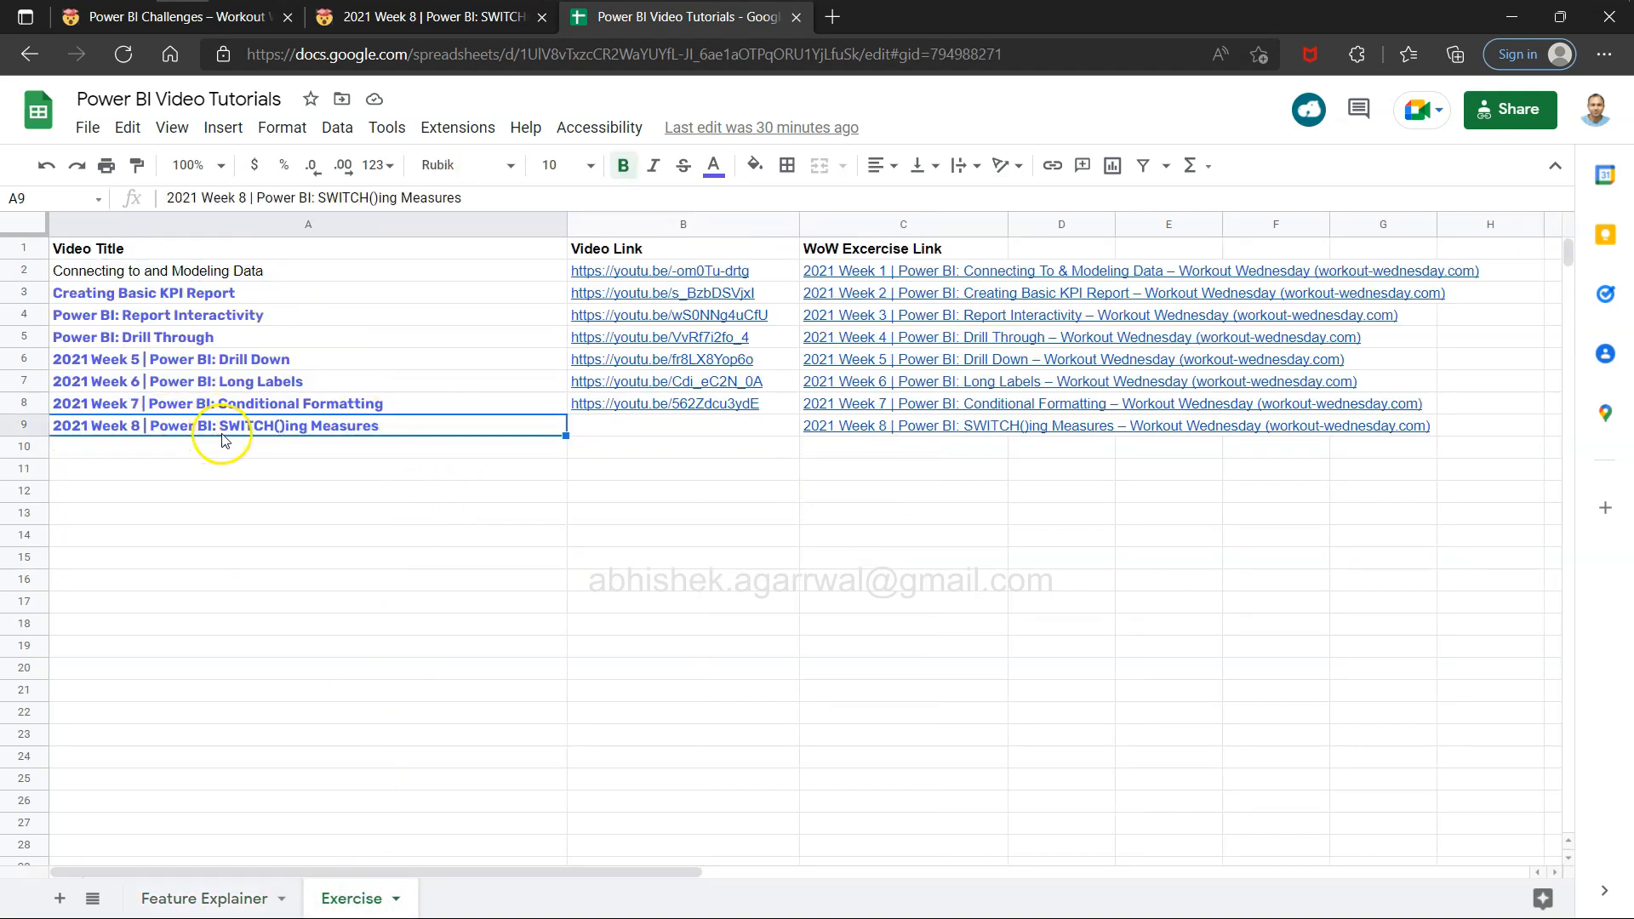
pyautogui.click(692, 434)
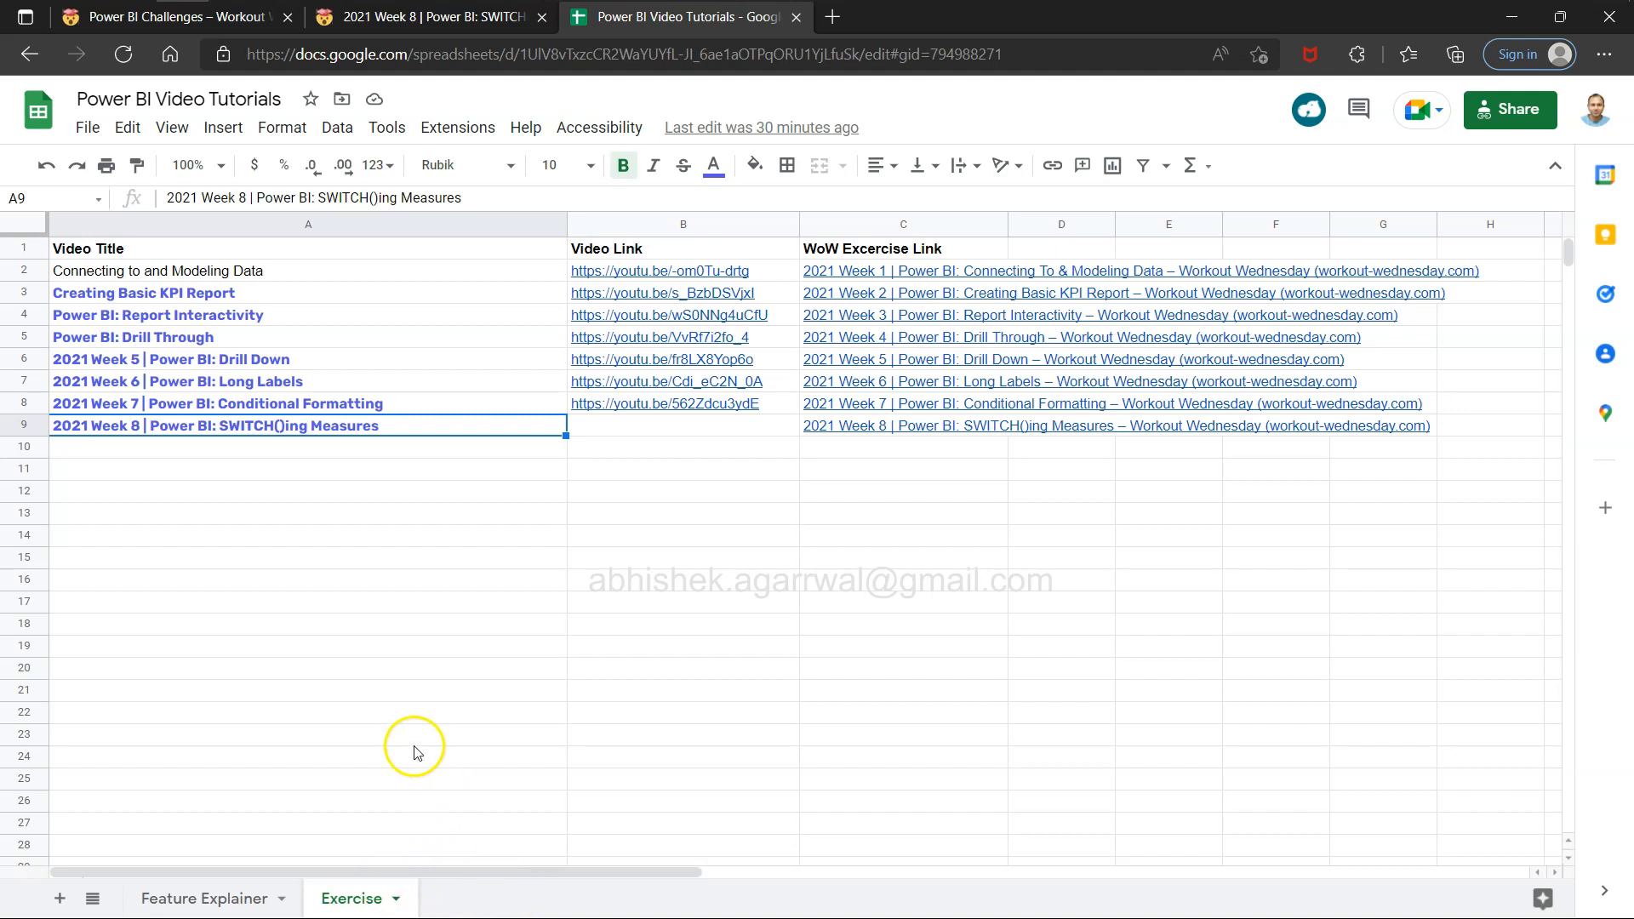
pyautogui.click(481, 20)
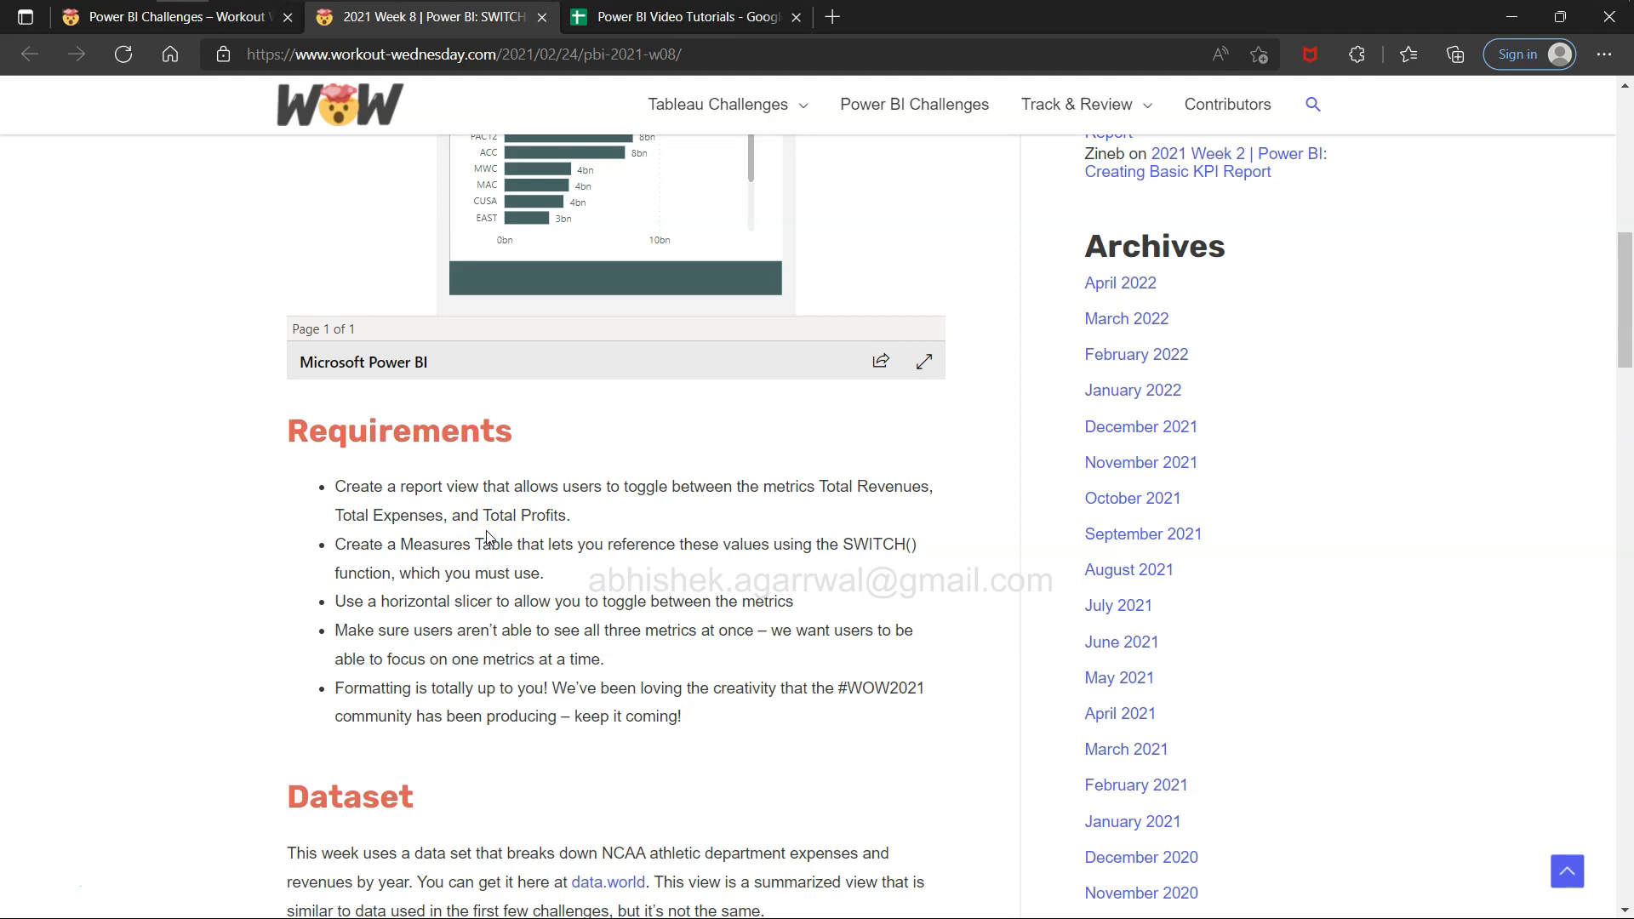
pyautogui.scroll(4, 489, 538)
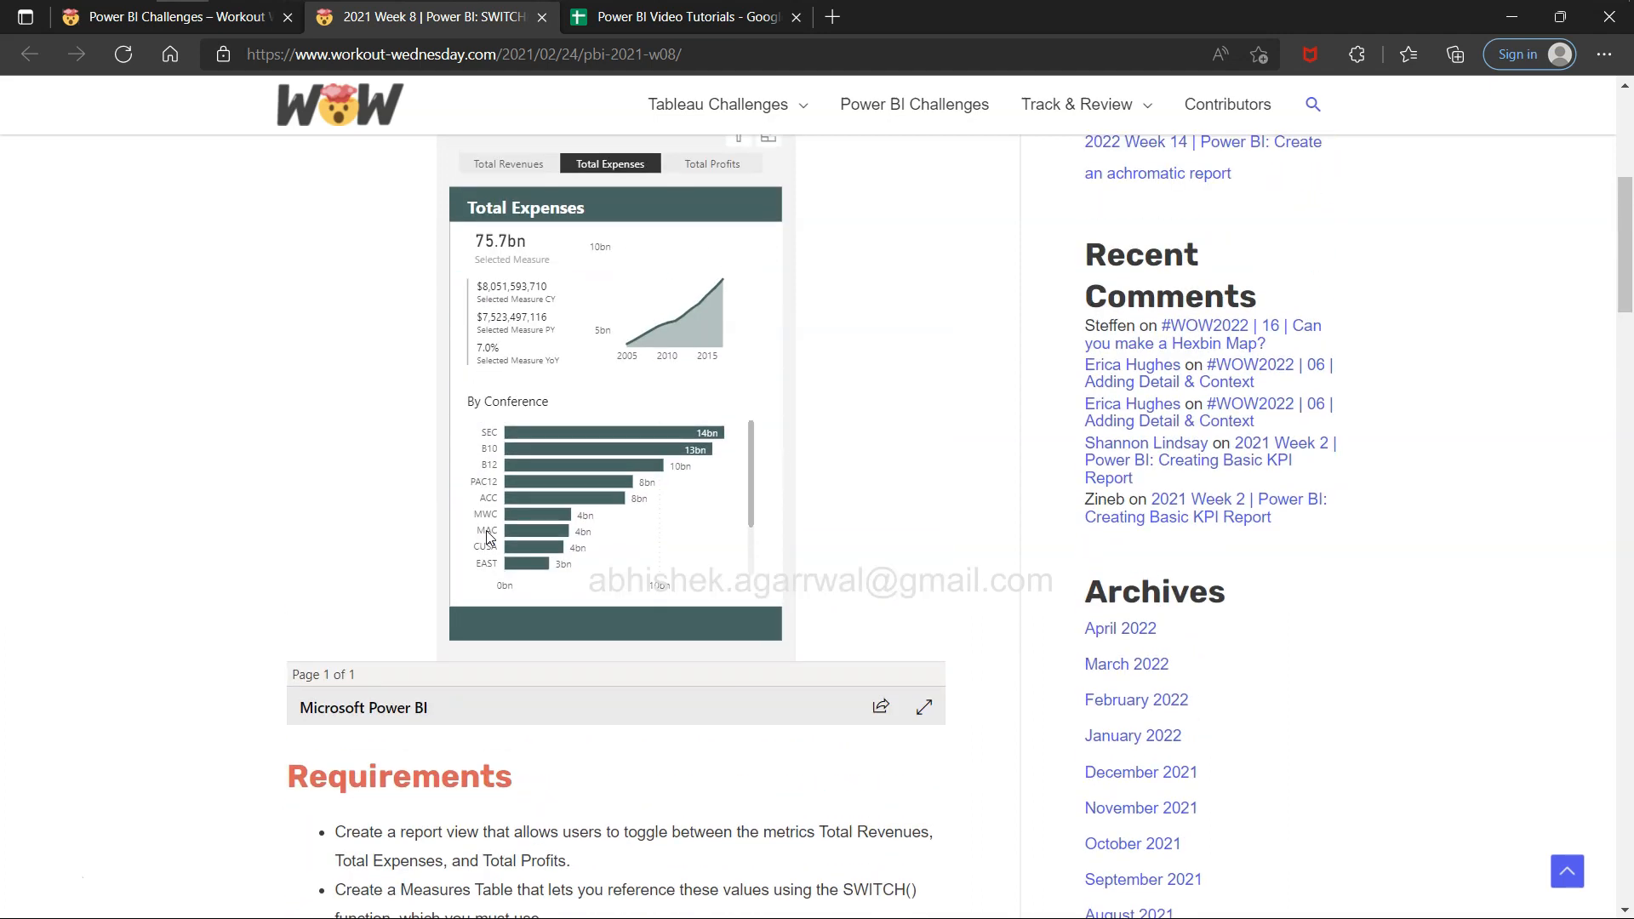
# Switch to the NBCC Expenses report in Power BI Desktop and show its data model with the table relationships.
pyautogui.hotkey('alt', 'Tab')
pyautogui.hotkey('alt', 'Tab')
pyautogui.hotkey('alt', 'Tab')
pyautogui.hotkey('alt', 'Tab')
pyautogui.hotkey('alt', 'Tab')
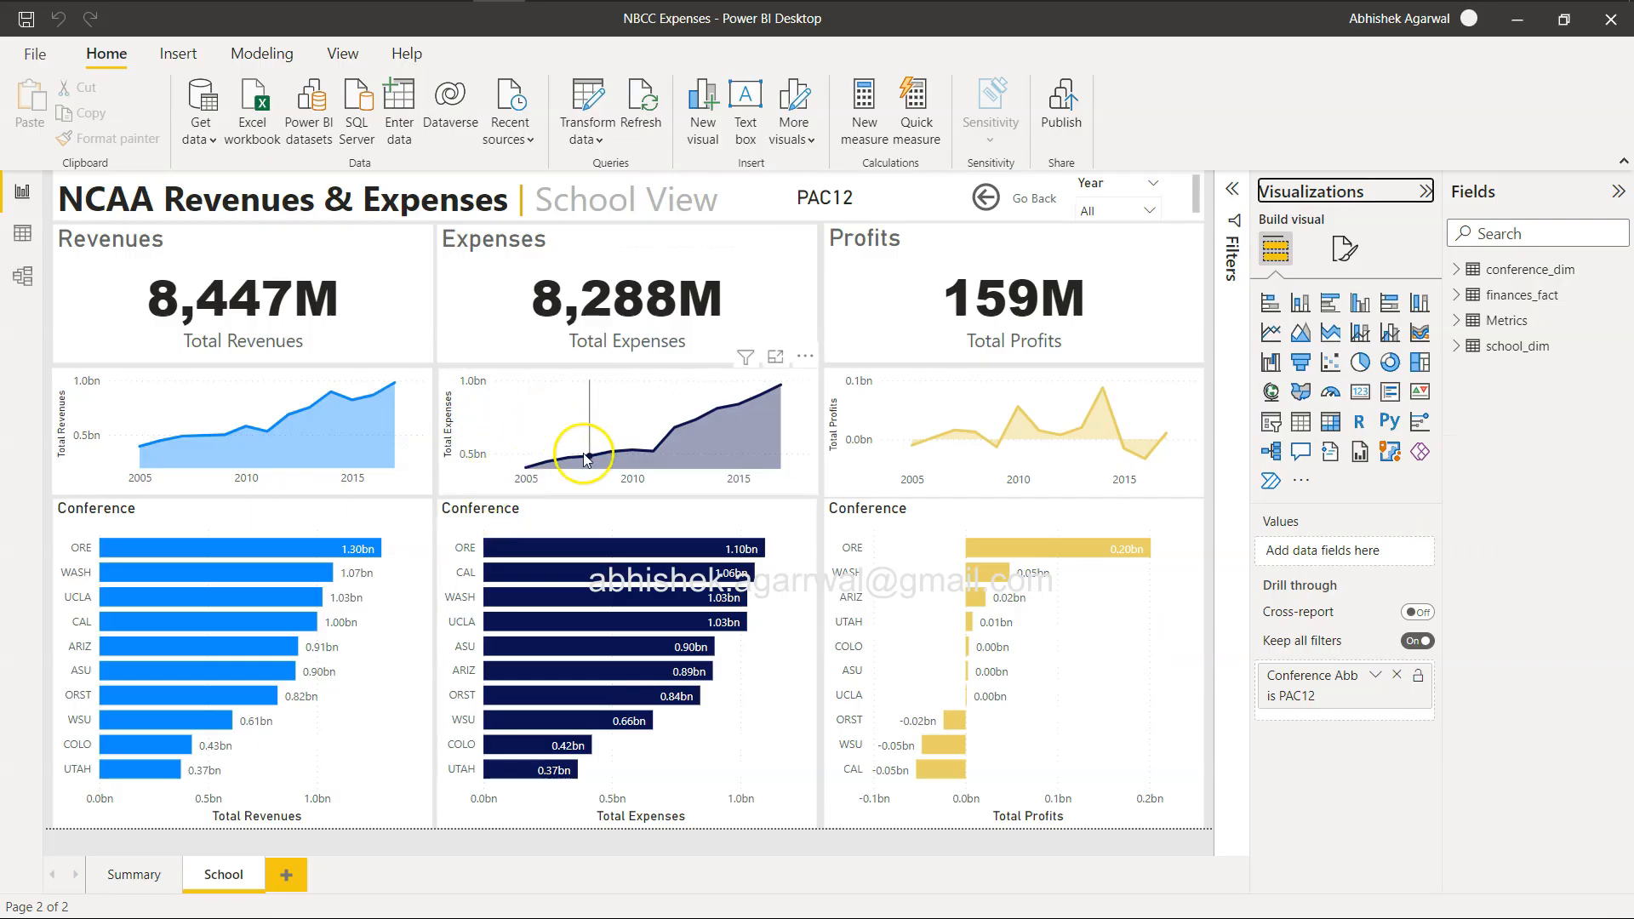
pyautogui.click(24, 281)
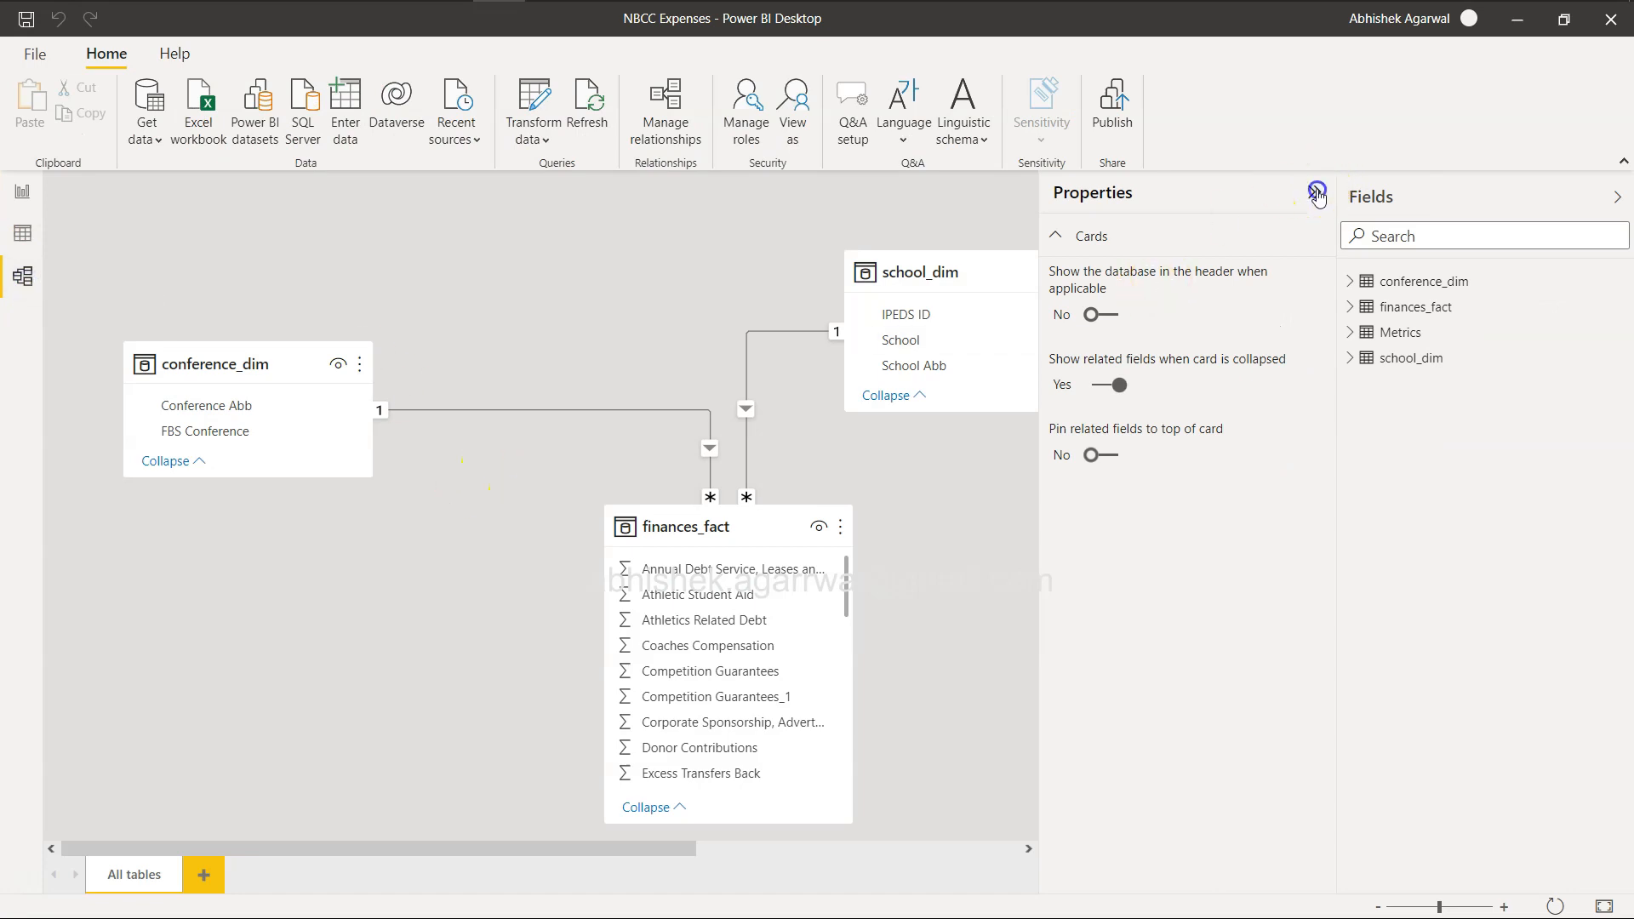
# Collapse the Properties and Fields panes and select the unrelated Metrics table in the data model.
pyautogui.click(1317, 195)
pyautogui.click(1617, 197)
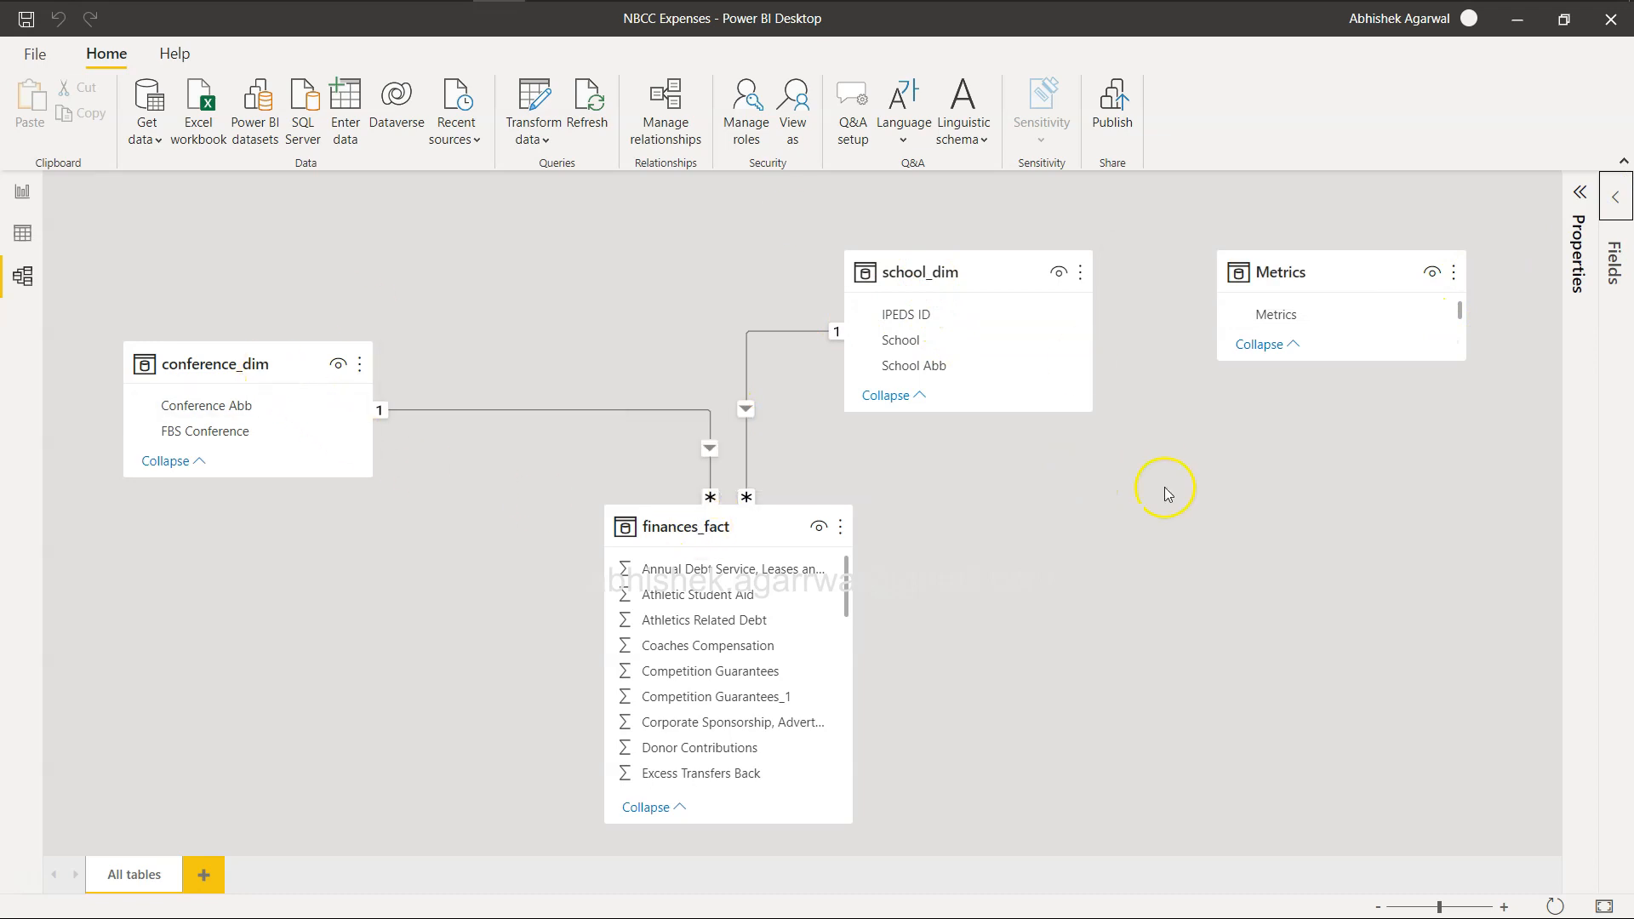
pyautogui.click(1317, 268)
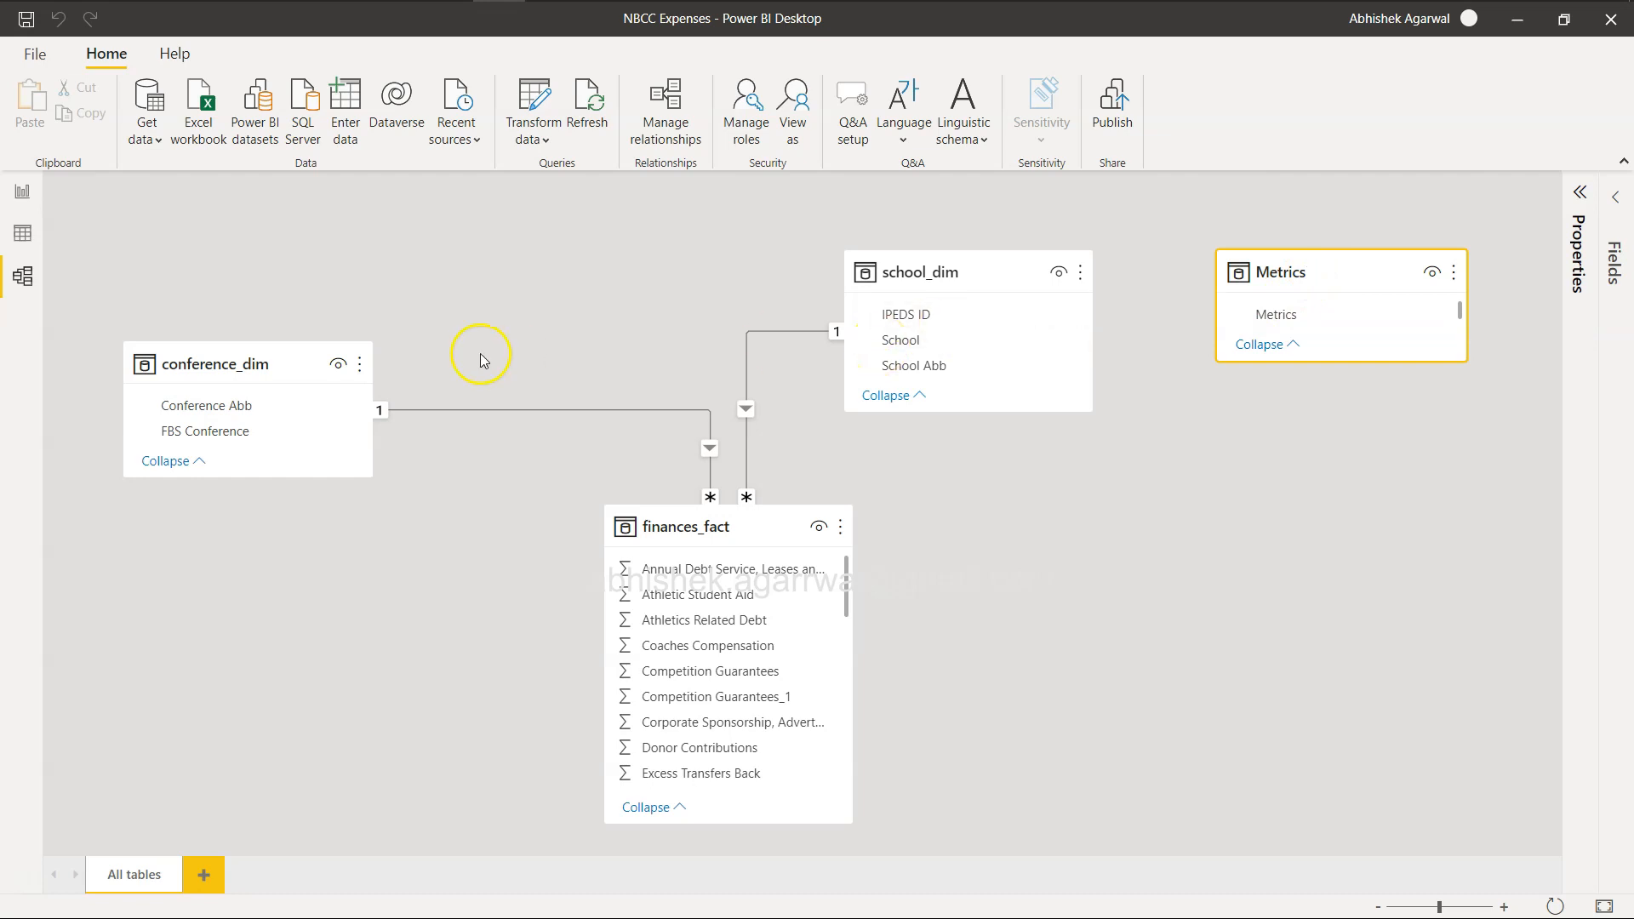
# Show the table data and delete the Metrics table from the model.
pyautogui.click(22, 233)
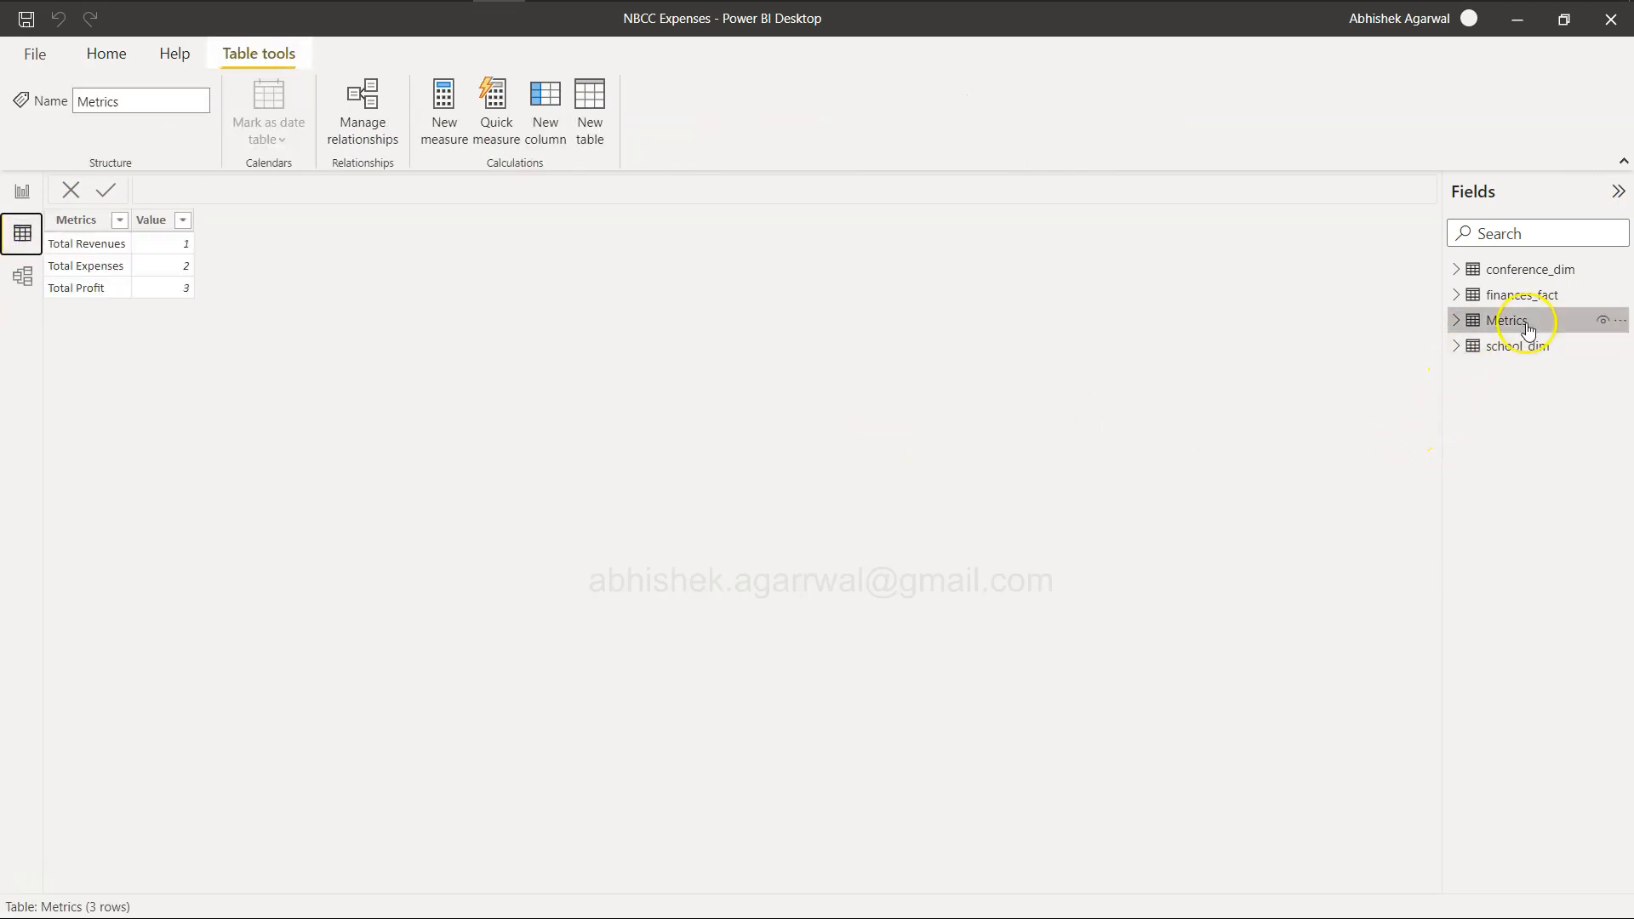
pyautogui.click(1617, 321)
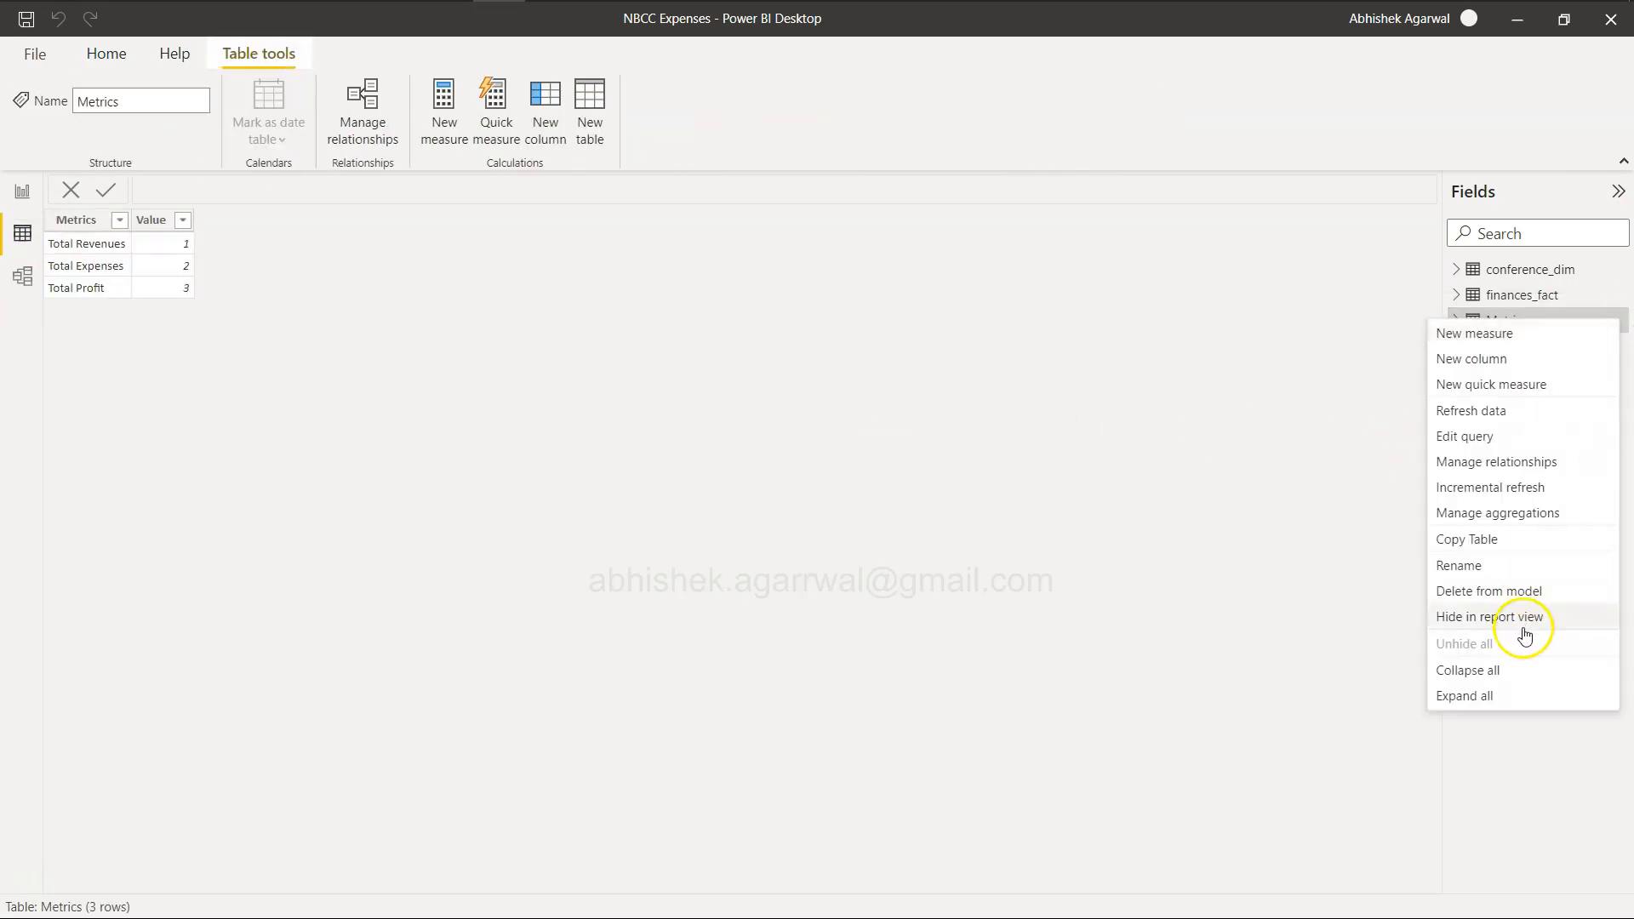
pyautogui.click(1515, 593)
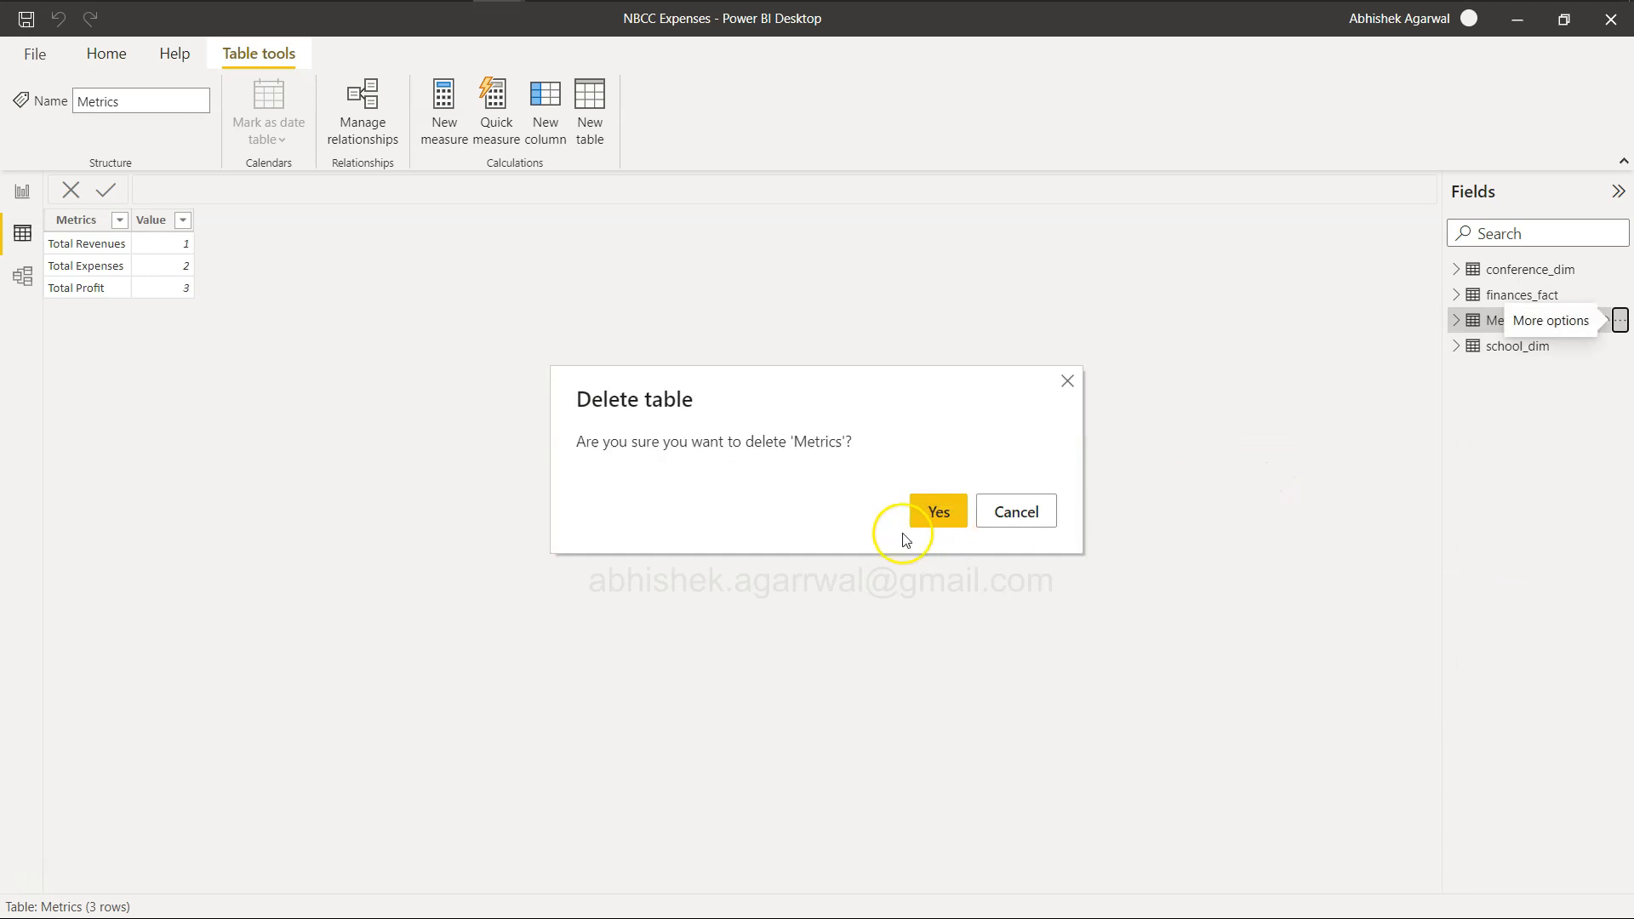
pyautogui.click(936, 510)
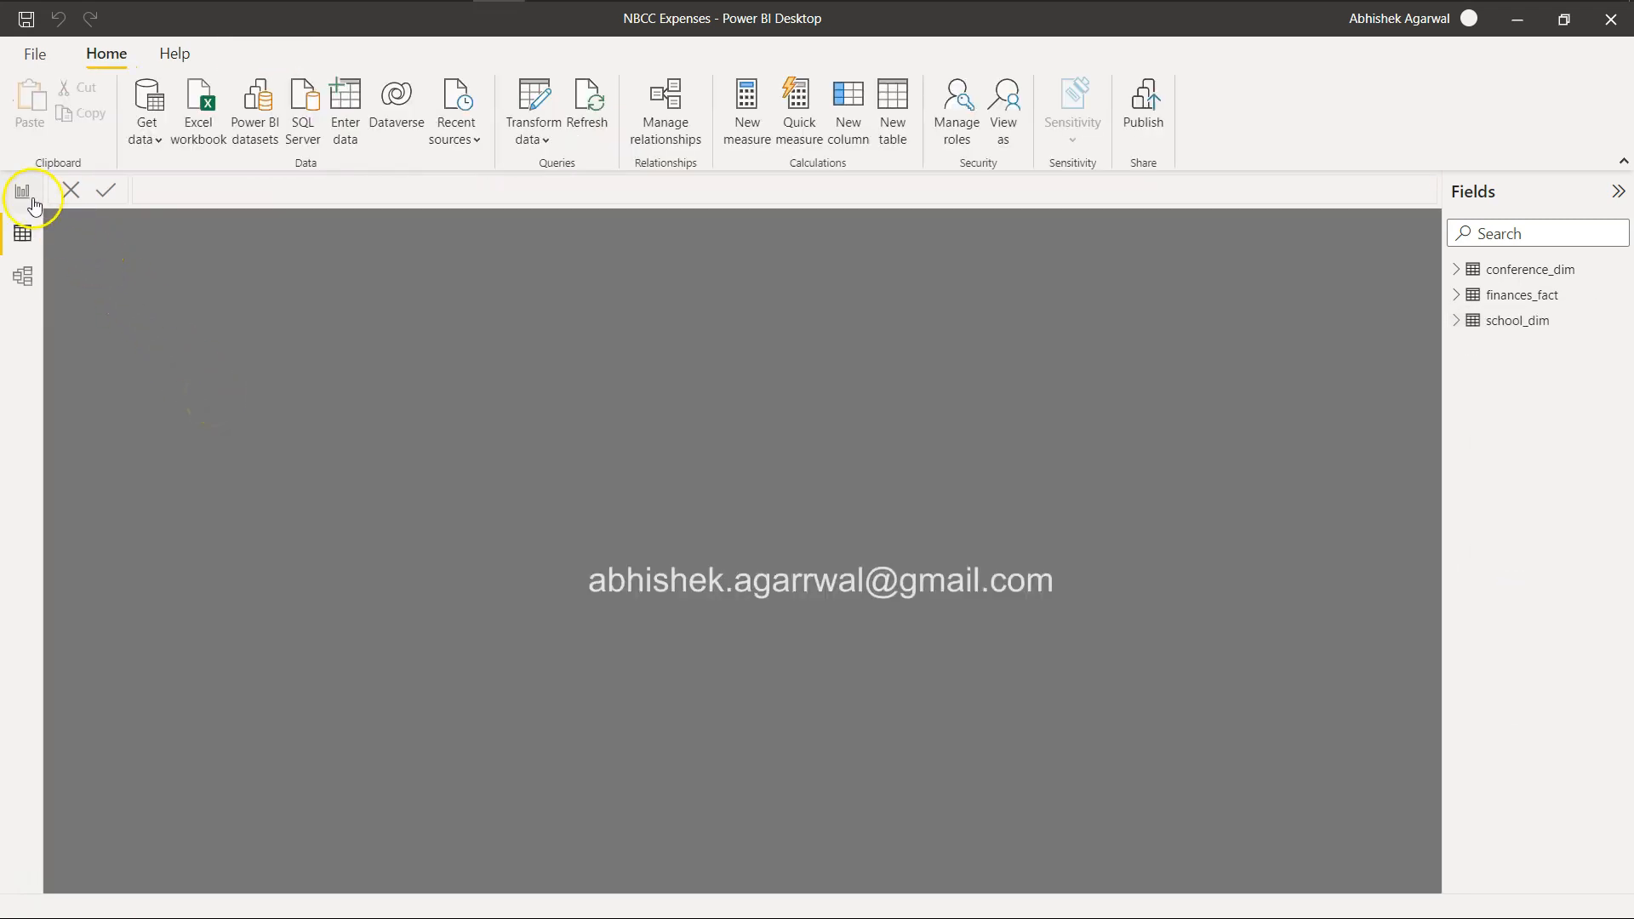
# Return to the report view and add a new blank page following the School page.
pyautogui.click(23, 196)
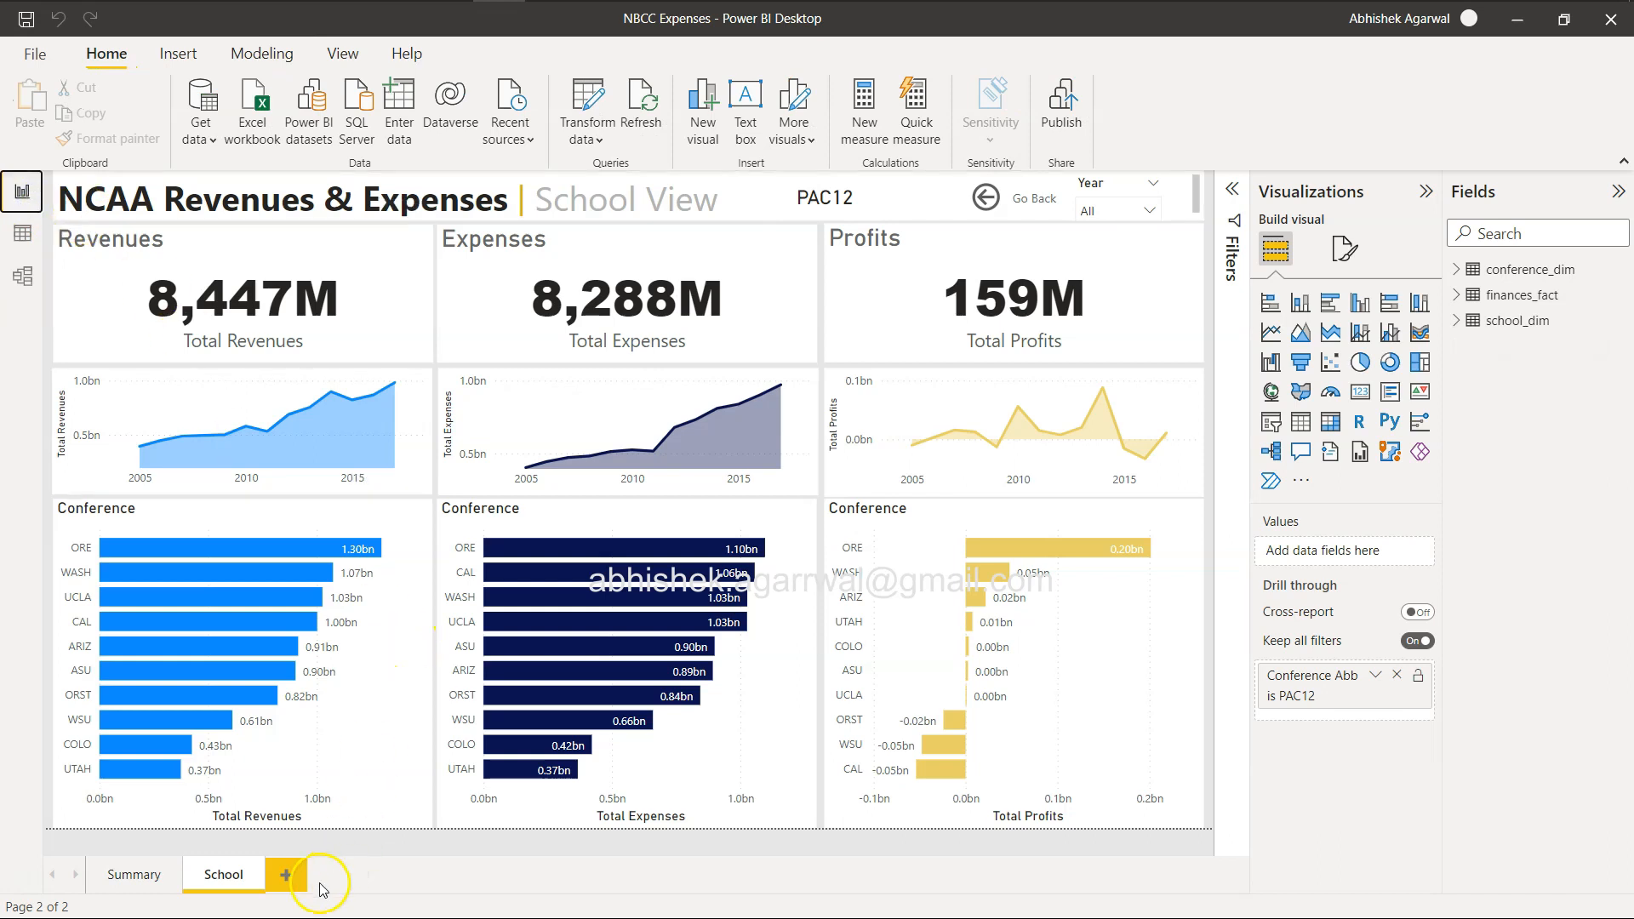
pyautogui.click(286, 876)
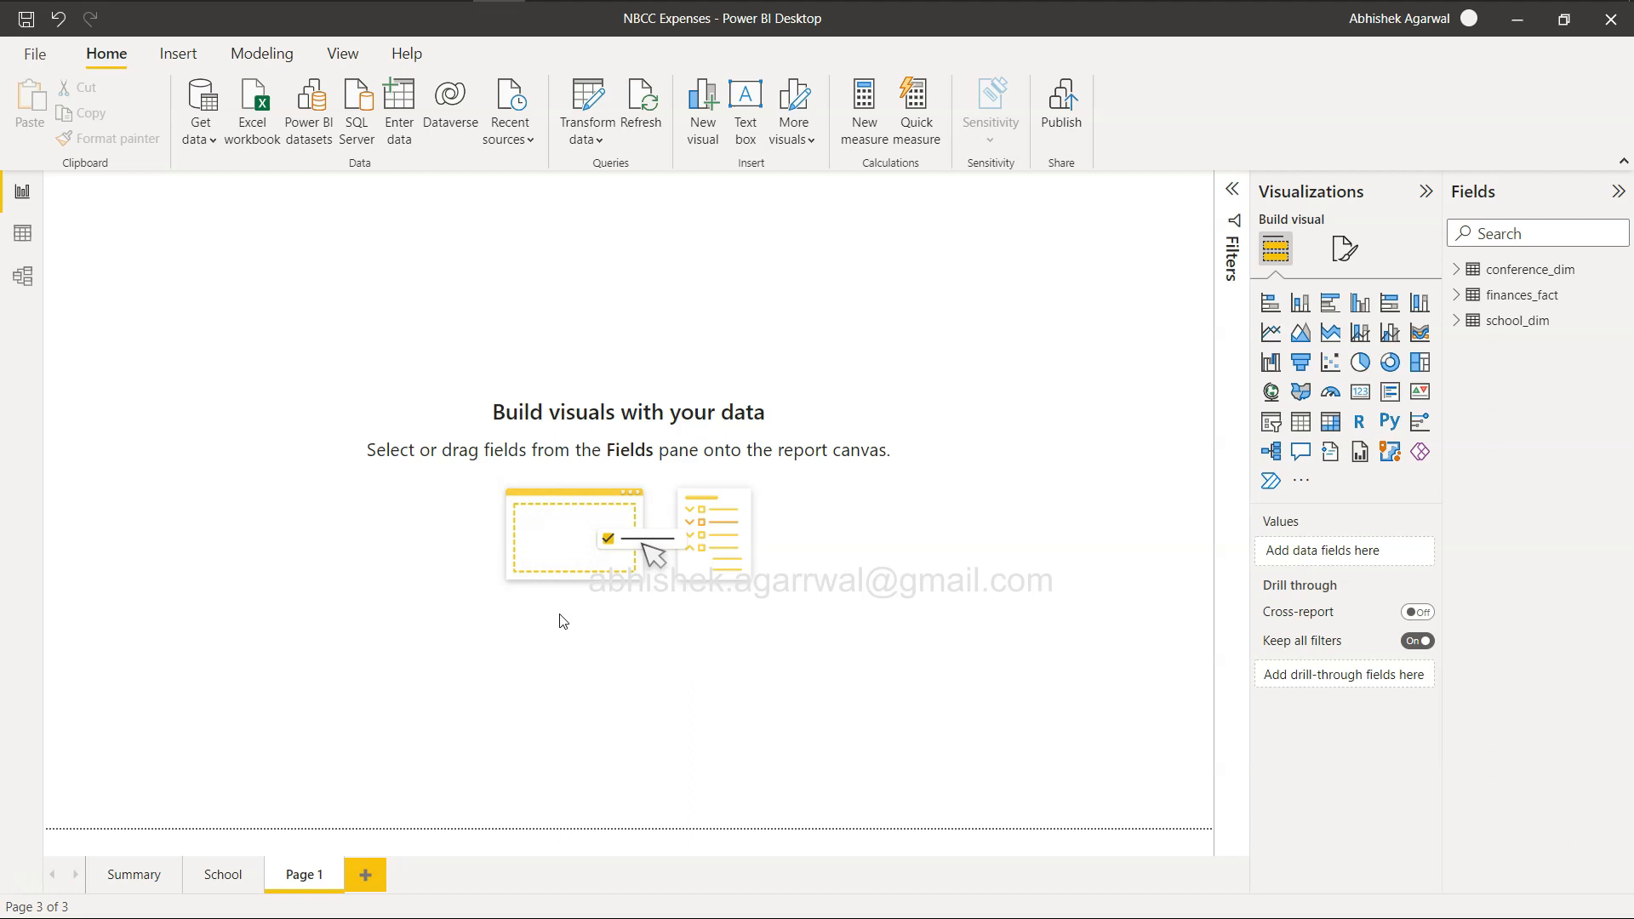
pyautogui.click(497, 462)
# Examine the layout of the example NCAA Financials report on the challenge page and return to Power BI Desktop.
pyautogui.hotkey('alt', 'Tab')
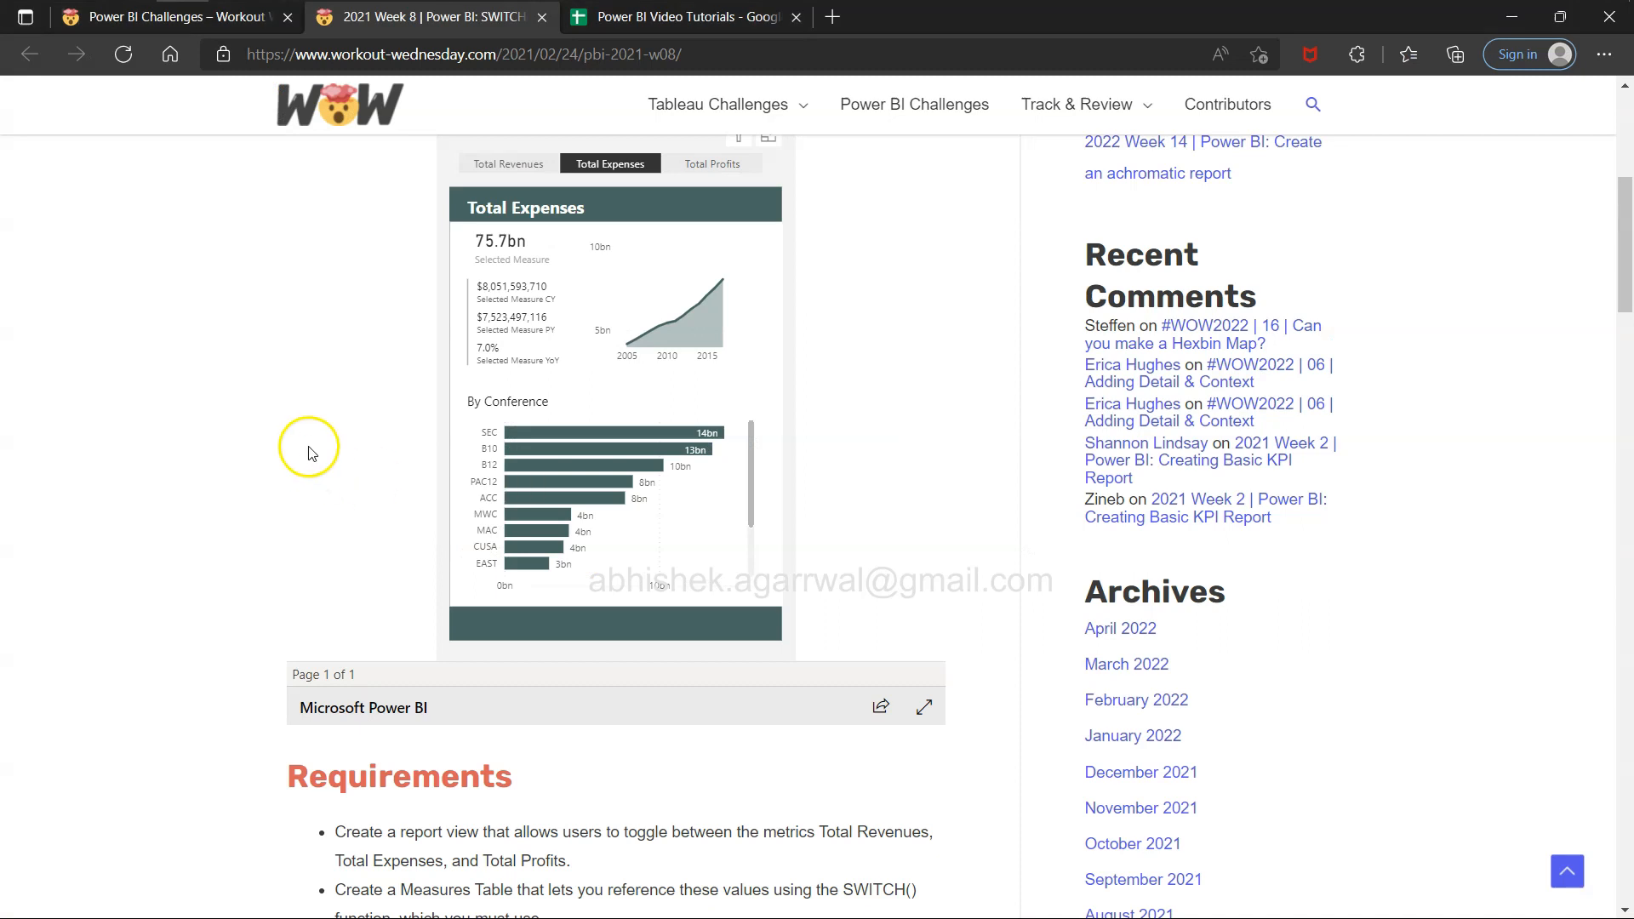
pyautogui.scroll(2, 310, 449)
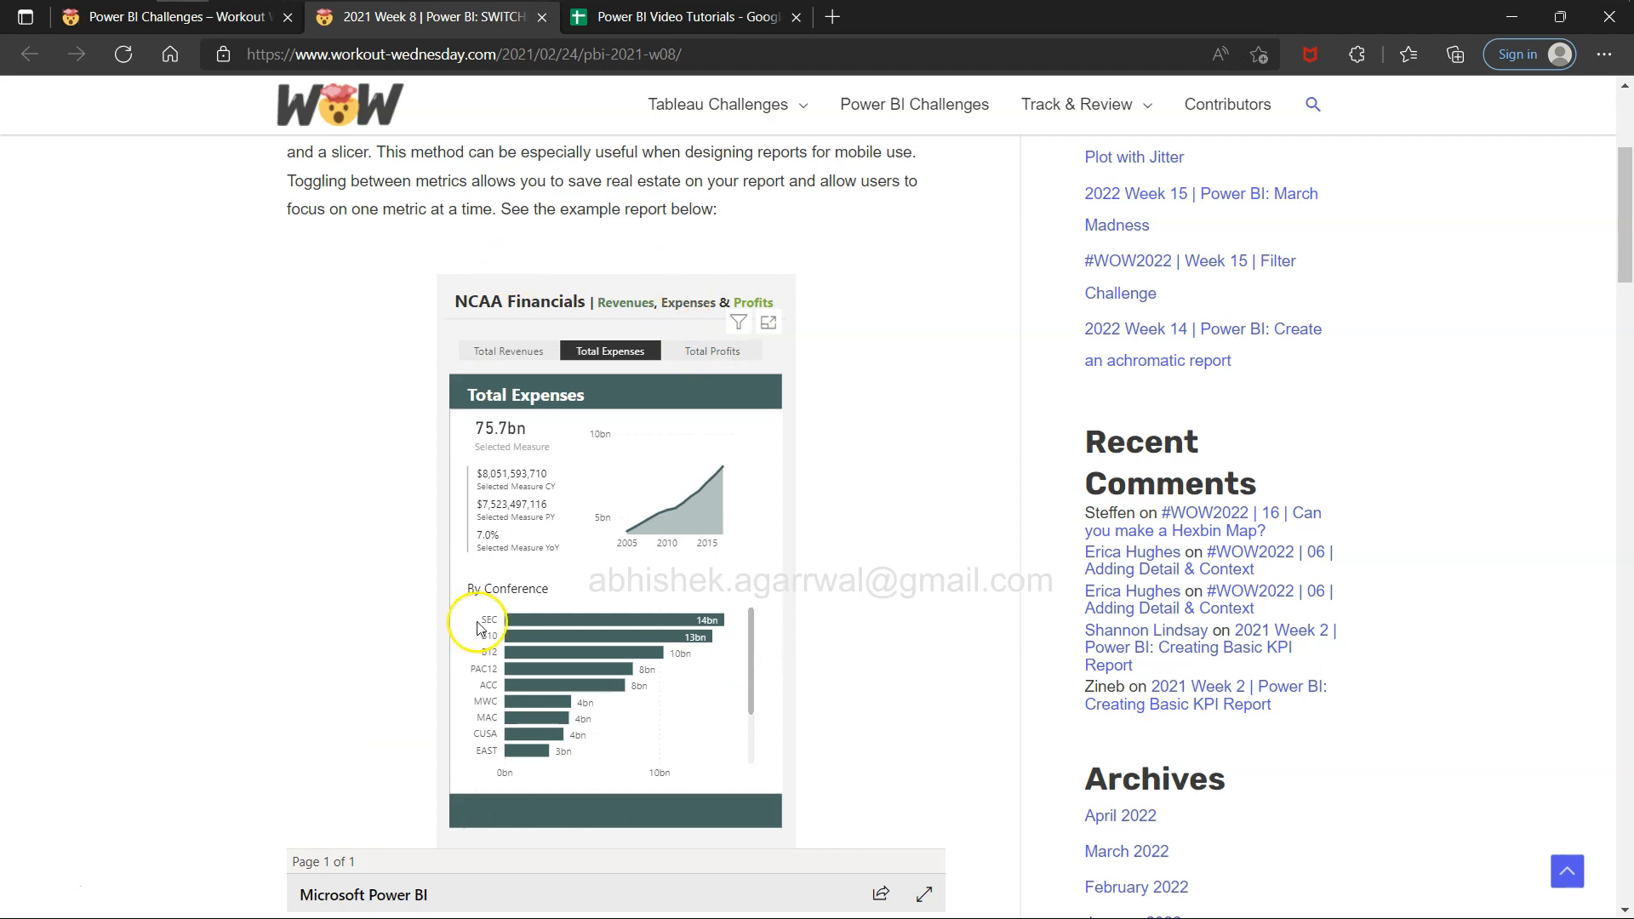
pyautogui.hotkey('alt', 'Tab')
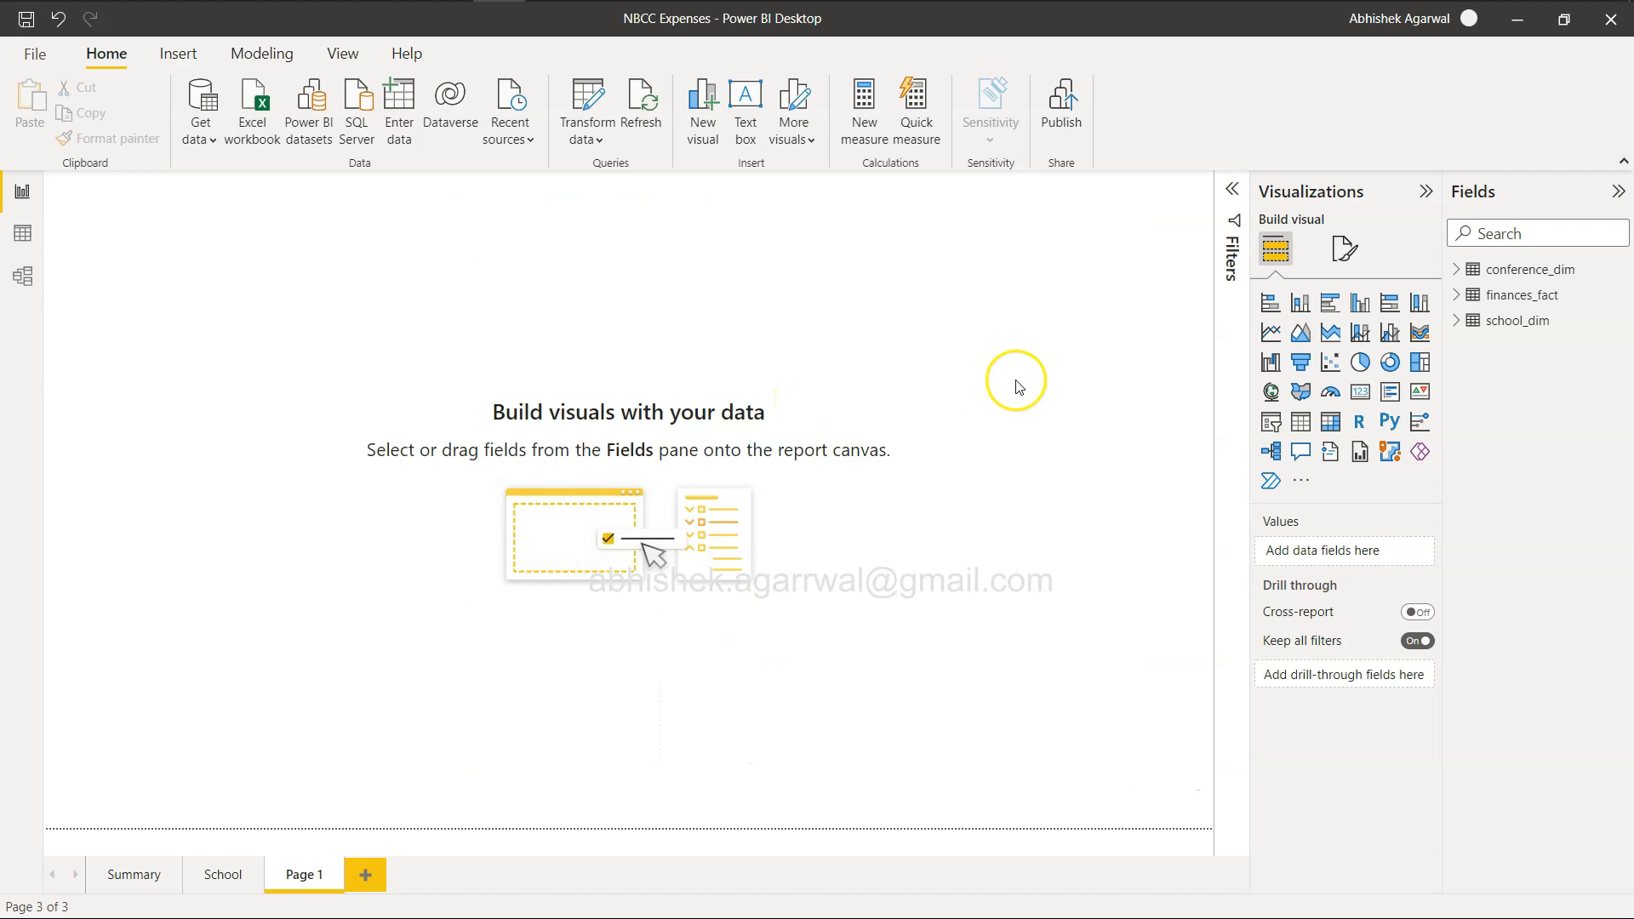
# Try the 4:3 canvas type on the new report page, and set it to Letter.
pyautogui.click(1344, 249)
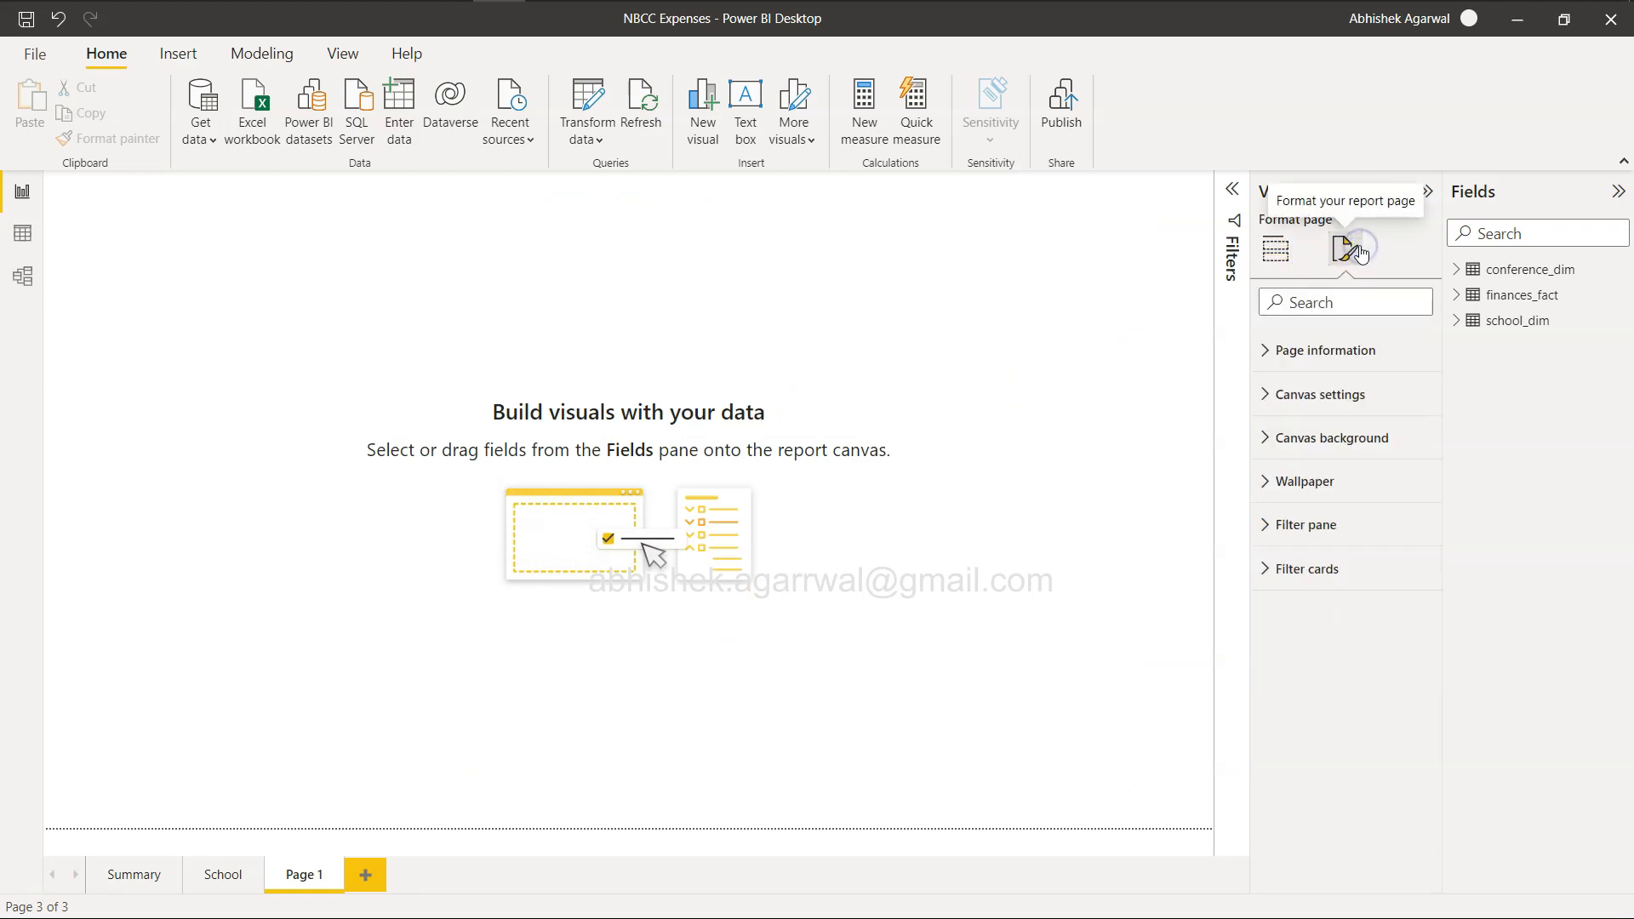
pyautogui.click(1266, 349)
pyautogui.click(1265, 350)
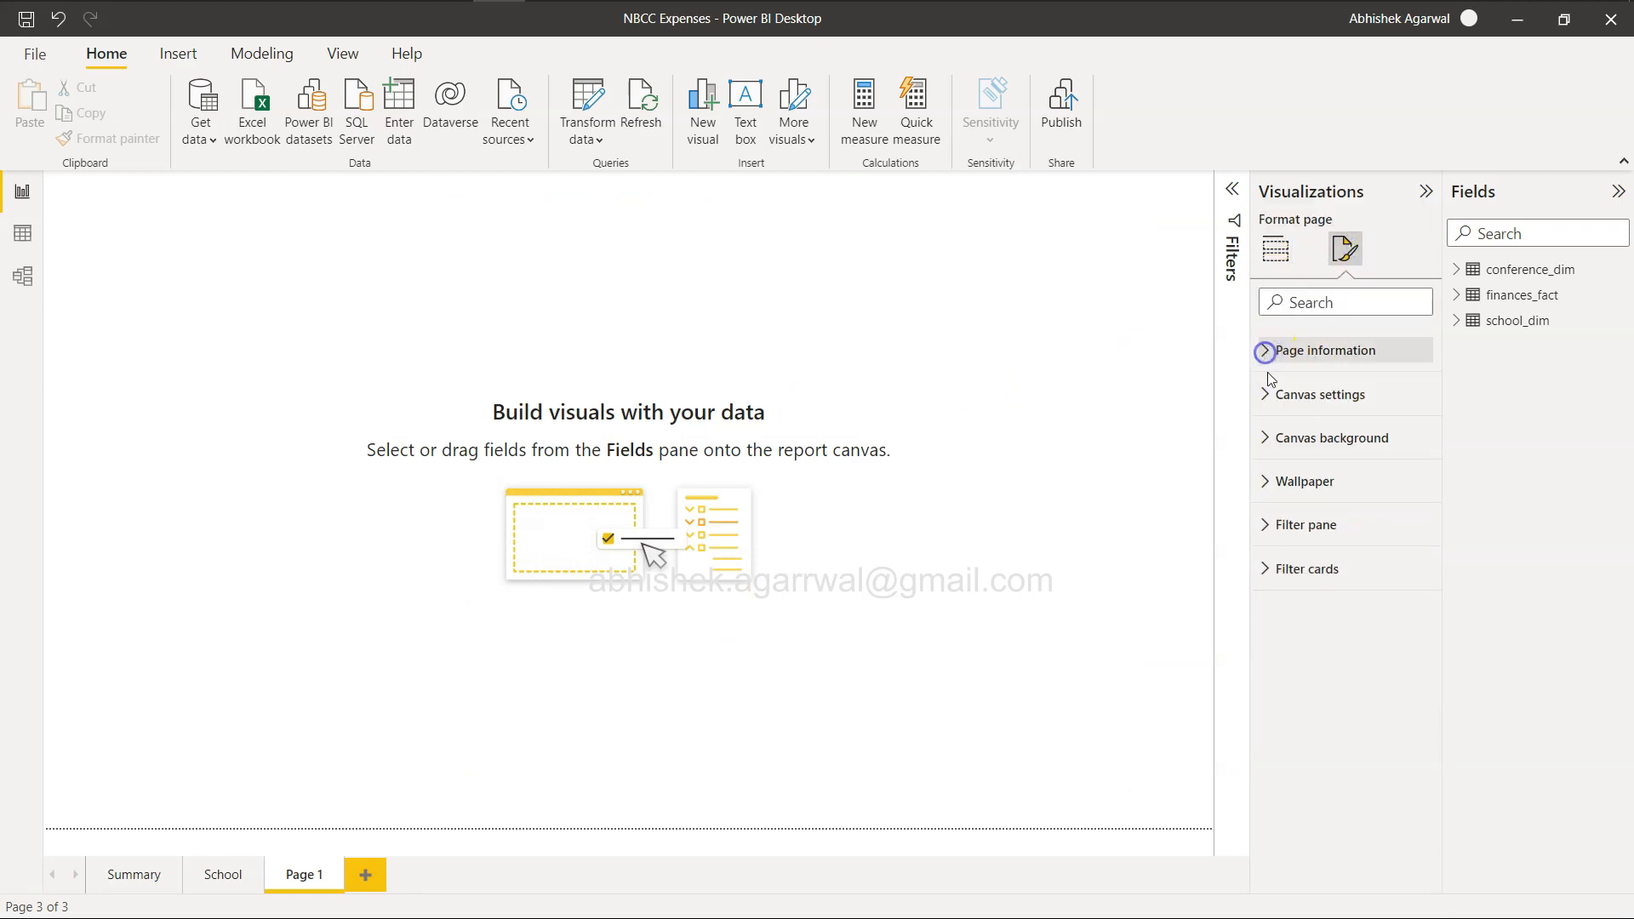
pyautogui.click(1269, 396)
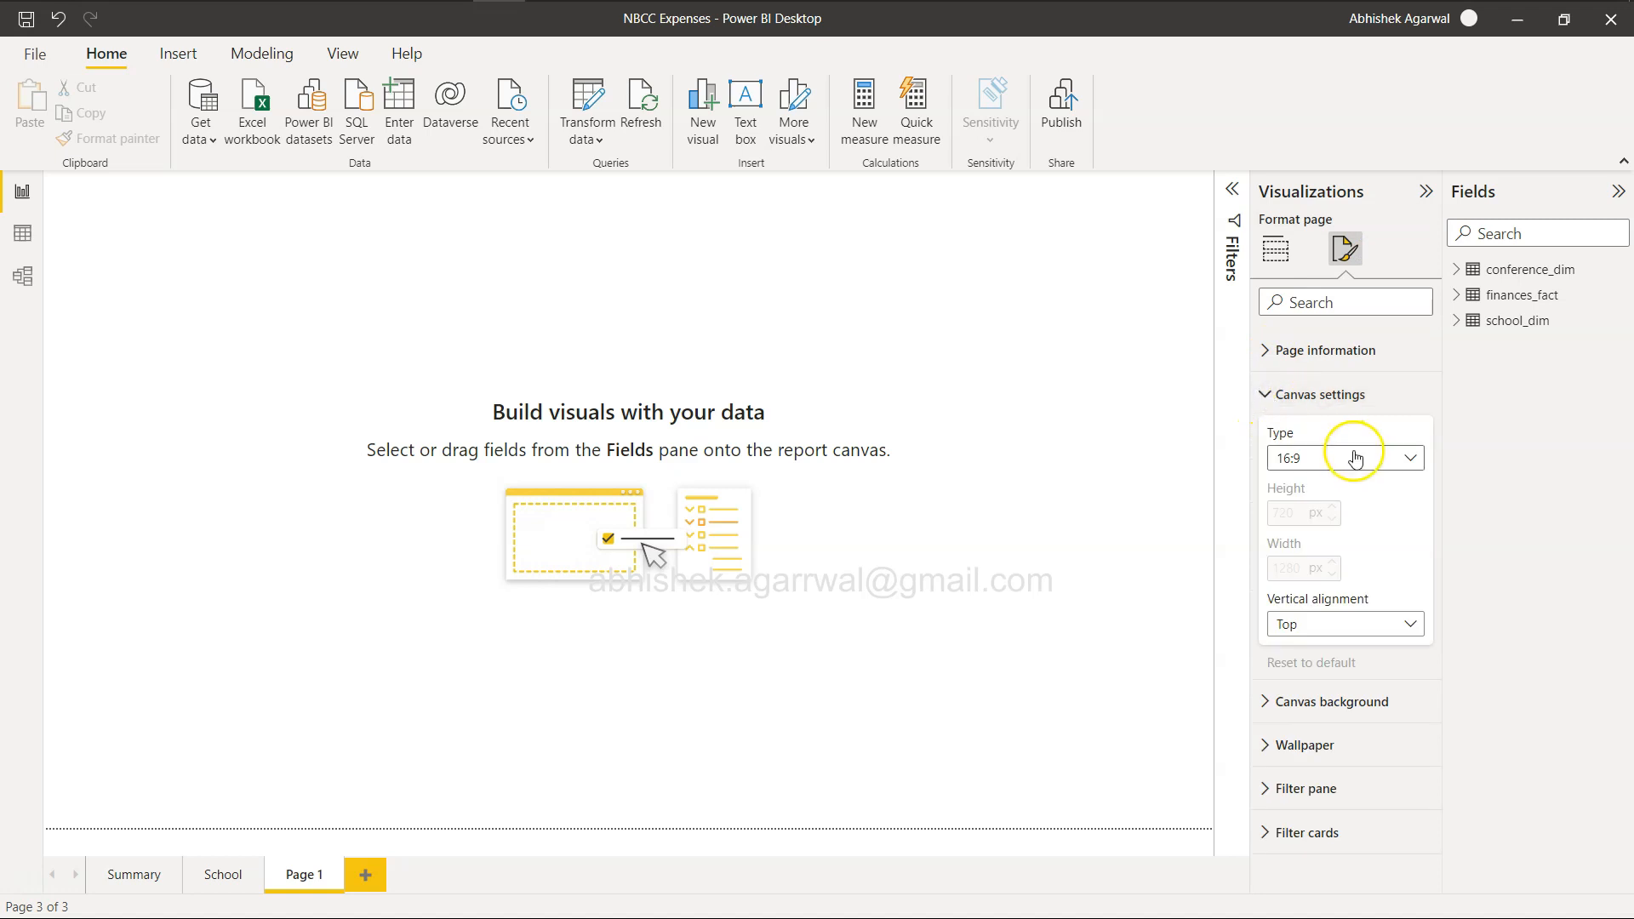
pyautogui.click(1354, 457)
pyautogui.click(1352, 513)
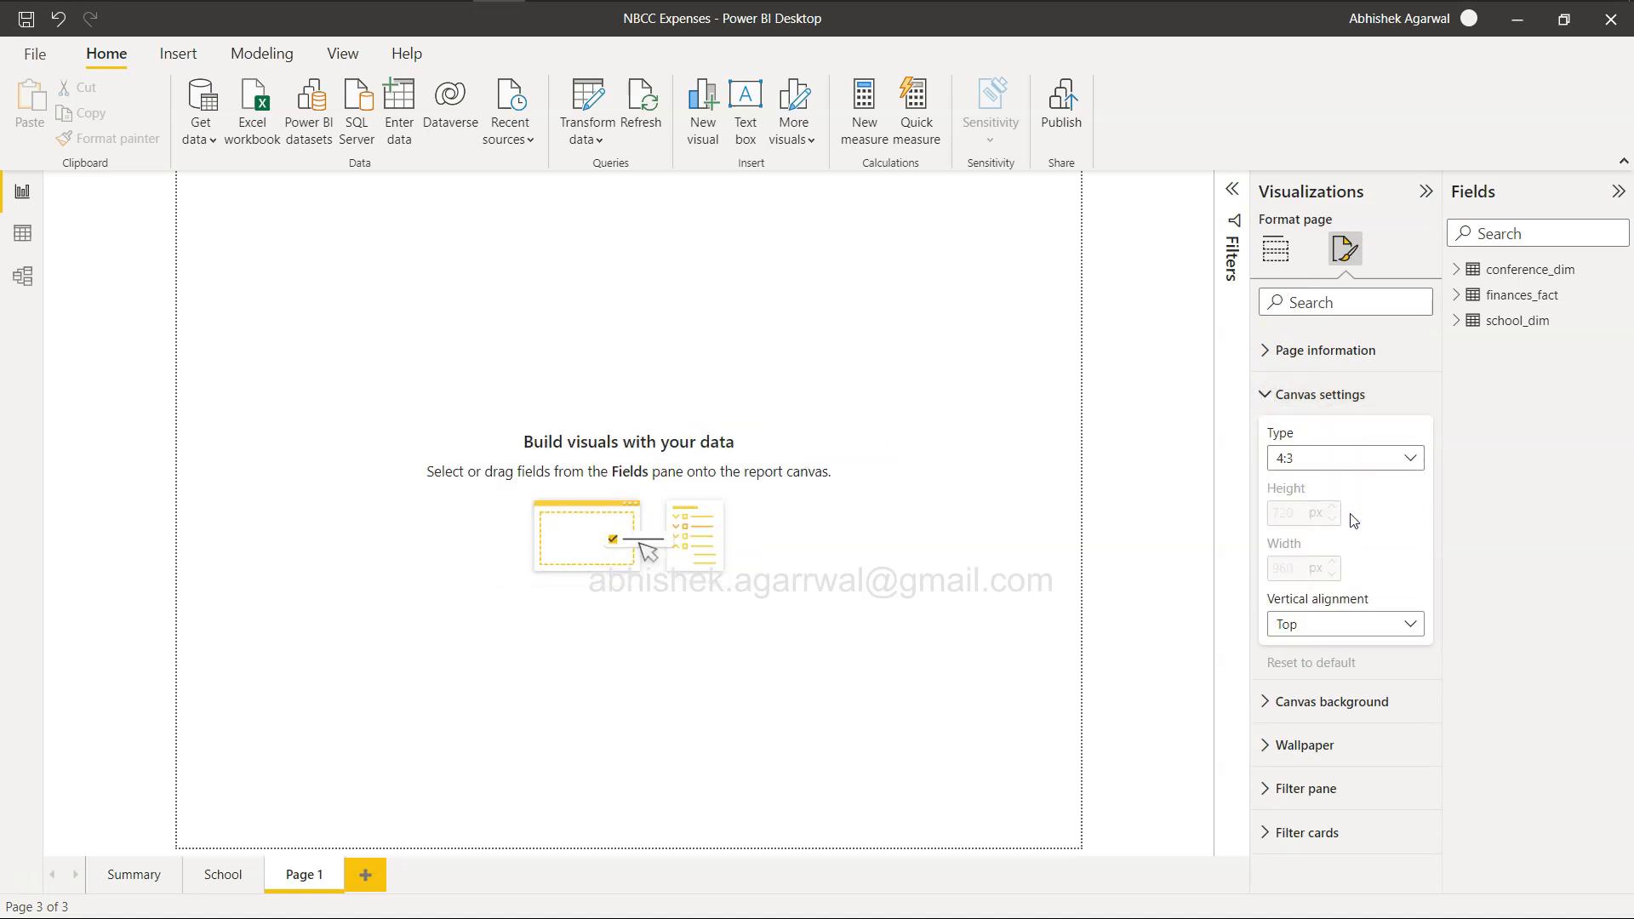
pyautogui.click(1354, 457)
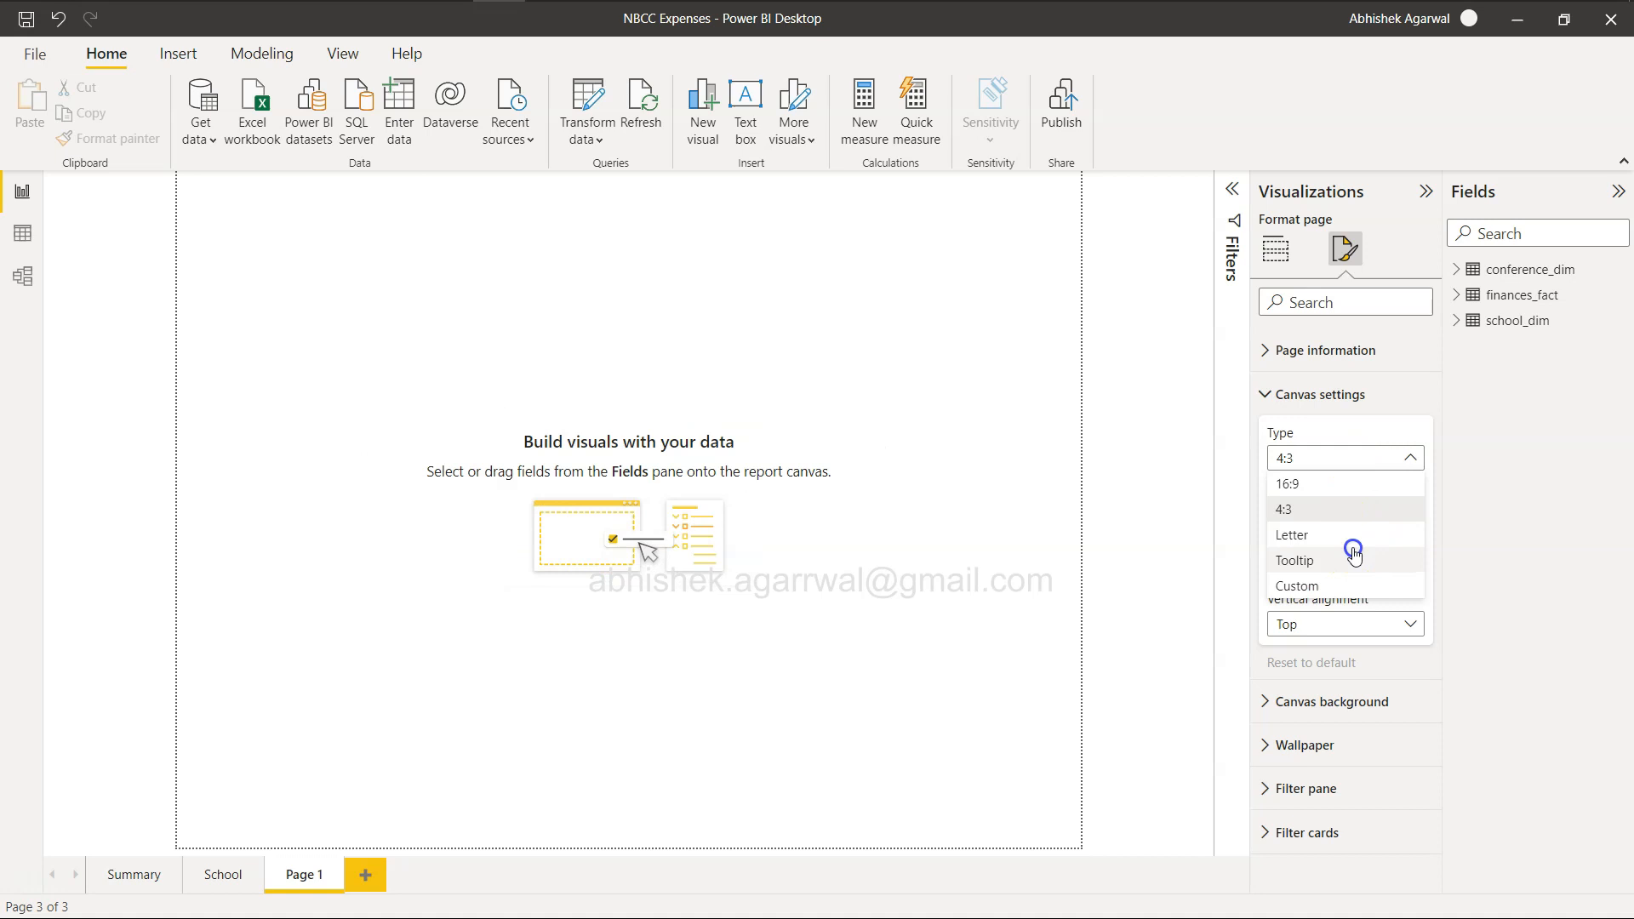
pyautogui.click(1357, 544)
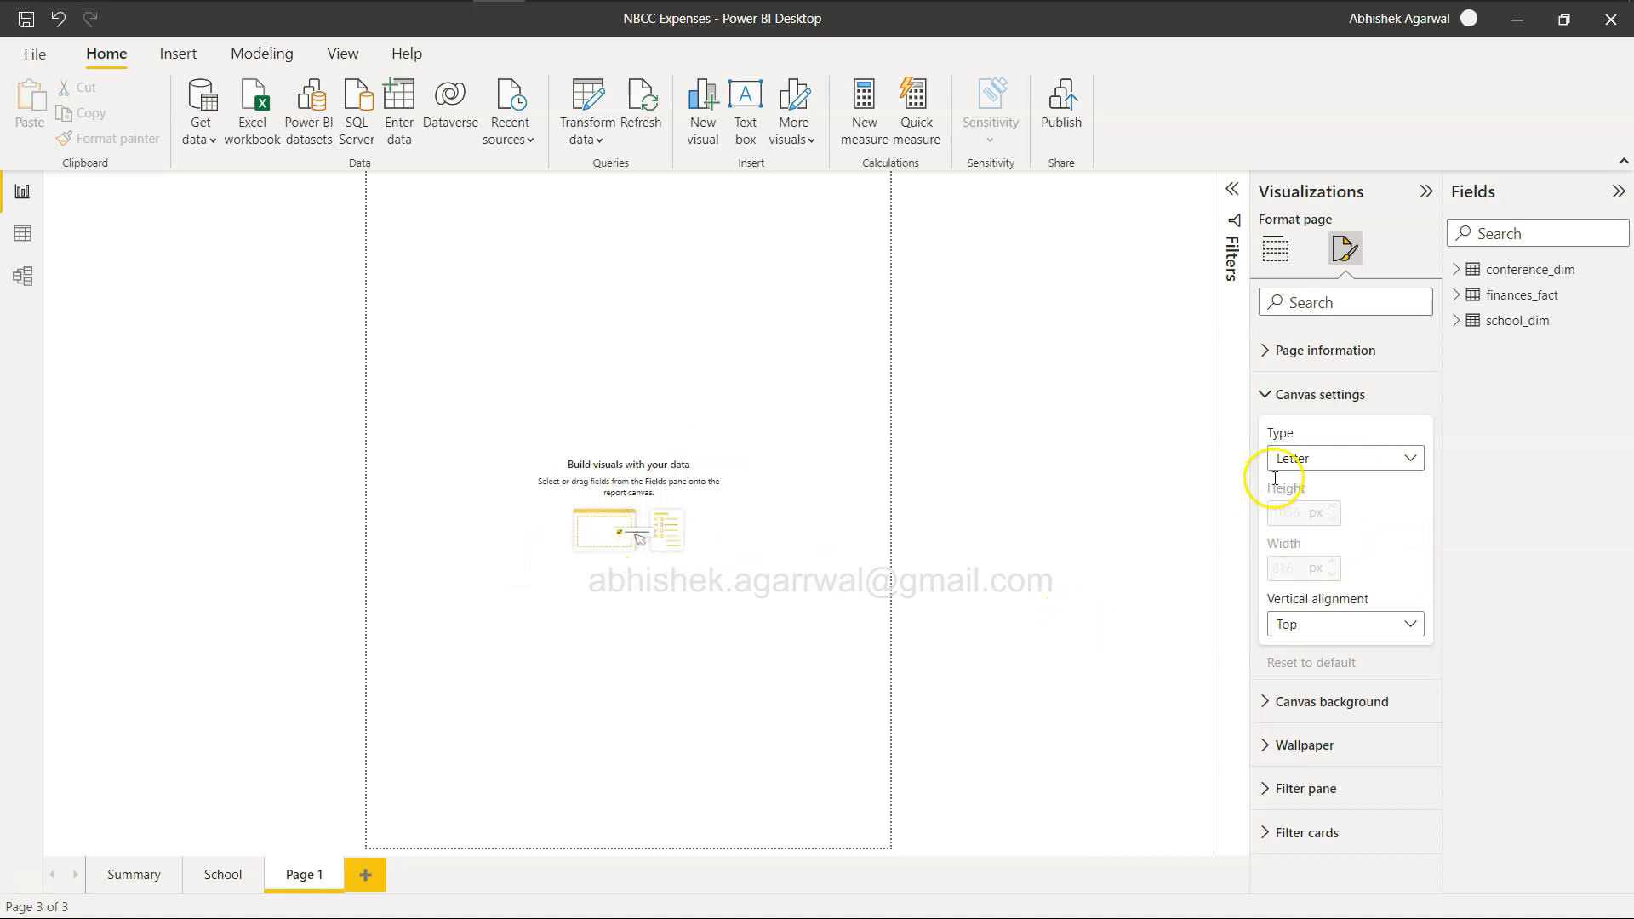
pyautogui.click(1319, 458)
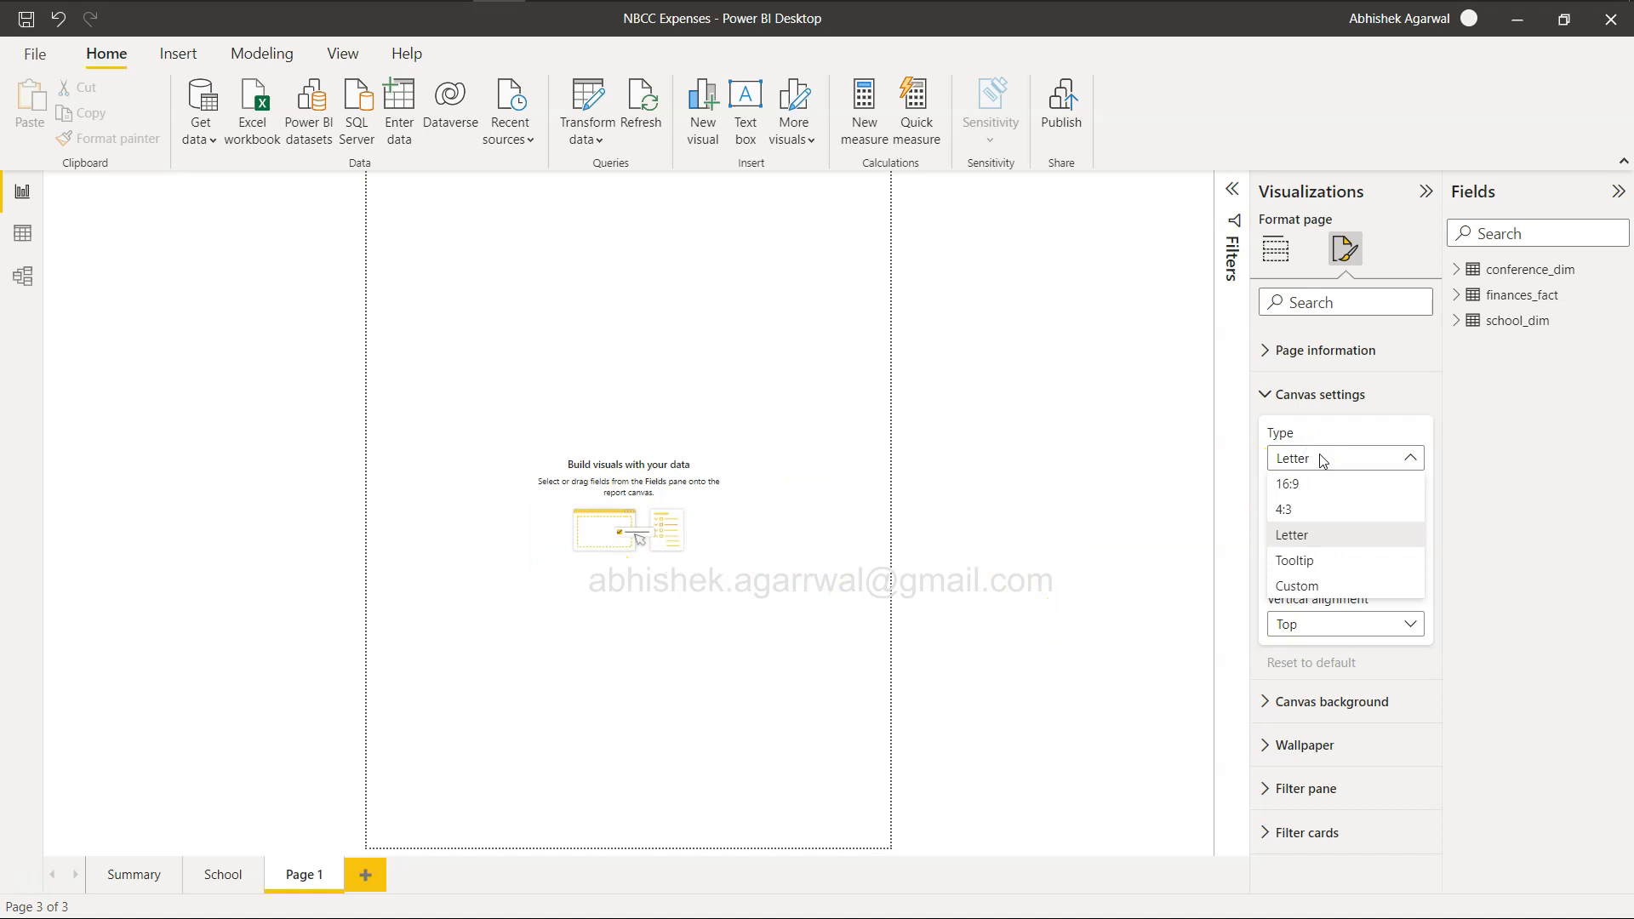
pyautogui.click(1122, 598)
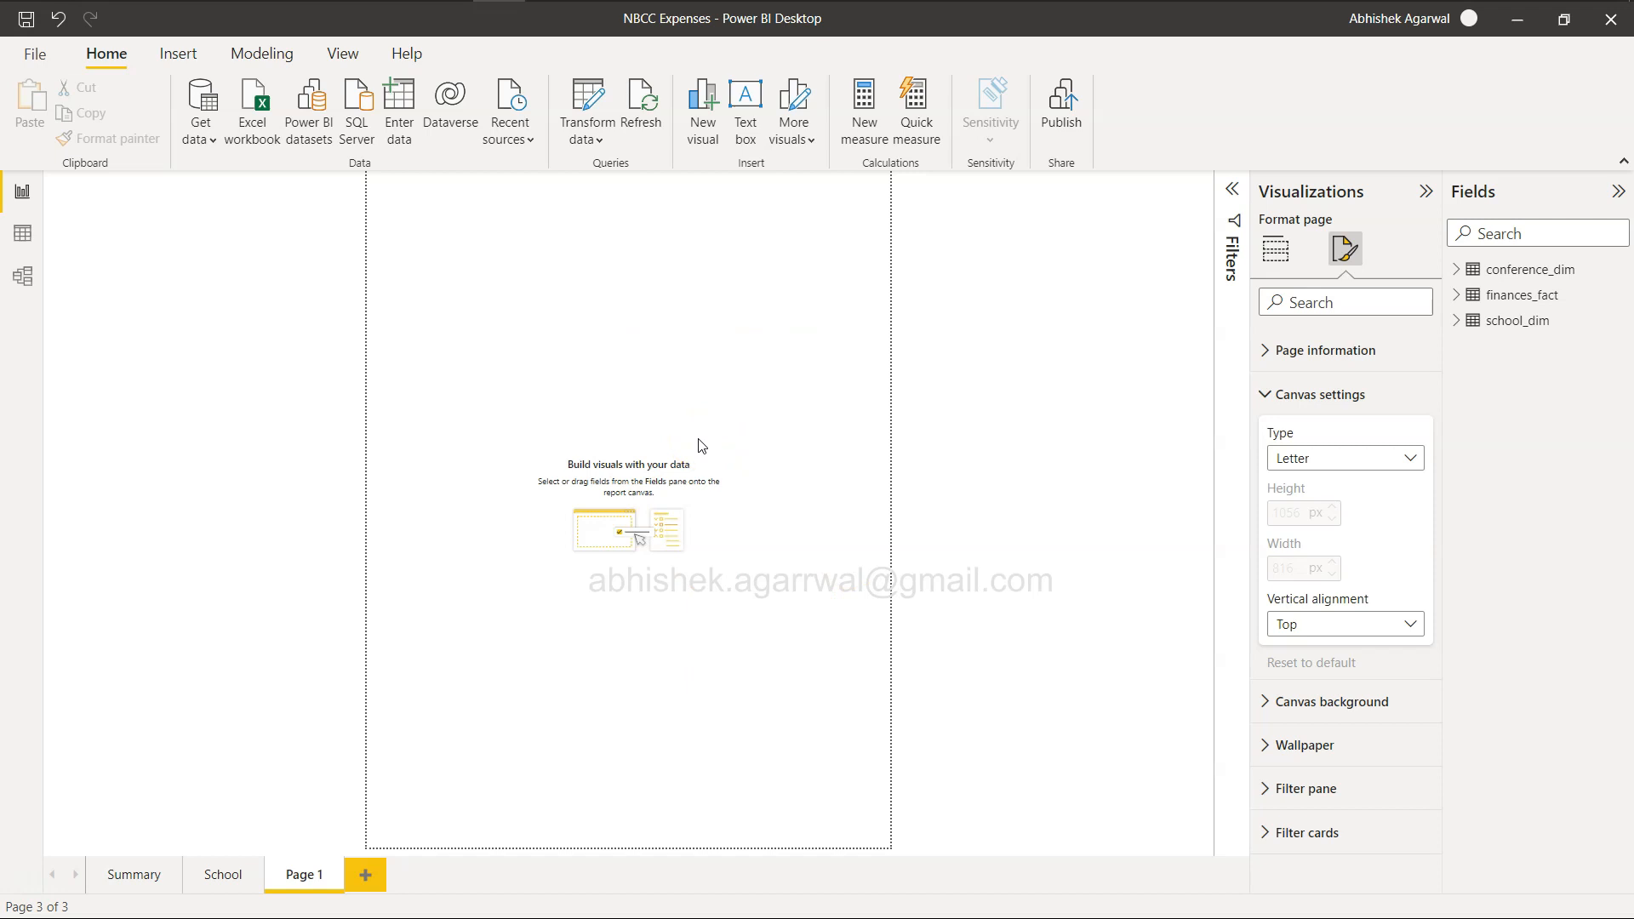
# Check the example report's background on the challenge page, and try a light grey canvas background with 59% transparency in Power BI Desktop.
pyautogui.hotkey('alt', 'Tab')
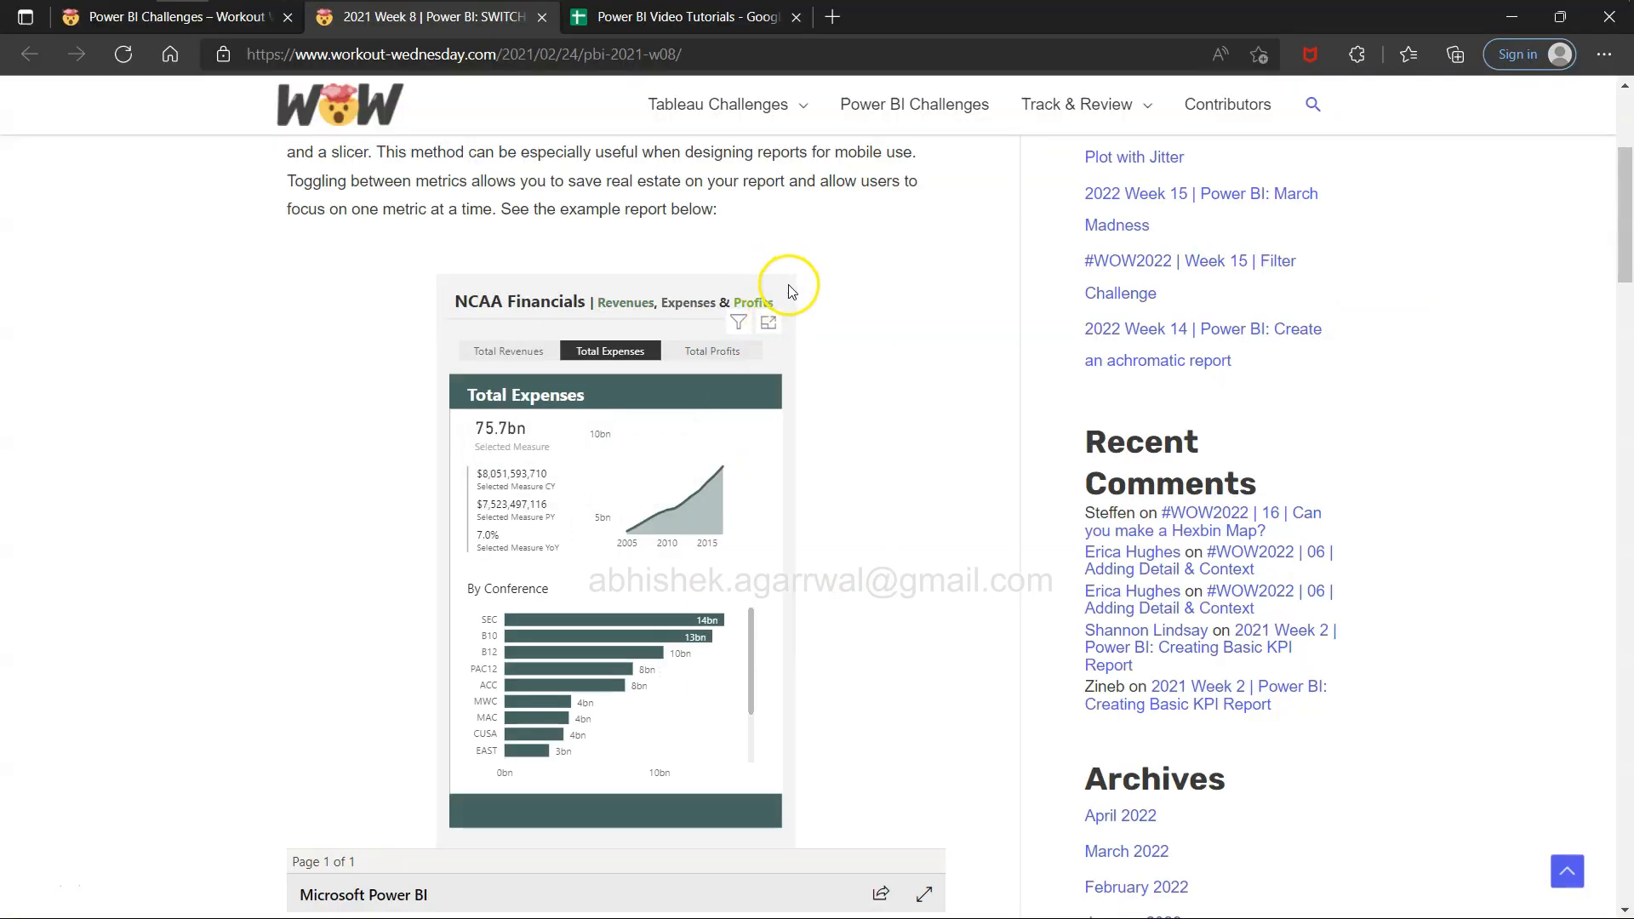
pyautogui.hotkey('alt', 'Tab')
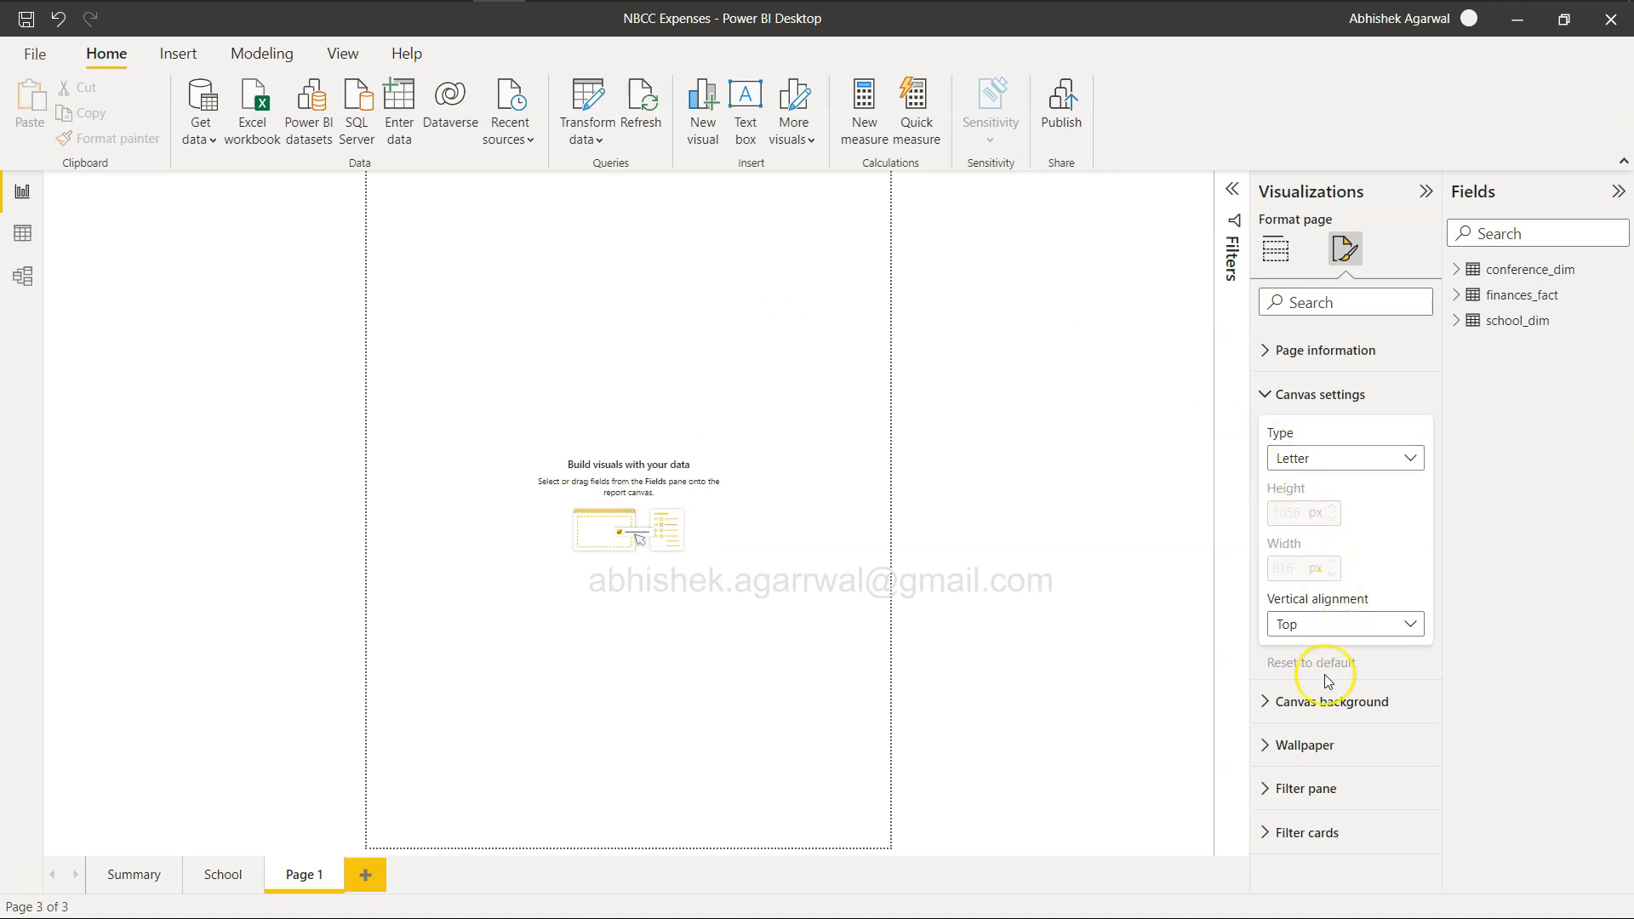
pyautogui.click(1298, 700)
pyautogui.scroll(-3, 1307, 681)
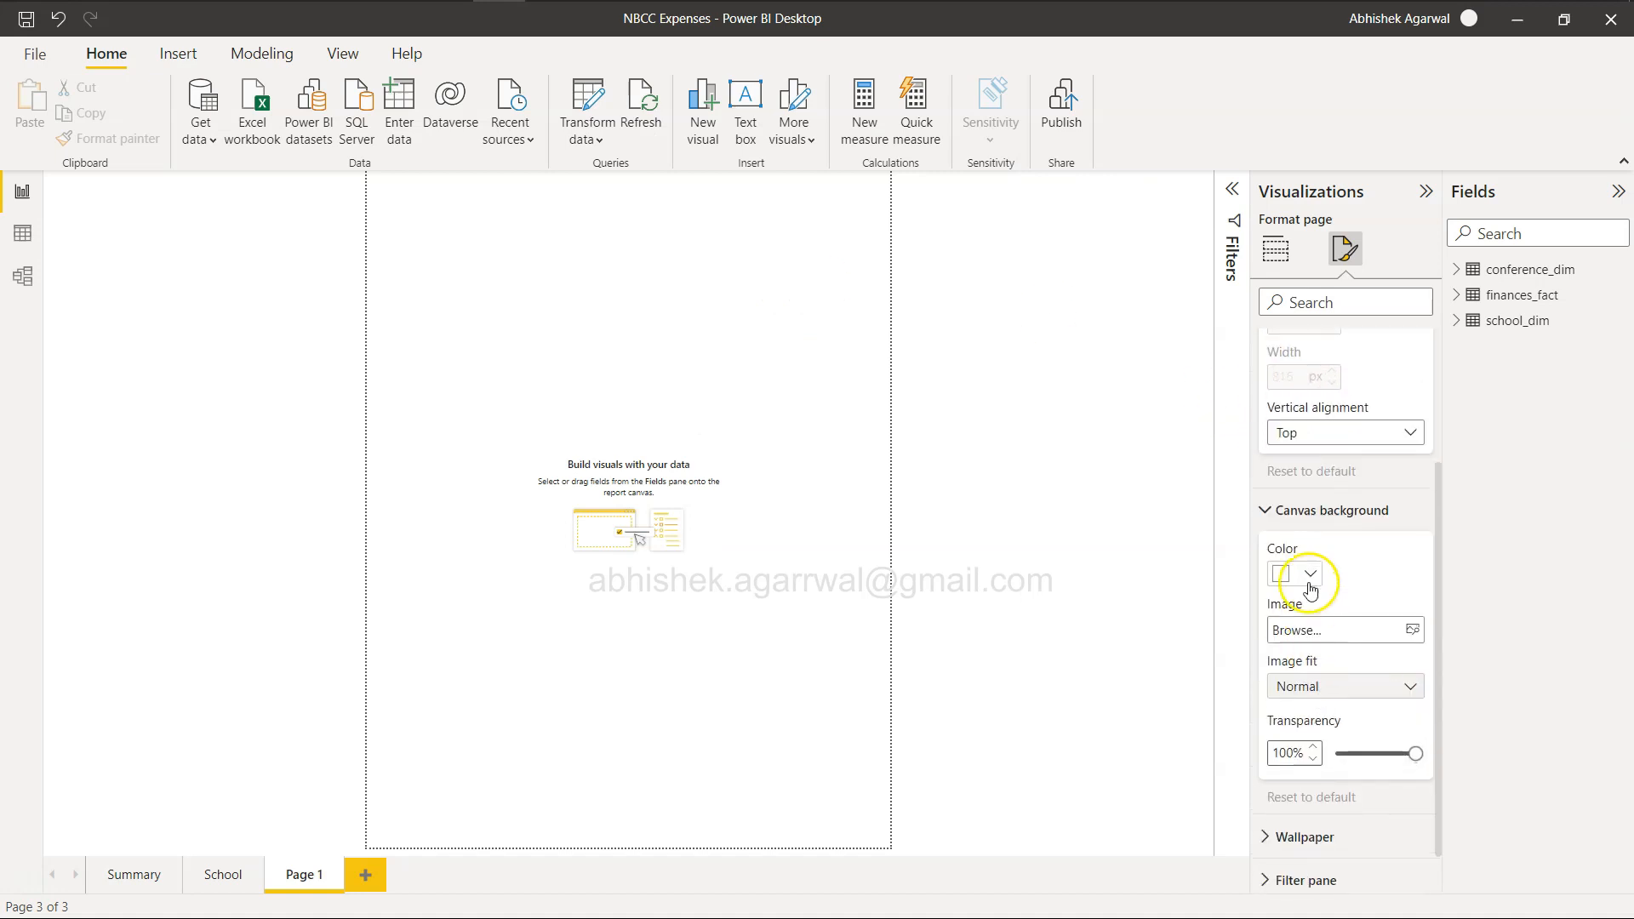
pyautogui.click(1310, 590)
pyautogui.click(1290, 288)
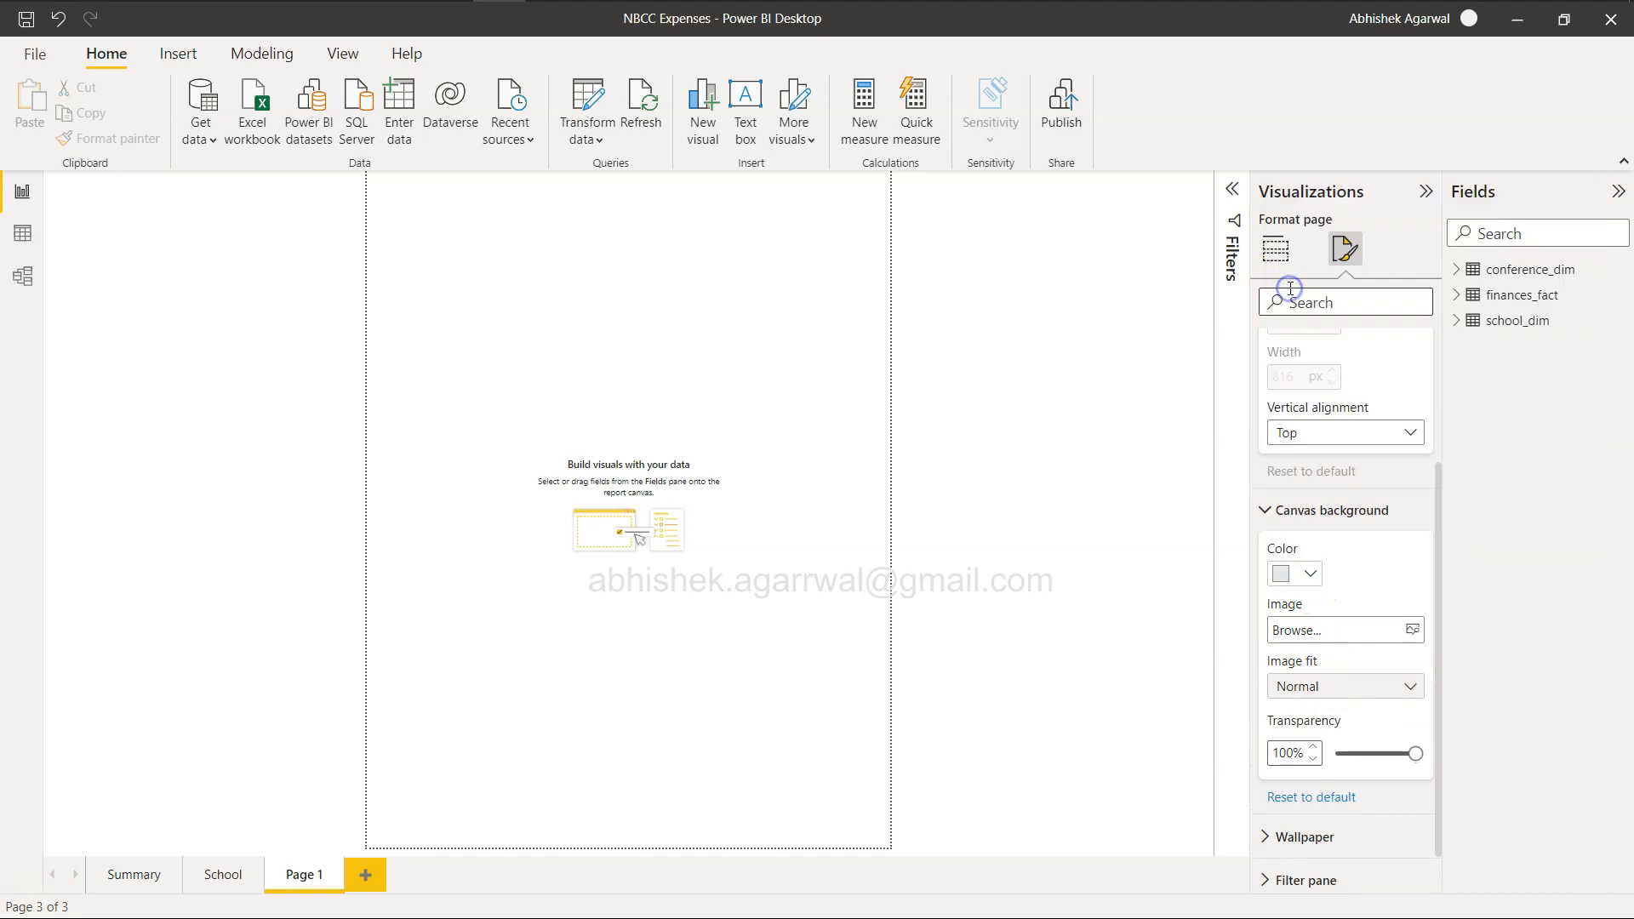
pyautogui.scroll(-1, 1330, 613)
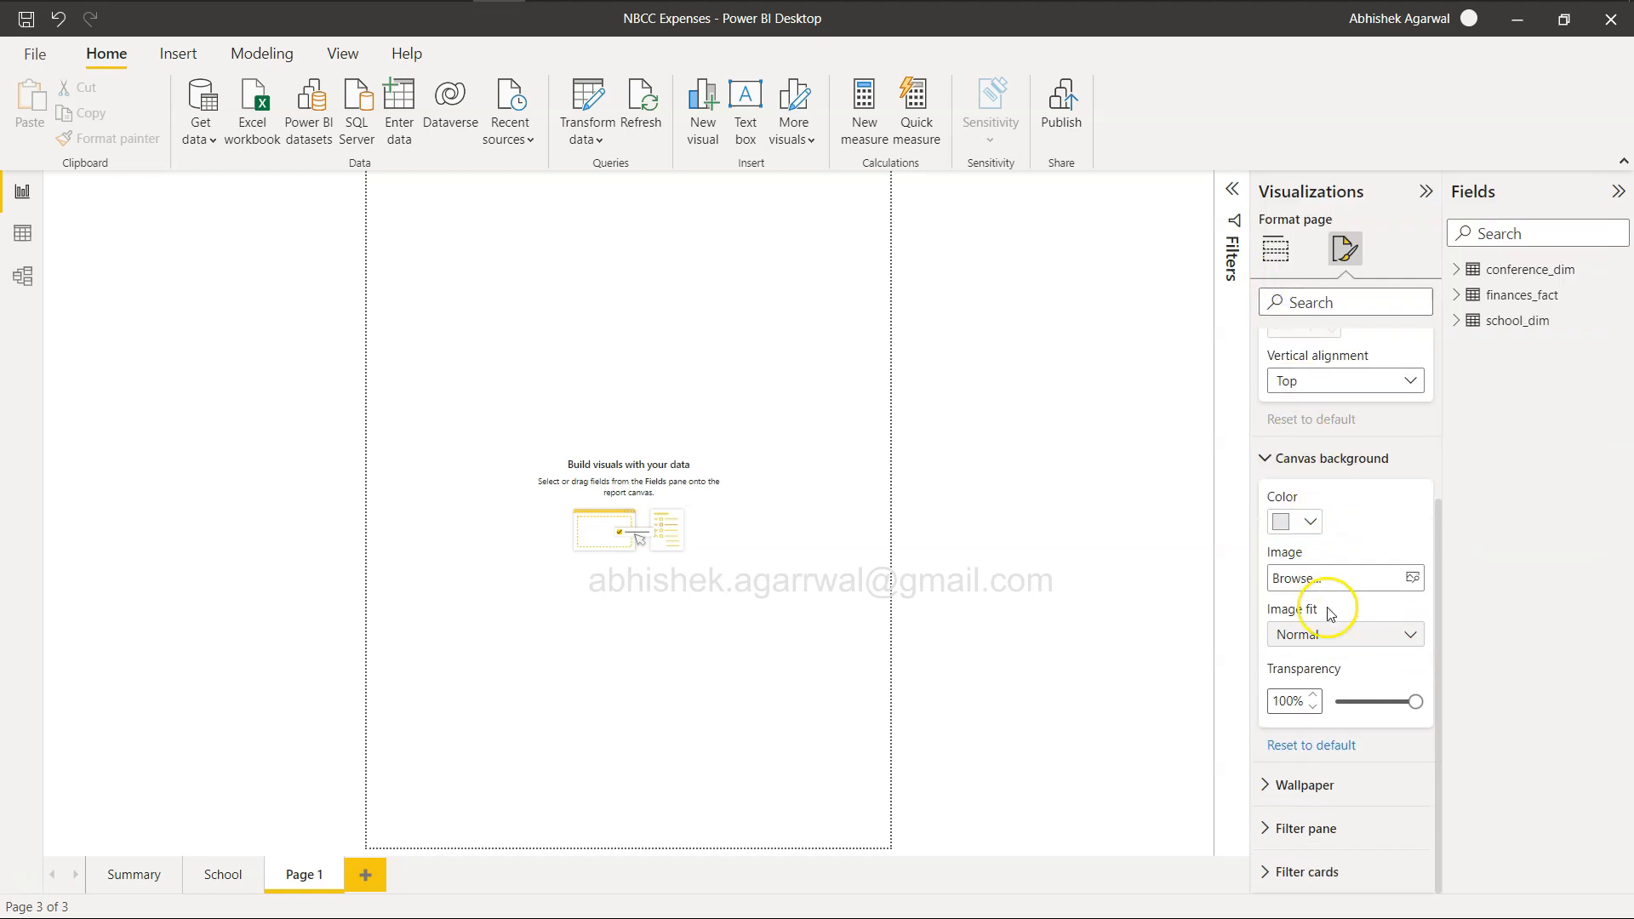
pyautogui.moveTo(1415, 701)
pyautogui.mouseDown()
pyautogui.moveTo(1357, 702)
pyautogui.moveTo(1385, 704)
pyautogui.mouseUp()
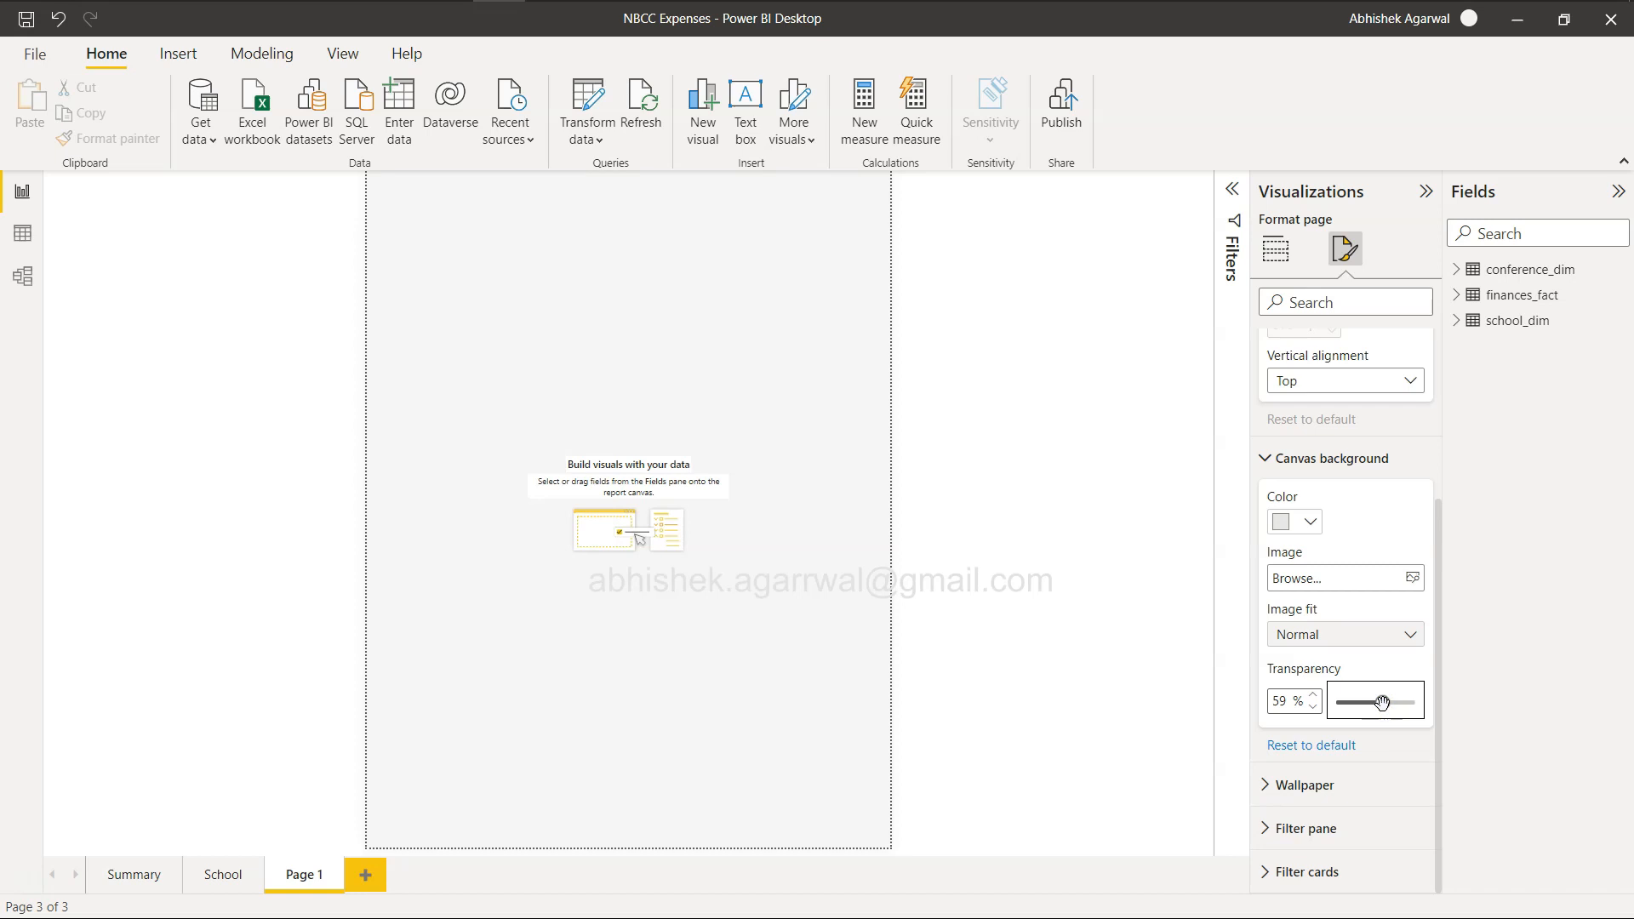
# Set the canvas background transparency back to 100% and try black and blue as its color.
pyautogui.click(1302, 523)
pyautogui.moveTo(1386, 702); pyautogui.dragTo(1444, 707)
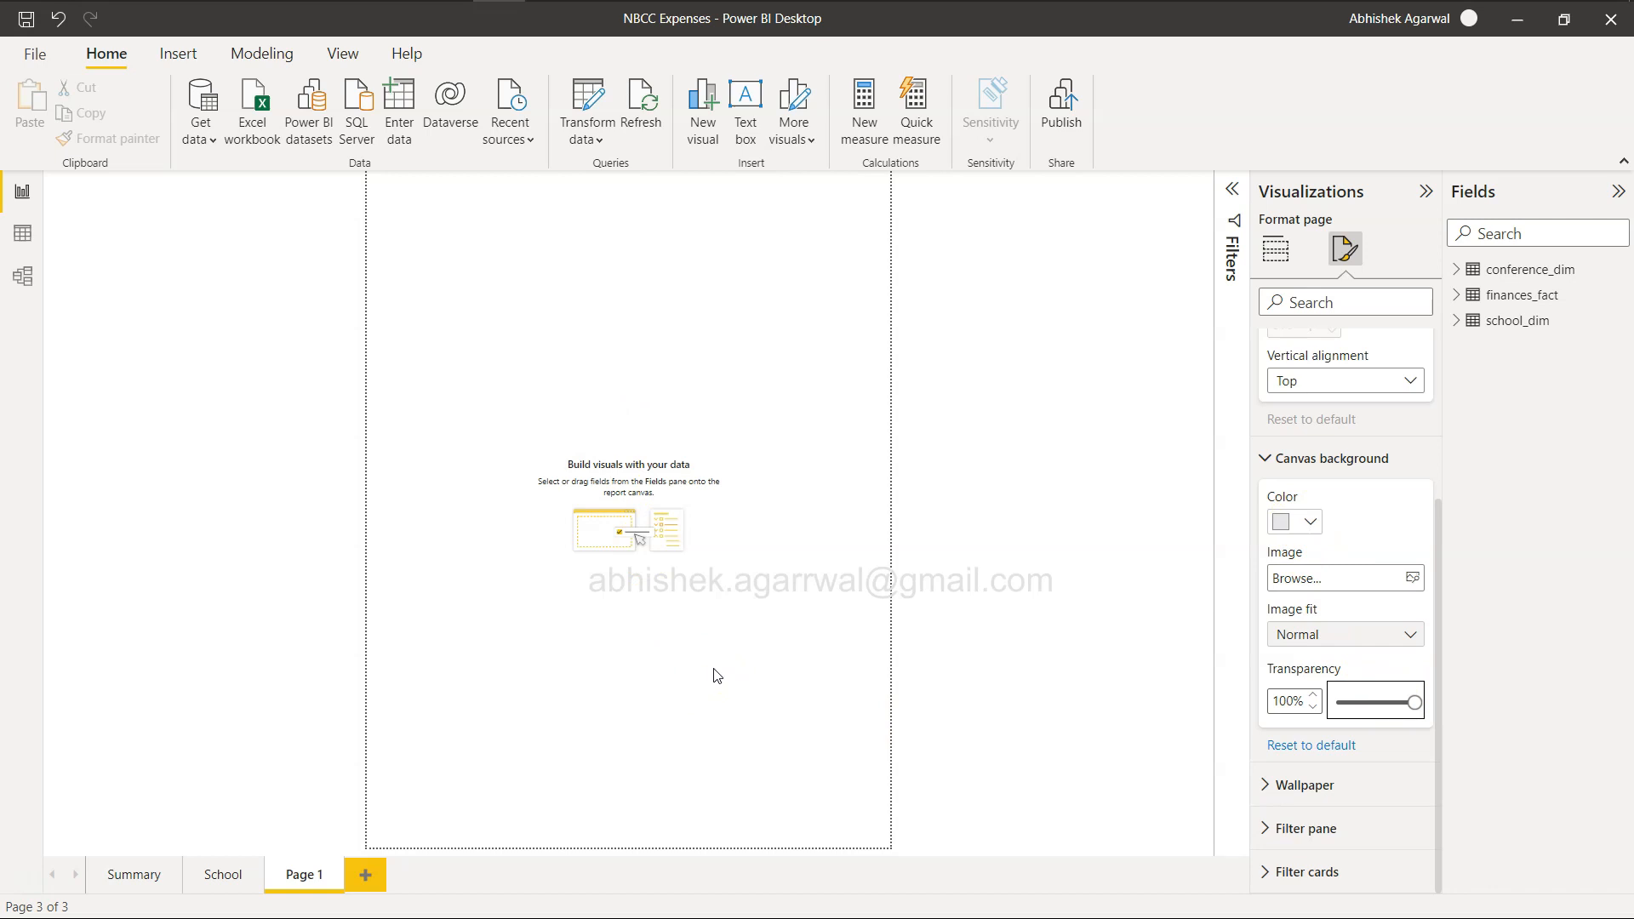
pyautogui.click(1302, 519)
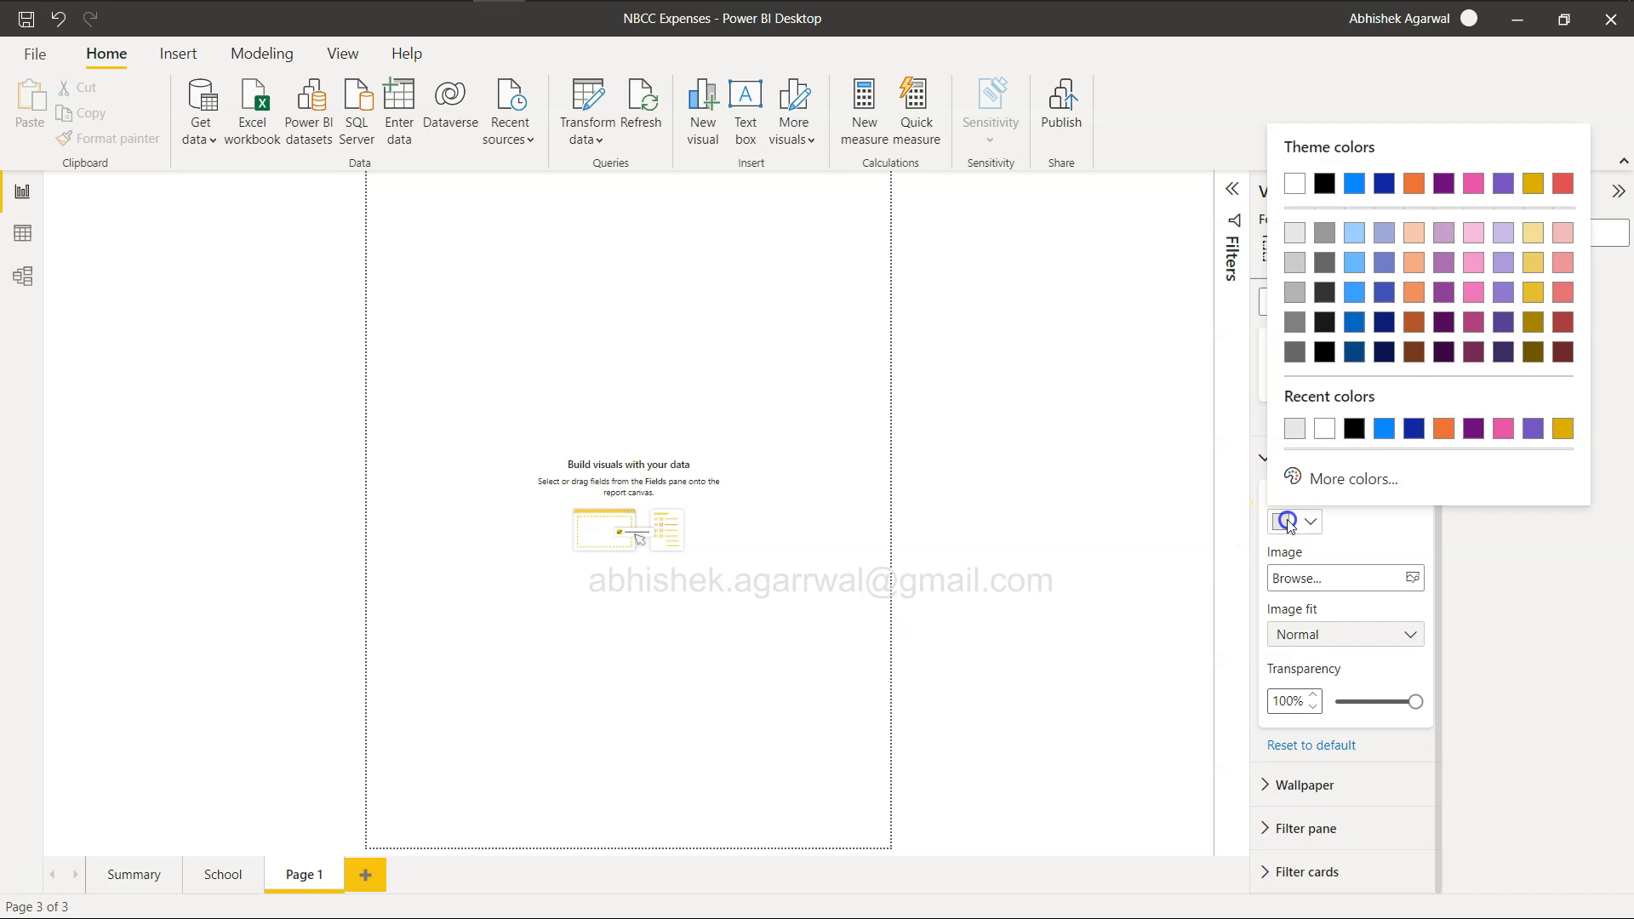
pyautogui.click(1355, 429)
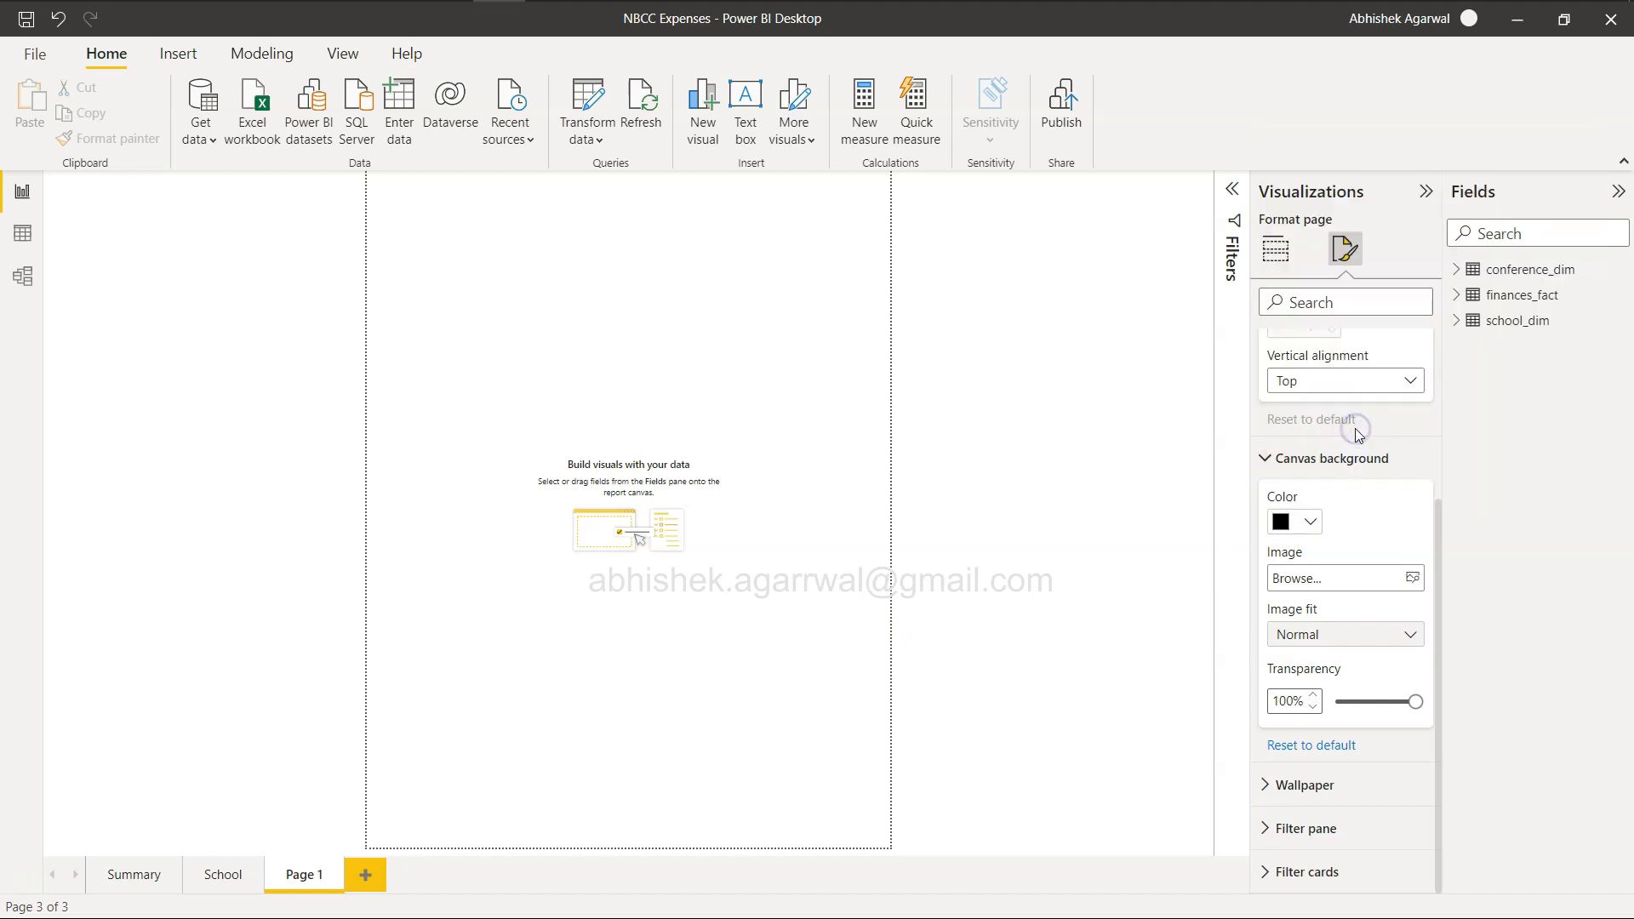
pyautogui.click(1309, 521)
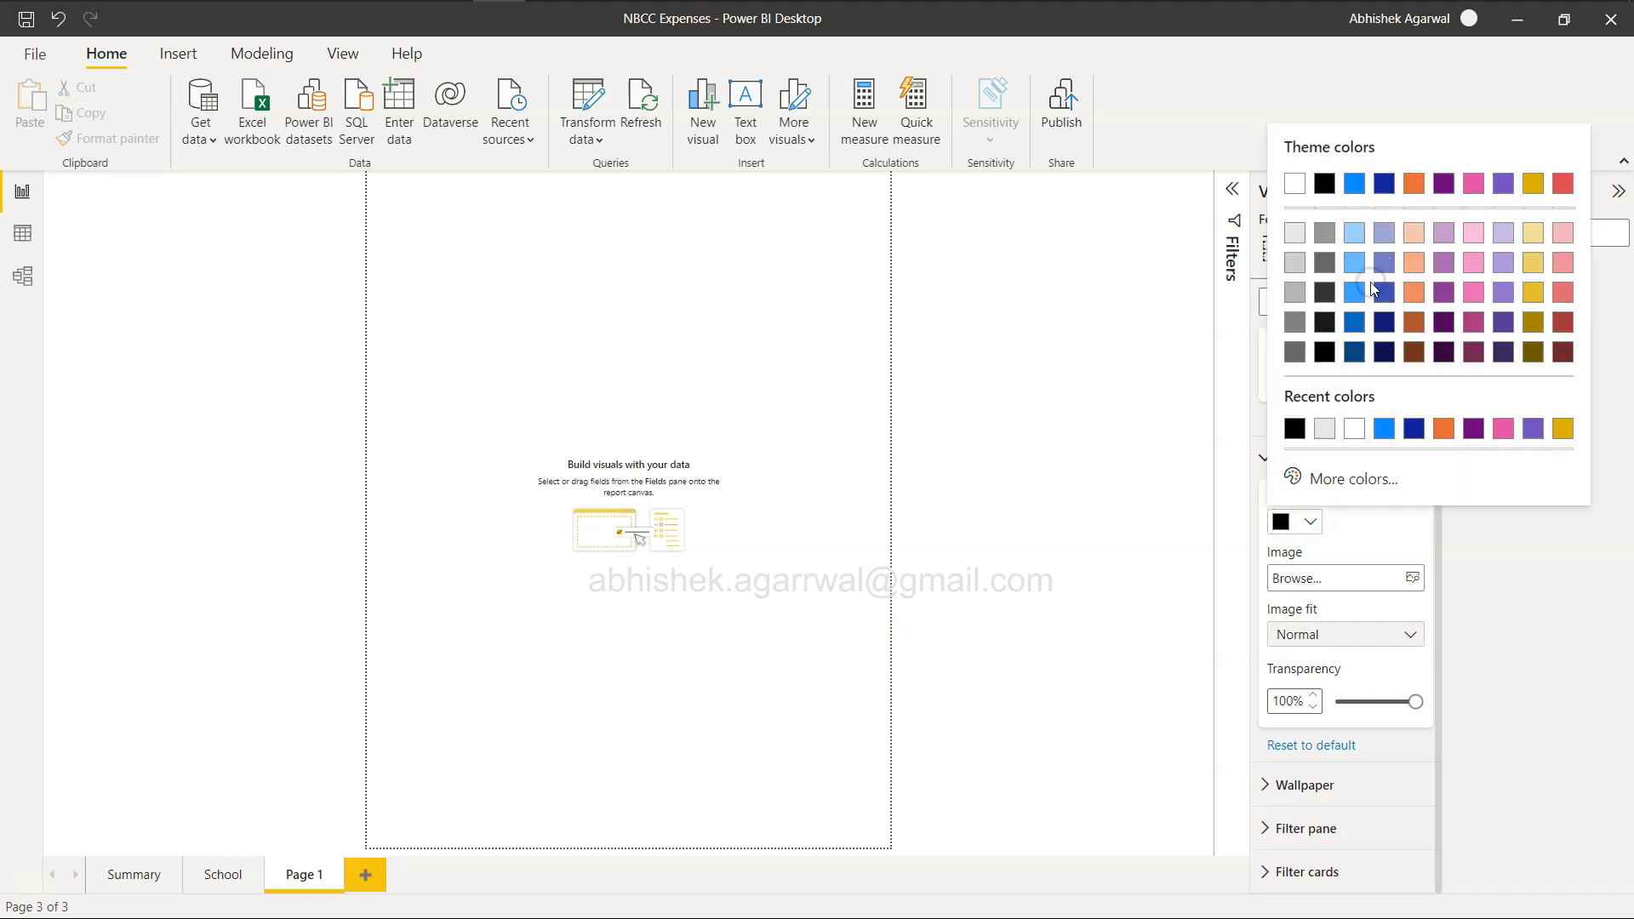
pyautogui.click(1379, 294)
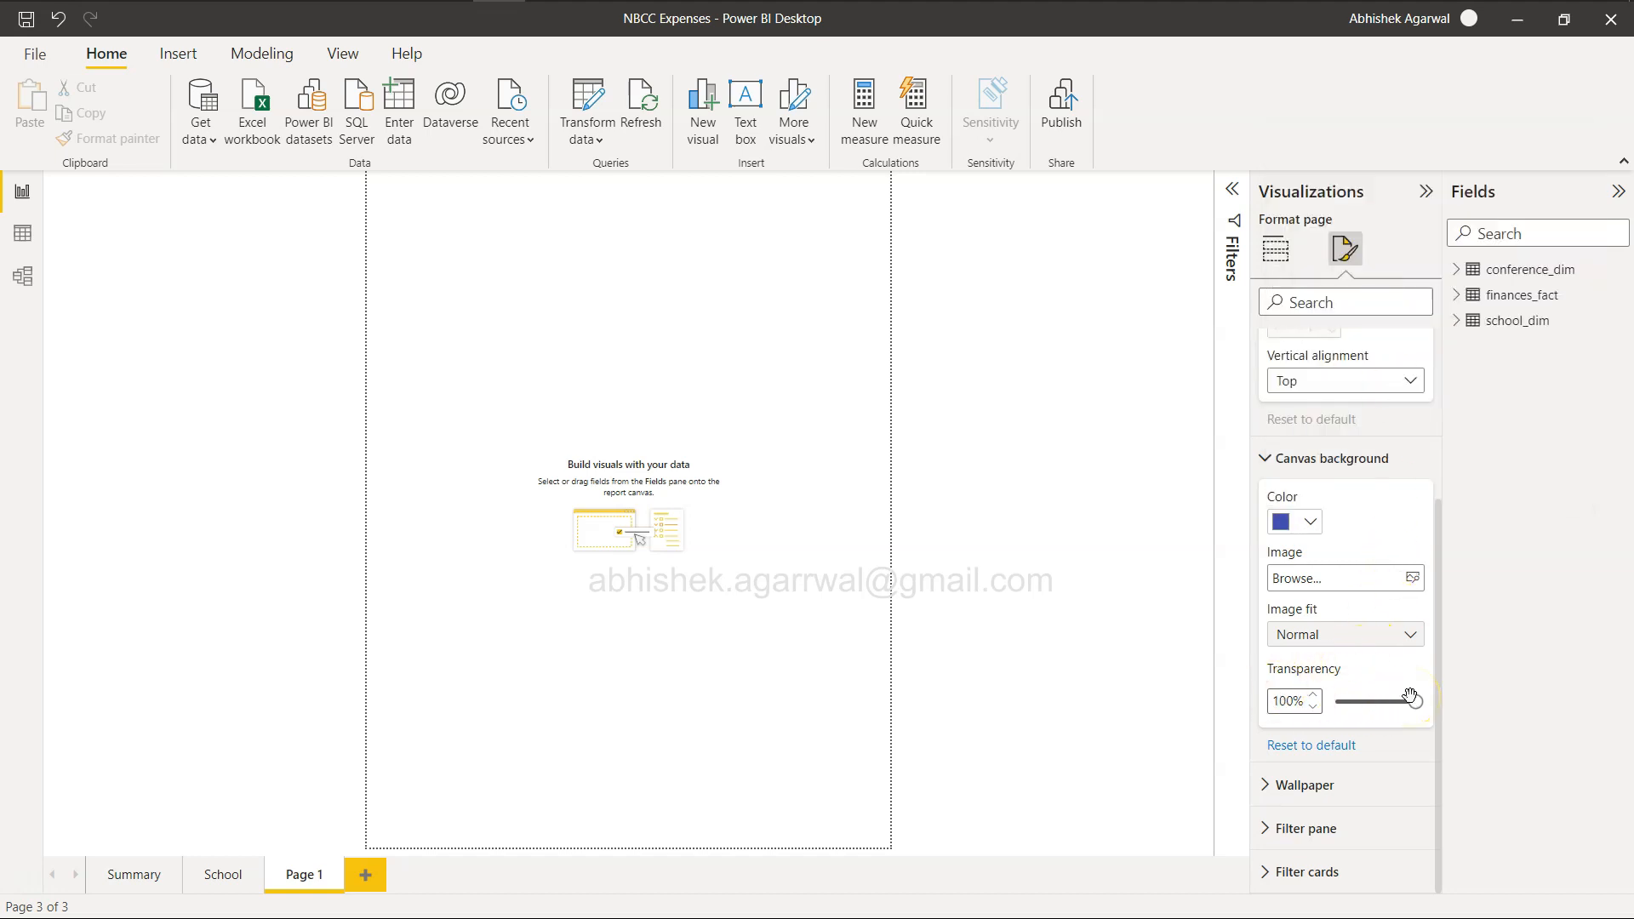
# Set the canvas background to the lightest grey theme color with 50% transparency.
pyautogui.click(1309, 520)
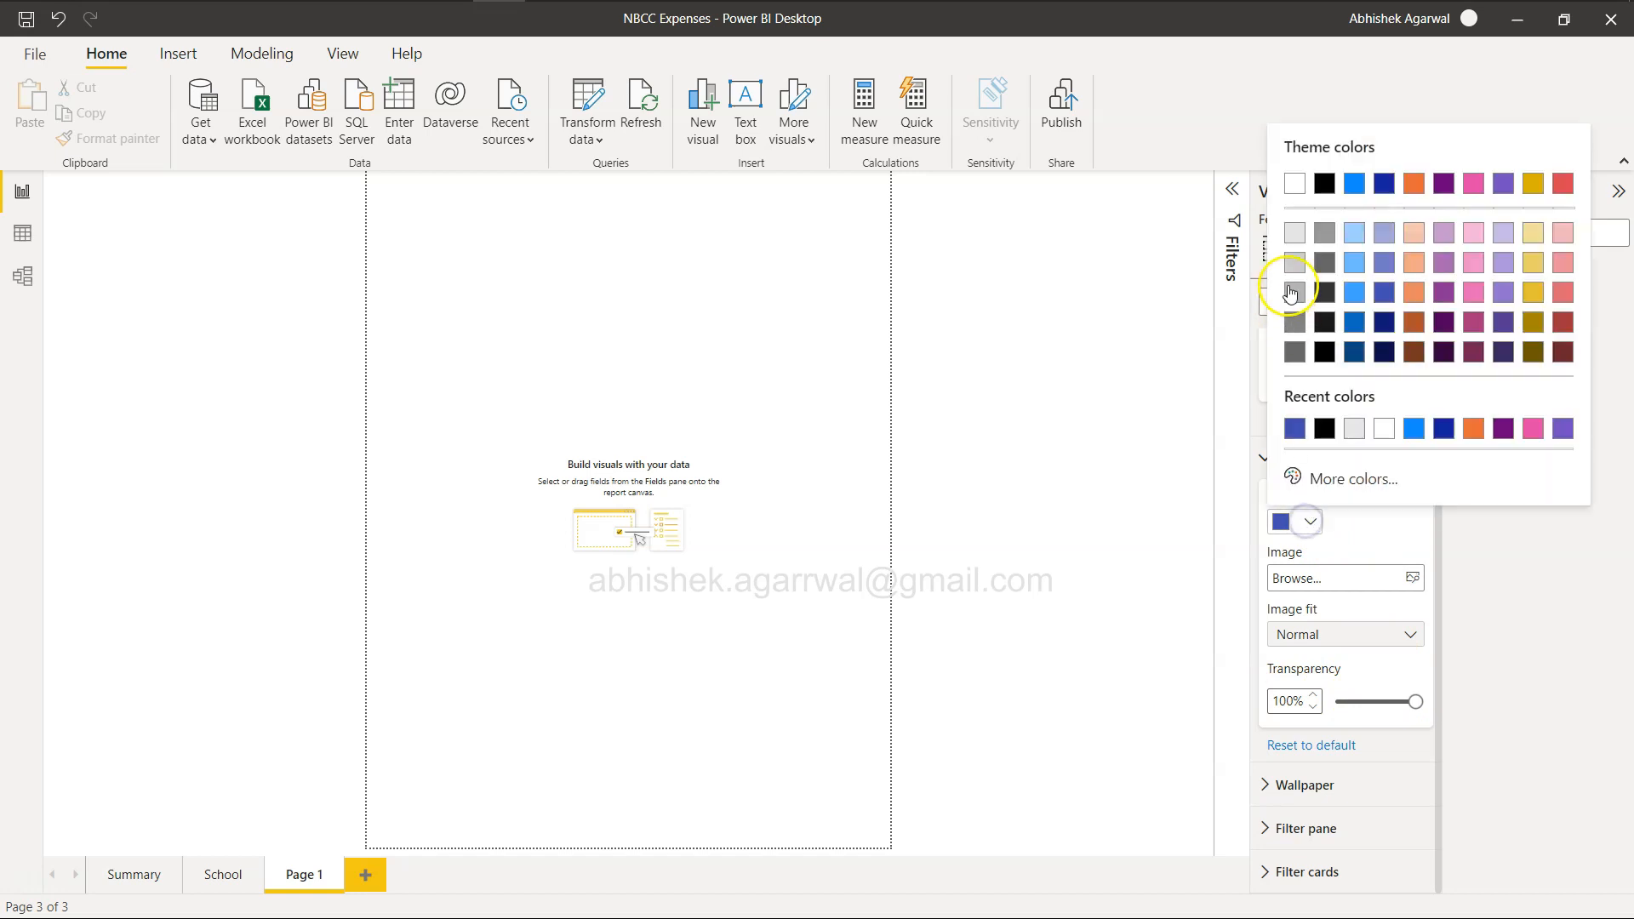
pyautogui.click(1294, 225)
pyautogui.moveTo(1414, 702); pyautogui.dragTo(1373, 702)
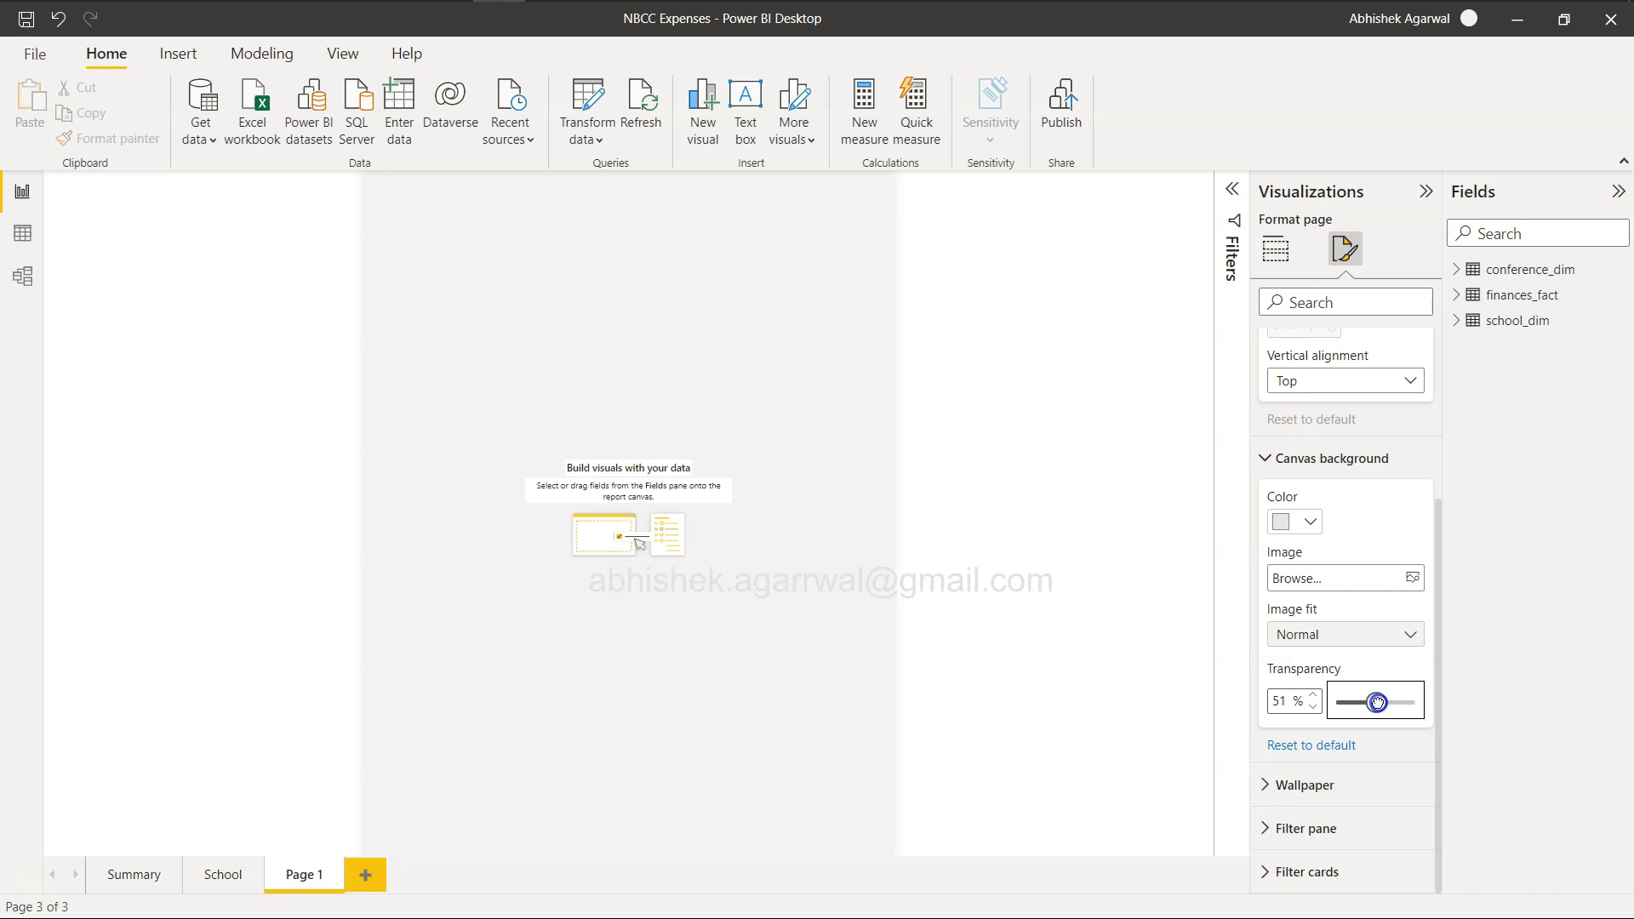
pyautogui.click(1312, 707)
pyautogui.click(1312, 707)
pyautogui.click(1312, 707)
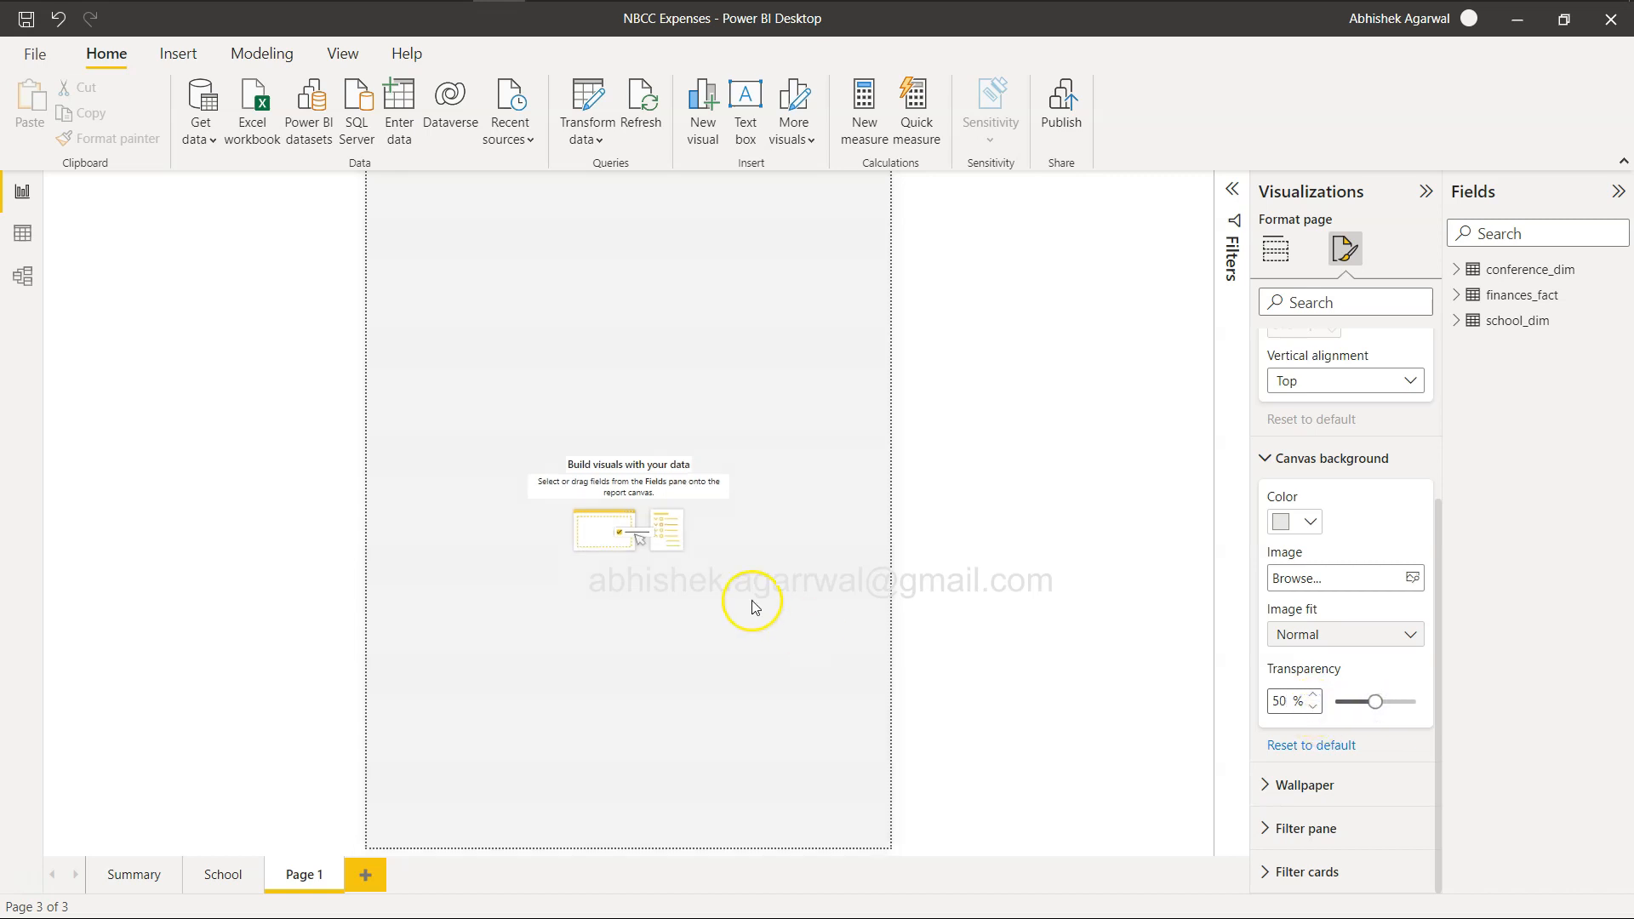
# Check the example report's title on the challenge page, and insert a text box on the new page in Power BI Desktop.
pyautogui.hotkey('alt', 'Tab')
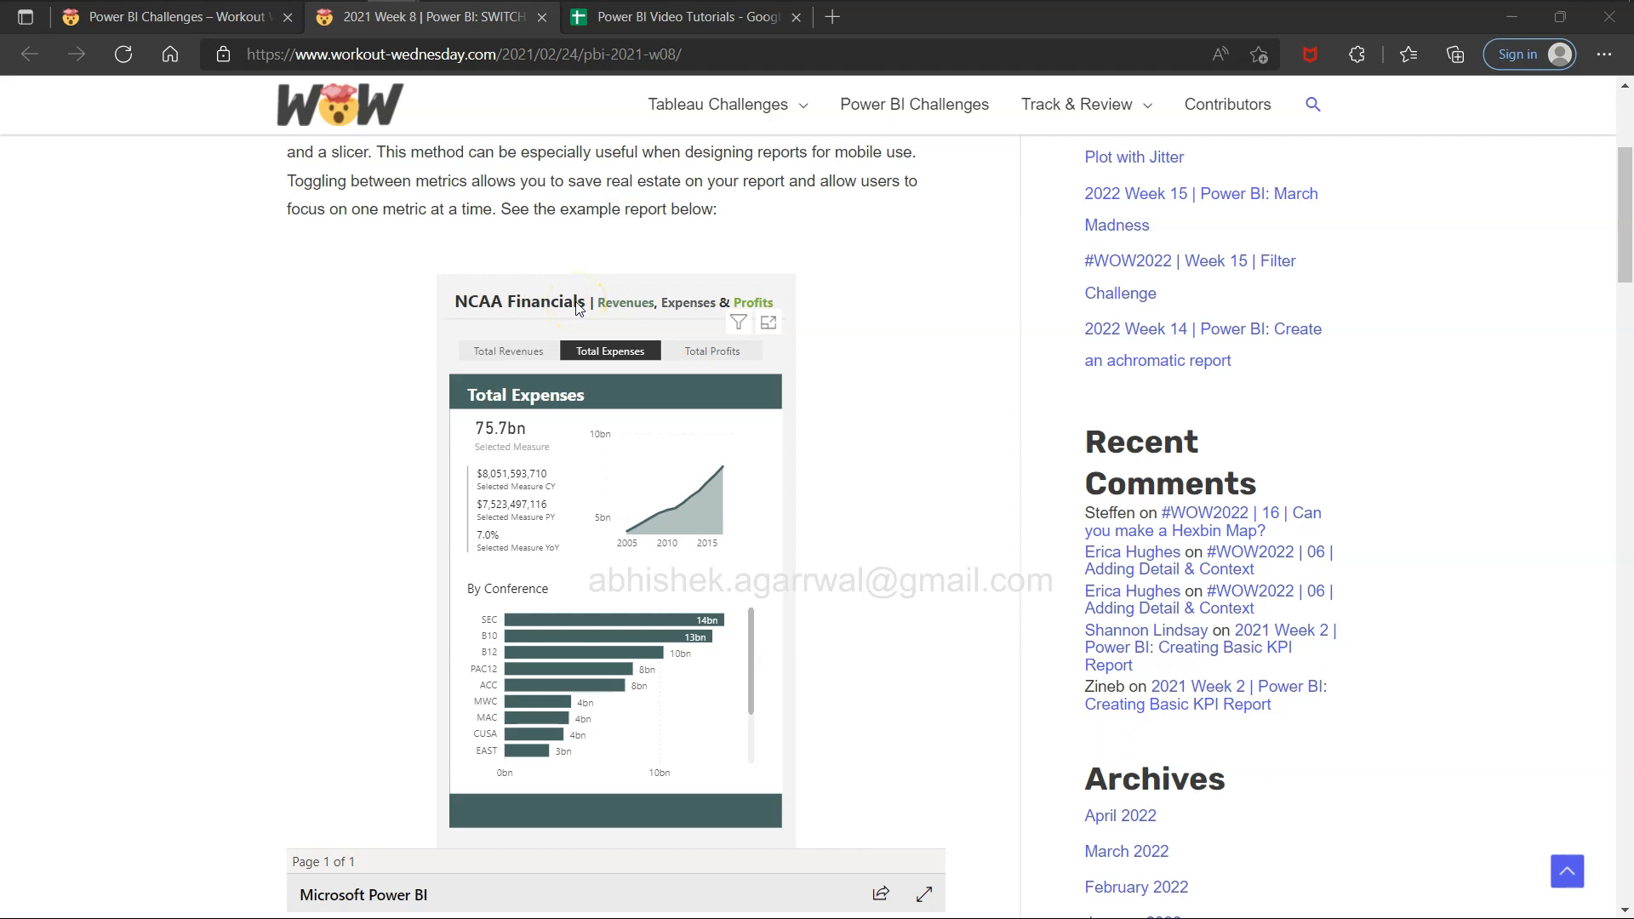
pyautogui.press('ctrl+super+Right')
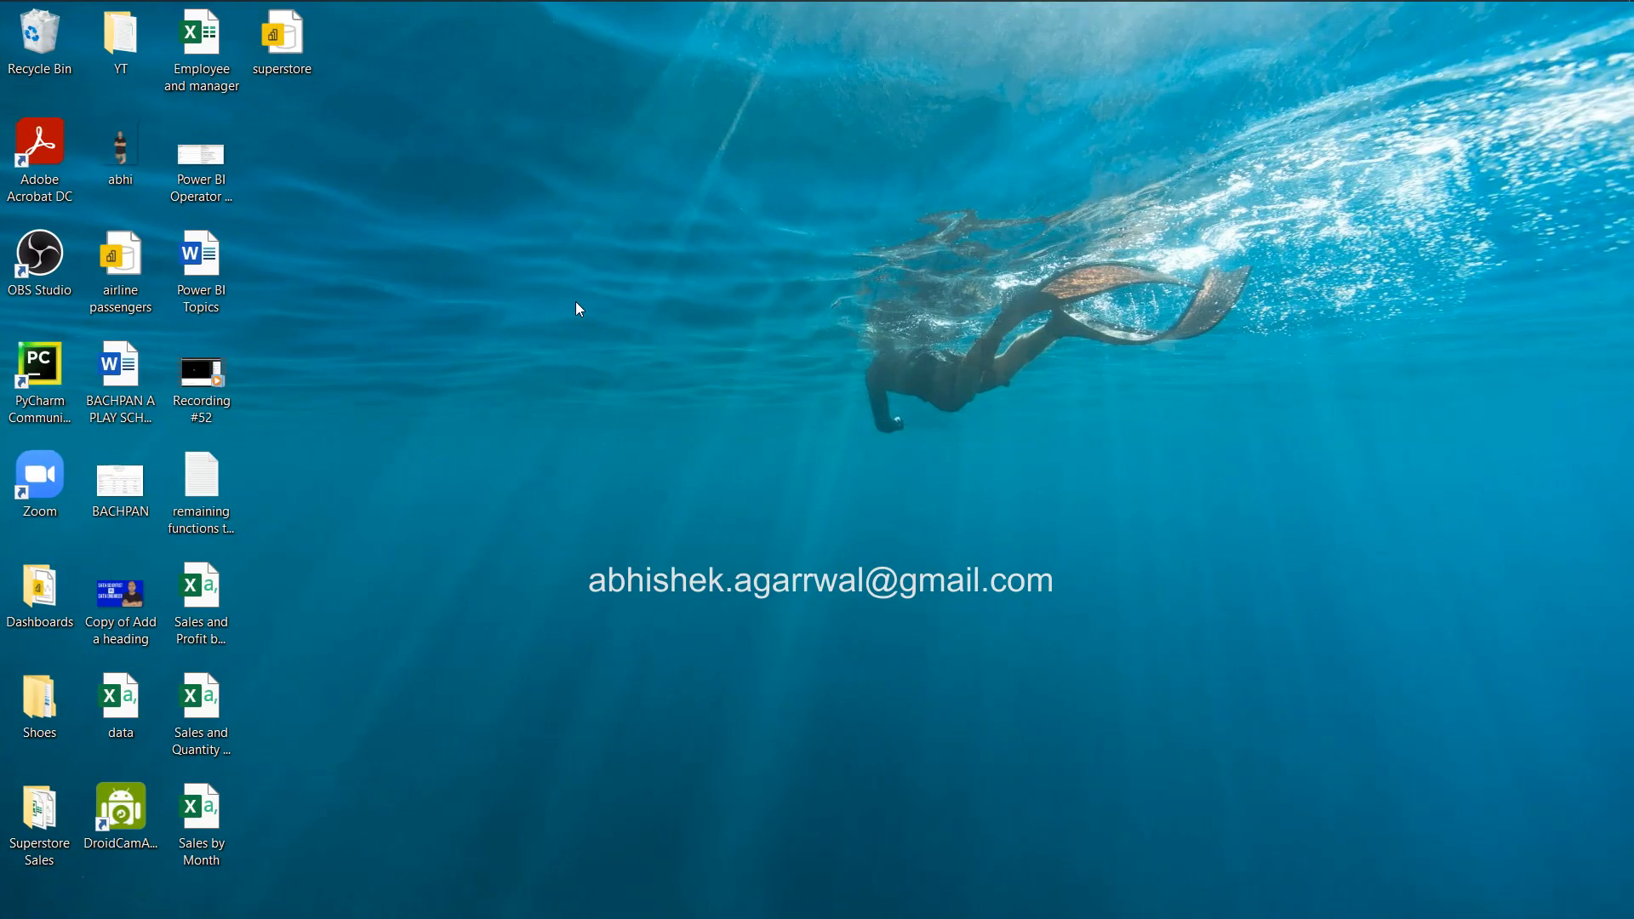
pyautogui.press('ctrl+super+Left')
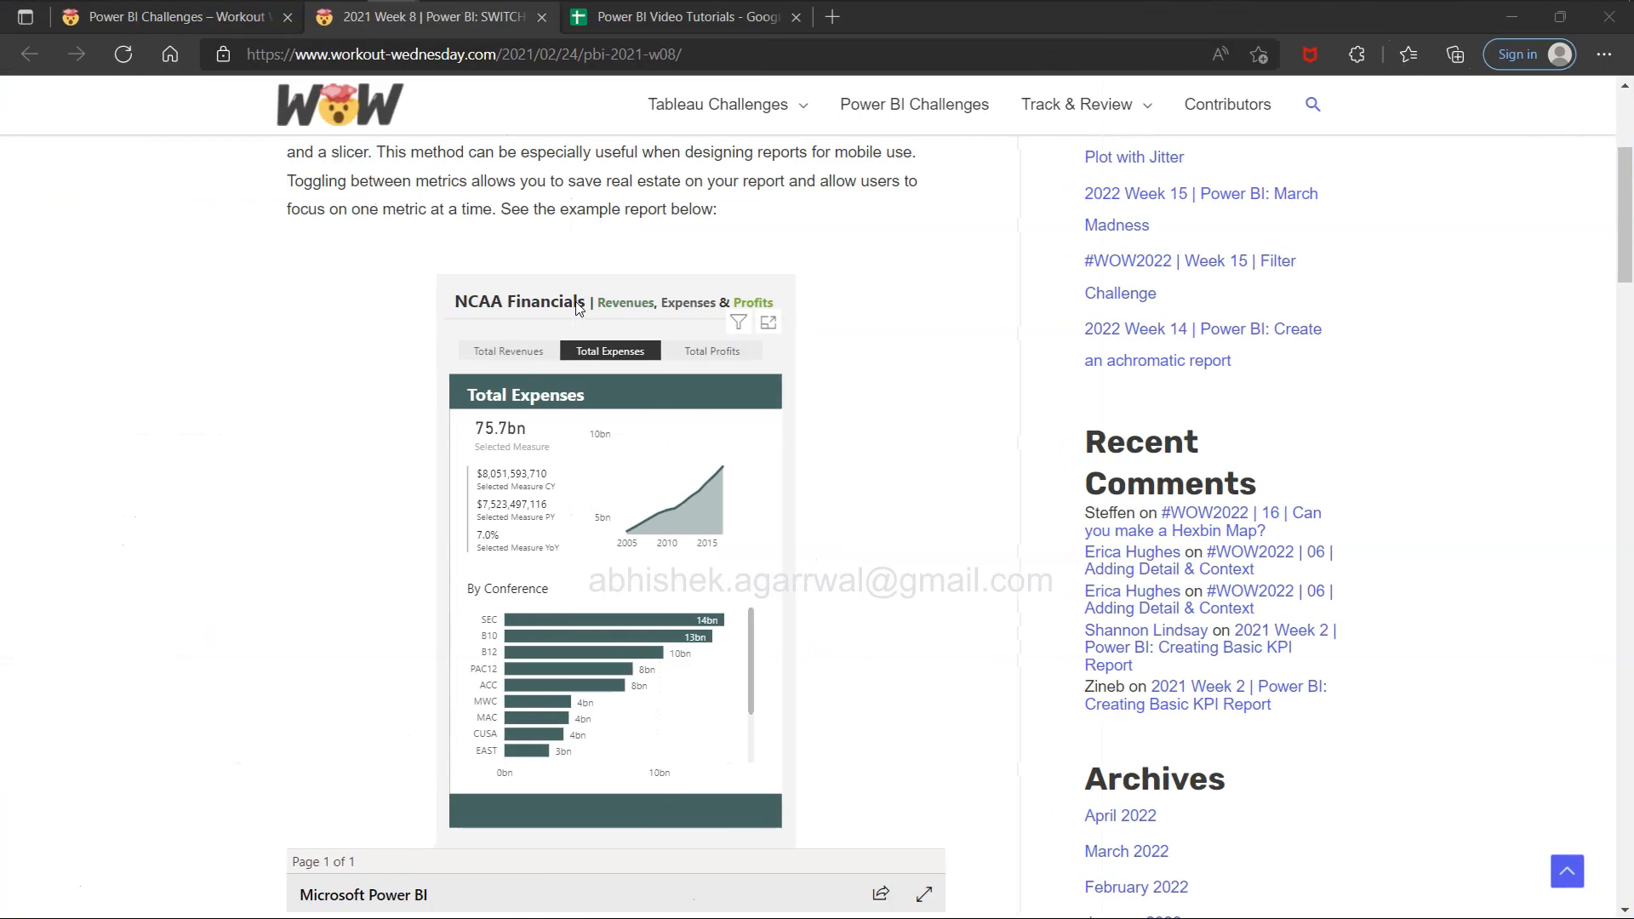
pyautogui.hotkey('alt', 'Tab')
pyautogui.hotkey('alt', 'Tab')
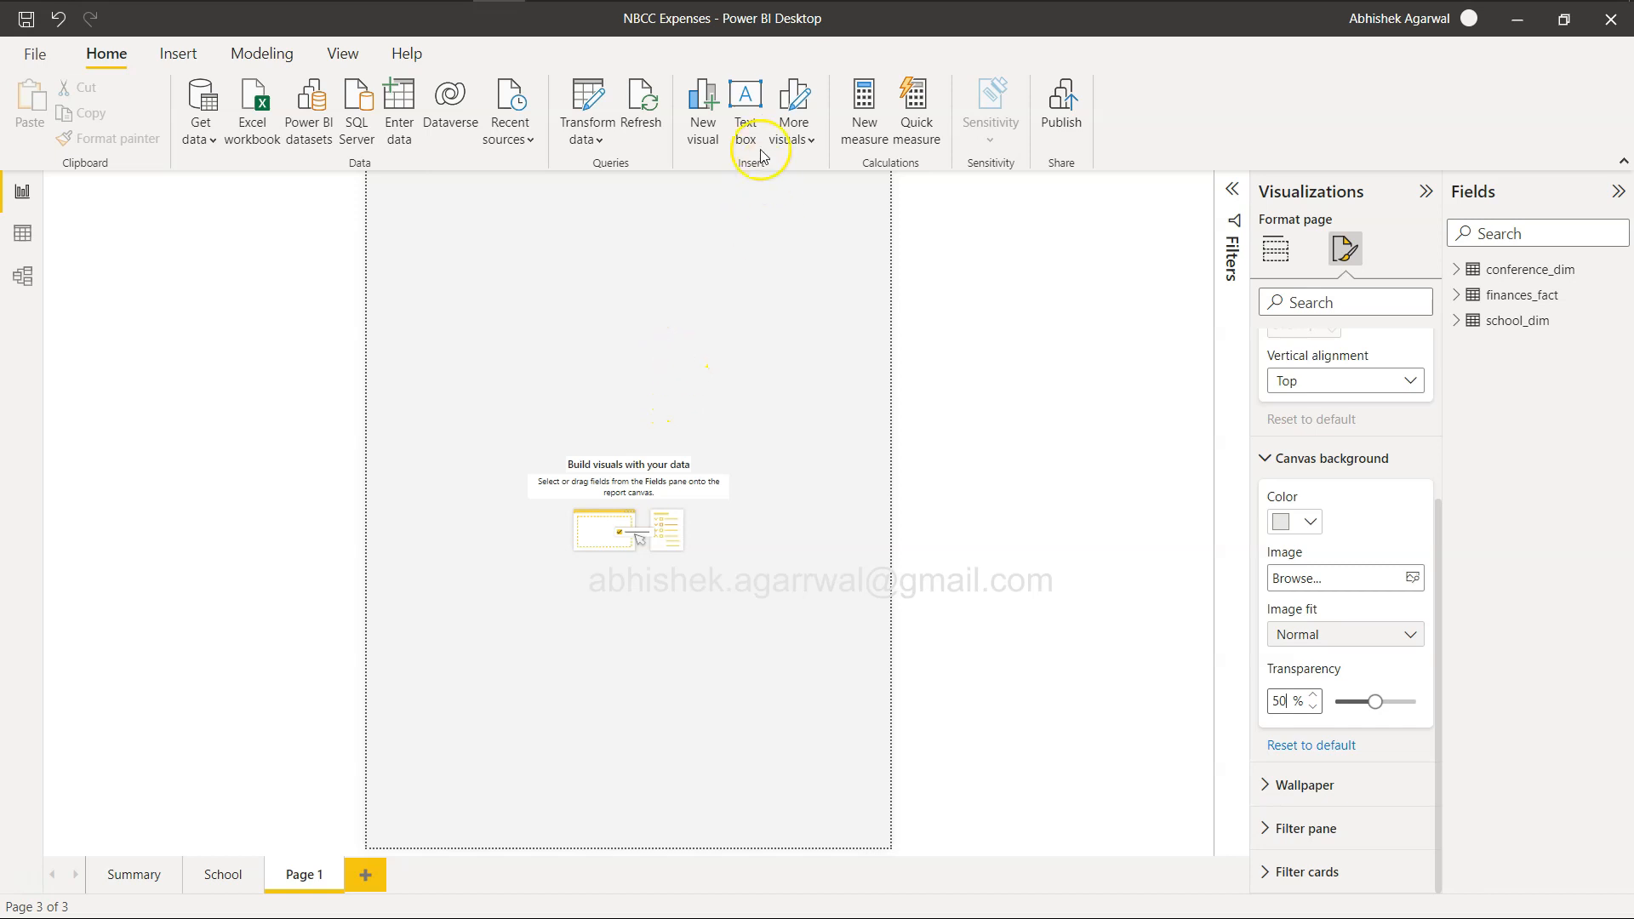
pyautogui.click(746, 111)
pyautogui.click(503, 280)
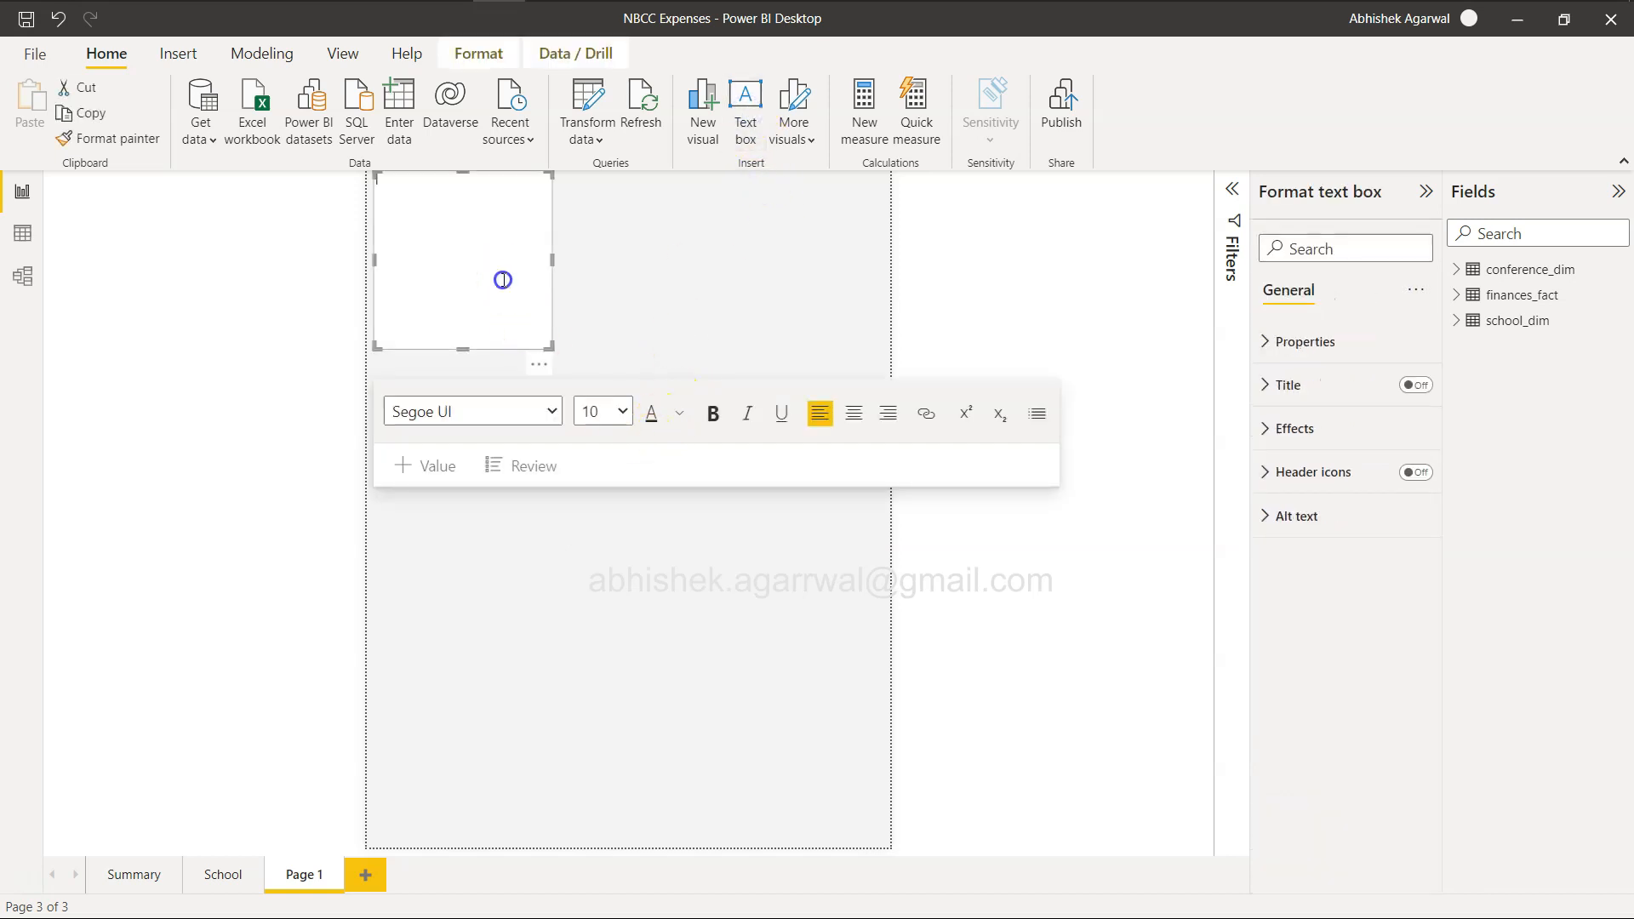
# Enter the example report's title as "NCAA Financials | Revenues, Expenses & Profit" and resize the text box to a thin banner across the page.
pyautogui.hotkey('alt', 'Tab')
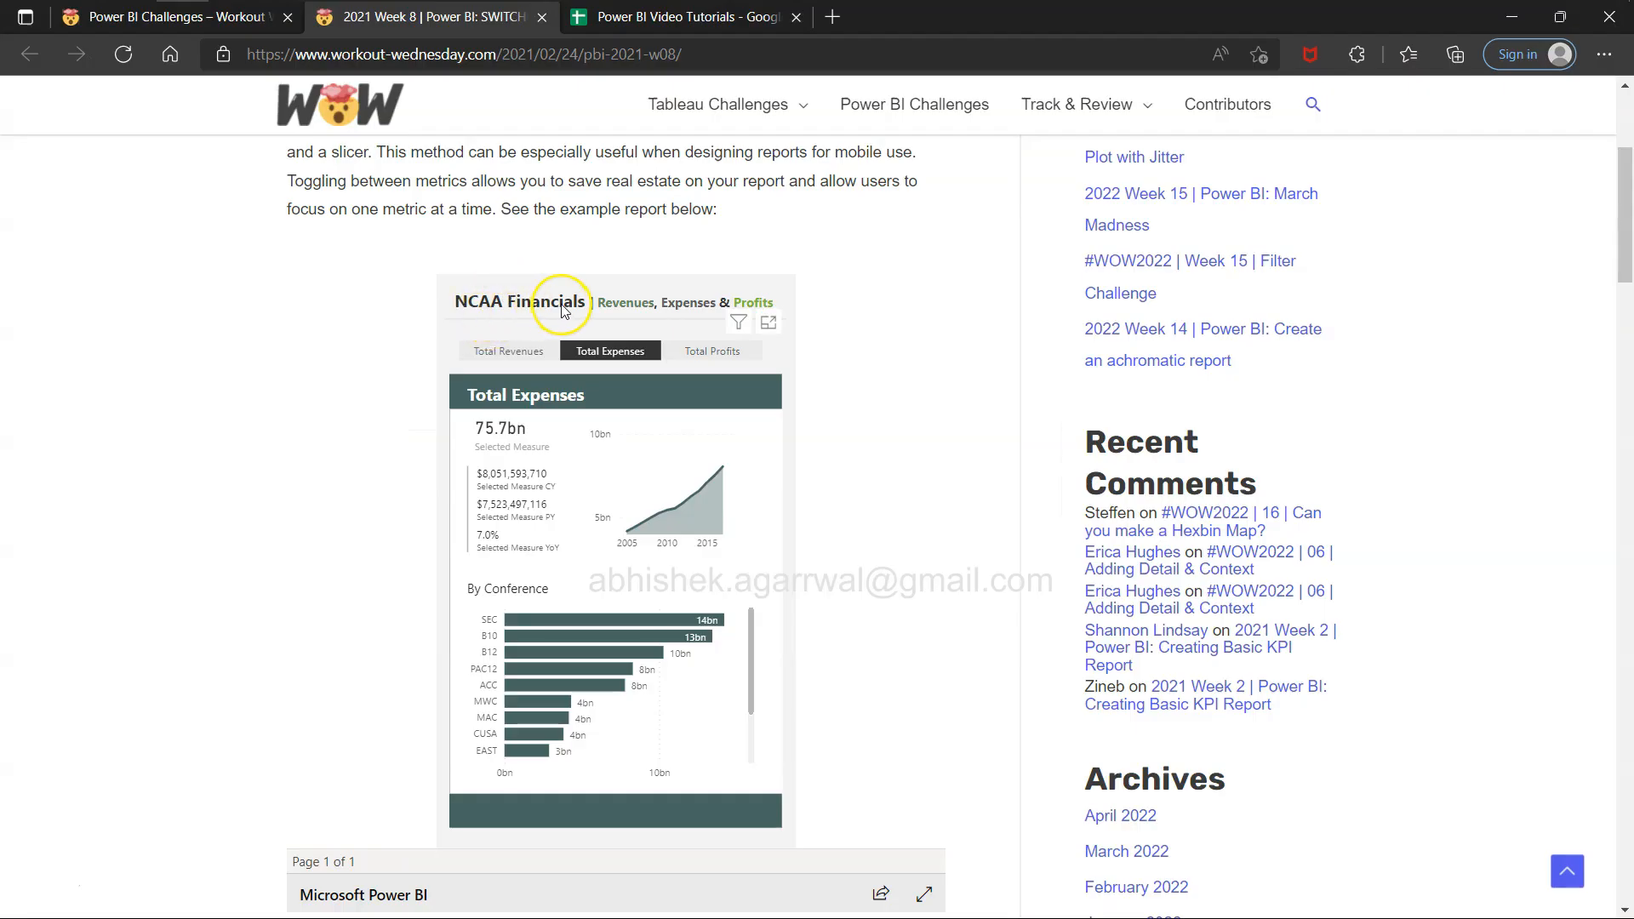
pyautogui.hotkey('alt', 'Tab')
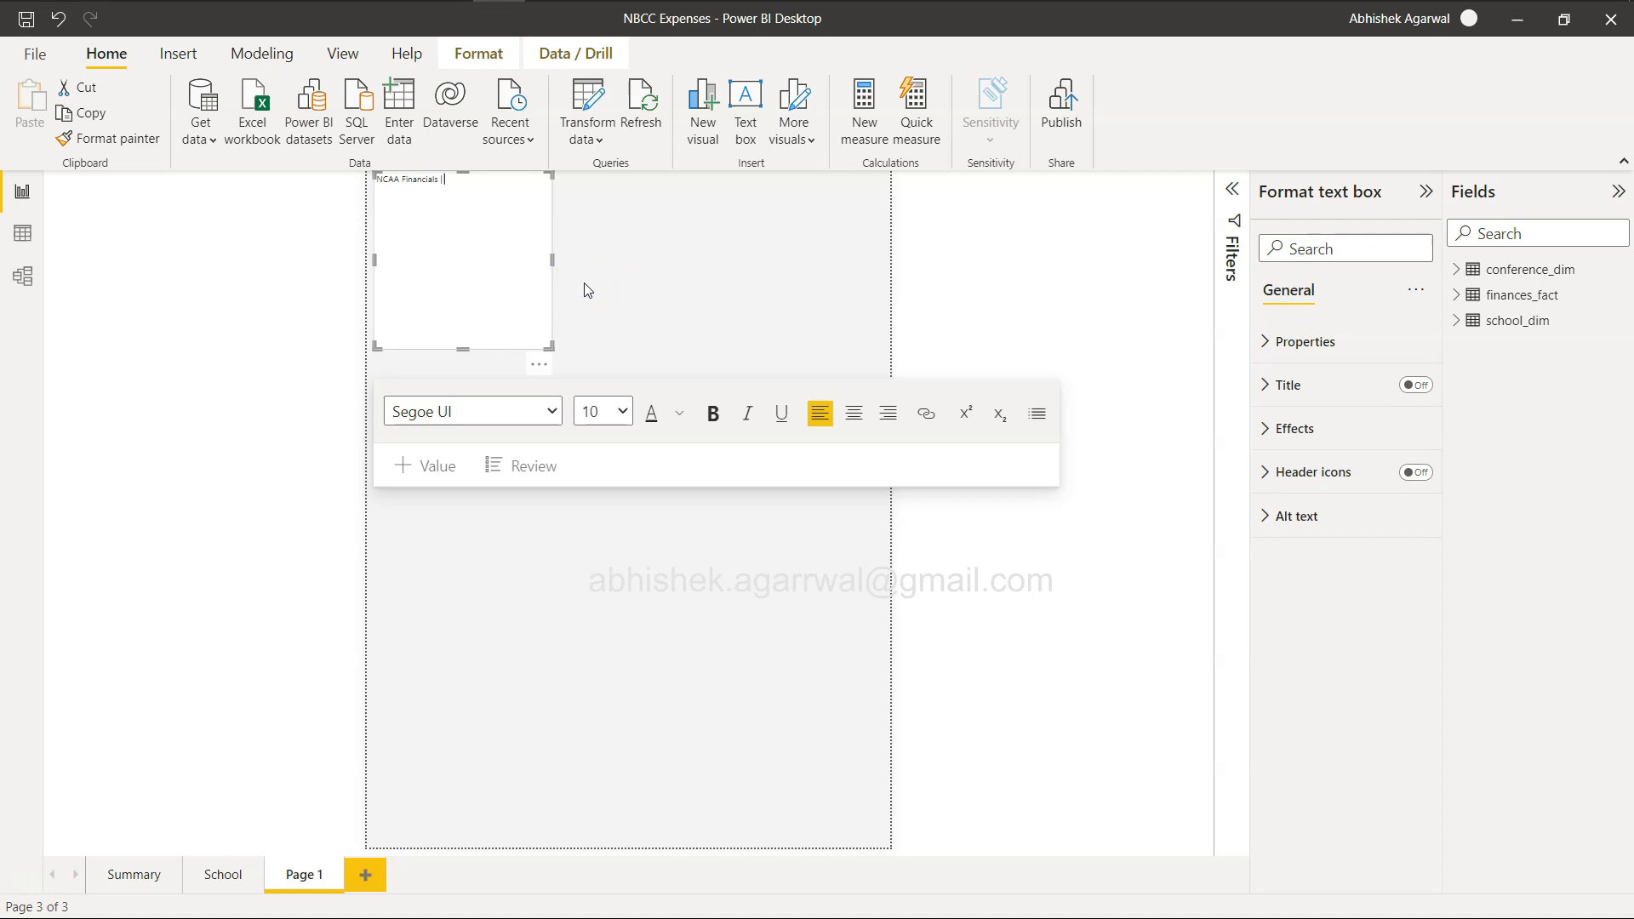
pyautogui.hotkey('alt', 'Tab')
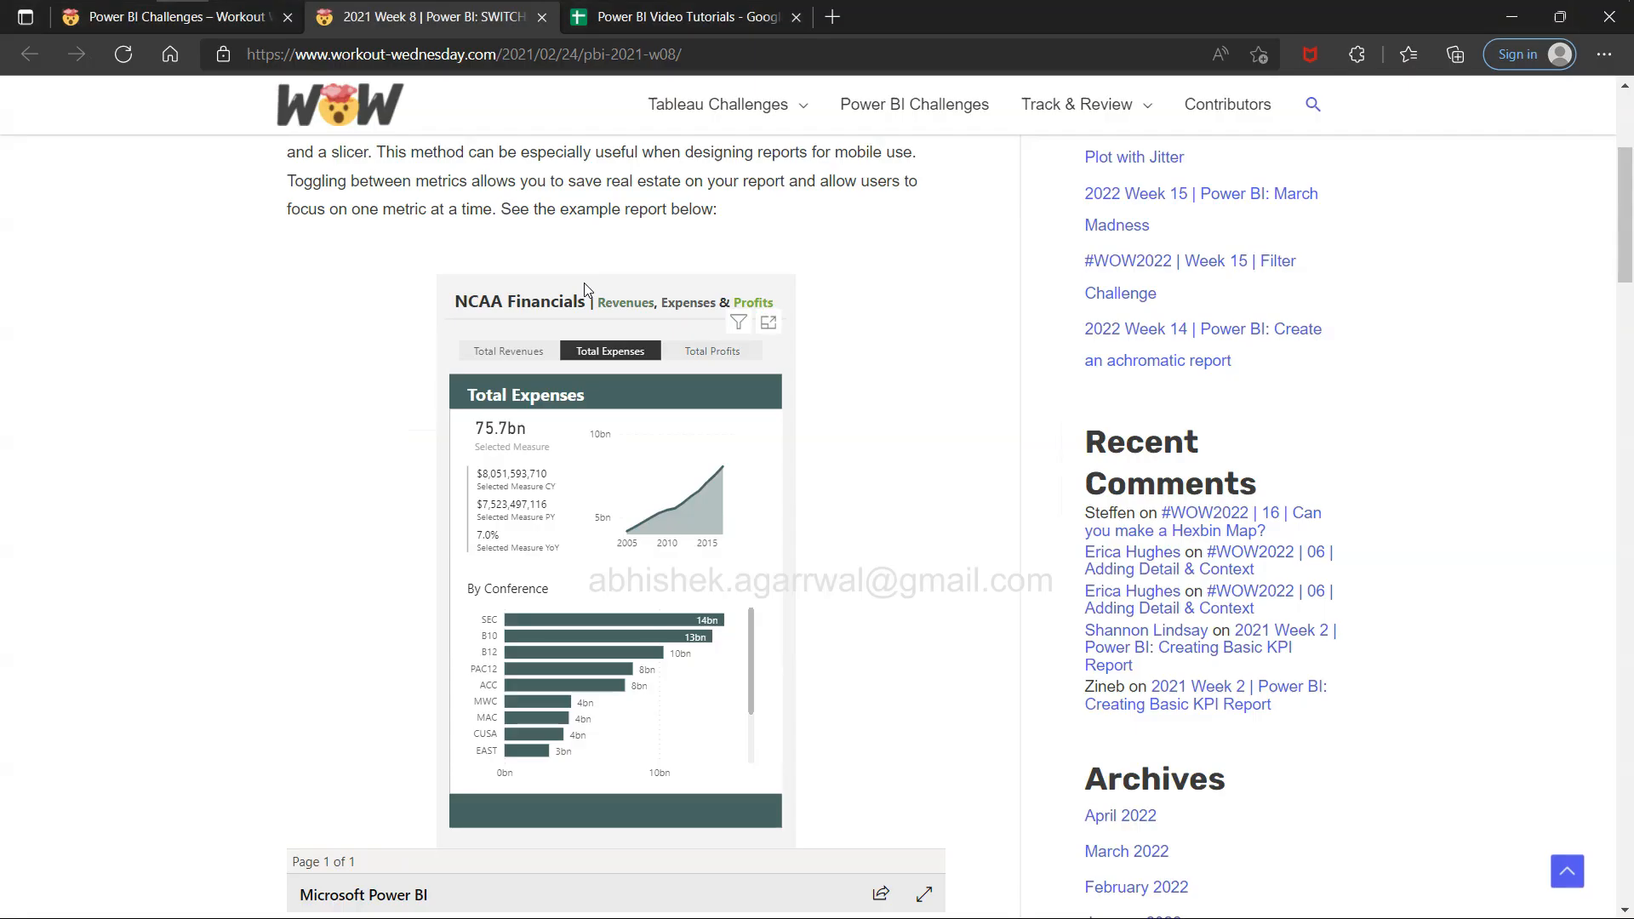
pyautogui.hotkey('alt', 'Tab')
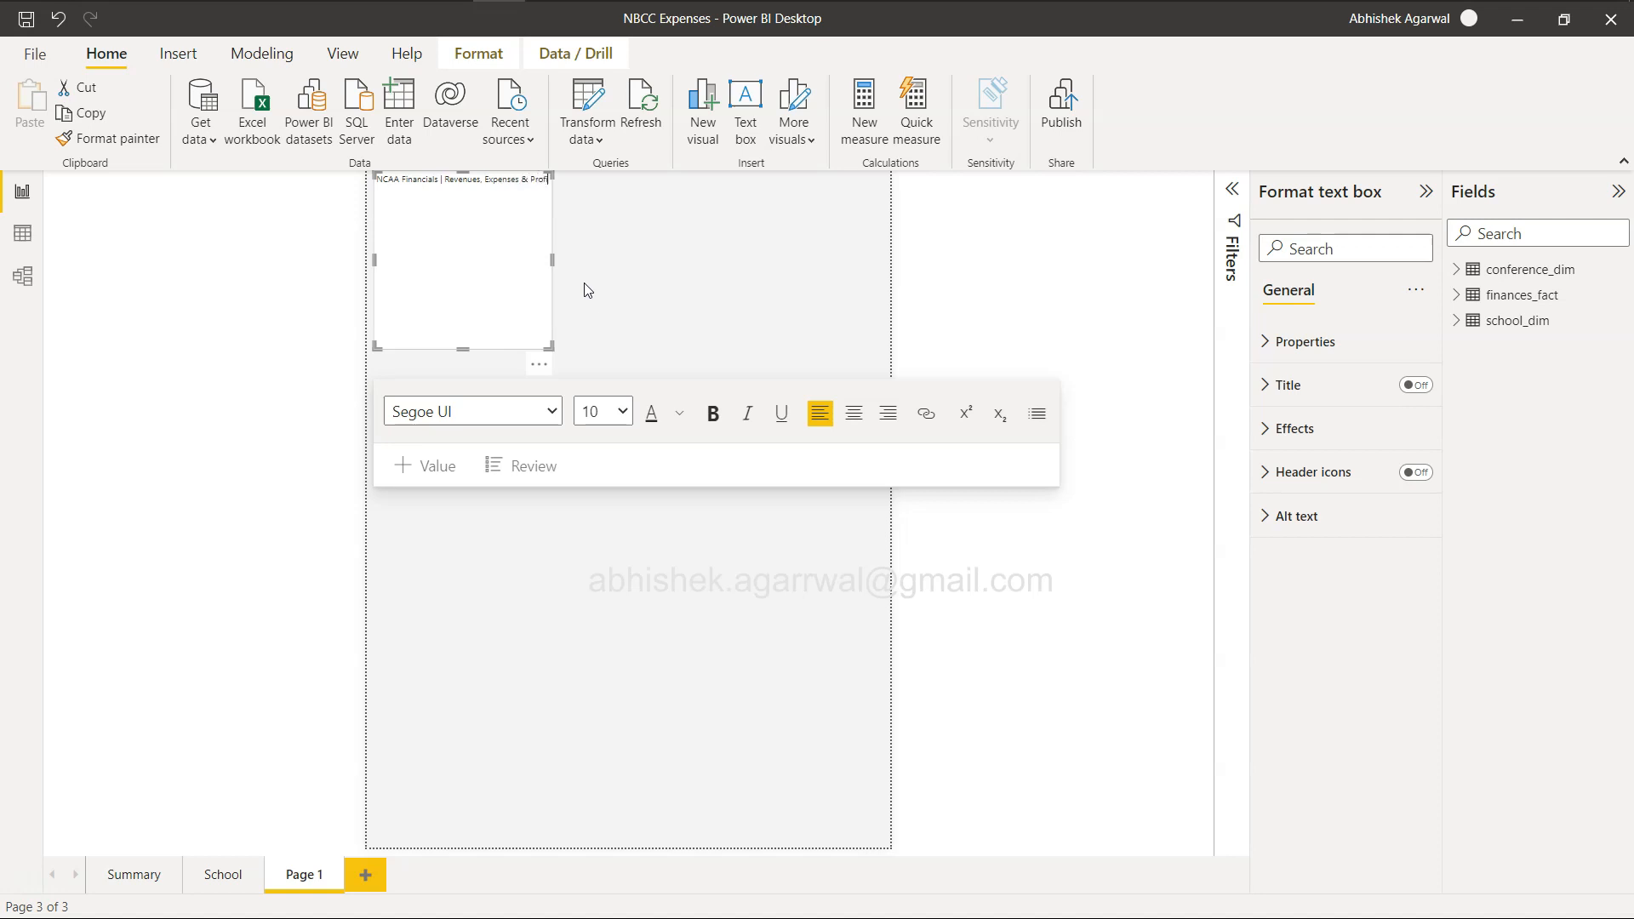
pyautogui.moveTo(552, 259); pyautogui.dragTo(882, 264)
pyautogui.moveTo(635, 346); pyautogui.dragTo(627, 211)
# Format "NCAA Financials" in the title text box as bold at size 28.
pyautogui.click(434, 177)
pyautogui.moveTo(439, 179); pyautogui.dragTo(378, 182)
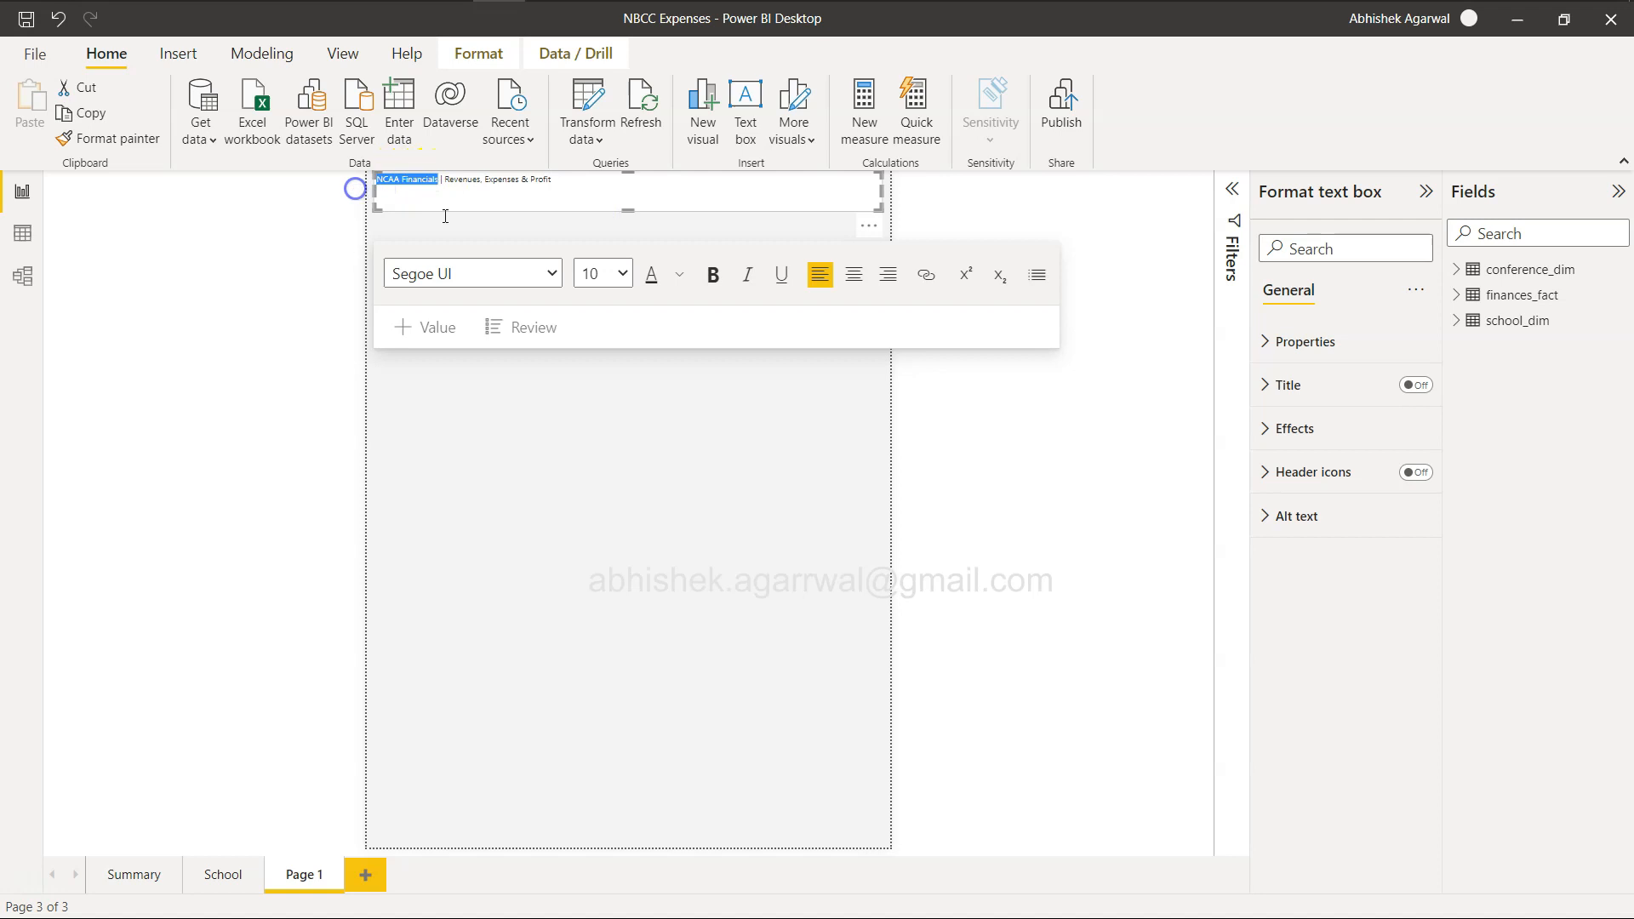
pyautogui.click(624, 273)
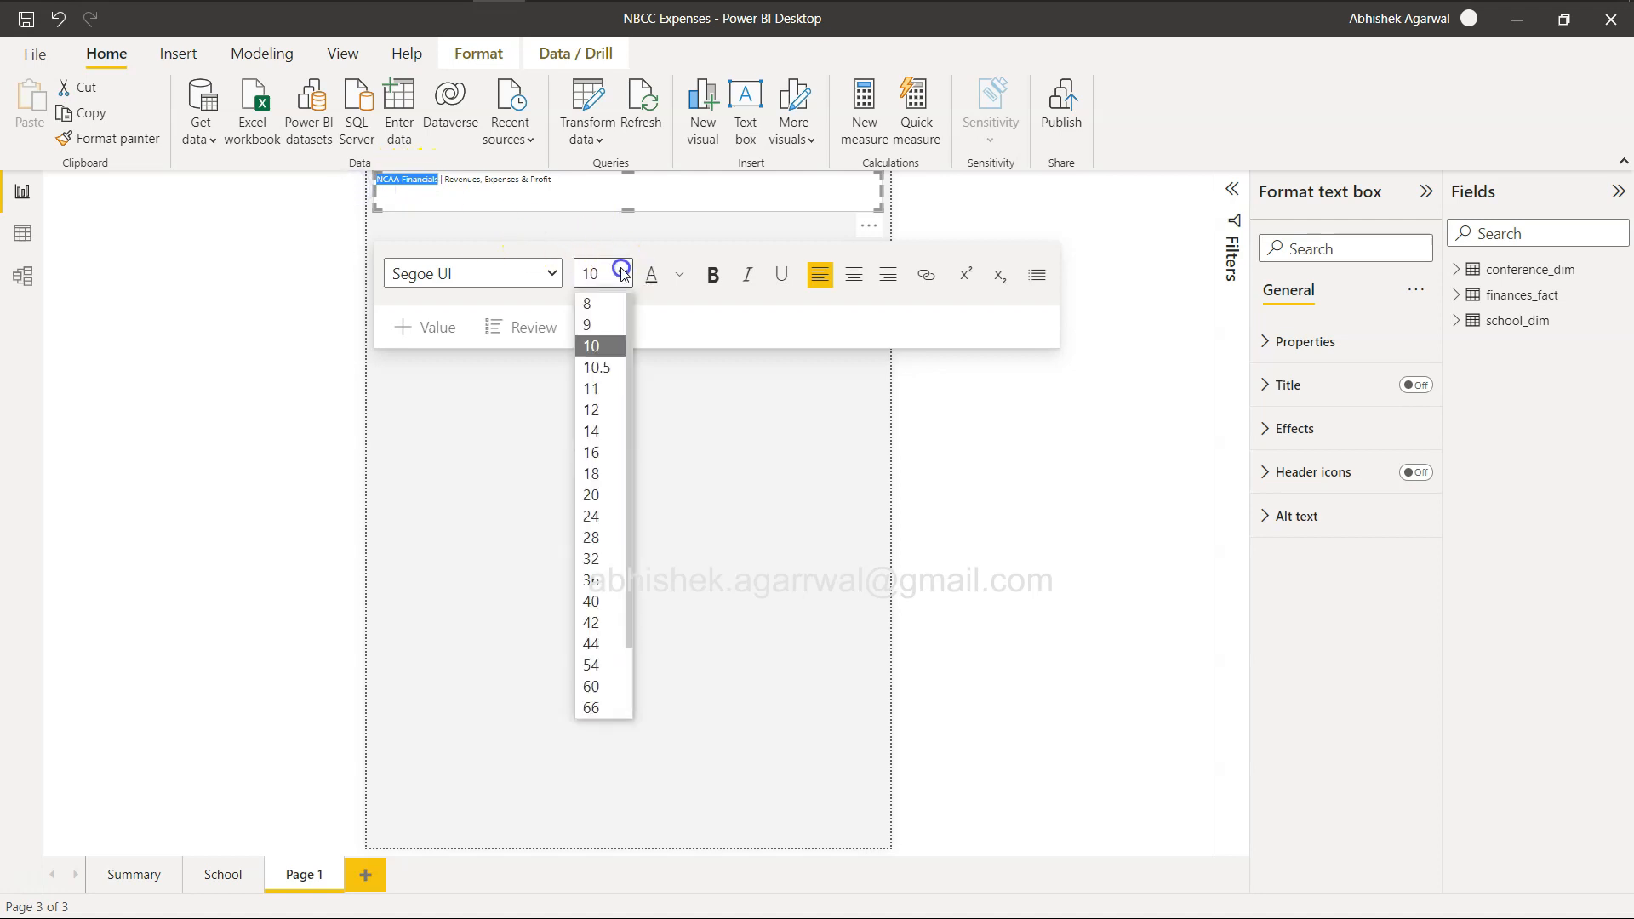
pyautogui.click(599, 515)
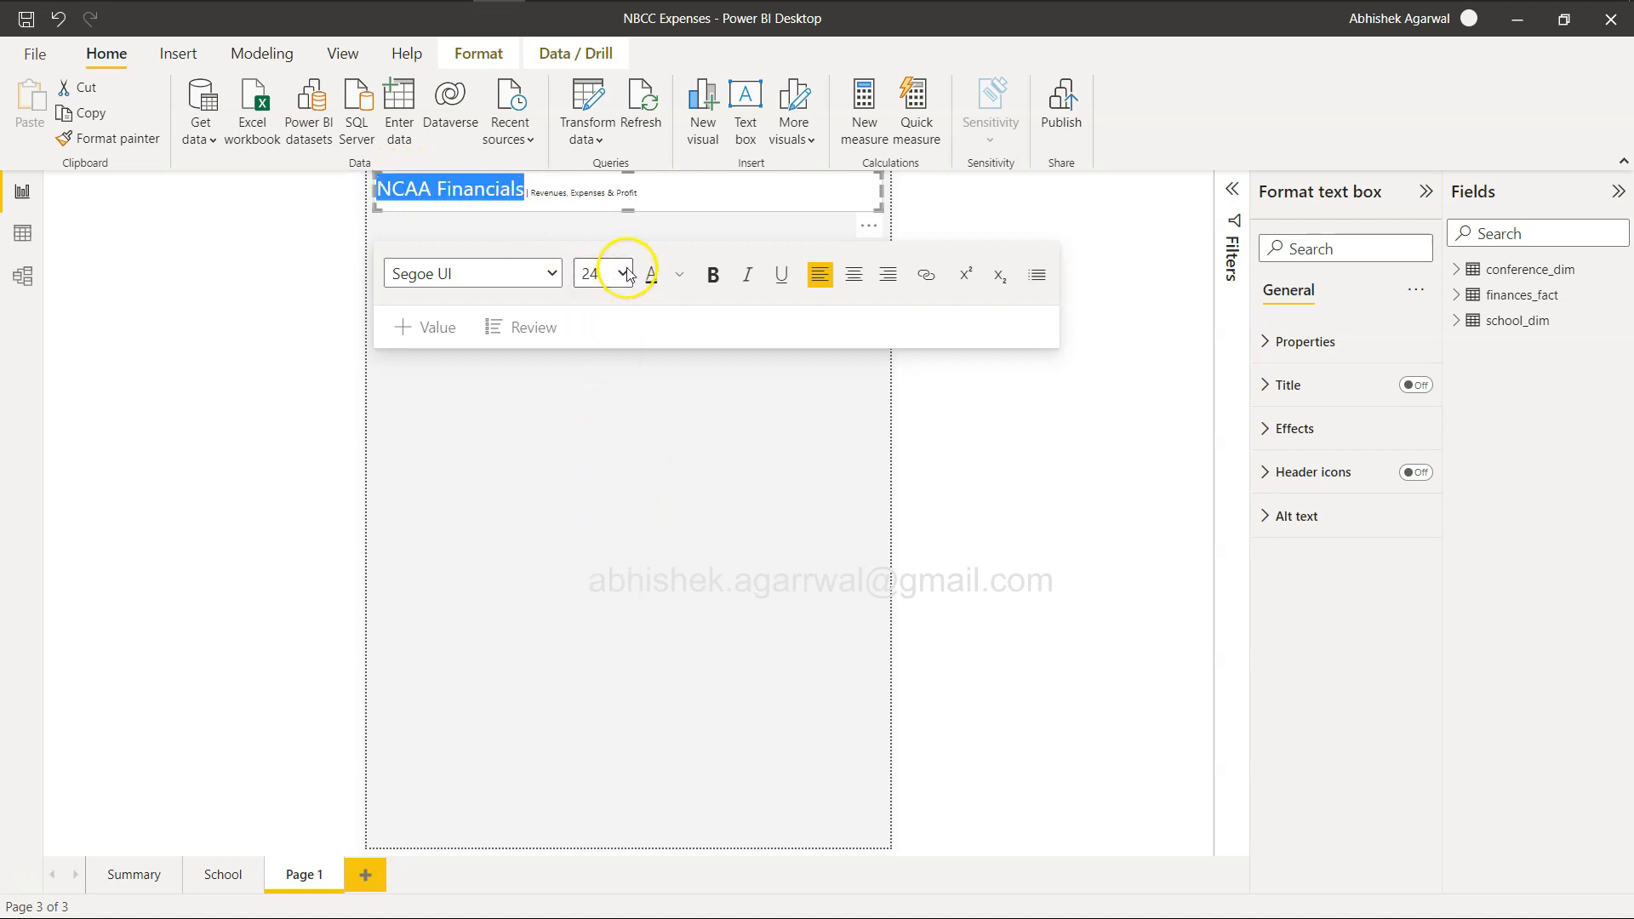
pyautogui.click(624, 273)
pyautogui.click(612, 538)
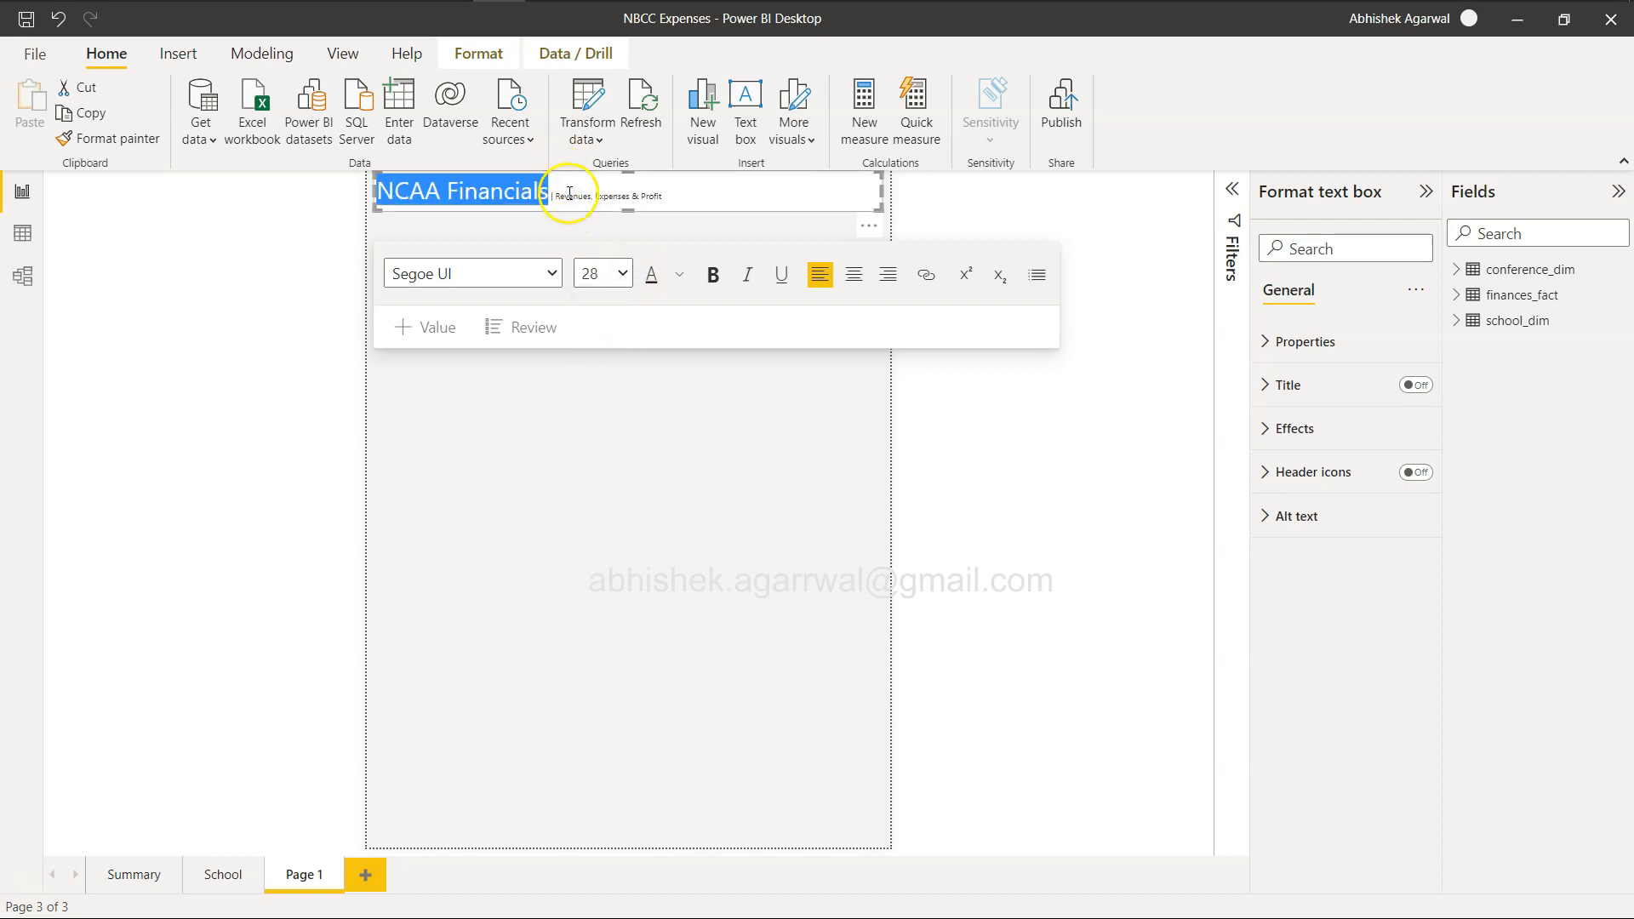
pyautogui.click(709, 275)
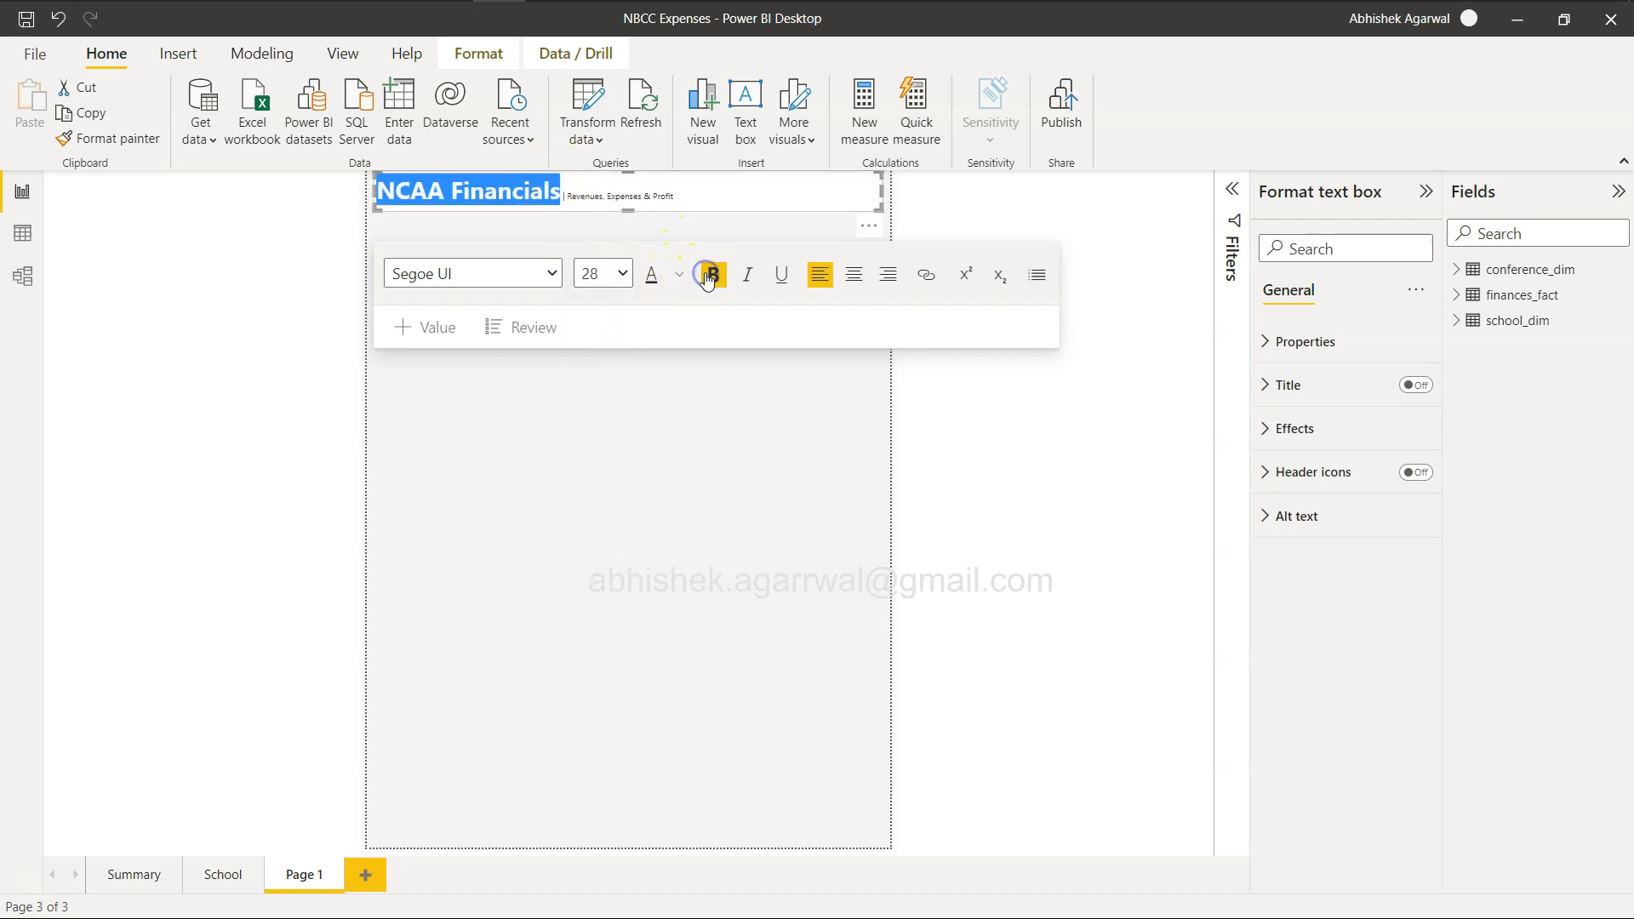
# Try size 36 for the vertical bar separator in the title, and set it to 24.
pyautogui.click(585, 196)
pyautogui.click(622, 273)
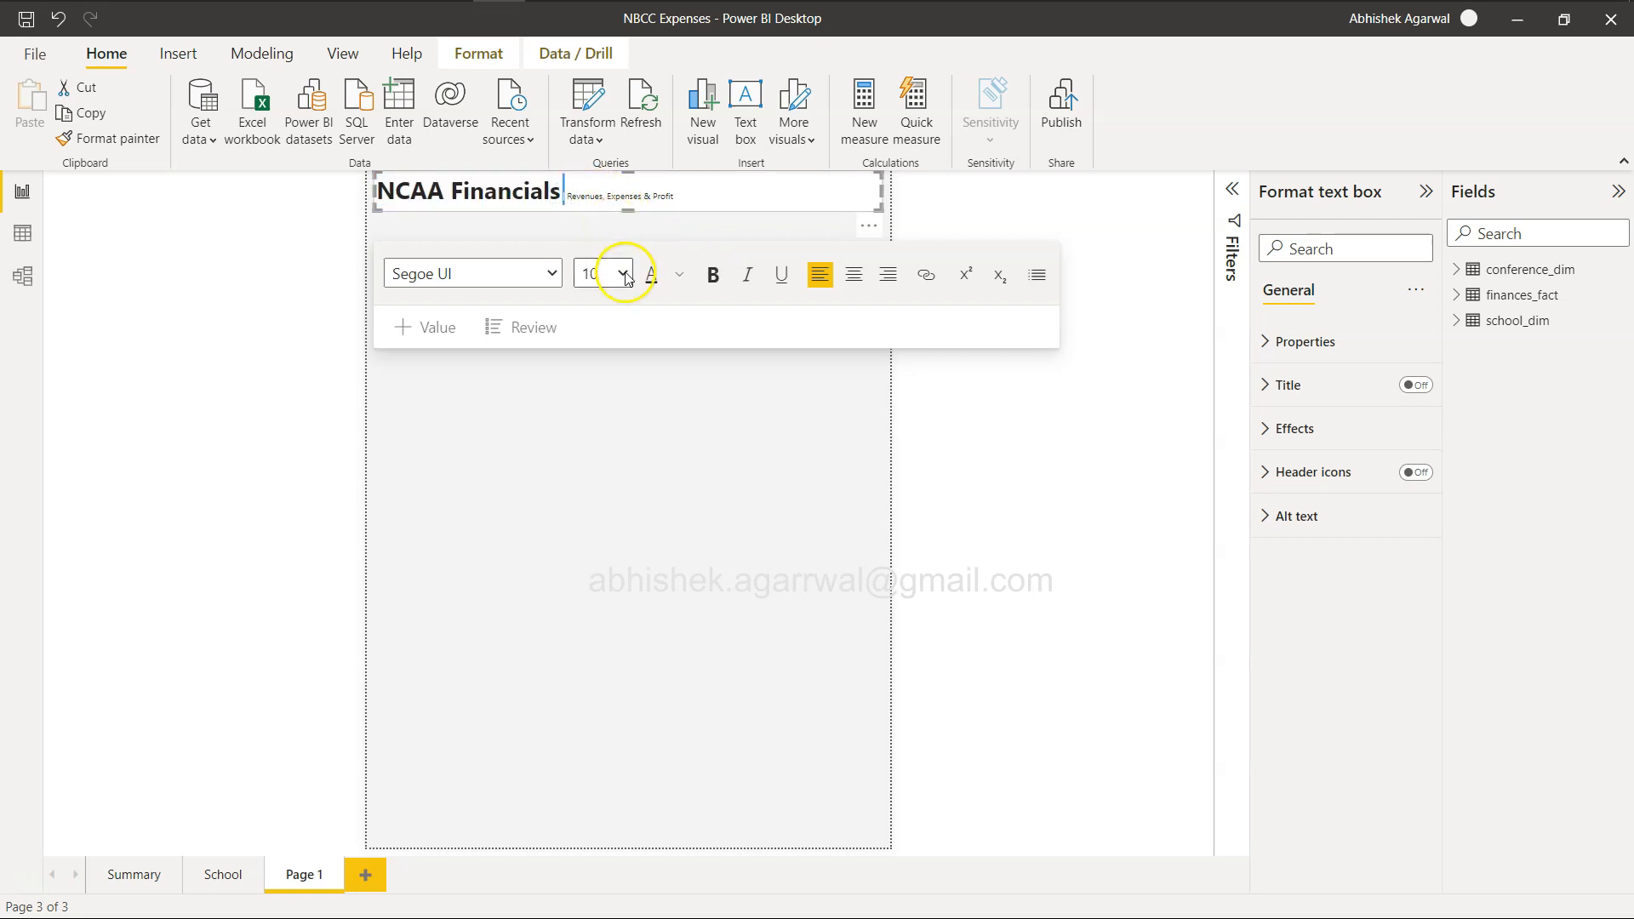
pyautogui.click(614, 579)
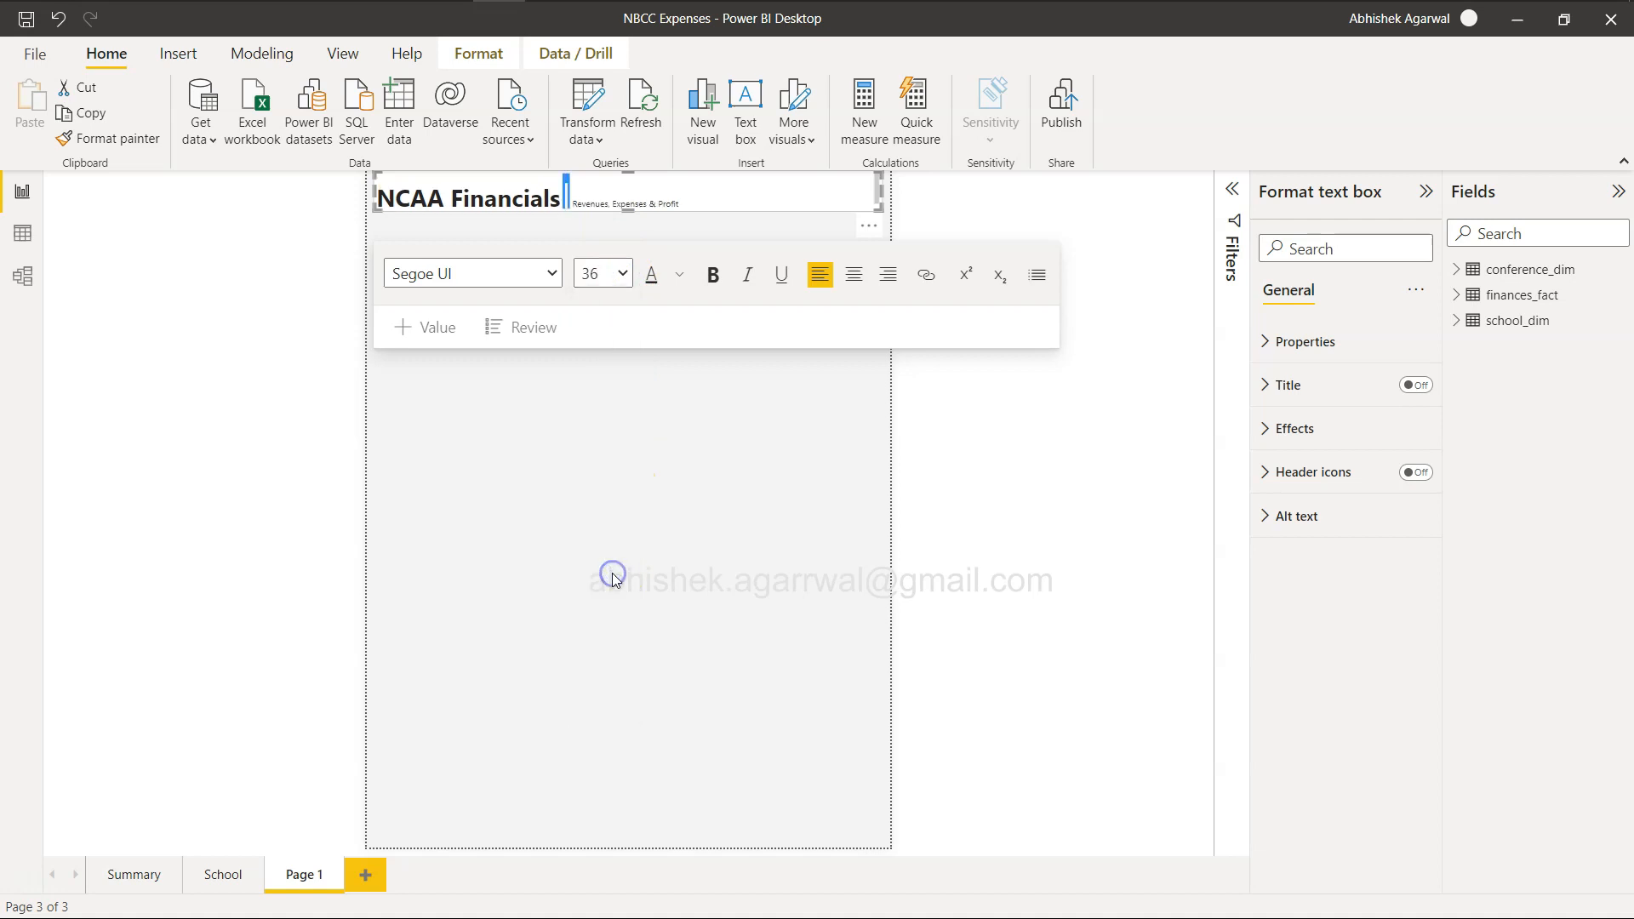
pyautogui.click(622, 273)
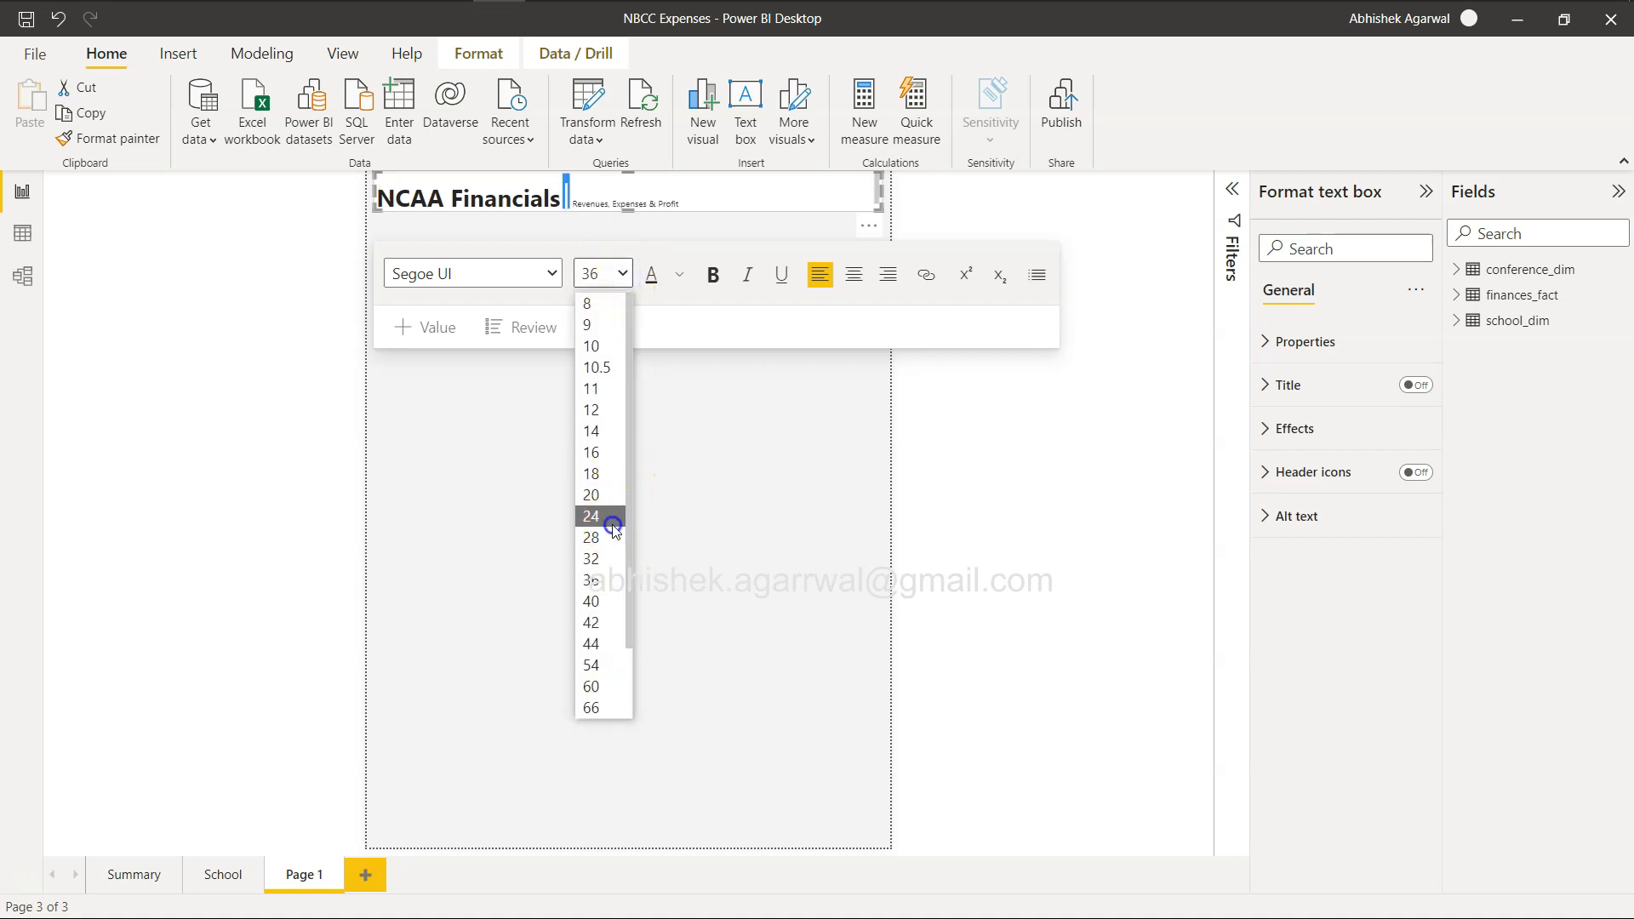
pyautogui.click(614, 516)
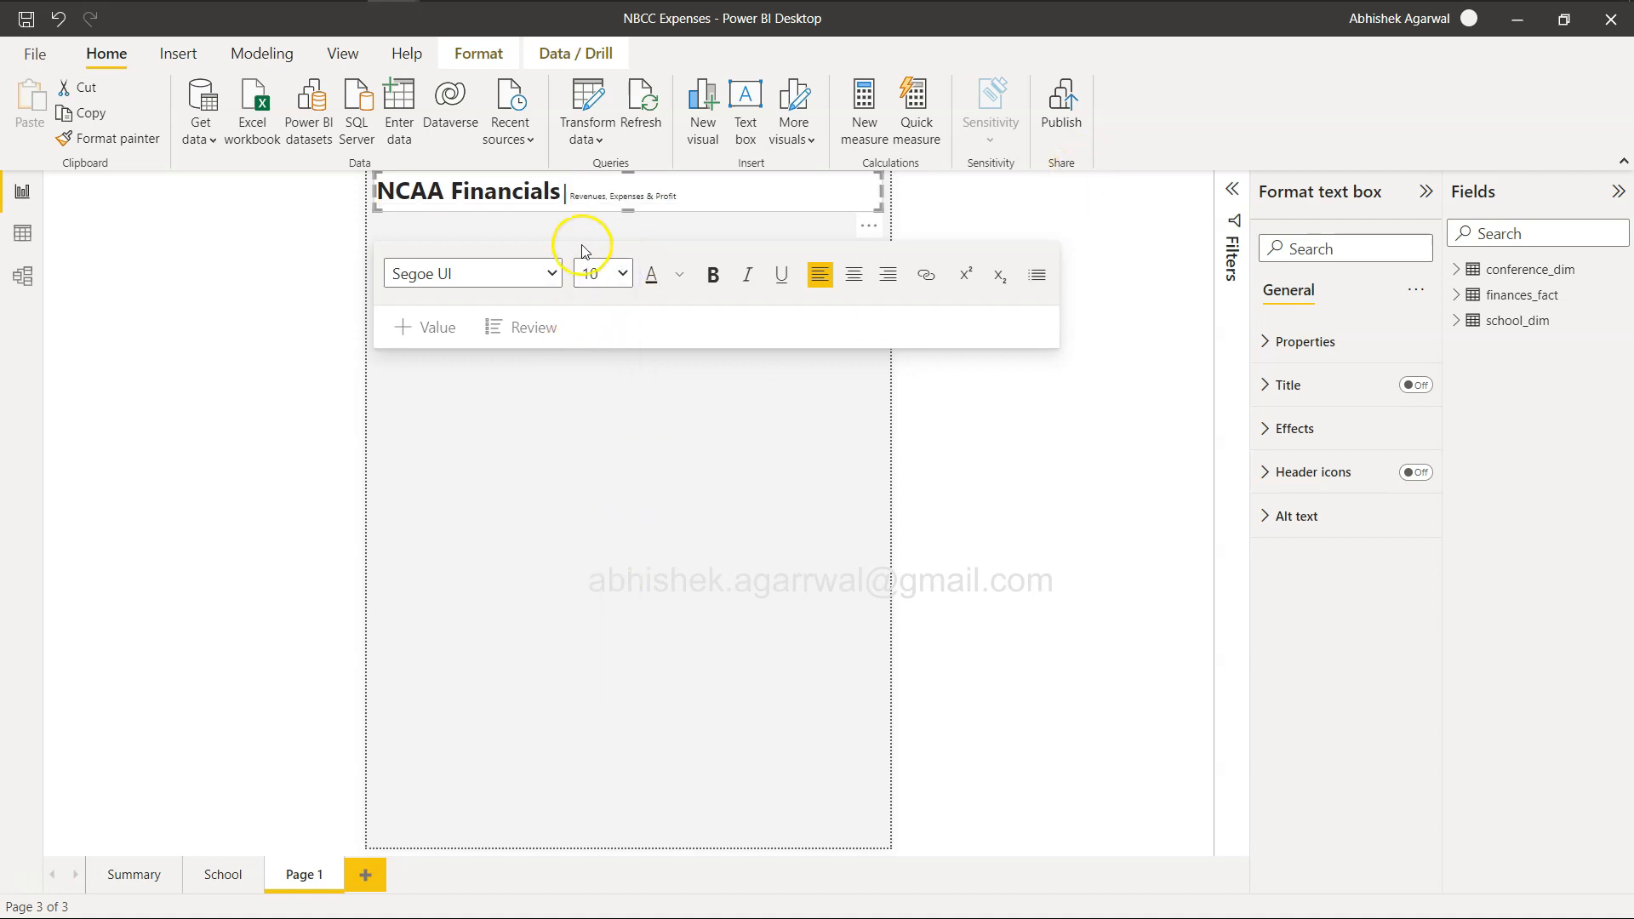
# Try font size 18 for "Revenues, Expenses & Profit" in the title, and set it to 20.
pyautogui.click(556, 187)
pyautogui.click(580, 192)
pyautogui.hotkey('shift', 'Right')
pyautogui.hotkey('shift', 'Right')
pyautogui.hotkey('shift', 'Right')
pyautogui.hotkey('shift', 'Right')
pyautogui.hotkey('shift', 'Right')
pyautogui.hotkey('shift', 'Right')
pyautogui.hotkey('shift', 'Right')
pyautogui.hotkey('shift', 'Right')
pyautogui.hotkey('shift', 'Right')
pyautogui.hotkey('shift', 'Right')
pyautogui.hotkey('shift', 'Right')
pyautogui.hotkey('shift', 'Right')
pyautogui.hotkey('shift', 'Right')
pyautogui.hotkey('shift', 'Right')
pyautogui.hotkey('shift', 'Right')
pyautogui.hotkey('shift', 'Right')
pyautogui.hotkey('shift', 'Right')
pyautogui.hotkey('shift', 'Right')
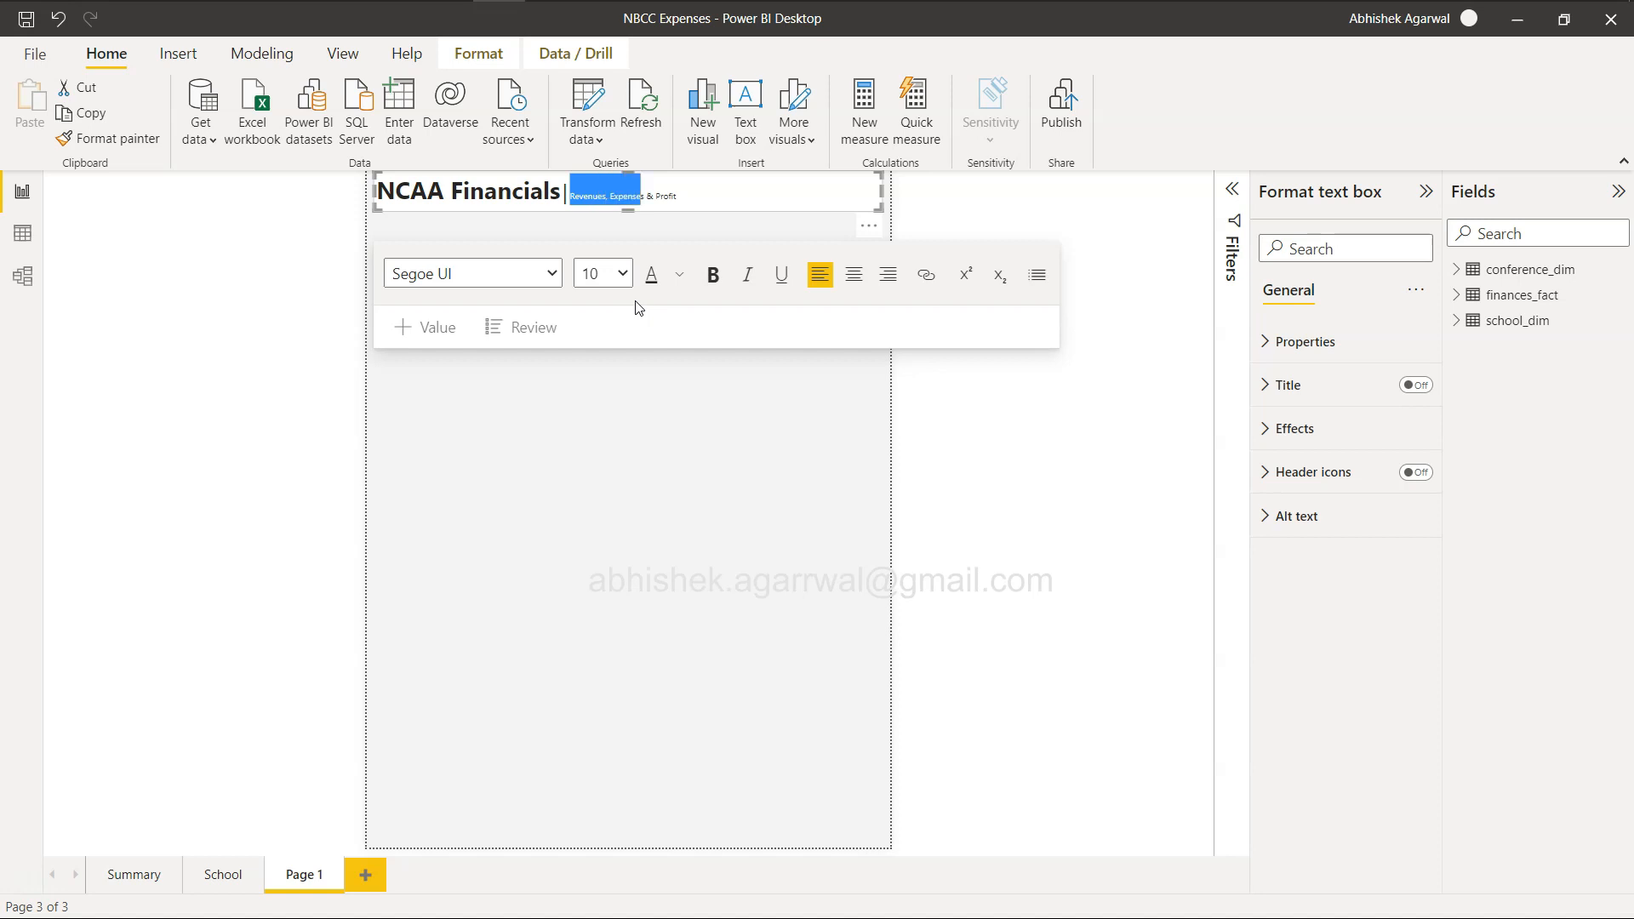
pyautogui.click(623, 273)
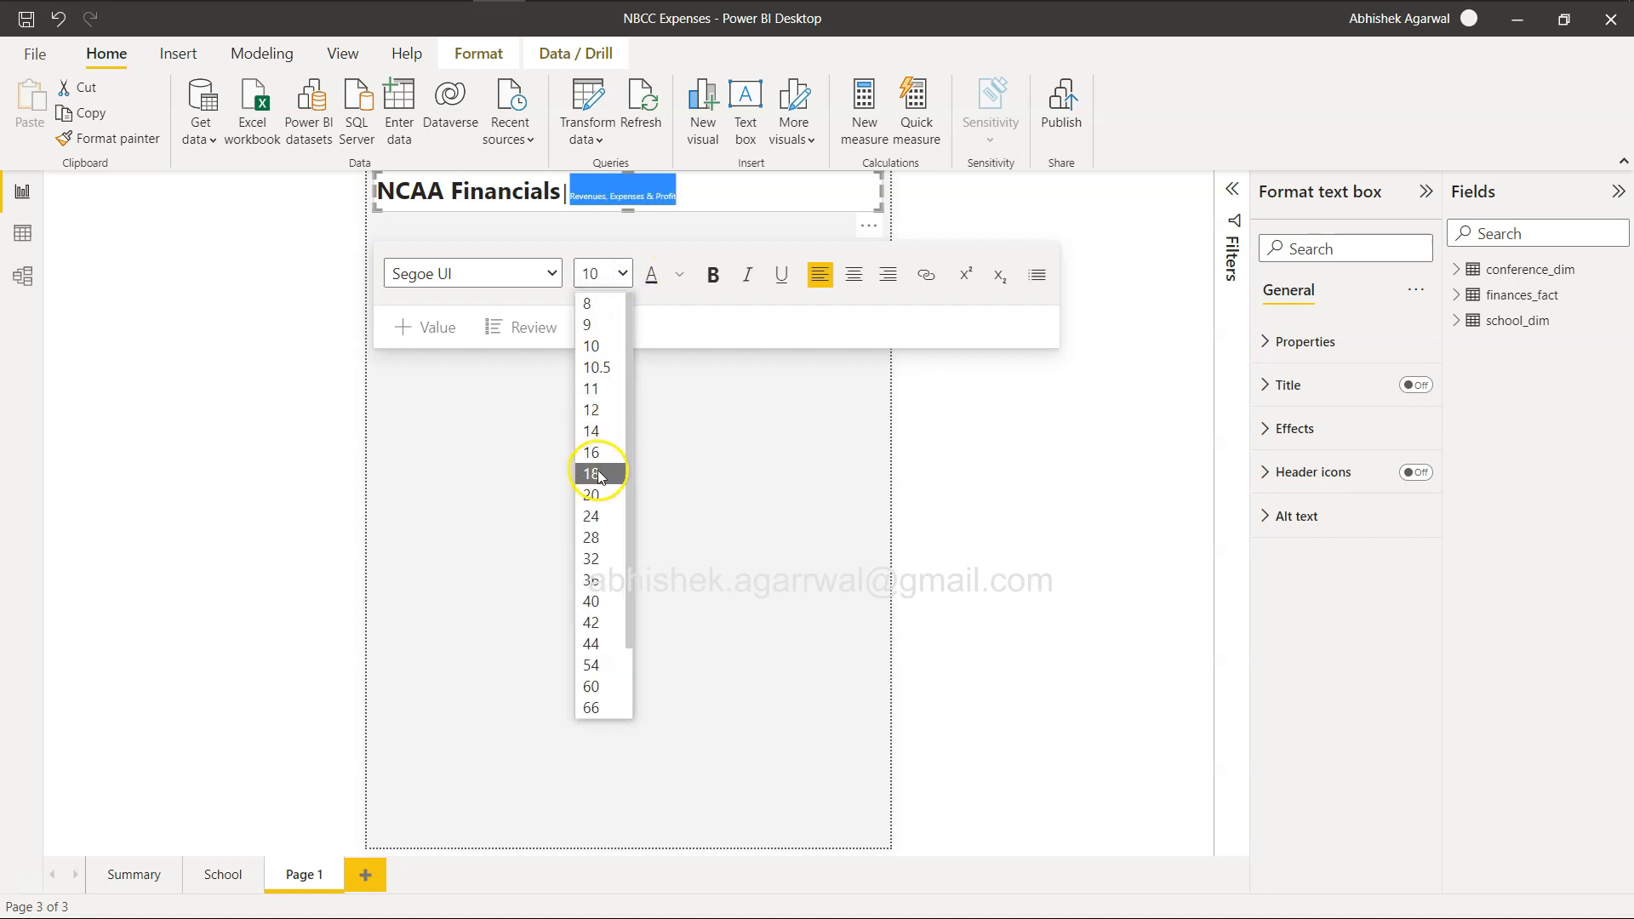
pyautogui.click(598, 473)
pyautogui.click(622, 273)
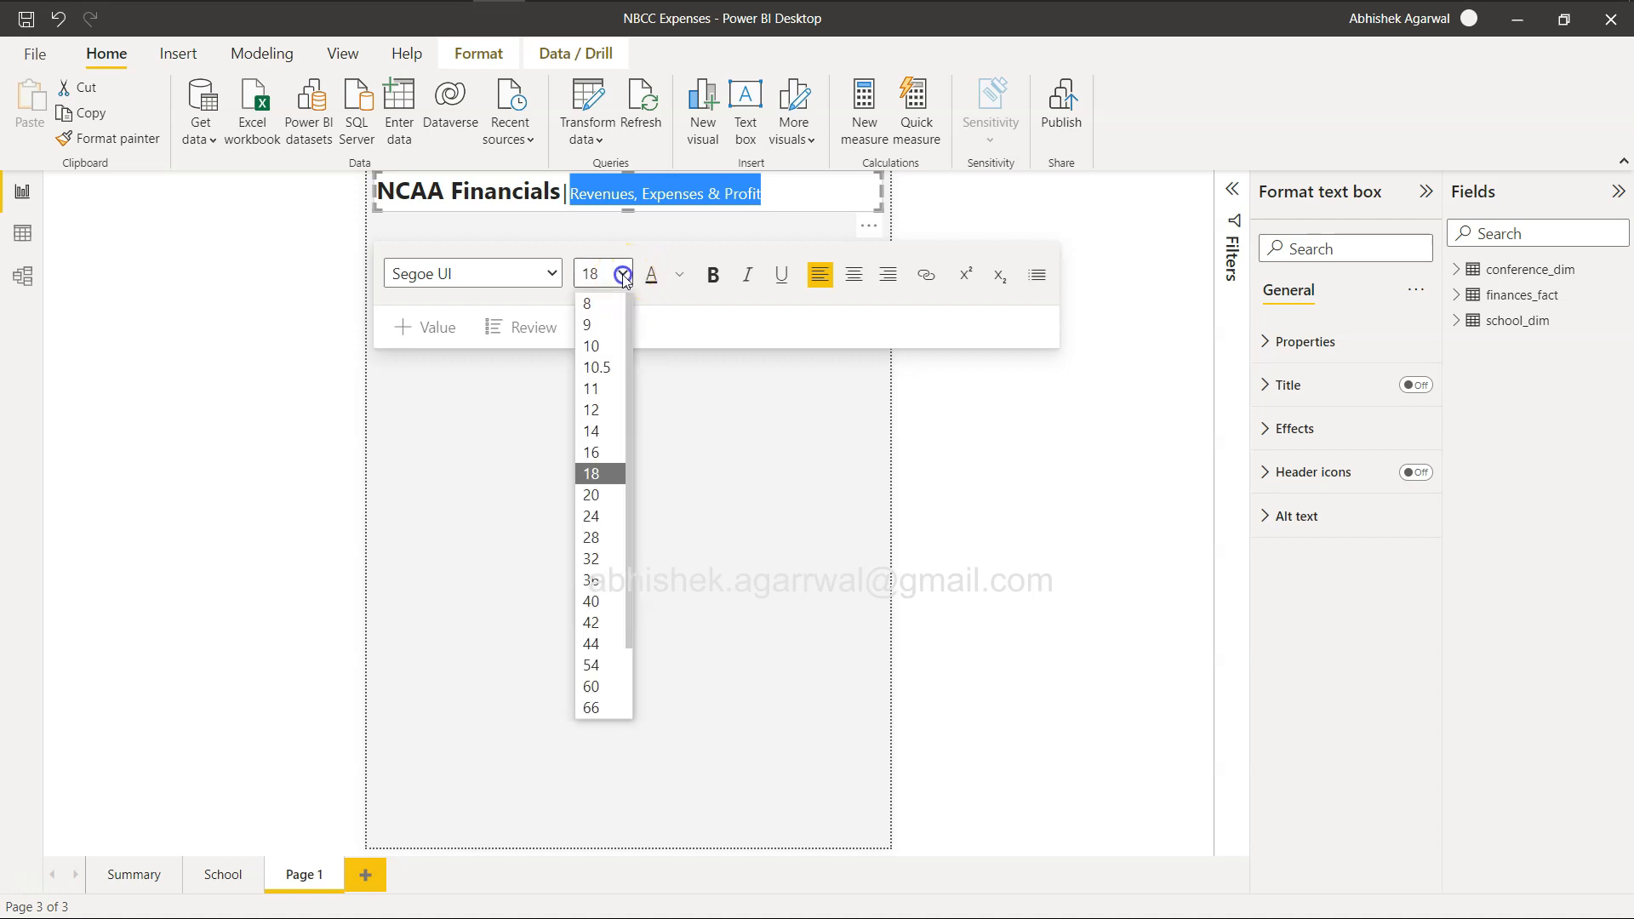
pyautogui.click(600, 494)
pyautogui.click(647, 202)
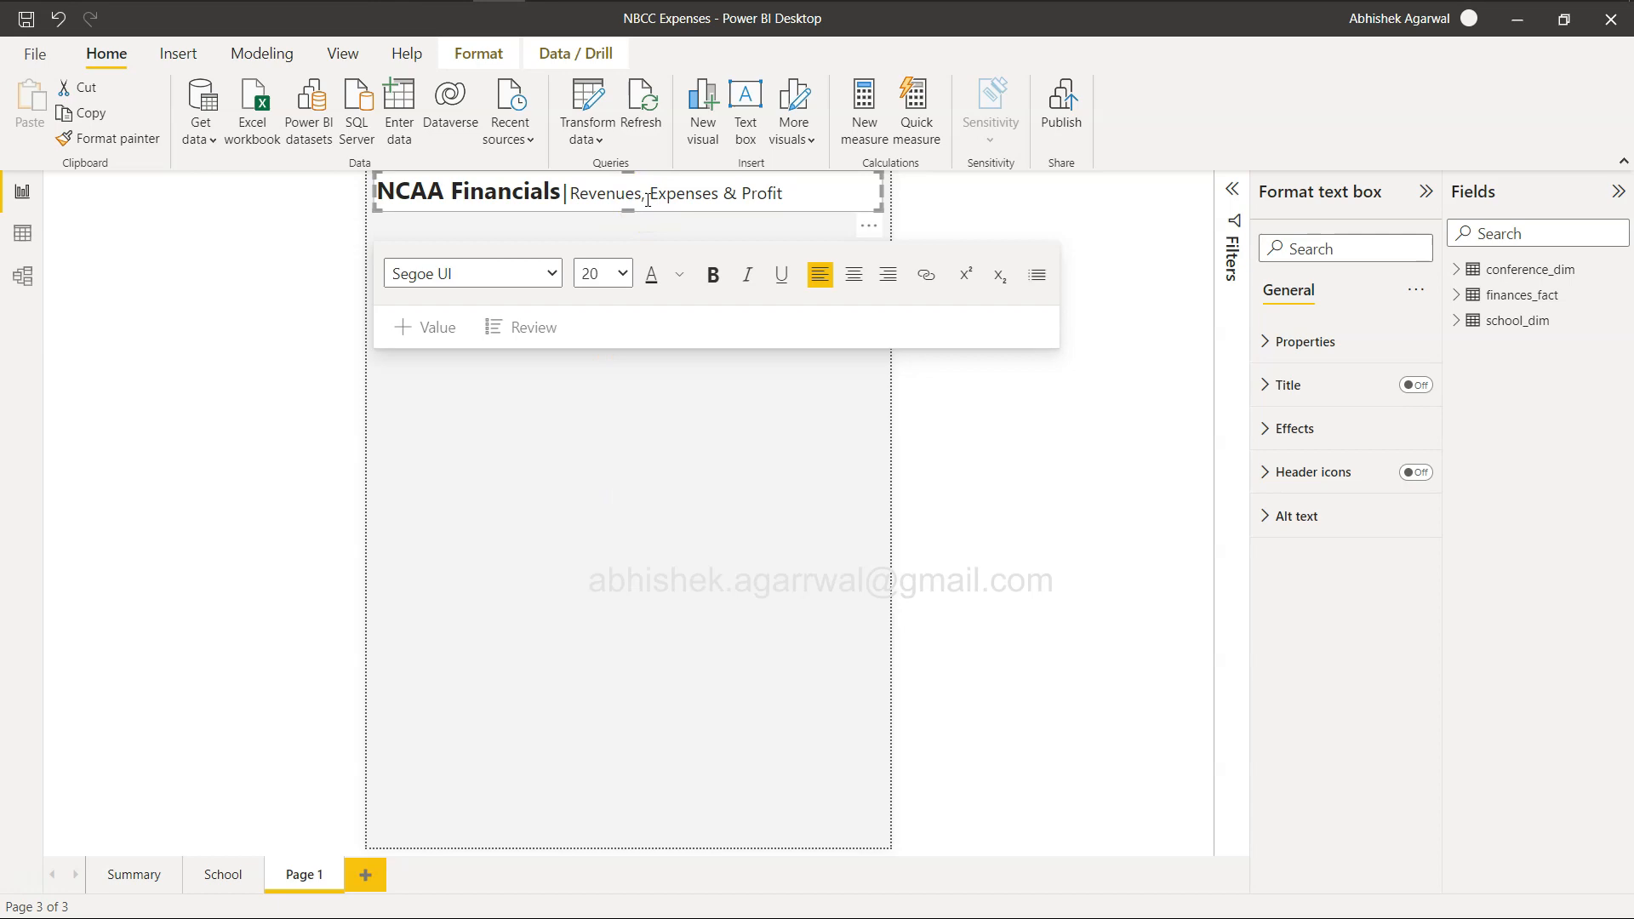
# Check the title colors in the example report, and color the word "Revenues" with the darkest shade of the bright blue theme color.
pyautogui.hotkey('alt', 'Tab')
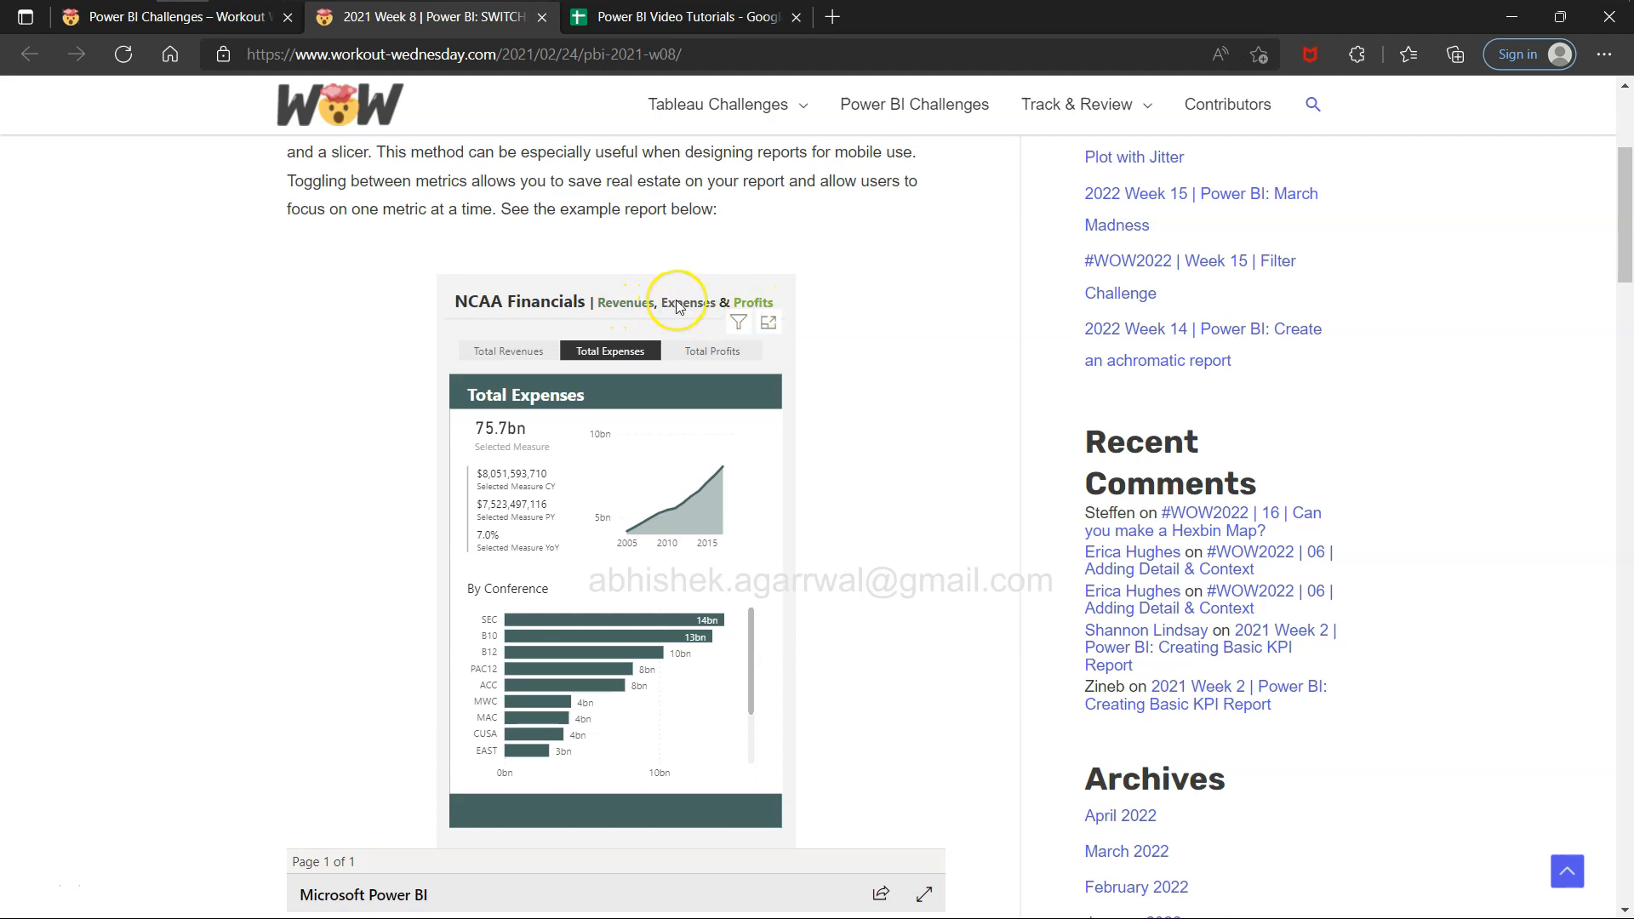
pyautogui.hotkey('alt', 'Tab')
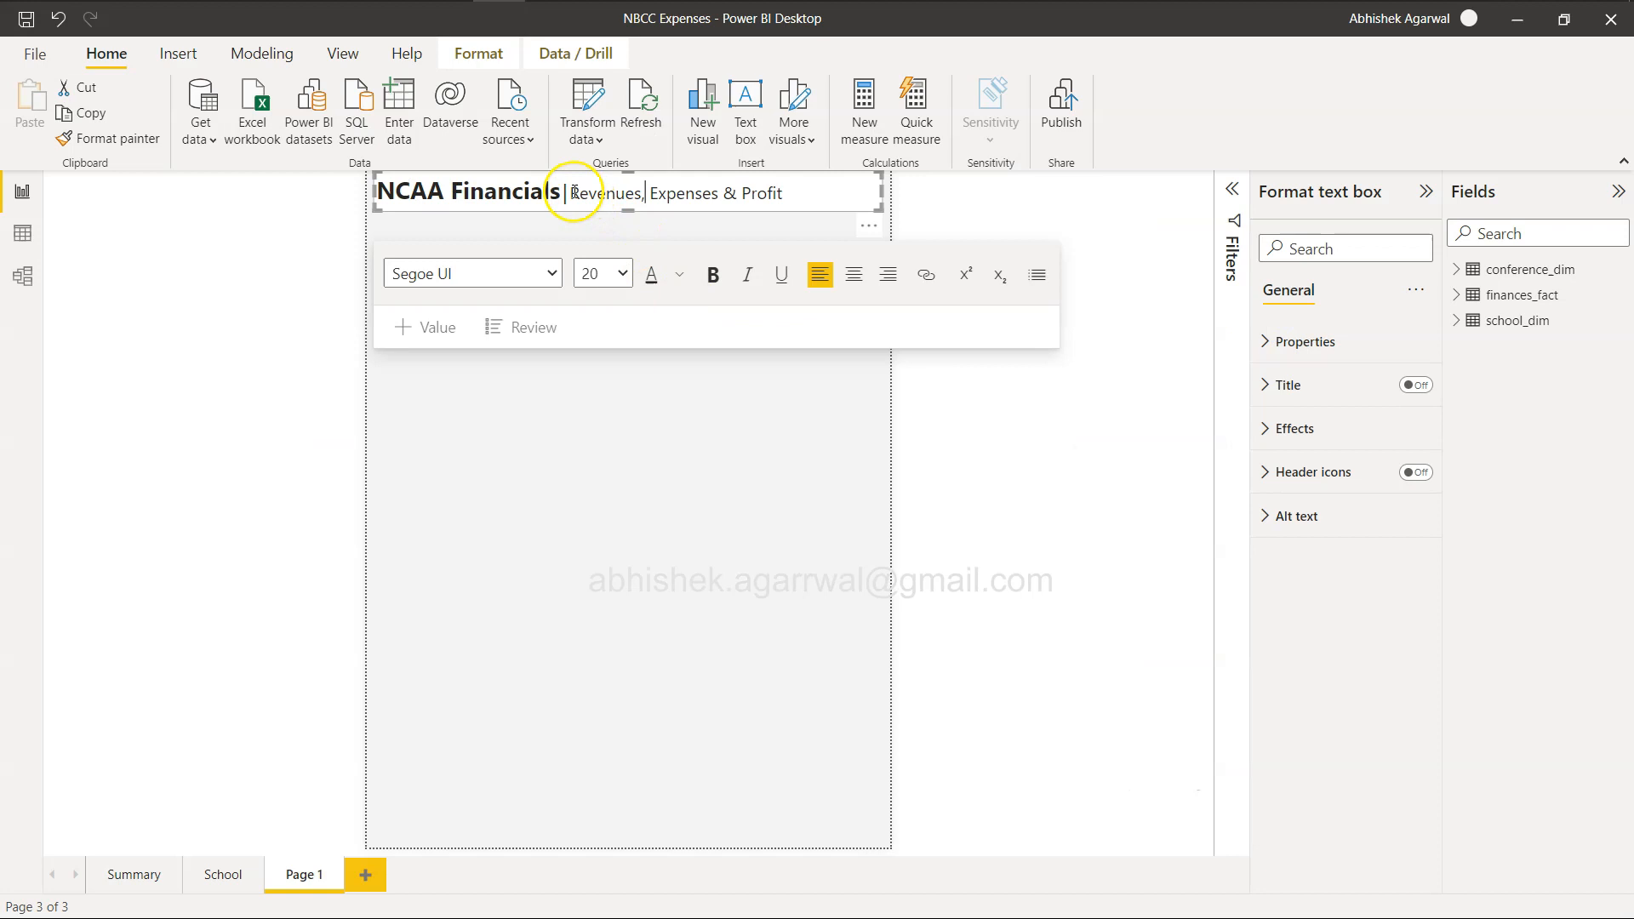
pyautogui.moveTo(569, 192); pyautogui.dragTo(639, 191)
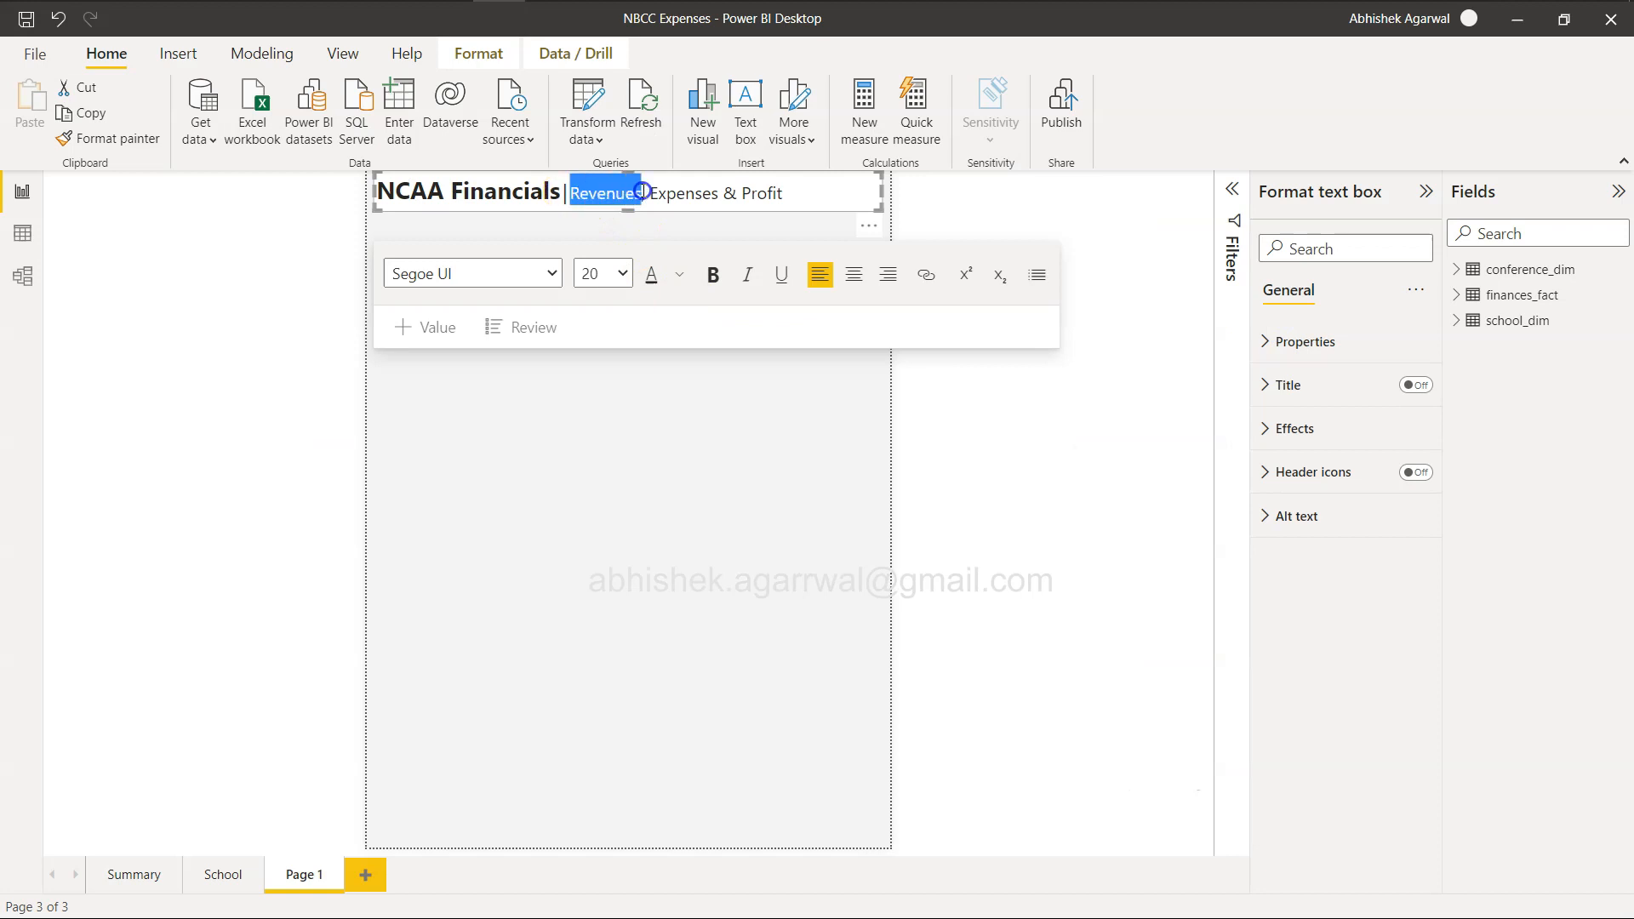
pyautogui.click(679, 274)
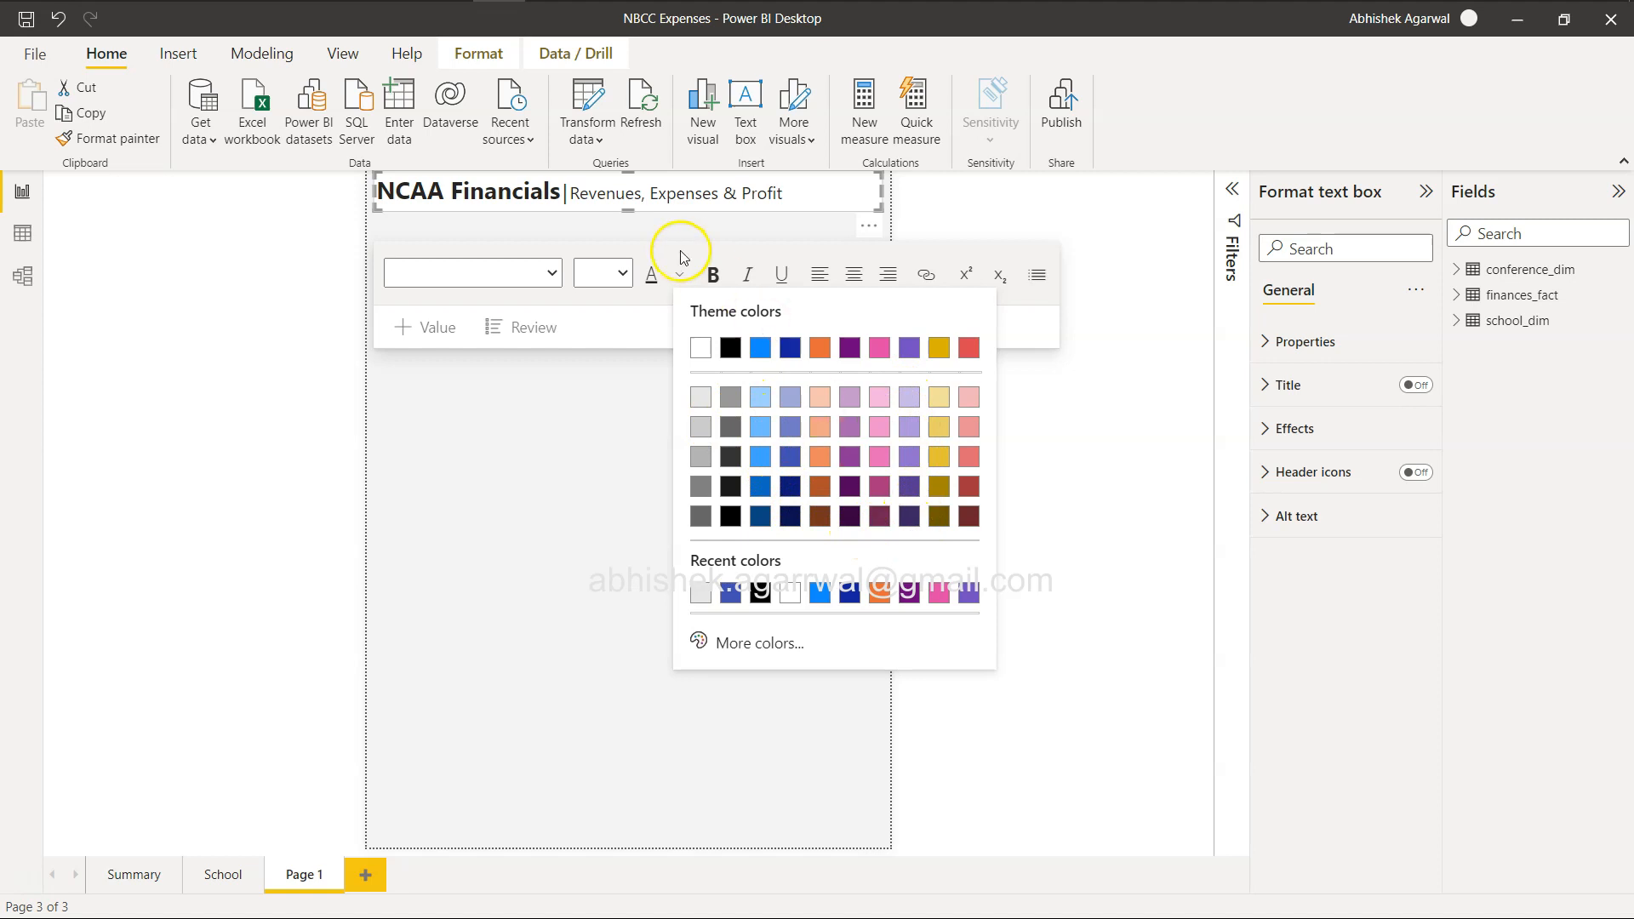
pyautogui.click(569, 194)
pyautogui.moveTo(568, 194); pyautogui.dragTo(639, 194)
pyautogui.click(680, 275)
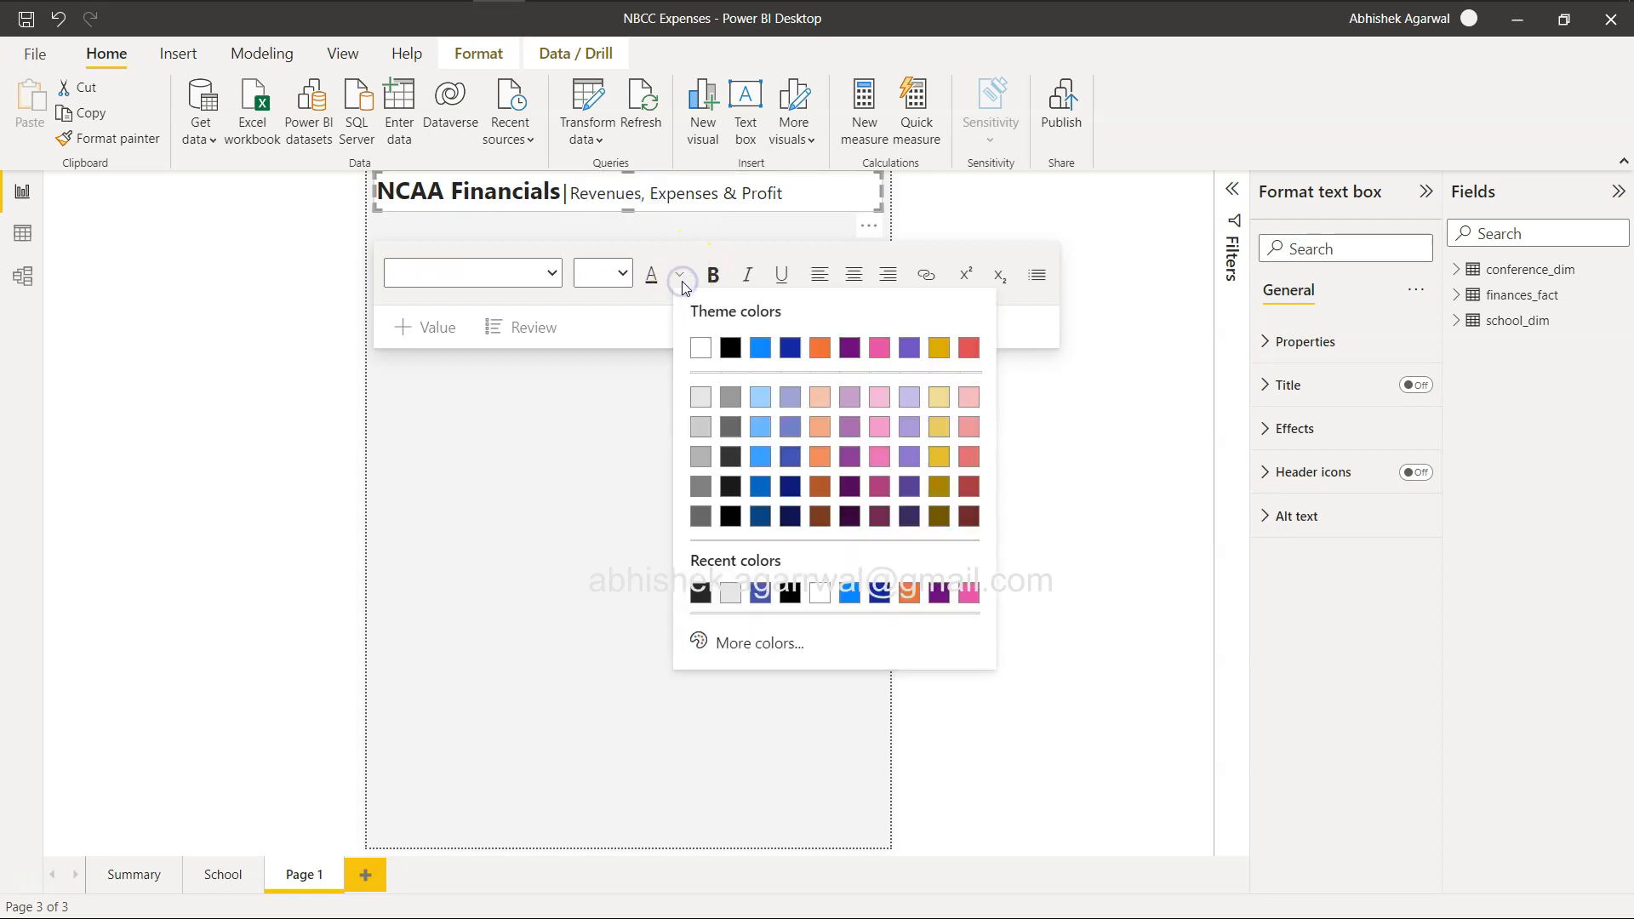
pyautogui.click(760, 518)
# Color the word "Profit" in the title with the second-darkest shade of the bright blue theme color.
pyautogui.moveTo(743, 193); pyautogui.dragTo(784, 194)
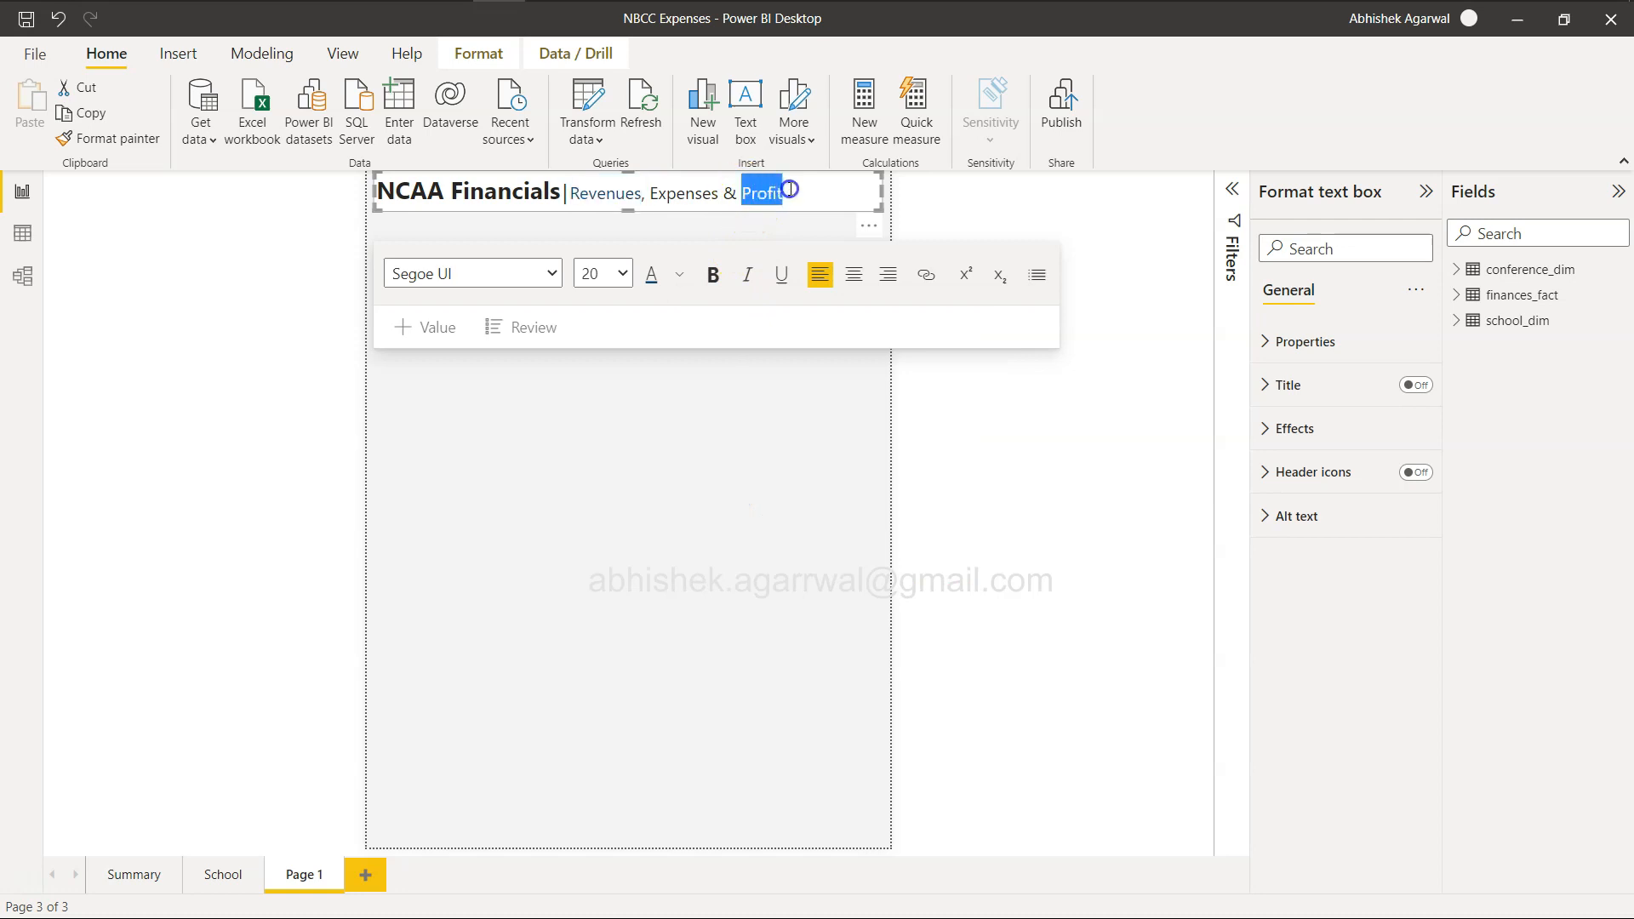
pyautogui.click(681, 279)
pyautogui.click(756, 487)
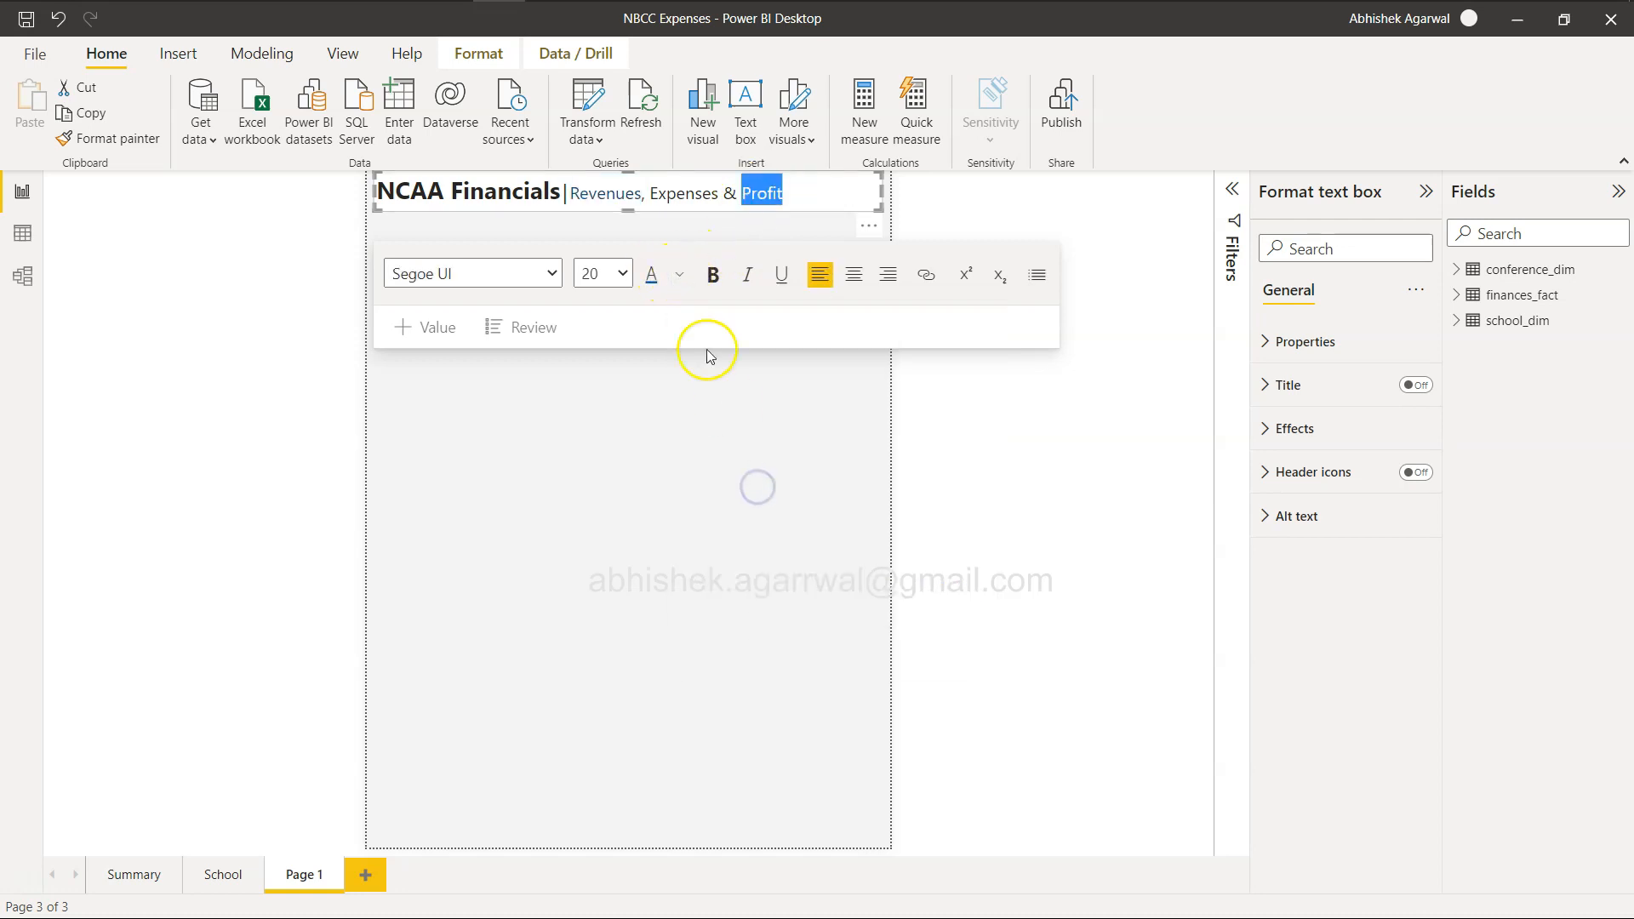
# Color the word "Expenses" in the title with the second-darkest shade of the navy blue theme color.
pyautogui.click(654, 193)
pyautogui.moveTo(651, 192); pyautogui.dragTo(724, 192)
pyautogui.click(679, 274)
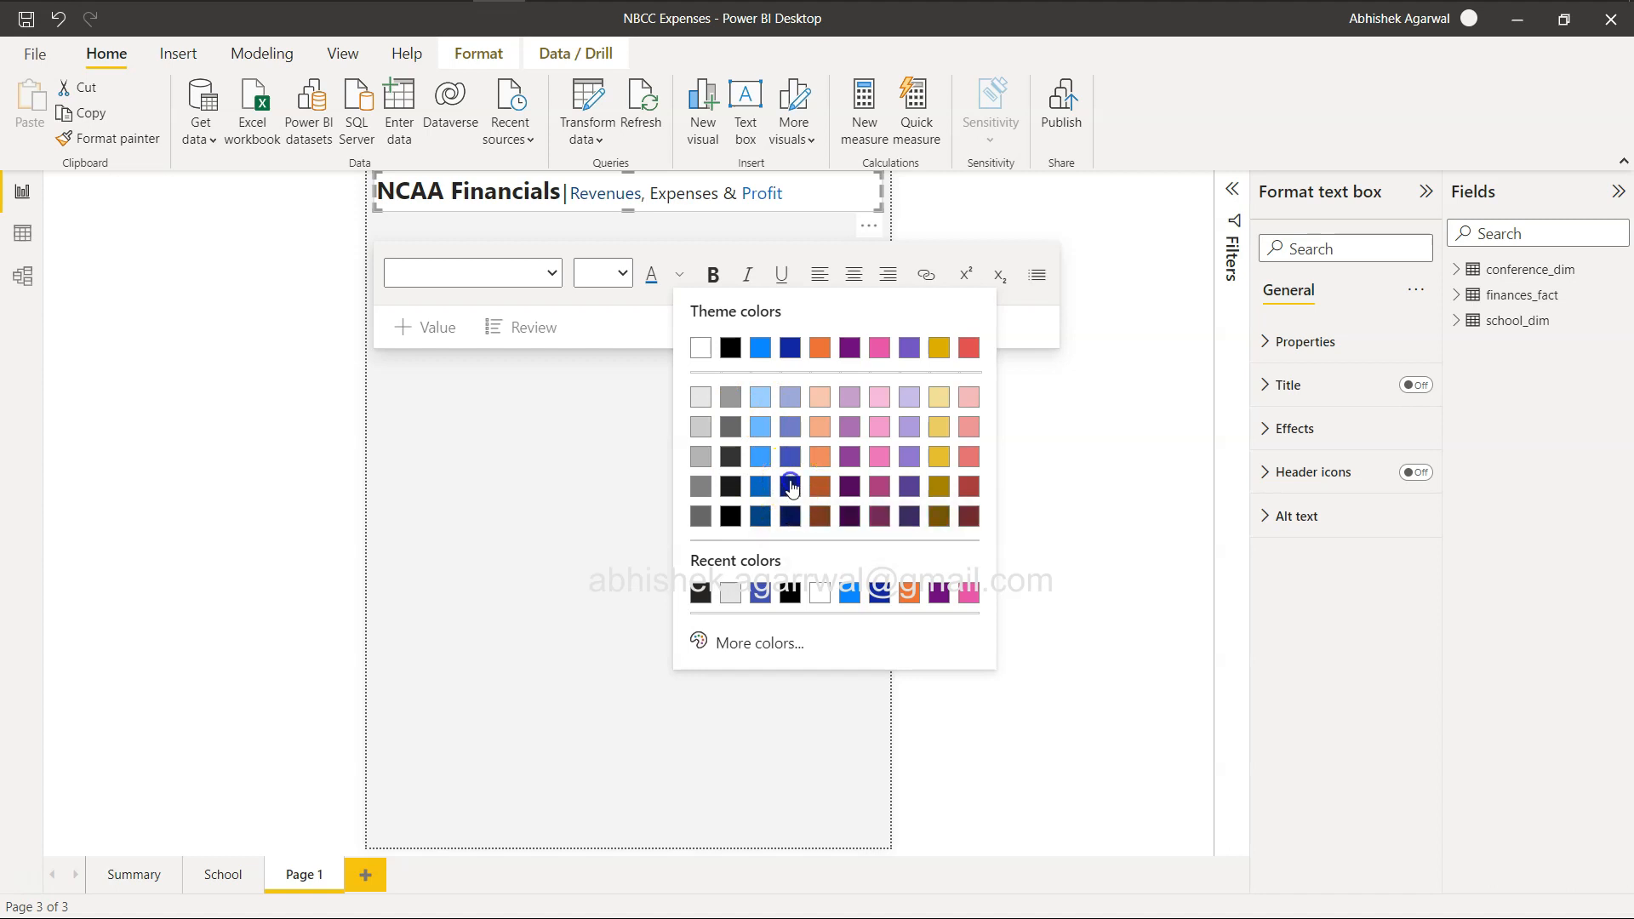
pyautogui.click(790, 482)
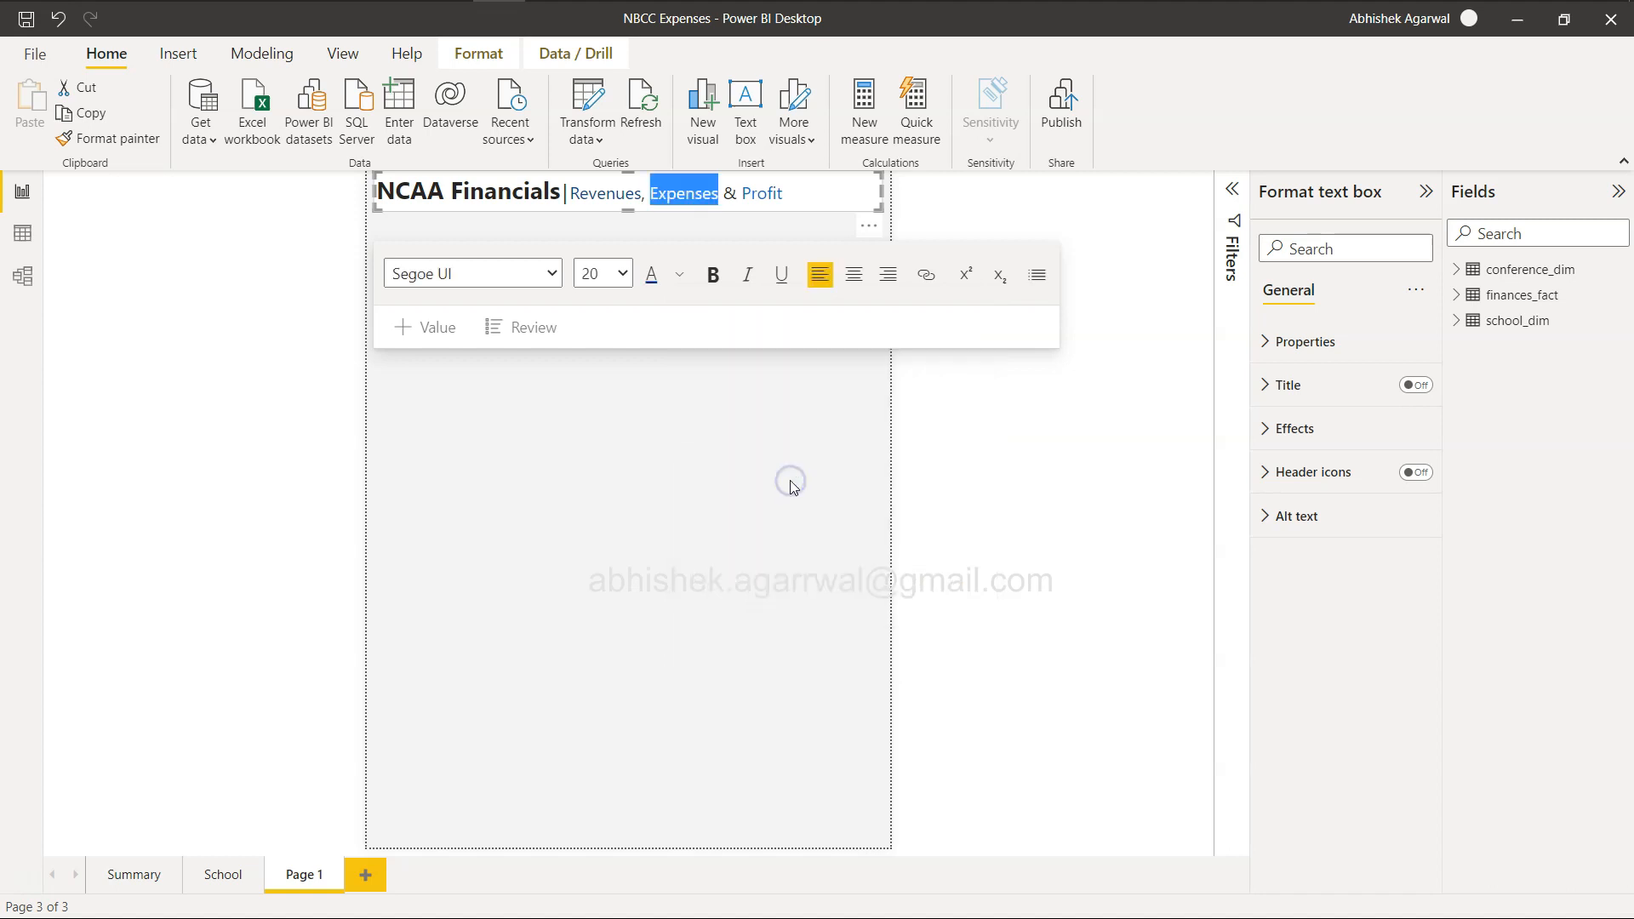
pyautogui.click(713, 189)
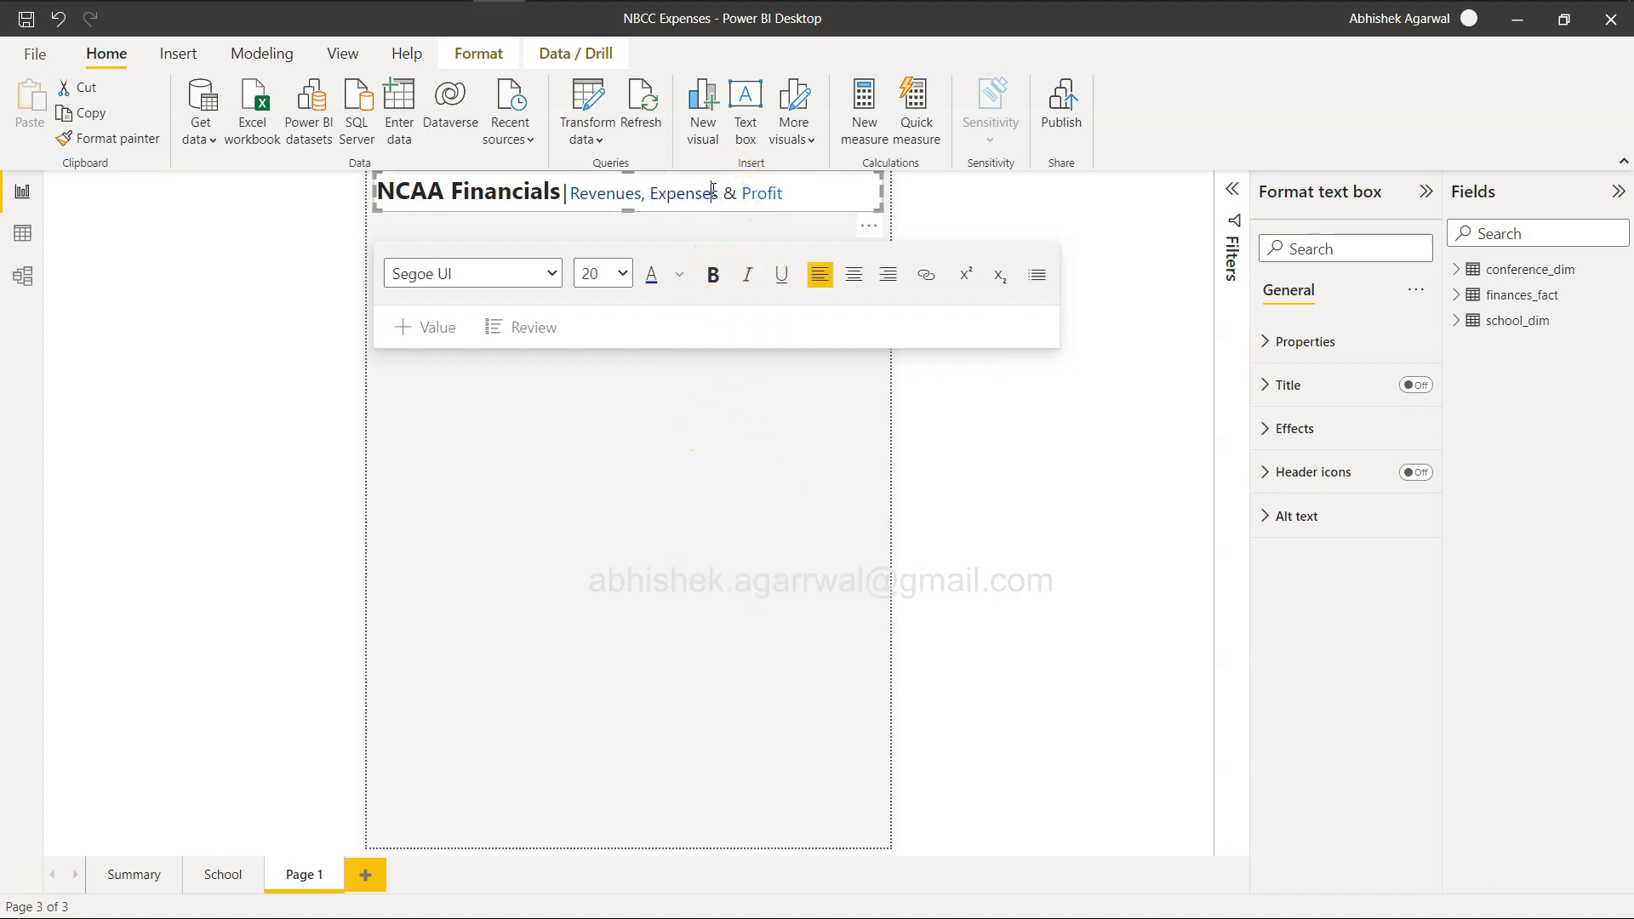
# Make "Revenues, Expenses & Profit" bold and compare the title with the example report on the challenge page.
pyautogui.click(614, 194)
pyautogui.moveTo(570, 194); pyautogui.dragTo(793, 196)
pyautogui.click(714, 274)
pyautogui.click(804, 202)
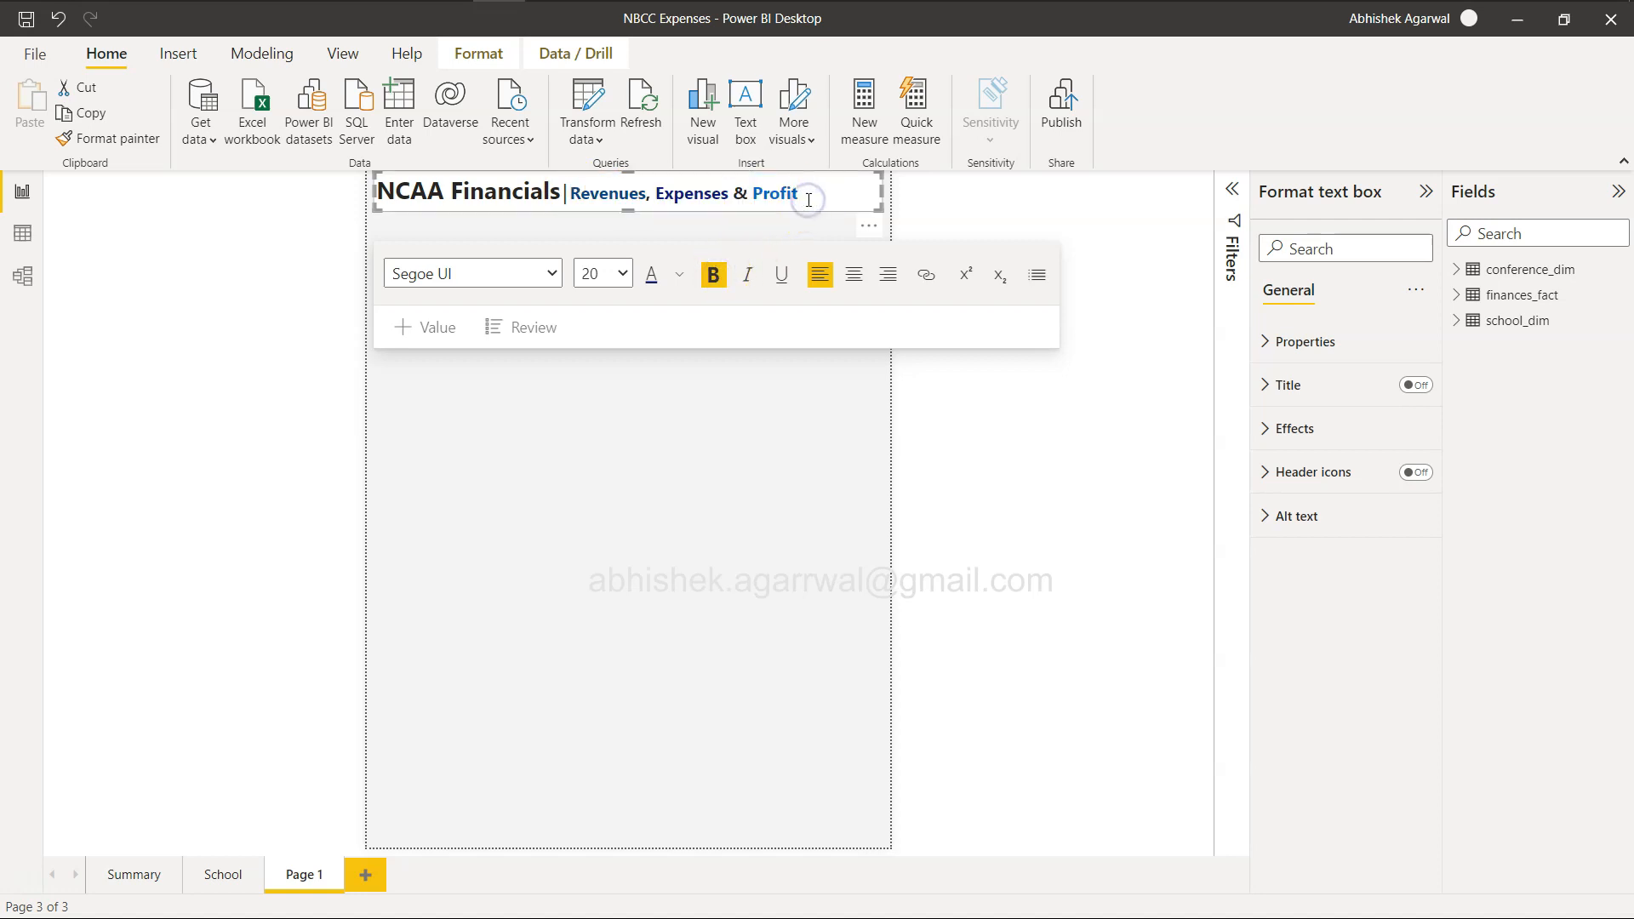
pyautogui.click(773, 228)
pyautogui.hotkey('alt', 'Tab')
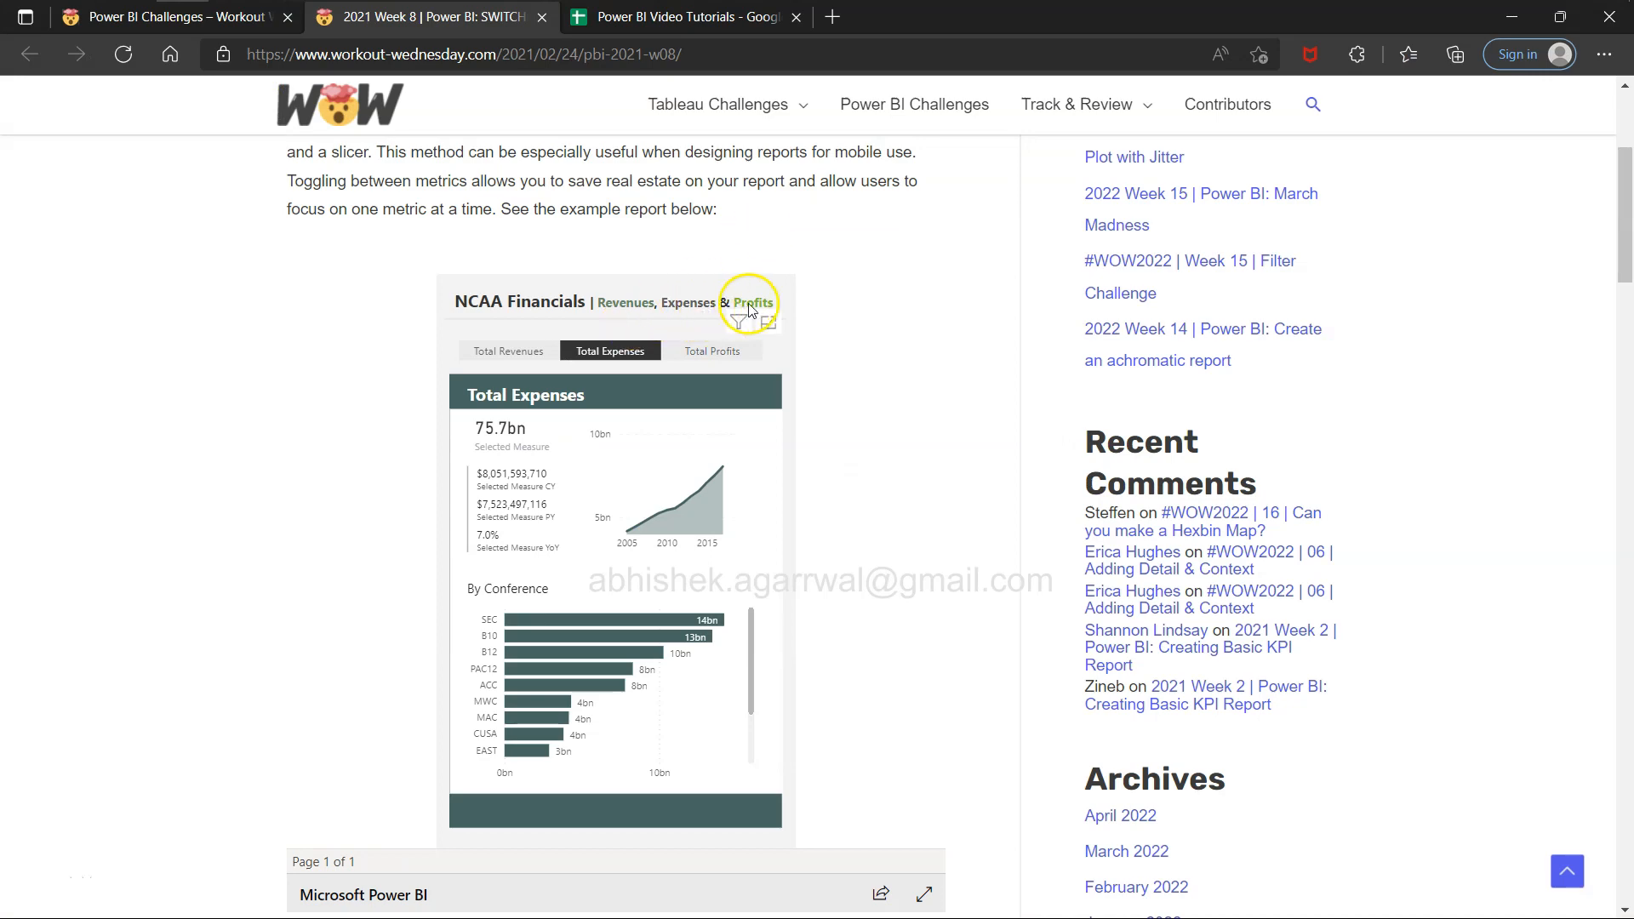
pyautogui.hotkey('alt', 'Tab')
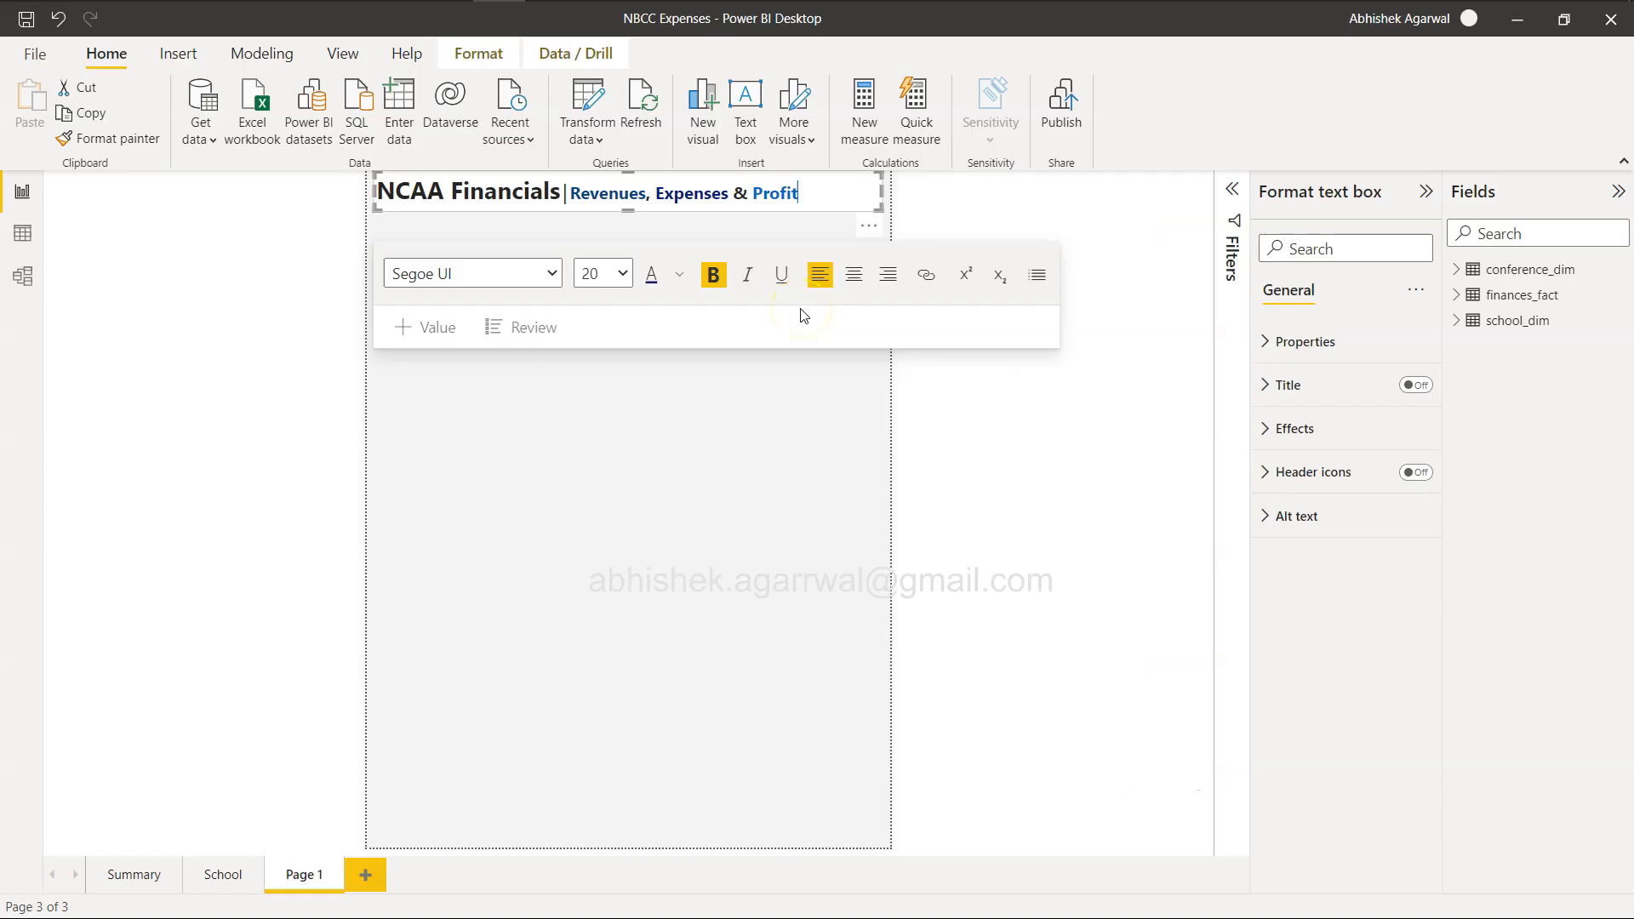
# Center the whole title text within its text box and compare it with the example report on the challenge page.
pyautogui.hotkey('alt', 'Tab')
pyautogui.hotkey('alt', 'Tab')
pyautogui.hotkey('ctrl', 'a')
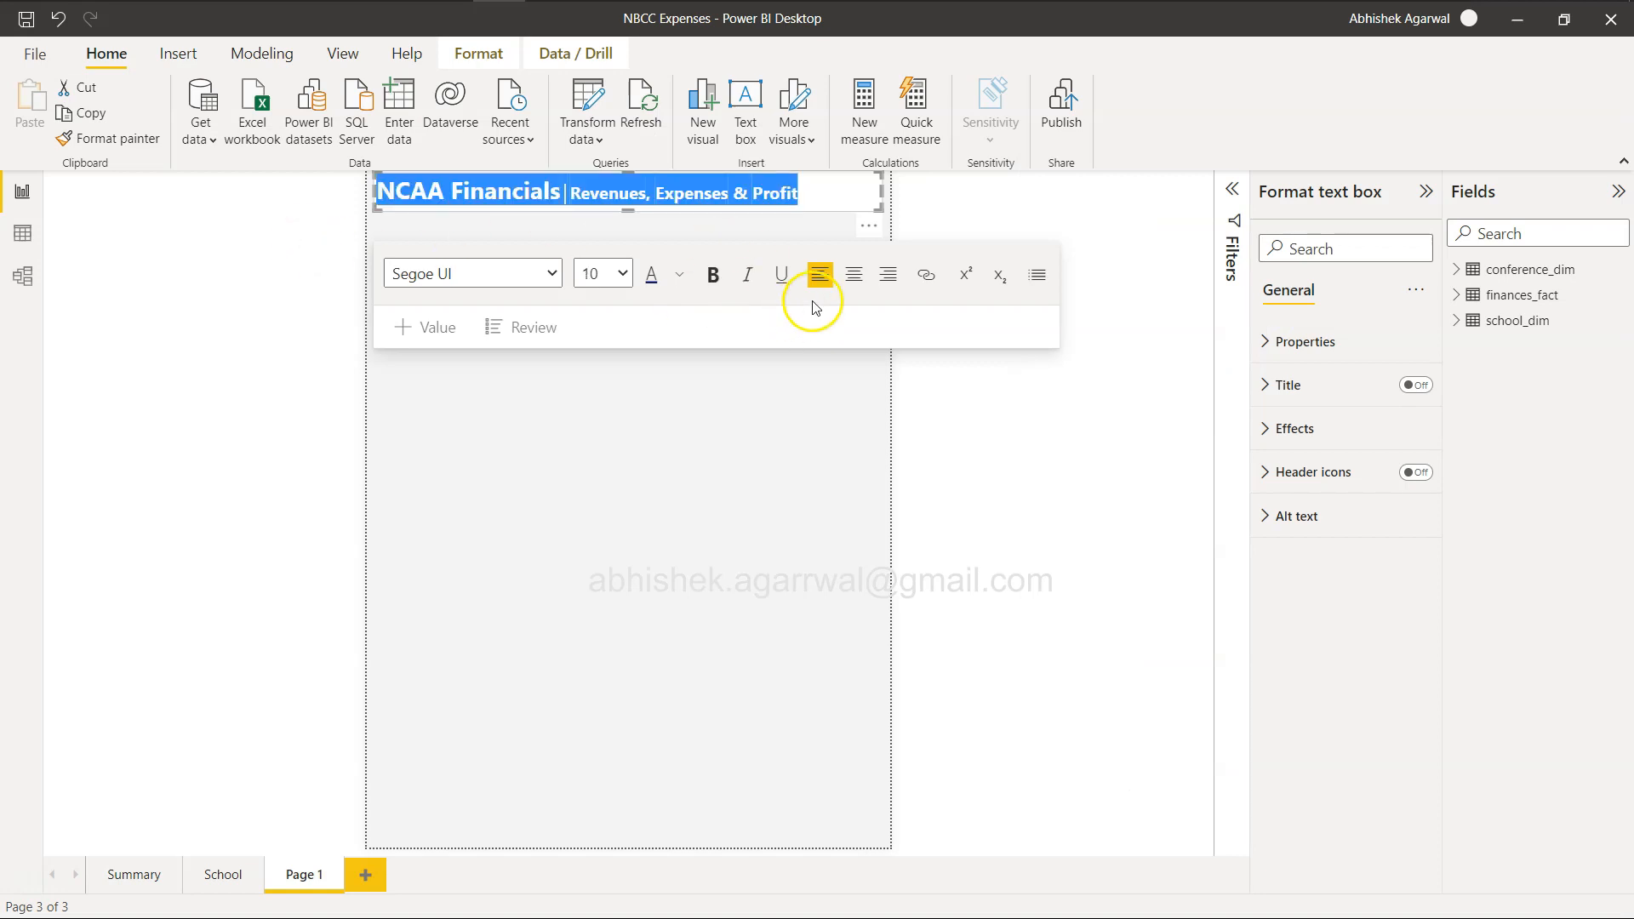
pyautogui.click(853, 284)
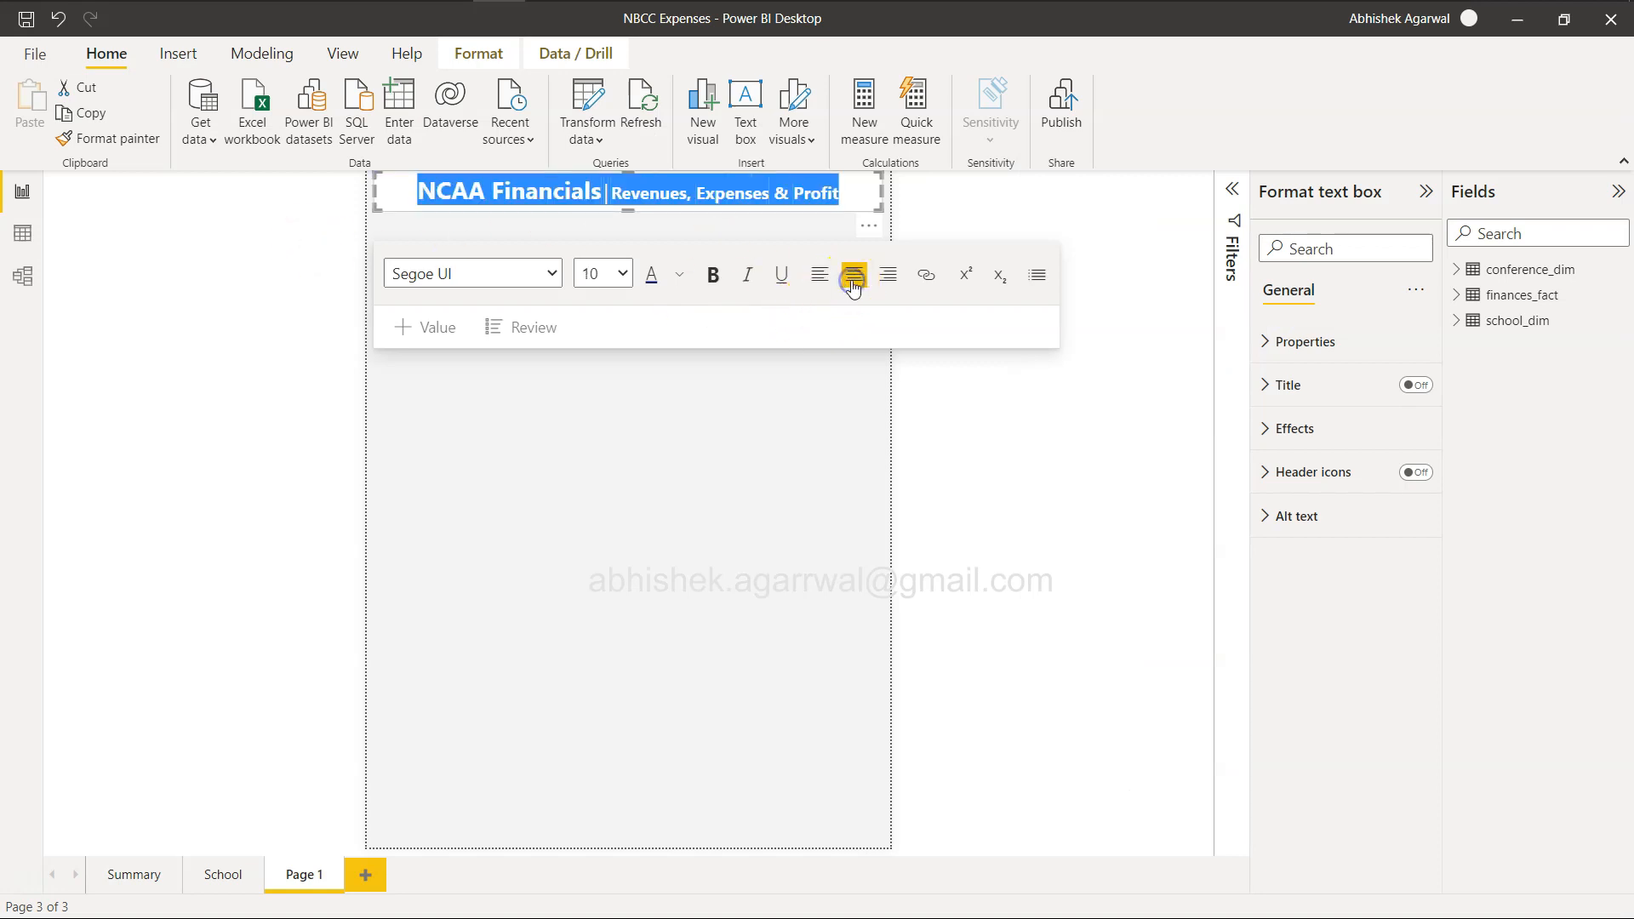
pyautogui.click(856, 192)
pyautogui.click(1021, 450)
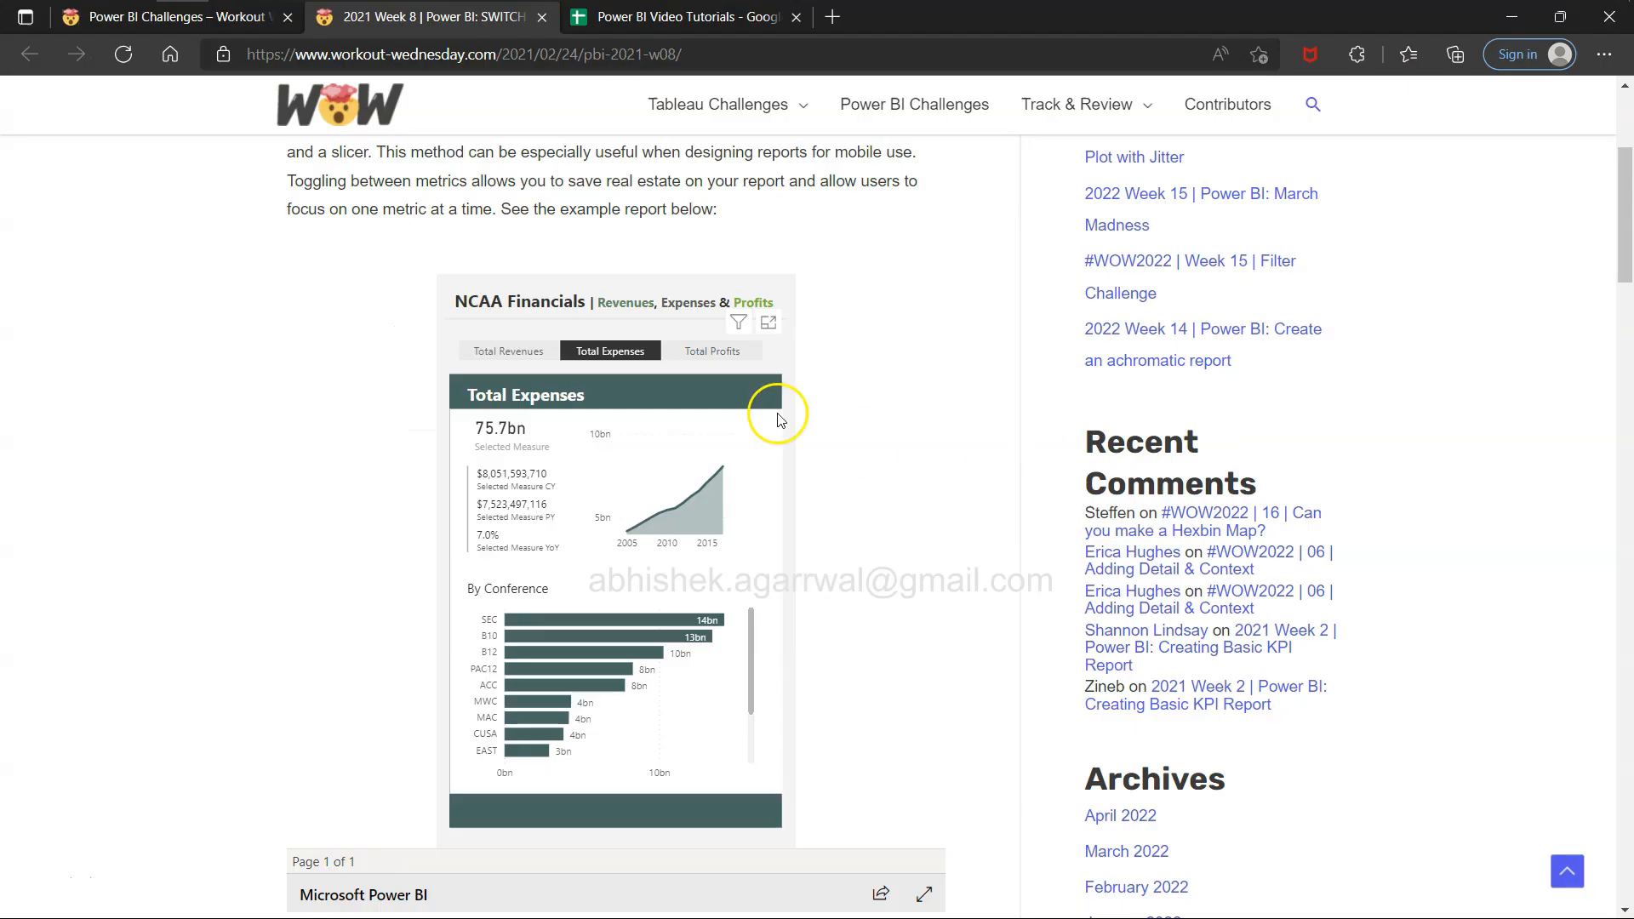
pyautogui.hotkey('alt', 'Tab')
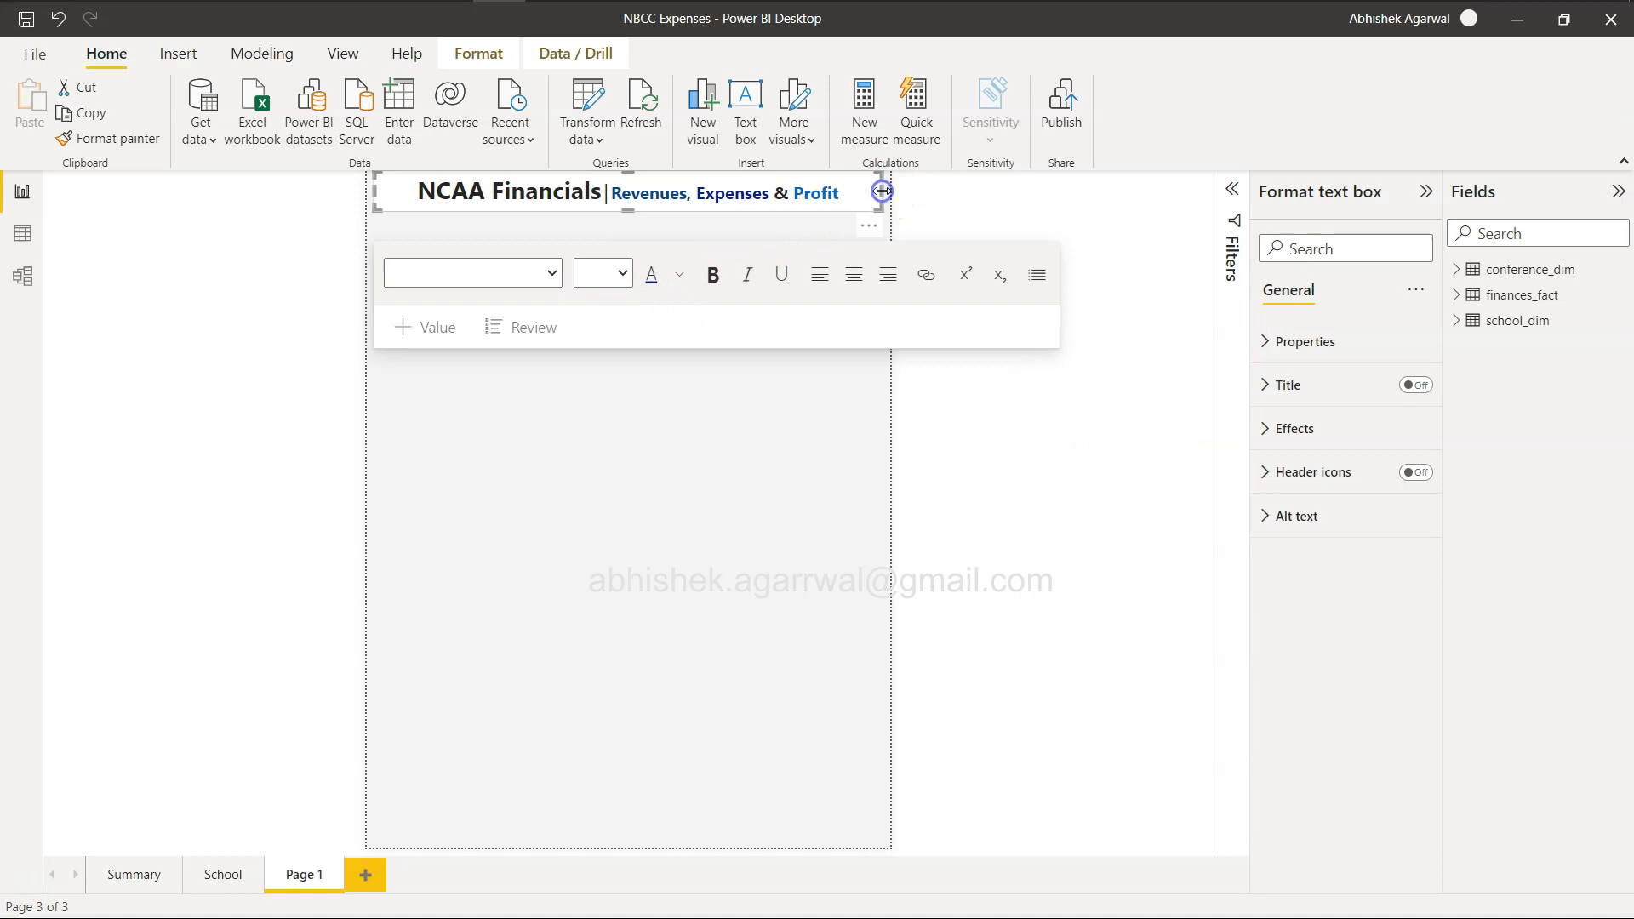
# Set the title text box's background transparency to 100%.
pyautogui.click(1260, 428)
pyautogui.moveTo(1335, 589); pyautogui.dragTo(1459, 591)
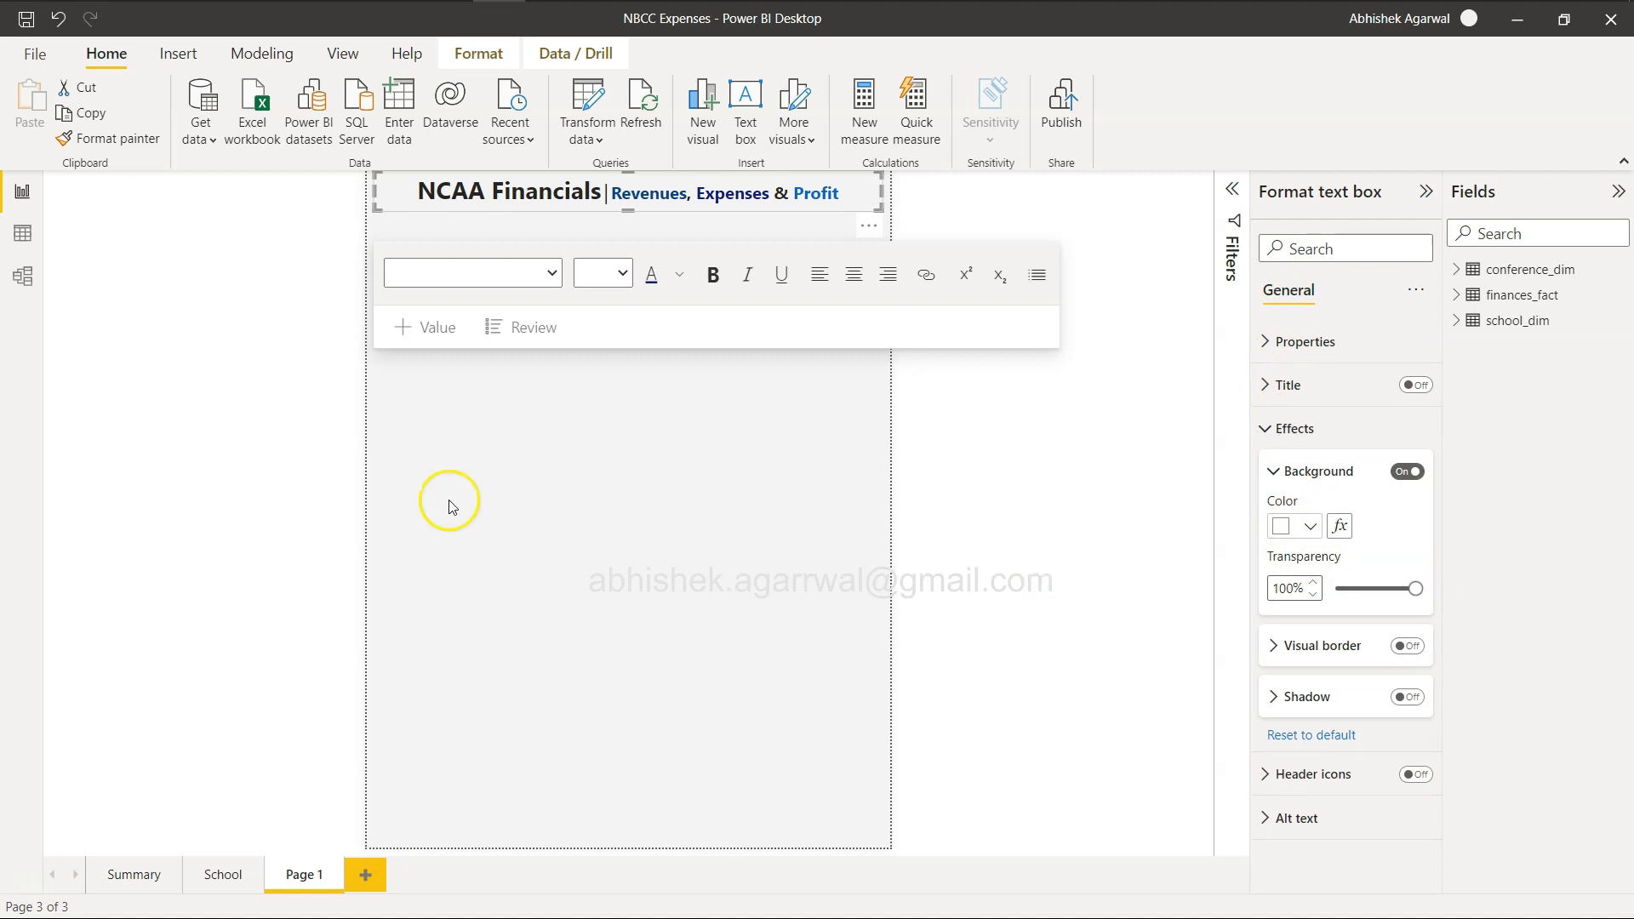
pyautogui.click(541, 503)
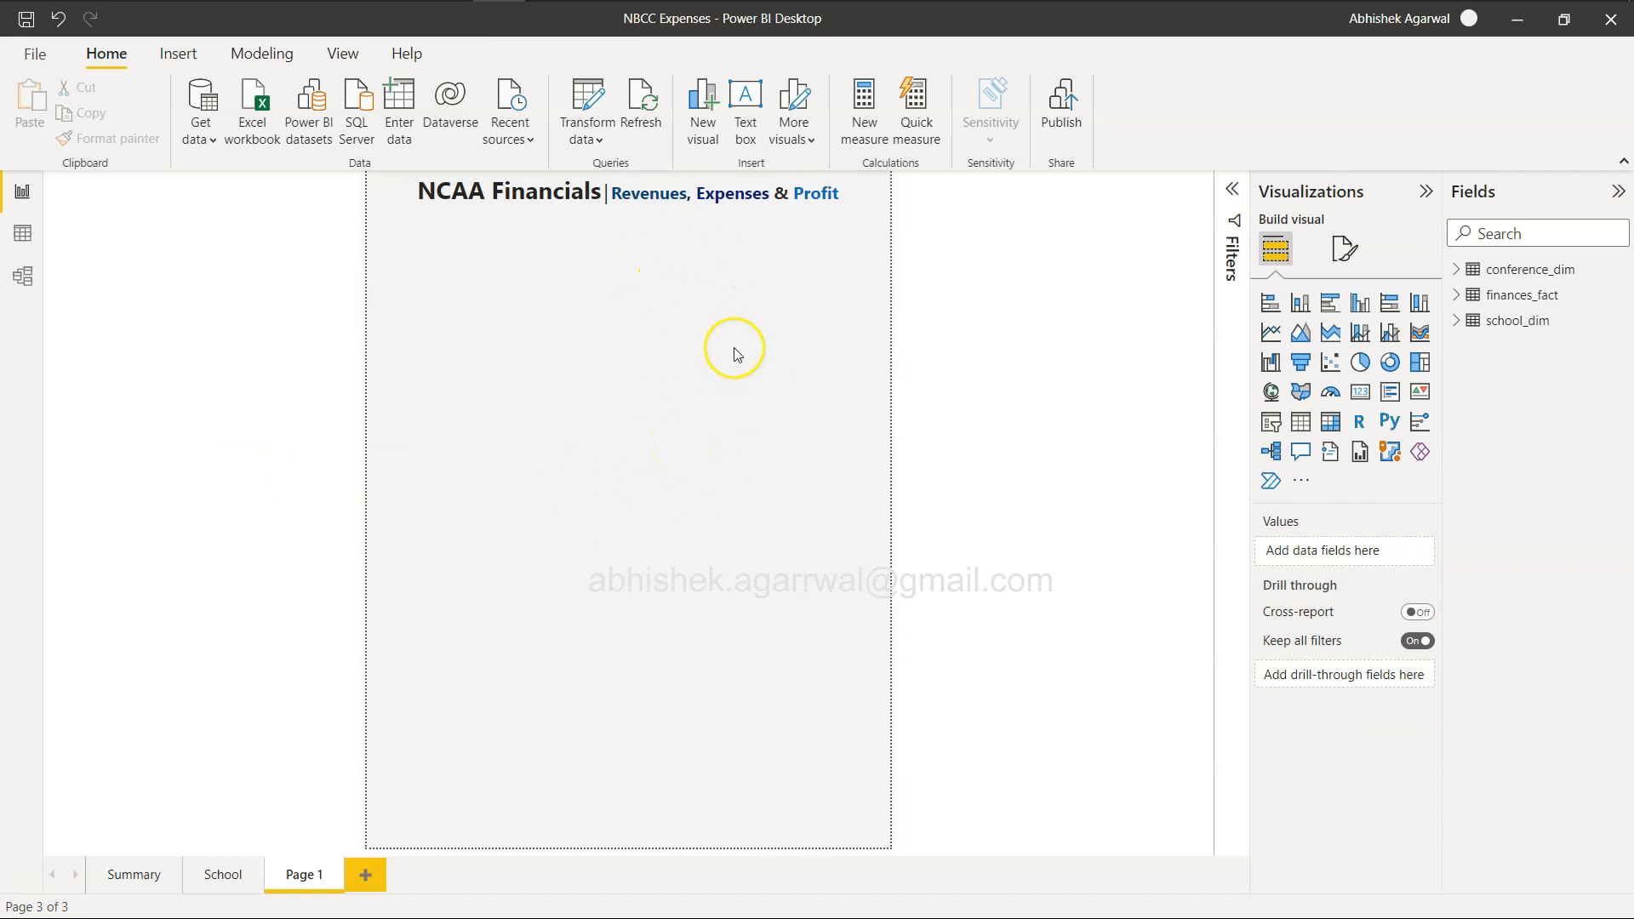
# Check the example report's divider, then insert a line shape directly beneath the title and reduce the height of its frame.
pyautogui.hotkey('alt', 'Tab')
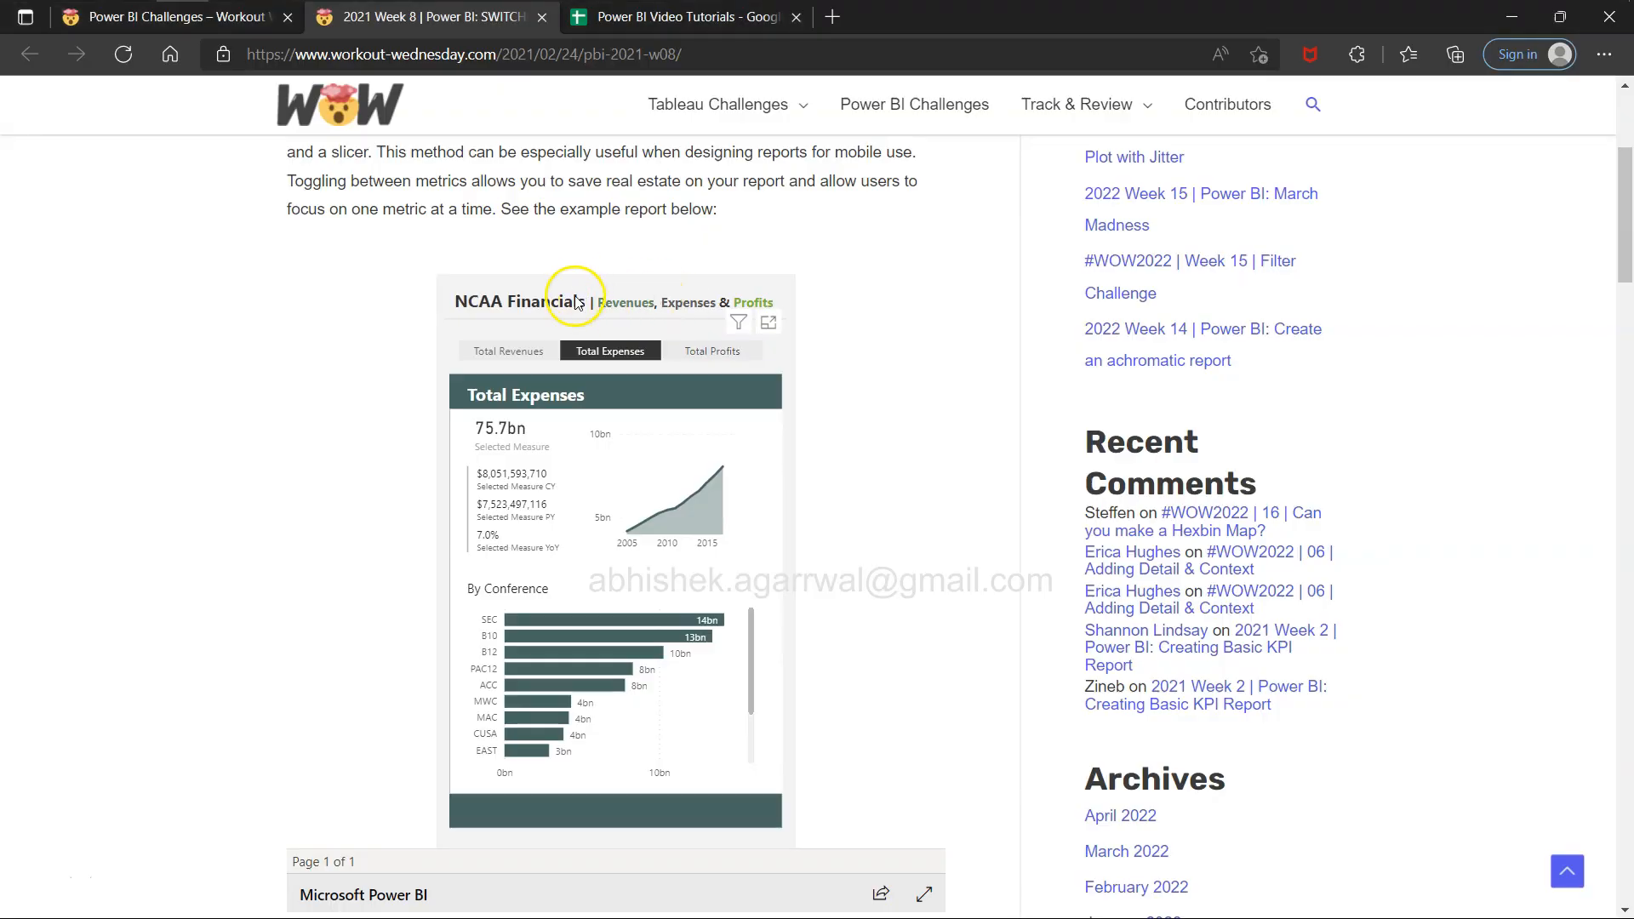
pyautogui.hotkey('alt', 'Tab')
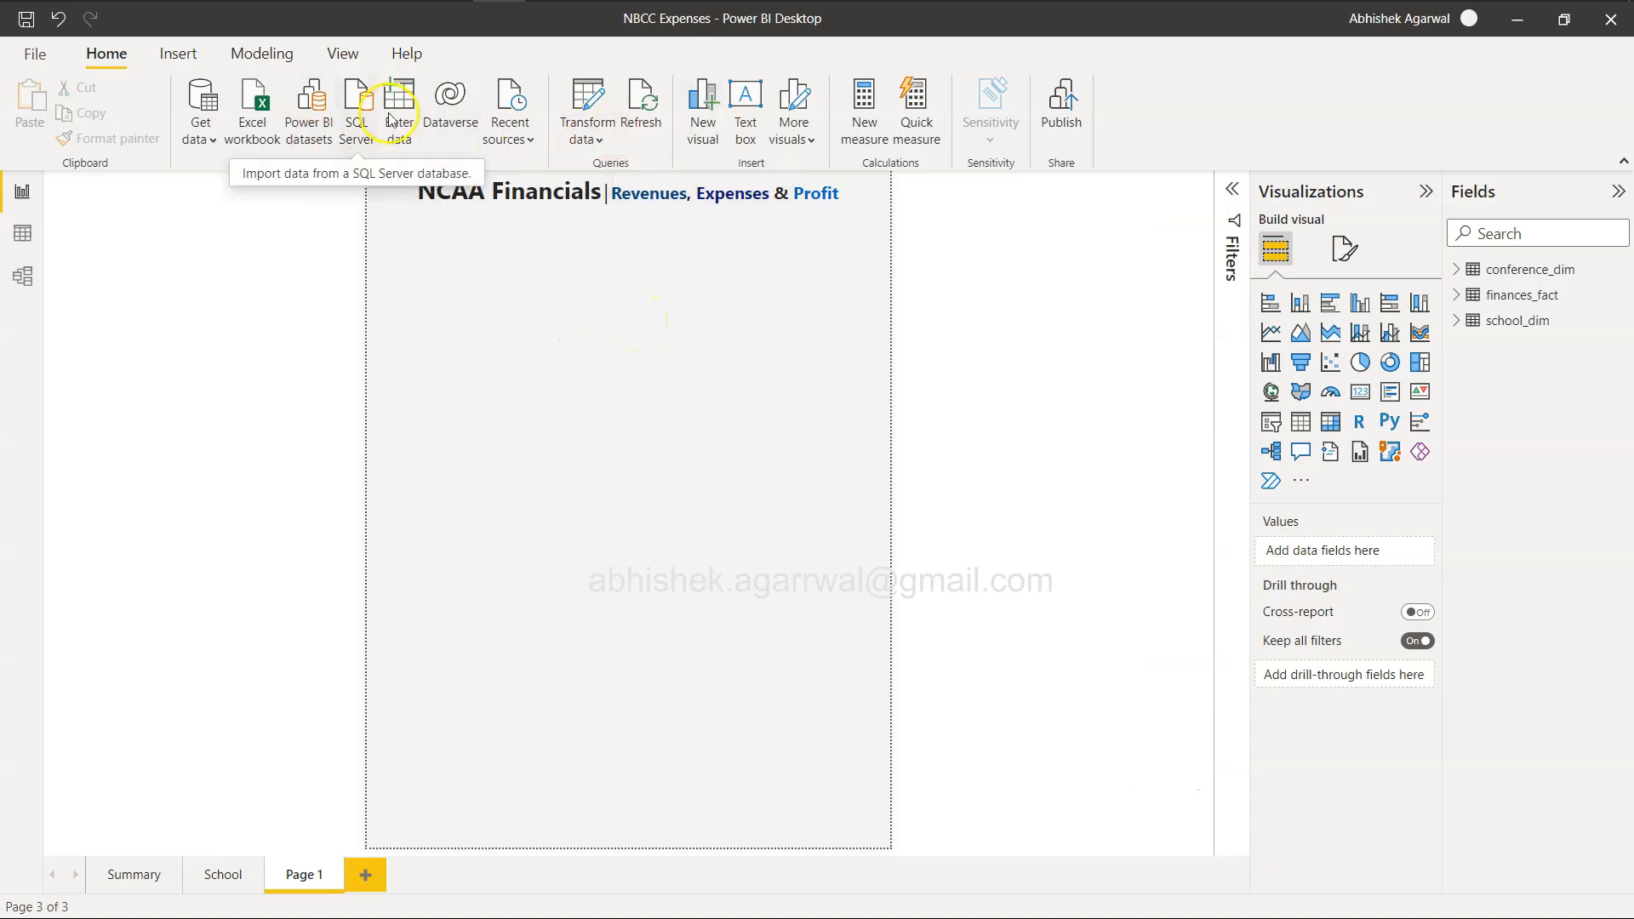
pyautogui.click(177, 53)
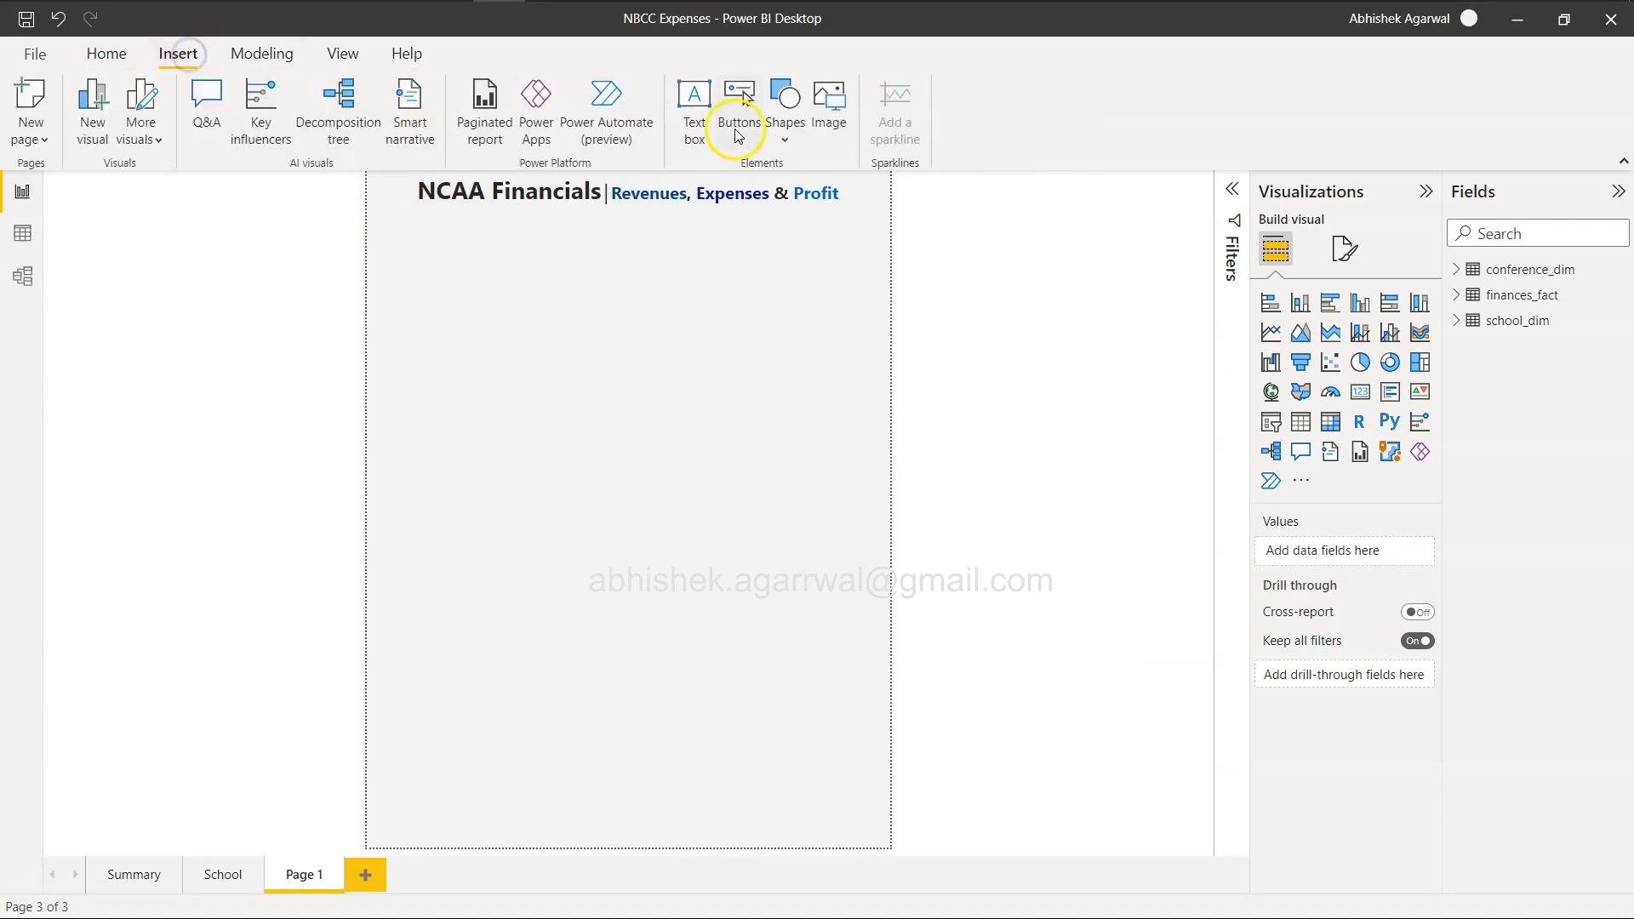
pyautogui.click(777, 136)
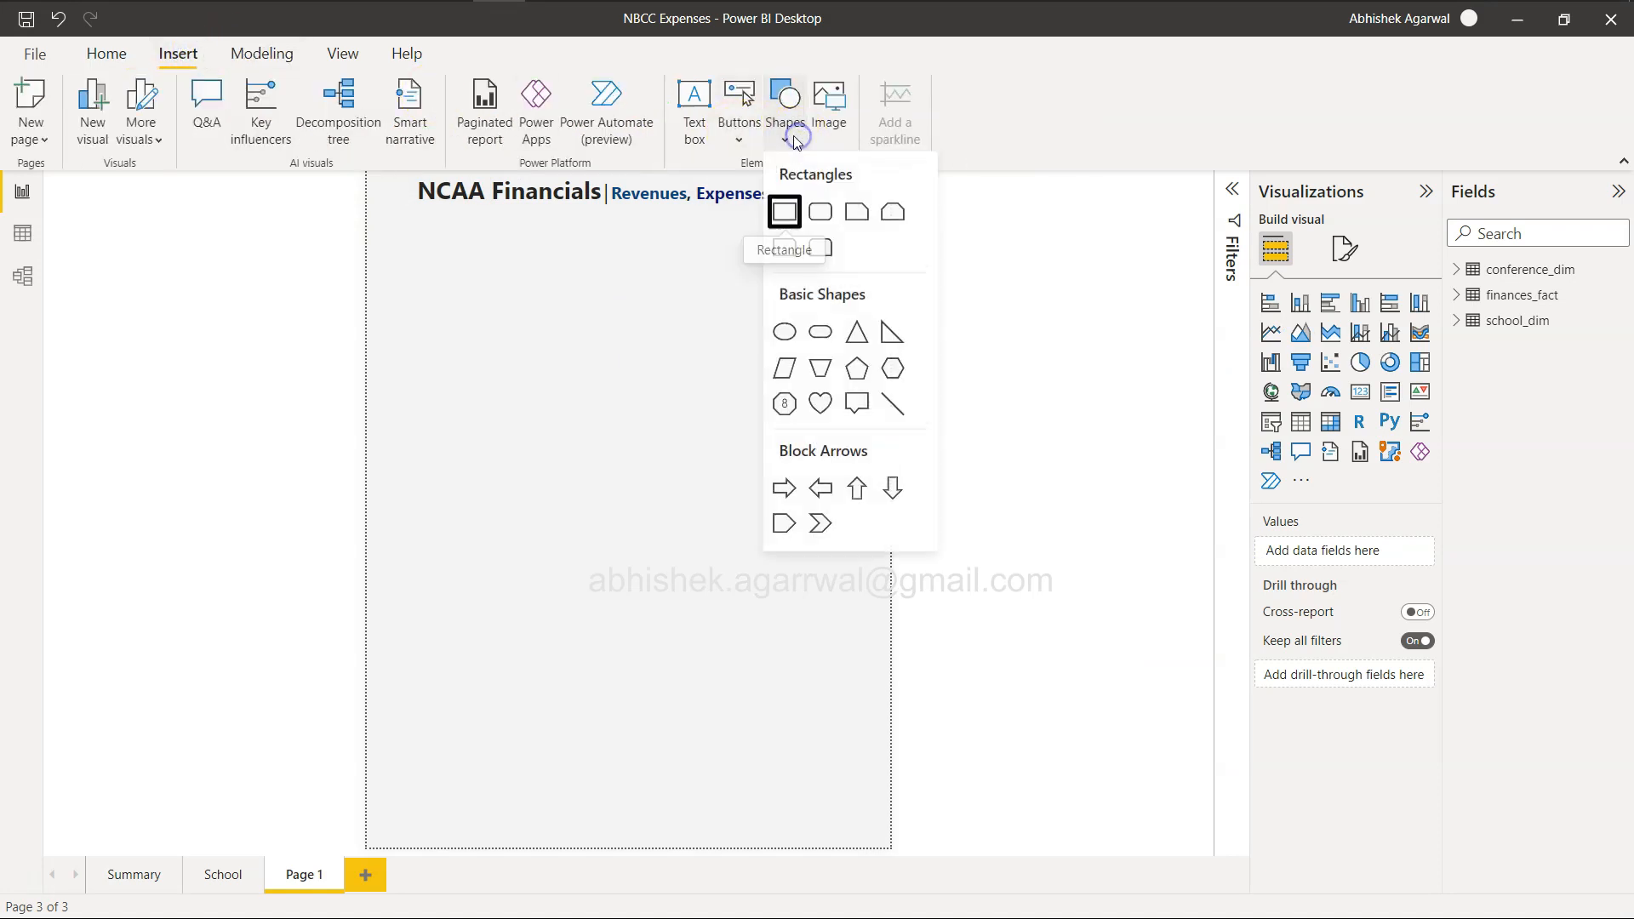
pyautogui.click(900, 414)
pyautogui.moveTo(594, 328); pyautogui.dragTo(594, 202)
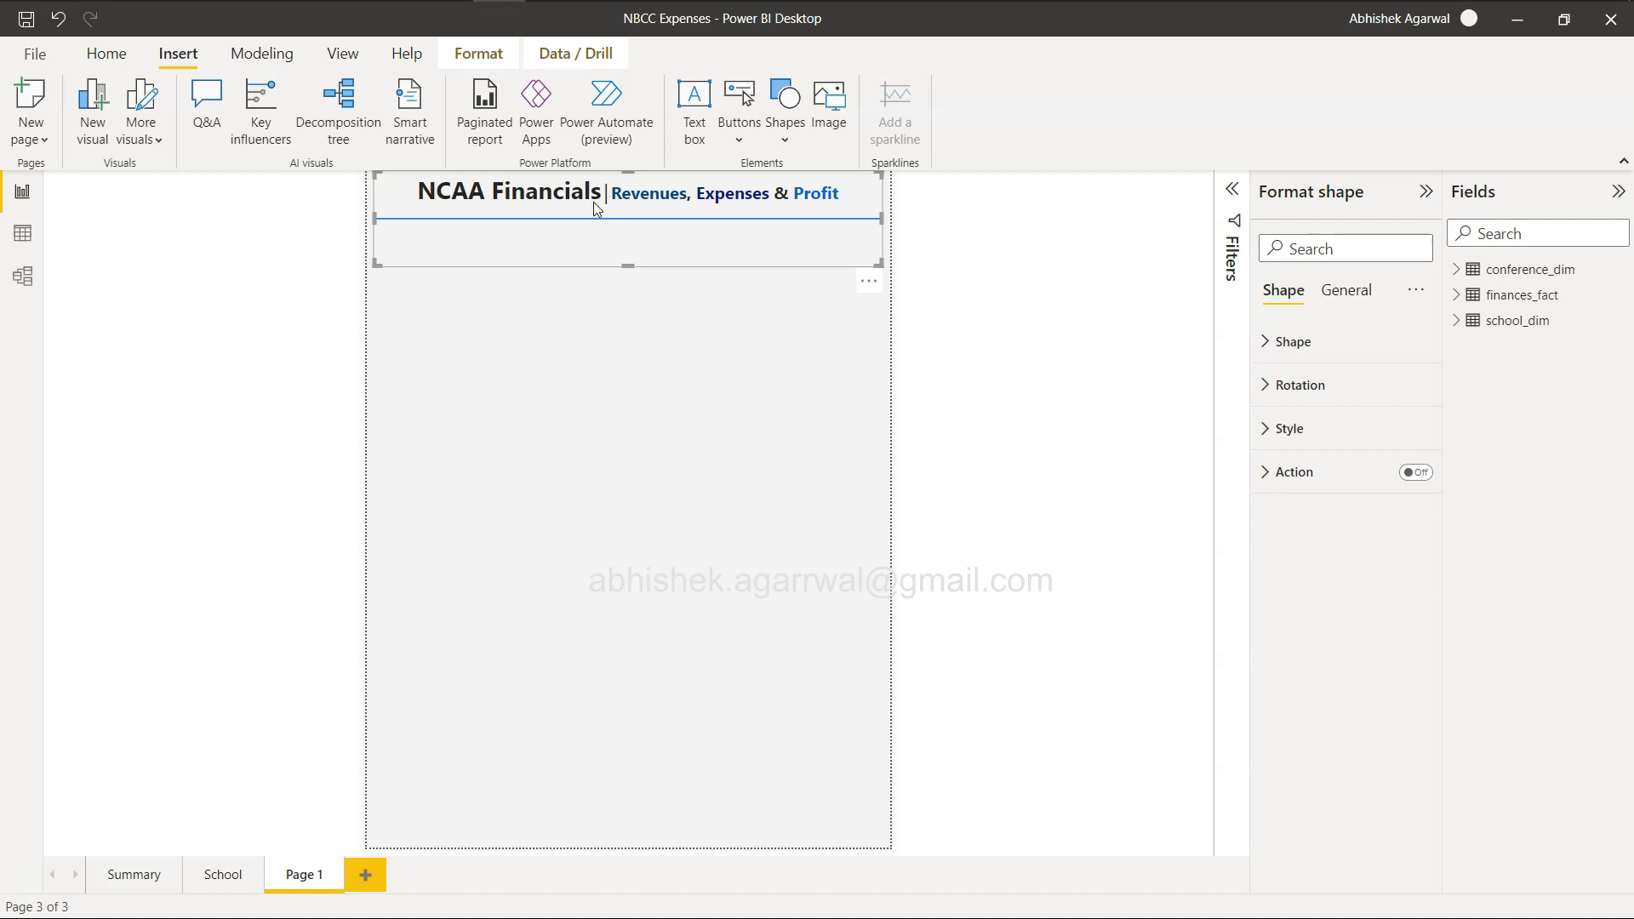
pyautogui.moveTo(625, 265); pyautogui.dragTo(645, 246)
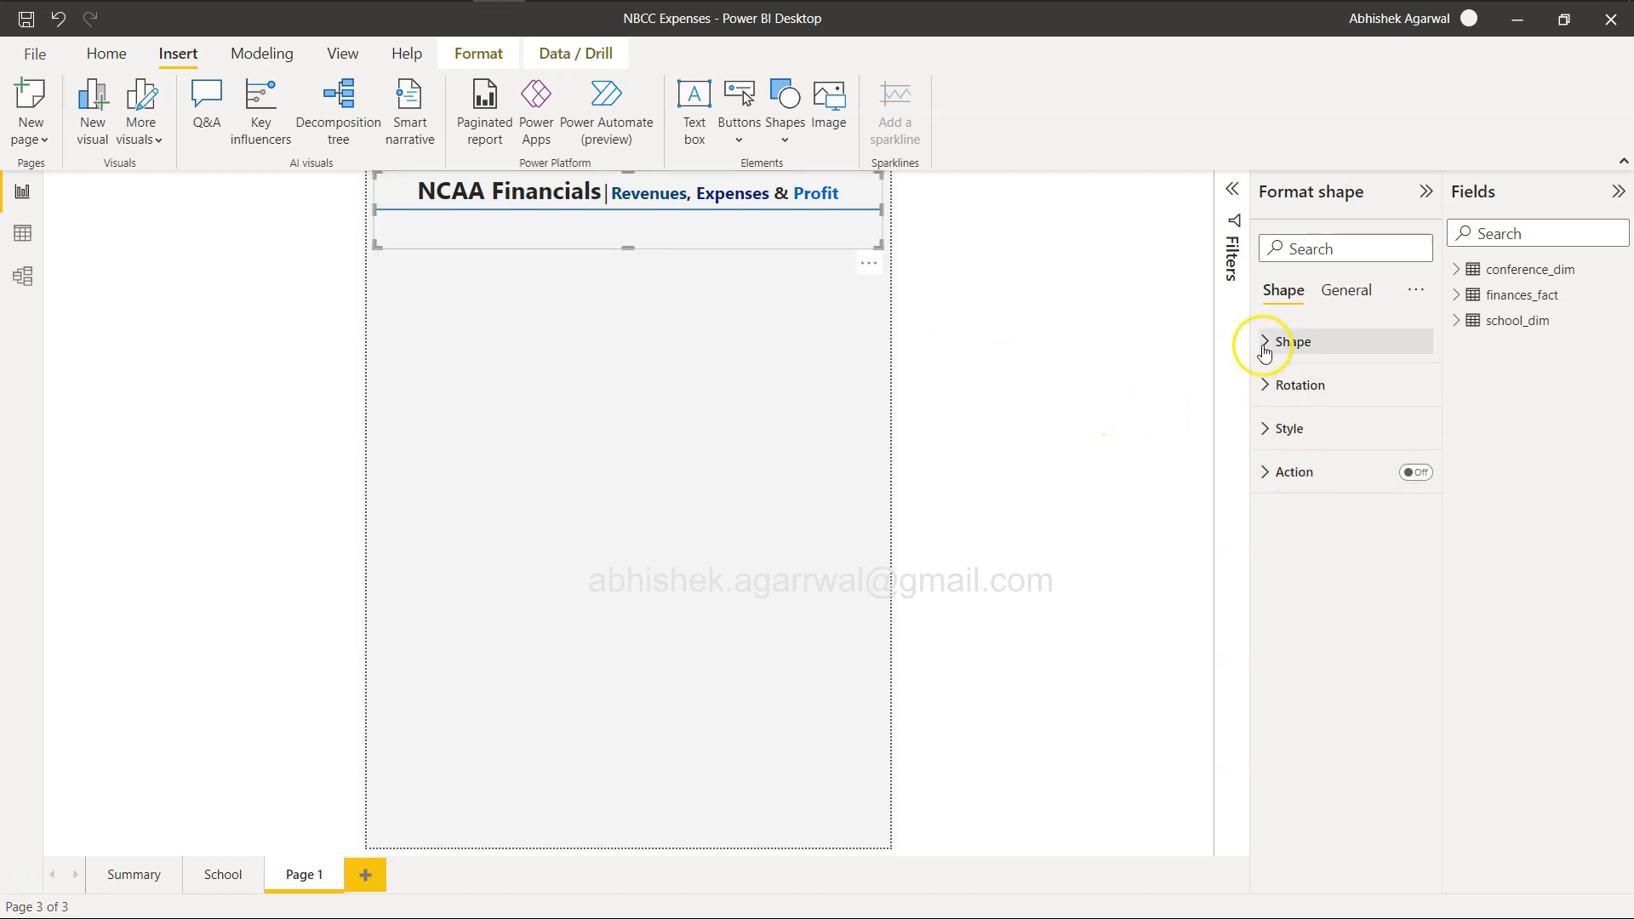
# Set the line's fill color to light gray.
pyautogui.click(1269, 428)
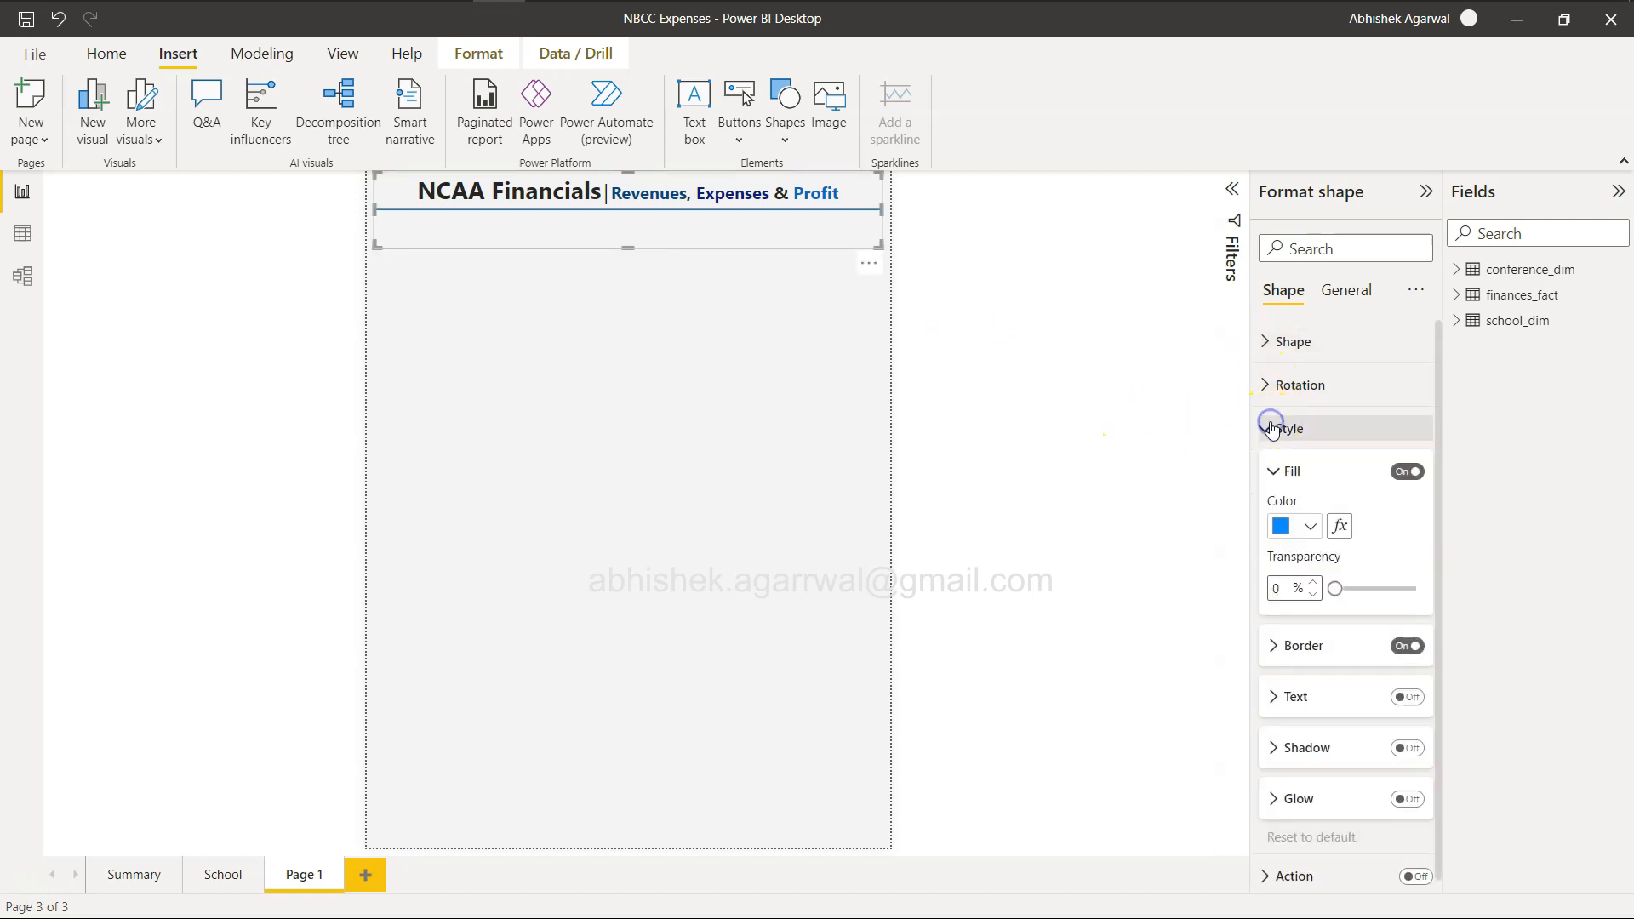
pyautogui.click(1311, 526)
pyautogui.click(1291, 240)
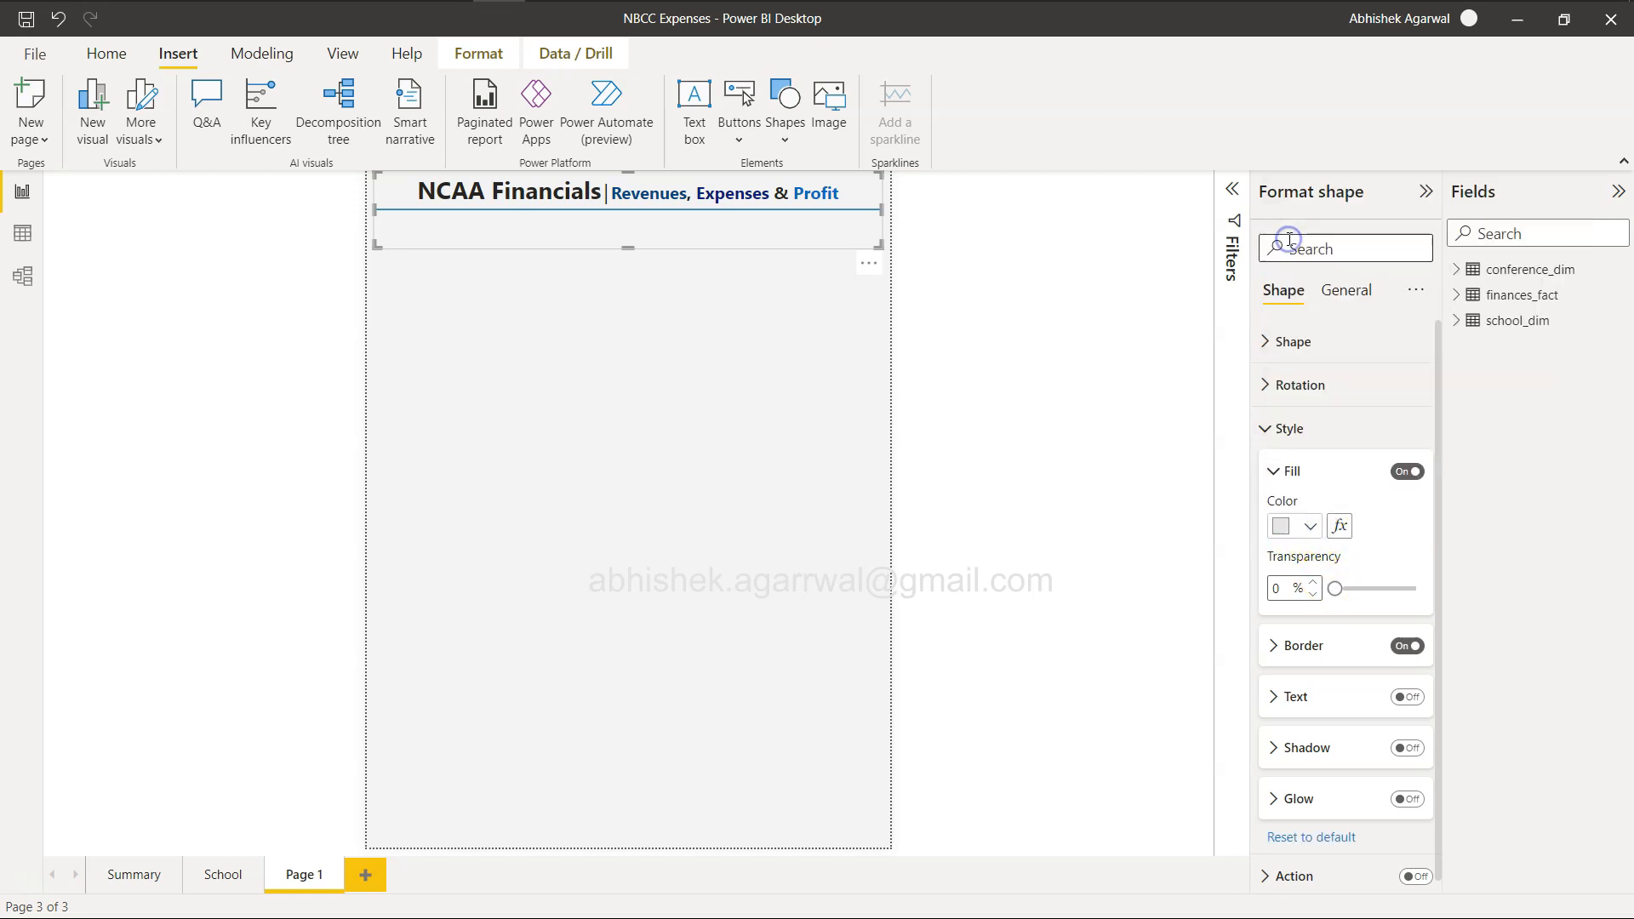
# Try a fill transparency of 43% on the line, and switch its fill off and on again.
pyautogui.click(1333, 590)
pyautogui.moveTo(1333, 590); pyautogui.dragTo(1368, 593)
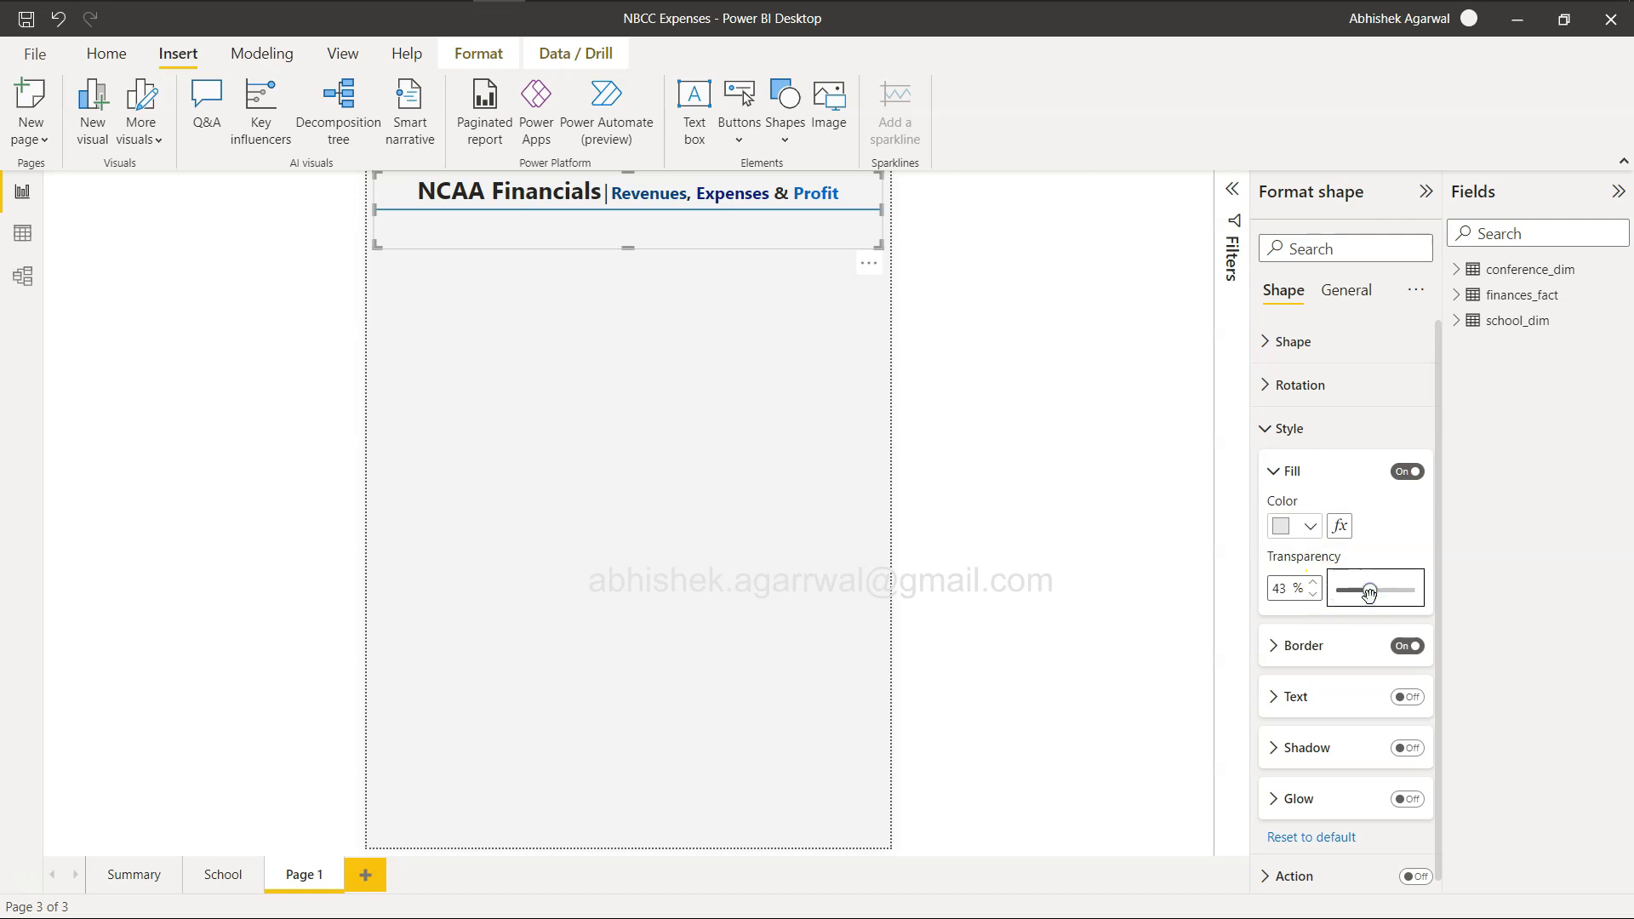
pyautogui.click(1268, 428)
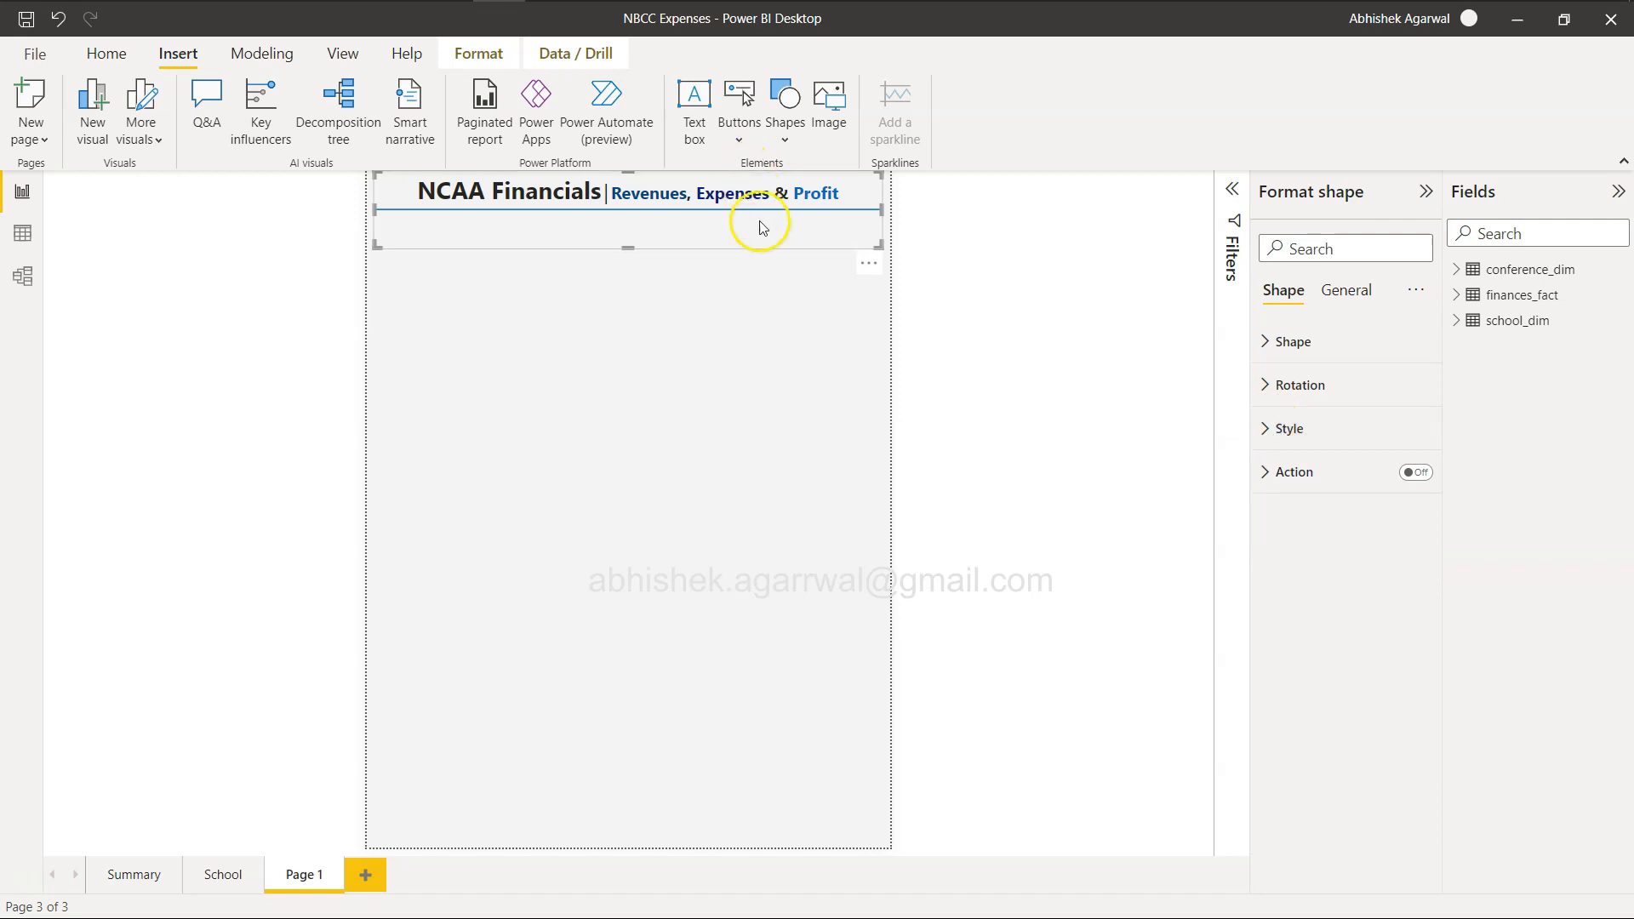
pyautogui.click(1268, 429)
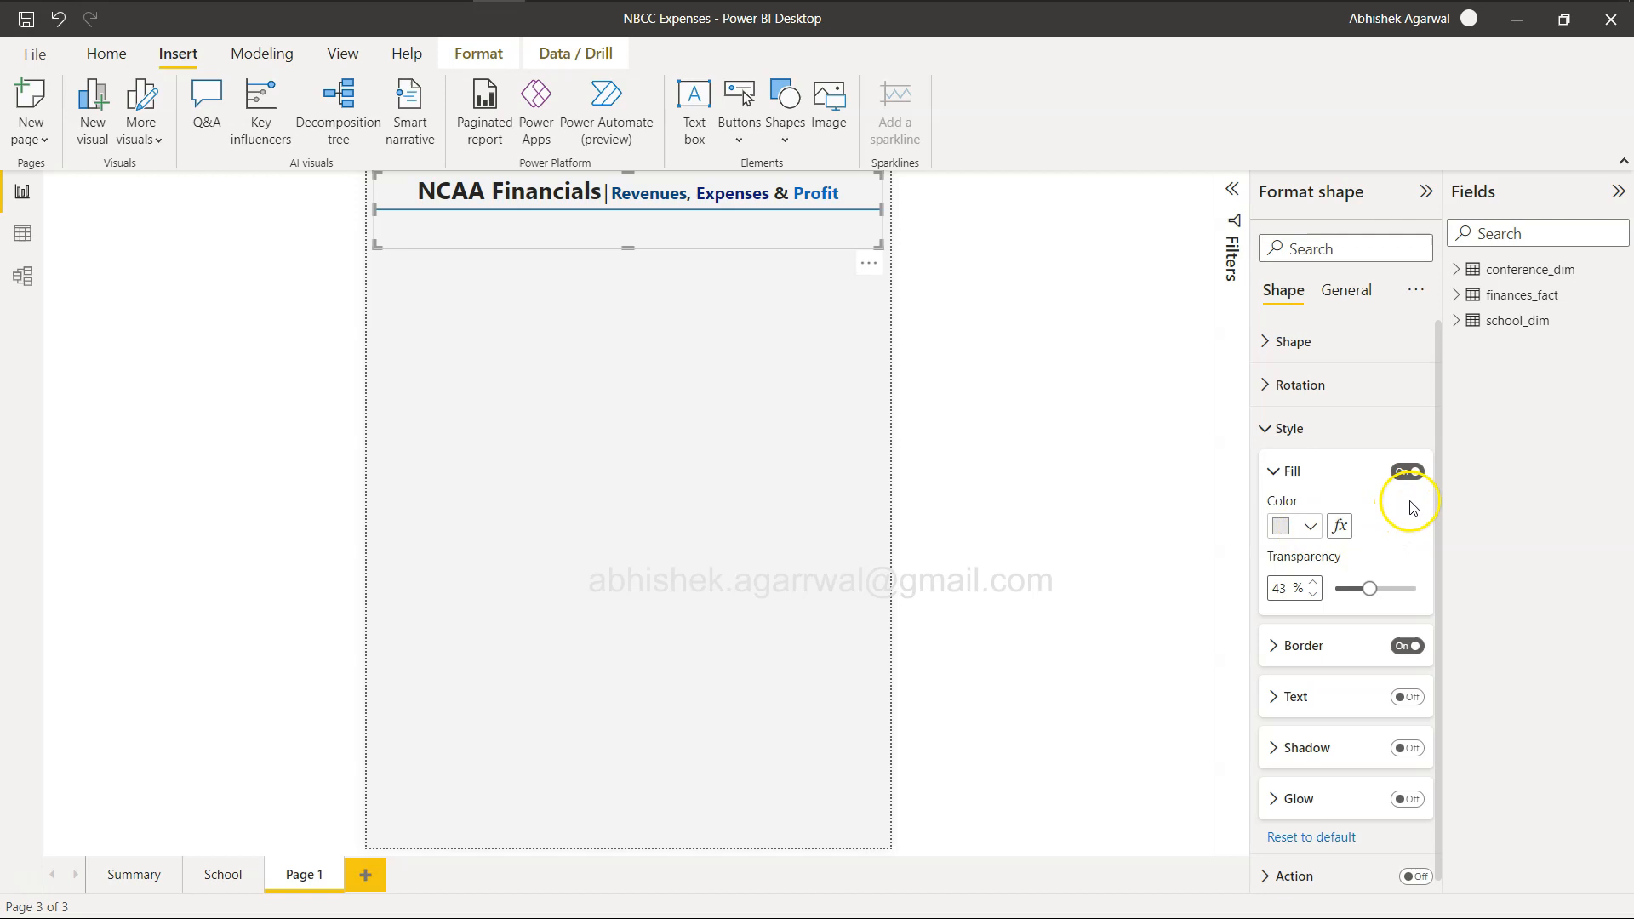
pyautogui.click(1407, 472)
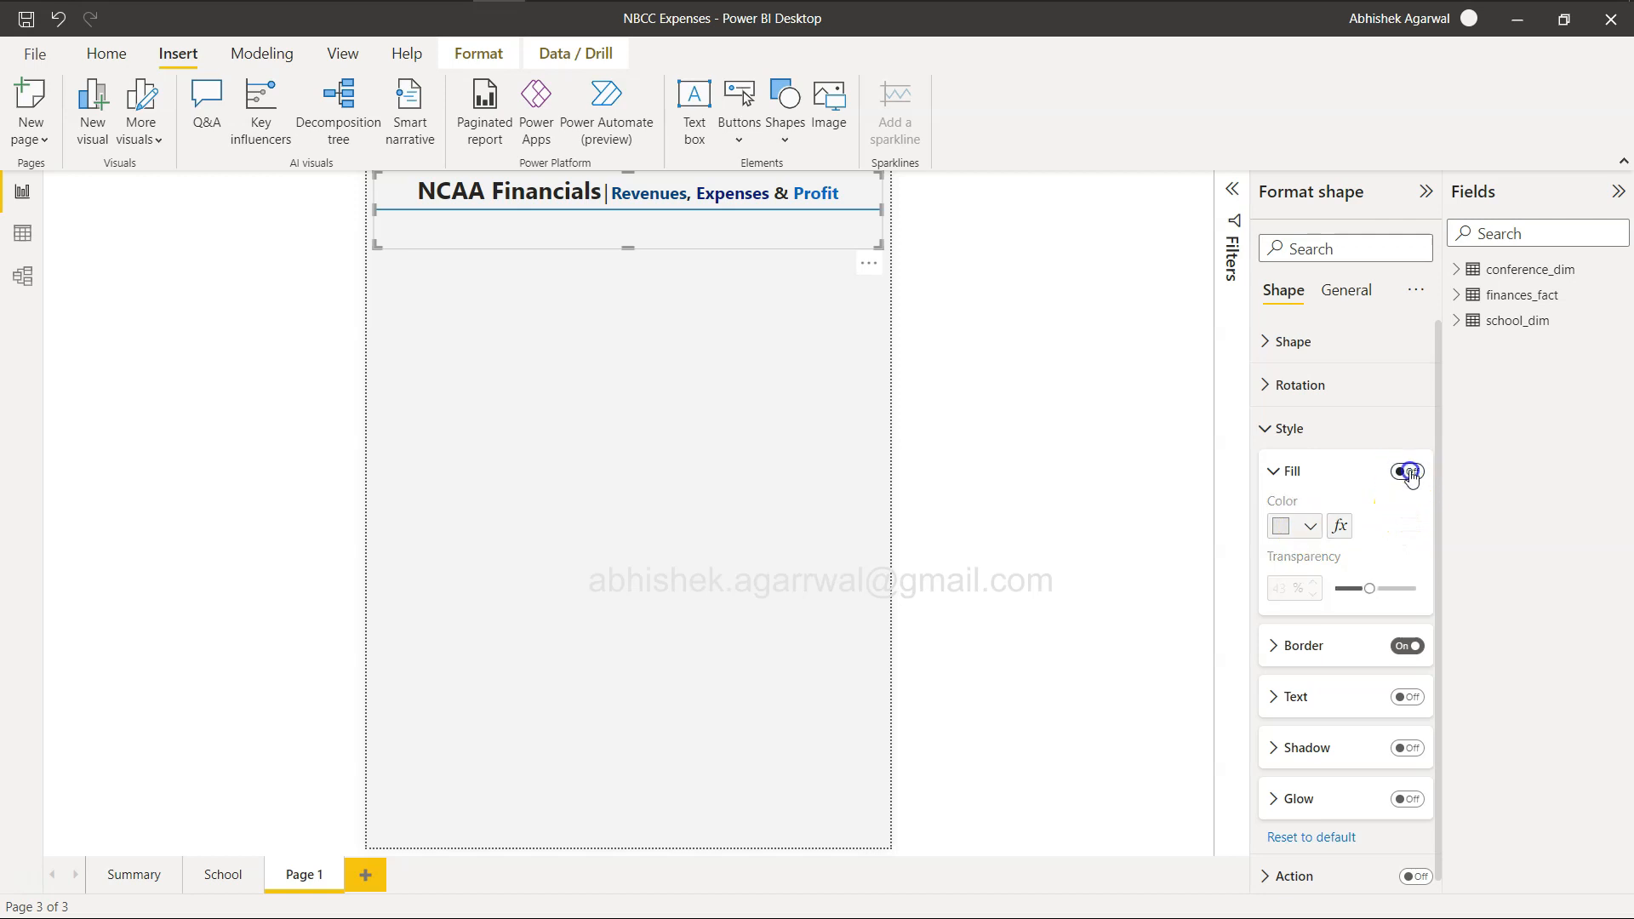
pyautogui.click(1408, 472)
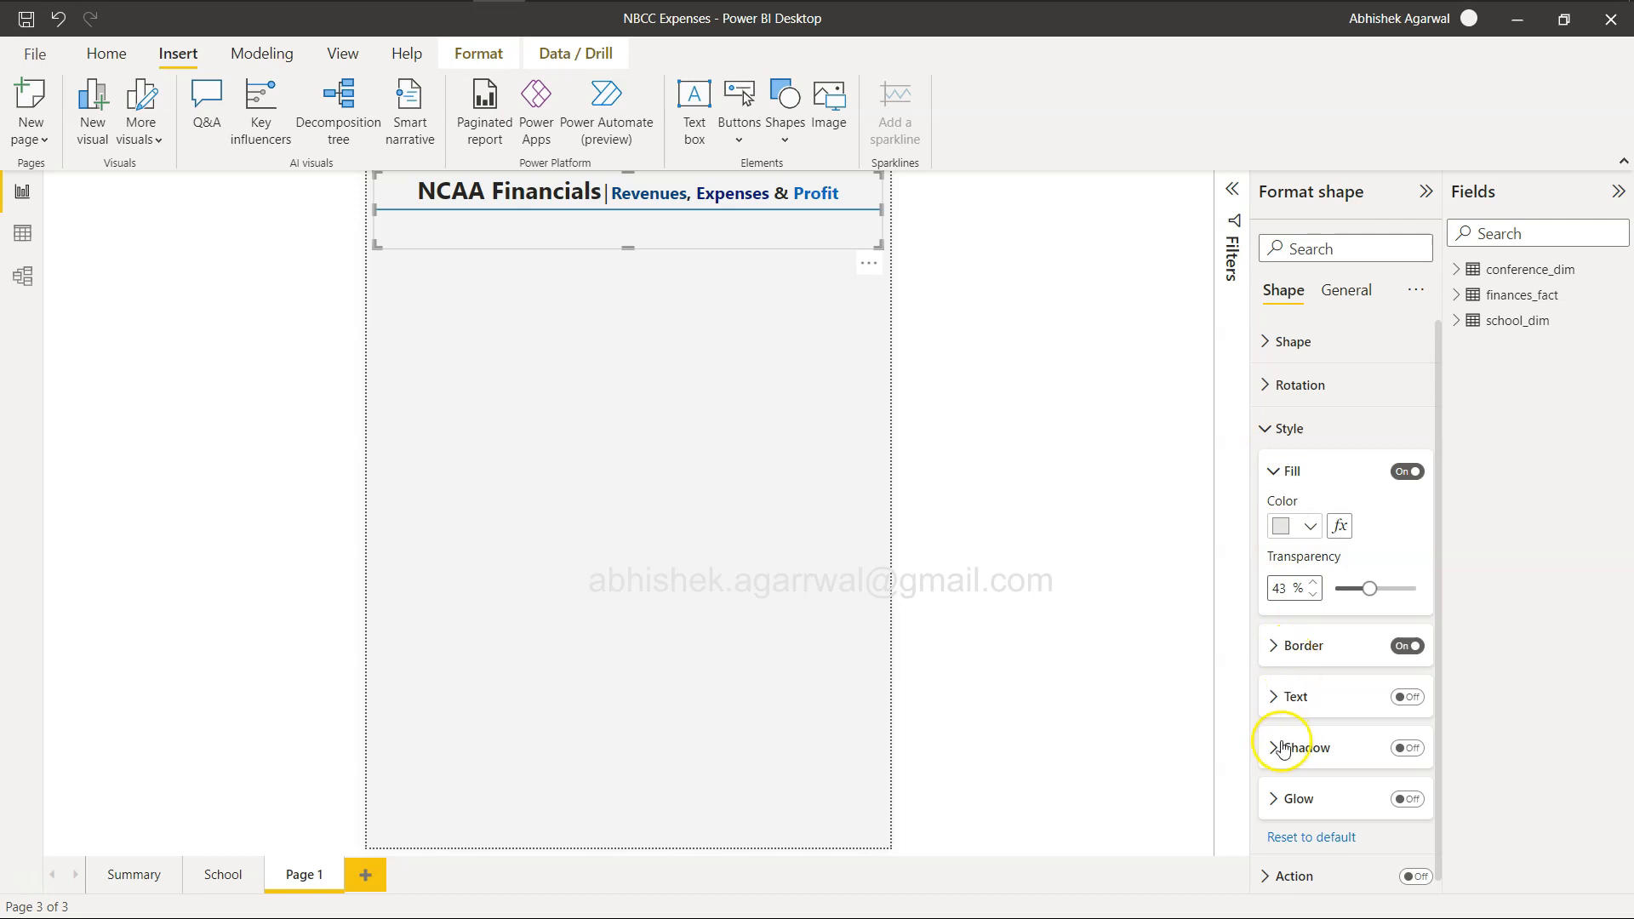
pyautogui.click(1269, 428)
# Check the line's effects options, try the Octagon shape for it, and return the shape to Line.
pyautogui.click(1345, 289)
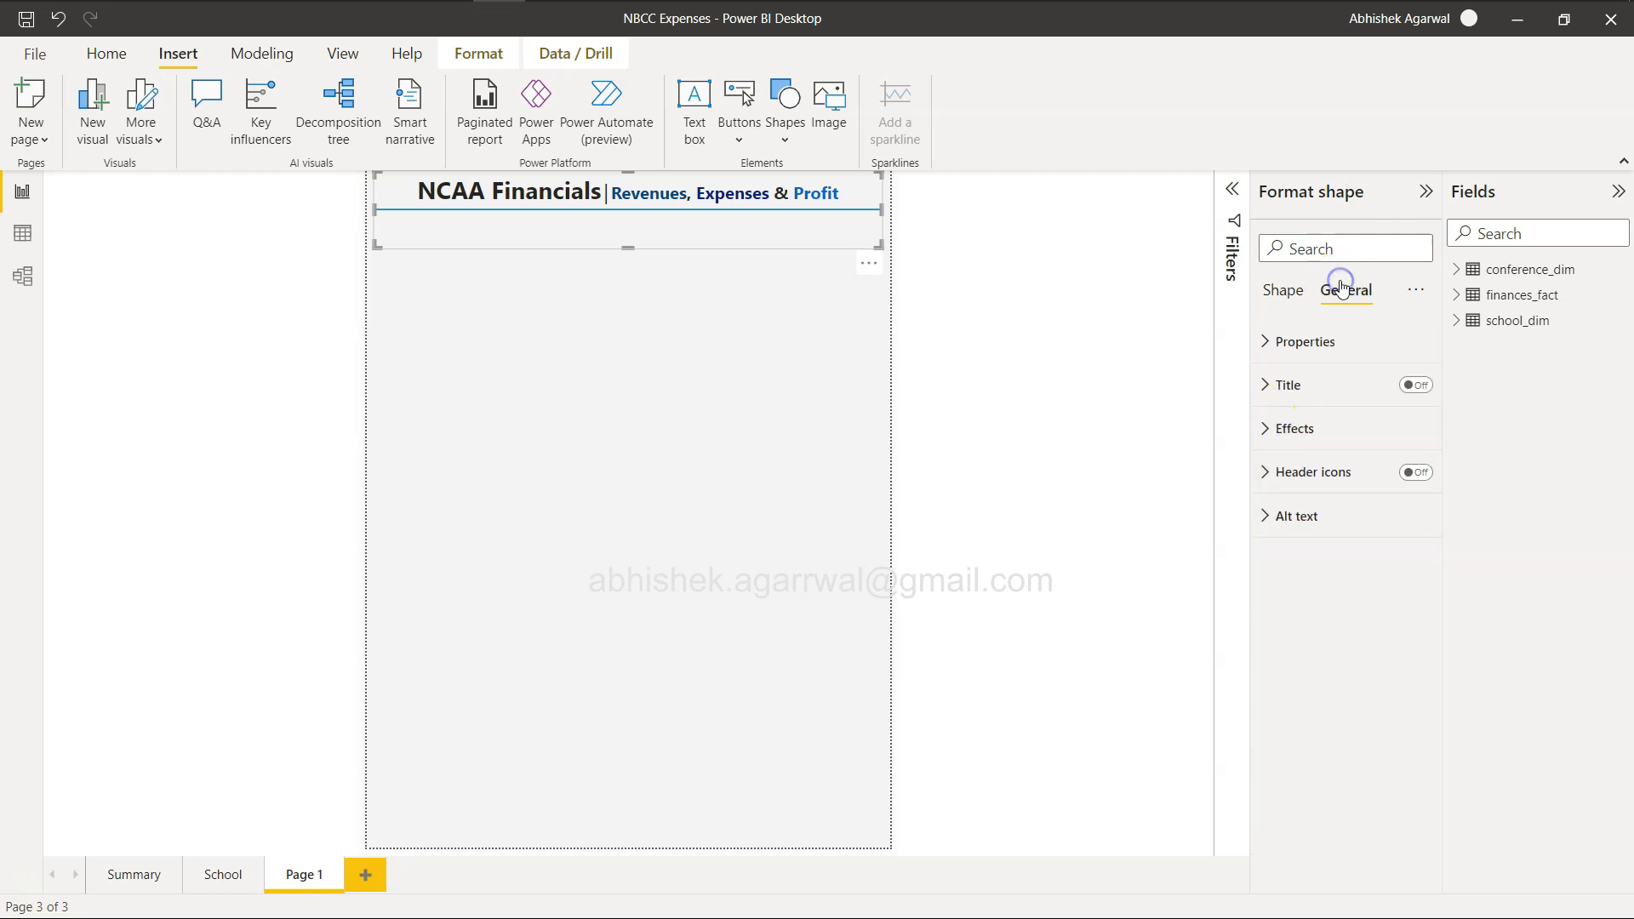
pyautogui.click(1274, 429)
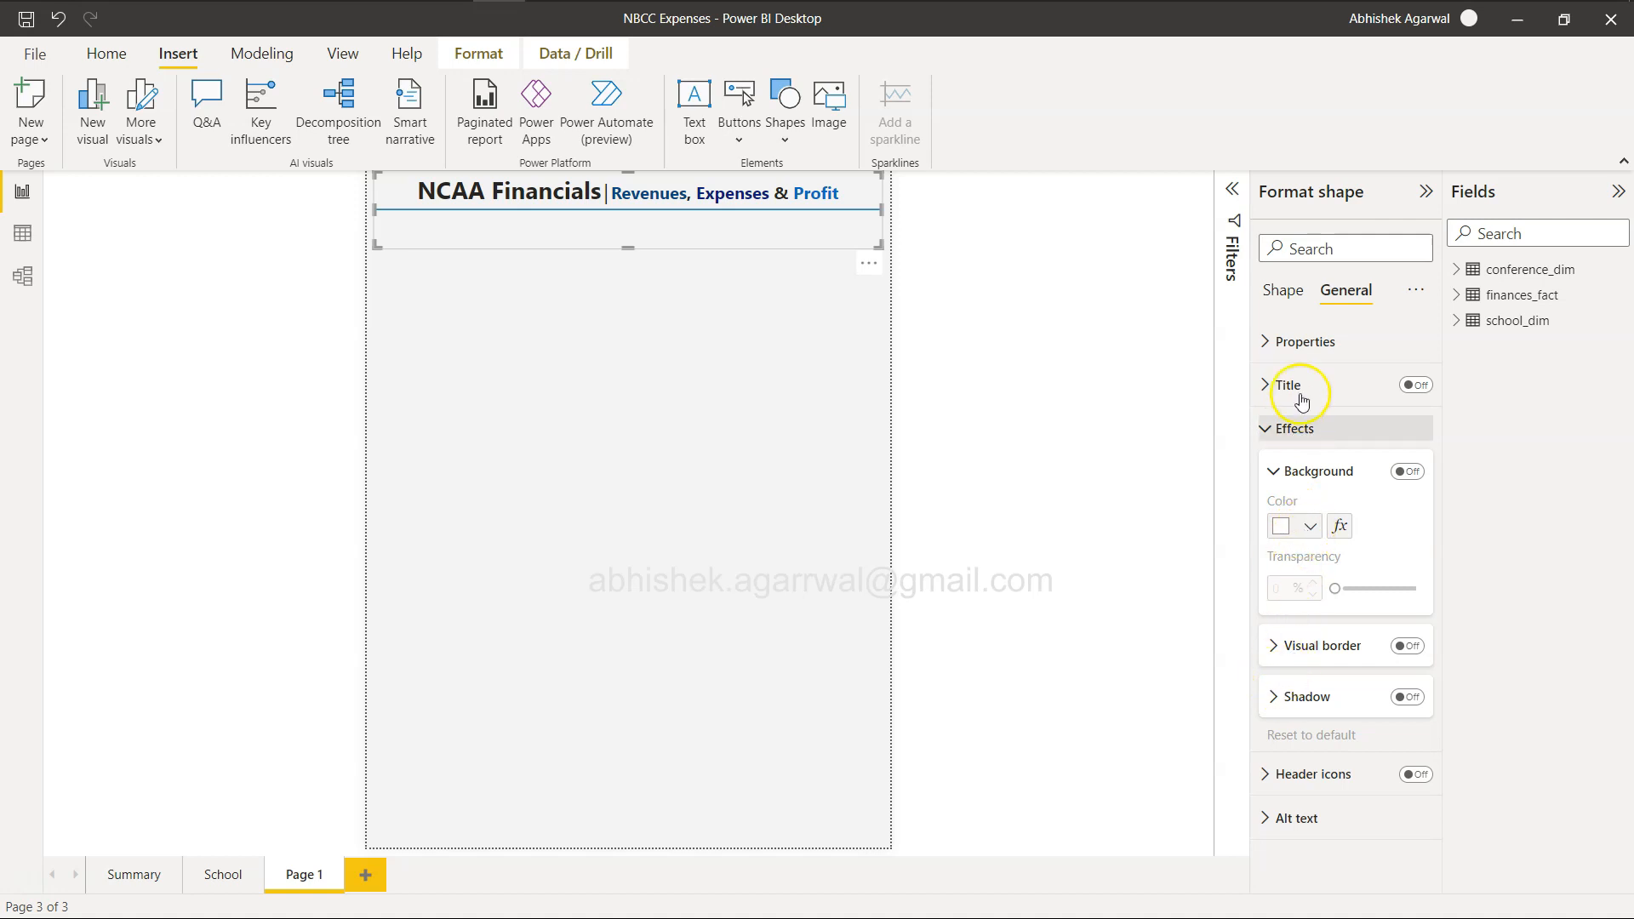
pyautogui.click(1287, 290)
pyautogui.click(1274, 342)
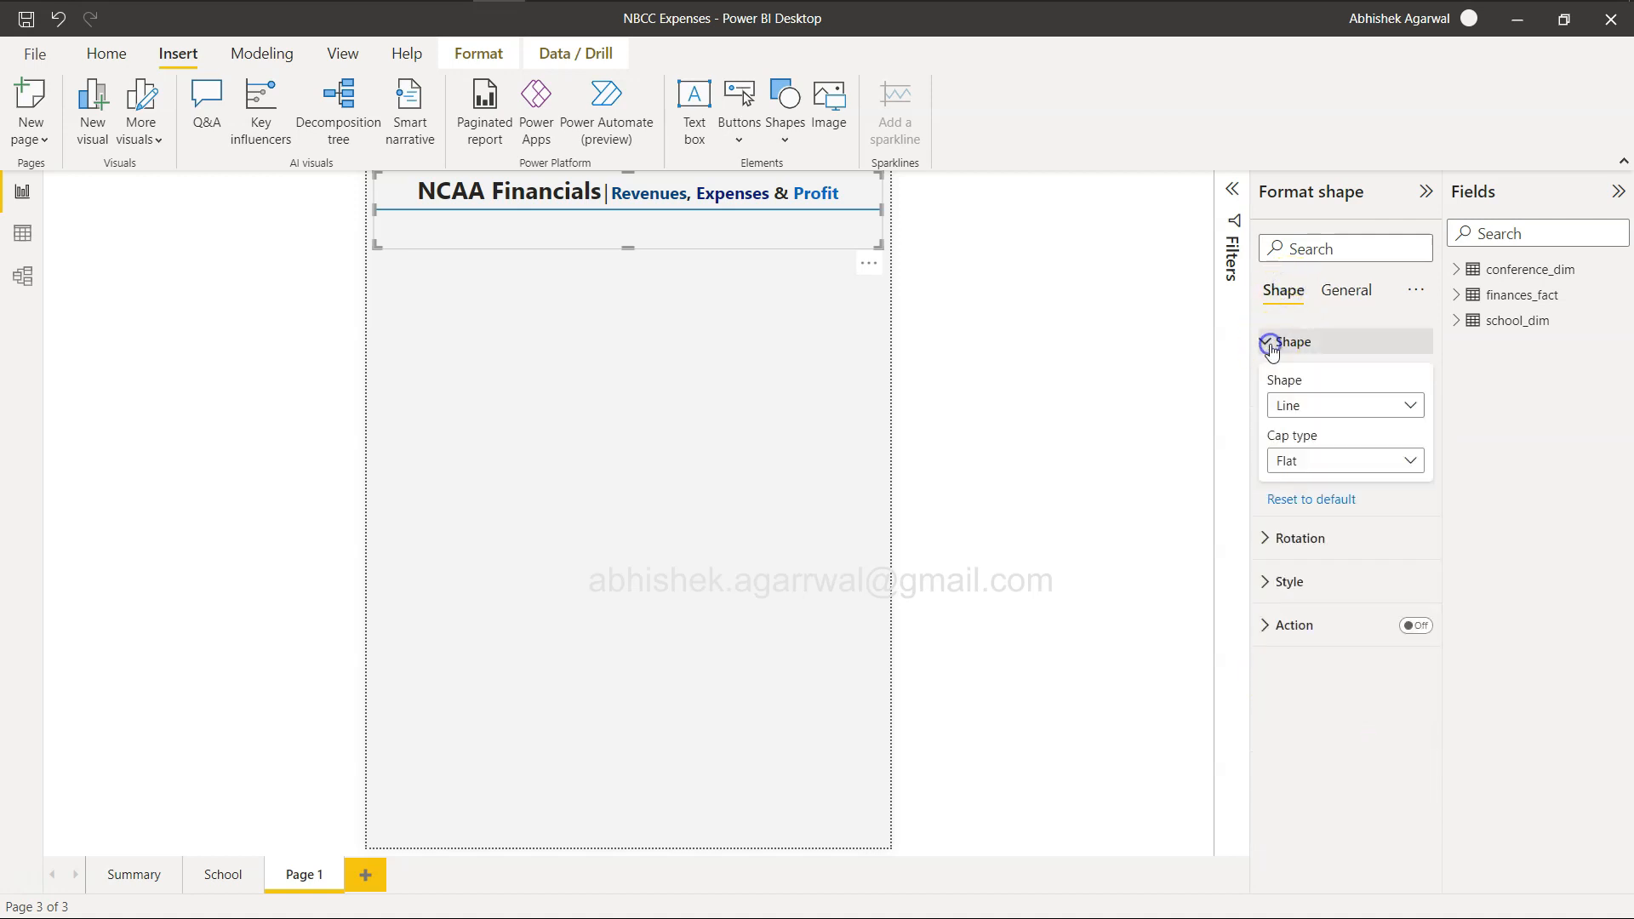
pyautogui.click(1331, 406)
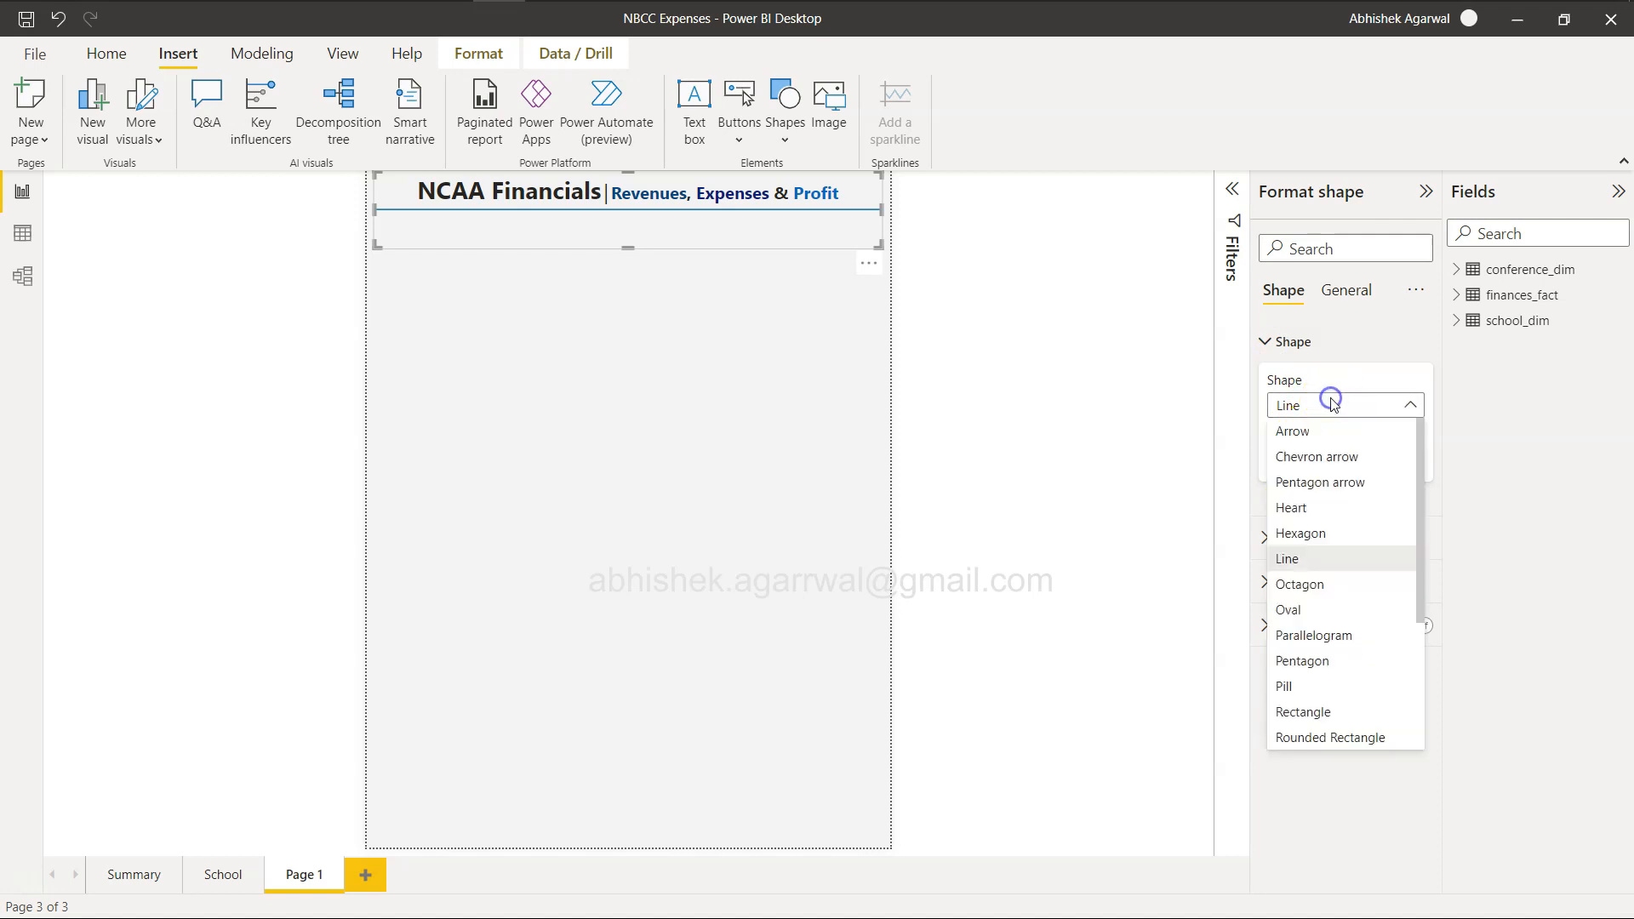
pyautogui.click(1343, 594)
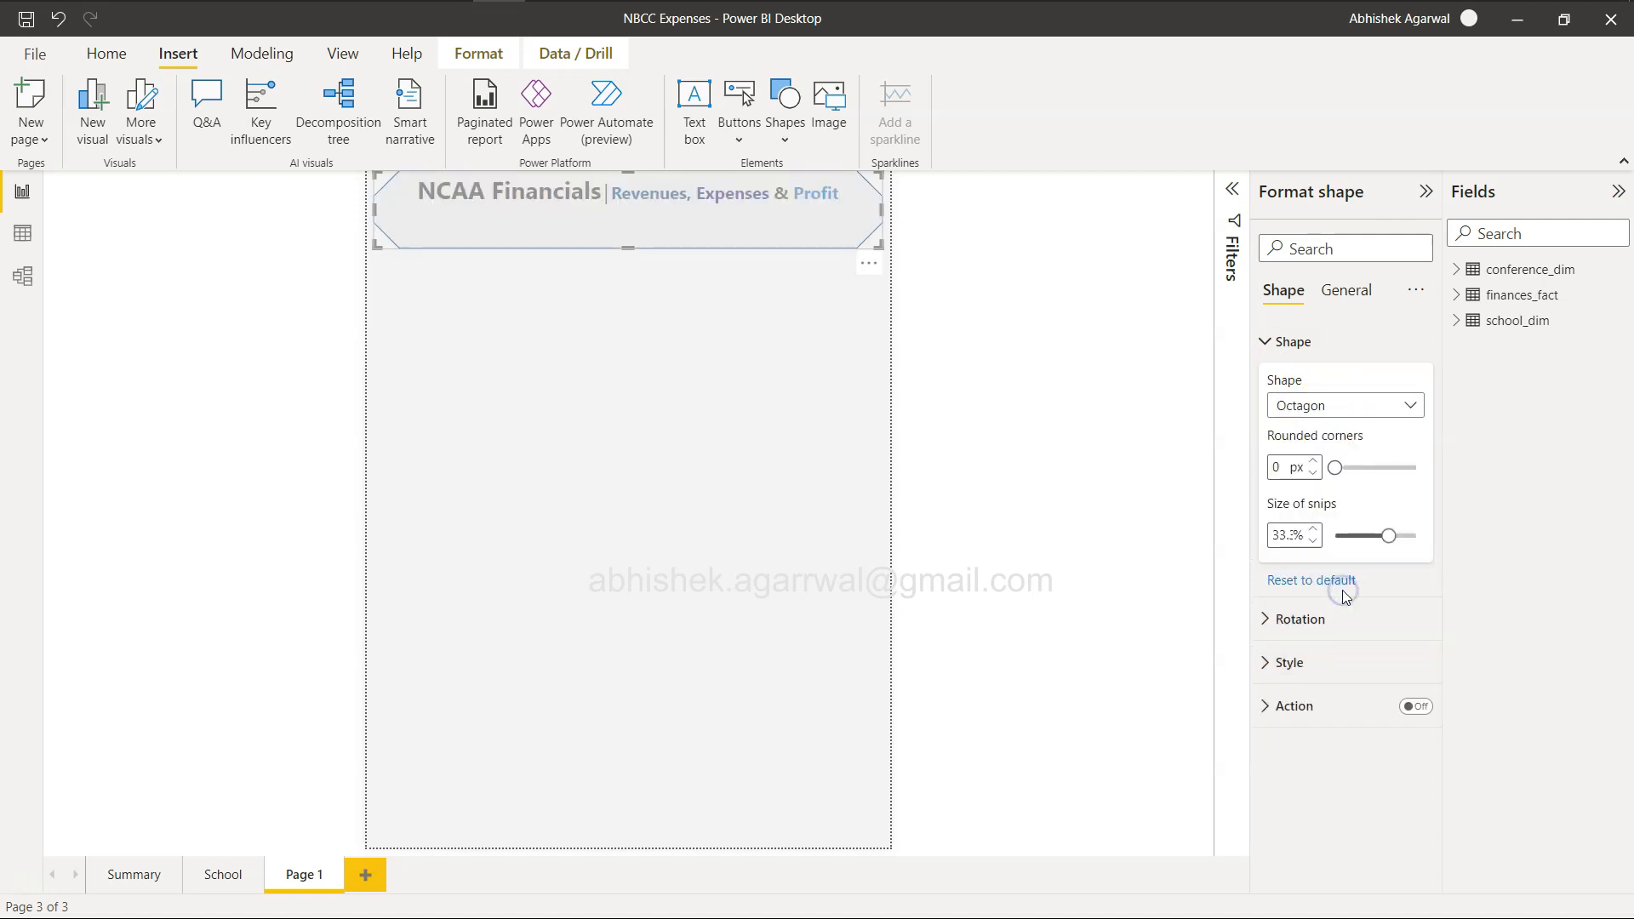
pyautogui.click(1343, 405)
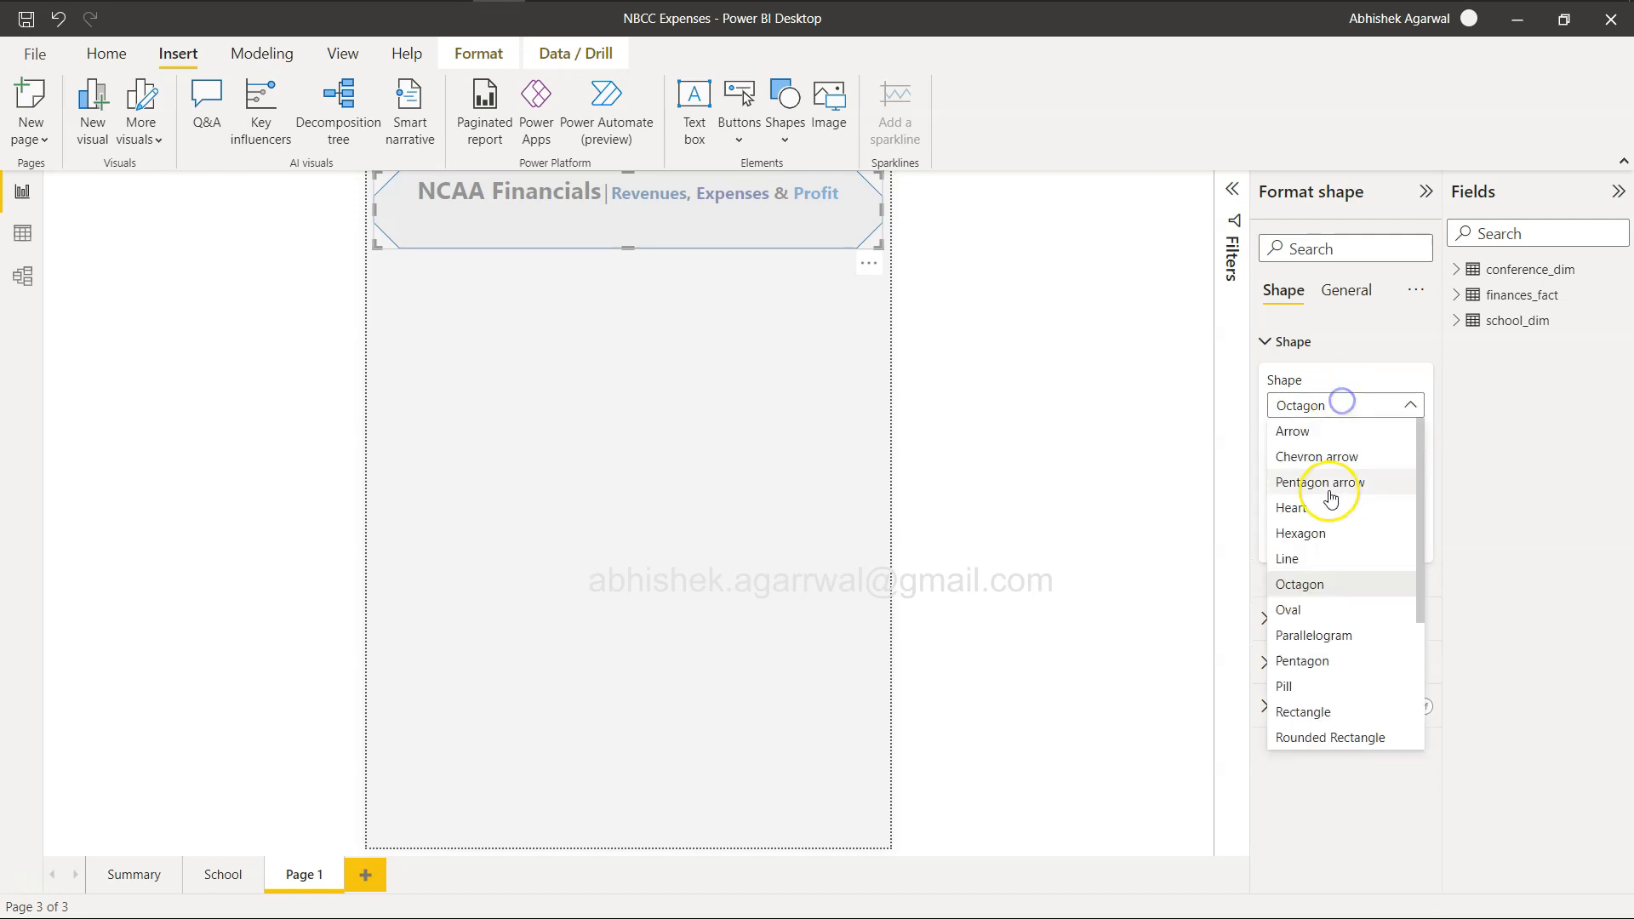
pyautogui.click(1324, 556)
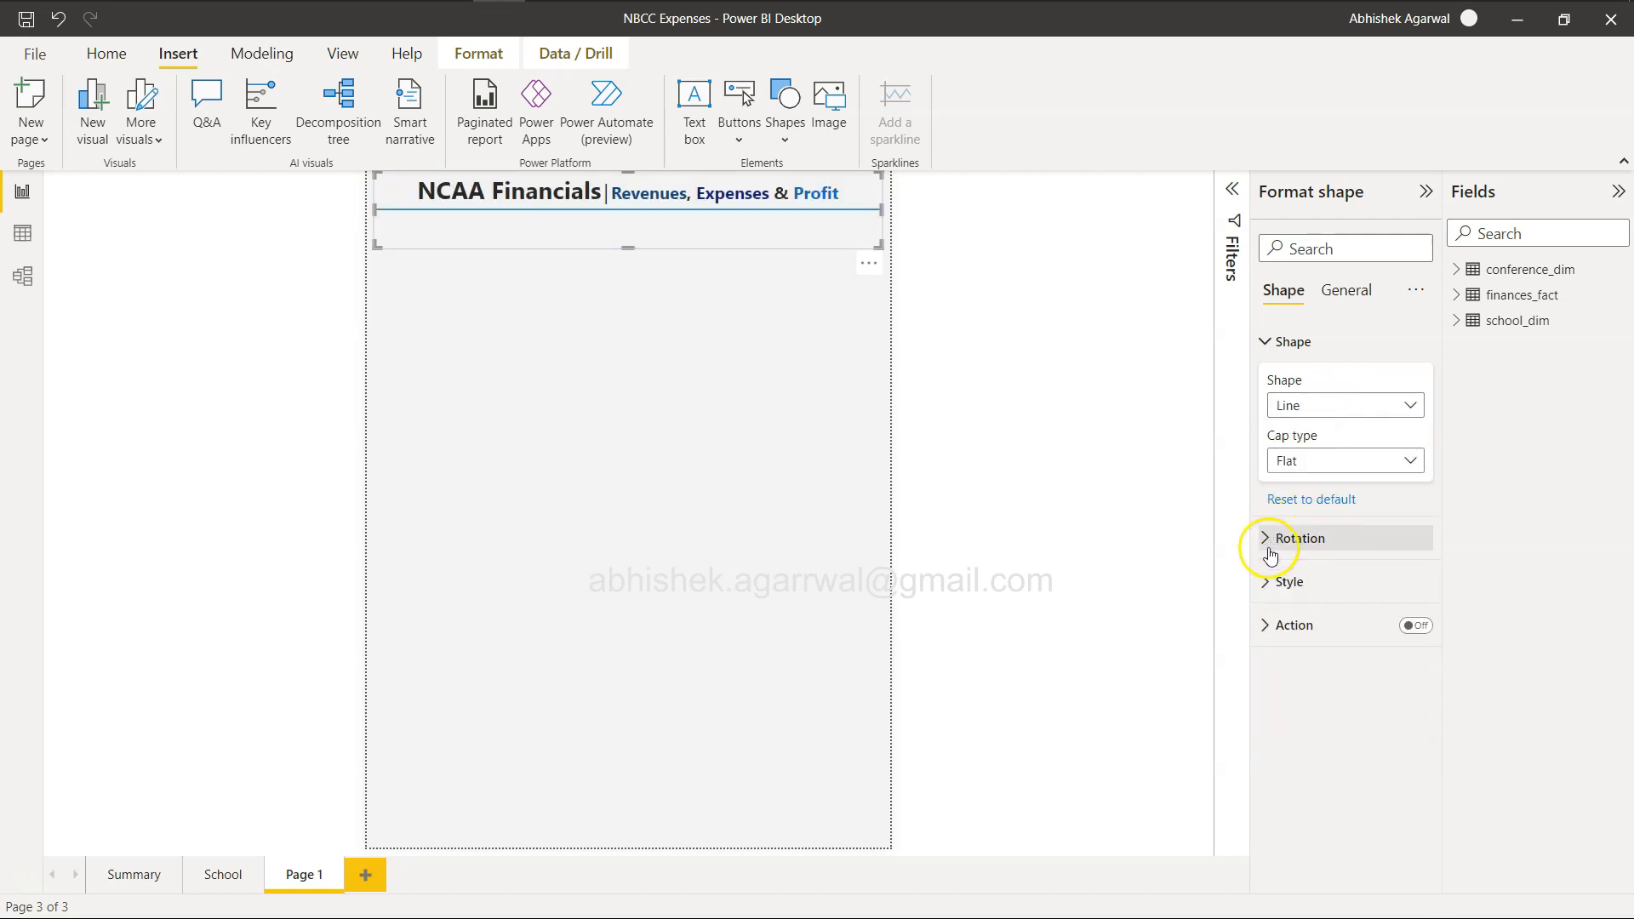
# Undo the trial changes to the line's shape, fill switch and fill transparency.
pyautogui.click(1273, 581)
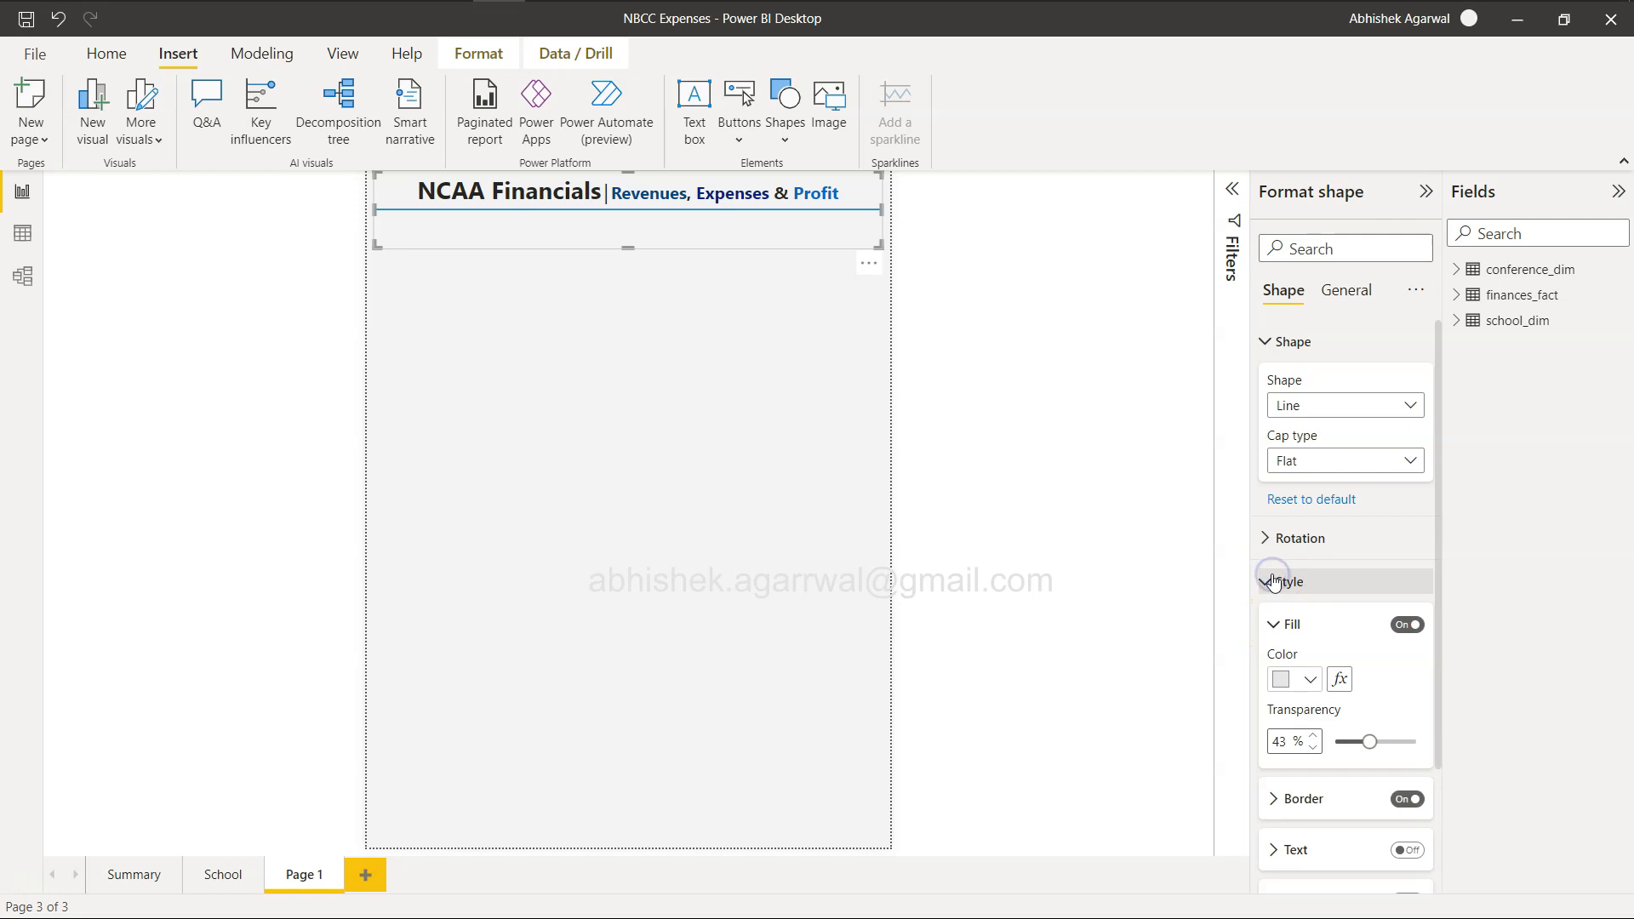
pyautogui.scroll(-3, 1344, 672)
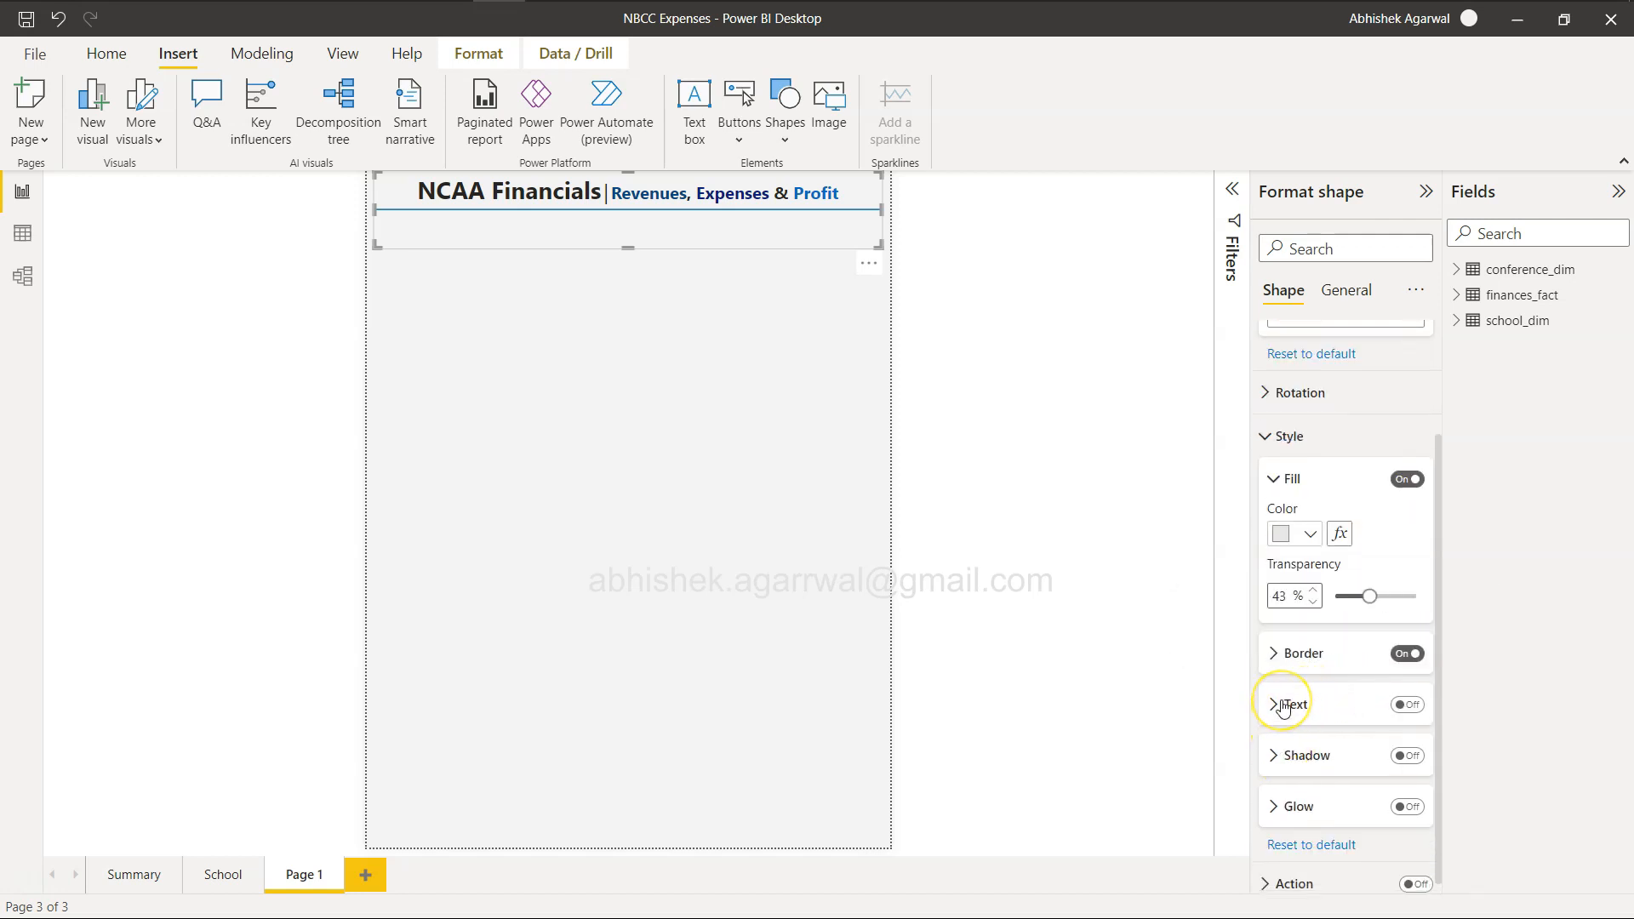
pyautogui.hotkey('ctrl', 'z')
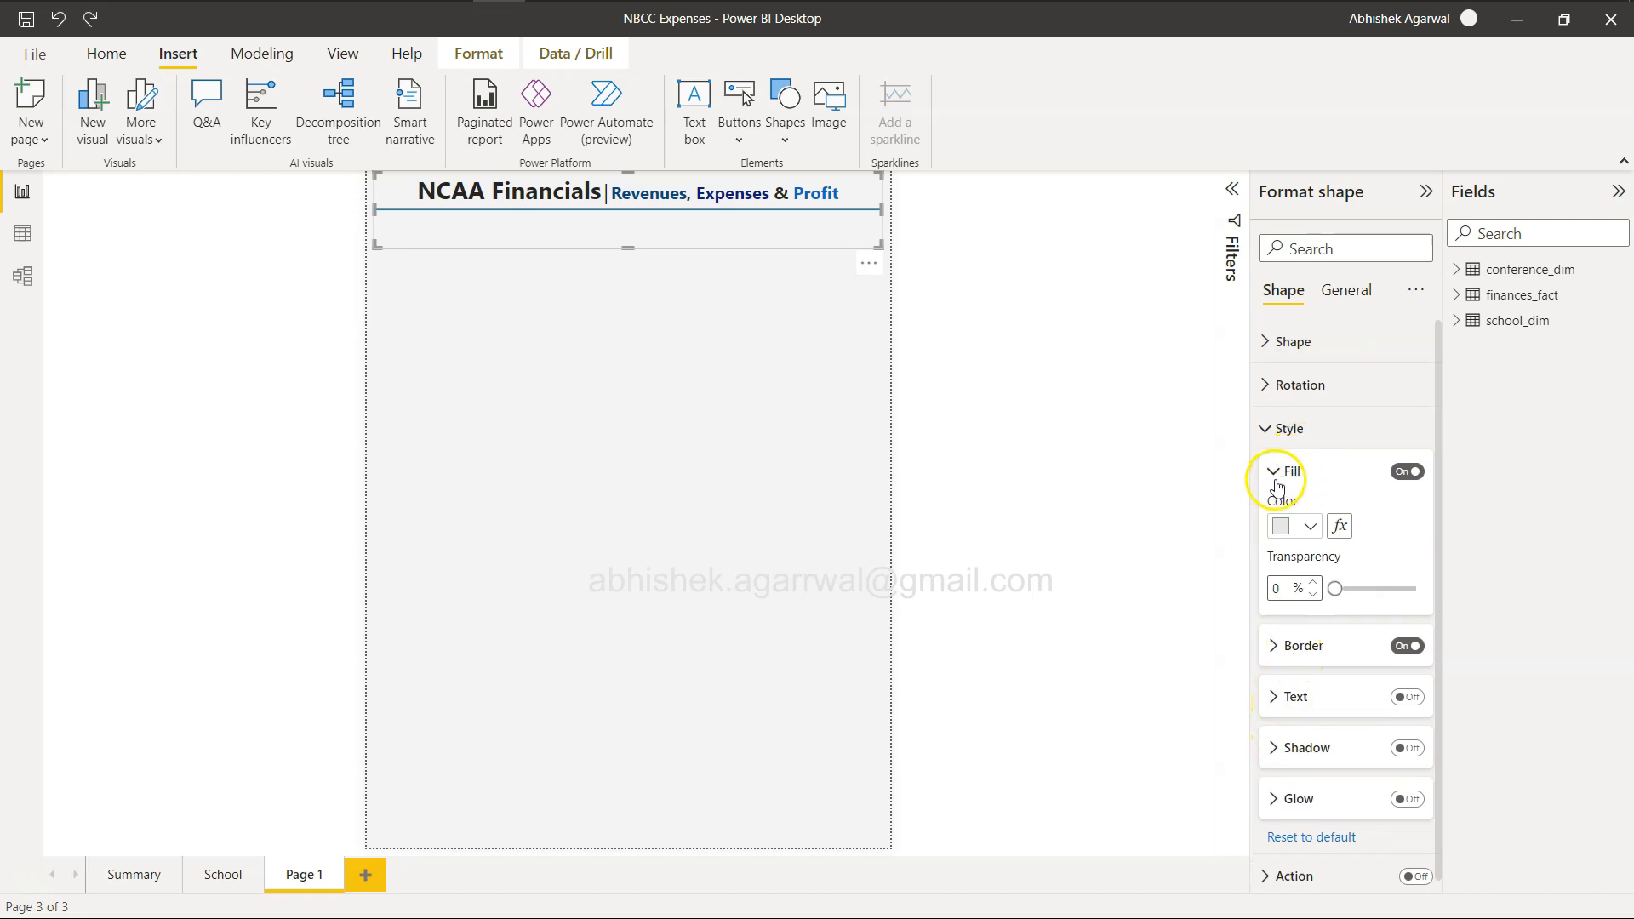
# Set the line's border color to the lightest shade of the white theme color and its width to 3 px.
pyautogui.click(1276, 482)
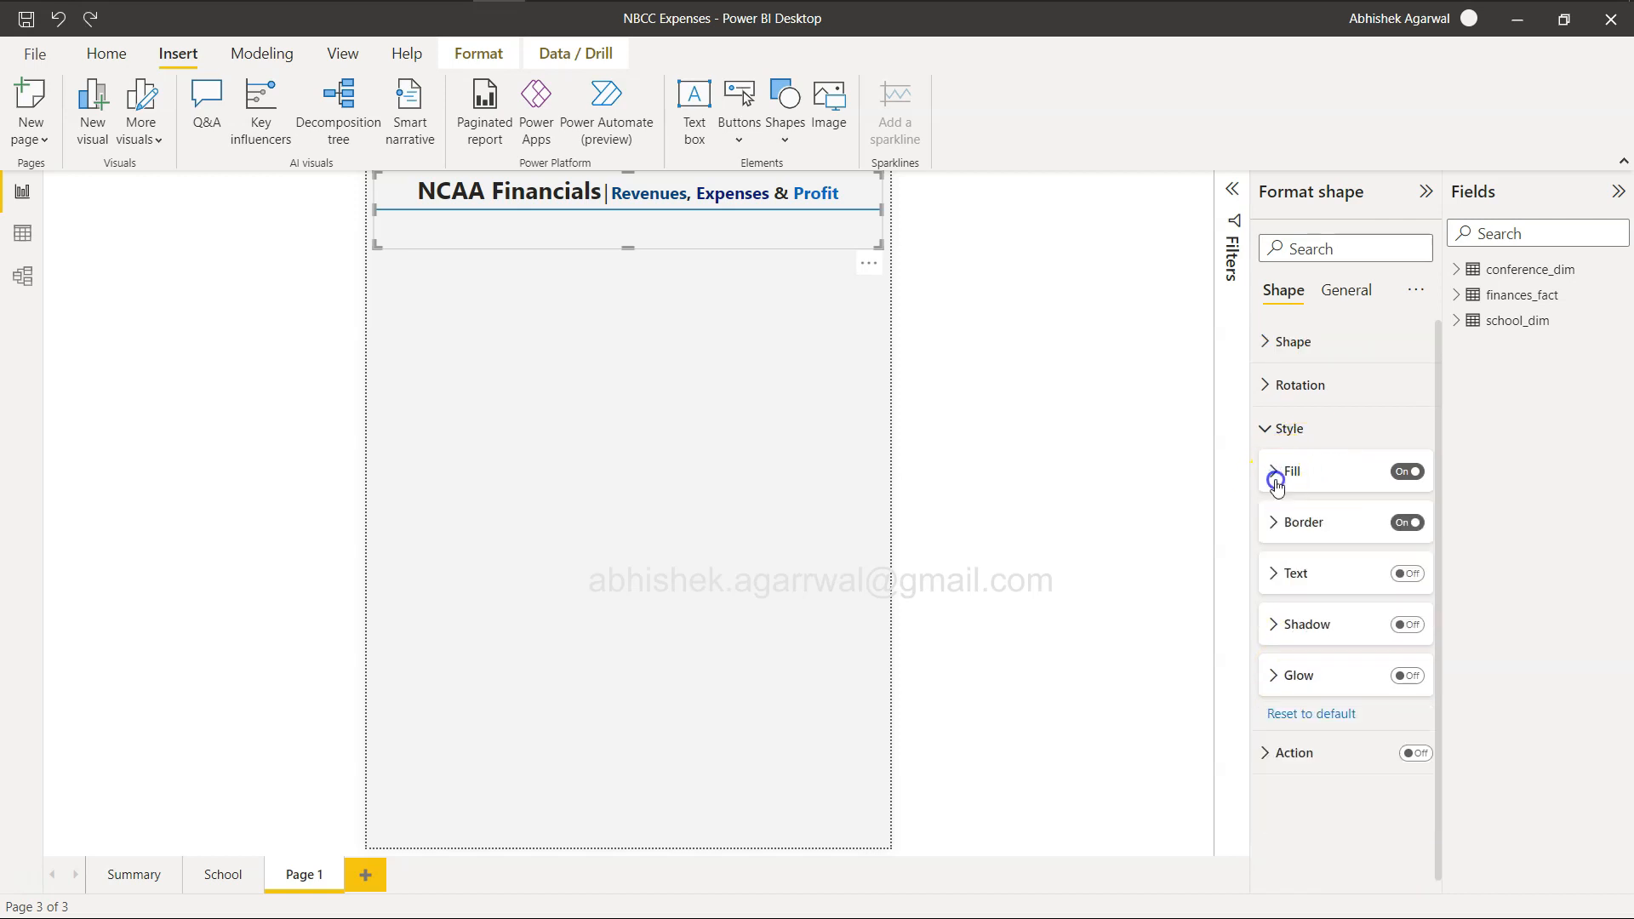
pyautogui.click(1278, 522)
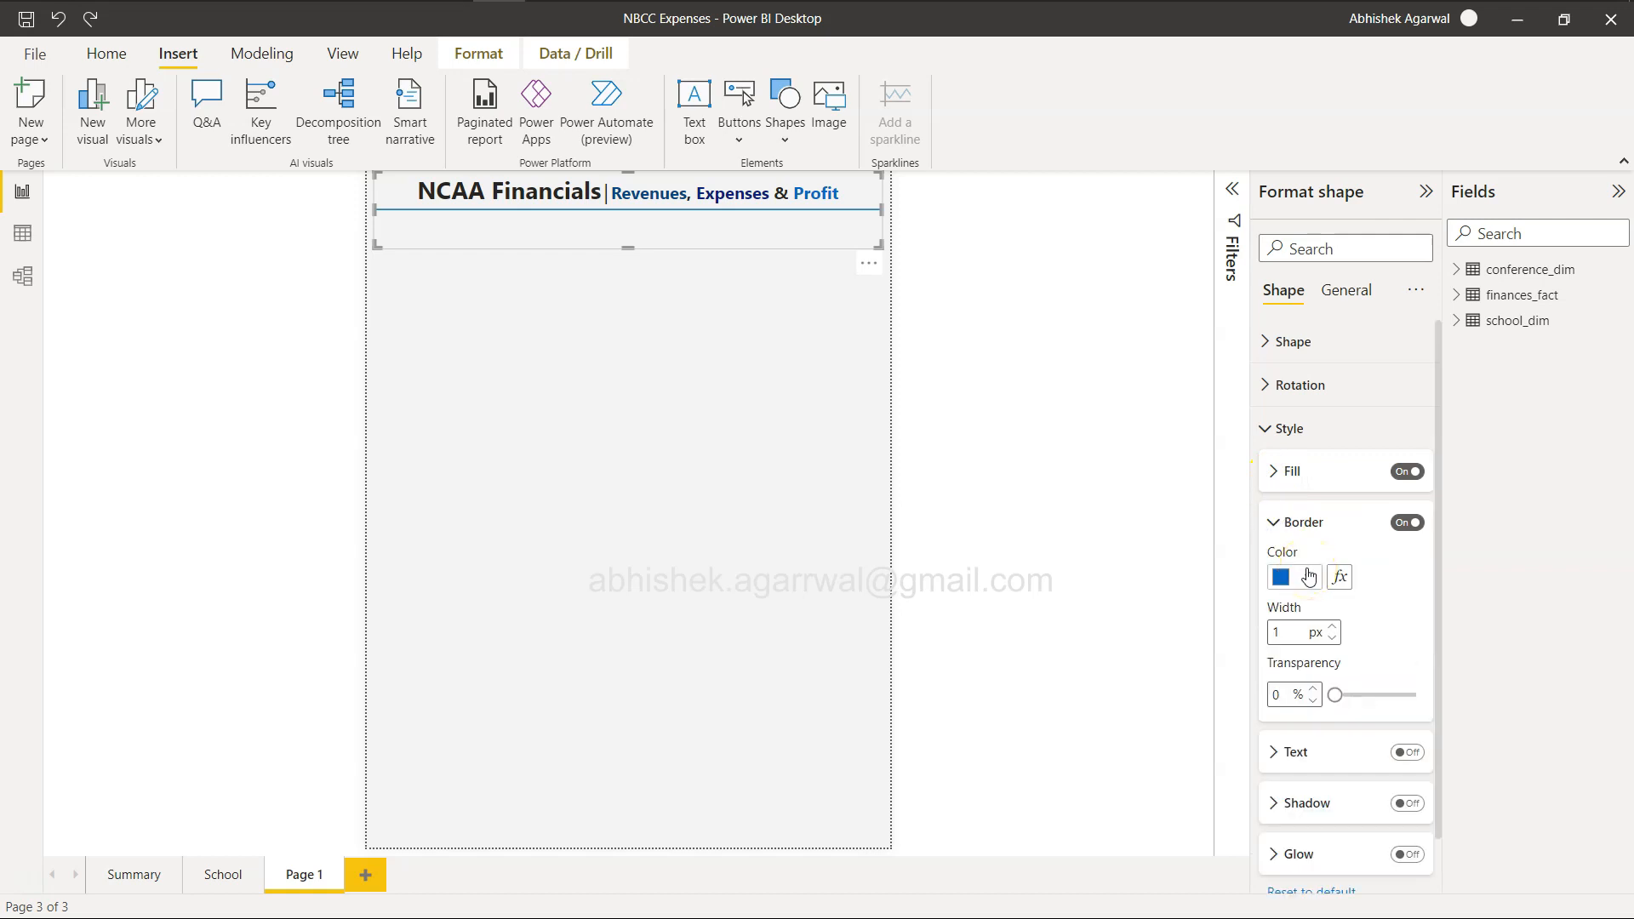
pyautogui.click(1308, 578)
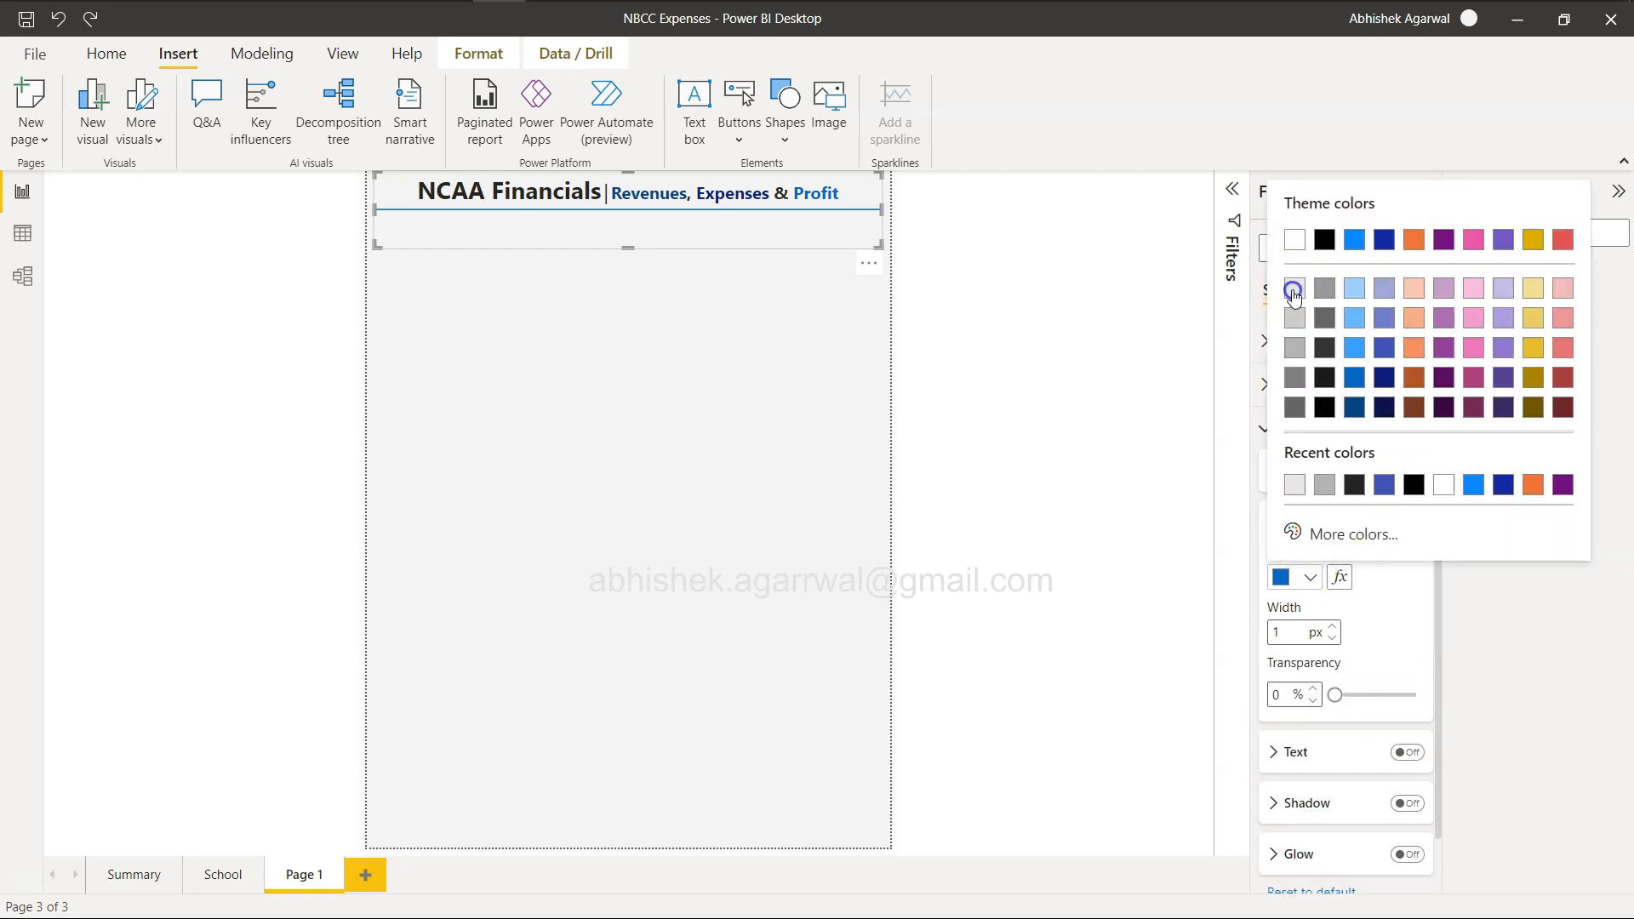
pyautogui.click(1292, 290)
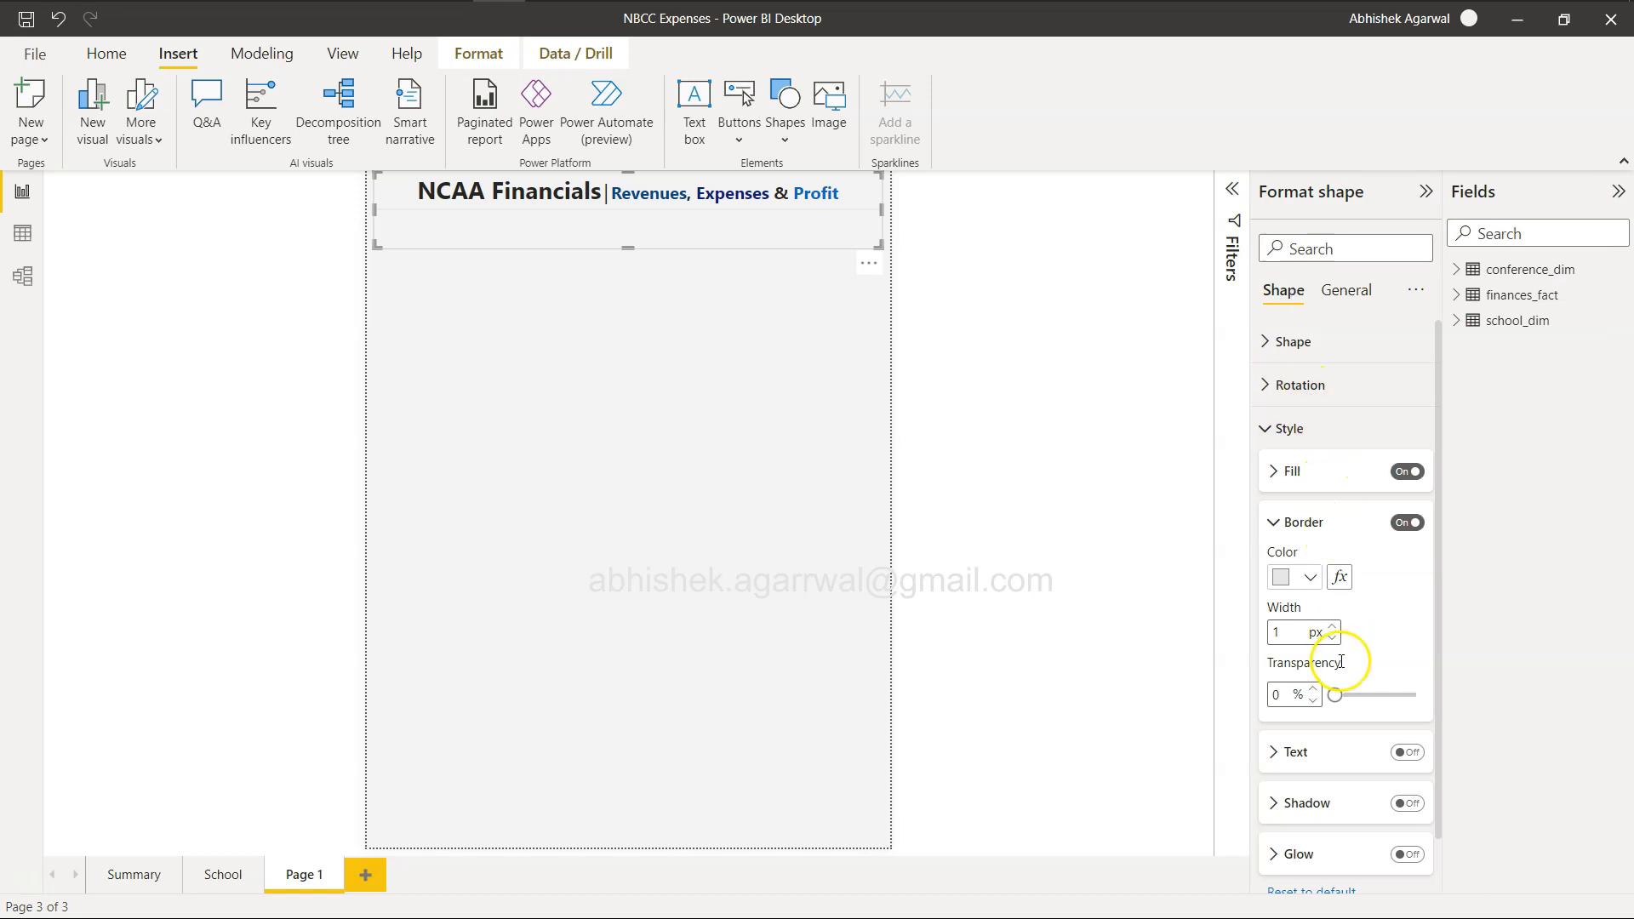
pyautogui.click(1333, 627)
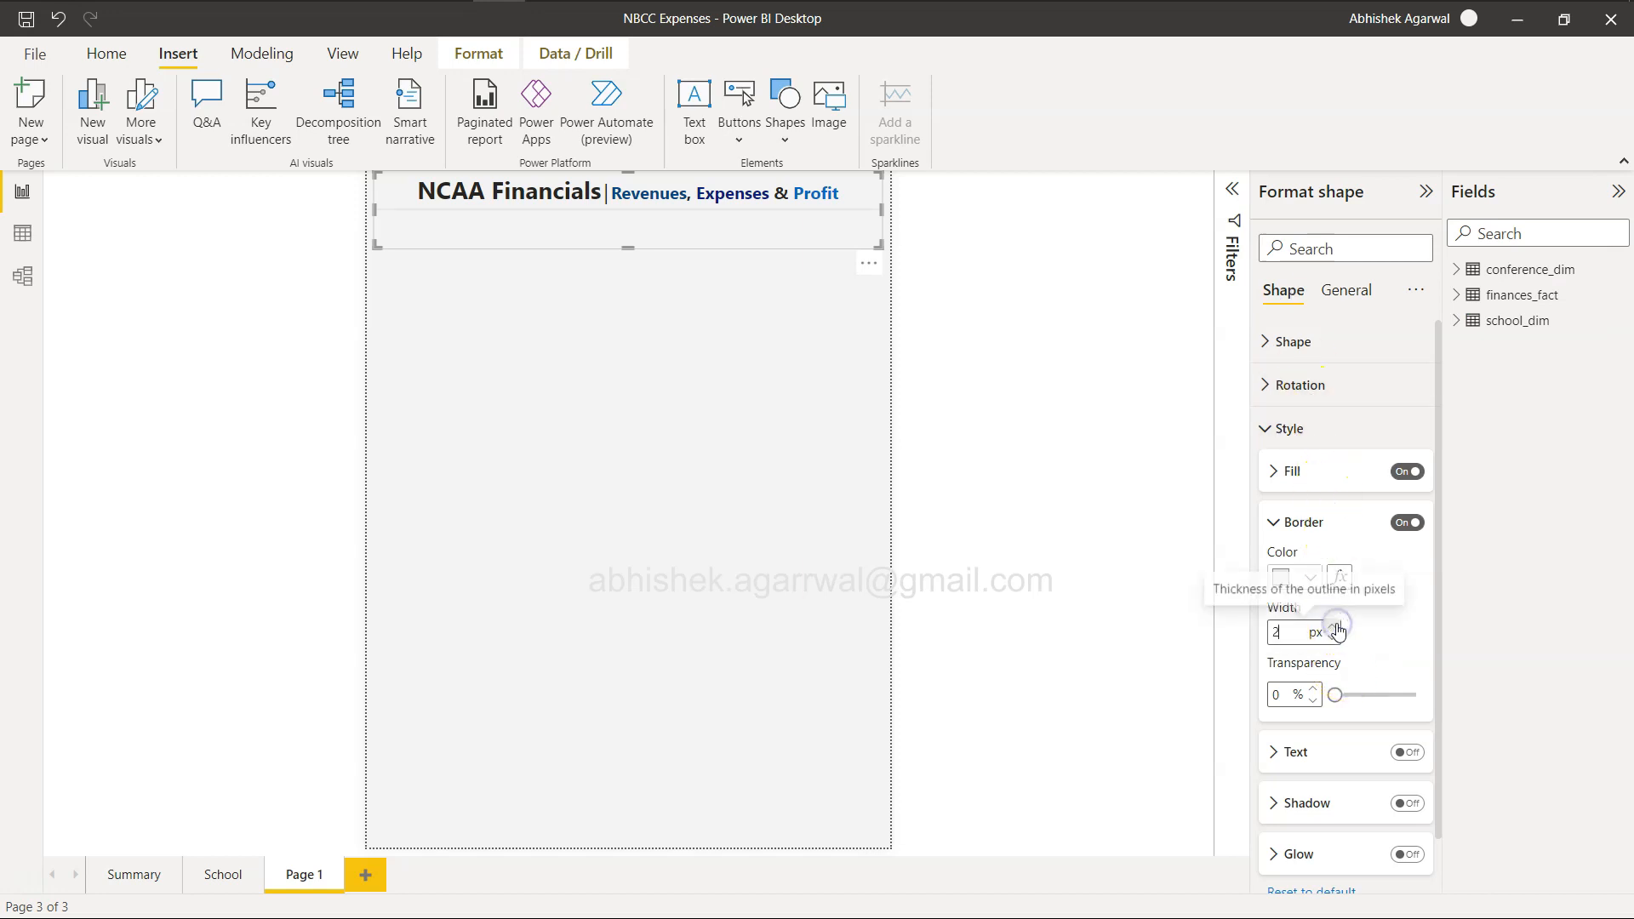
pyautogui.click(1335, 628)
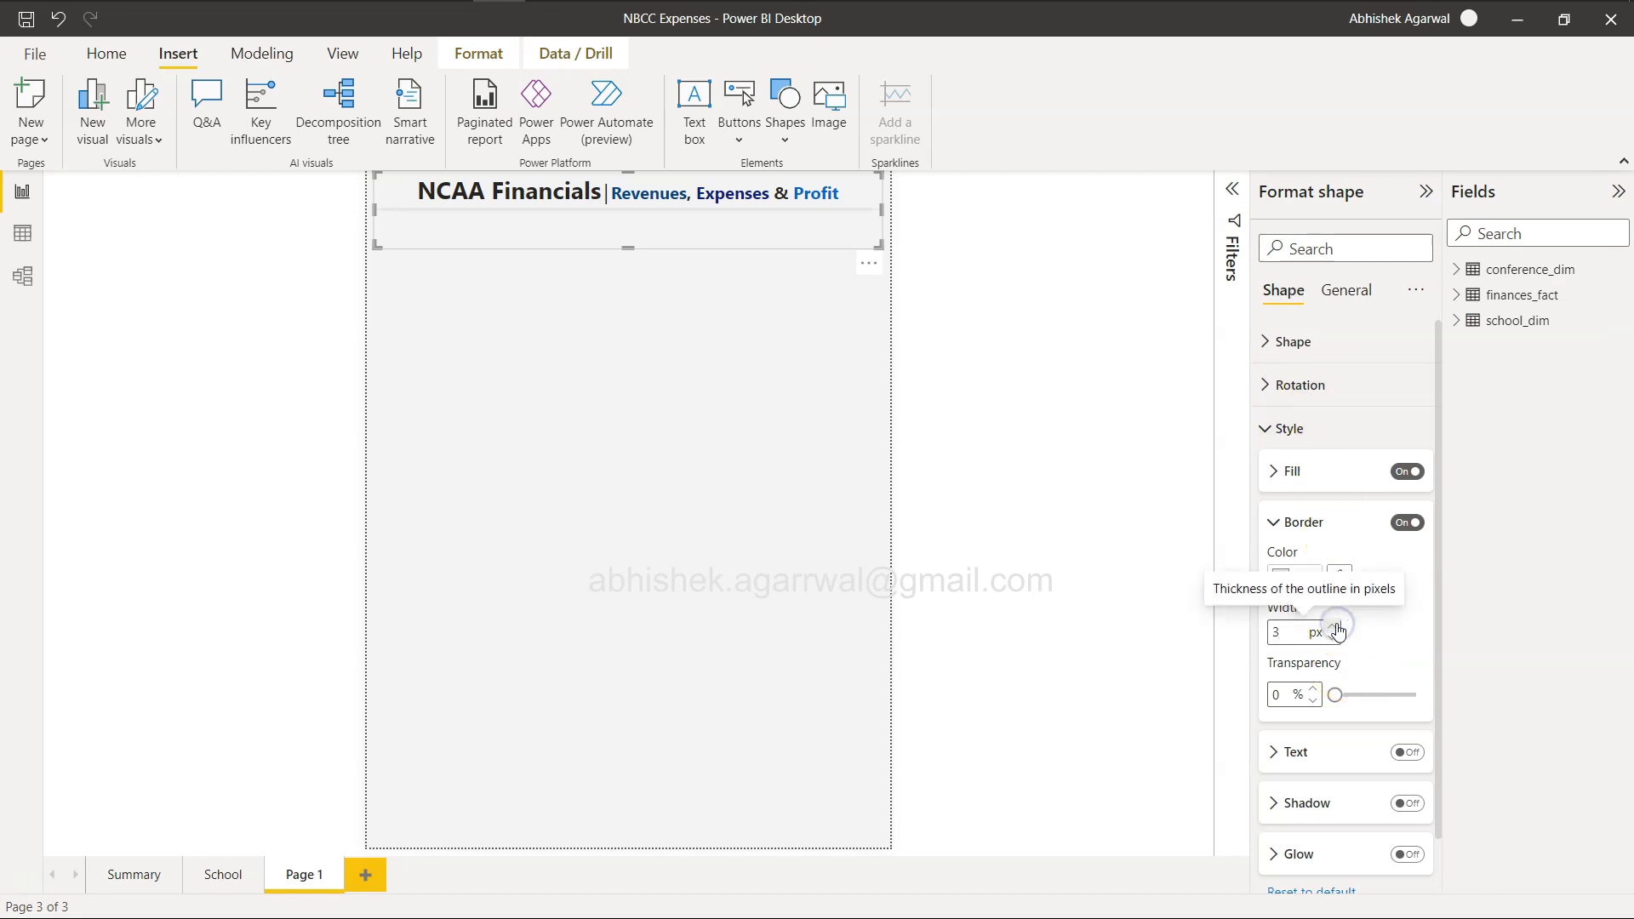
# Reduce the border width of the divider line to 2 px.
pyautogui.click(1331, 637)
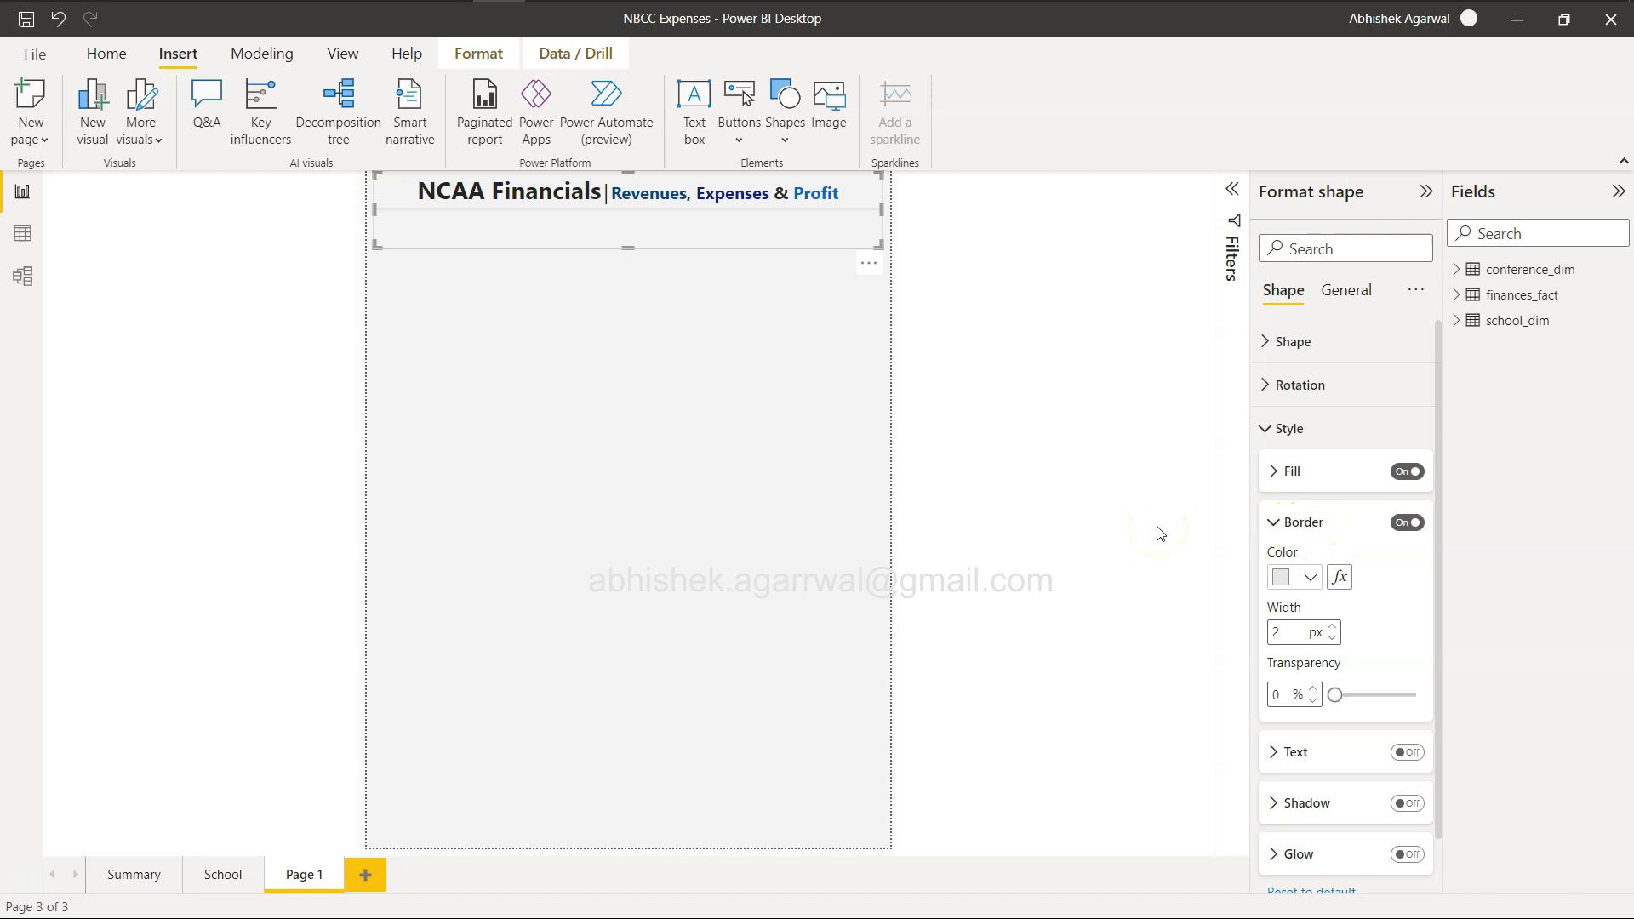
pyautogui.click(754, 479)
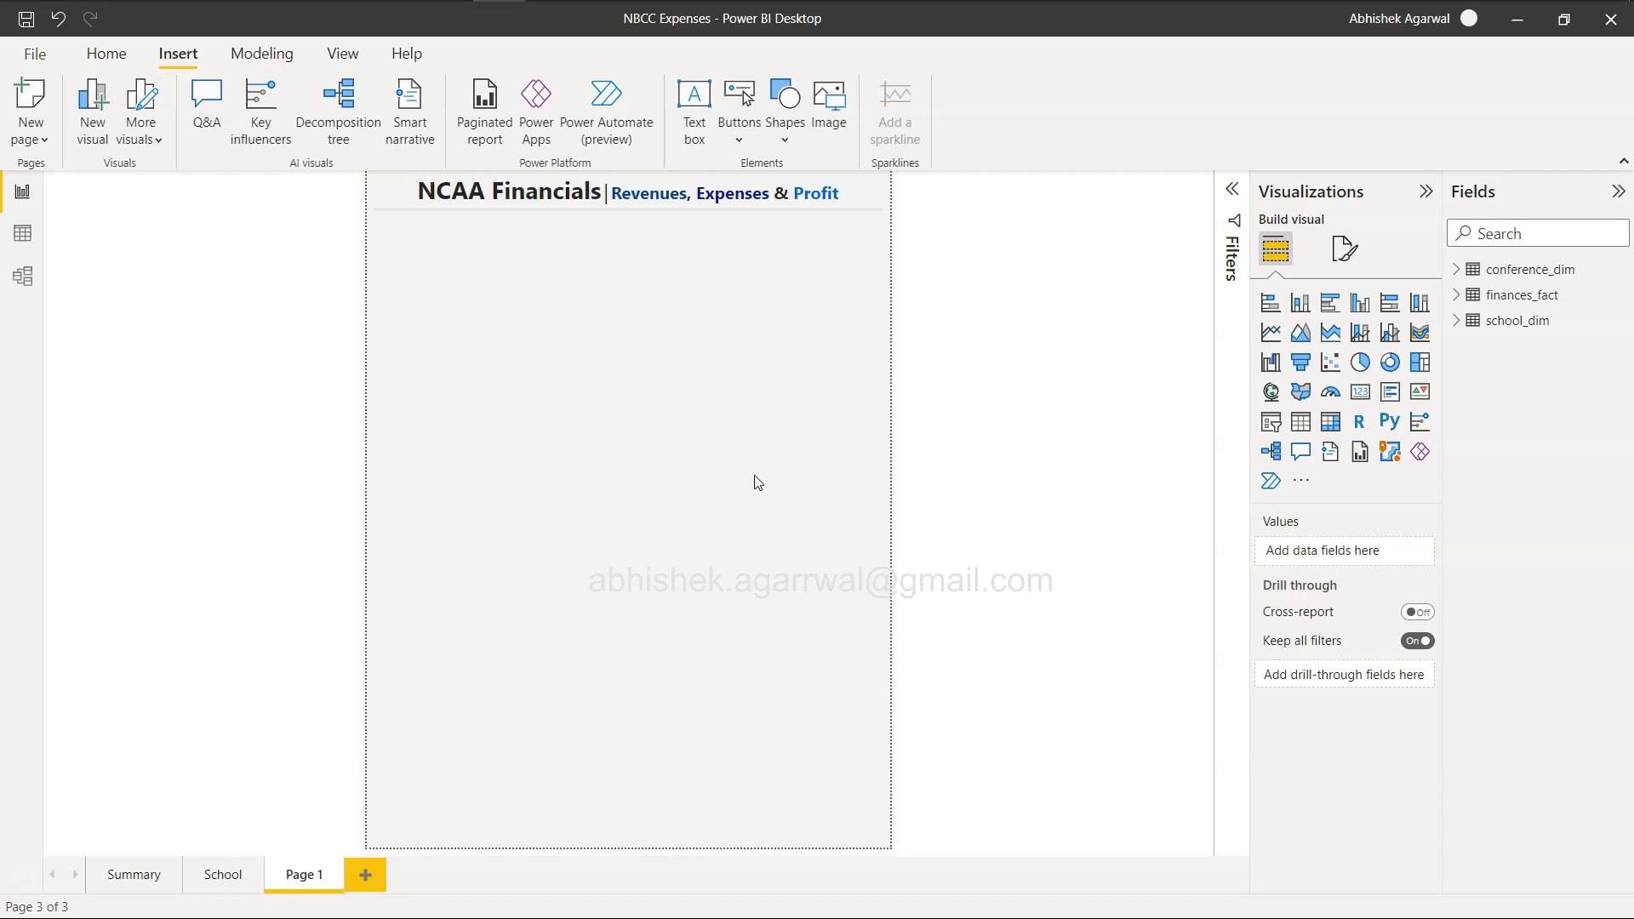
# Switch to the Workout Wednesday page in the browser, examine the sample report's measure slicer, and return to Power BI Desktop.
pyautogui.hotkey('alt', 'Tab')
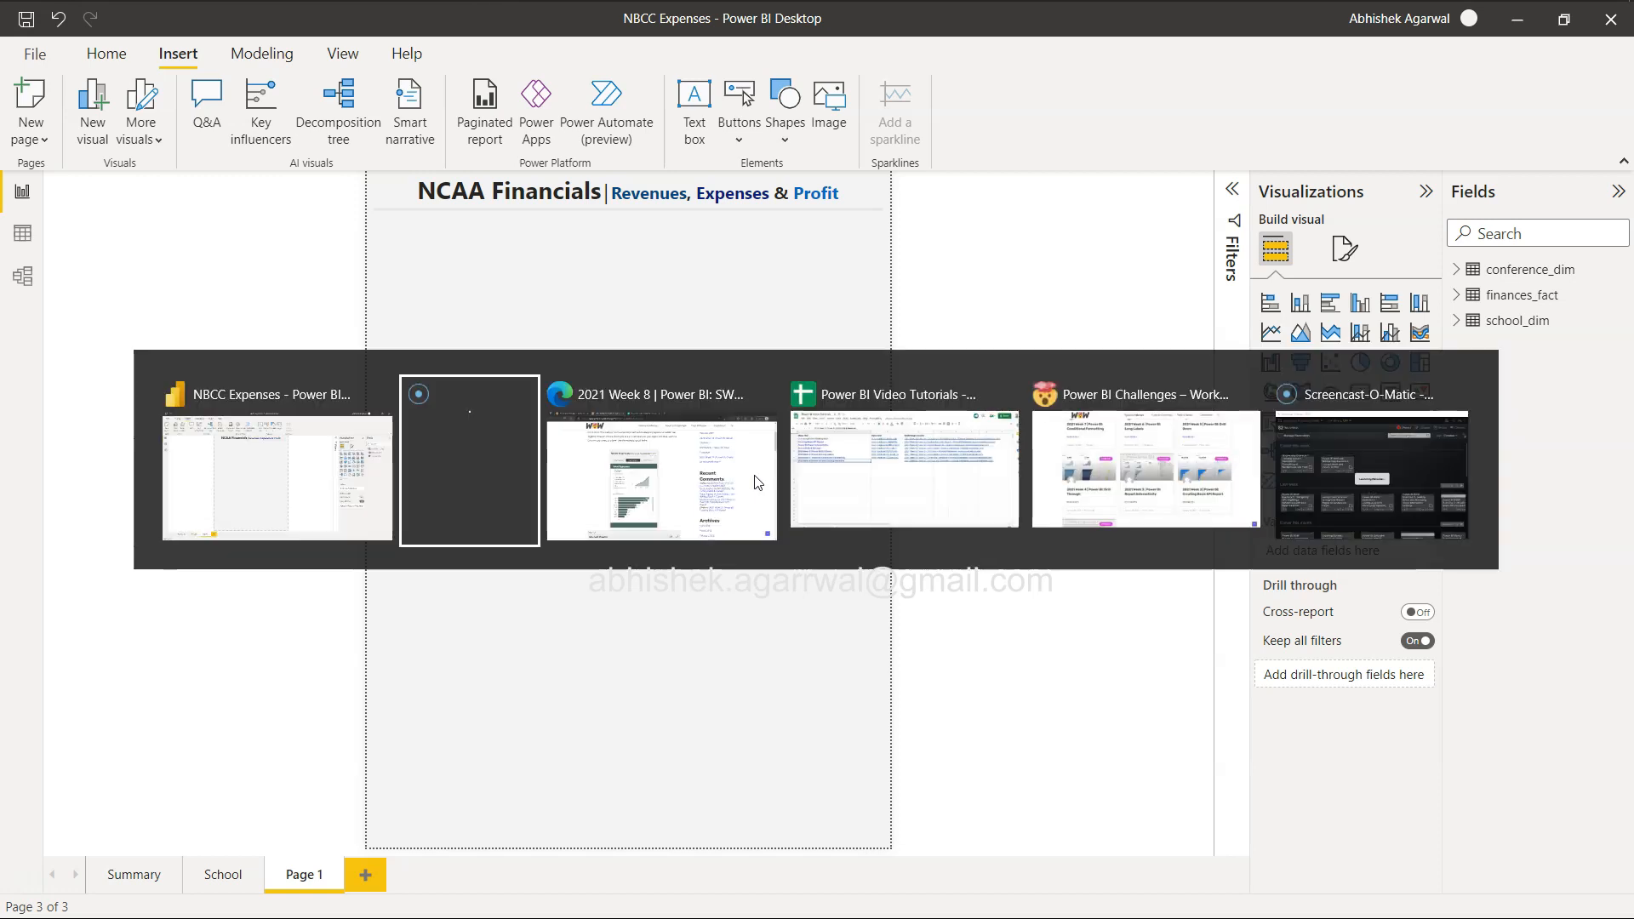
pyautogui.press('Tab')
pyautogui.click(600, 463)
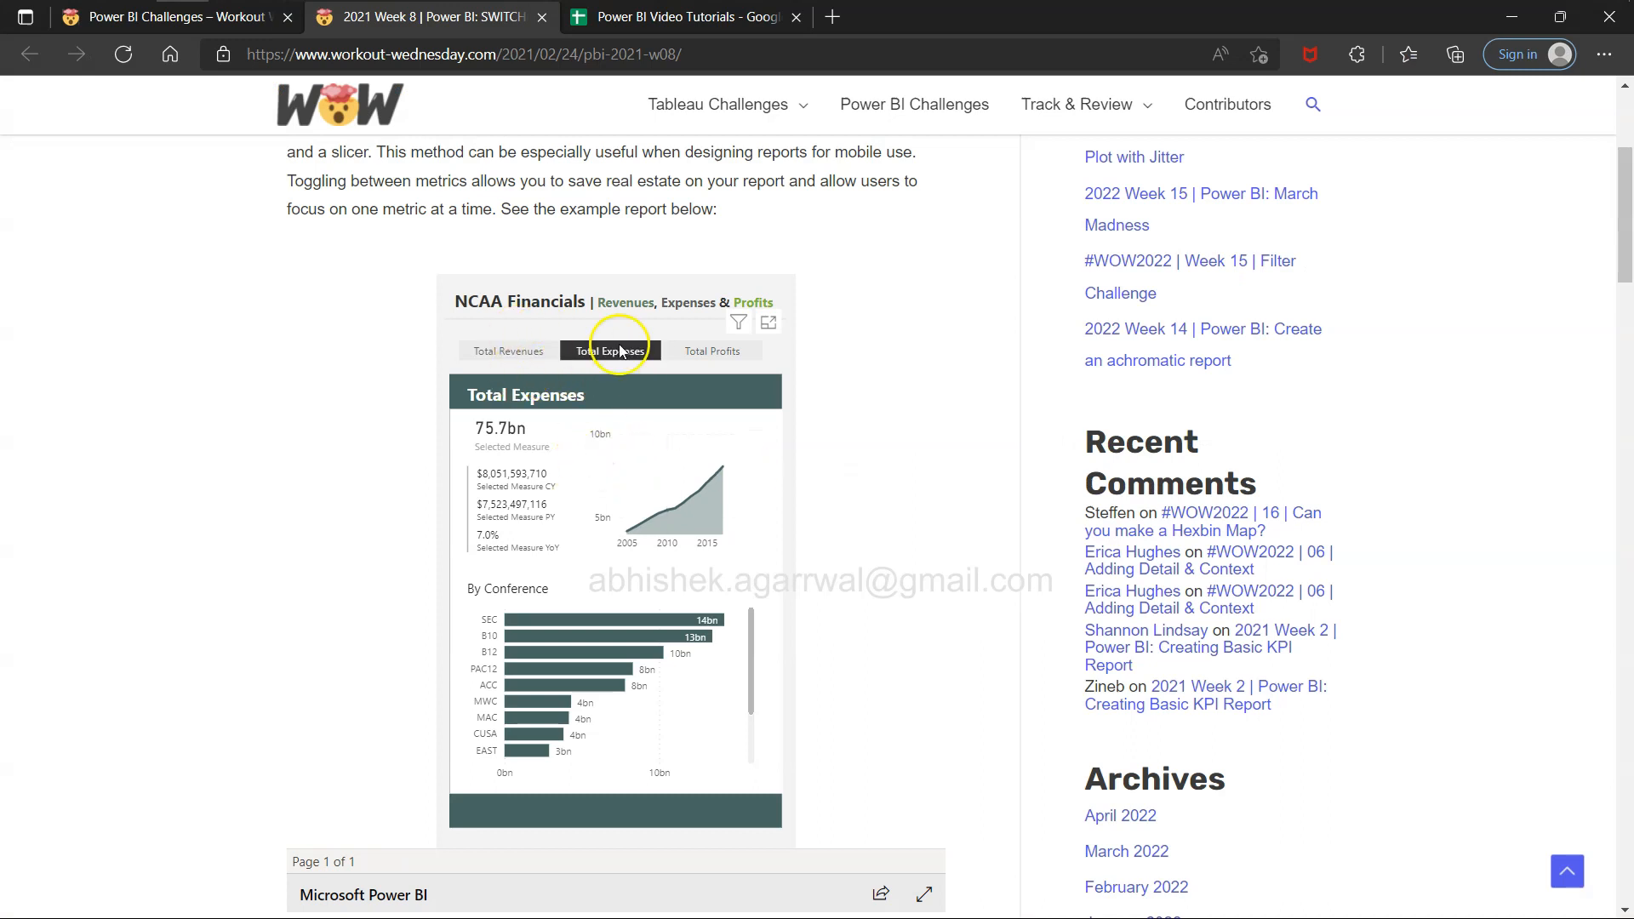
pyautogui.hotkey('alt', 'Tab')
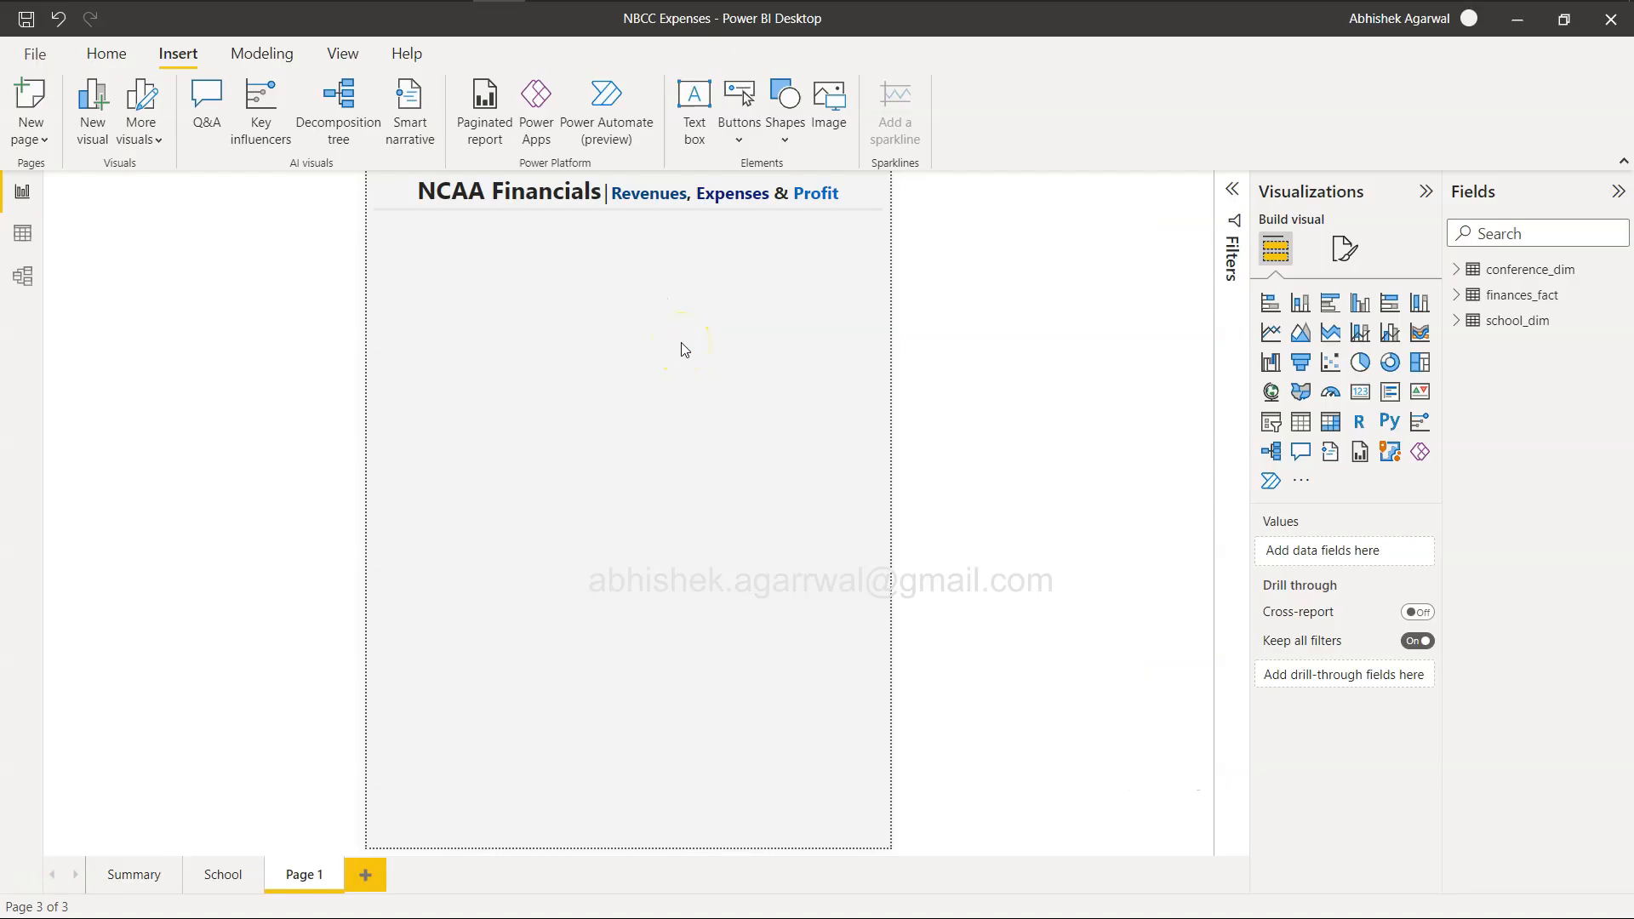
pyautogui.hotkey('alt', 'Tab')
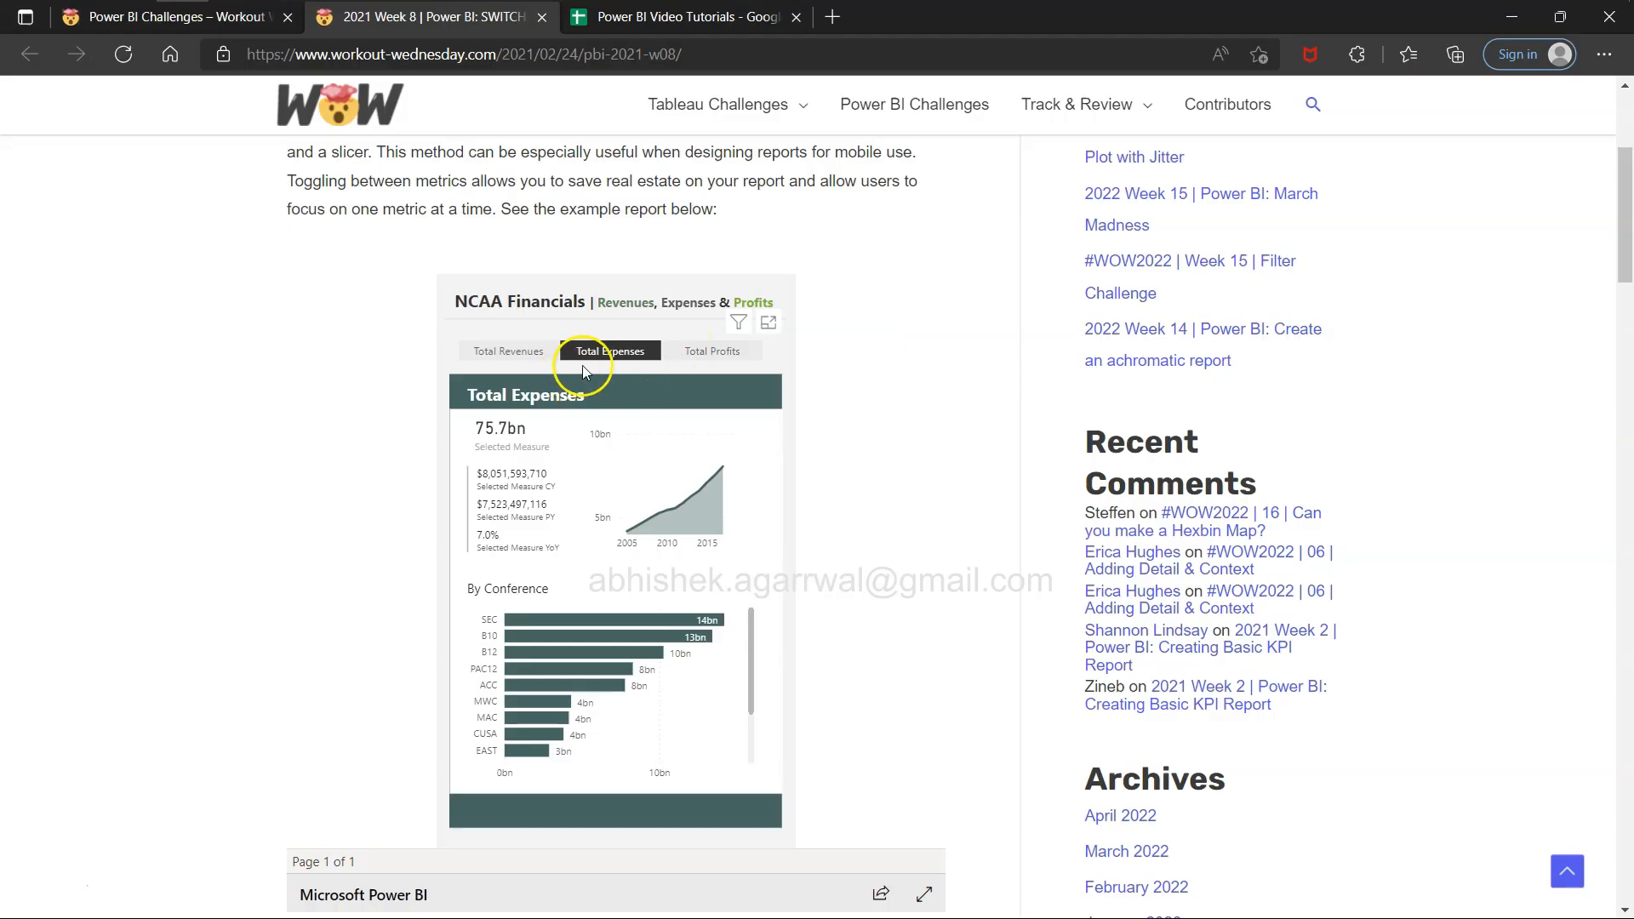
pyautogui.hotkey('alt', 'Tab')
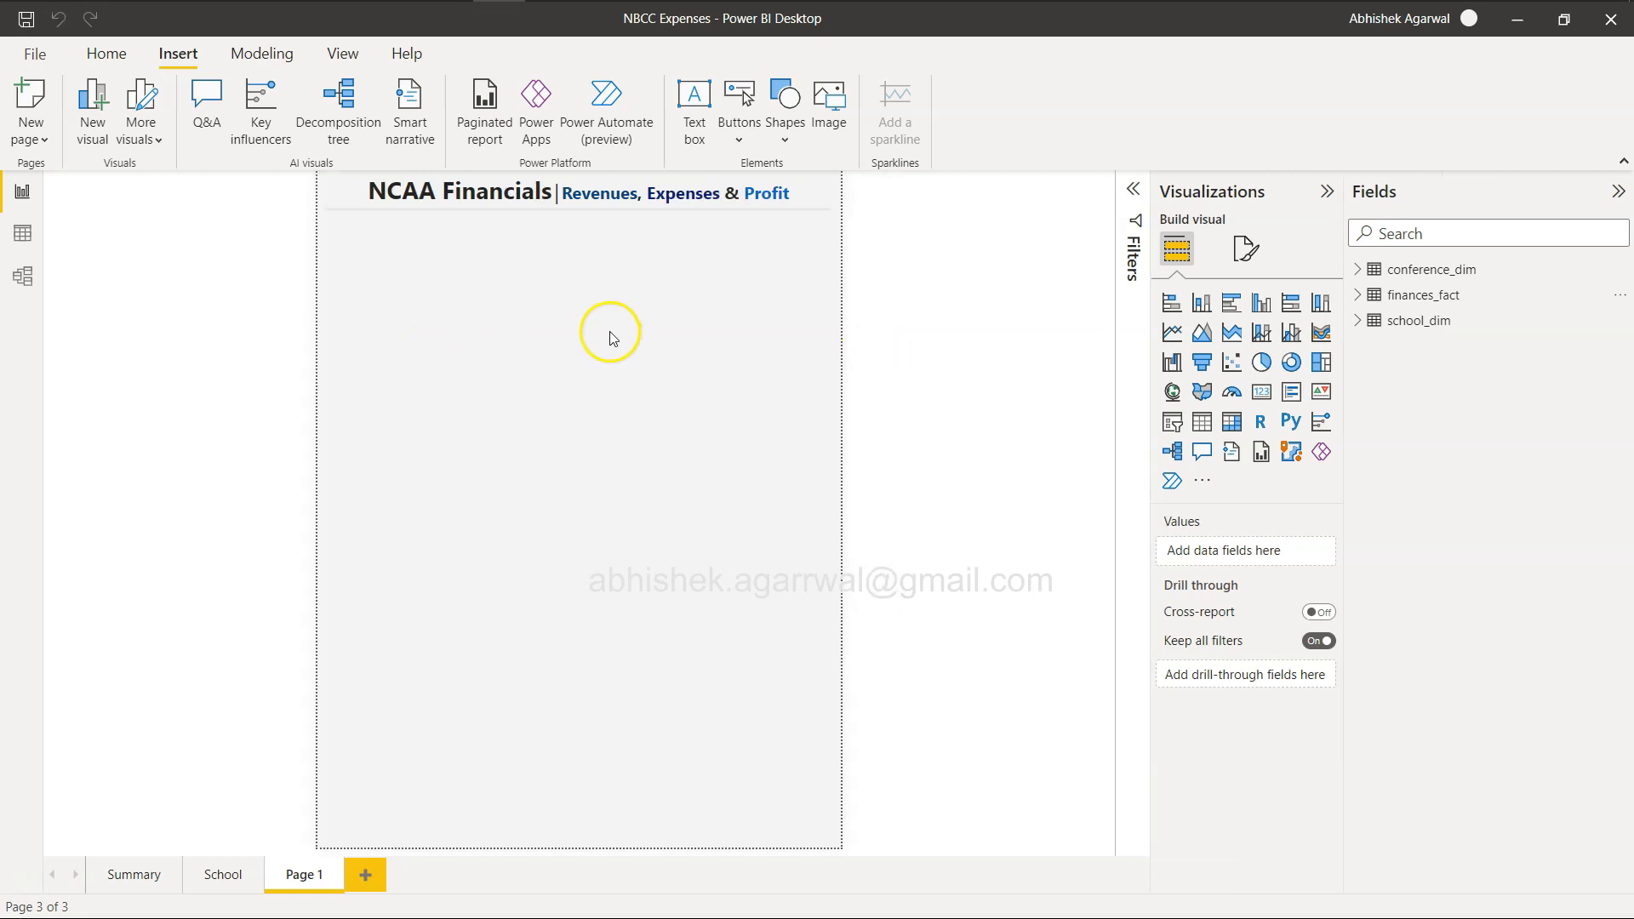
# Start a manually entered data table with two columns named Measure and Position.
pyautogui.click(130, 56)
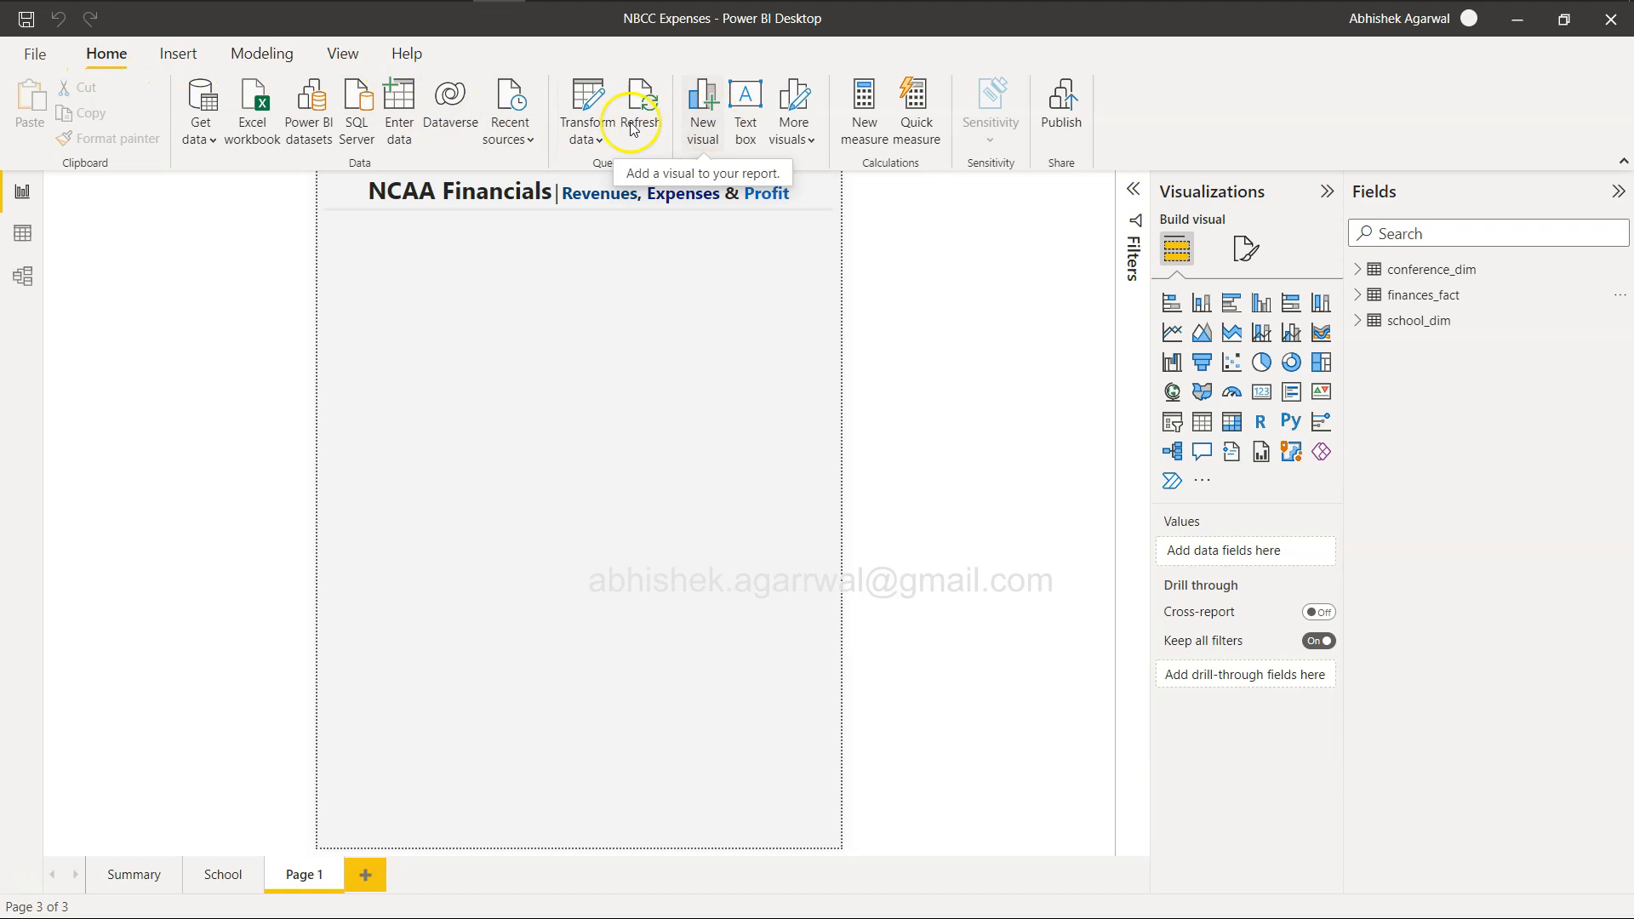
pyautogui.click(400, 99)
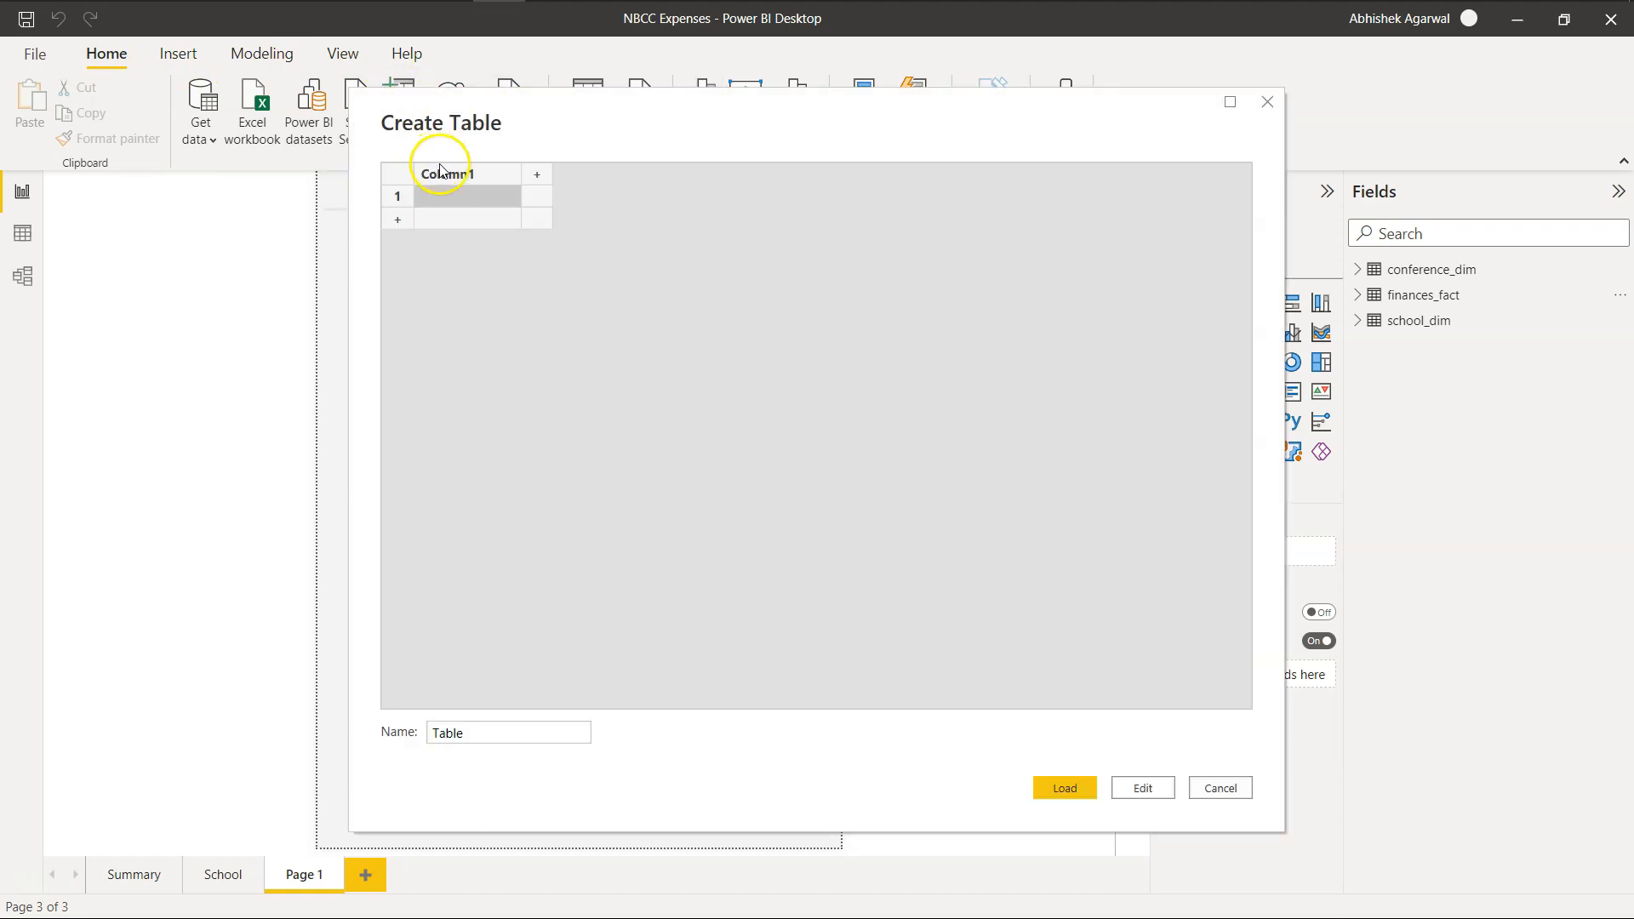
pyautogui.doubleClick(460, 176)
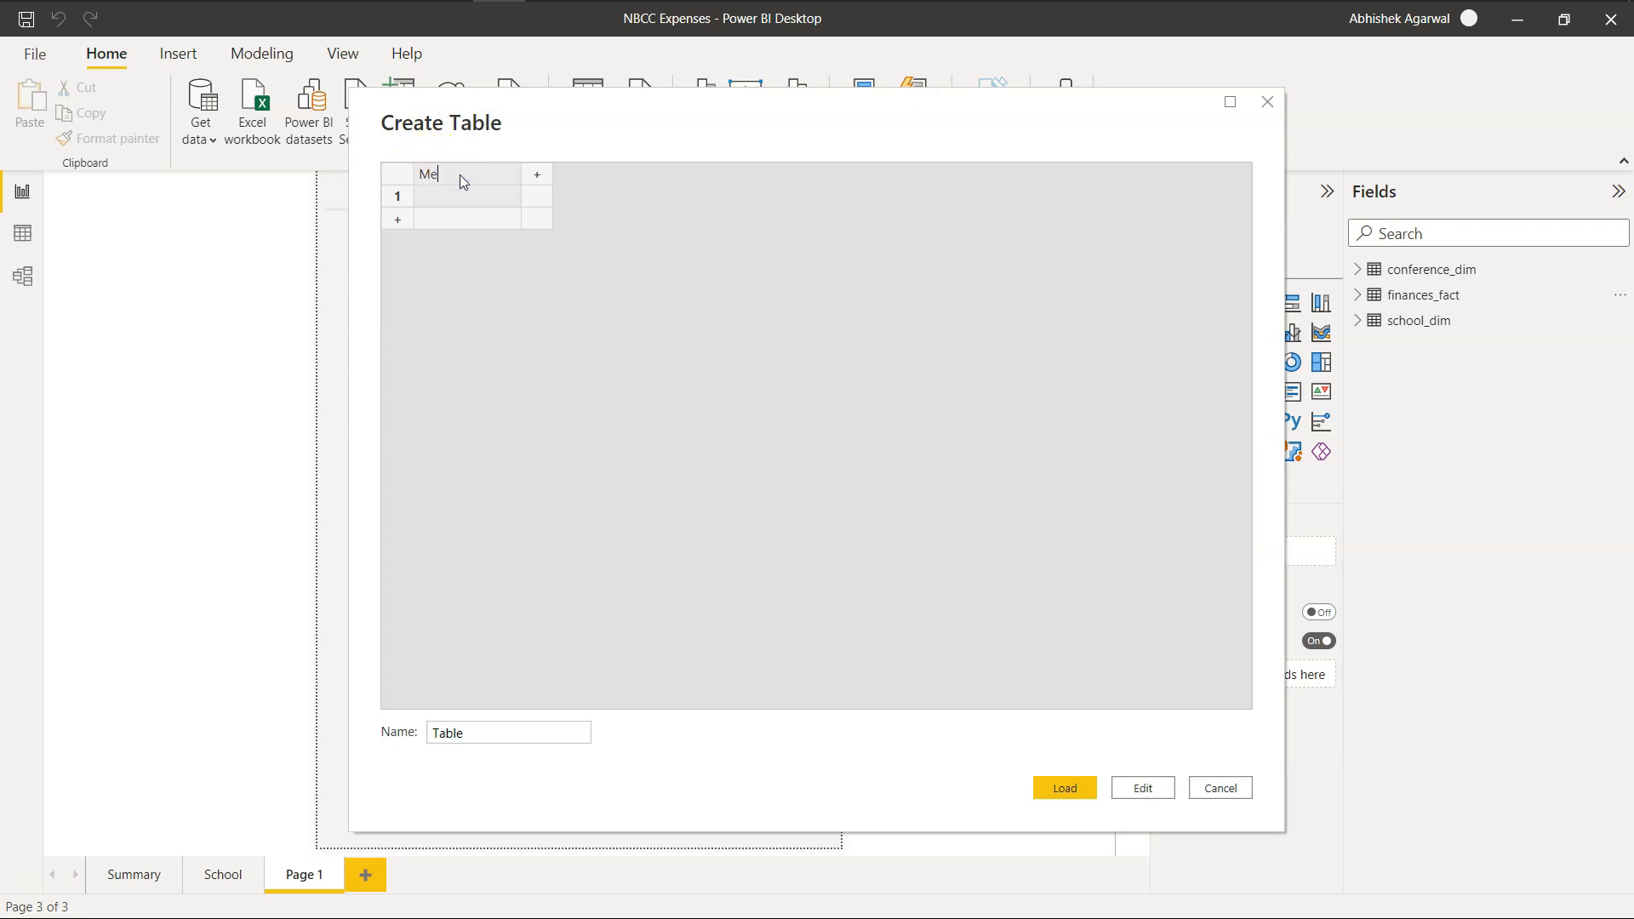
pyautogui.write('Measure')
pyautogui.press('Tab')
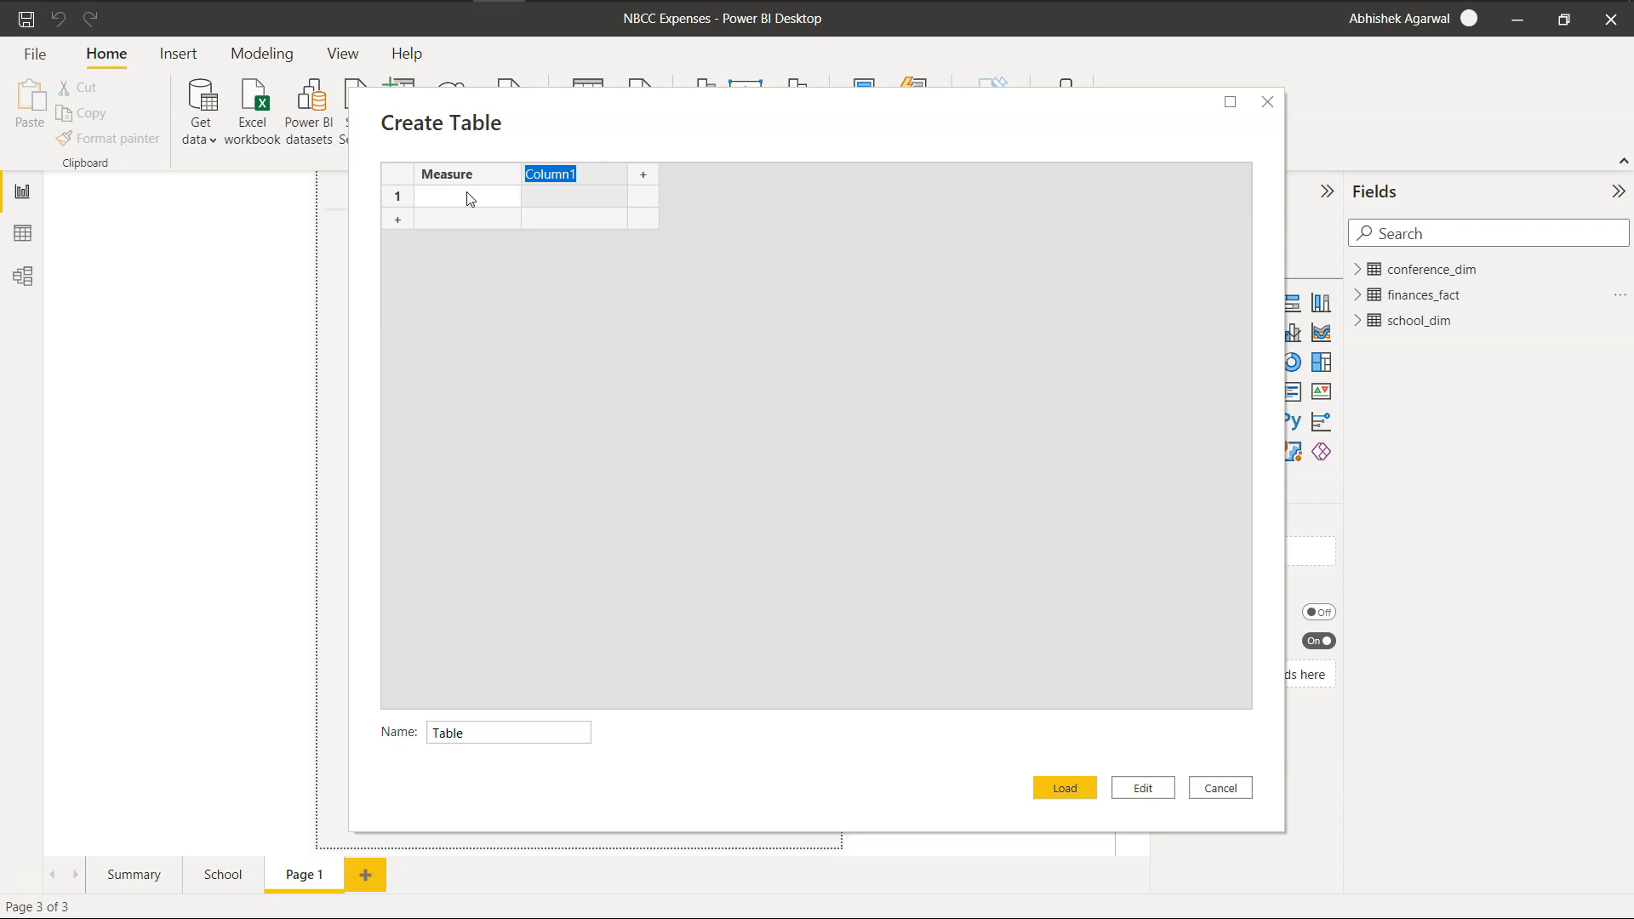
pyautogui.write('Position')
pyautogui.click(469, 198)
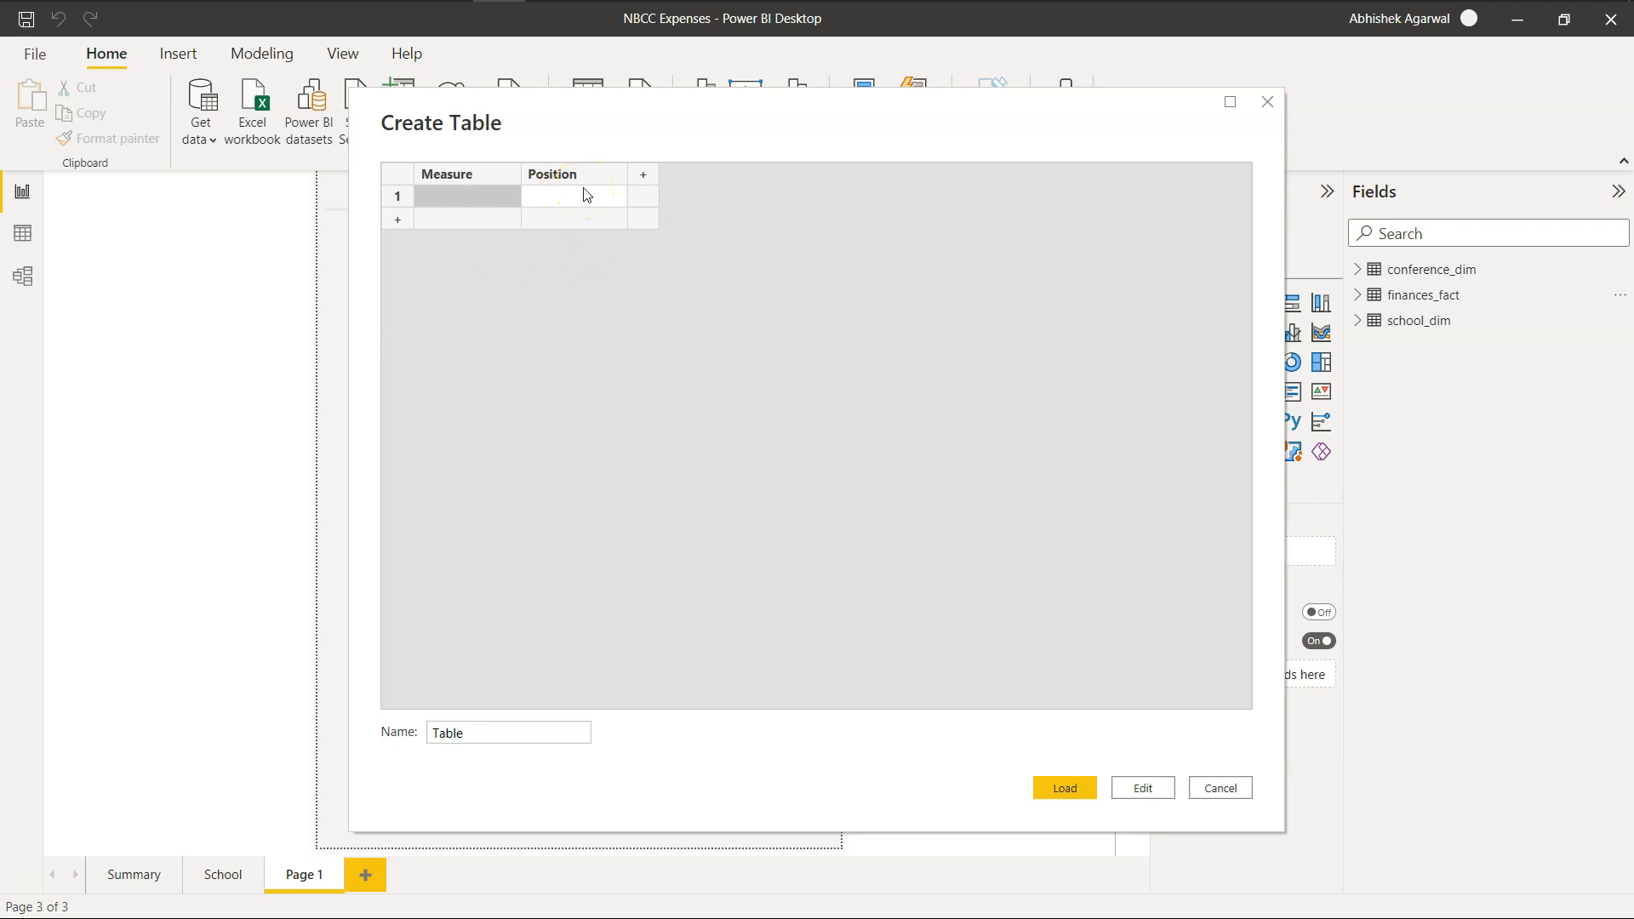
# Fill the first row of the new table with Total Revenues and position 1.
pyautogui.click(490, 198)
pyautogui.click(491, 197)
pyautogui.moveTo(565, 119); pyautogui.dragTo(662, 274)
pyautogui.click(628, 370)
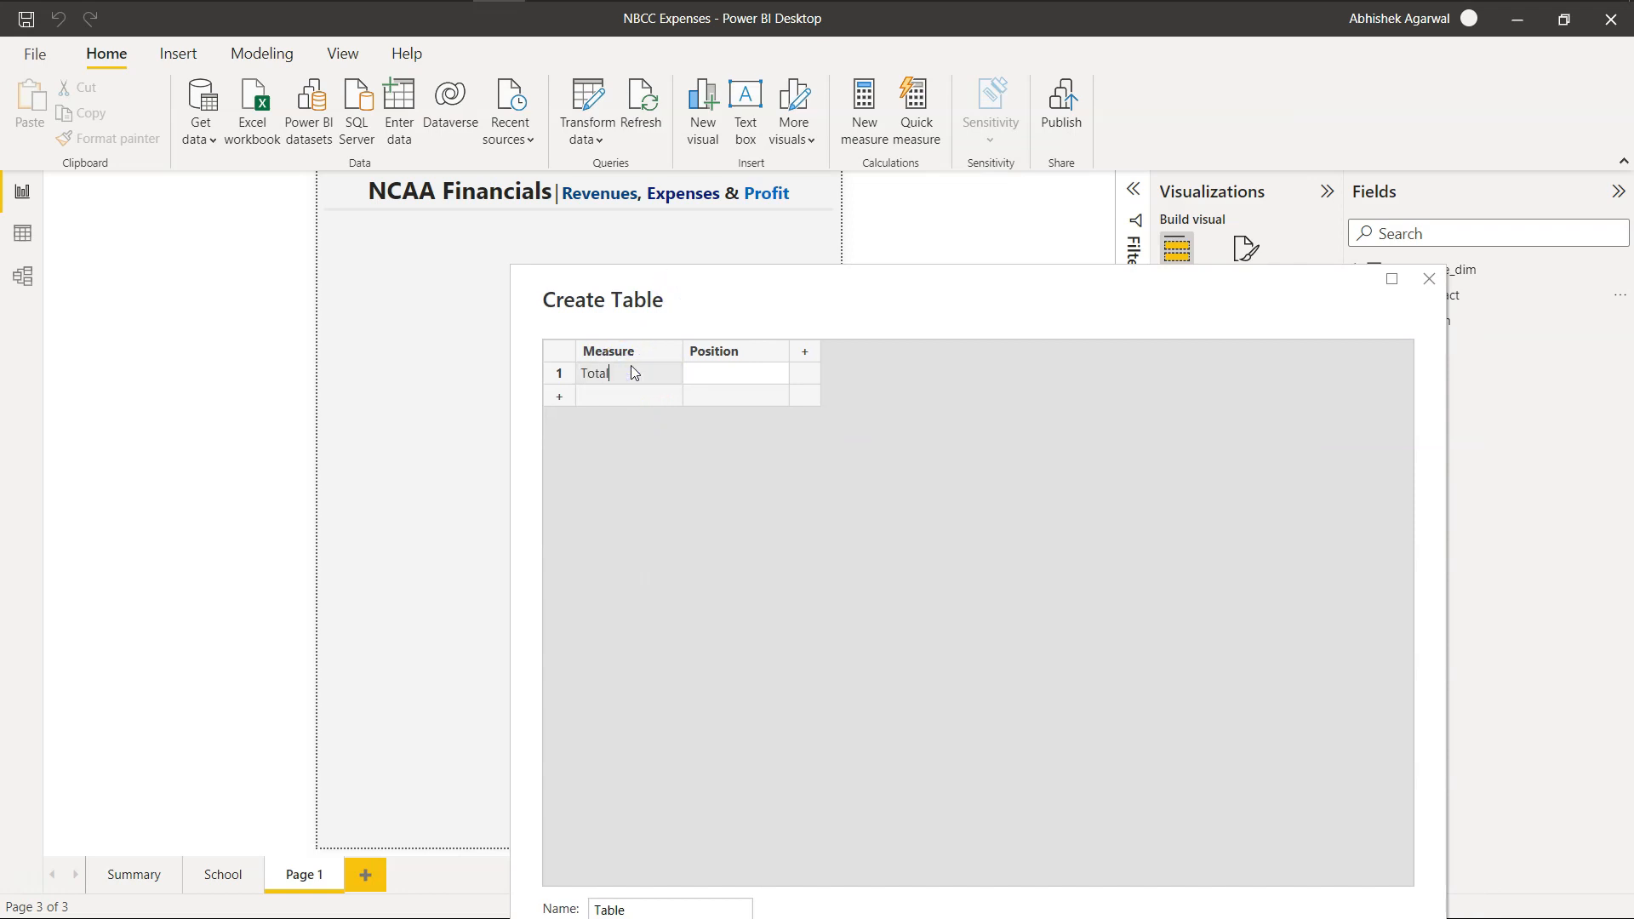
pyautogui.write('Total Revenues')
pyautogui.press('Tab')
pyautogui.write('1')
pyautogui.press('Tab')
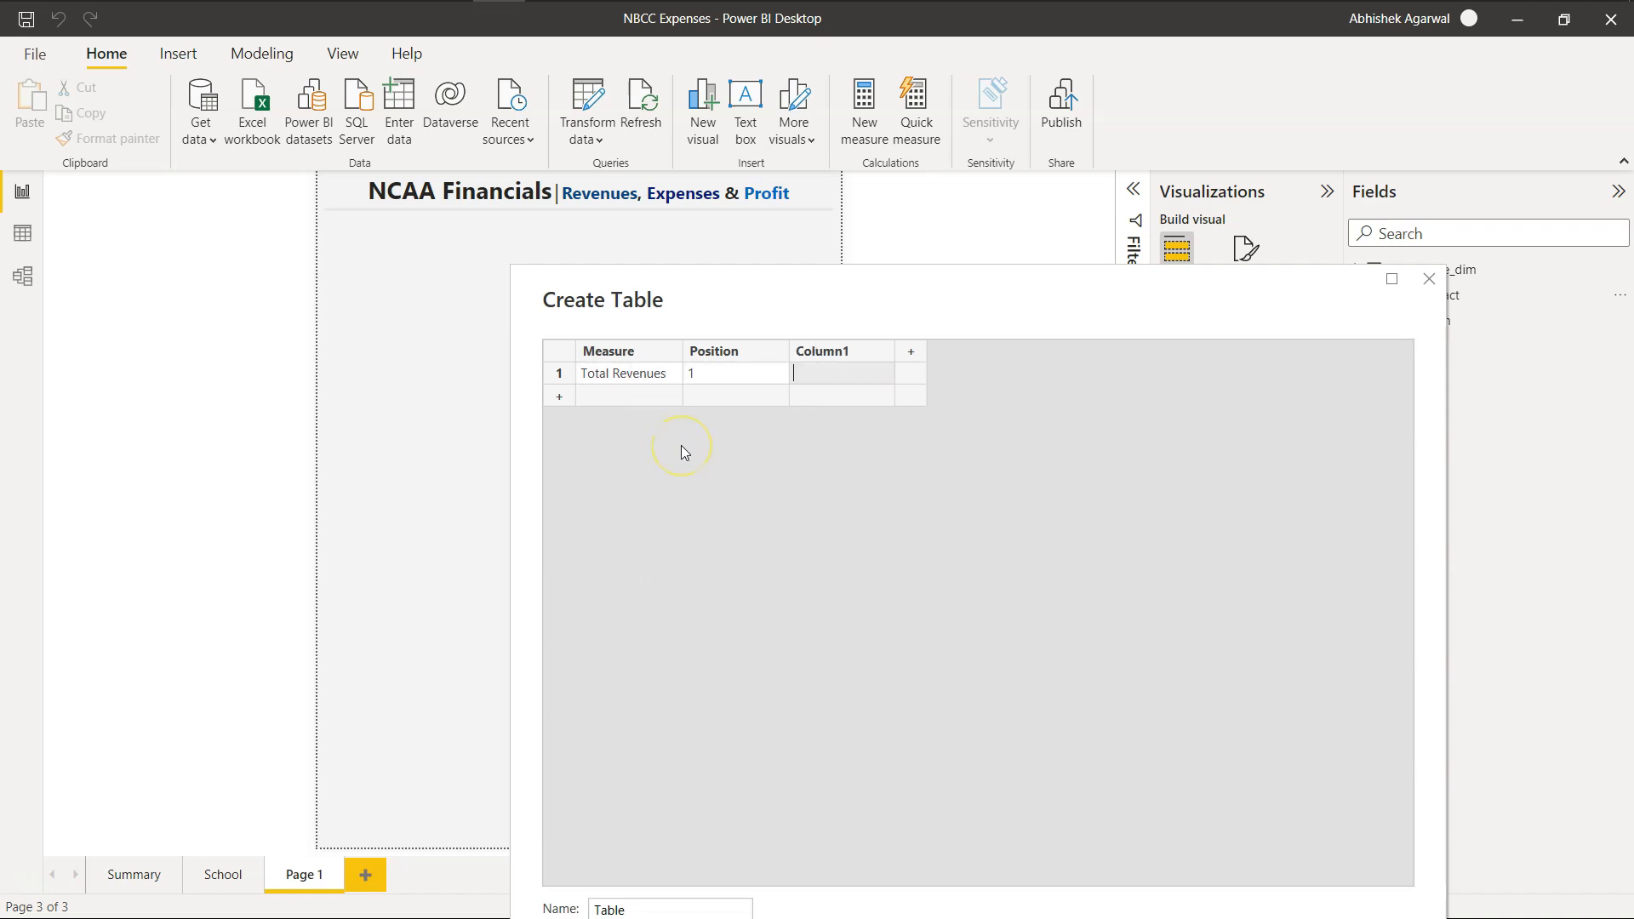
# Delete the empty third column from the new table.
pyautogui.click(842, 383)
pyautogui.rightClick(849, 361)
pyautogui.click(901, 464)
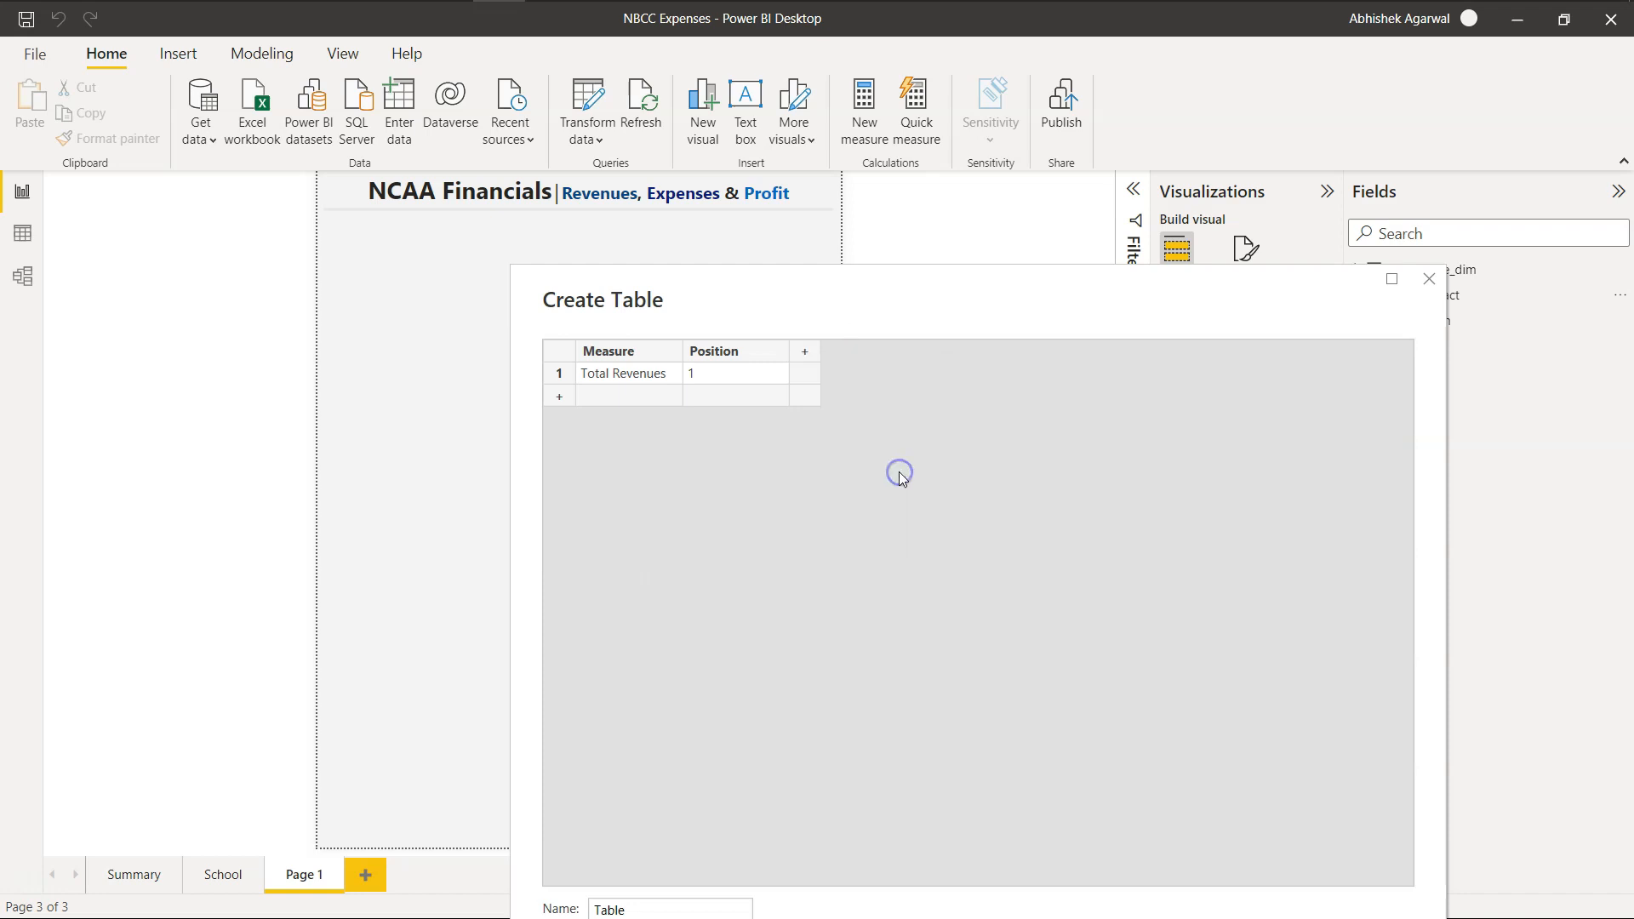
# Fill the second row of the table with Total Expenses and position 2.
pyautogui.click(616, 397)
pyautogui.click(615, 396)
pyautogui.write('Total Expenses')
pyautogui.click(726, 401)
pyautogui.write('2')
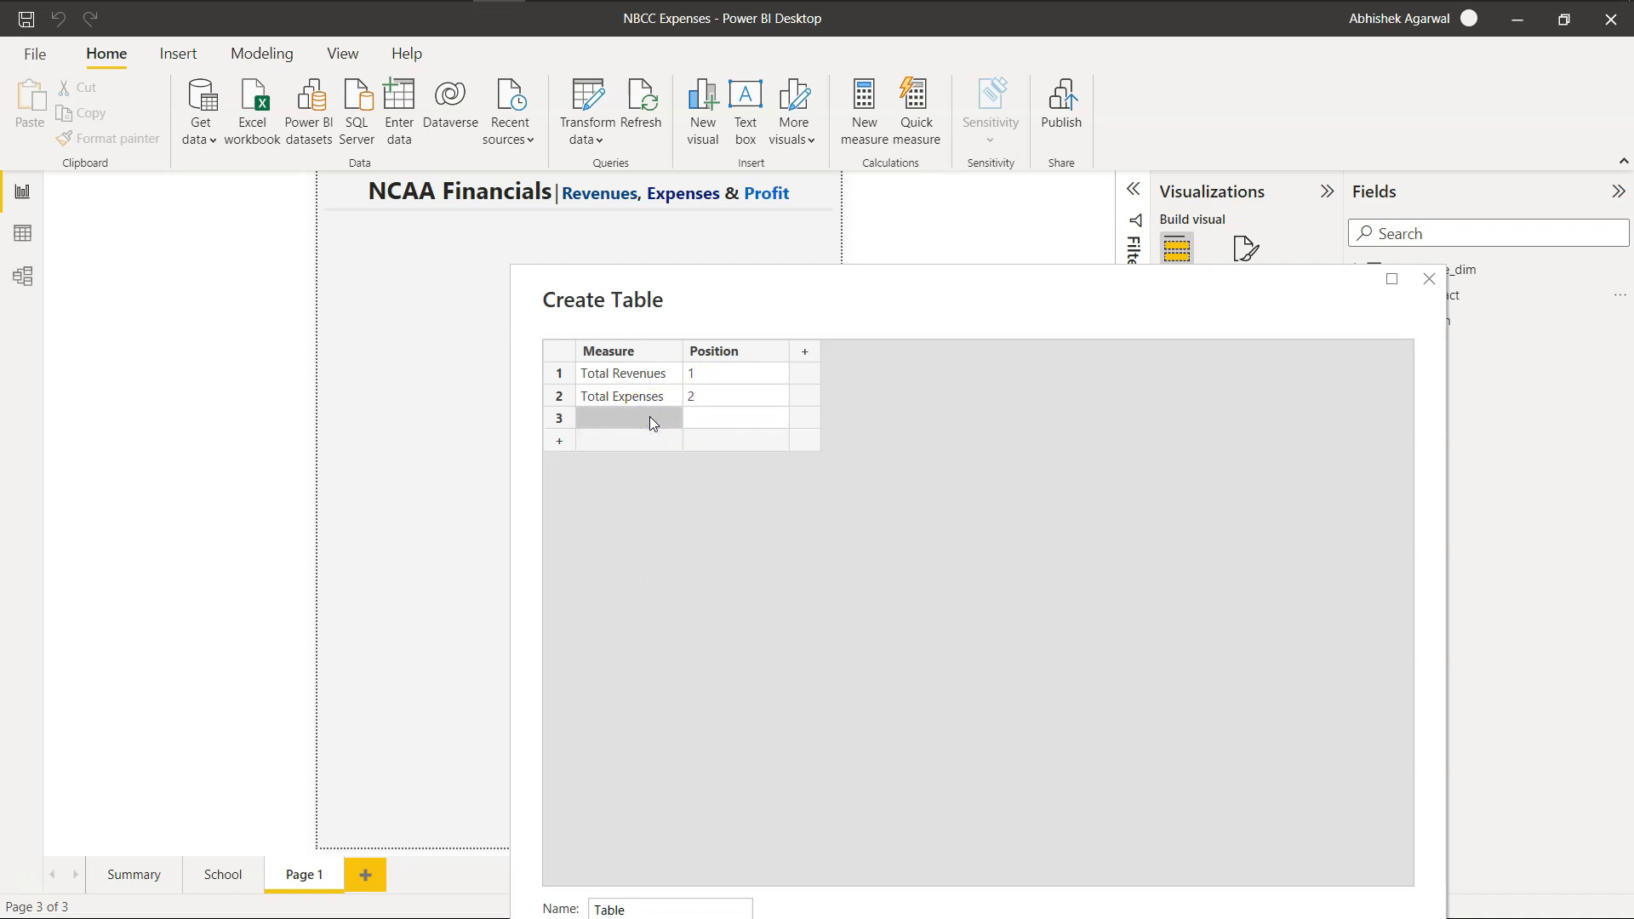
# Fill the third row of the table with Total Profit and position 3.
pyautogui.write('Pr')
pyautogui.press('Tab')
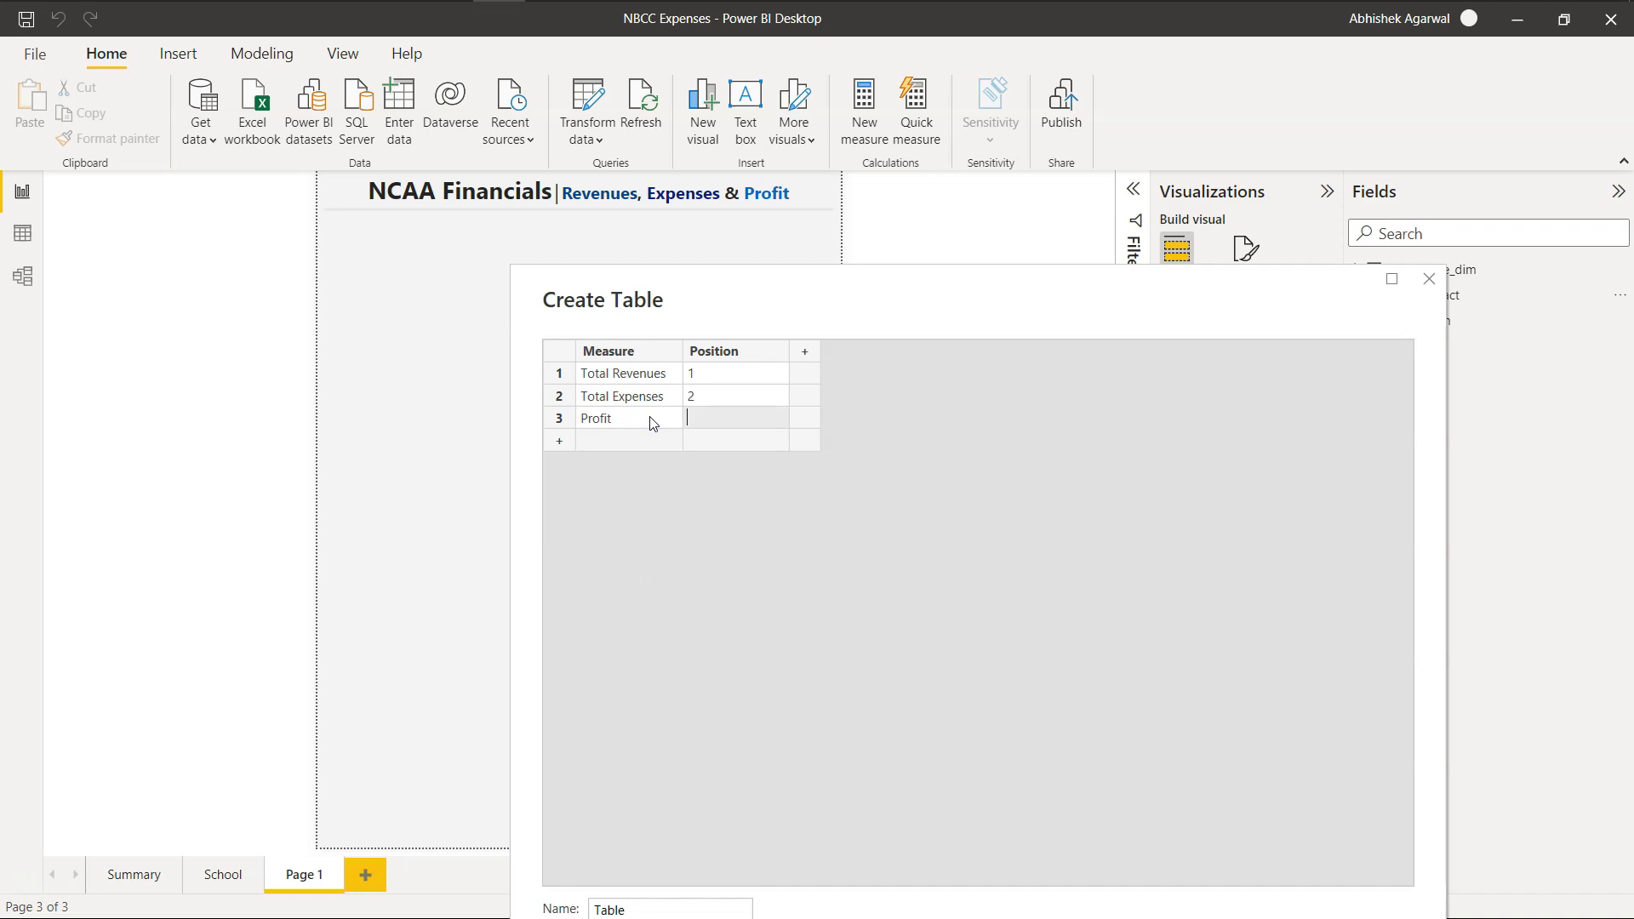
pyautogui.click(651, 418)
pyautogui.doubleClick(650, 417)
pyautogui.press('Left')
pyautogui.press('Left')
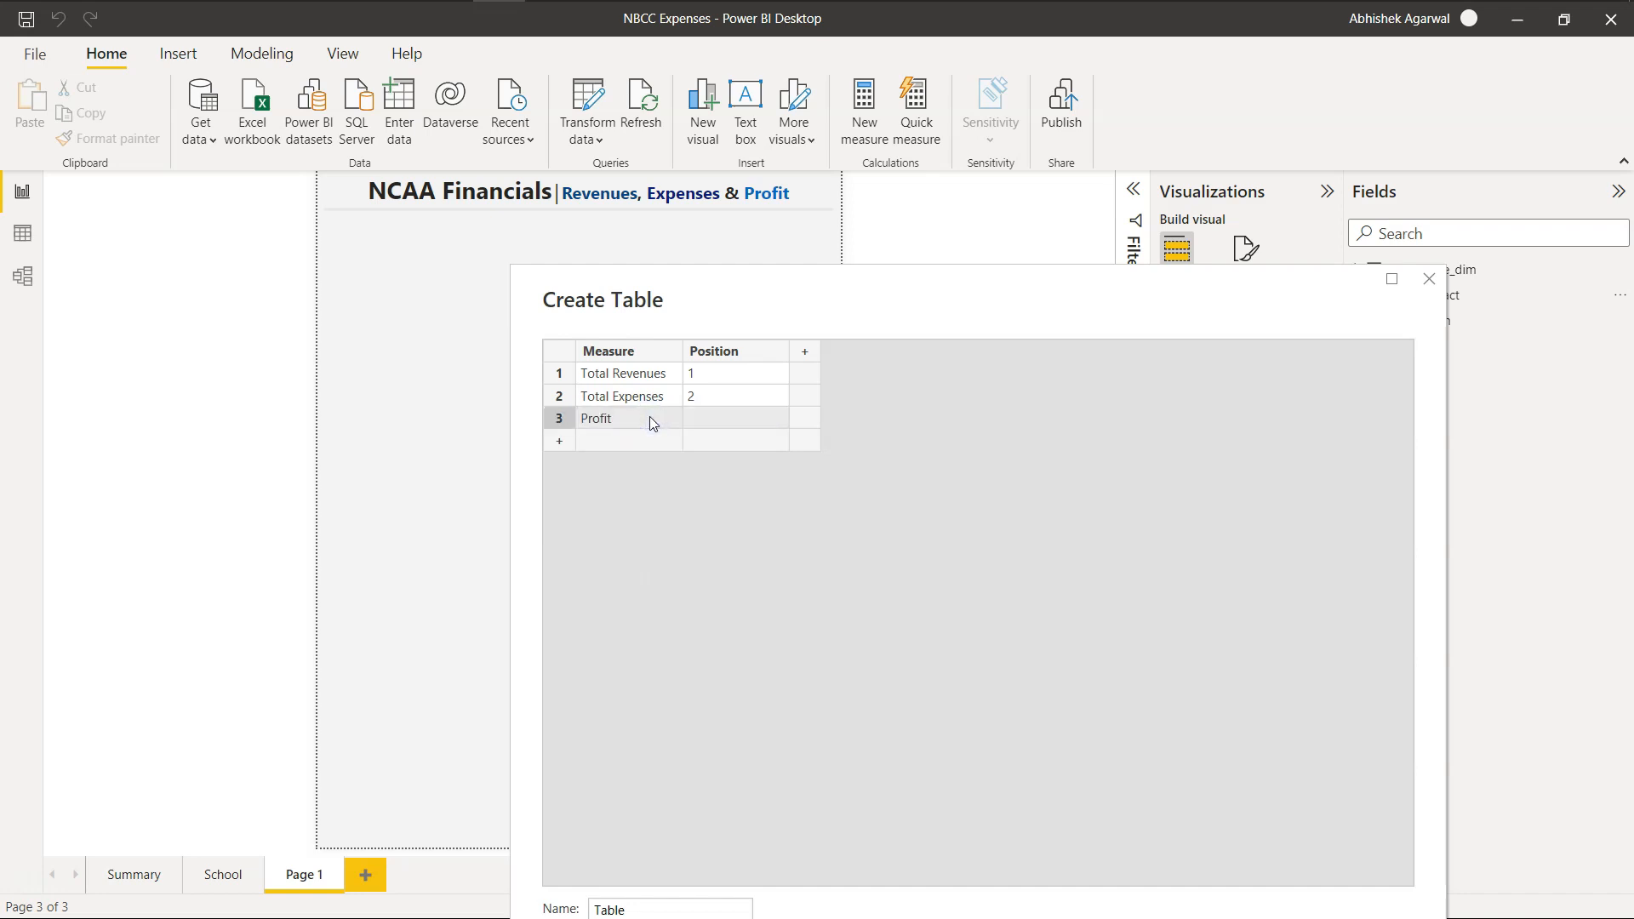
pyautogui.doubleClick(599, 419)
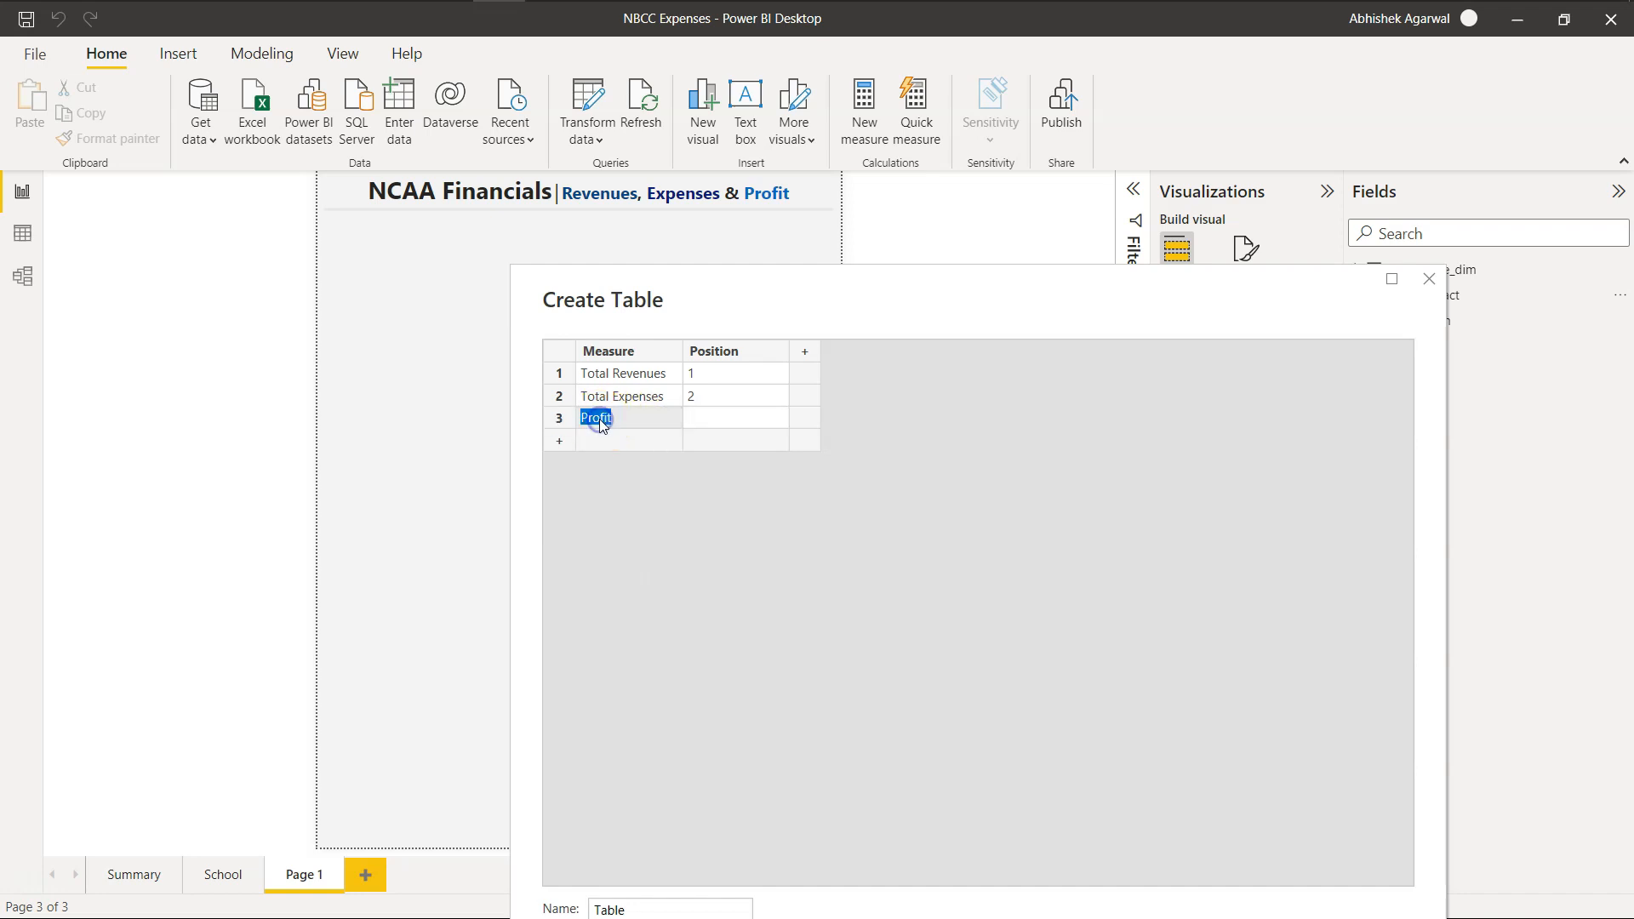
pyautogui.click(584, 420)
pyautogui.click(715, 423)
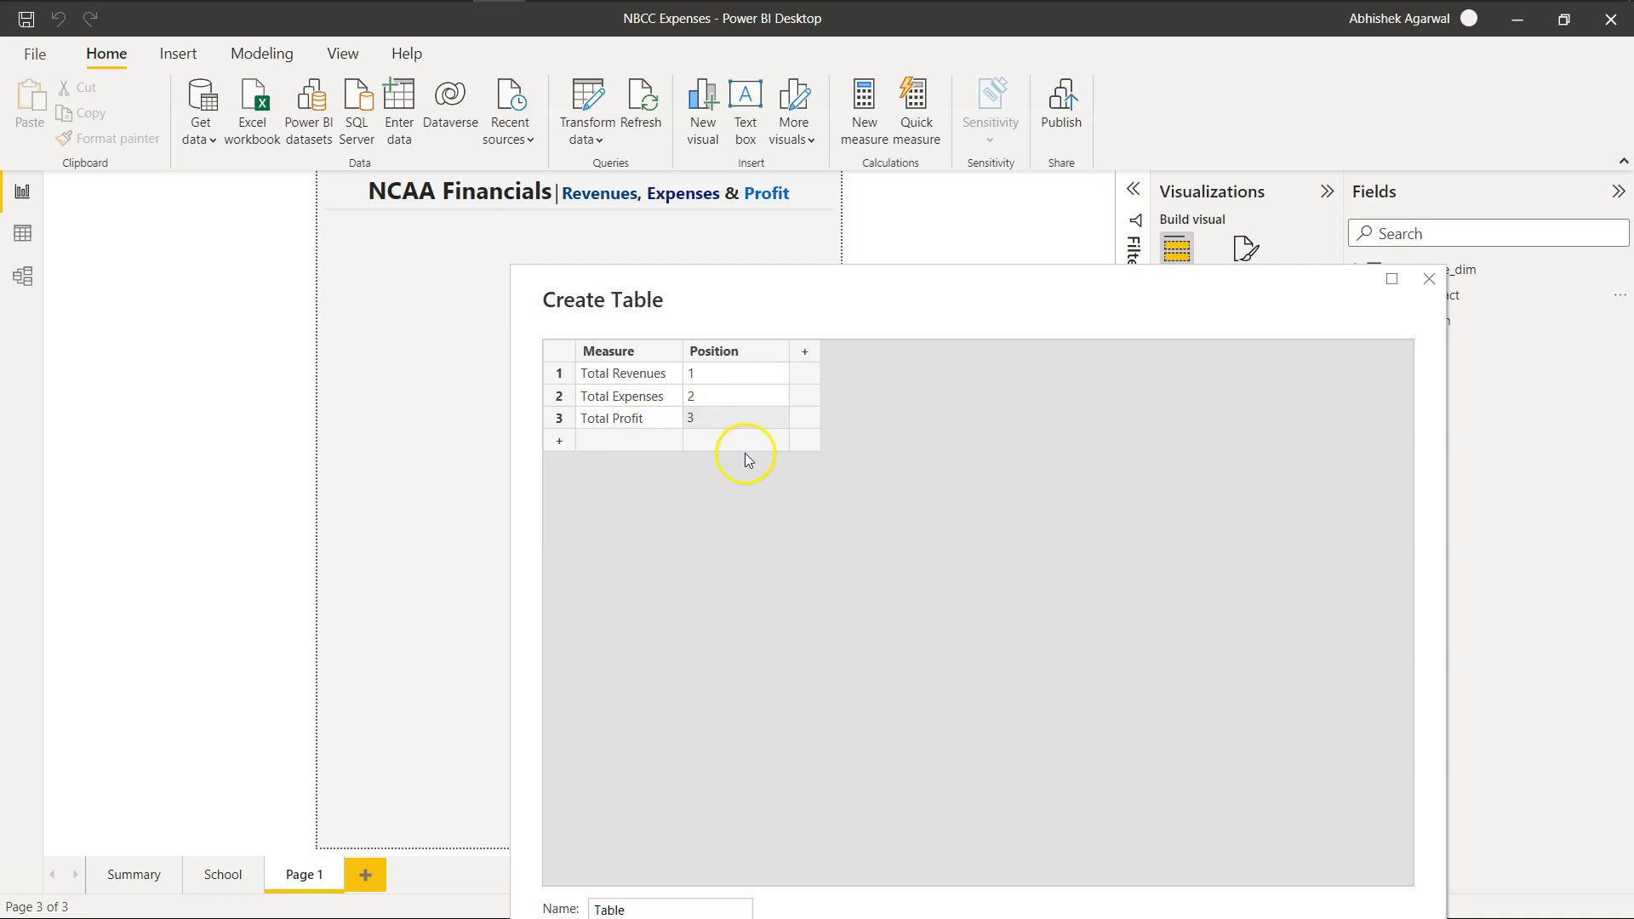
# Name the table Dynamic Measure and load it into the model.
pyautogui.moveTo(908, 313); pyautogui.dragTo(1156, 208)
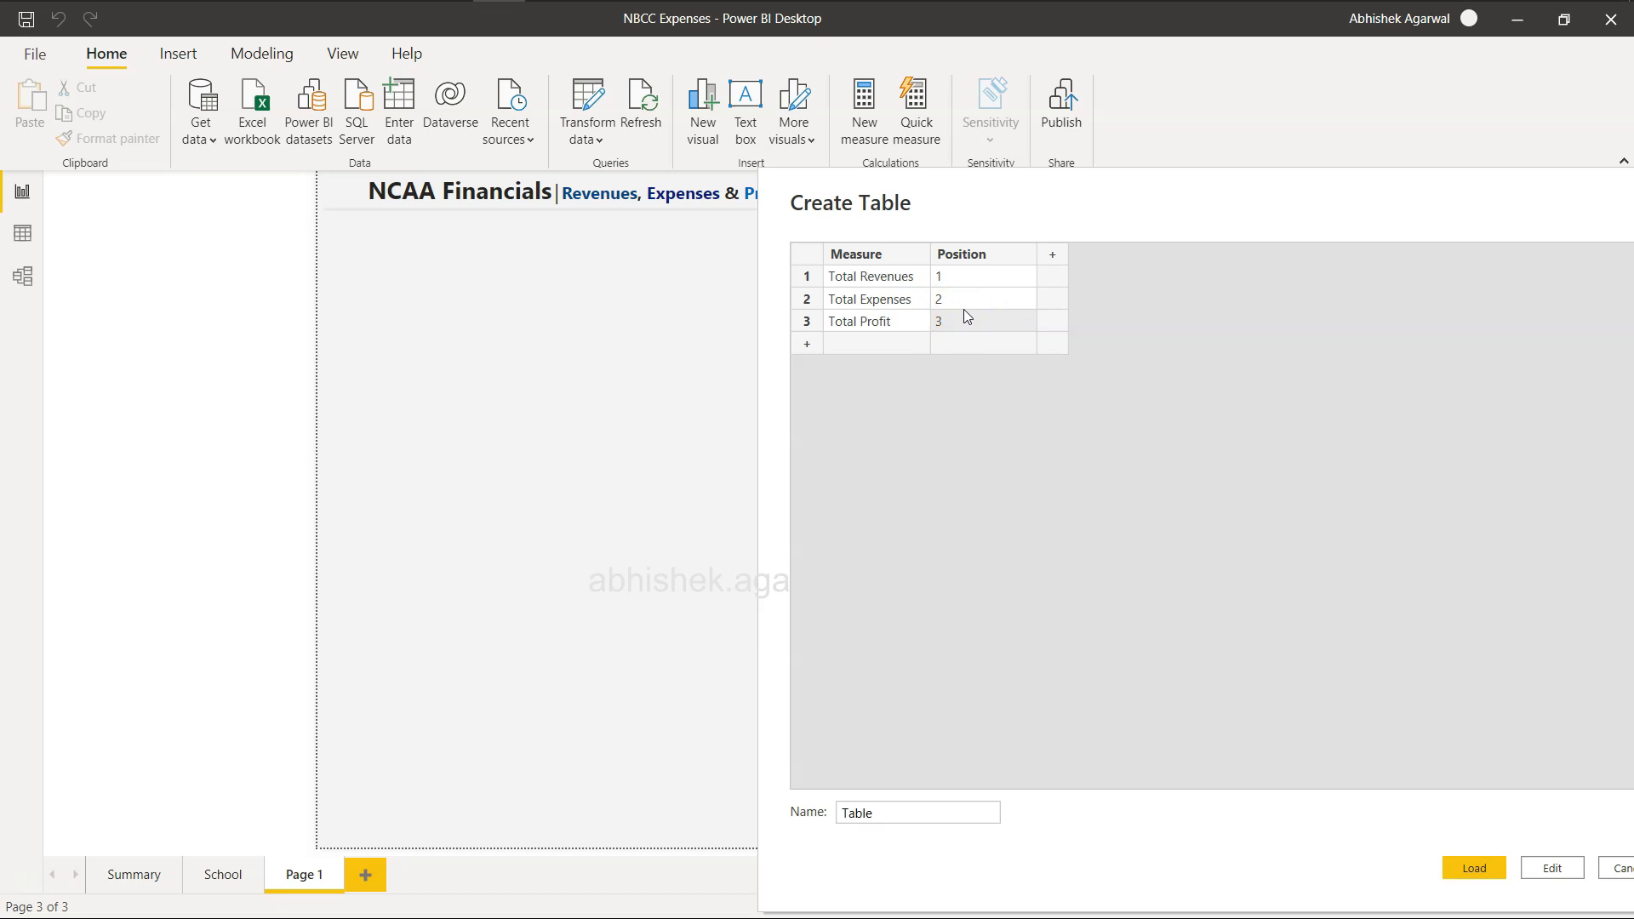
pyautogui.click(978, 260)
pyautogui.doubleClick(898, 812)
pyautogui.write('Measure')
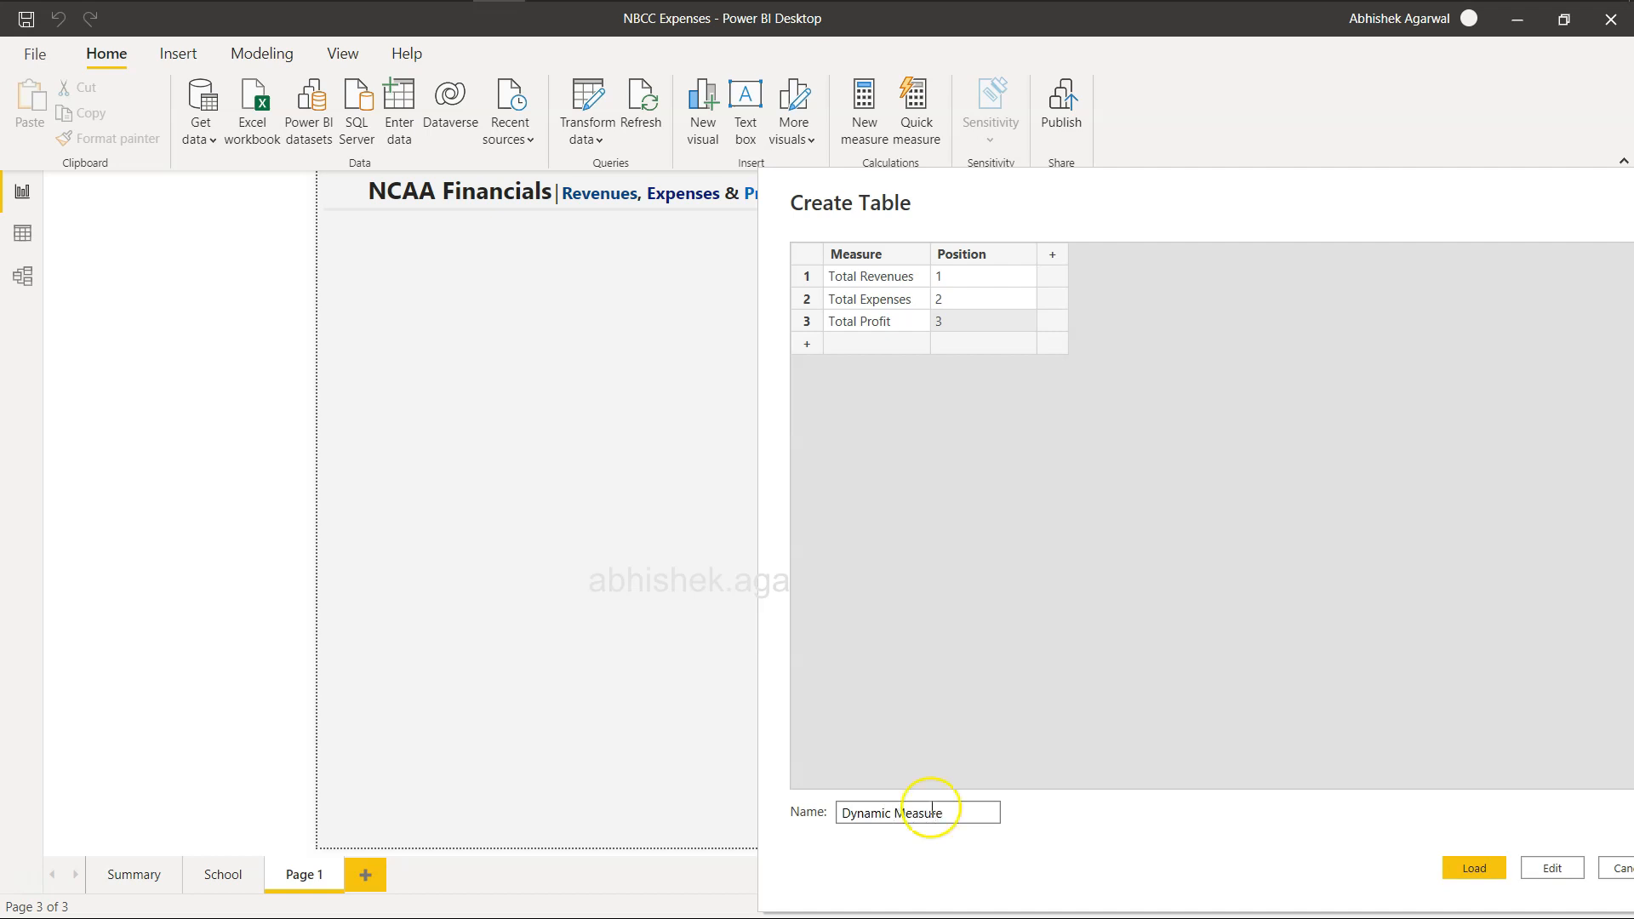
pyautogui.click(1462, 861)
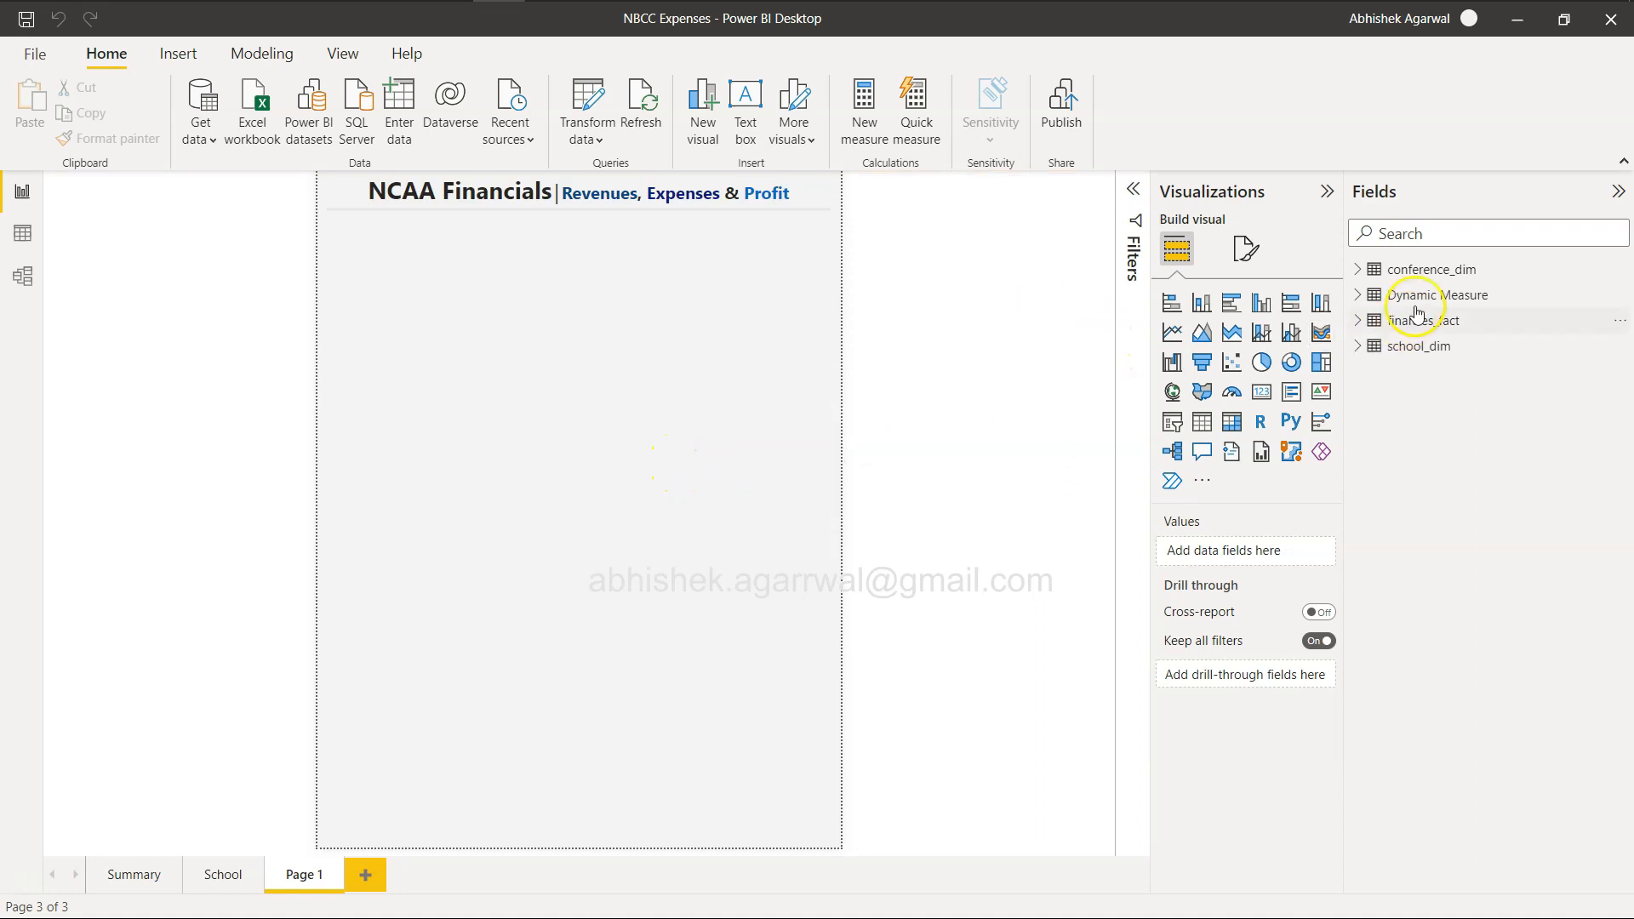
# Add a slicer to the page using the Measure field of the Dynamic Measure table.
pyautogui.click(1374, 298)
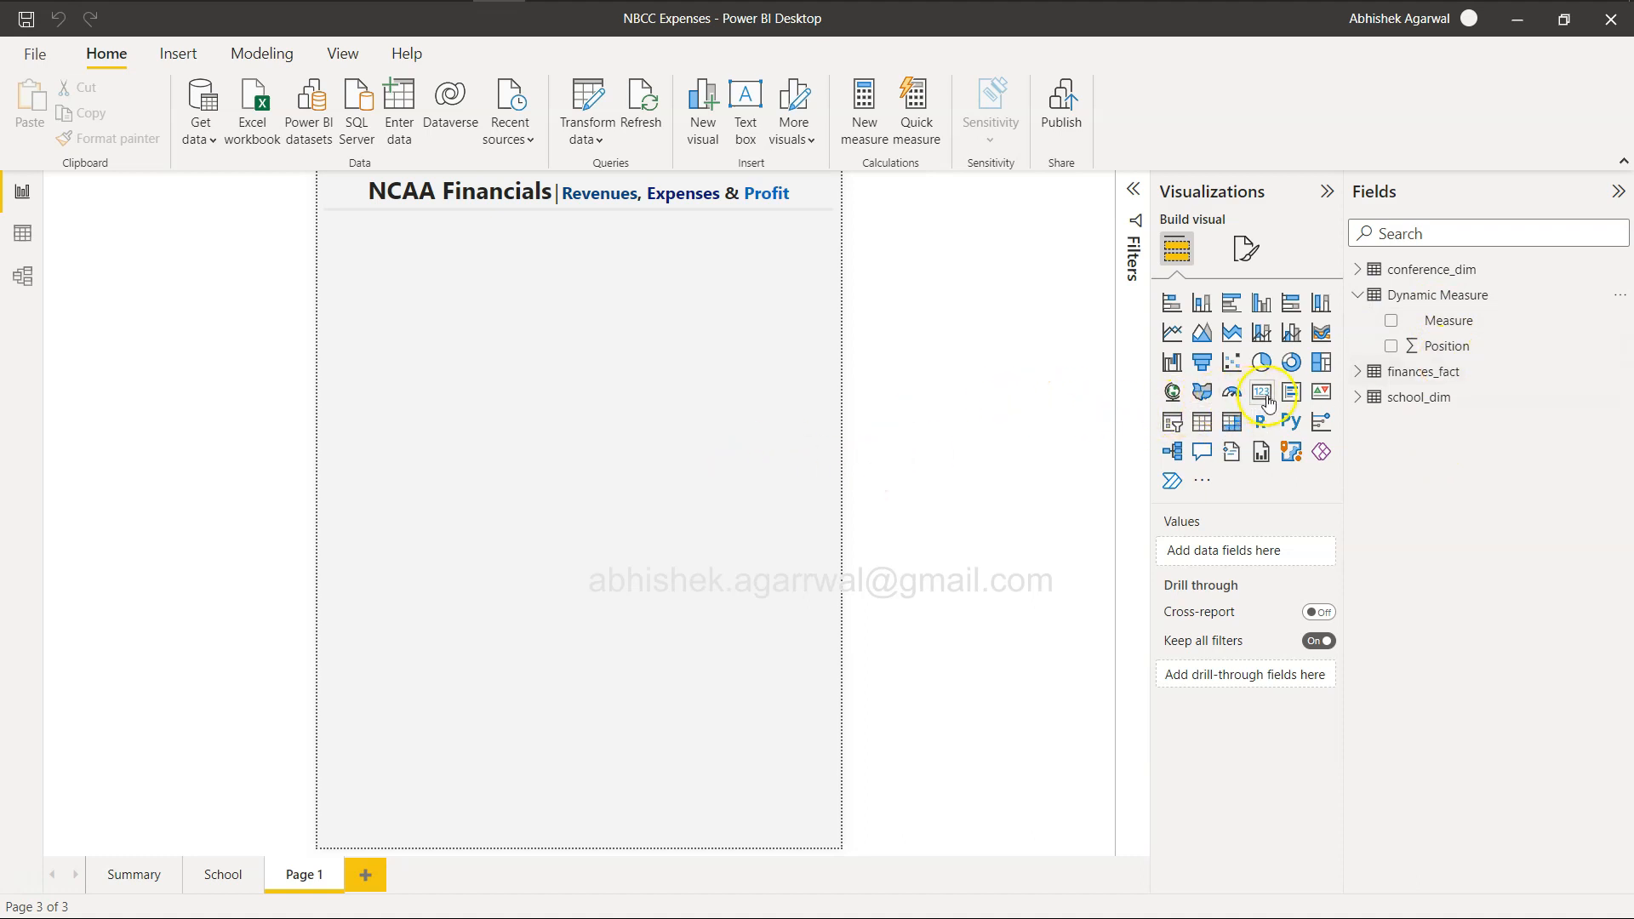
pyautogui.click(1171, 422)
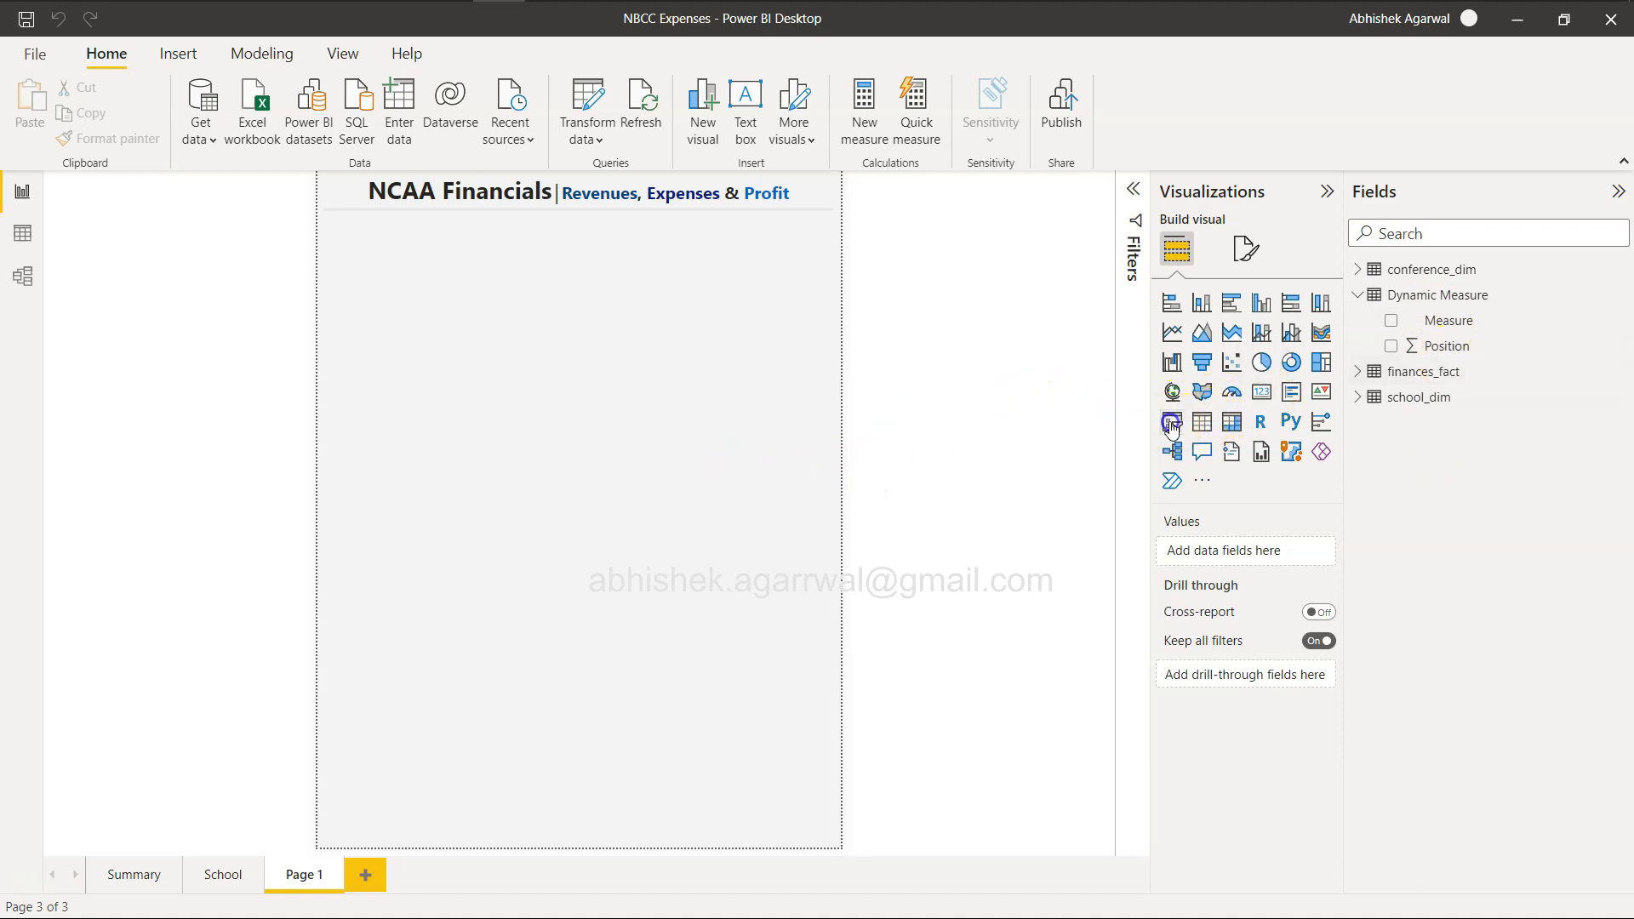
pyautogui.click(1390, 322)
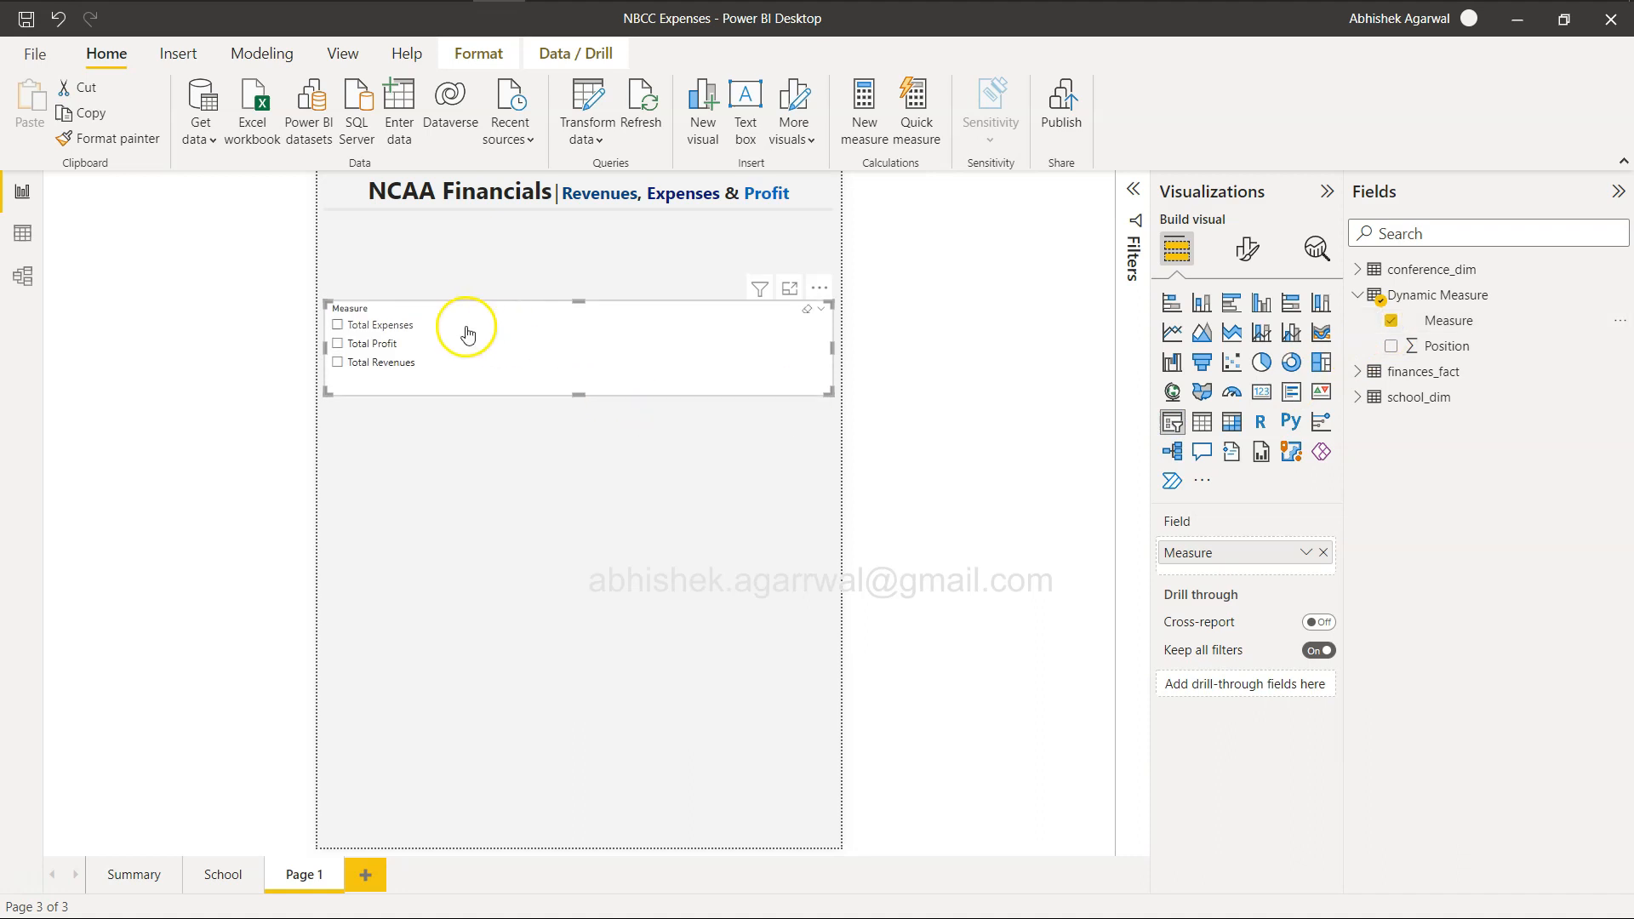
# Set the slicer's orientation to Horizontal, and shrink it to a thin strip directly beneath the title's divider line.
pyautogui.click(1247, 252)
pyautogui.click(1260, 407)
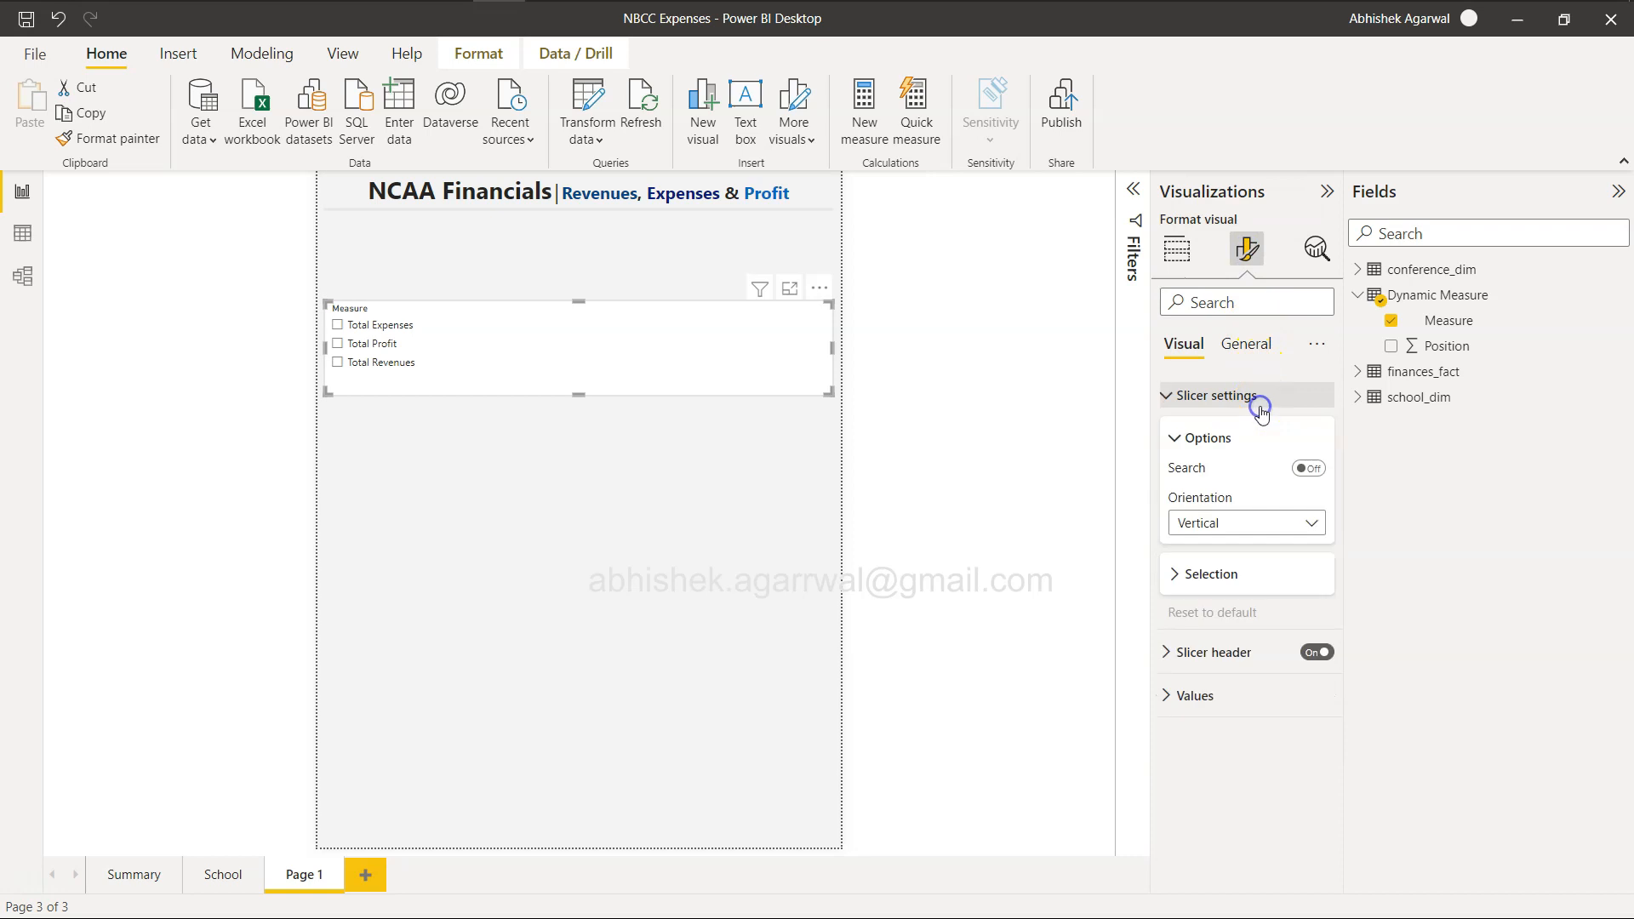
pyautogui.click(1299, 522)
pyautogui.click(1294, 574)
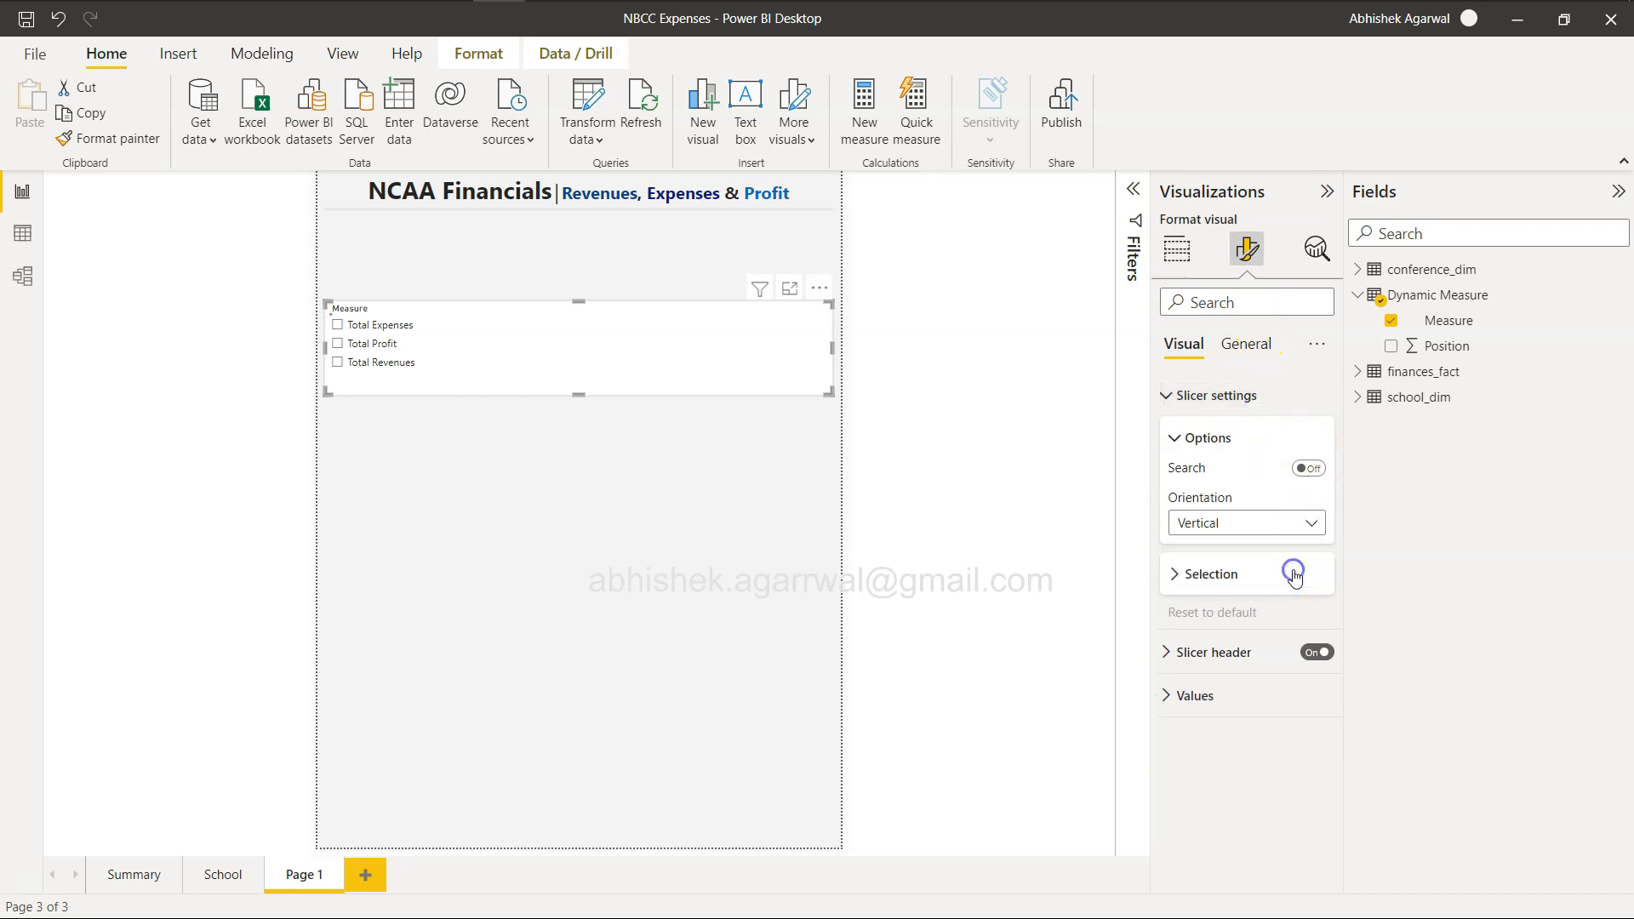
pyautogui.moveTo(581, 395); pyautogui.dragTo(624, 225)
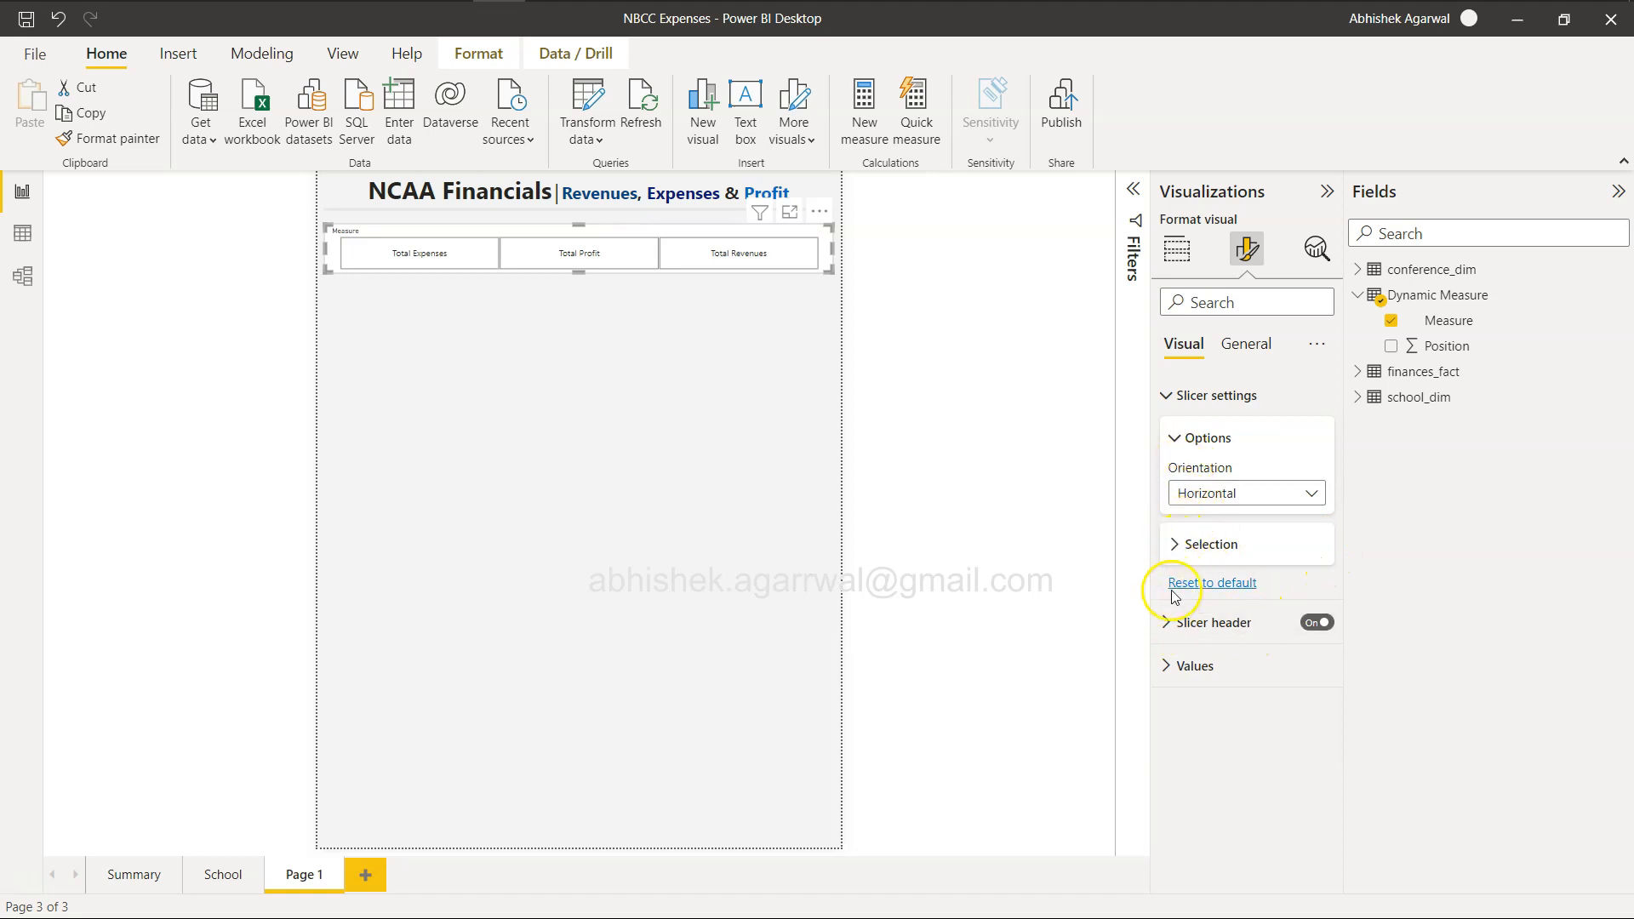
# Turn on single select for the measure slicer.
pyautogui.click(1175, 544)
pyautogui.click(1176, 538)
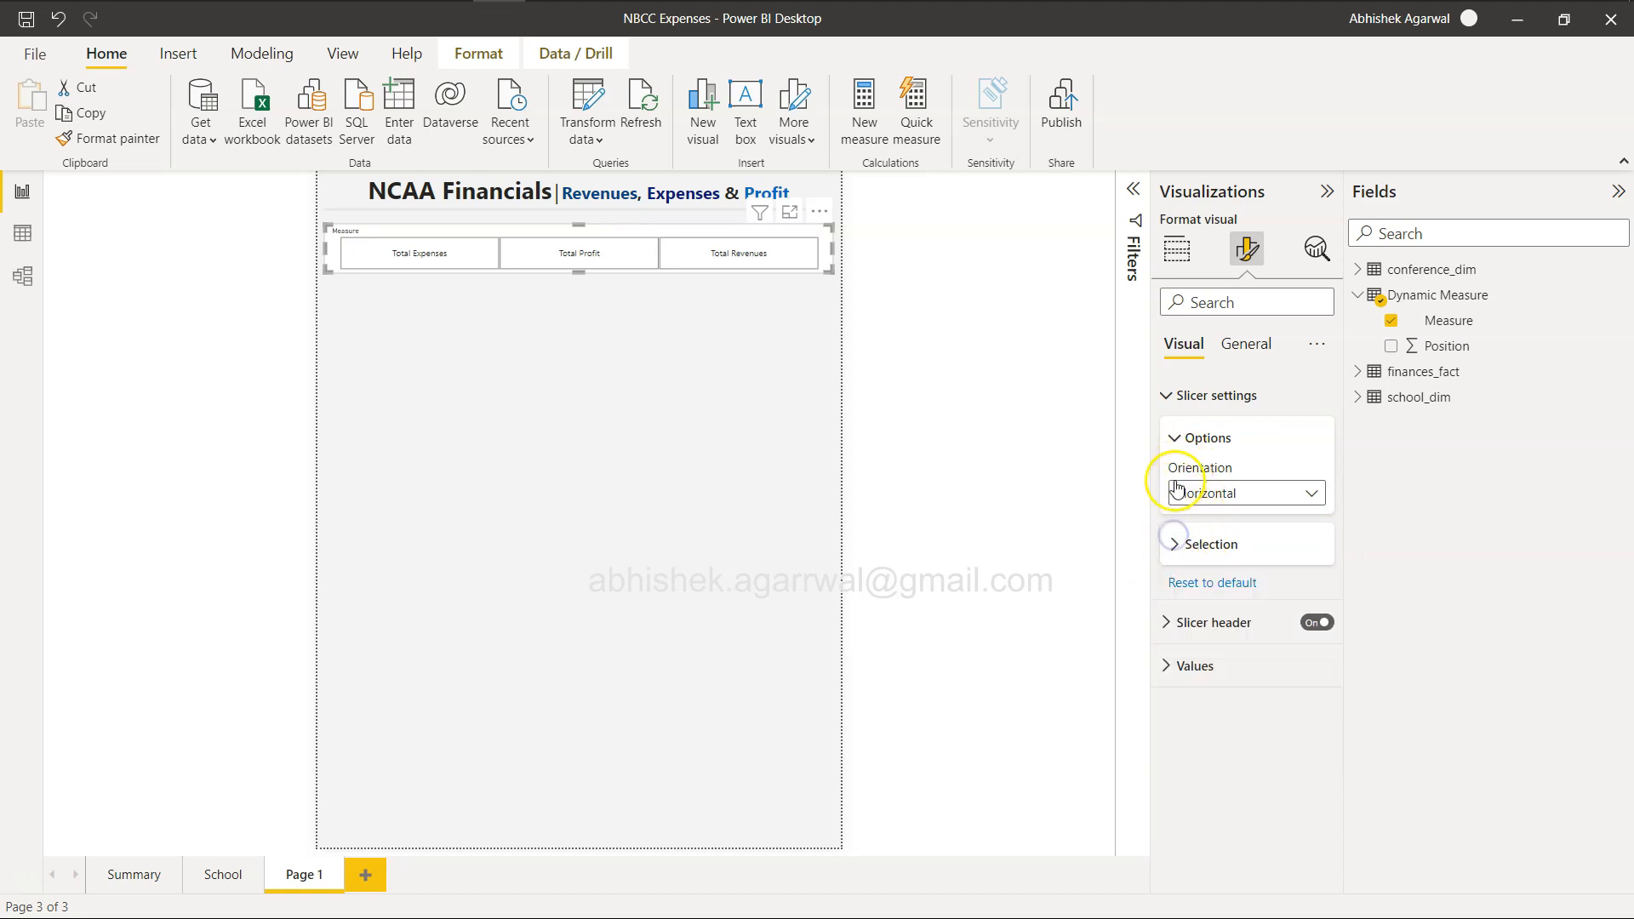
pyautogui.click(1175, 548)
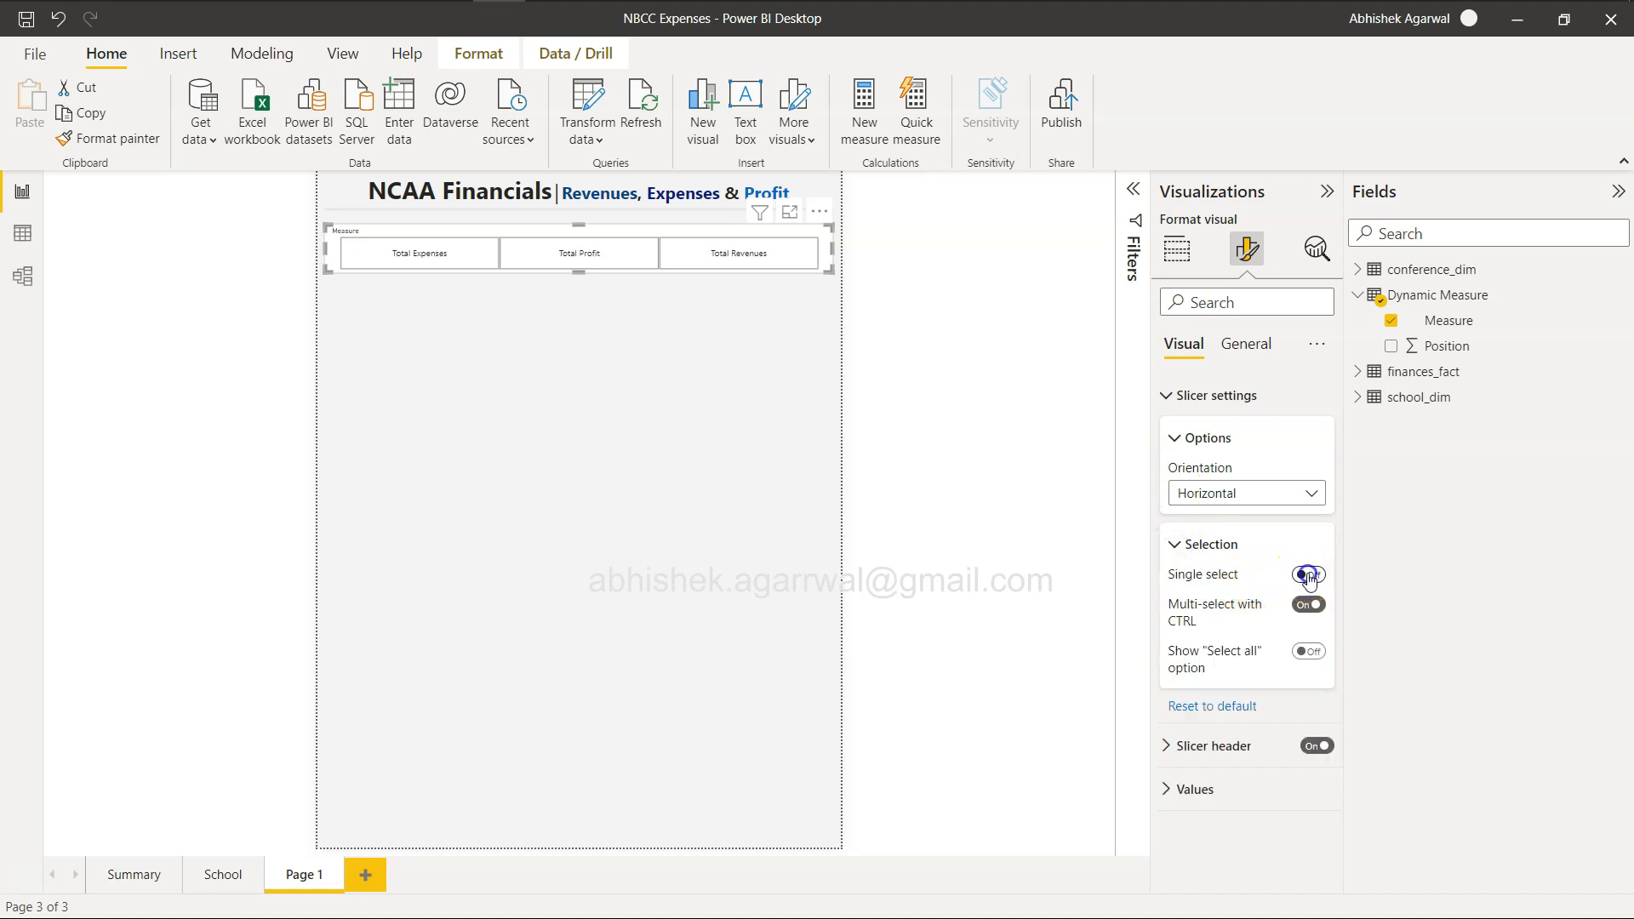
pyautogui.click(1308, 576)
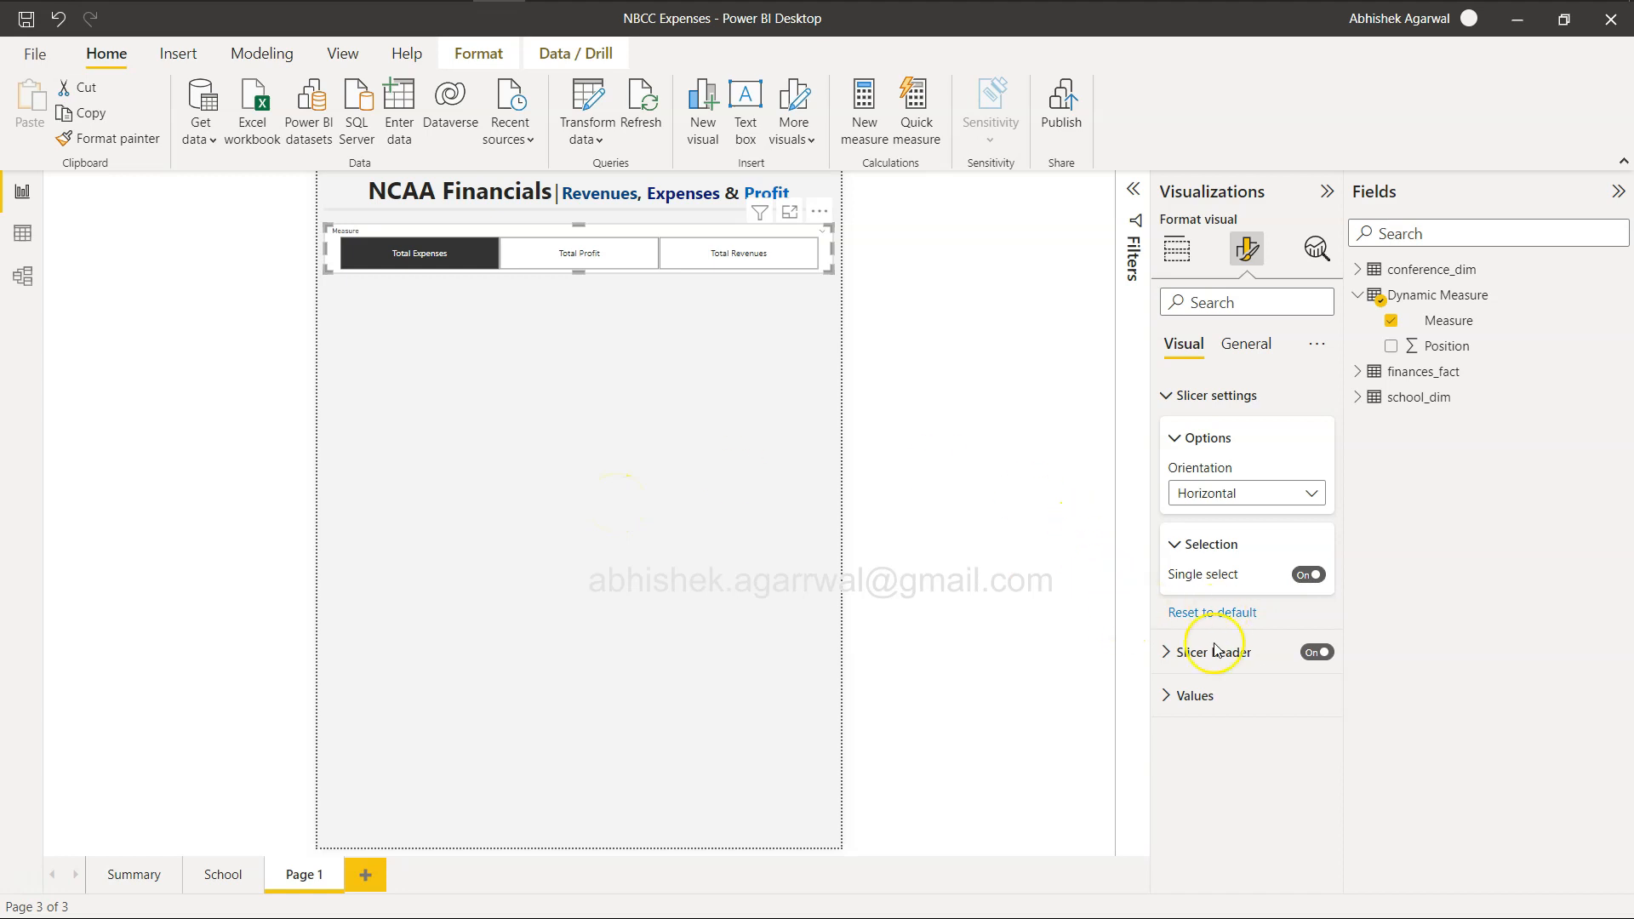
# Set the font size of the slicer's values to 17.
pyautogui.click(1181, 711)
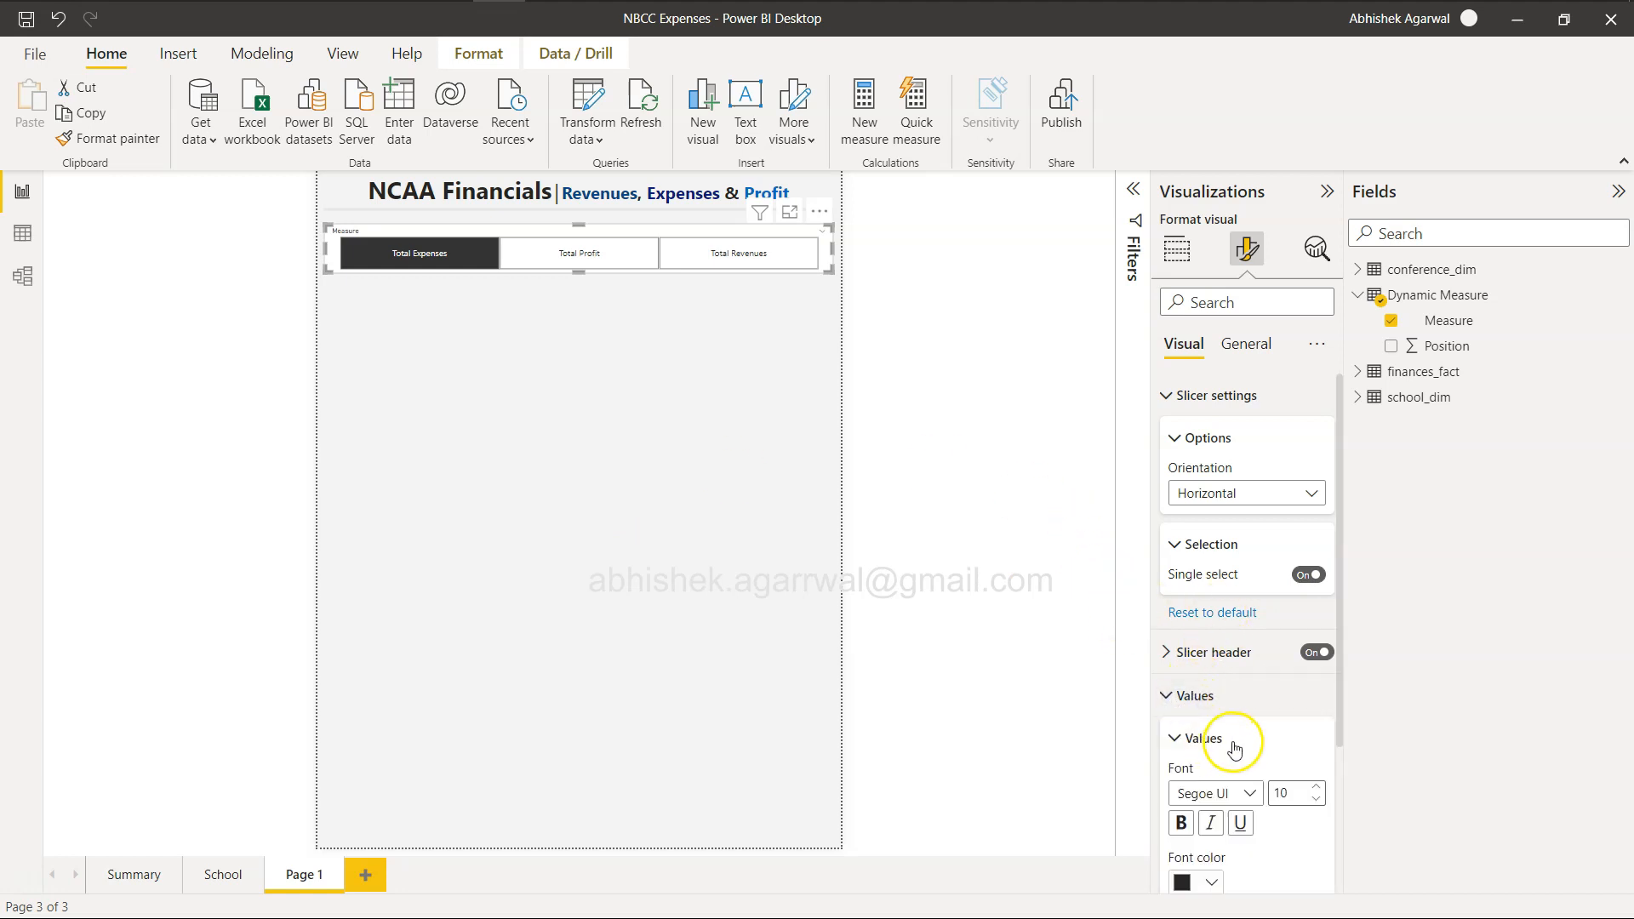
pyautogui.scroll(-3, 1236, 732)
pyautogui.click(1318, 661)
pyautogui.click(1318, 660)
pyautogui.click(1318, 660)
pyautogui.click(1318, 661)
pyautogui.click(1318, 660)
pyautogui.click(1318, 661)
pyautogui.click(1318, 661)
pyautogui.click(1318, 661)
pyautogui.click(1319, 660)
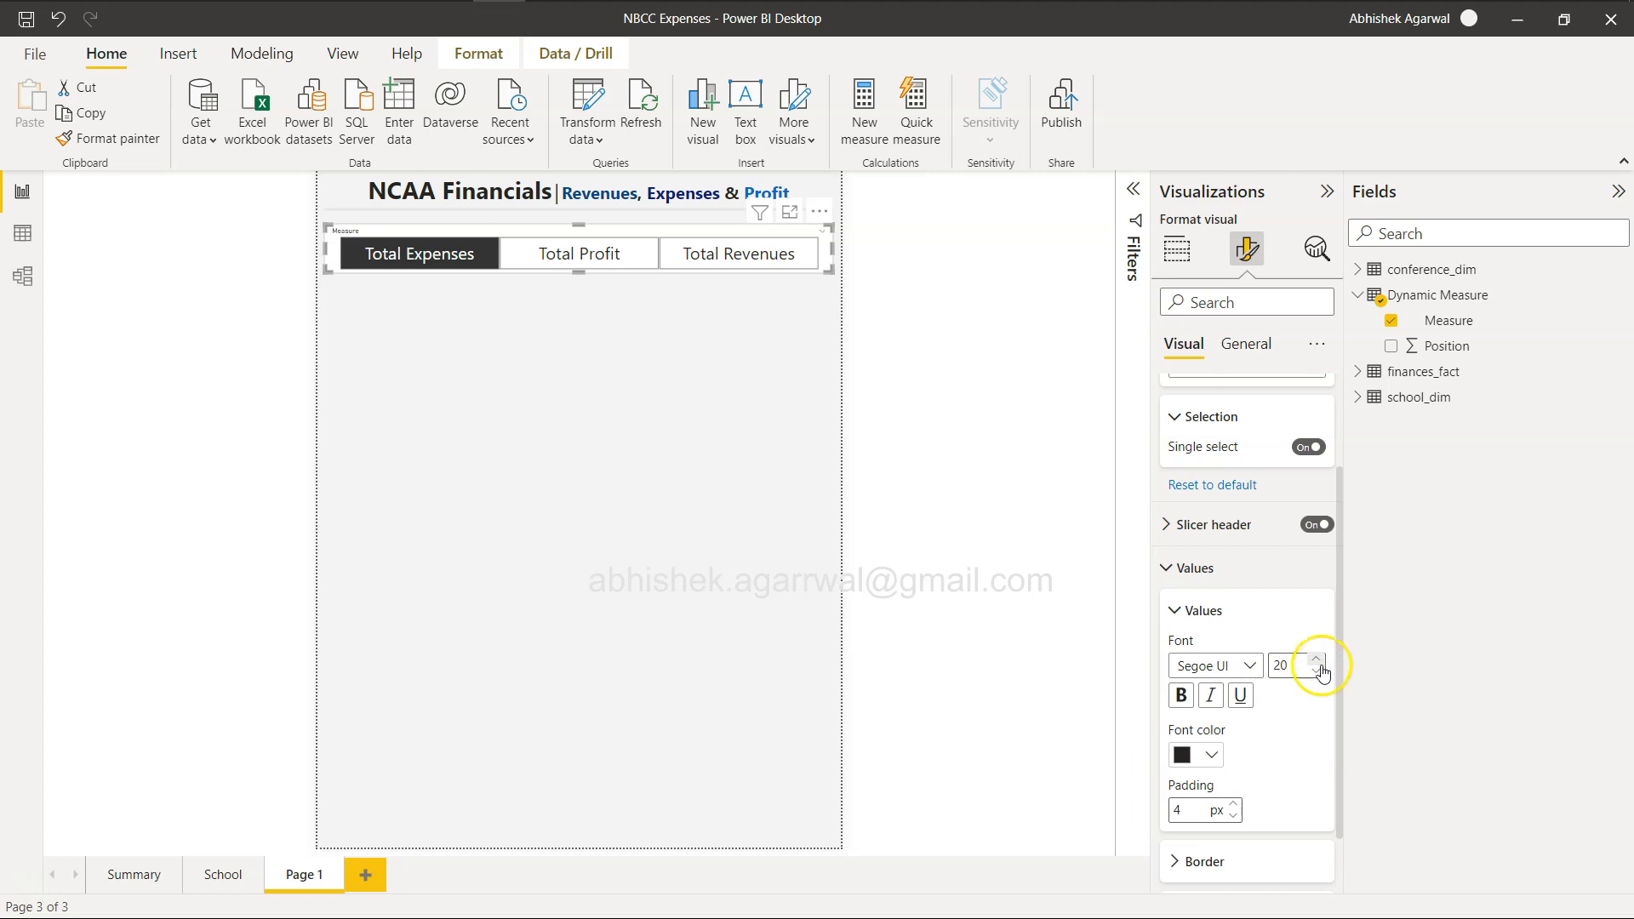
pyautogui.click(1319, 673)
pyautogui.click(1319, 672)
pyautogui.click(1319, 673)
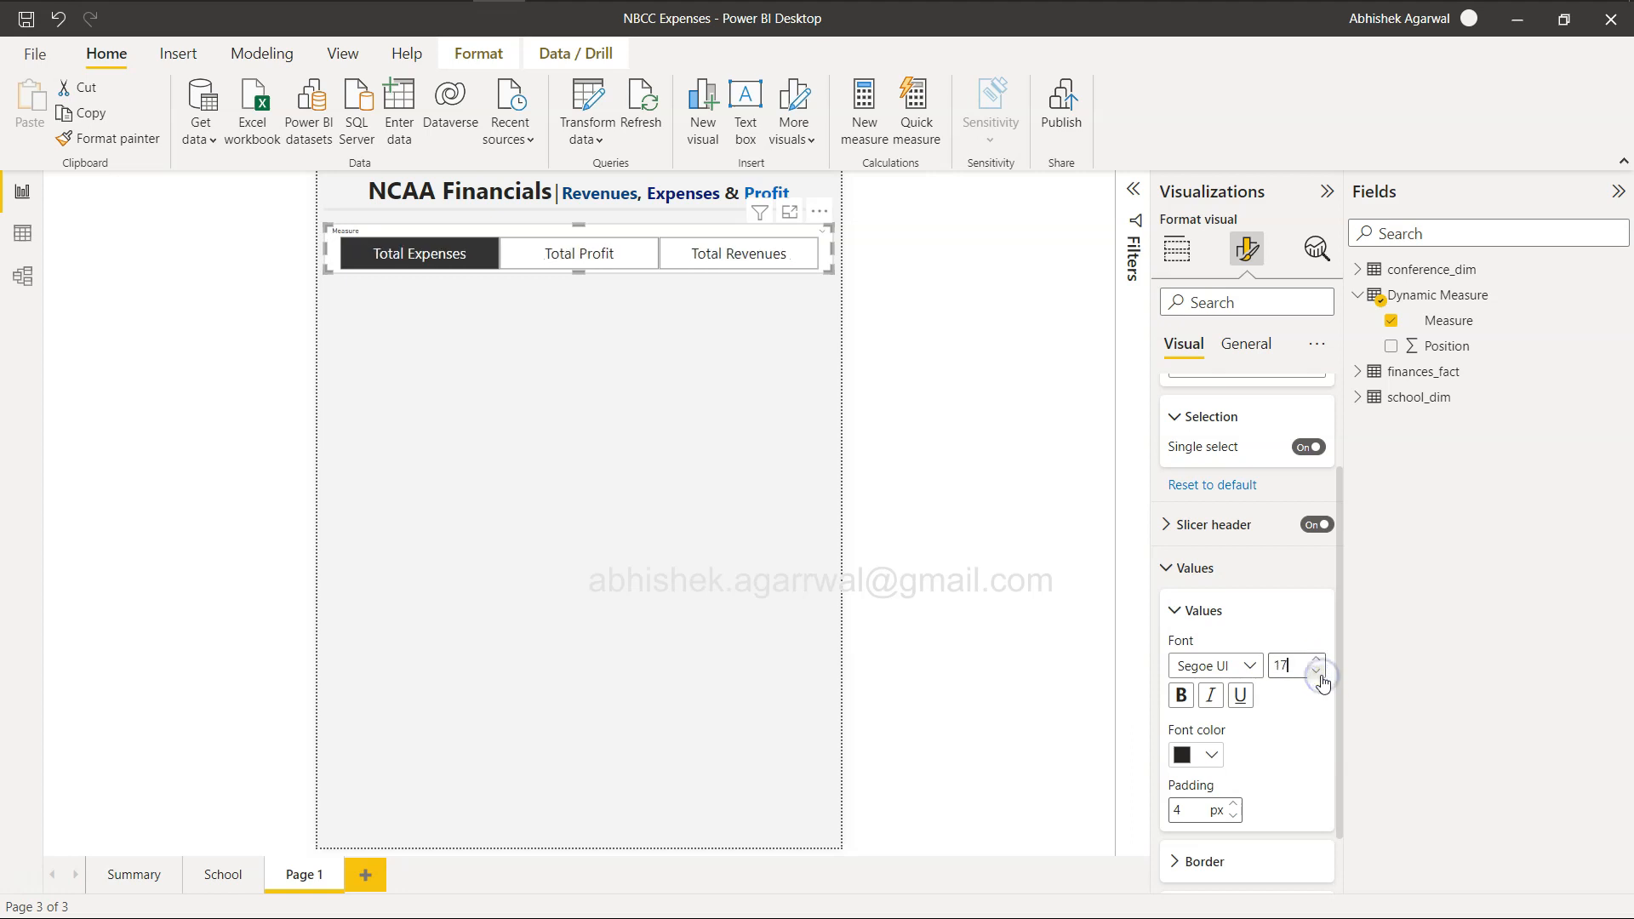
# Make the slicer's values bold and dark grey, and set their font size to 16.
pyautogui.click(1212, 756)
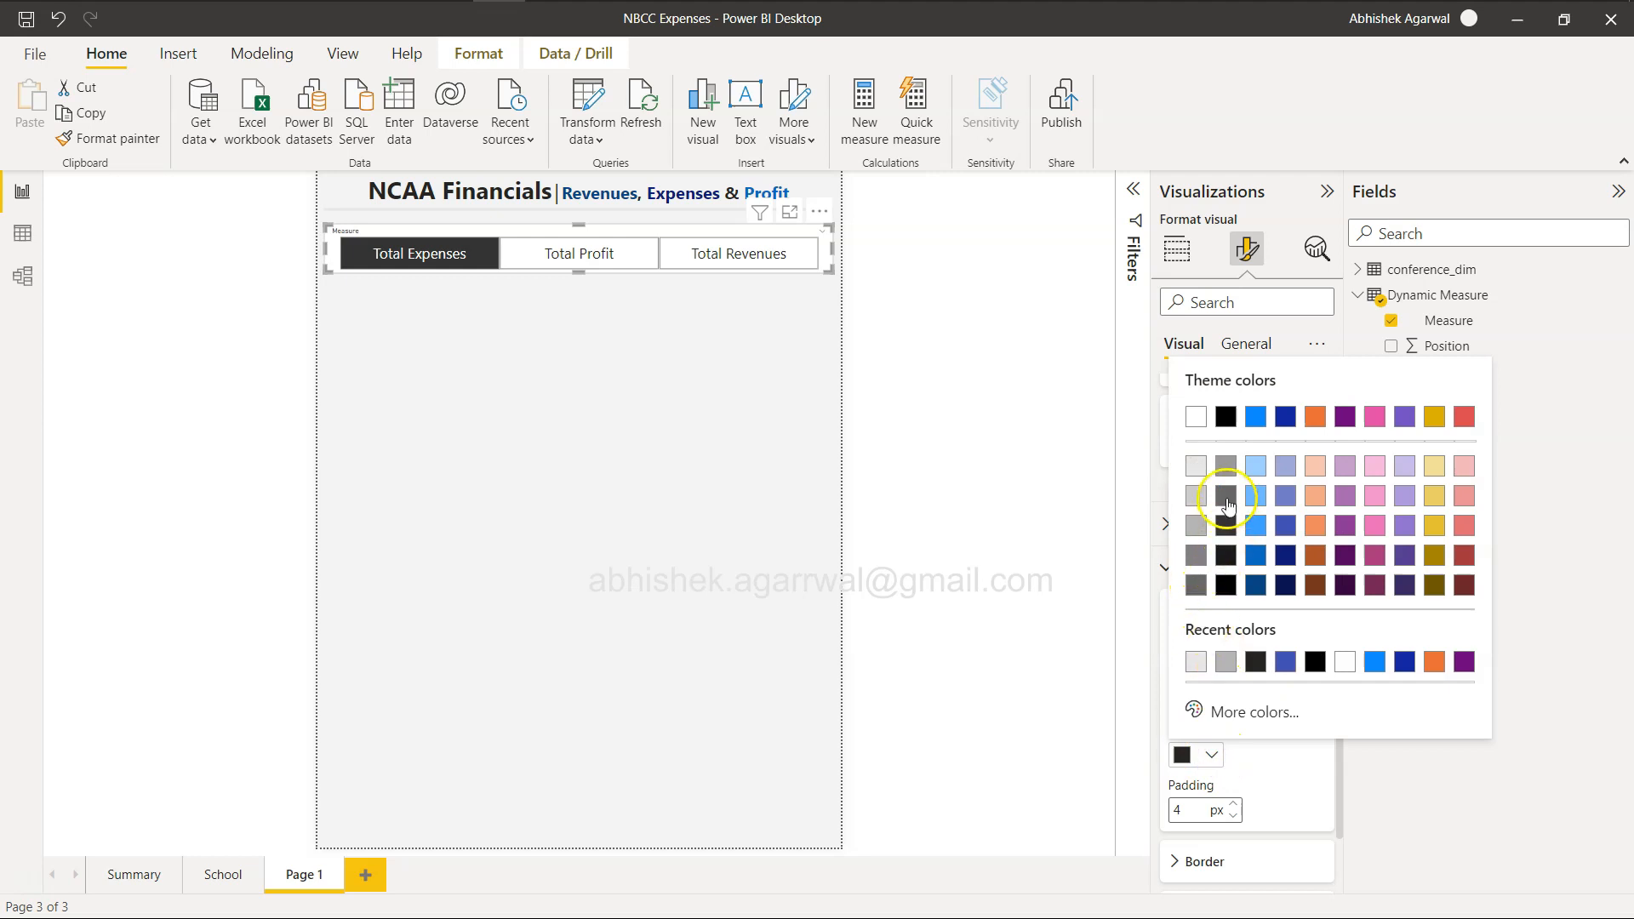
pyautogui.click(1226, 496)
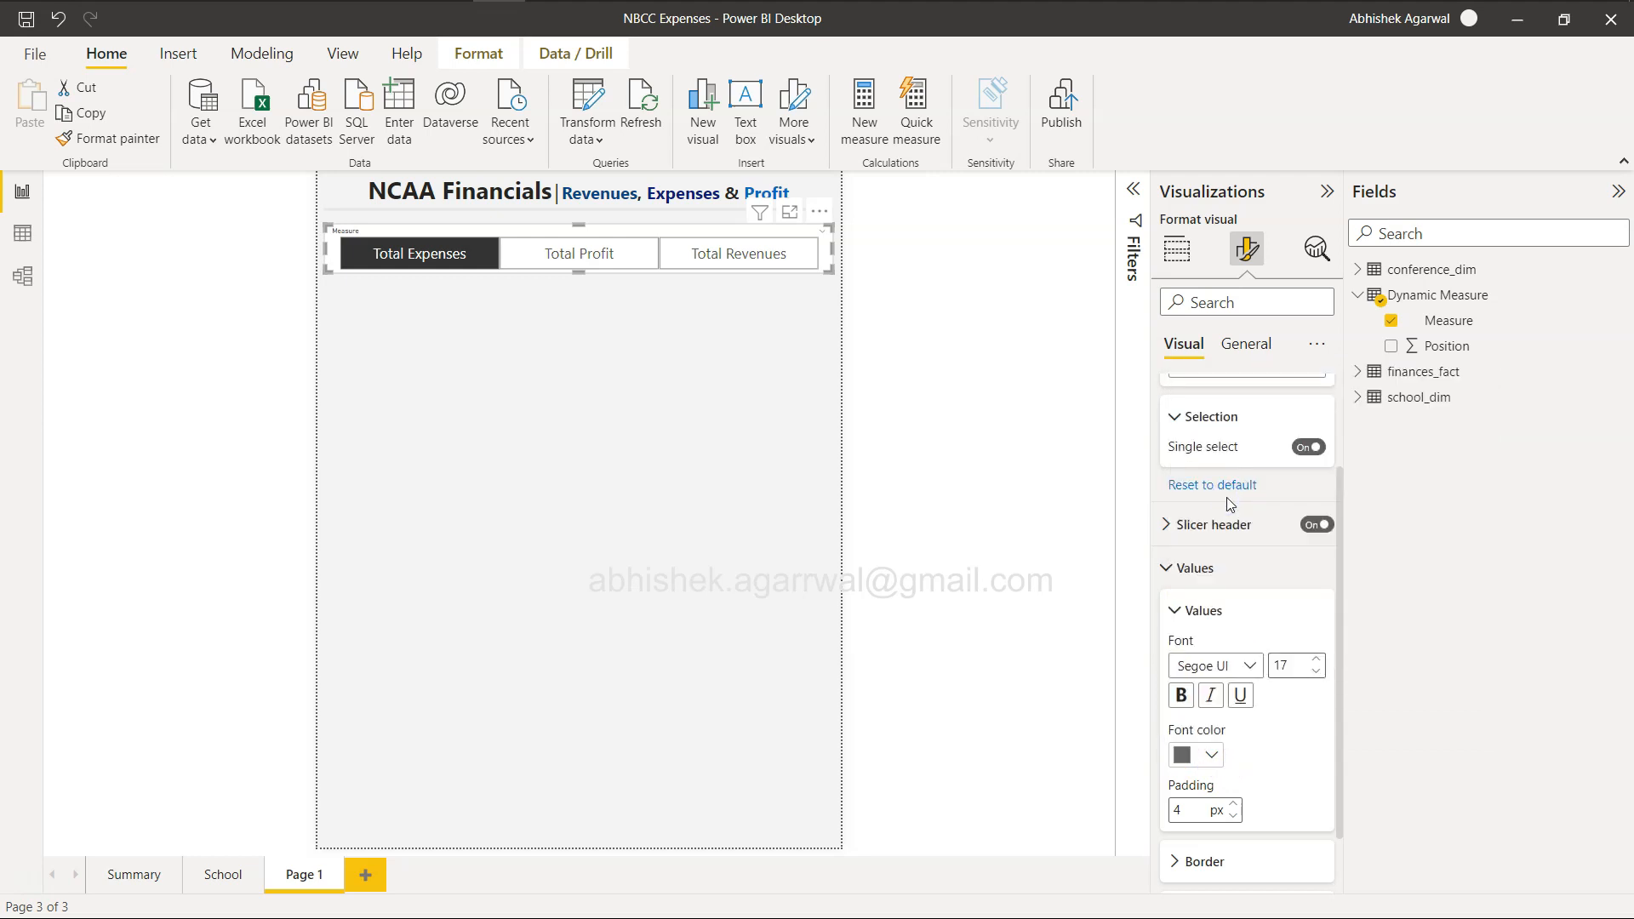
pyautogui.click(1183, 698)
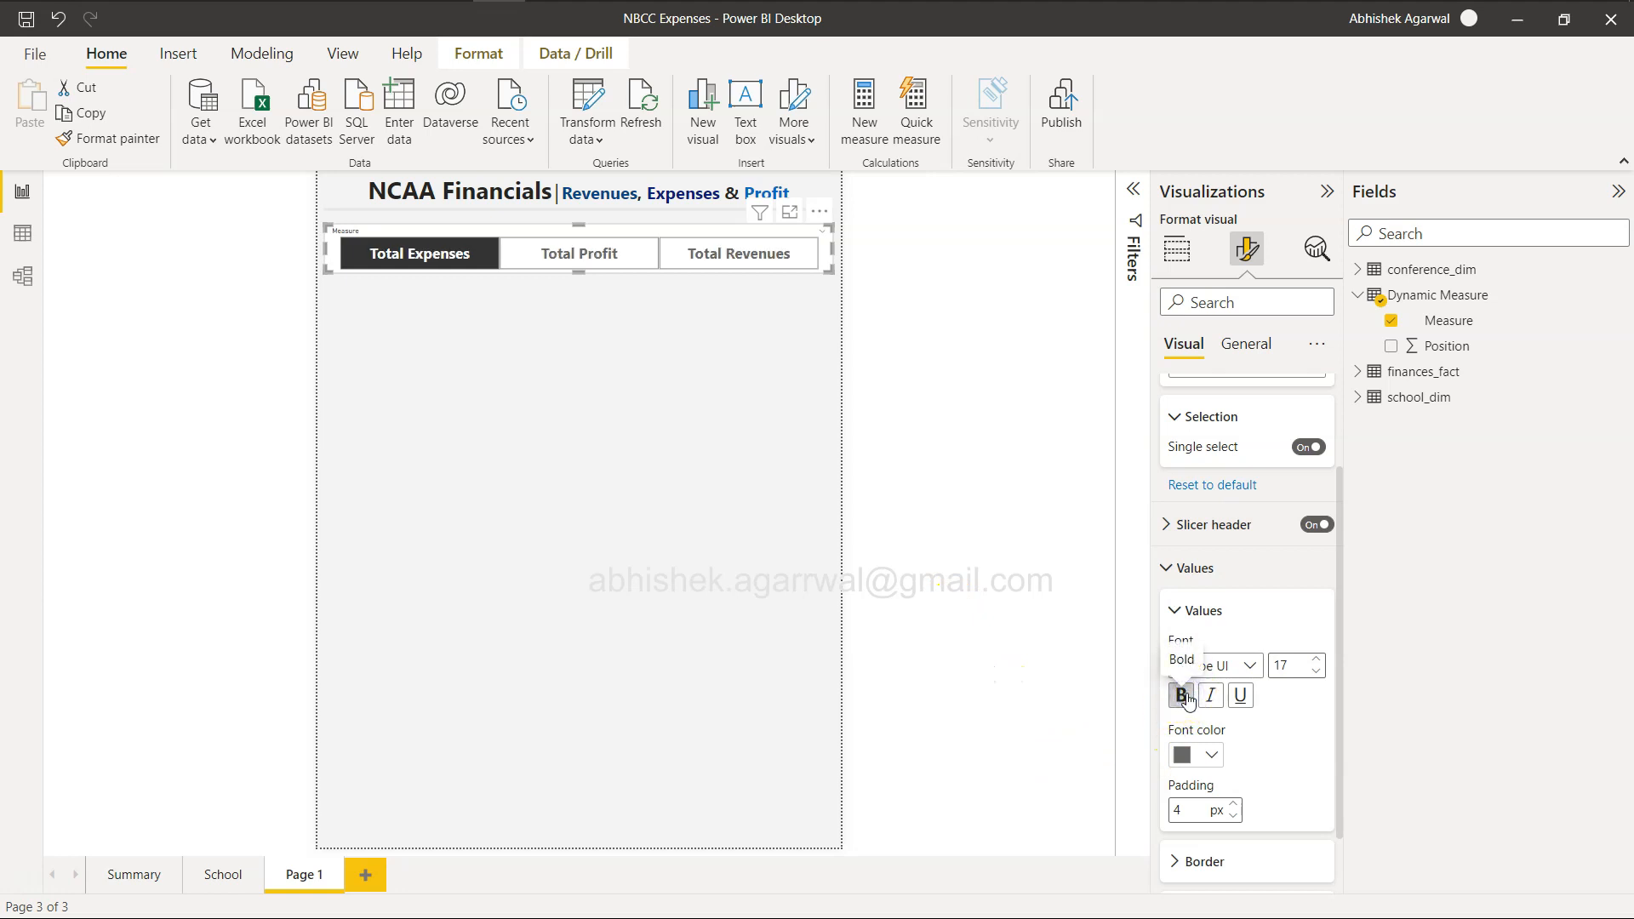
pyautogui.click(1317, 672)
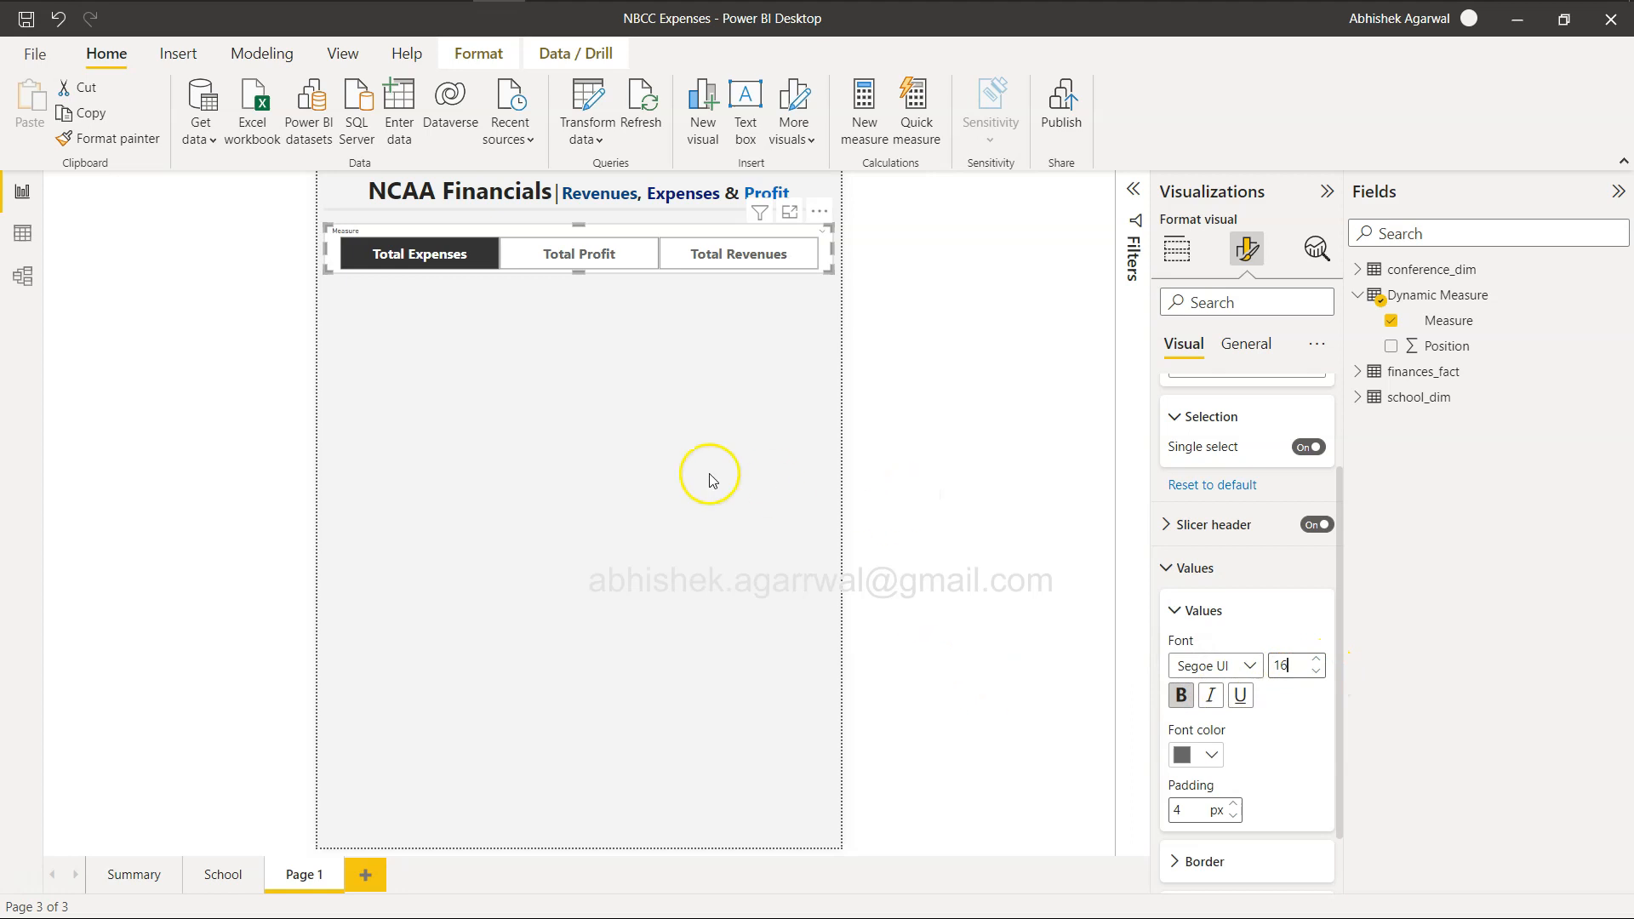
pyautogui.click(659, 471)
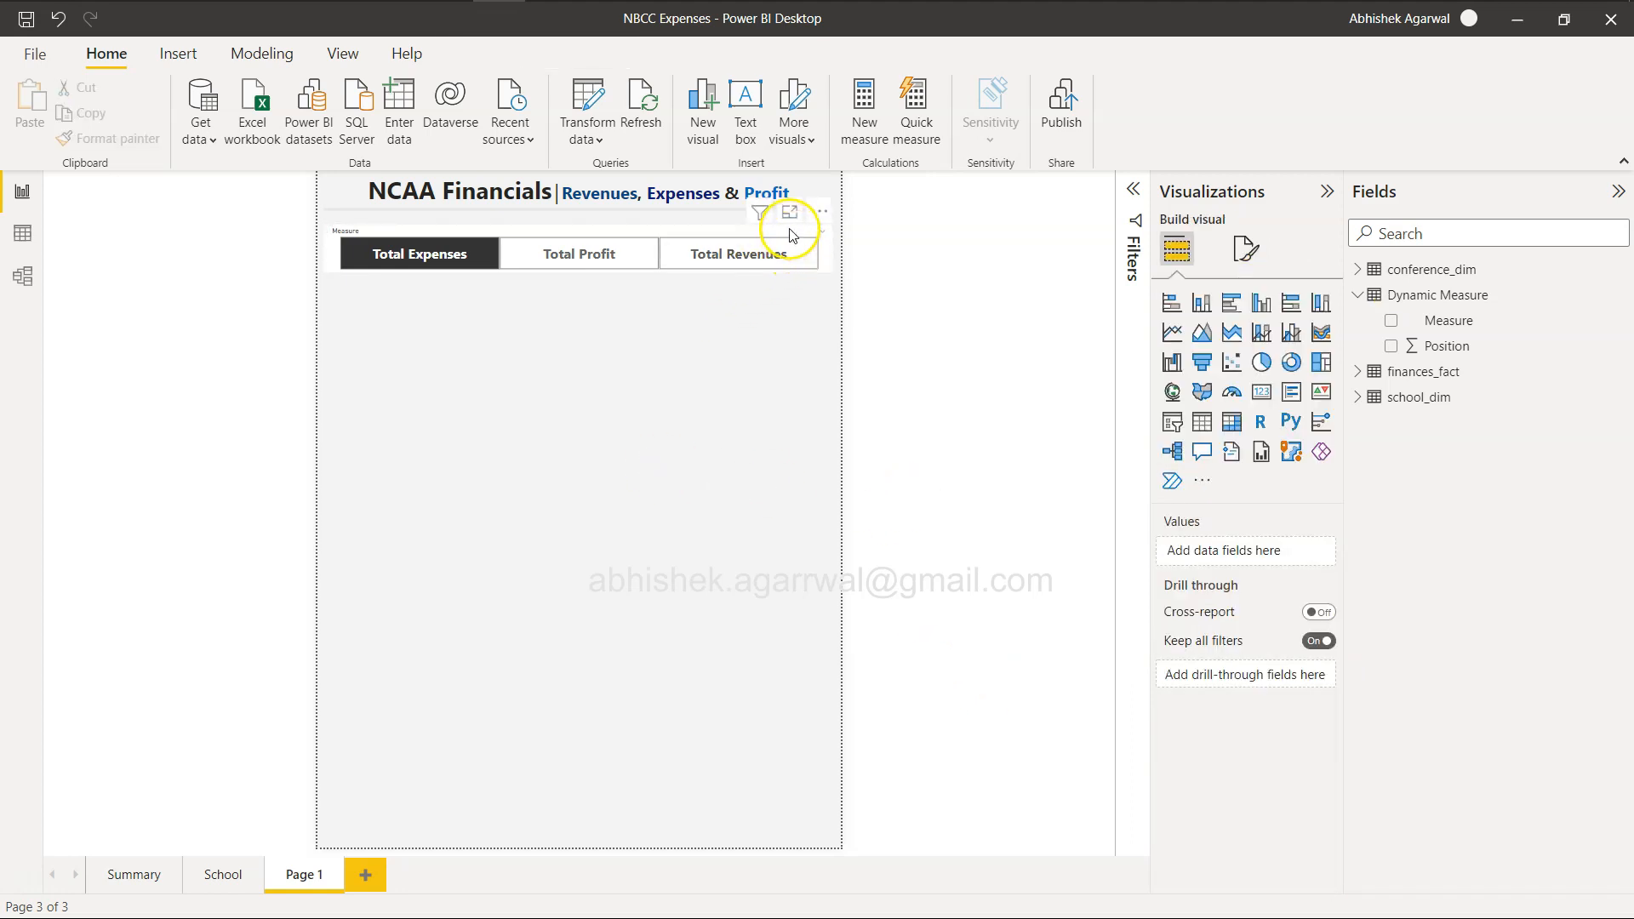
# Check the example report on the Workout Wednesday page, and set the background of the slicer's values to light grey.
pyautogui.click(790, 229)
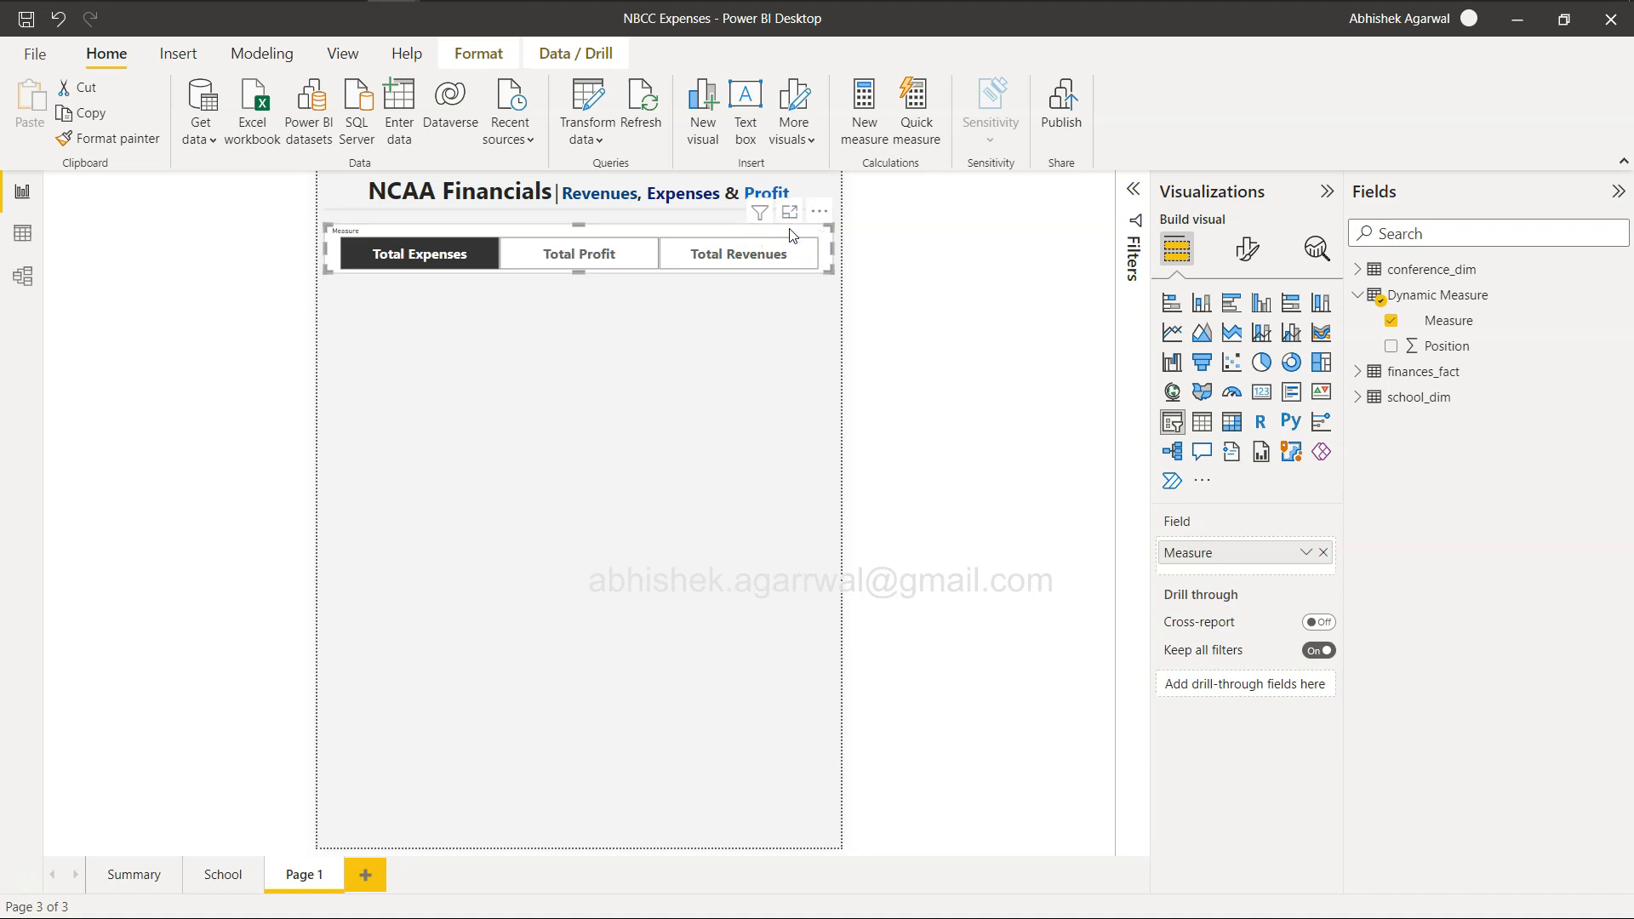
pyautogui.hotkey('alt', 'Tab')
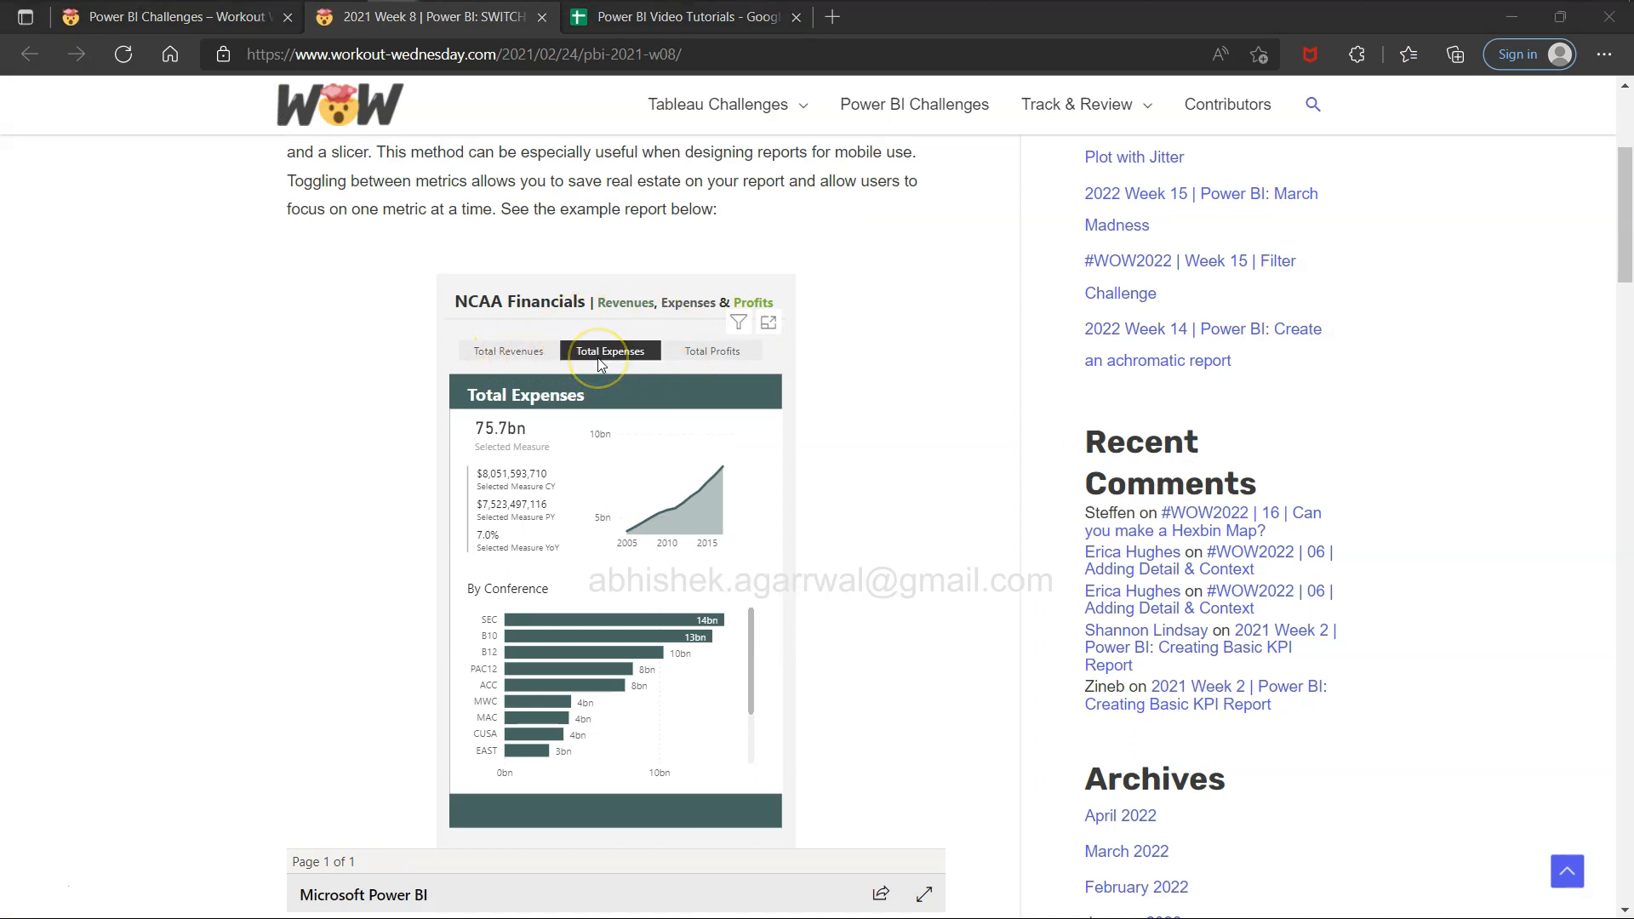
pyautogui.hotkey('alt', 'Tab')
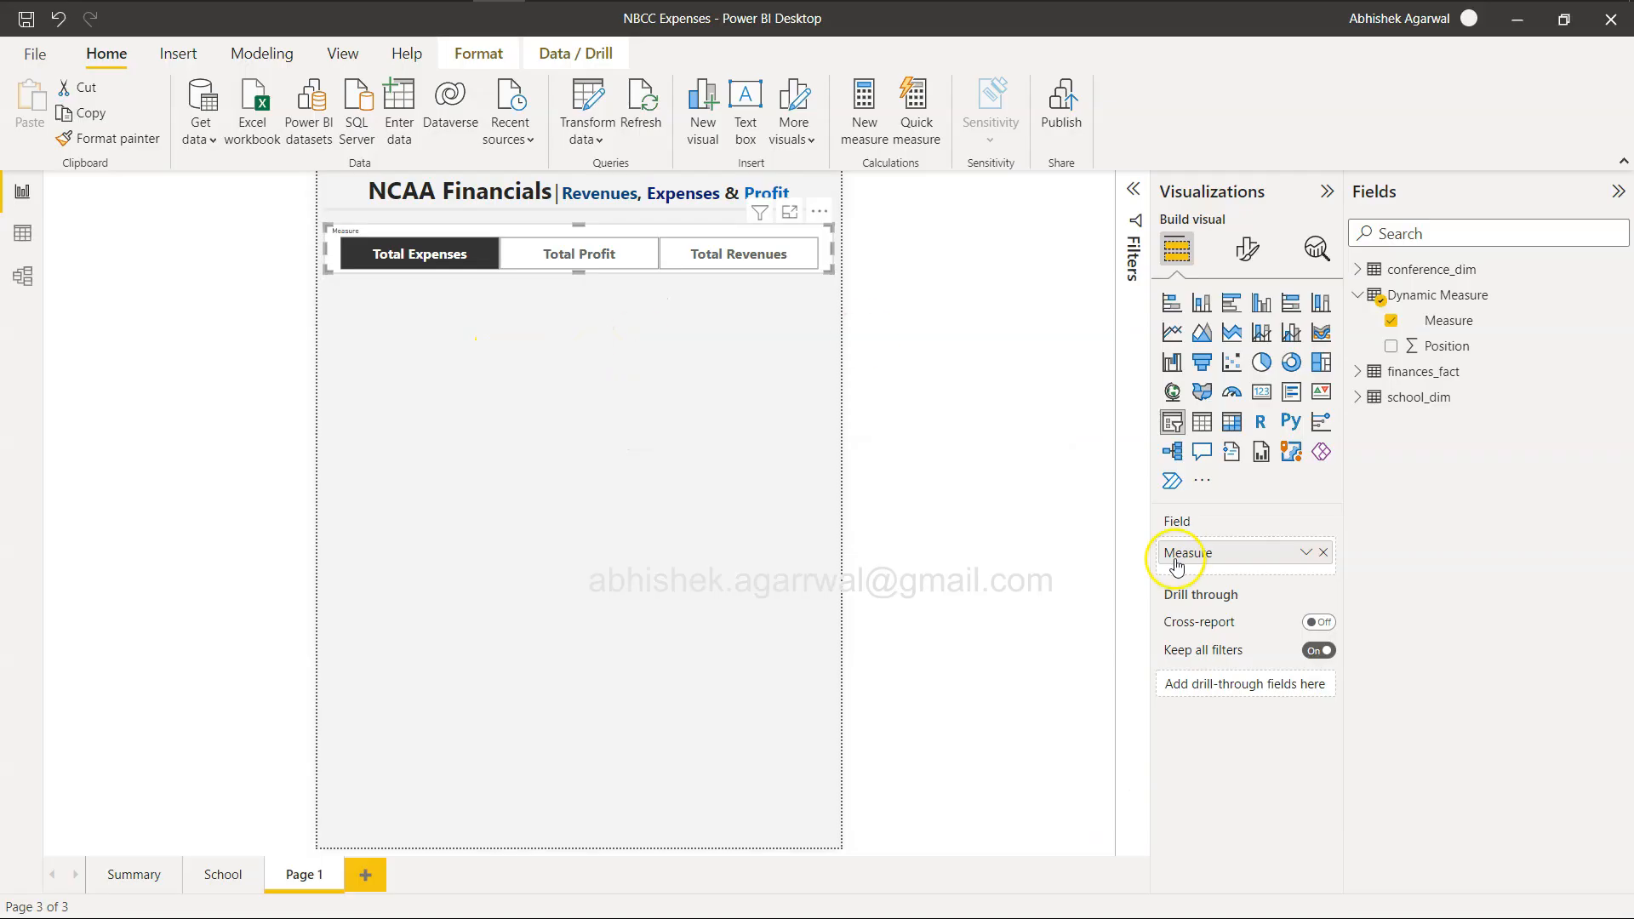
pyautogui.click(1245, 252)
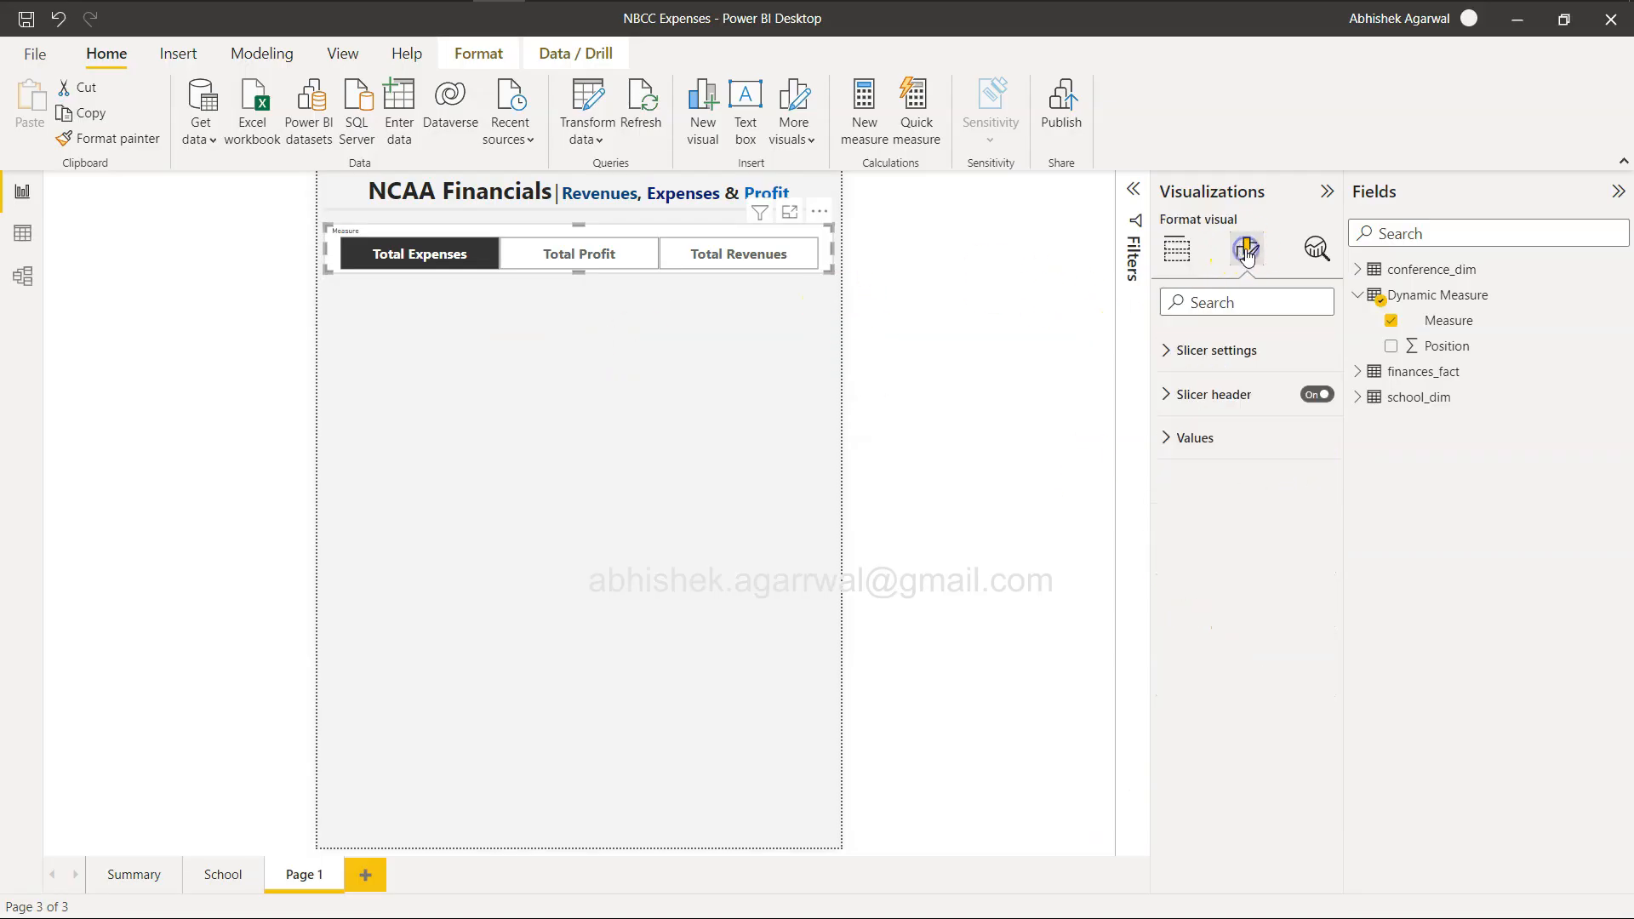
pyautogui.click(1175, 483)
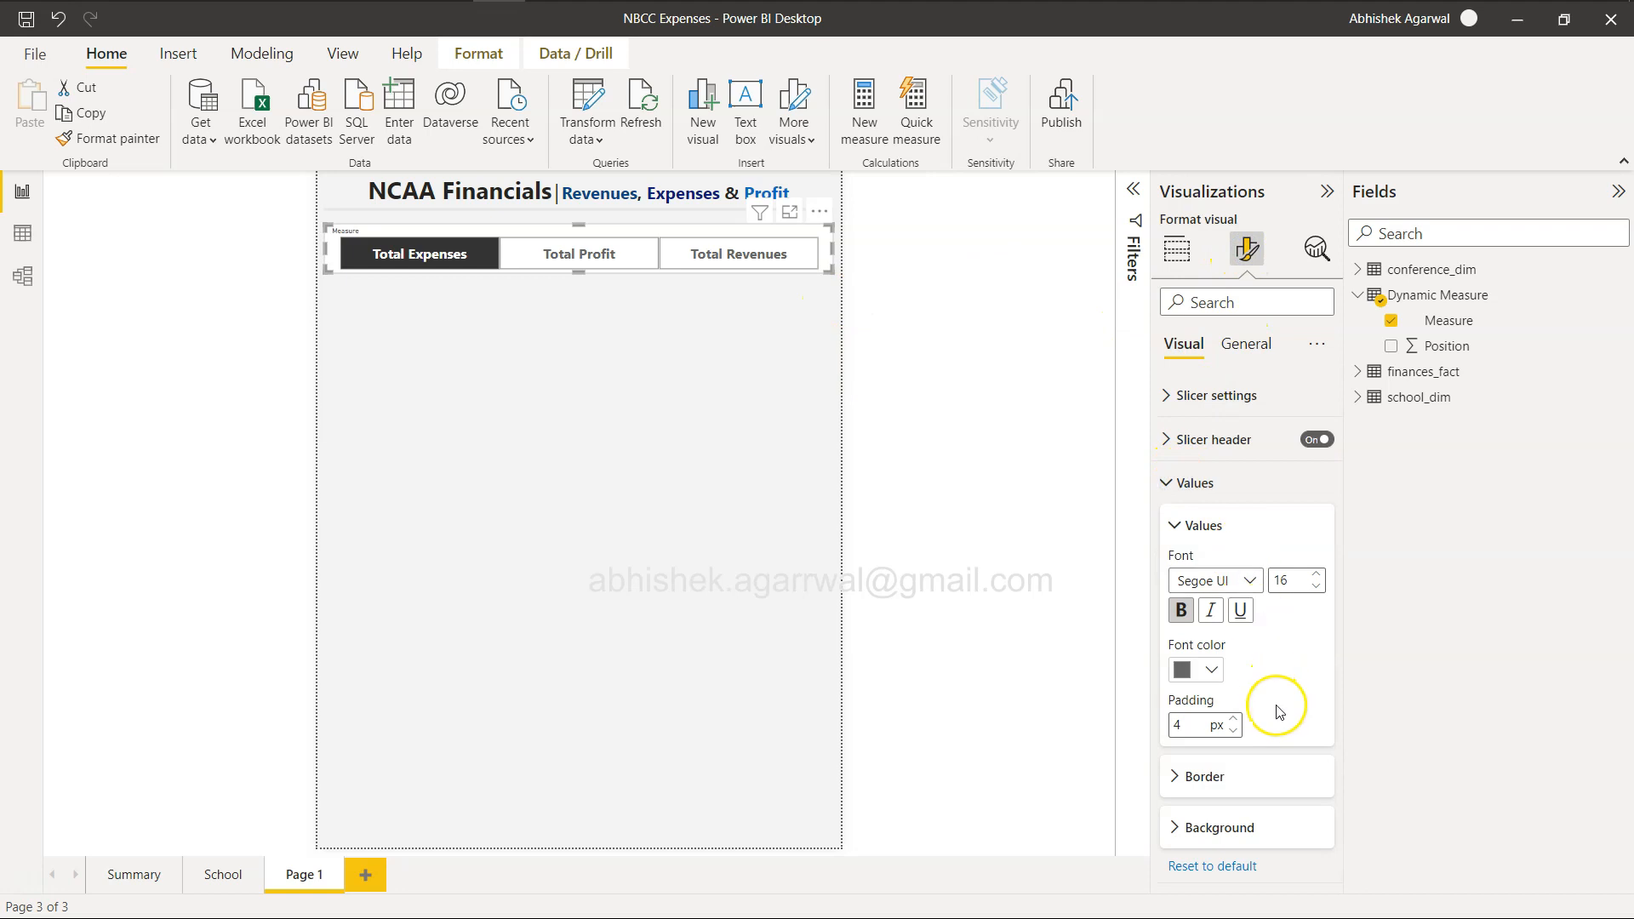
pyautogui.click(1179, 826)
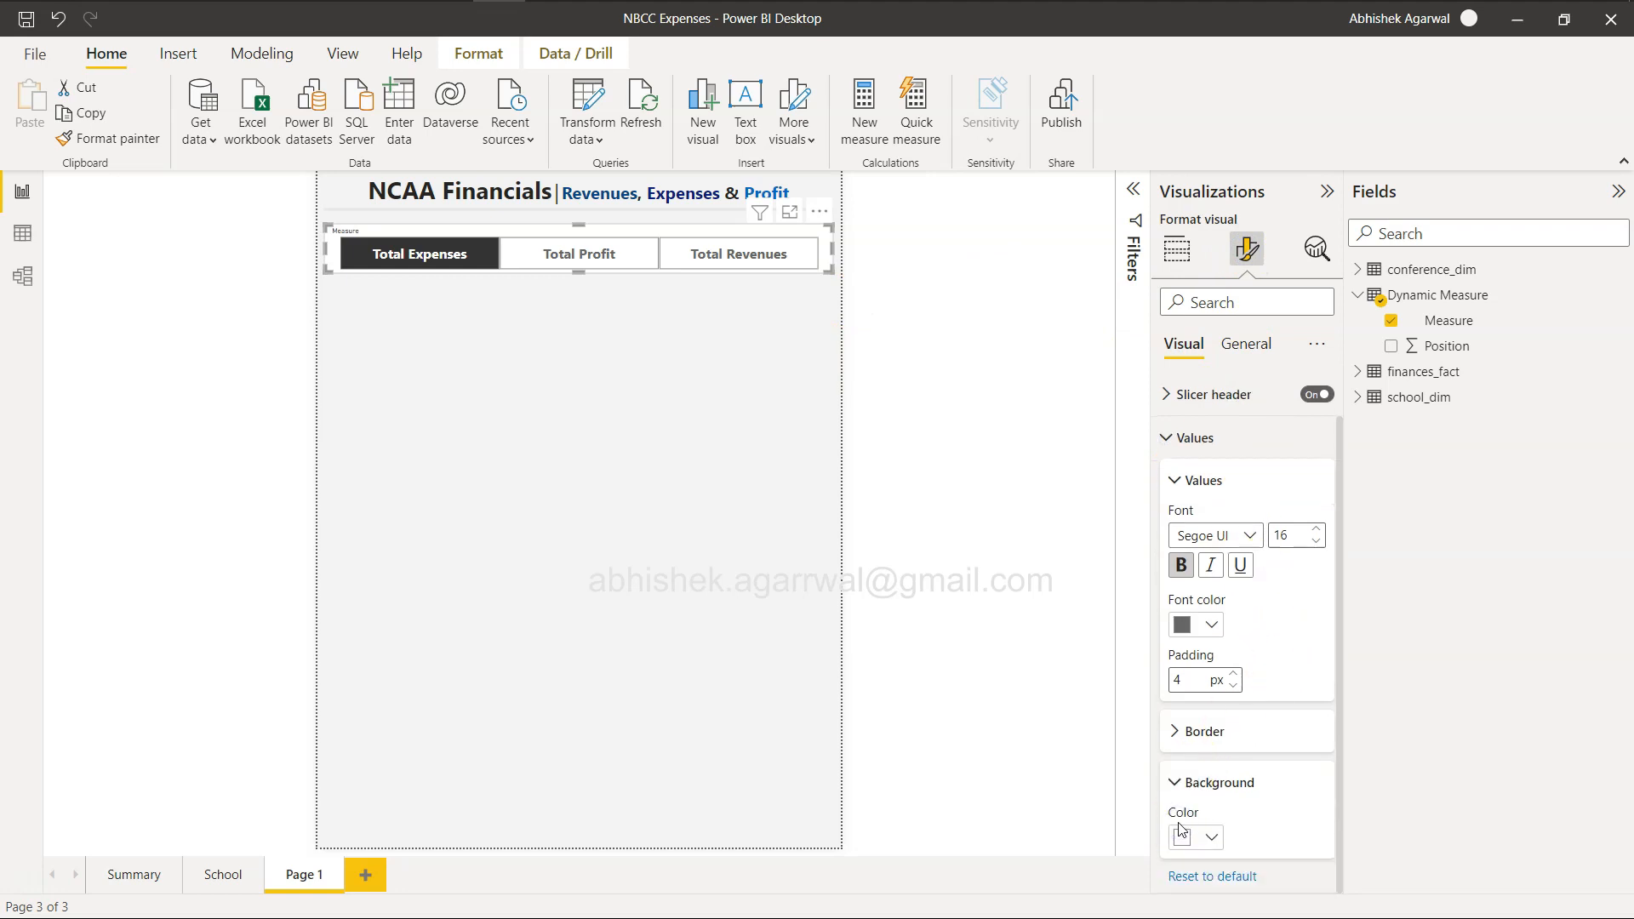
pyautogui.click(1209, 838)
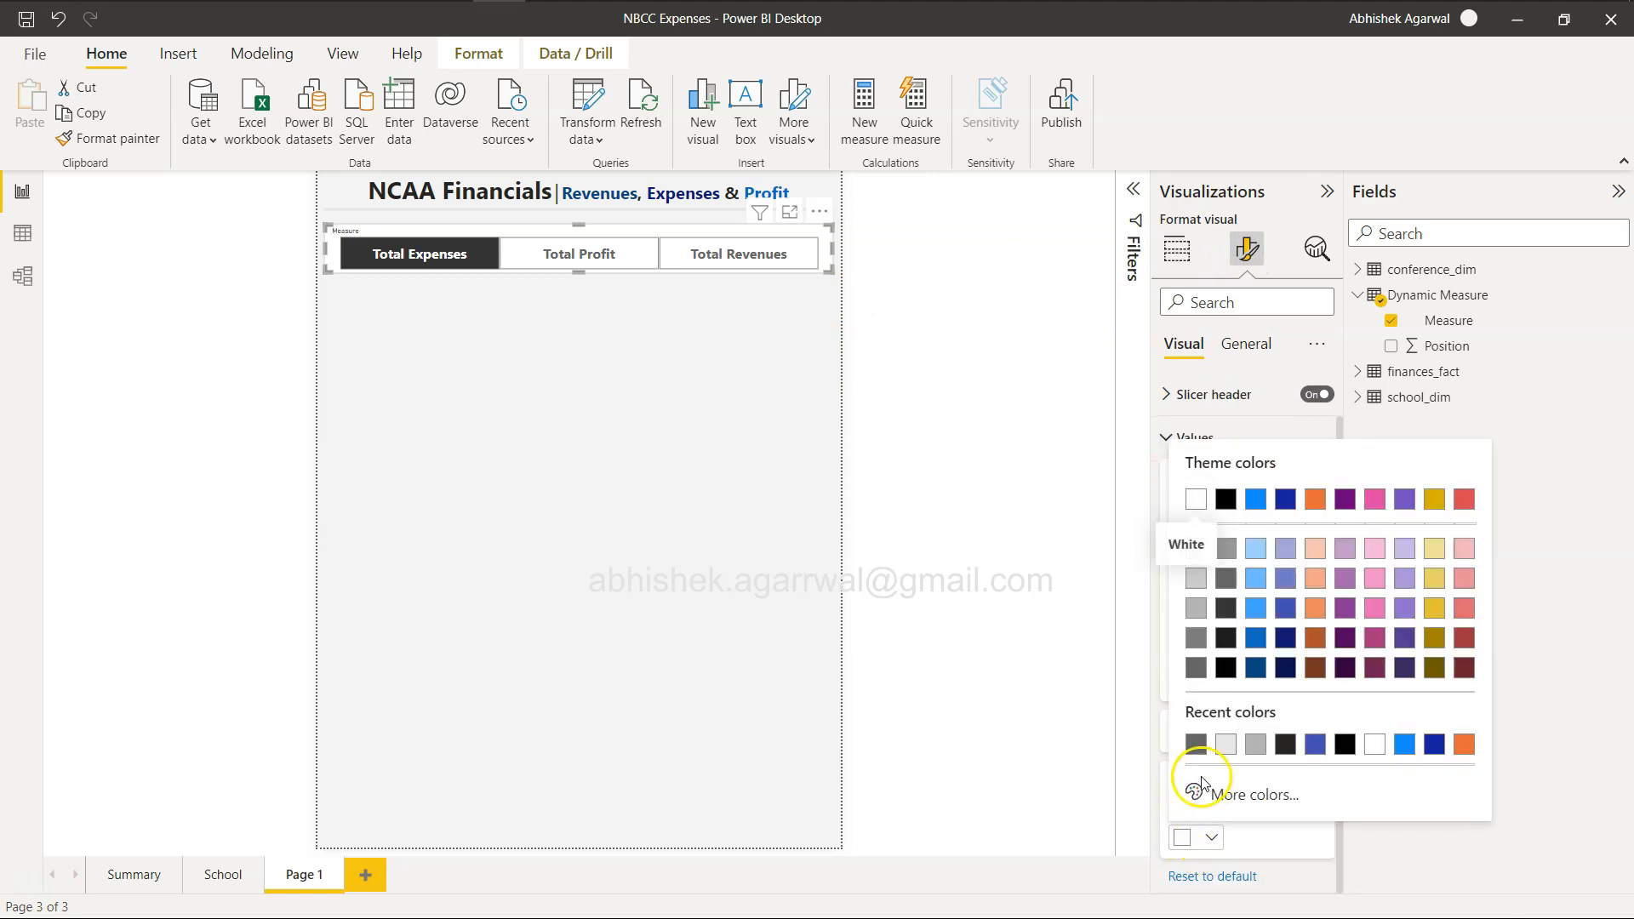
pyautogui.click(1196, 548)
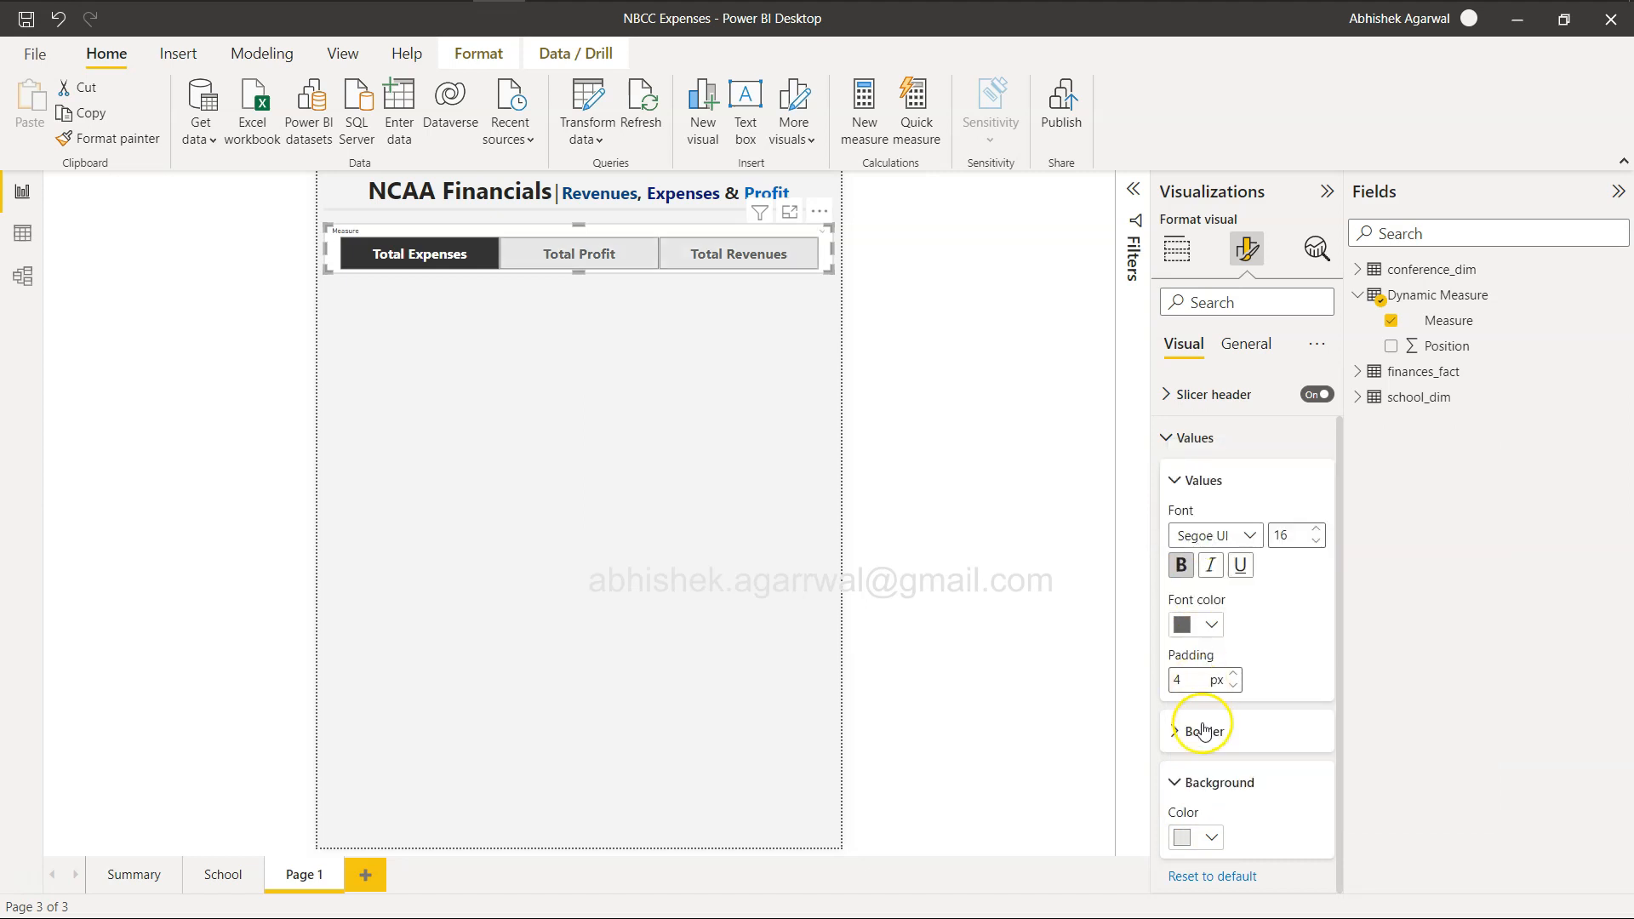
# Set the transparency of the measure slicer's overall background to 100%.
pyautogui.click(1247, 339)
pyautogui.click(1166, 482)
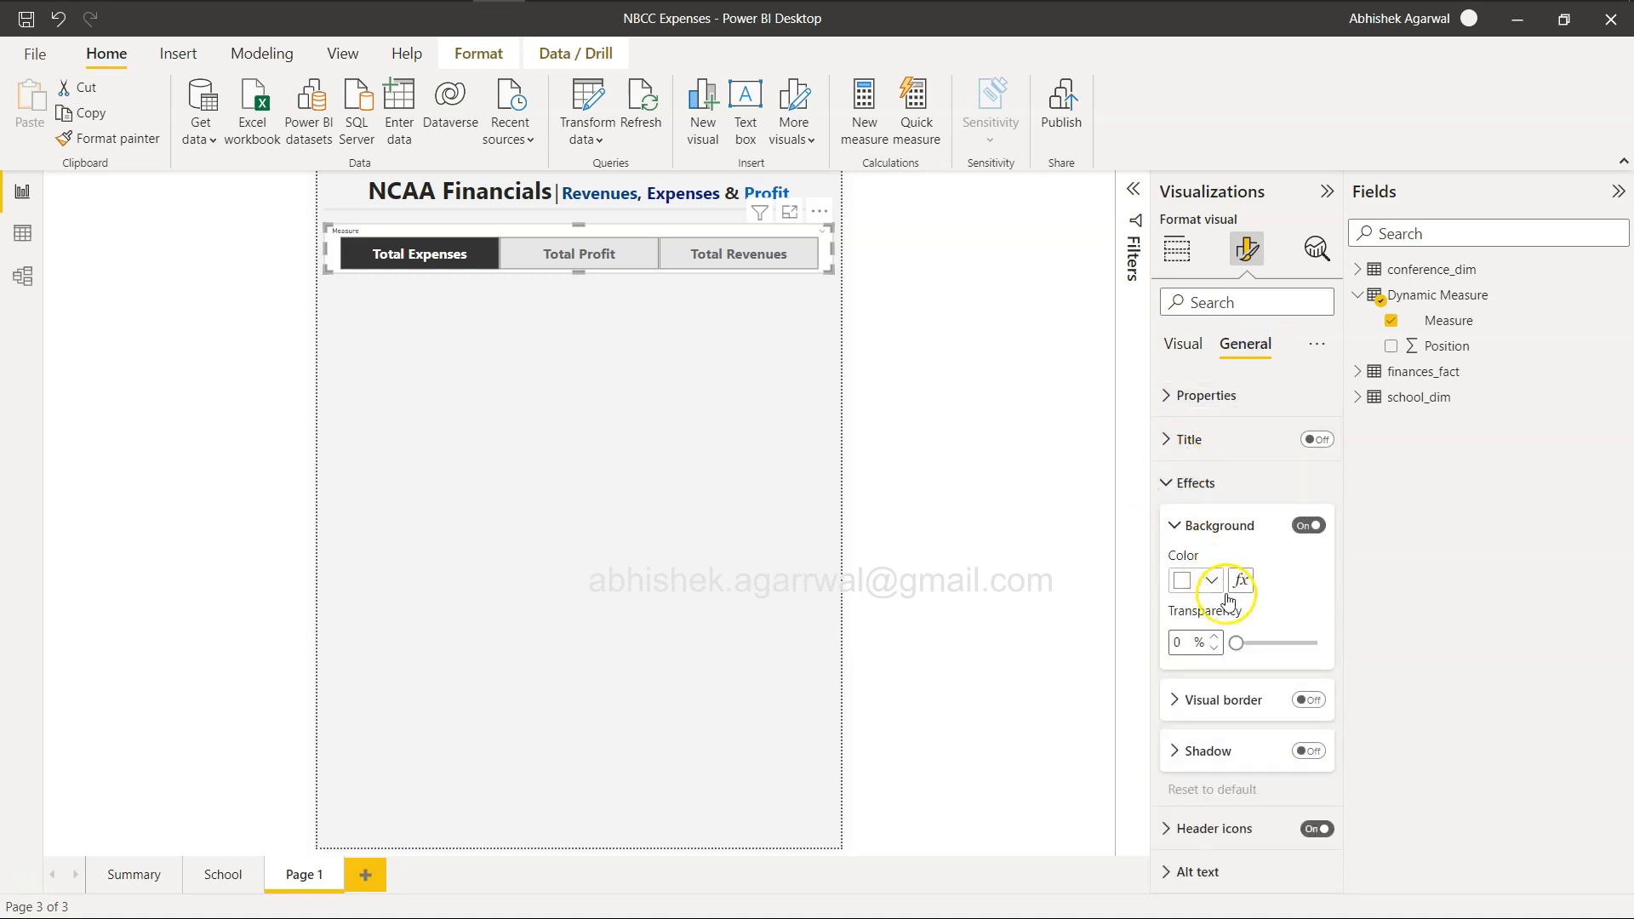
pyautogui.moveTo(1236, 643); pyautogui.dragTo(1438, 672)
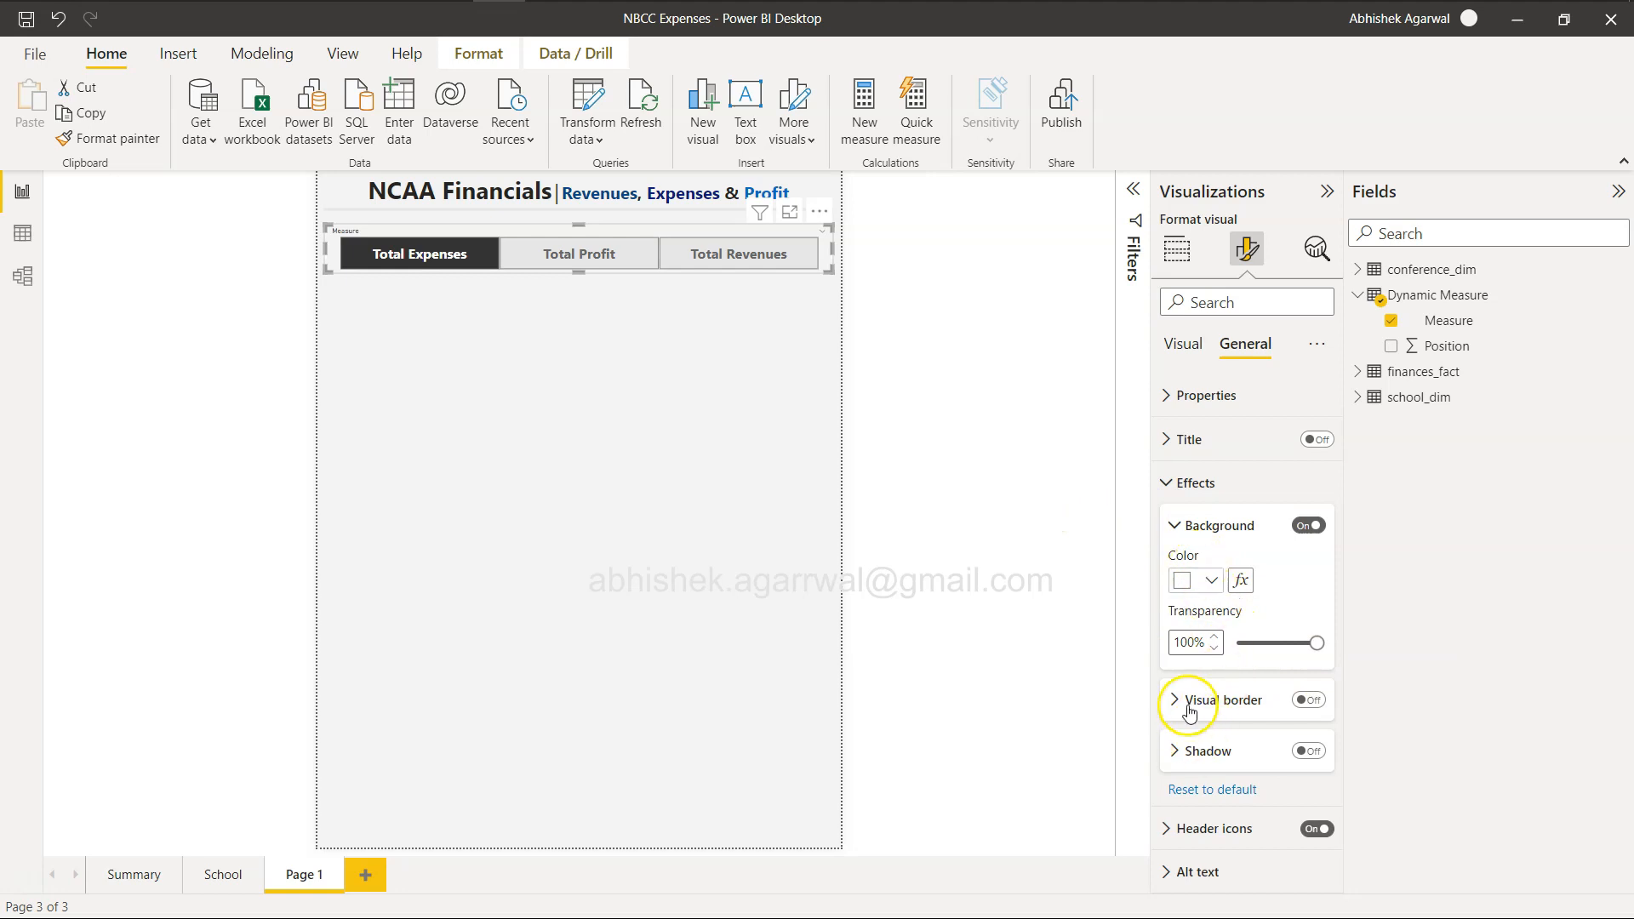
pyautogui.click(1169, 483)
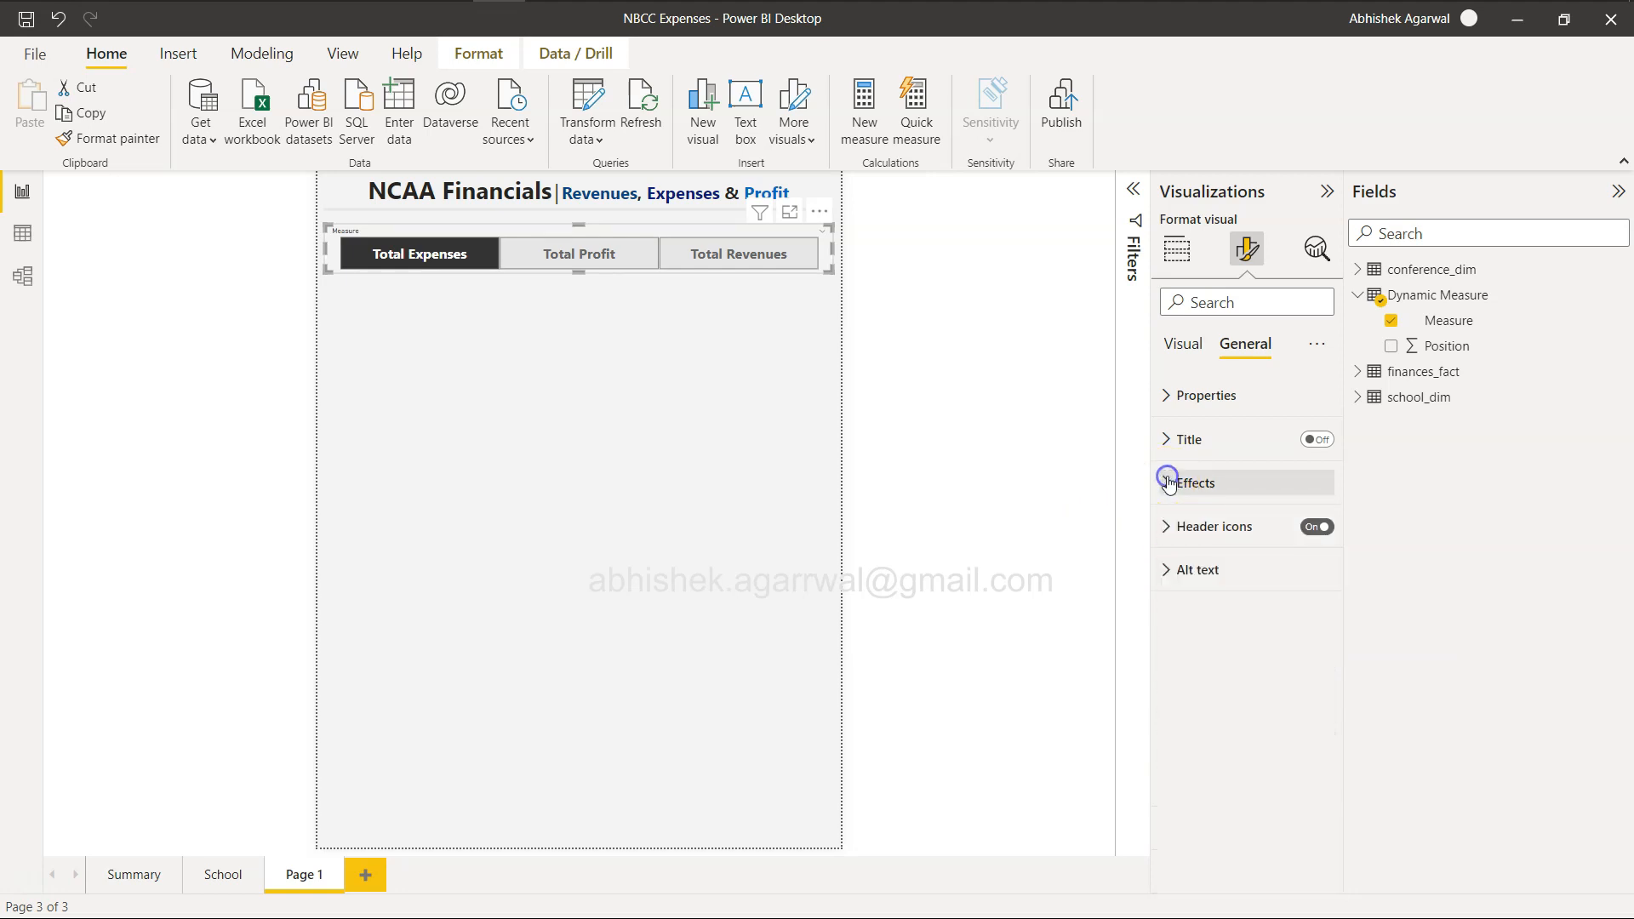
pyautogui.click(1168, 483)
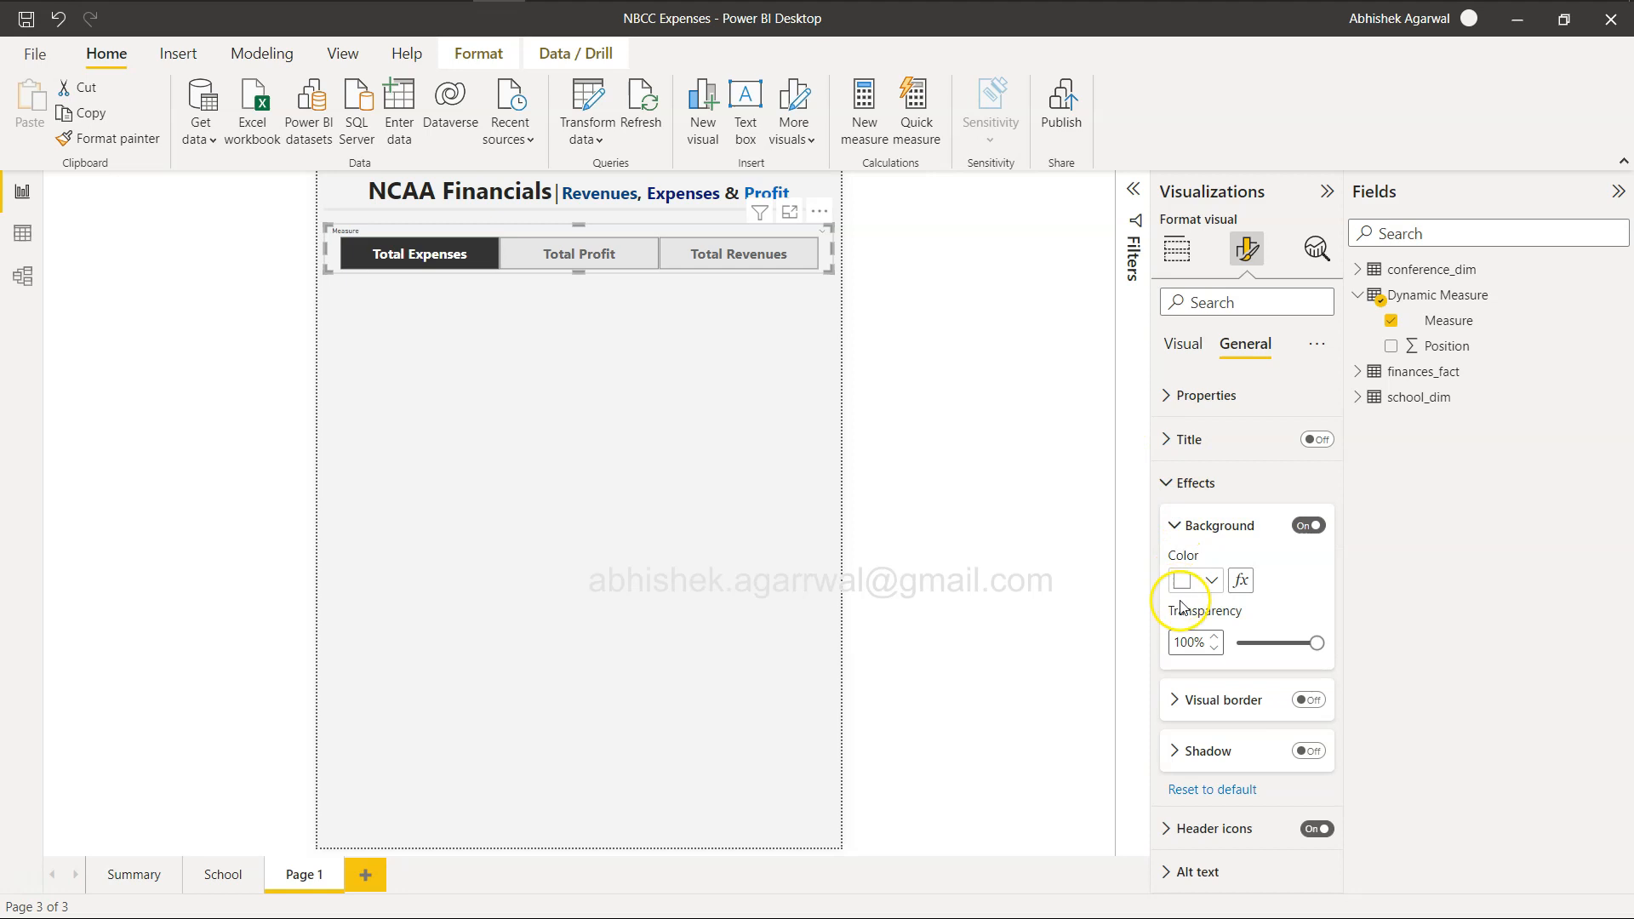
pyautogui.click(1173, 700)
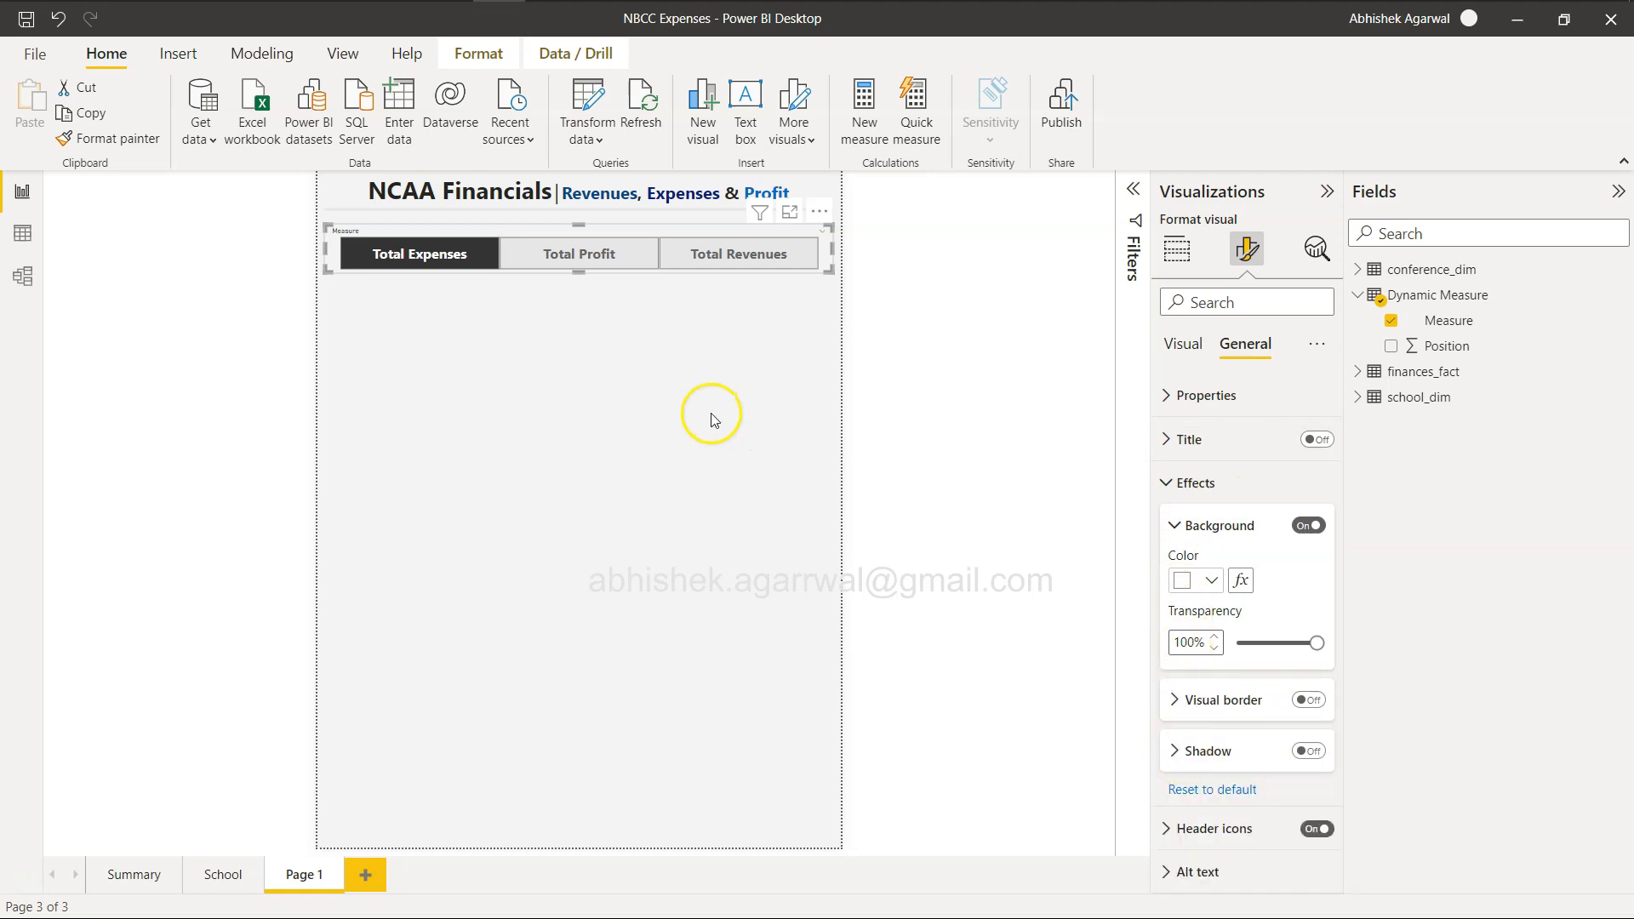
pyautogui.click(786, 354)
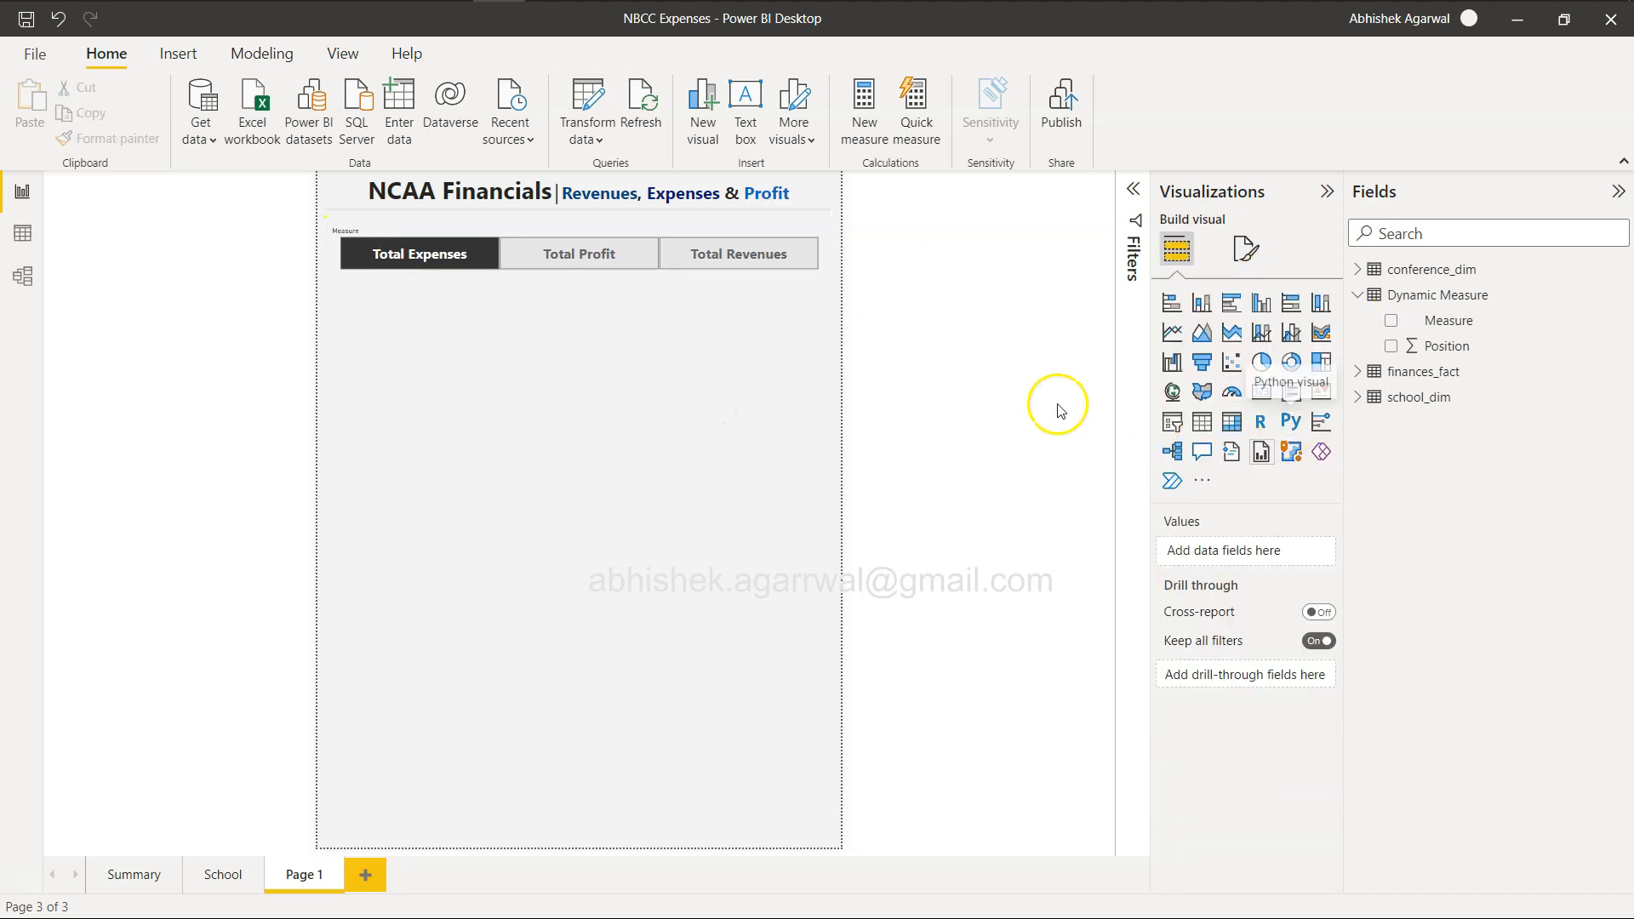
# Turn off the header of the measure slicer.
pyautogui.click(791, 223)
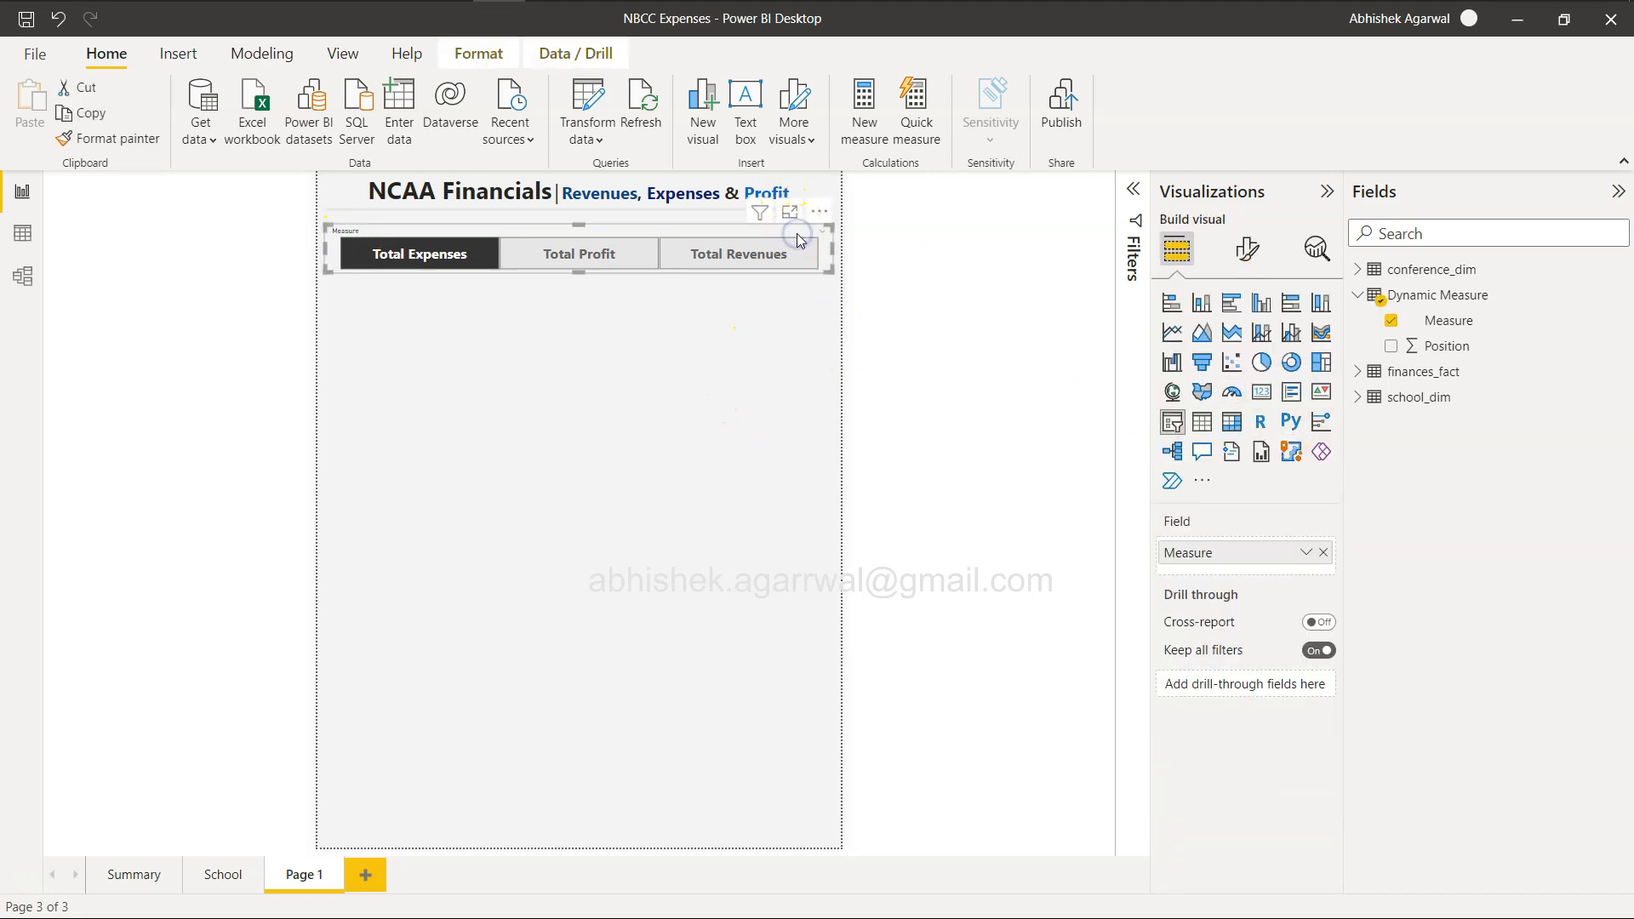
pyautogui.click(1247, 250)
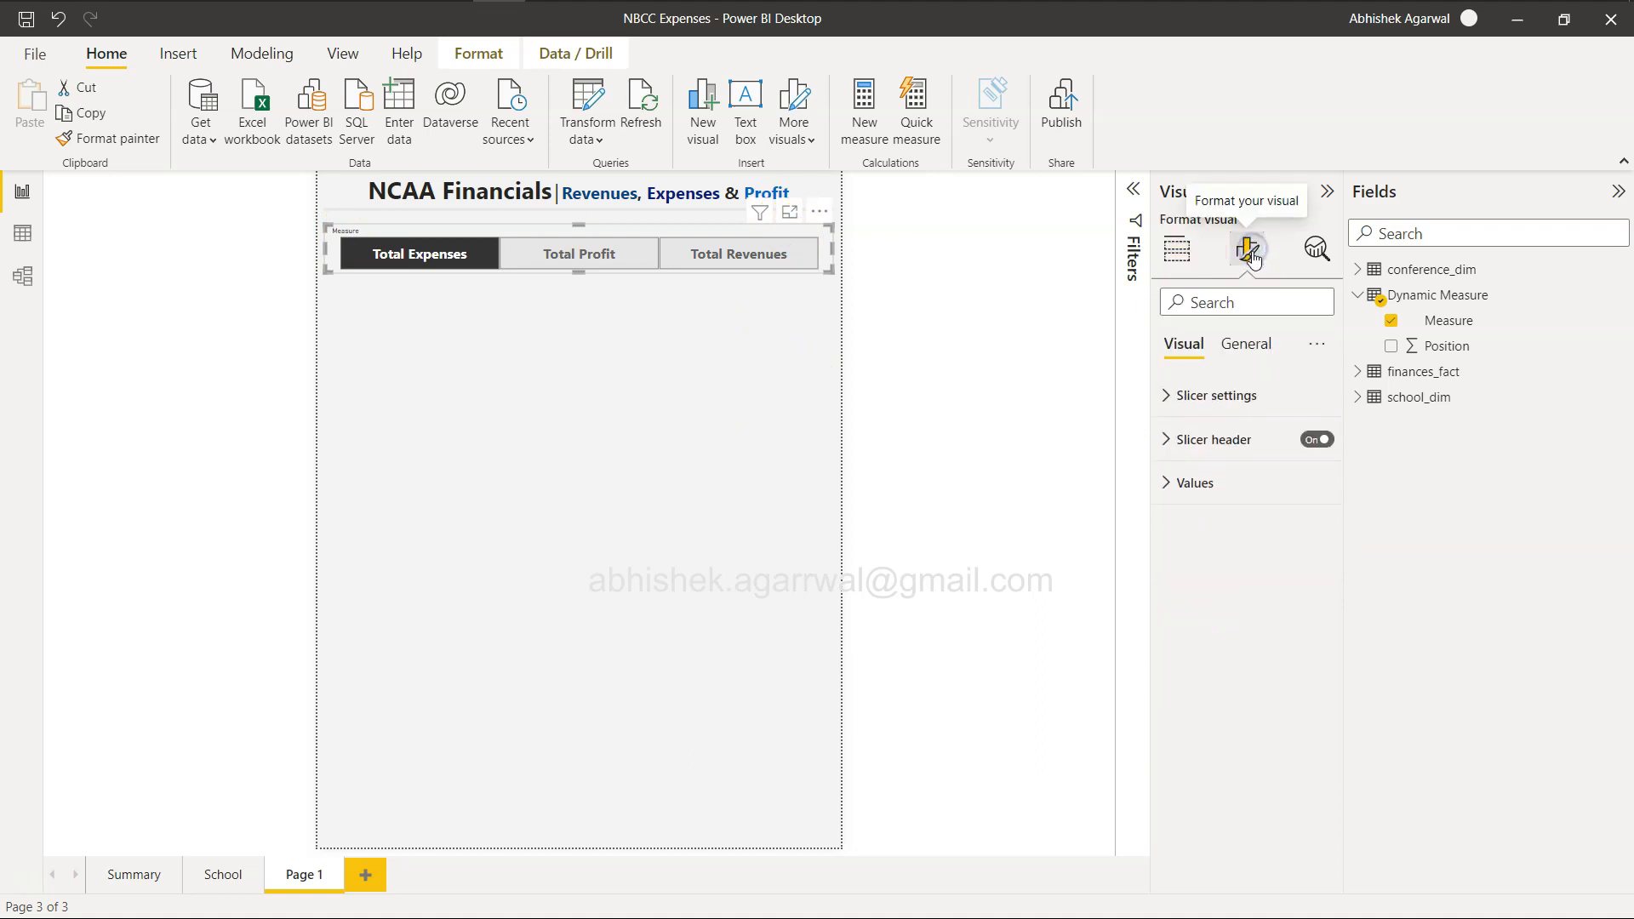
pyautogui.click(1252, 344)
pyautogui.click(1173, 440)
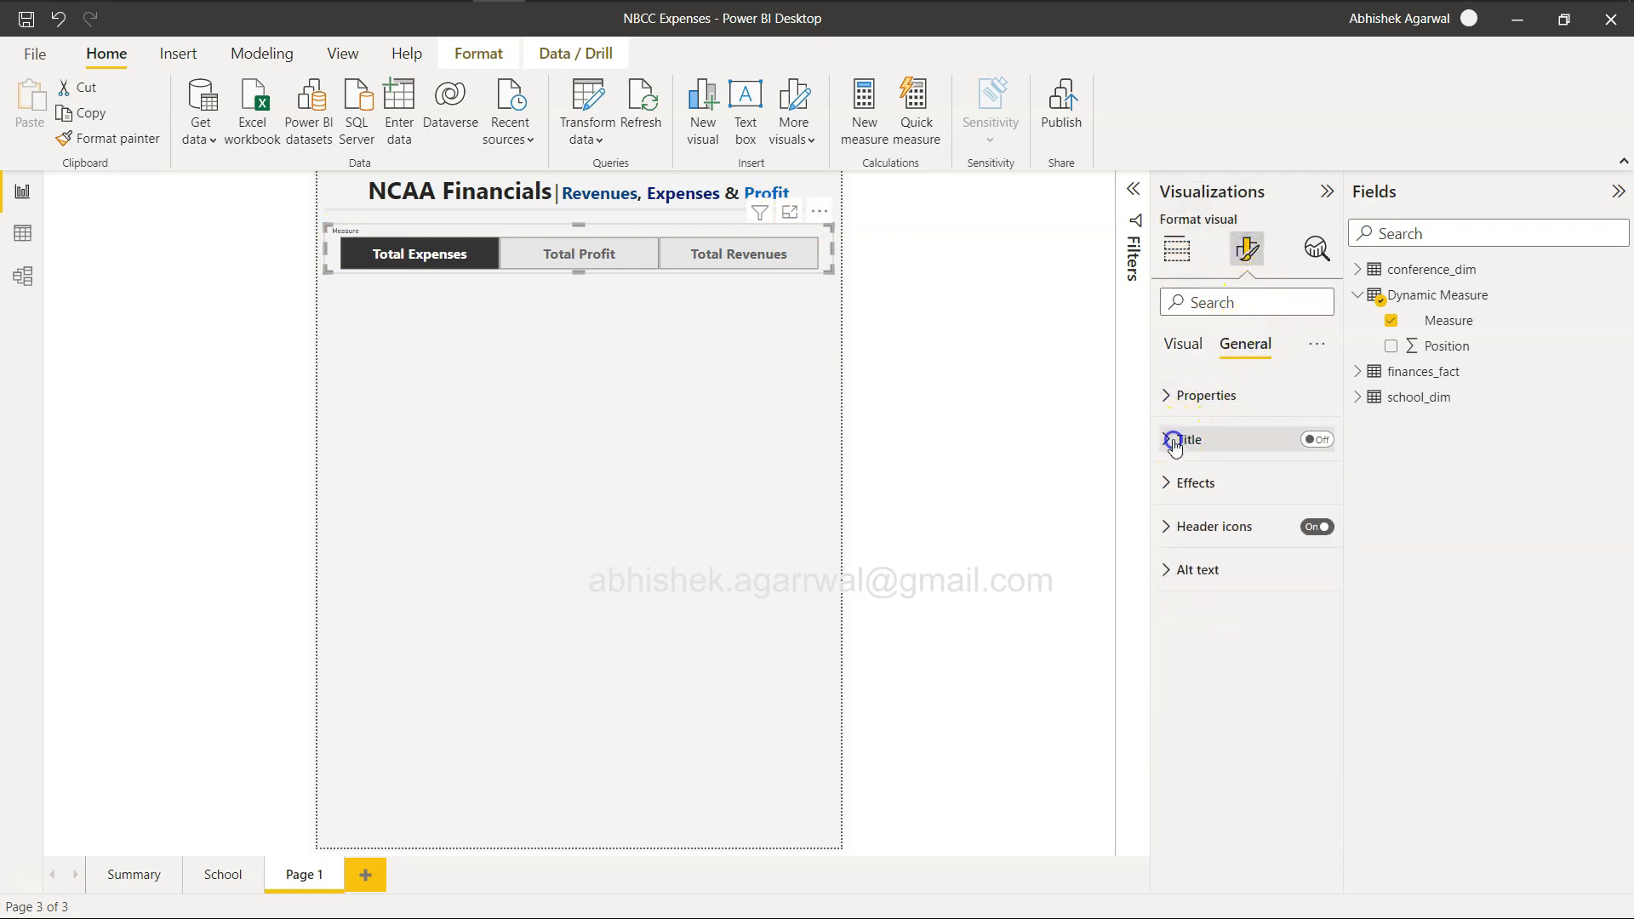
pyautogui.click(1169, 435)
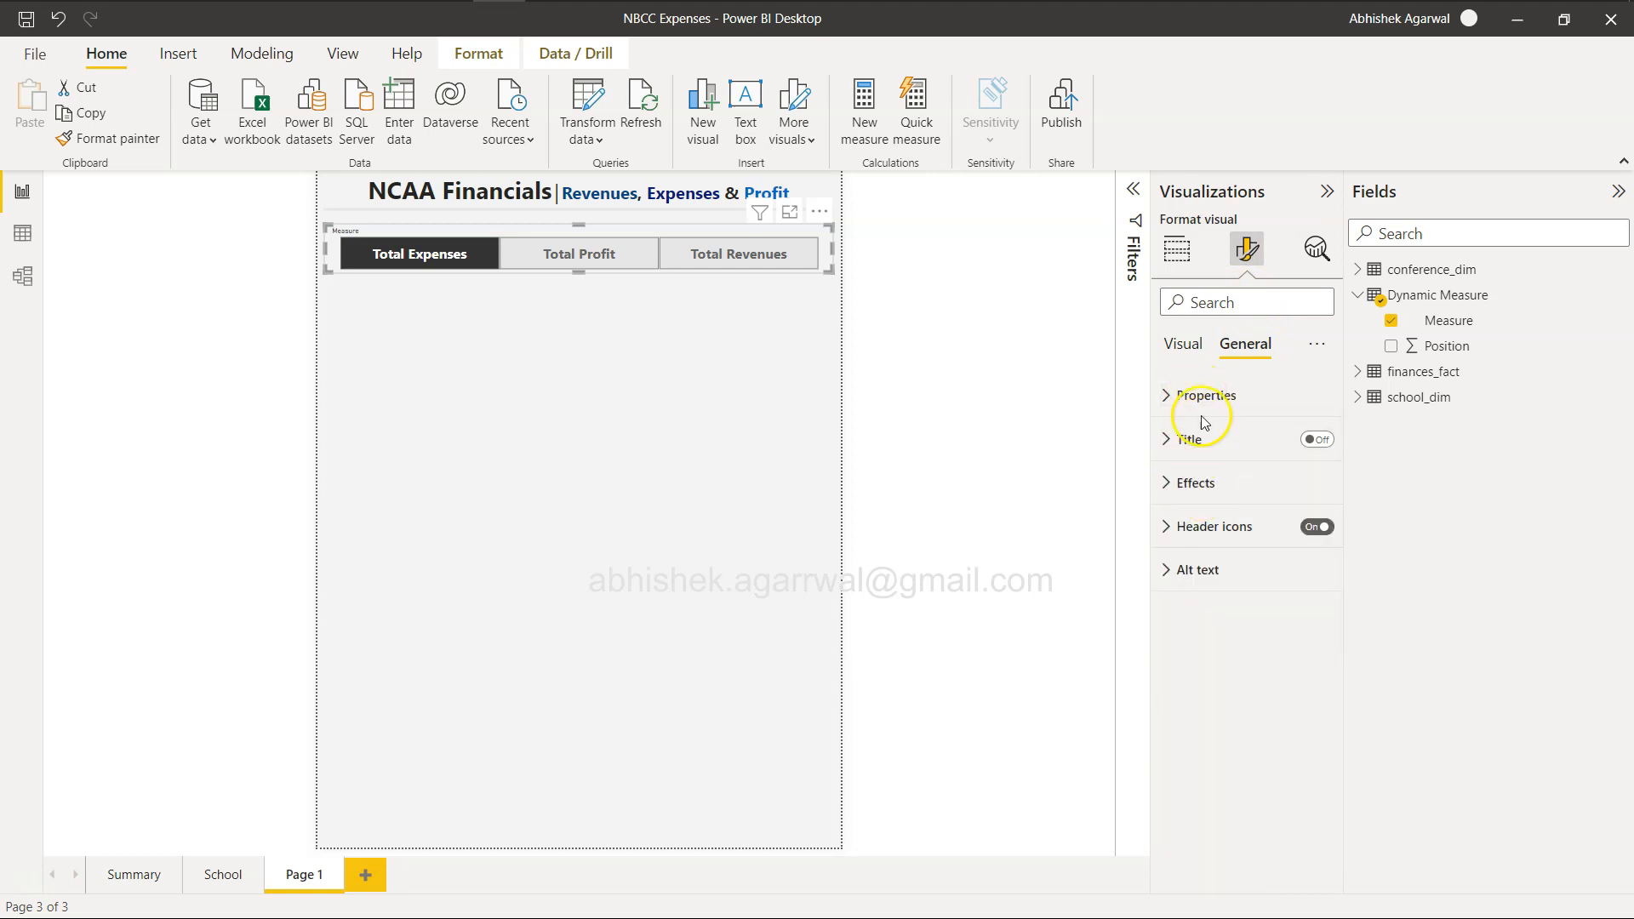
pyautogui.click(1192, 345)
pyautogui.click(1172, 396)
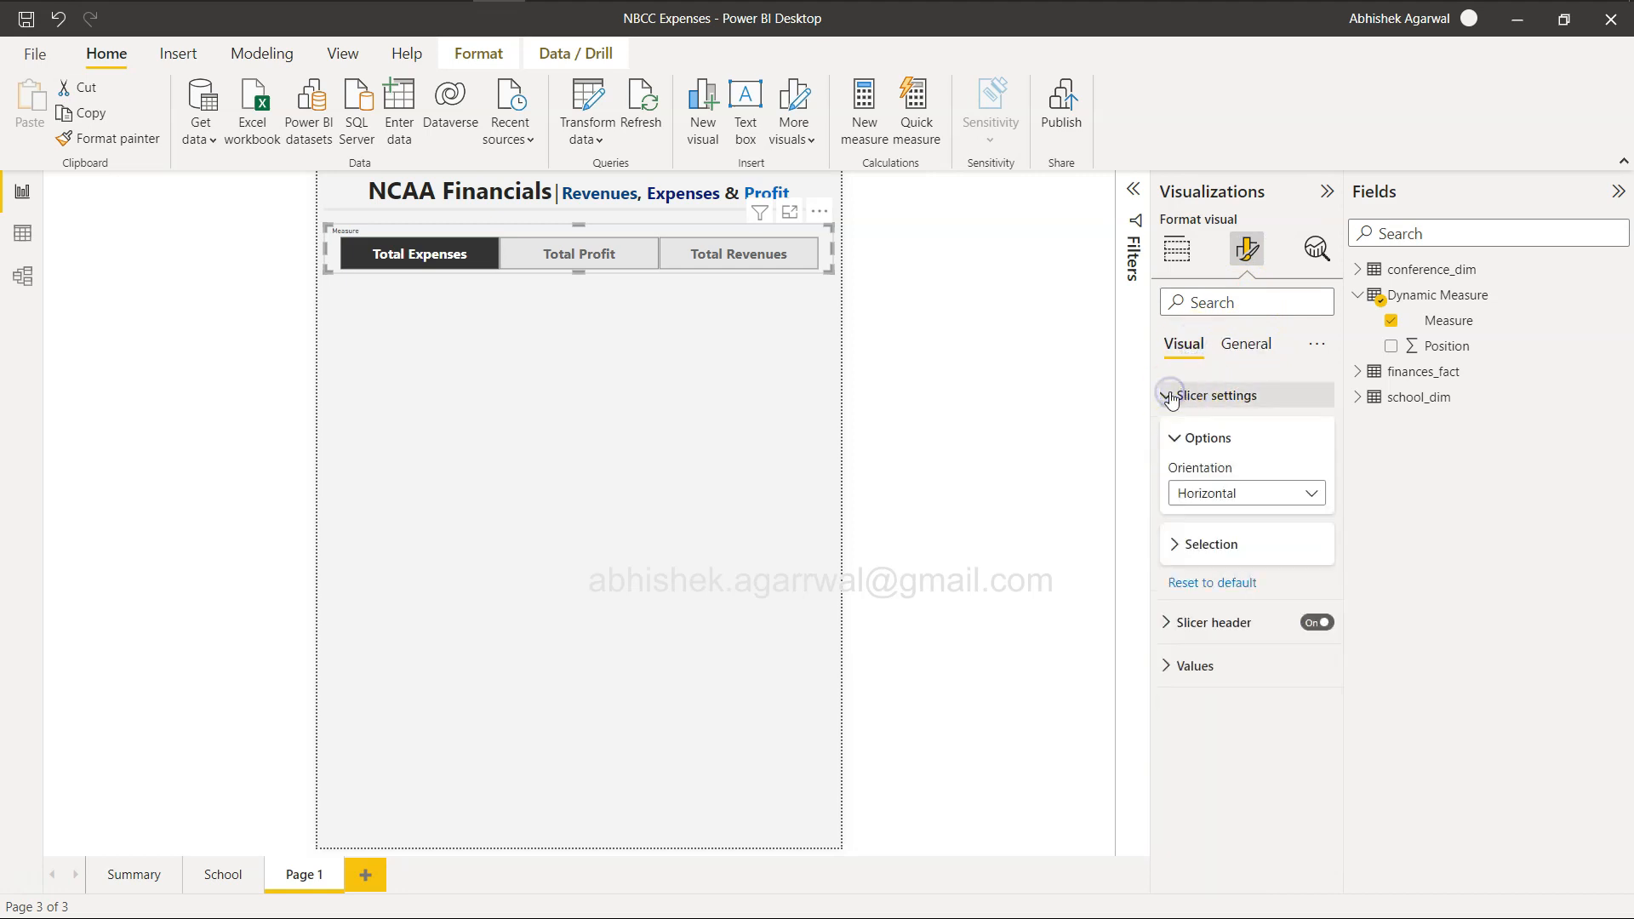
pyautogui.click(1163, 626)
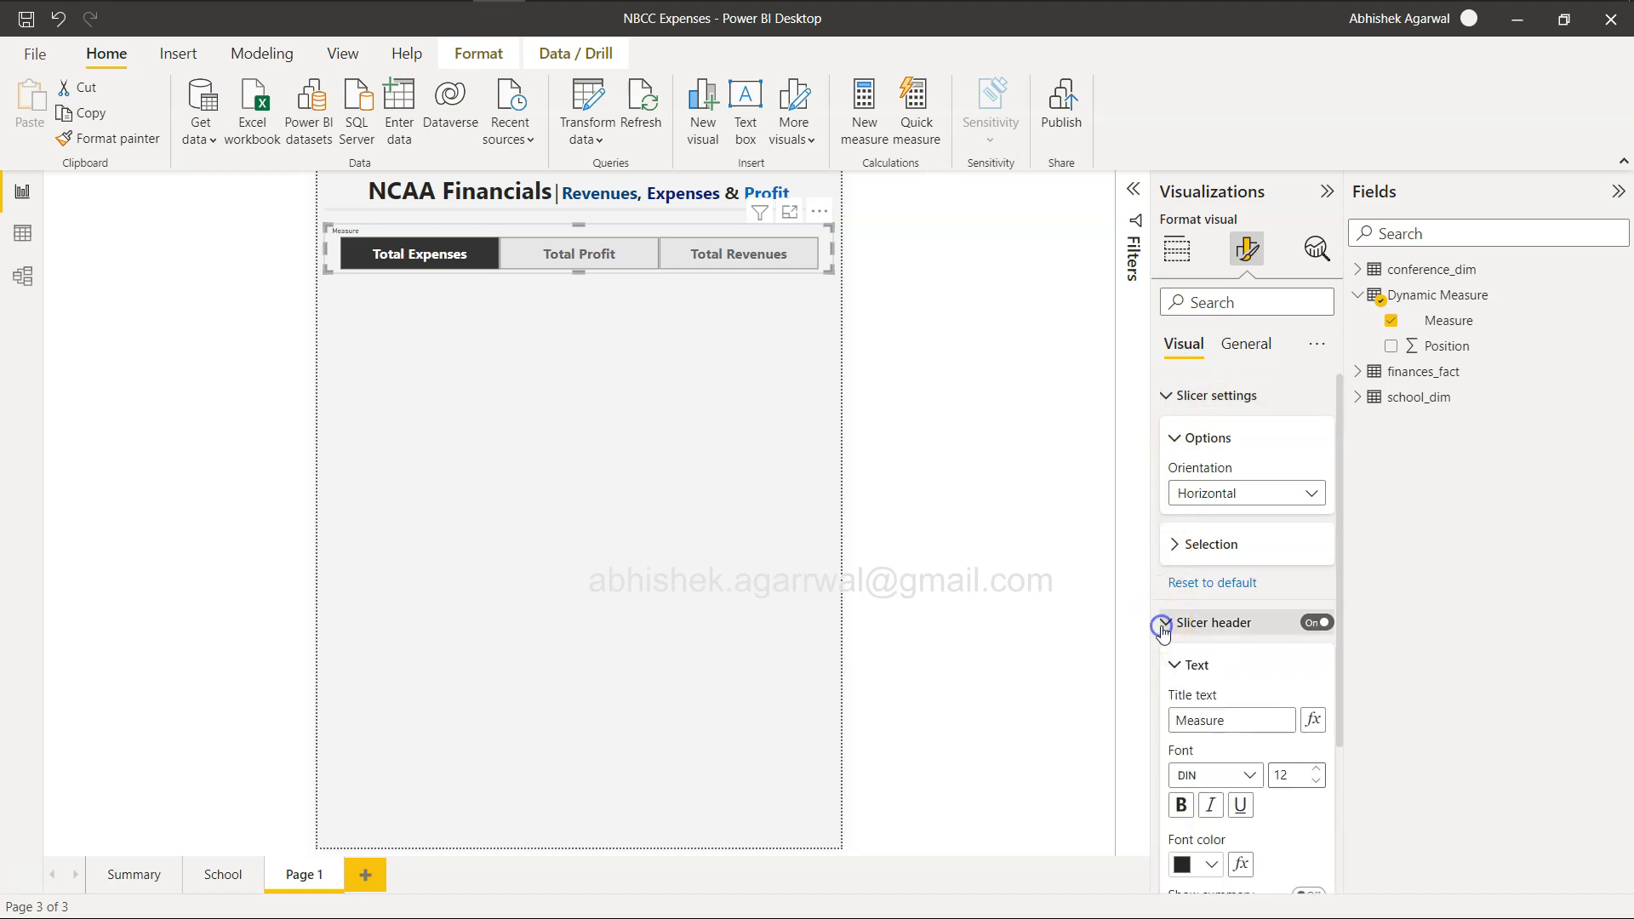
pyautogui.click(1315, 622)
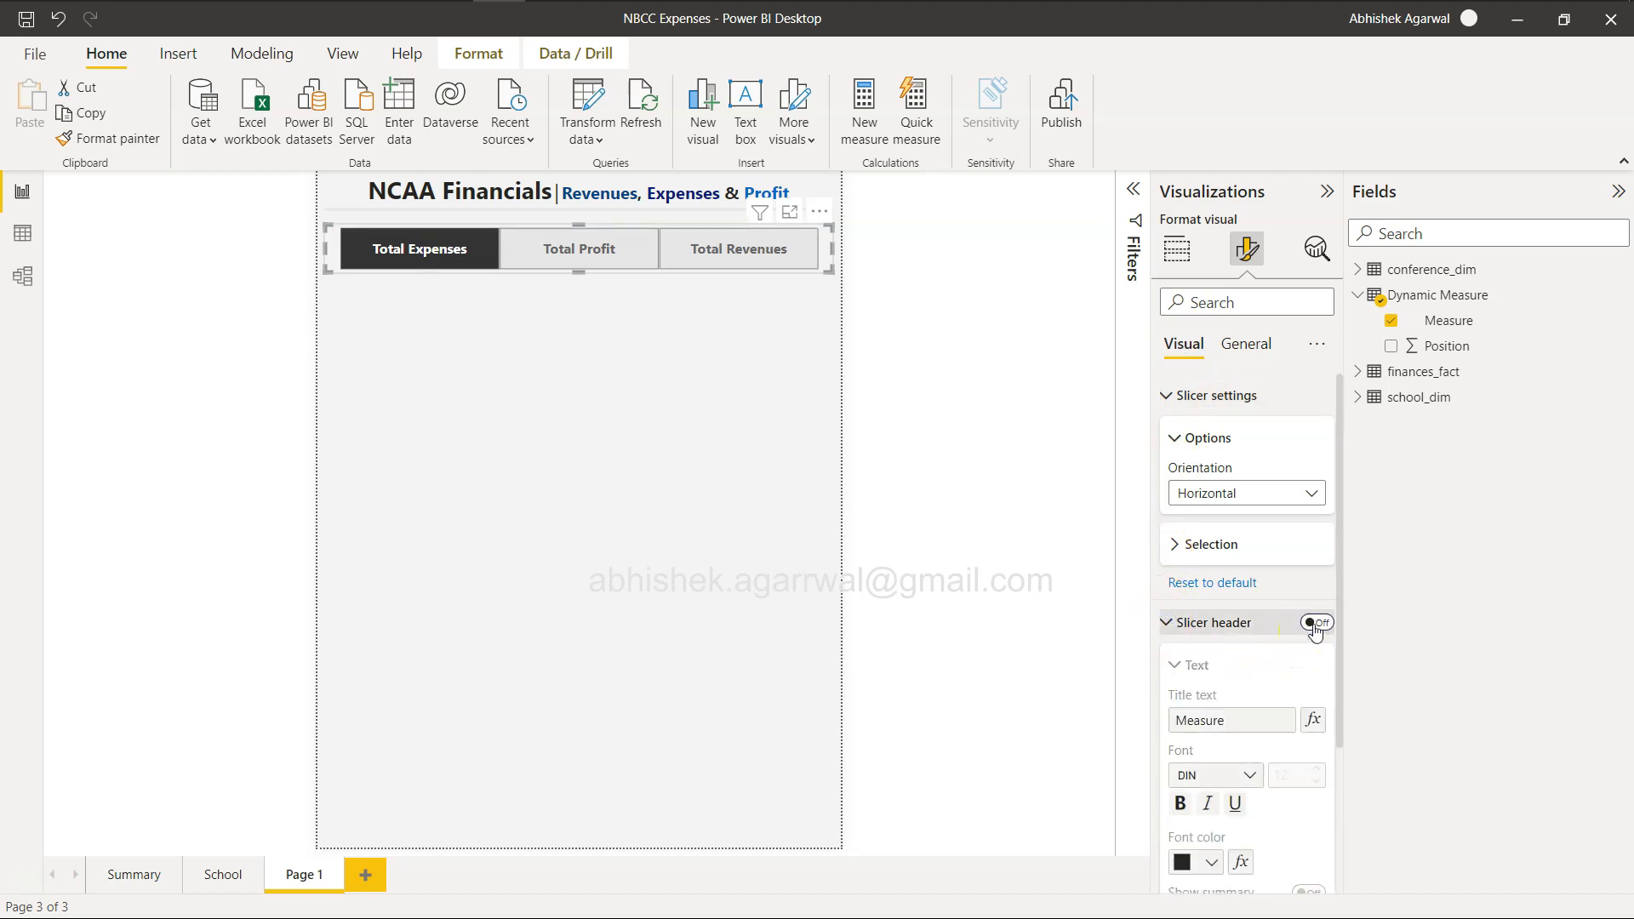
pyautogui.scroll(-5, 1315, 630)
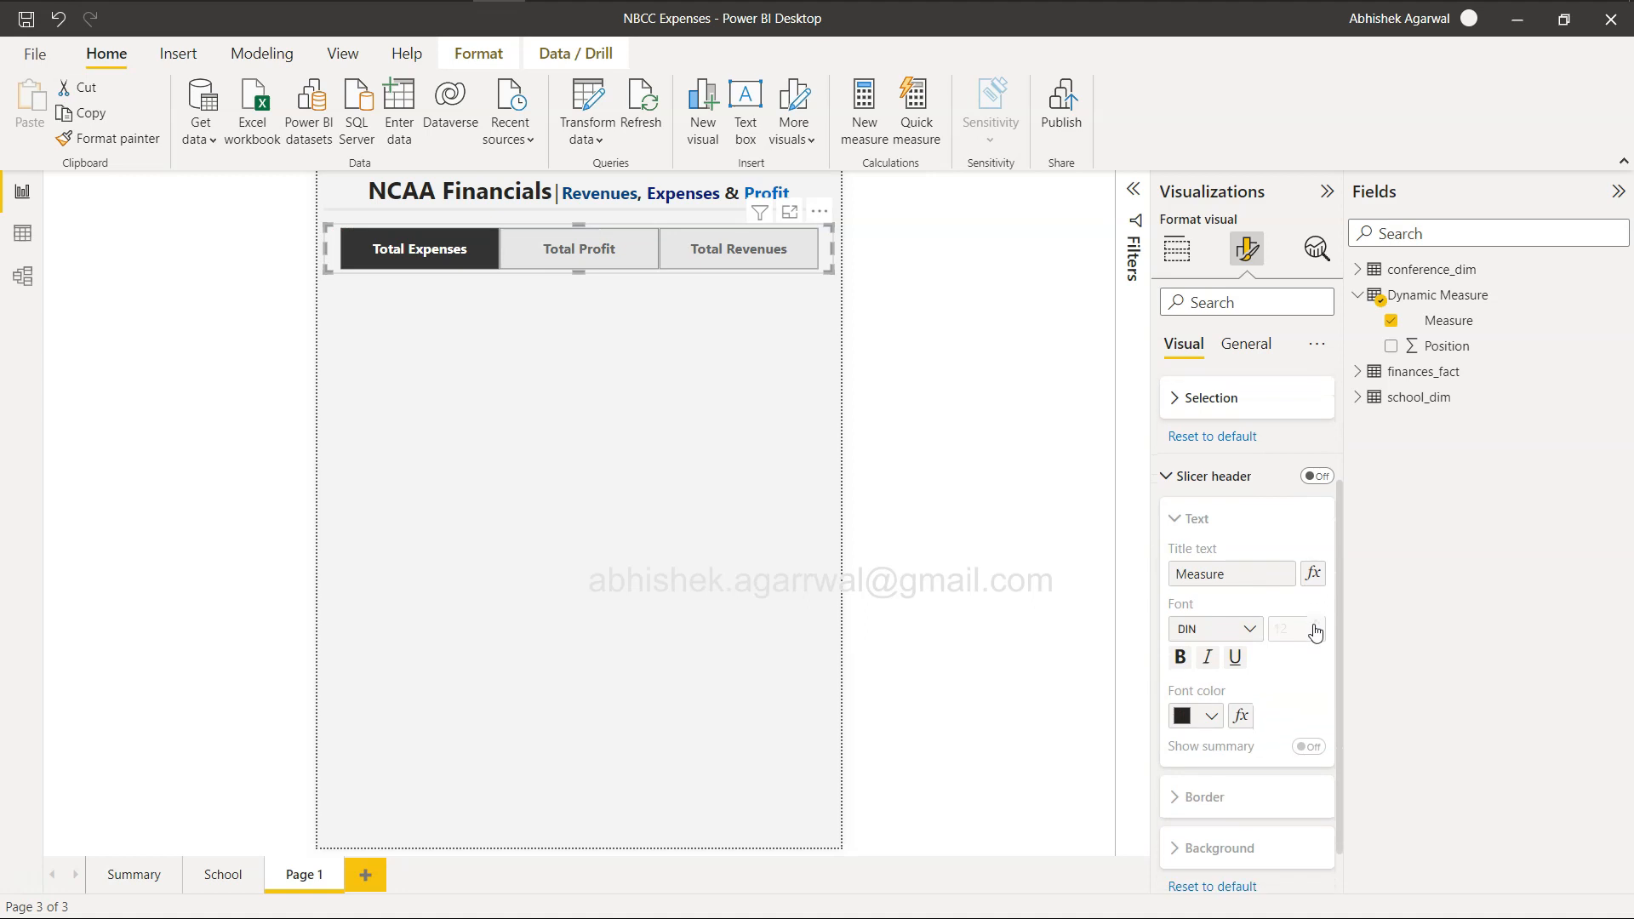
pyautogui.click(1172, 747)
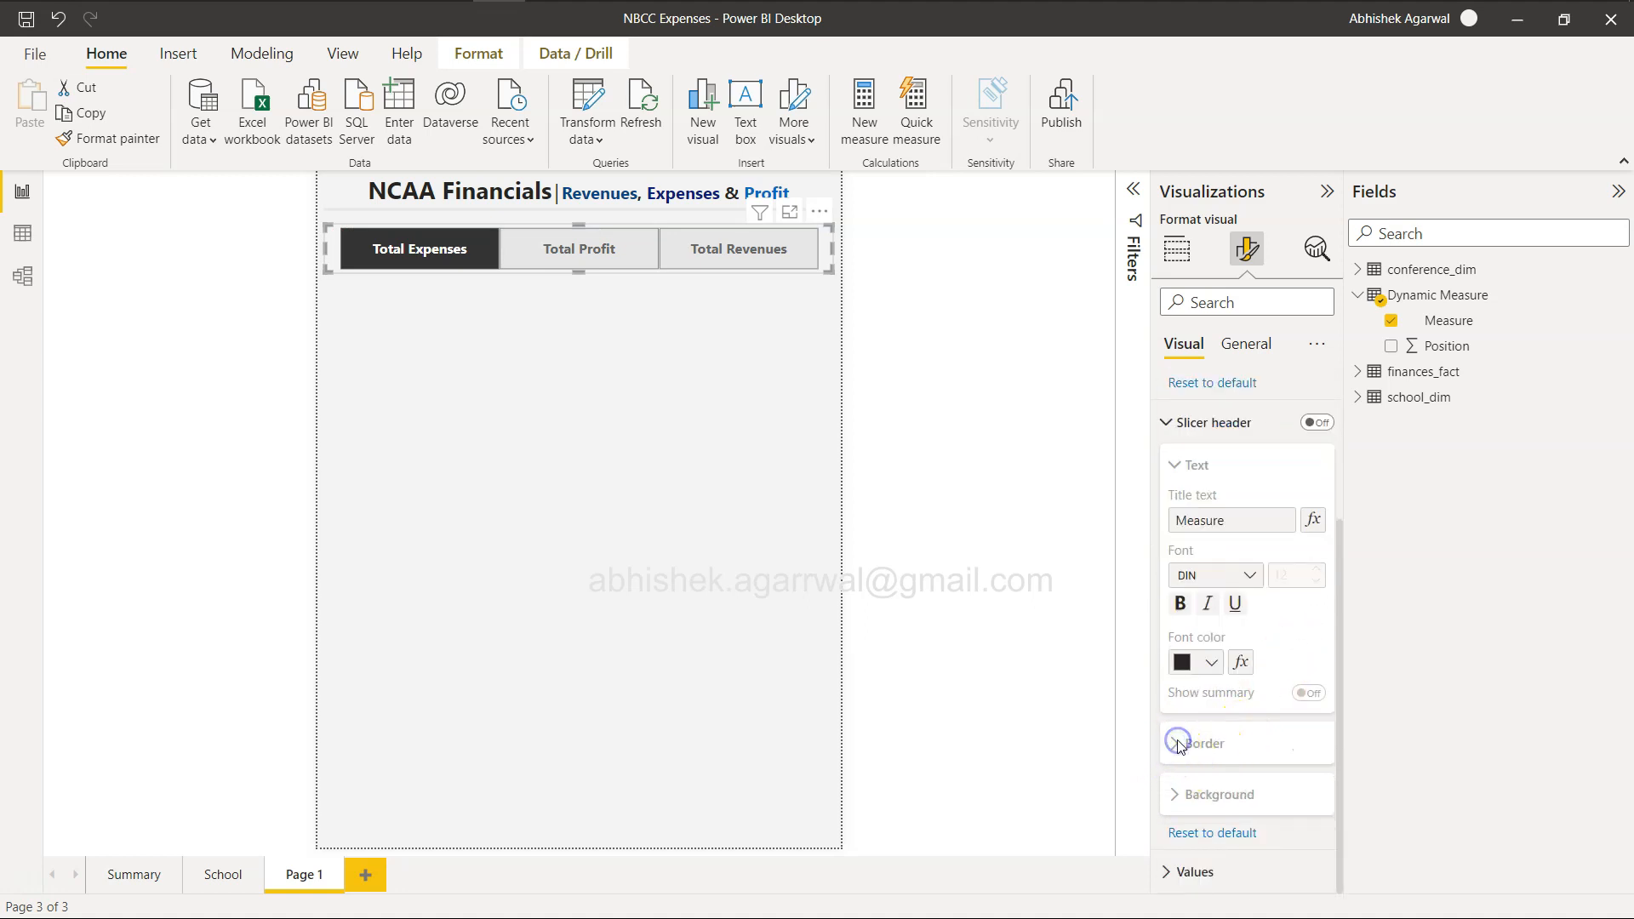
pyautogui.click(1164, 422)
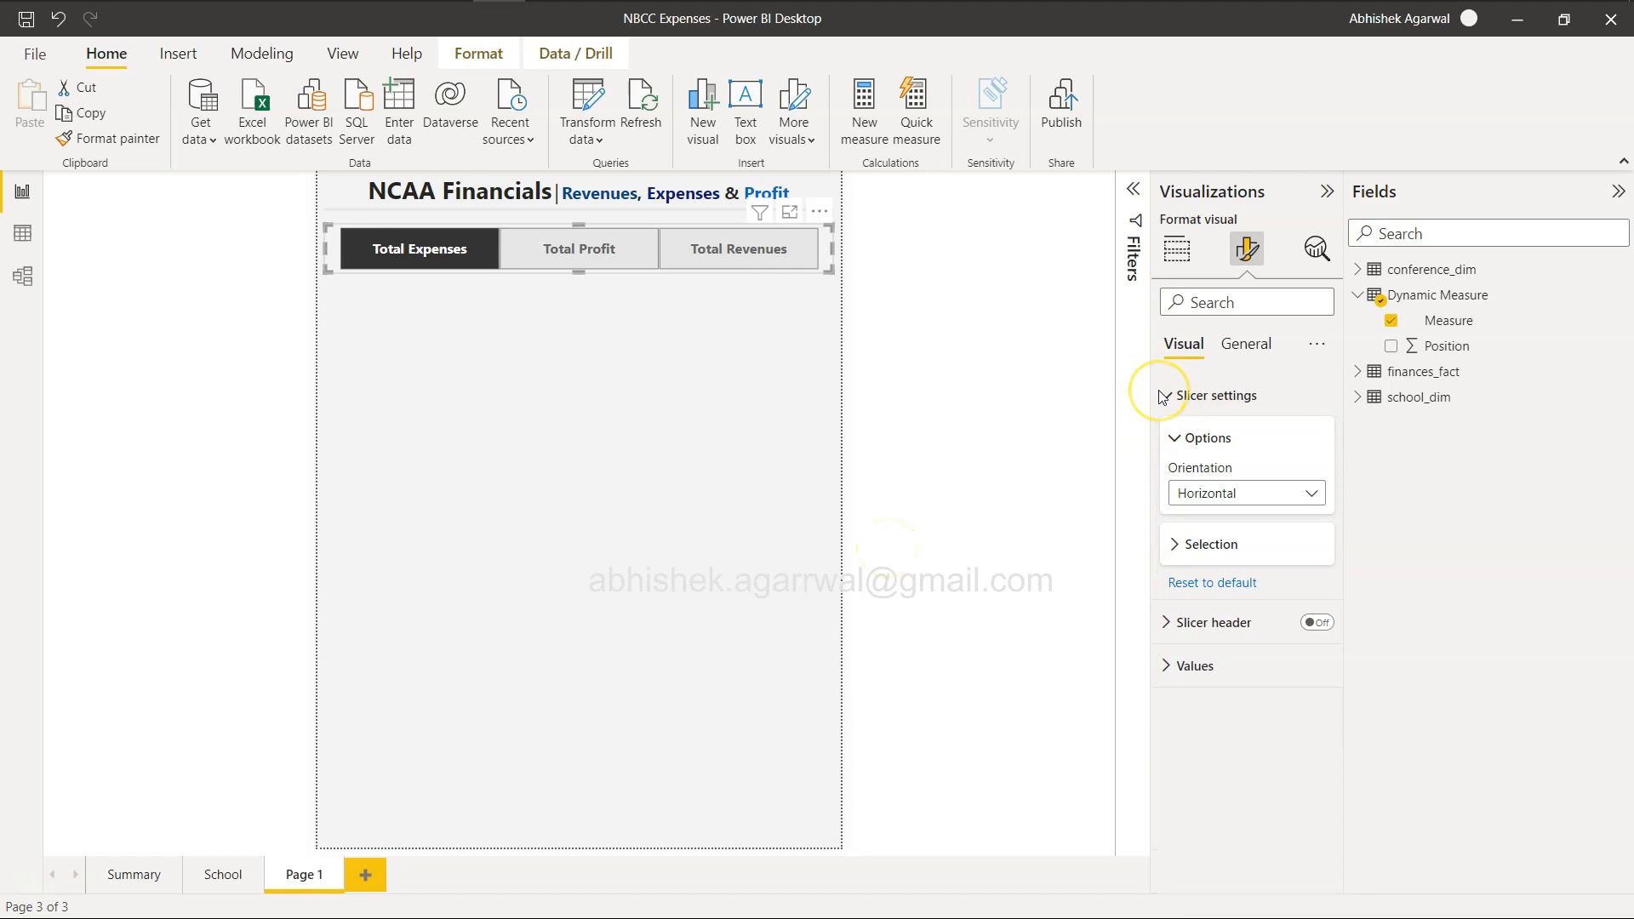
pyautogui.click(1173, 542)
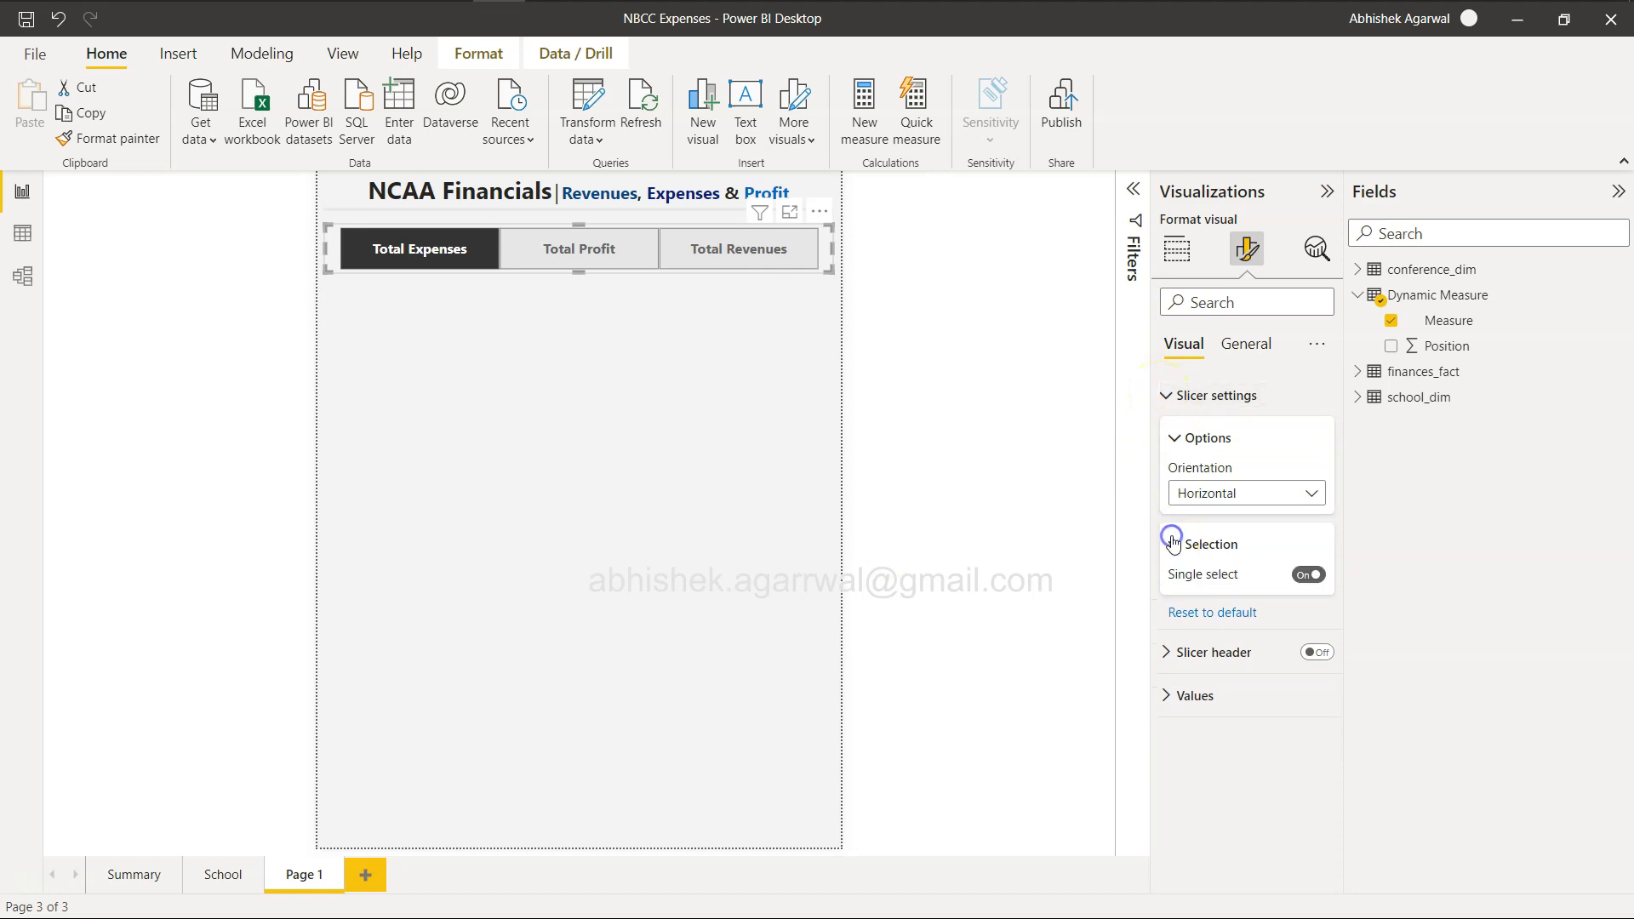
pyautogui.click(1173, 540)
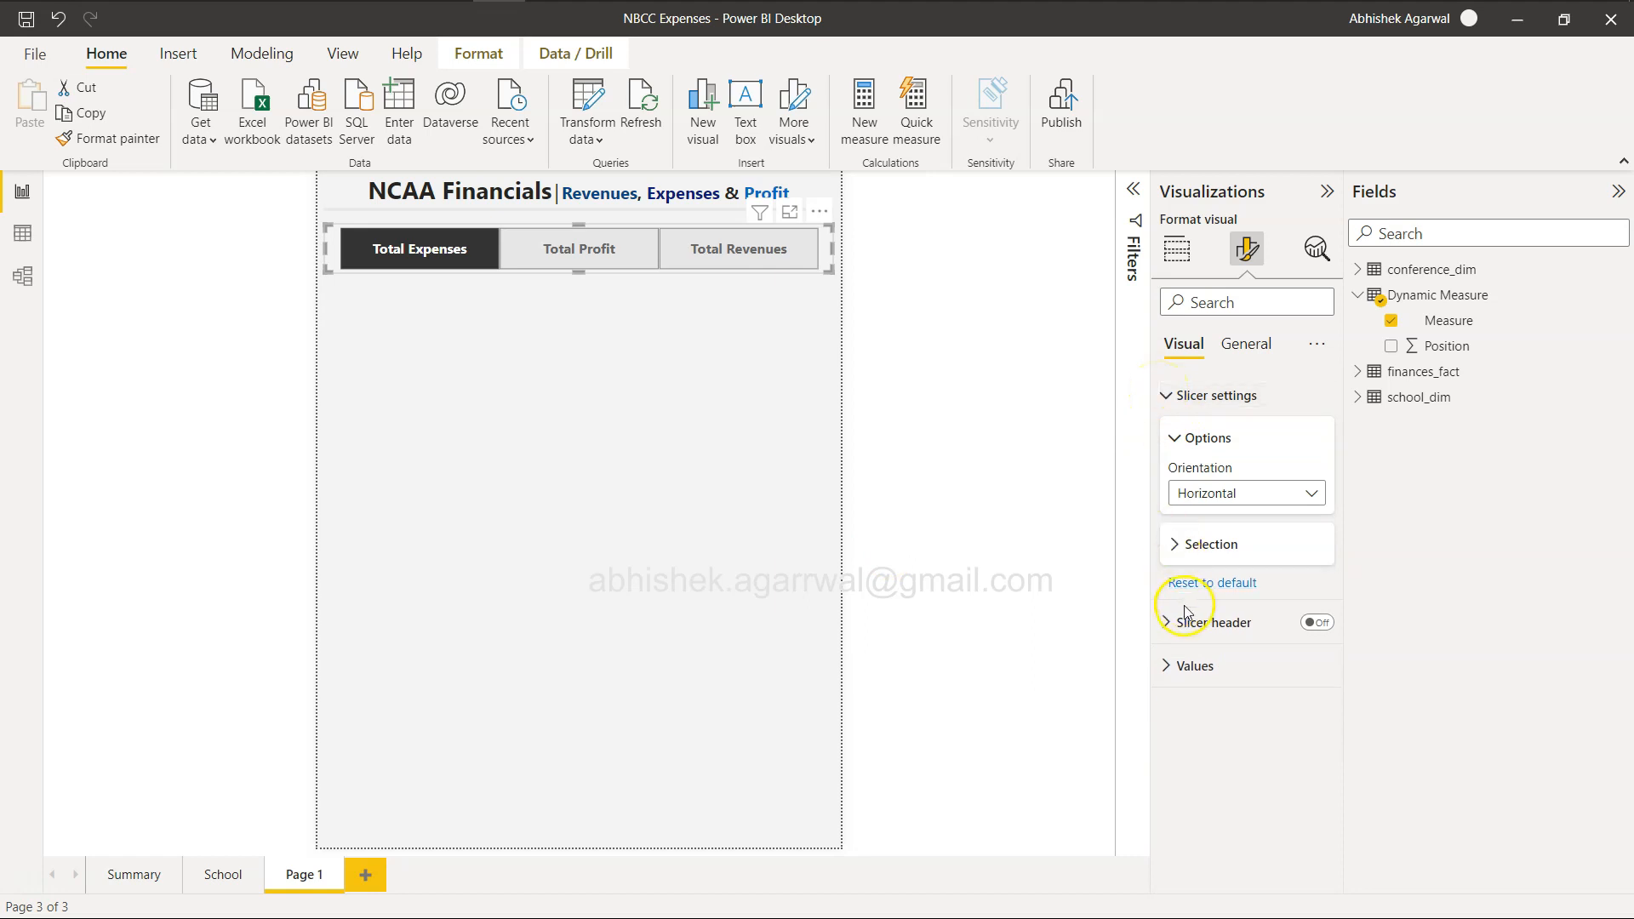
pyautogui.click(1169, 667)
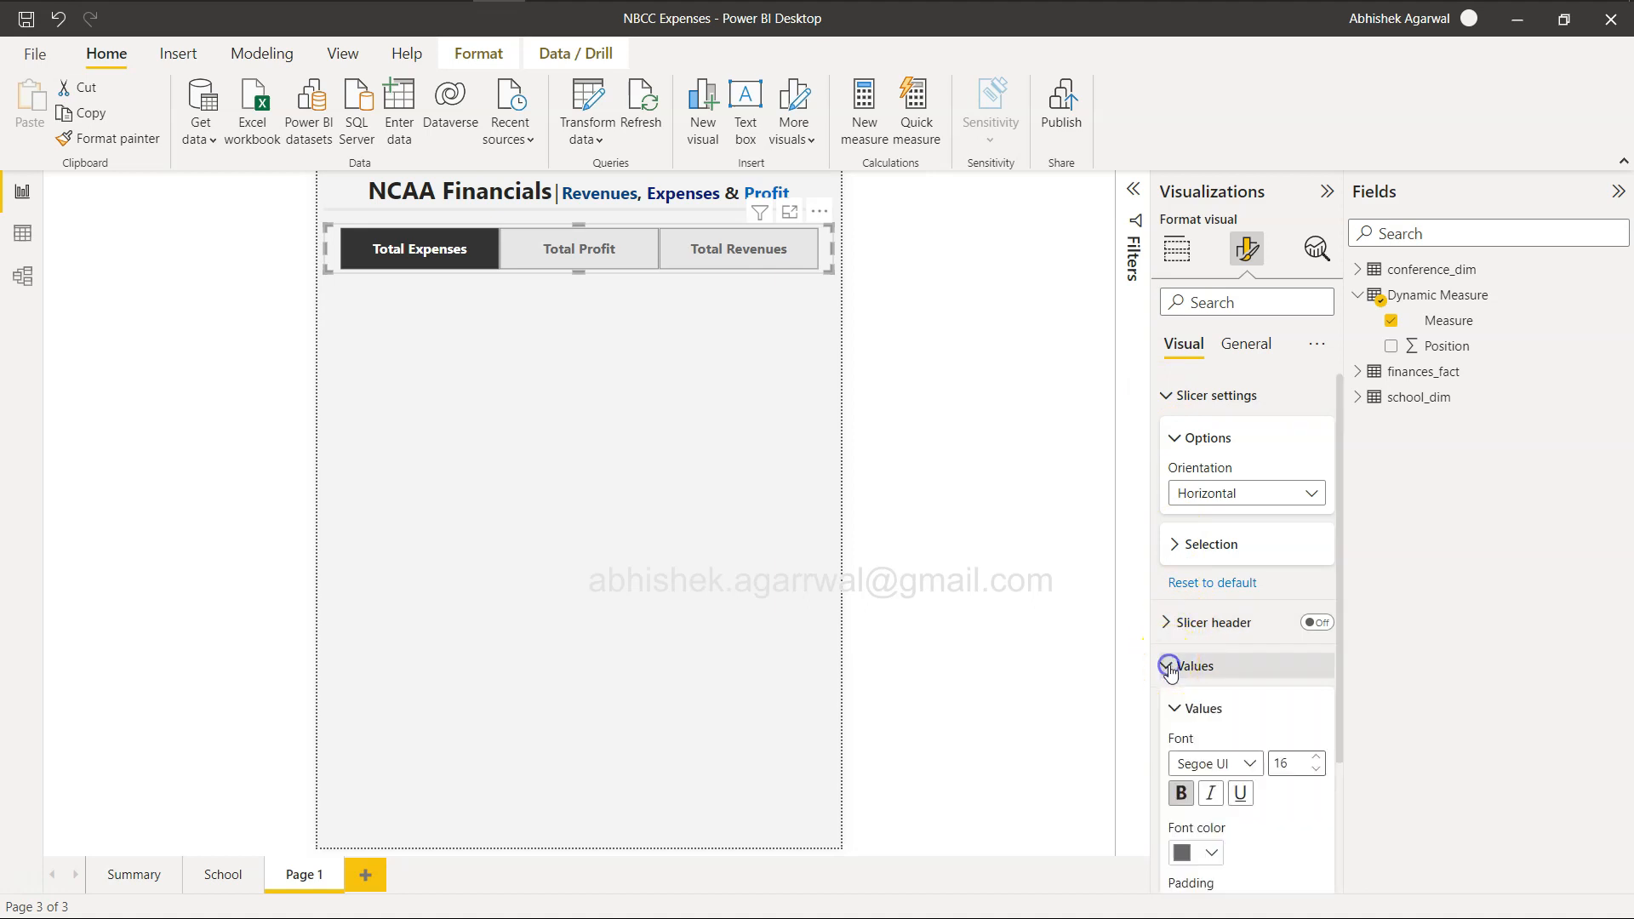
pyautogui.click(1169, 669)
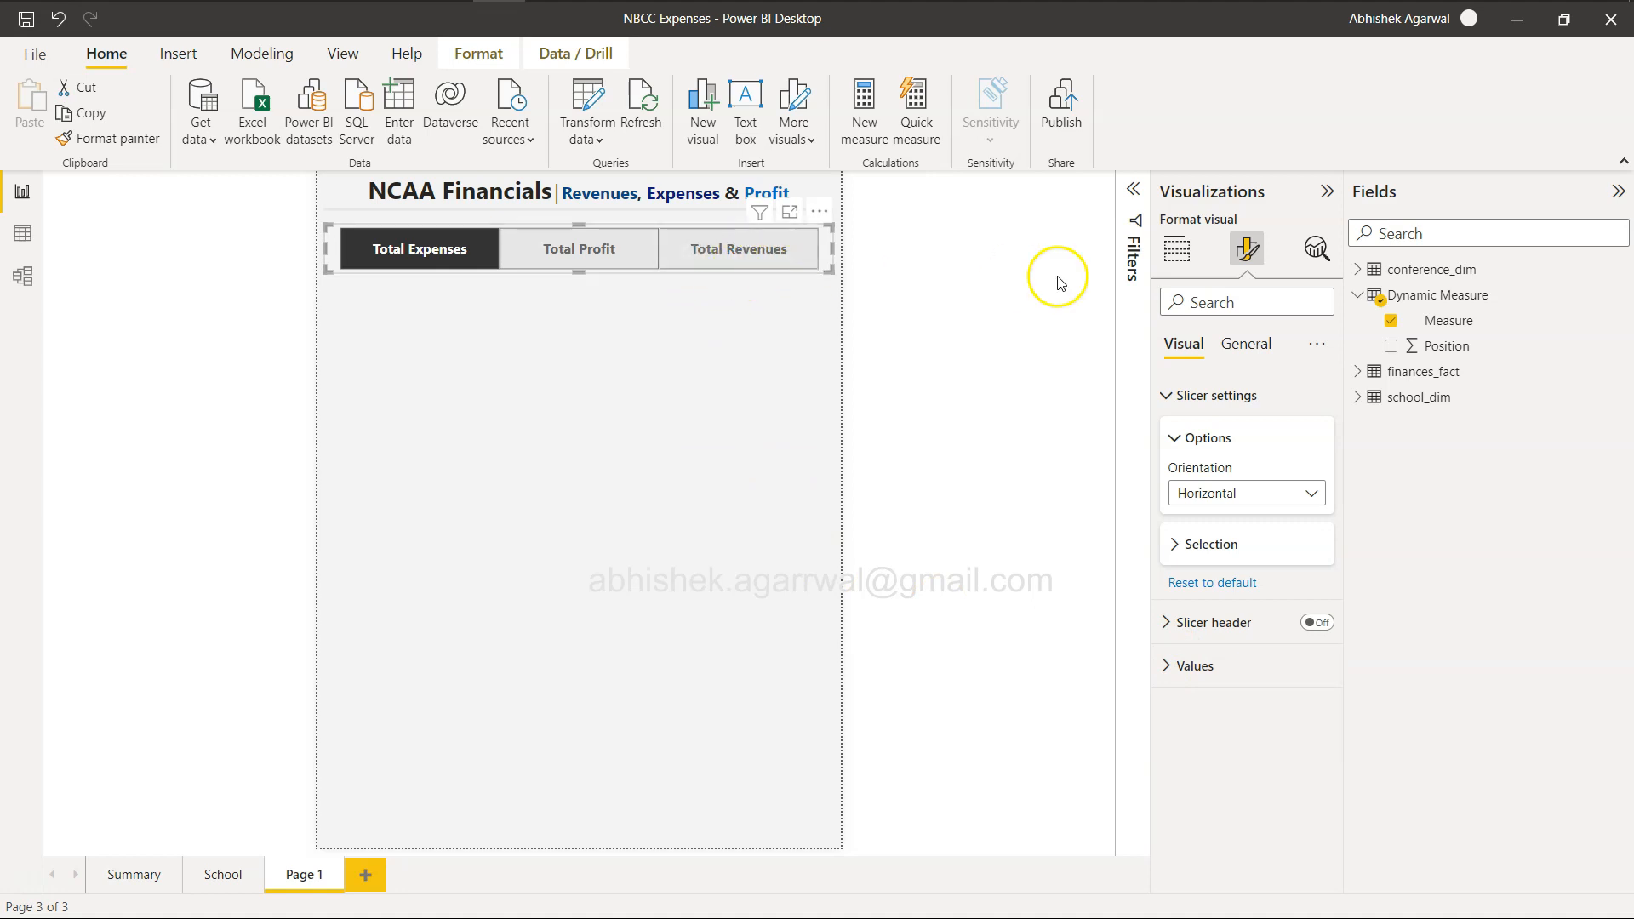
pyautogui.click(1268, 352)
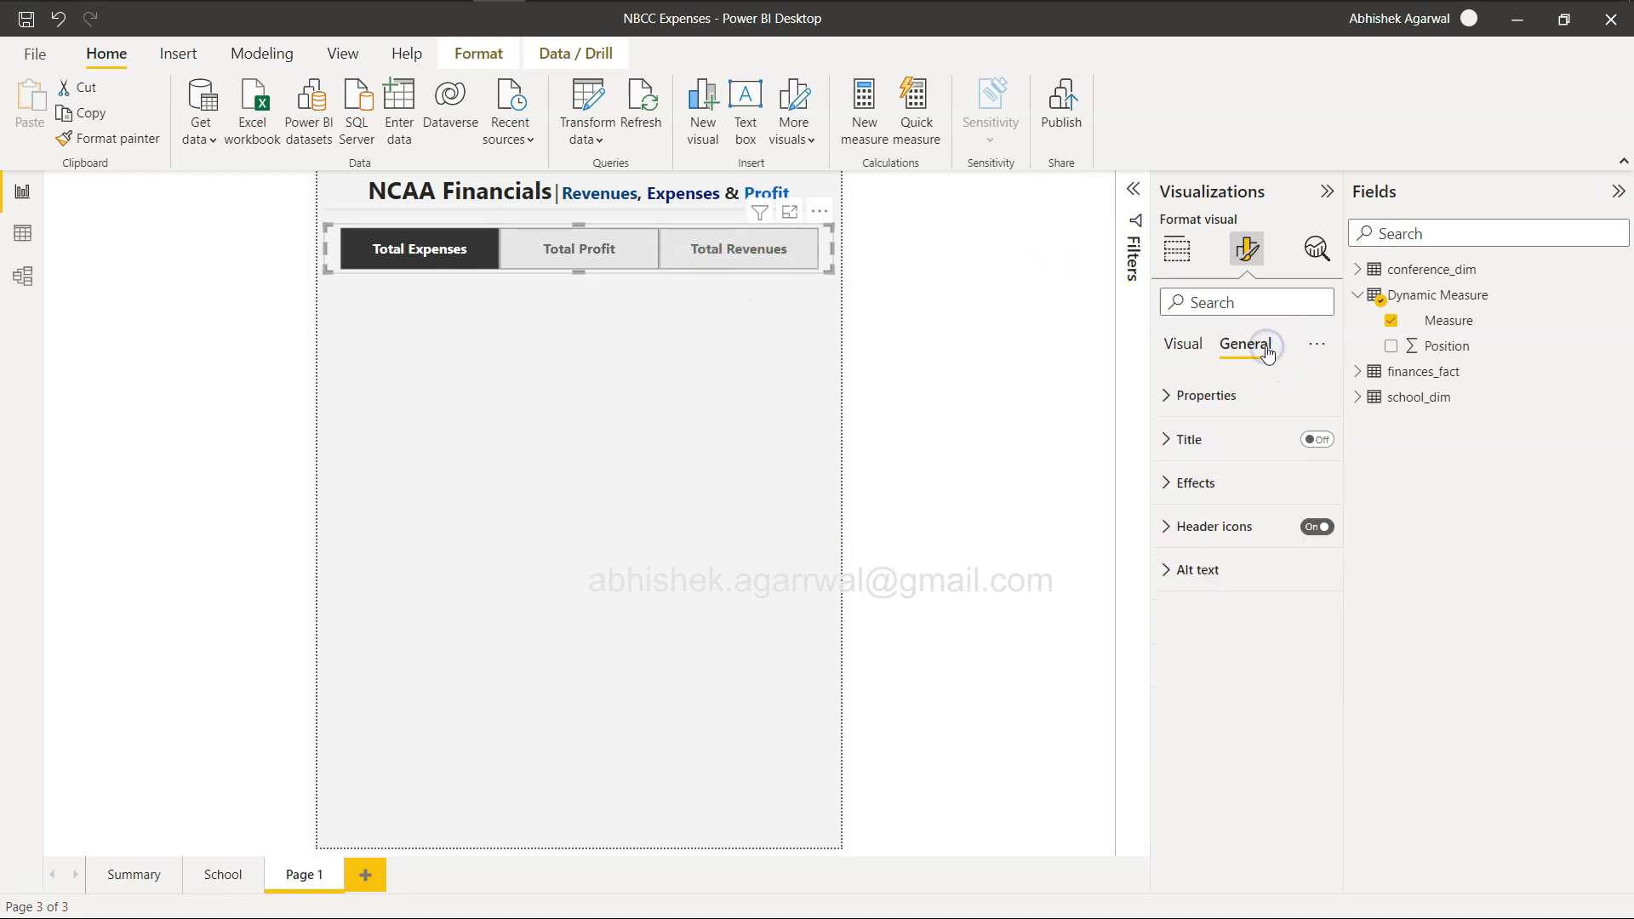
pyautogui.click(1168, 483)
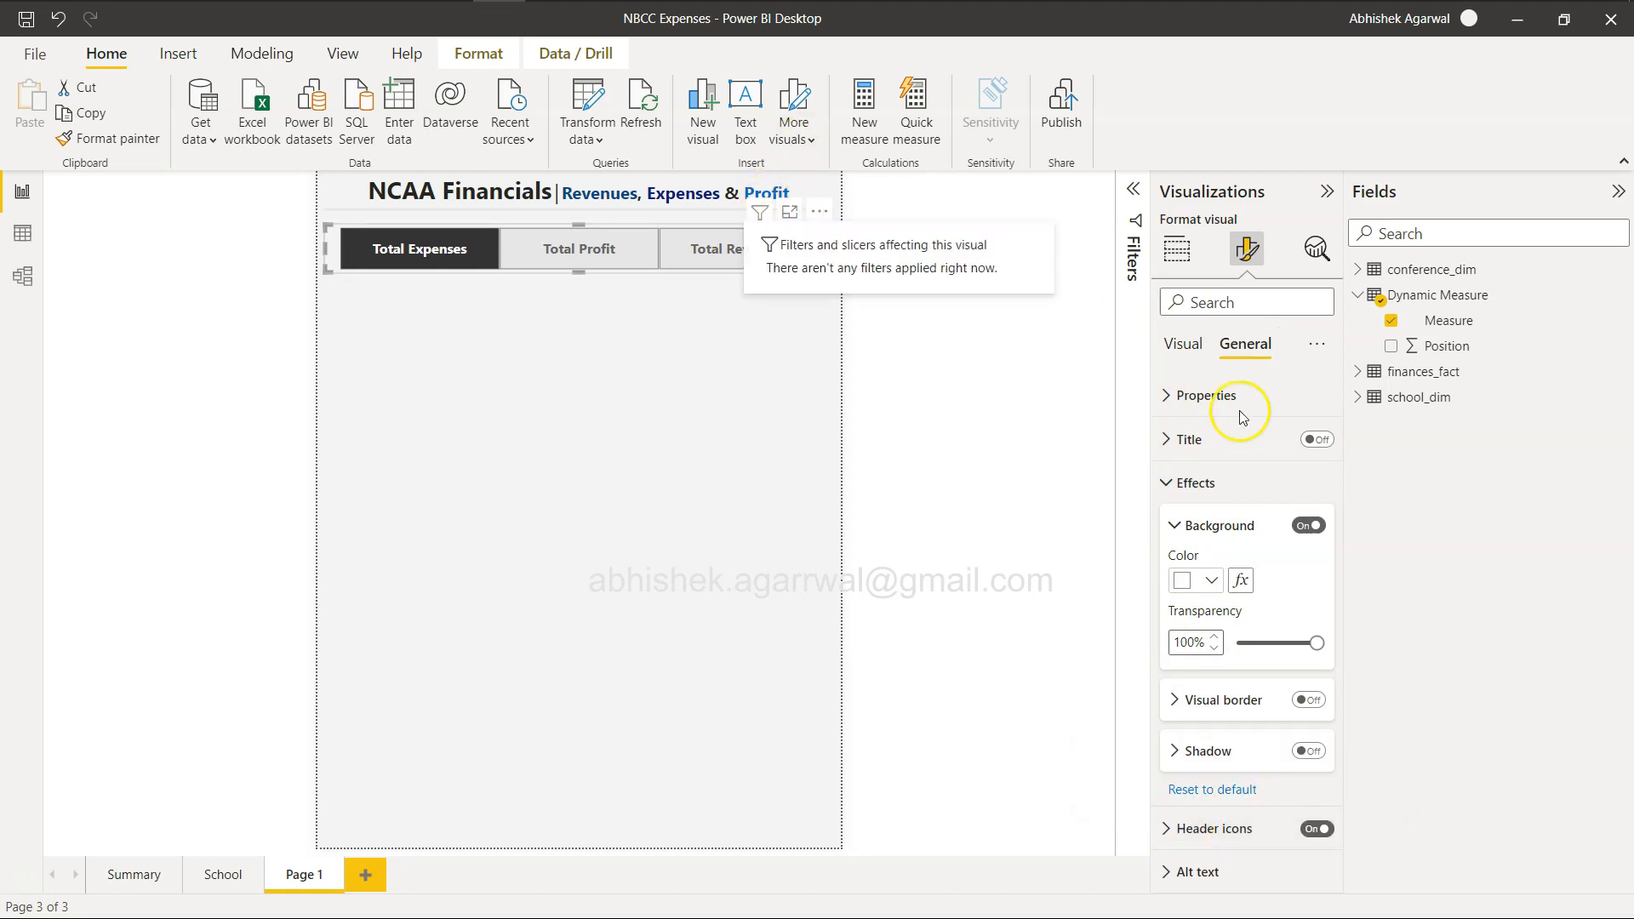
# Set the border color of the measure slicer's values to light grey, and deselect the slicer.
pyautogui.click(1174, 479)
pyautogui.click(1184, 344)
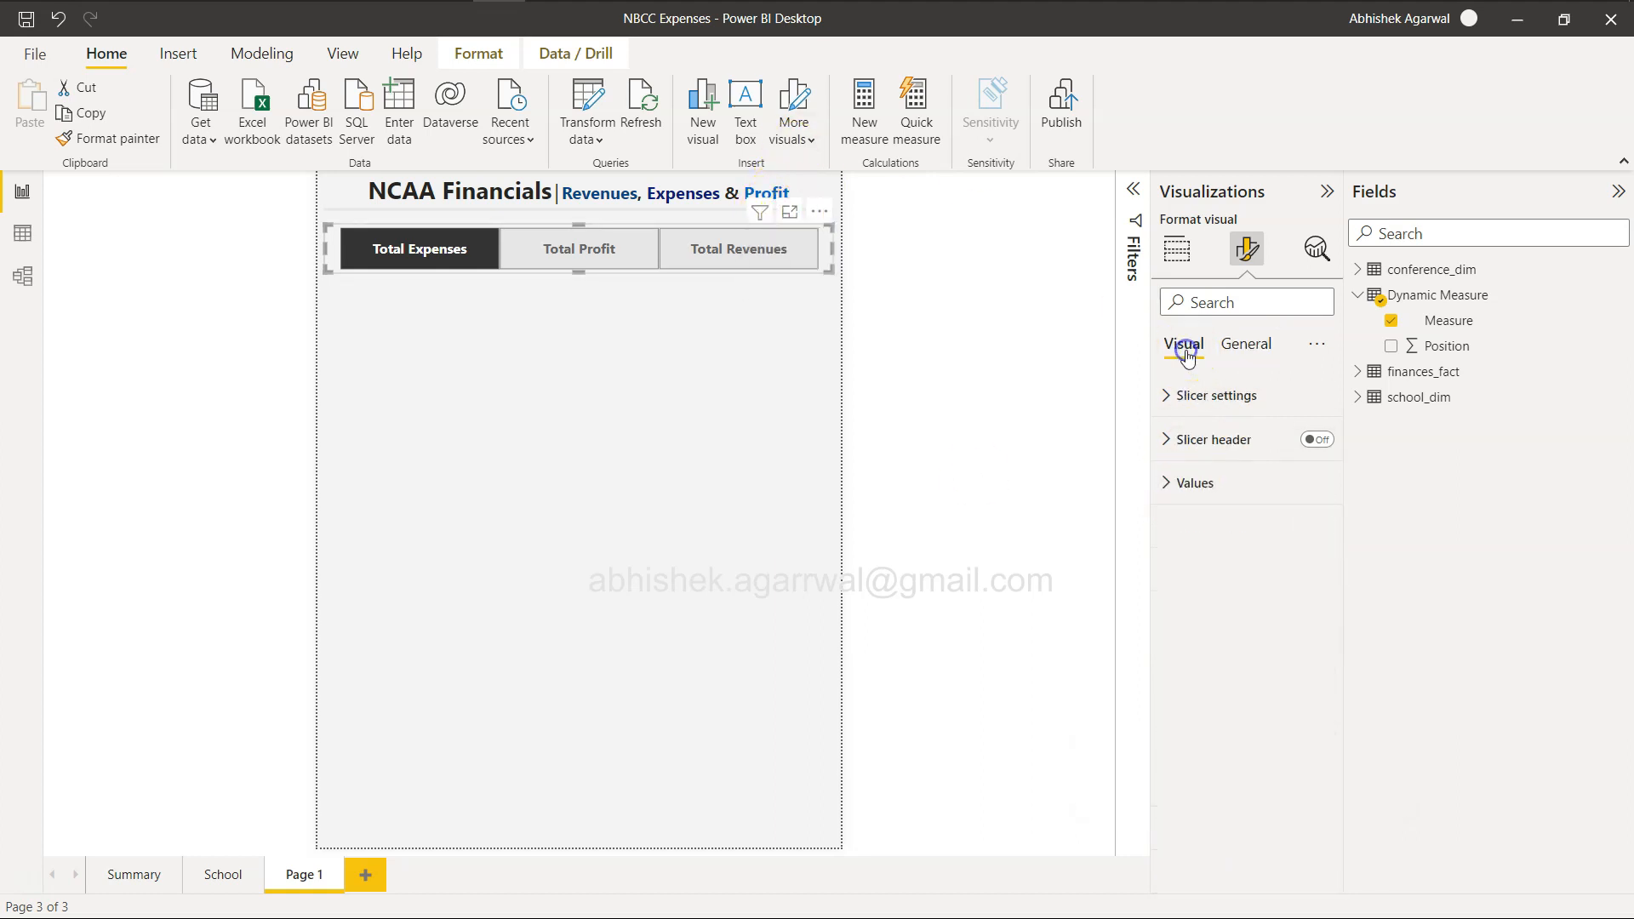
pyautogui.click(1174, 483)
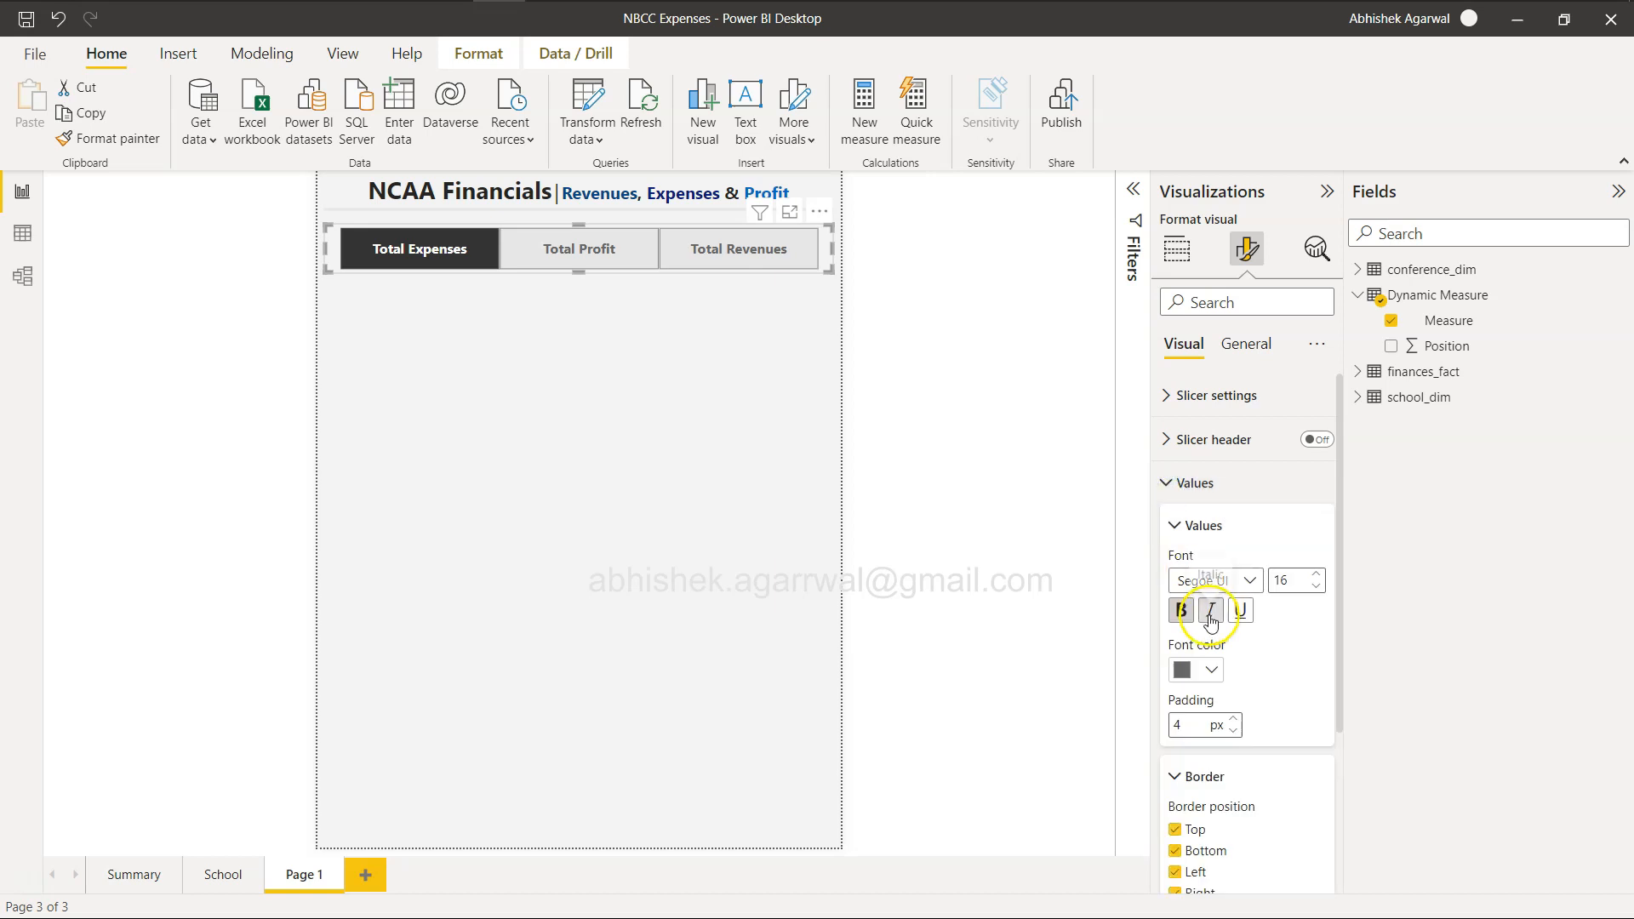
pyautogui.scroll(-2, 1212, 623)
pyautogui.scroll(-2, 1212, 622)
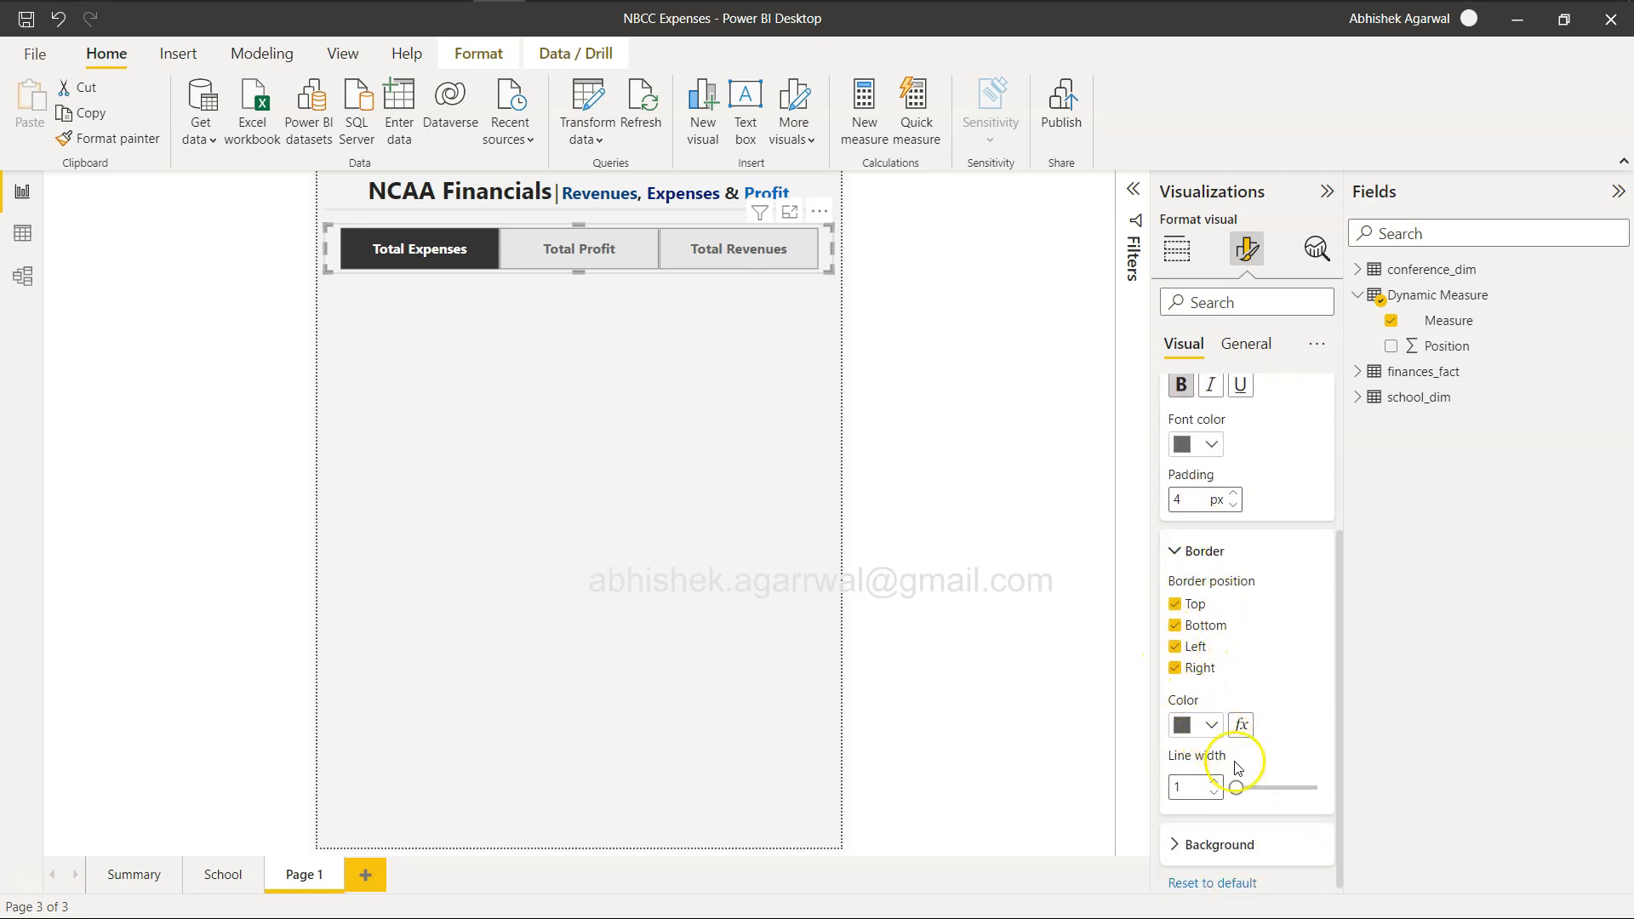
pyautogui.click(1212, 726)
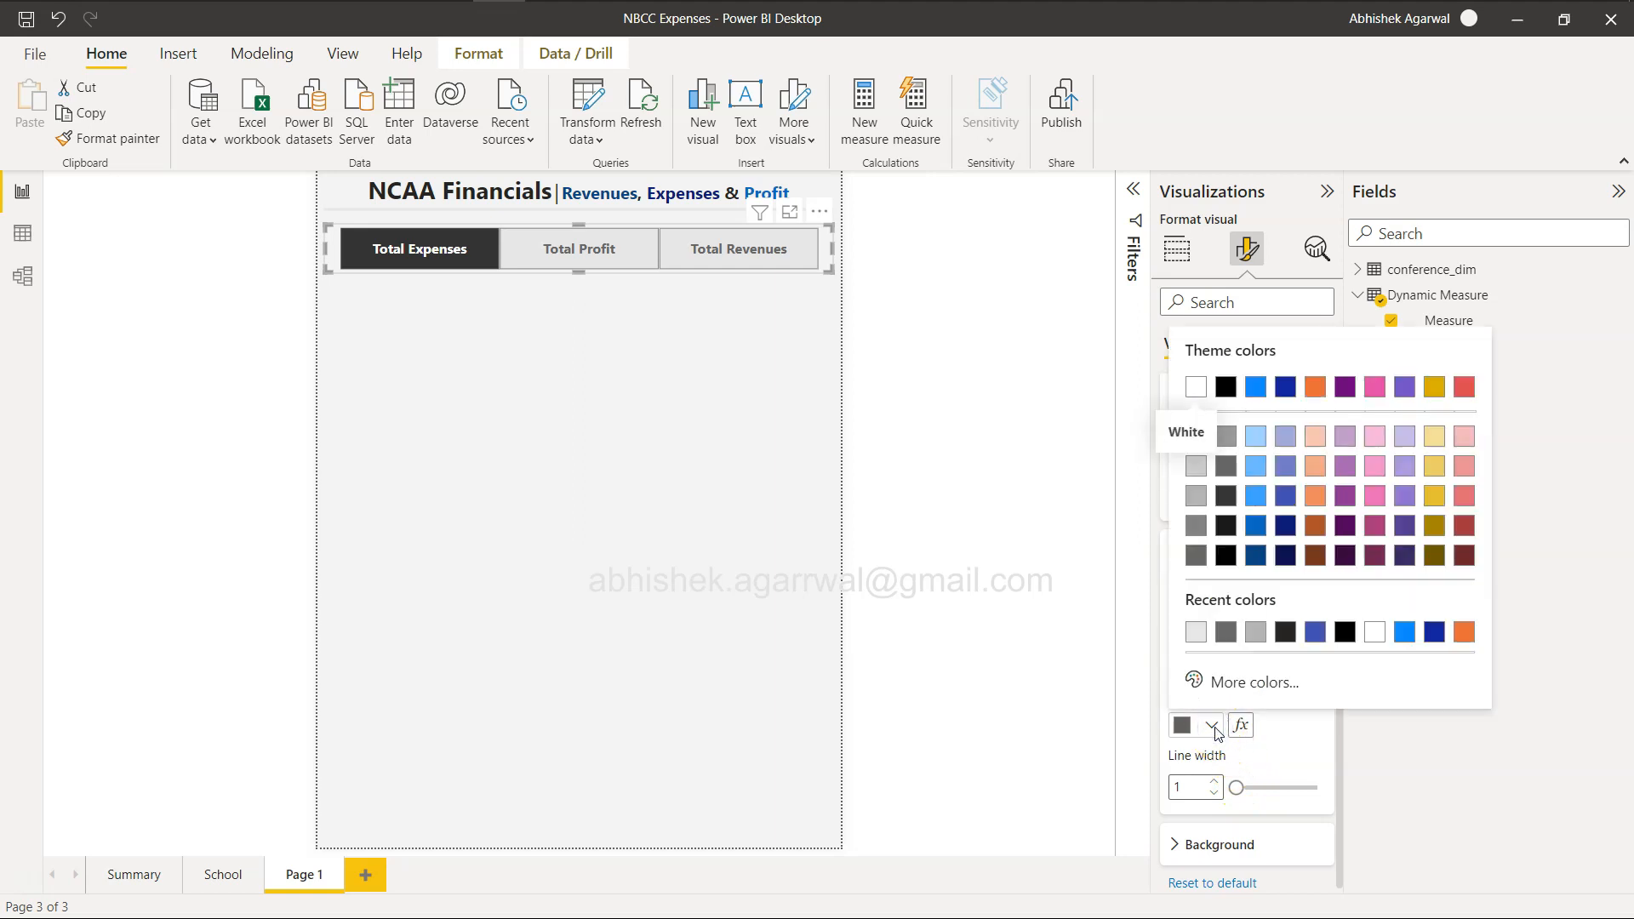
pyautogui.click(1198, 435)
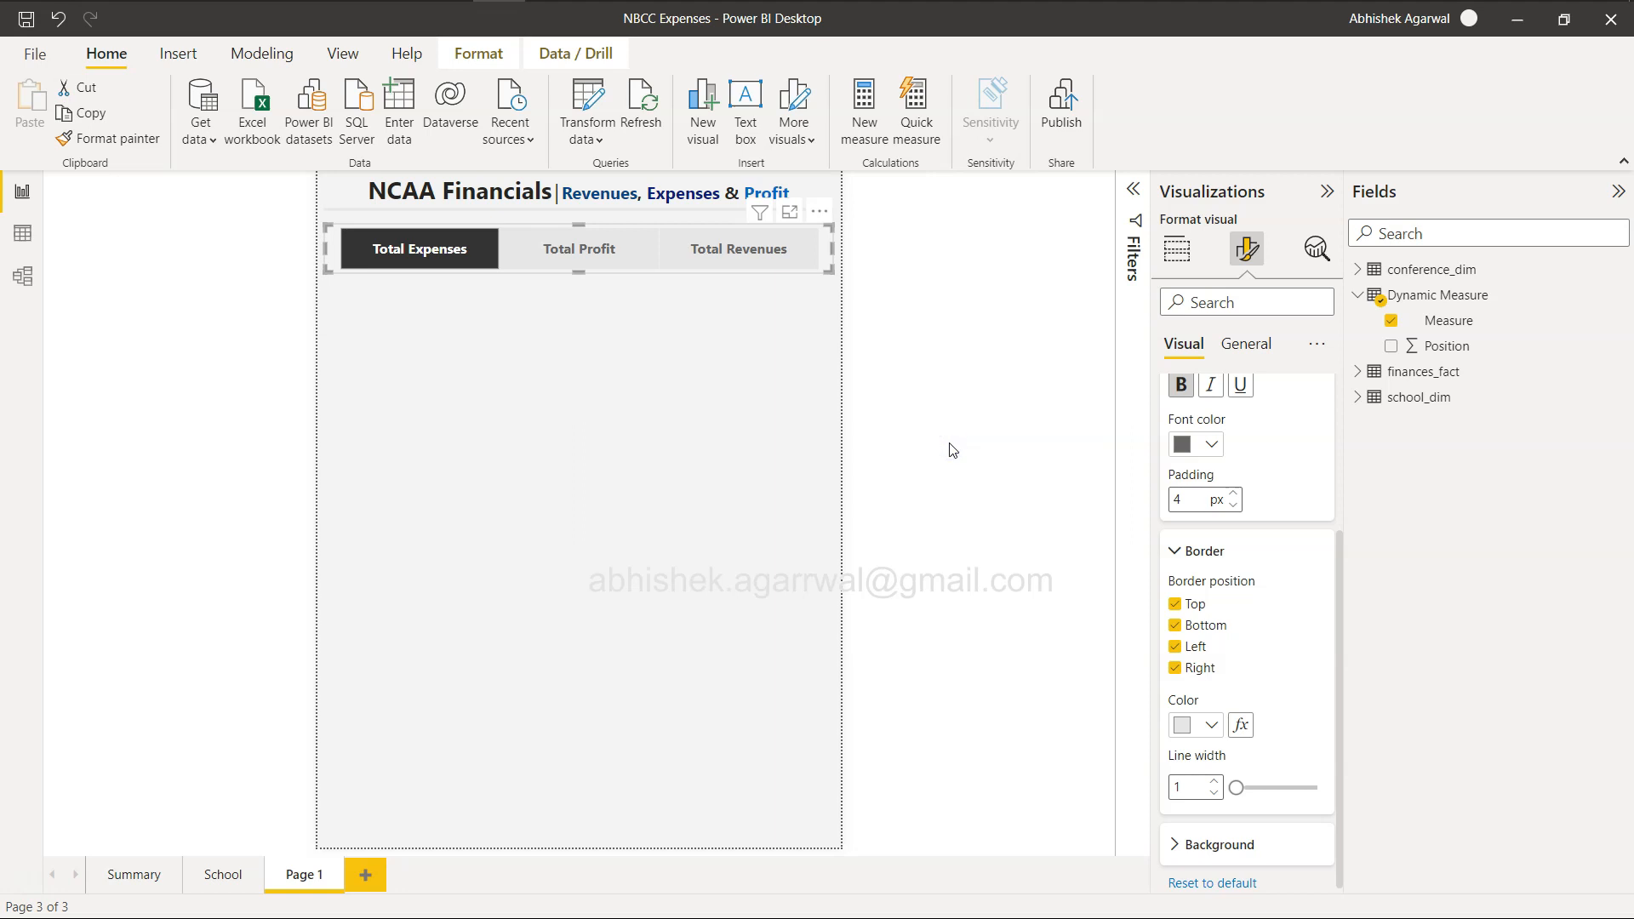
pyautogui.press('super+s')
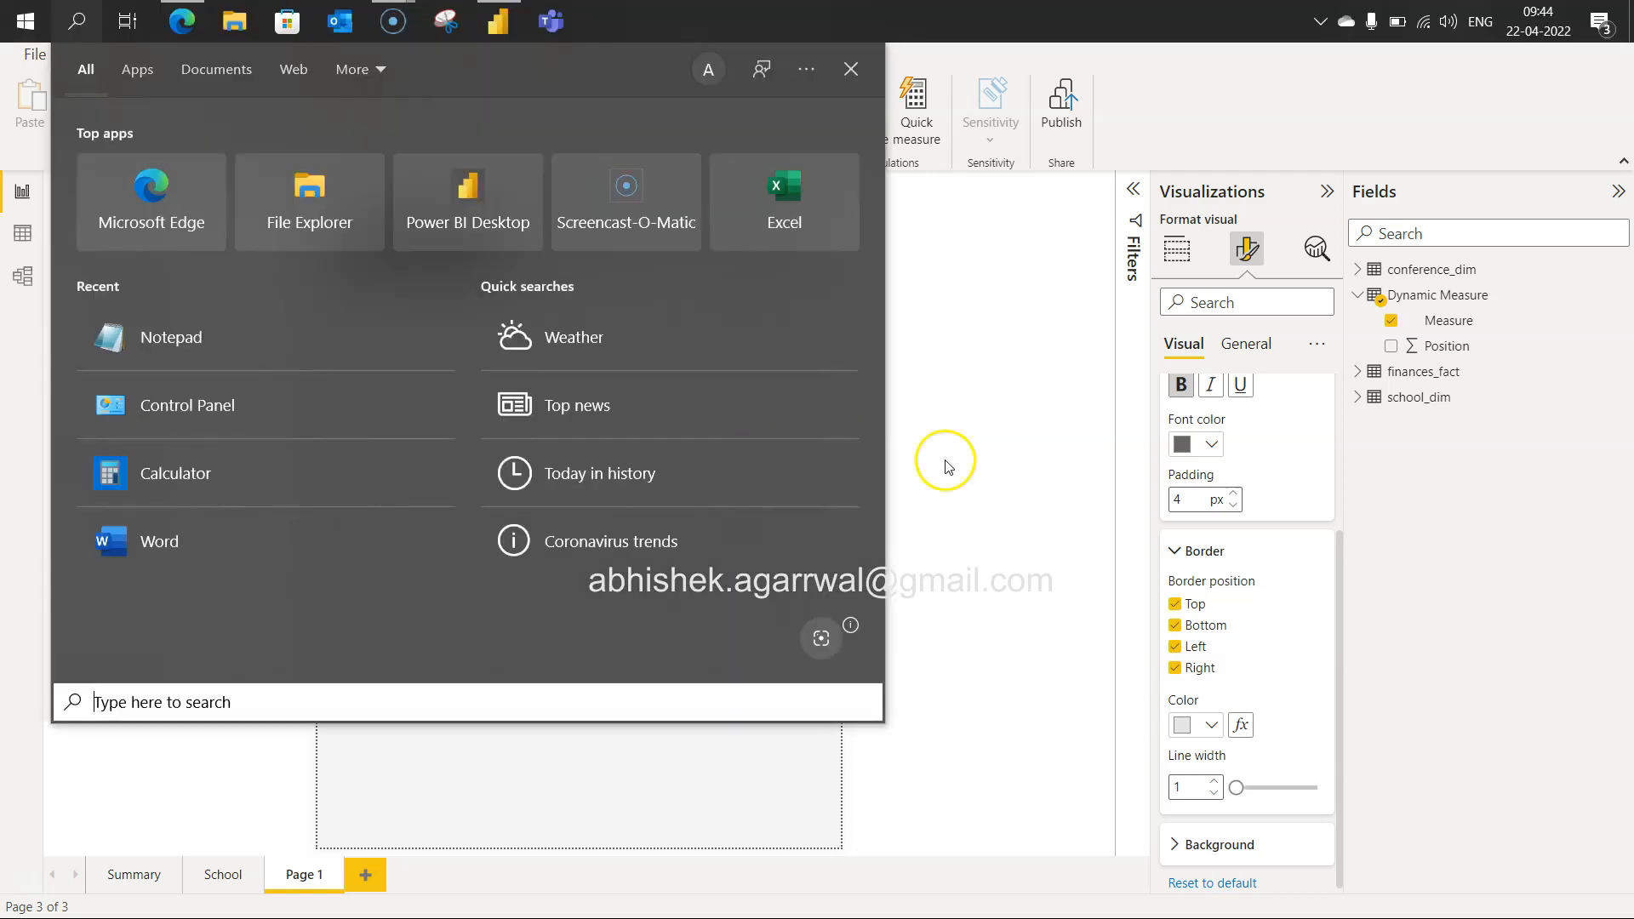
pyautogui.click(992, 486)
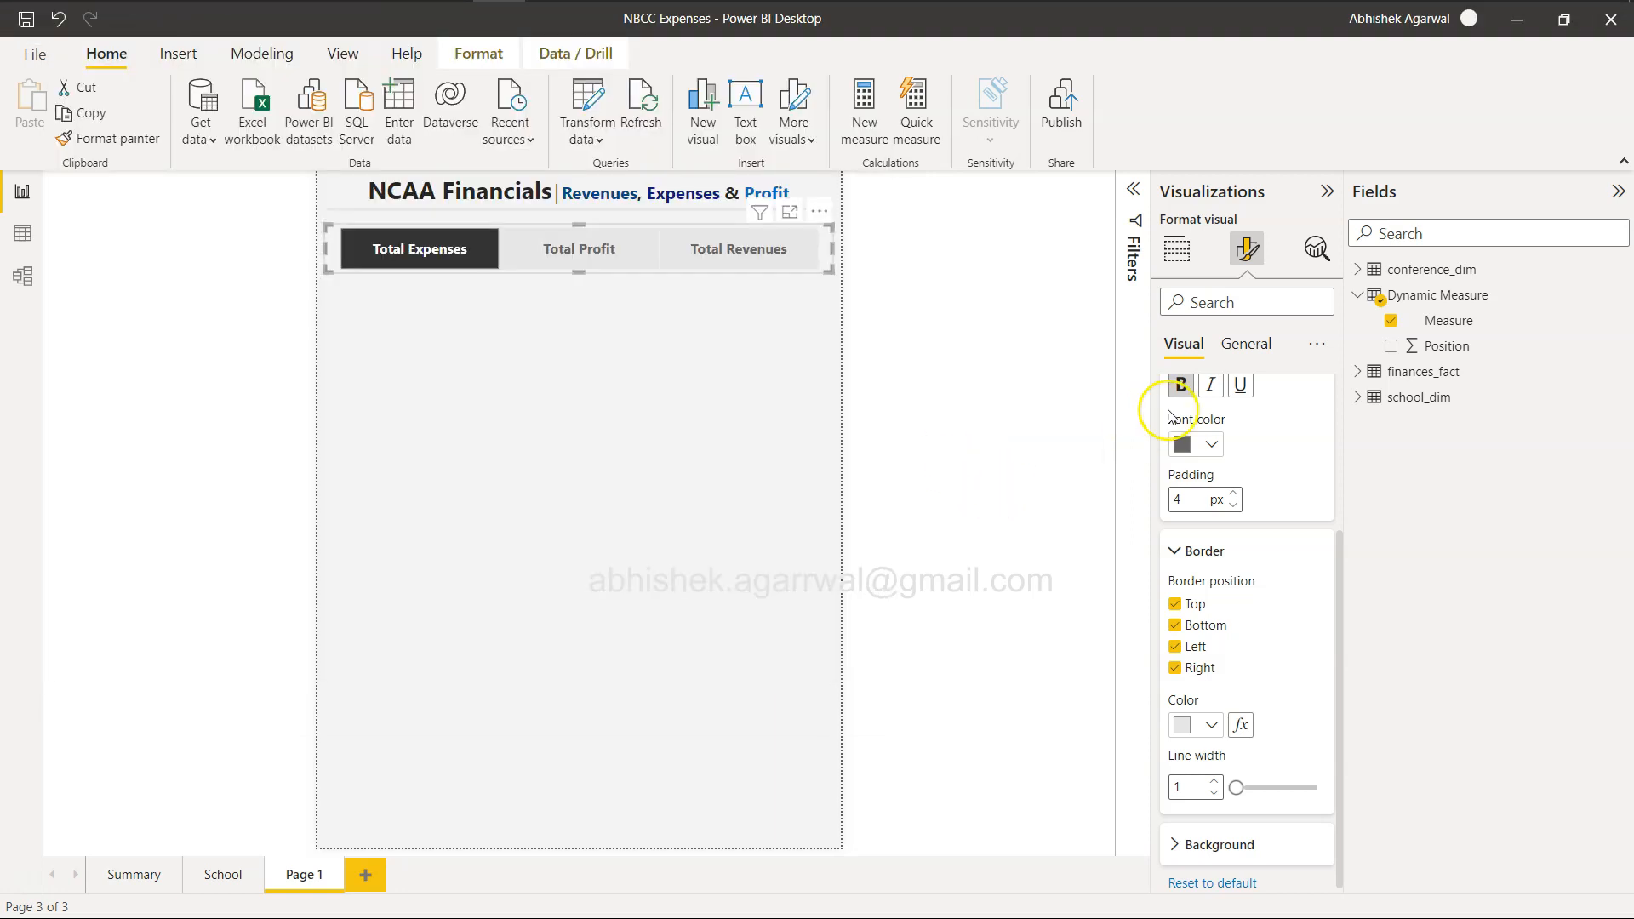
pyautogui.click(1229, 344)
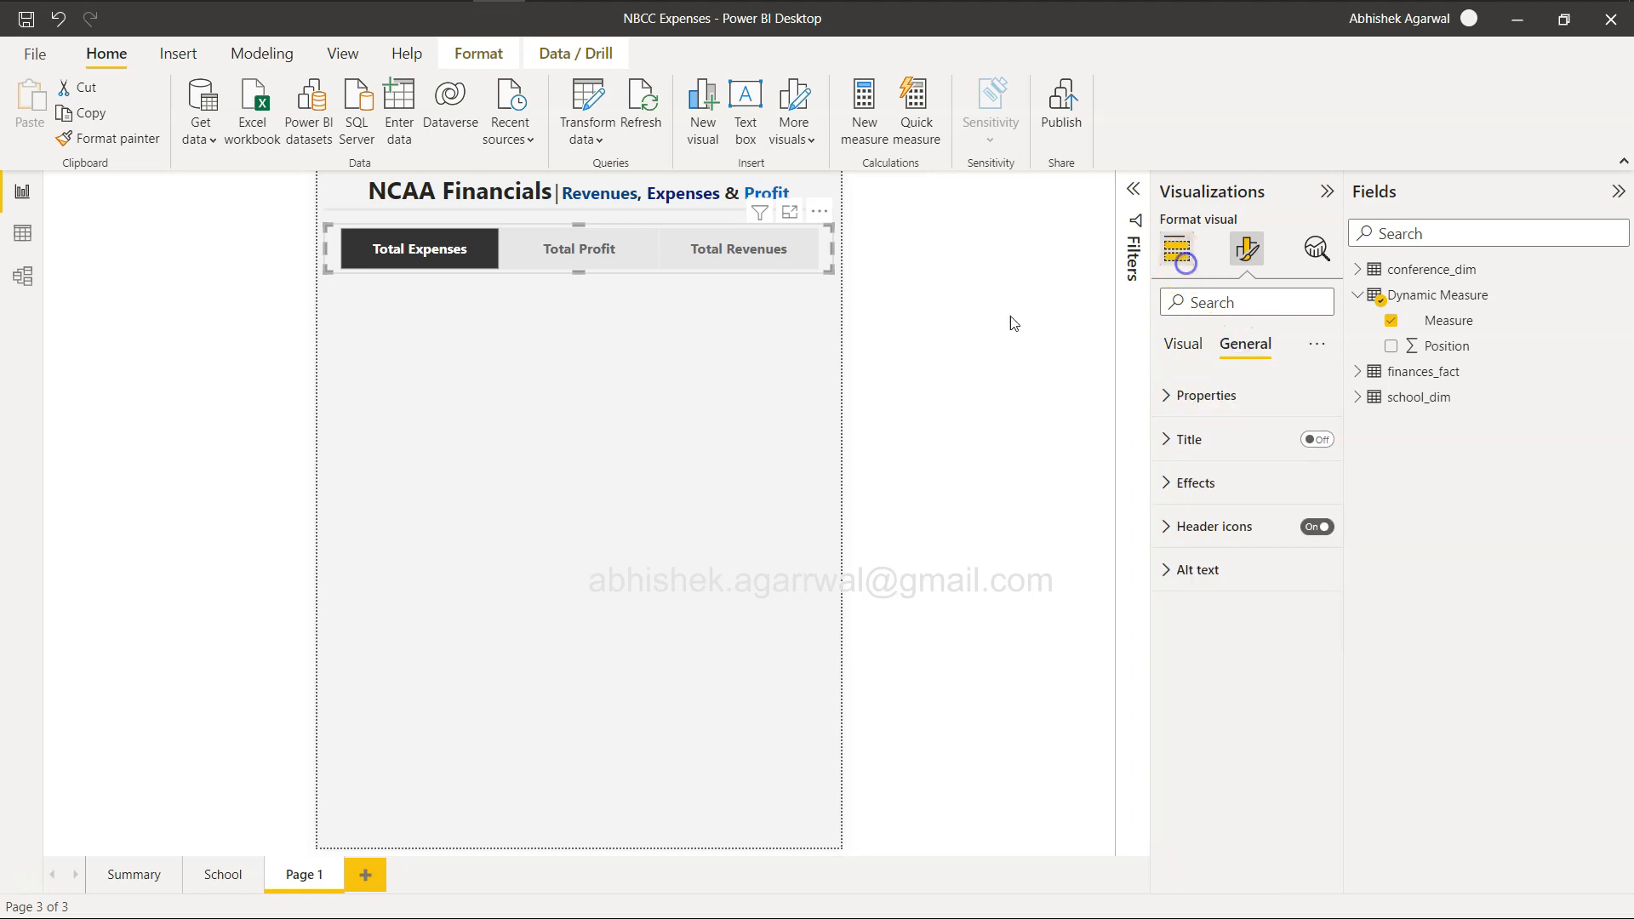
pyautogui.click(564, 440)
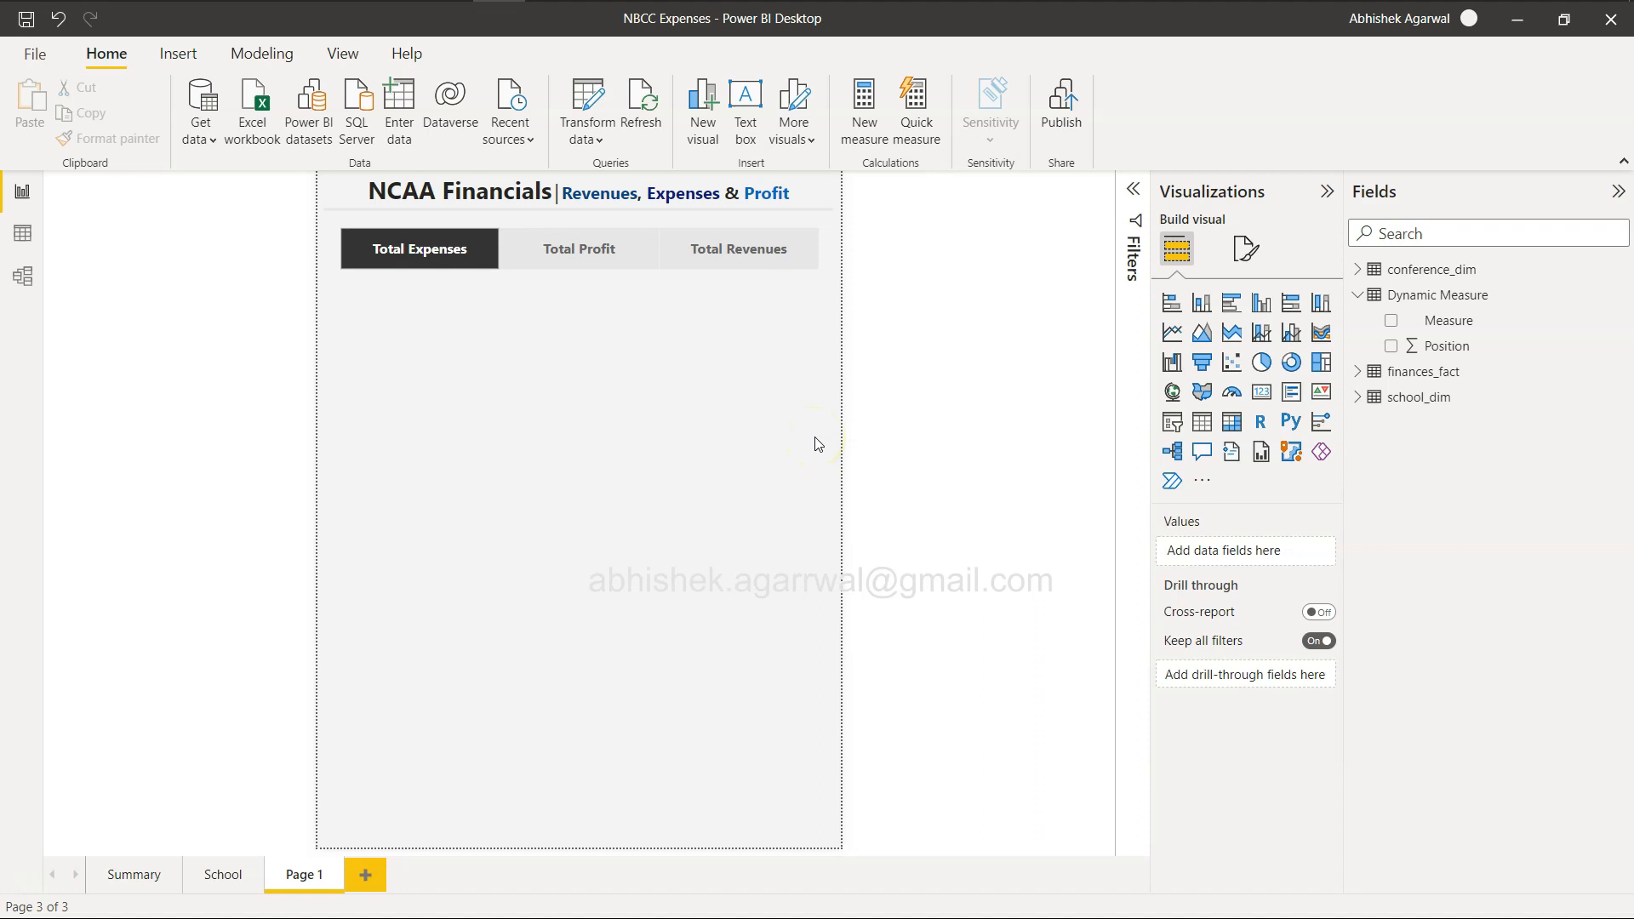
# Test the measure slicer by switching its selection between Total Profit, Total Revenues and Total Expenses.
pyautogui.click(607, 258)
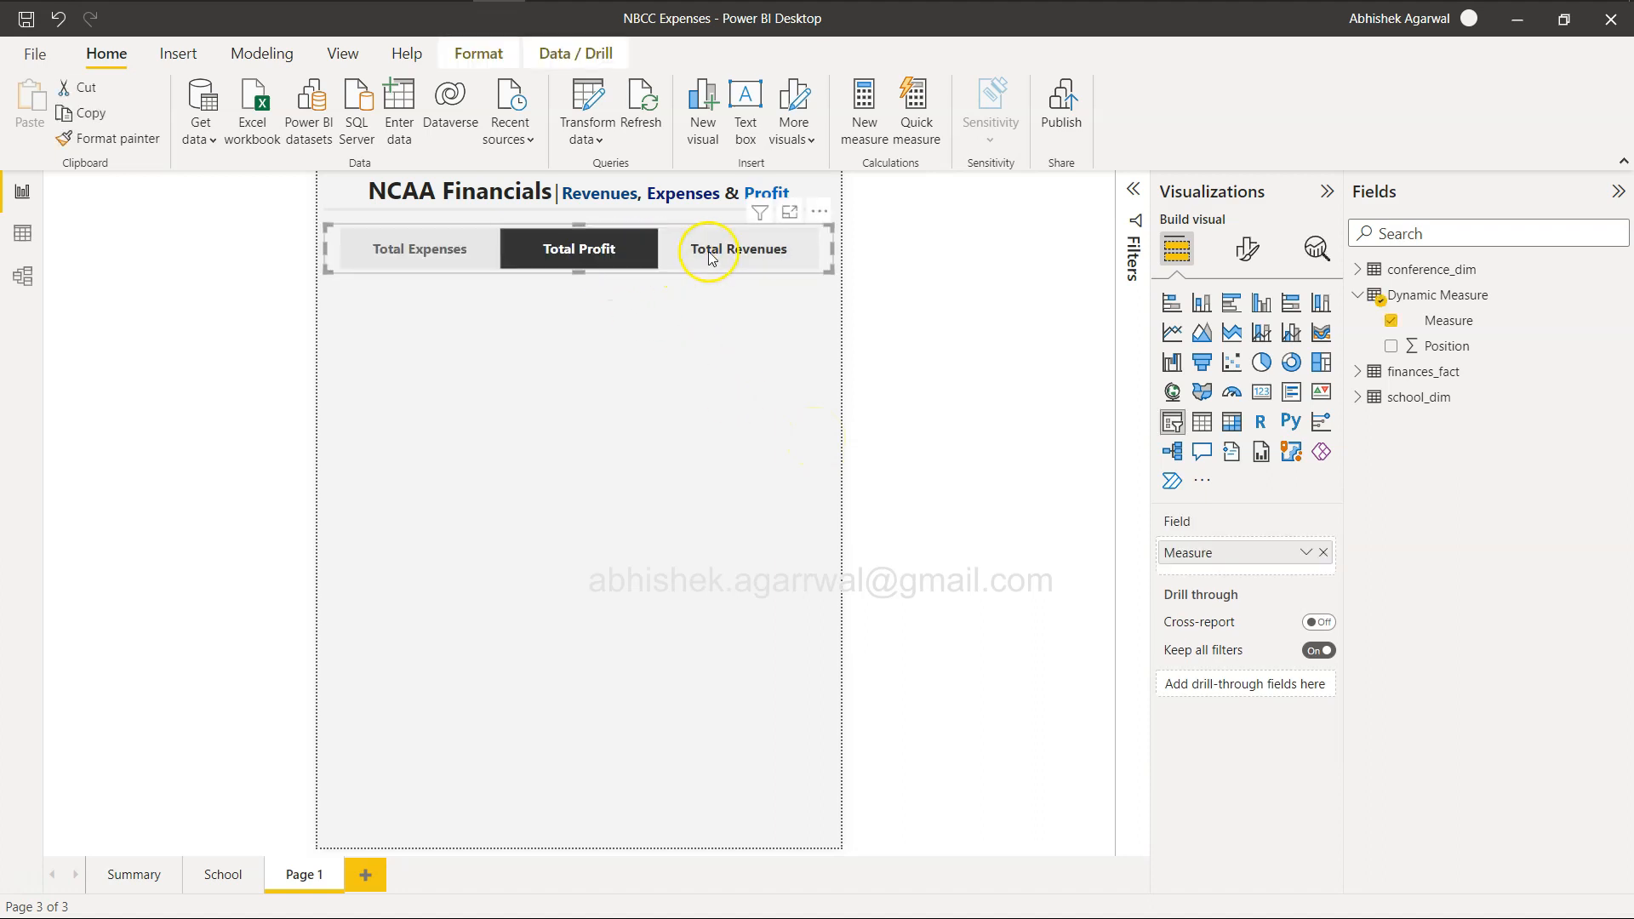
pyautogui.click(713, 251)
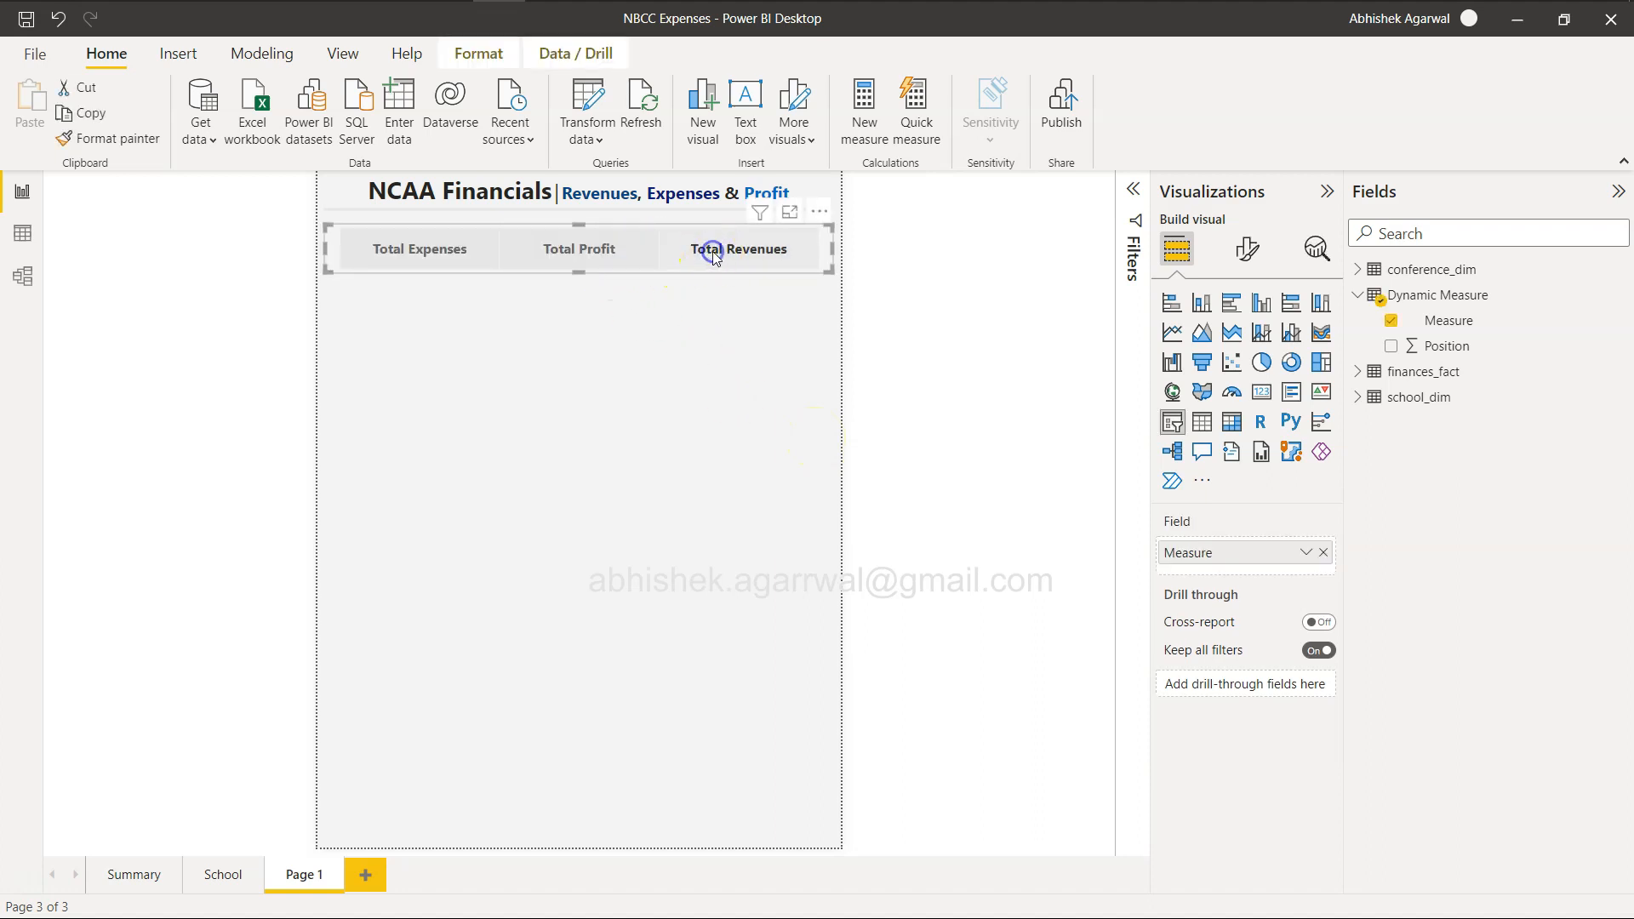
pyautogui.click(748, 257)
pyautogui.click(587, 254)
pyautogui.click(437, 252)
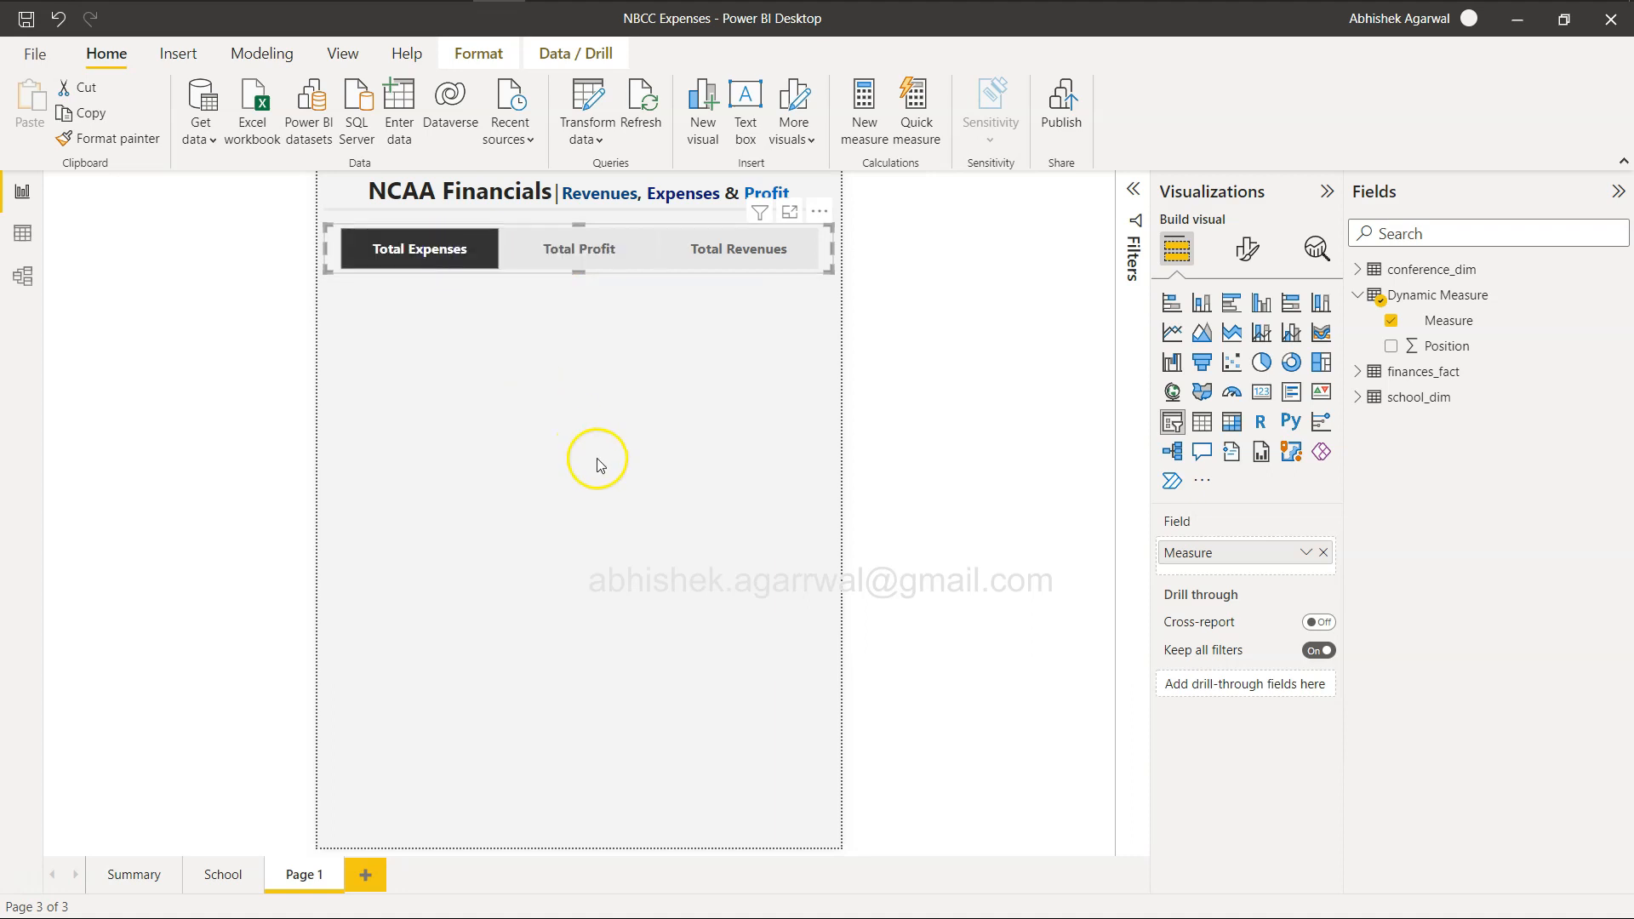
pyautogui.click(577, 252)
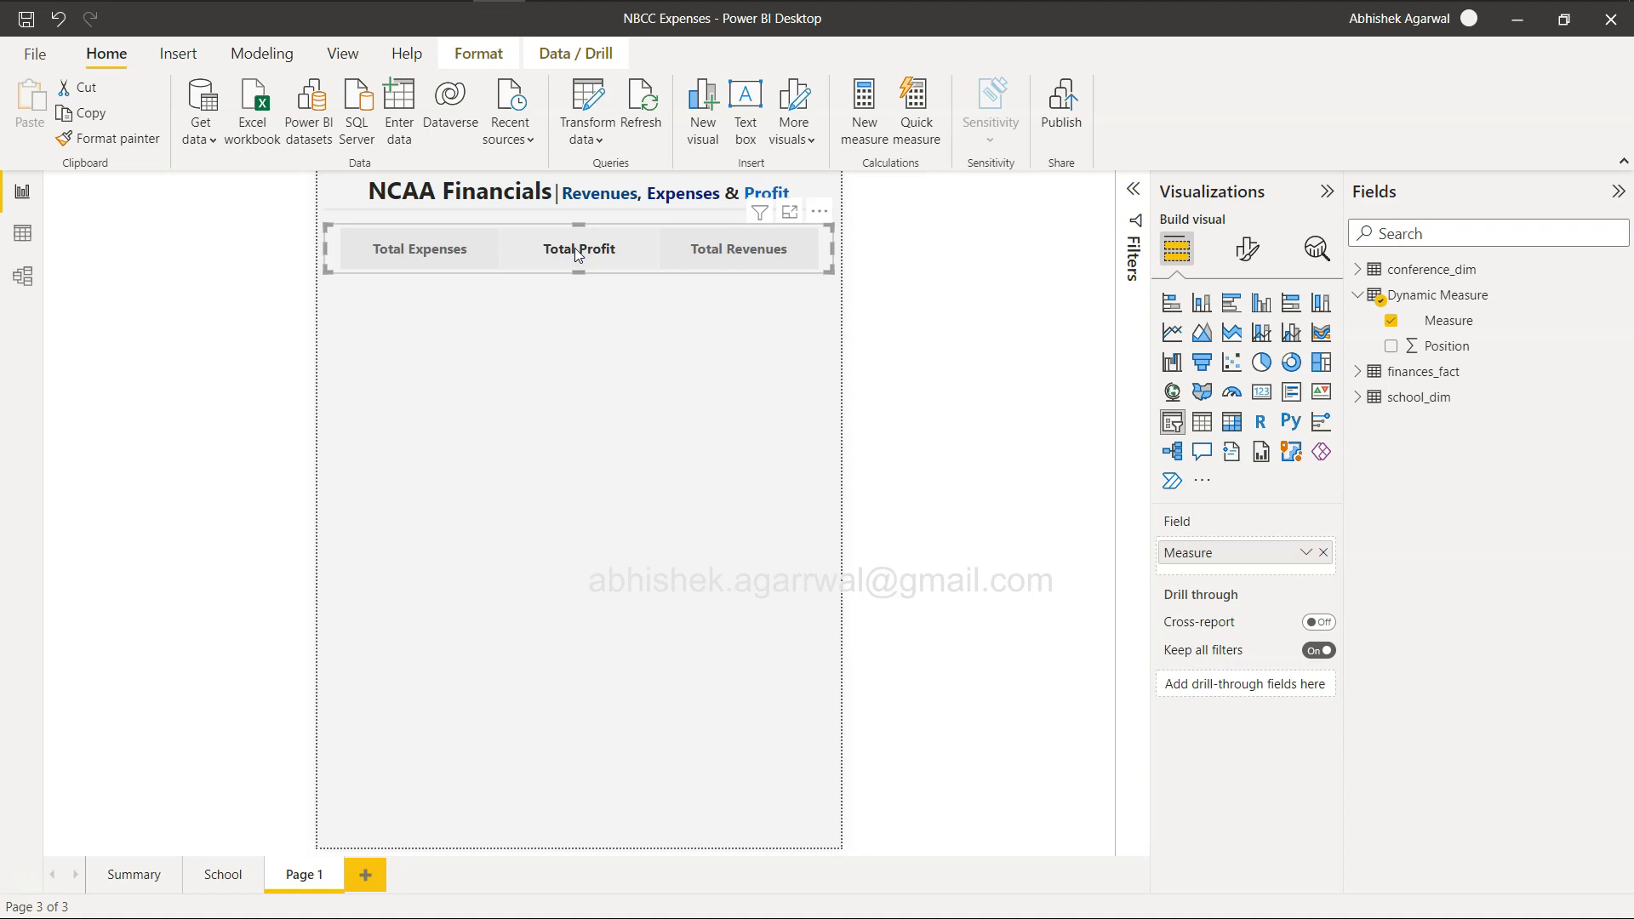
pyautogui.click(577, 252)
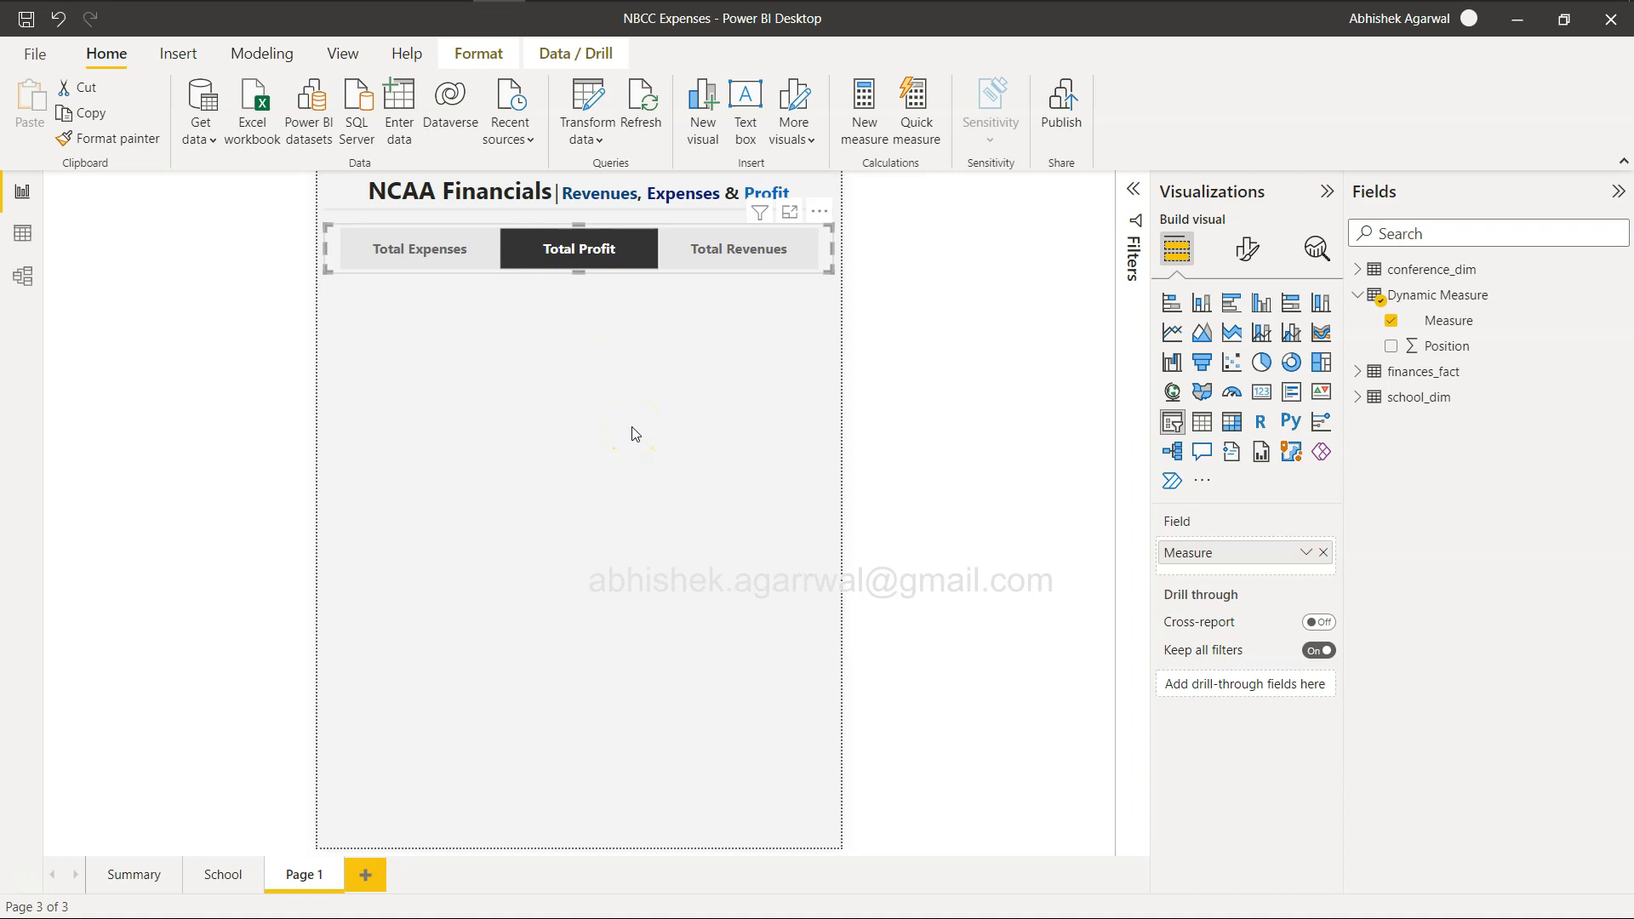
pyautogui.click(737, 255)
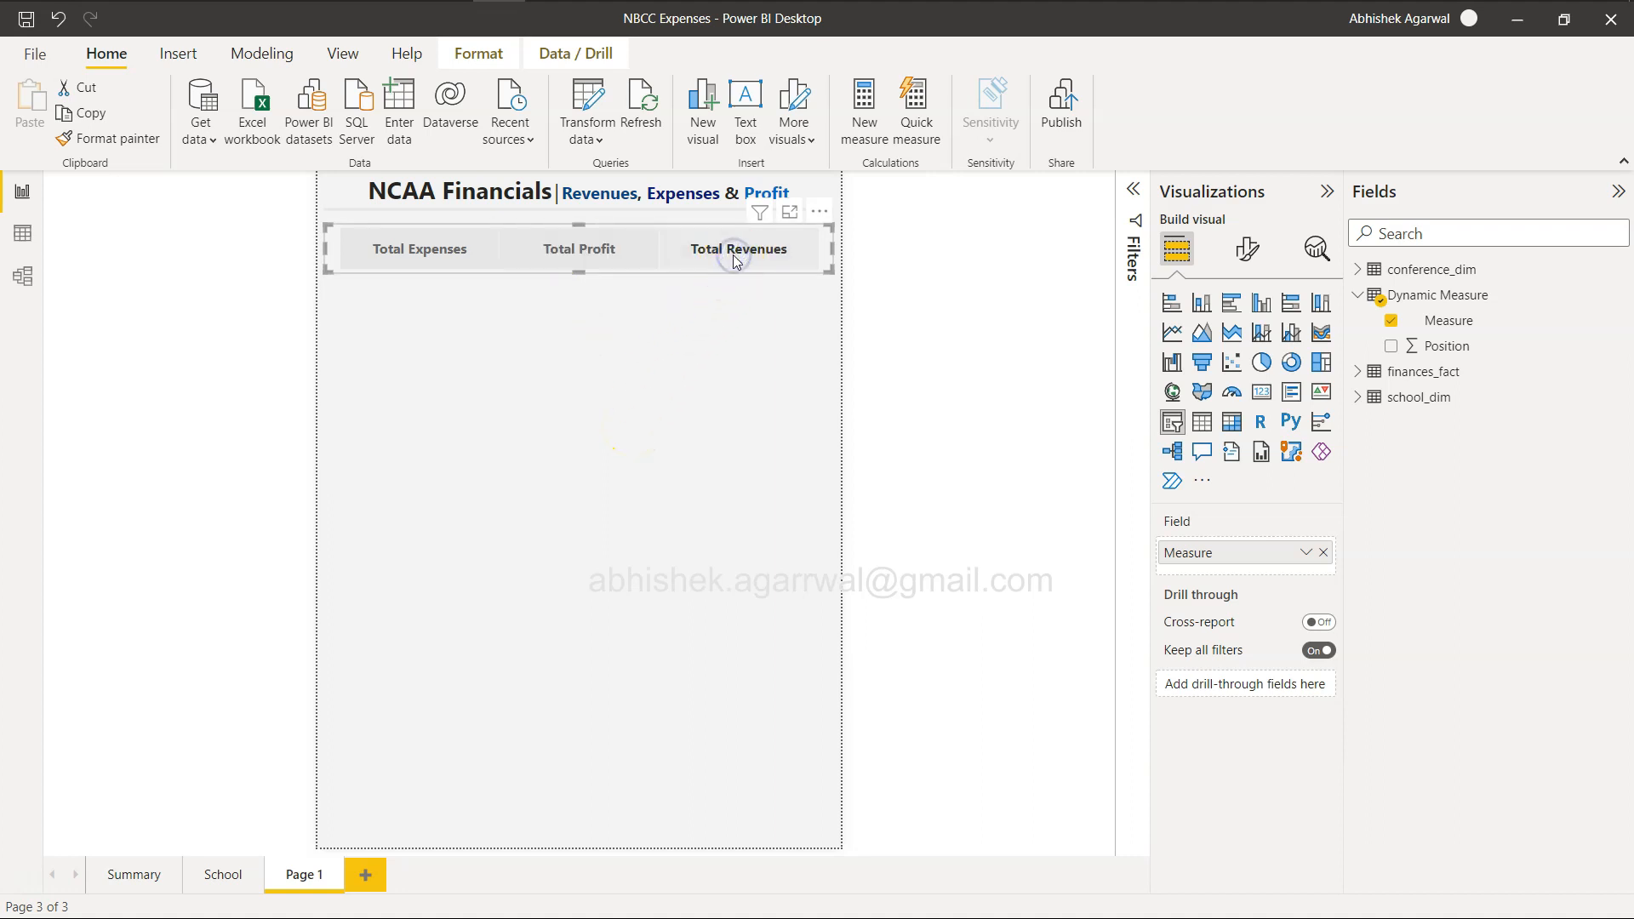
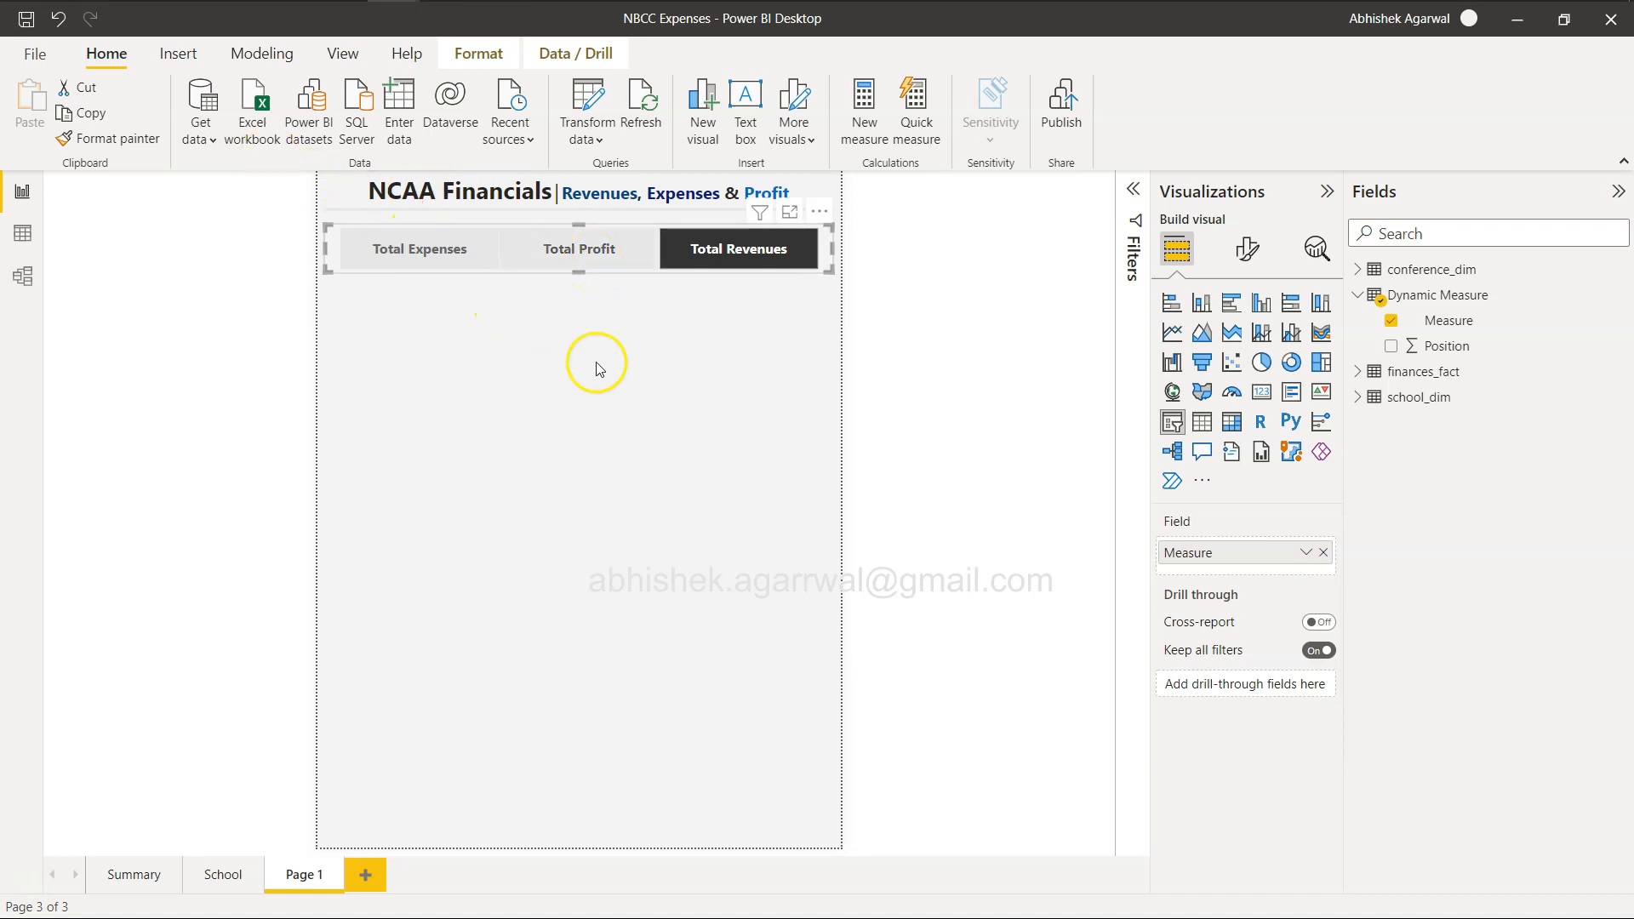
# Create a new measure named Selected Mesaure in the finances_fact table and start its formula on a second line.
pyautogui.click(596, 367)
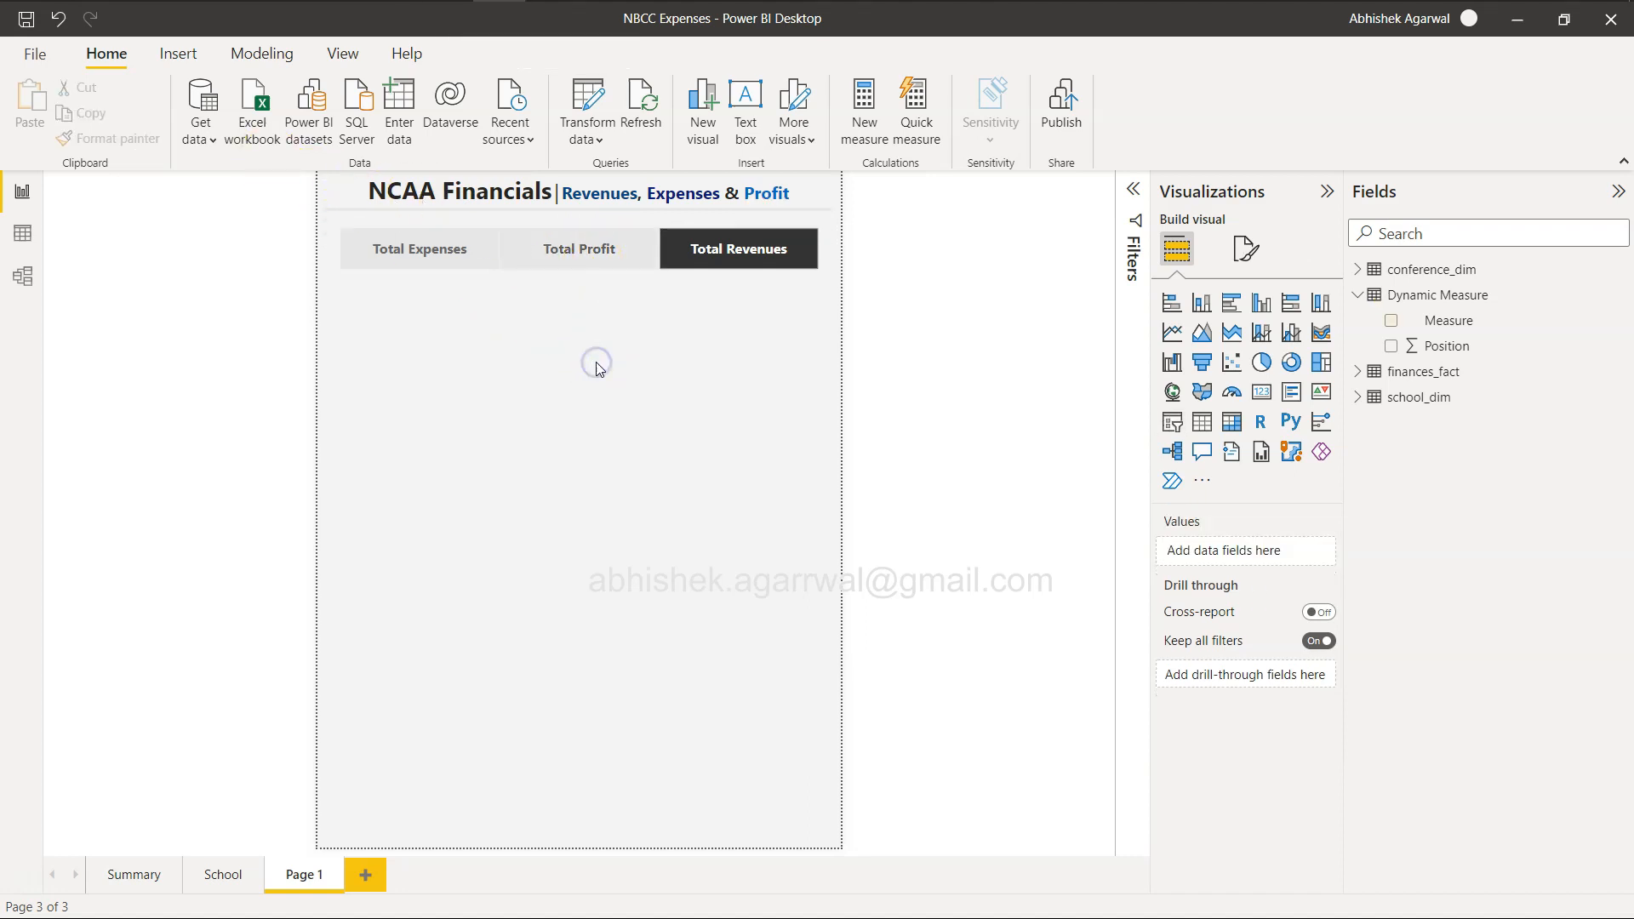
pyautogui.click(1404, 373)
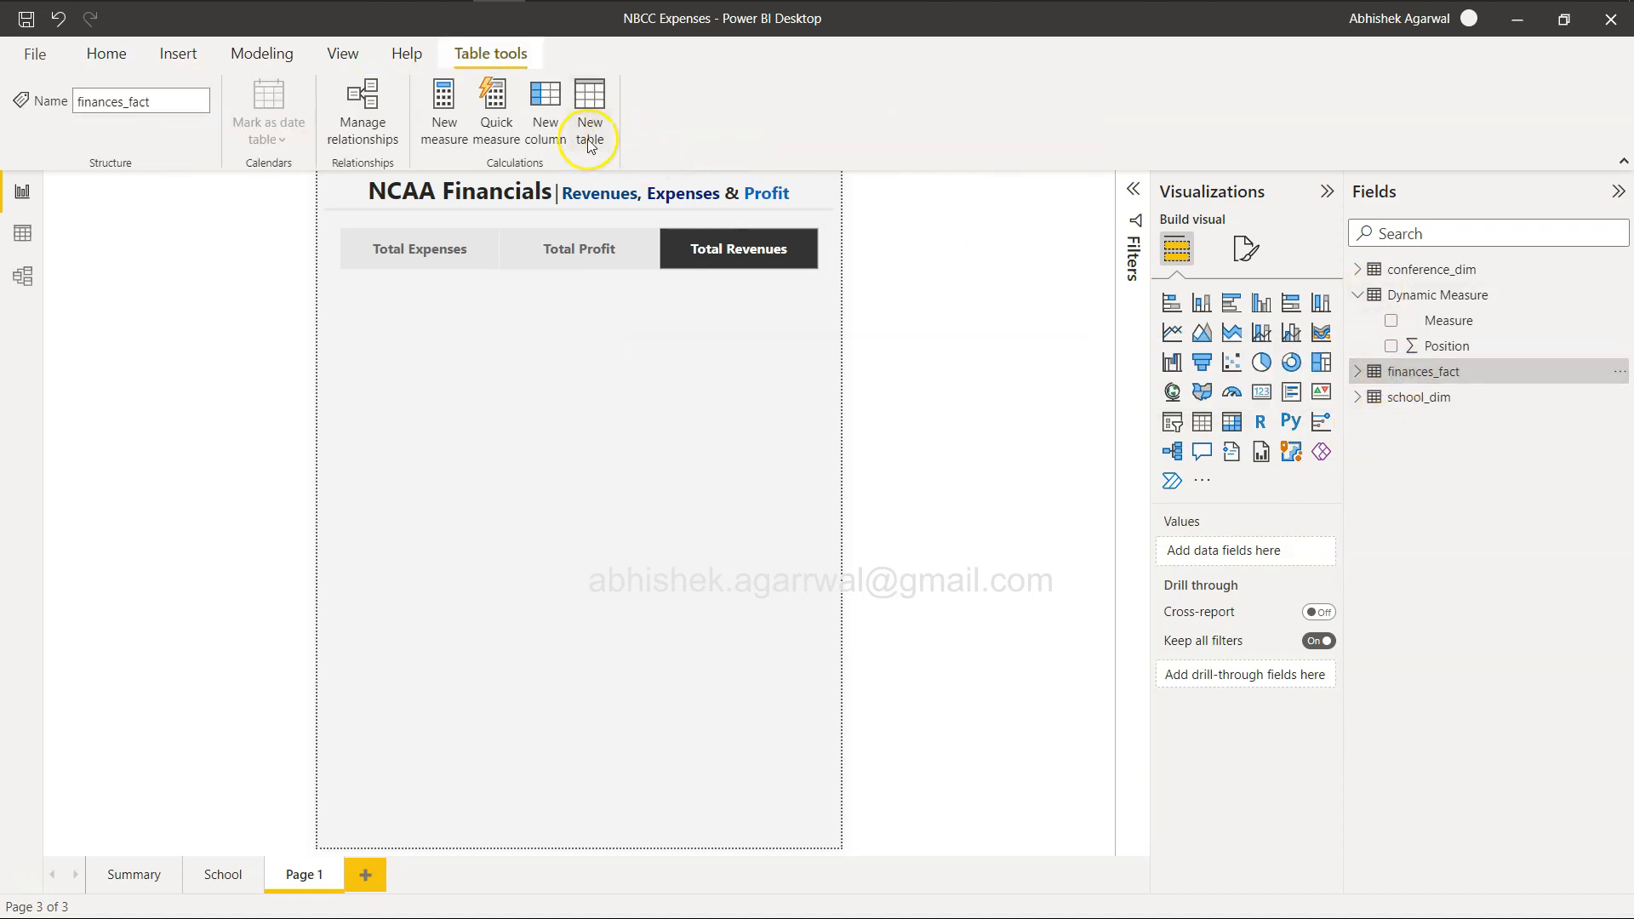
pyautogui.click(448, 137)
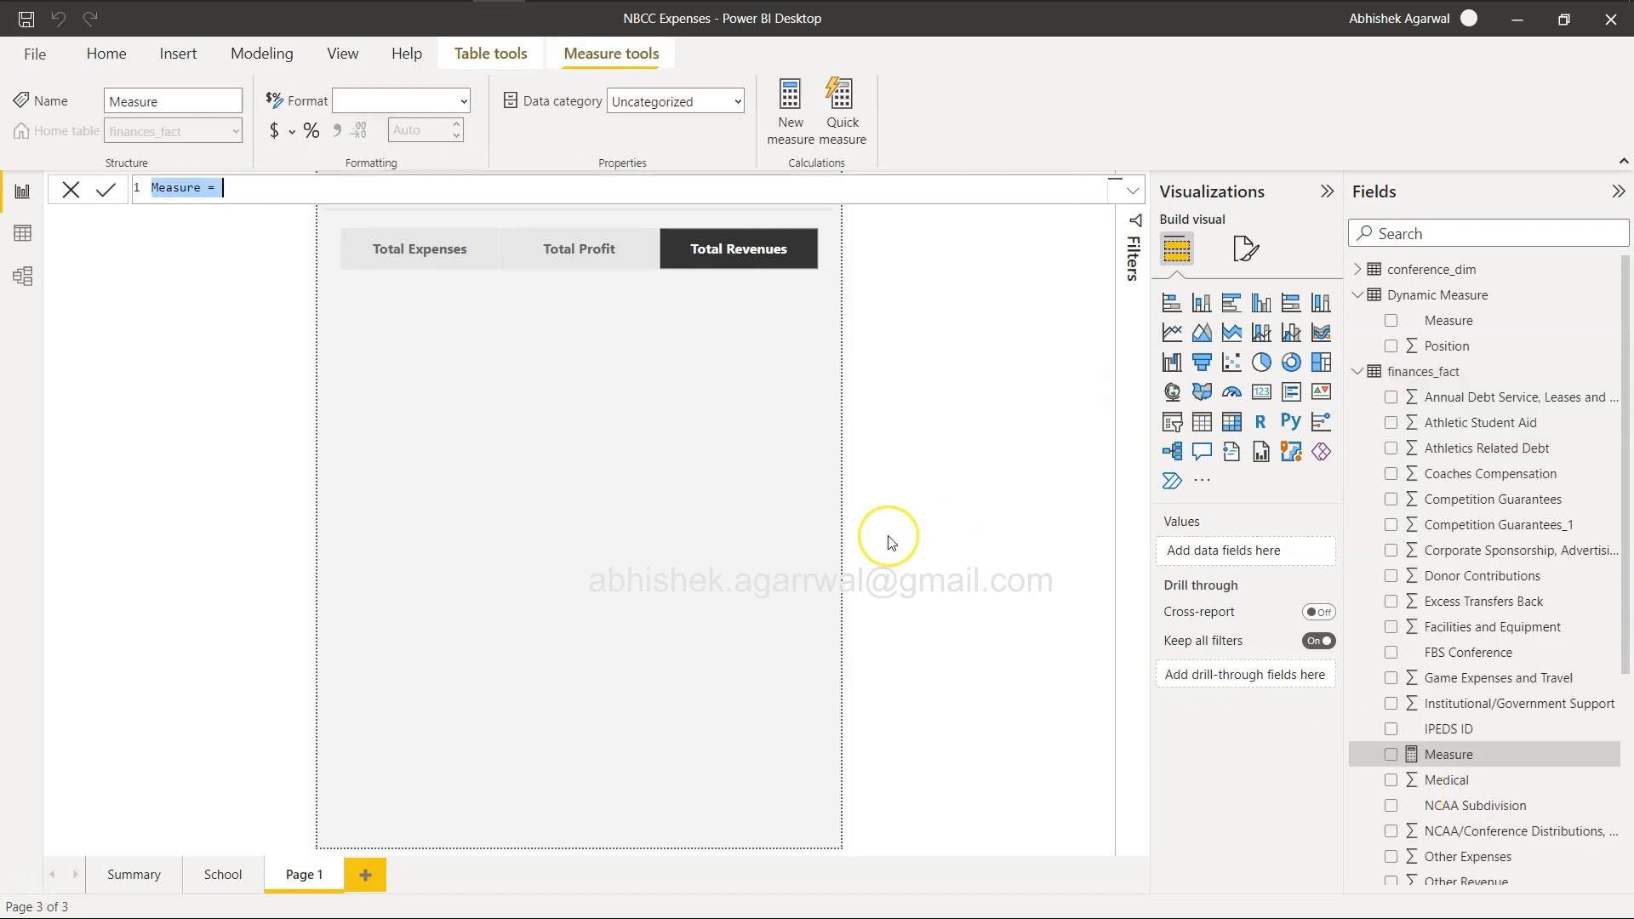
pyautogui.write('Selec')
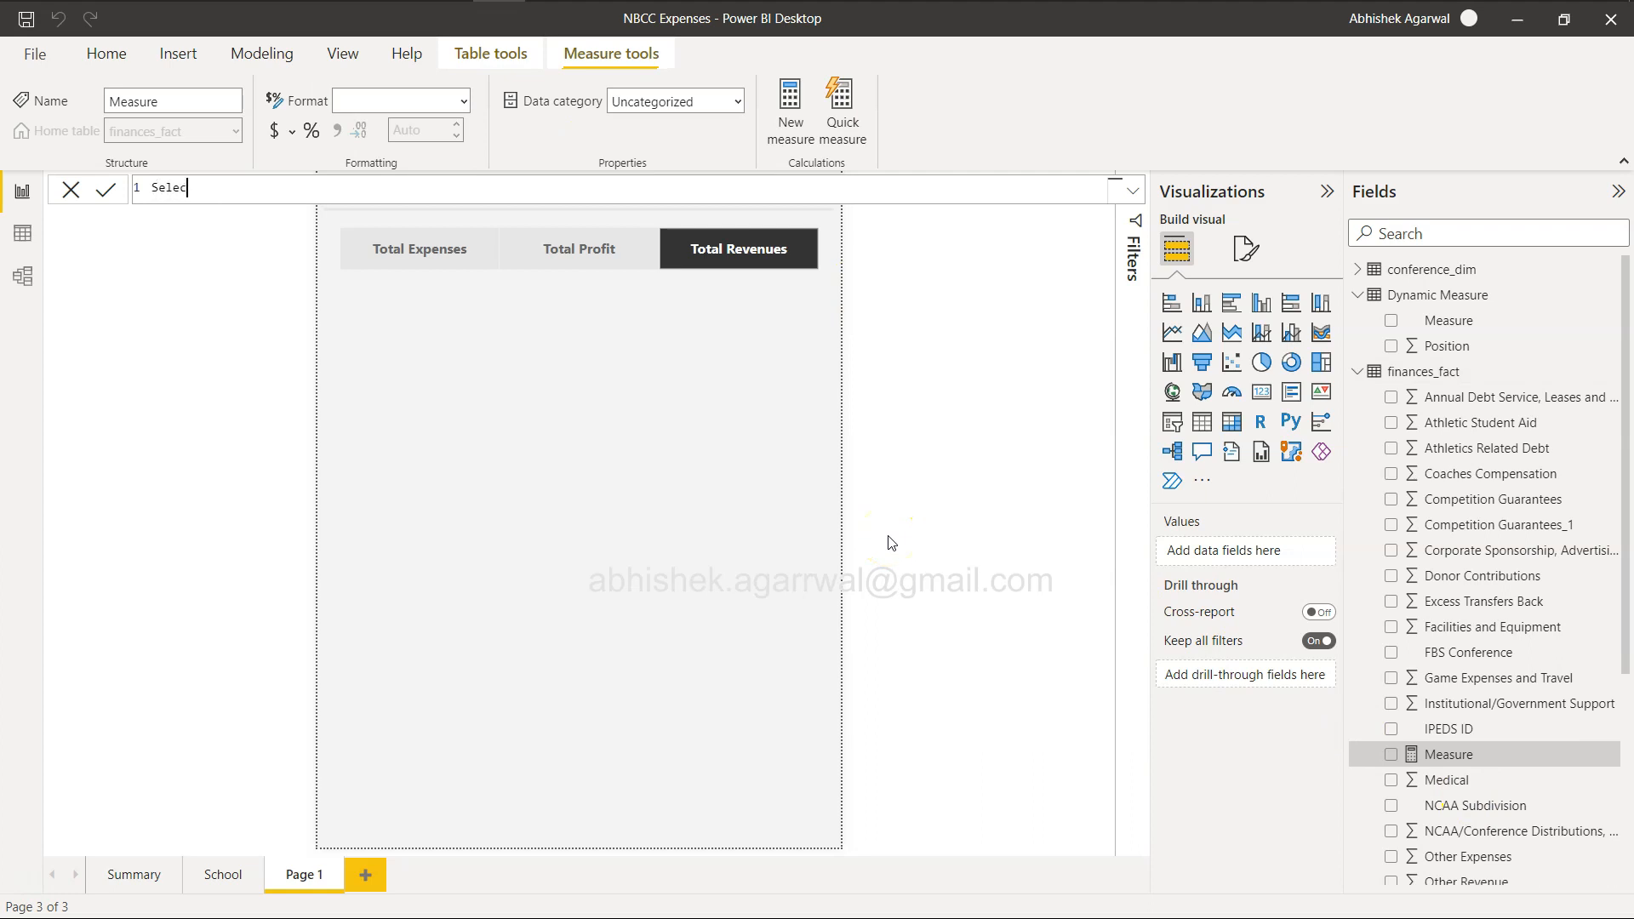
pyautogui.write('ted Mesaure')
pyautogui.write('sw')
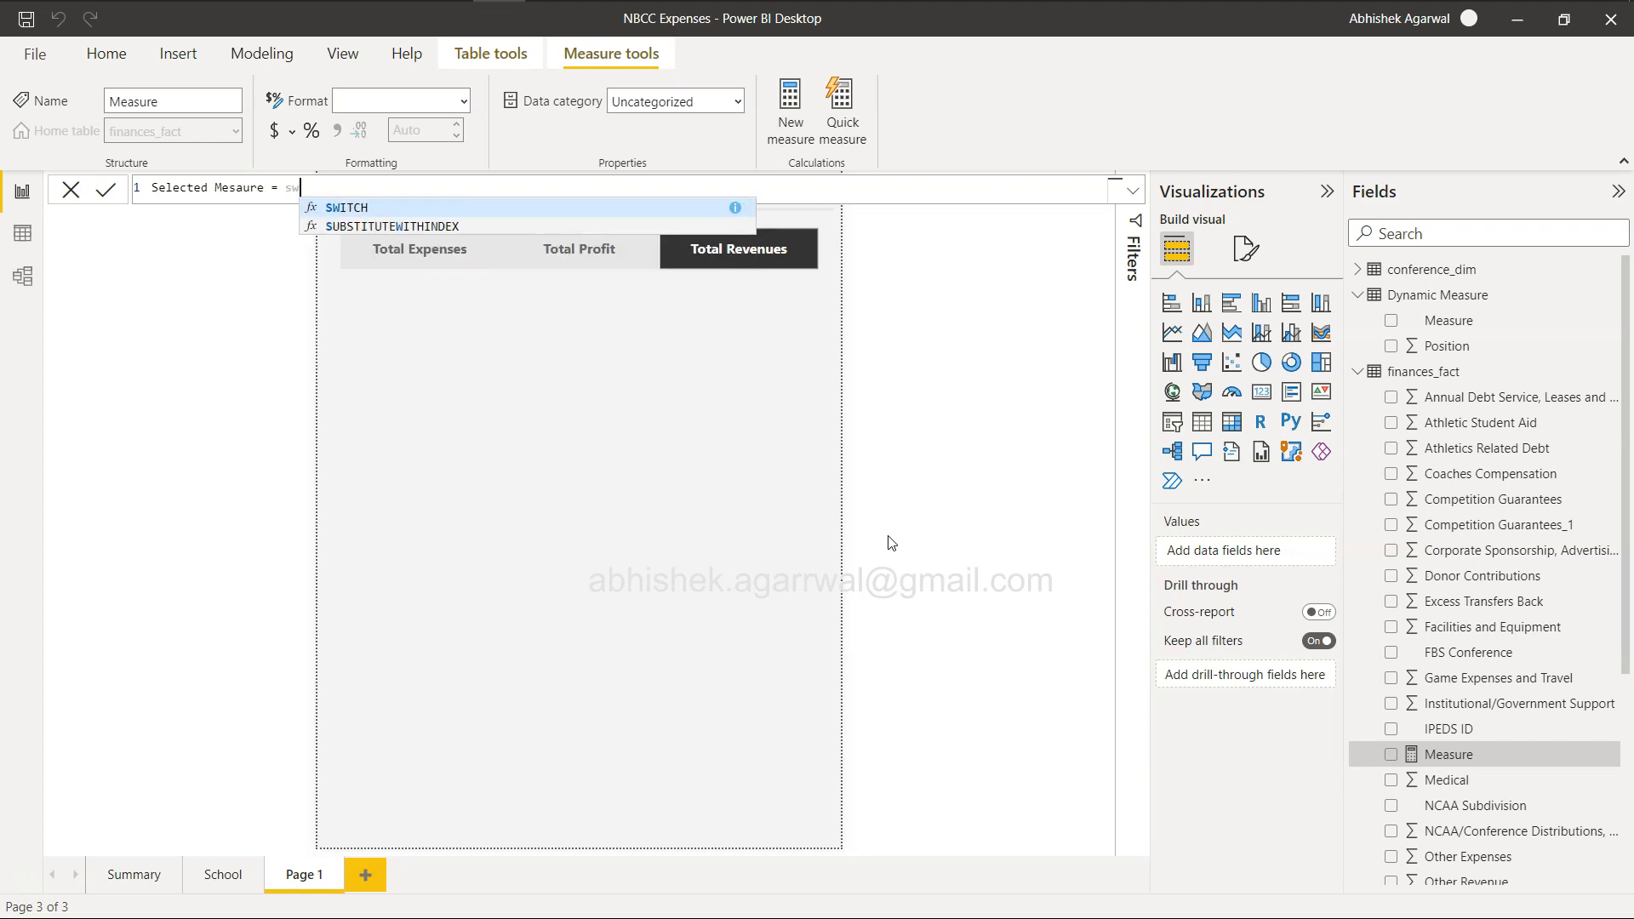
pyautogui.press('BackSpace')
pyautogui.press('BackSpace')
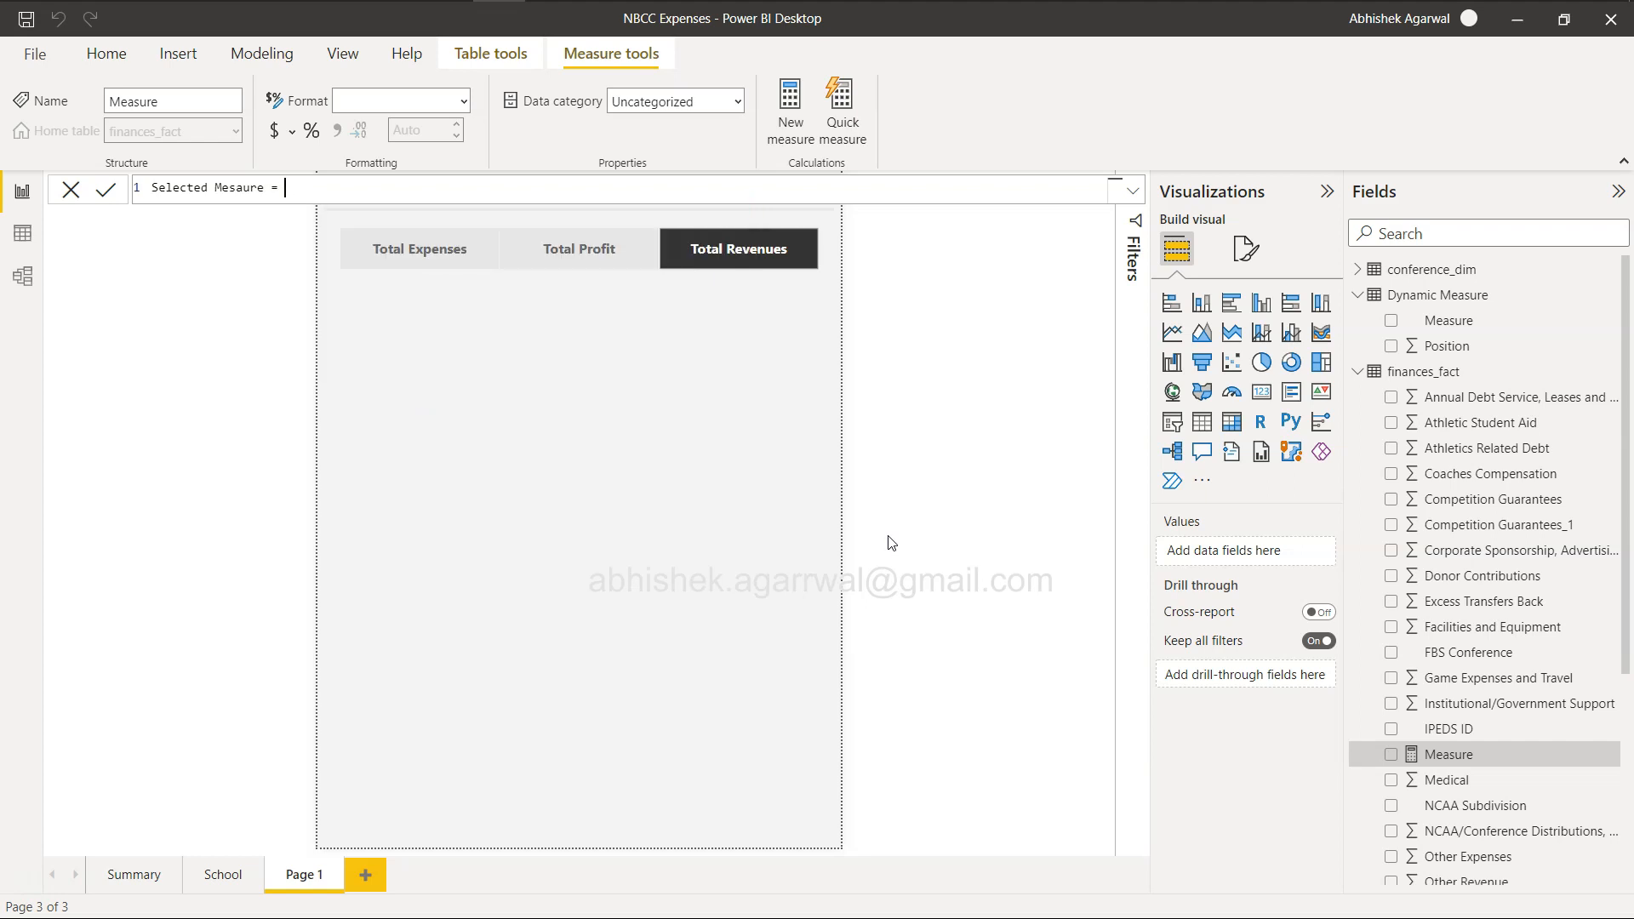
pyautogui.hotkey('shift', 'Return')
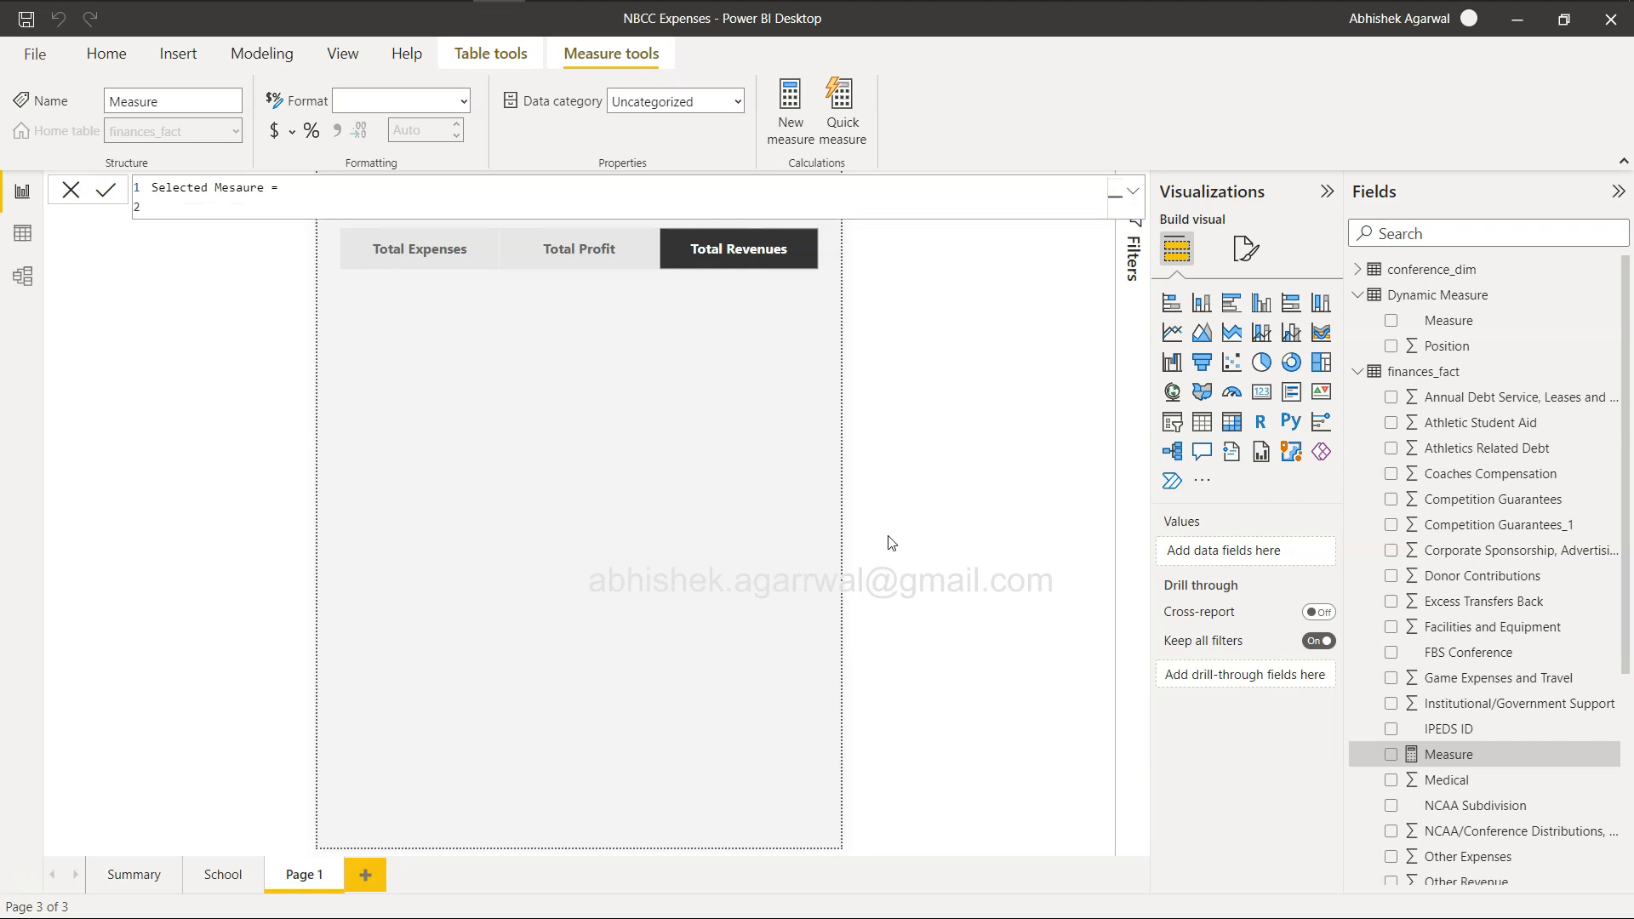
# Begin the measure's formula with SWITCH evaluating VALUES('Dynamic Measure'[Measure]), followed by a new line for the cases.
pyautogui.write('sw')
pyautogui.press('Tab')
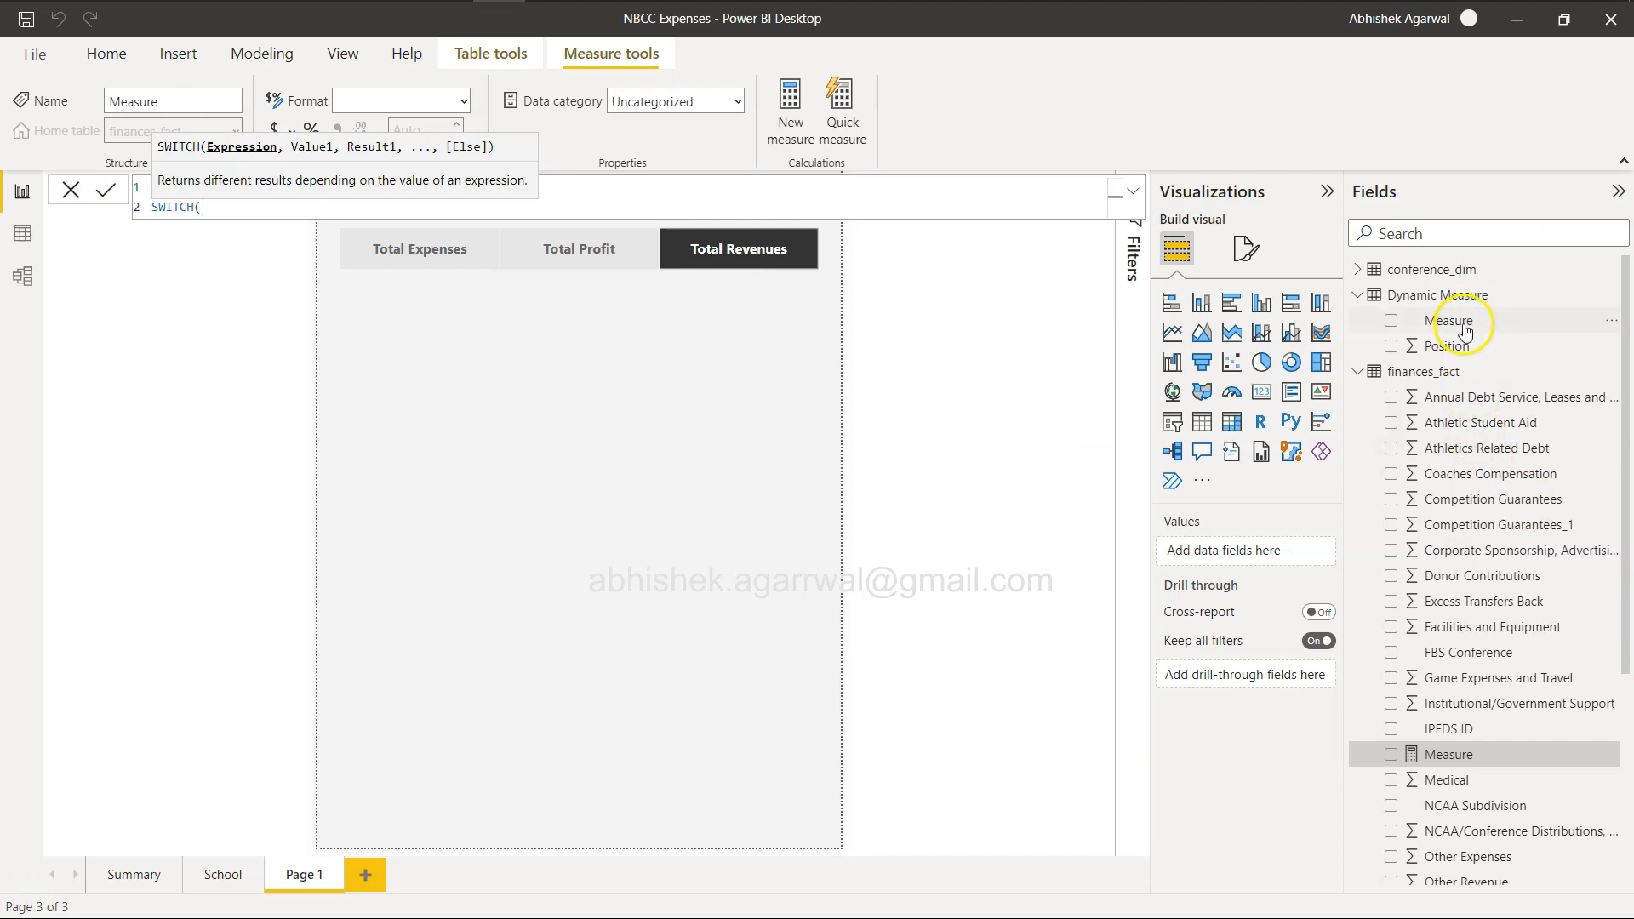
pyautogui.write('val')
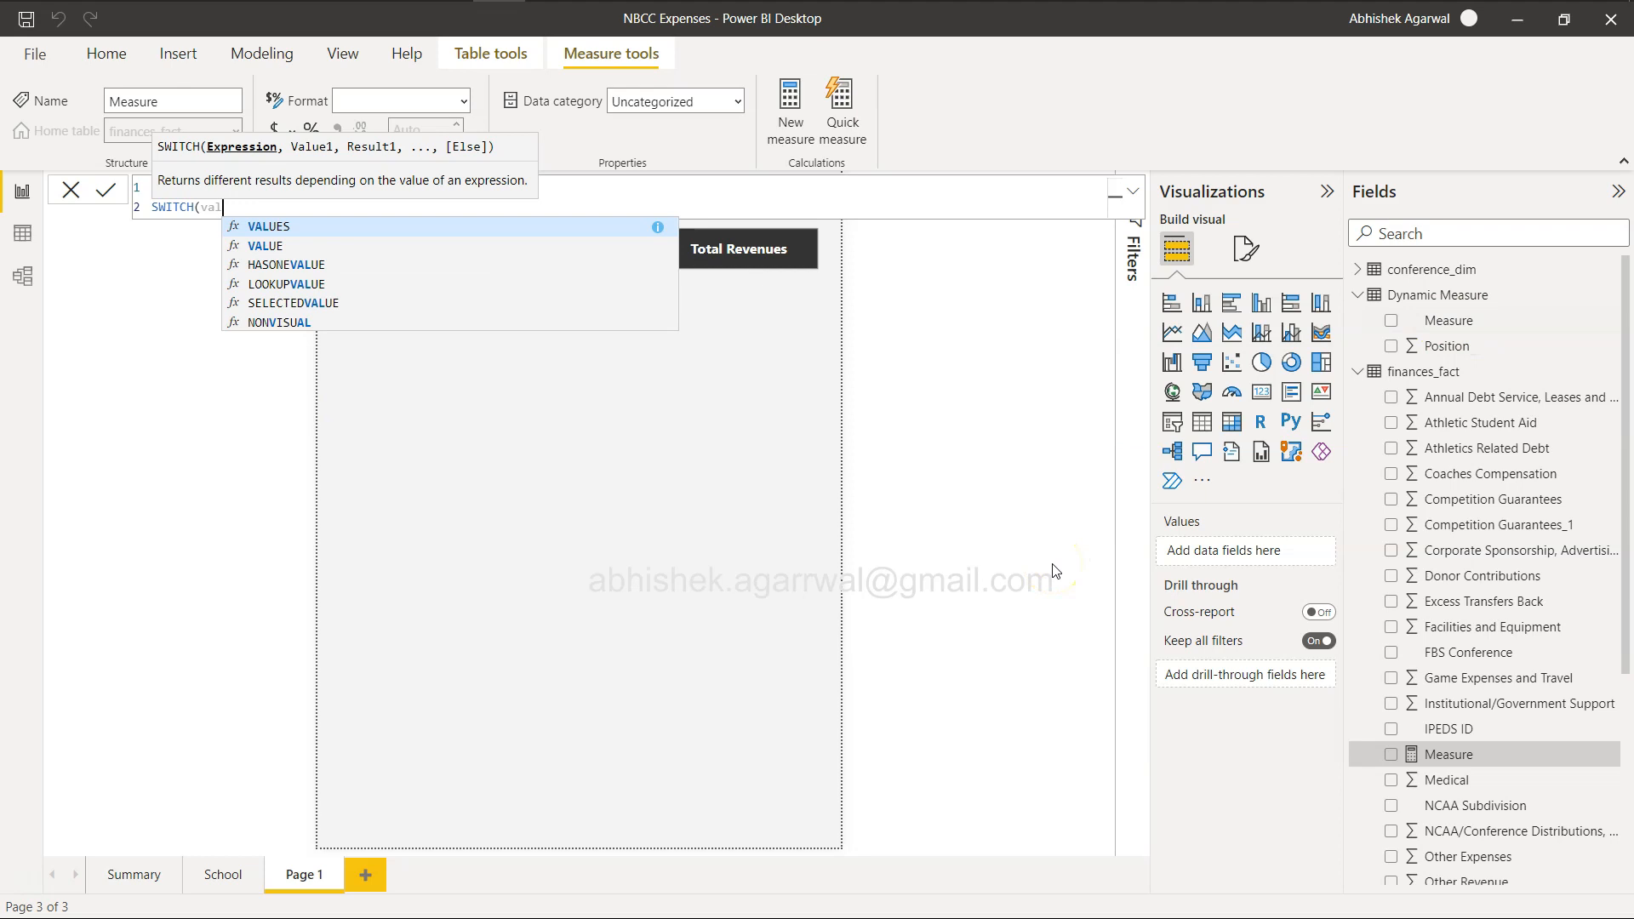
pyautogui.press('Tab')
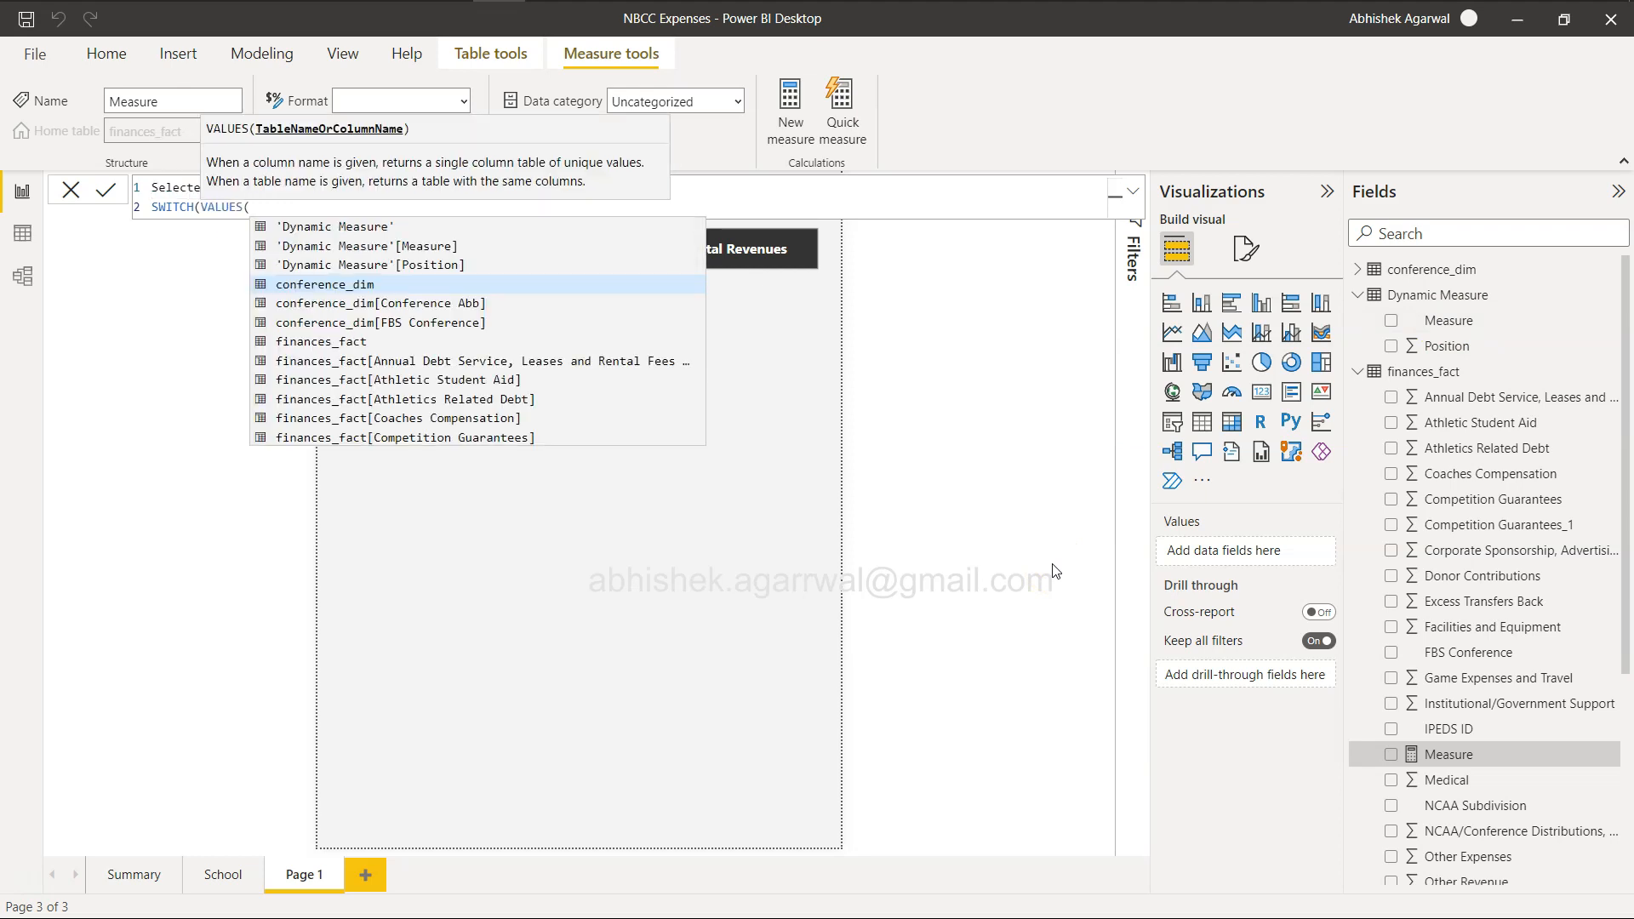
pyautogui.write('mea')
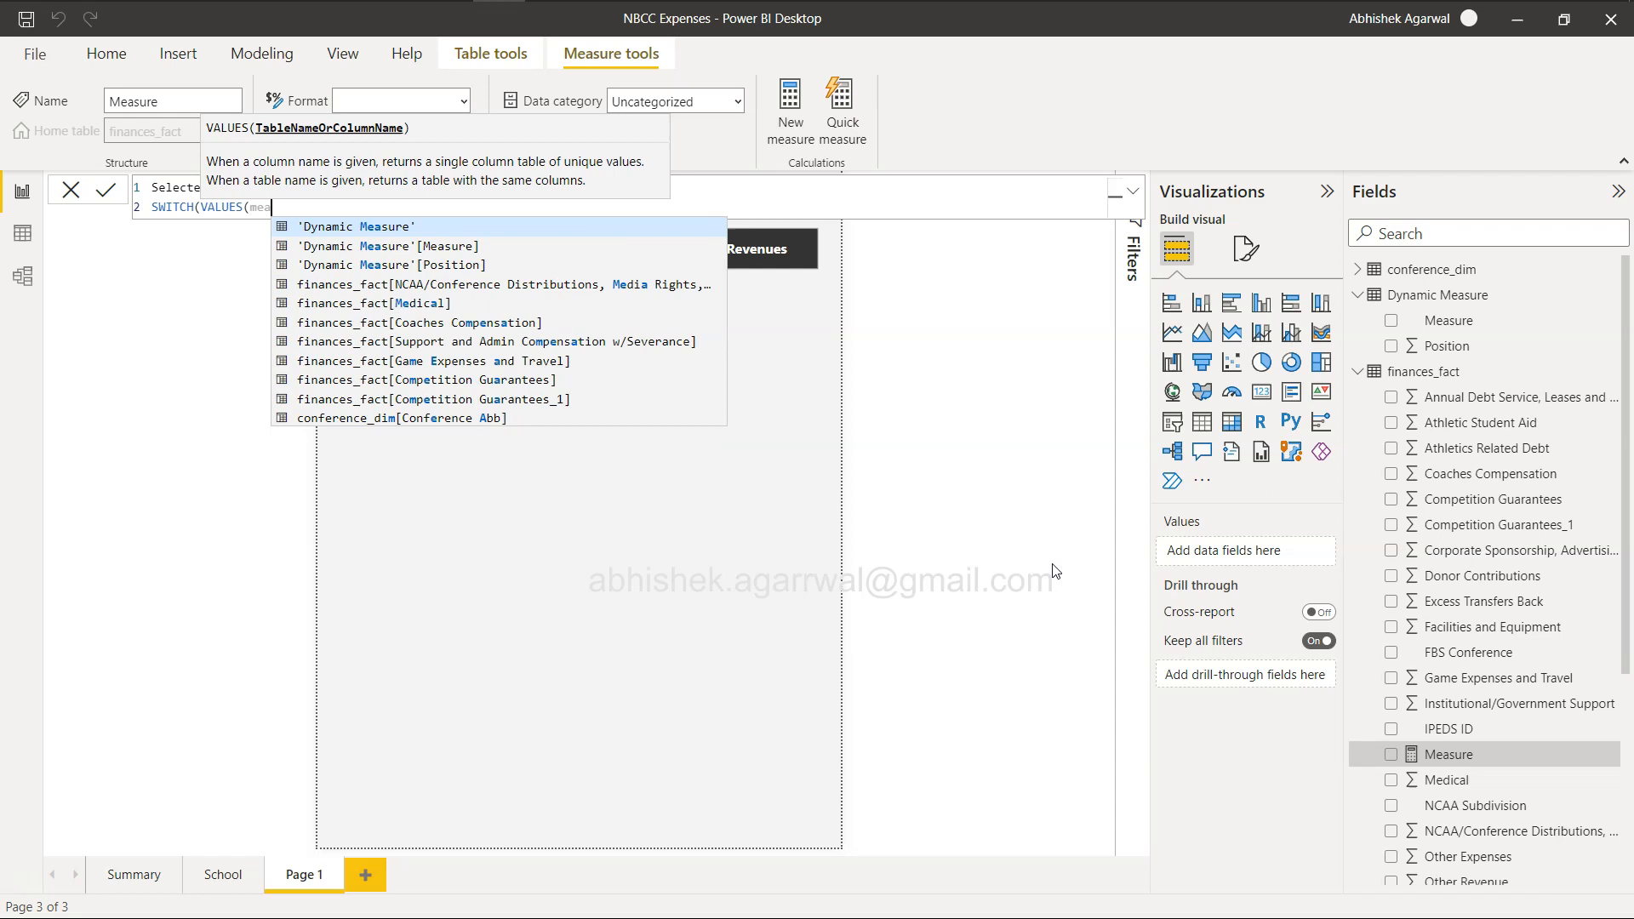
pyautogui.press('Down')
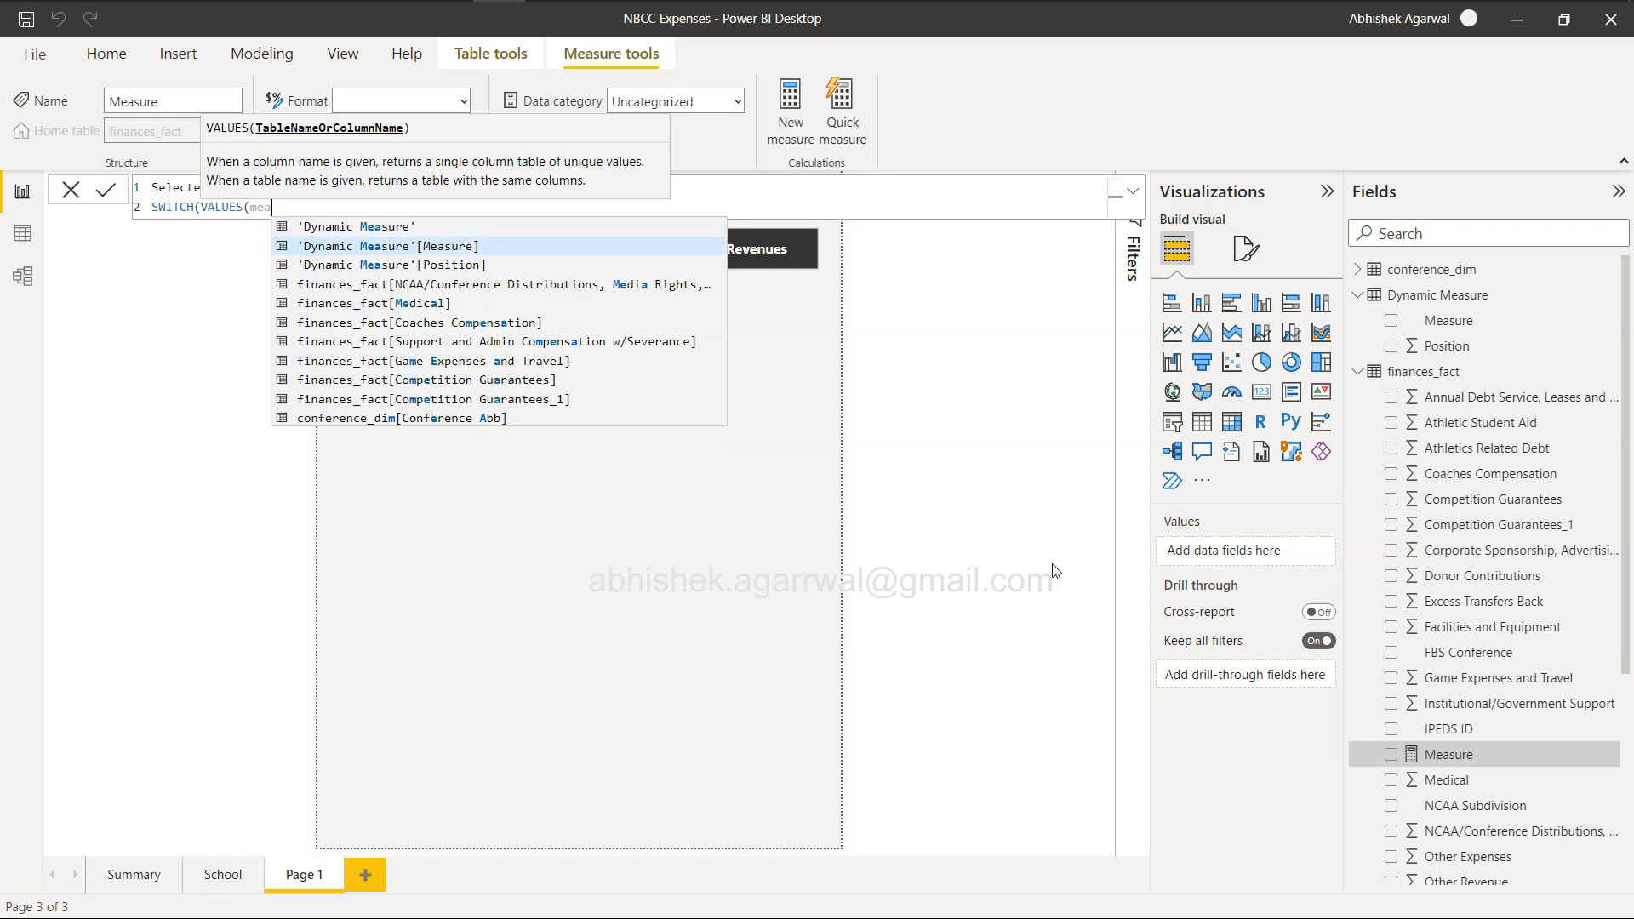
pyautogui.press('Tab')
pyautogui.write(')')
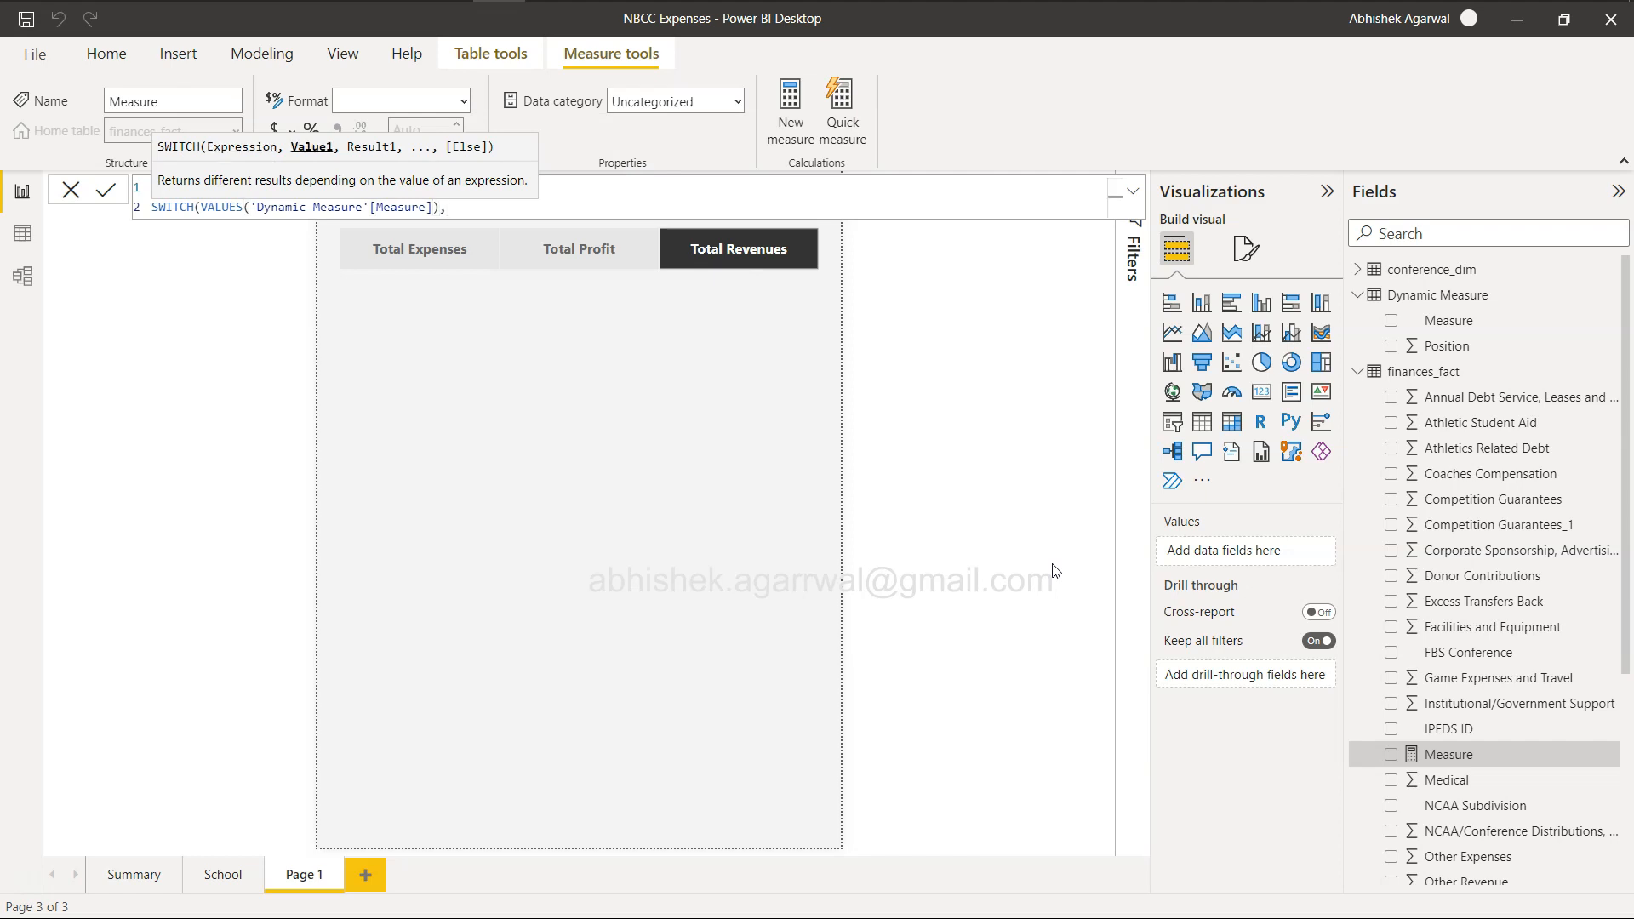
pyautogui.hotkey('shift', 'Return')
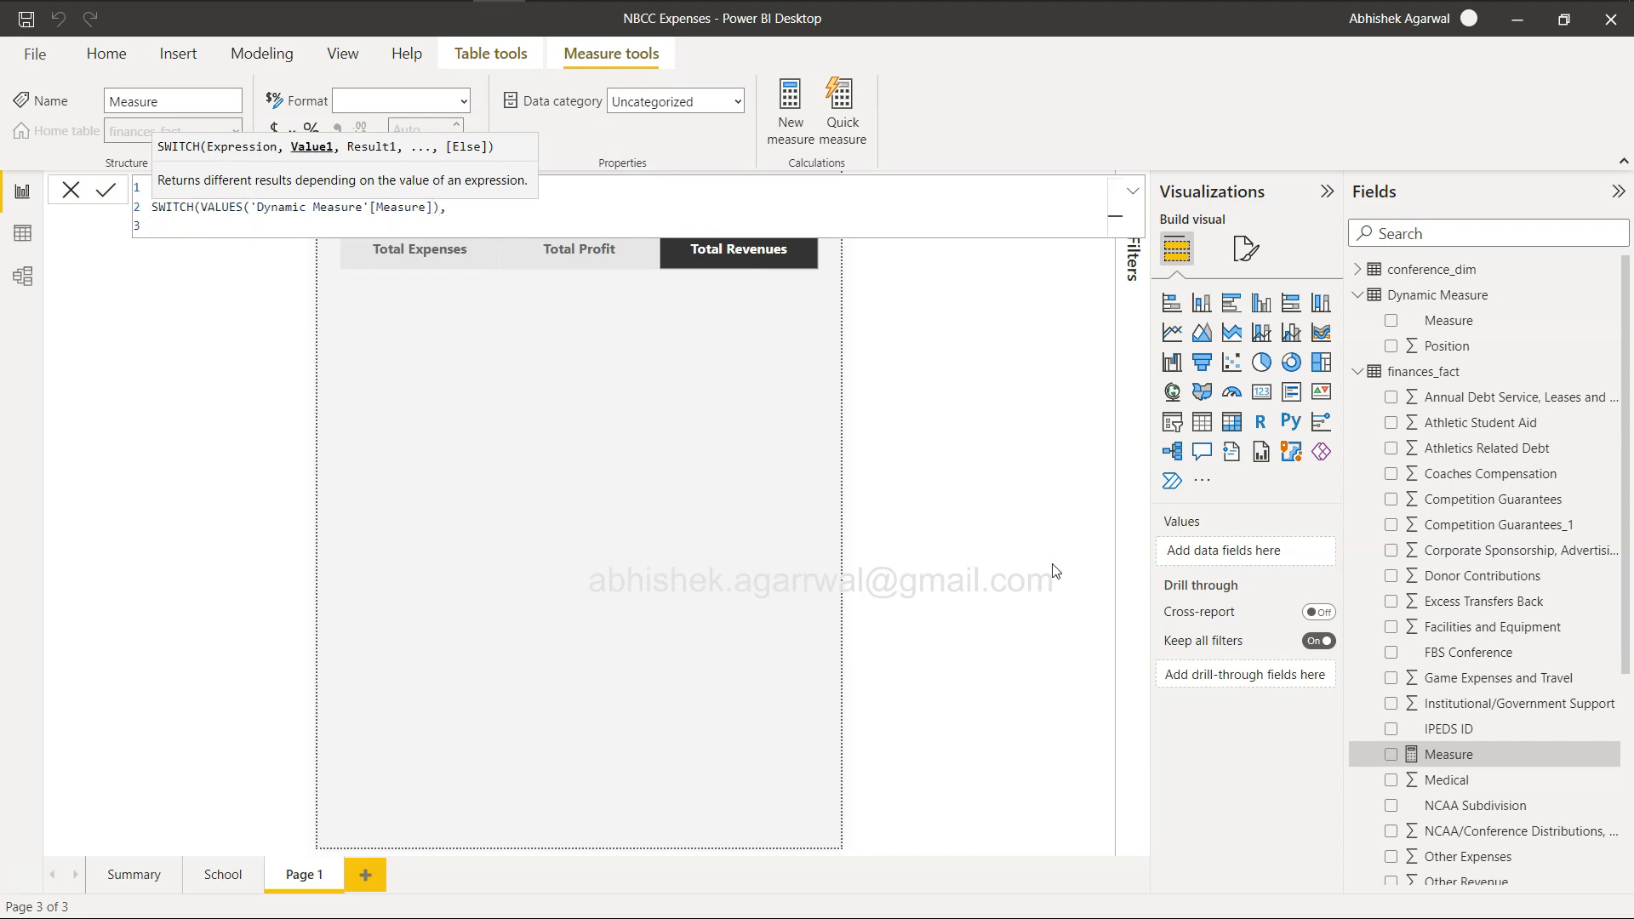
# Add the "Total Expenses" case returning SUM(finances_fact[Total Expenses]), then close and commit the SWITCH formula.
pyautogui.write('"Total Expenses",sum')
pyautogui.press('Tab')
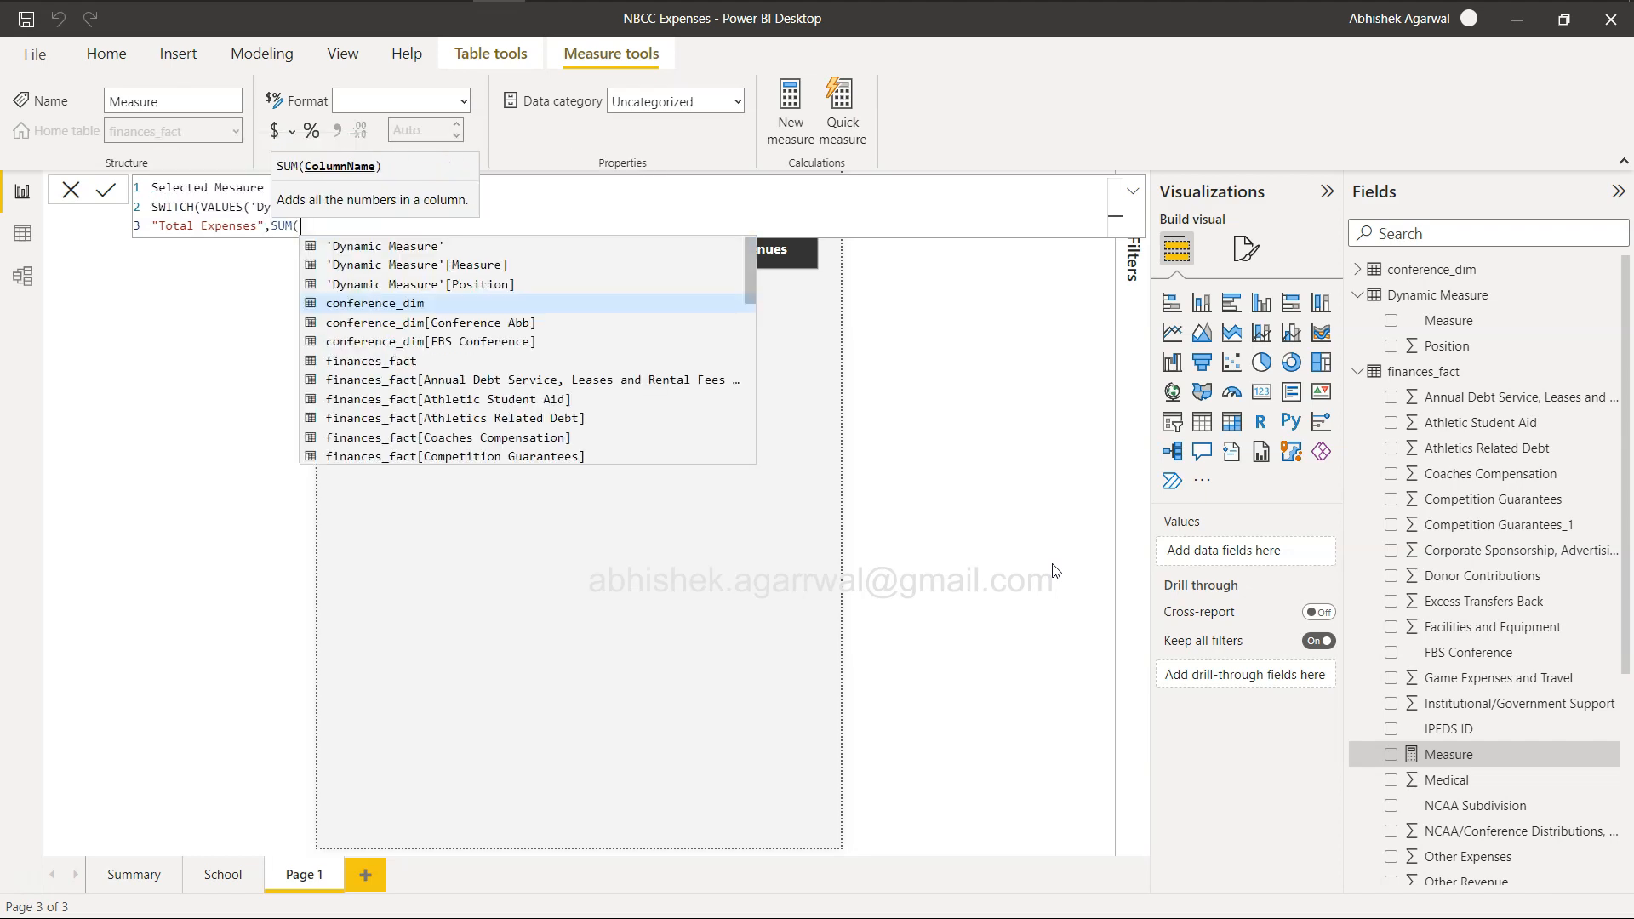
pyautogui.write('exp')
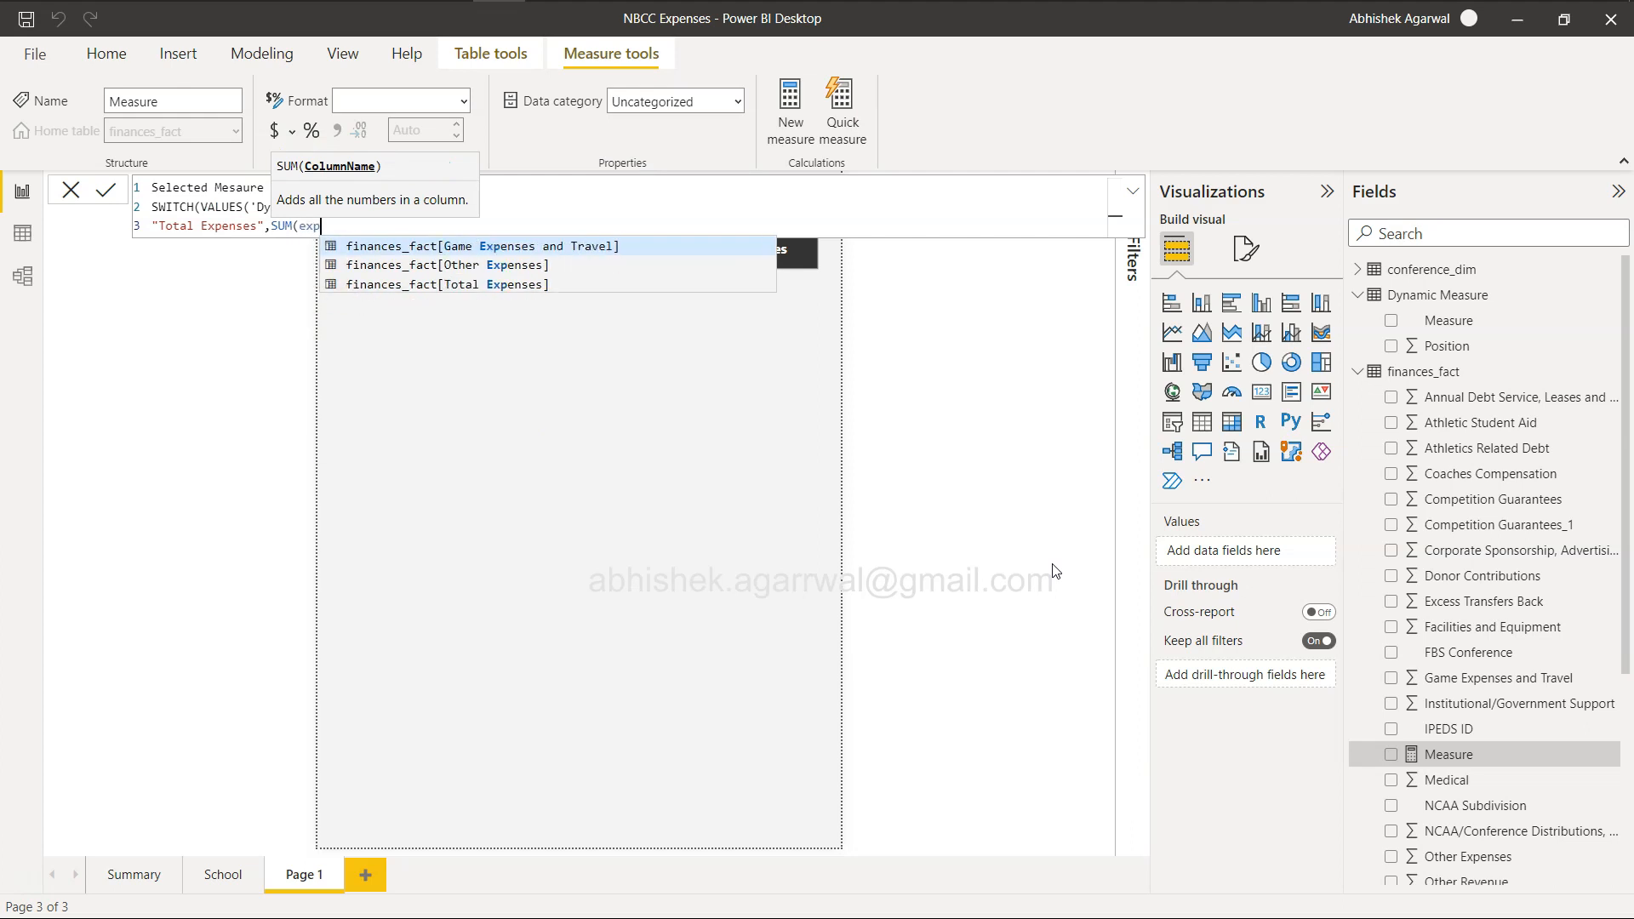
pyautogui.press('Down')
pyautogui.press('Down')
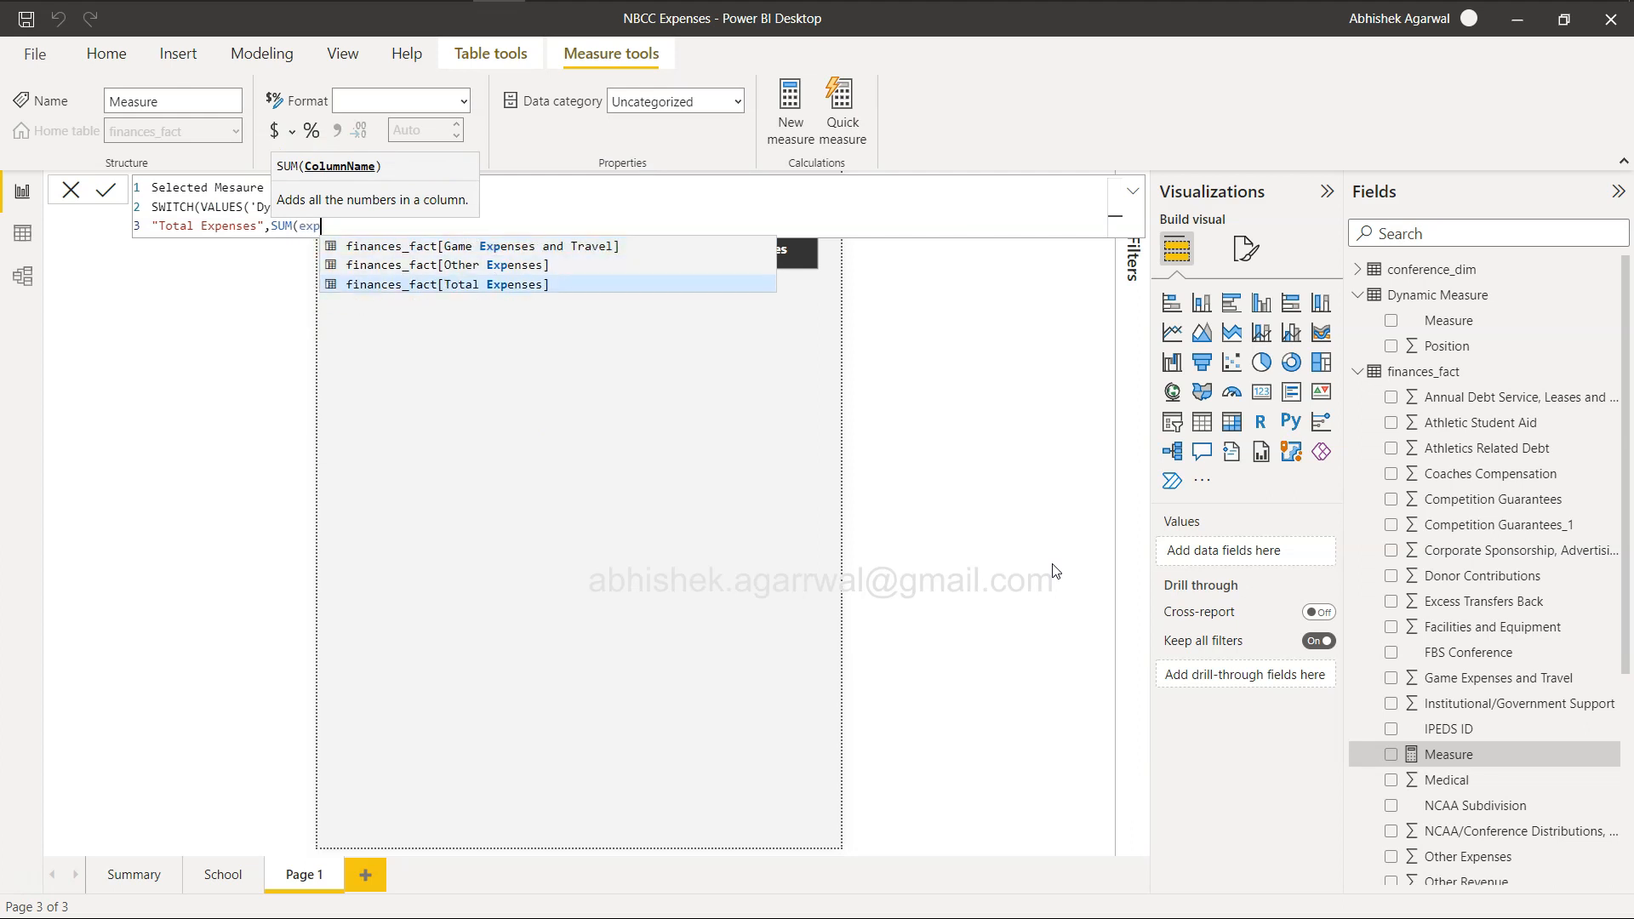
pyautogui.press('Tab')
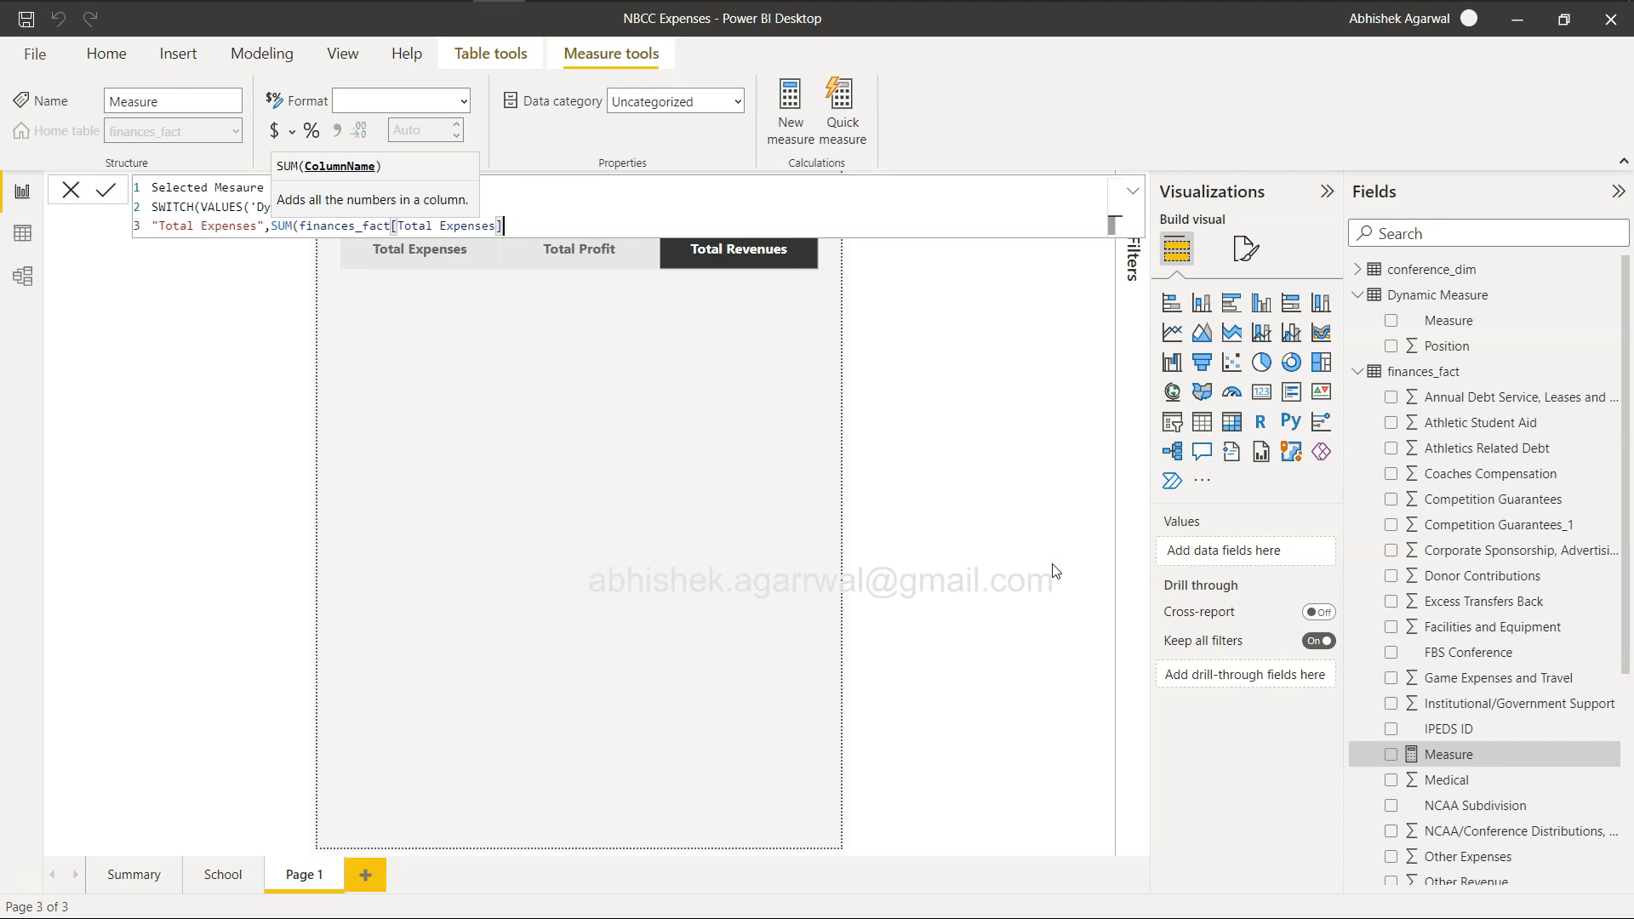
pyautogui.write(')')
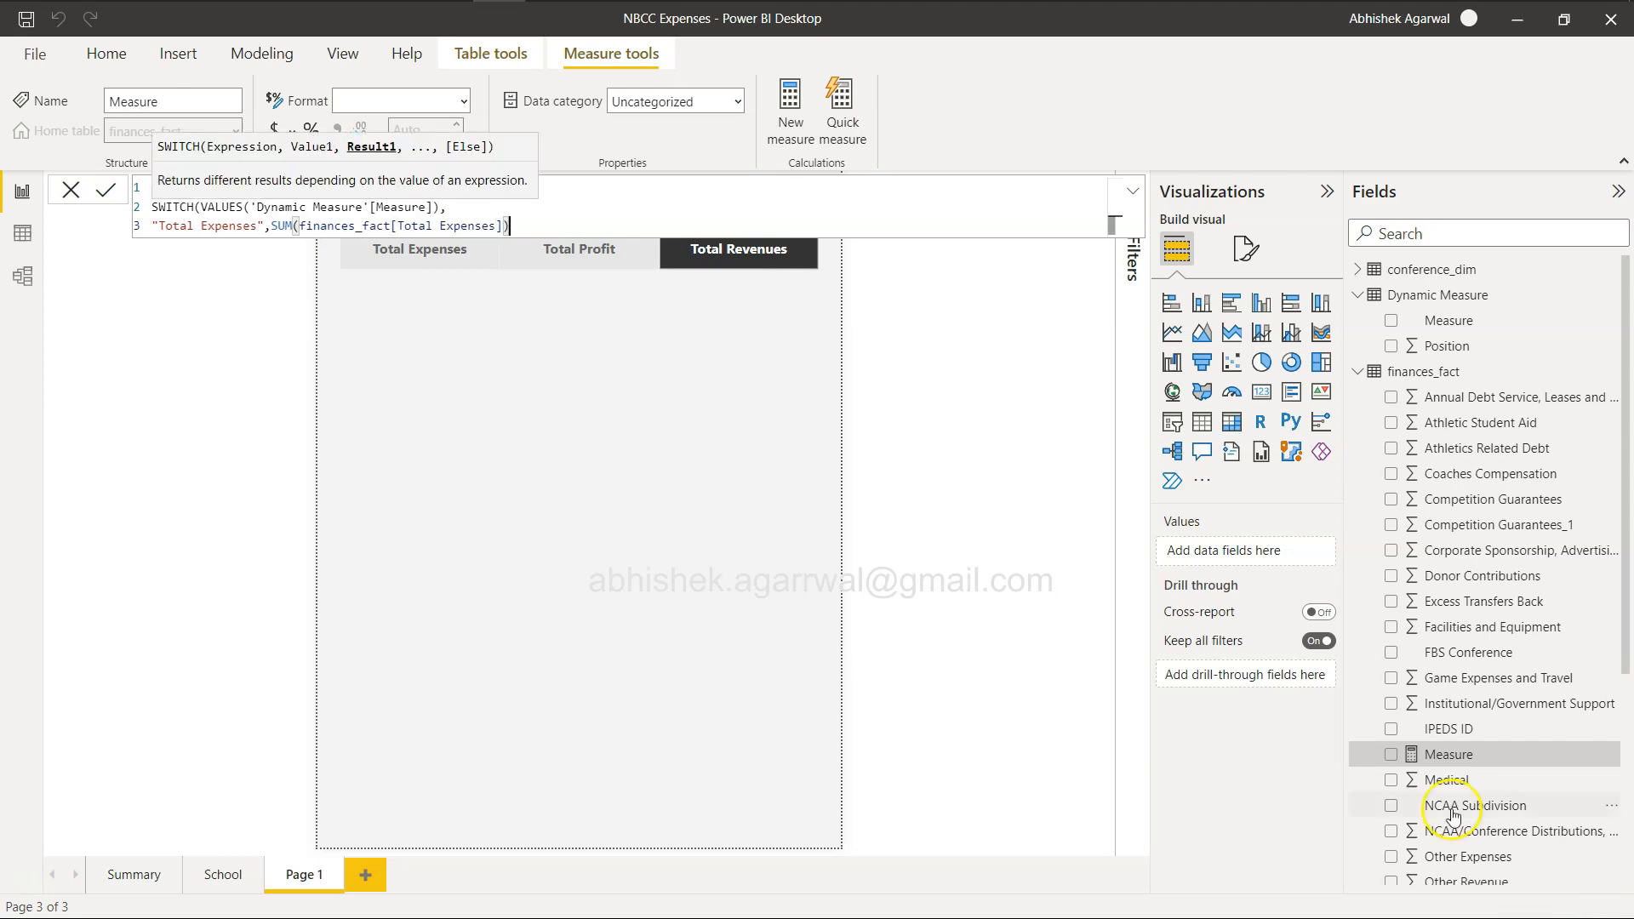
pyautogui.scroll(-4, 1453, 815)
pyautogui.scroll(-2, 1453, 816)
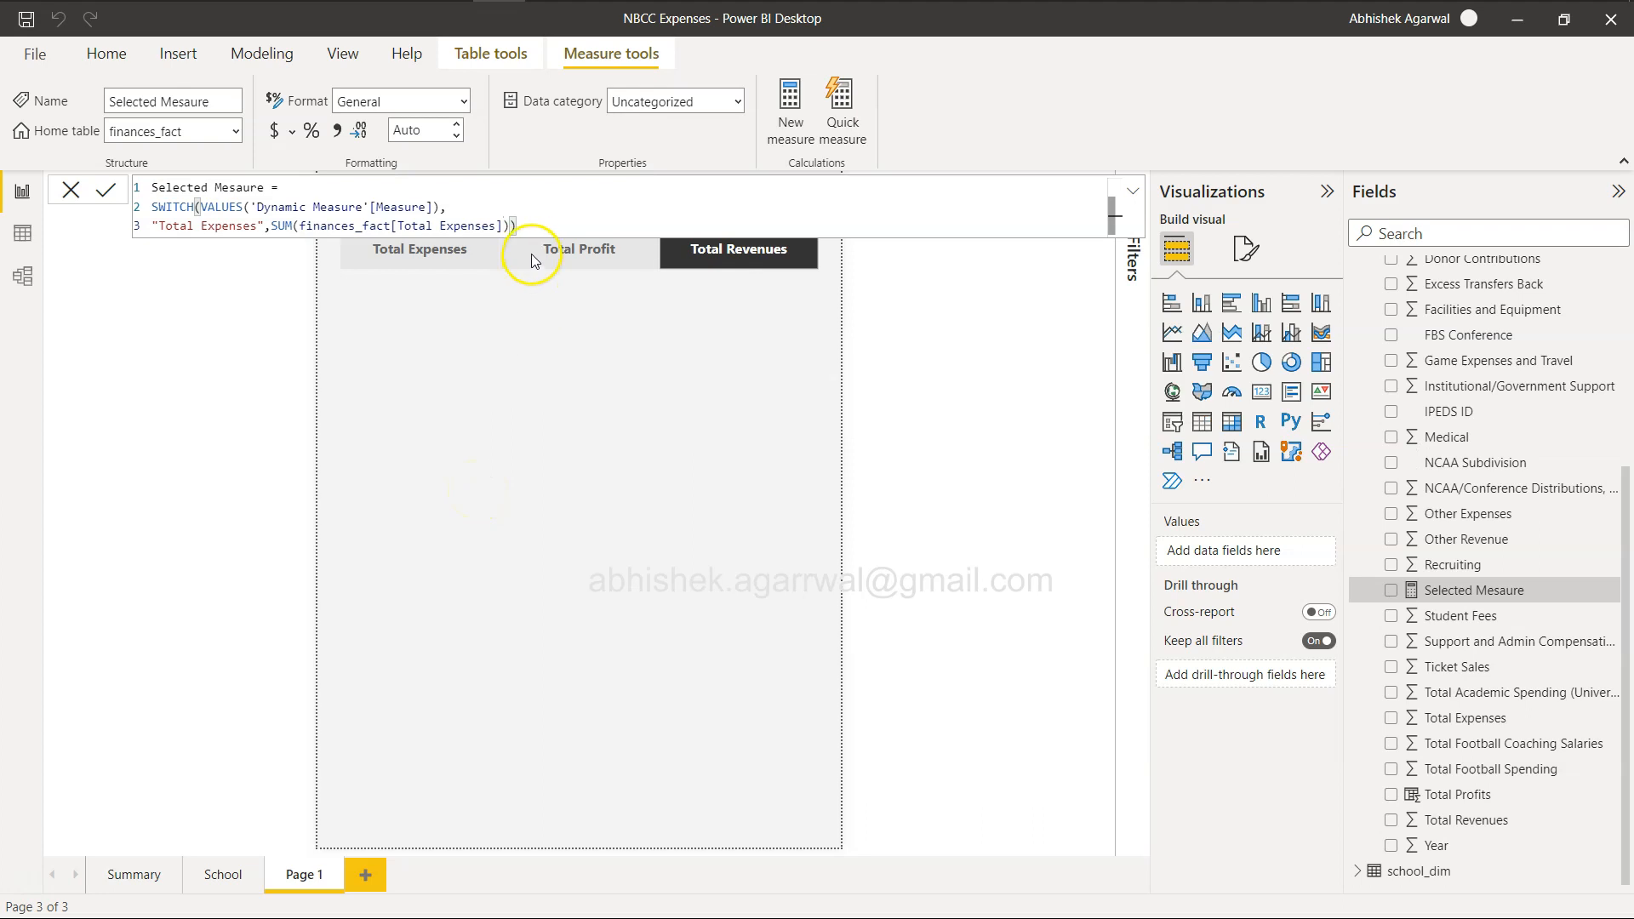
# Add a comma after the Total Expenses case and insert a line for another case before the SWITCH's closing parenthesis.
pyautogui.click(537, 219)
pyautogui.press('Left')
pyautogui.write(',')
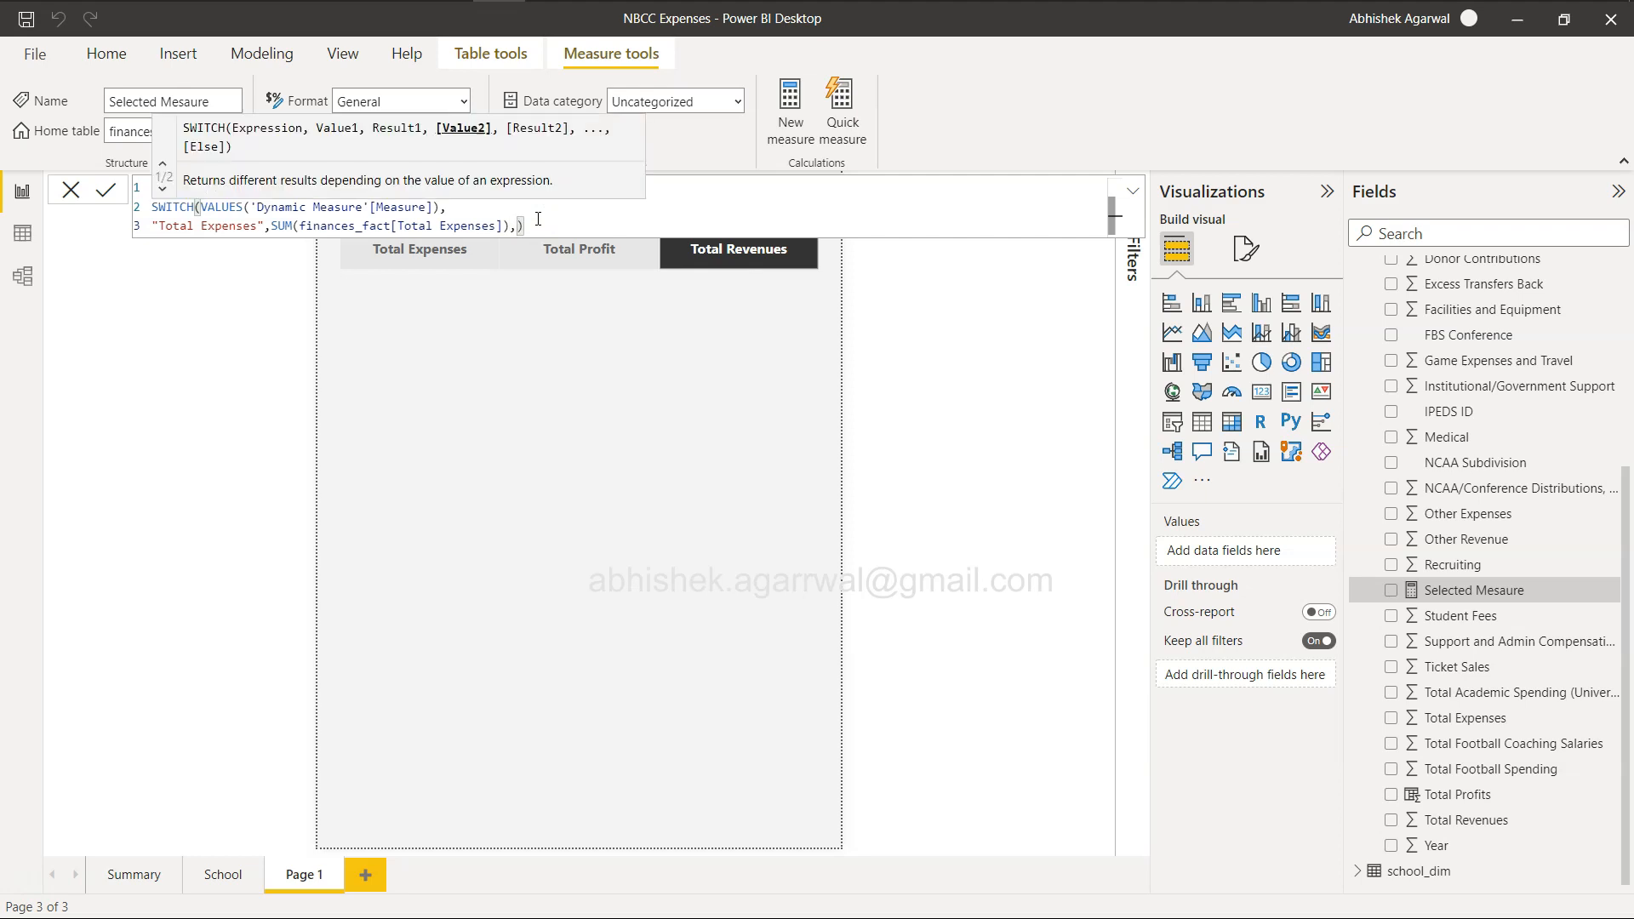
pyautogui.hotkey('shift', 'Return')
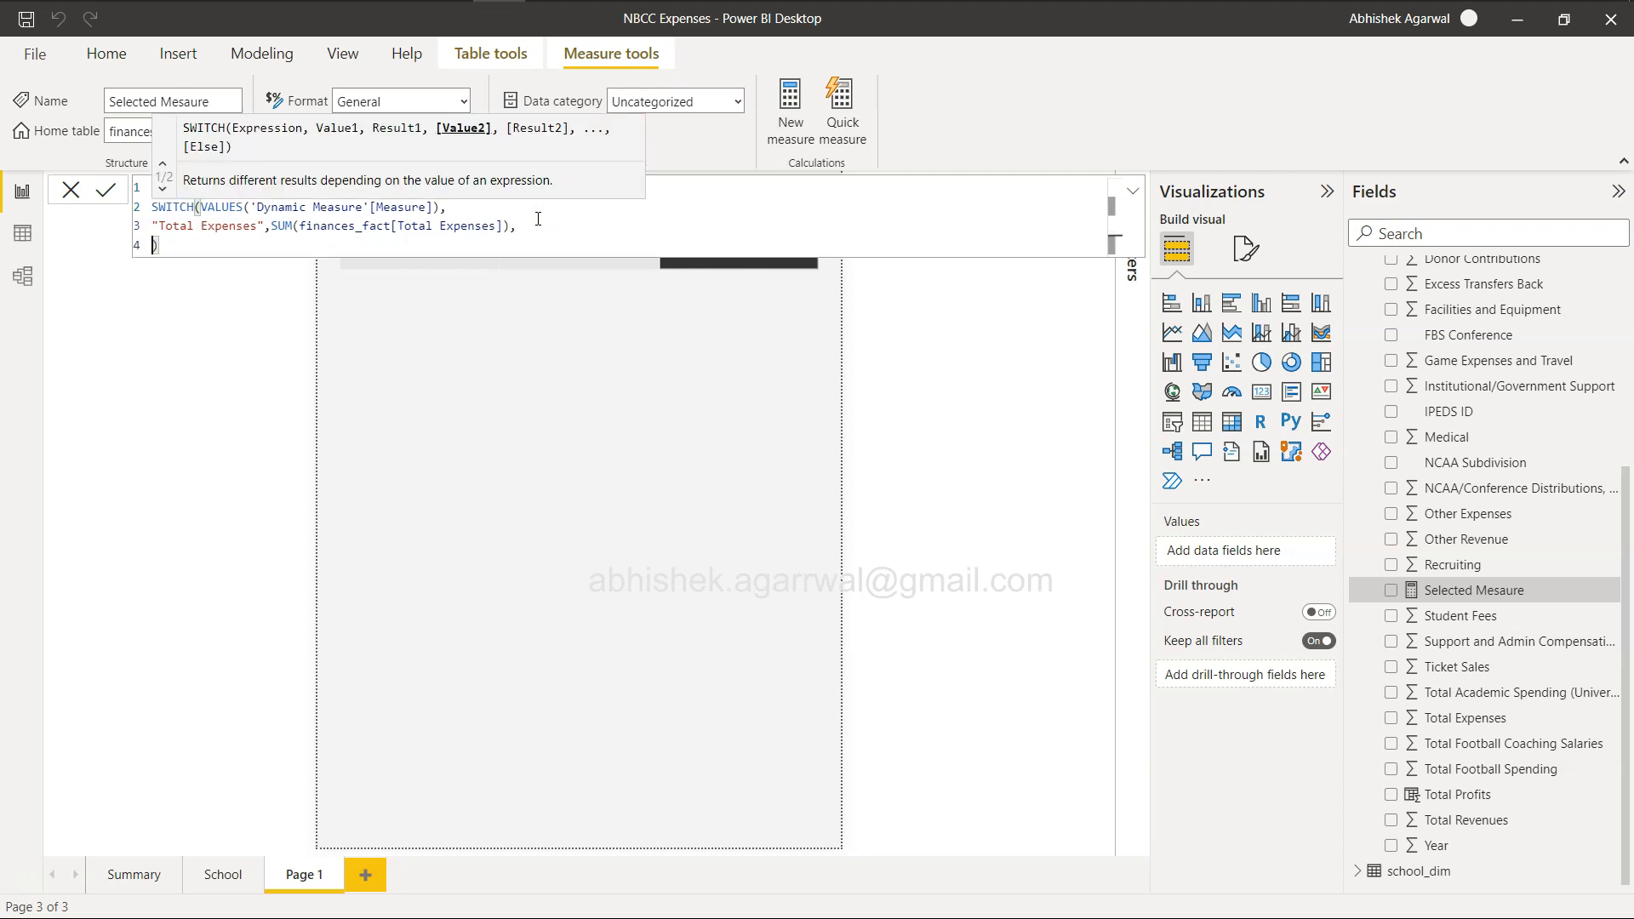
pyautogui.hotkey('shift', 'Return')
pyautogui.press('Up')
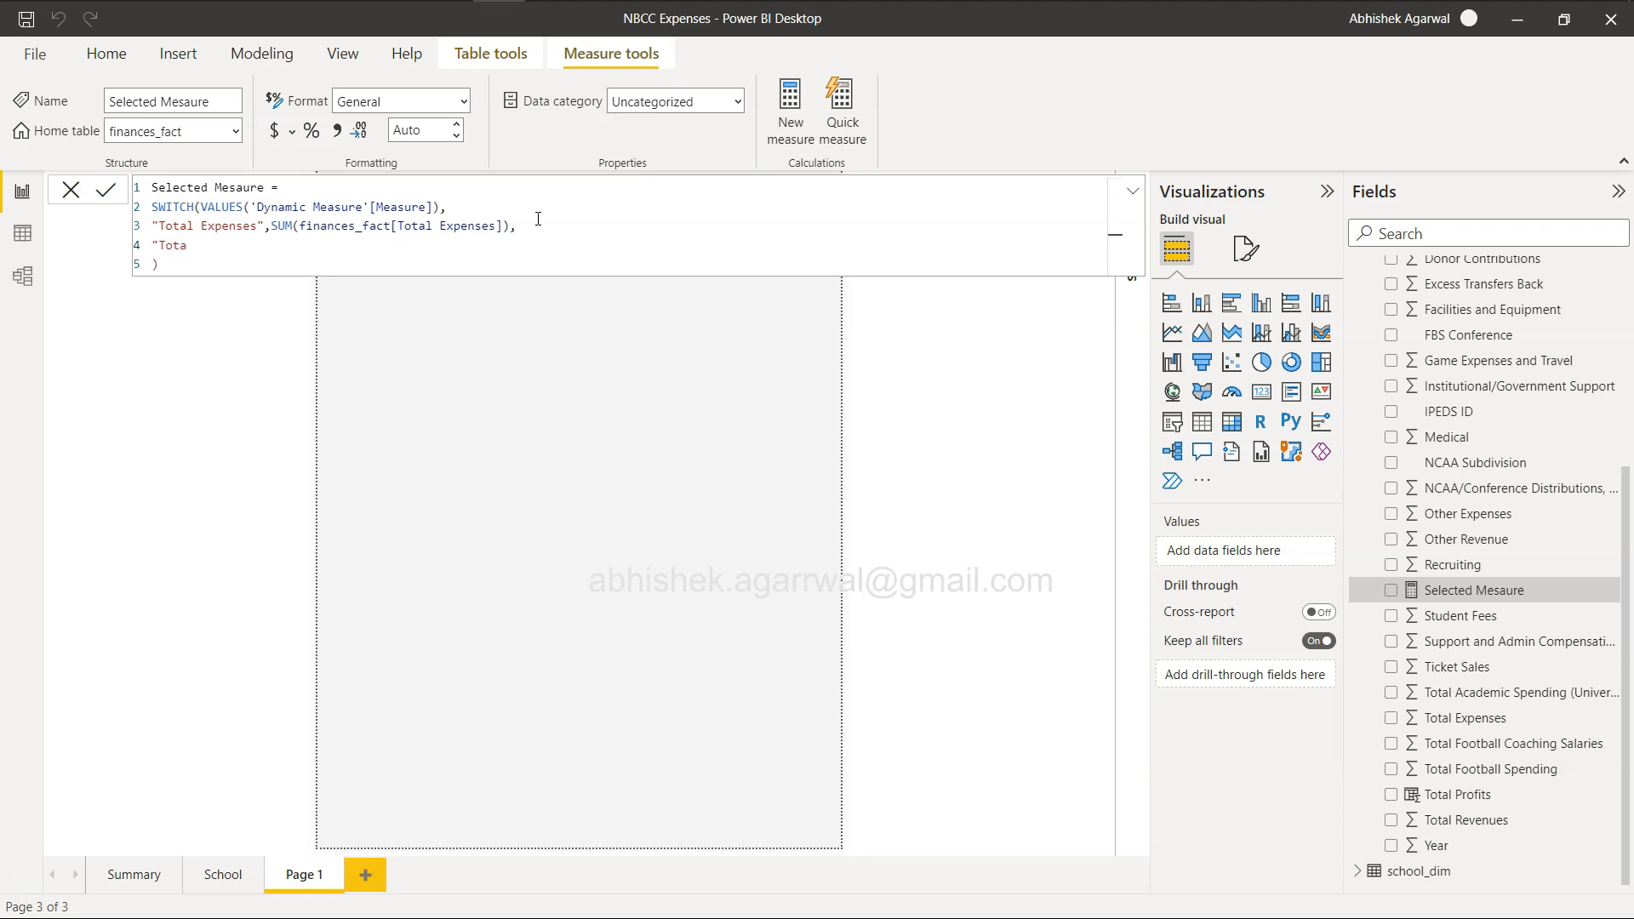
# Check the measure names on the slicer of the example report in the browser, and return to the measure formula in Power BI Desktop.
pyautogui.hotkey('alt', 'Tab')
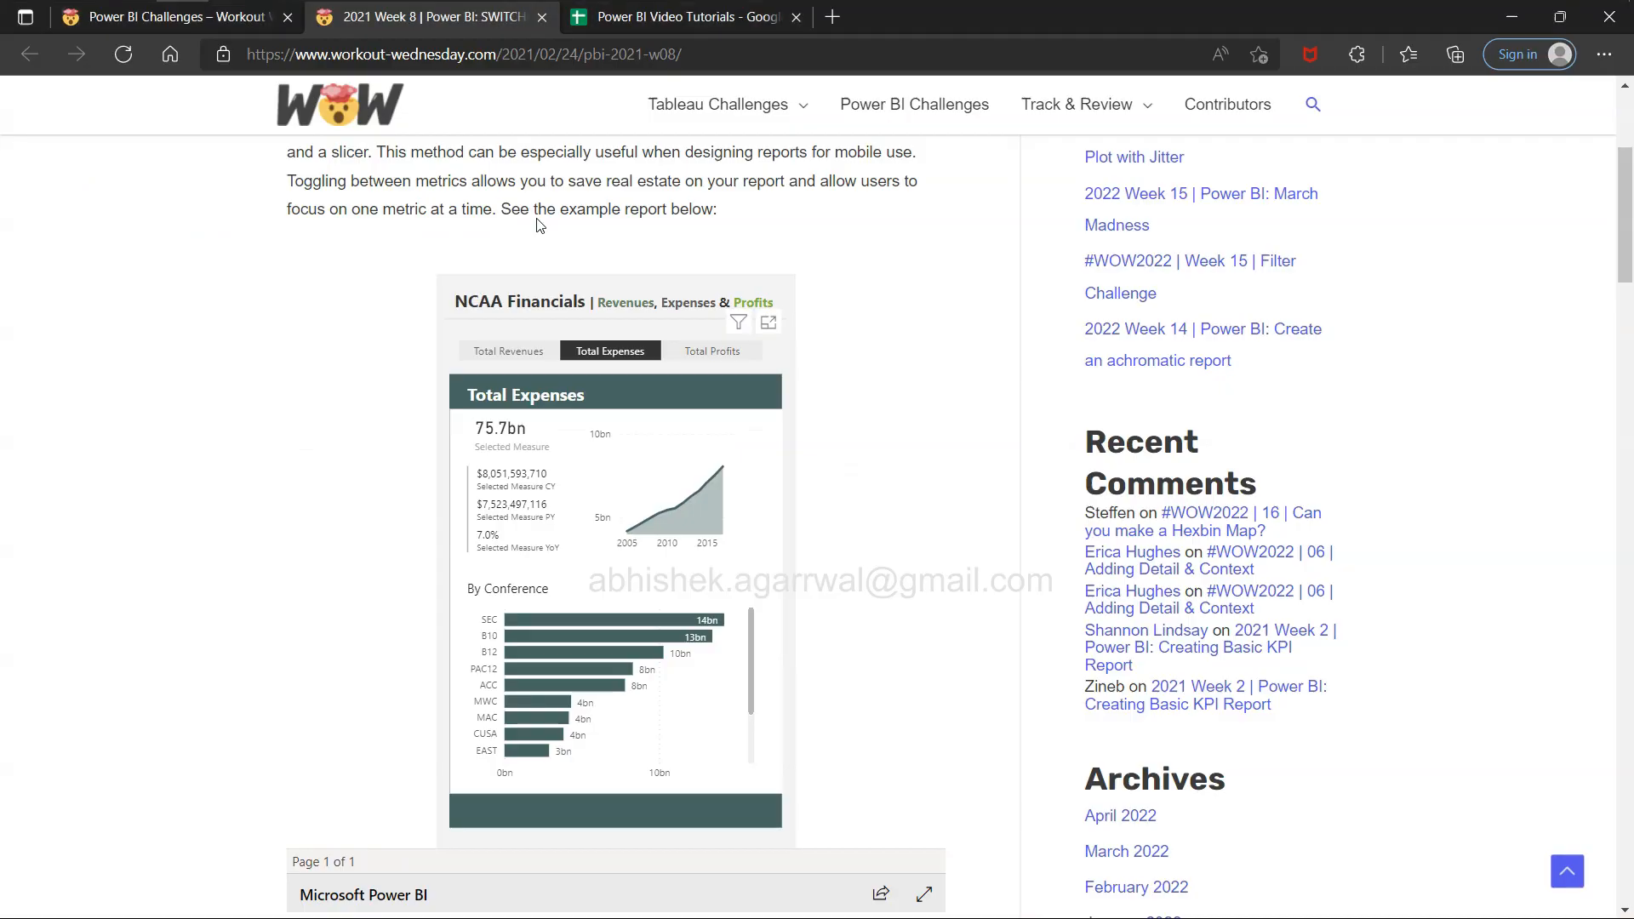
pyautogui.hotkey('alt', 'Tab')
pyautogui.hotkey('alt', 'Tab')
pyautogui.hotkey('alt', 'Tab')
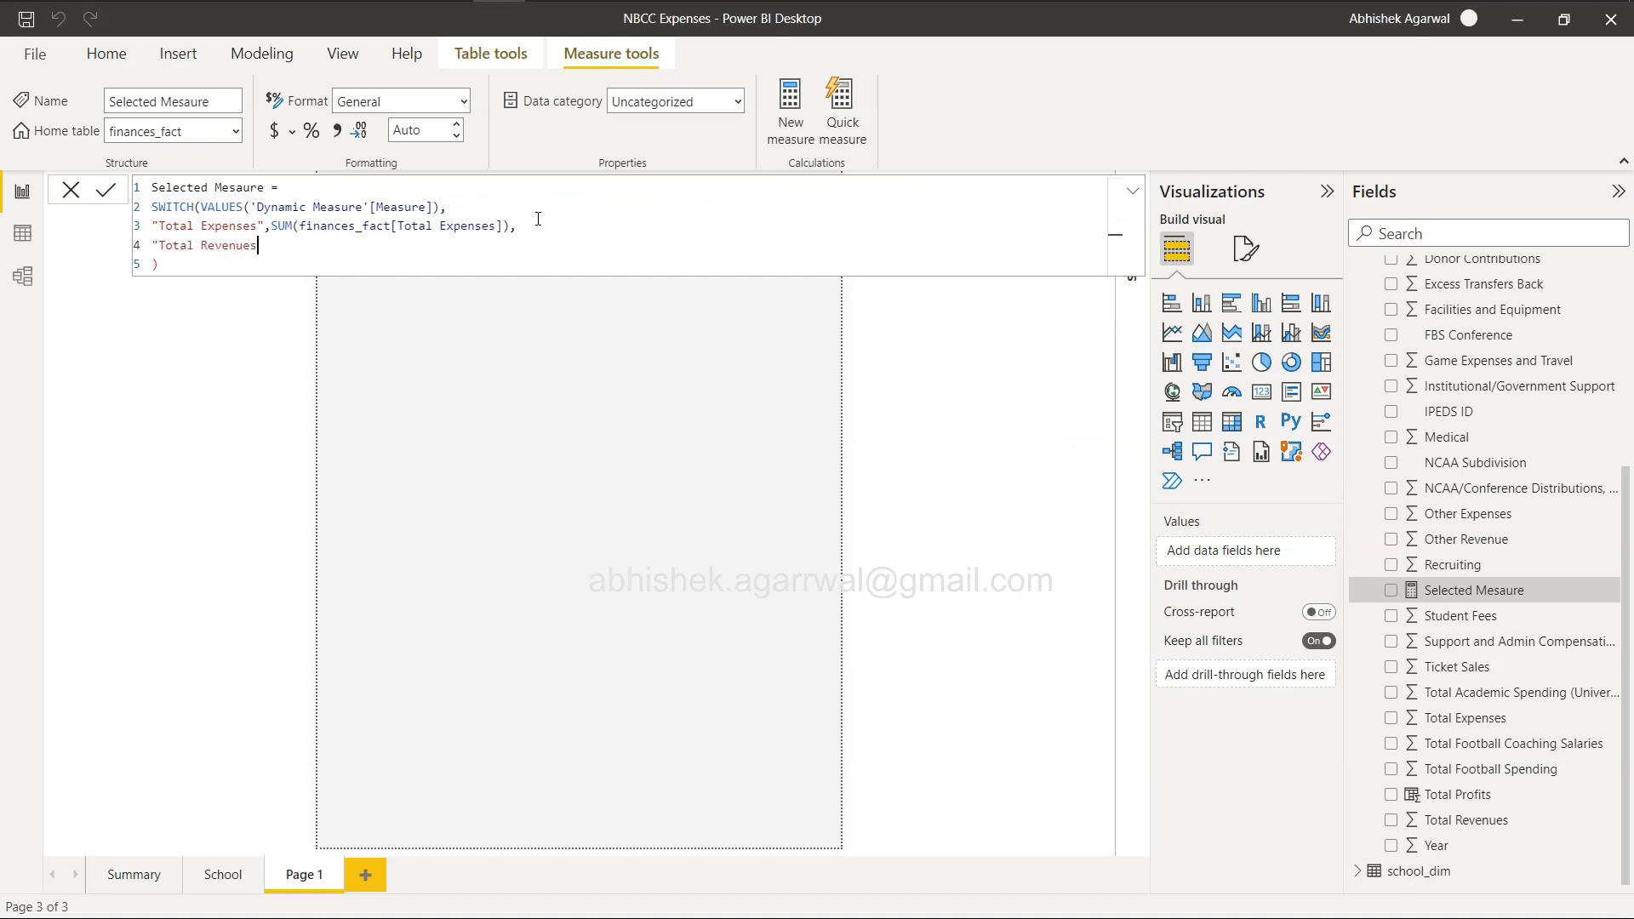
# Complete the "Total Revenues" case with SUM(finances_fact[Total Revenues]), ending with a comma and a new line.
pyautogui.write('",')
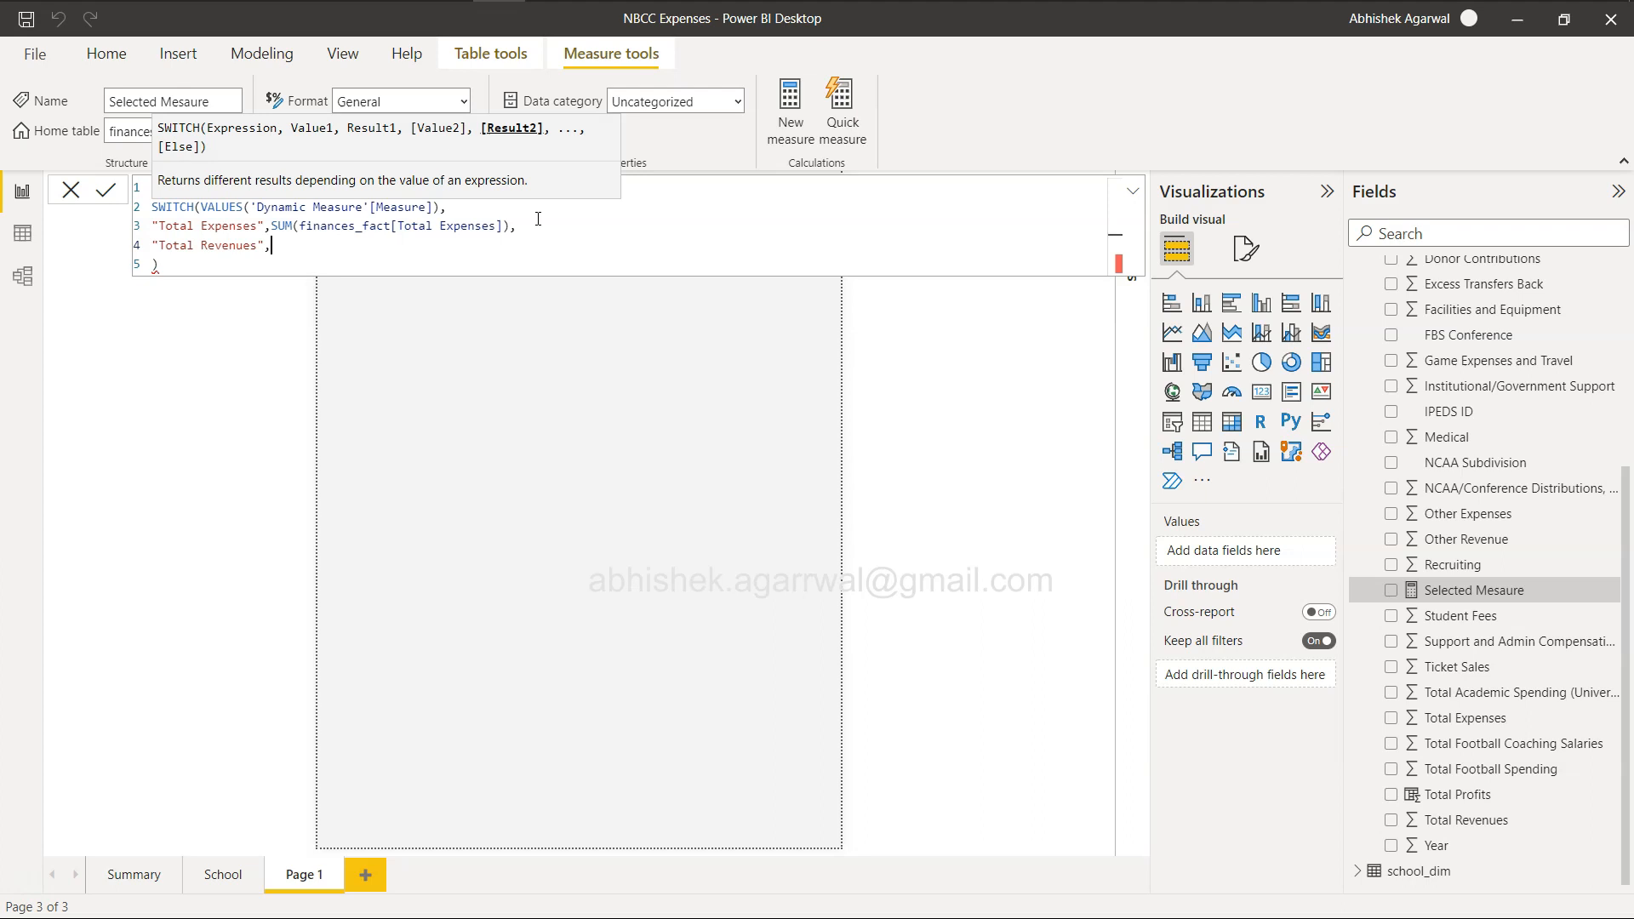
pyautogui.write('SUM(')
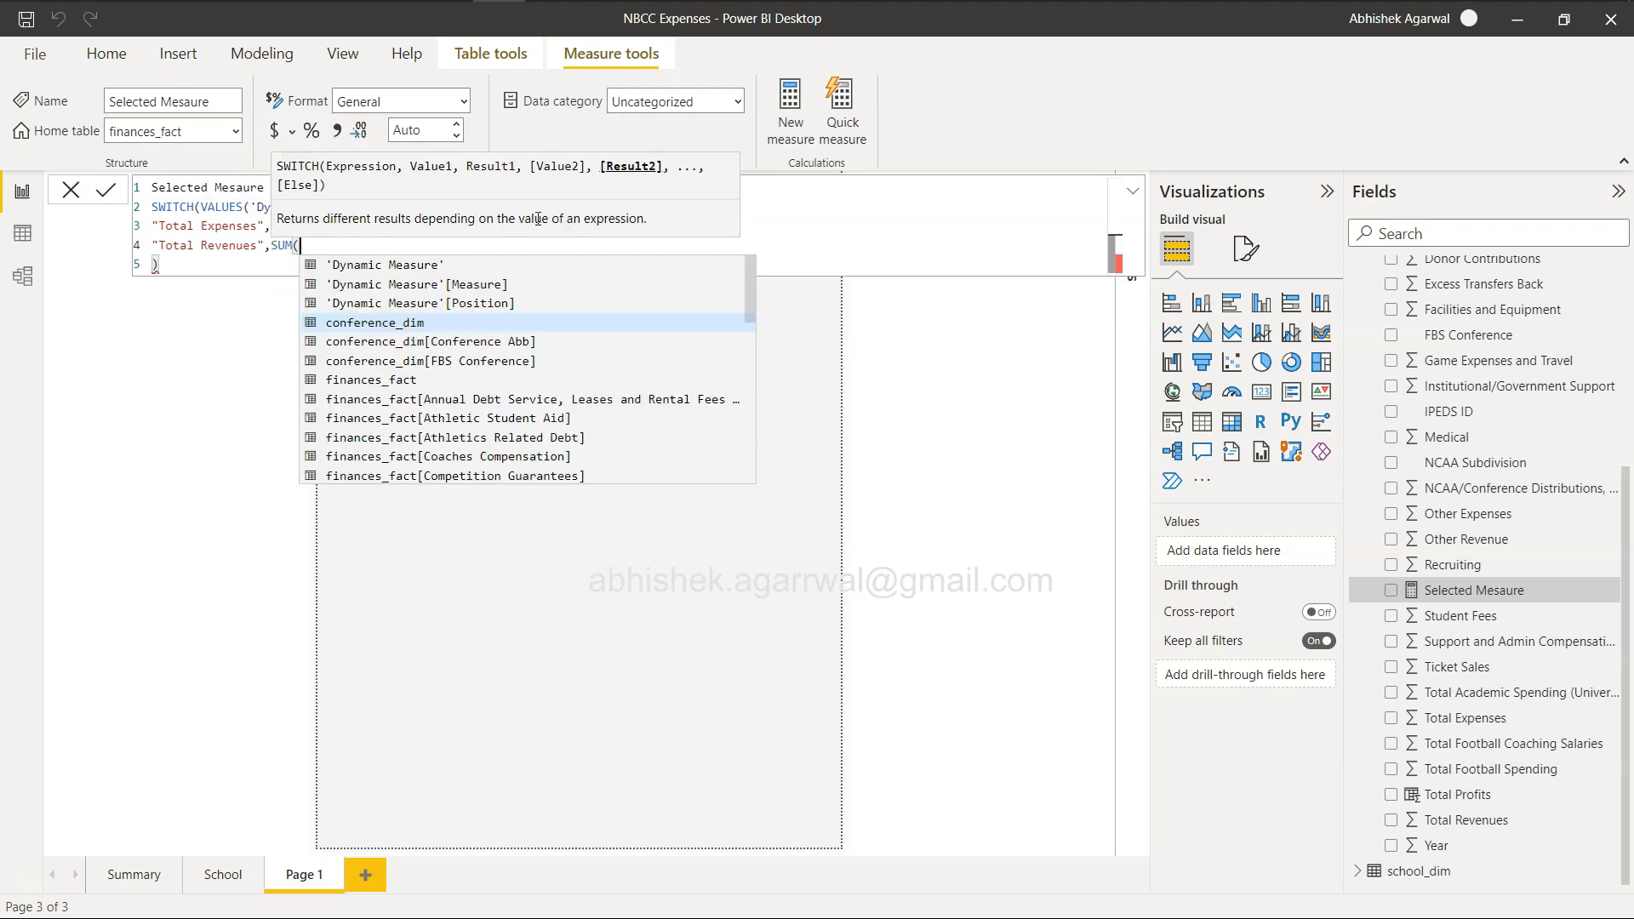
pyautogui.write('total')
pyautogui.press('Down')
pyautogui.press('Down')
pyautogui.press('Down')
pyautogui.press('Down')
pyautogui.press('Down')
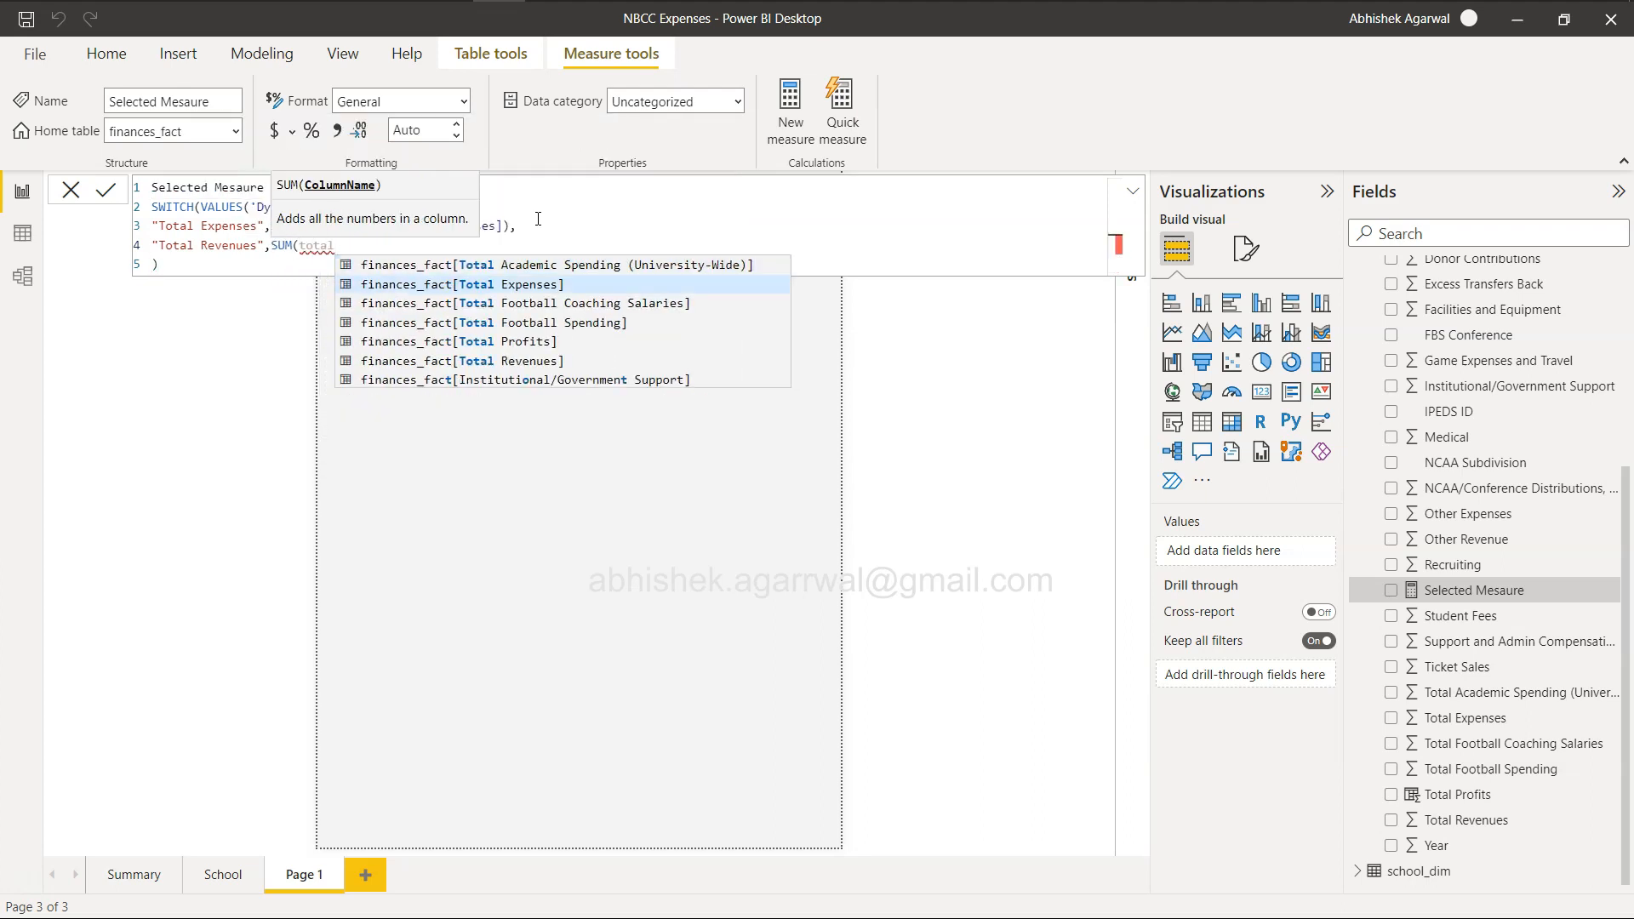
pyautogui.press('Tab')
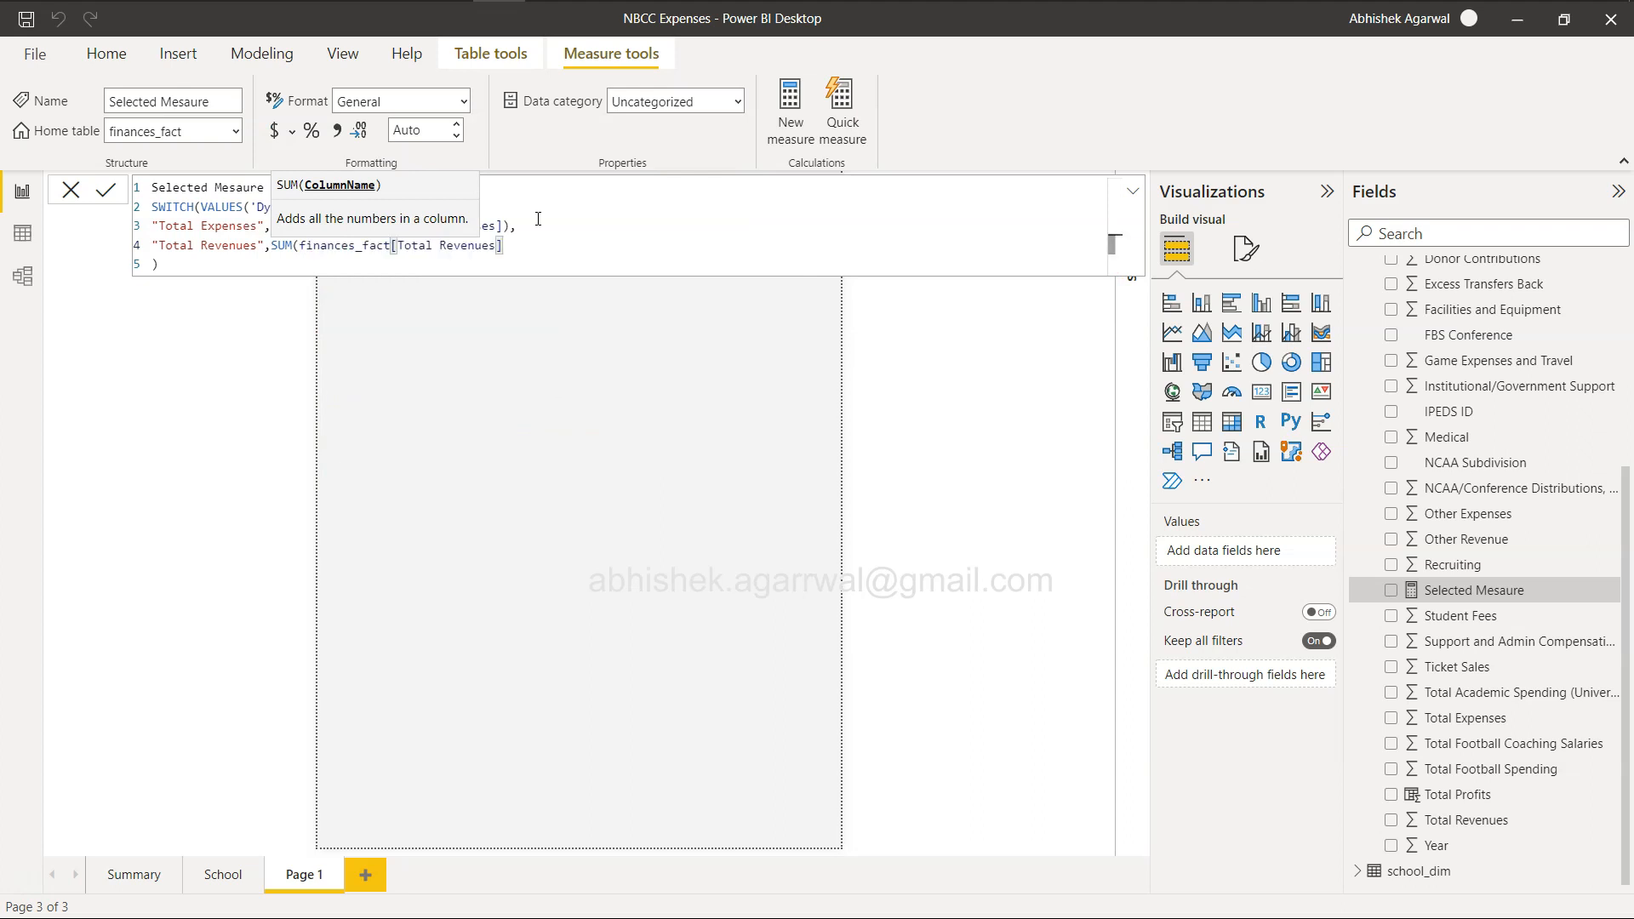
pyautogui.write(')')
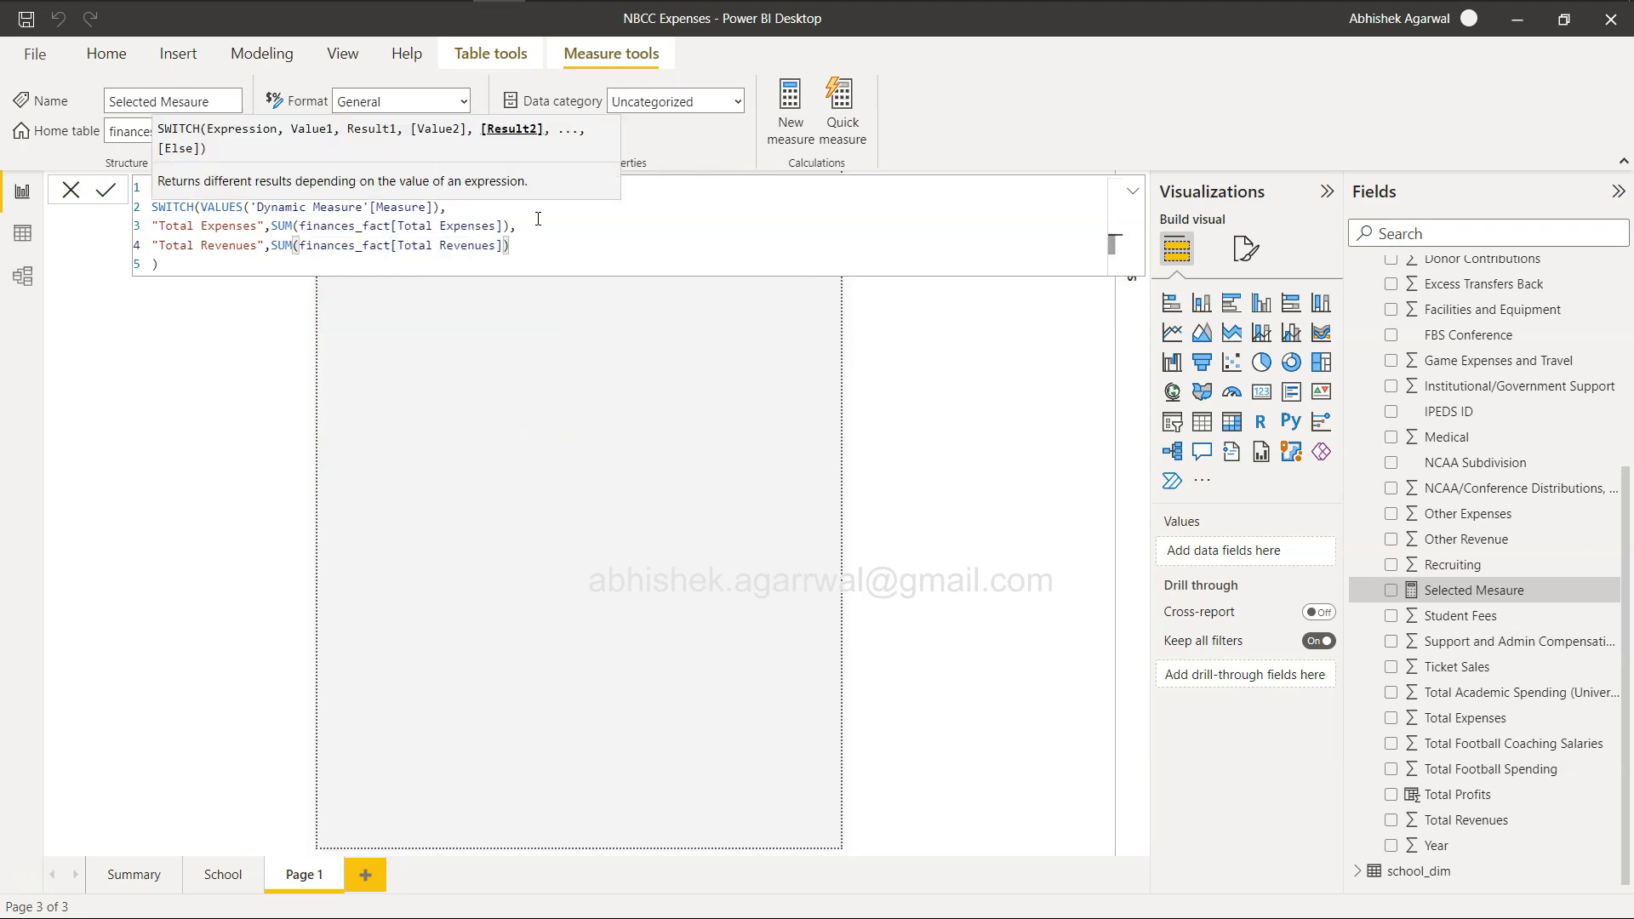
pyautogui.write(',')
pyautogui.hotkey('shift', 'Return')
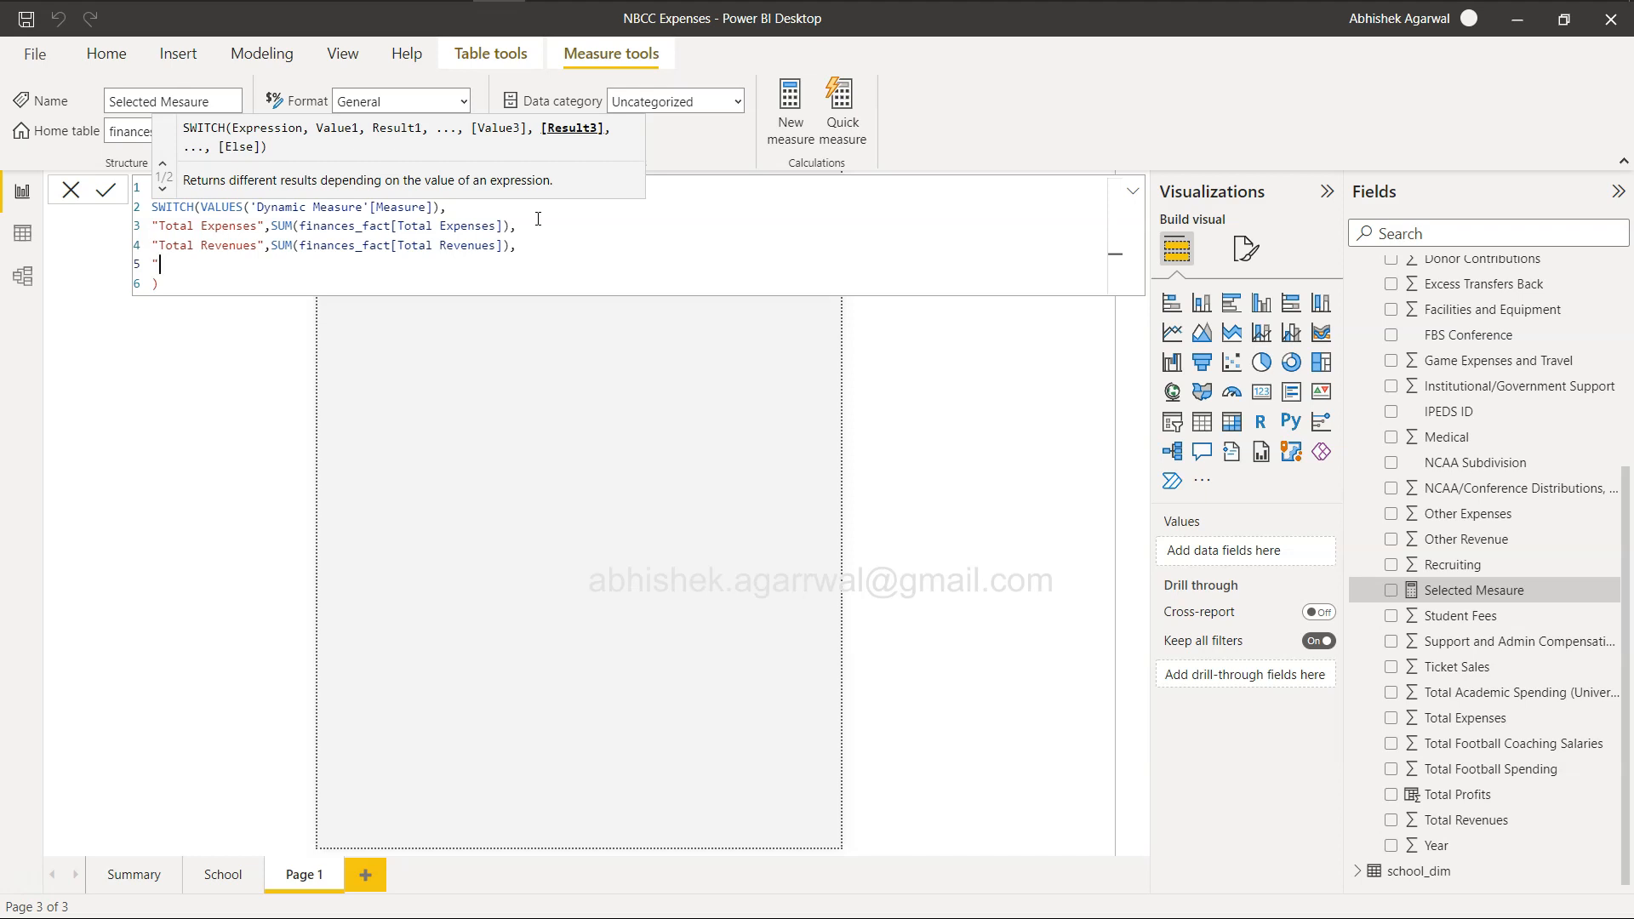
# Add the "Total Profits" case returning SUM(finances_fact[Total Profits]) to the SWITCH formula.
pyautogui.write('"Total ')
pyautogui.write('Profits",')
pyautogui.write('total')
pyautogui.press('BackSpace')
pyautogui.press('BackSpace')
pyautogui.press('BackSpace')
pyautogui.press('BackSpace')
pyautogui.press('BackSpace')
pyautogui.write('su')
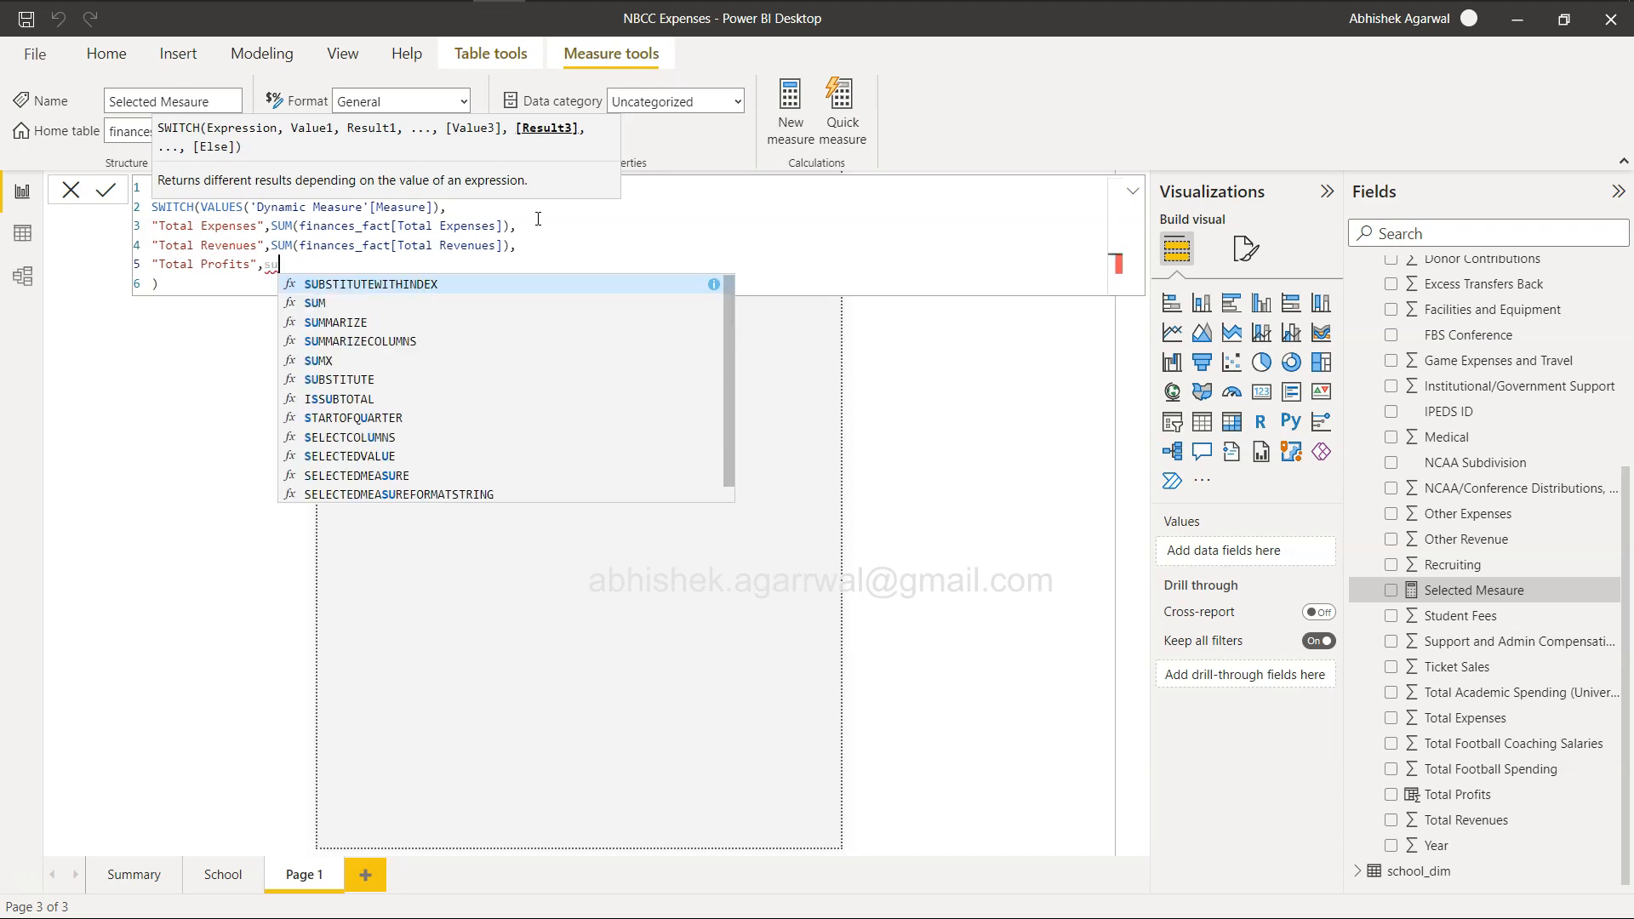
pyautogui.press('Down')
pyautogui.press('Tab')
pyautogui.write('total')
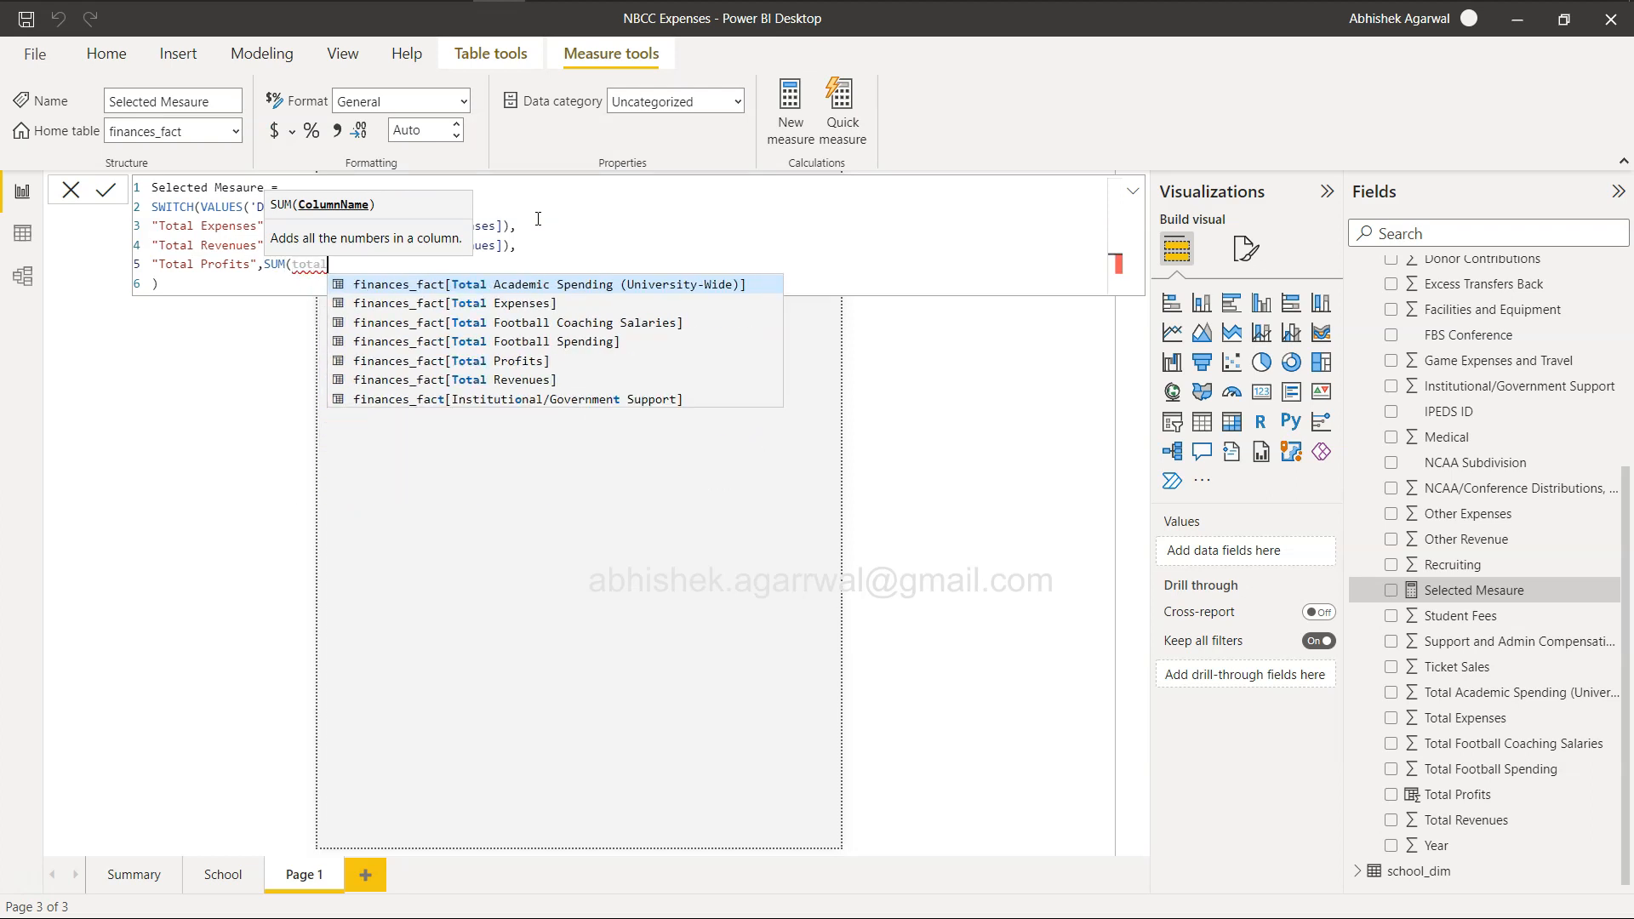
pyautogui.press('Down')
pyautogui.press('Down')
pyautogui.press('Down')
pyautogui.press('Down')
pyautogui.press('Tab')
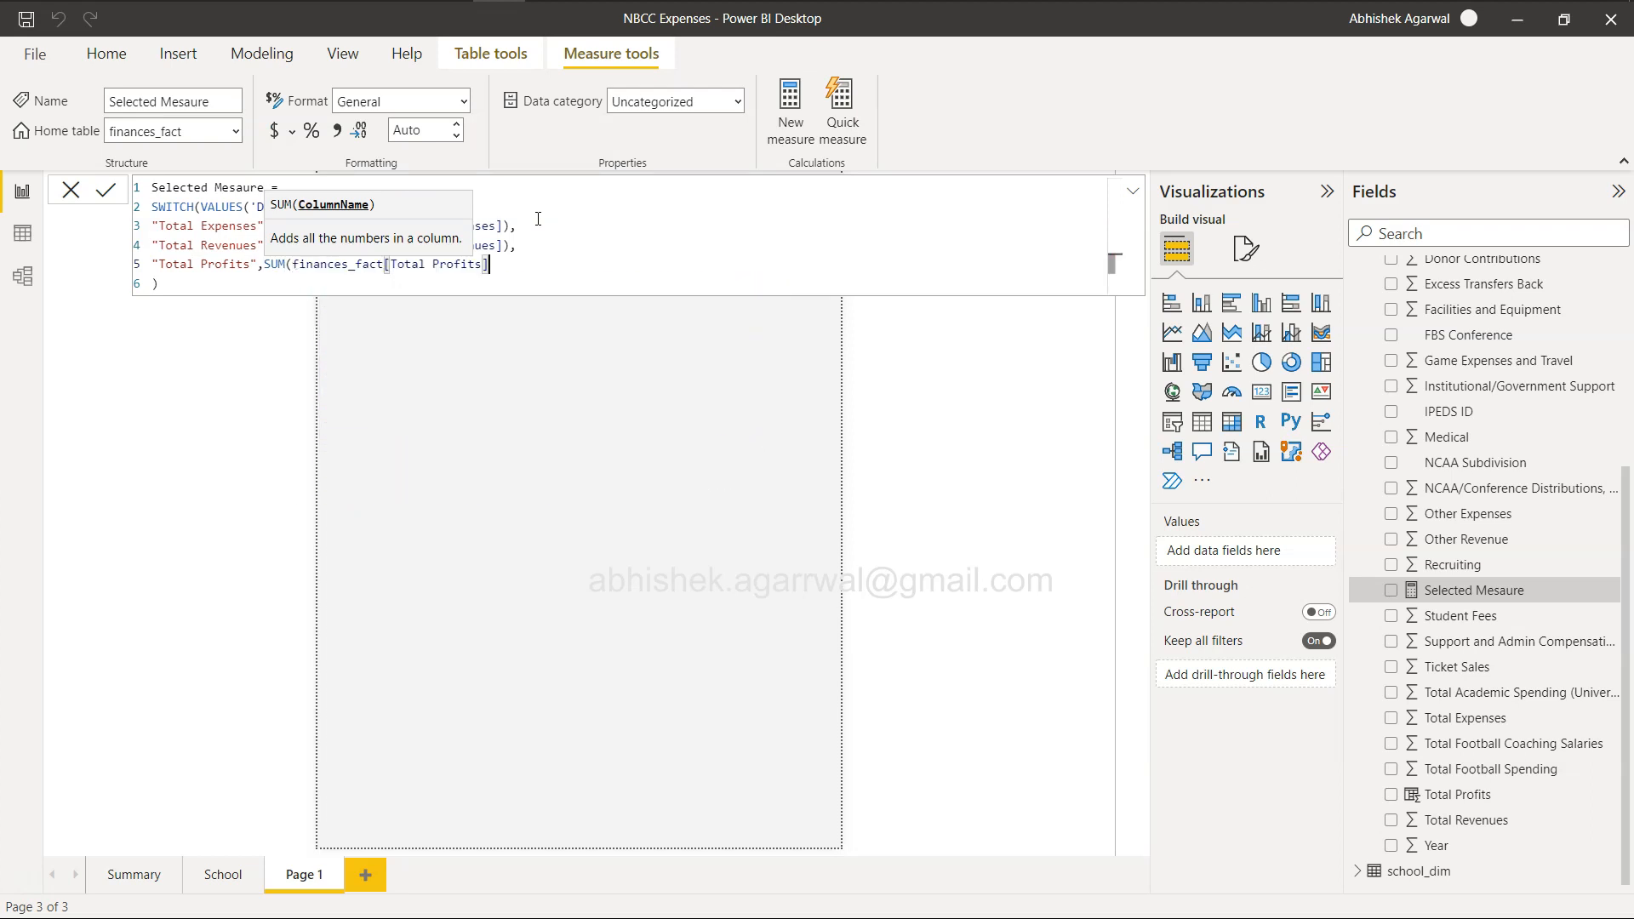
pyautogui.write(')')
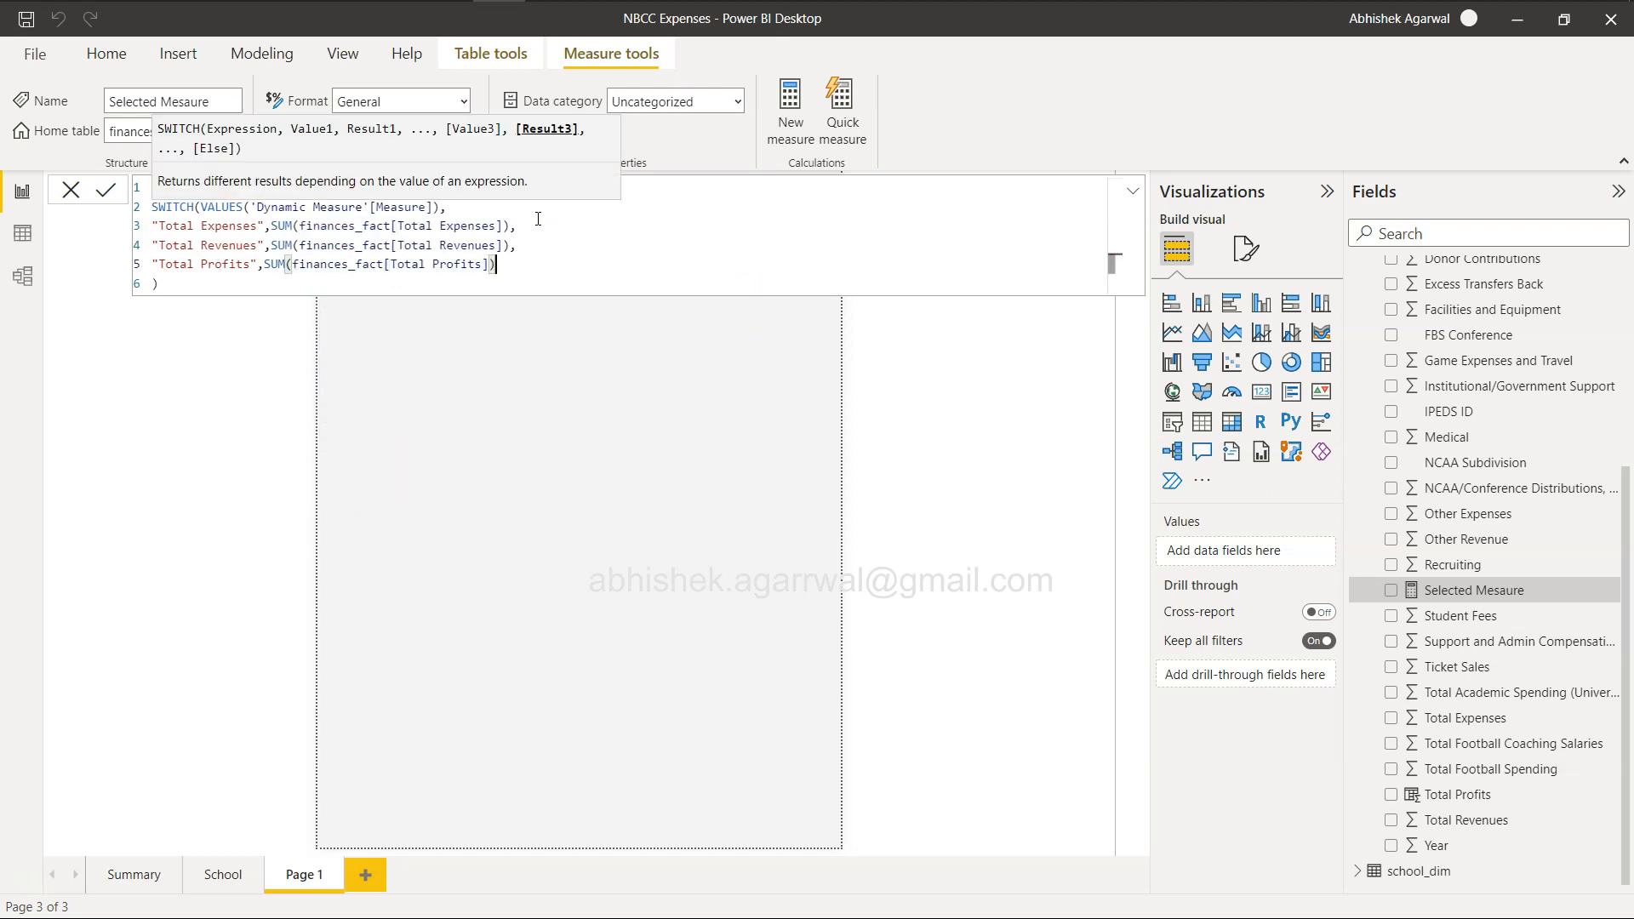
pyautogui.write(',')
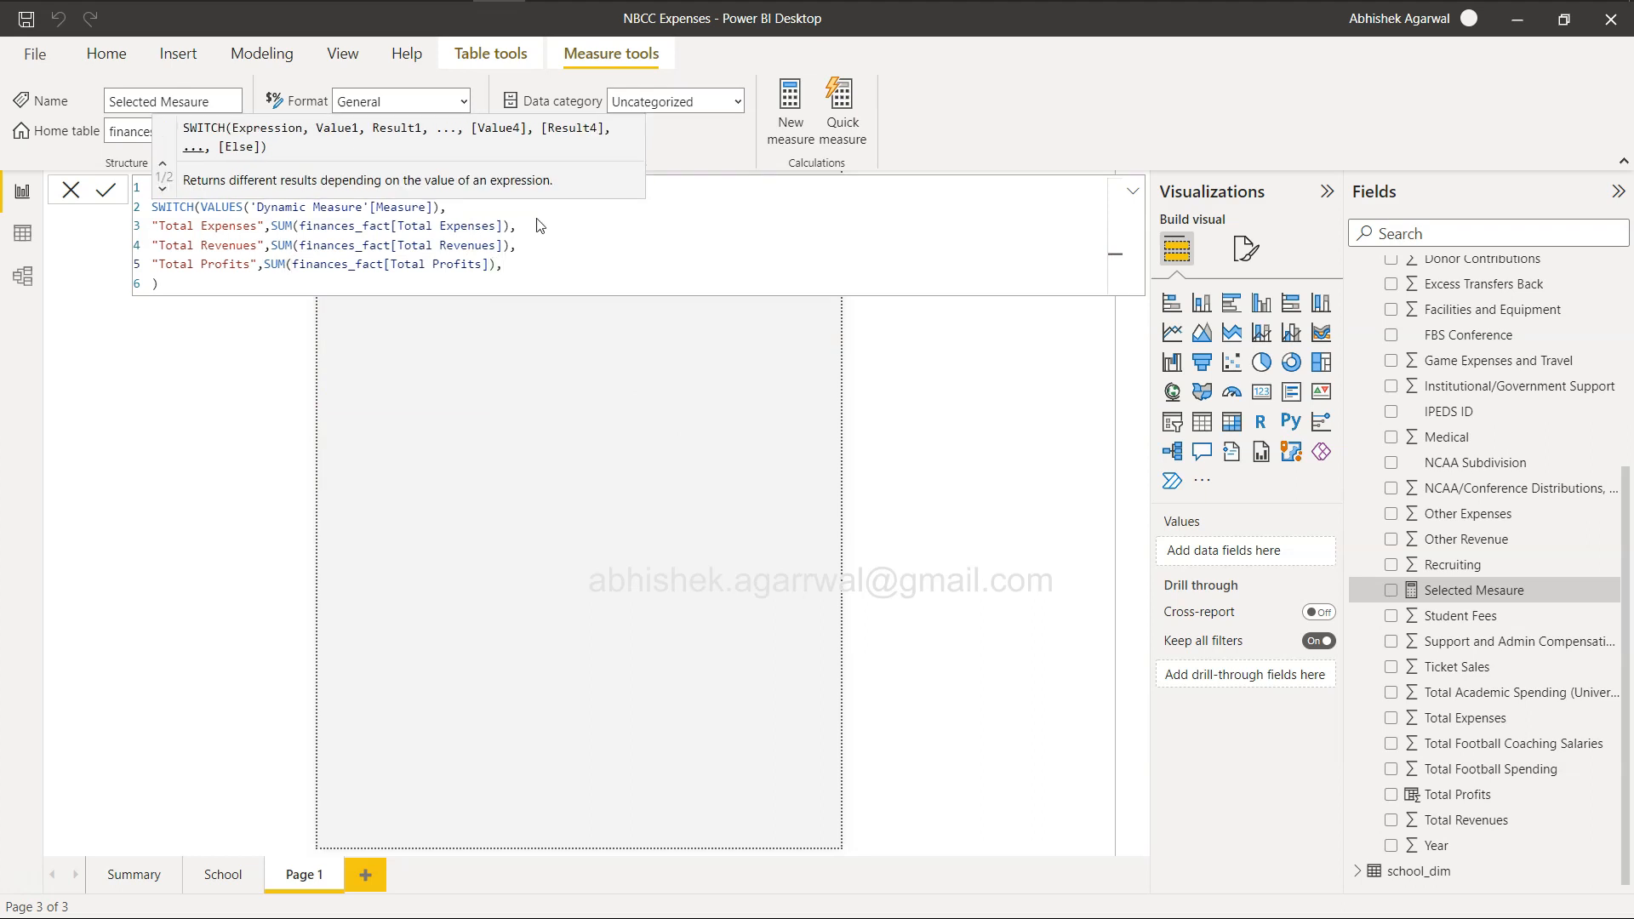
# Add 0 as the SWITCH formula's default result on its own line after the "Total Profits" case, and commit the measure.
pyautogui.click(522, 261)
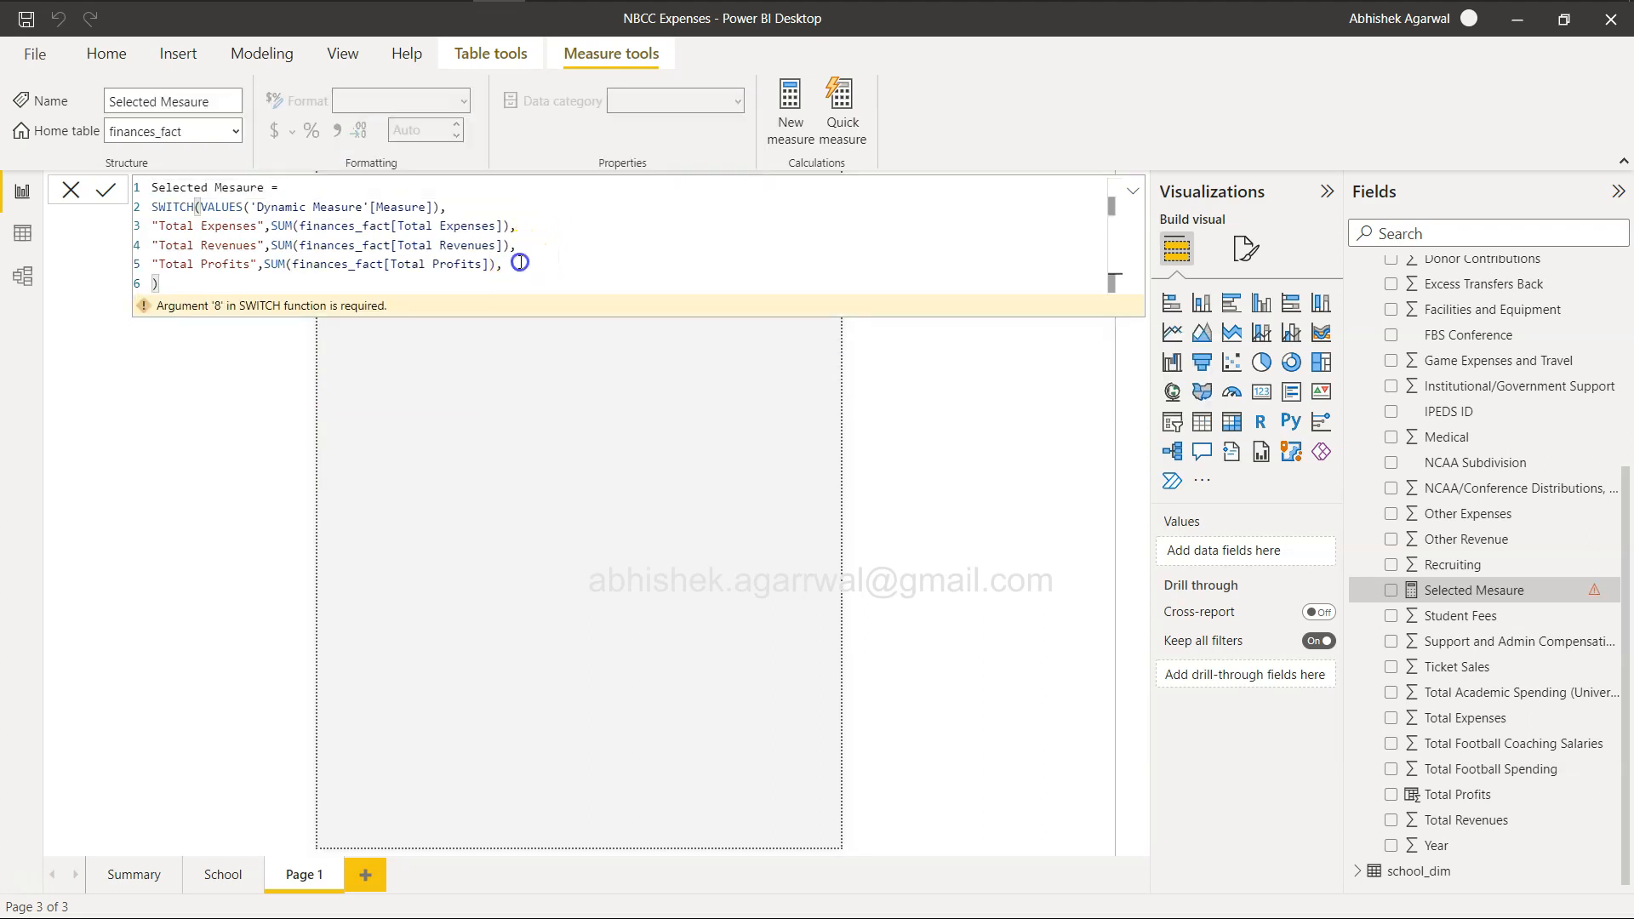
pyautogui.hotkey('shift', 'Return')
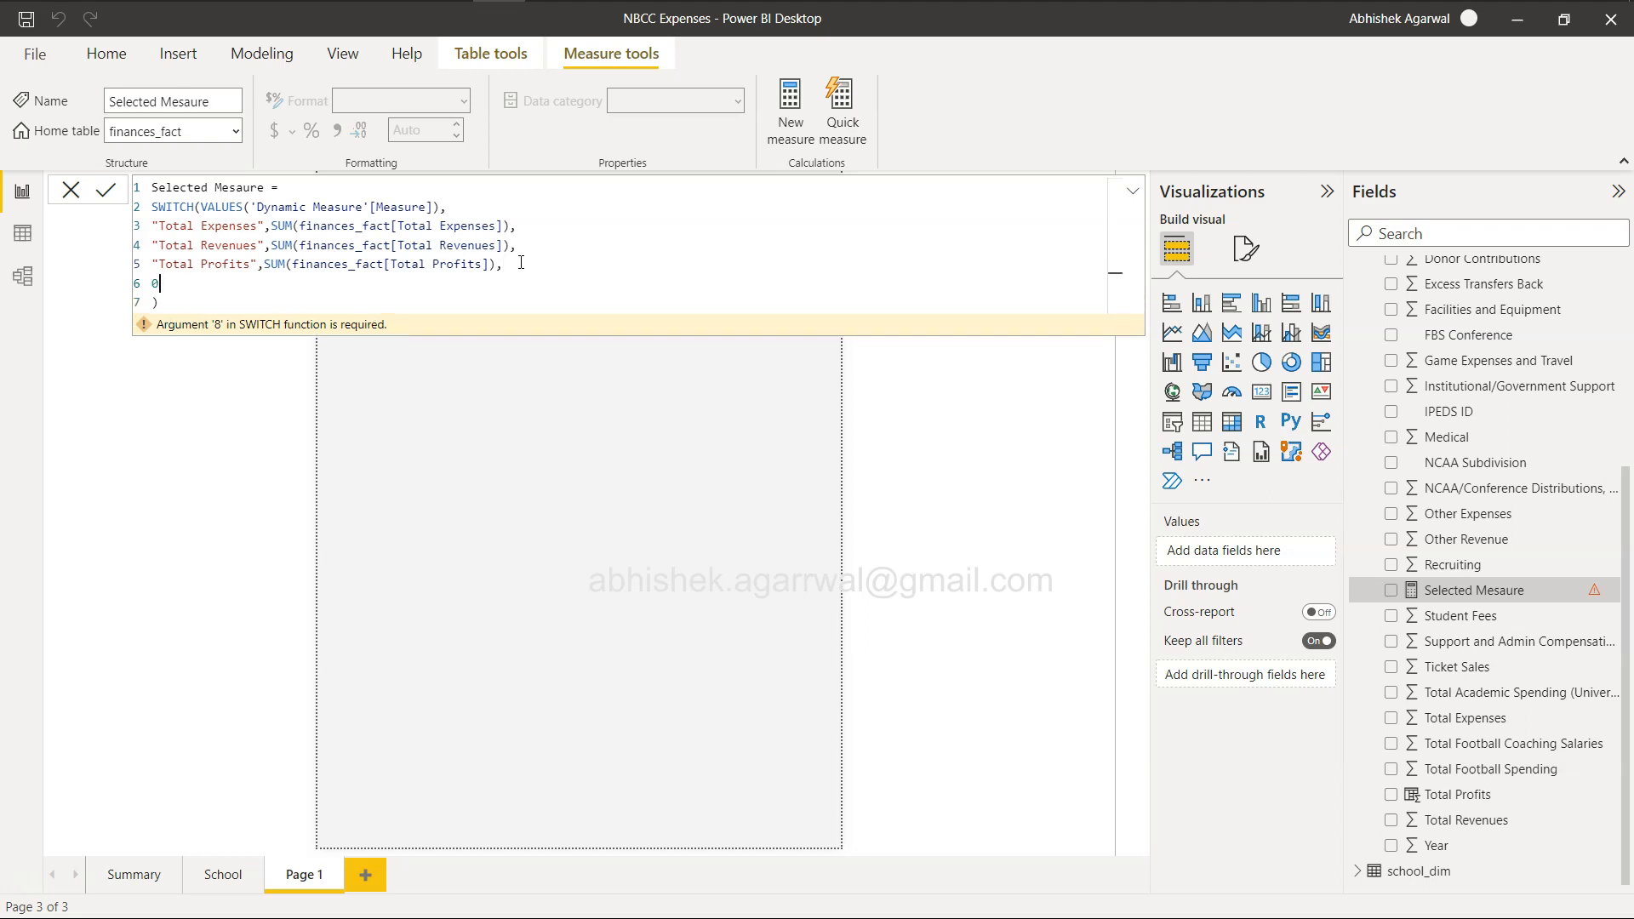
pyautogui.click(106, 189)
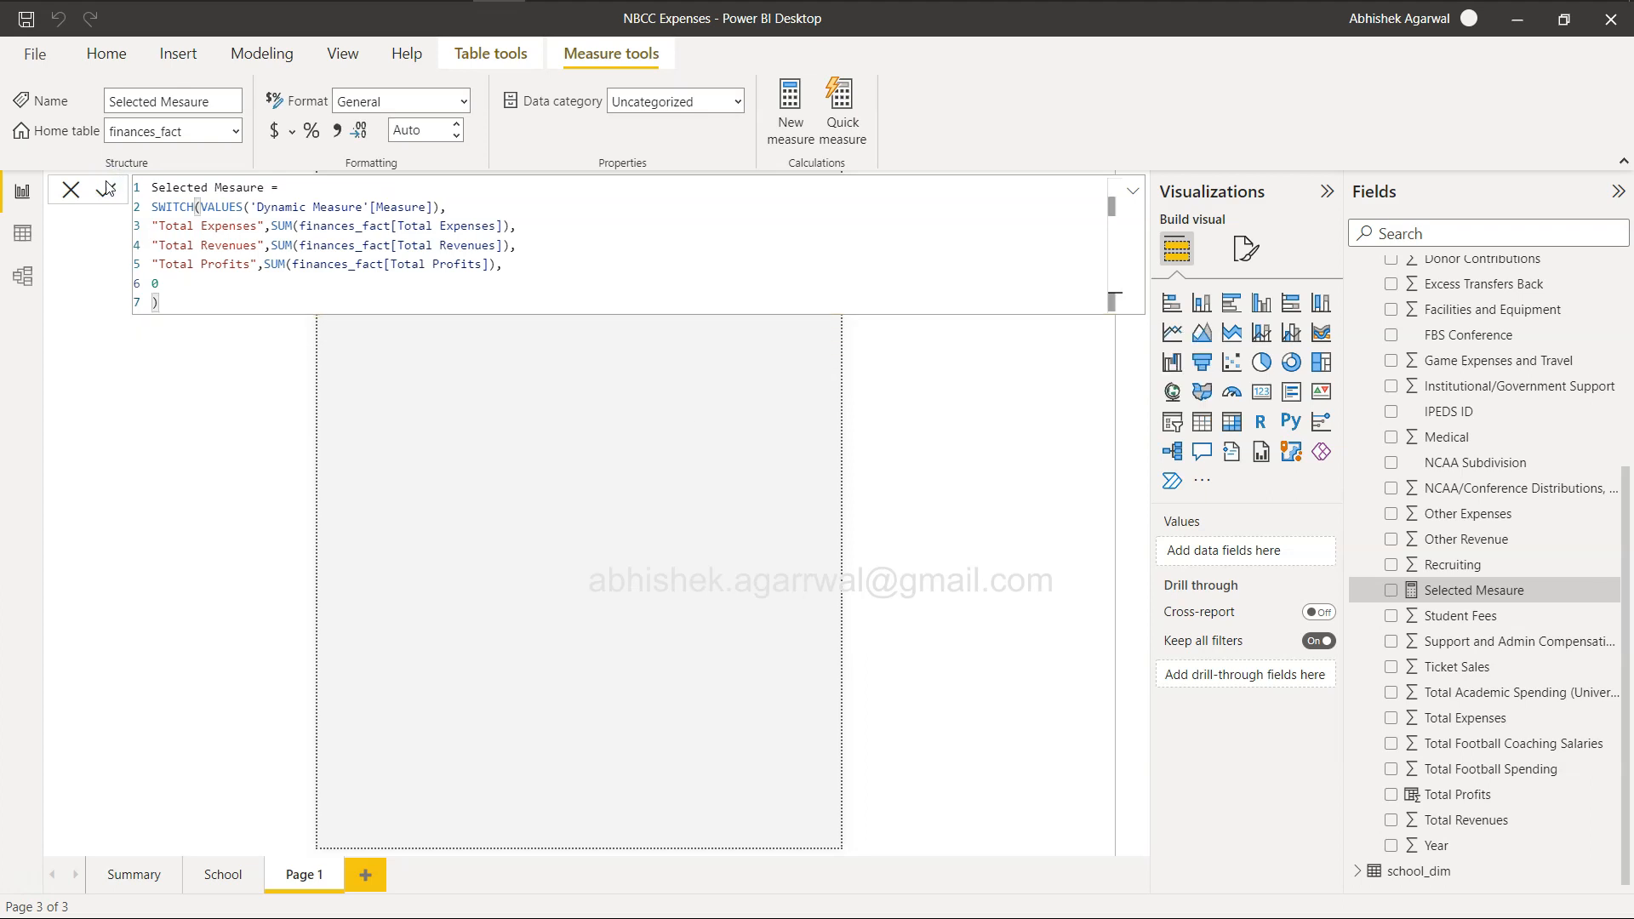
pyautogui.click(467, 540)
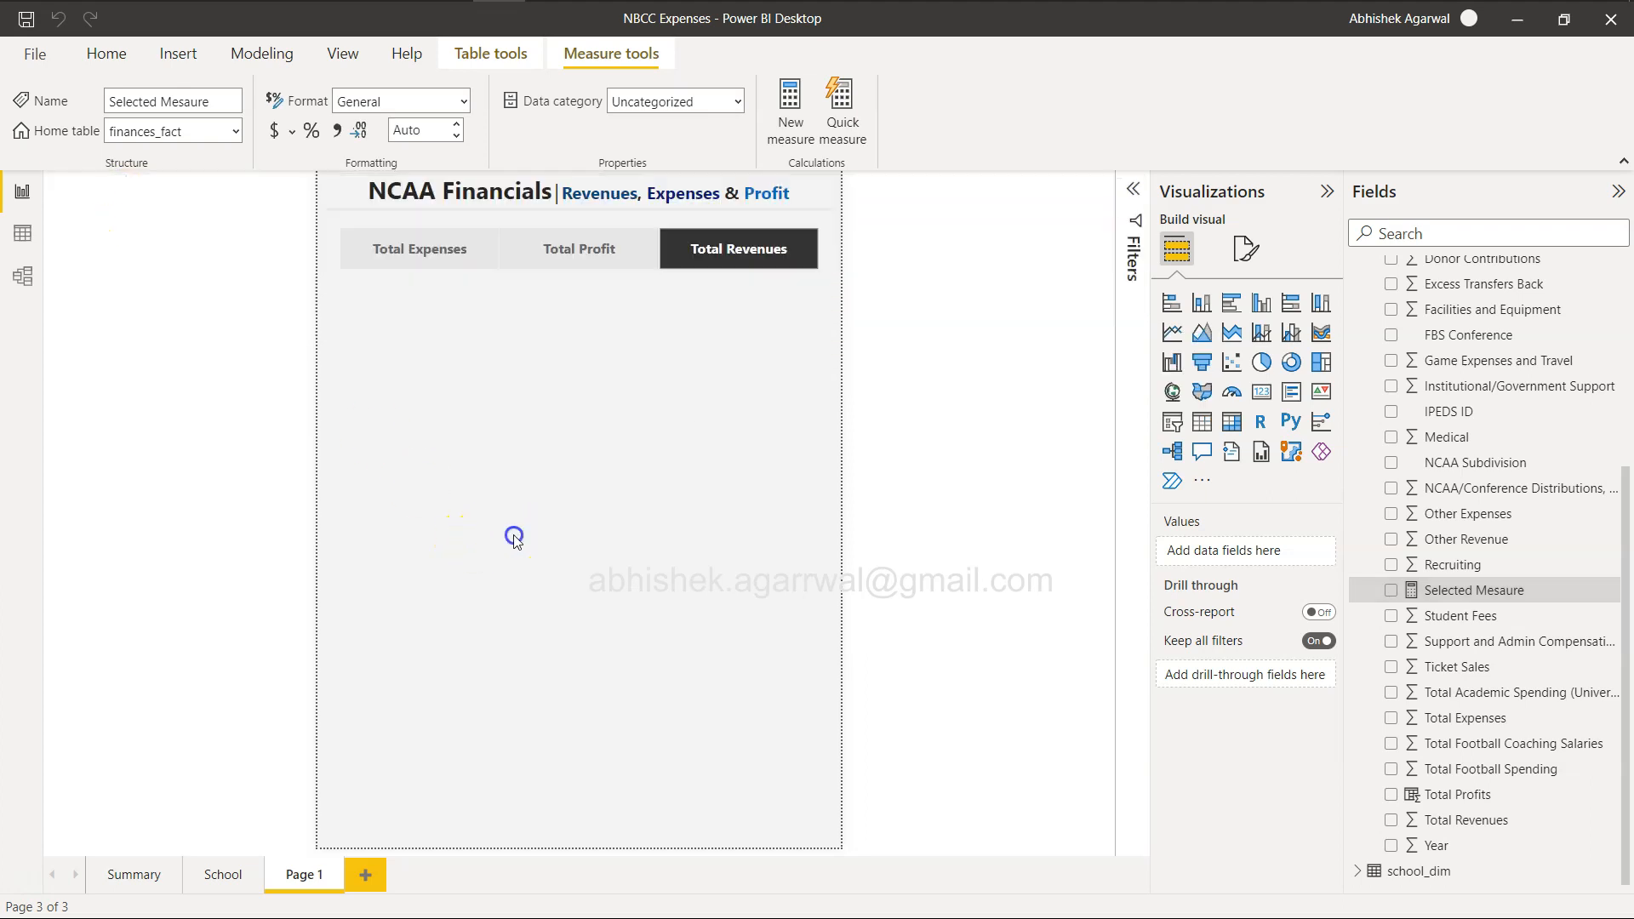
# Add a card showing Selected Mesaure below the slicer, narrowed to about a third of the page width.
pyautogui.click(858, 449)
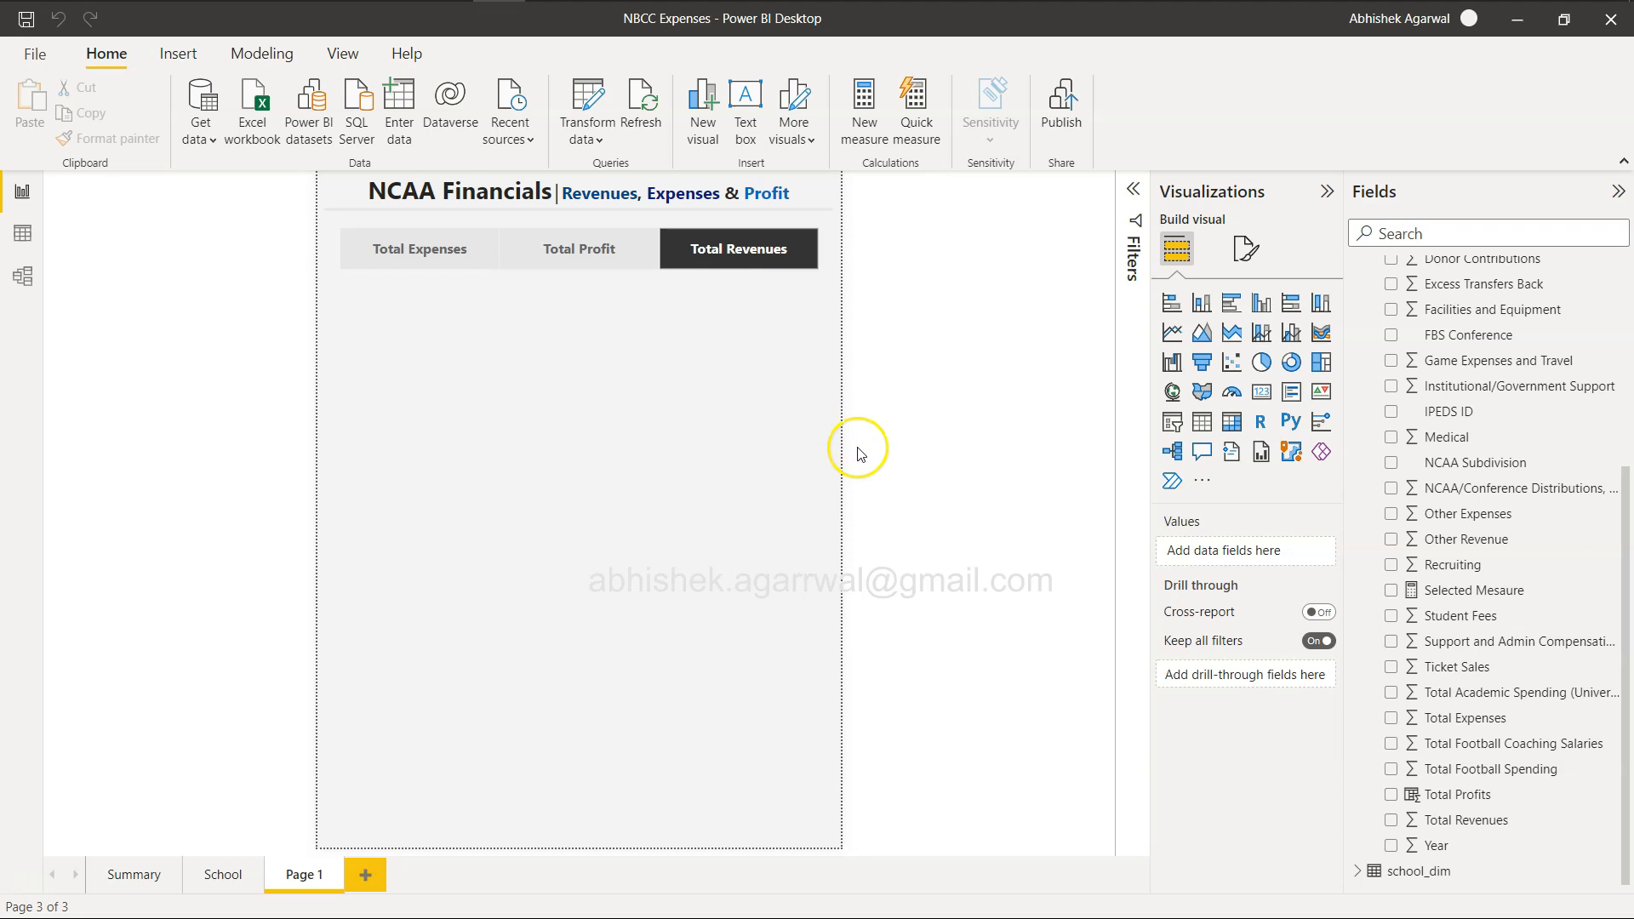
pyautogui.click(1175, 428)
pyautogui.click(1261, 397)
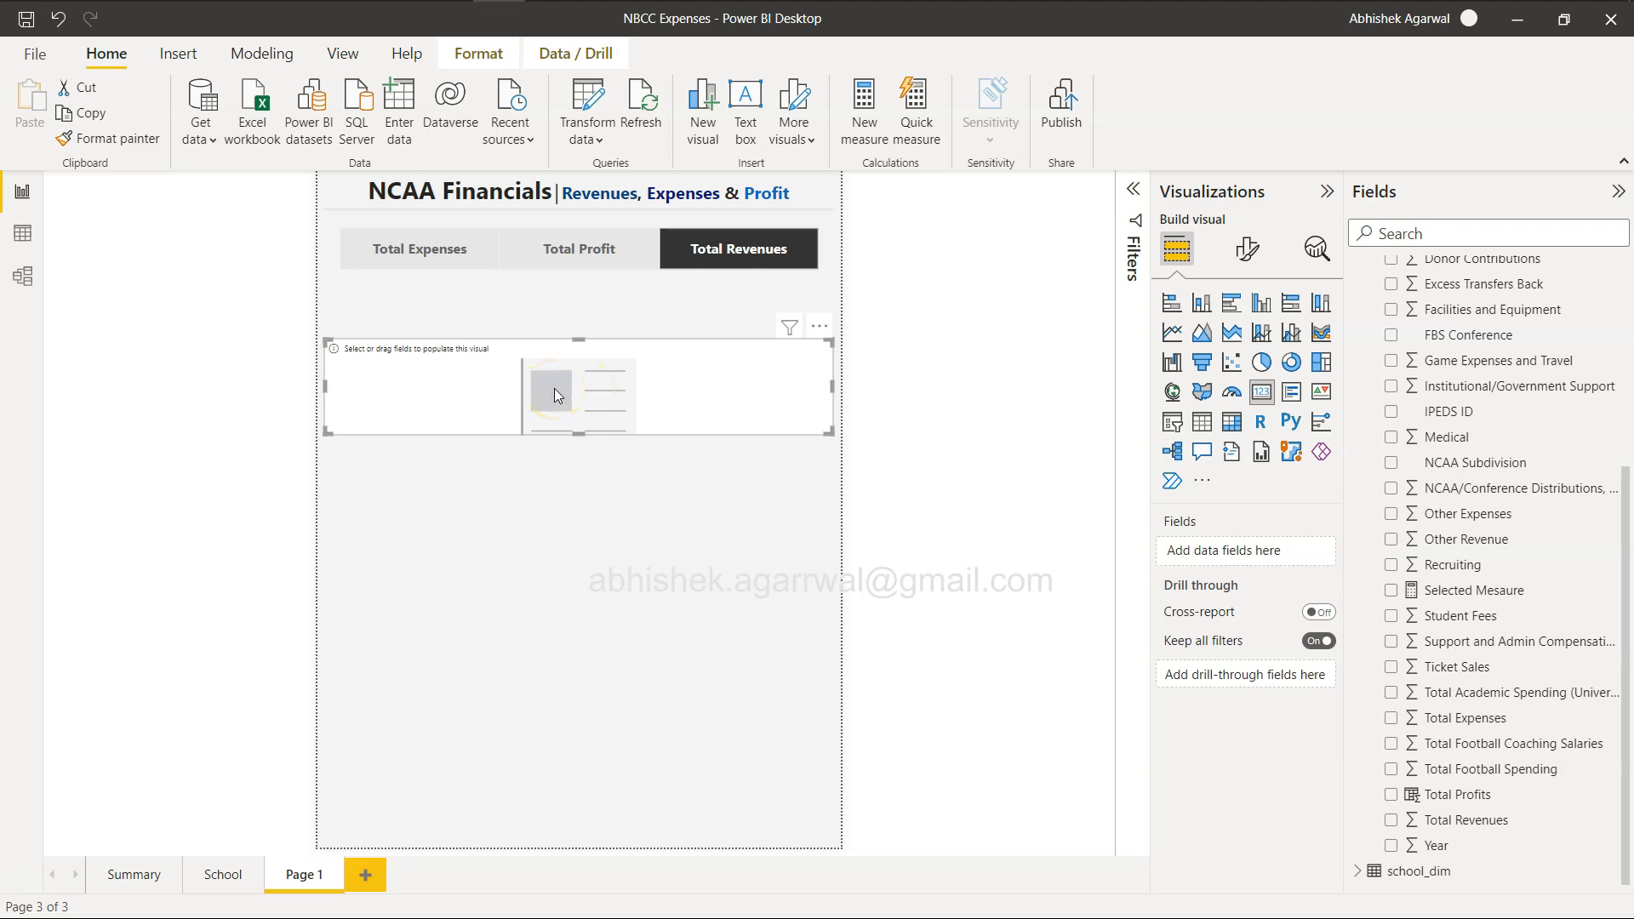
pyautogui.moveTo(554, 389); pyautogui.dragTo(554, 373)
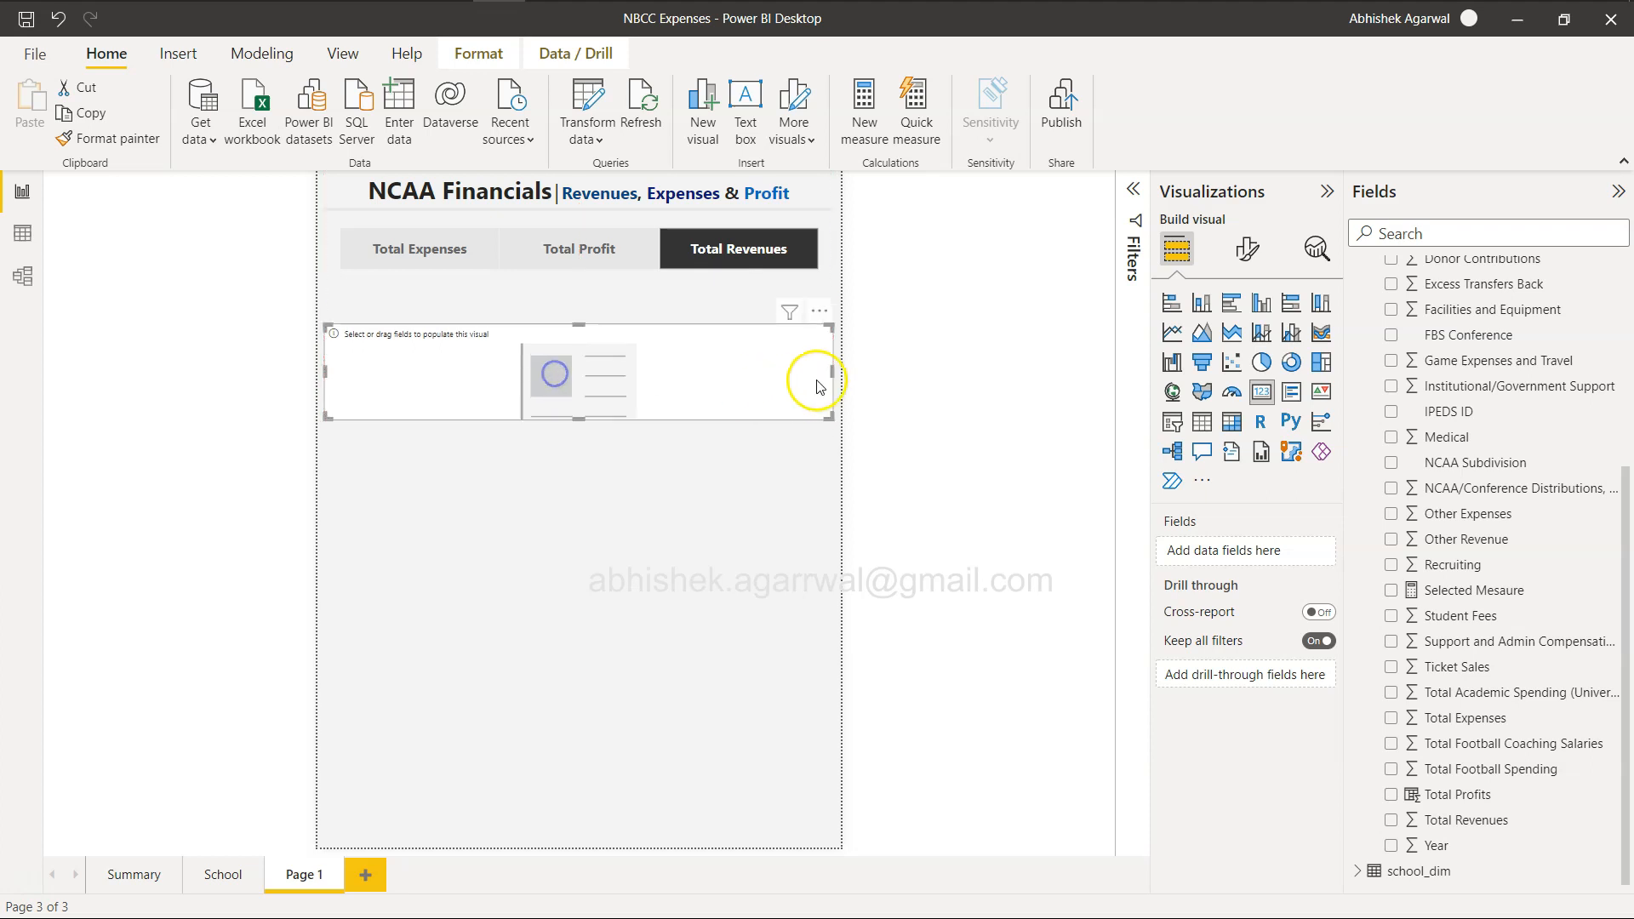
pyautogui.moveTo(835, 371); pyautogui.dragTo(477, 372)
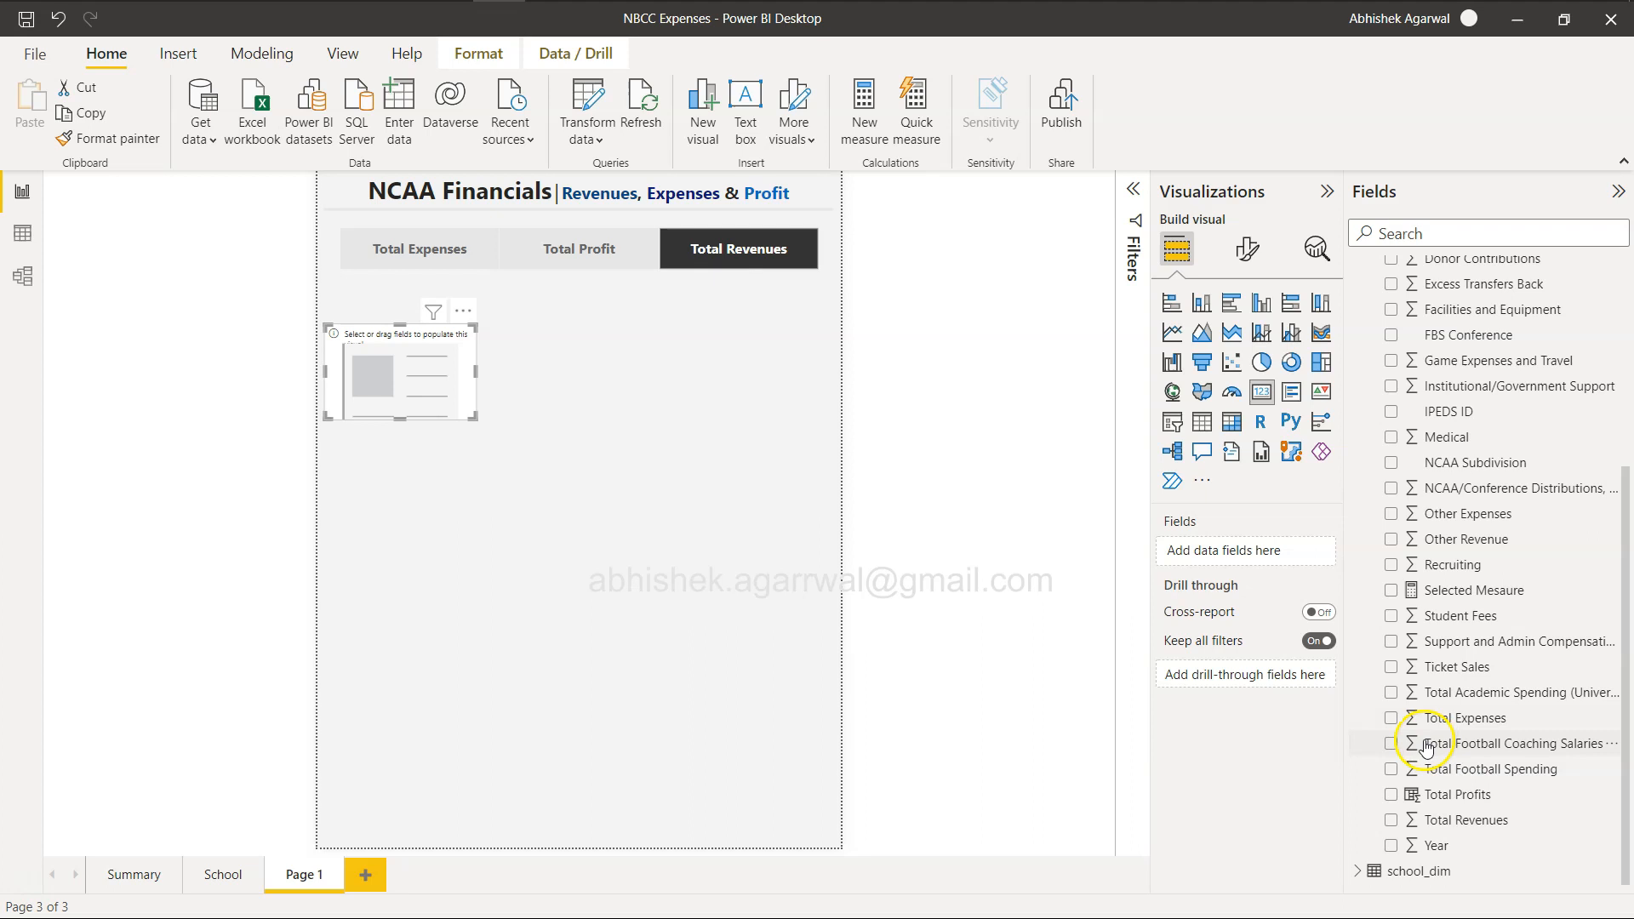
pyautogui.click(1392, 590)
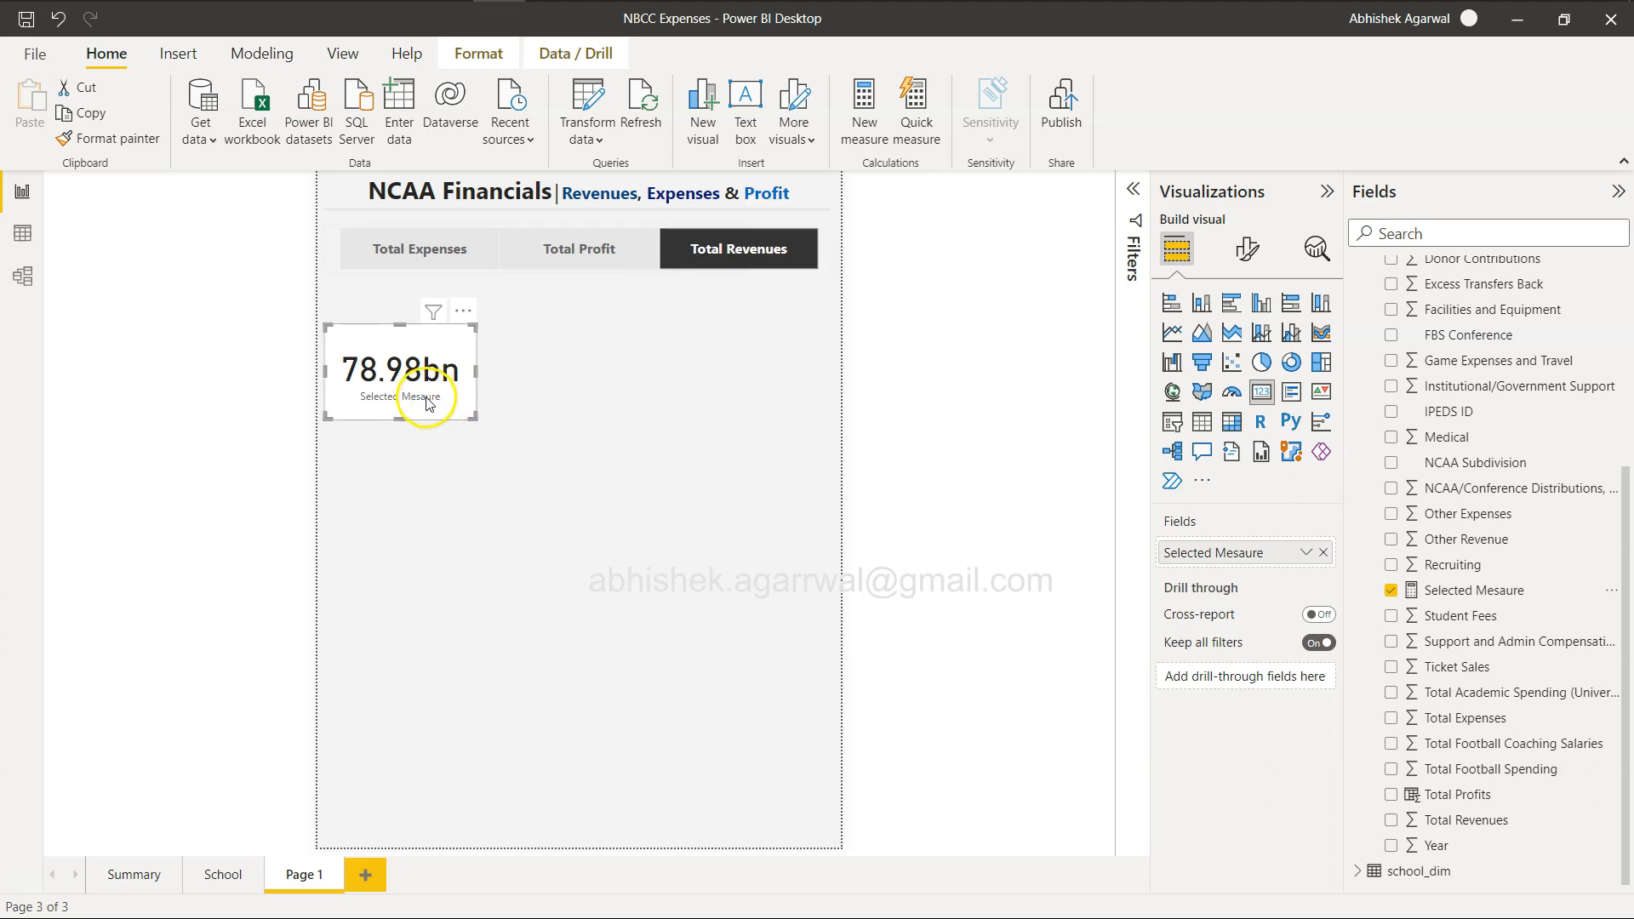
# Switch the slicer between Total Profit and Total Expenses to check the card, and inspect the Total Profits column's formula.
pyautogui.click(587, 255)
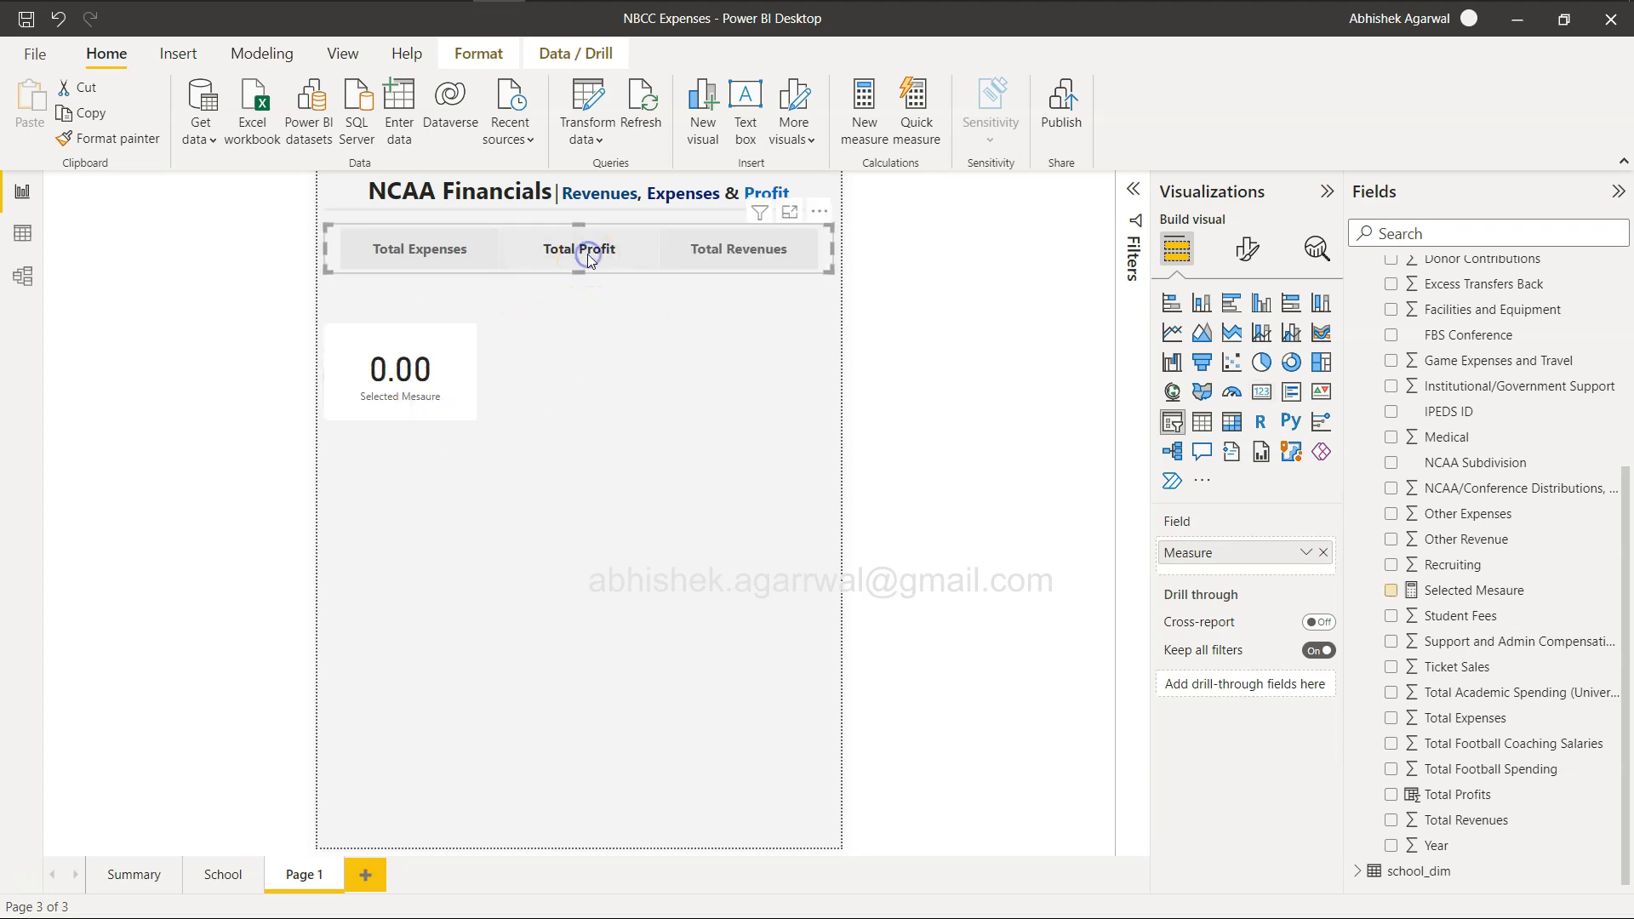
pyautogui.click(587, 254)
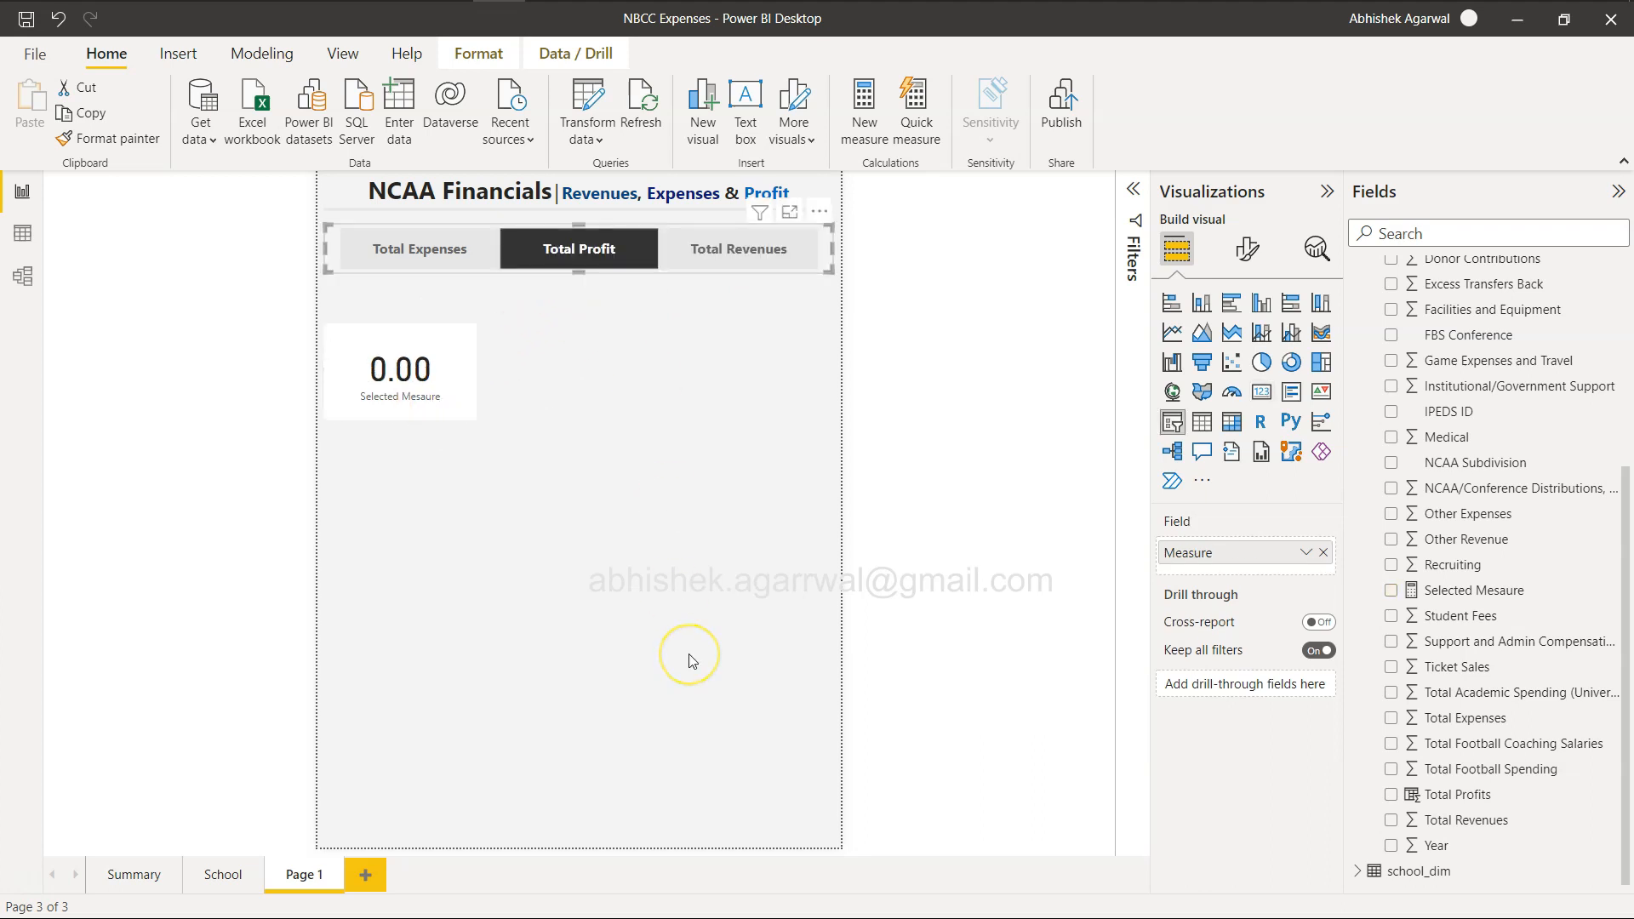
pyautogui.click(425, 258)
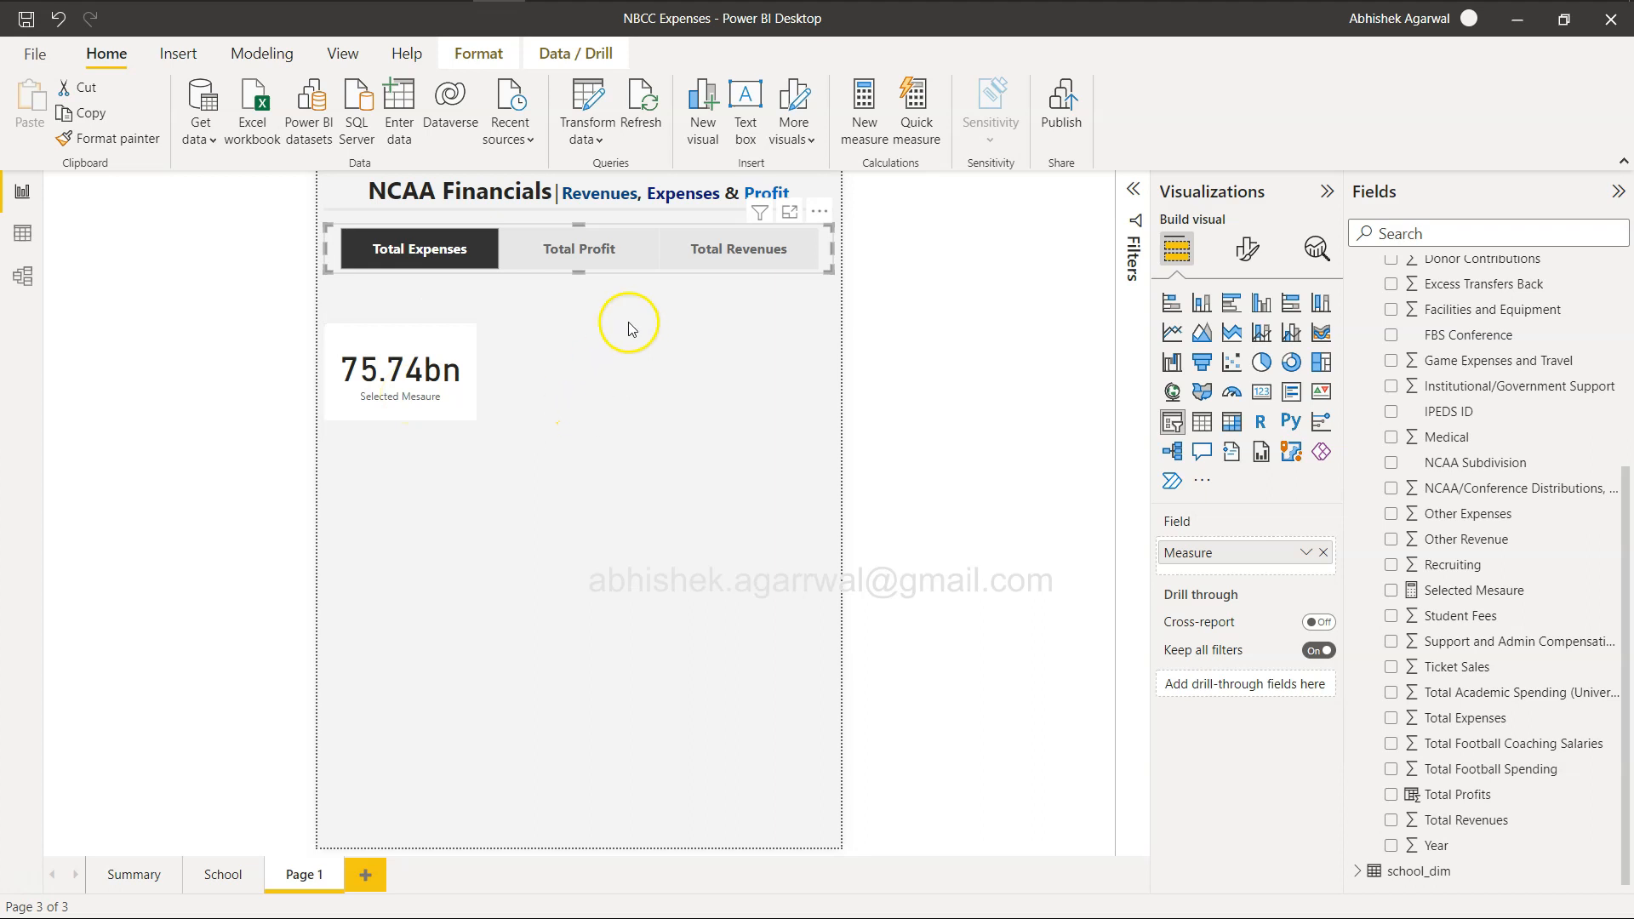
pyautogui.click(572, 248)
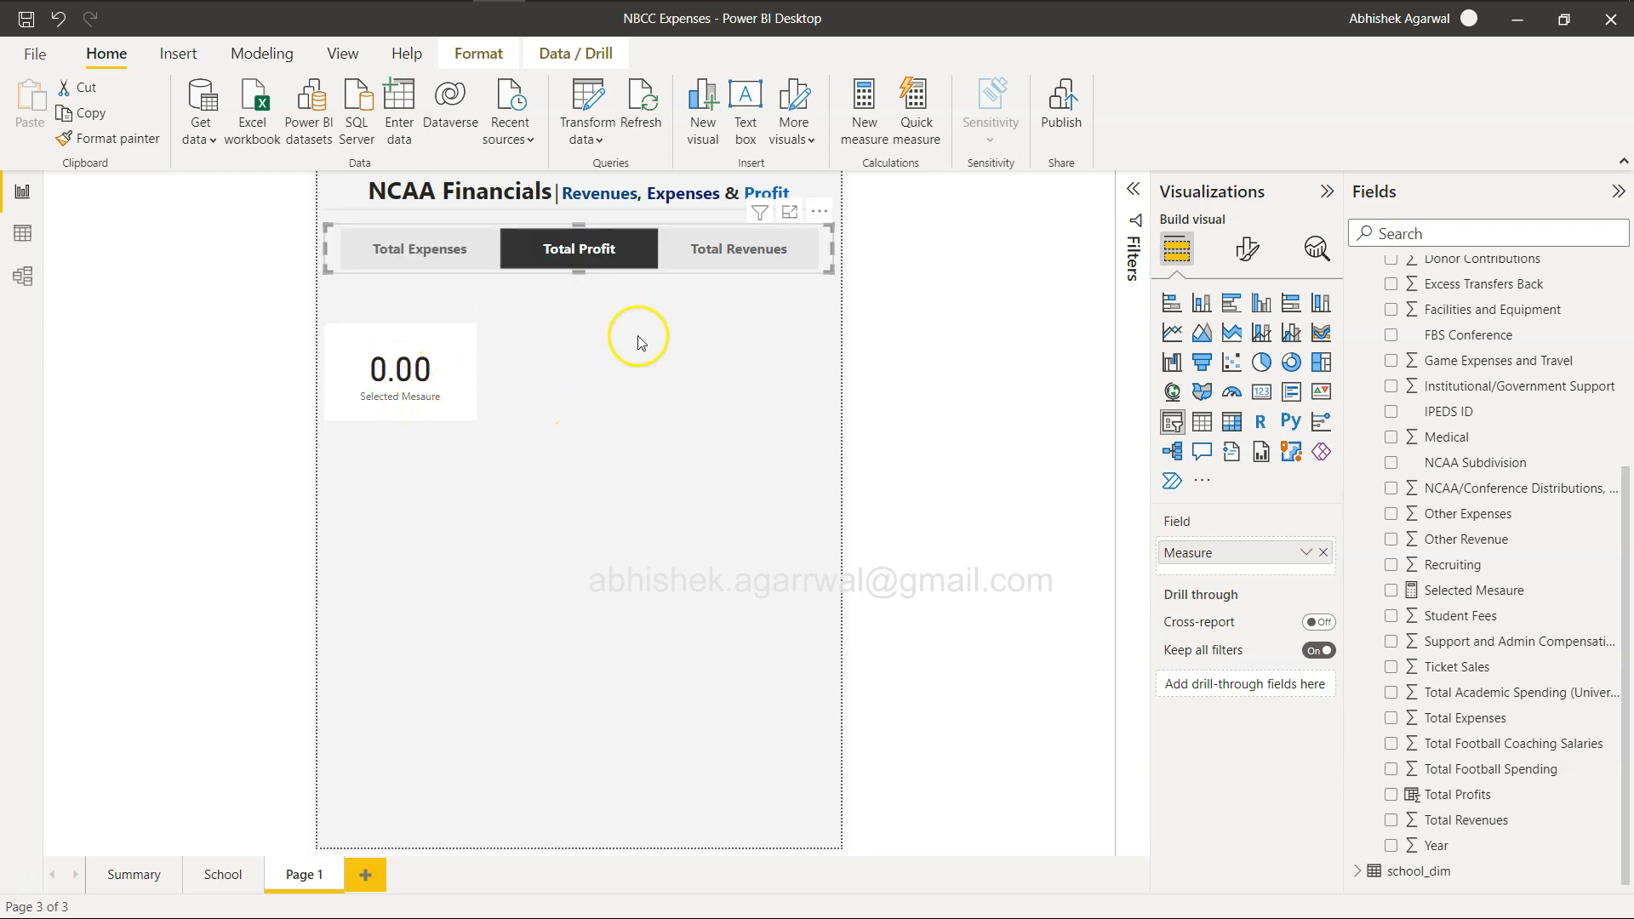
pyautogui.click(1460, 798)
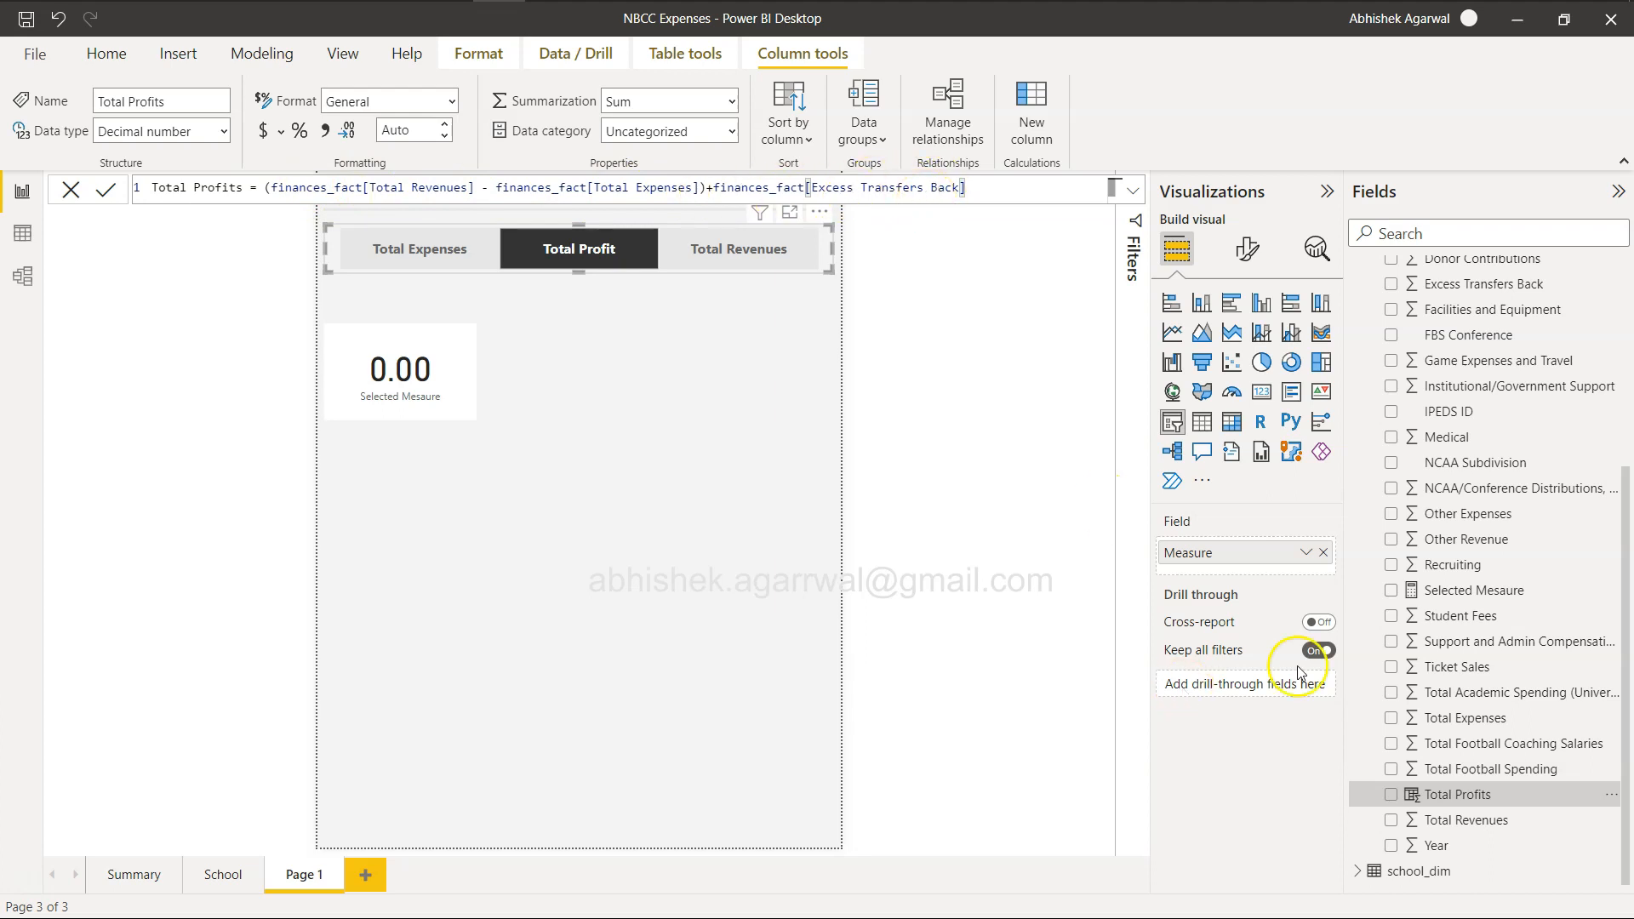
# Correct the "Total Profits" case label in the Selected Mesaure formula to "Total Profit" and commit it.
pyautogui.click(1485, 594)
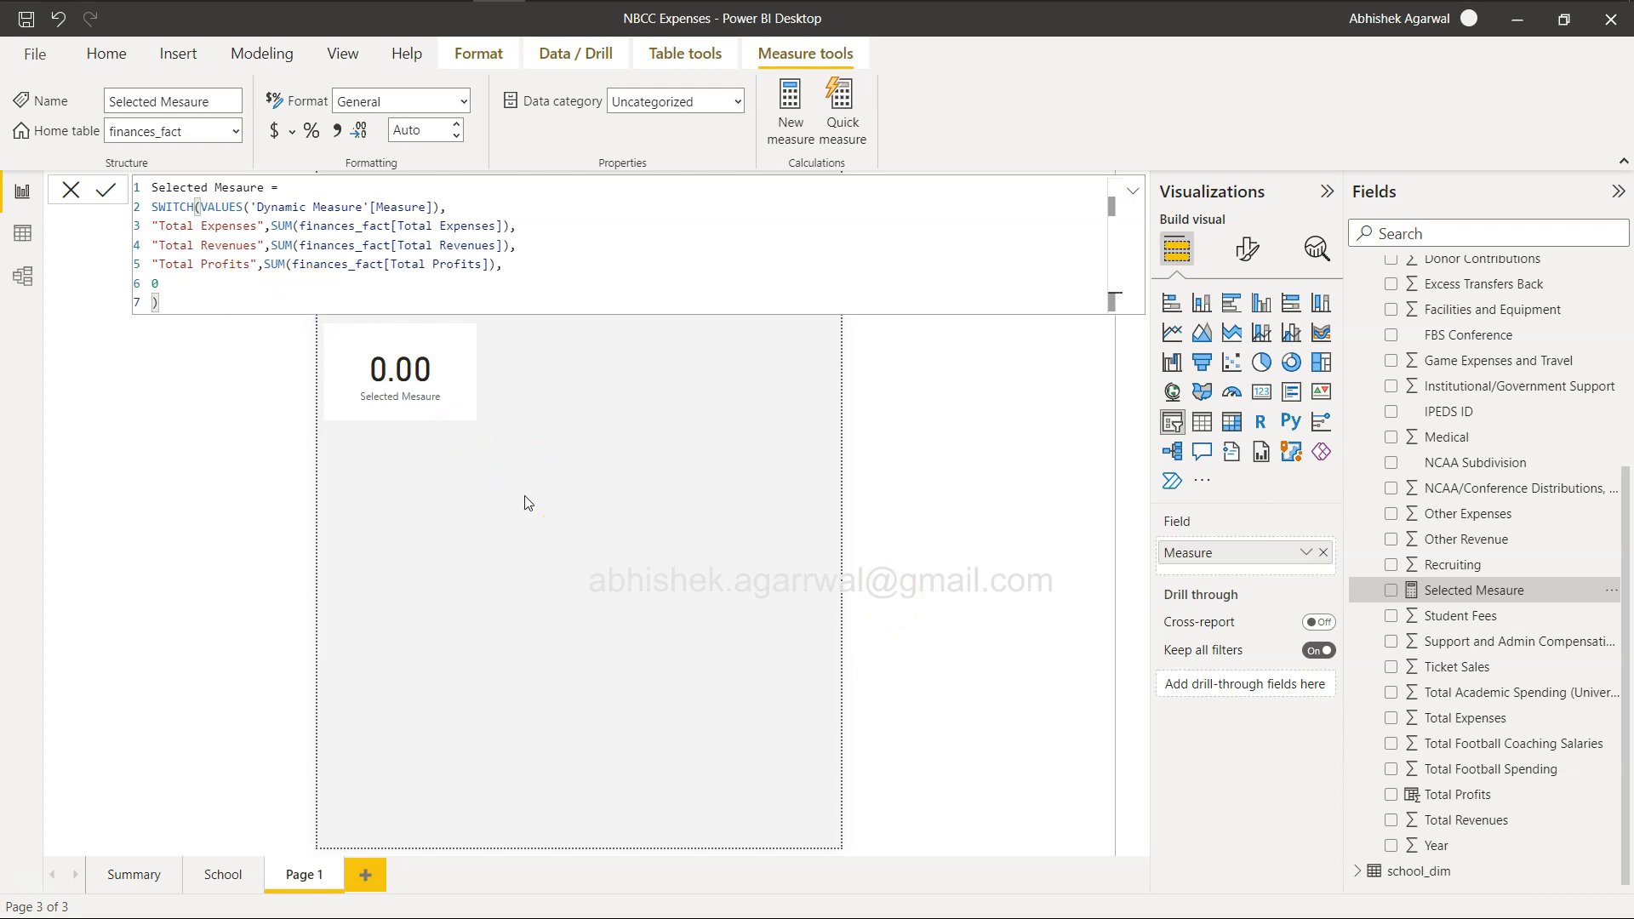
pyautogui.click(247, 260)
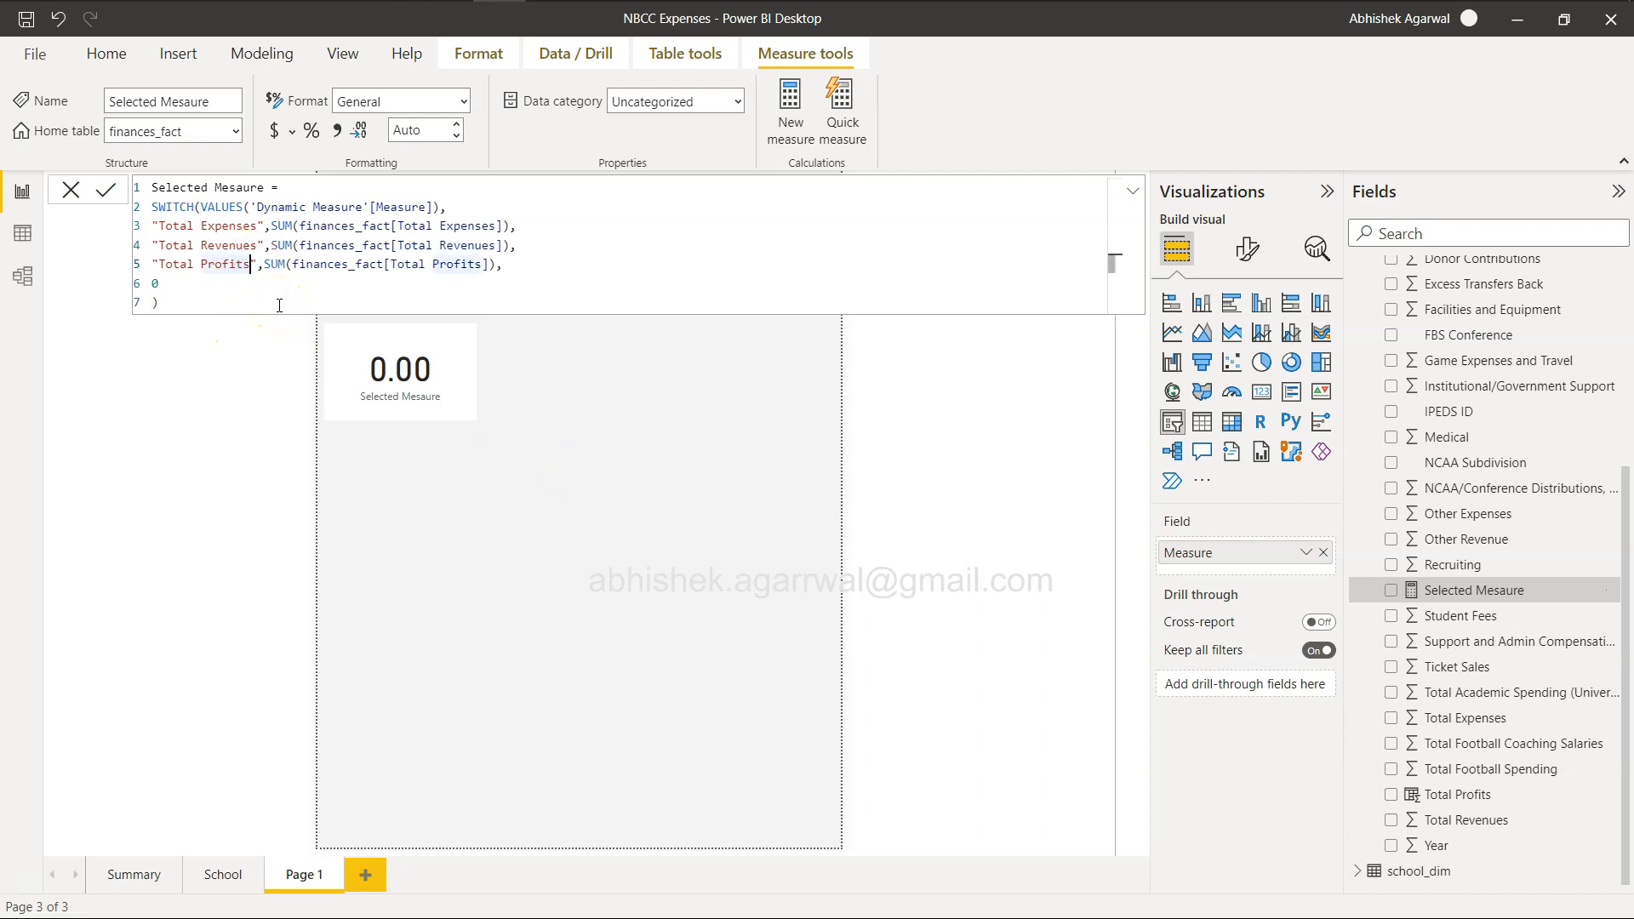
pyautogui.press('BackSpace')
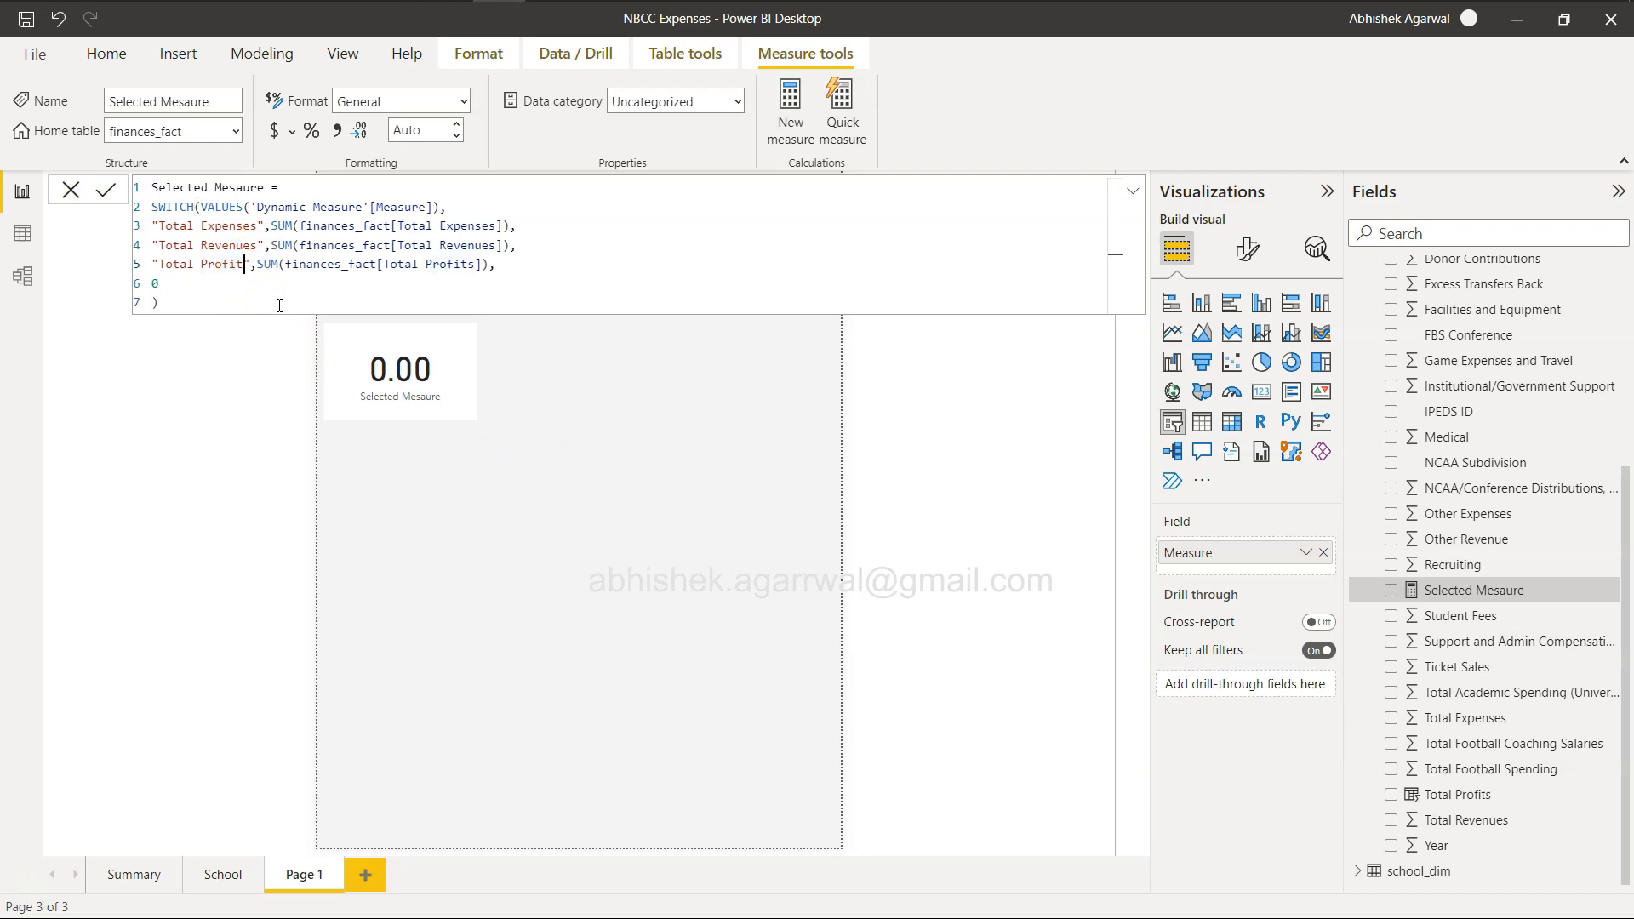
pyautogui.click(105, 190)
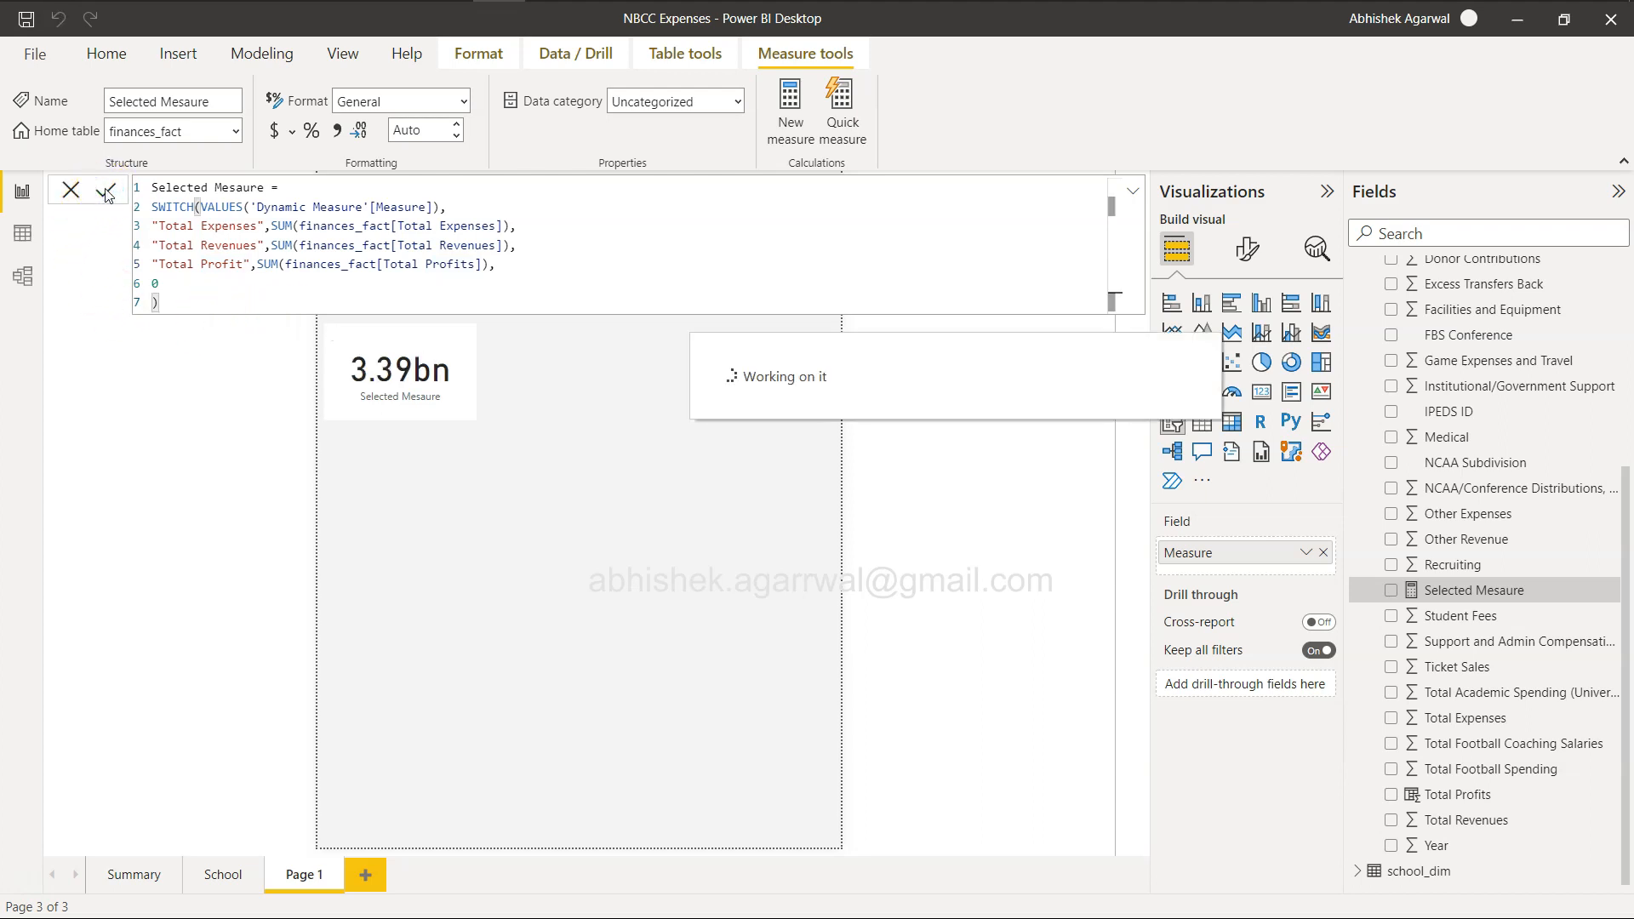
# Check the card with the slicer set to Total Revenues and Total Expenses.
pyautogui.click(608, 418)
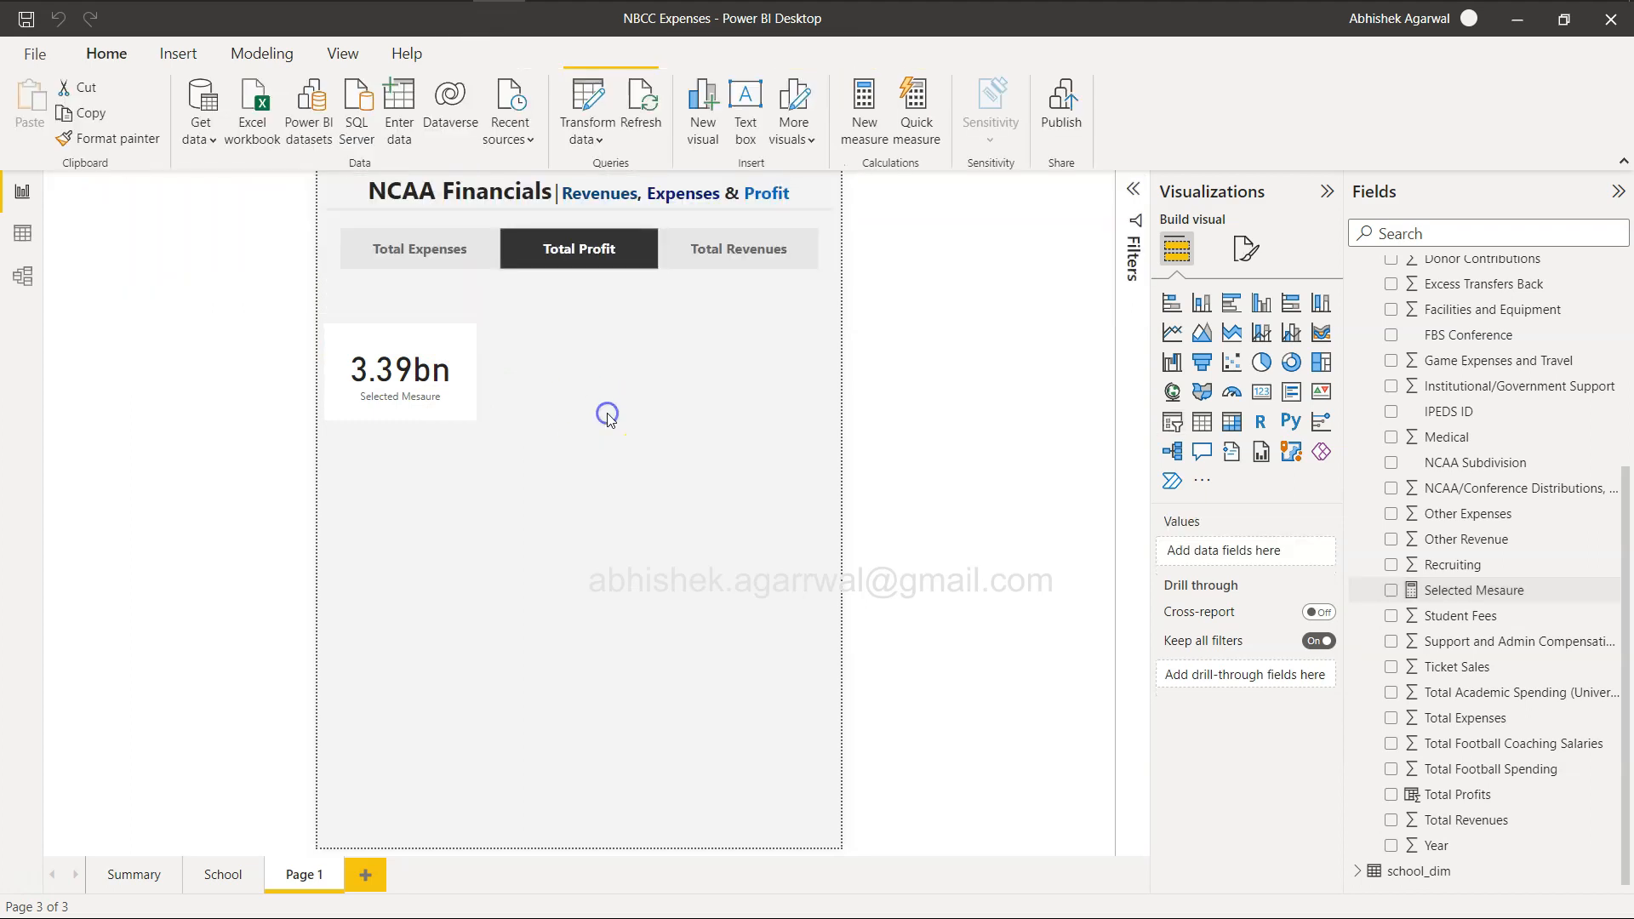
pyautogui.click(737, 251)
pyautogui.click(423, 257)
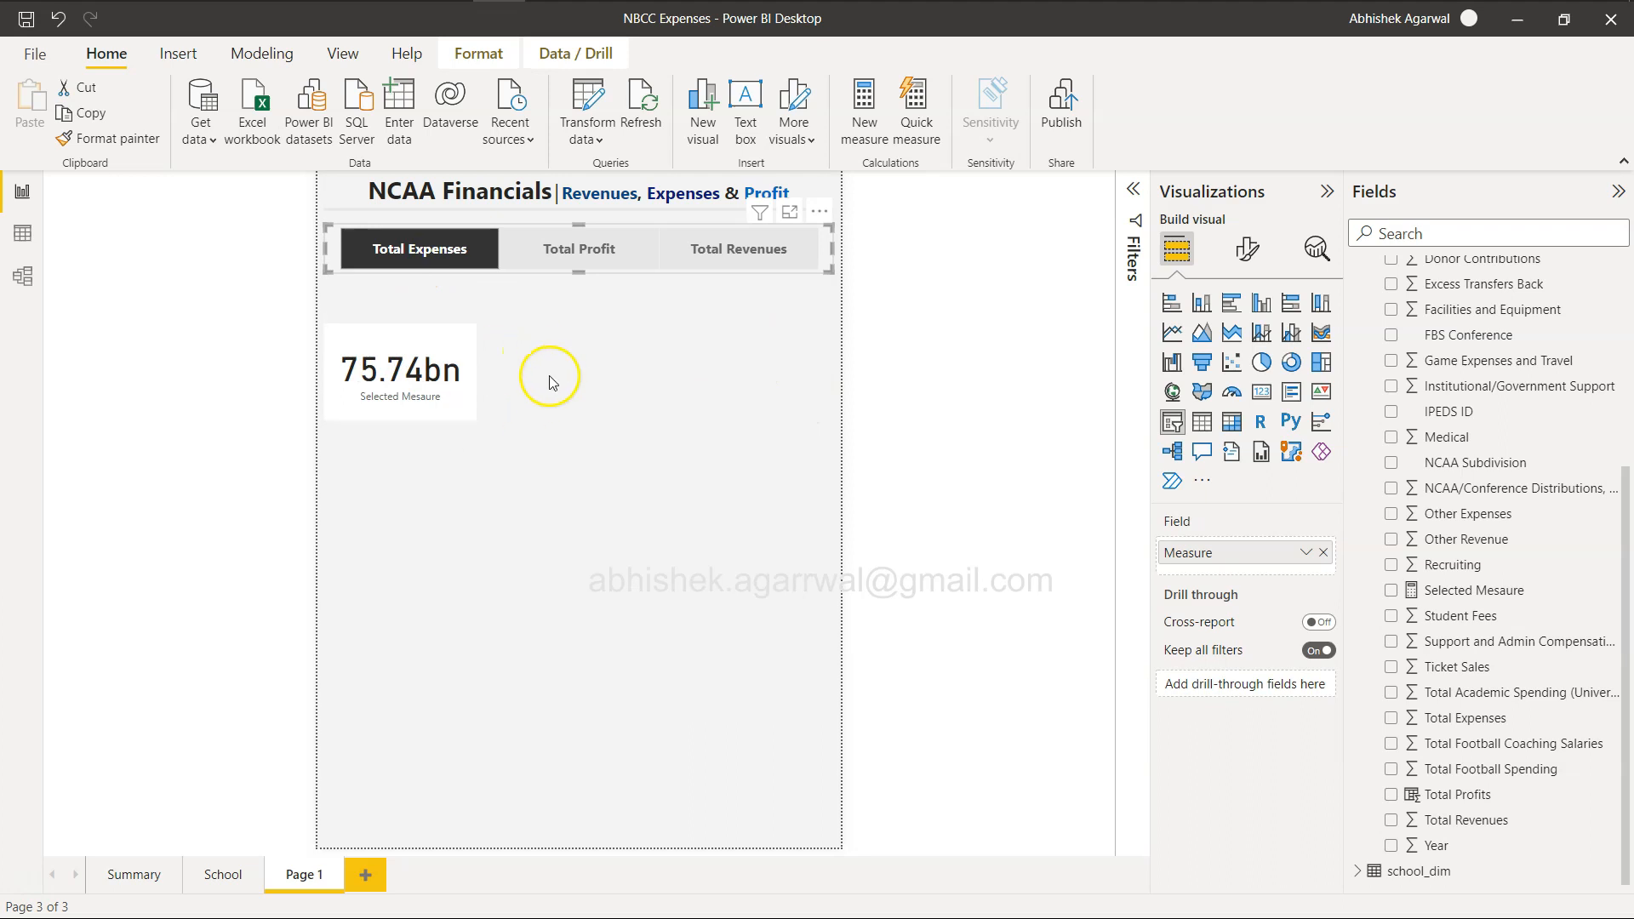
# Move the card directly under the slicer's Total Expenses button and set its callout value font size to 35.
pyautogui.moveTo(419, 356); pyautogui.dragTo(439, 333)
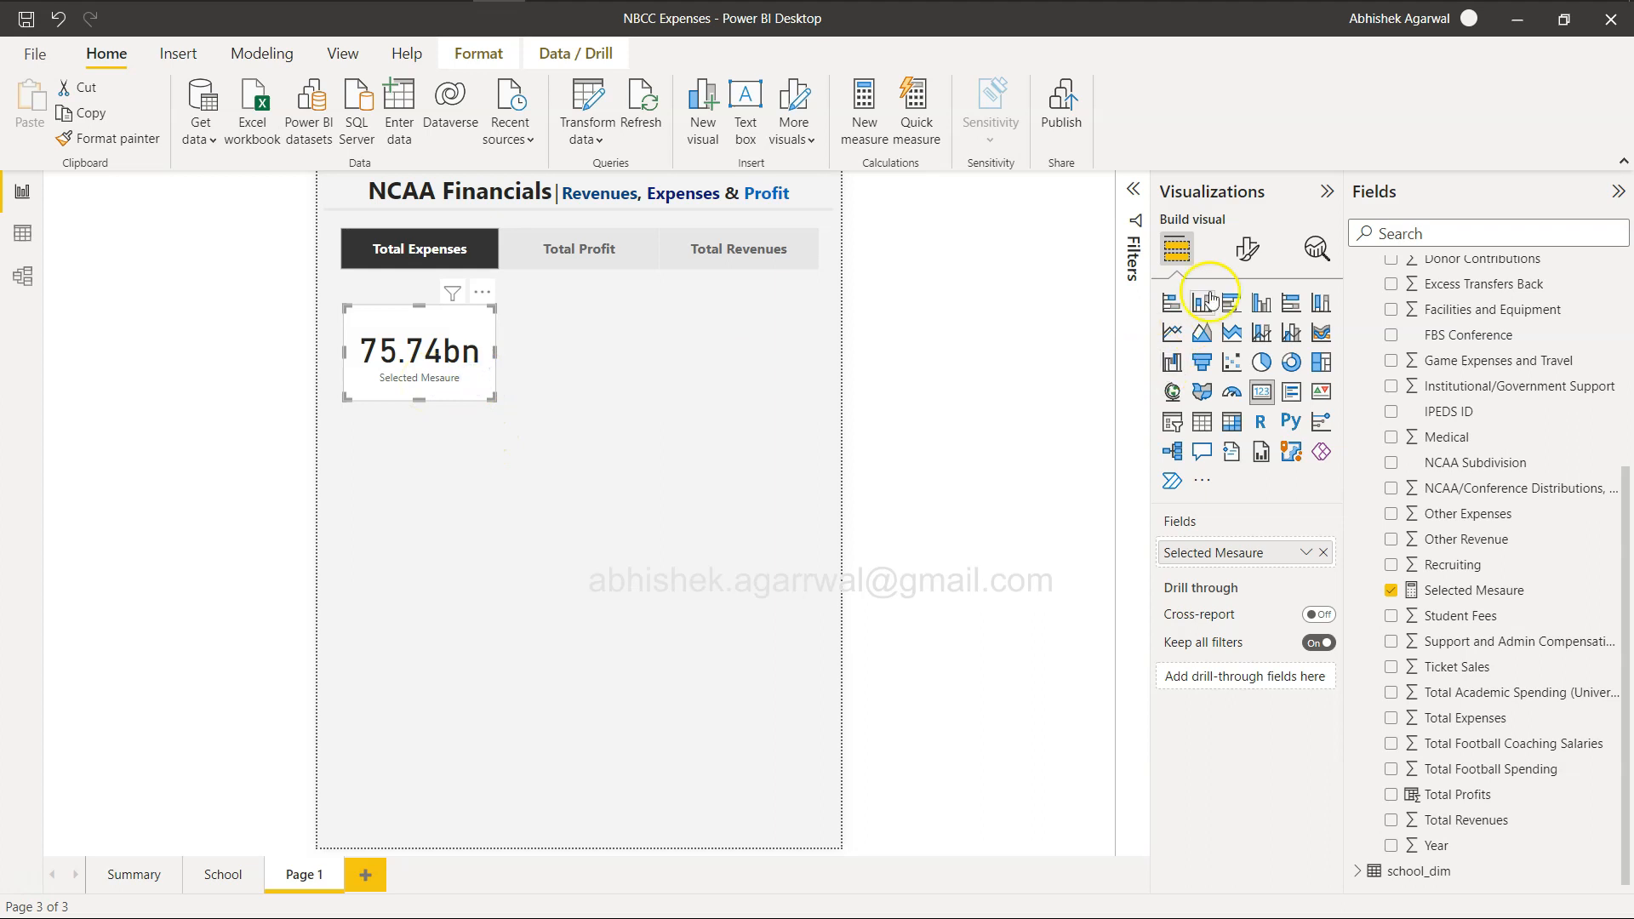
pyautogui.click(1240, 258)
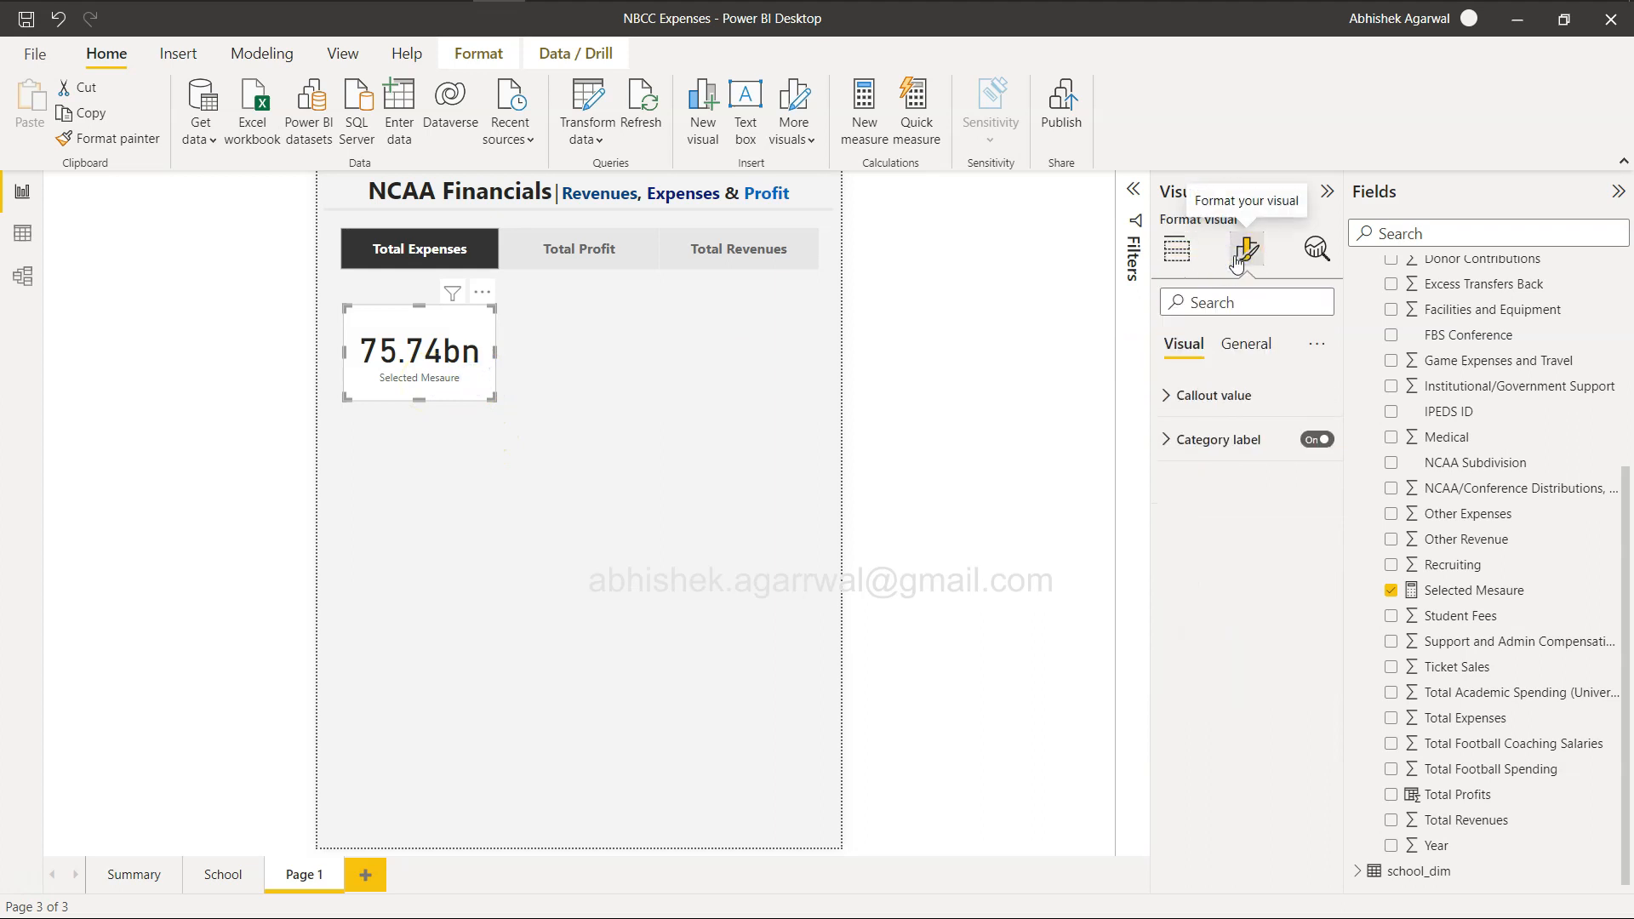
pyautogui.click(1170, 395)
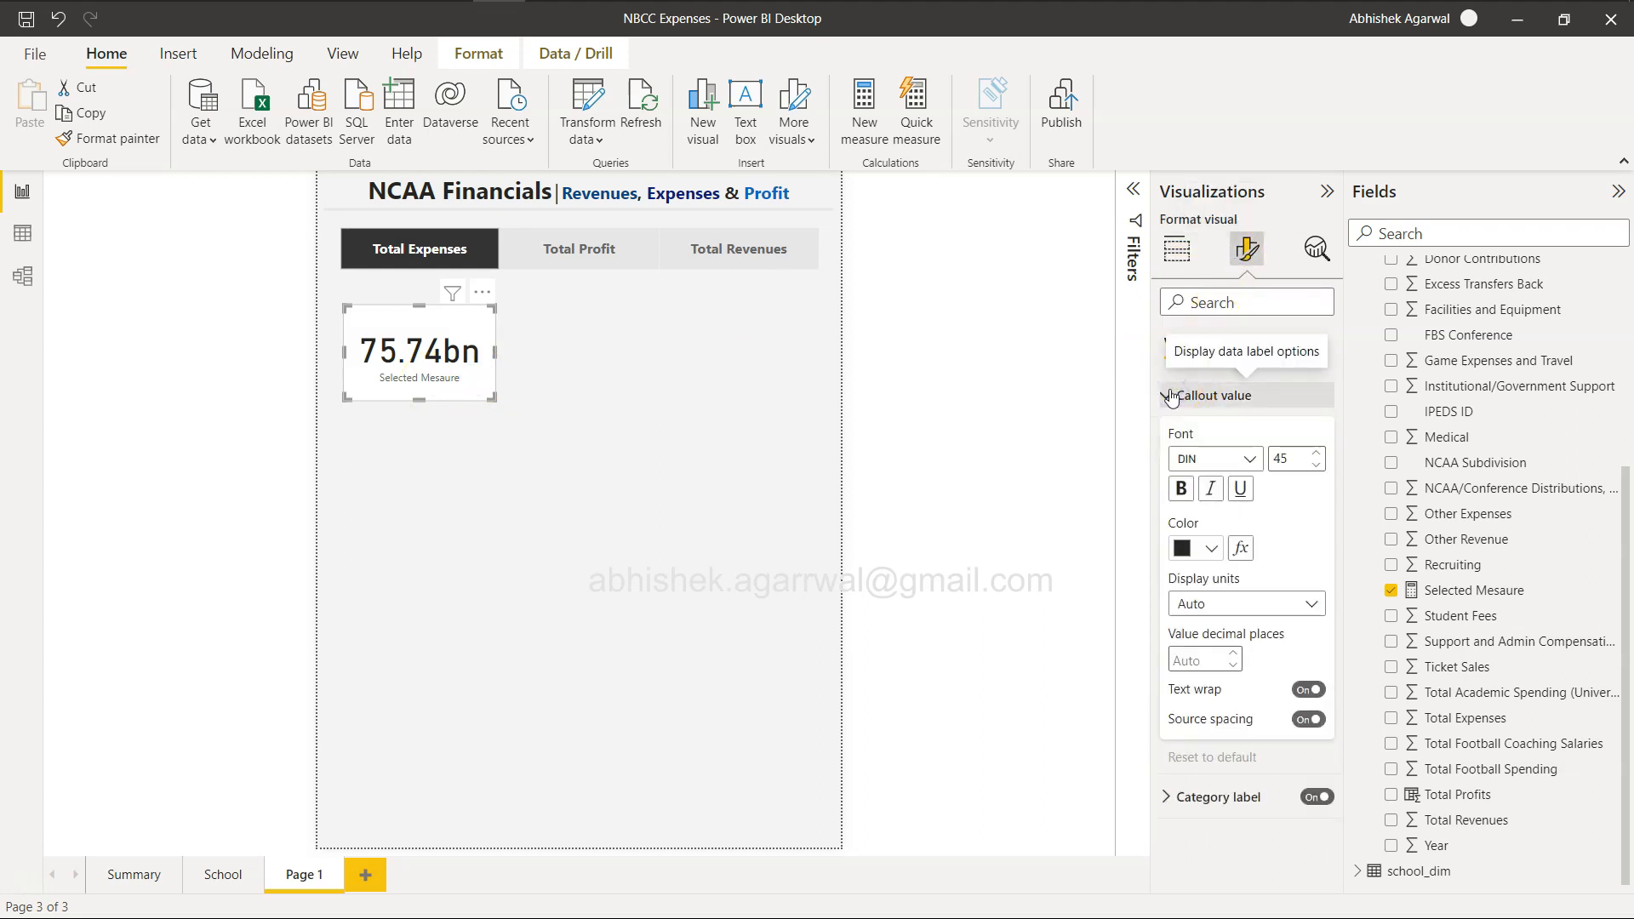
pyautogui.click(1317, 468)
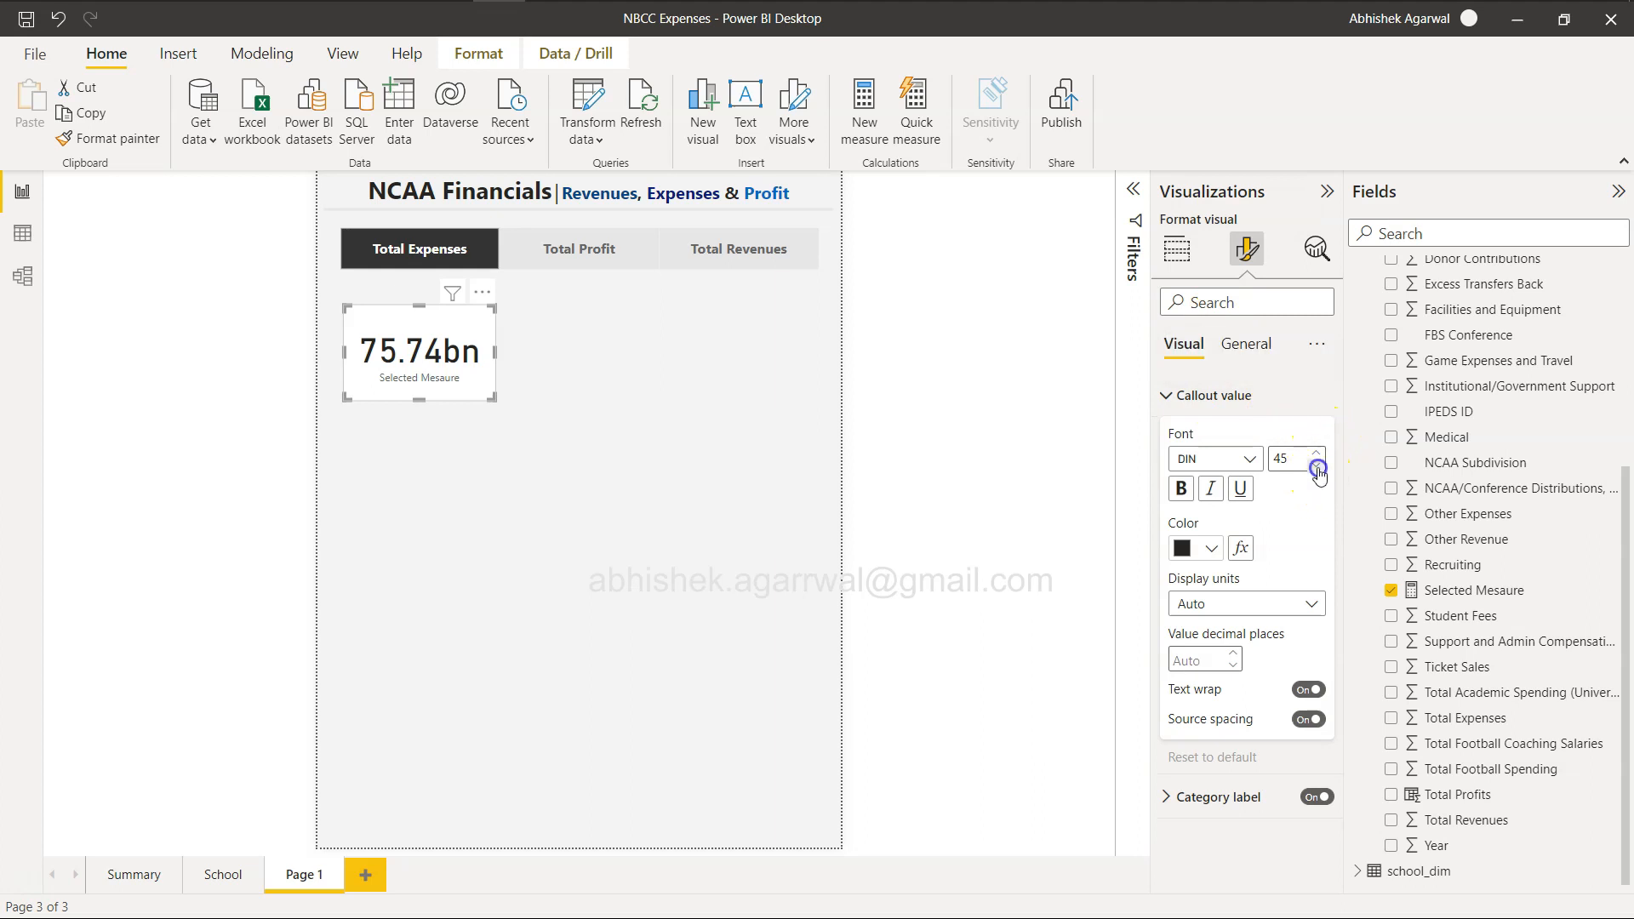
pyautogui.click(1318, 468)
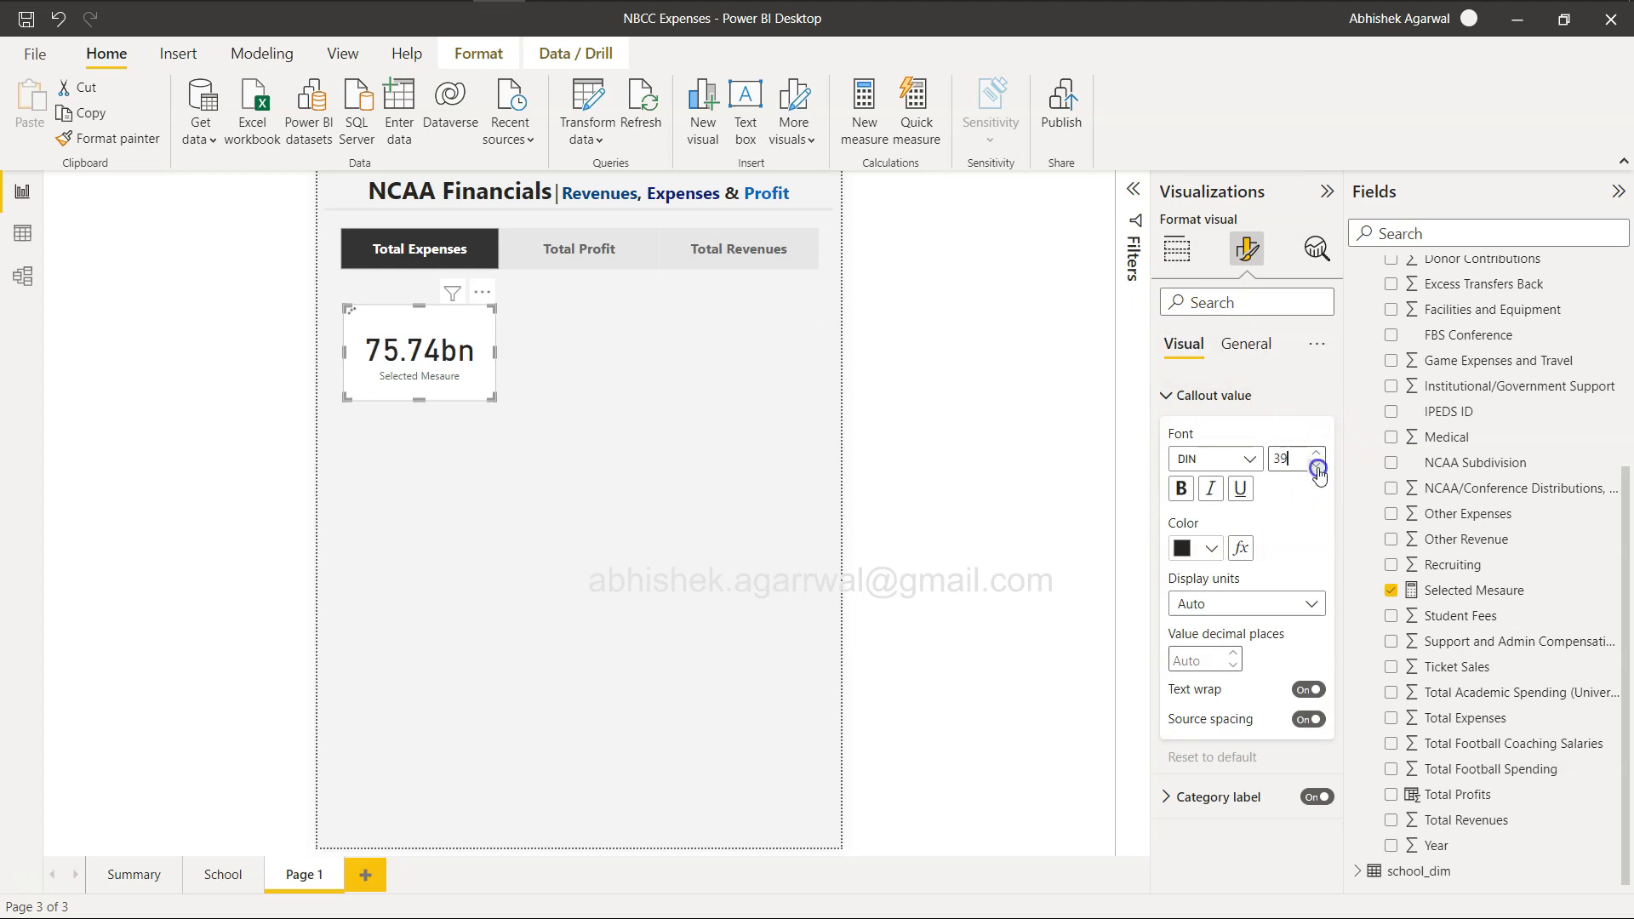
pyautogui.click(1317, 468)
pyautogui.click(1318, 468)
pyautogui.click(1318, 468)
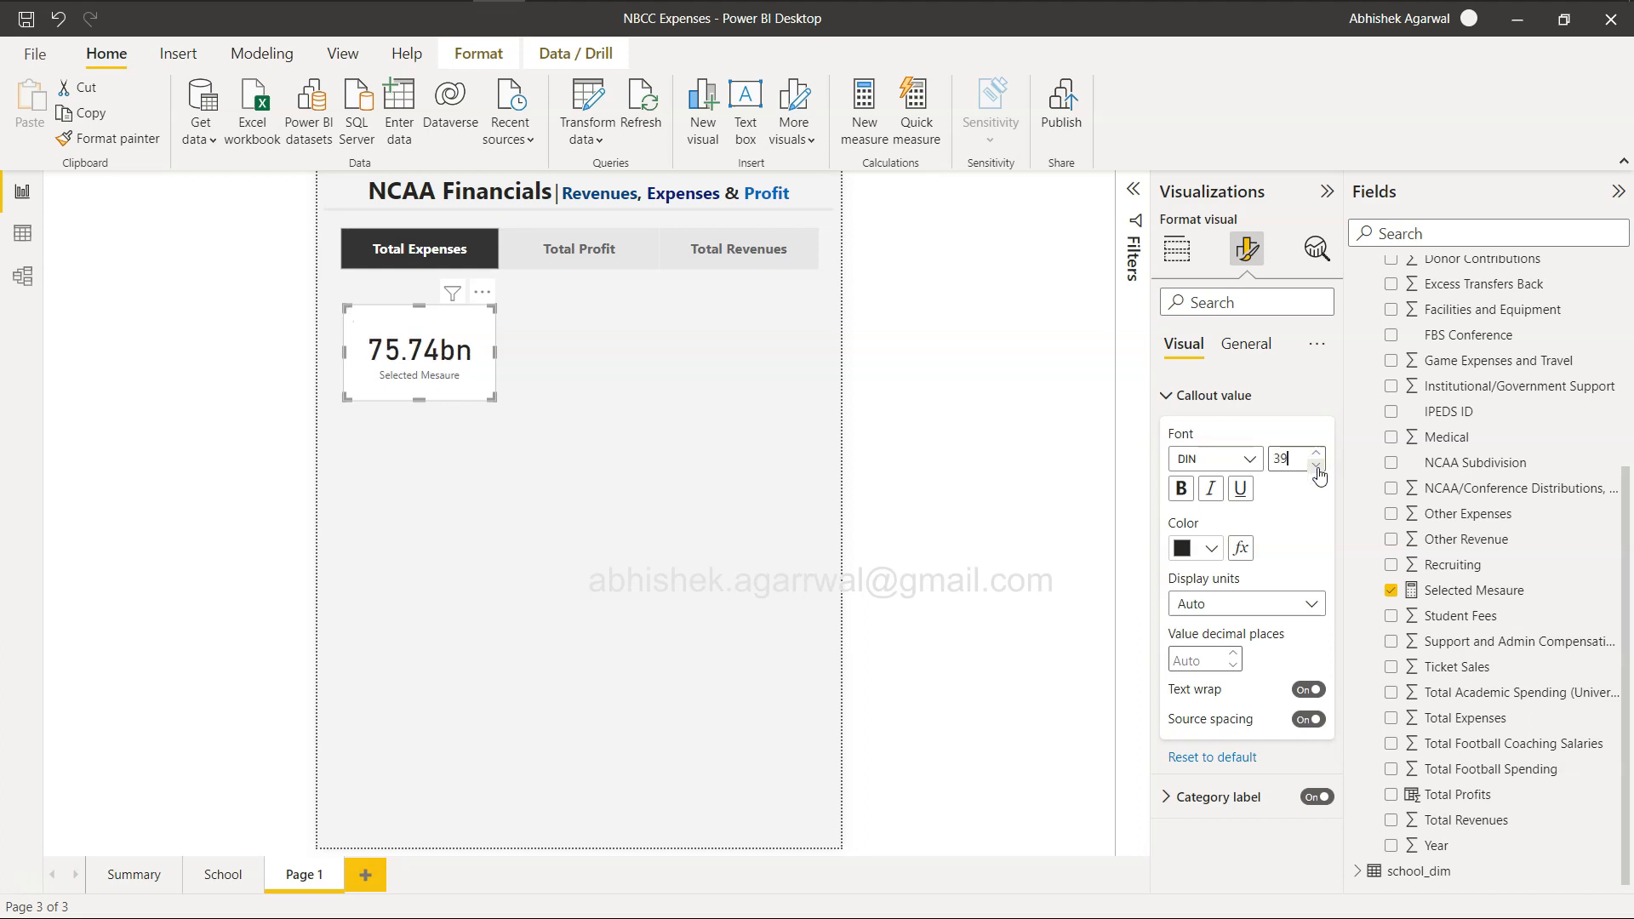
pyautogui.click(1317, 468)
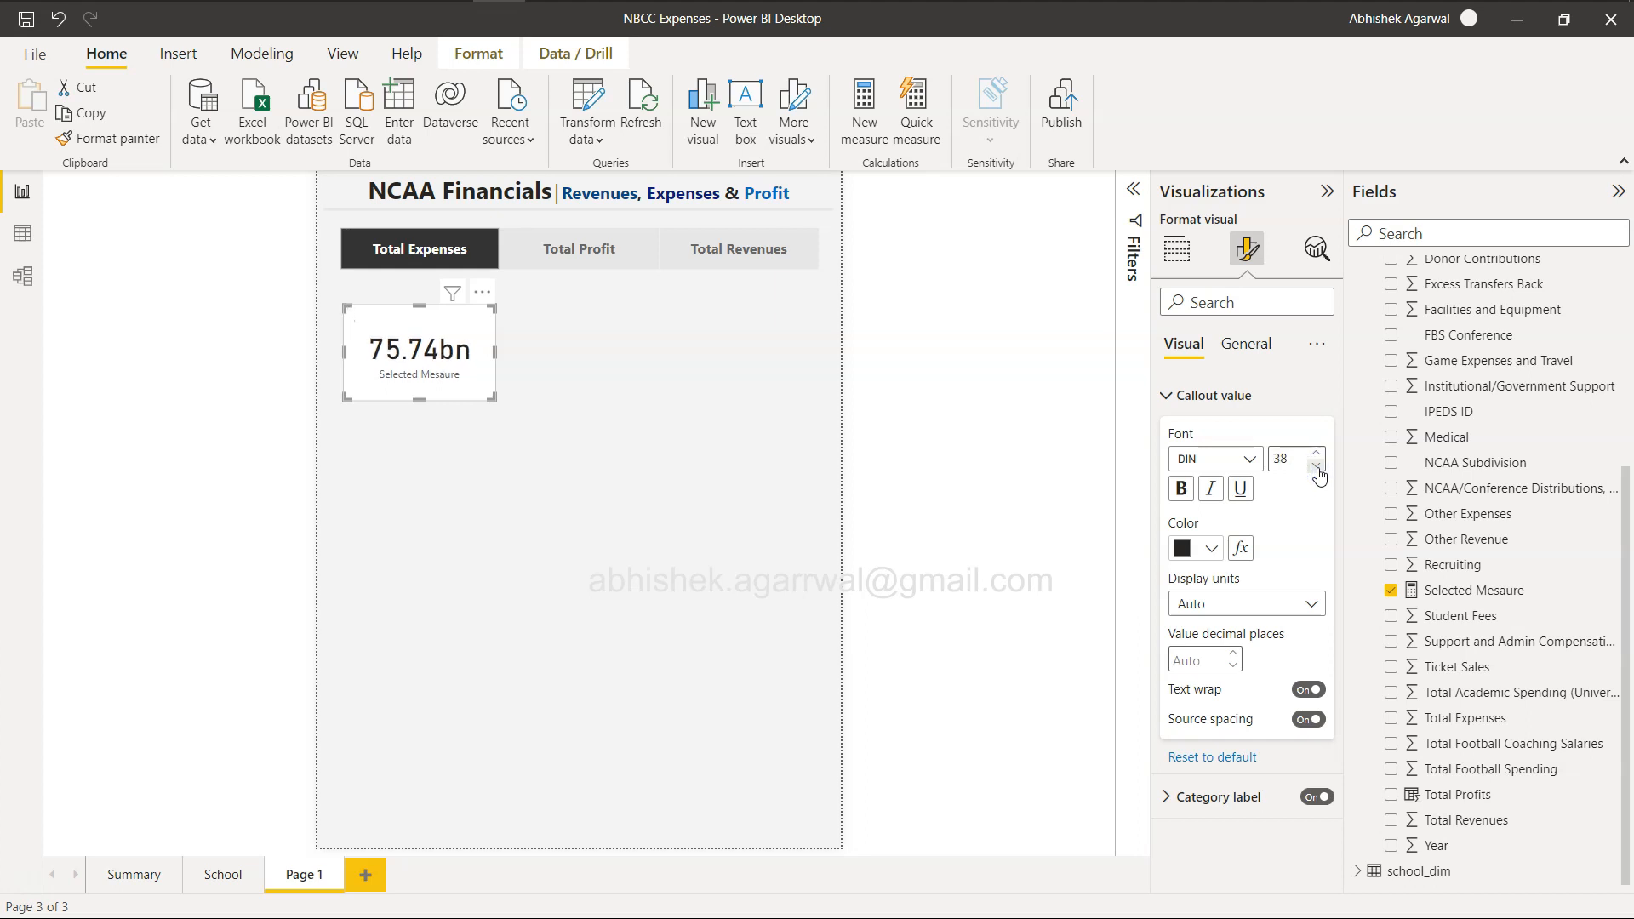
pyautogui.click(1318, 469)
pyautogui.click(1318, 468)
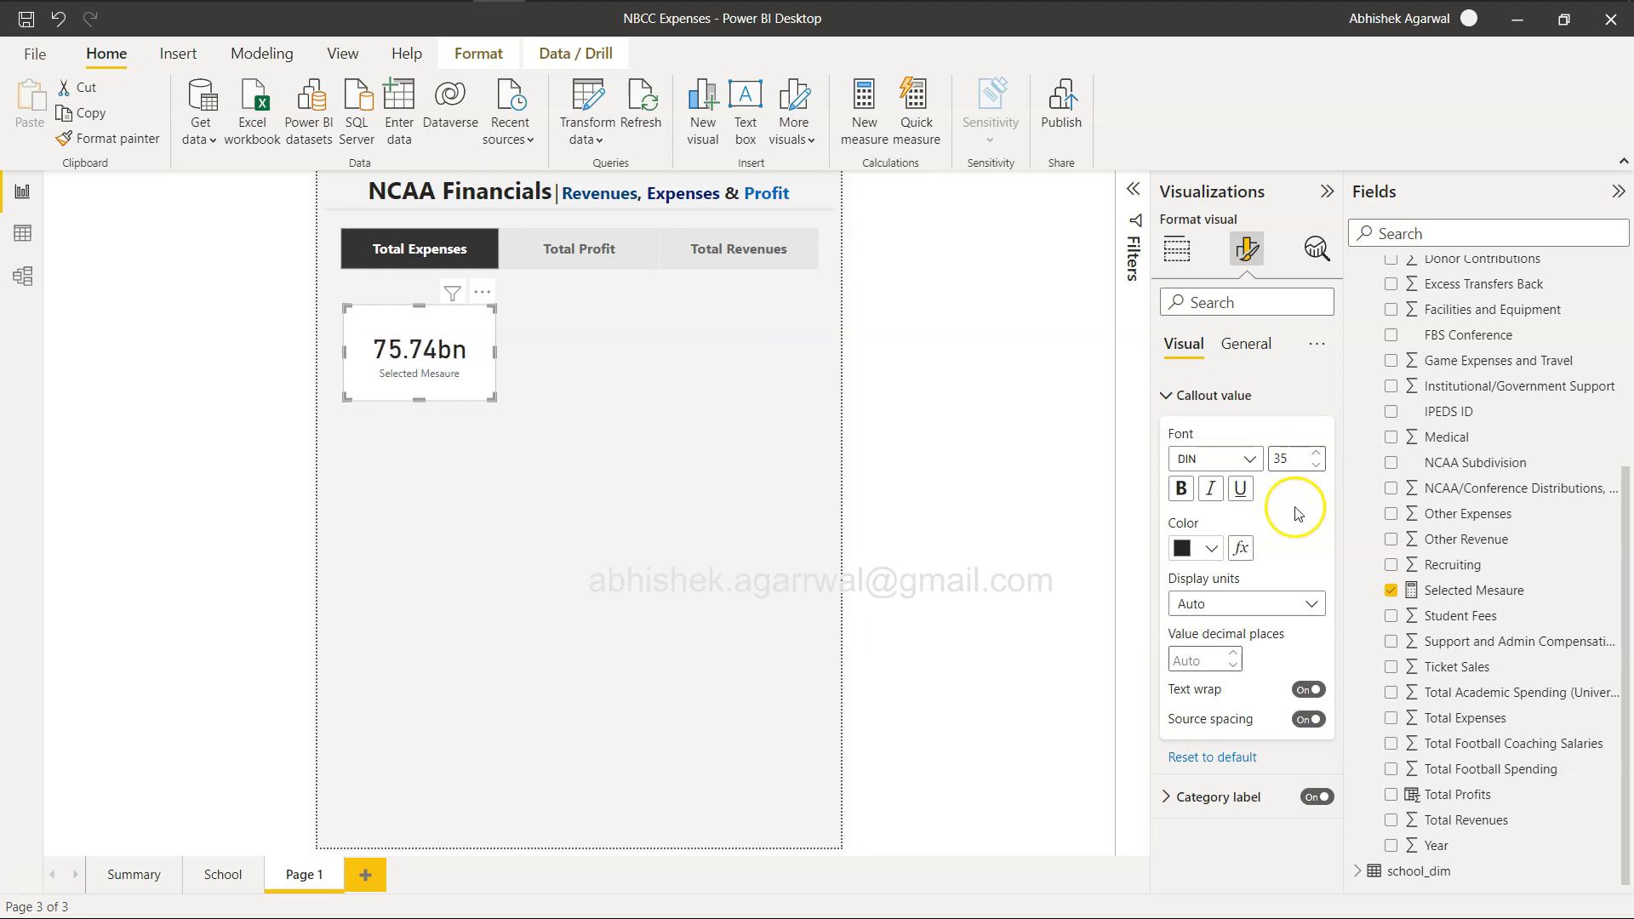
# Turn off the card's category label, and turn on its title with the title settings expanded.
pyautogui.click(1169, 397)
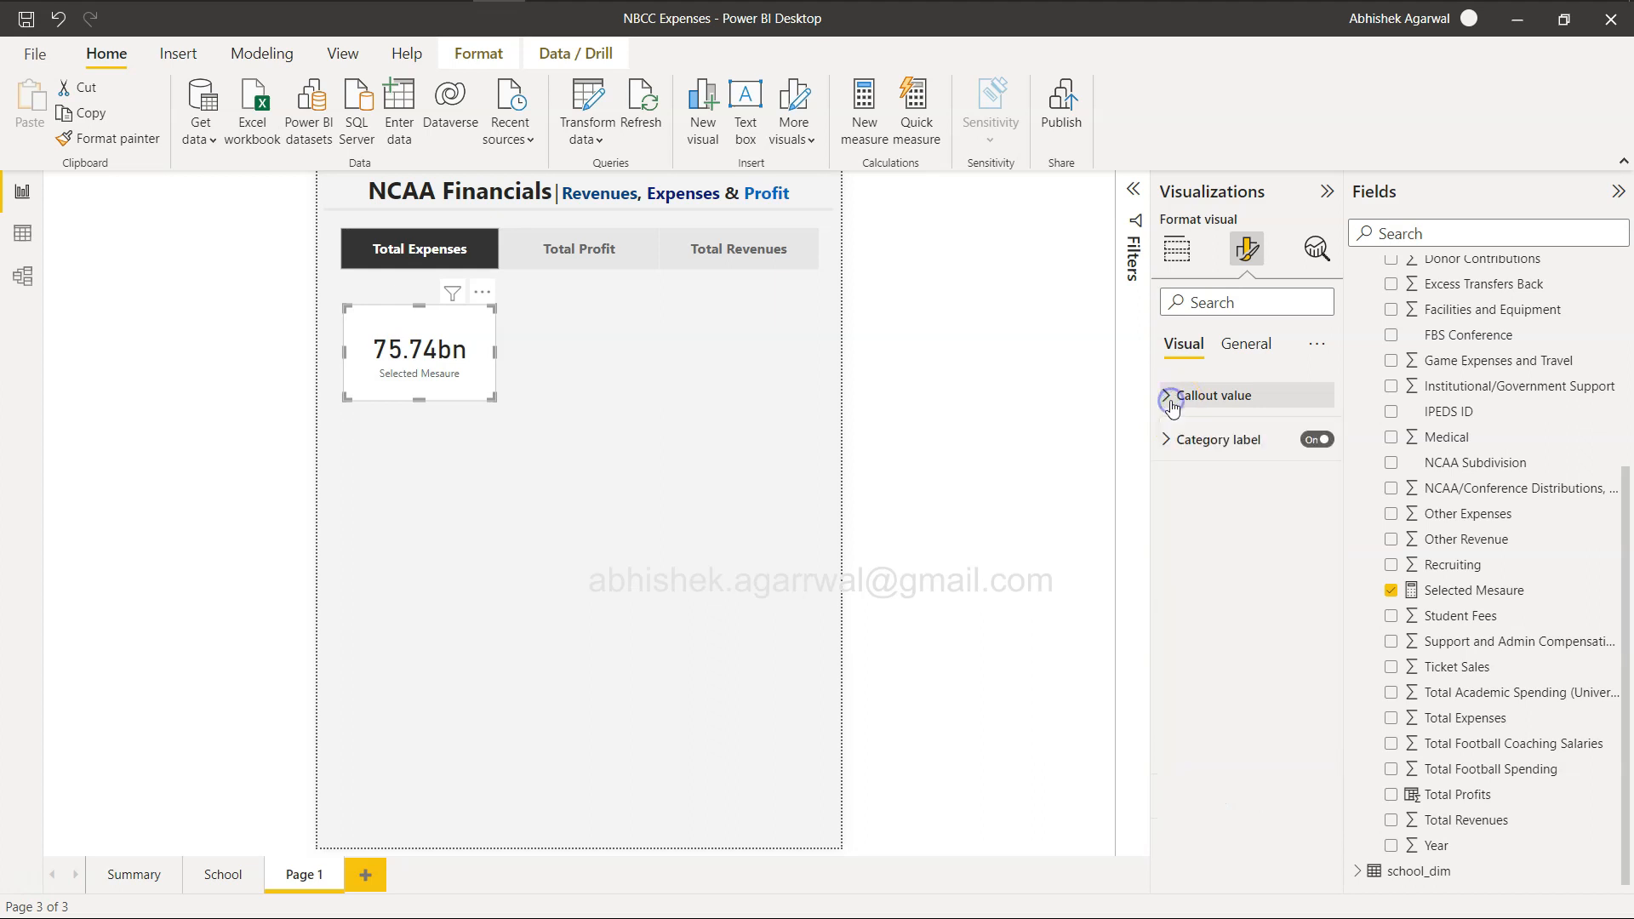
pyautogui.click(1316, 440)
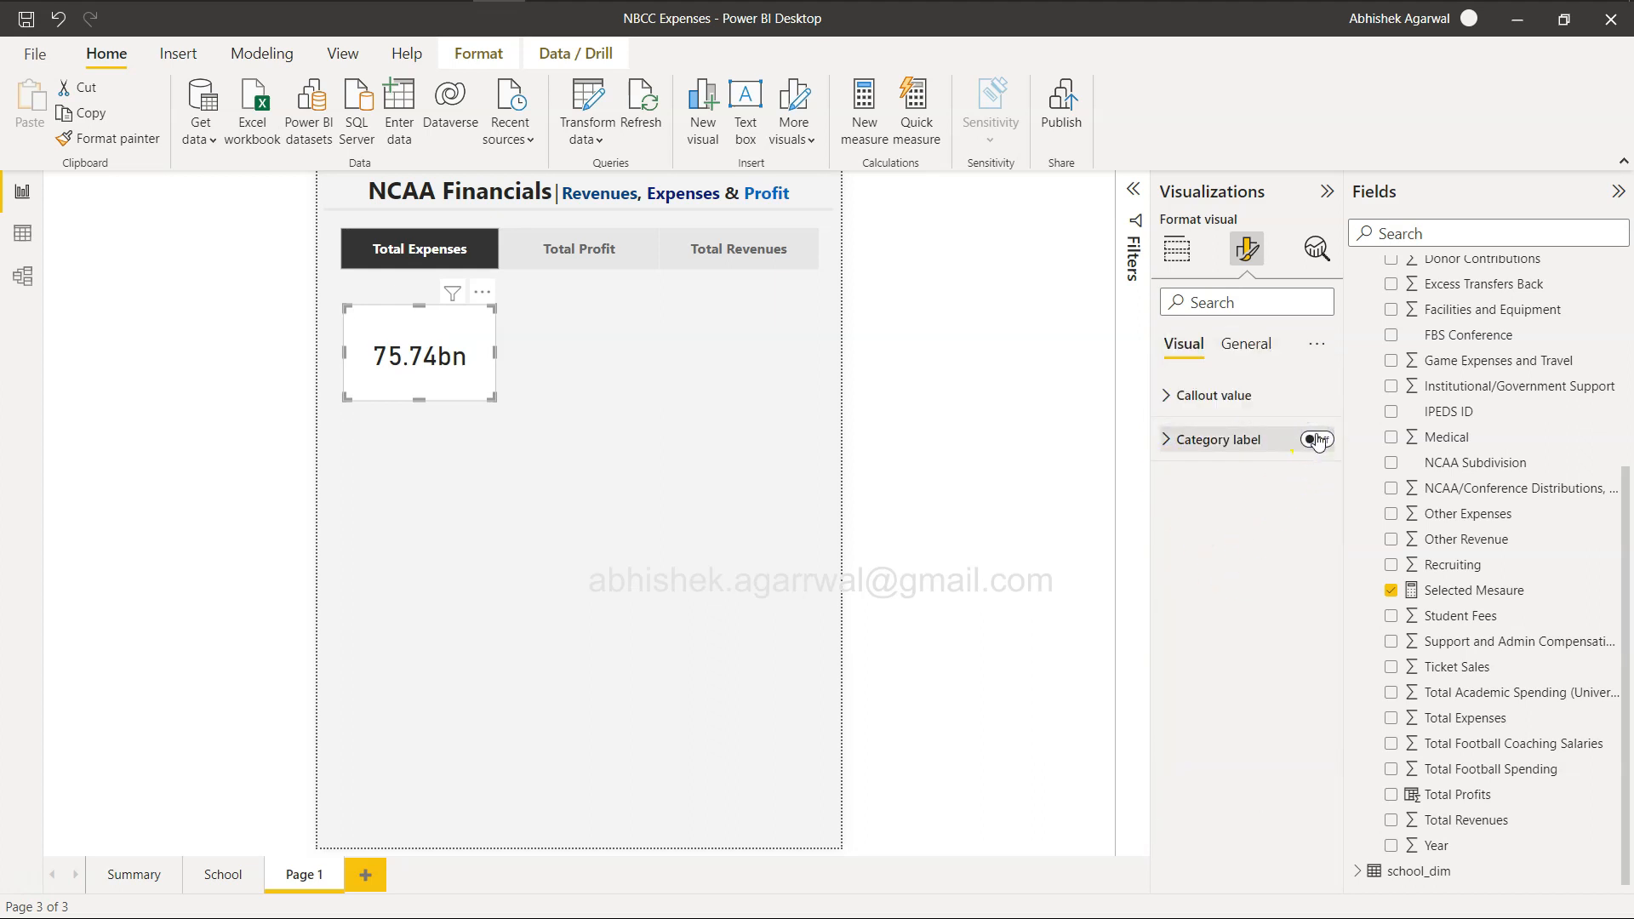
pyautogui.click(1246, 343)
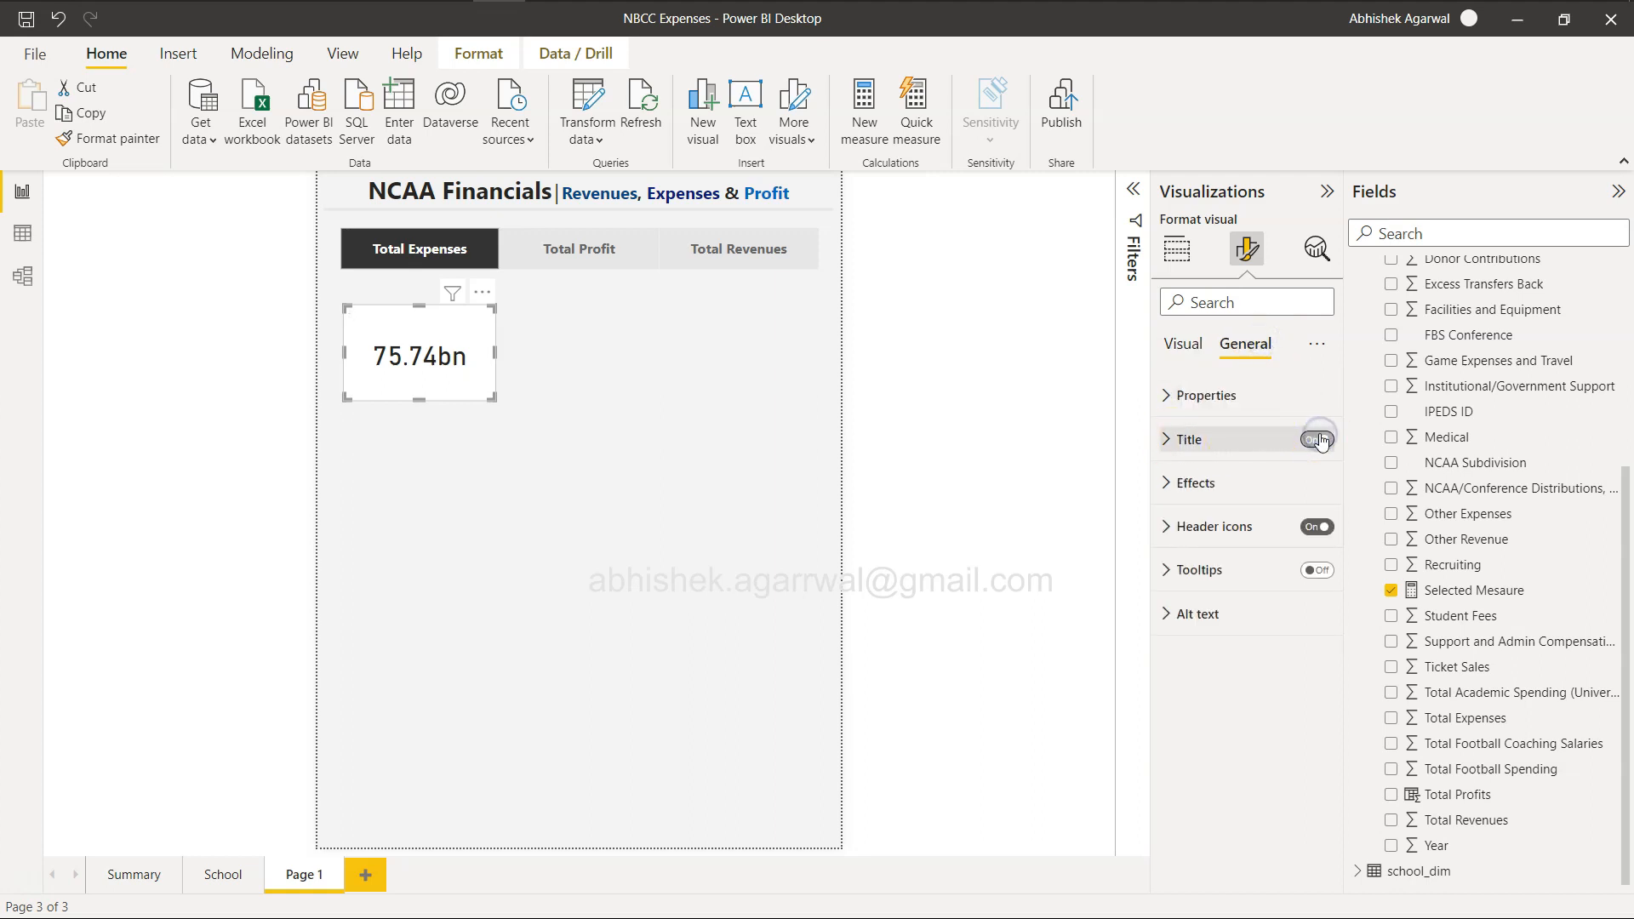
pyautogui.click(1168, 441)
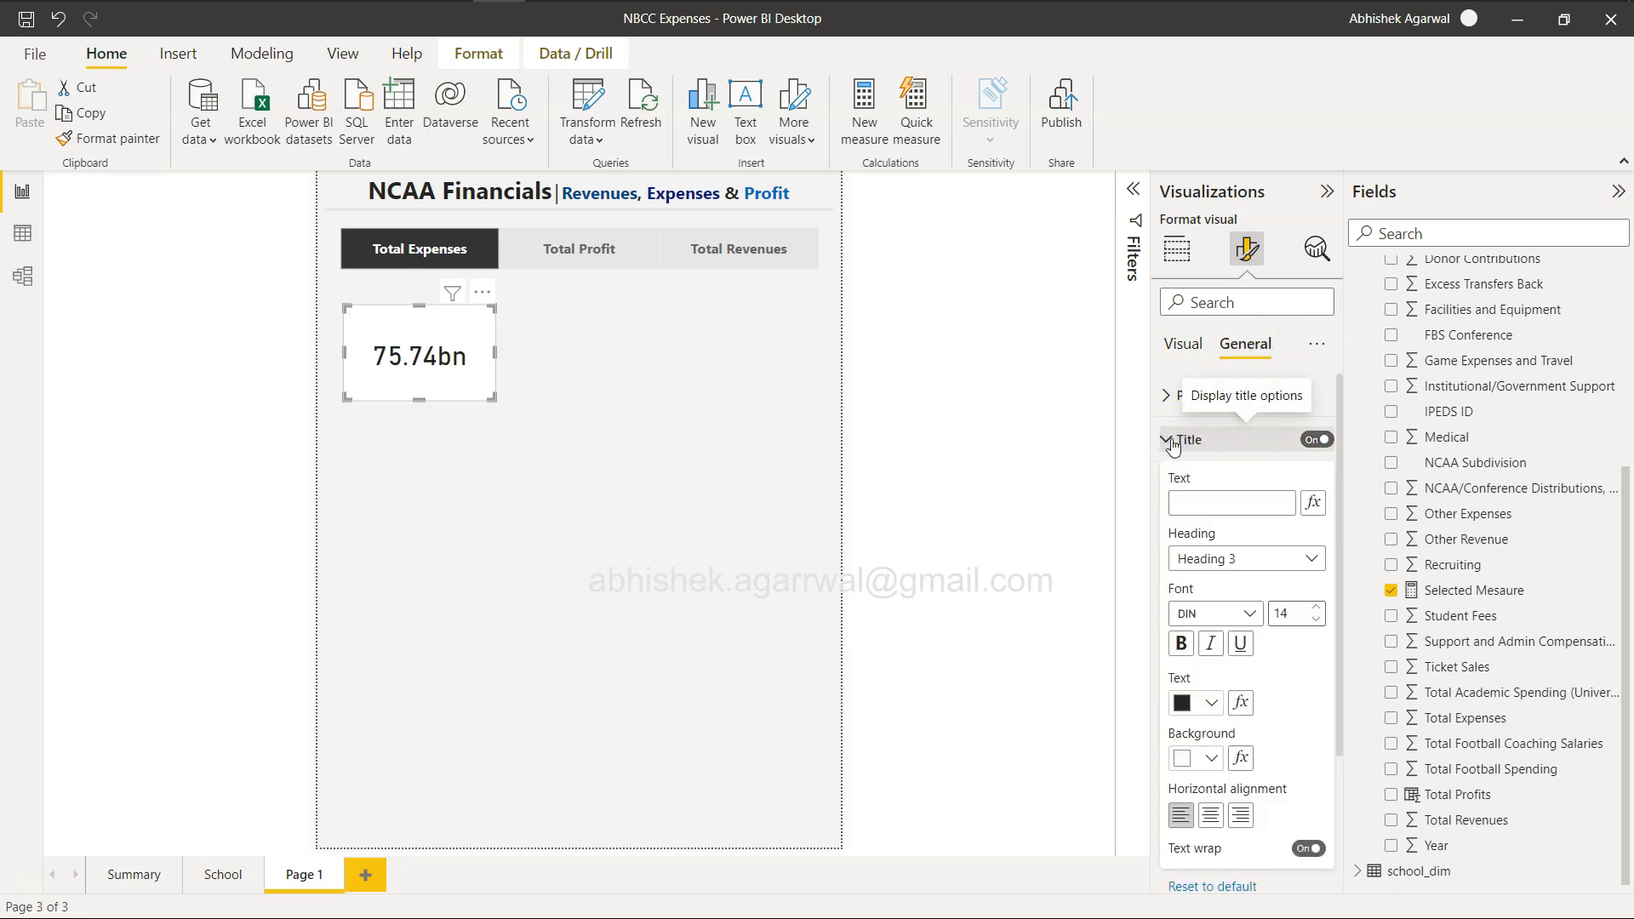
# Base the card's title text on the first Measure value from the Dynamic Measure table, and test it with Total Profit and Total Revenues.
pyautogui.click(1314, 505)
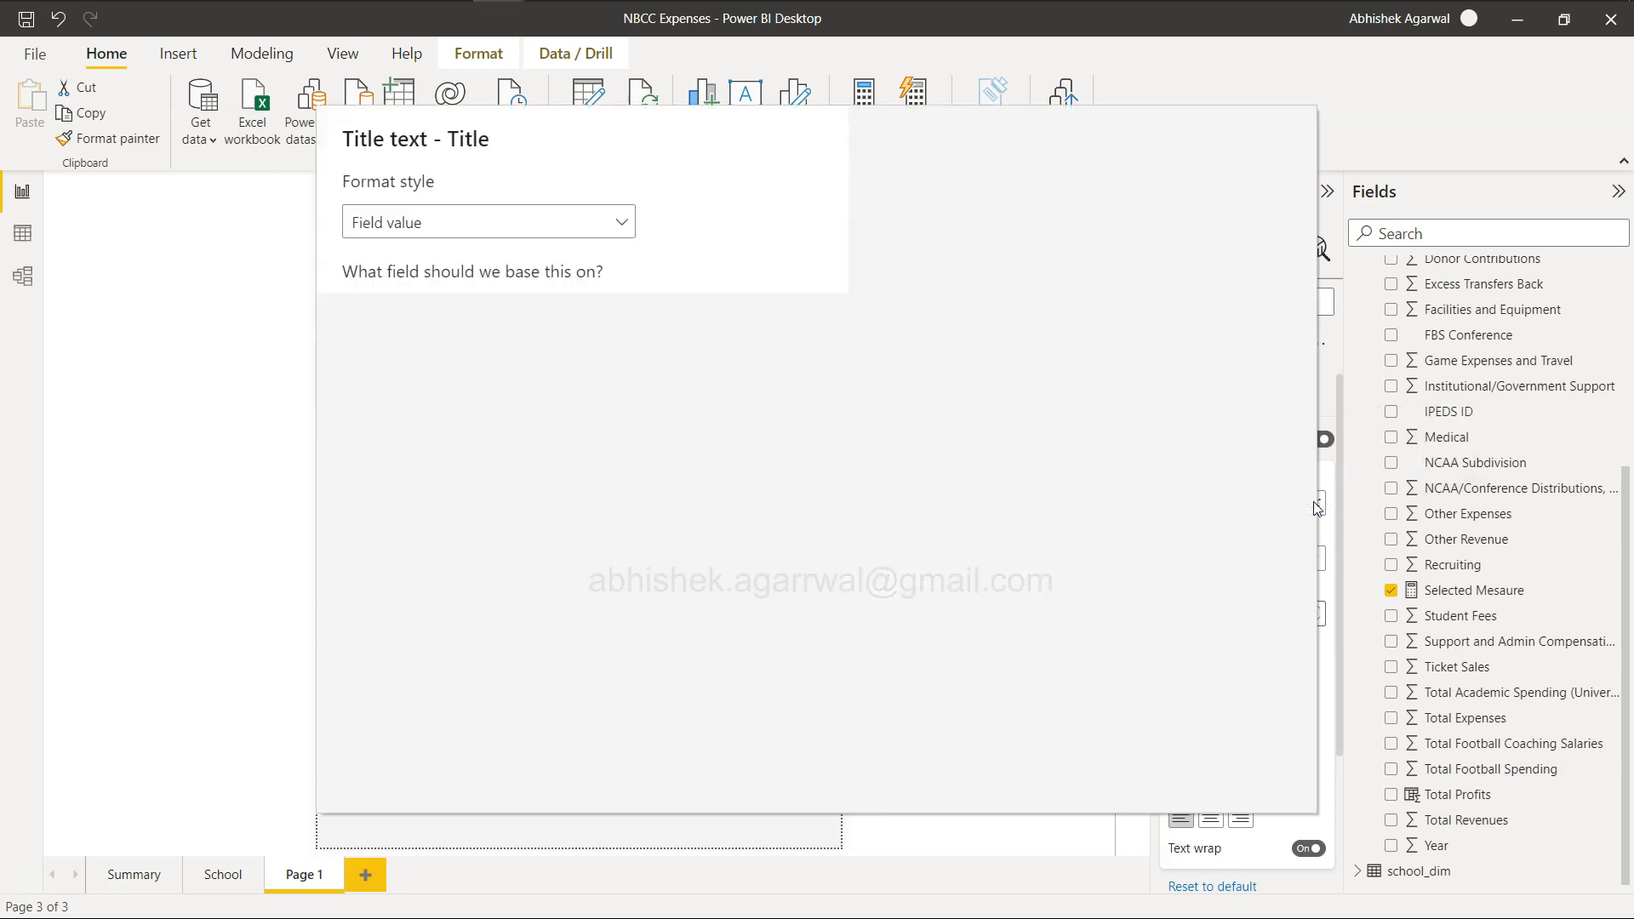
pyautogui.click(563, 222)
pyautogui.click(561, 253)
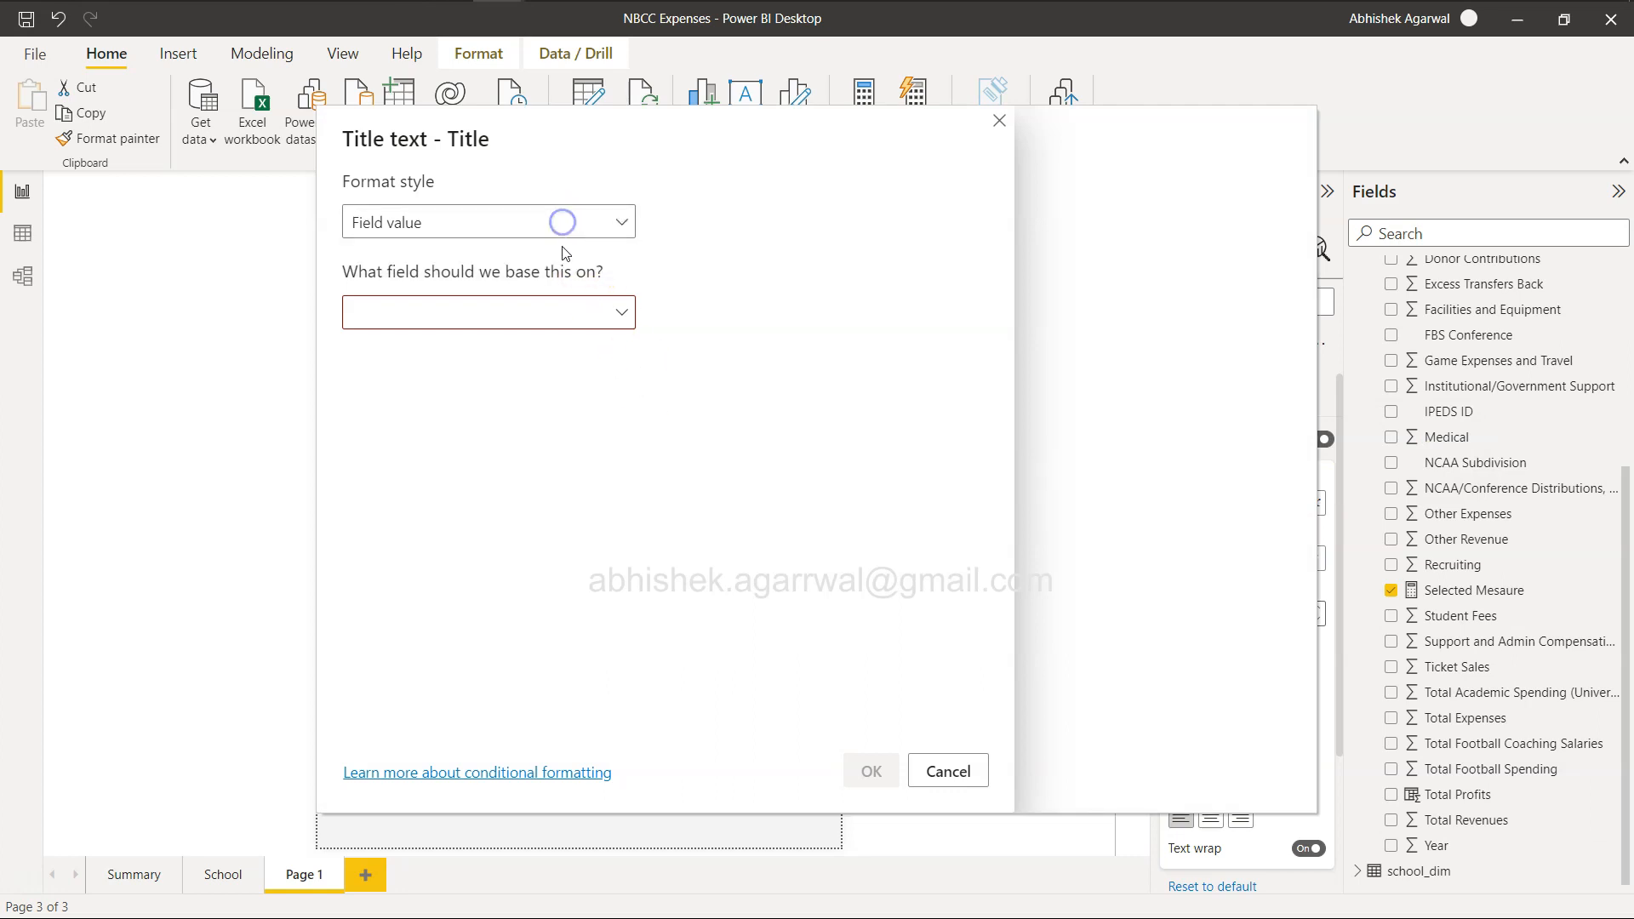
pyautogui.click(566, 312)
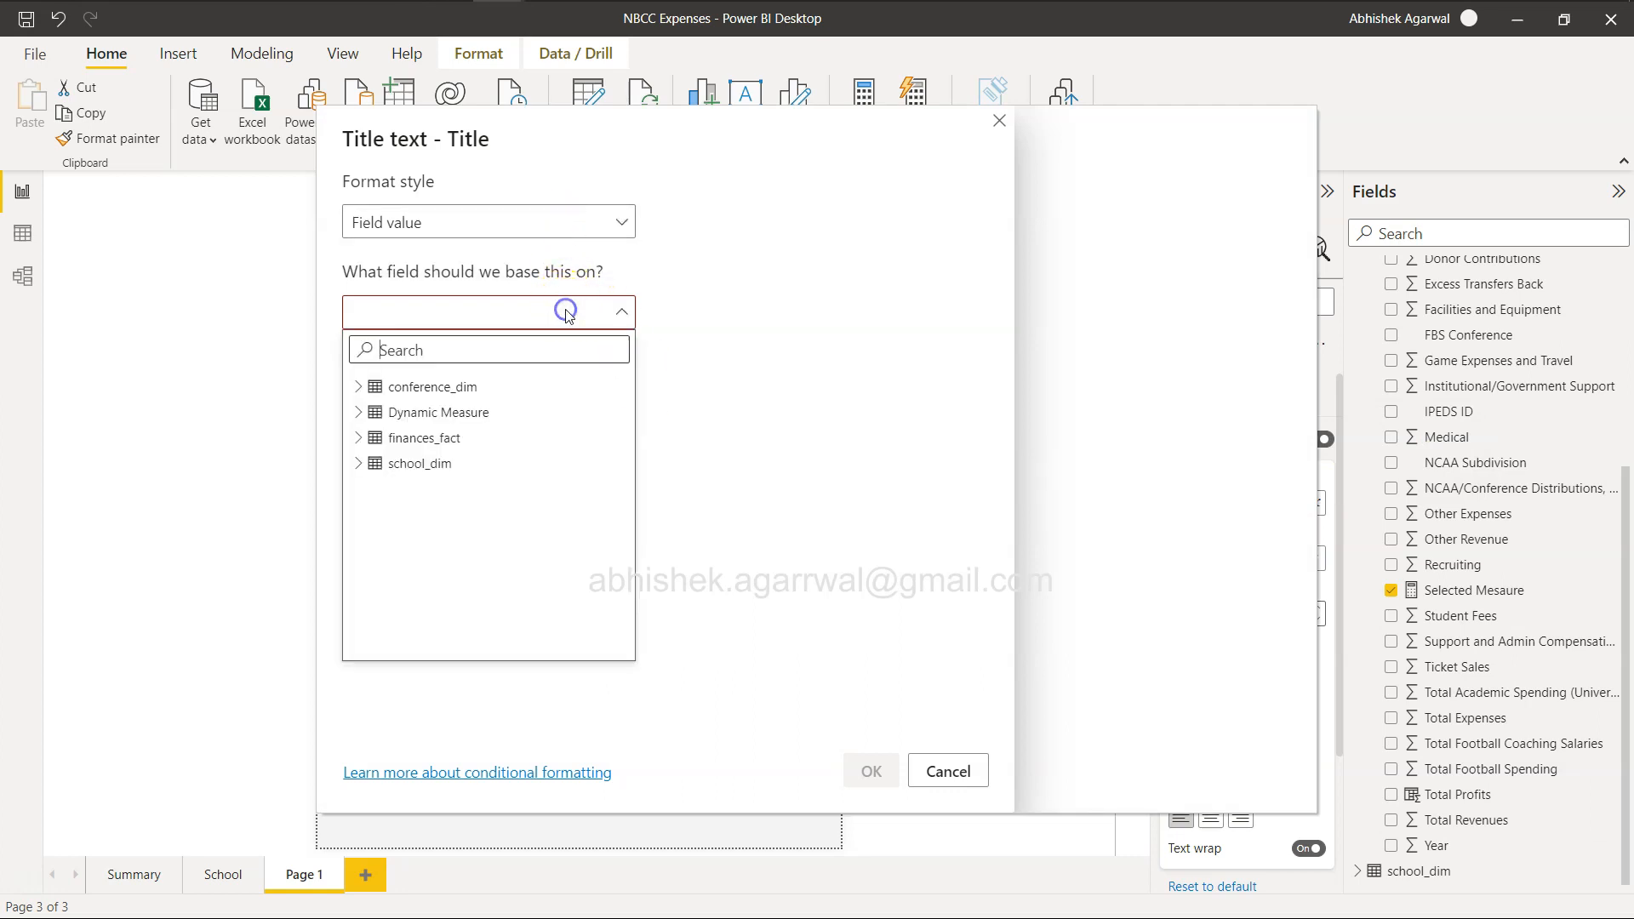
pyautogui.click(359, 411)
pyautogui.click(433, 449)
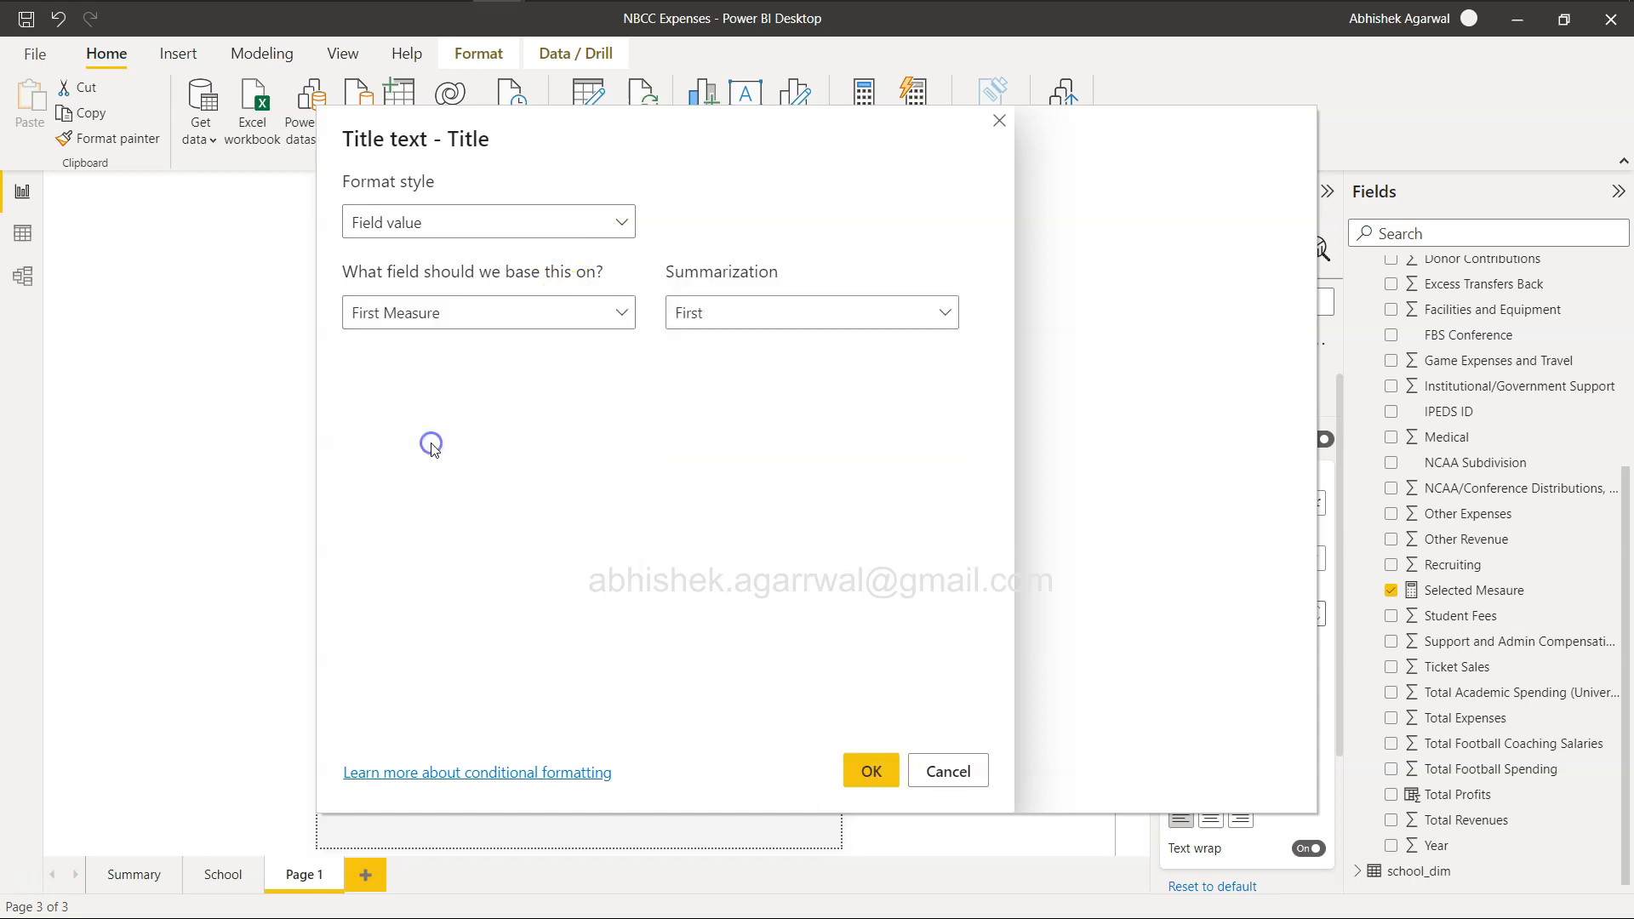
pyautogui.click(872, 771)
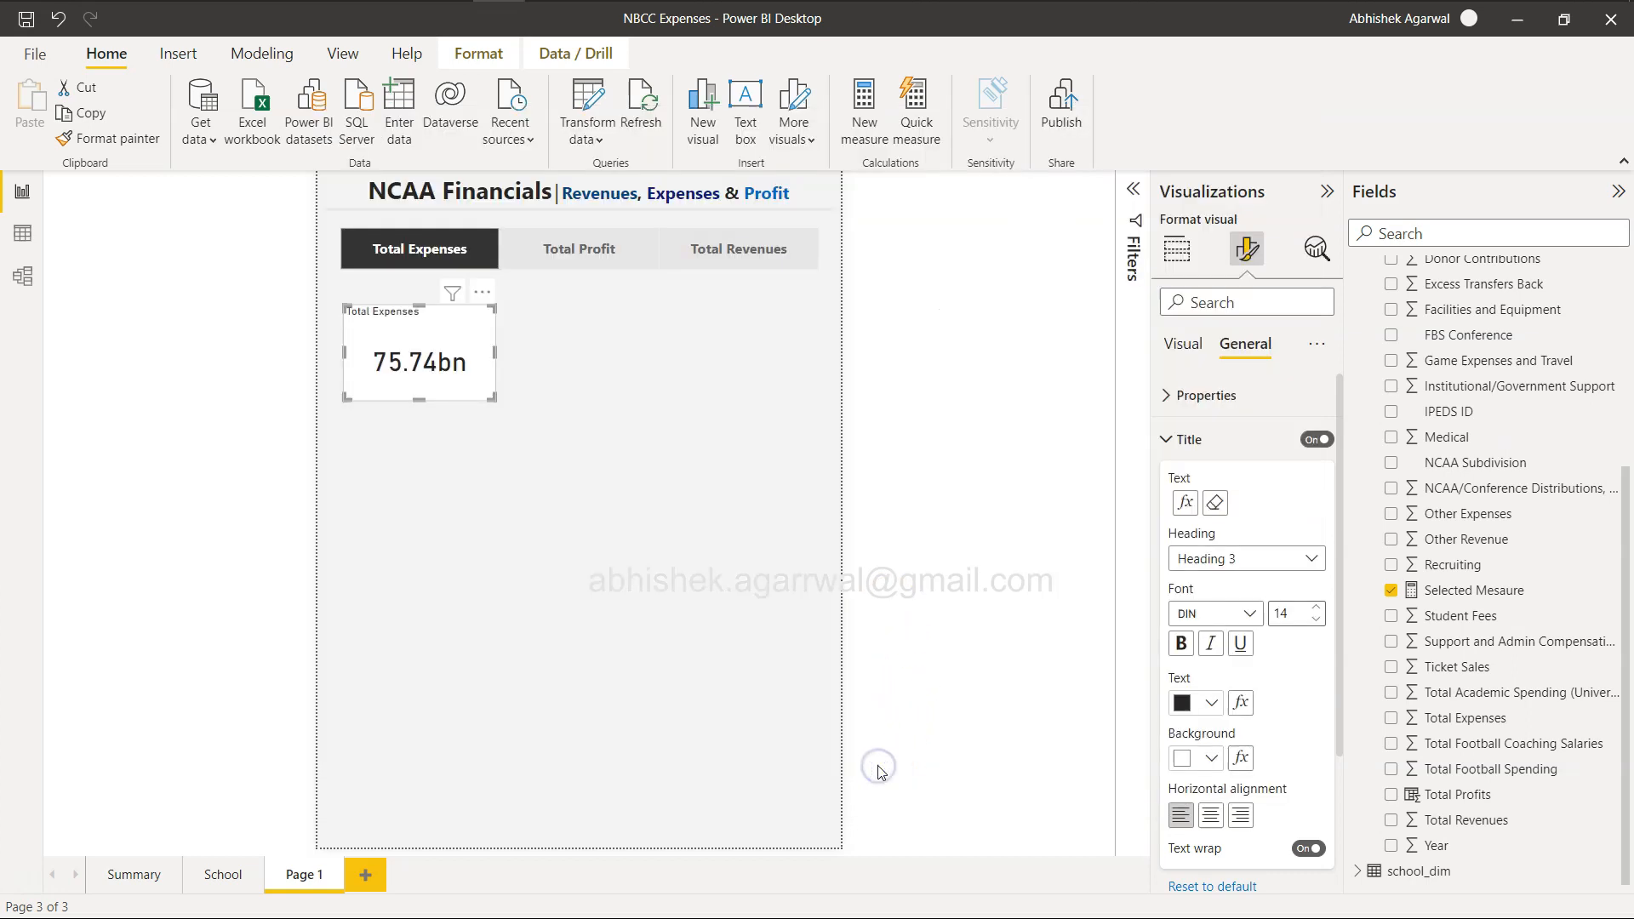
pyautogui.click(570, 252)
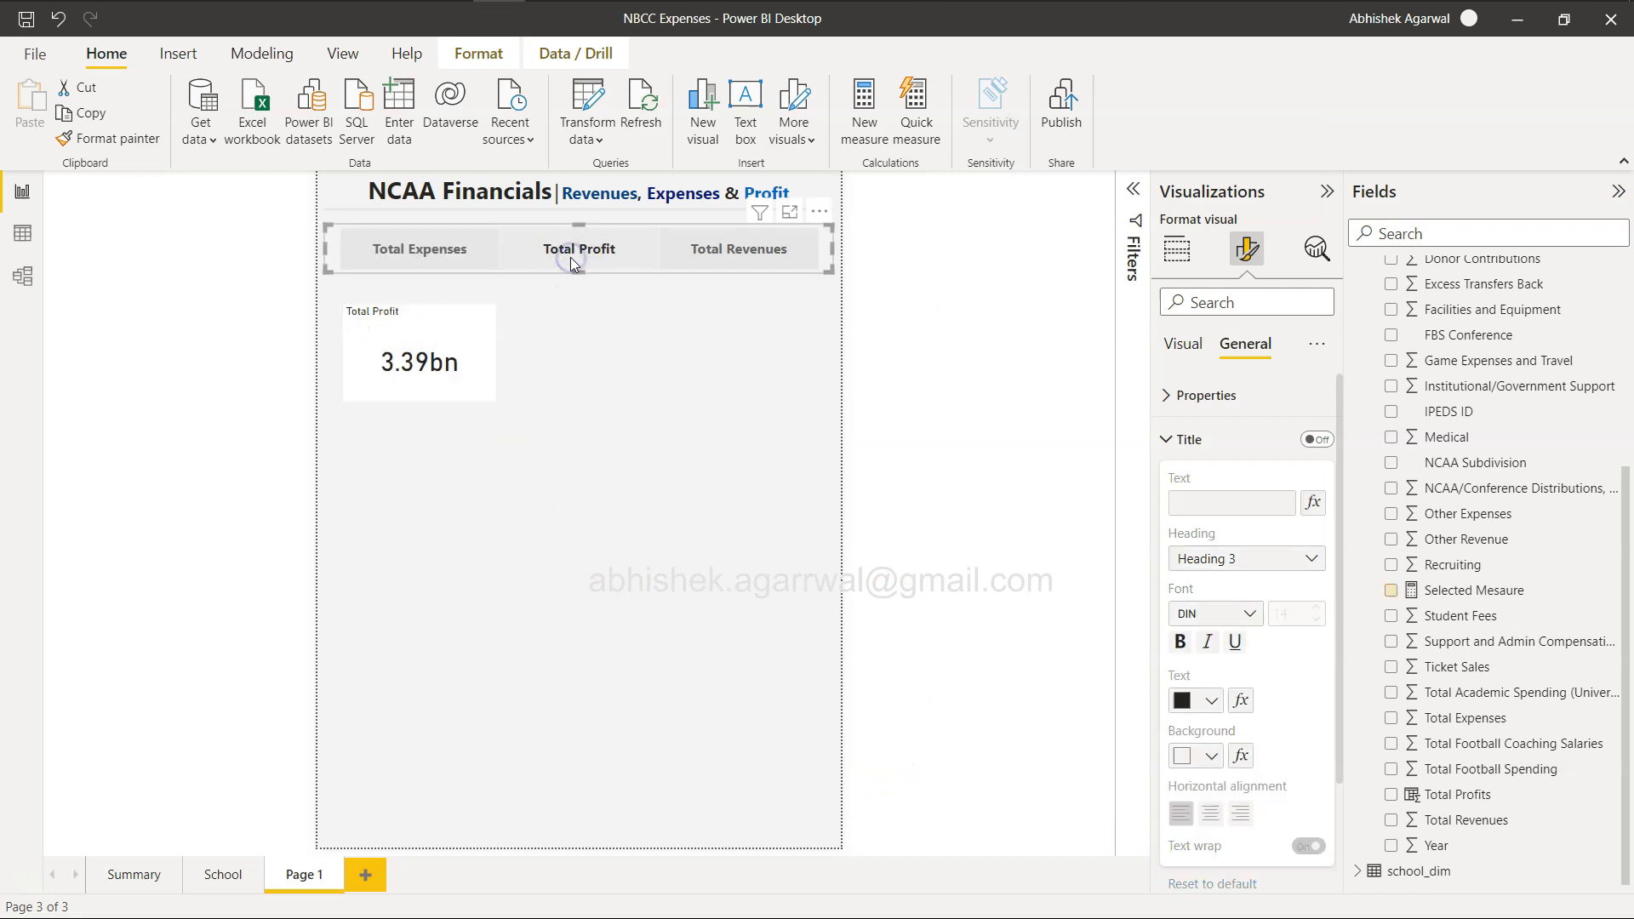
pyautogui.click(767, 249)
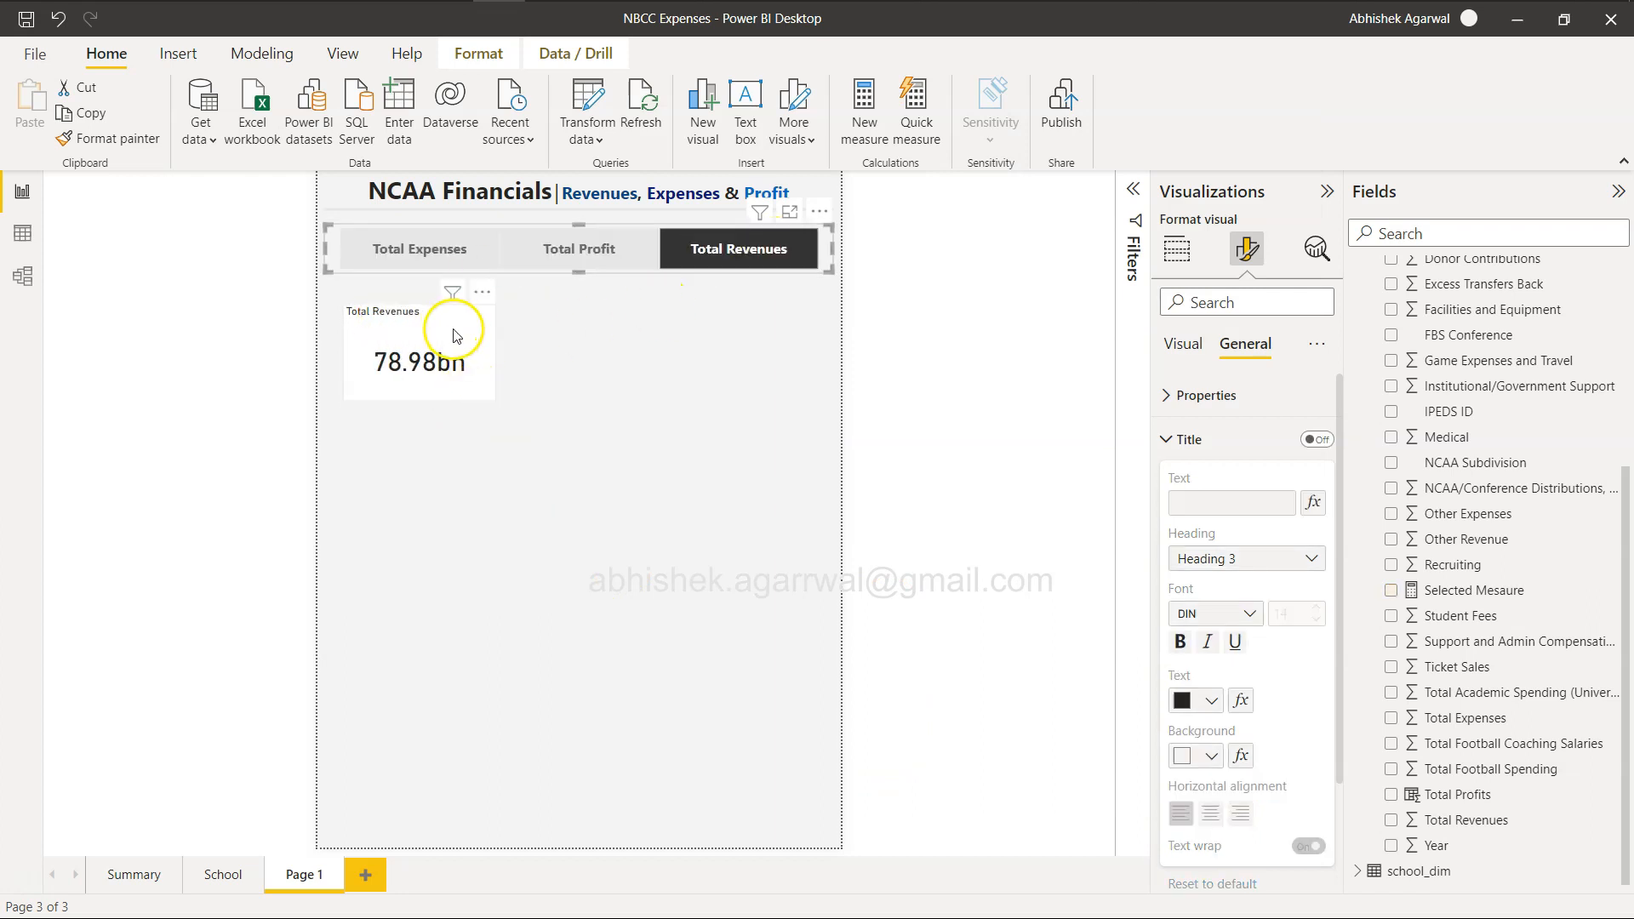
# Shrink the card from its lower corner and set its callout value to 1 decimal place.
pyautogui.click(476, 361)
pyautogui.moveTo(492, 394); pyautogui.dragTo(444, 360)
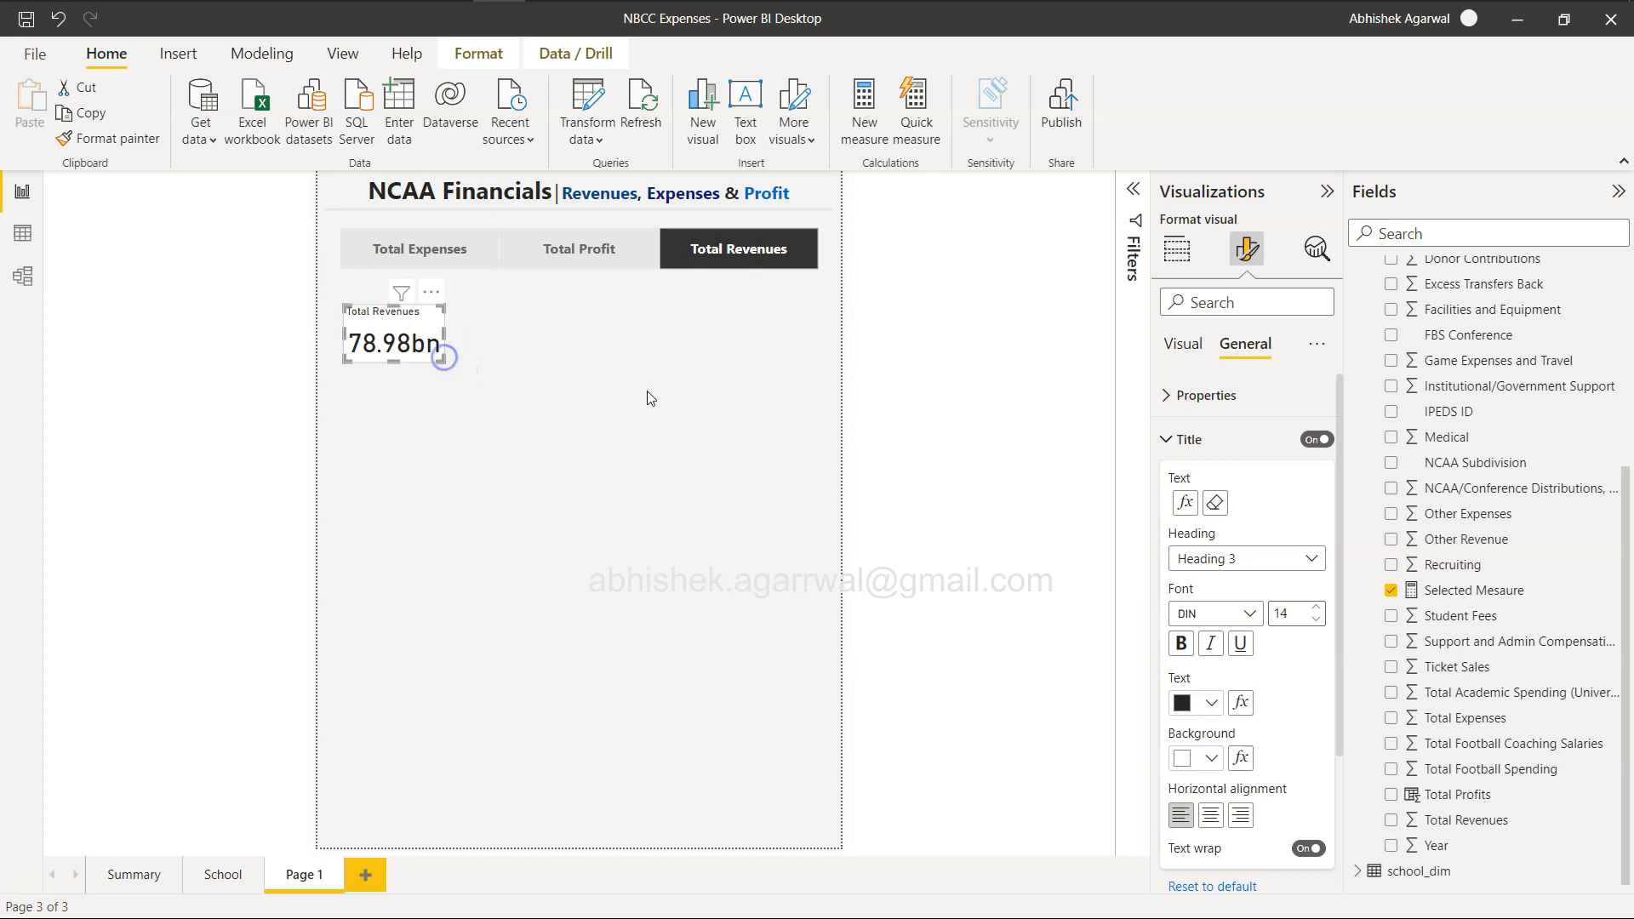
pyautogui.click(1171, 357)
pyautogui.click(1174, 397)
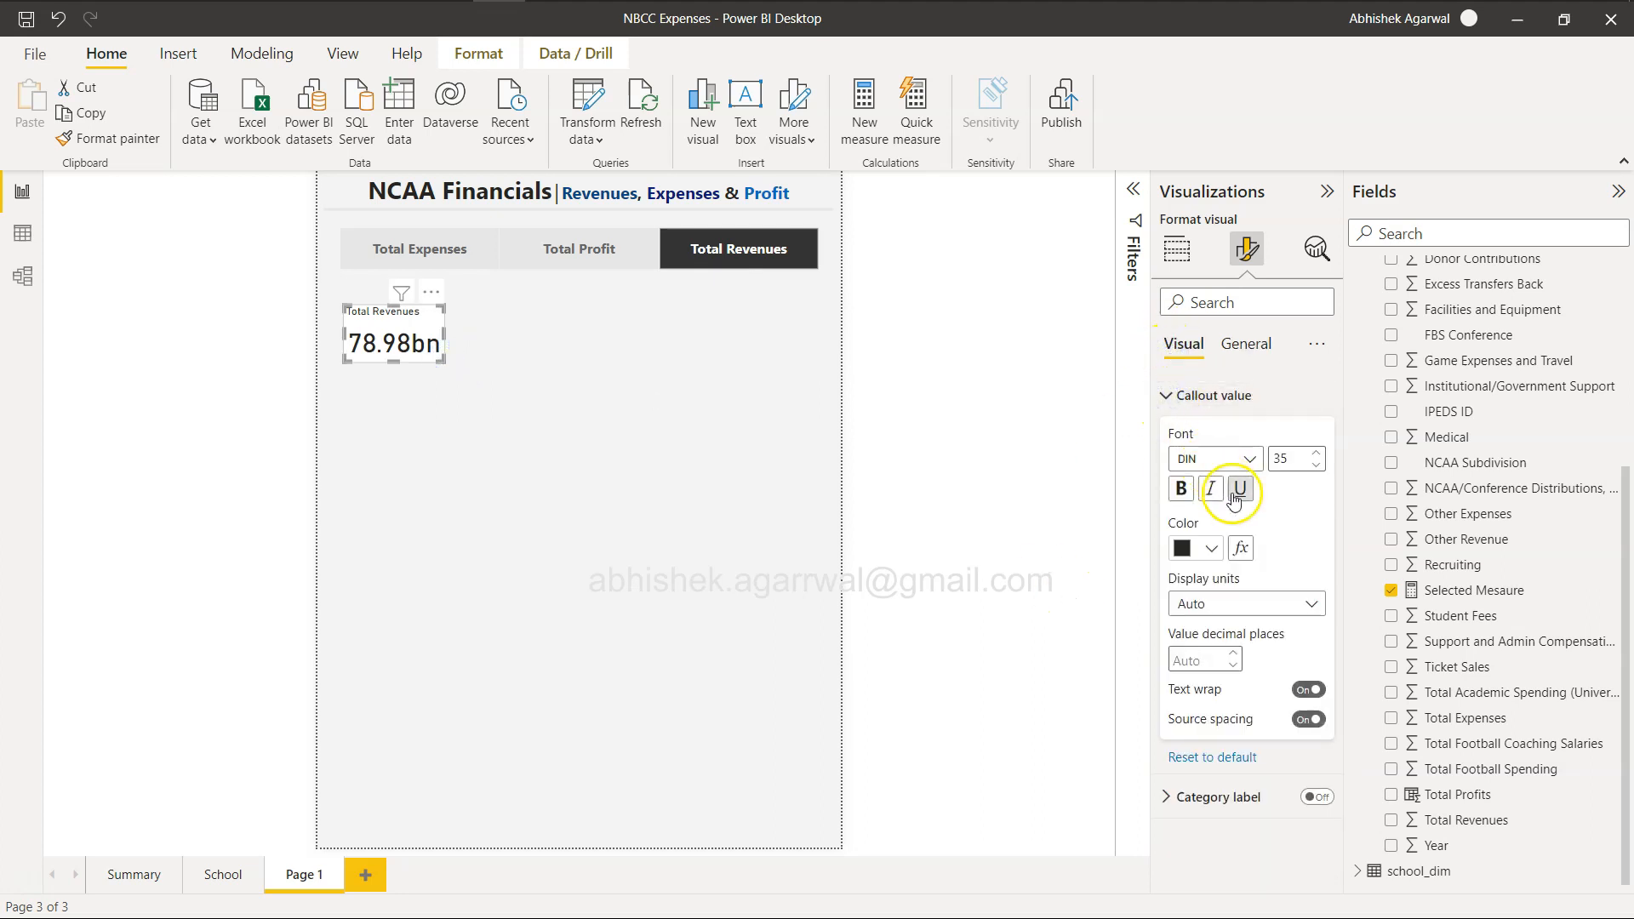
pyautogui.click(1210, 662)
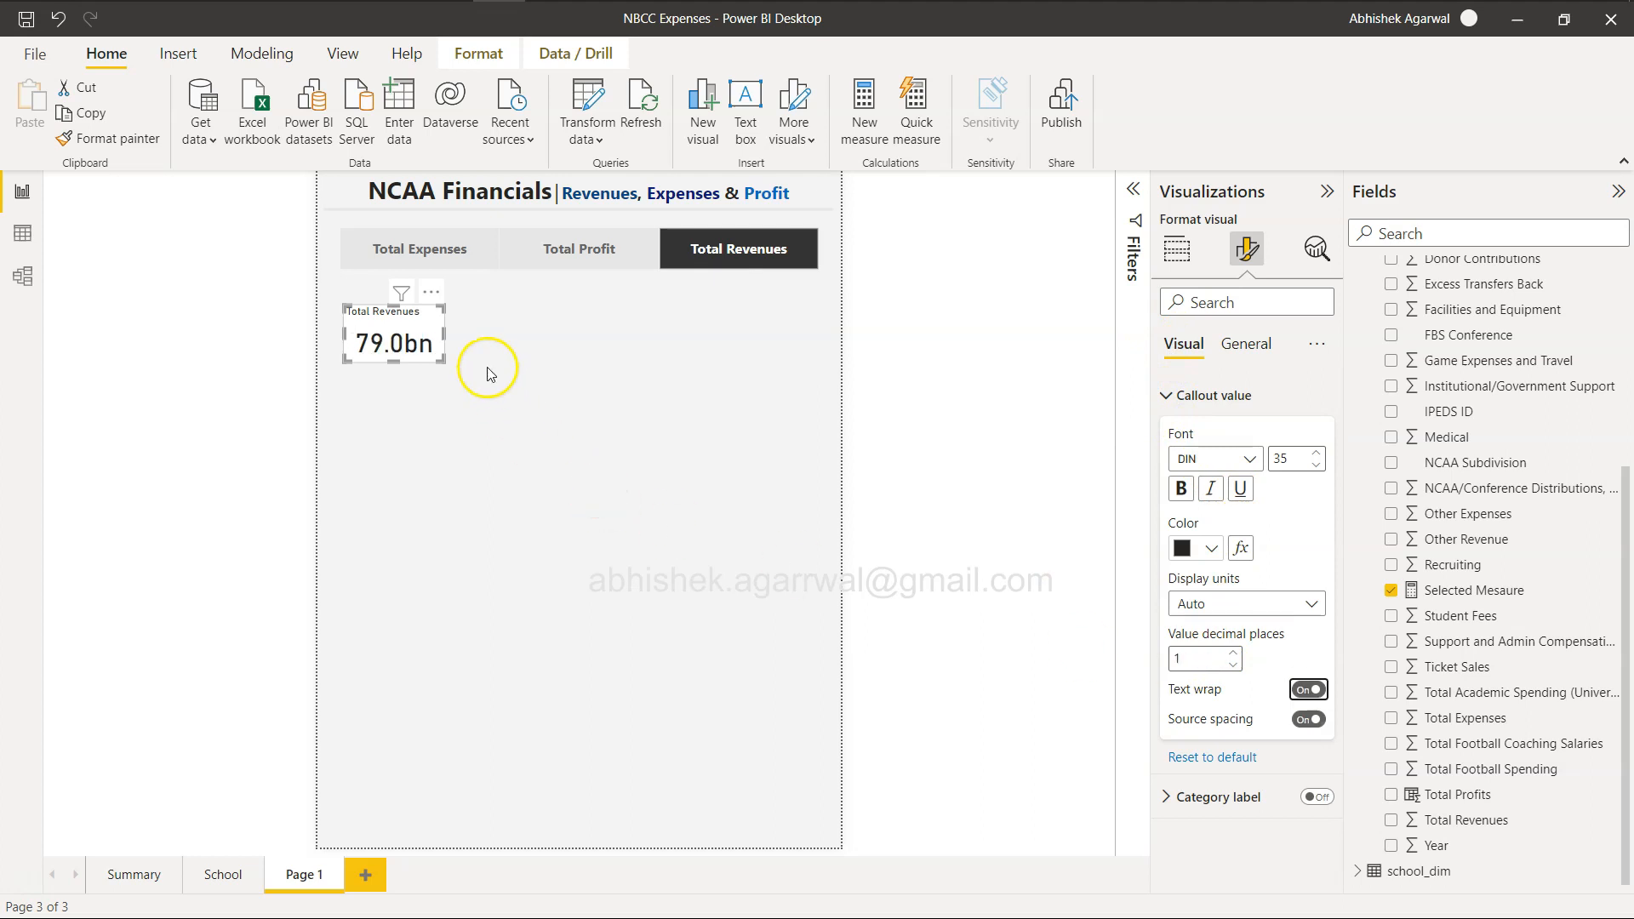
# Set the card title's font size to 30 and make it bold.
pyautogui.click(1245, 343)
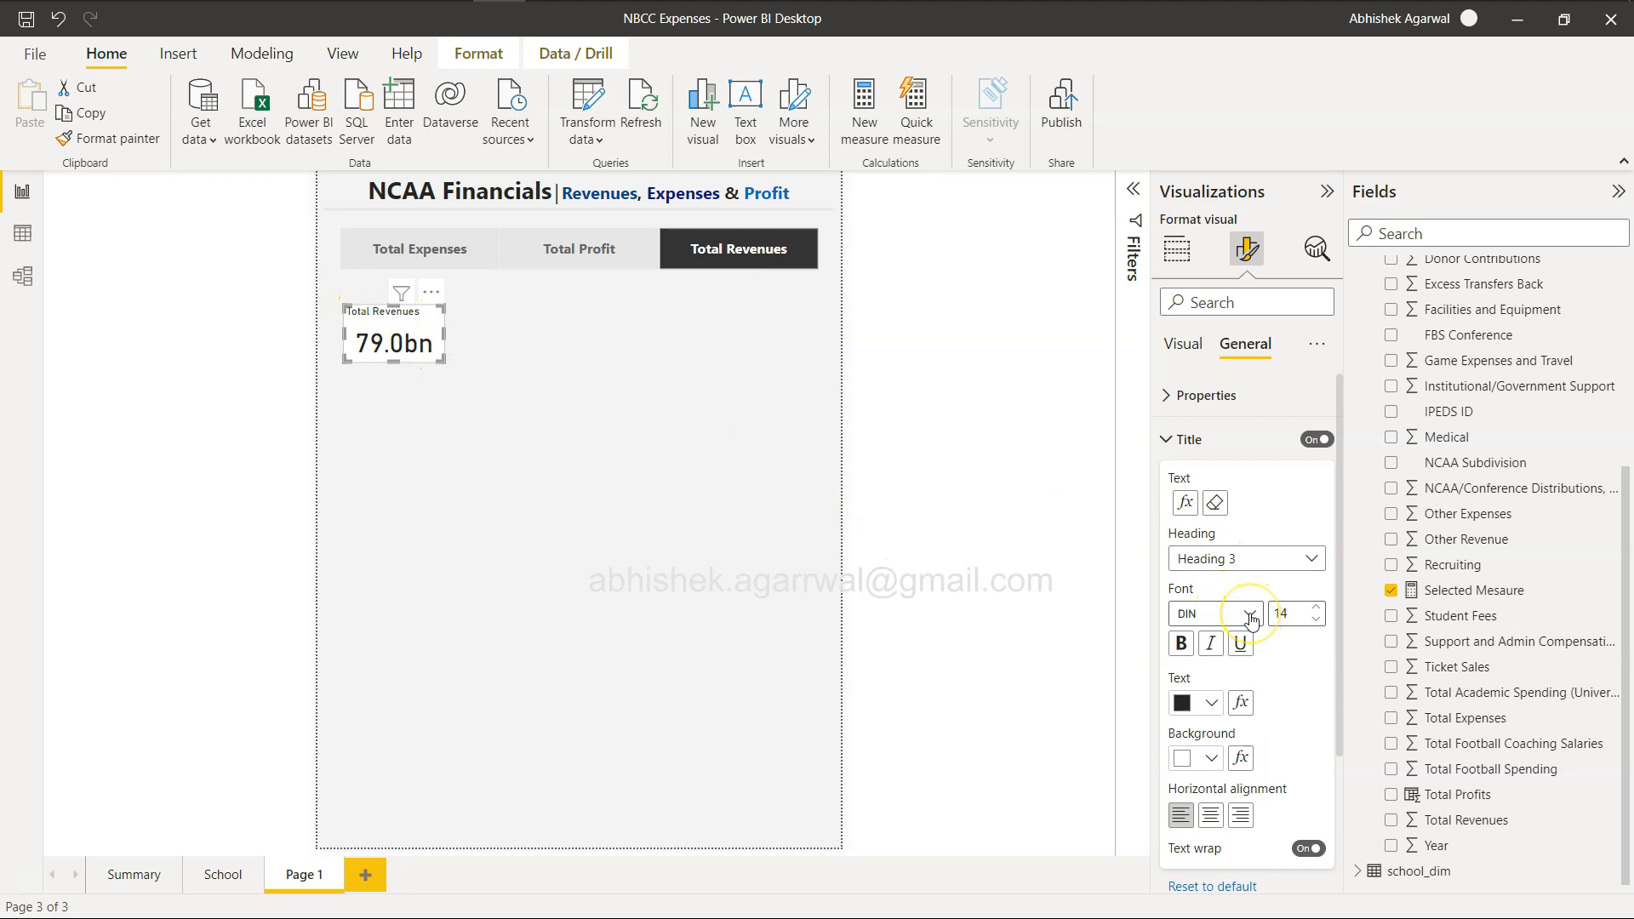
pyautogui.click(1320, 613)
pyautogui.click(1320, 612)
pyautogui.click(1320, 613)
pyautogui.click(1320, 613)
pyautogui.click(1320, 613)
pyautogui.click(1320, 613)
pyautogui.click(1320, 613)
pyautogui.click(1320, 612)
pyautogui.click(1320, 613)
pyautogui.click(1320, 613)
pyautogui.click(1320, 613)
pyautogui.click(1320, 612)
pyautogui.click(1320, 613)
pyautogui.click(1320, 612)
pyautogui.click(1320, 613)
pyautogui.click(1320, 612)
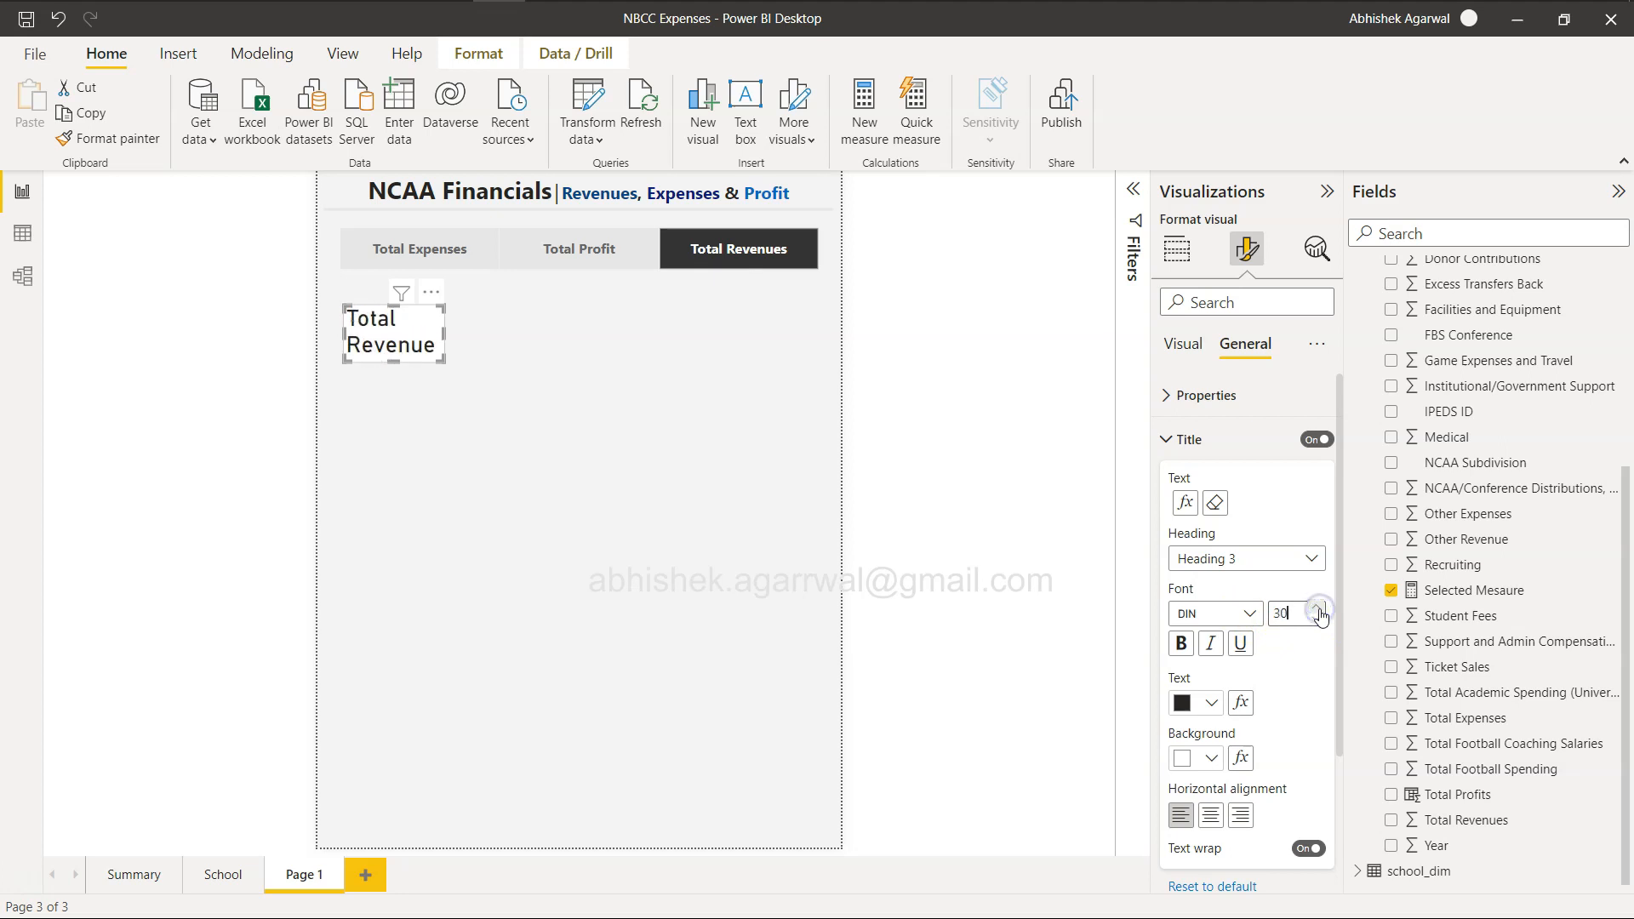
pyautogui.click(1181, 644)
# Enlarge the card so its title fits on one line and move it directly under the slicer.
pyautogui.moveTo(445, 336); pyautogui.dragTo(428, 387)
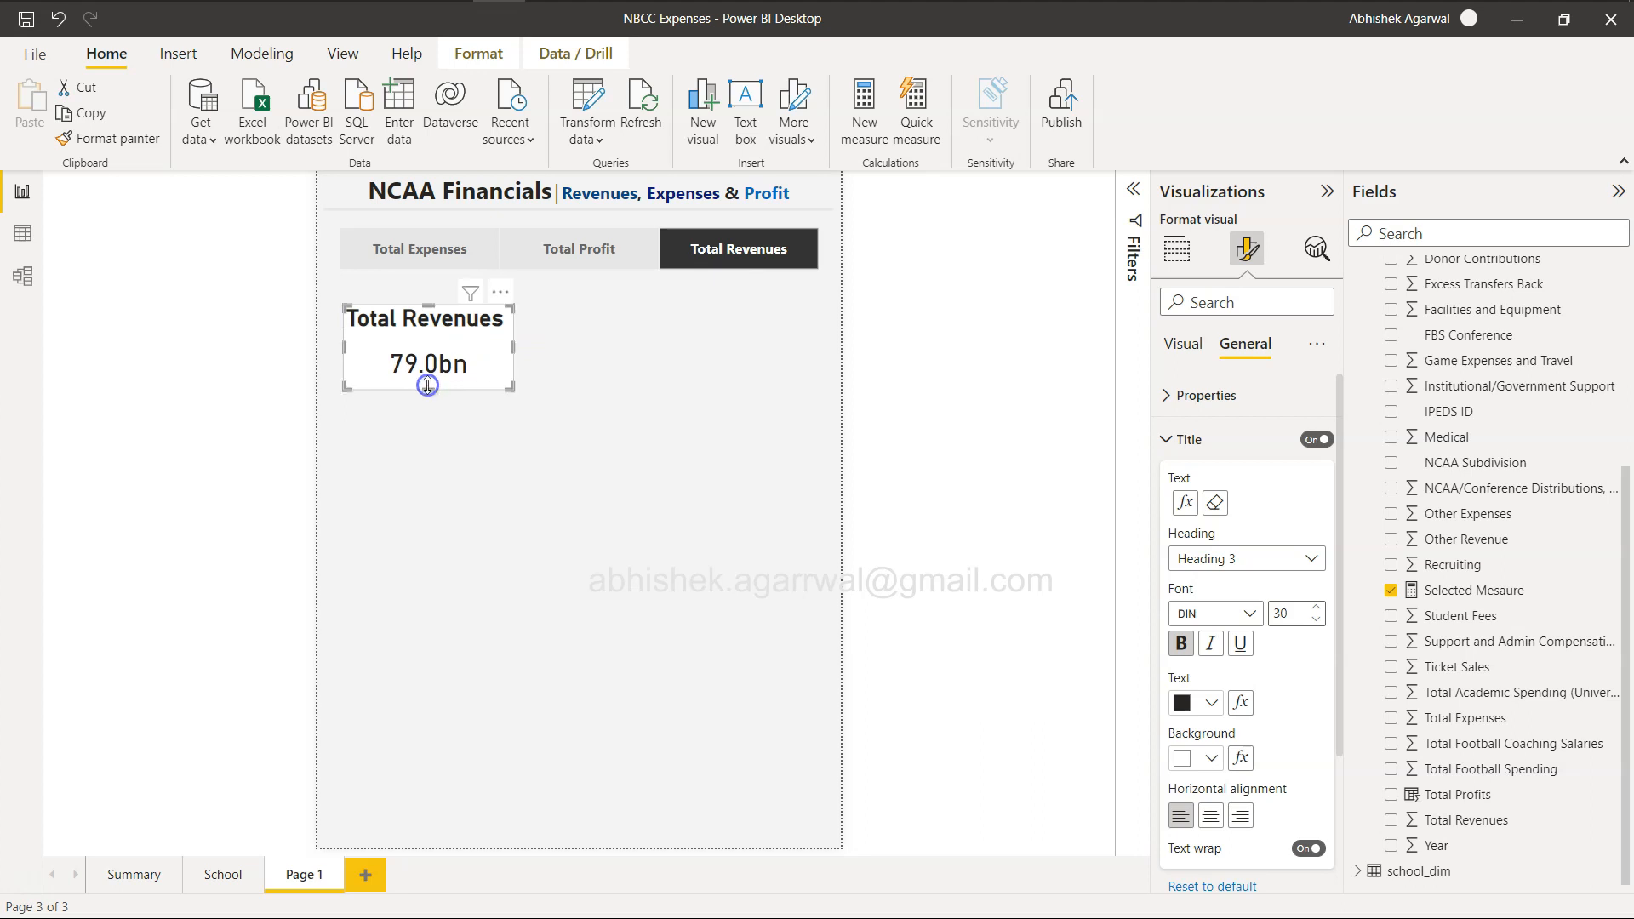
pyautogui.moveTo(427, 346); pyautogui.dragTo(421, 323)
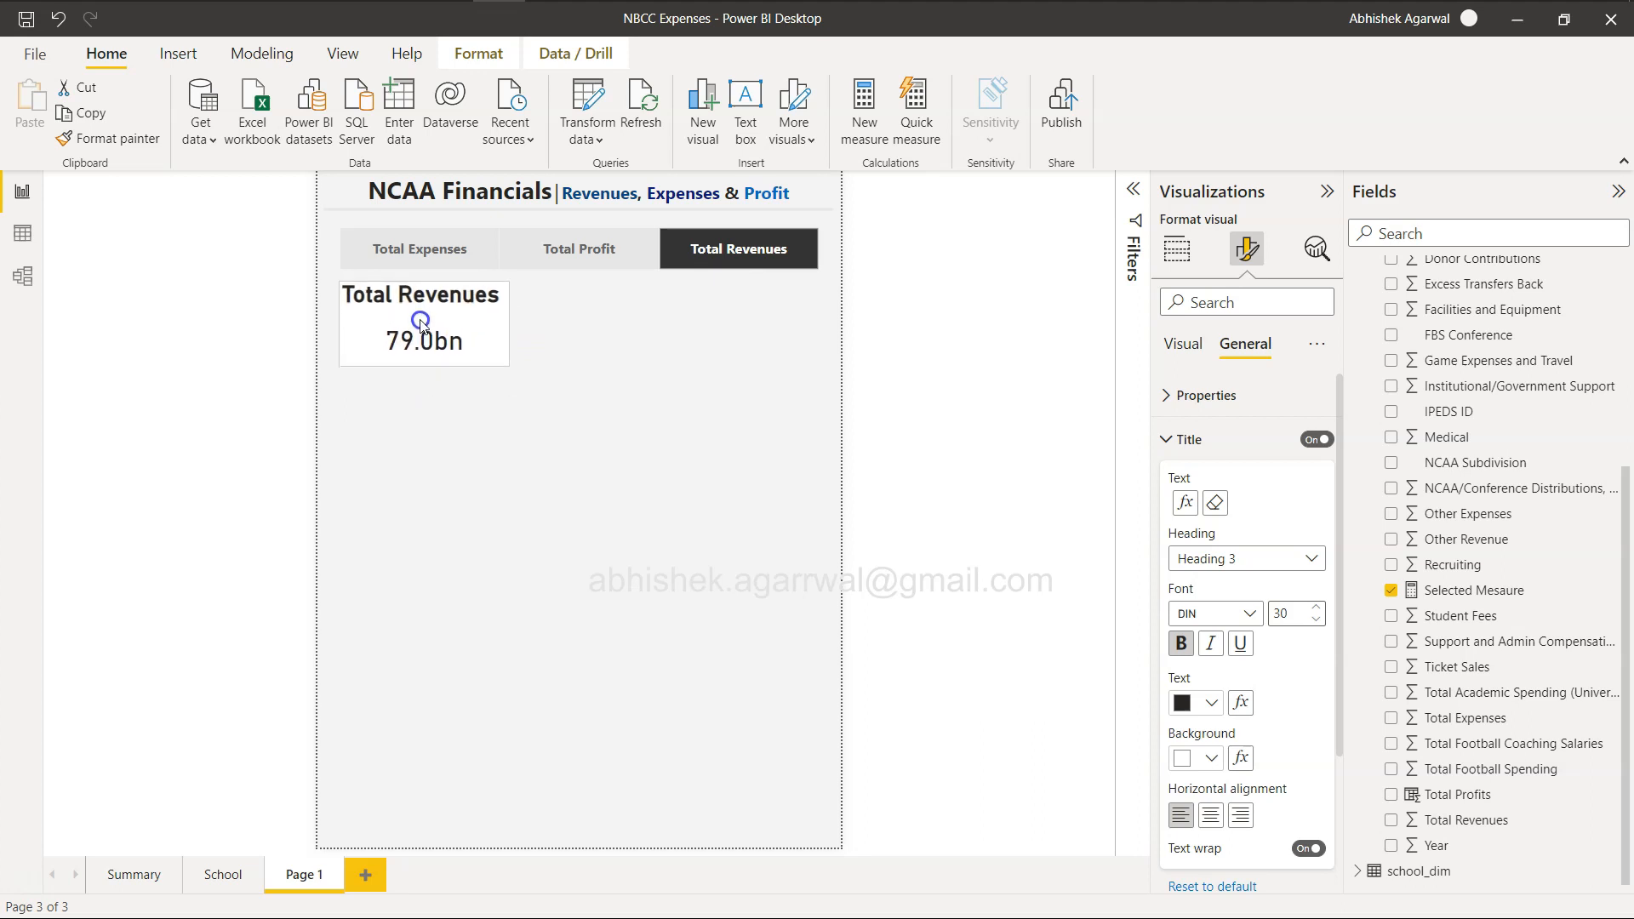
pyautogui.moveTo(422, 322); pyautogui.dragTo(426, 324)
pyautogui.click(538, 520)
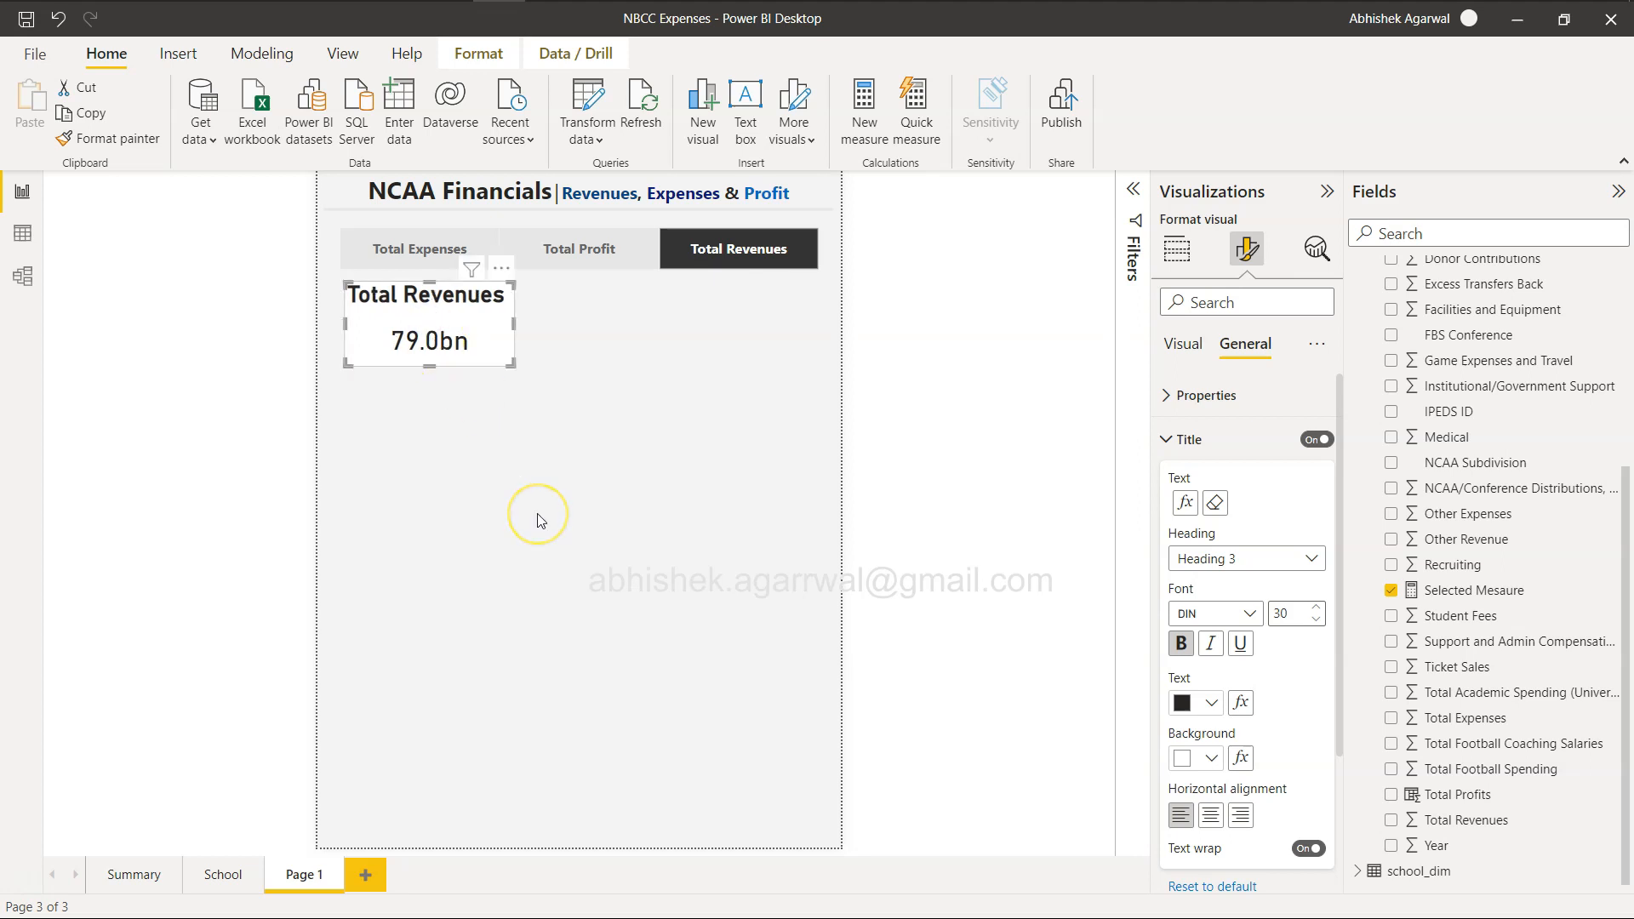
# Switch to the browser and examine the example report with Total Revenues and Total Profits selected.
pyautogui.hotkey('alt', 'Tab')
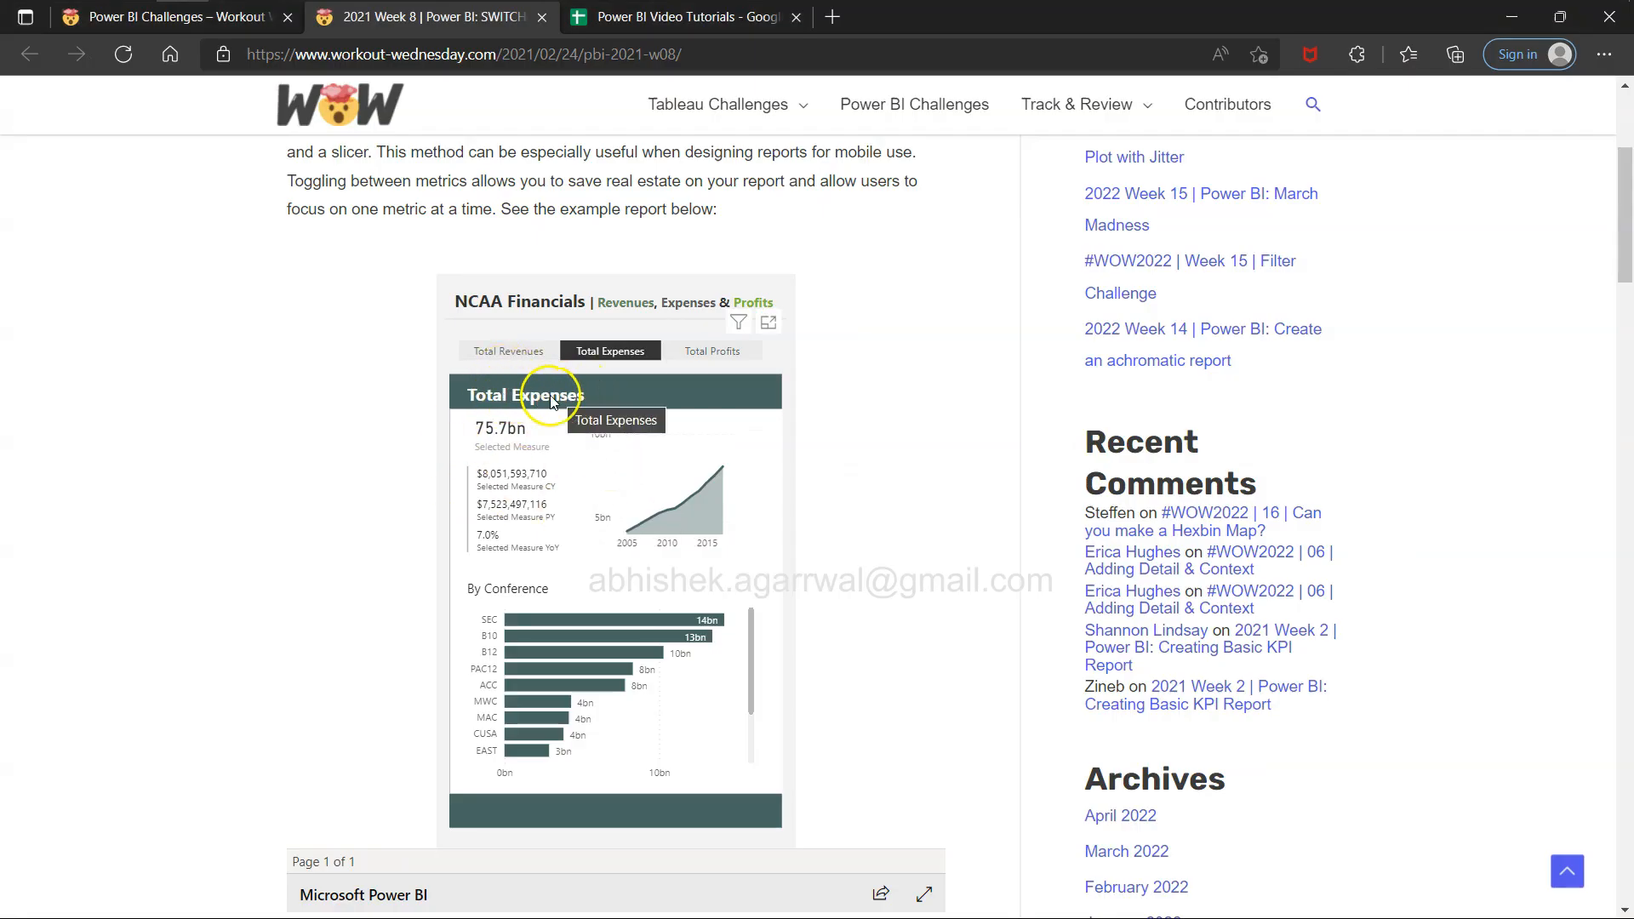
pyautogui.click(515, 351)
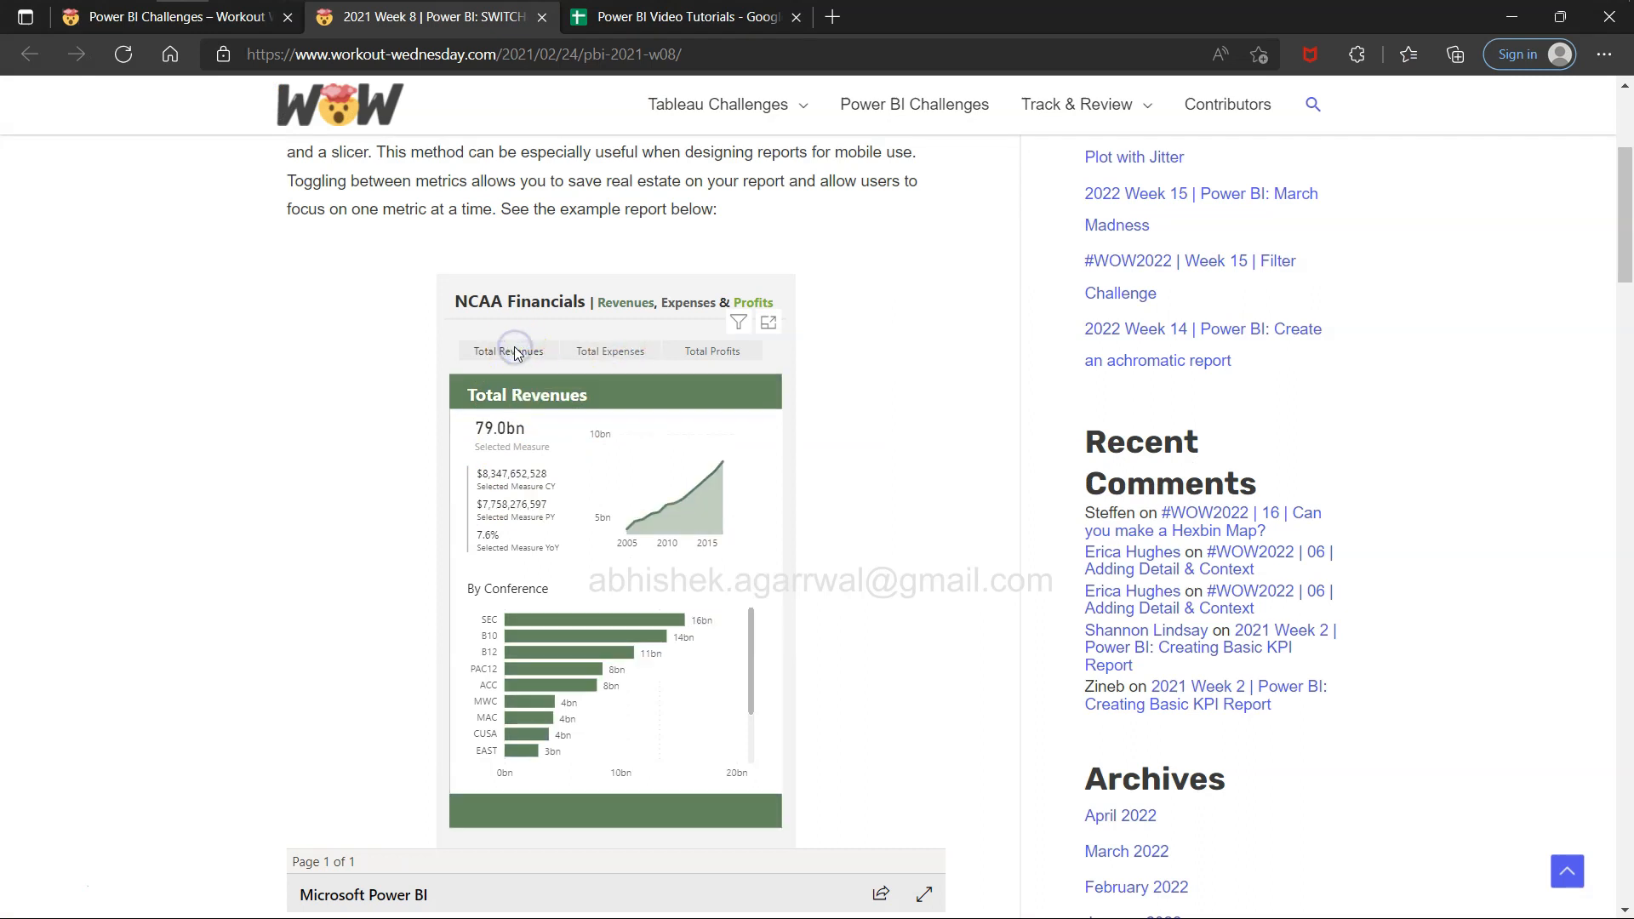
pyautogui.click(714, 351)
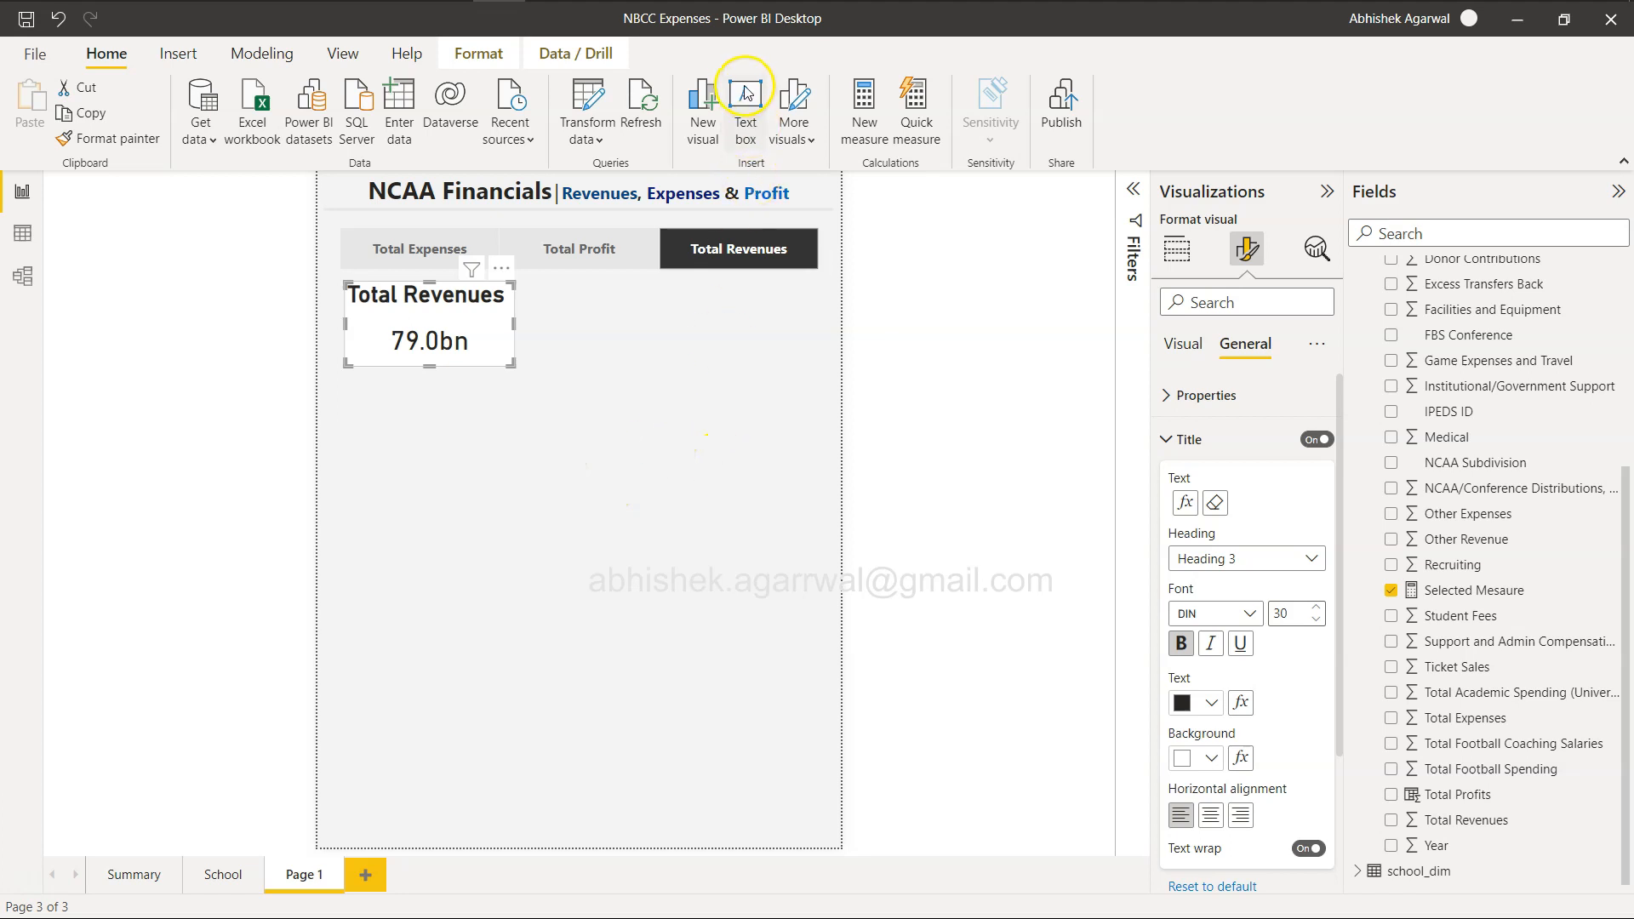
# Back in Power BI Desktop, insert a plain rectangle on the page and move the card down to the middle of the page.
pyautogui.click(173, 57)
pyautogui.click(701, 412)
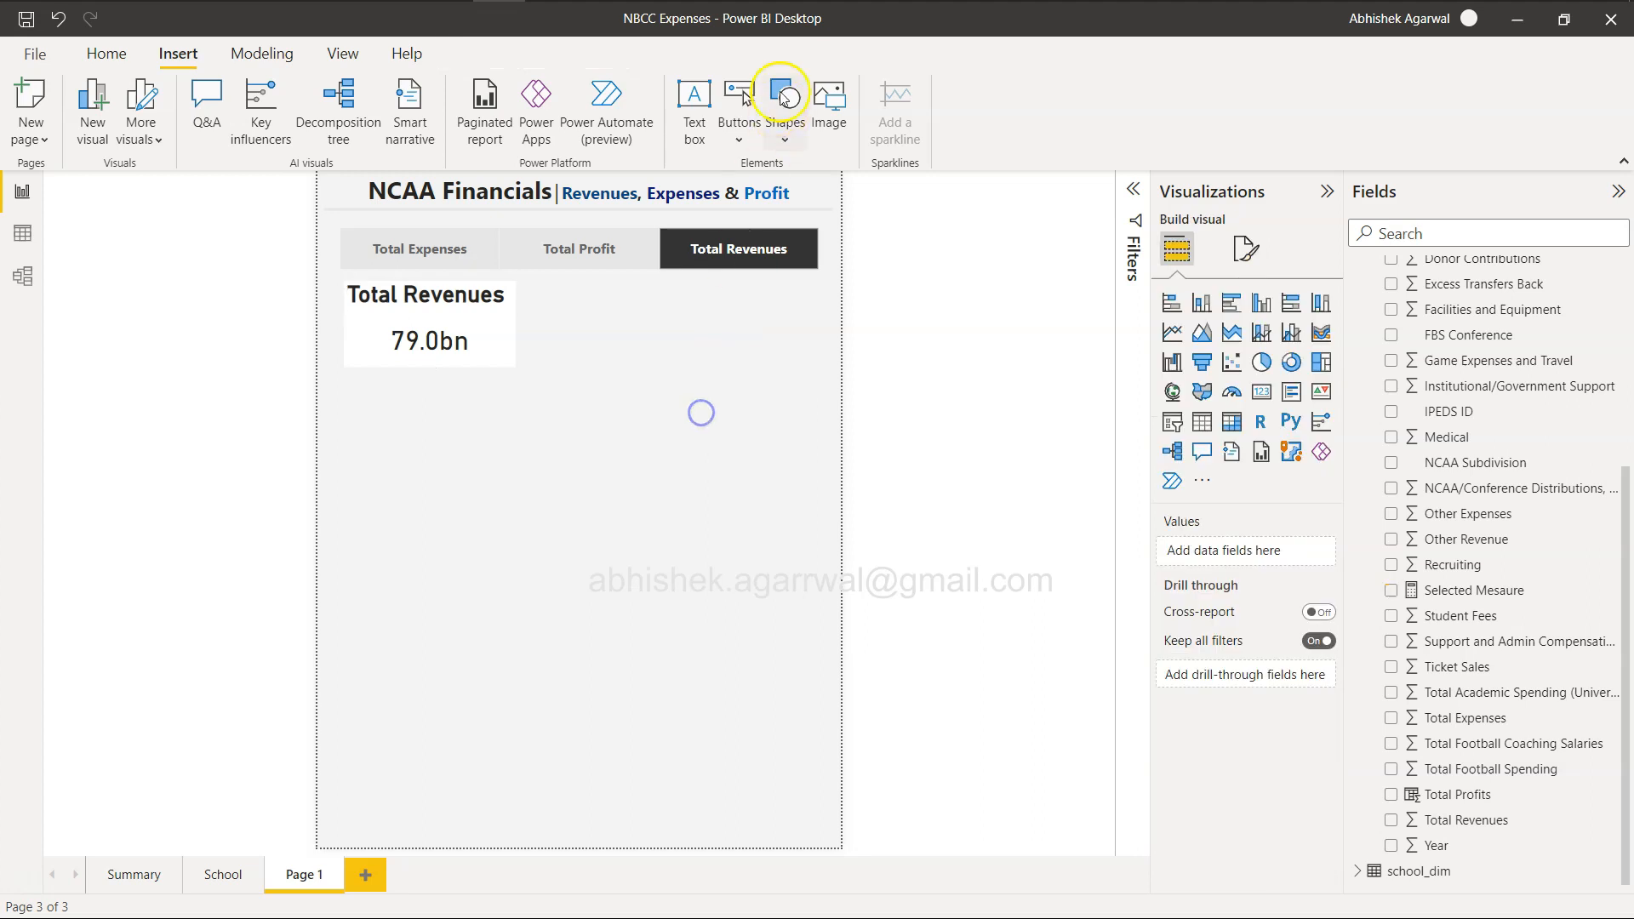
pyautogui.click(783, 126)
pyautogui.click(782, 212)
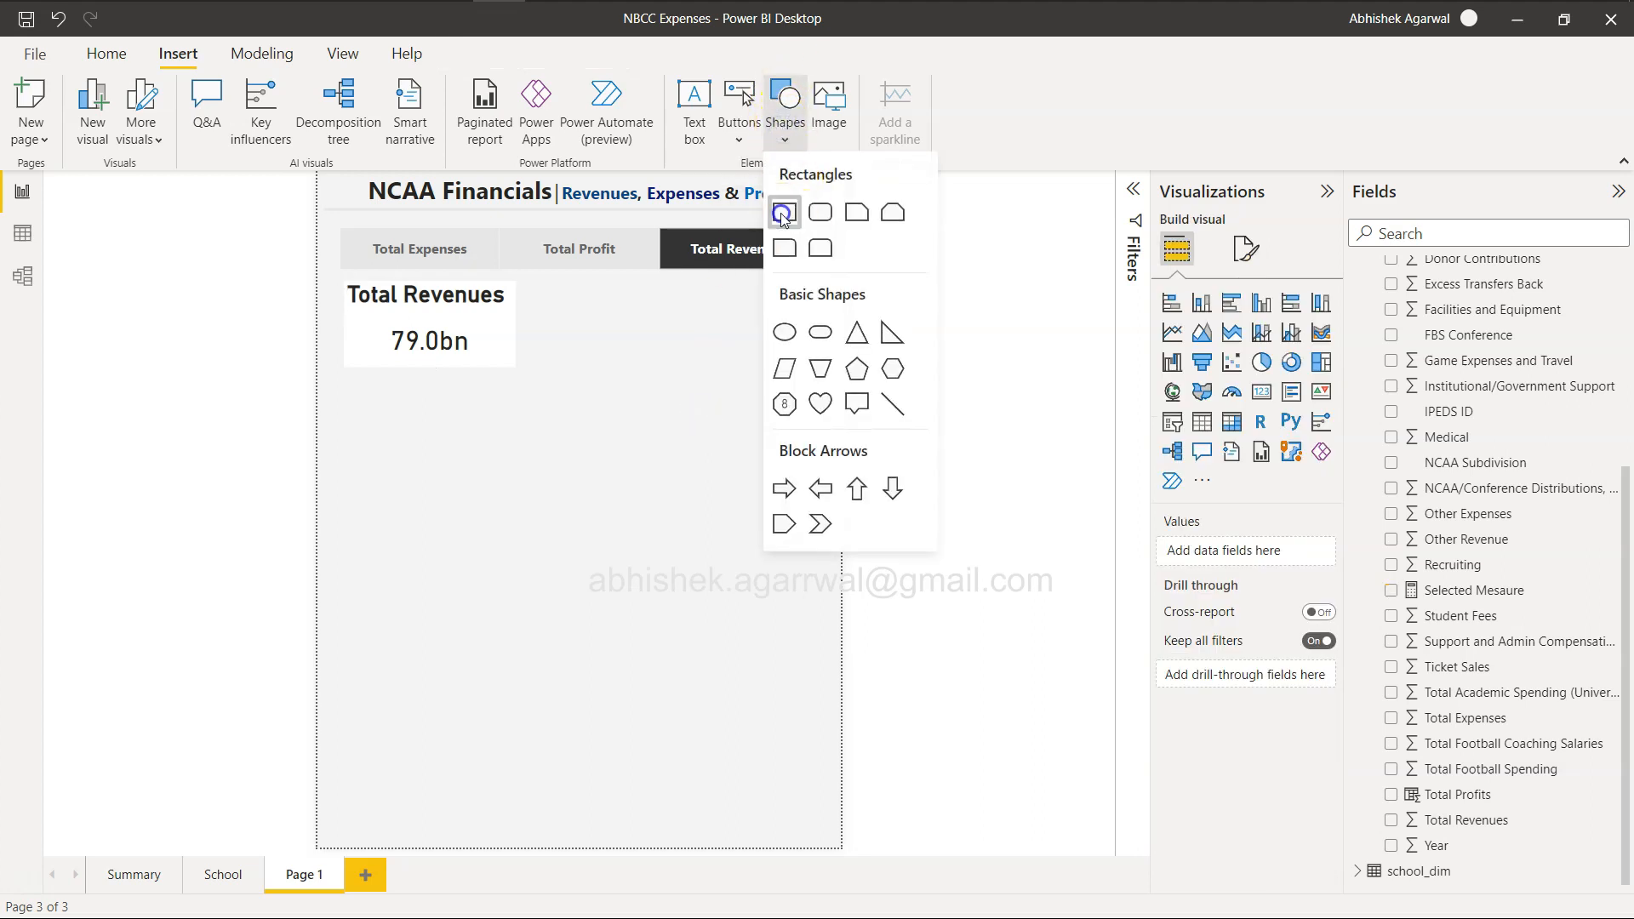
pyautogui.click(468, 330)
pyautogui.moveTo(468, 330); pyautogui.dragTo(615, 606)
pyautogui.click(470, 482)
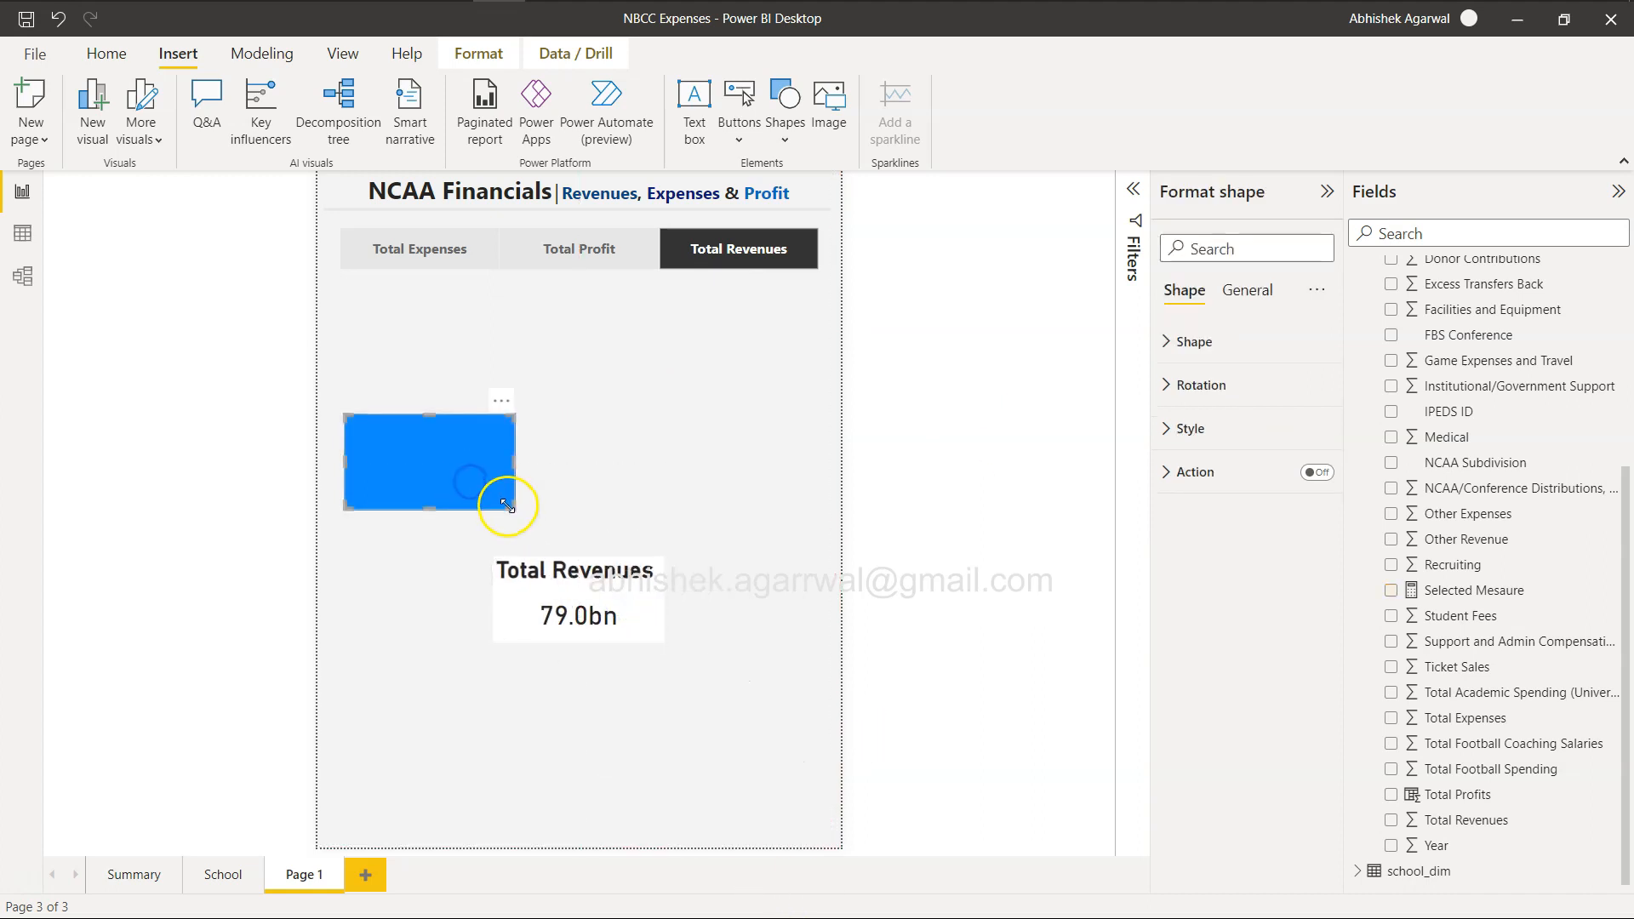
# Move and enlarge the blue rectangle to fill the page from just below the slicer down to the page's bottom edge.
pyautogui.moveTo(507, 506); pyautogui.dragTo(776, 800)
pyautogui.moveTo(528, 565); pyautogui.dragTo(528, 426)
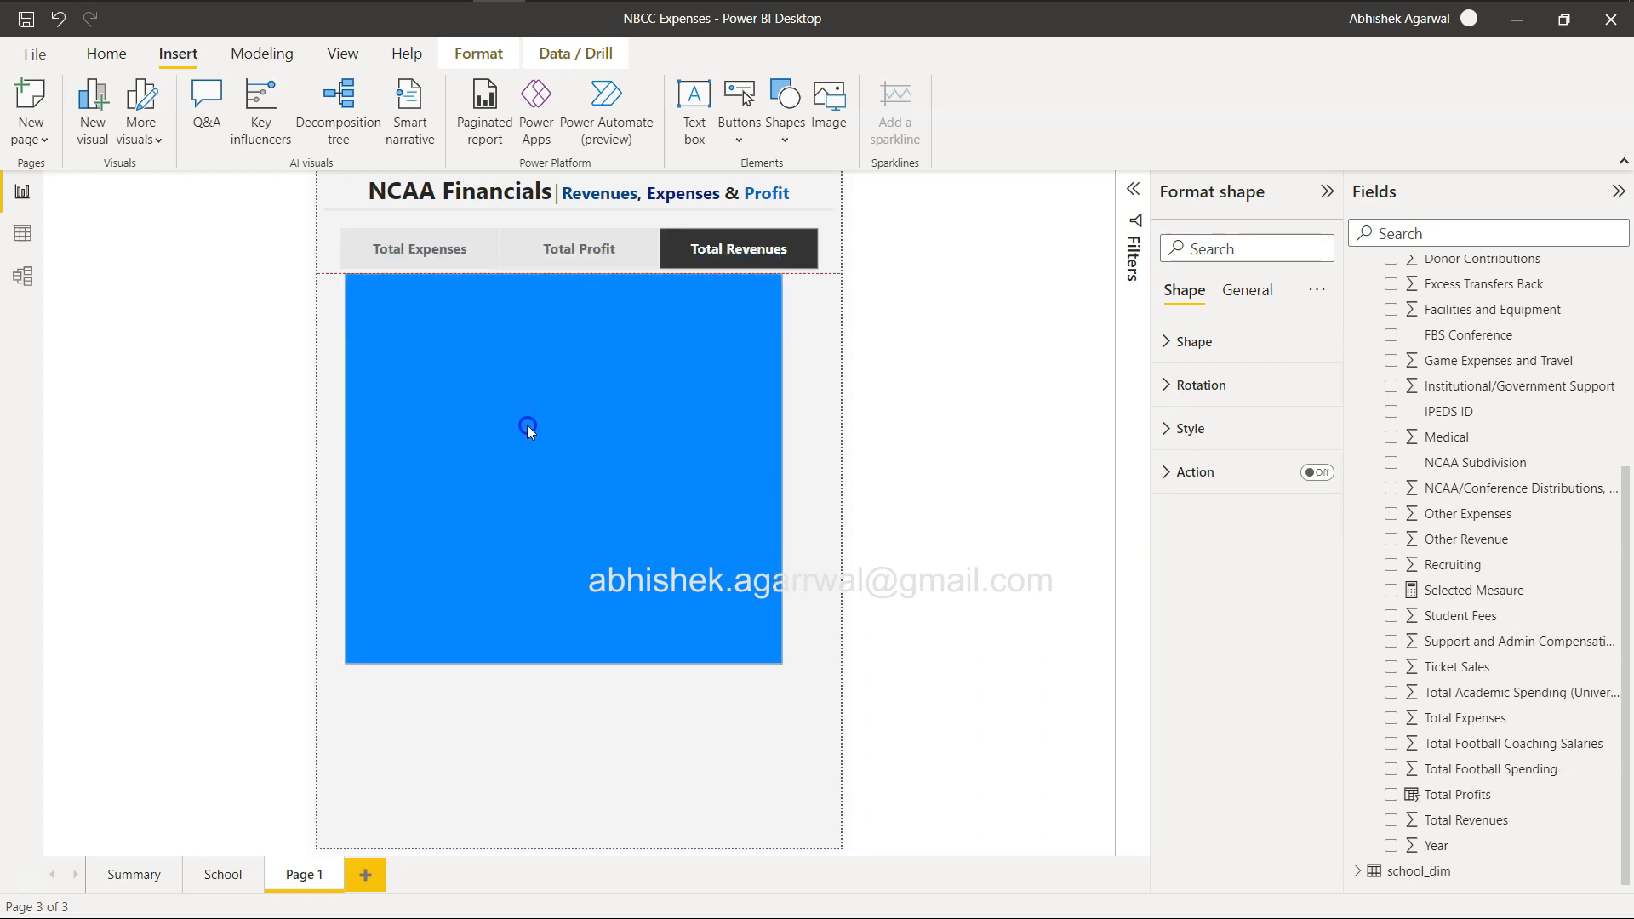
pyautogui.moveTo(781, 474); pyautogui.dragTo(817, 476)
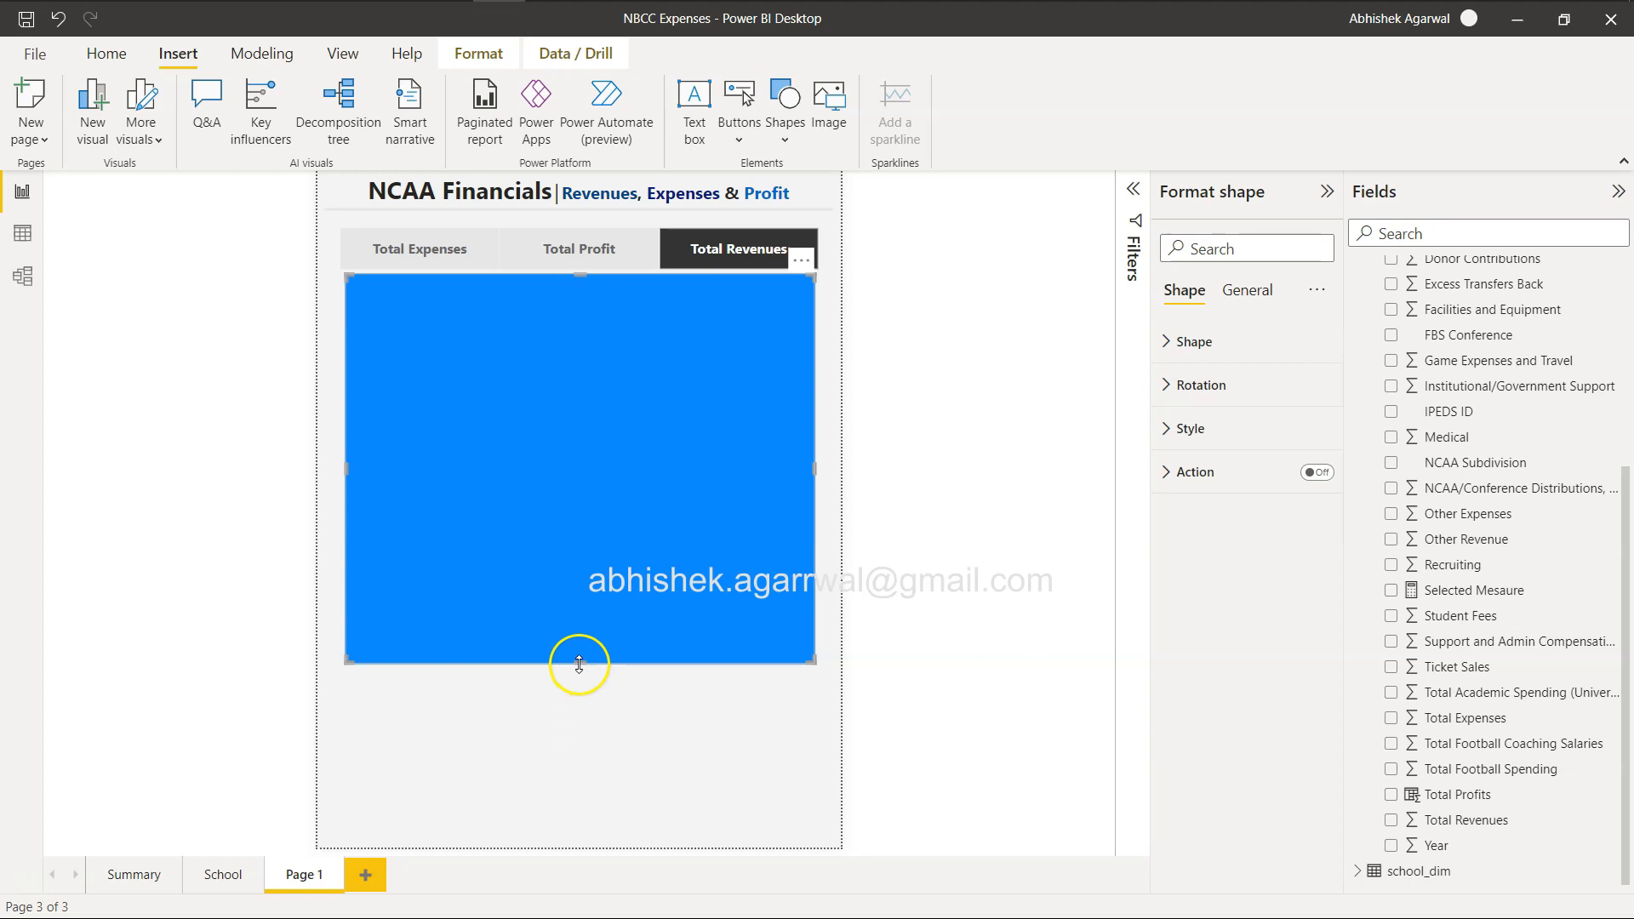
pyautogui.moveTo(579, 664); pyautogui.dragTo(577, 851)
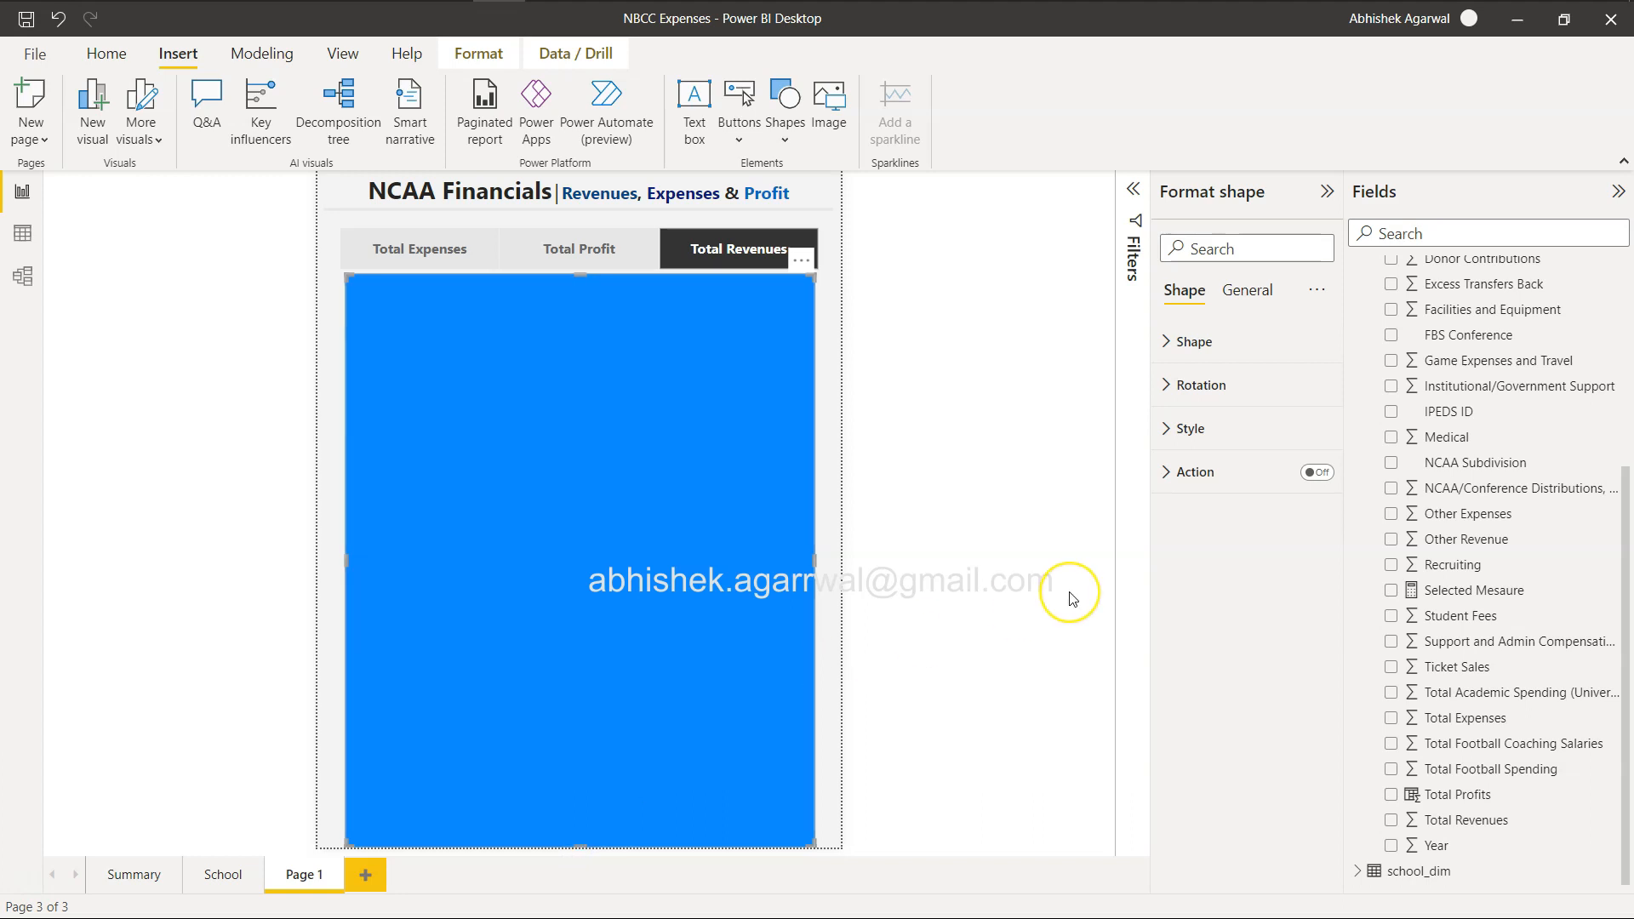
# Compare with the example report in the browser, select Total Expenses in the slicer, and shrink the slicer to fit within the rectangle's width.
pyautogui.hotkey('alt', 'Tab')
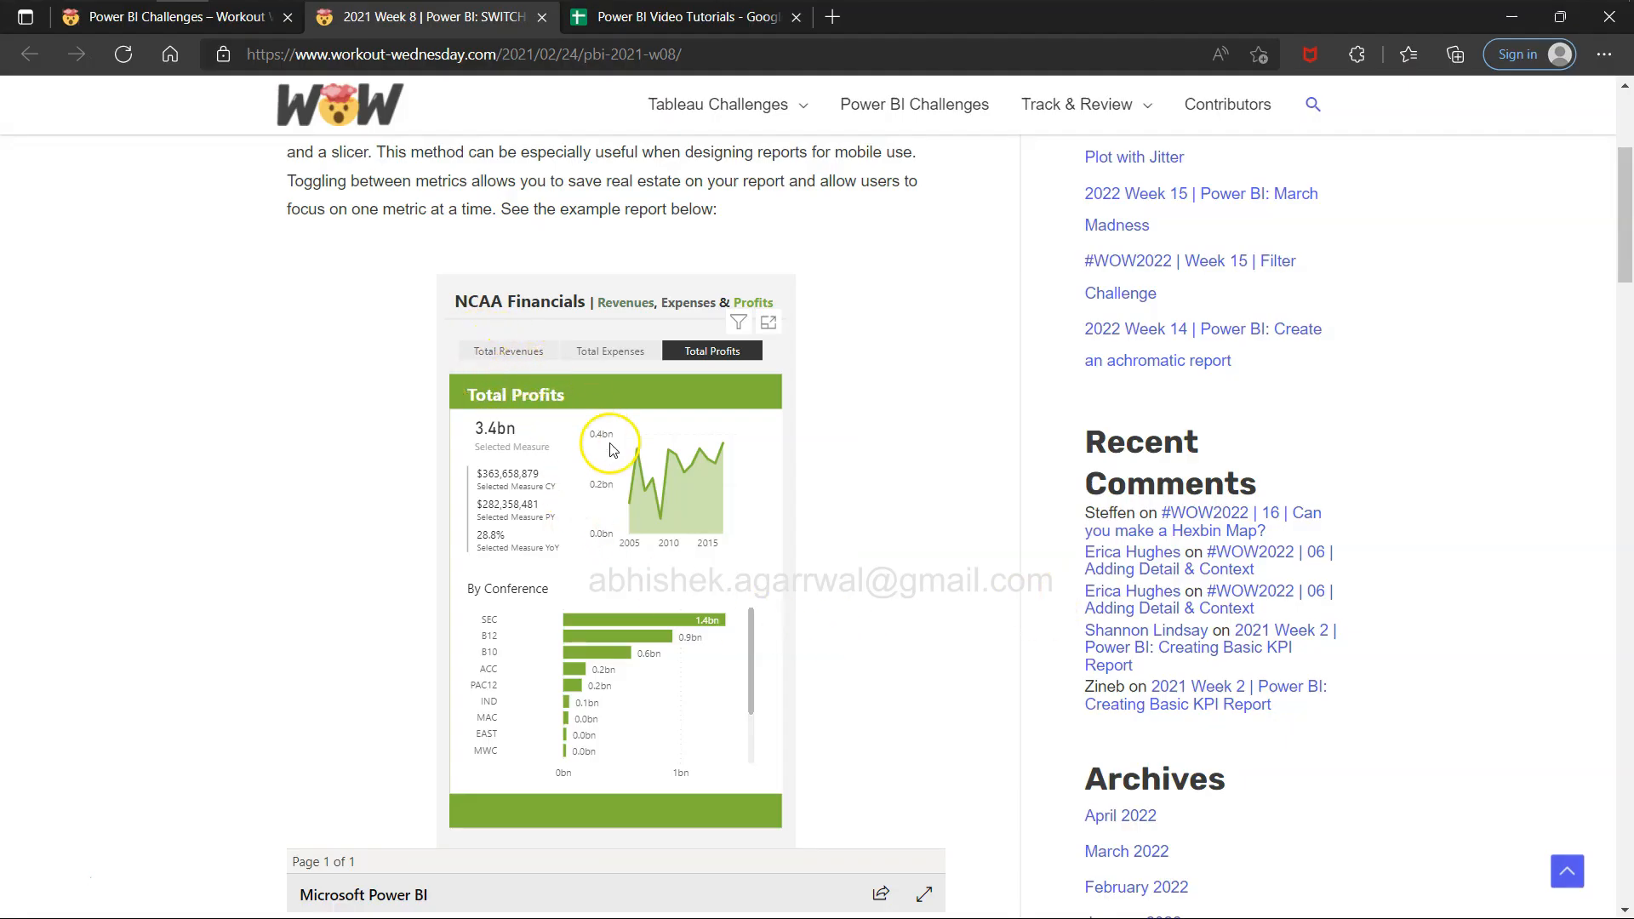
pyautogui.hotkey('alt', 'Tab')
pyautogui.click(487, 245)
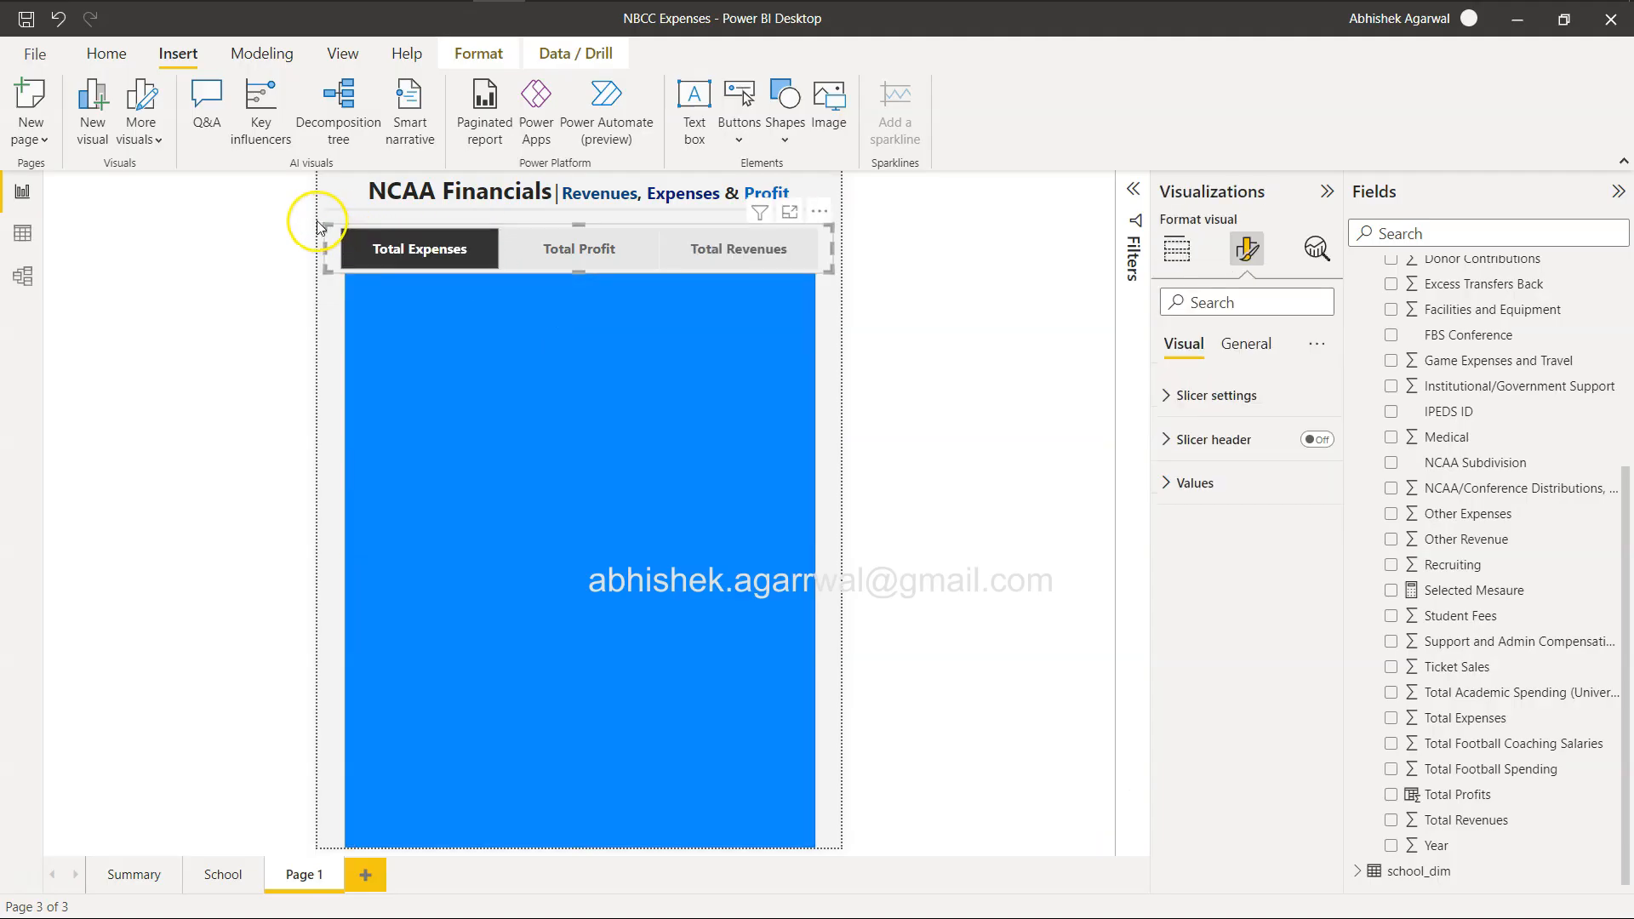
pyautogui.moveTo(322, 222); pyautogui.dragTo(369, 239)
pyautogui.moveTo(543, 256); pyautogui.dragTo(524, 244)
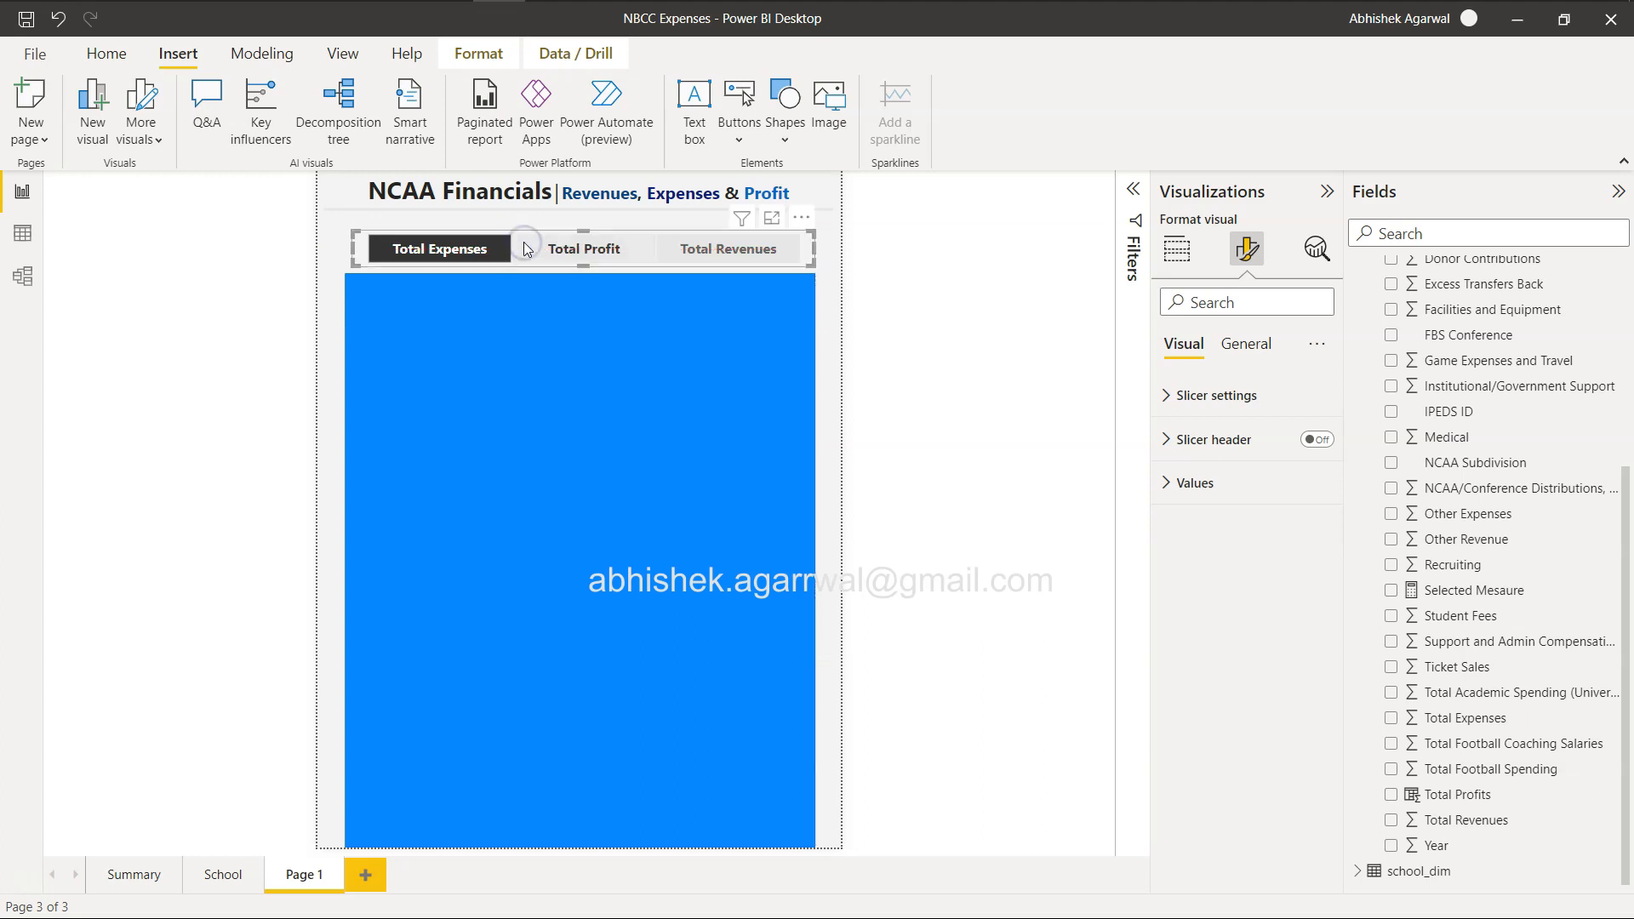
# Compare with the example report in the browser, and back in Power BI Desktop open conditional formatting for the background rectangle's fill colour.
pyautogui.hotkey('alt', 'Tab')
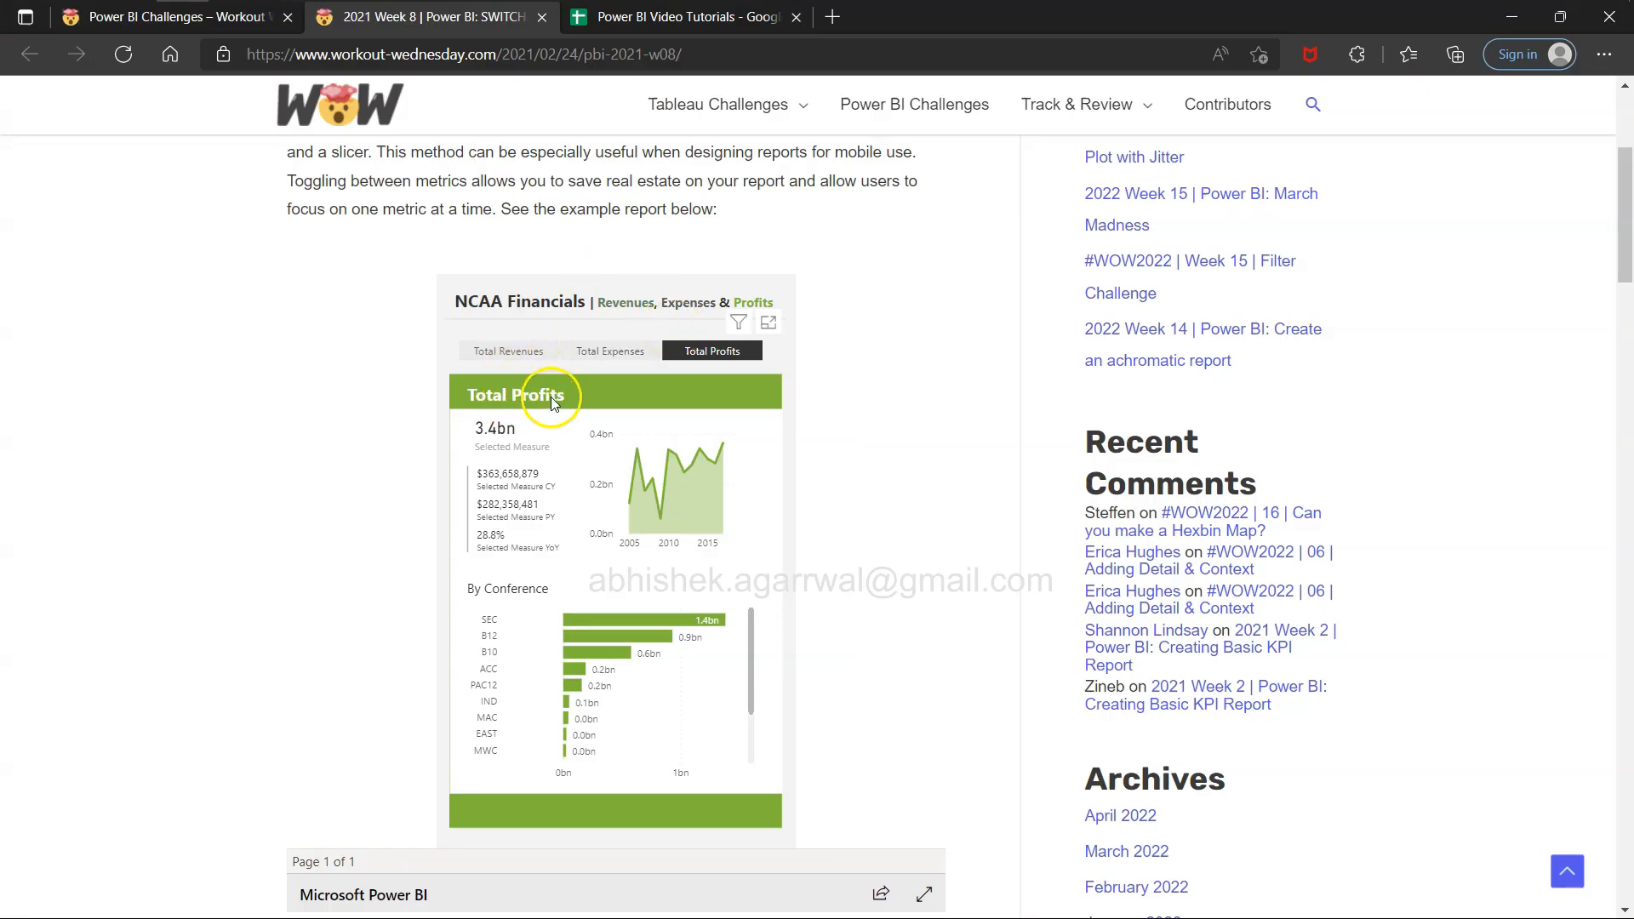
pyautogui.hotkey('alt', 'Tab')
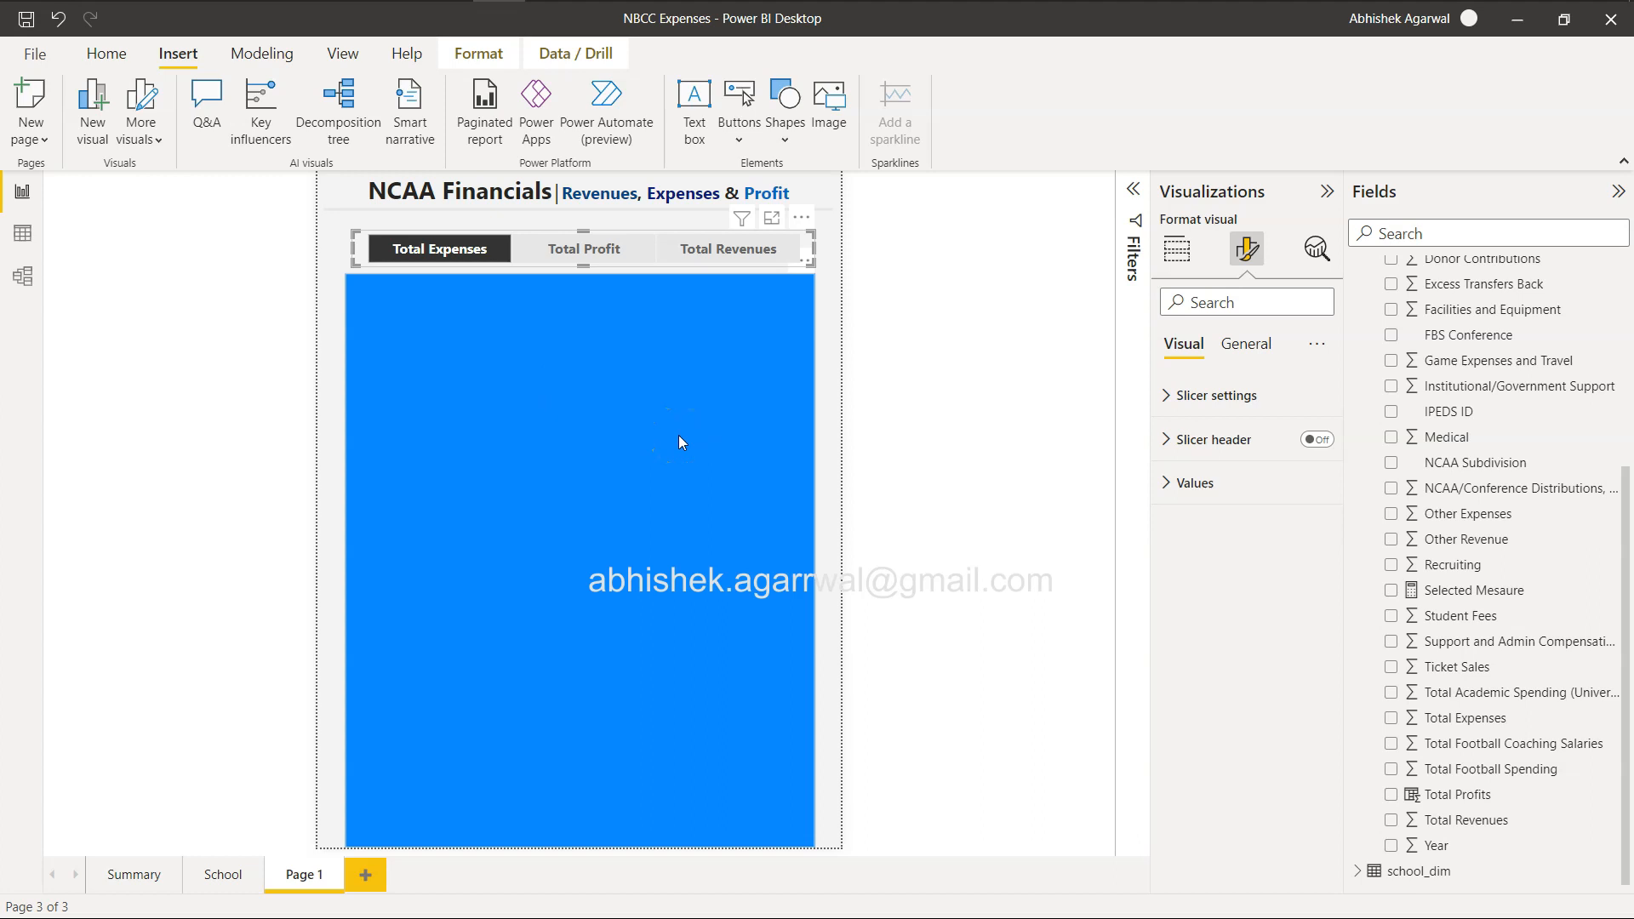
pyautogui.click(678, 435)
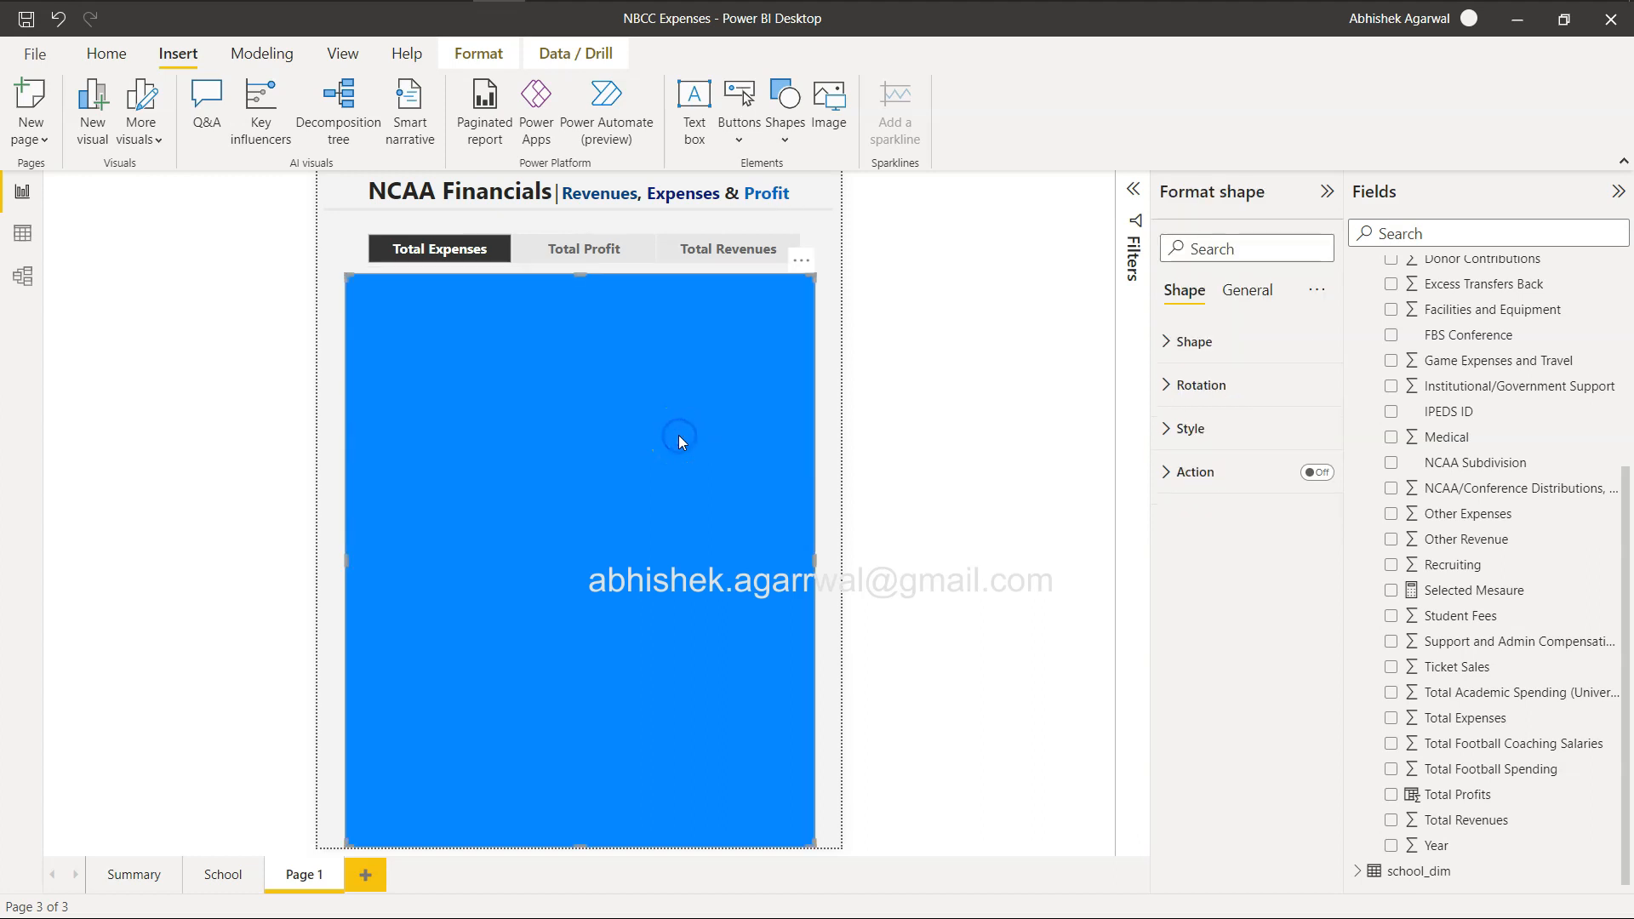
pyautogui.hotkey('alt', 'Tab')
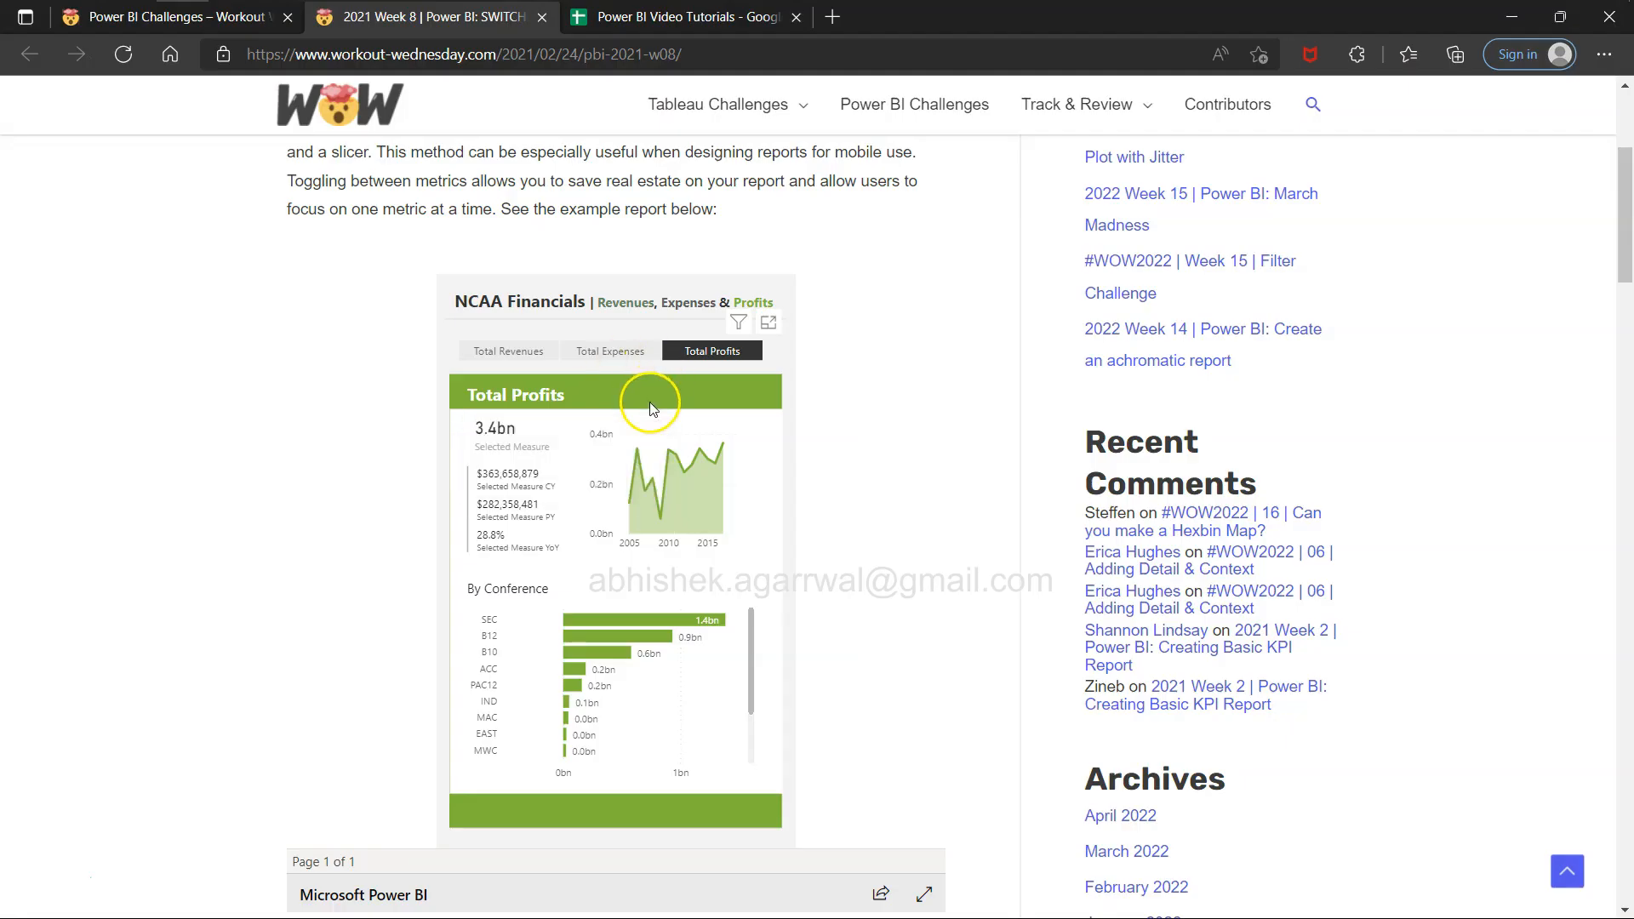
pyautogui.hotkey('alt', 'Tab')
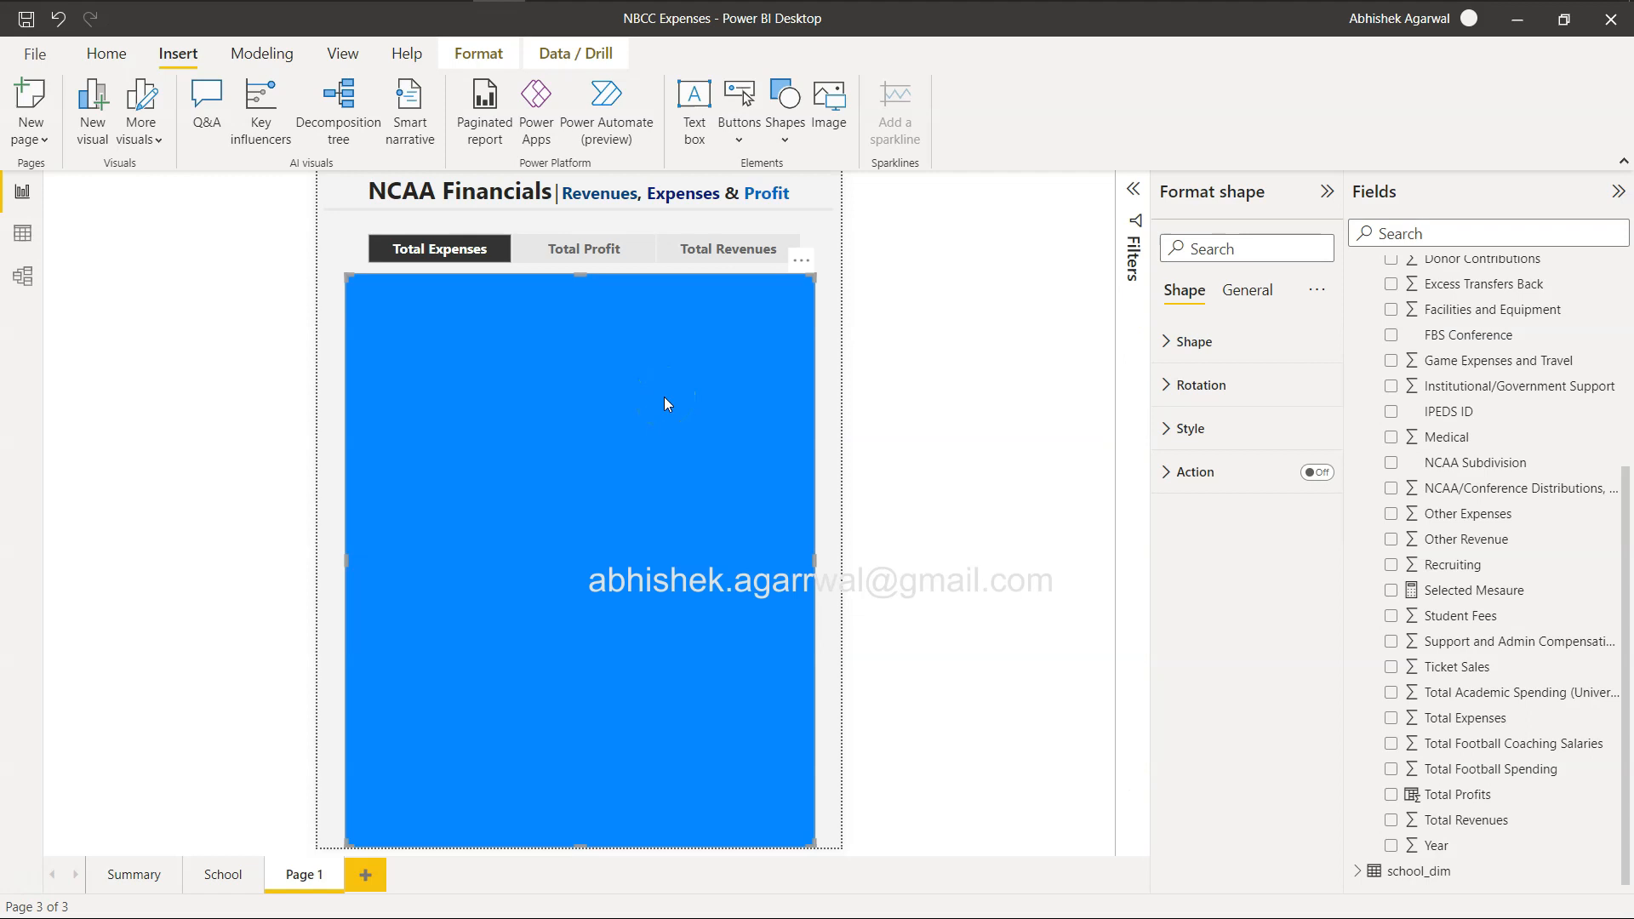
pyautogui.click(1168, 430)
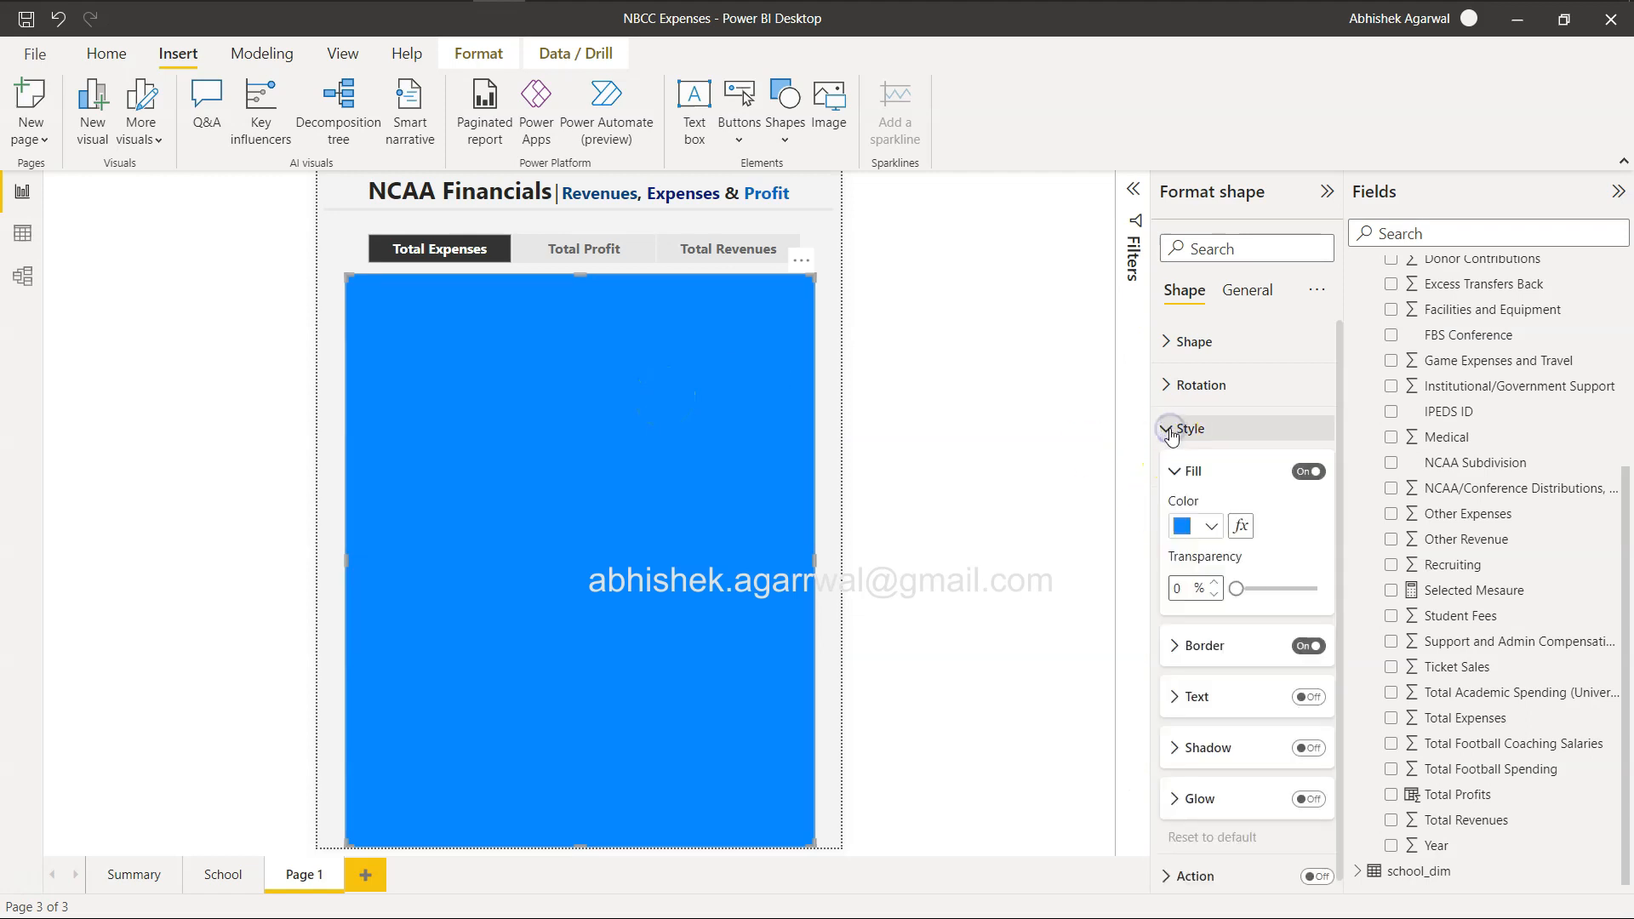
pyautogui.click(1241, 527)
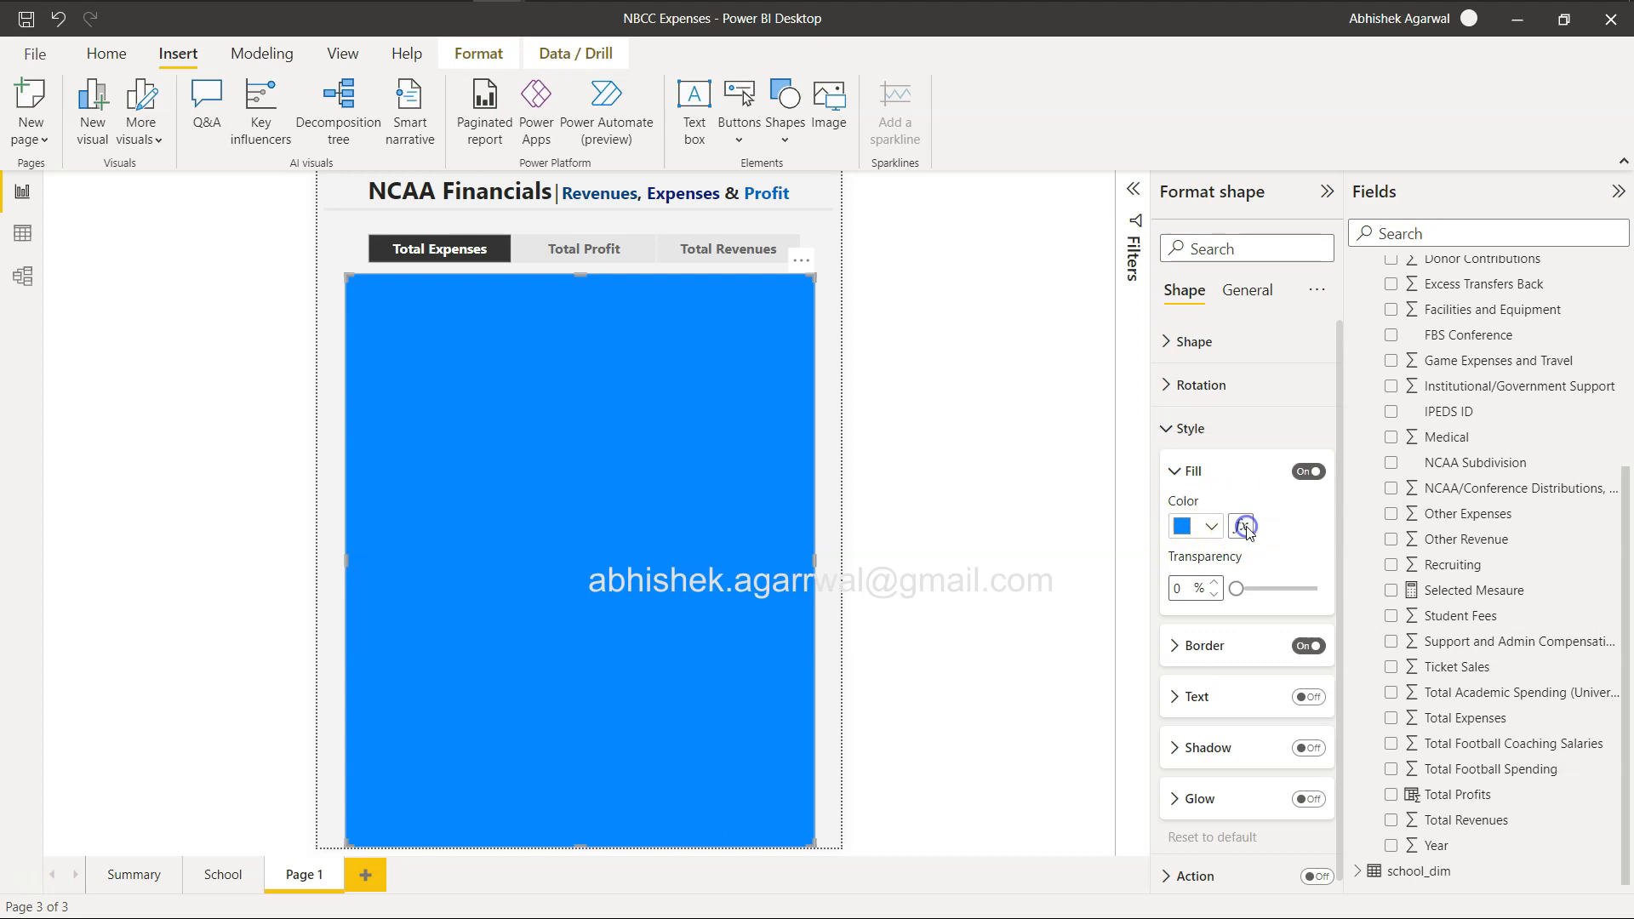
# Set the fill's format style to Rules and base it on the Position field of the Dynamic Measure table.
pyautogui.moveTo(686, 164); pyautogui.dragTo(965, 170)
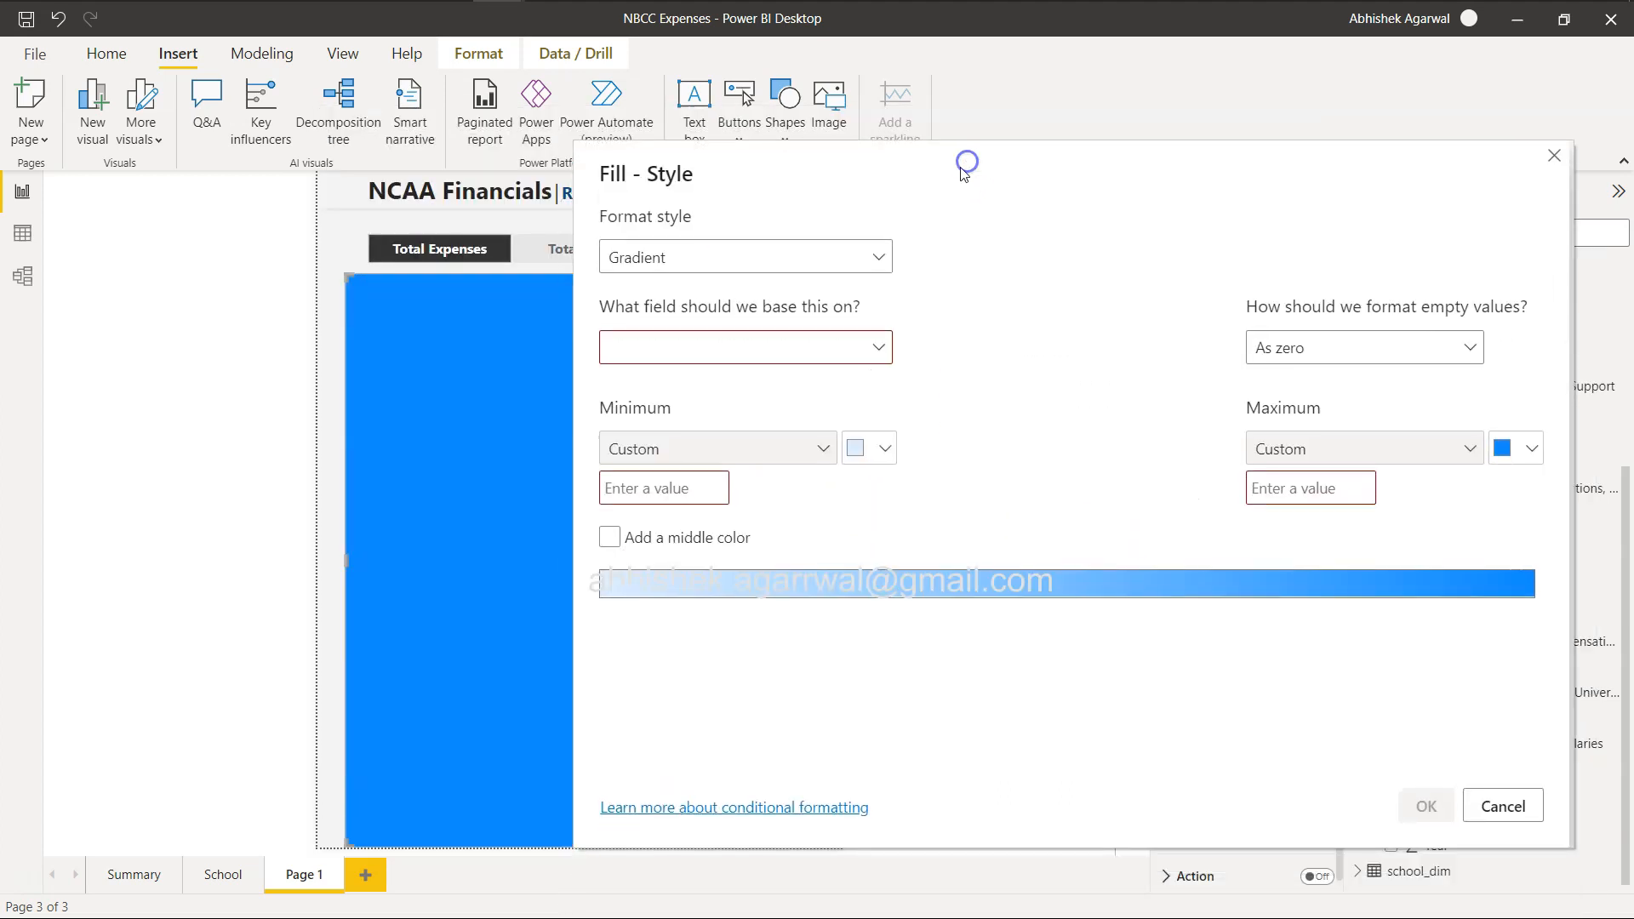
pyautogui.click(739, 252)
pyautogui.click(727, 327)
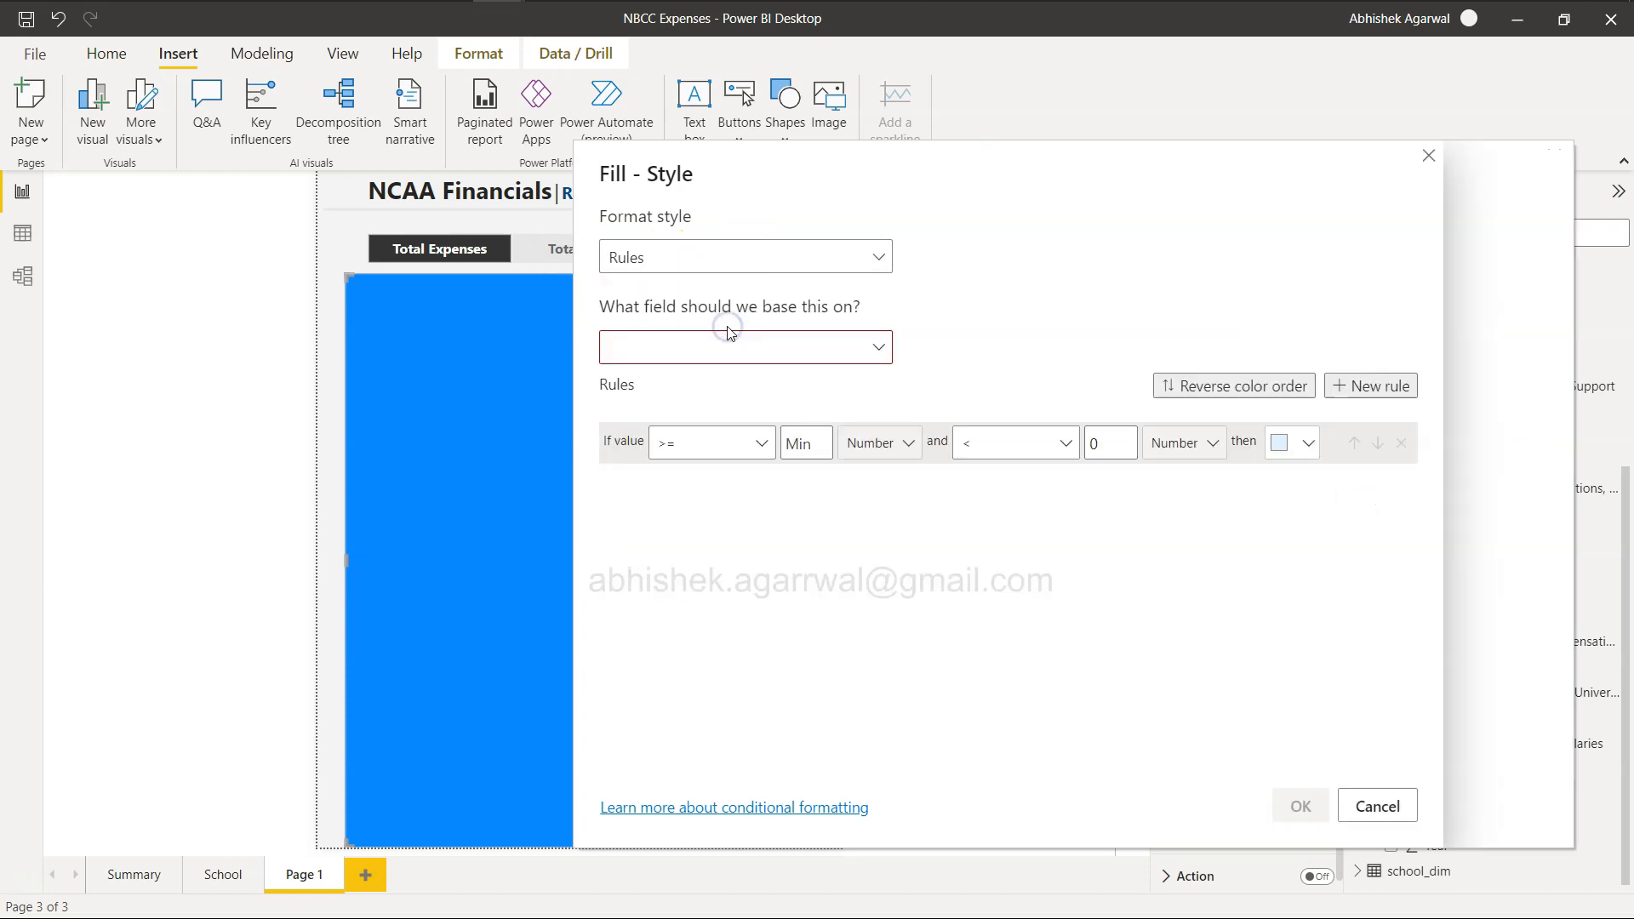
pyautogui.click(730, 346)
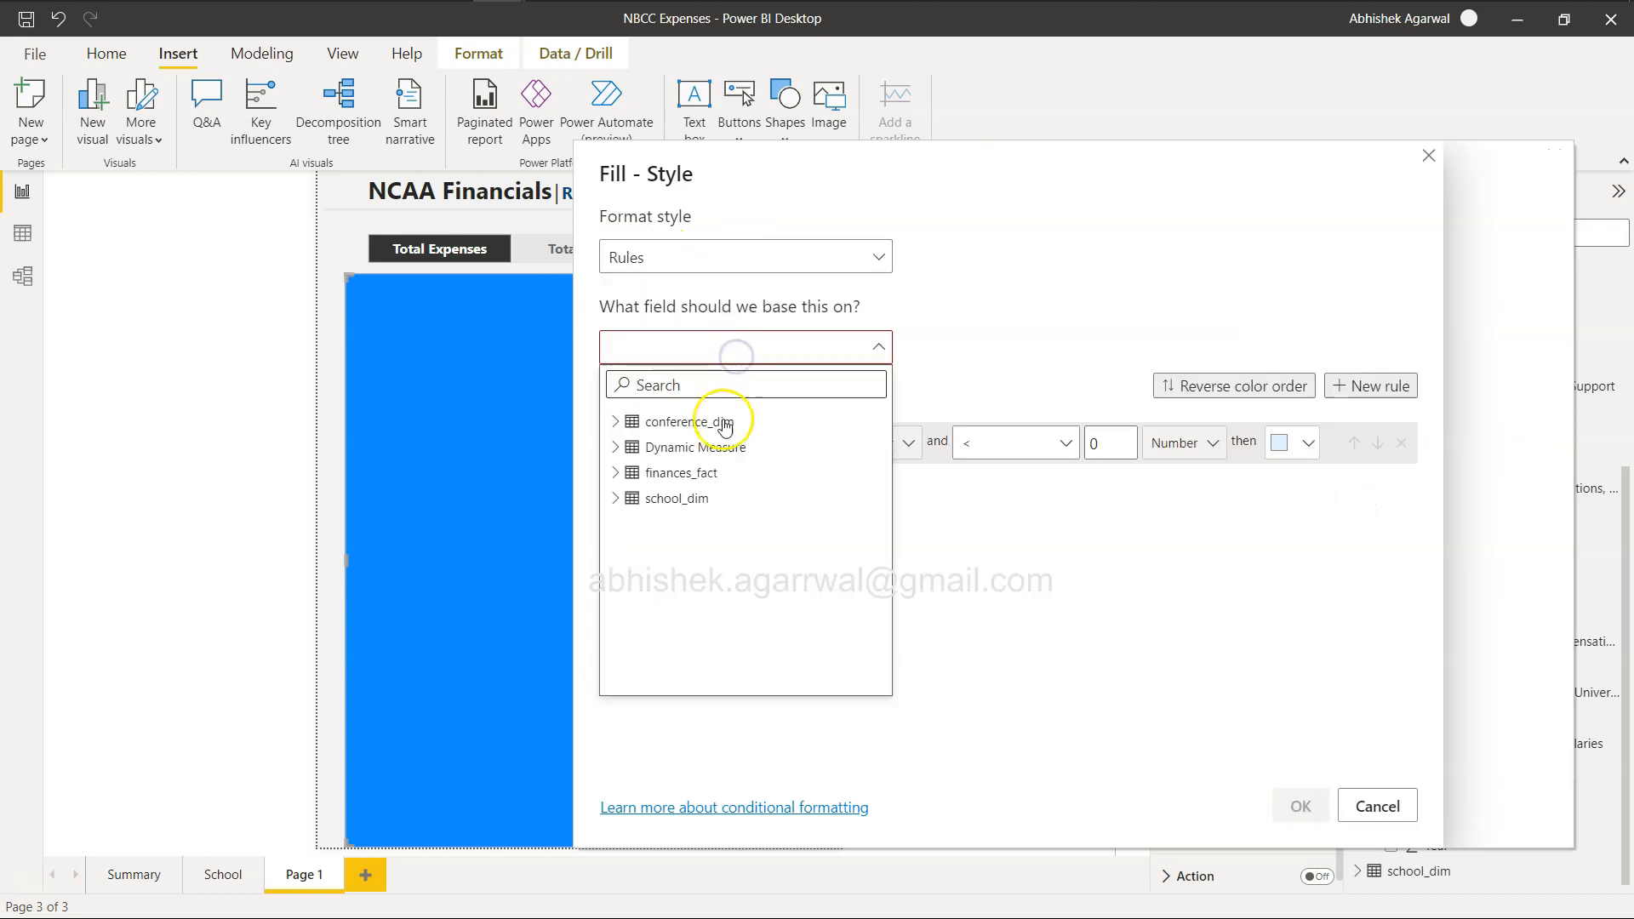
pyautogui.click(616, 448)
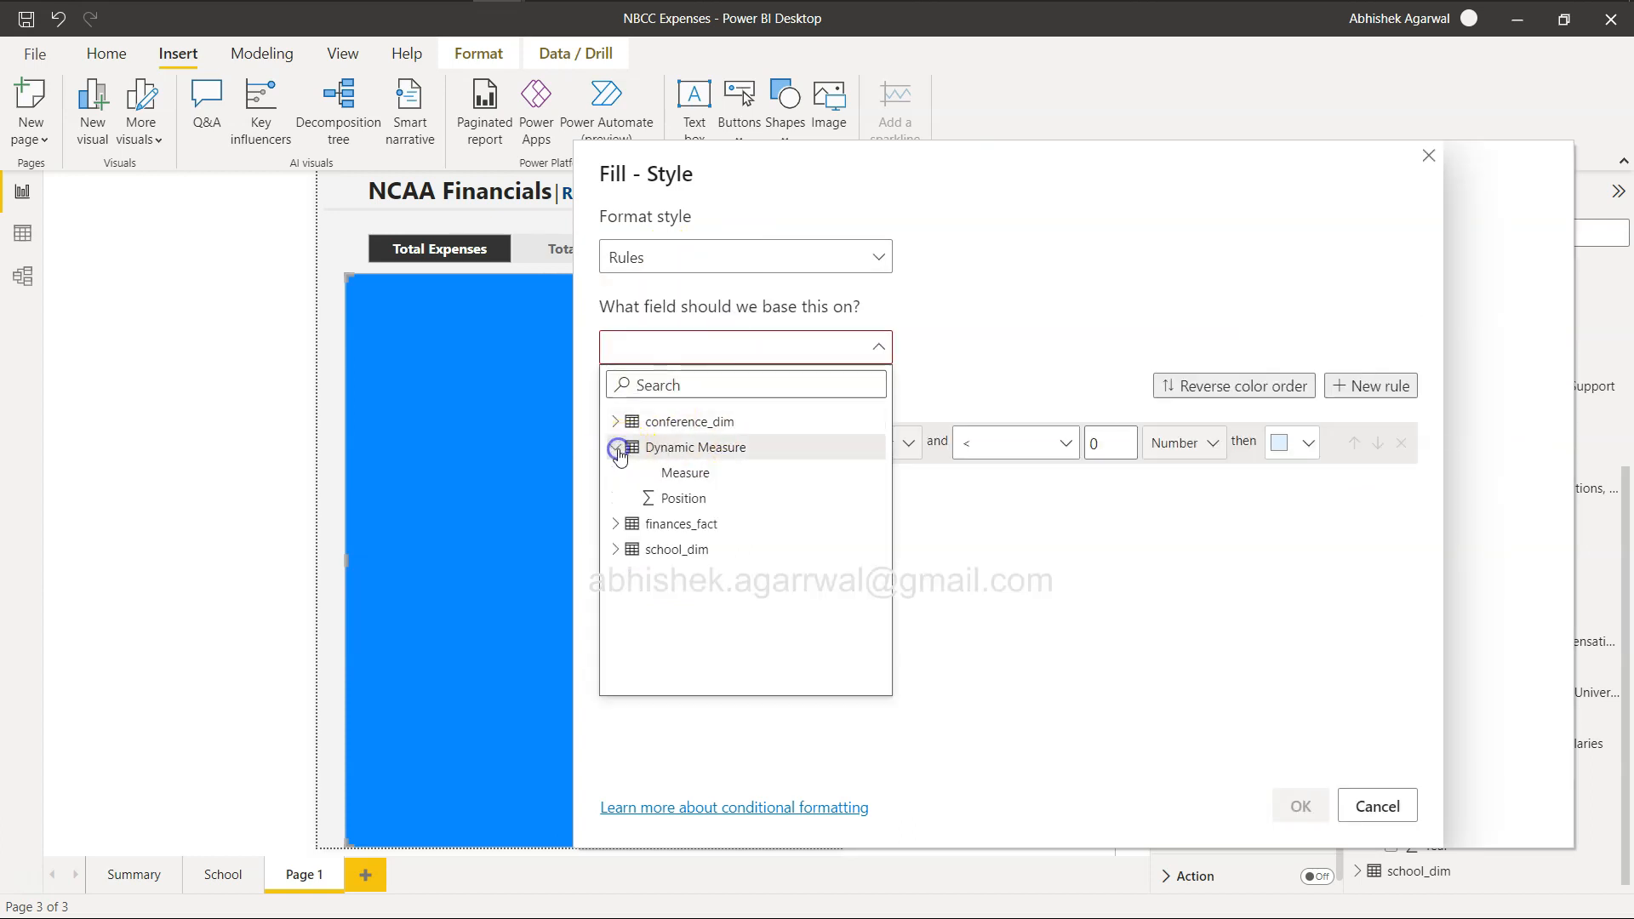
pyautogui.click(690, 501)
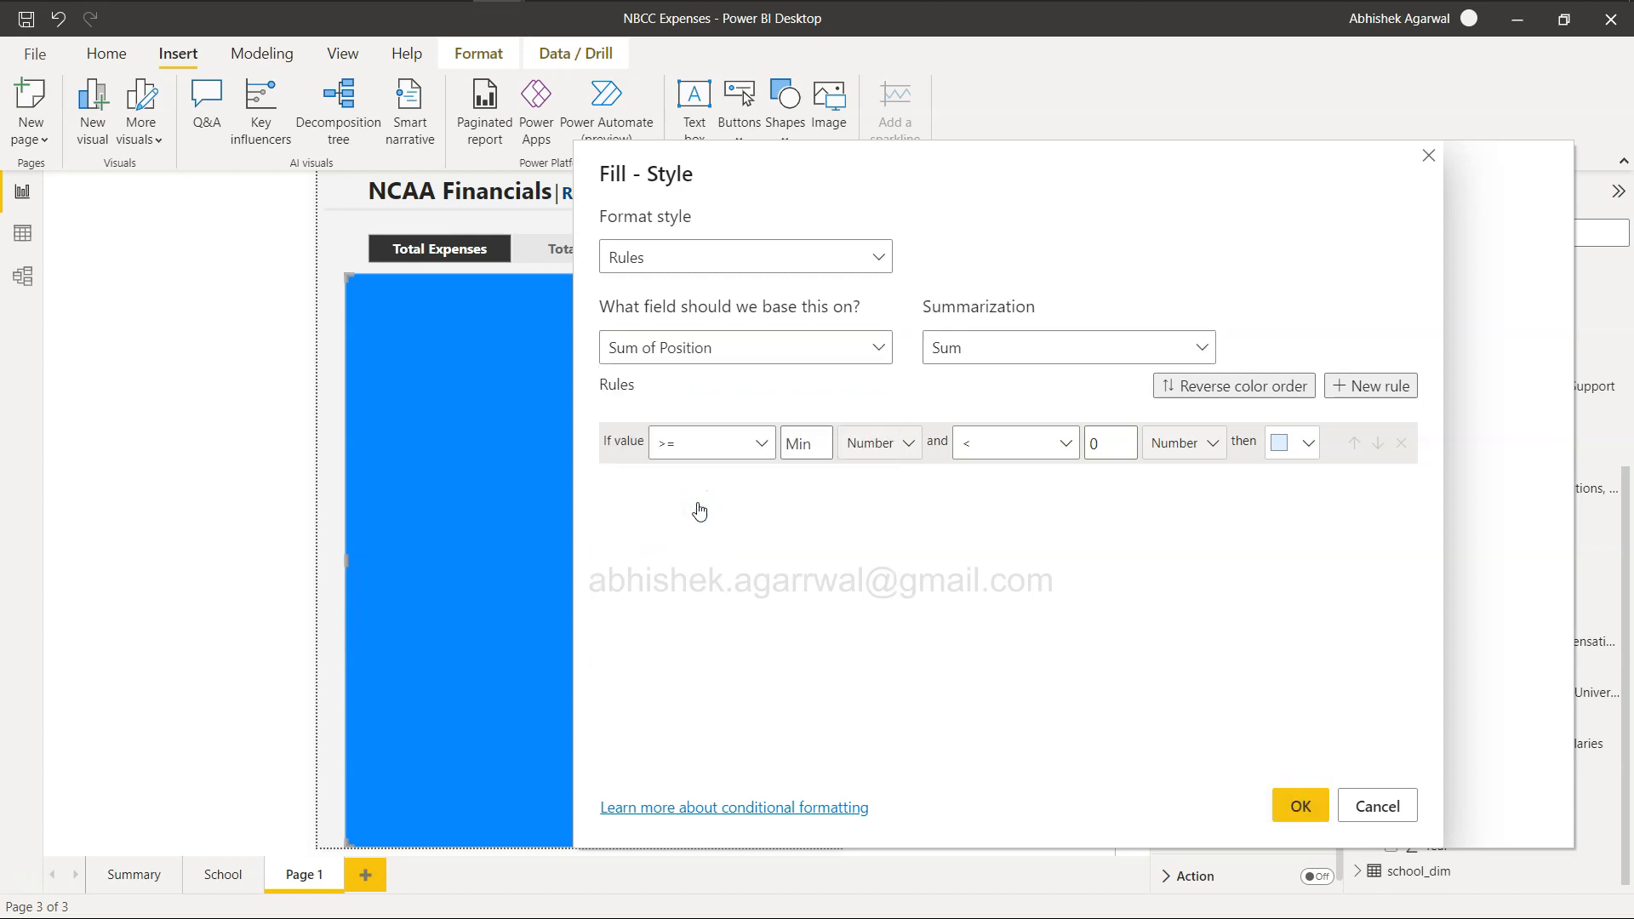
# Define the first fill rule so that a value equal to 1 gives the darkest shade of the theme's bright blue.
pyautogui.moveTo(809, 183); pyautogui.dragTo(742, 280)
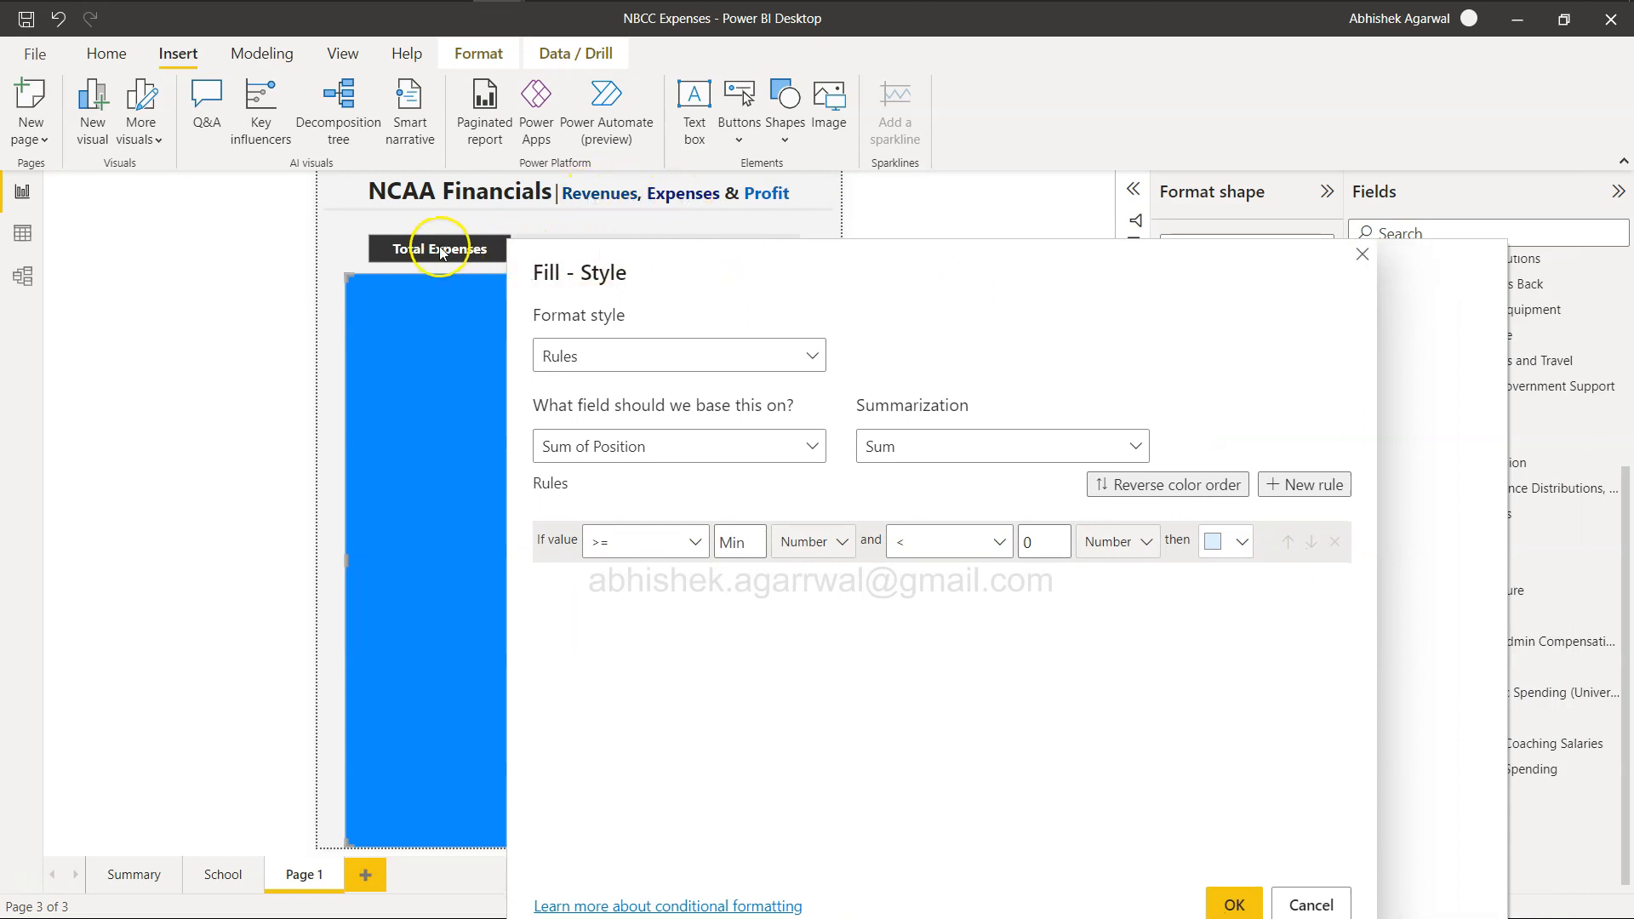
pyautogui.moveTo(606, 271); pyautogui.dragTo(598, 357)
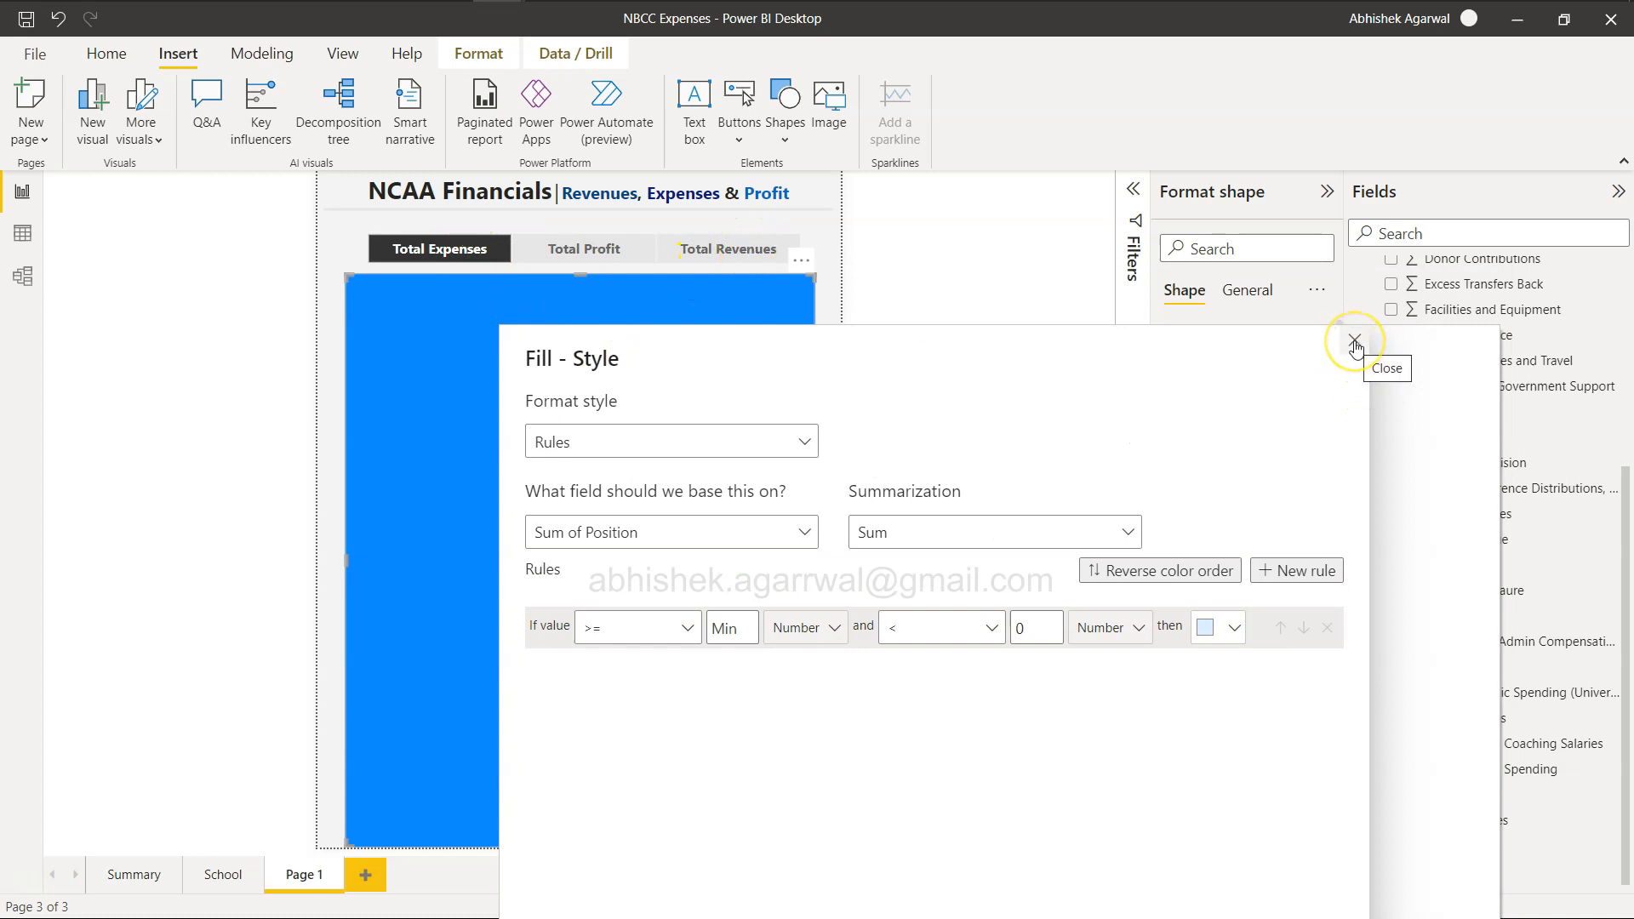
pyautogui.click(675, 629)
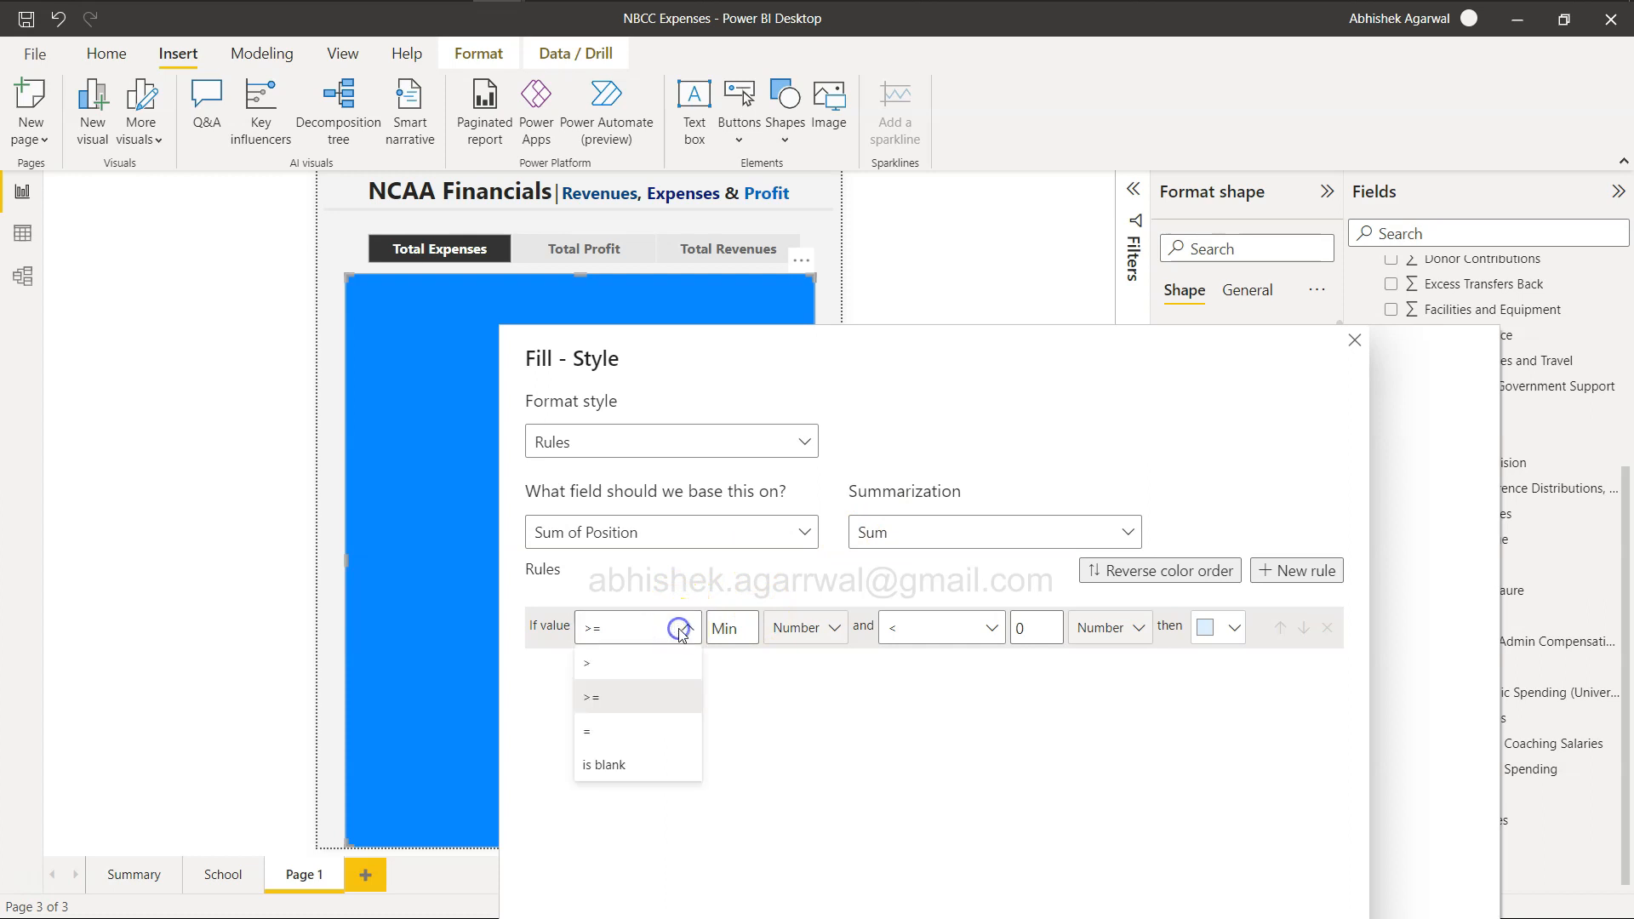
pyautogui.click(646, 737)
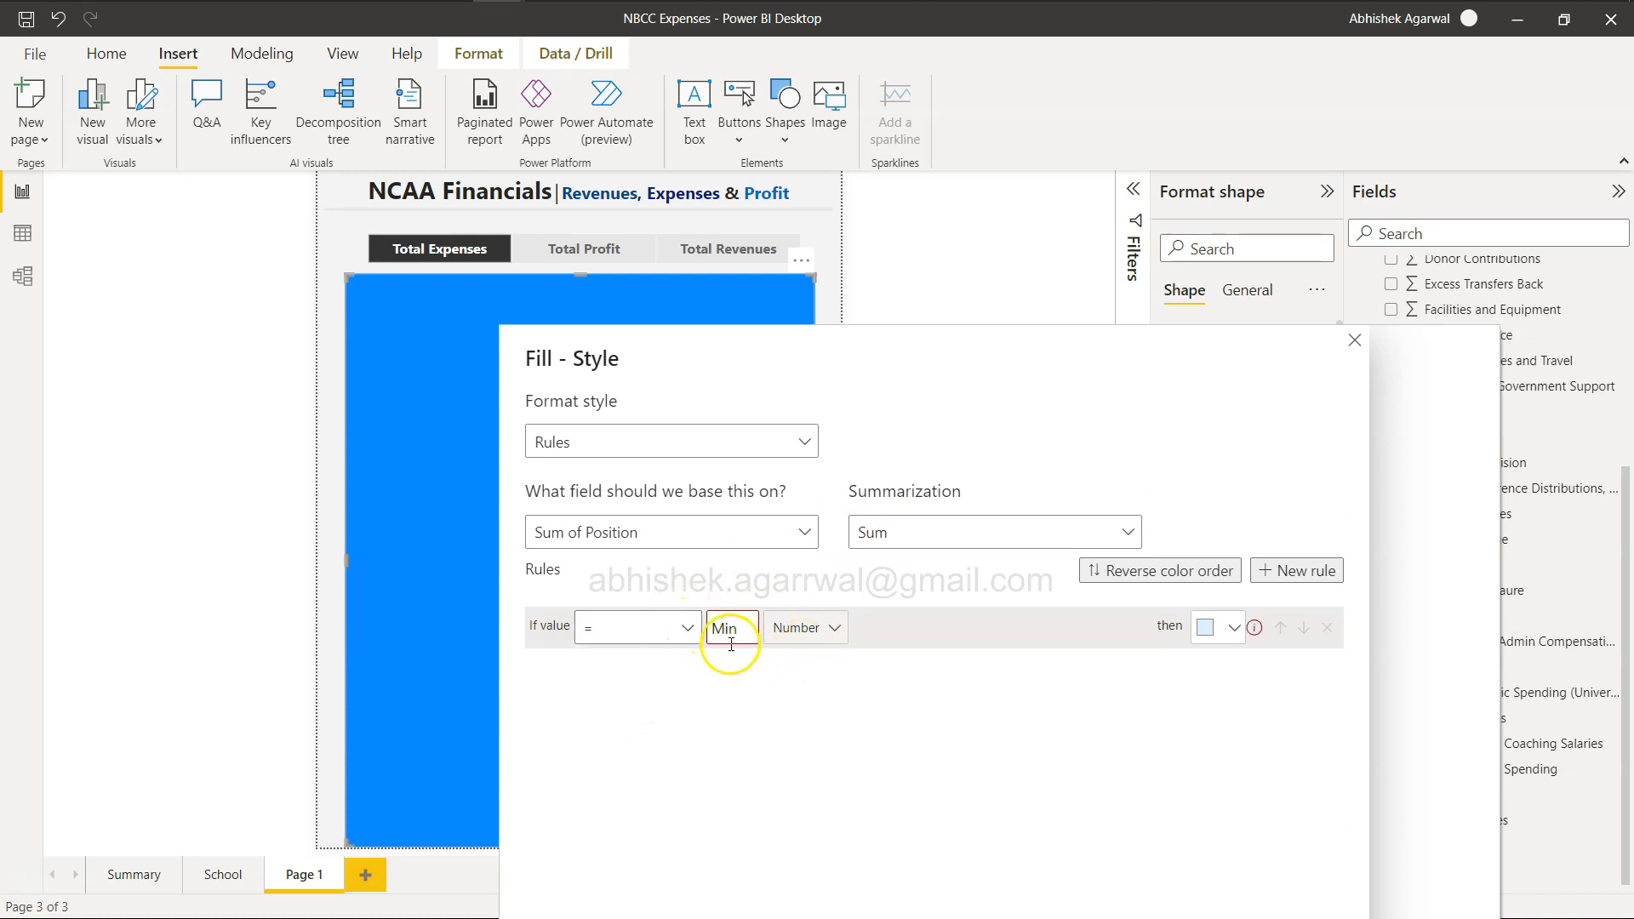
pyautogui.click(1207, 639)
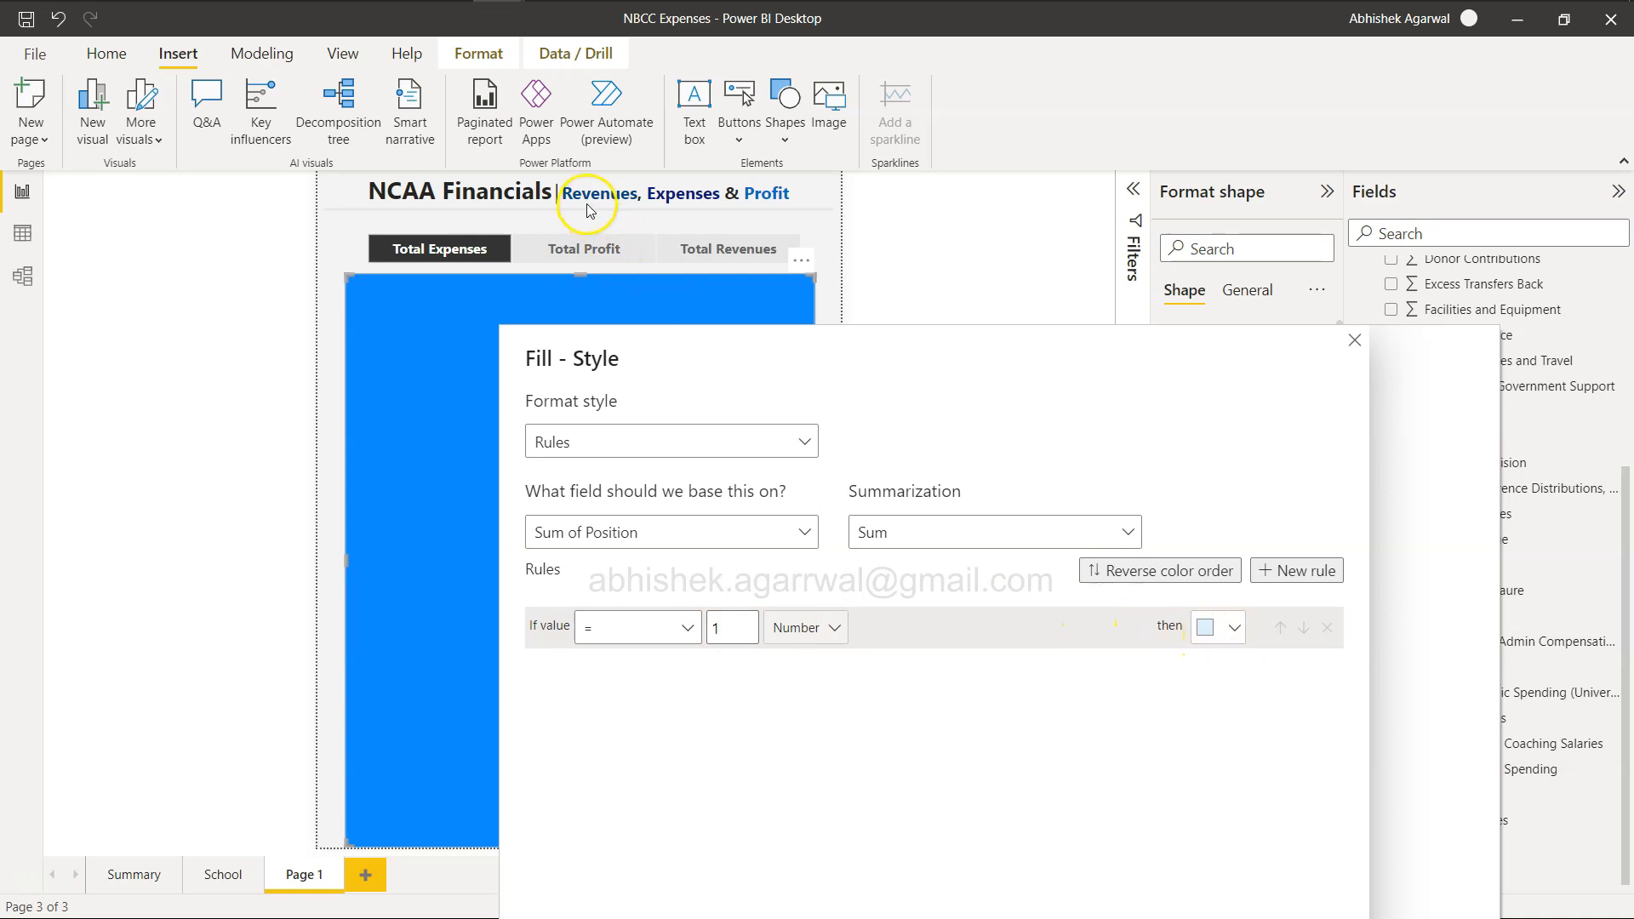
pyautogui.click(1227, 628)
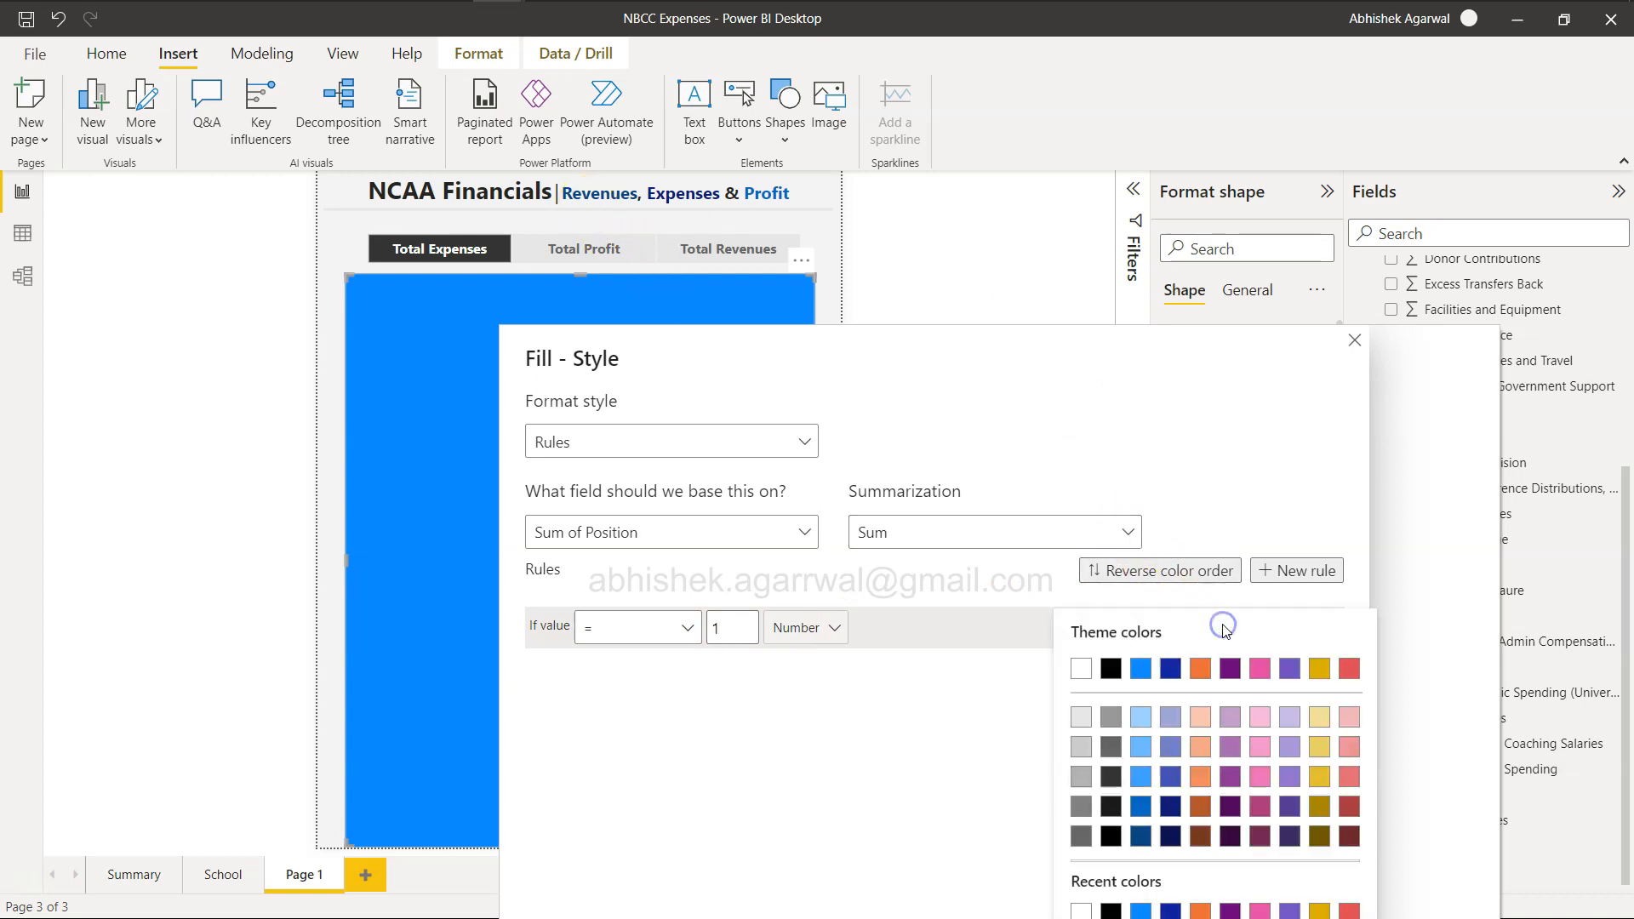
pyautogui.click(1143, 837)
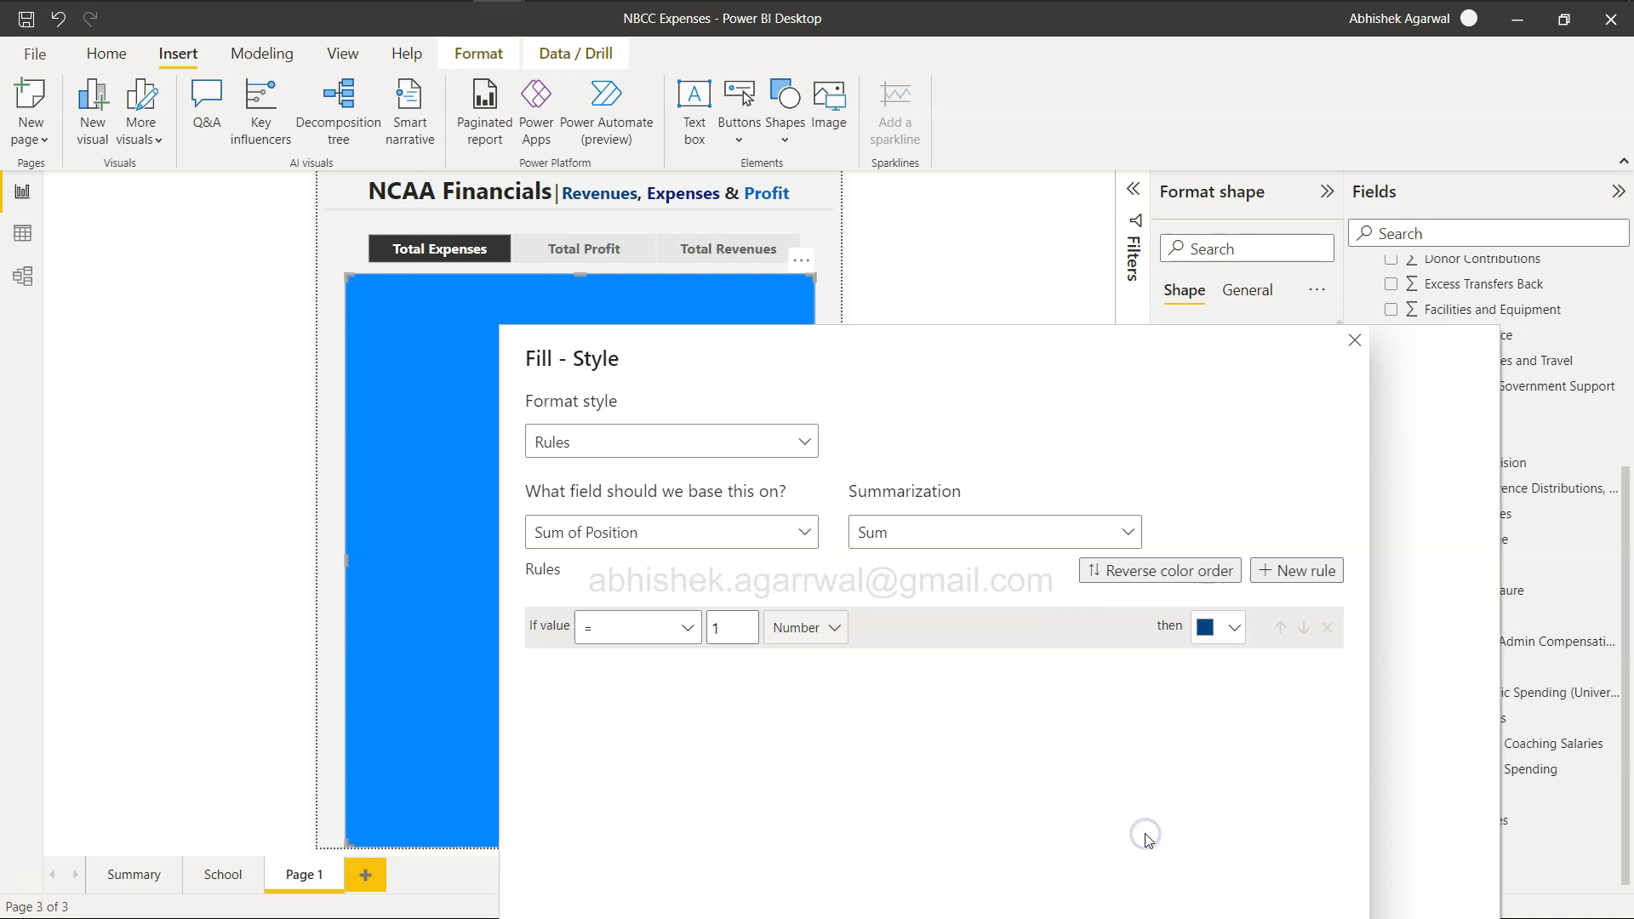
# Add a second fill rule giving the second-darkest shade of the theme's bright blue when the value equals 2.
pyautogui.click(1293, 570)
pyautogui.click(683, 669)
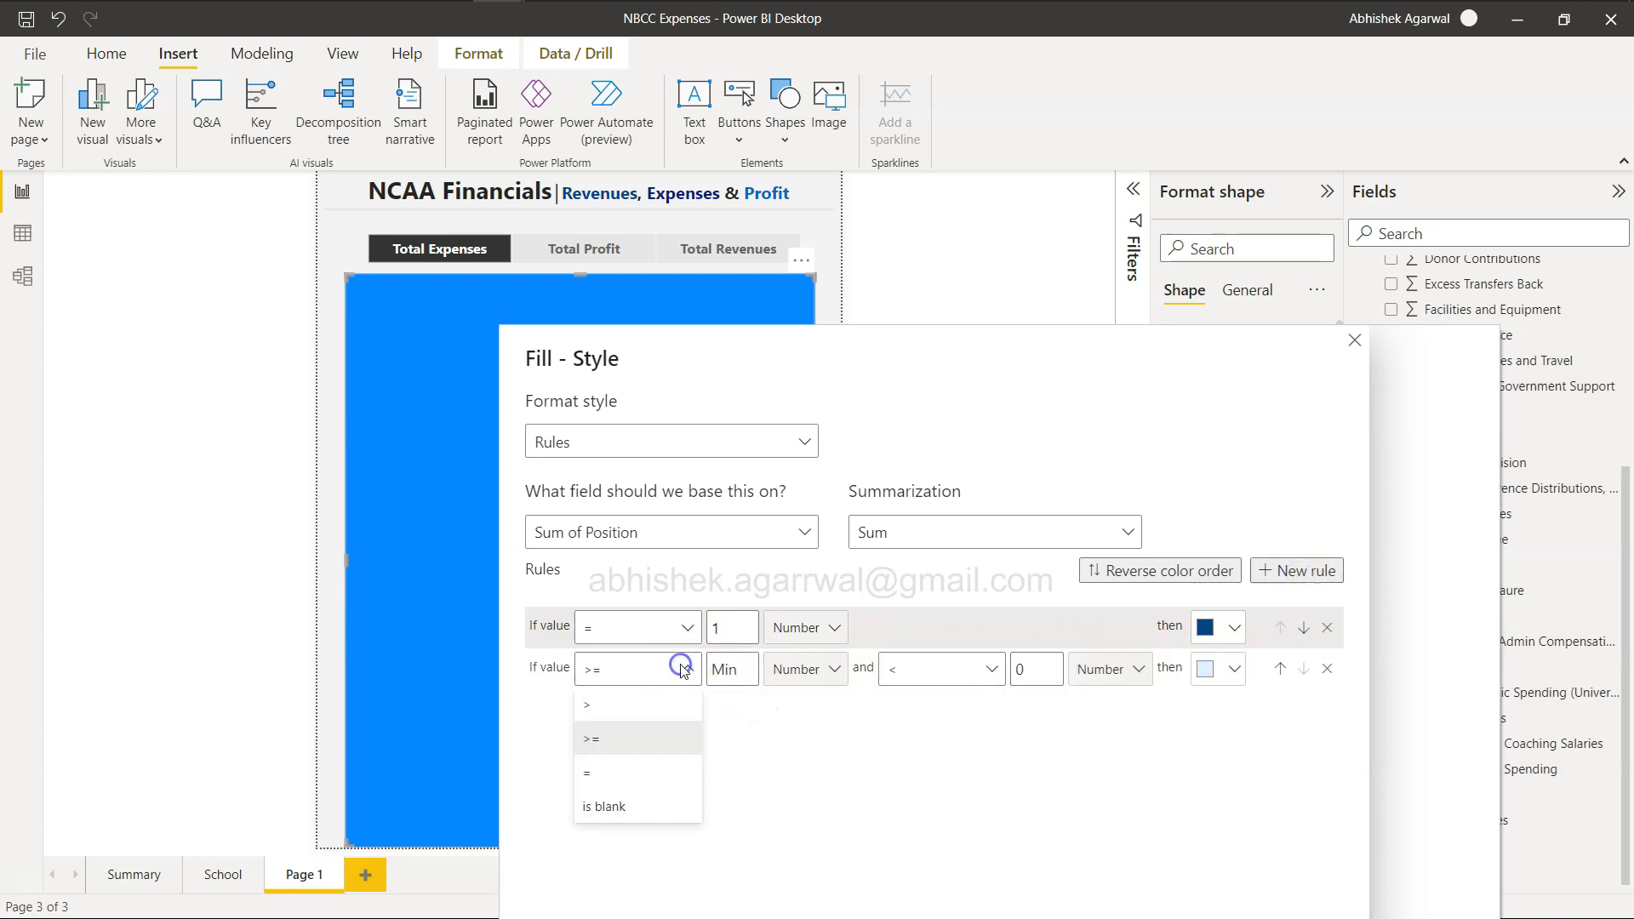
pyautogui.click(638, 773)
pyautogui.click(729, 669)
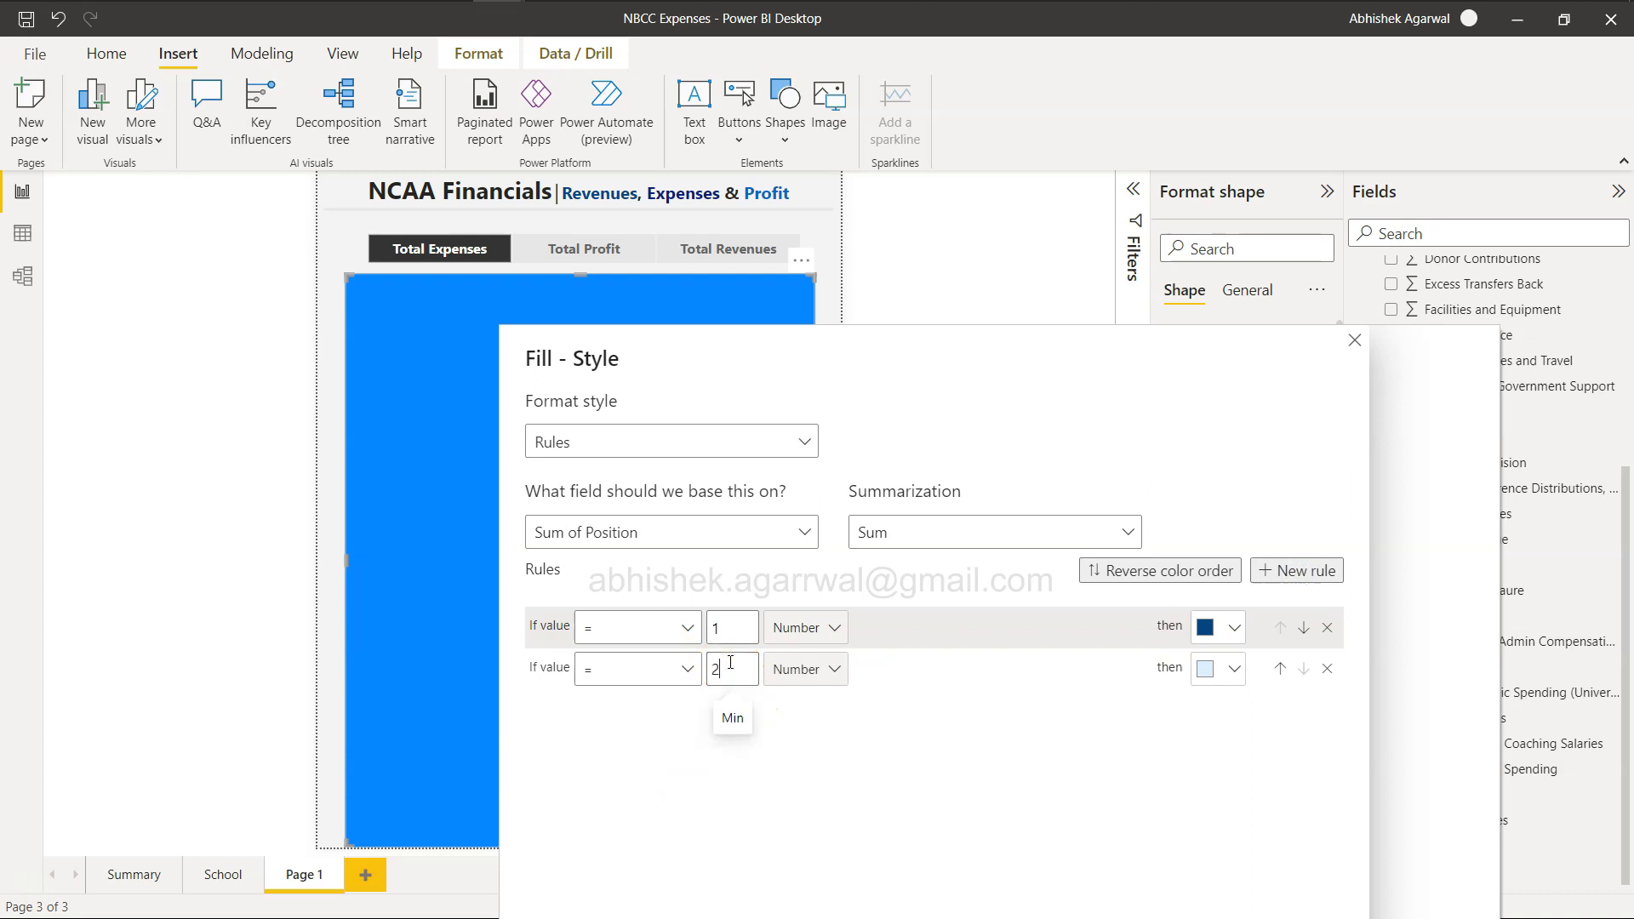
pyautogui.click(1225, 669)
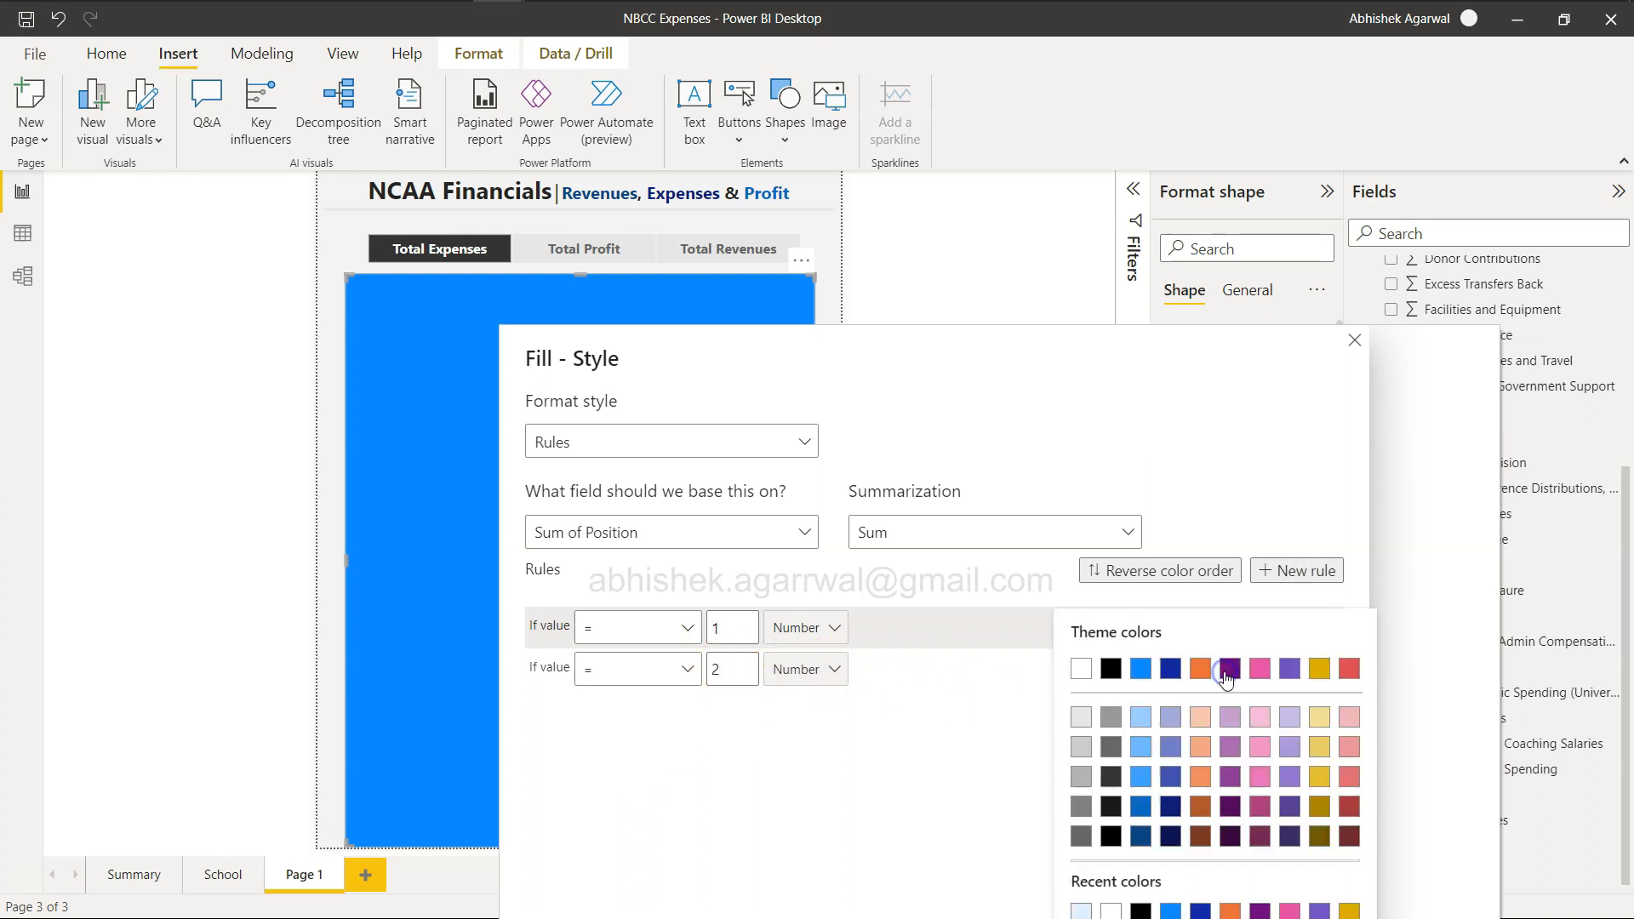
pyautogui.click(1143, 813)
pyautogui.click(1225, 634)
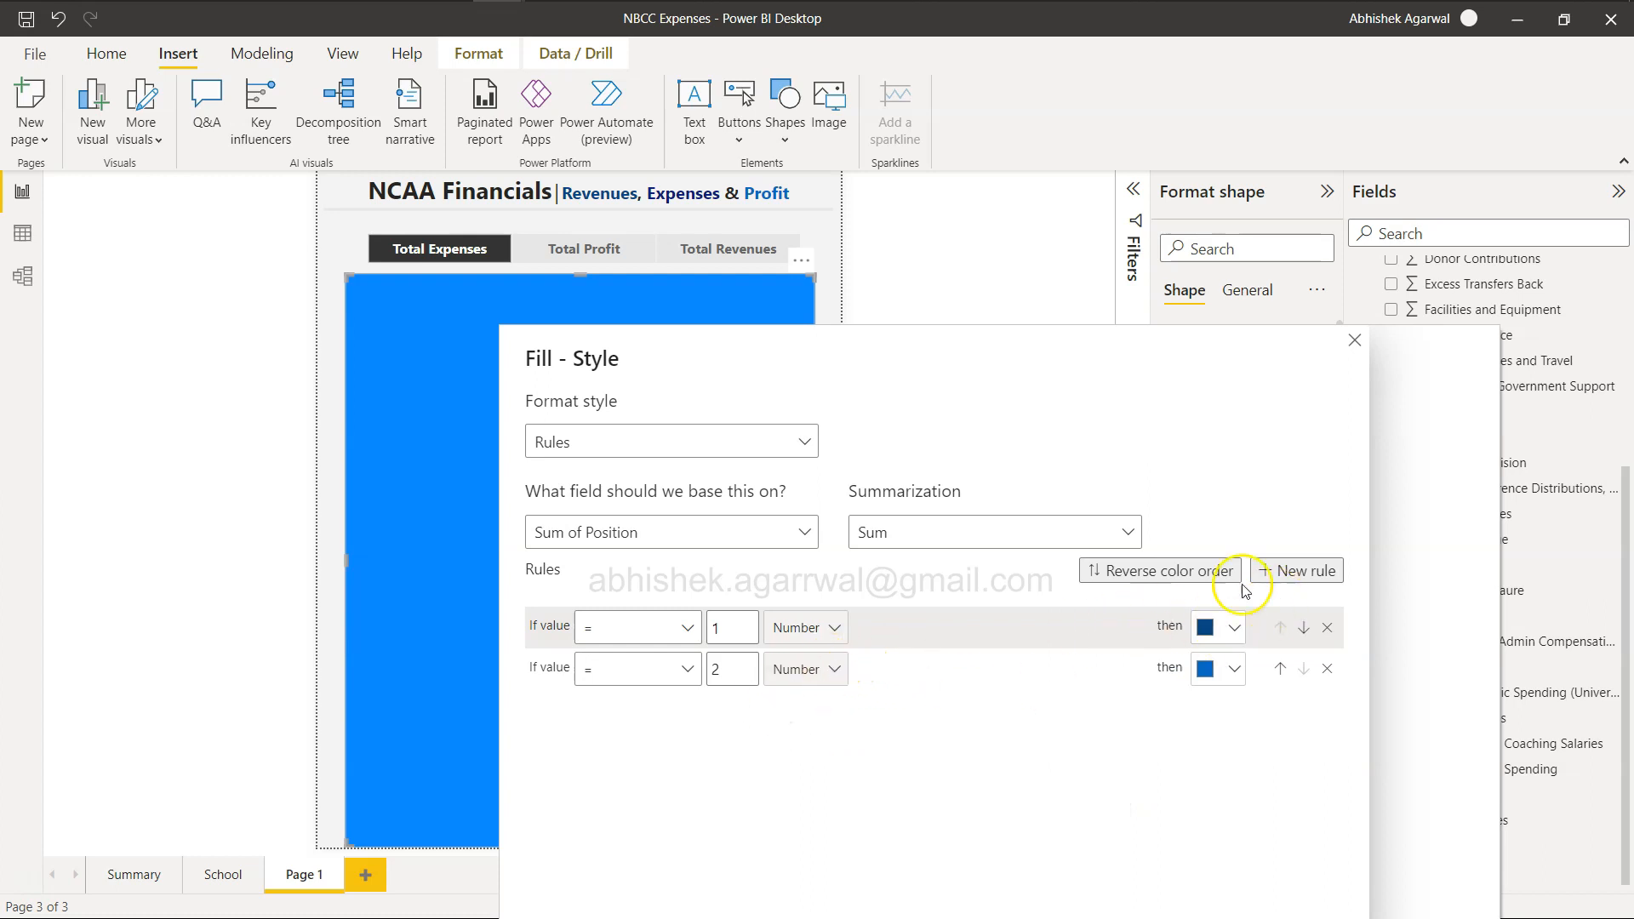
# Add a third fill rule giving a dark navy colour when the value equals 3, and apply the rules to the rectangle.
pyautogui.click(1304, 570)
pyautogui.click(656, 712)
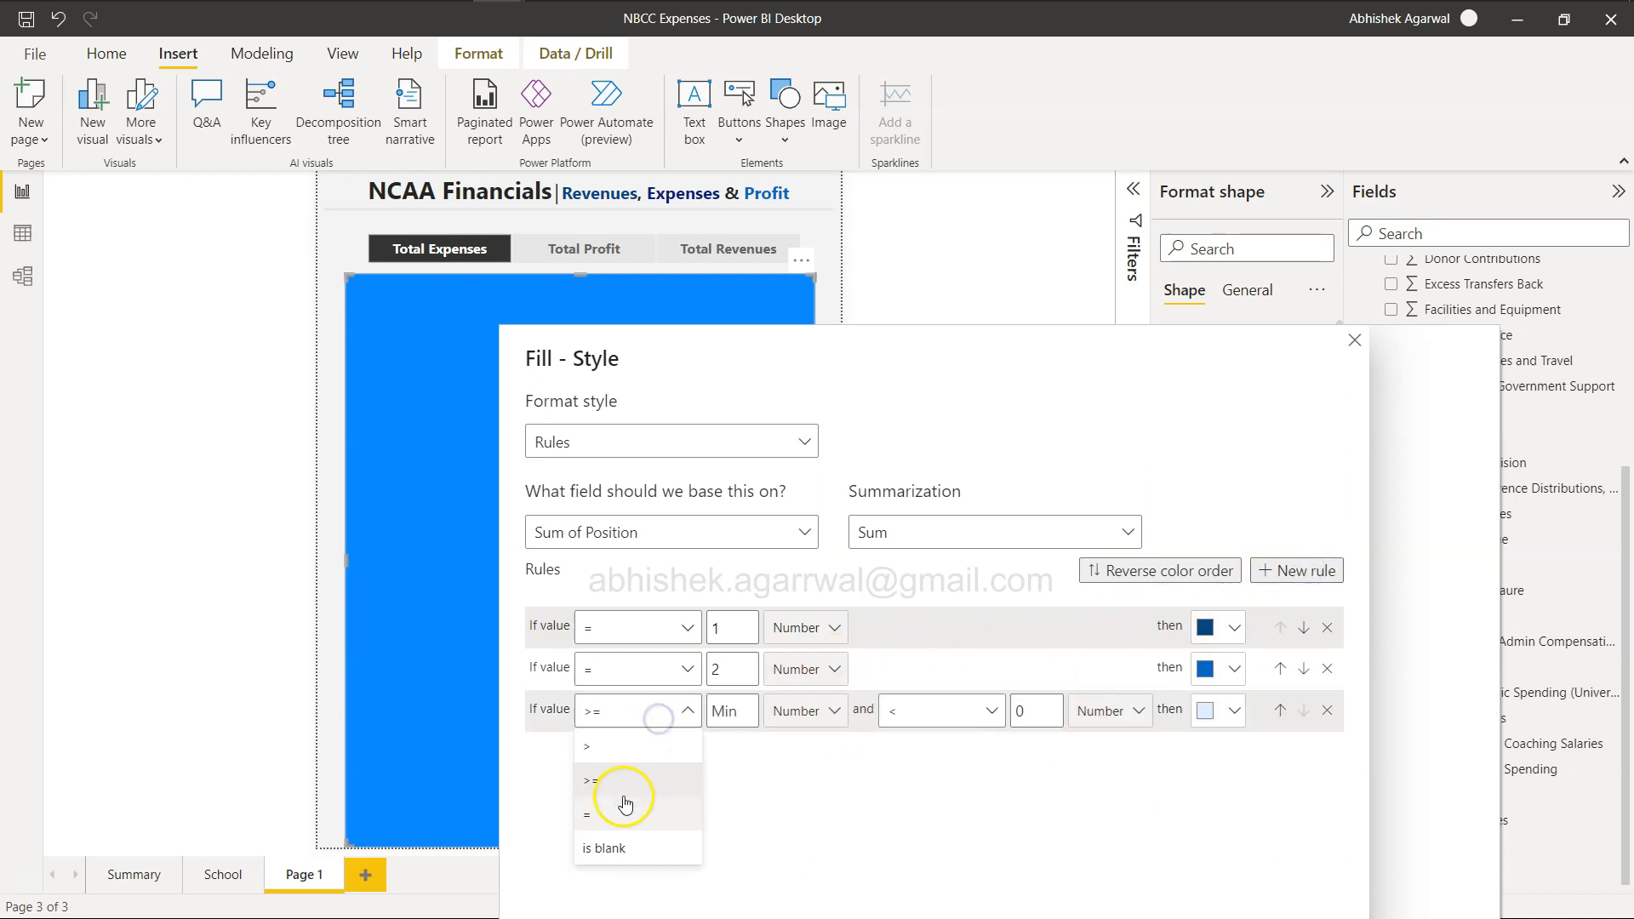
pyautogui.click(621, 809)
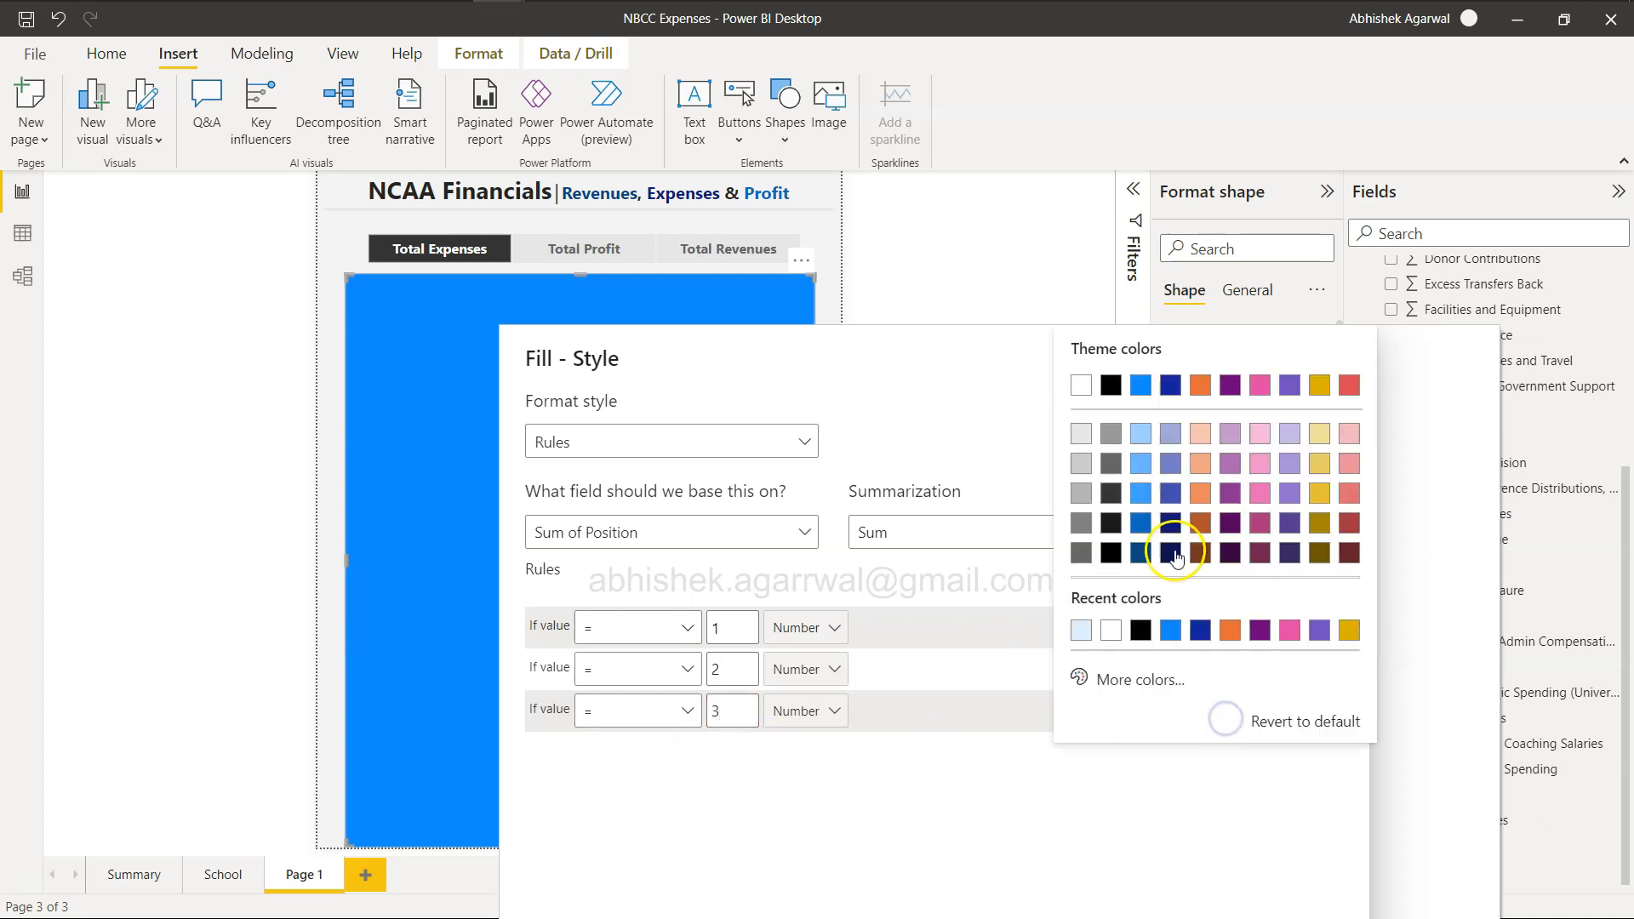
pyautogui.click(1171, 524)
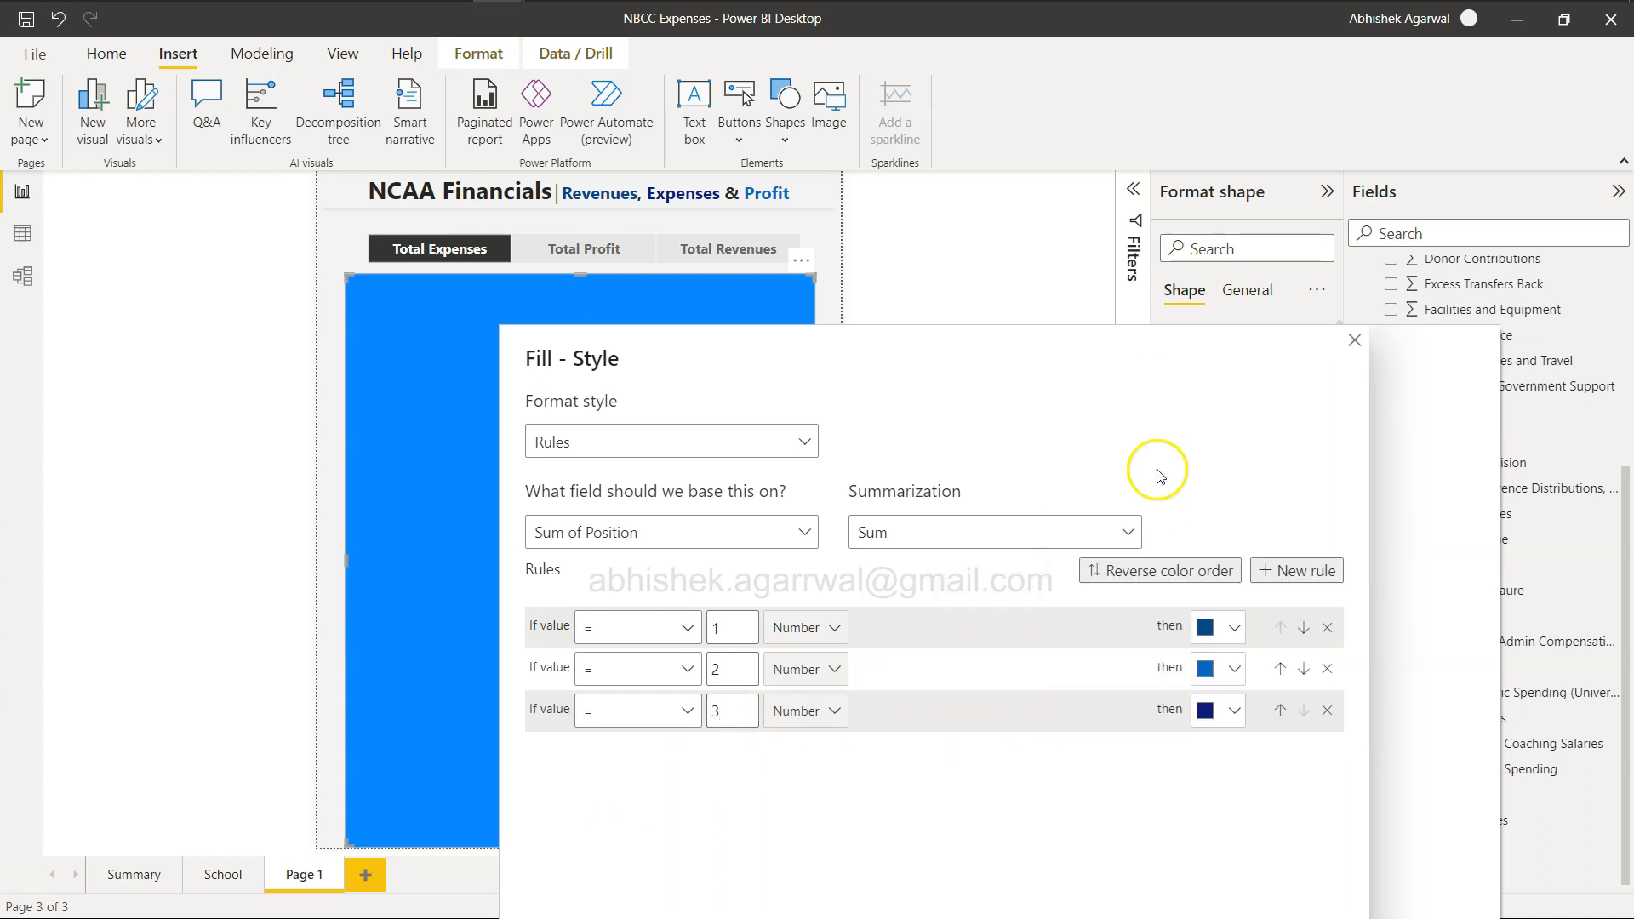
pyautogui.moveTo(1079, 339); pyautogui.dragTo(992, 88)
pyautogui.click(1142, 733)
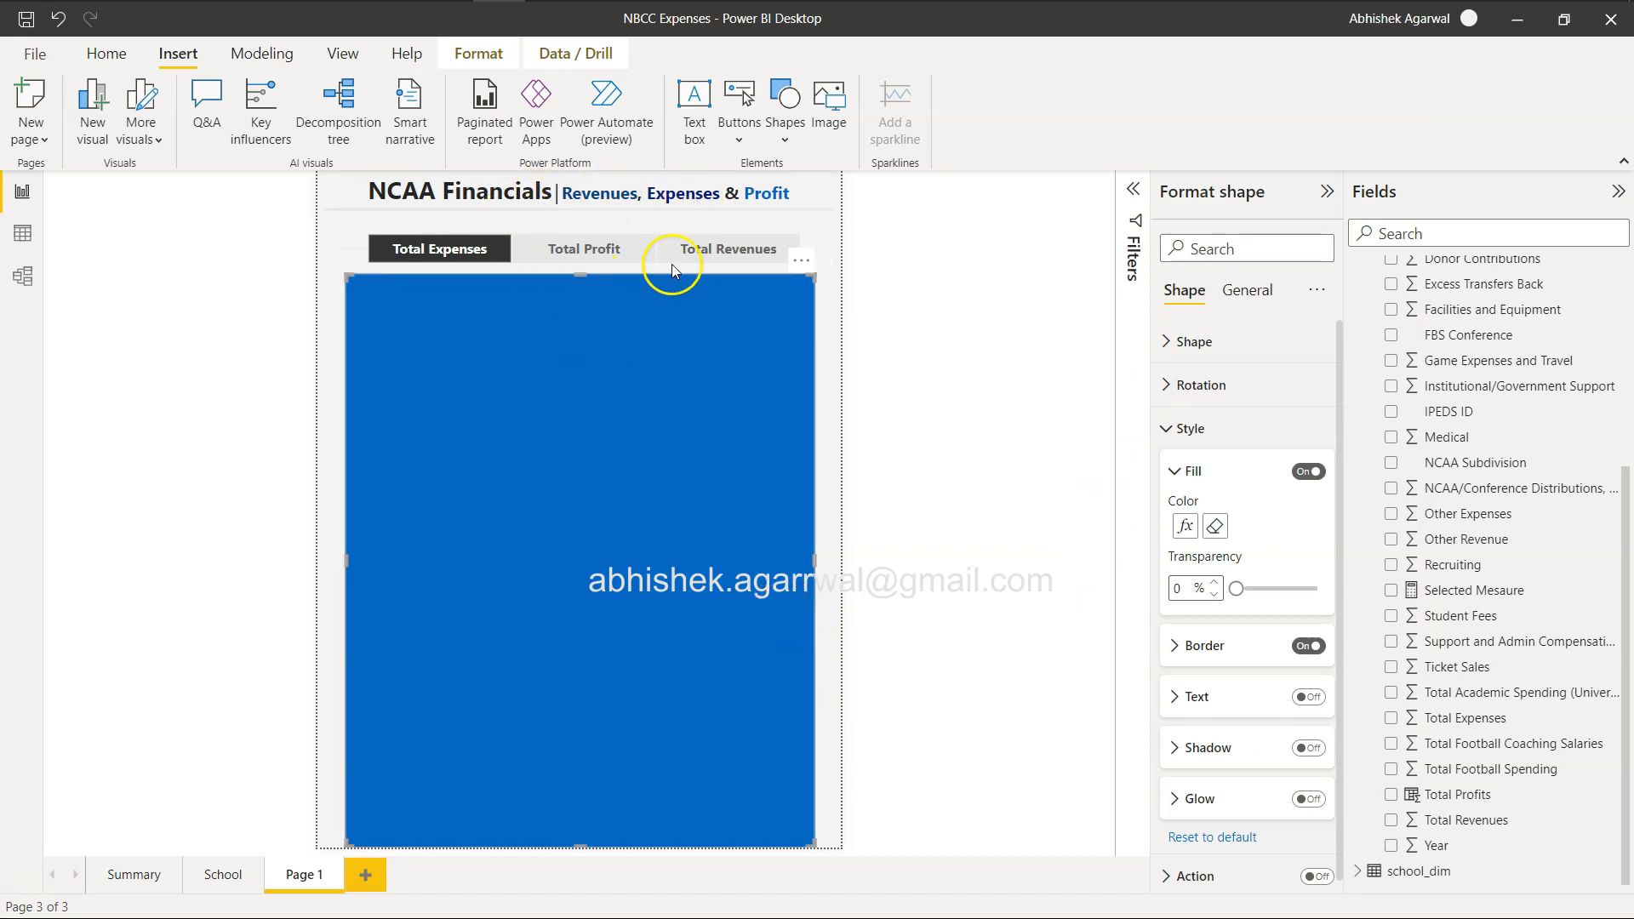
# Select Total Profit in the slicer to test the rectangle's colour, and sort the slicer's Measure values in descending order.
pyautogui.click(585, 253)
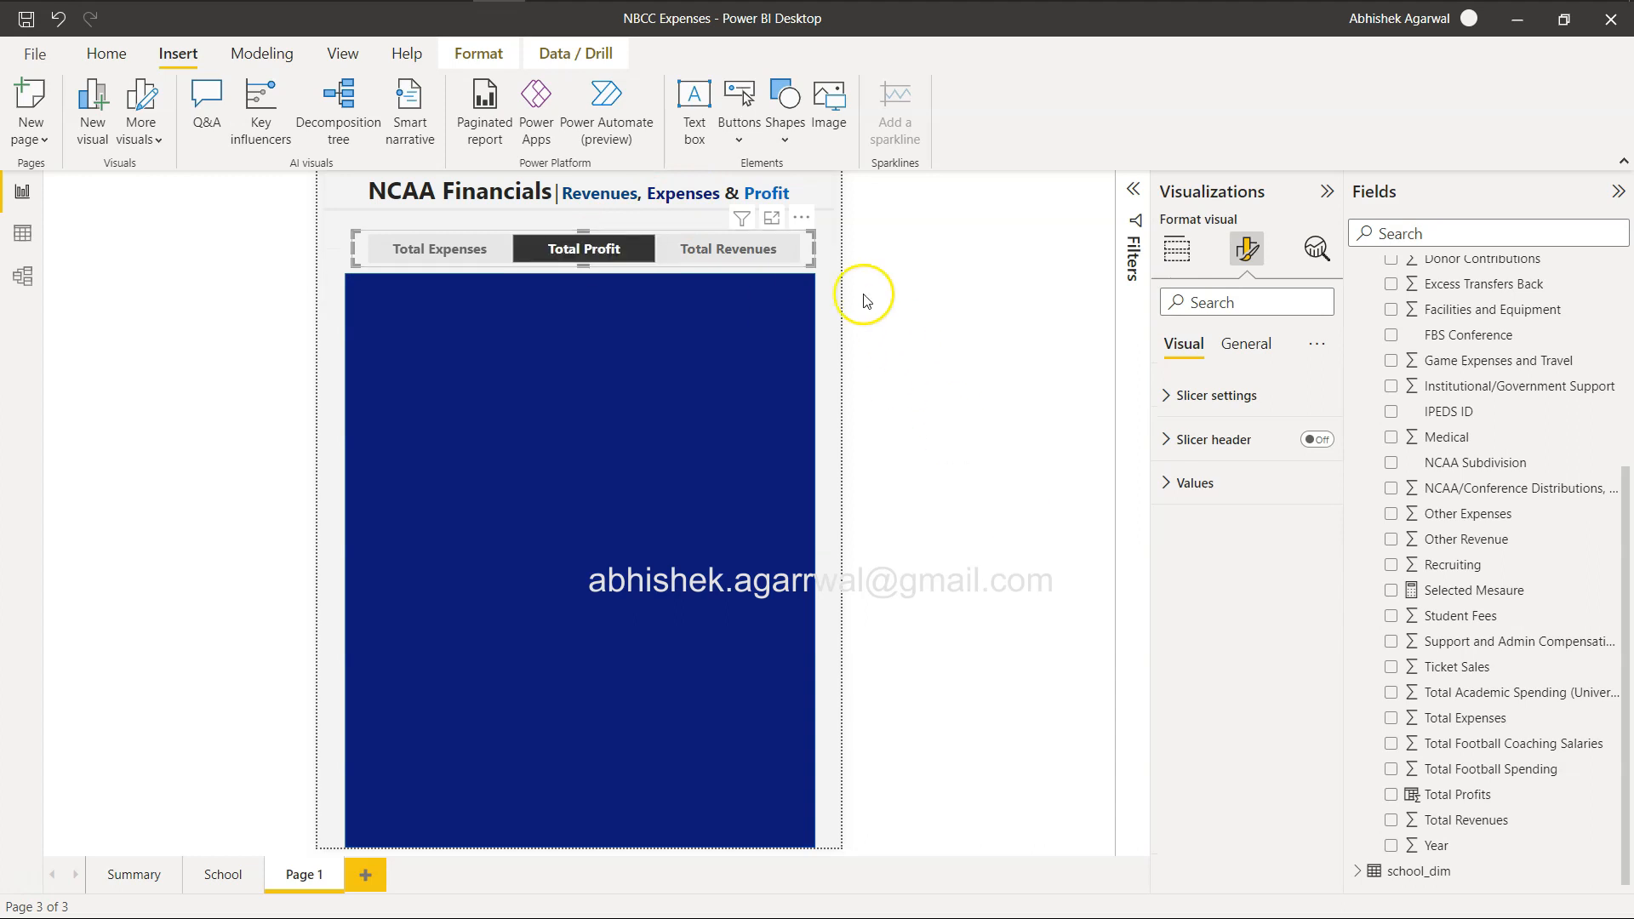
pyautogui.click(651, 253)
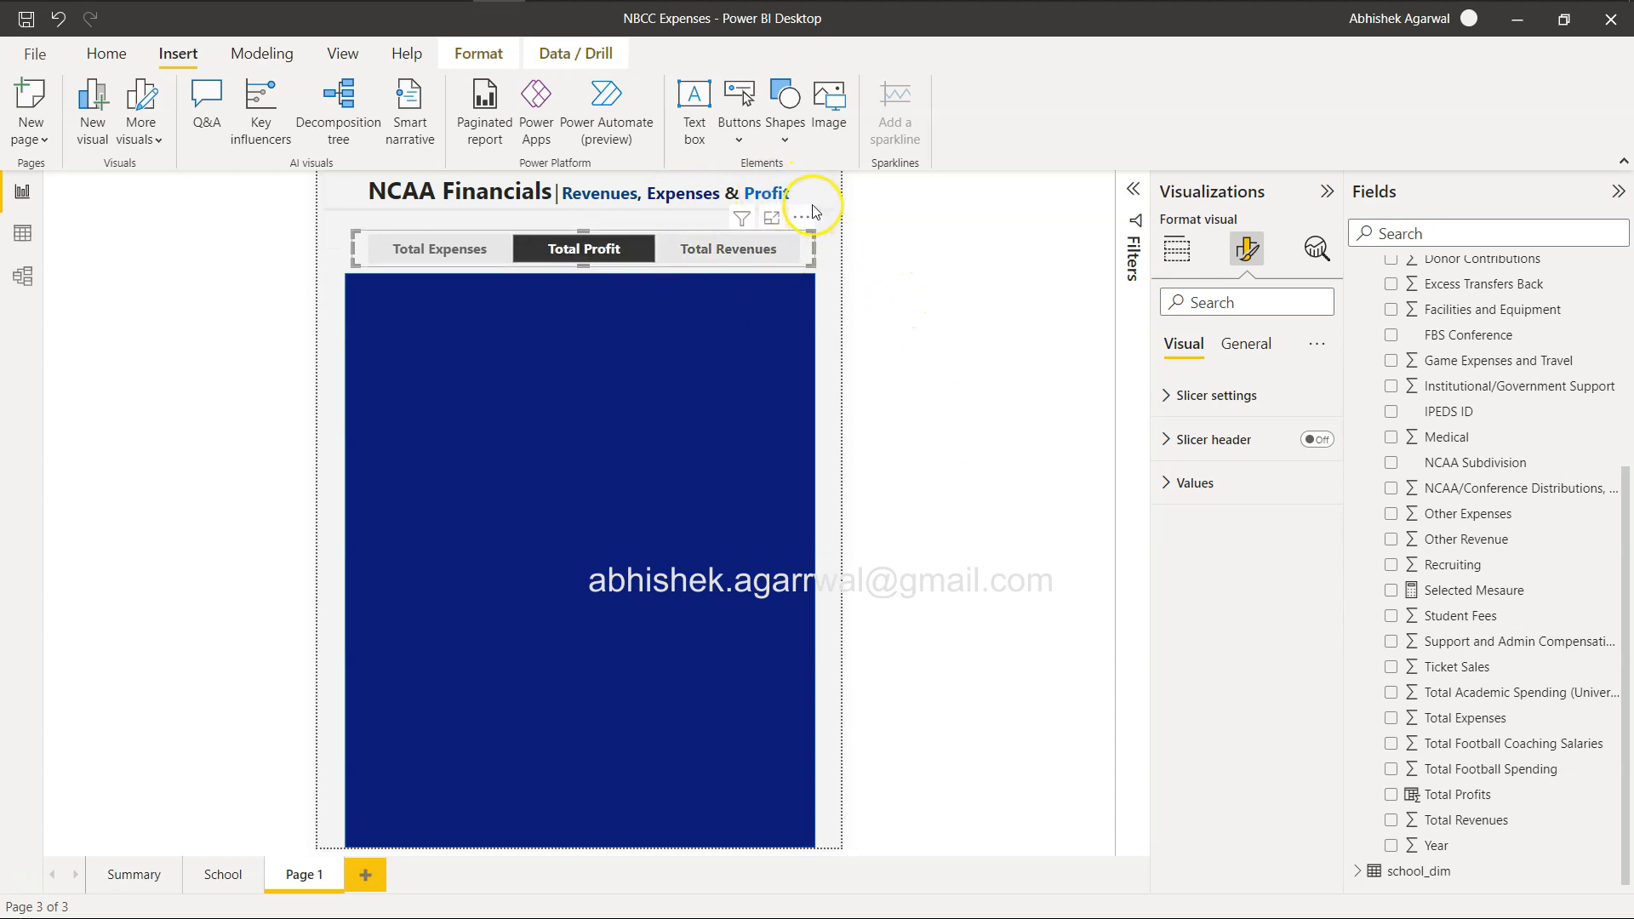
pyautogui.click(805, 221)
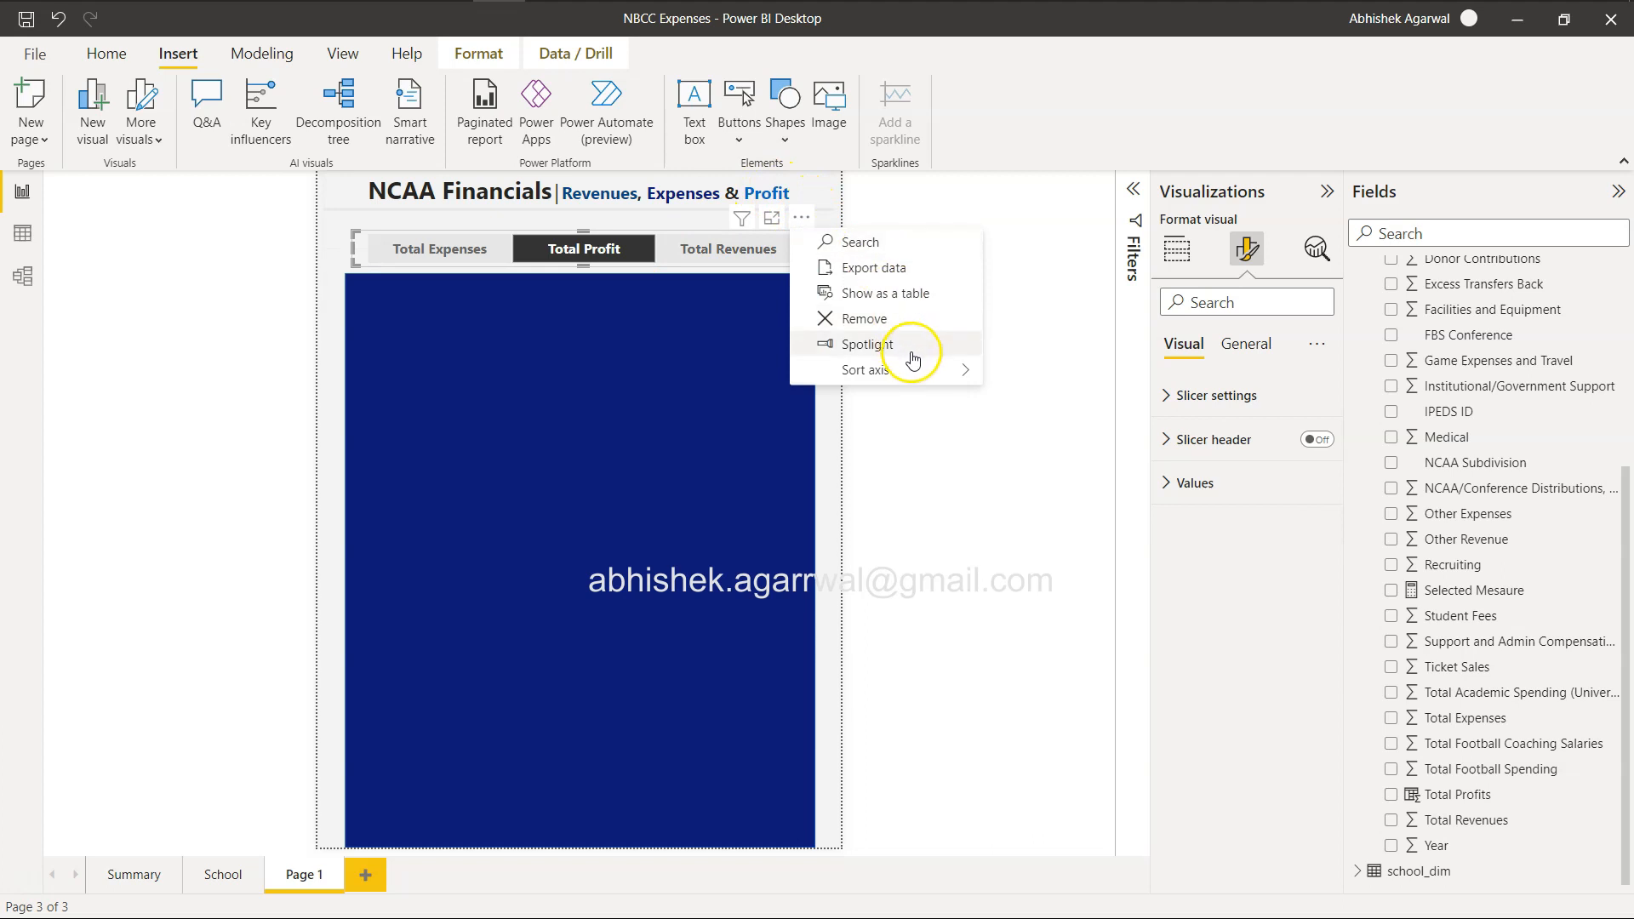
pyautogui.moveTo(922, 379)
pyautogui.click(1053, 424)
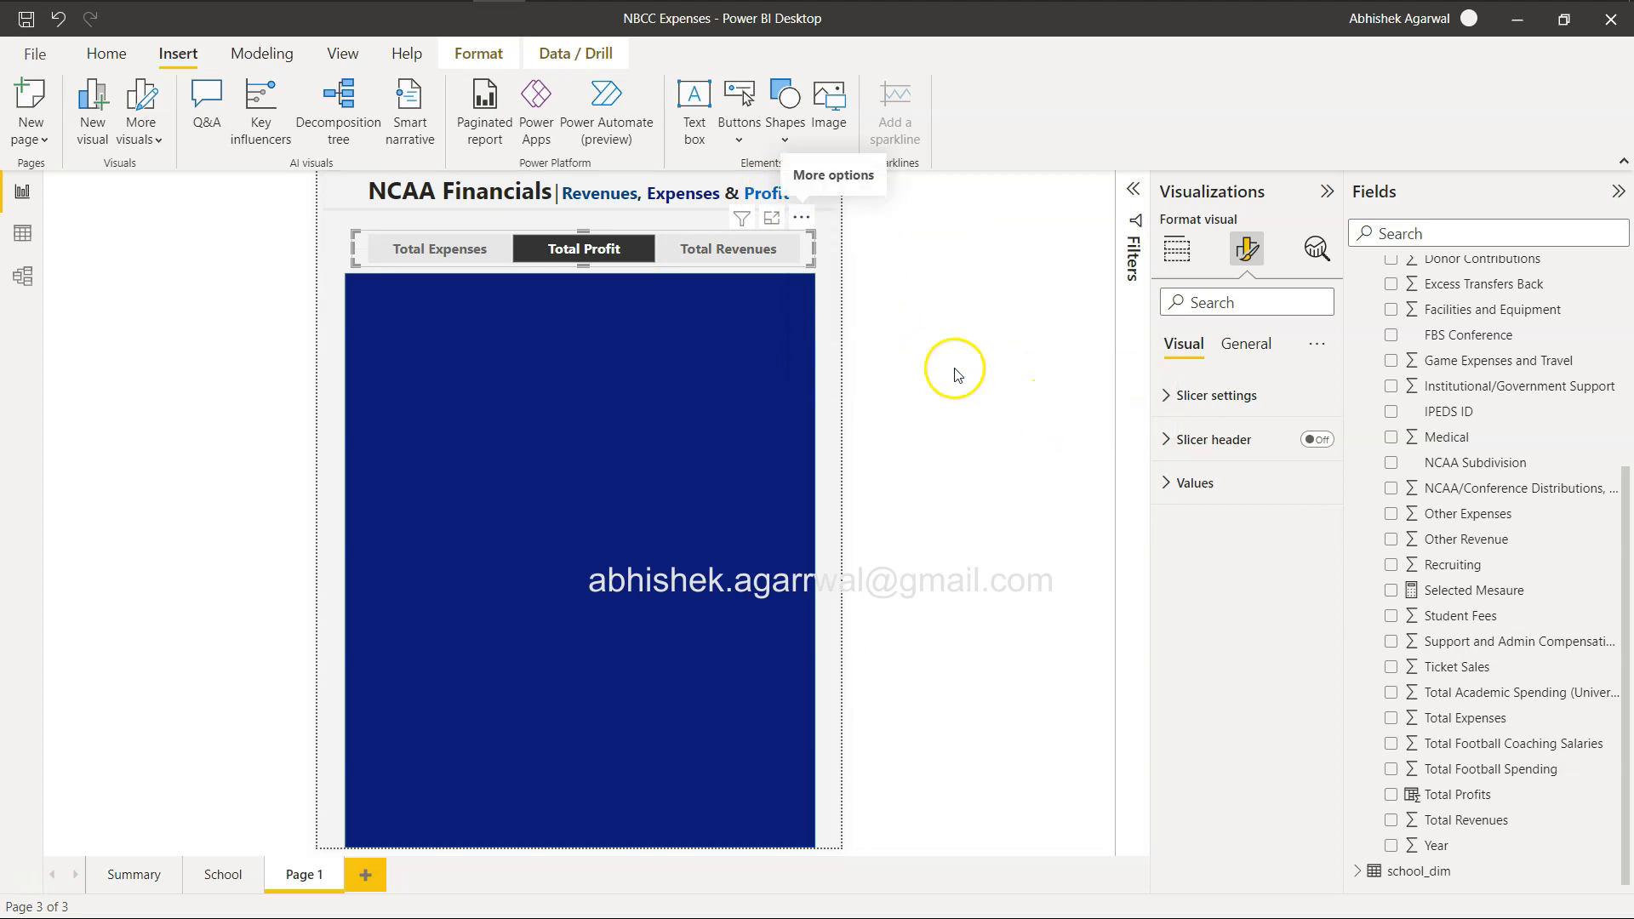
pyautogui.click(807, 216)
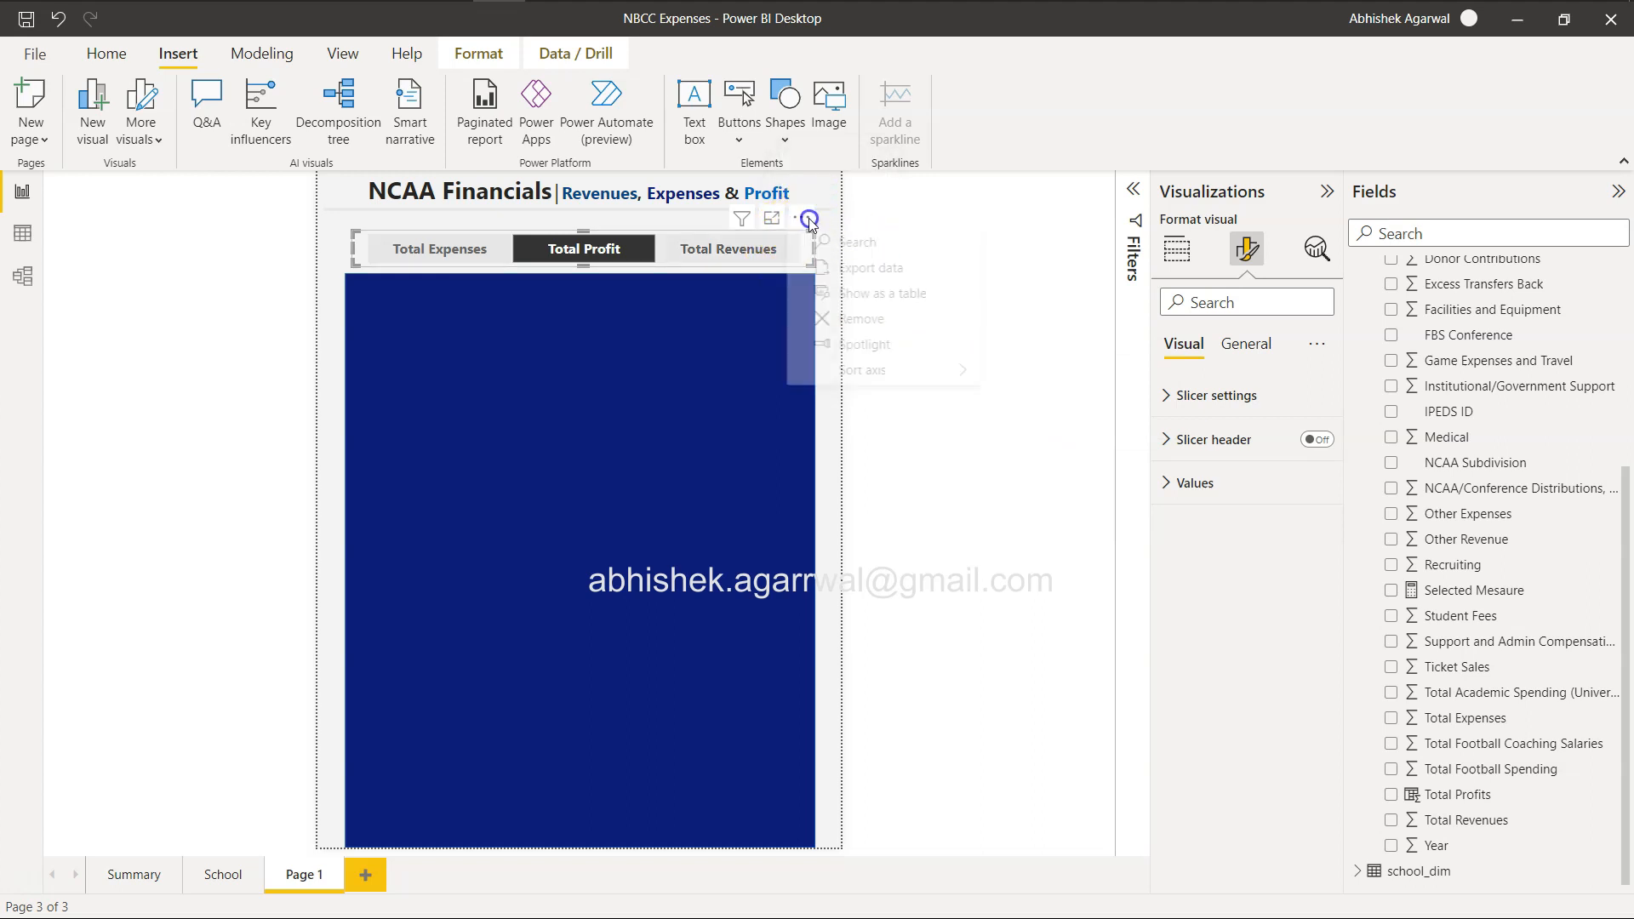
pyautogui.moveTo(929, 383)
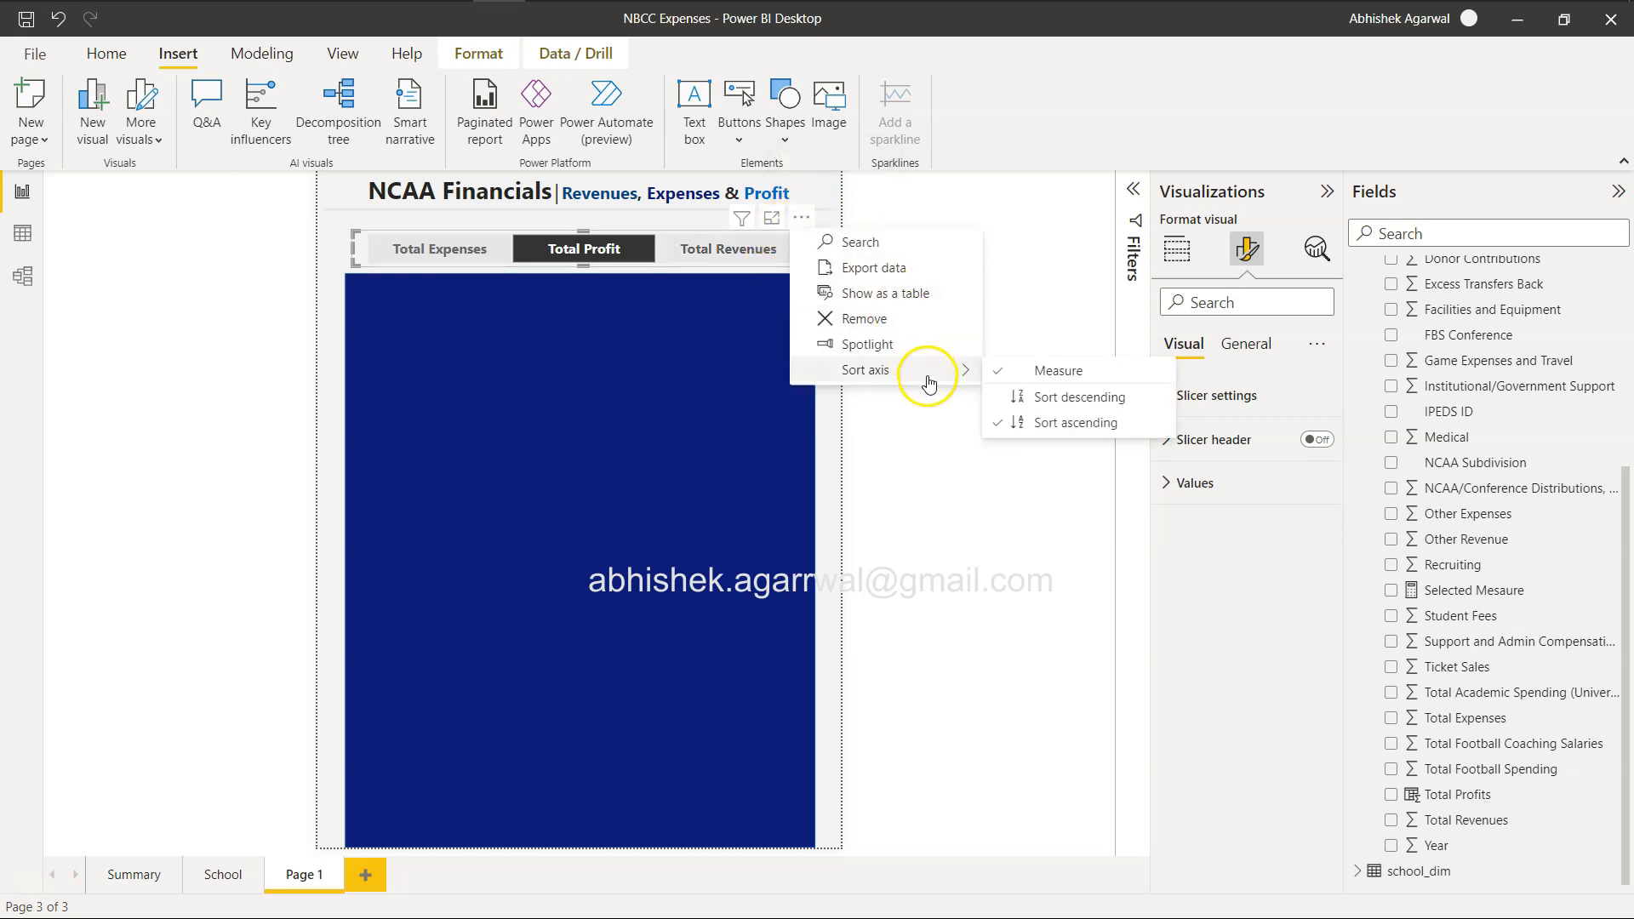
pyautogui.click(1053, 398)
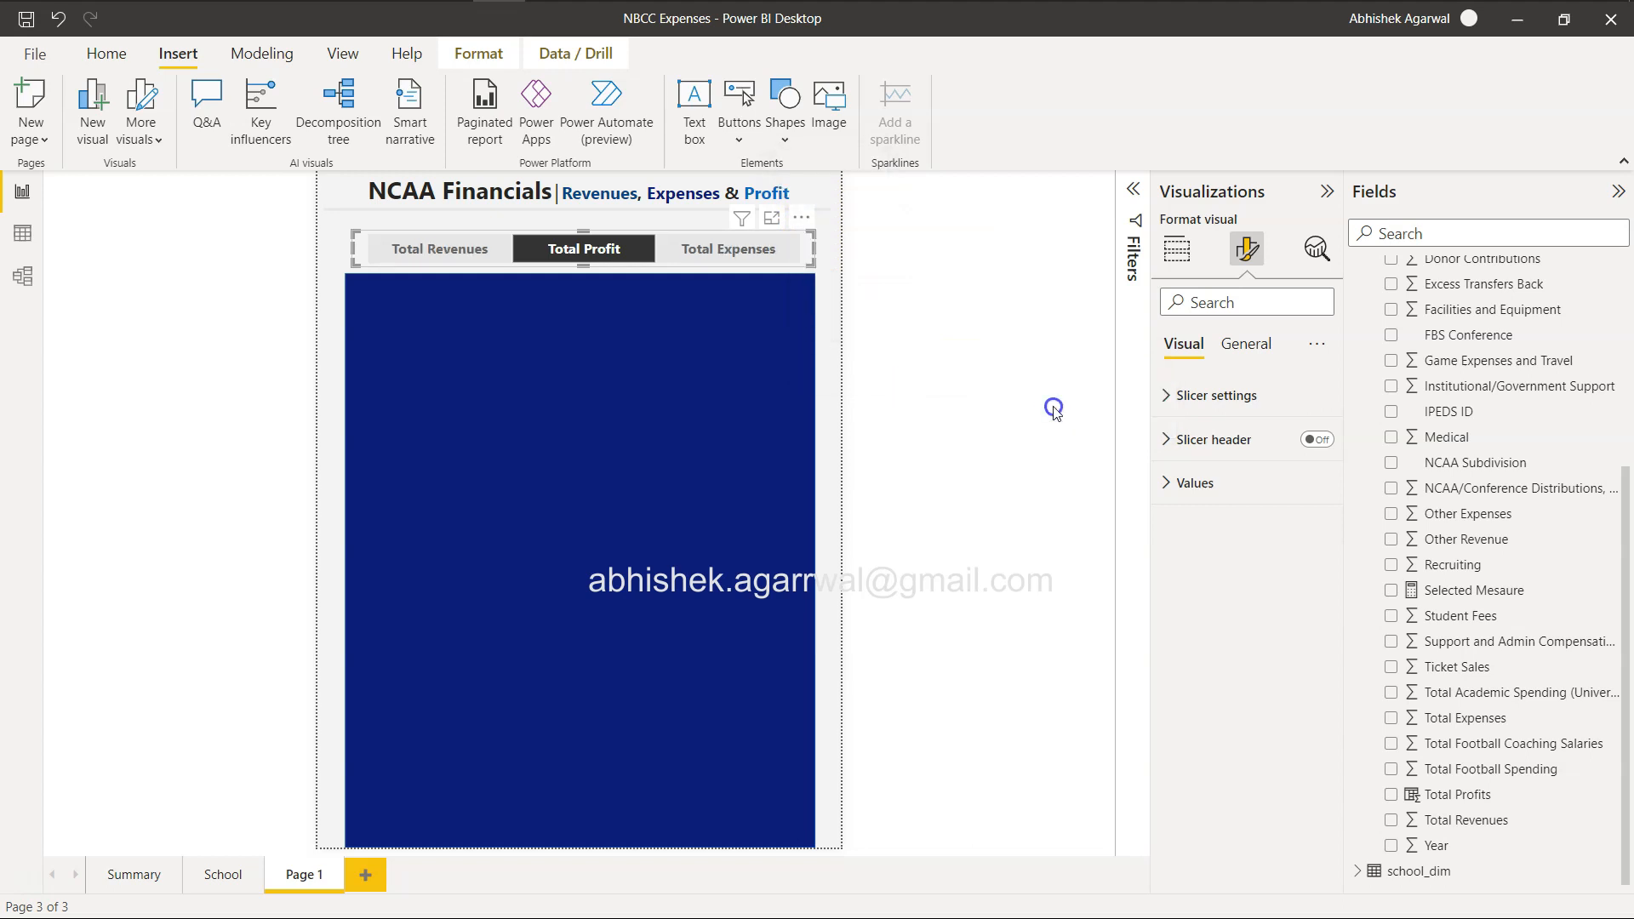
pyautogui.click(511, 260)
pyautogui.click(576, 258)
pyautogui.scroll(4, 1387, 464)
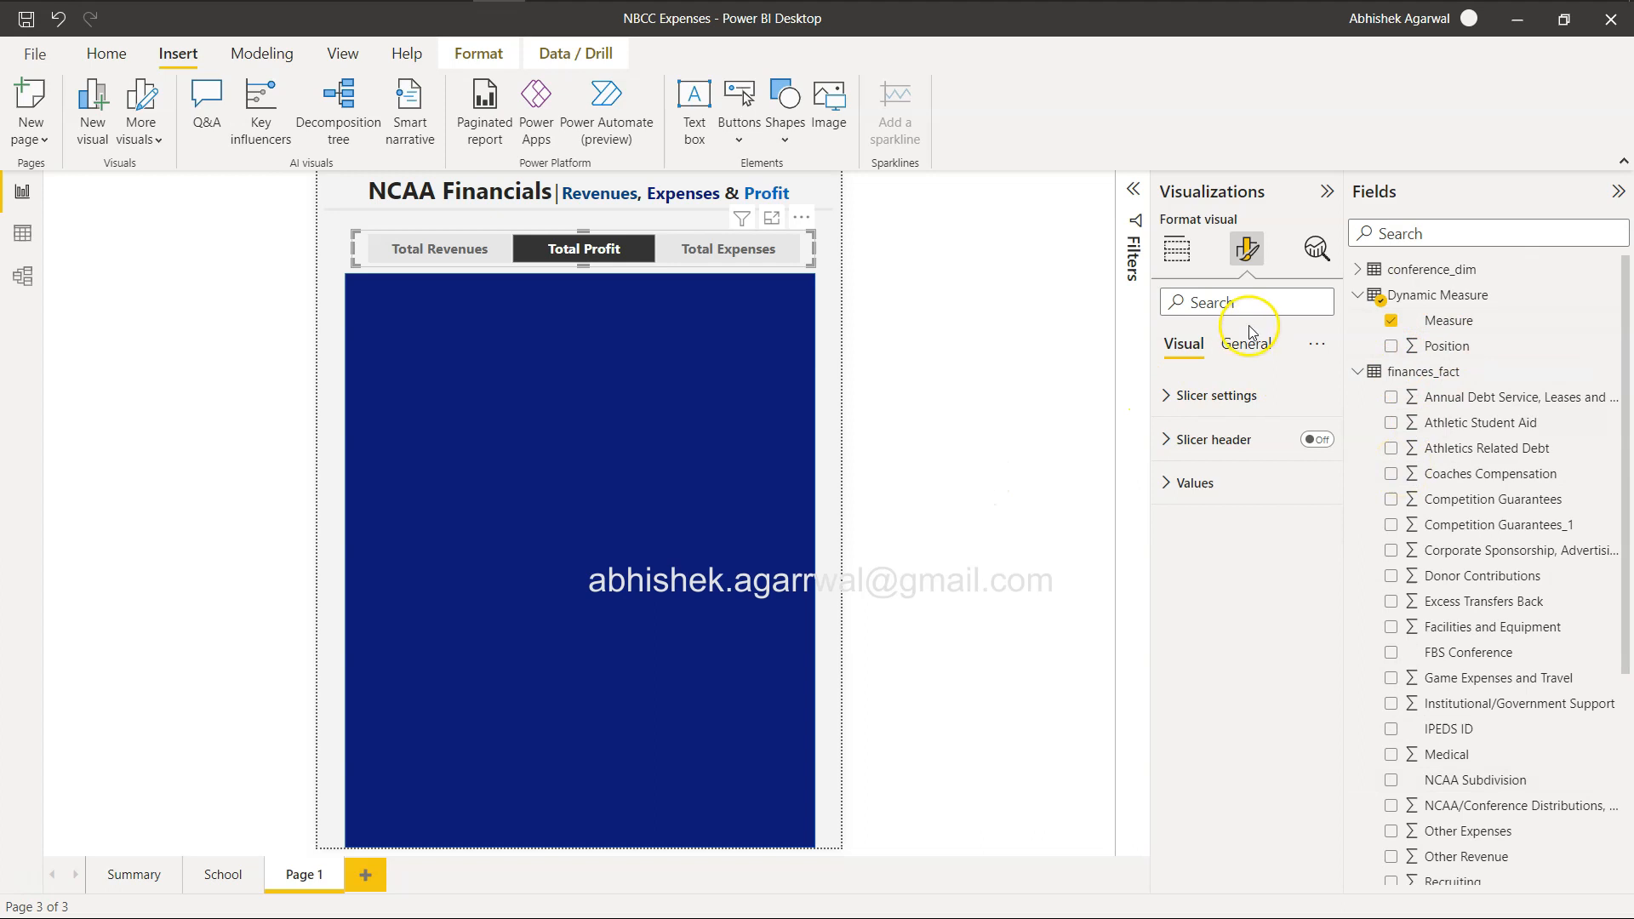
pyautogui.click(1177, 249)
pyautogui.click(1203, 424)
pyautogui.hotkey('ctrl', 'z')
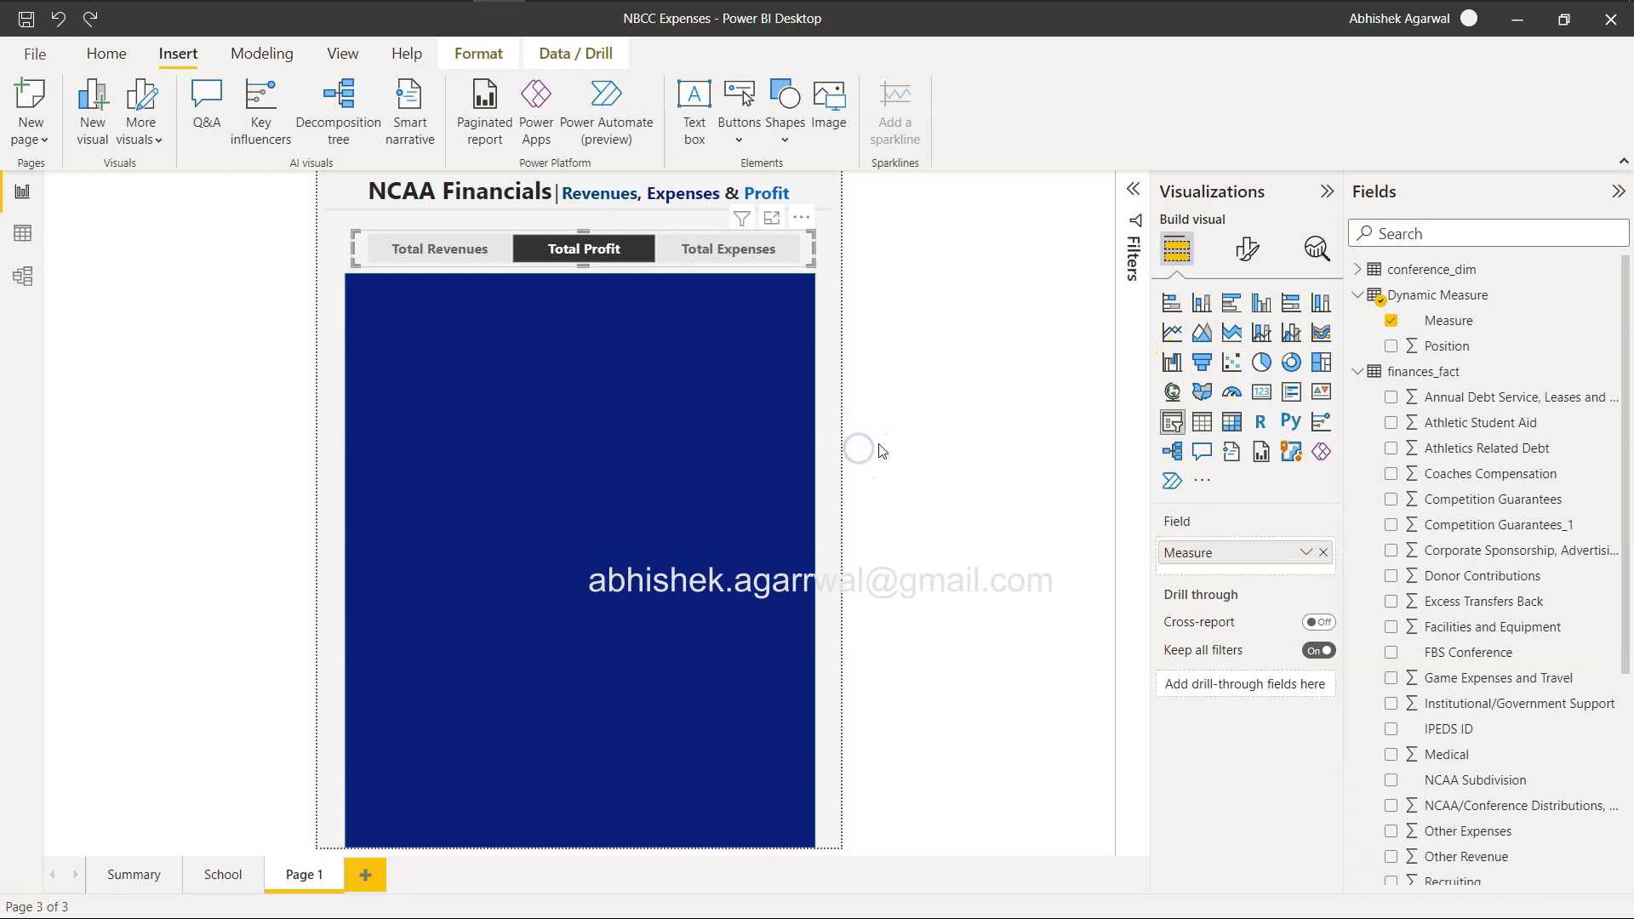
# Add a temporary table showing the Measure and Position fields in the middle of the coloured rectangle.
pyautogui.click(834, 467)
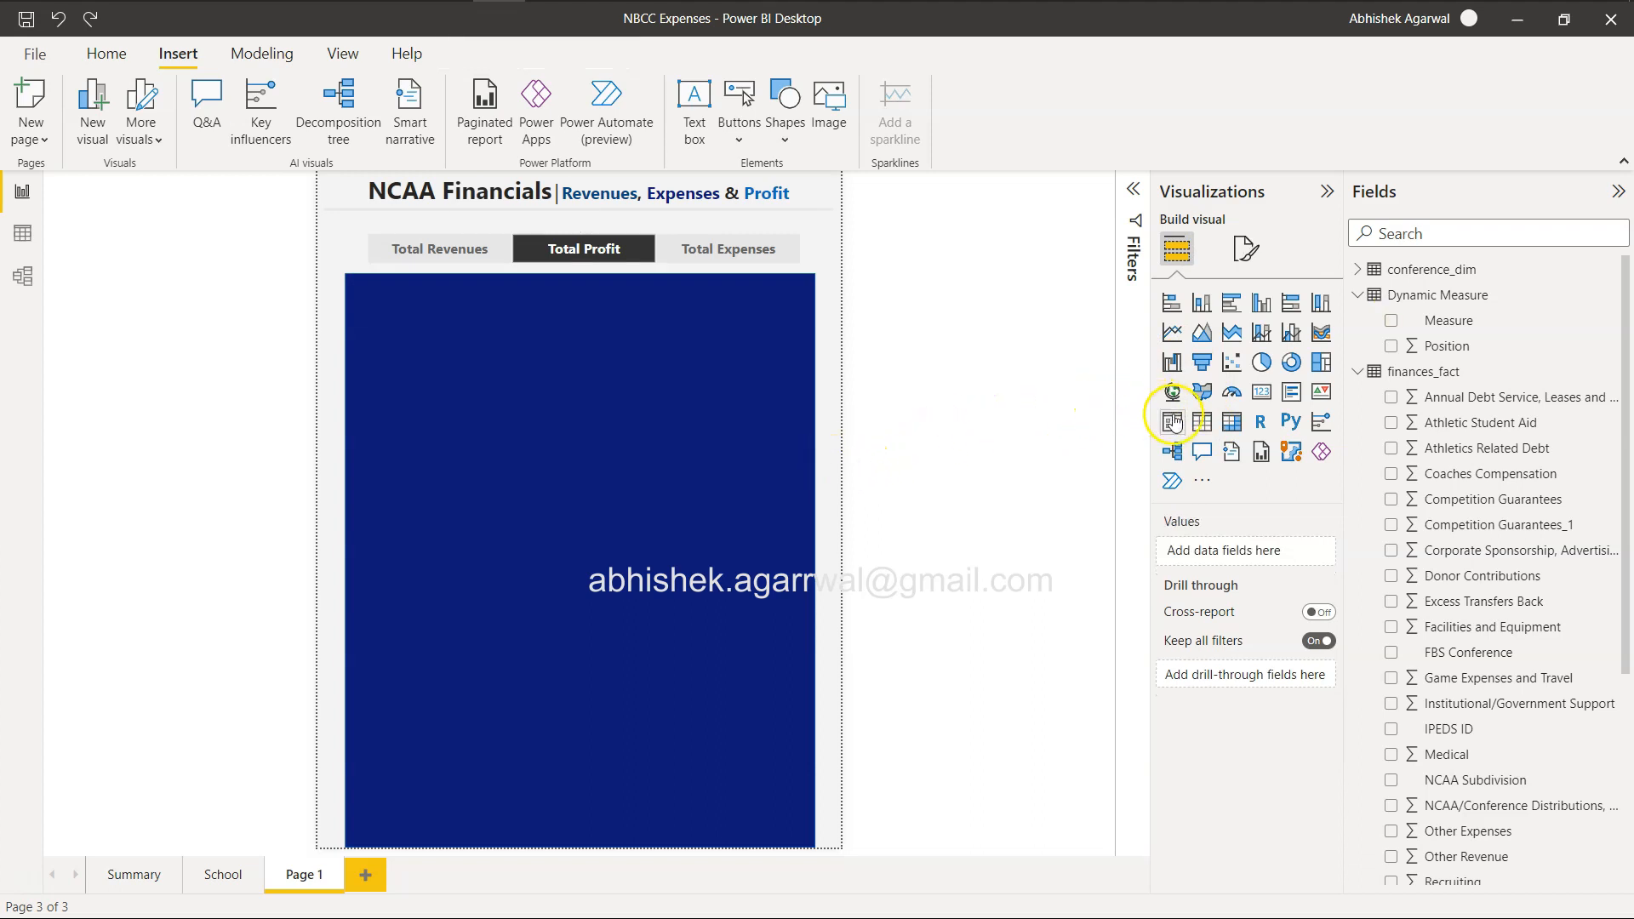
pyautogui.click(1201, 422)
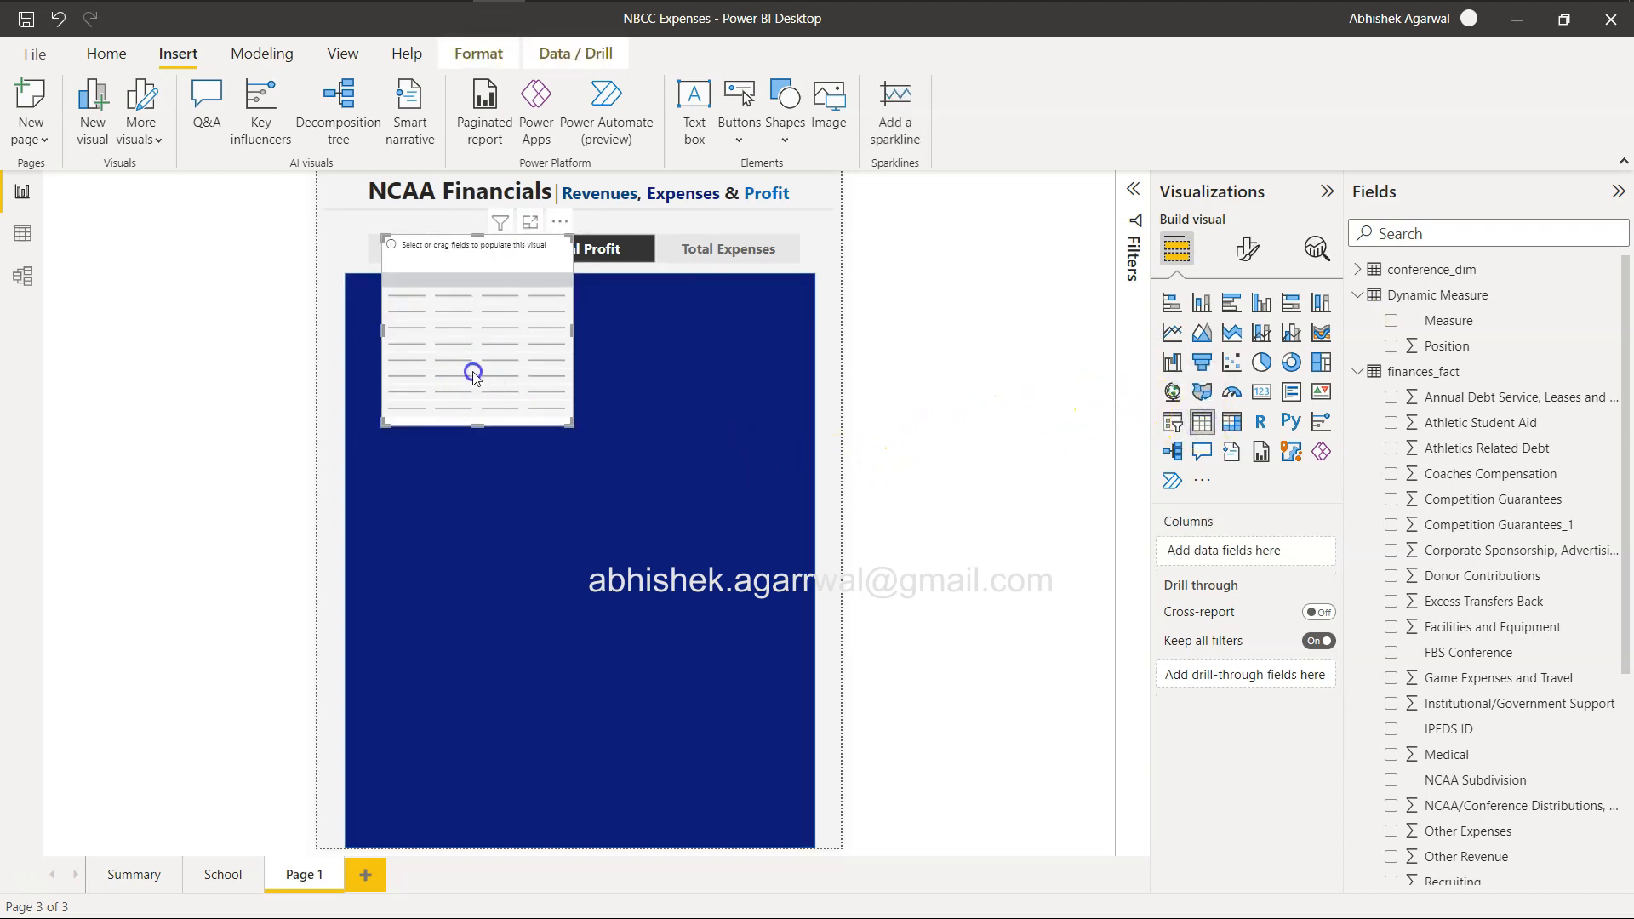
pyautogui.moveTo(474, 374); pyautogui.dragTo(573, 609)
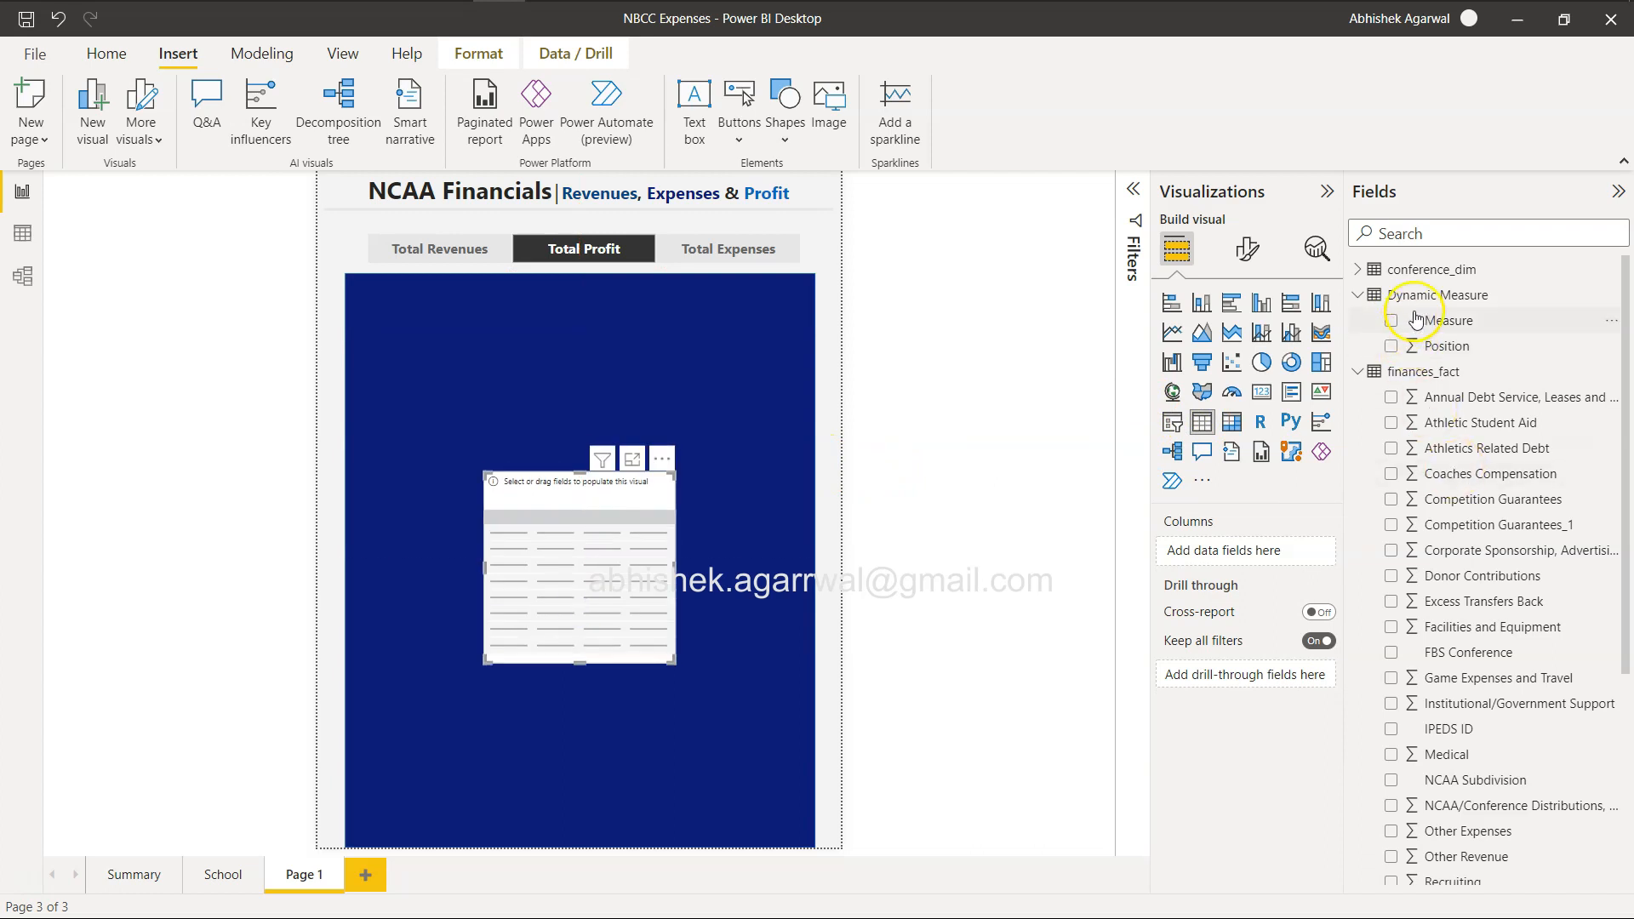
pyautogui.moveTo(1429, 322); pyautogui.dragTo(1228, 551)
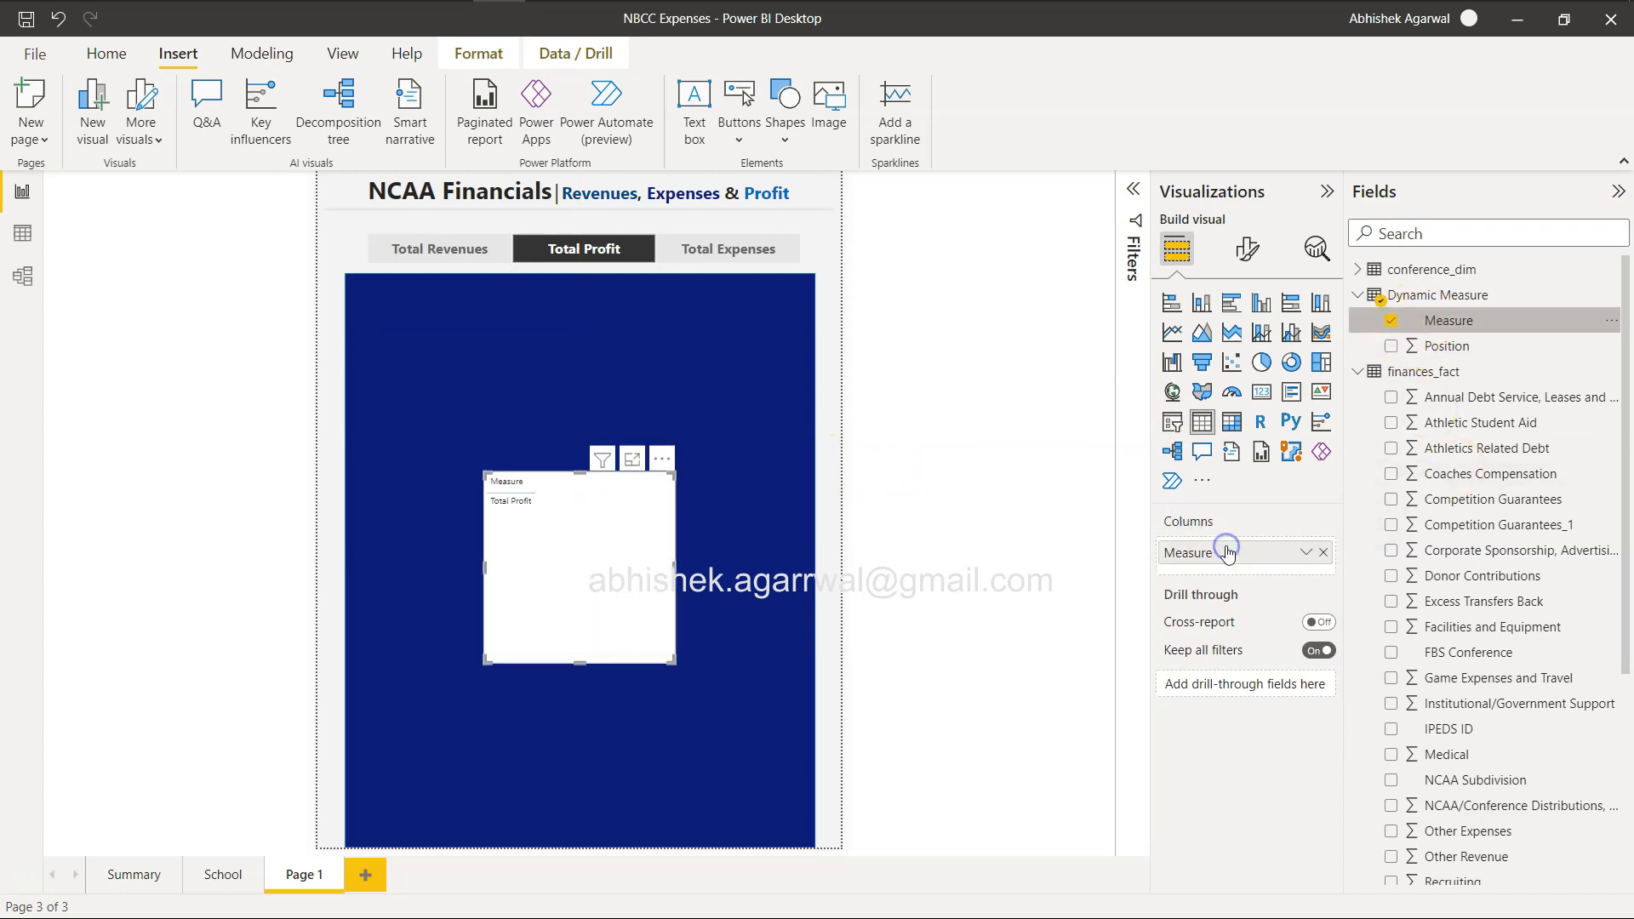
pyautogui.moveTo(1438, 349); pyautogui.dragTo(1248, 566)
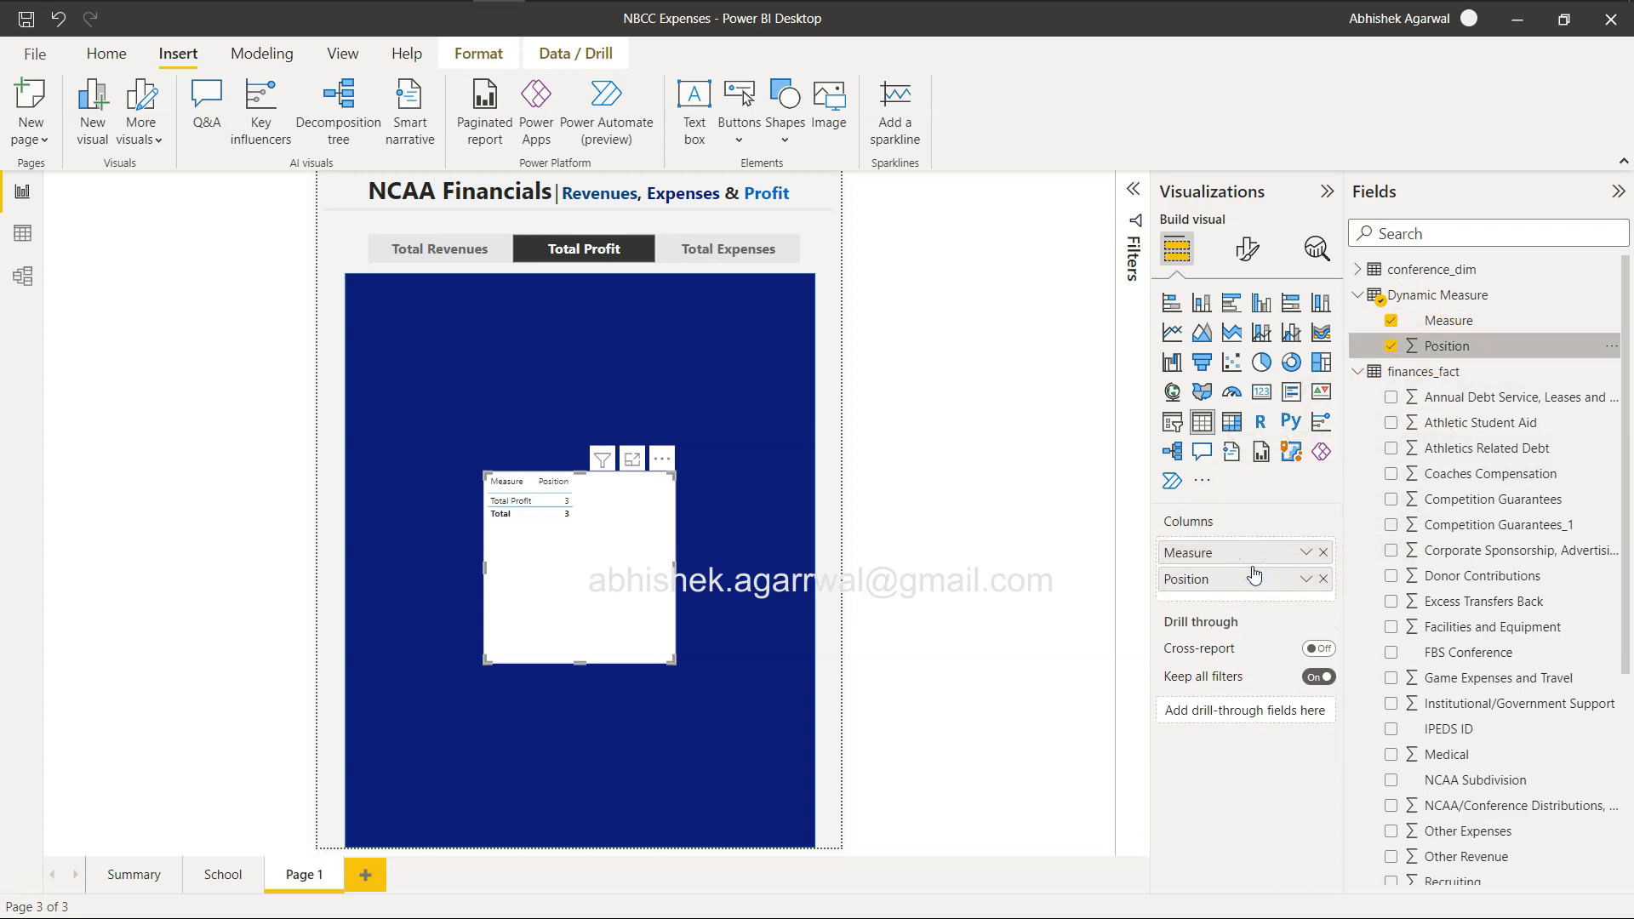
pyautogui.click(838, 504)
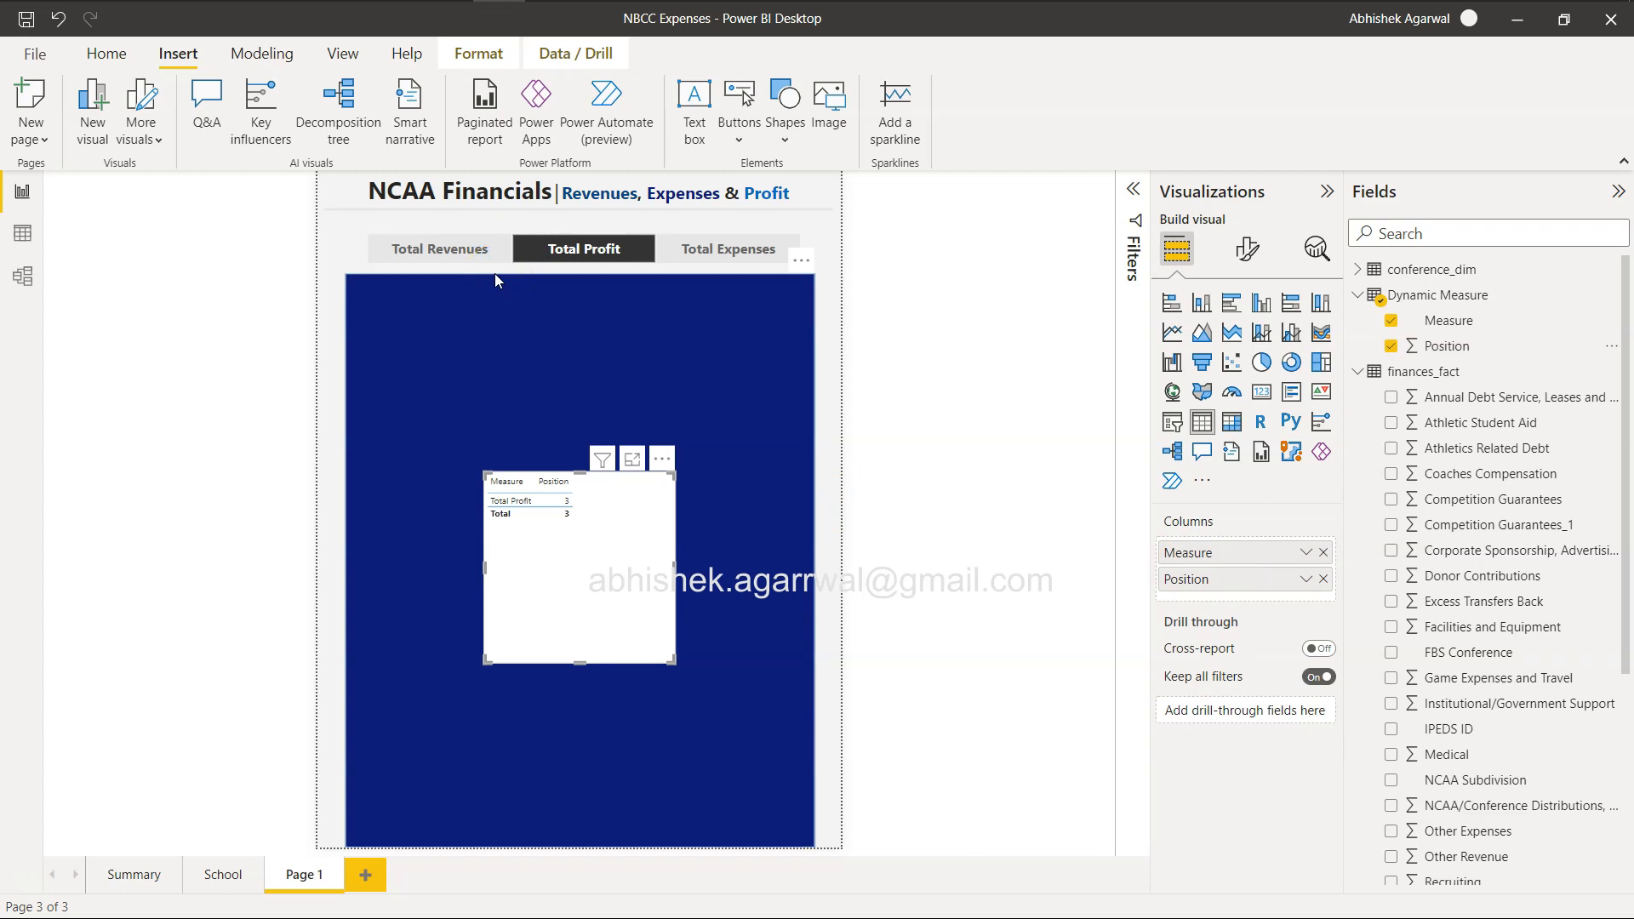
# Switch the slicer between Total Revenues, Total Expenses and Total Profit to compare each measure's Position with the rectangle's colour.
pyautogui.click(474, 248)
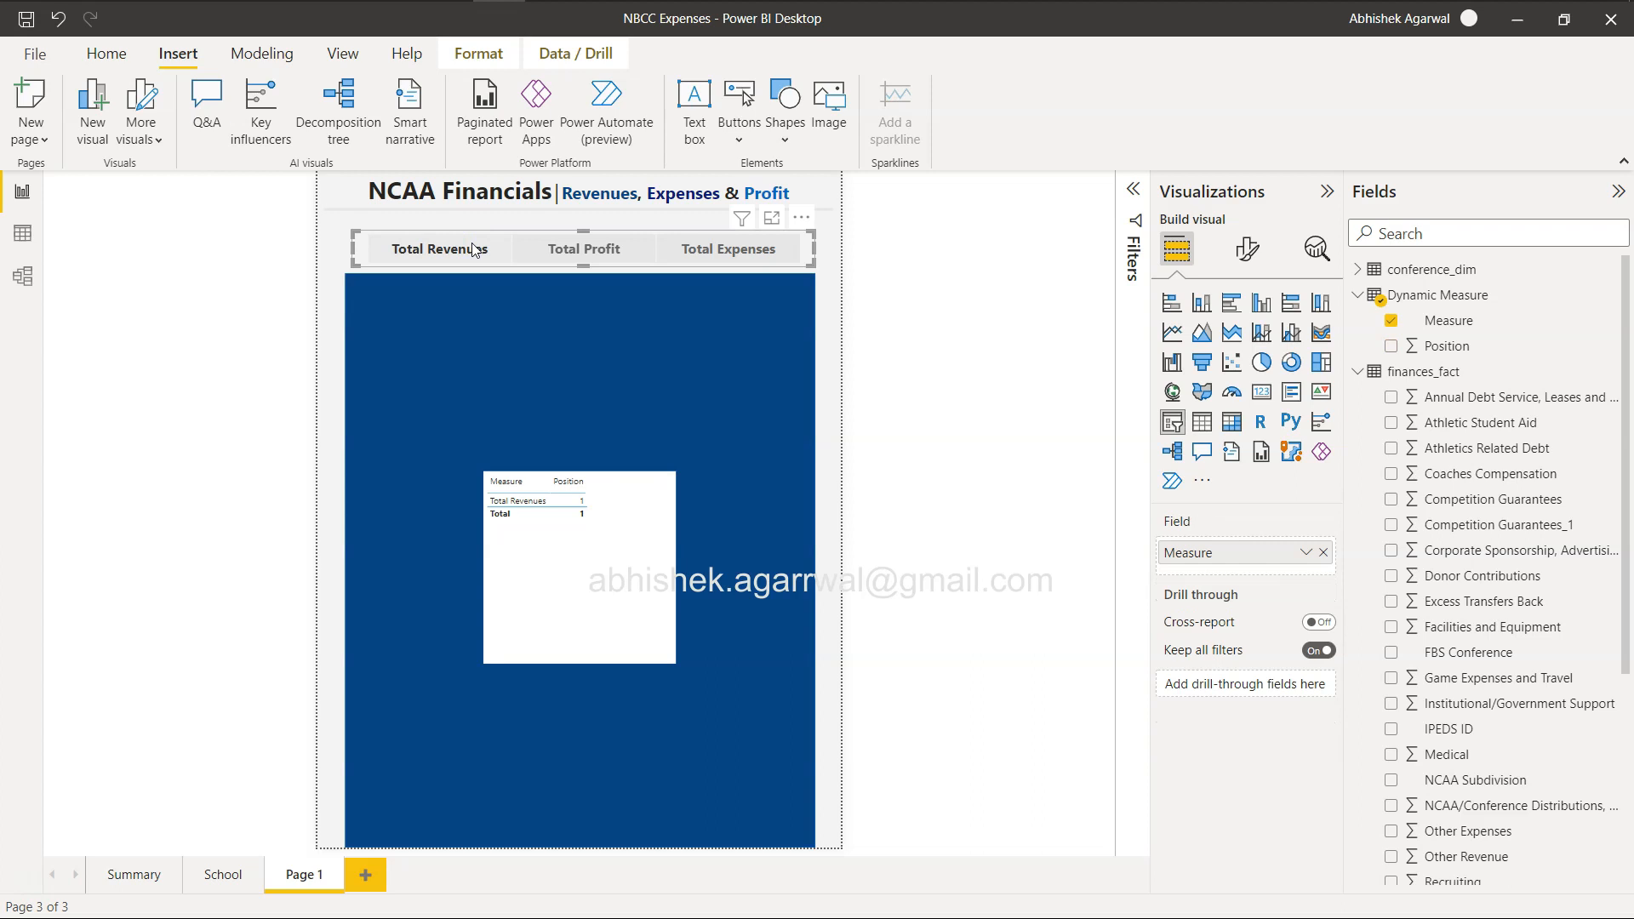
pyautogui.click(474, 248)
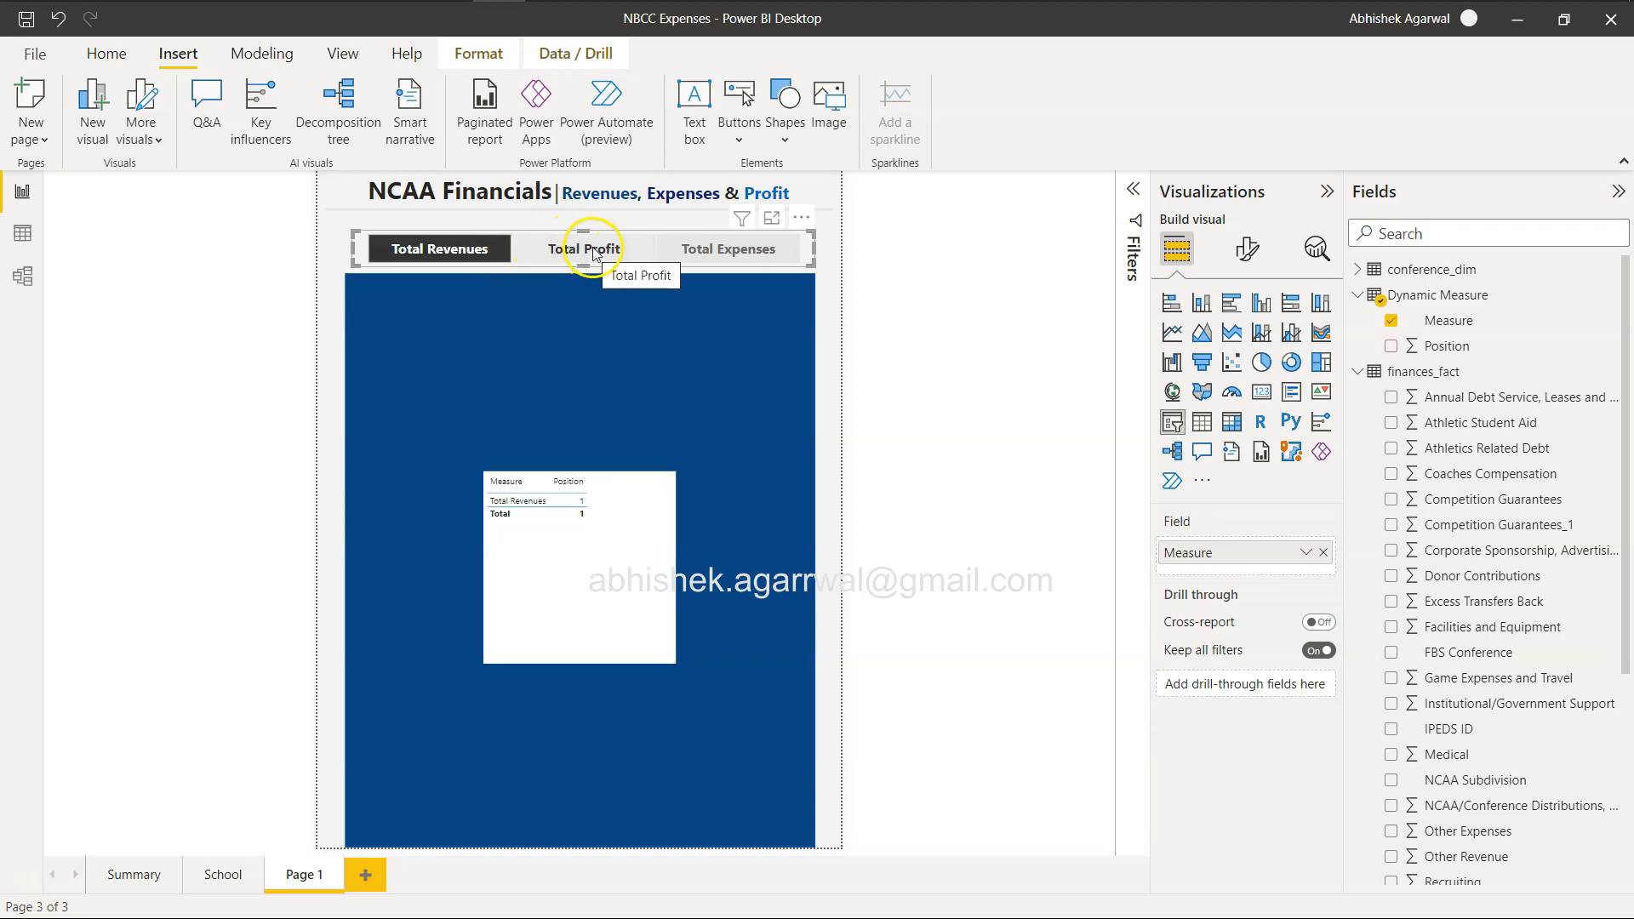
pyautogui.click(719, 252)
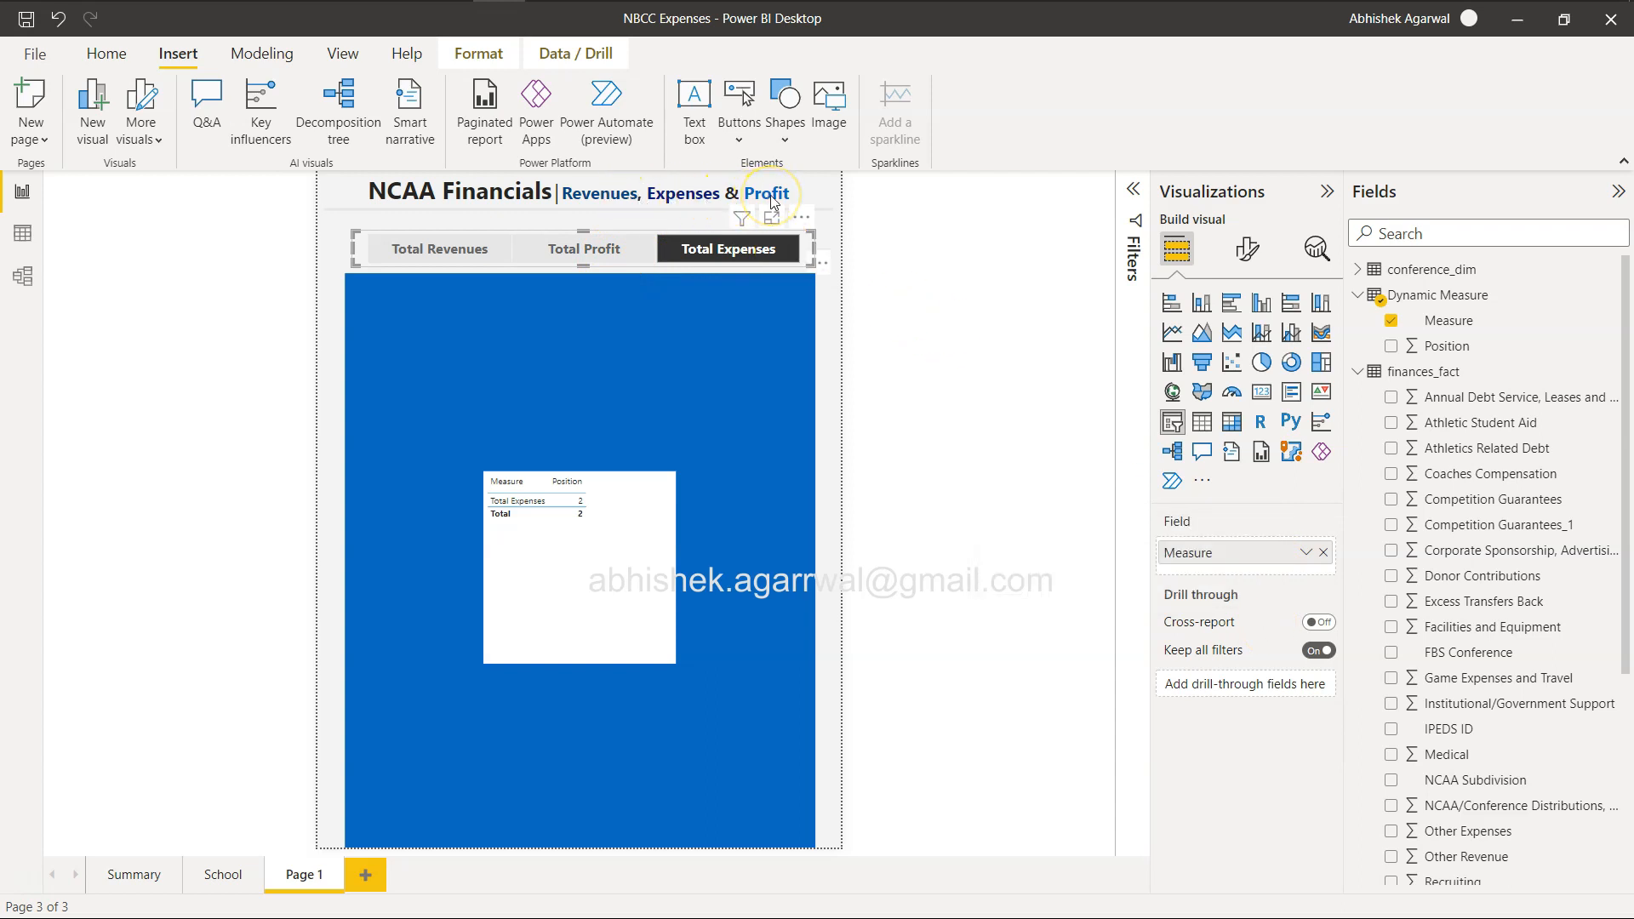
pyautogui.click(585, 247)
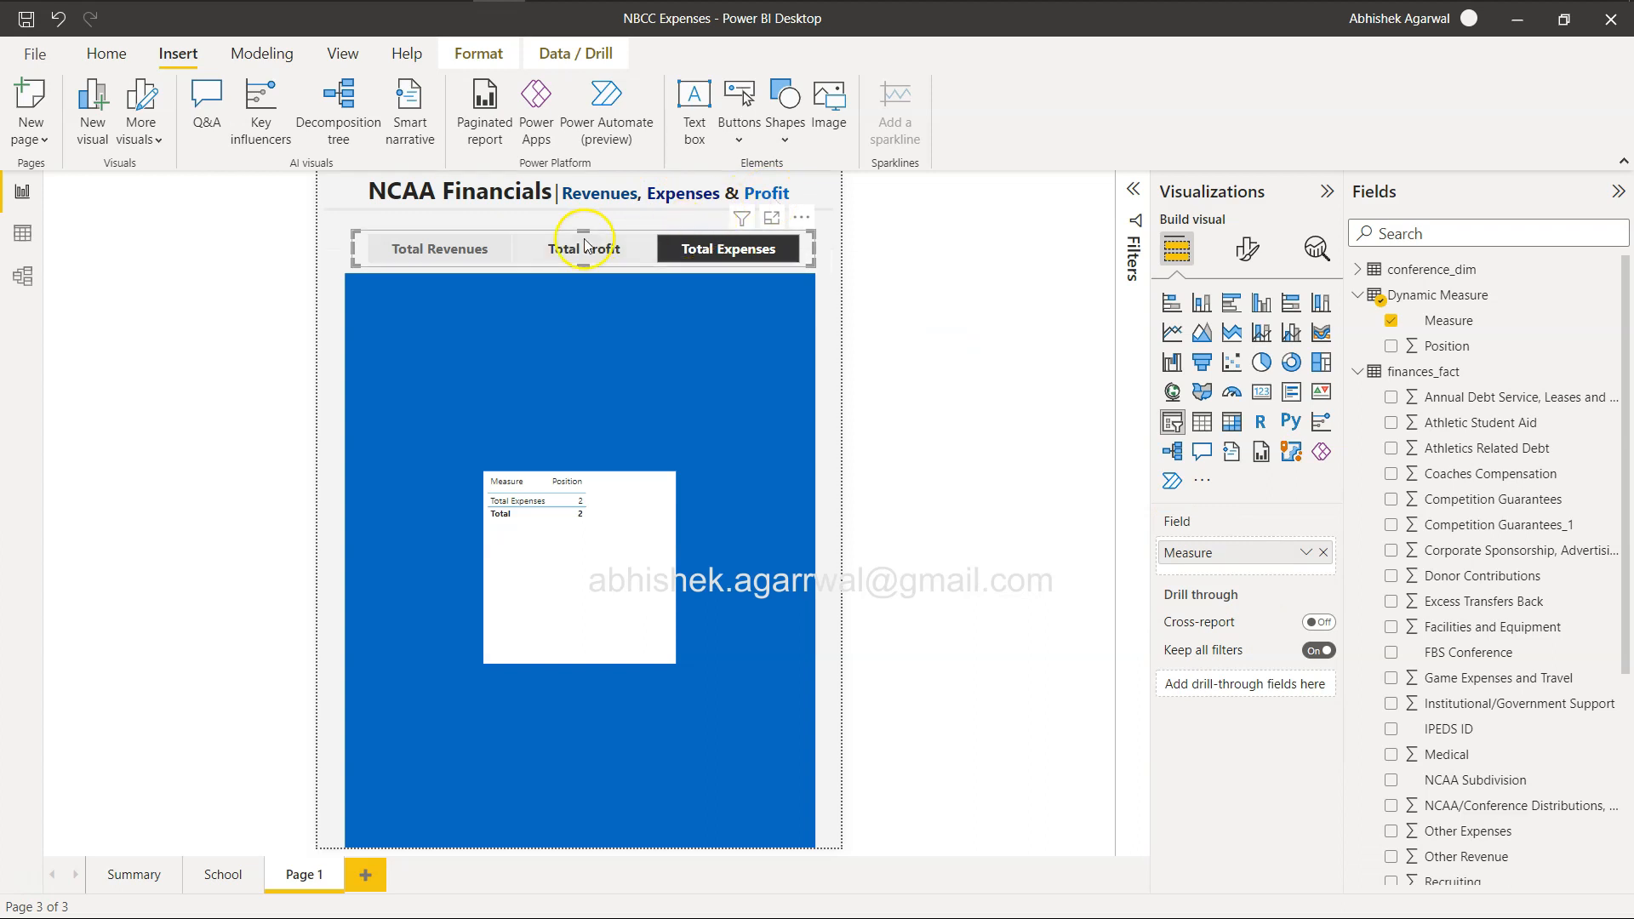
pyautogui.click(466, 250)
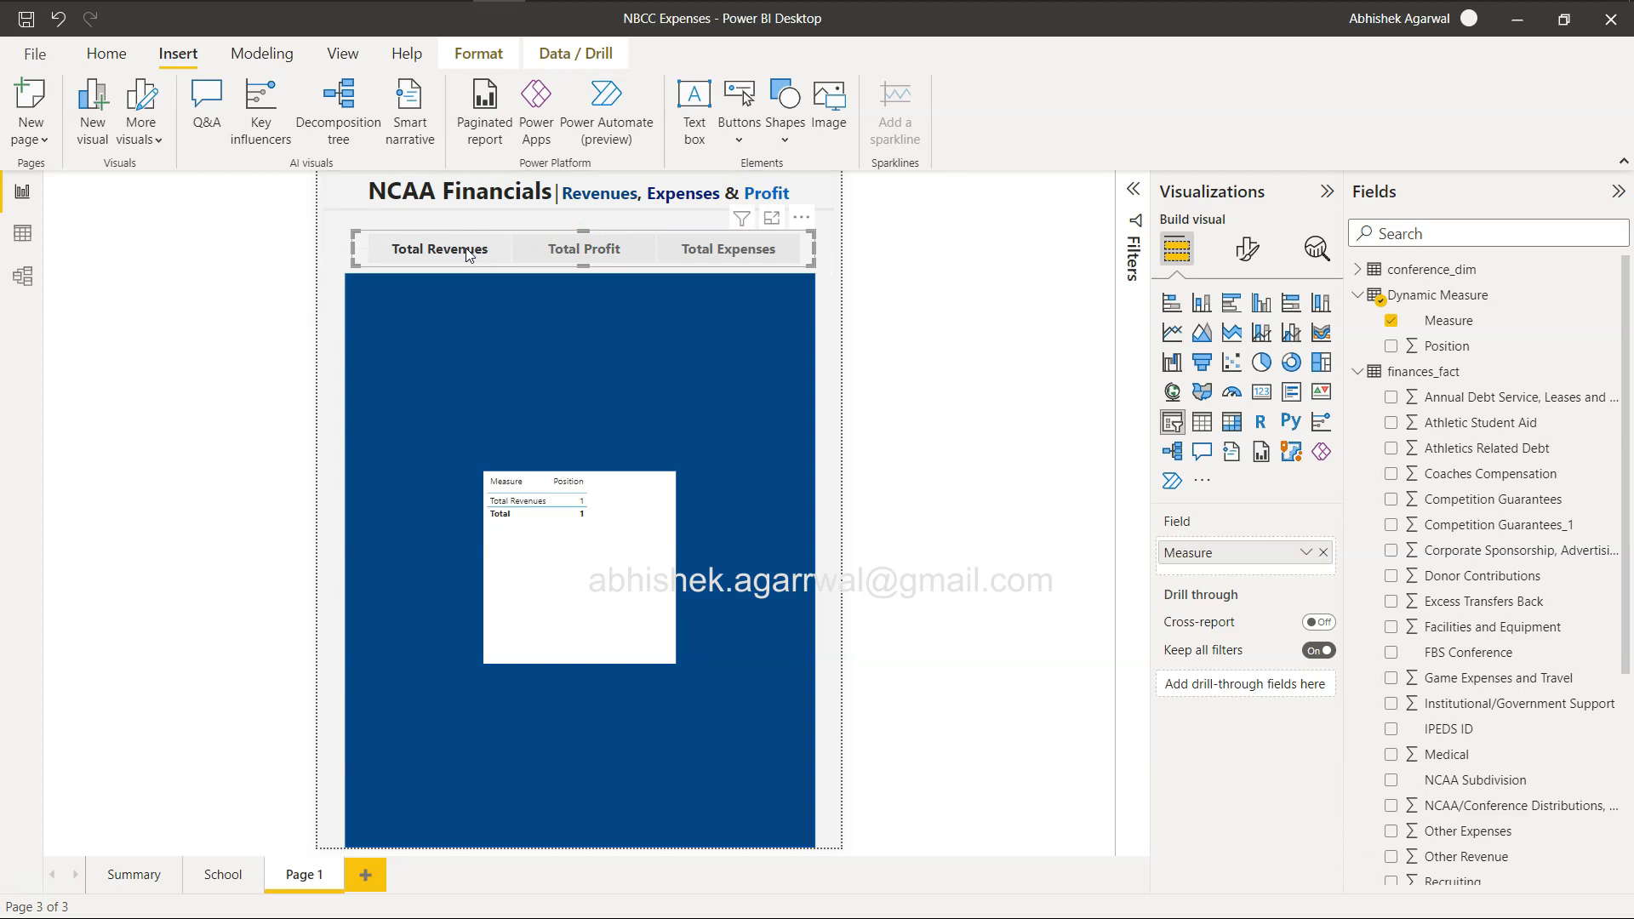
pyautogui.click(587, 211)
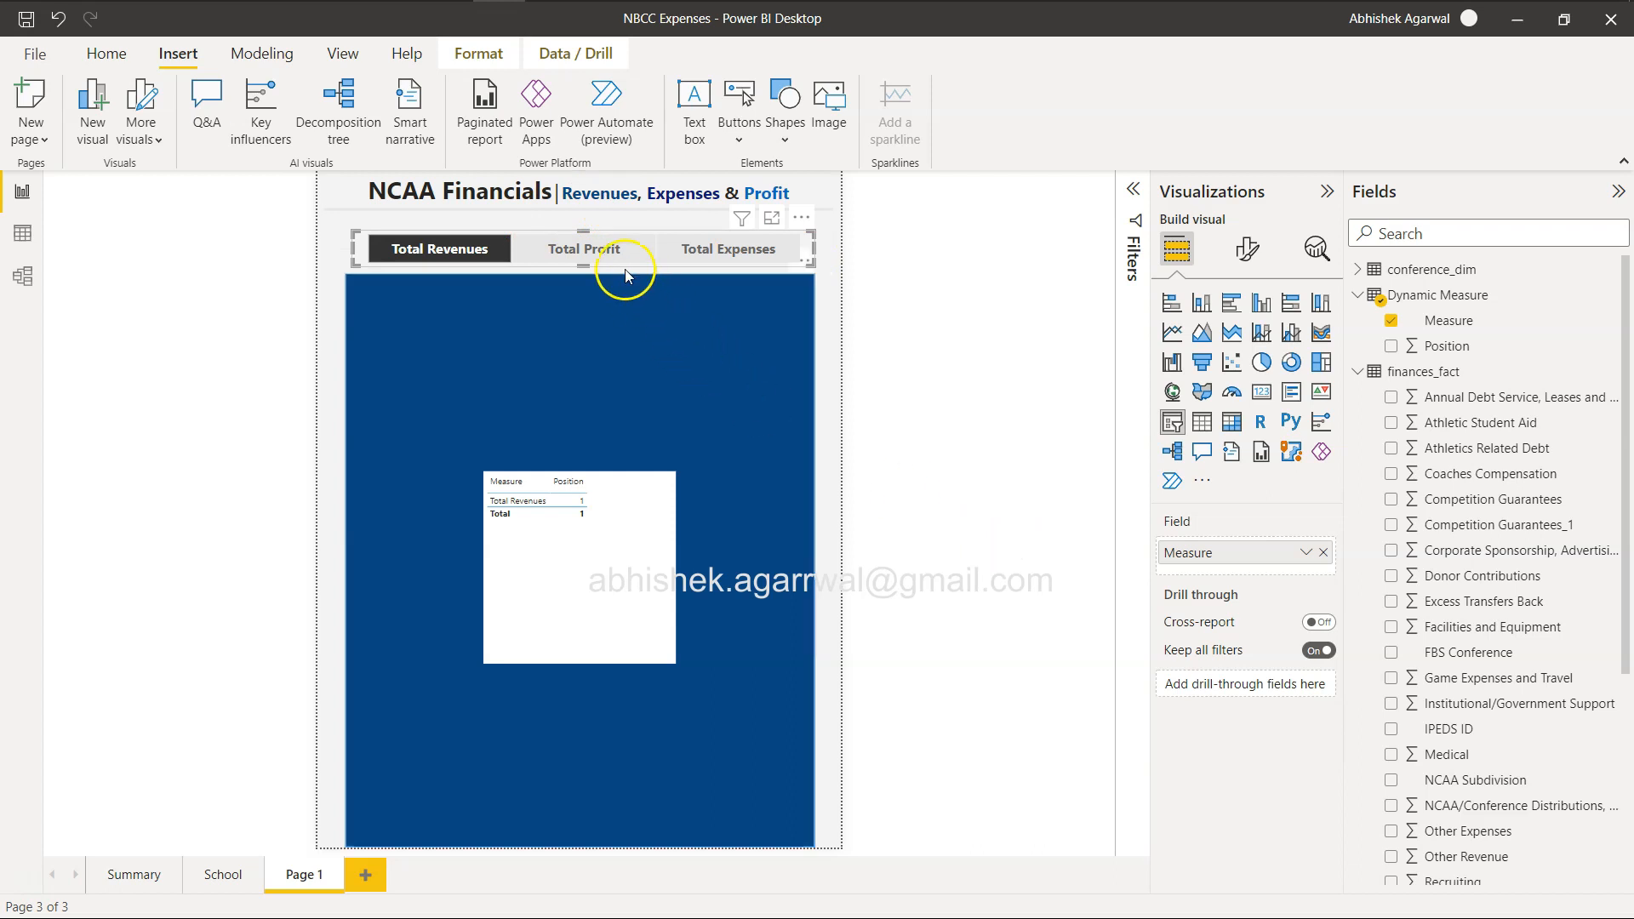
pyautogui.click(711, 252)
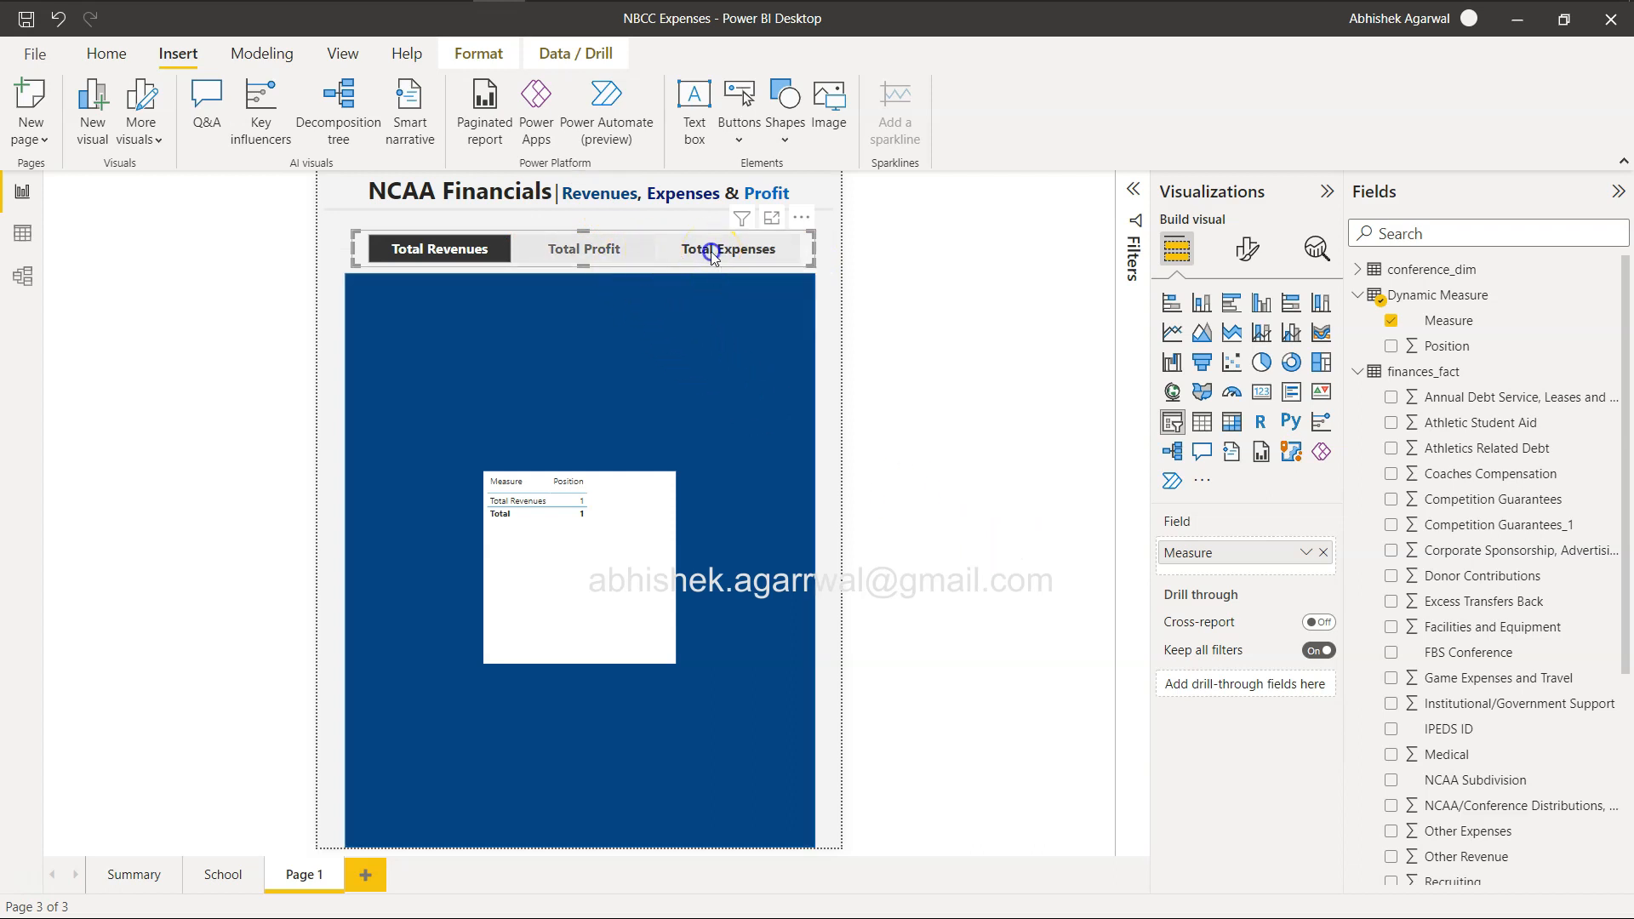
pyautogui.click(619, 254)
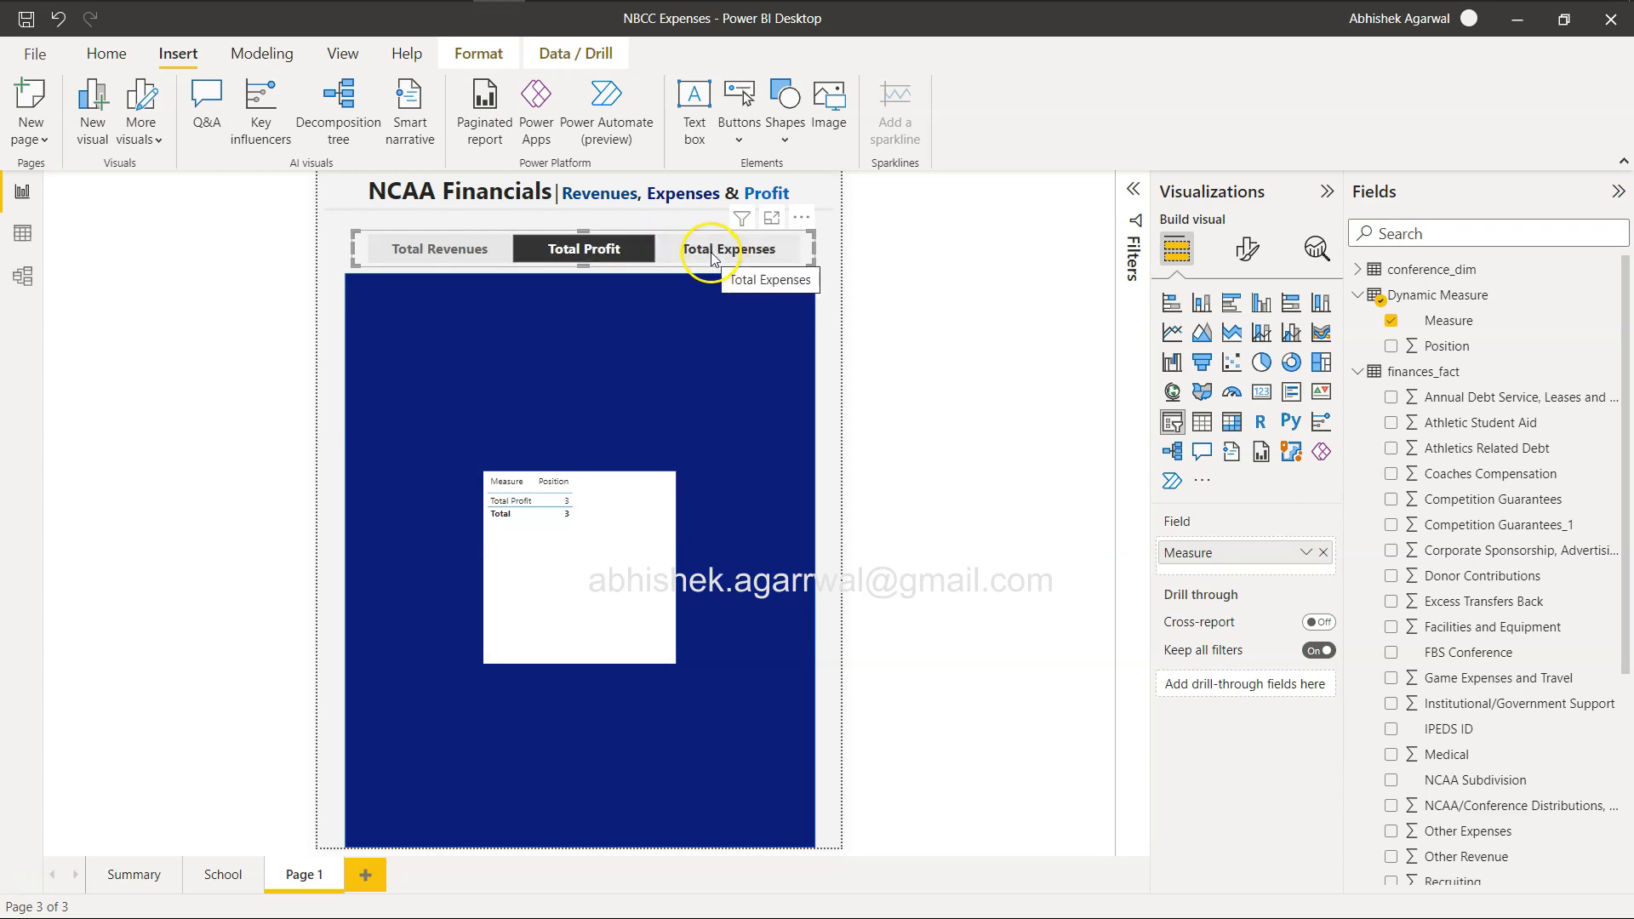
# In the rectangle's fill rules, give value 3 the second-darkest bright blue and value 2 the second-darkest navy shade, and apply them.
pyautogui.click(730, 411)
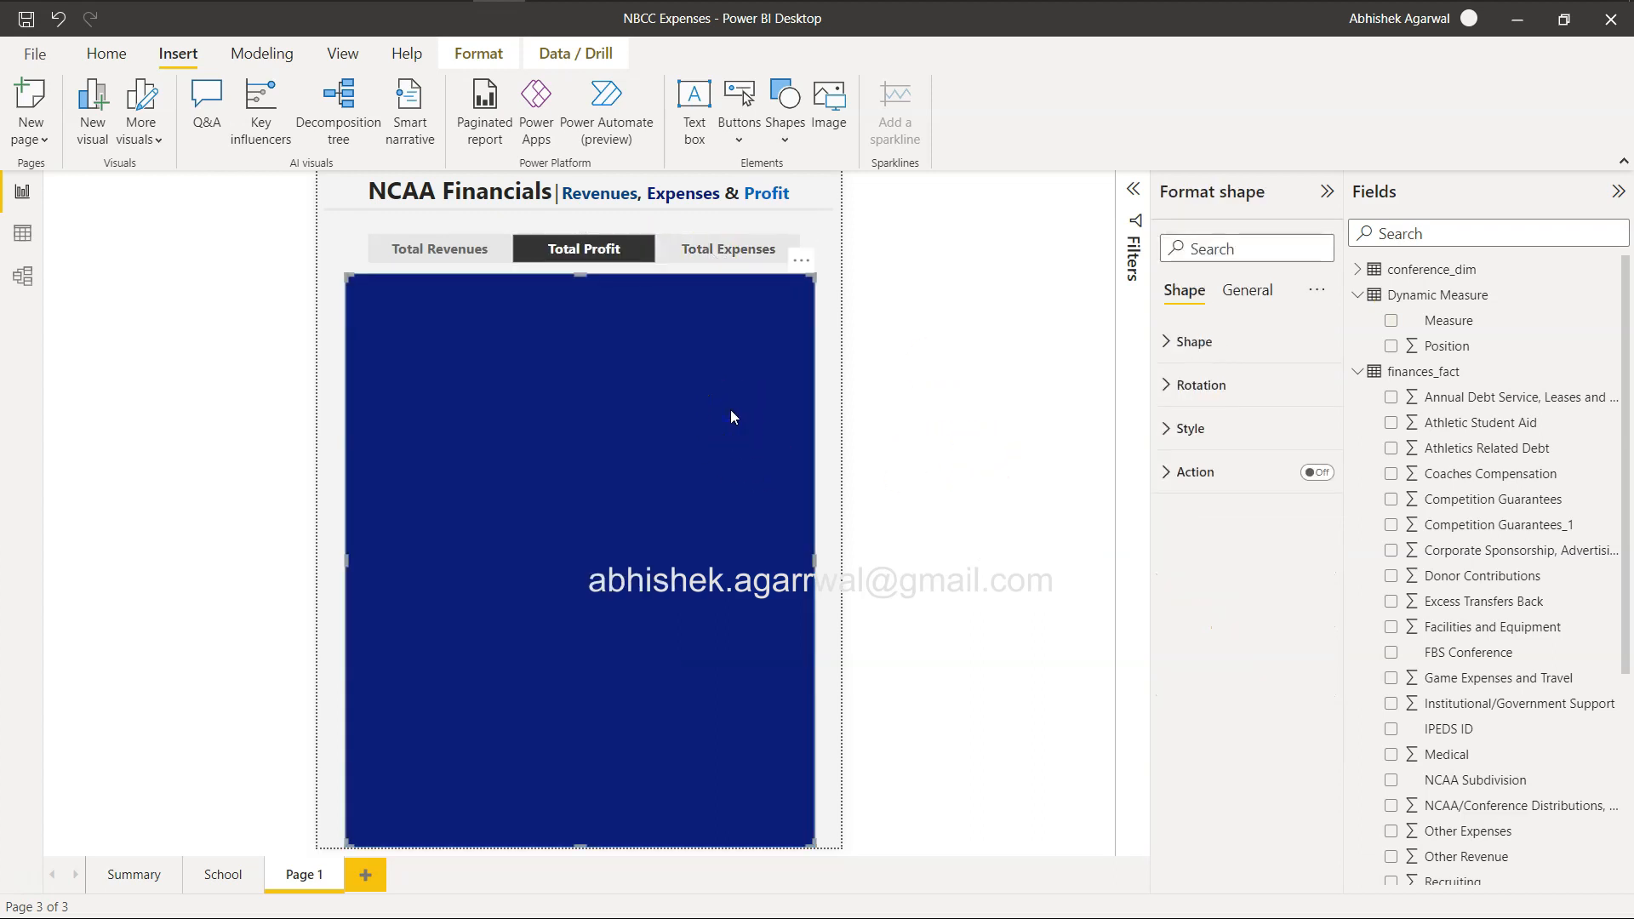
pyautogui.click(1175, 428)
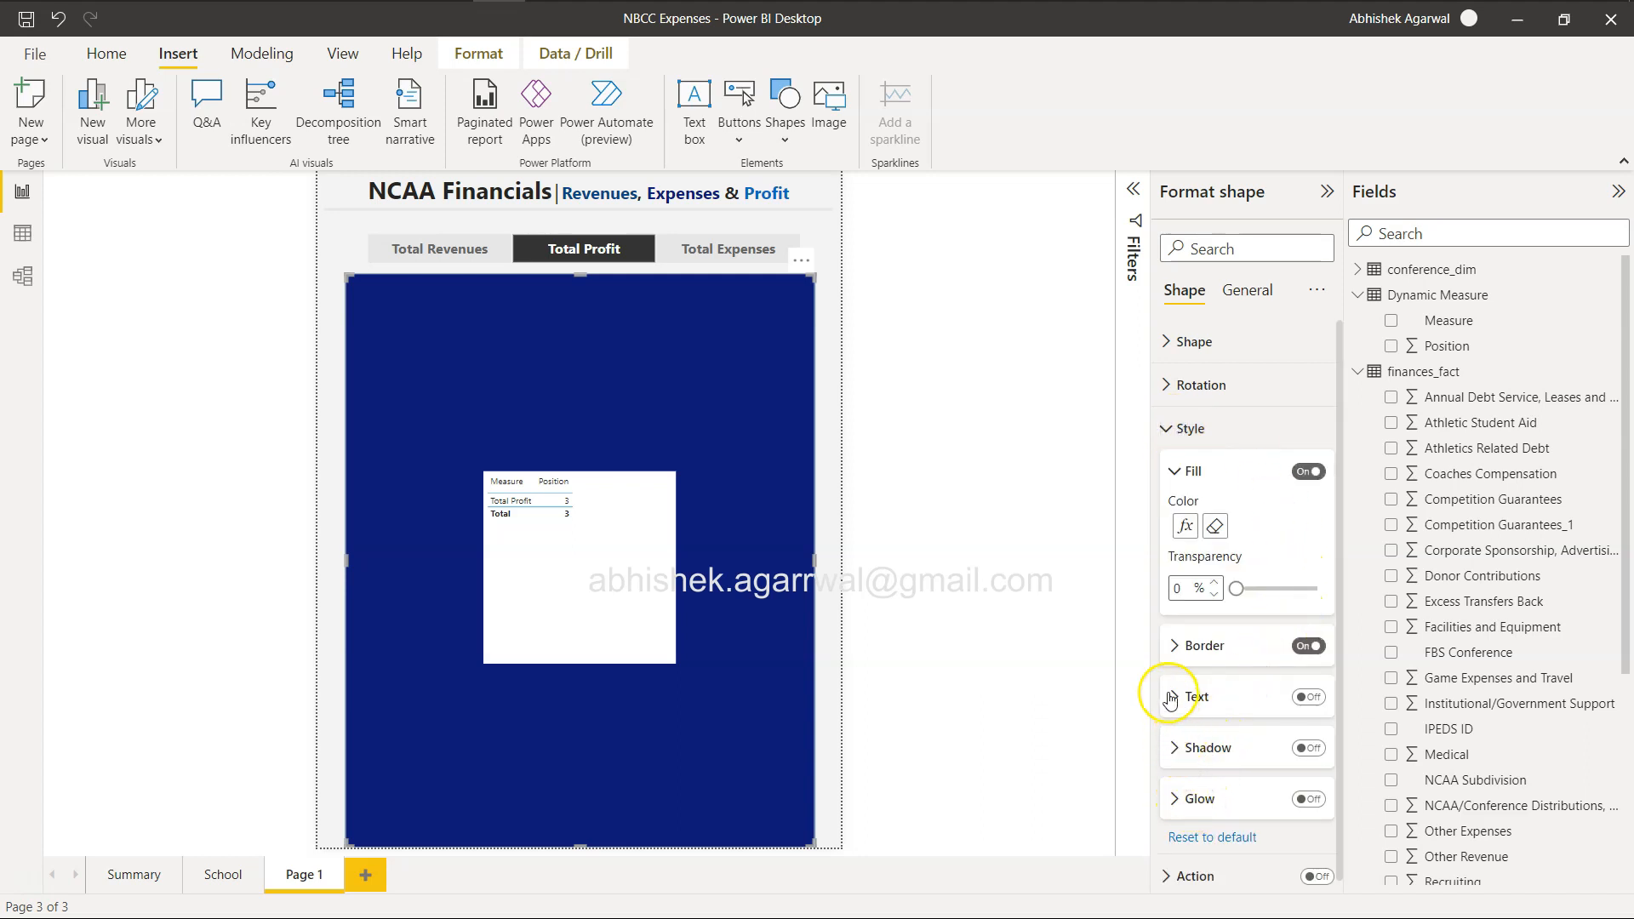
pyautogui.click(1188, 526)
pyautogui.moveTo(668, 162); pyautogui.dragTo(1081, 150)
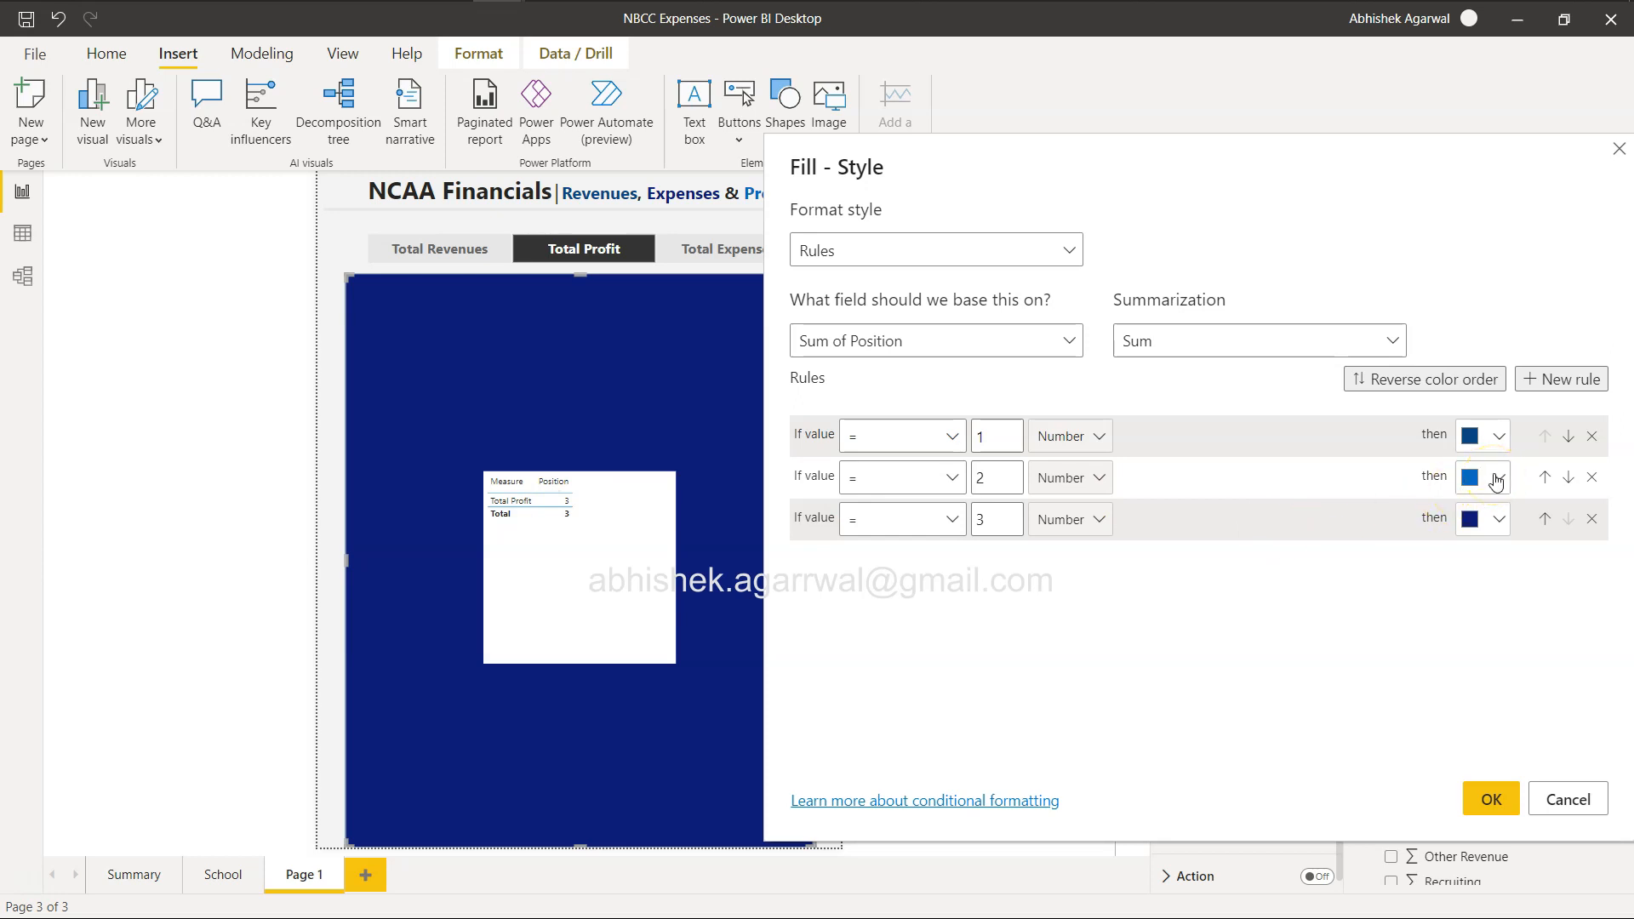
pyautogui.click(1498, 519)
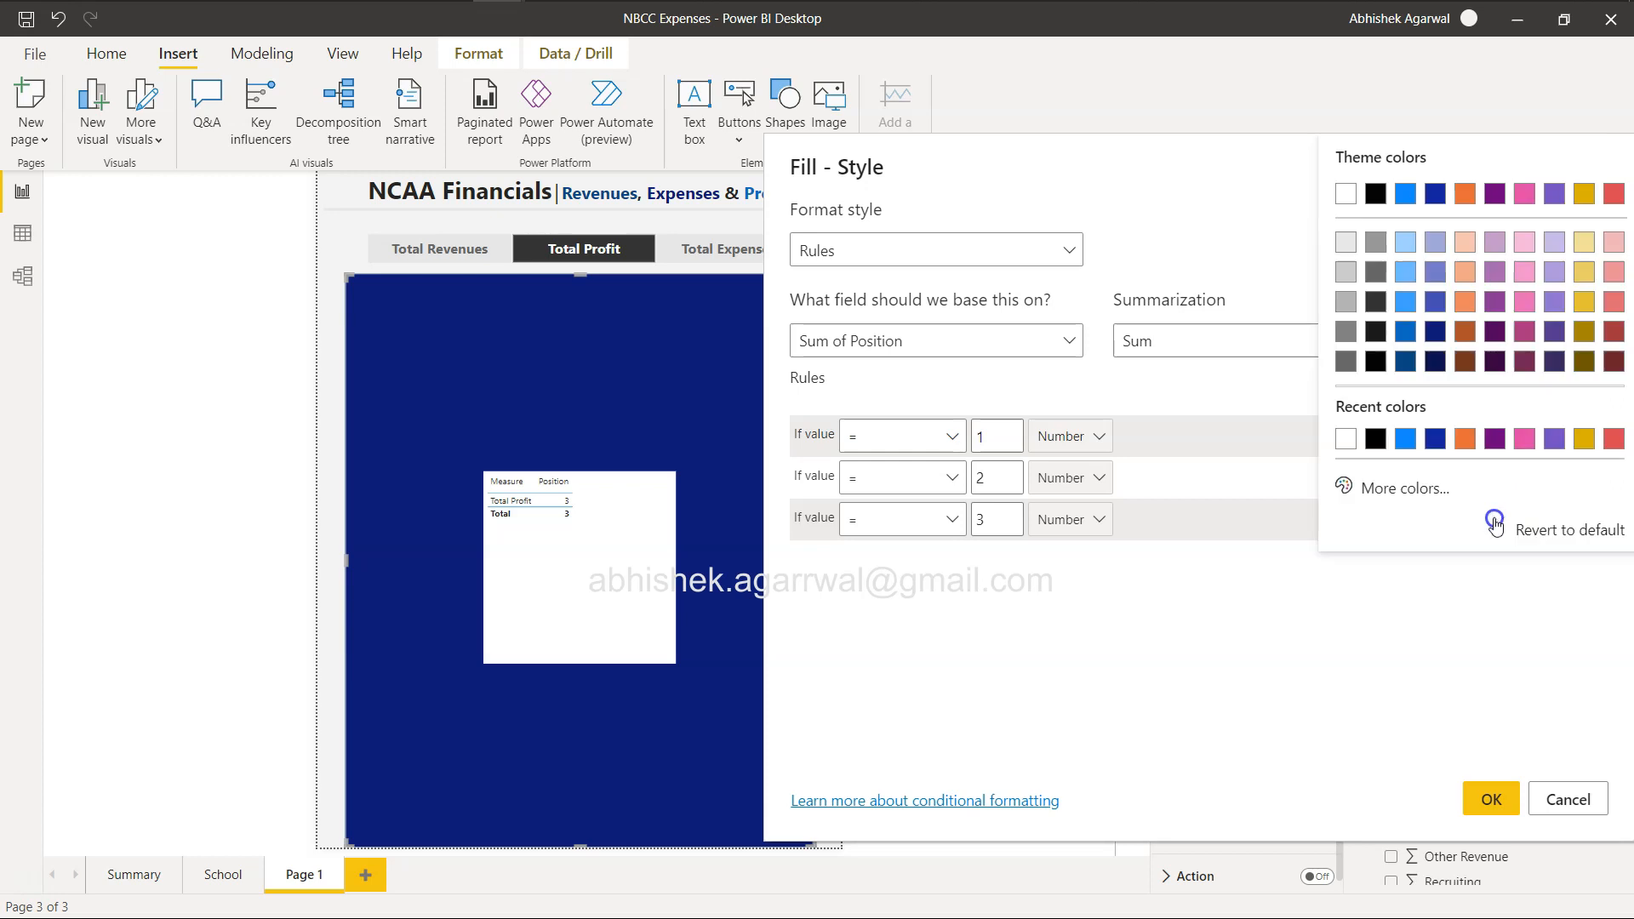
pyautogui.click(1406, 330)
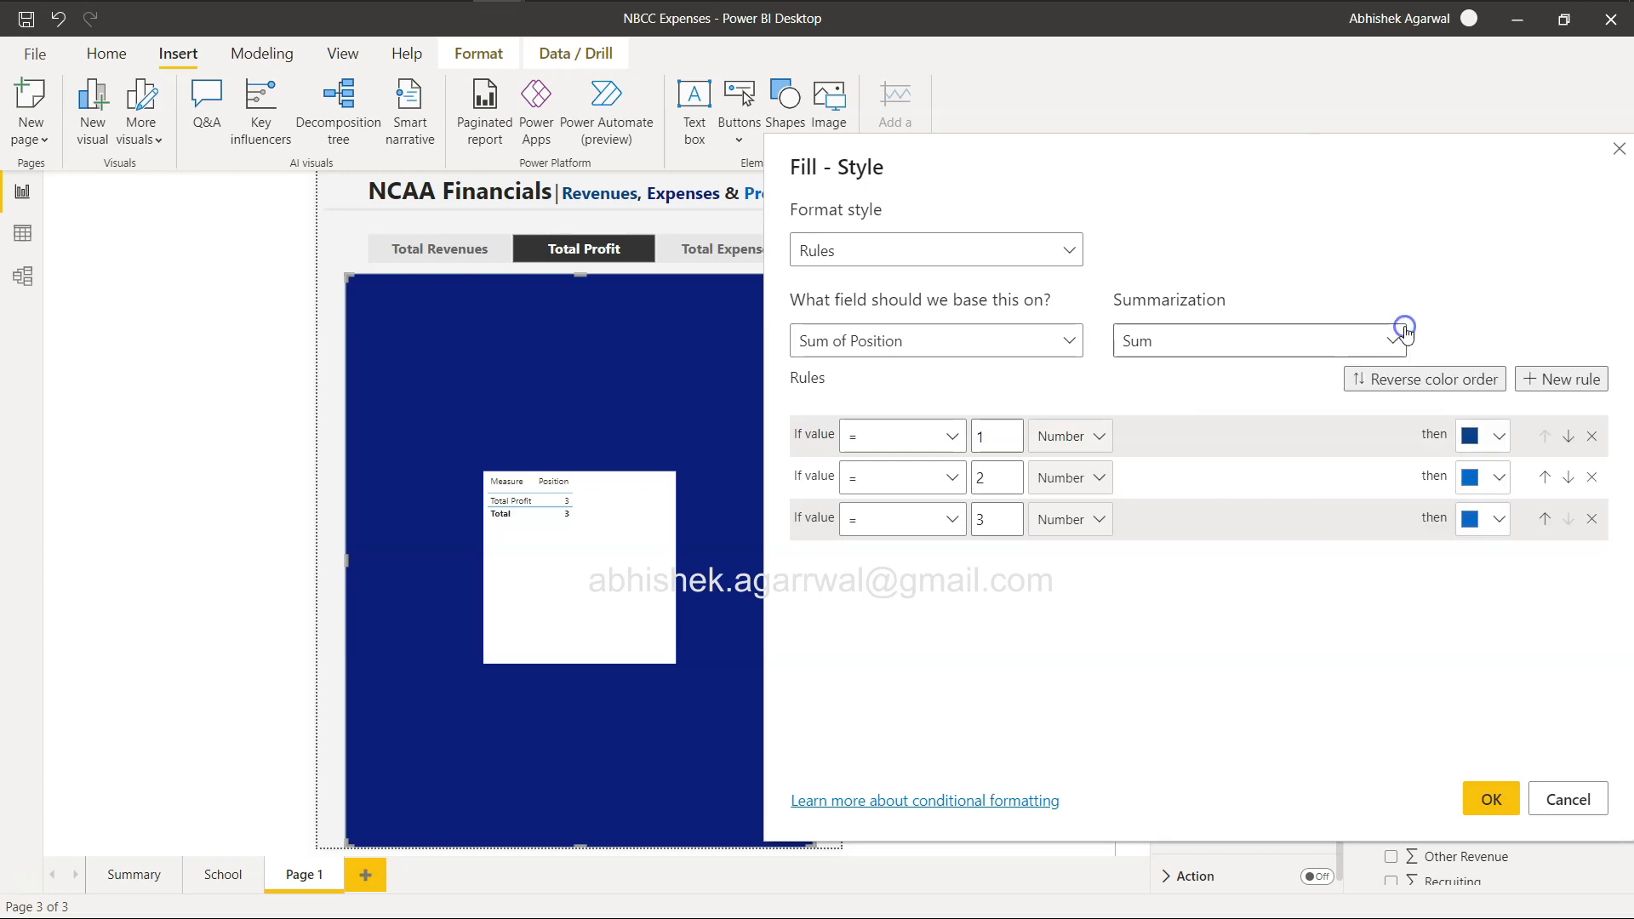
pyautogui.click(1495, 478)
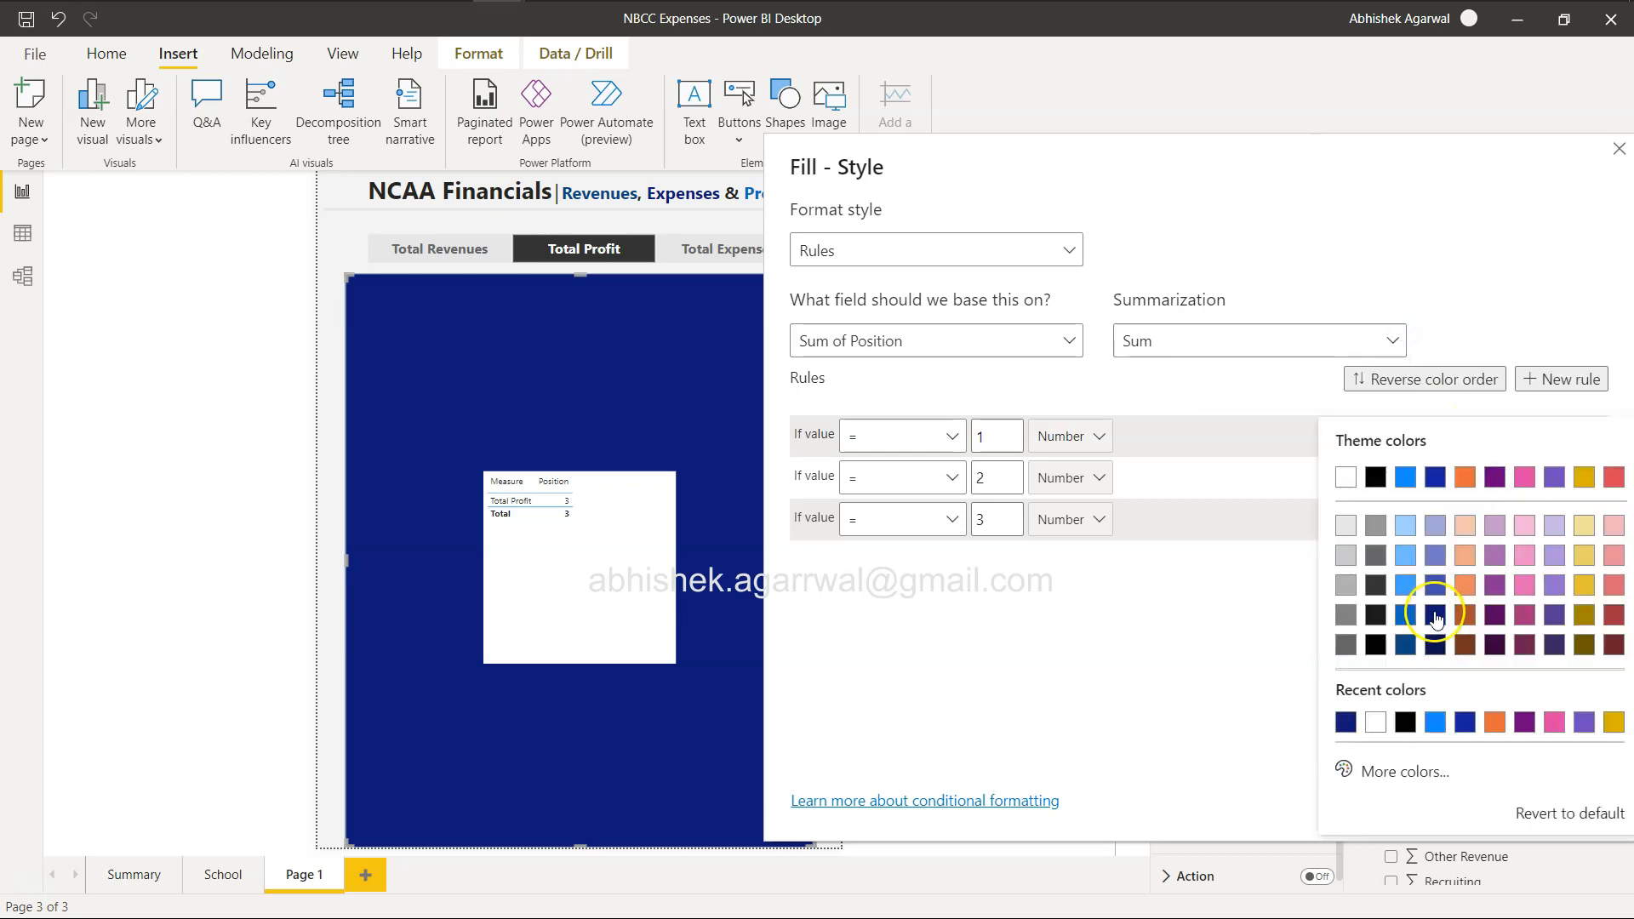
pyautogui.click(1437, 613)
pyautogui.click(1491, 799)
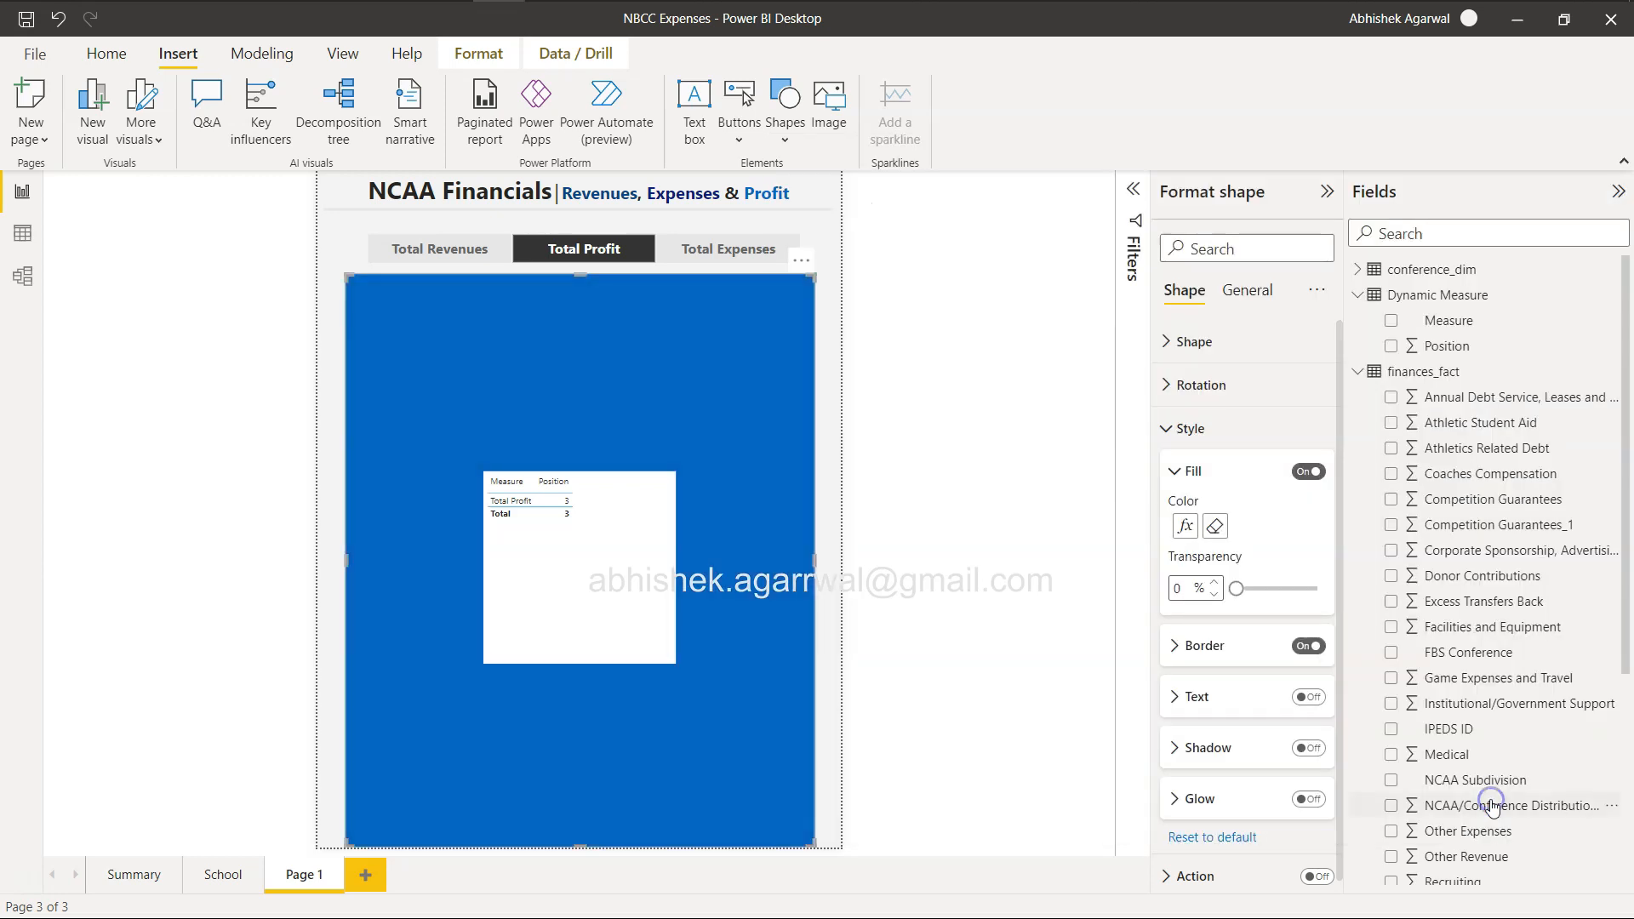
# Test the rectangle's colour with Total Expenses, Total Profit and Total Revenues in the slicer, and delete the Measure and Position table.
pyautogui.click(724, 251)
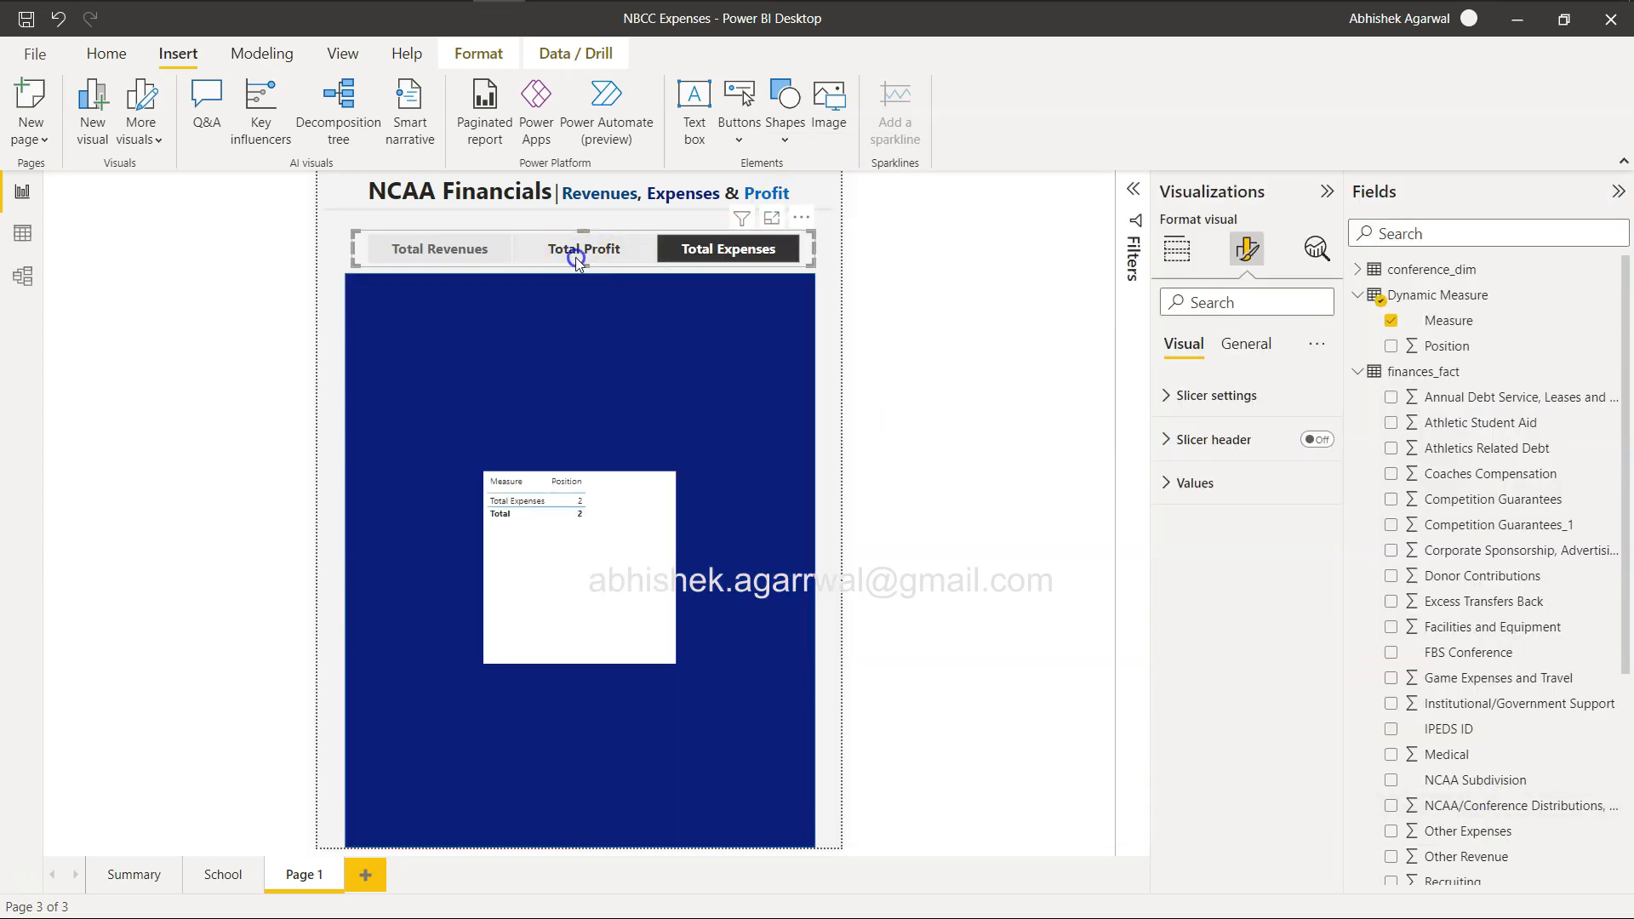
pyautogui.click(576, 257)
pyautogui.click(451, 250)
pyautogui.click(601, 607)
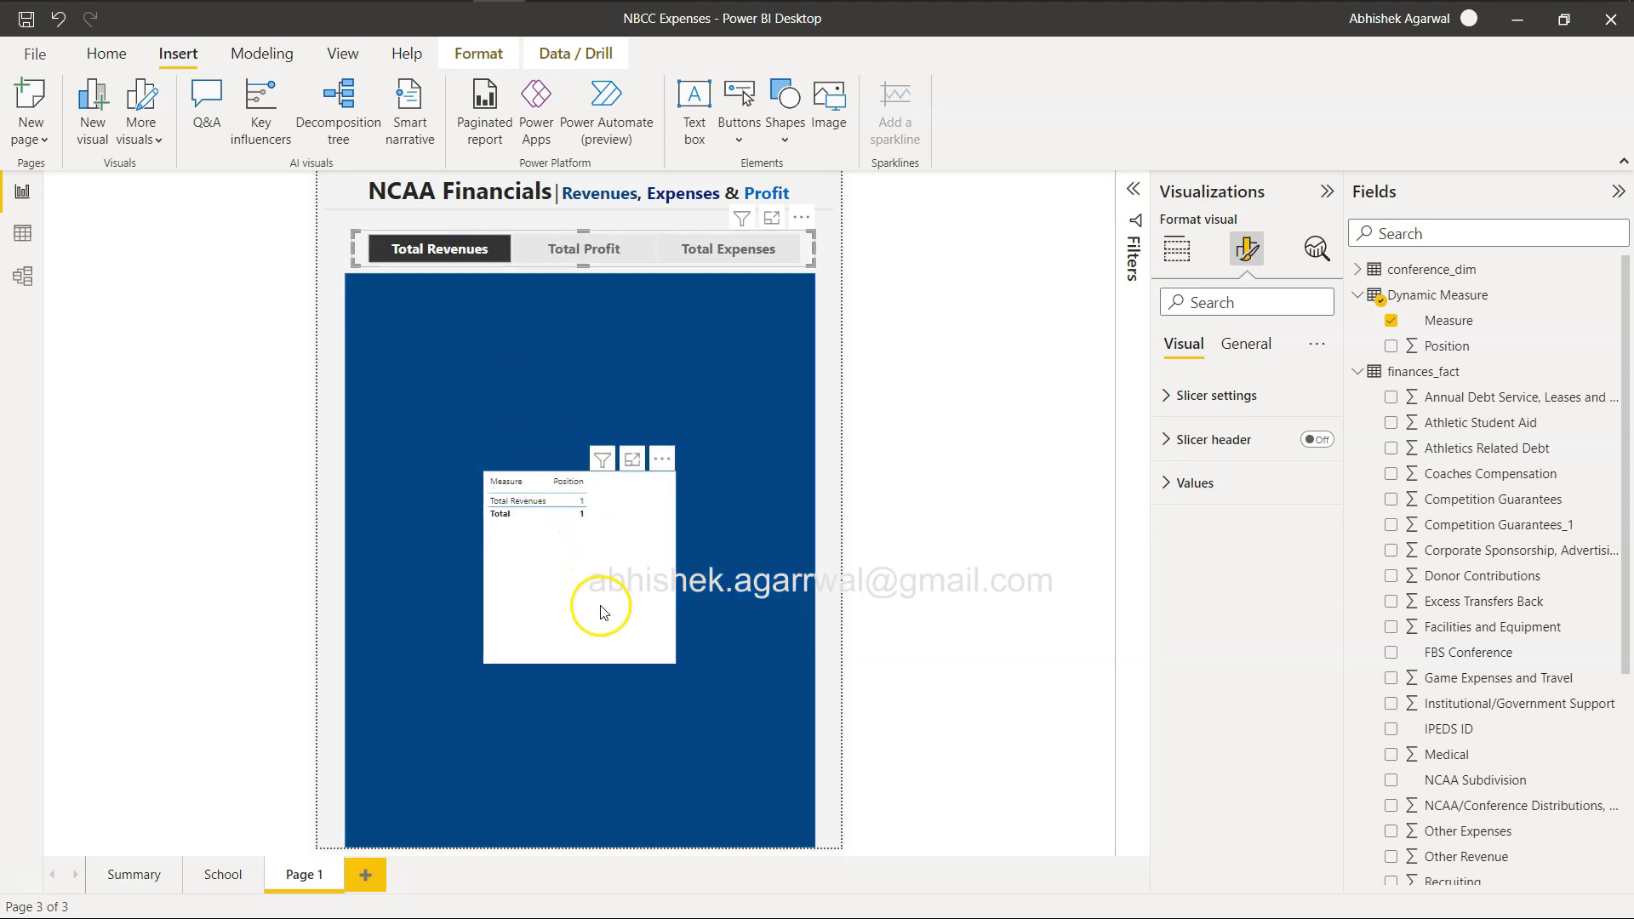
pyautogui.press('Delete')
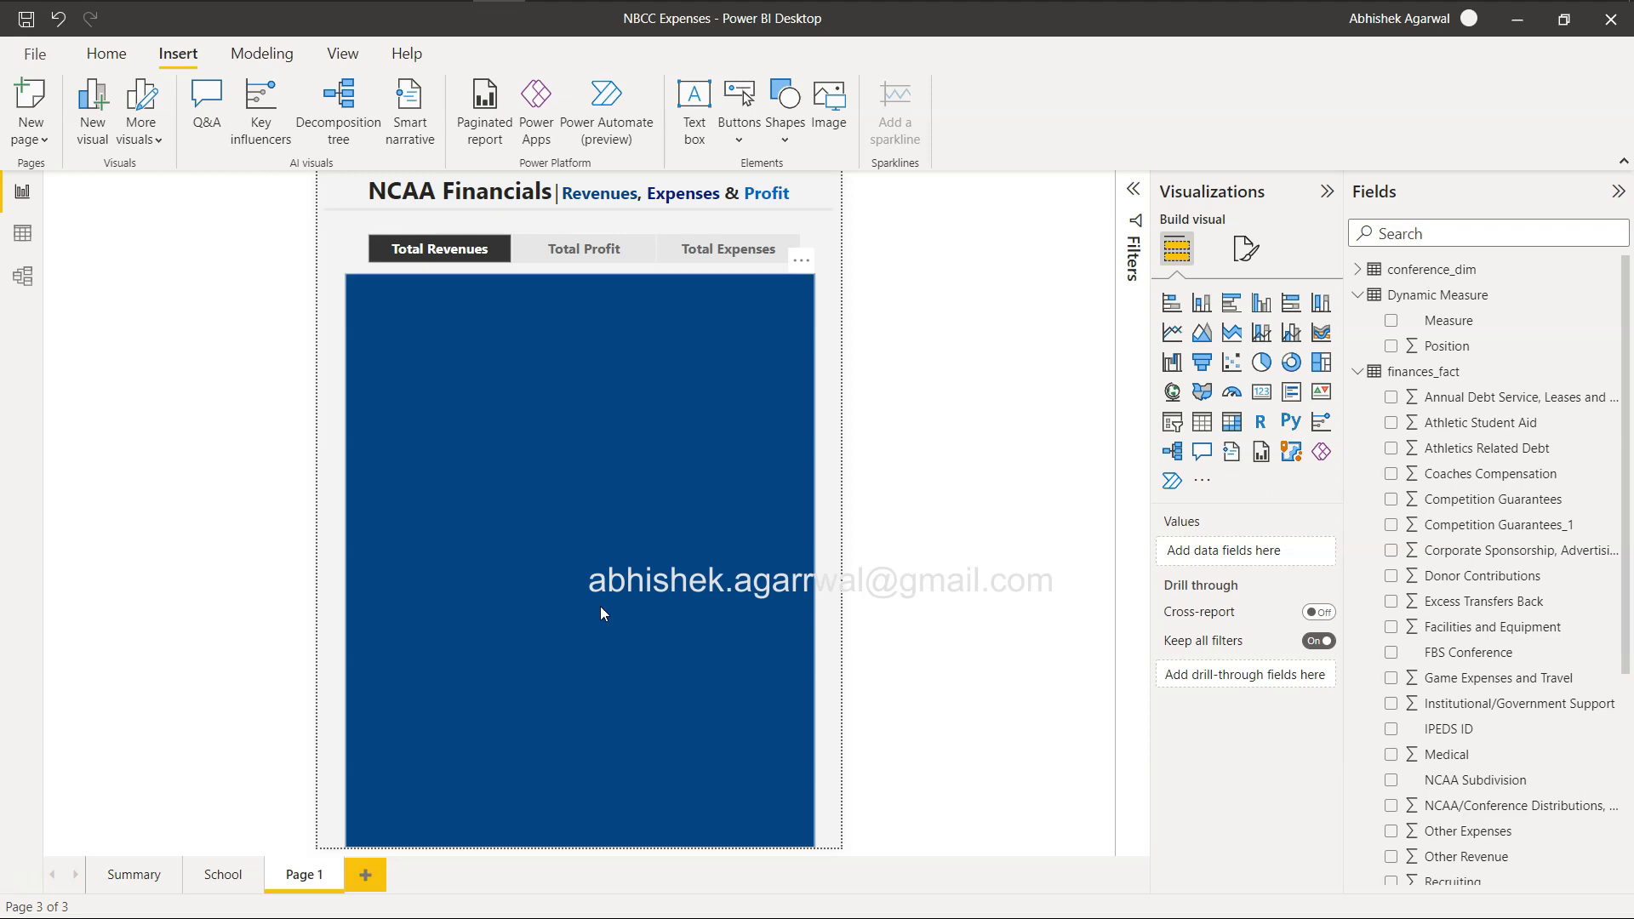
# Send the large rectangle to the bottom of the layer order and move the Total Revenues card to its upper-left area.
pyautogui.click(600, 606)
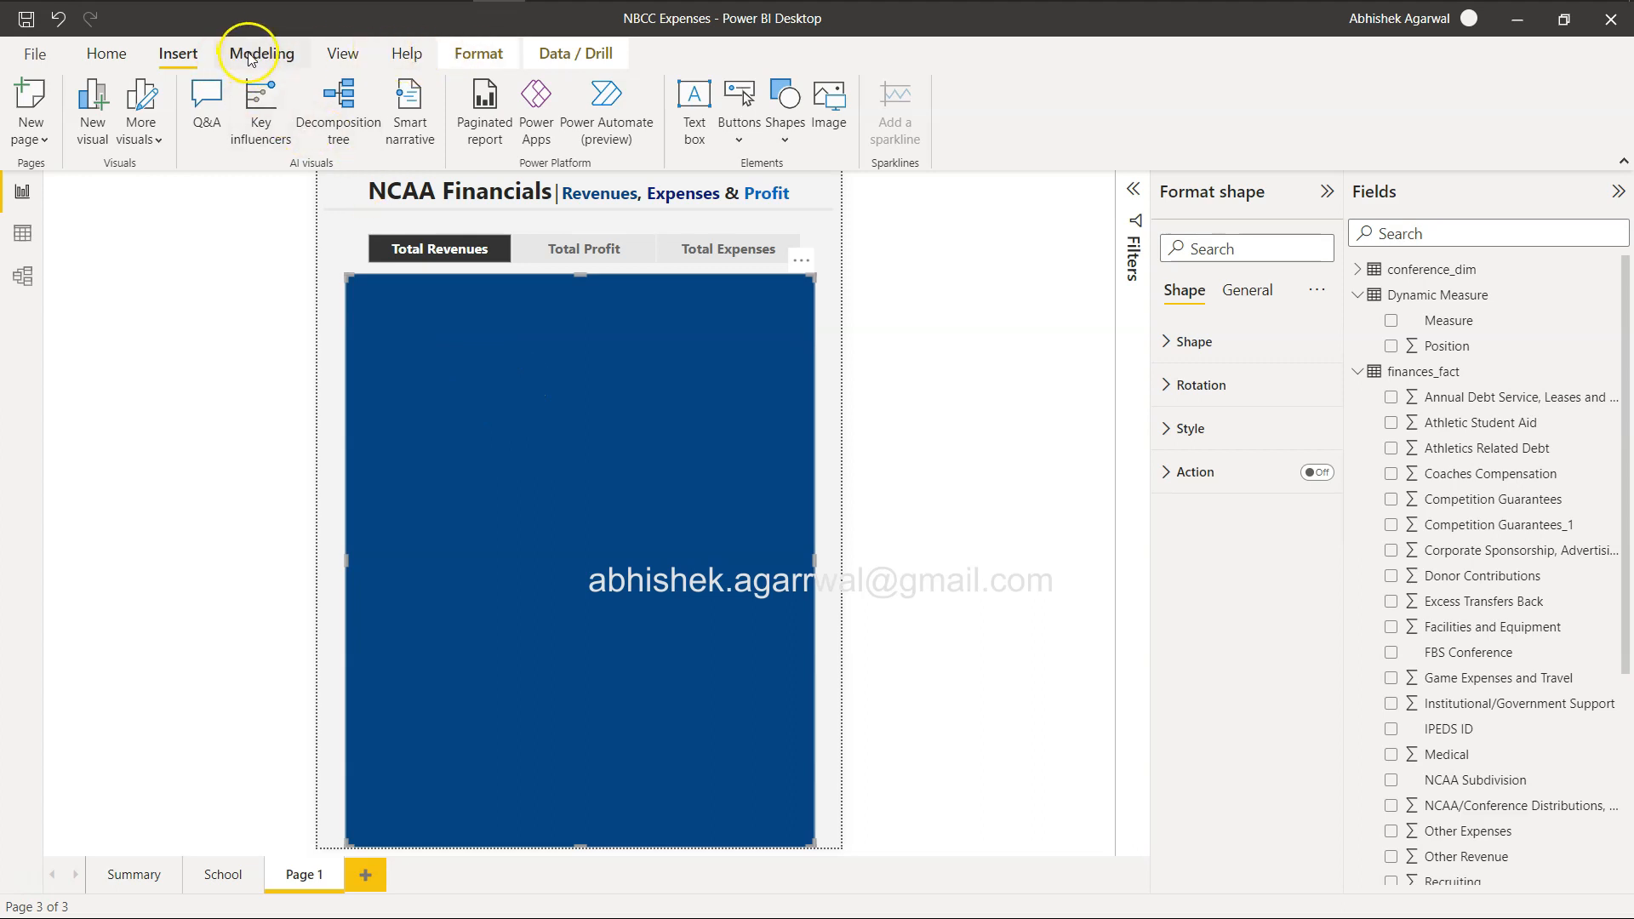
pyautogui.click(345, 54)
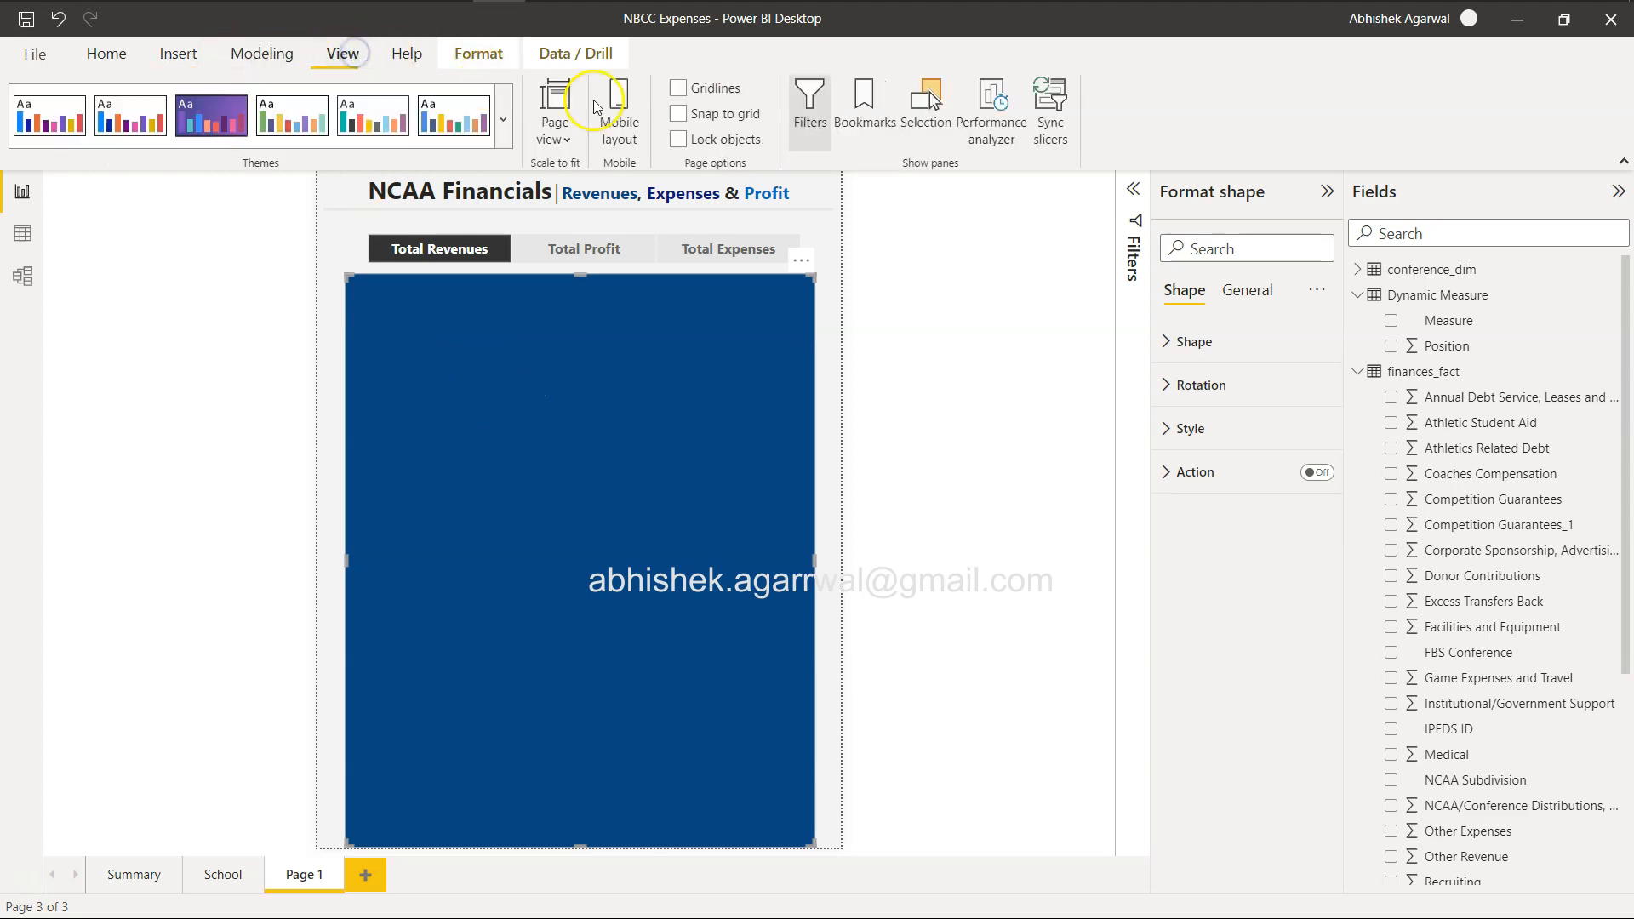
pyautogui.click(927, 111)
pyautogui.moveTo(1036, 309); pyautogui.dragTo(1048, 462)
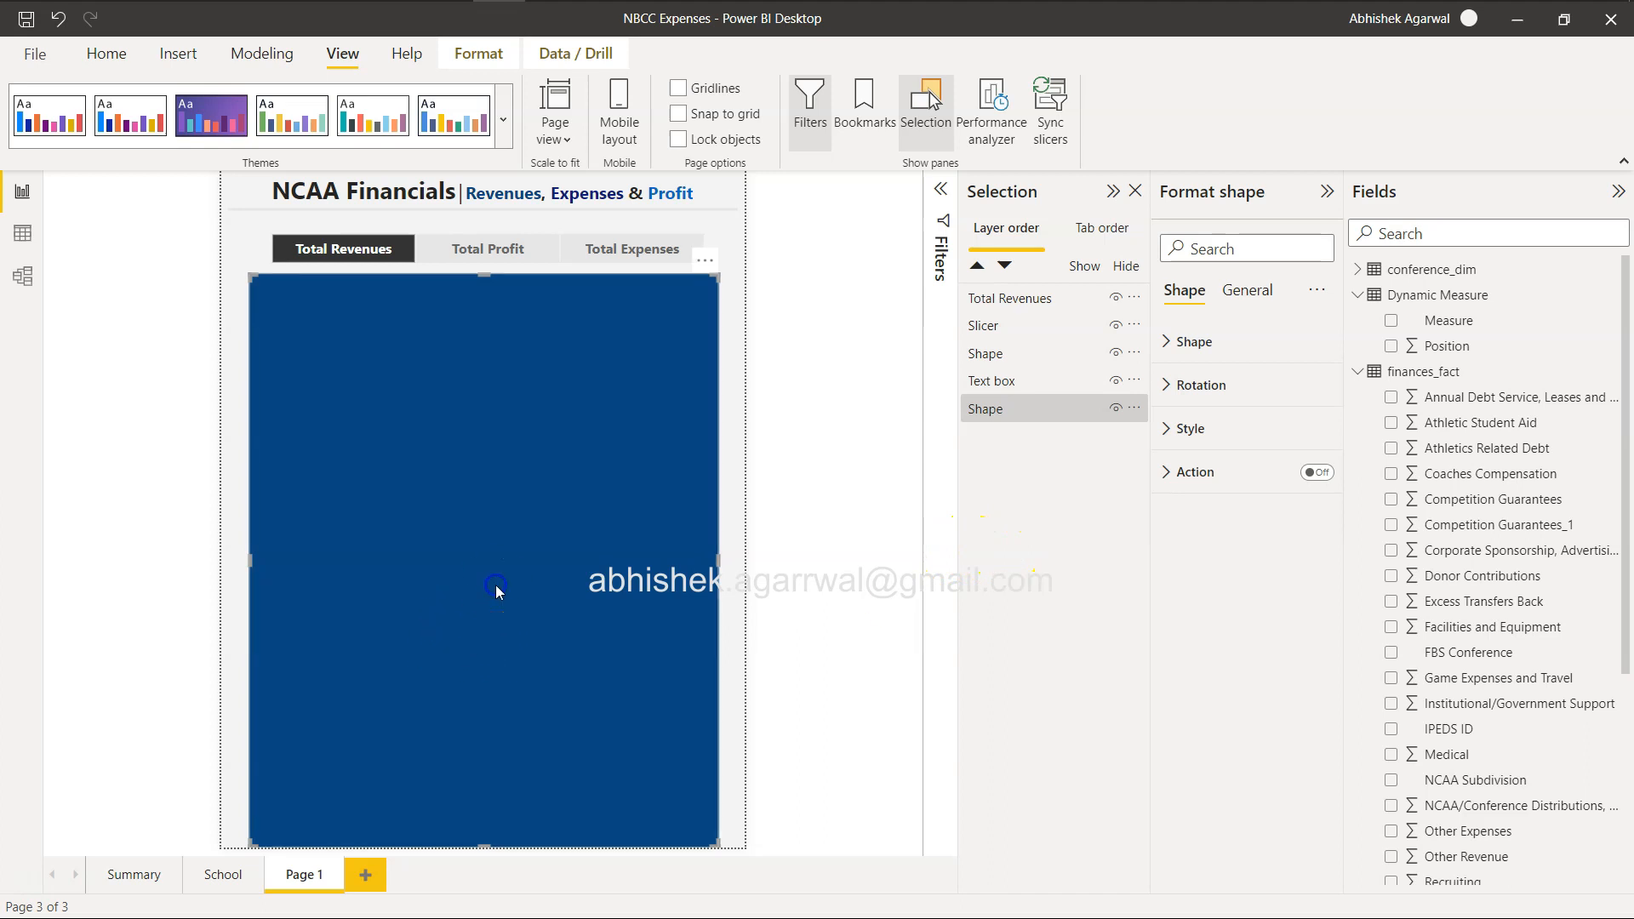
pyautogui.click(732, 381)
pyautogui.moveTo(486, 592); pyautogui.dragTo(415, 364)
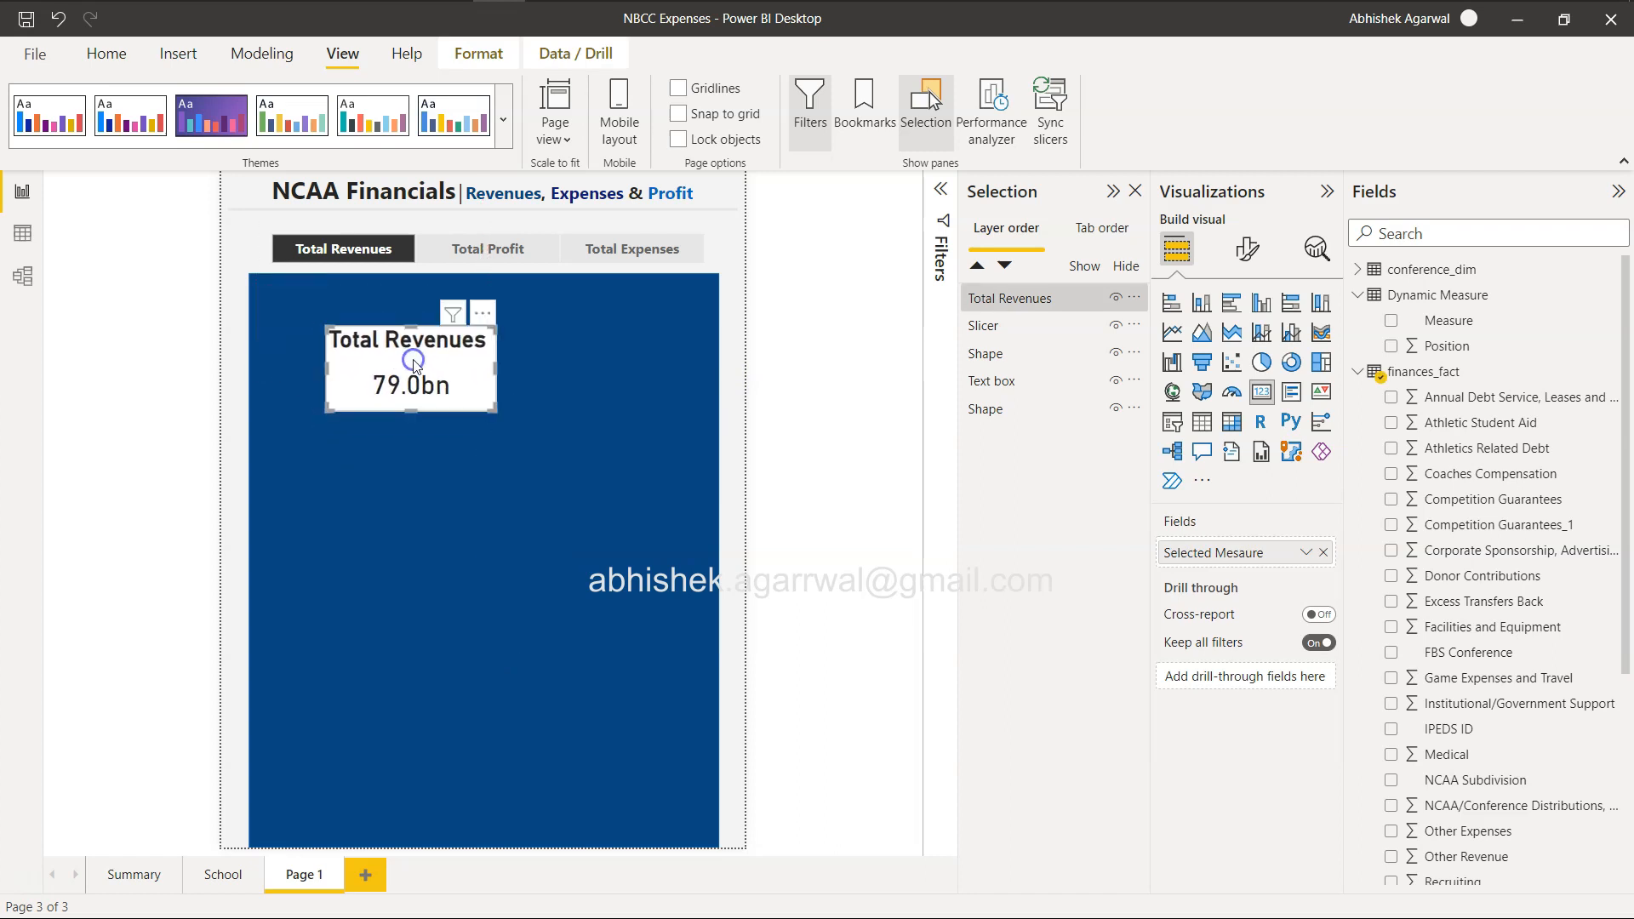
# Following the reference report's layout, insert a new rectangle just below the blue background's upper edge and stretch it to about 711 wide.
pyautogui.hotkey('alt', 'Tab')
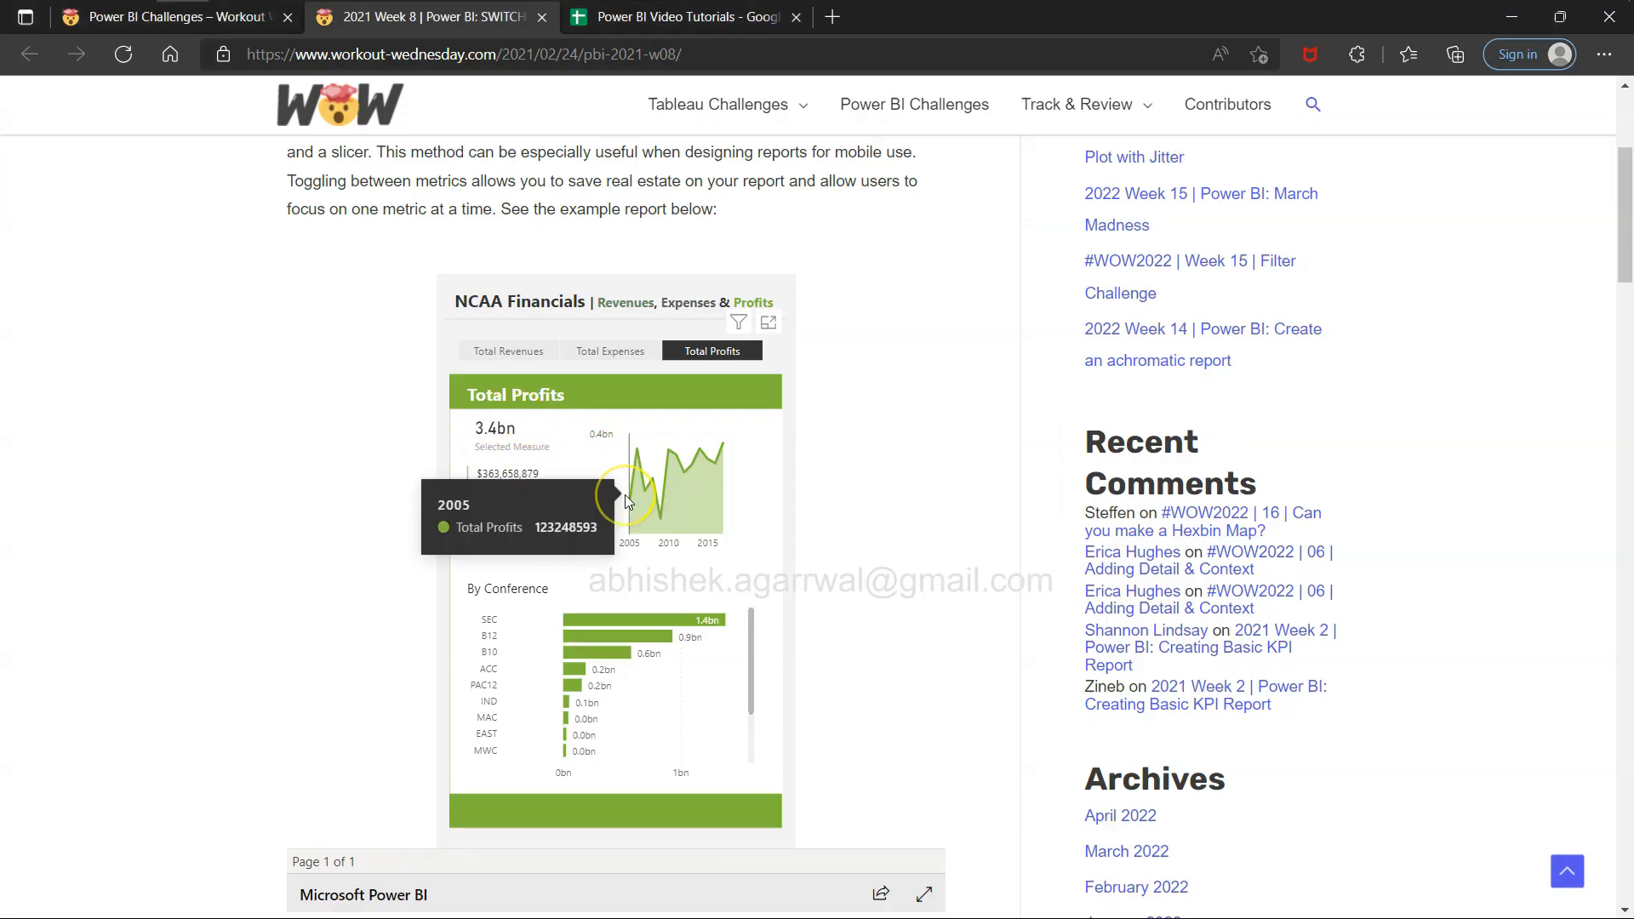
pyautogui.hotkey('alt', 'Tab')
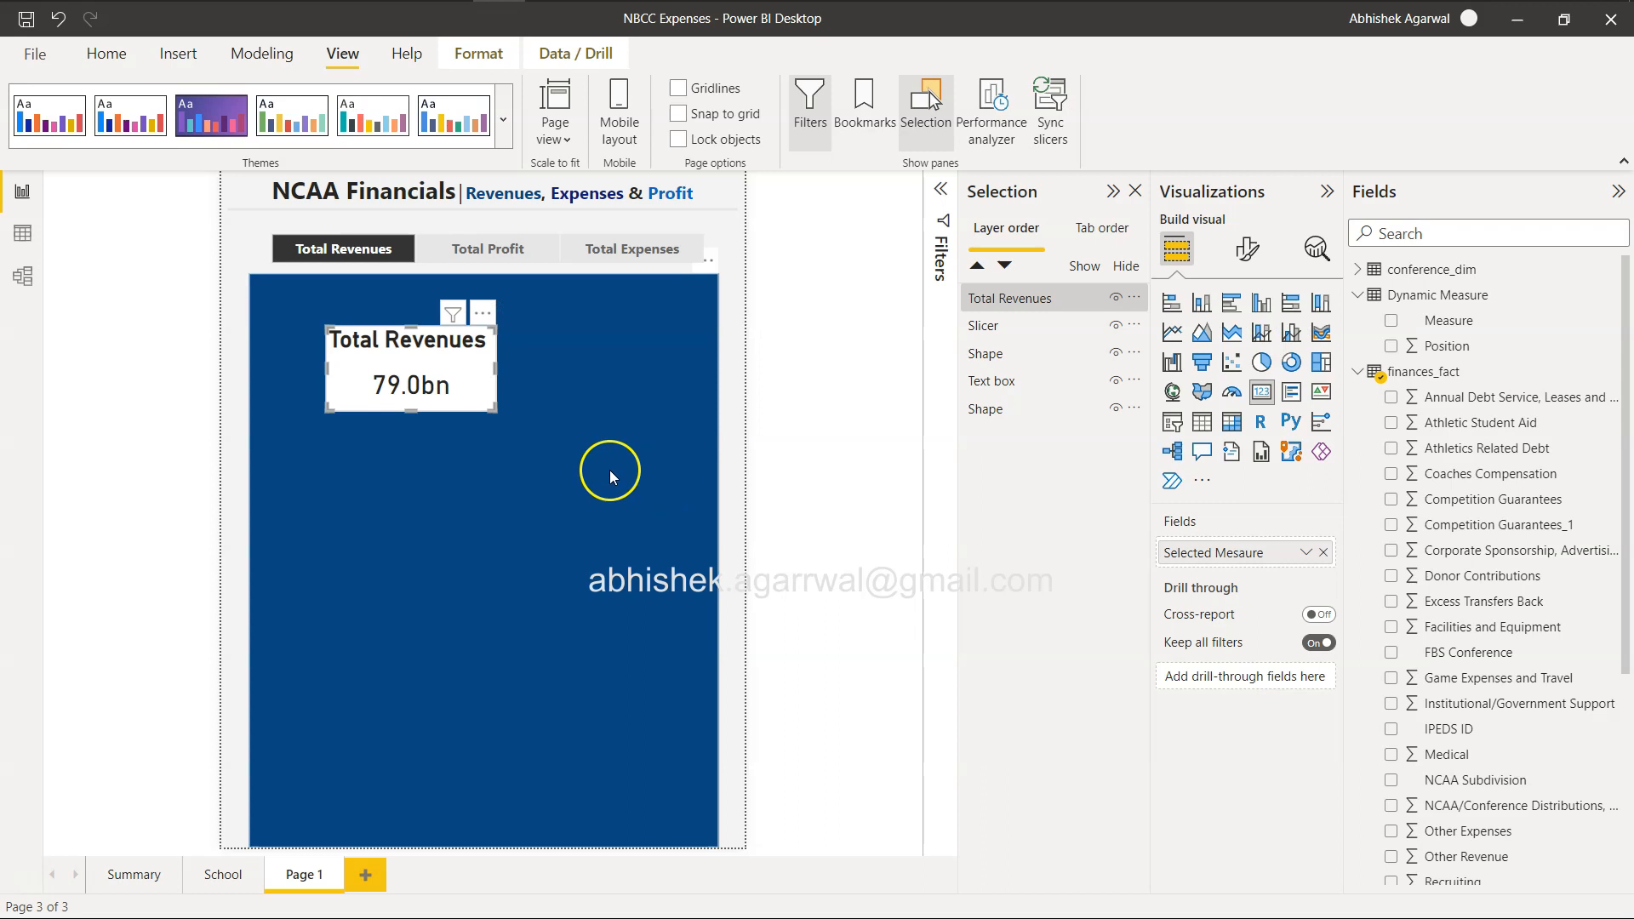
pyautogui.click(94, 53)
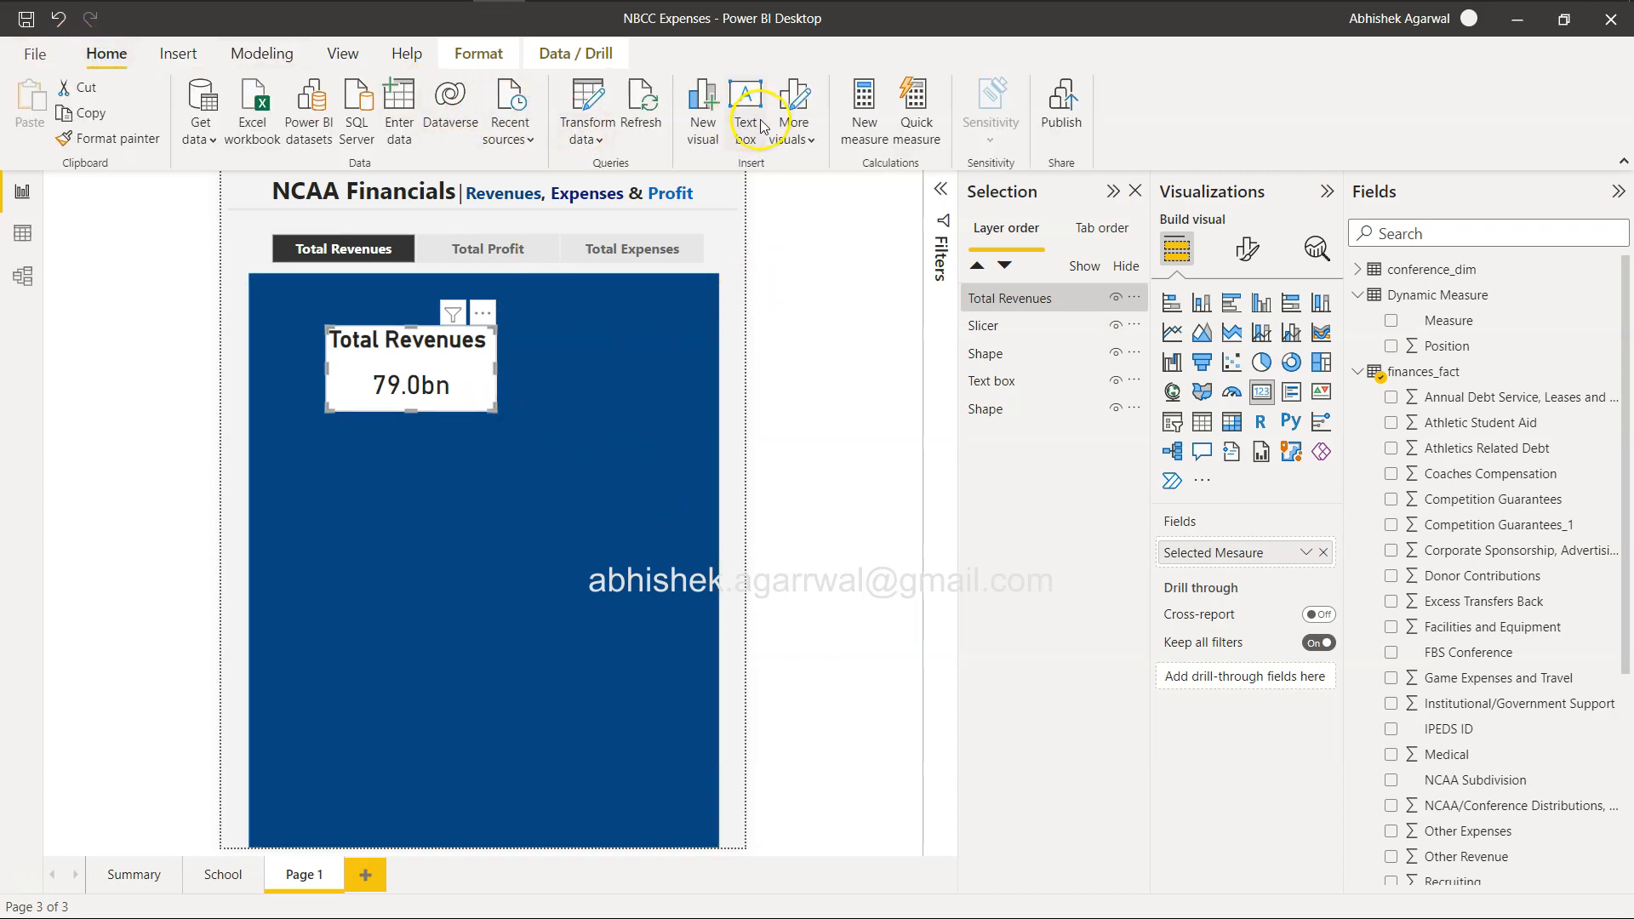
pyautogui.click(178, 54)
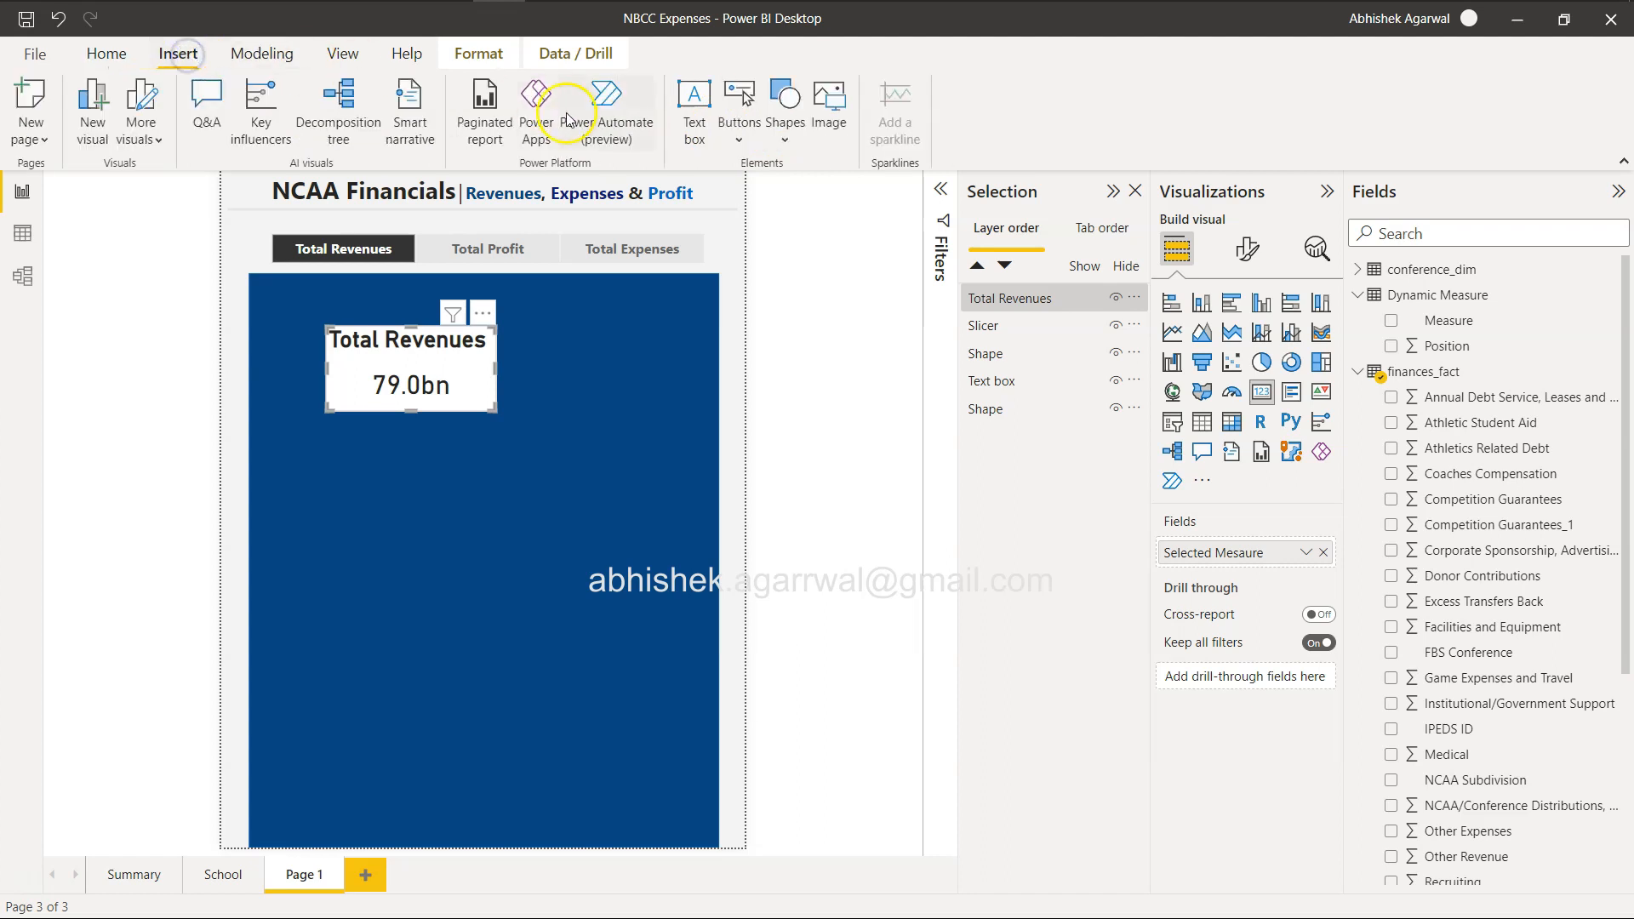
pyautogui.click(785, 126)
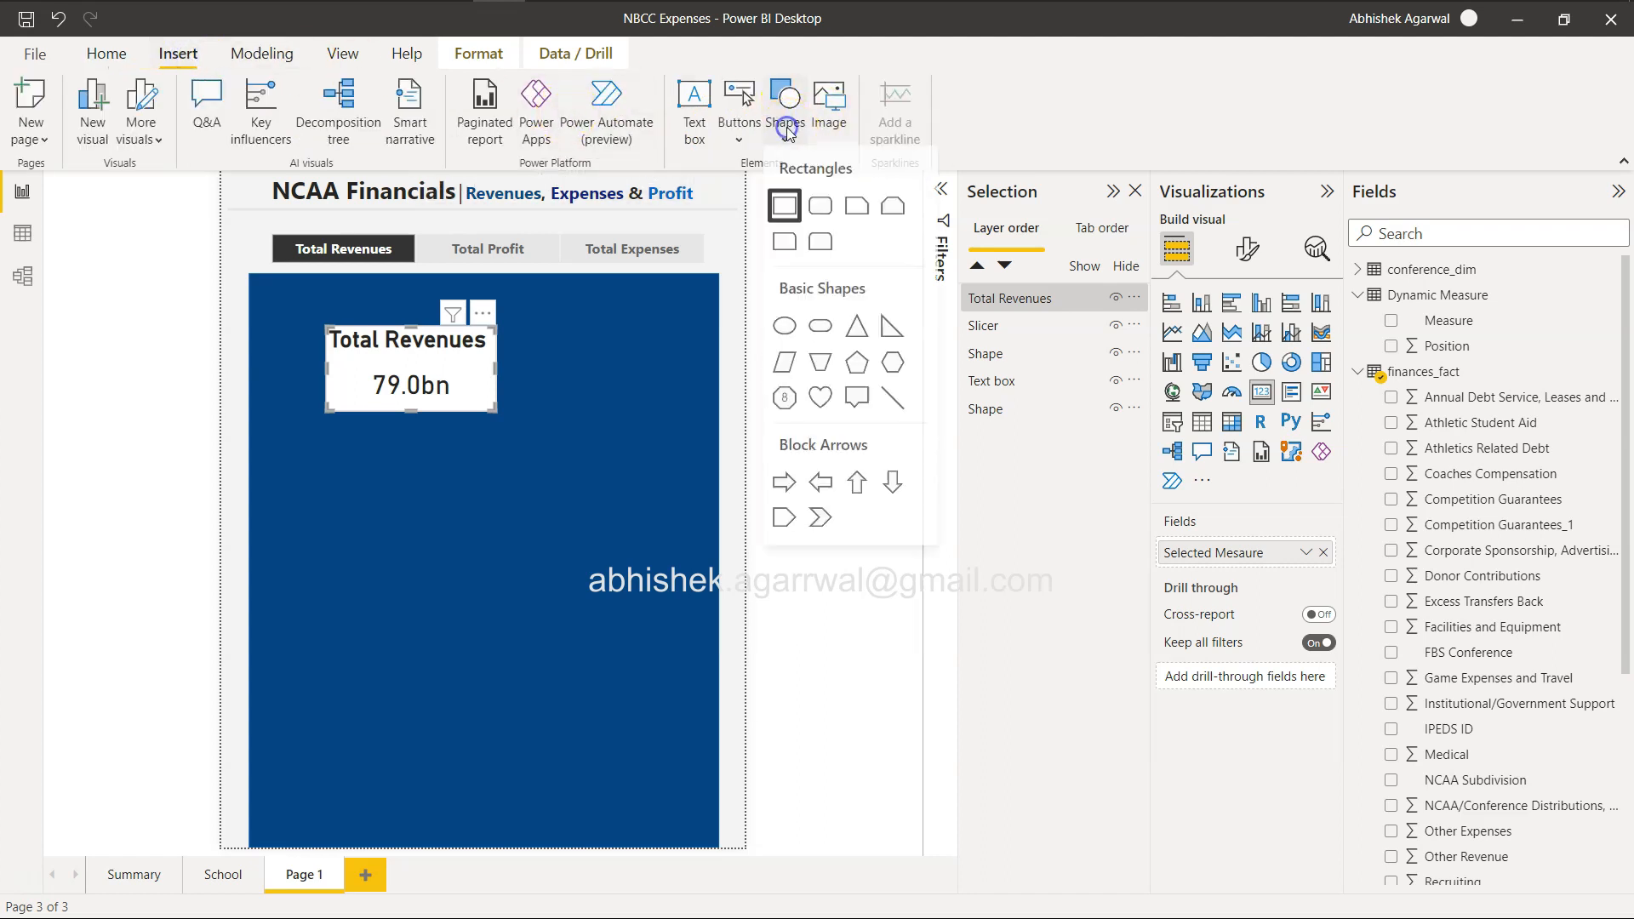
pyautogui.click(815, 205)
pyautogui.moveTo(387, 393); pyautogui.dragTo(371, 439)
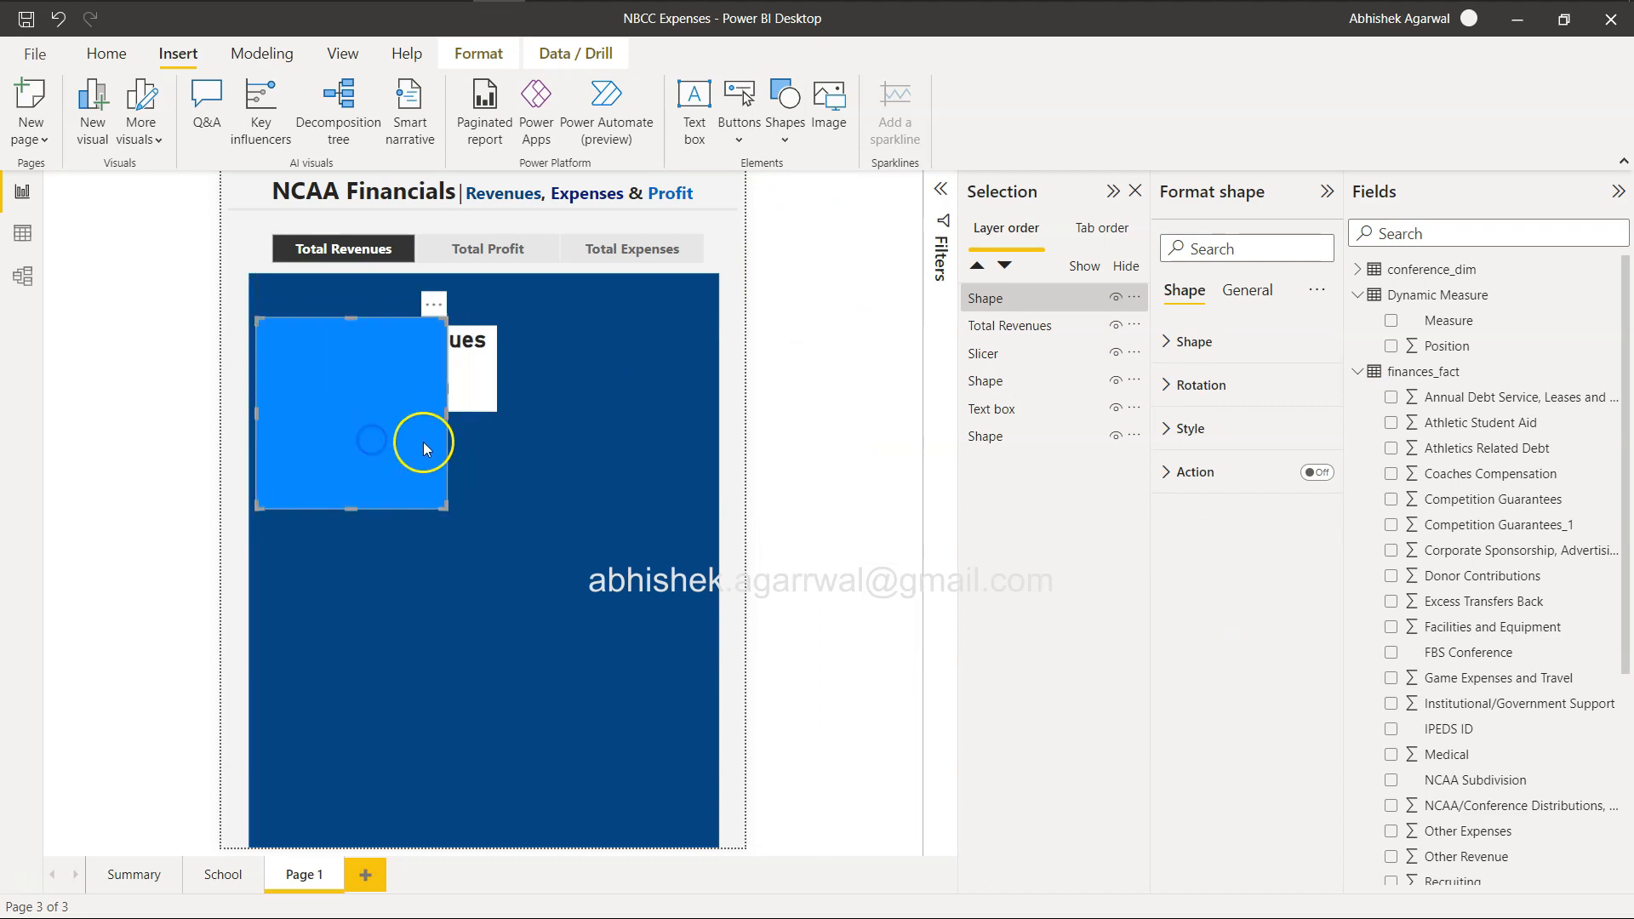
pyautogui.moveTo(474, 417); pyautogui.dragTo(715, 423)
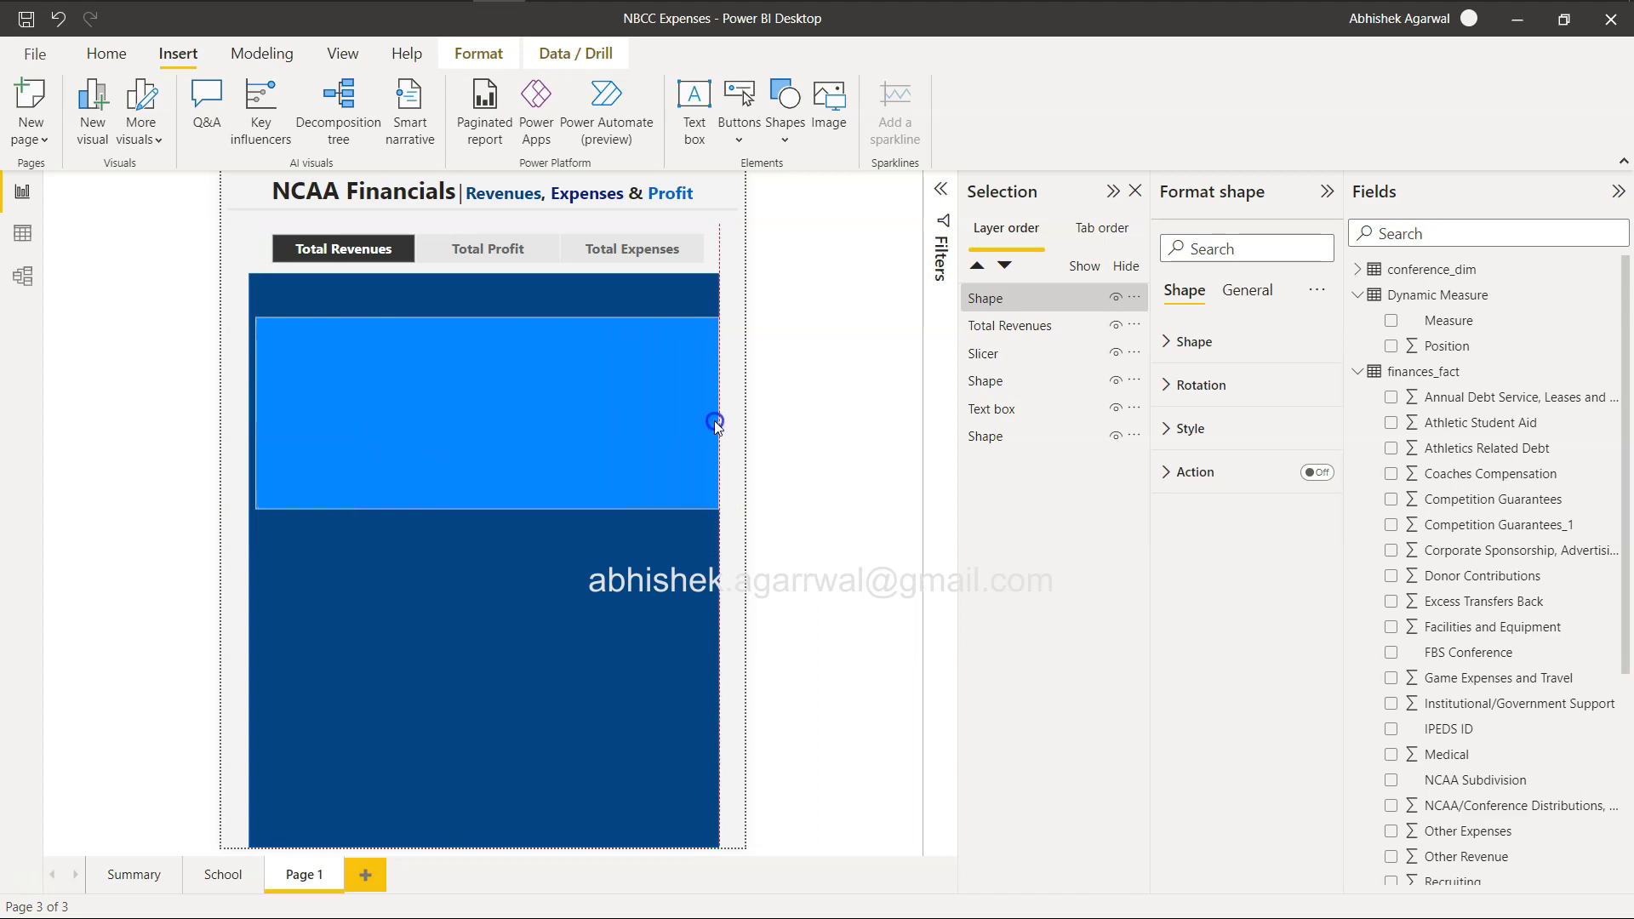
pyautogui.moveTo(713, 426); pyautogui.dragTo(710, 417)
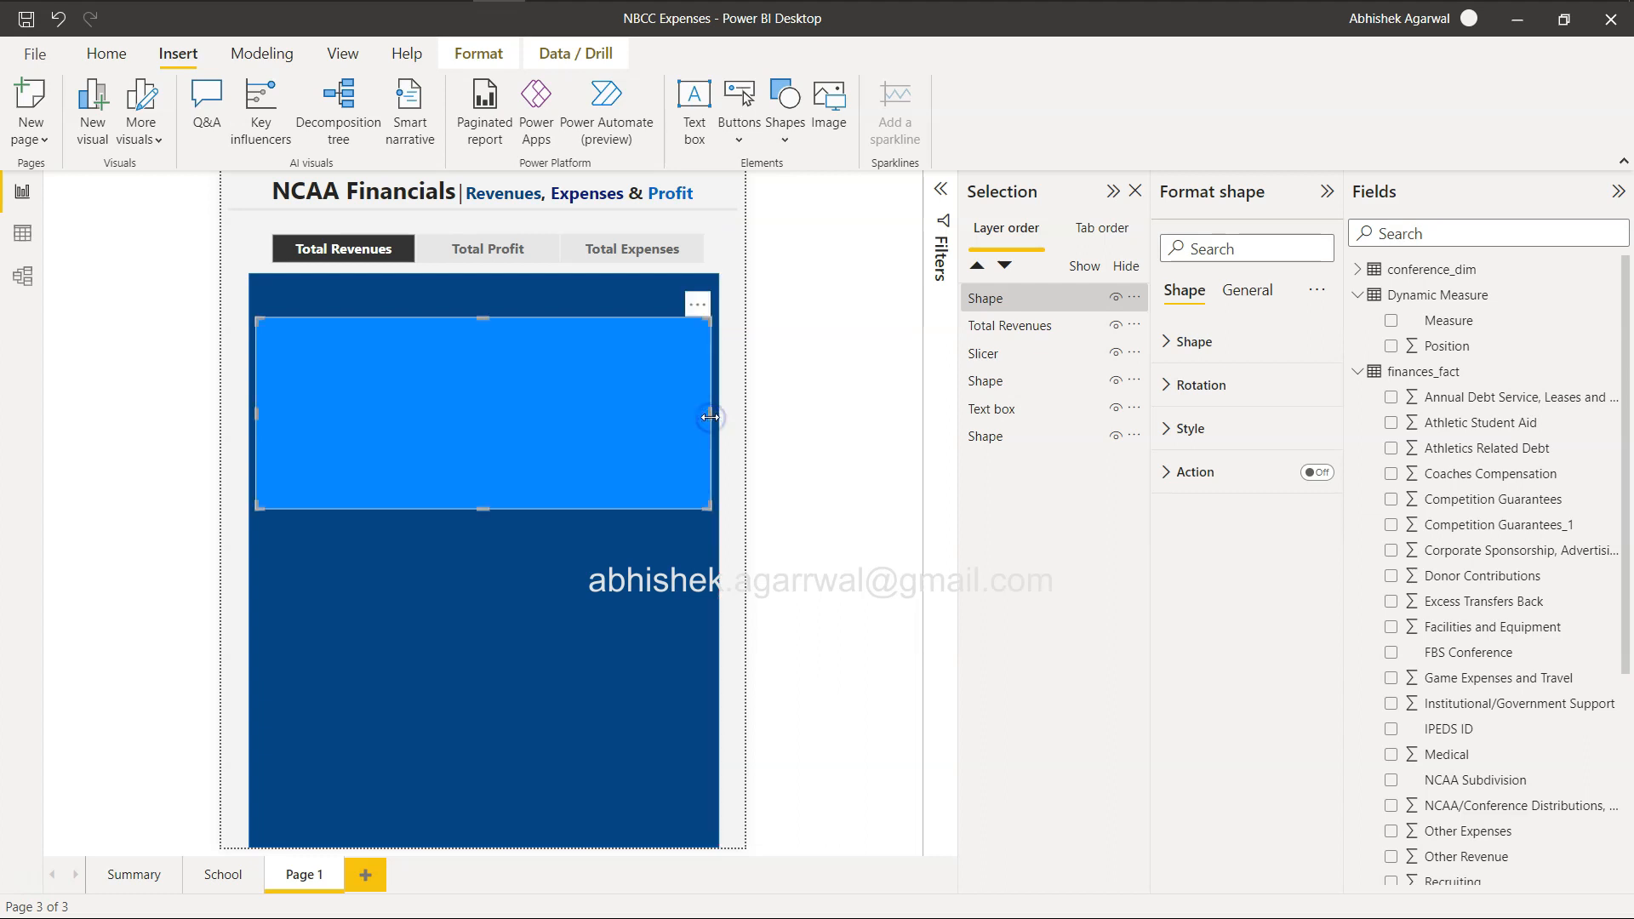
# Fine-tune the new rectangle's width to 714 and nudge it left to the blue background's left edge.
pyautogui.click(1191, 341)
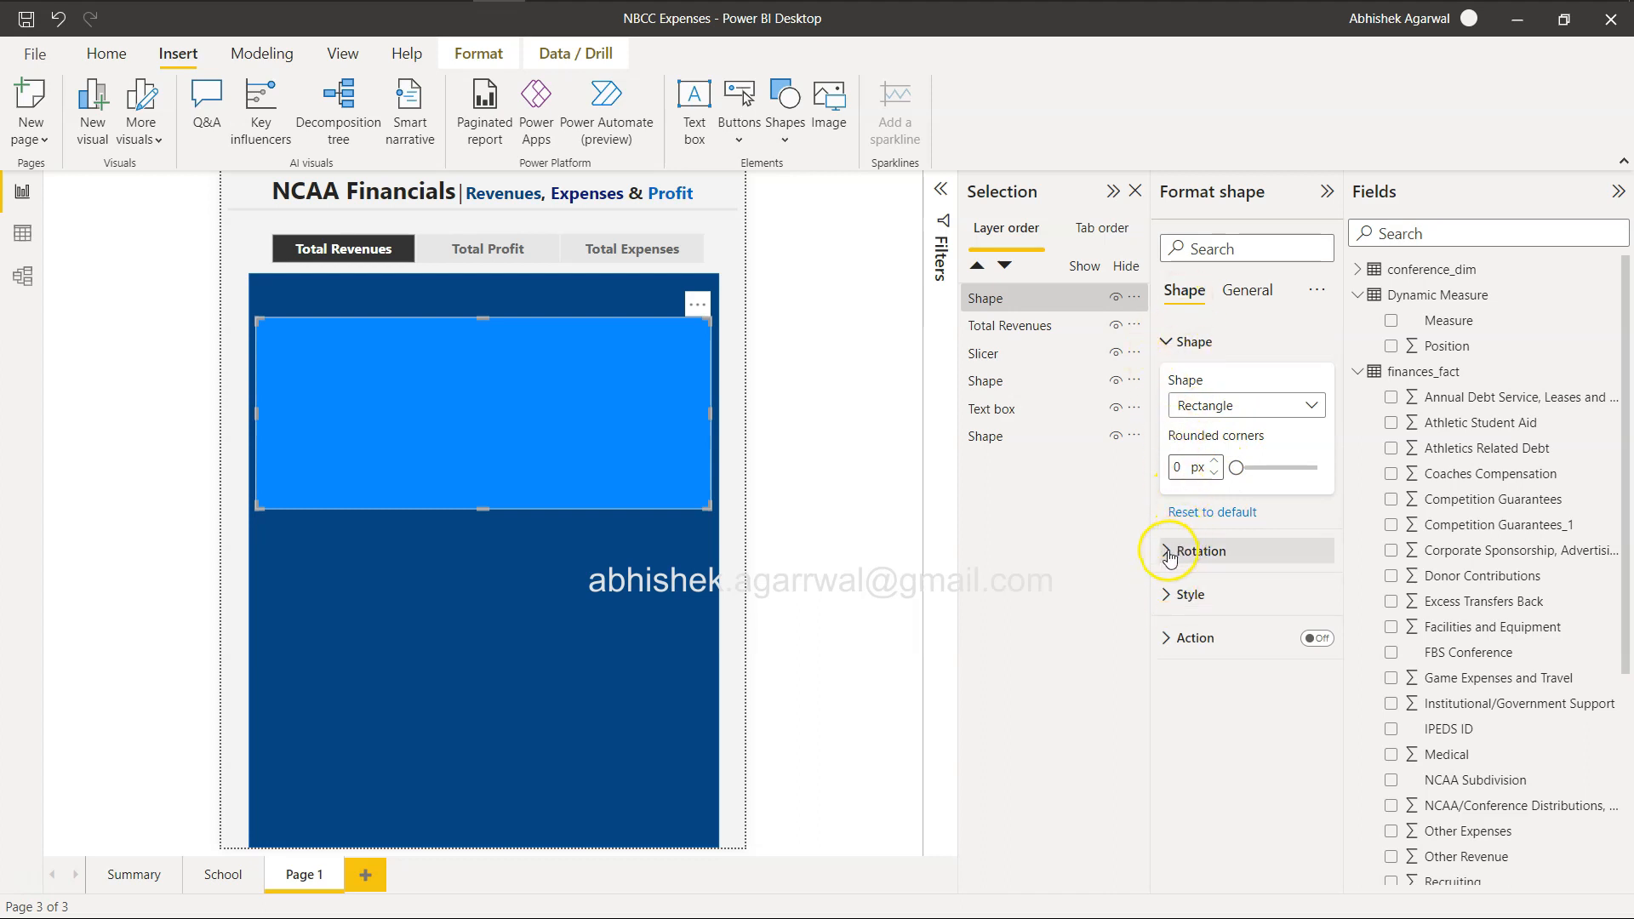
pyautogui.click(1167, 595)
pyautogui.scroll(-2, 1192, 659)
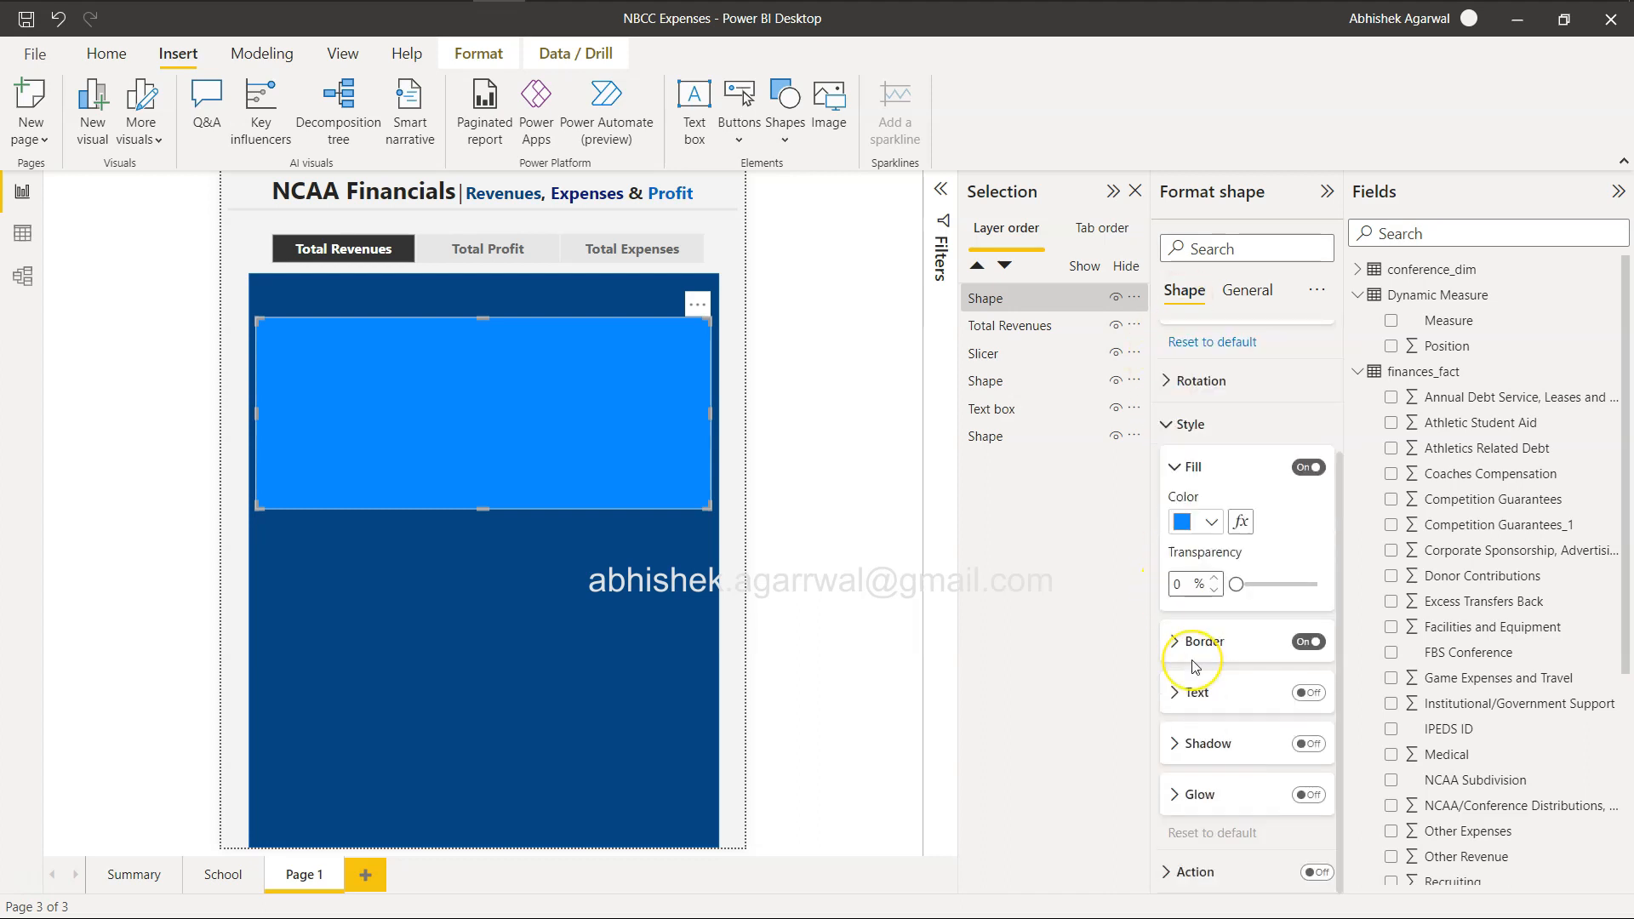
pyautogui.scroll(2, 1194, 666)
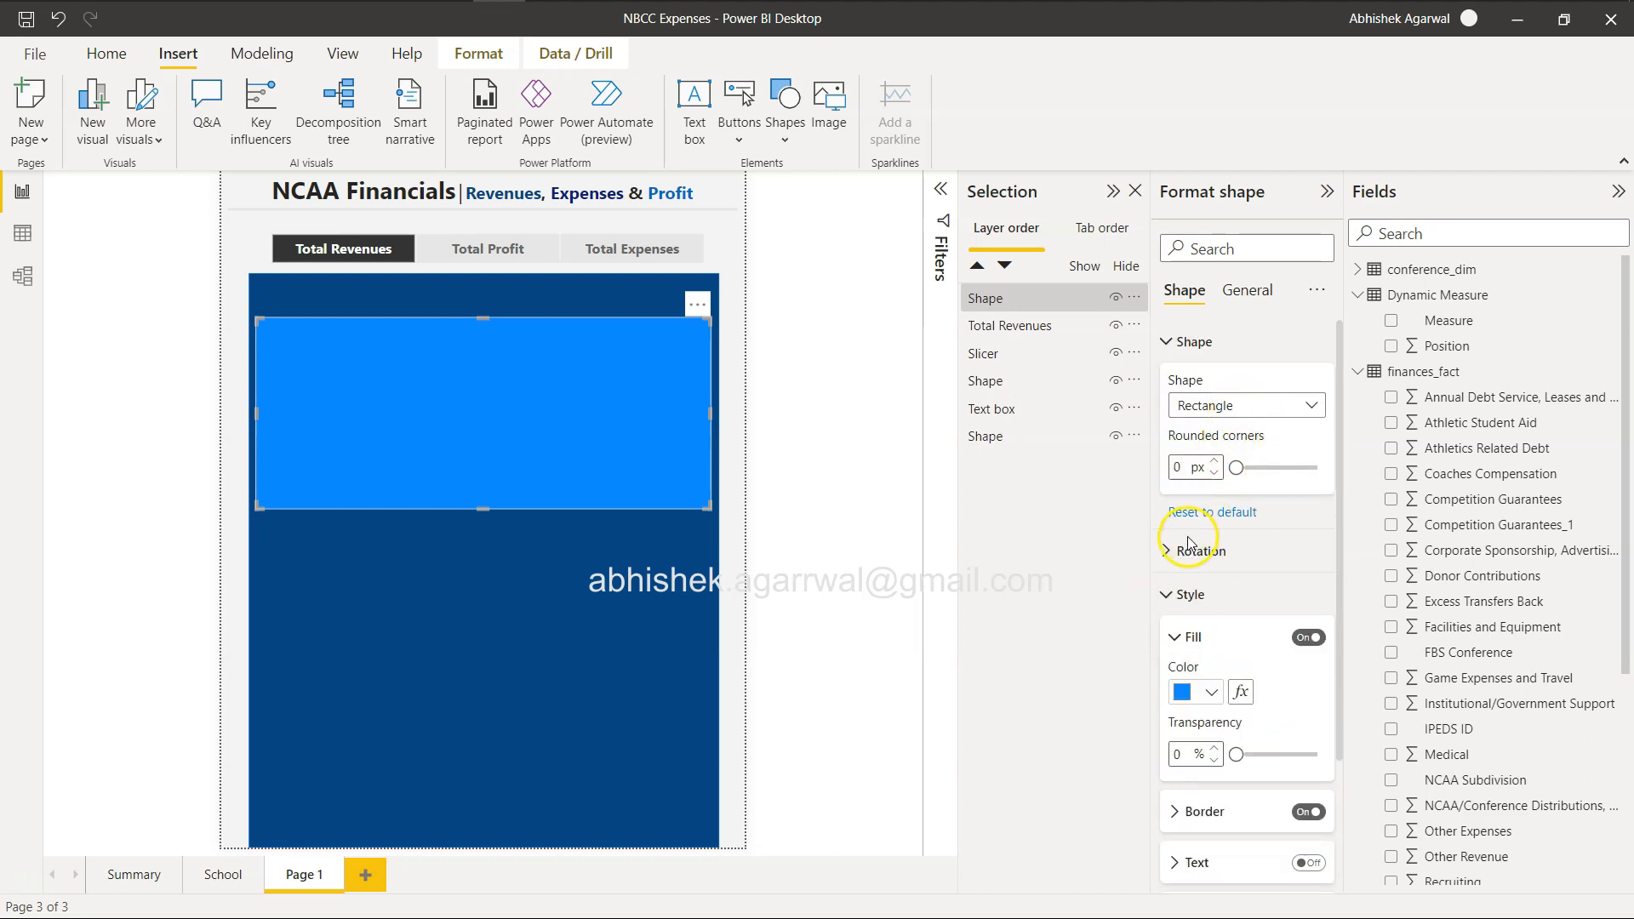
pyautogui.click(1252, 290)
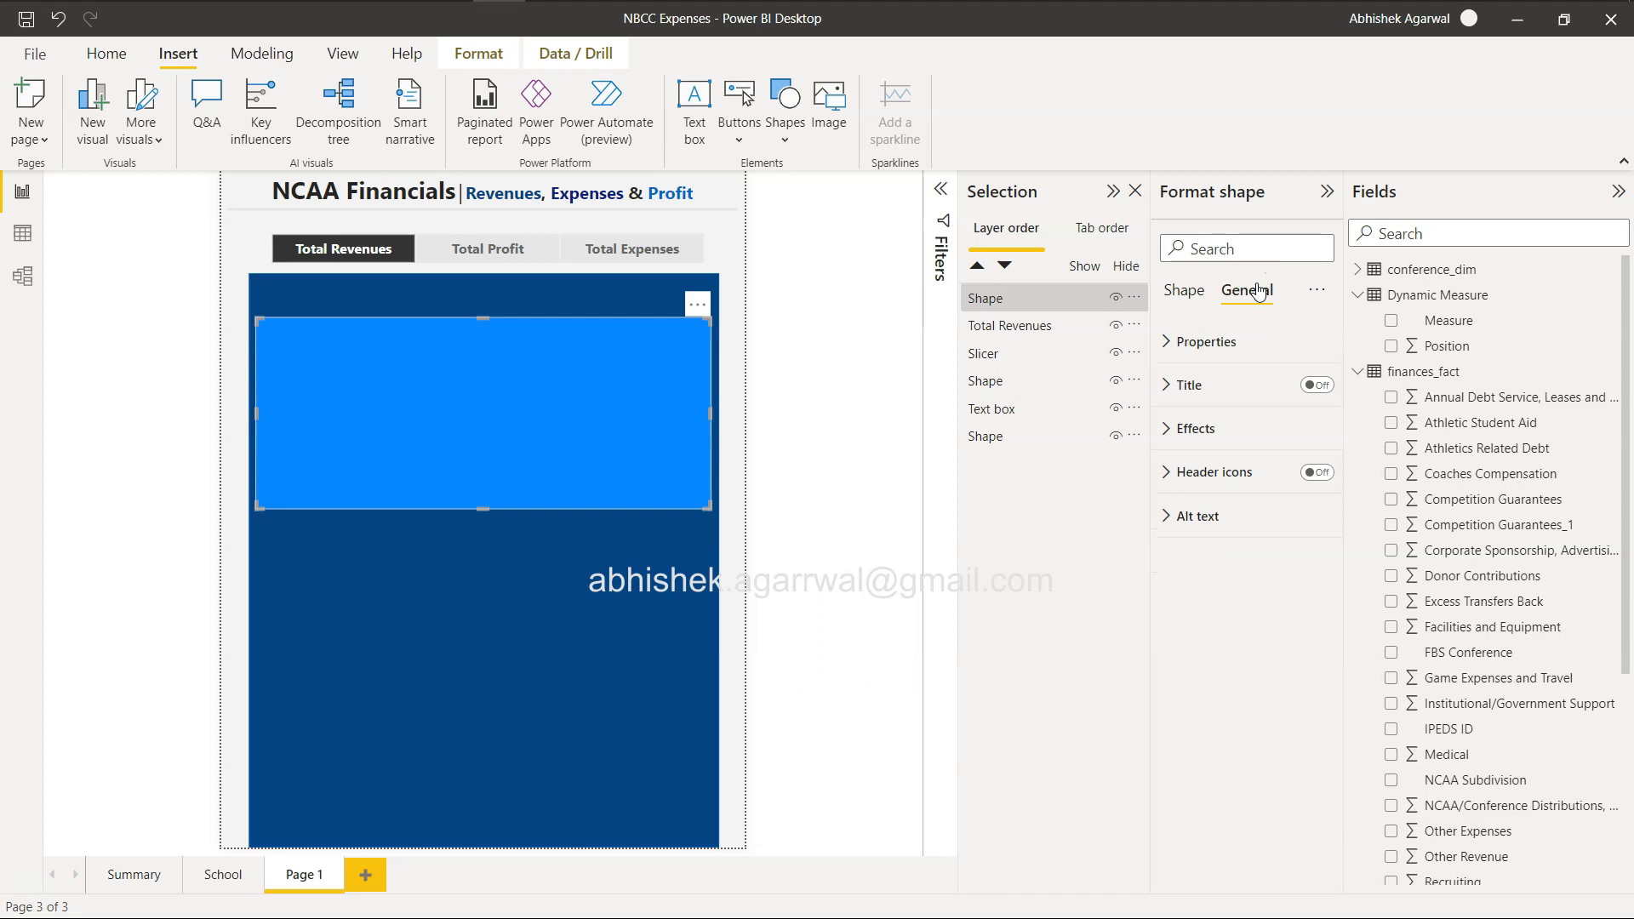
pyautogui.click(1177, 341)
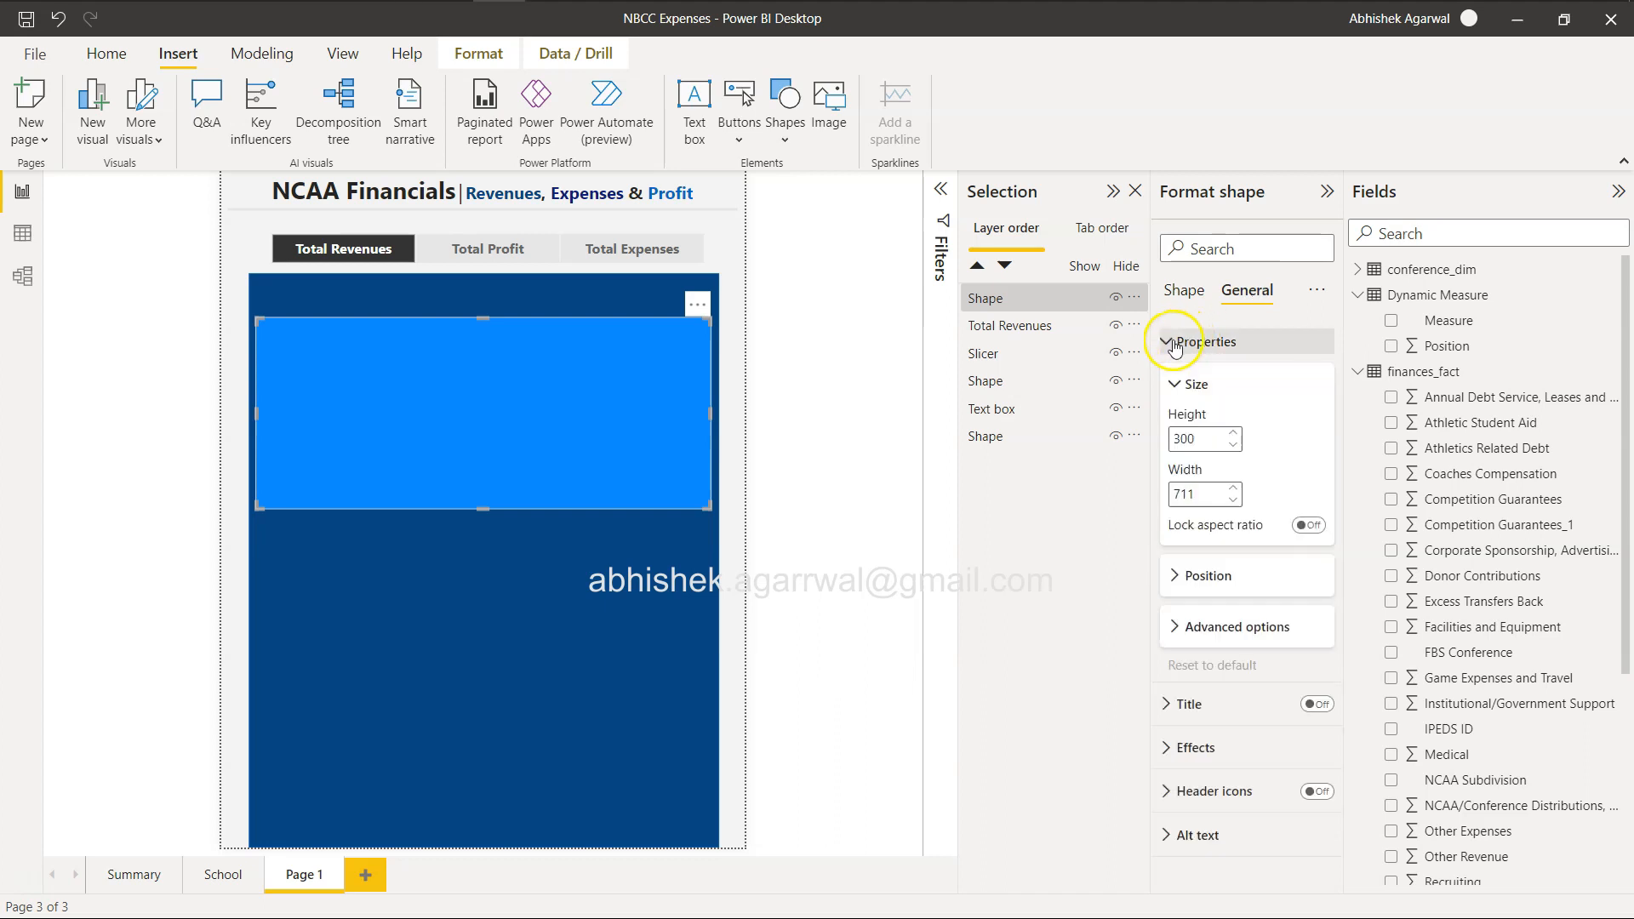
pyautogui.click(1233, 488)
pyautogui.click(1233, 488)
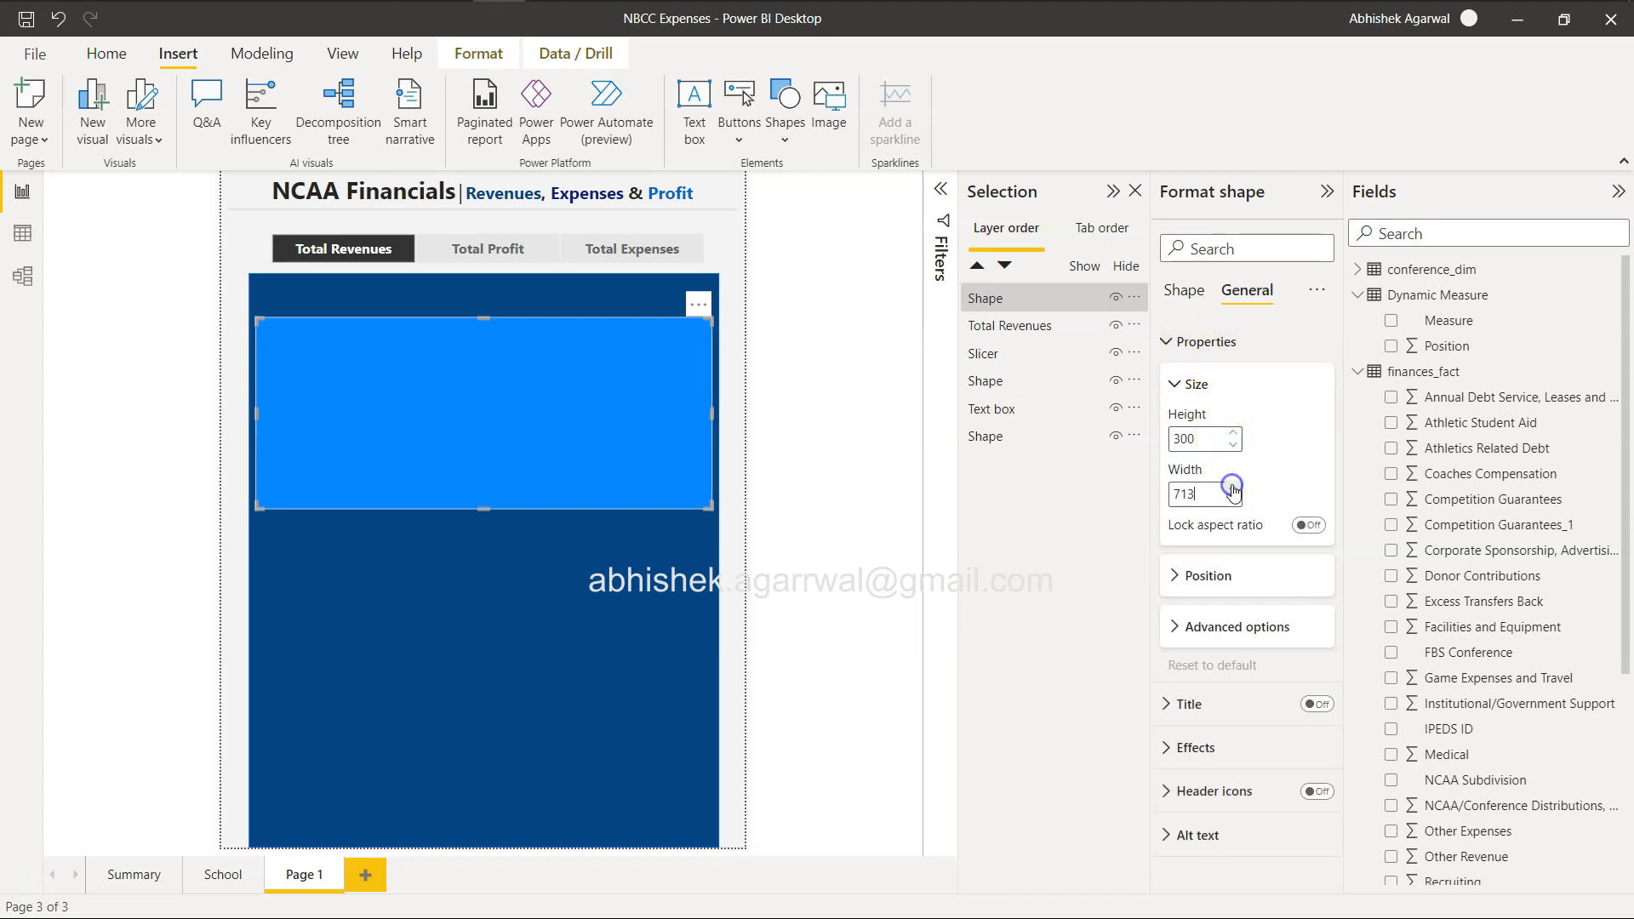
pyautogui.click(1233, 489)
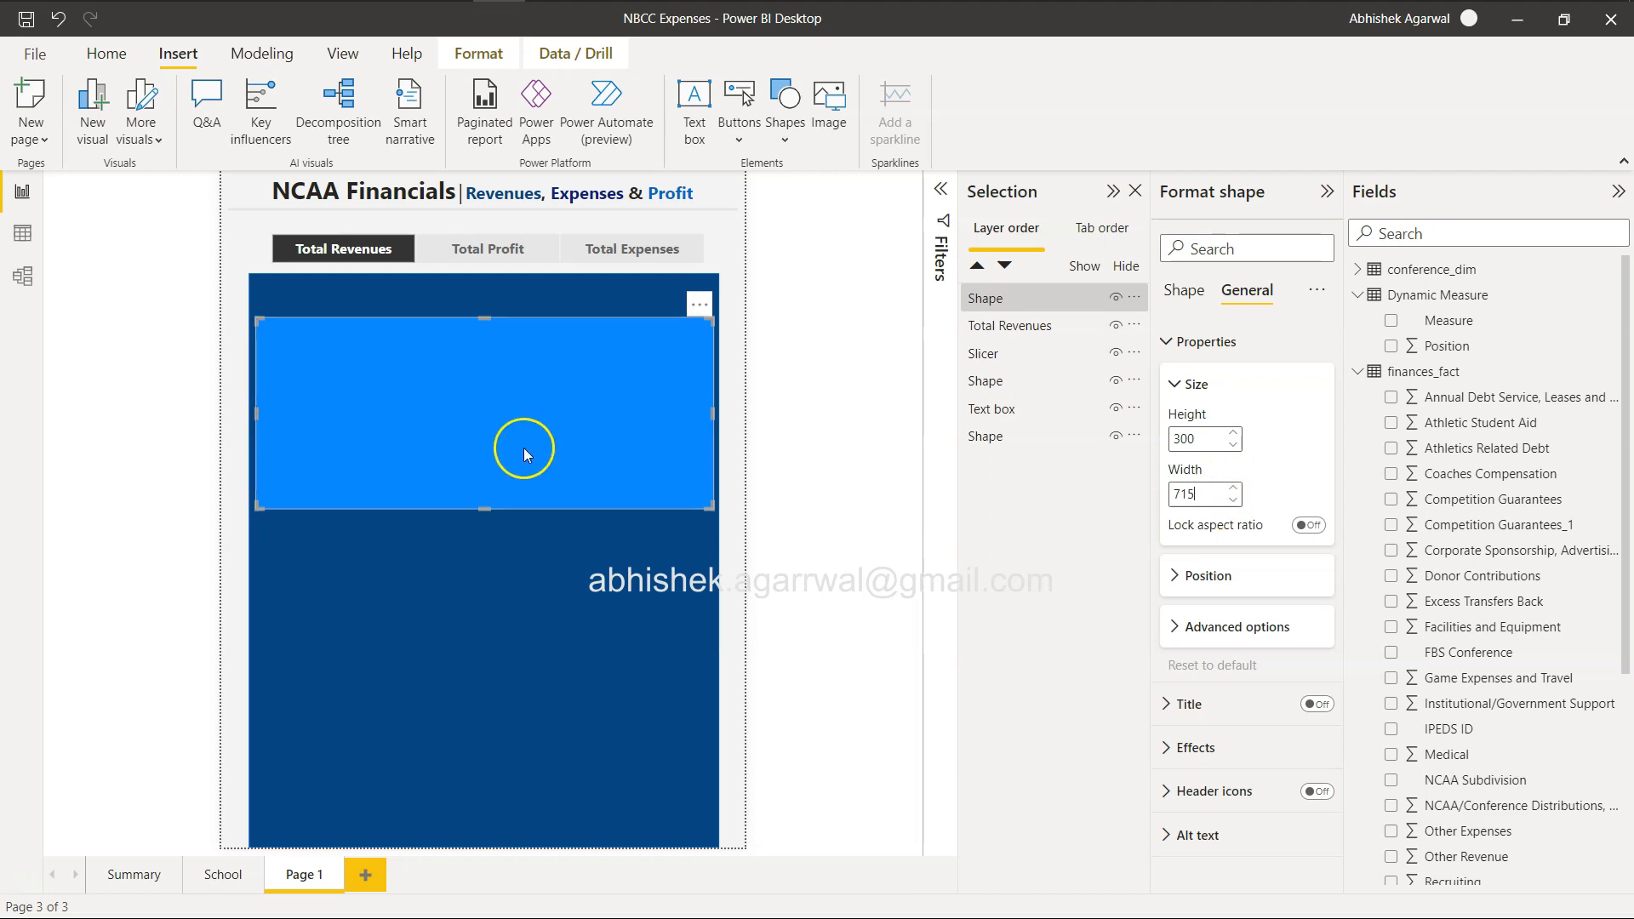
pyautogui.press('Left')
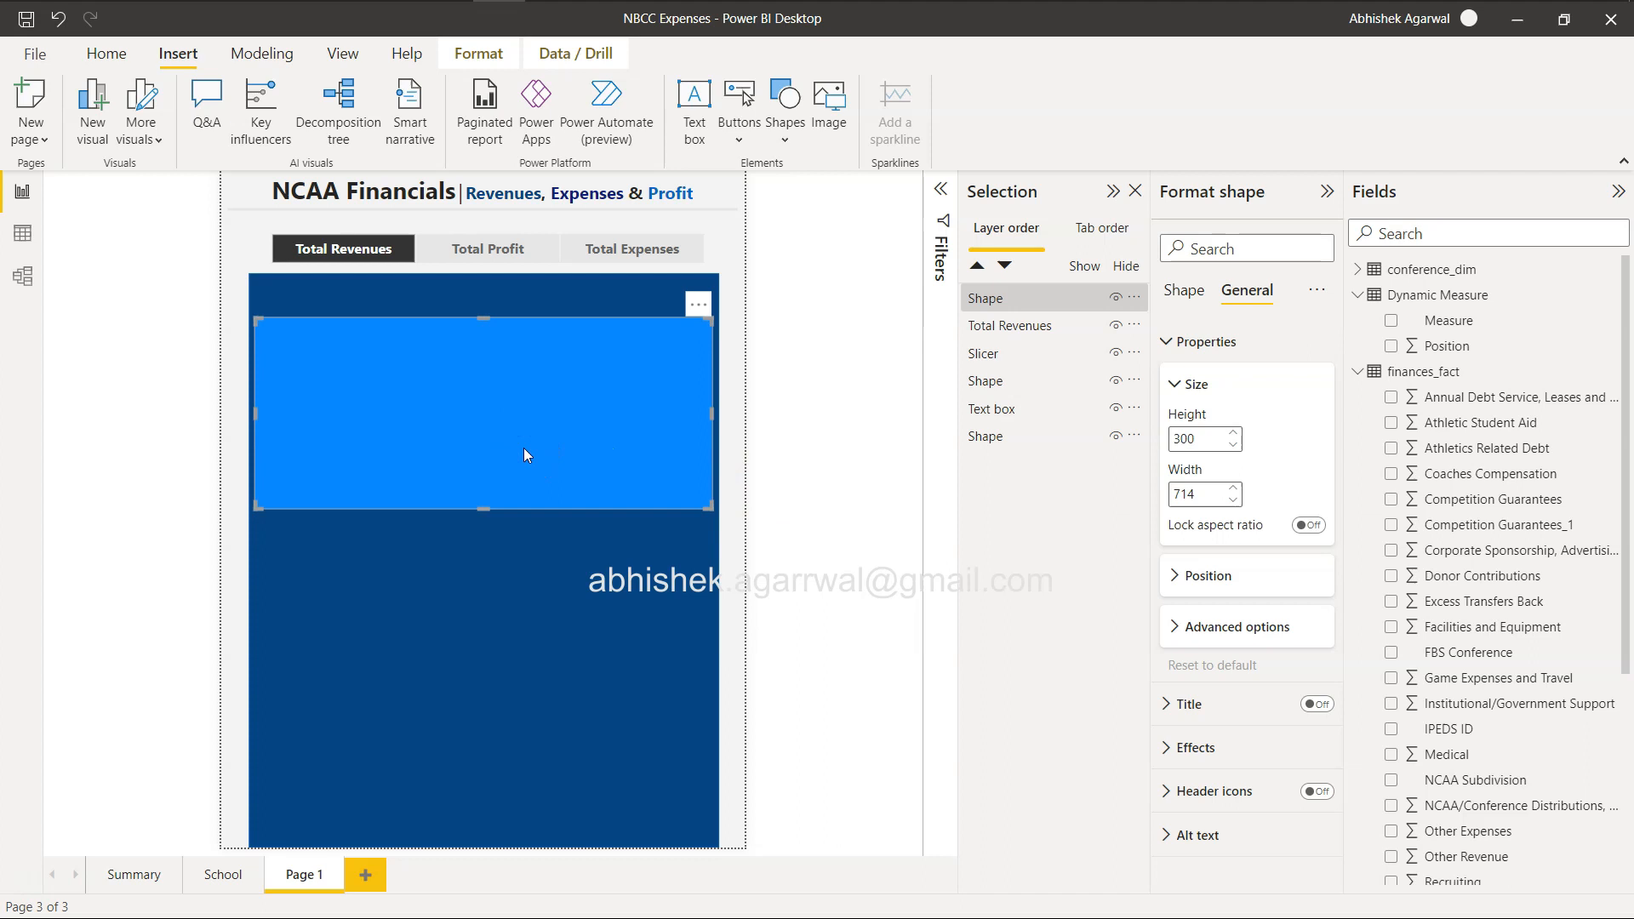
pyautogui.press('Left')
pyautogui.press('Left')
pyautogui.press('Left')
pyautogui.press('Left')
pyautogui.click(936, 454)
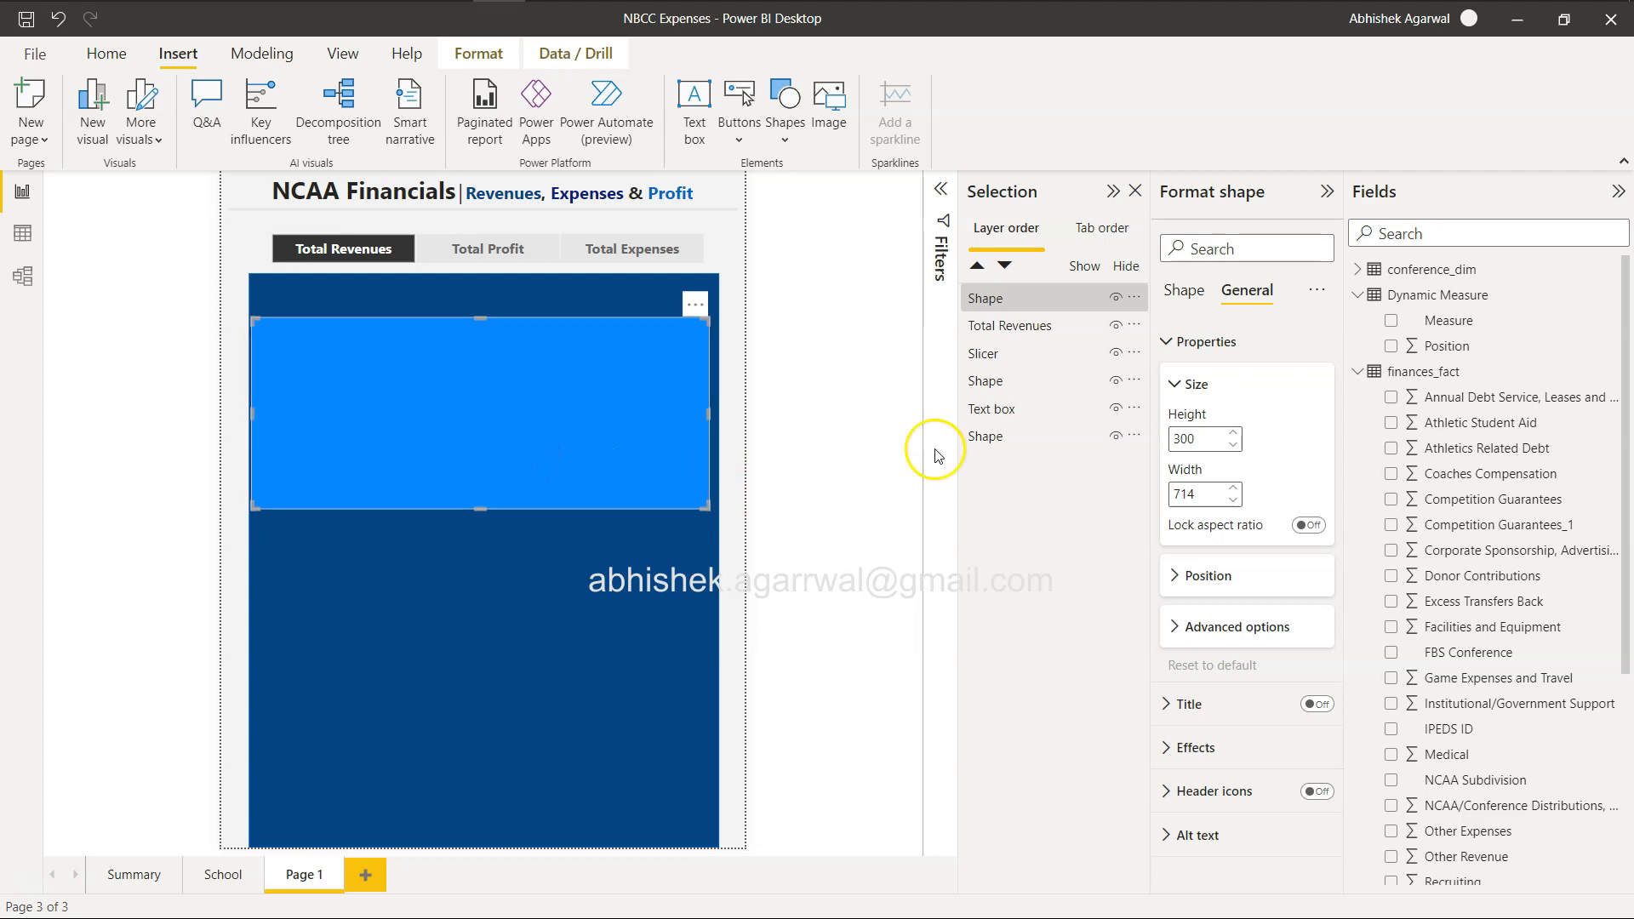
# Increase the new rectangle's width to 726 so it nearly spans the blue background.
pyautogui.click(1240, 493)
pyautogui.click(1239, 493)
pyautogui.click(1239, 492)
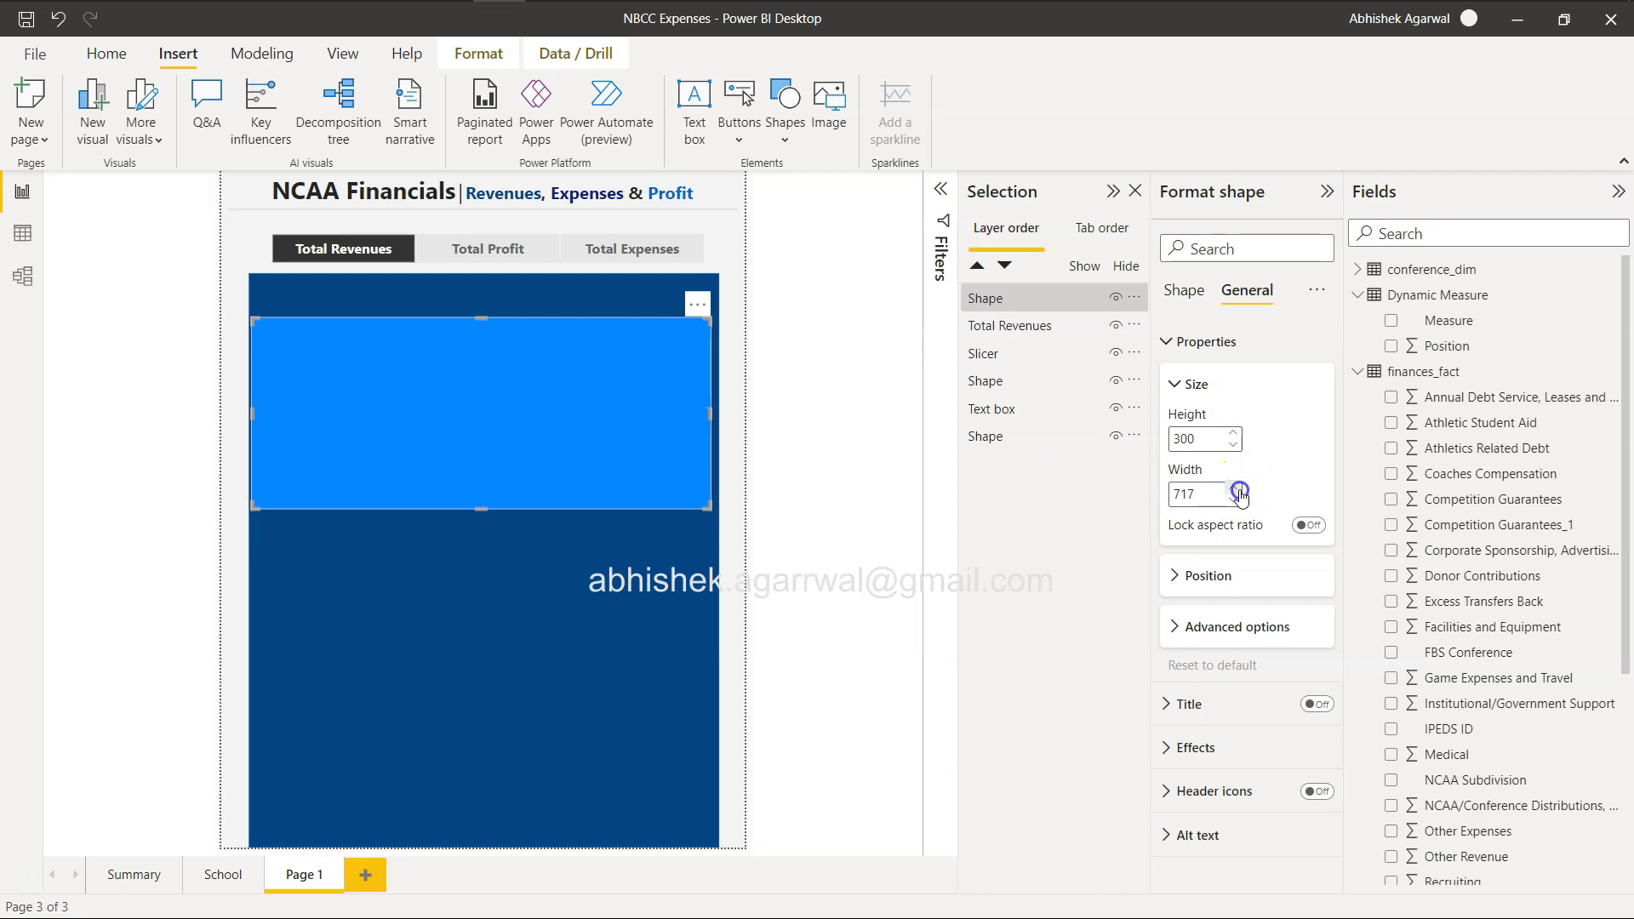
pyautogui.click(1239, 491)
pyautogui.click(1239, 492)
pyautogui.click(1240, 492)
pyautogui.click(1239, 492)
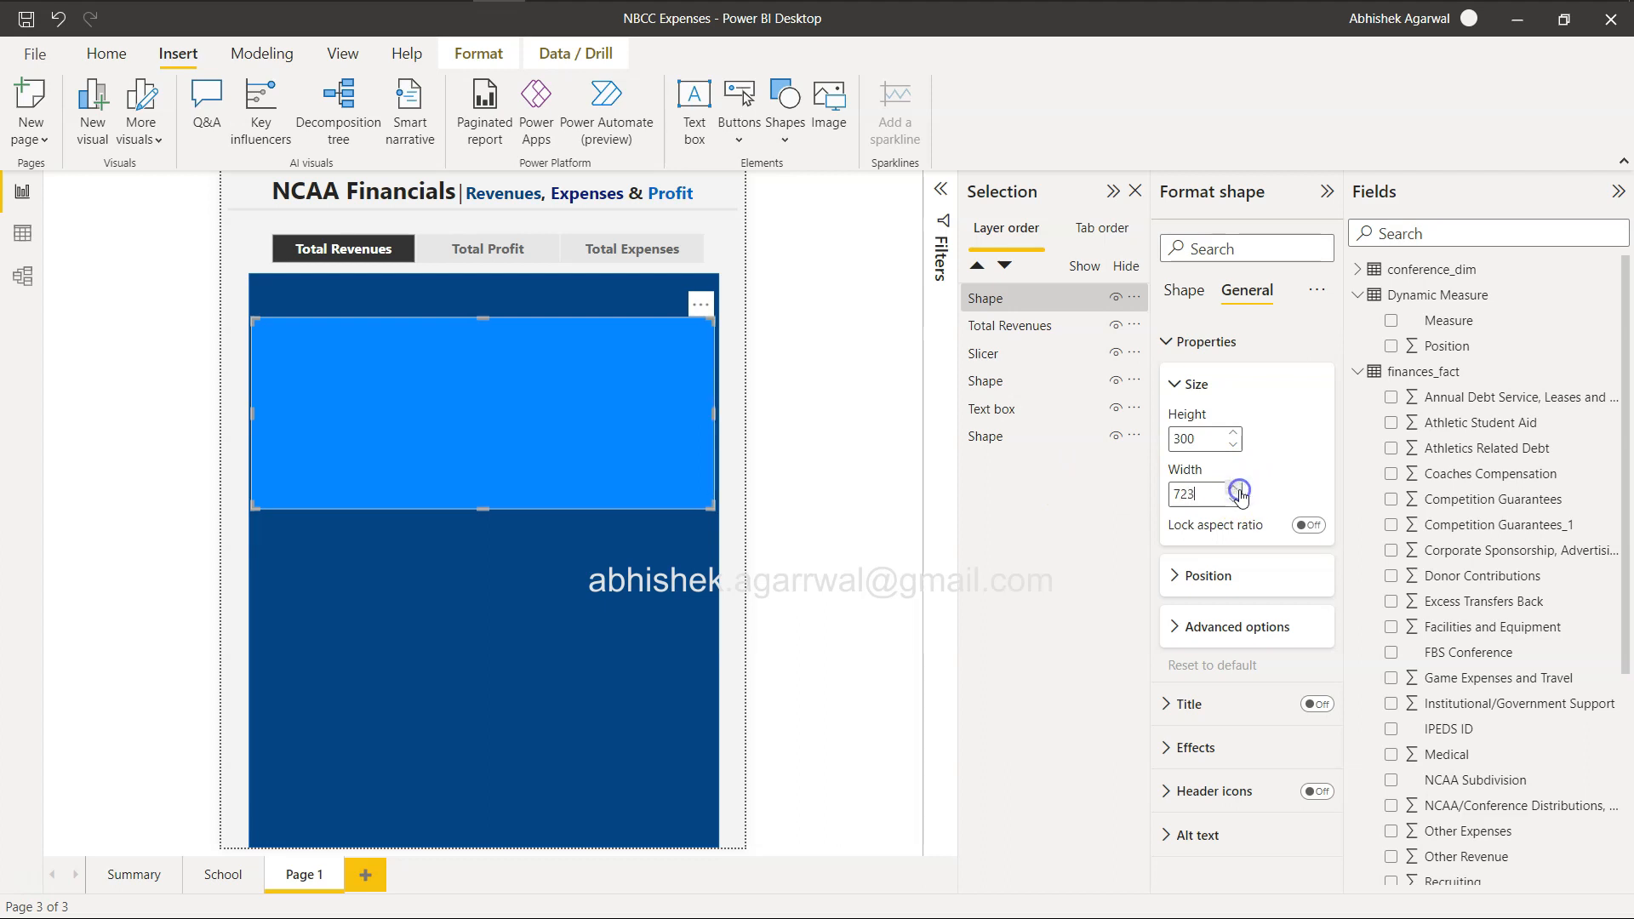
pyautogui.click(1239, 492)
pyautogui.click(1239, 492)
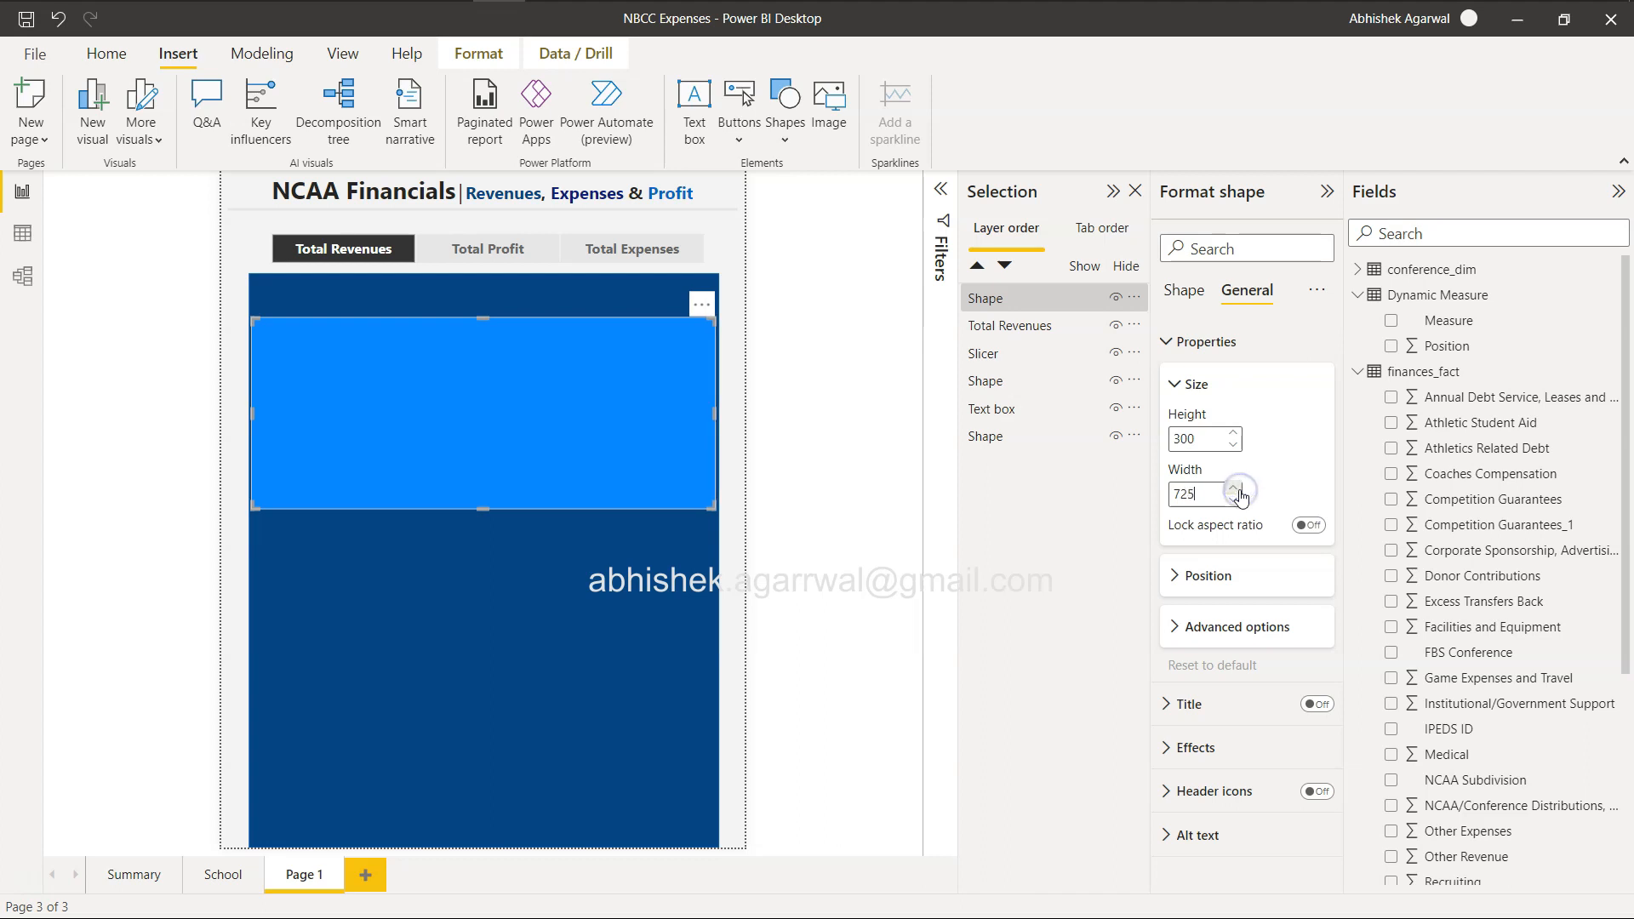
pyautogui.click(1236, 491)
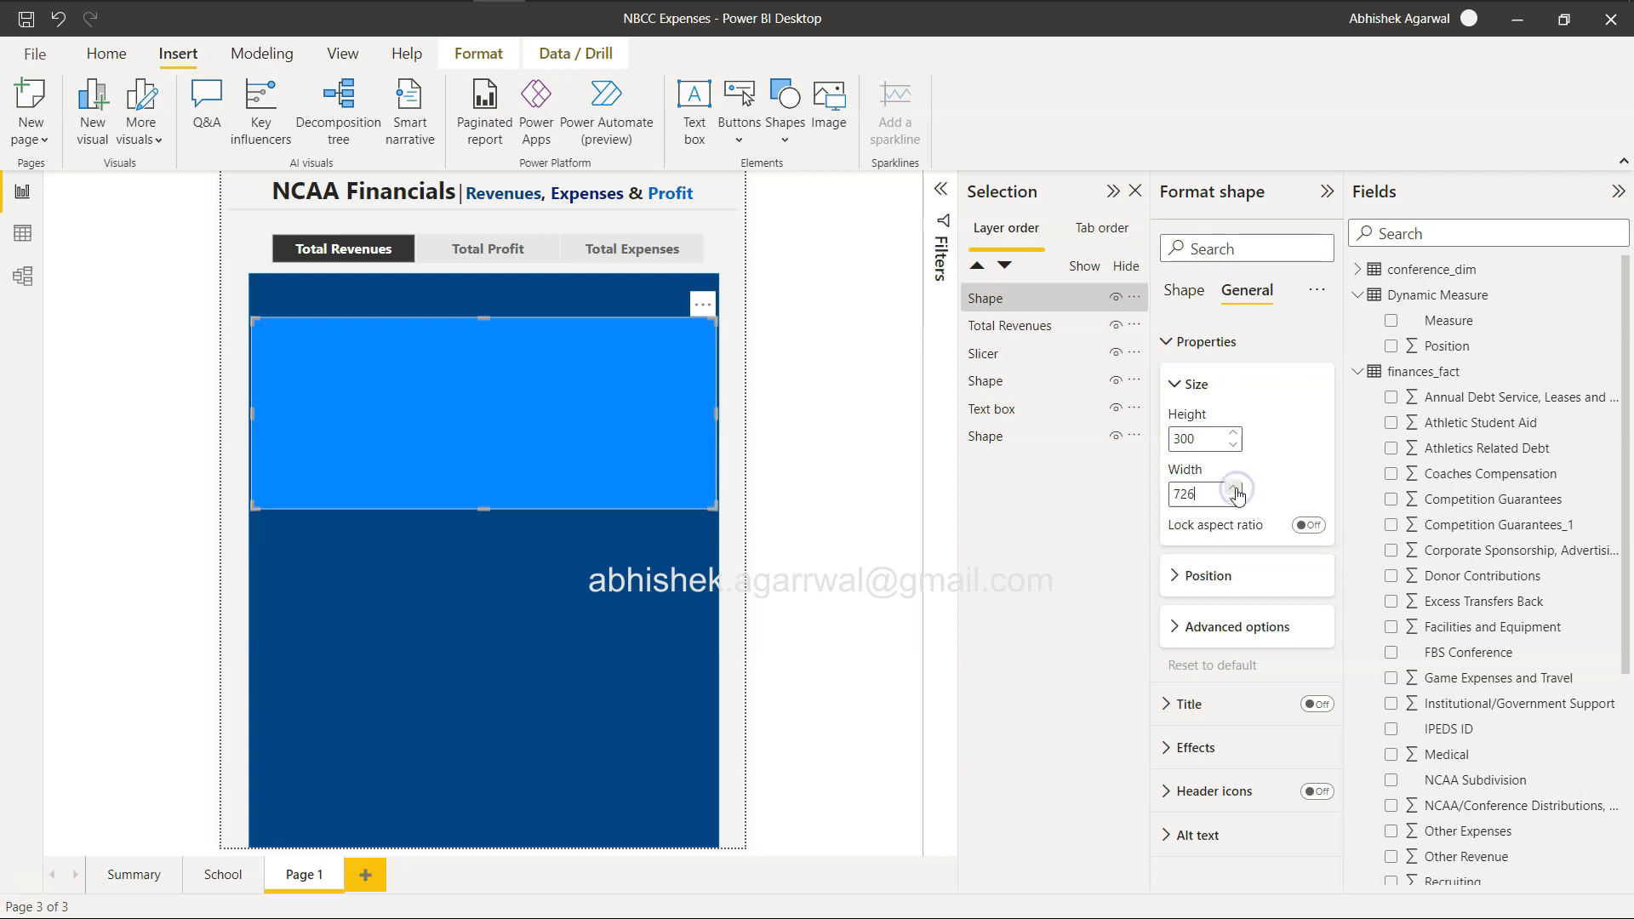
pyautogui.click(1236, 492)
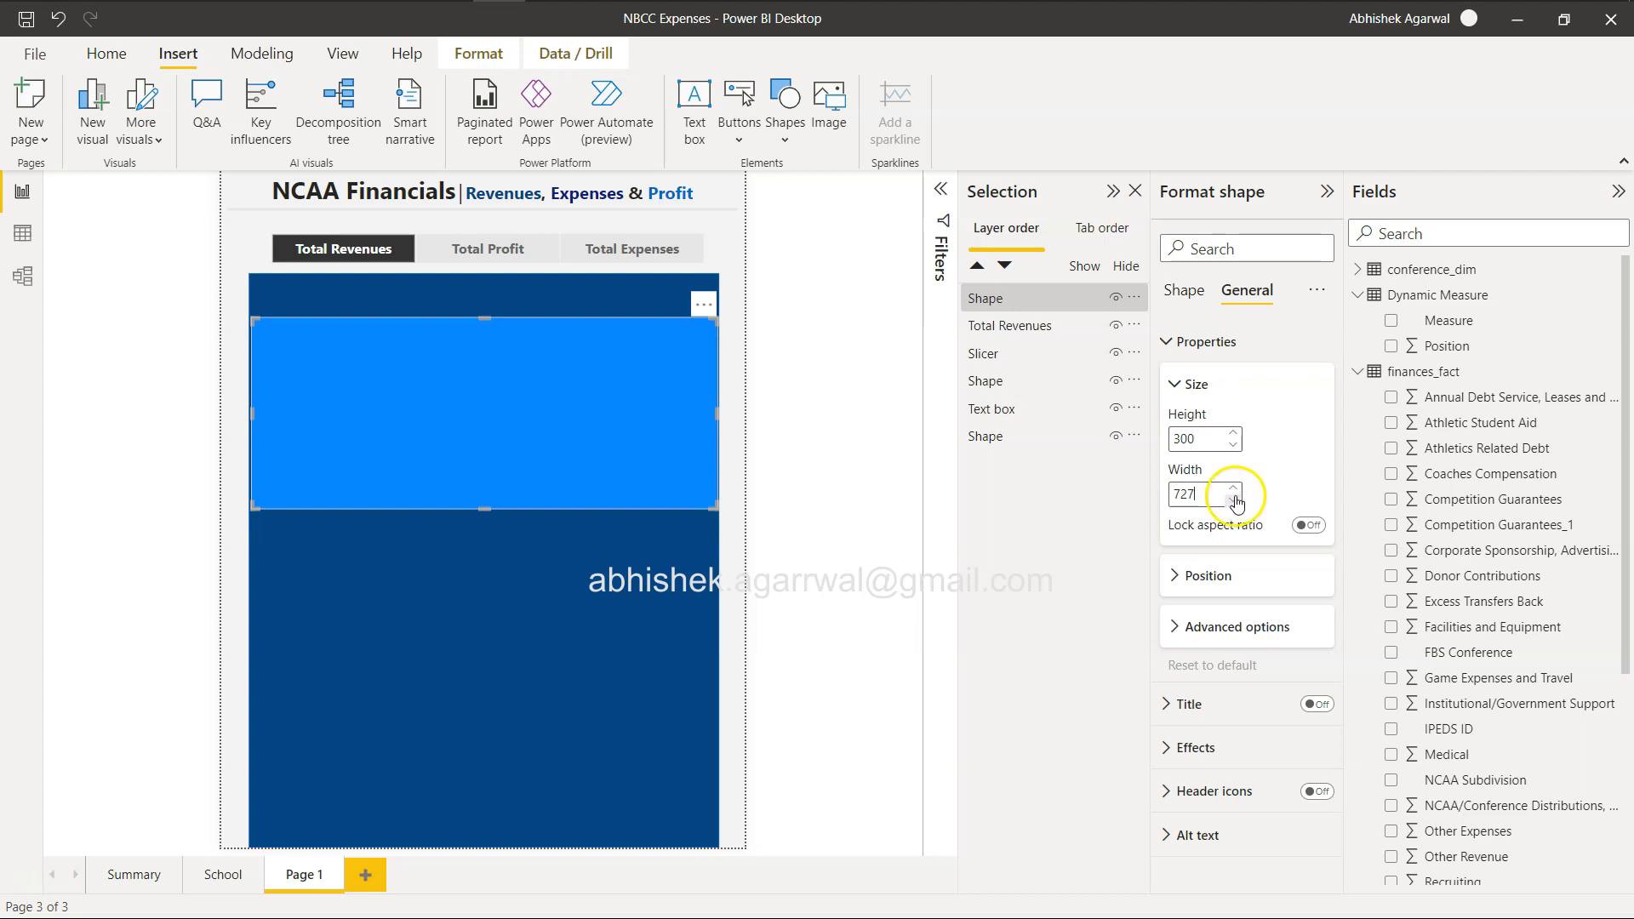
pyautogui.click(1234, 501)
# Extend the new rectangle downward to a height of about 756, leaving a blue band below it, and fill it white.
pyautogui.moveTo(492, 517); pyautogui.dragTo(495, 802)
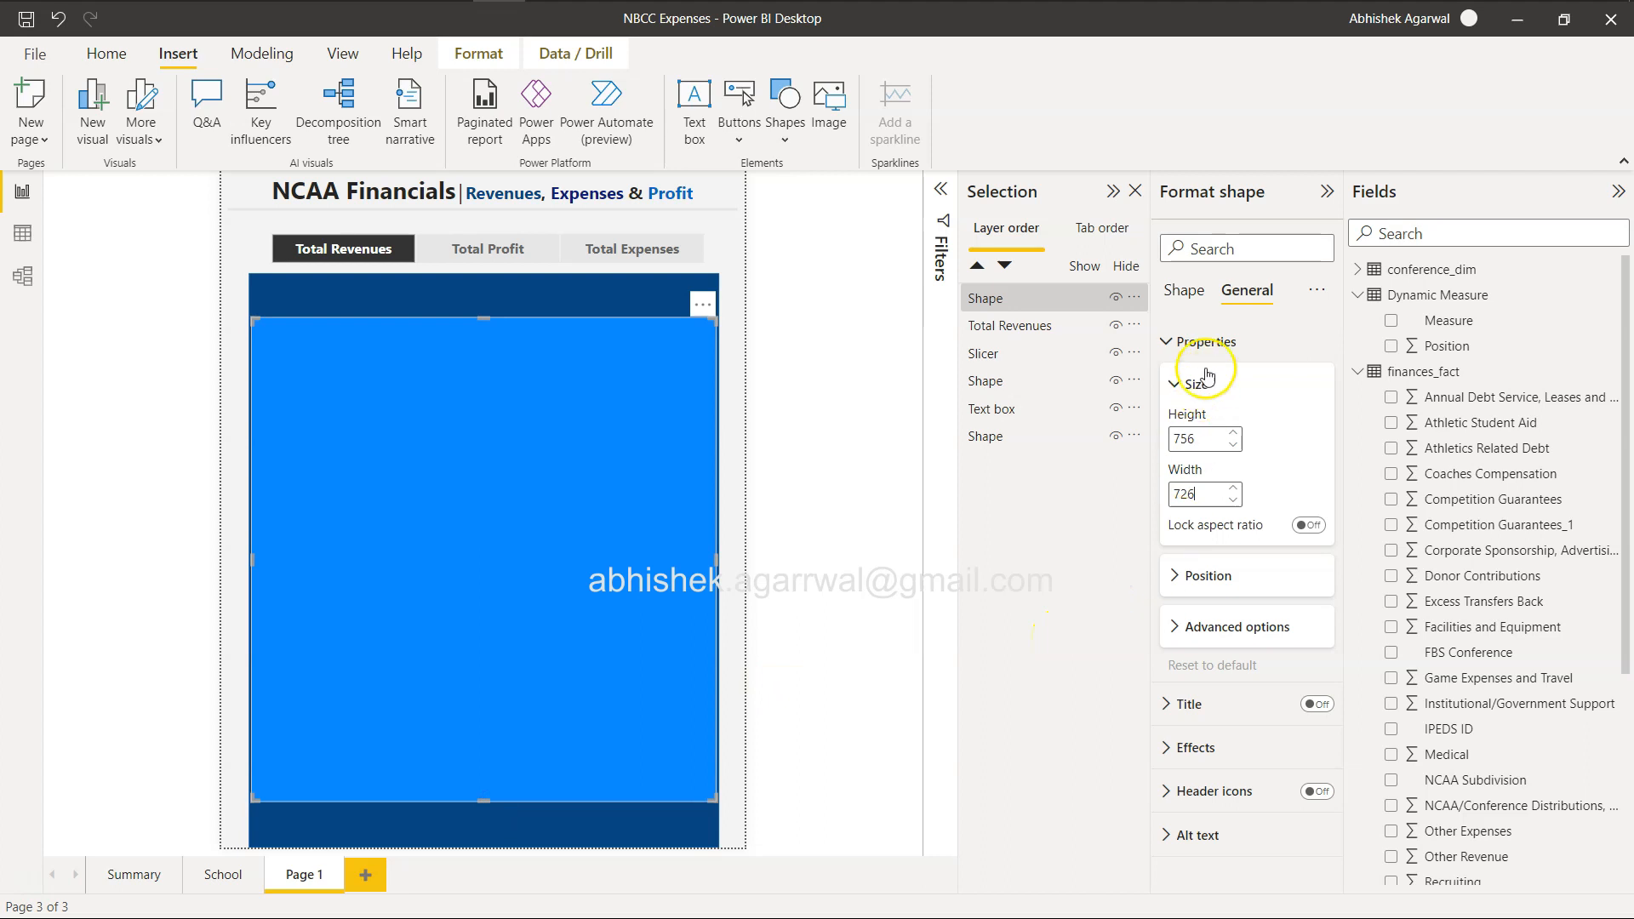
pyautogui.click(1179, 747)
pyautogui.scroll(-3, 1197, 781)
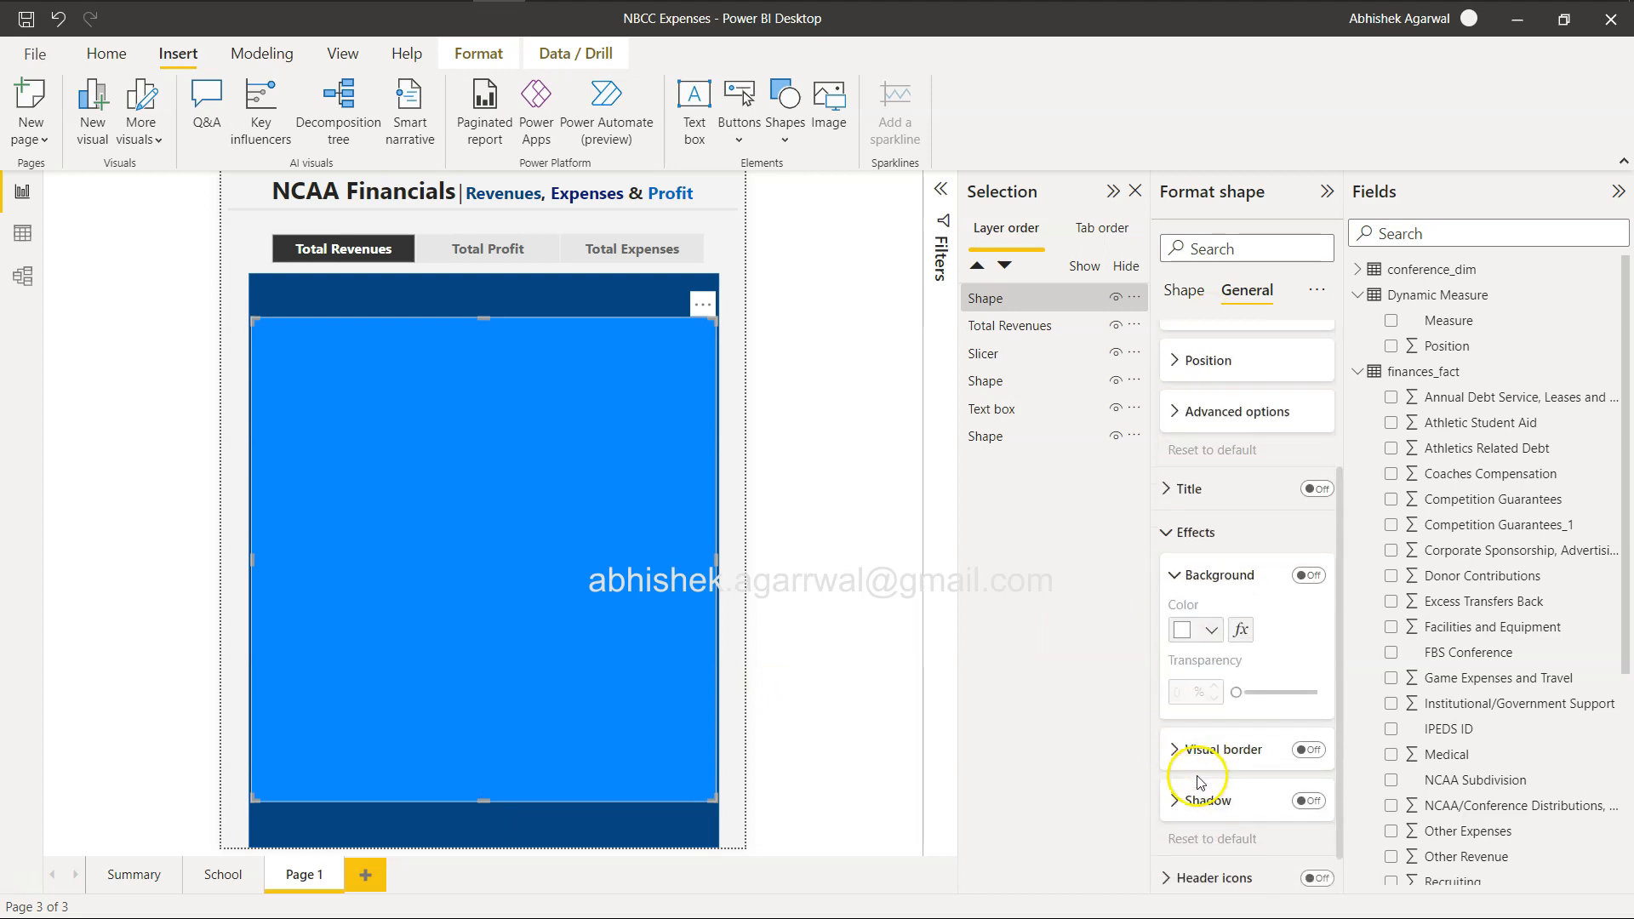
pyautogui.click(1174, 291)
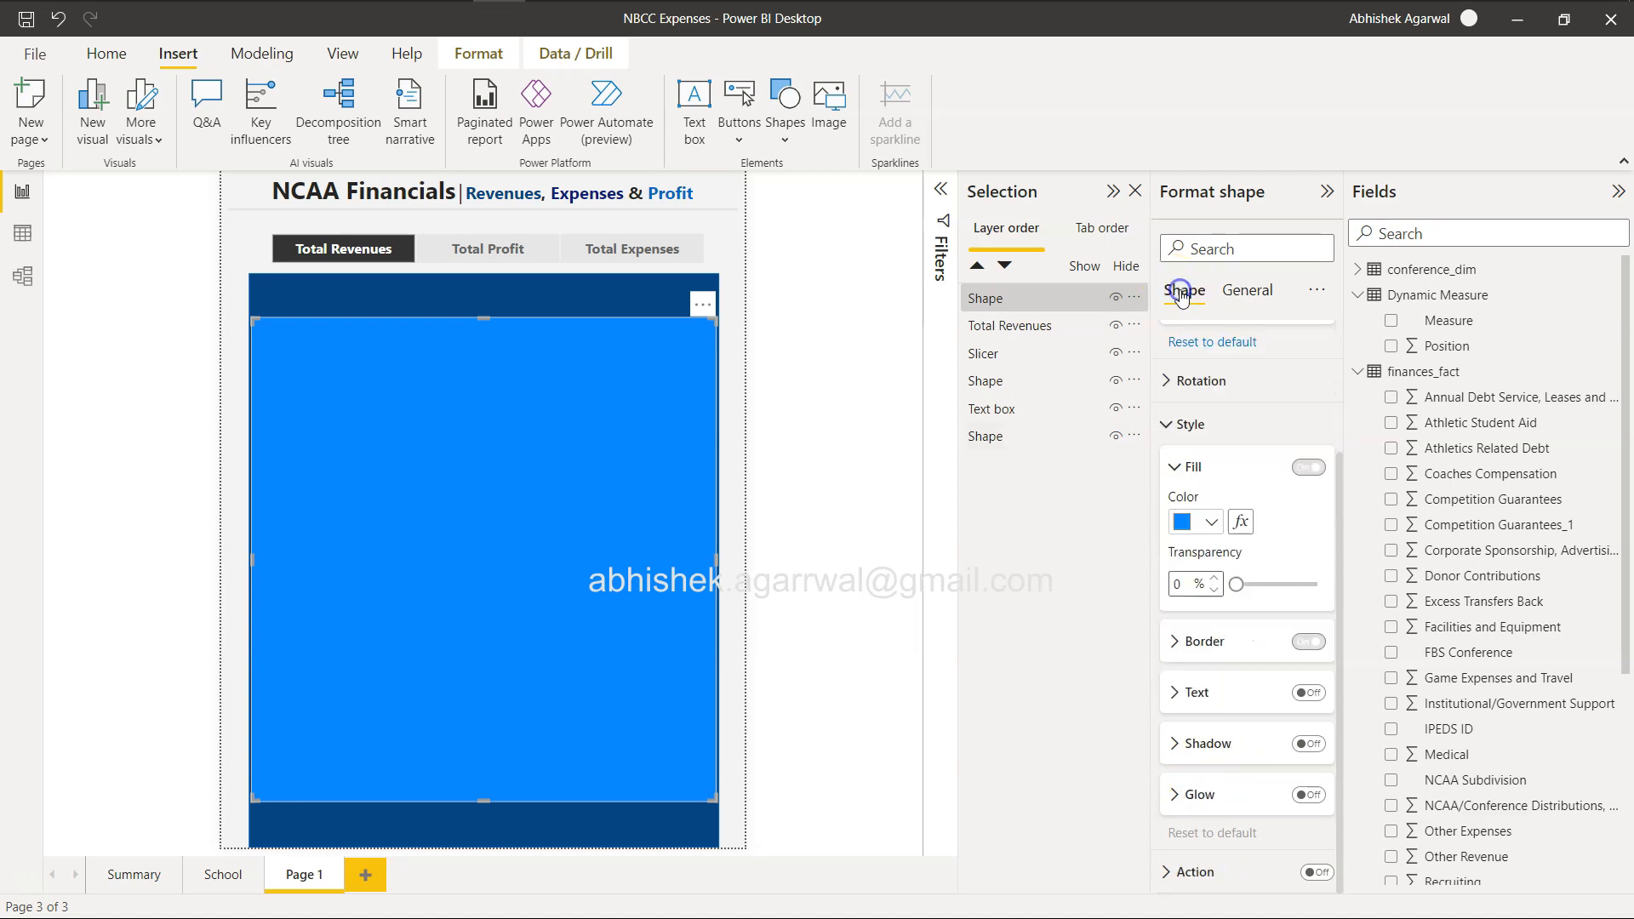
pyautogui.click(1199, 535)
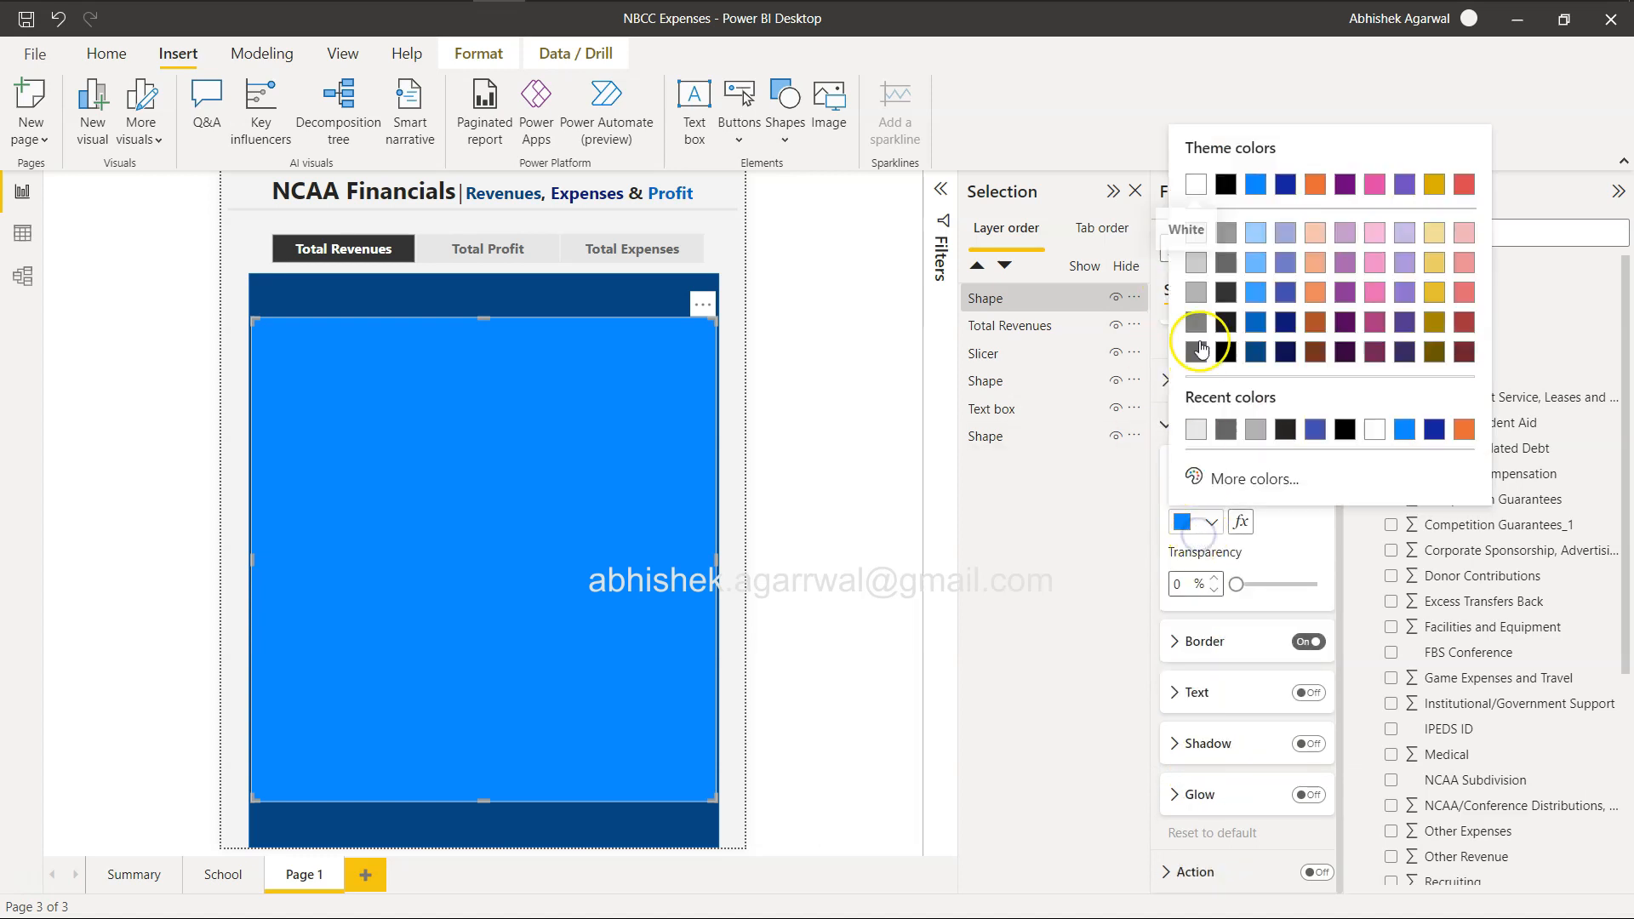
pyautogui.click(1197, 180)
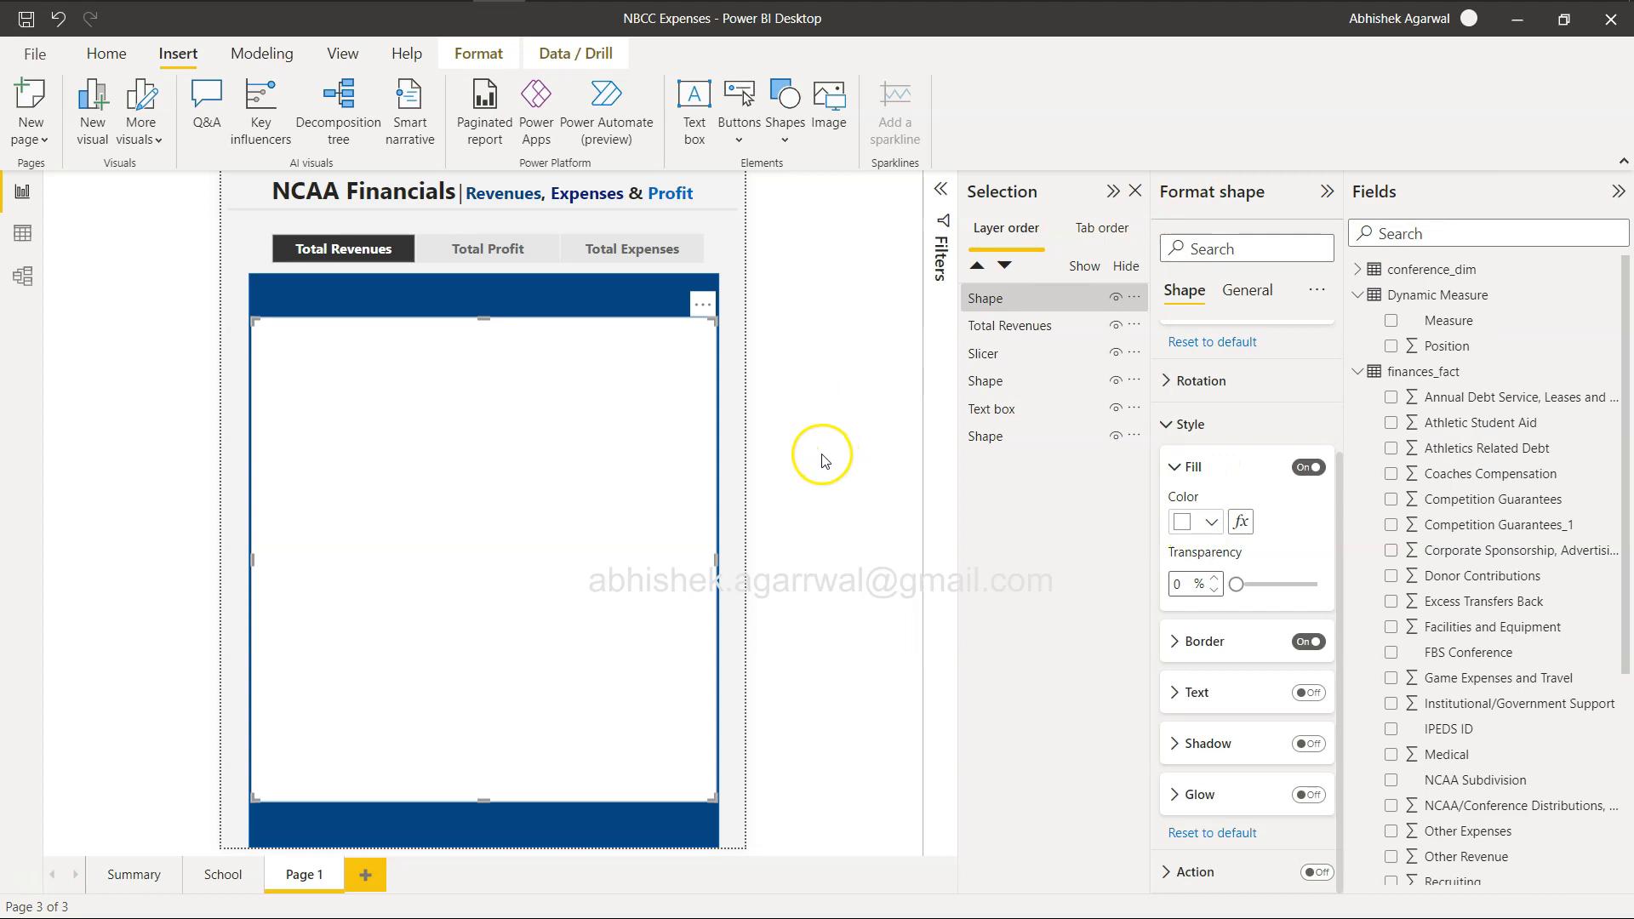
# Test the blue bands' colour by switching the slicer between Total Profit and Total Expenses, ending on Total Revenues.
pyautogui.click(508, 251)
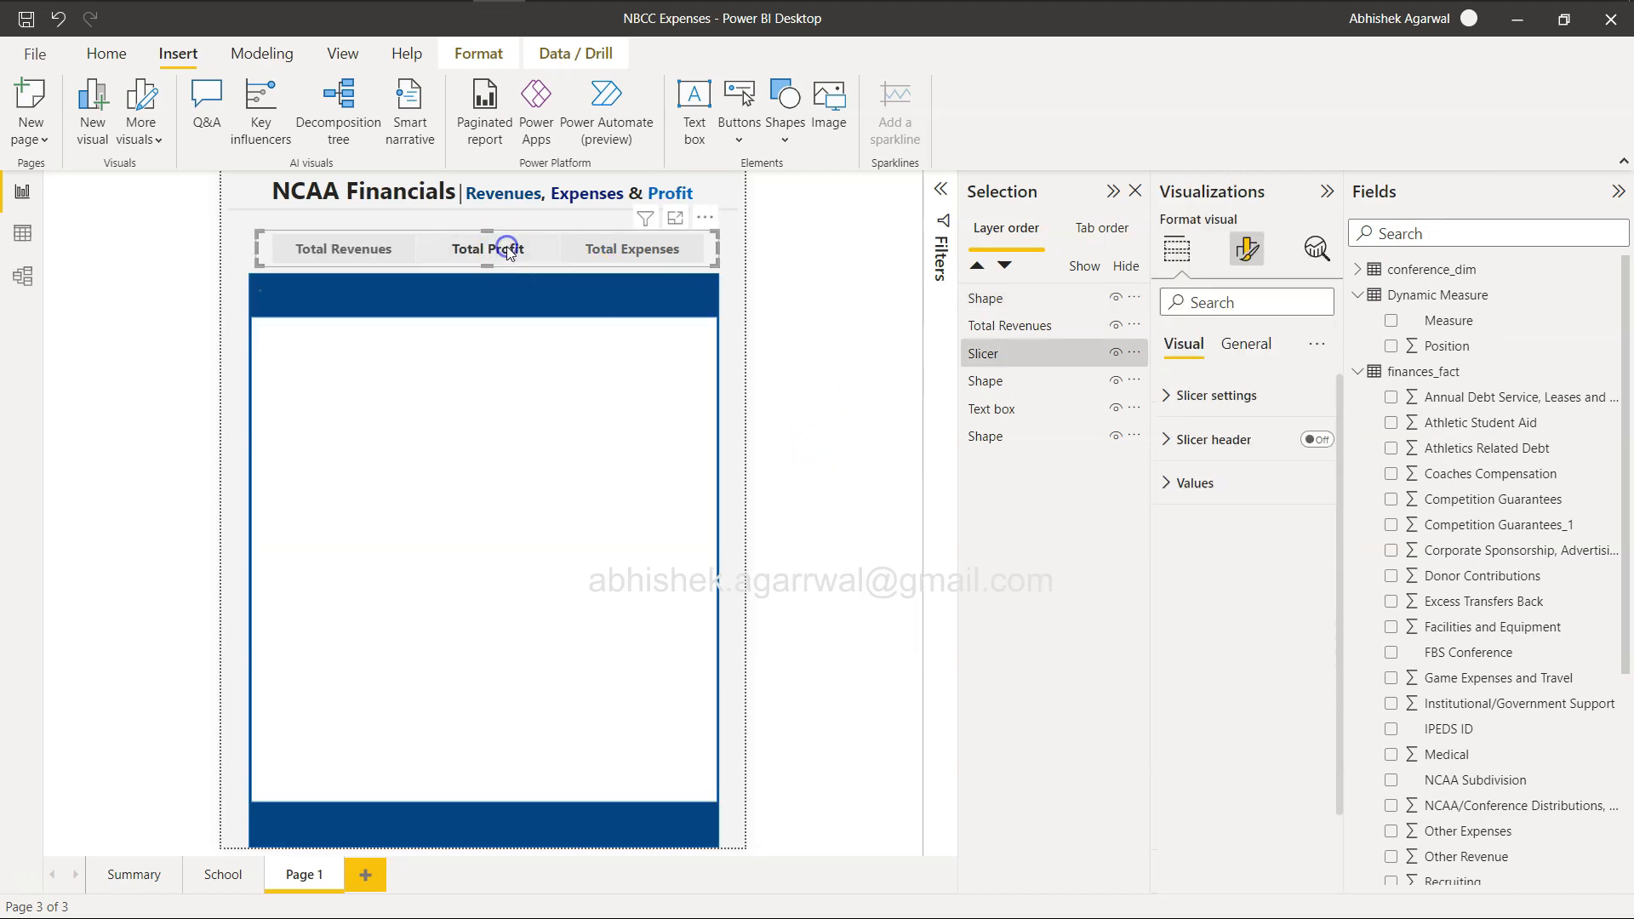
pyautogui.click(620, 246)
pyautogui.click(487, 251)
pyautogui.click(374, 251)
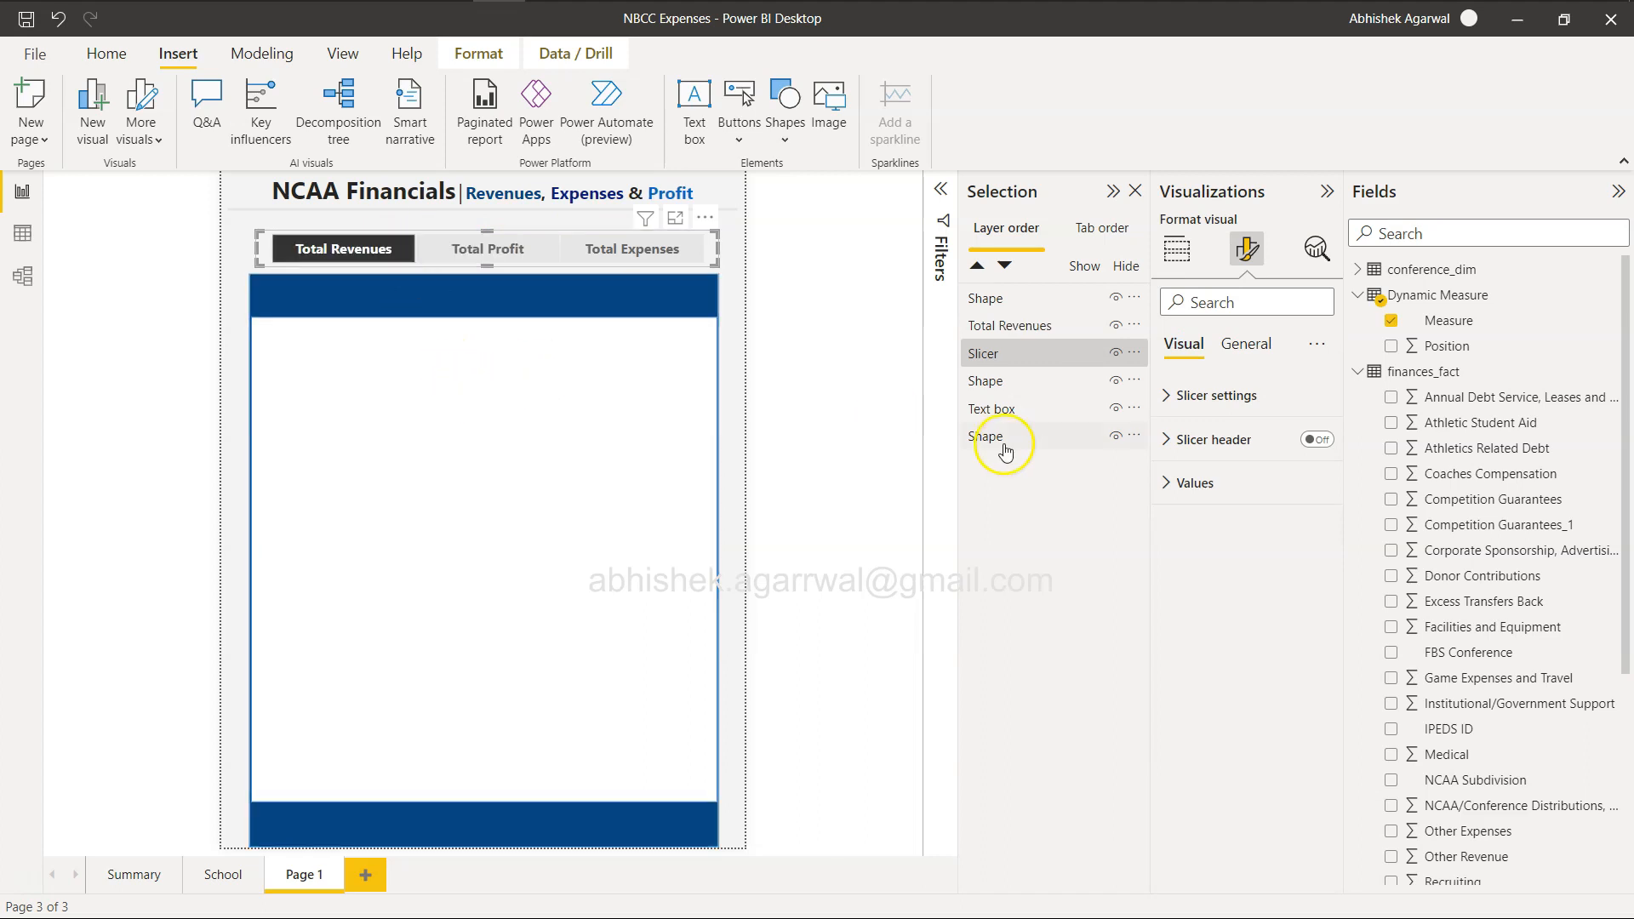
# Place the white rectangle directly above the background shape in the layer order and move the Total Revenues card onto the header band's left end.
pyautogui.moveTo(1030, 300); pyautogui.dragTo(1027, 423)
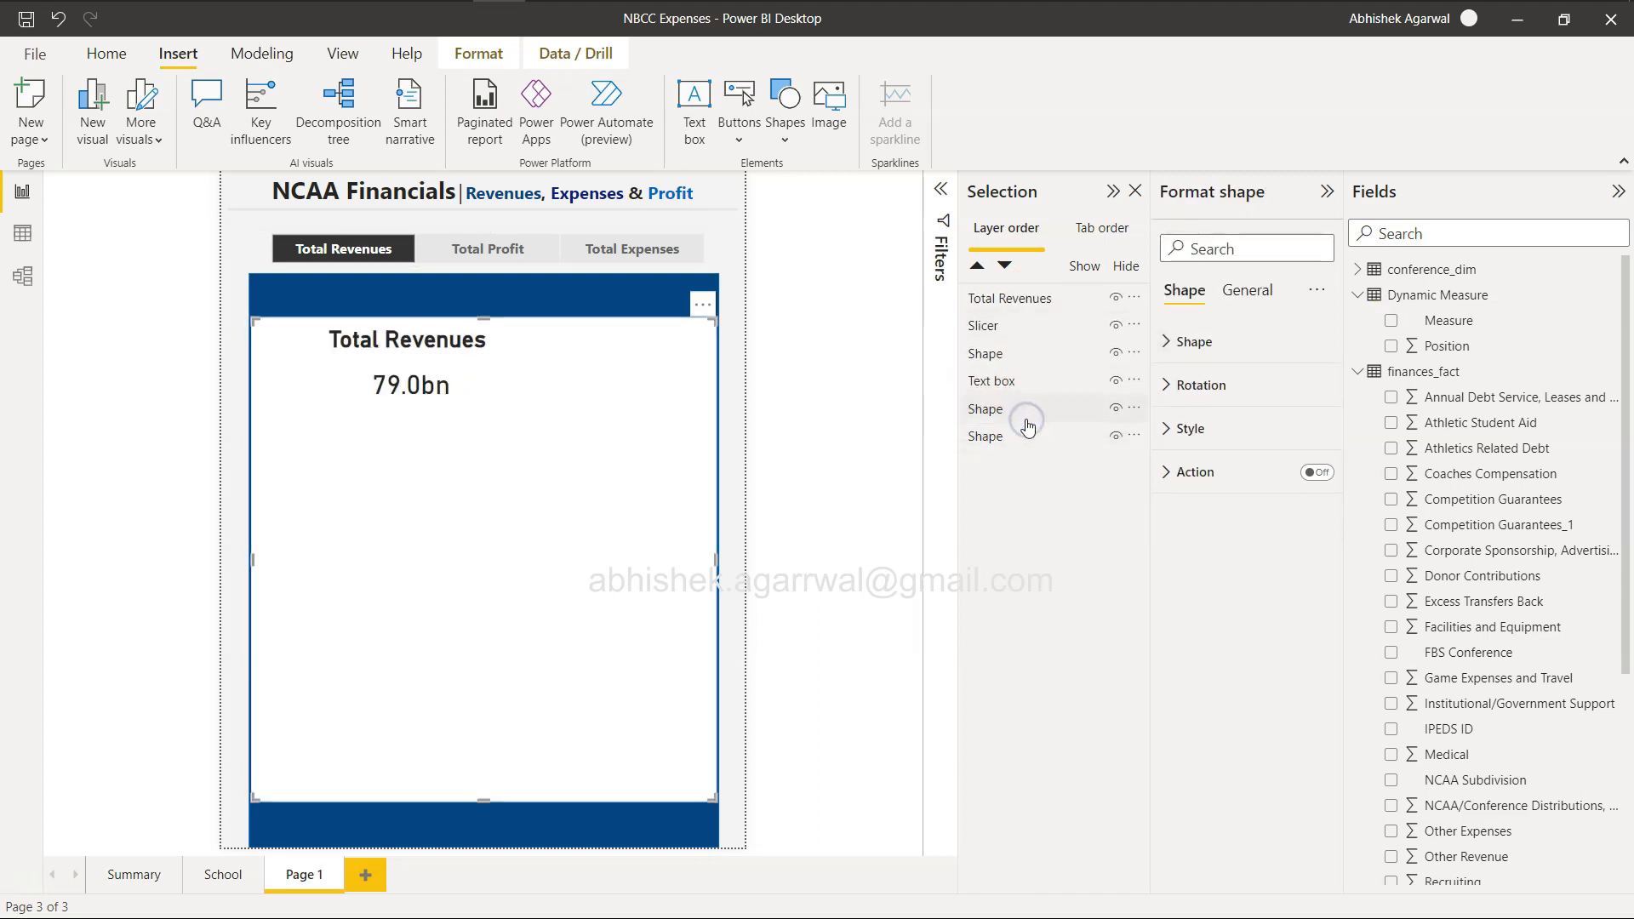
pyautogui.click(736, 465)
pyautogui.moveTo(437, 365); pyautogui.dragTo(369, 320)
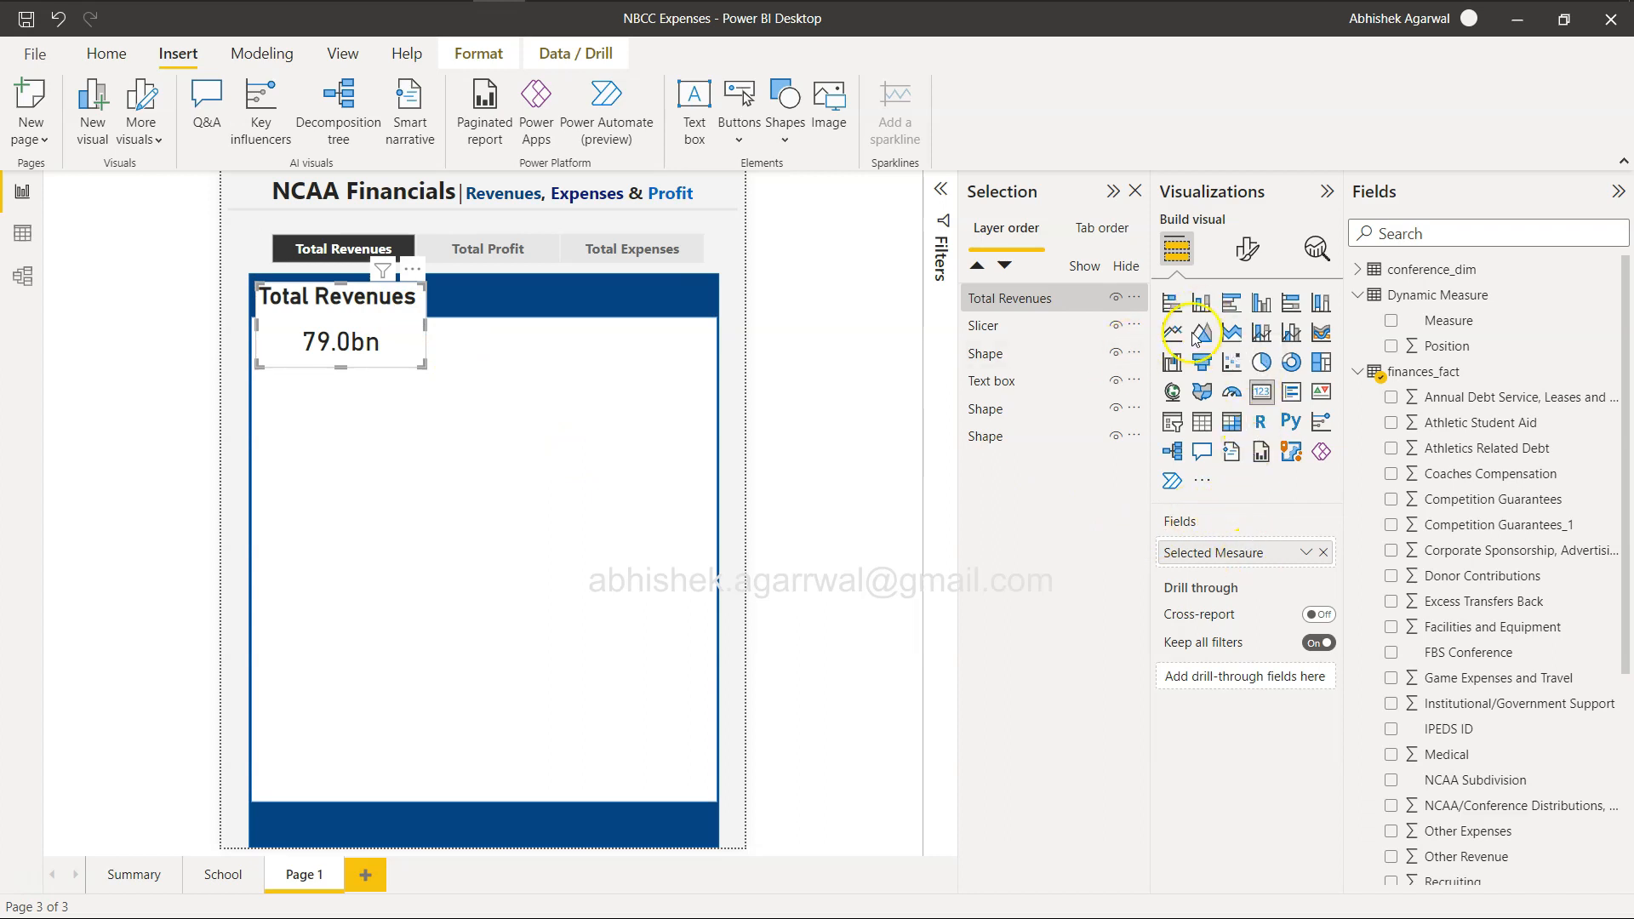
# Close the Selection pane and set the Total Revenues card's background transparency to 100%.
pyautogui.click(1135, 191)
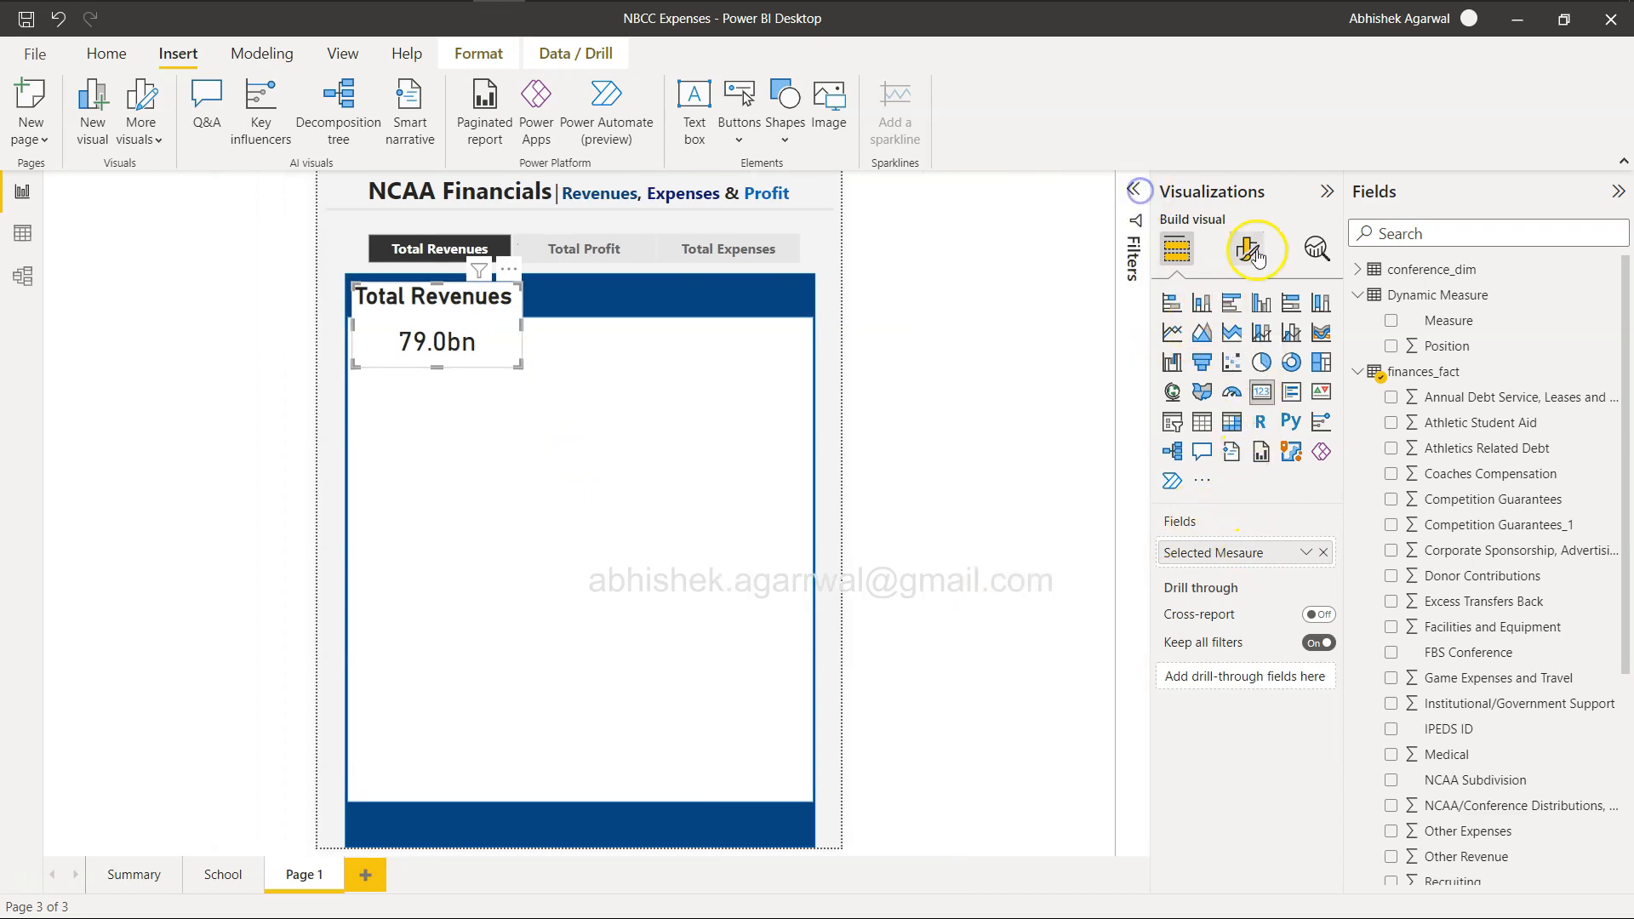
pyautogui.click(1246, 249)
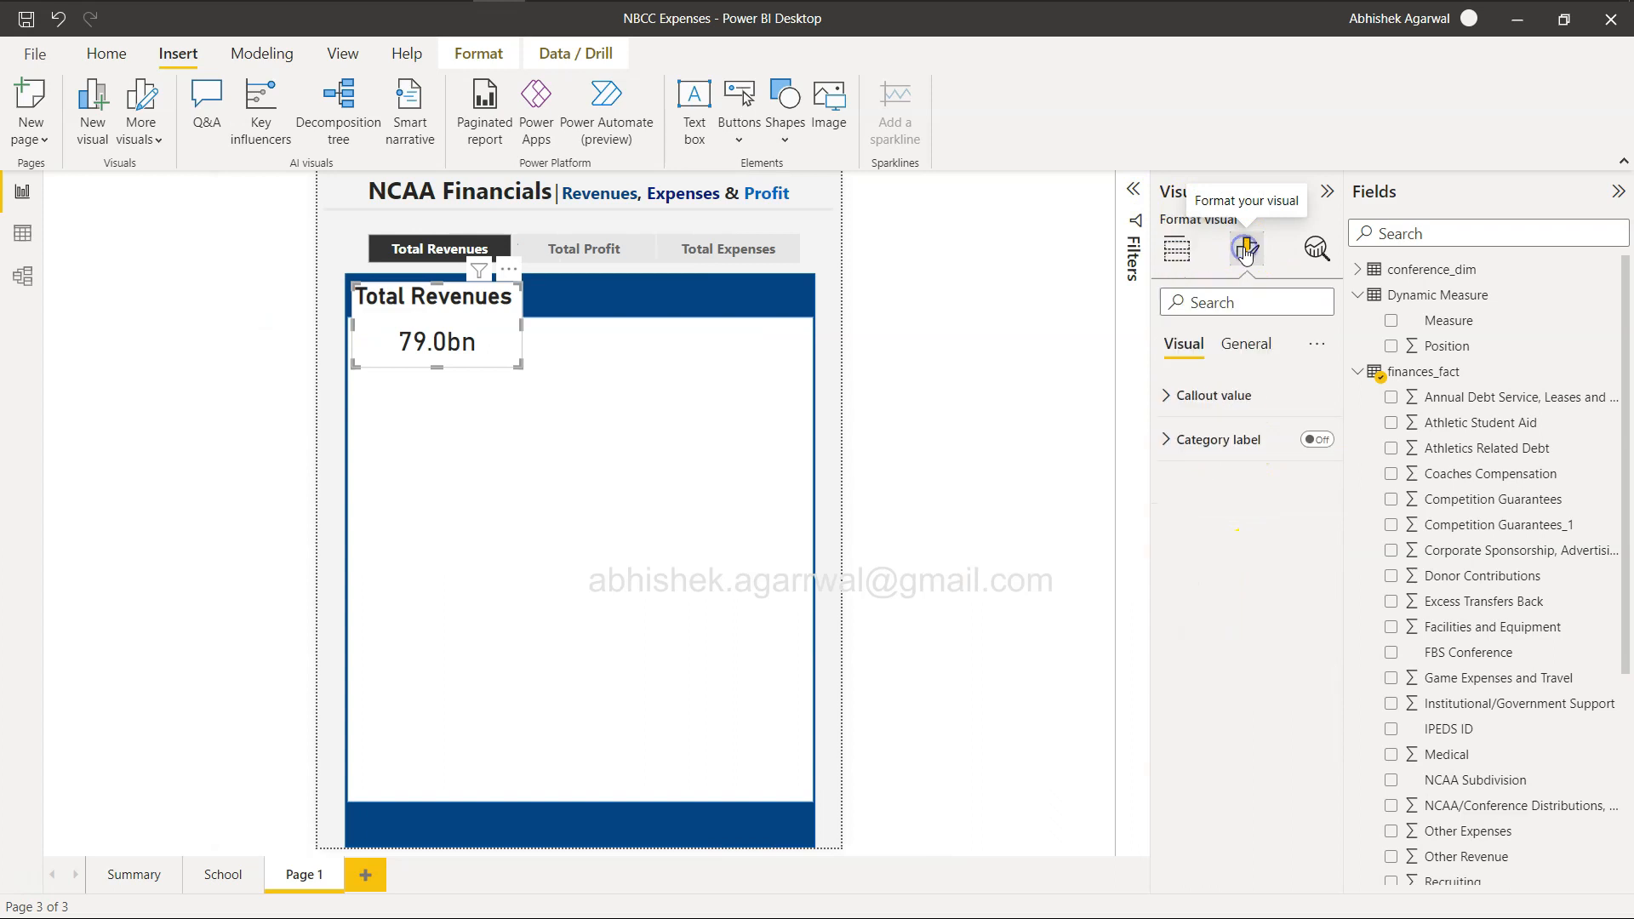
pyautogui.click(1166, 400)
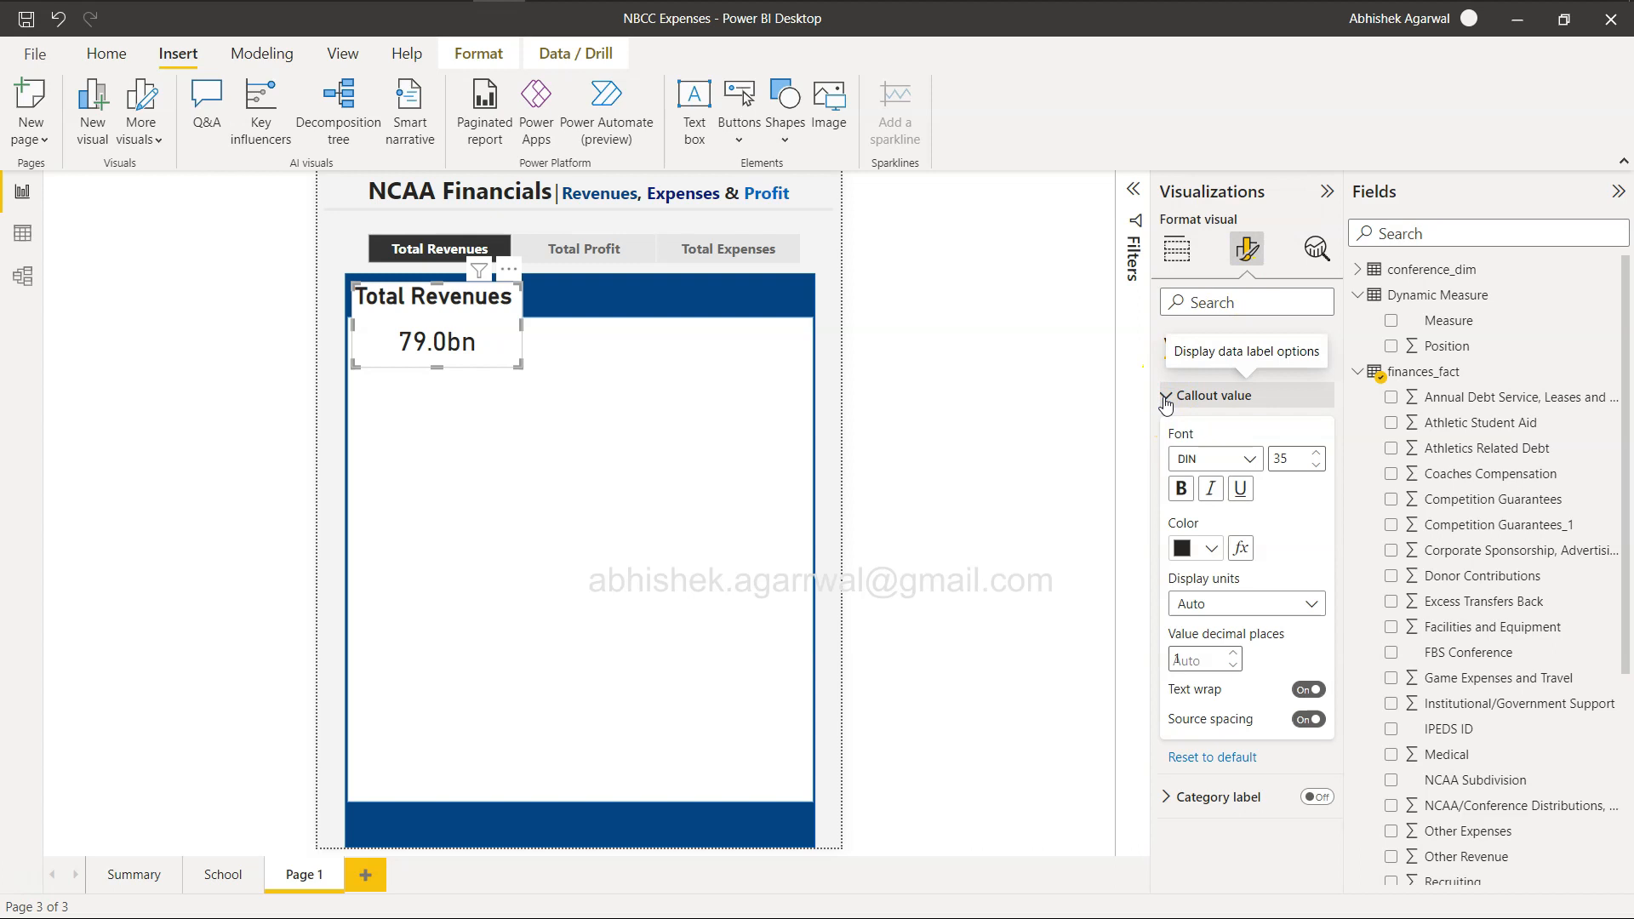
pyautogui.click(1166, 400)
pyautogui.click(1244, 344)
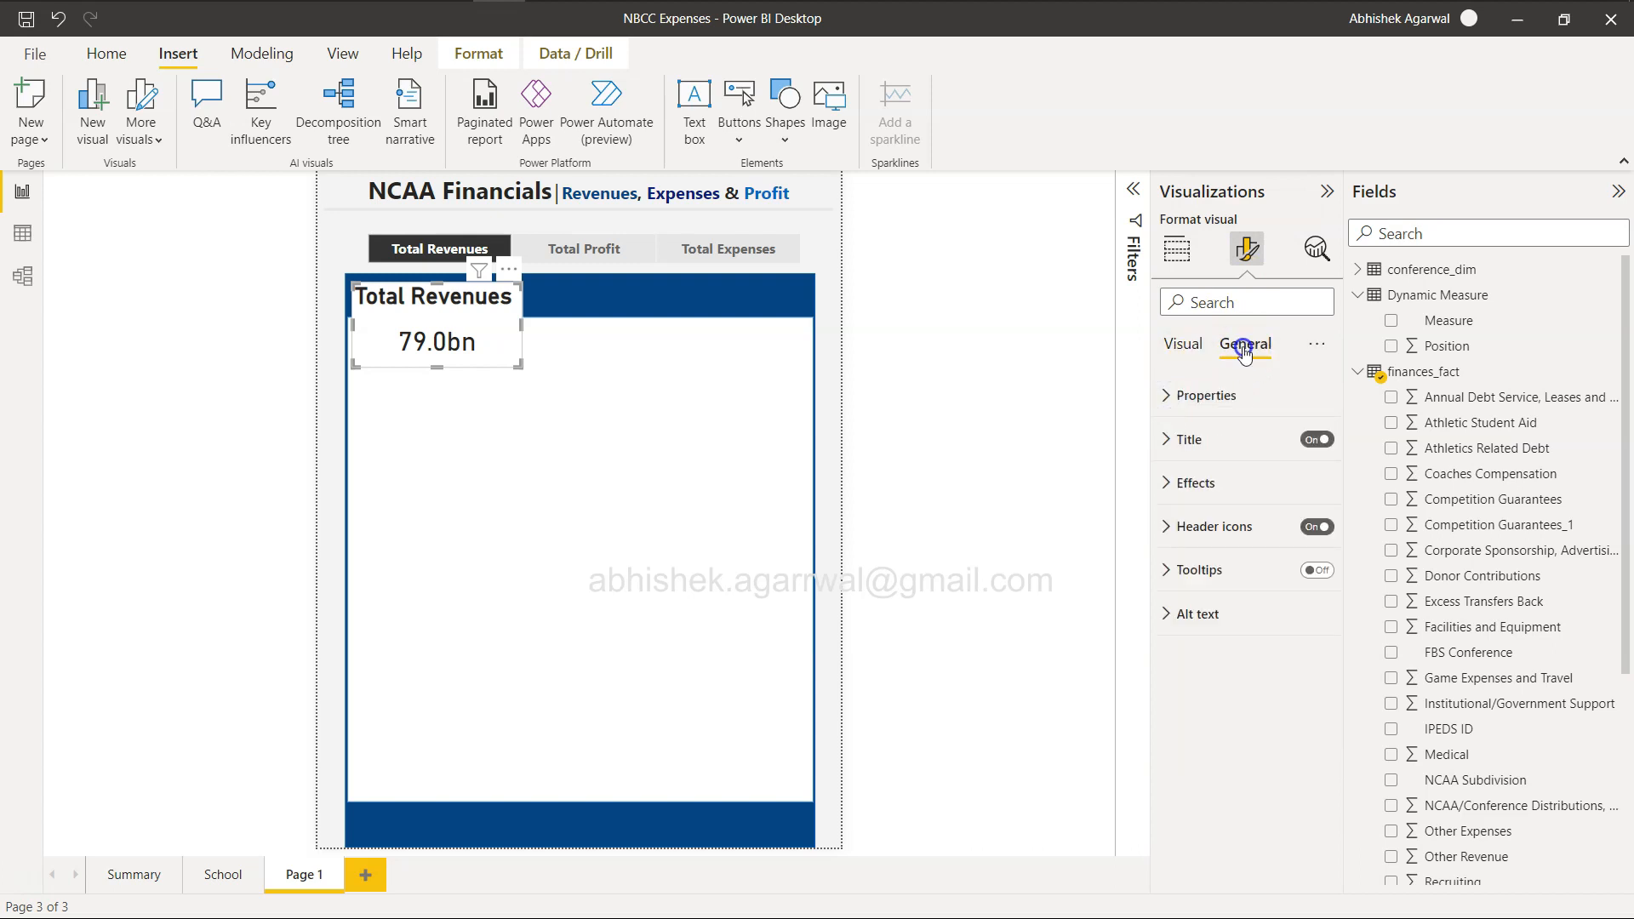
pyautogui.click(1171, 484)
pyautogui.moveTo(1239, 645); pyautogui.dragTo(1324, 646)
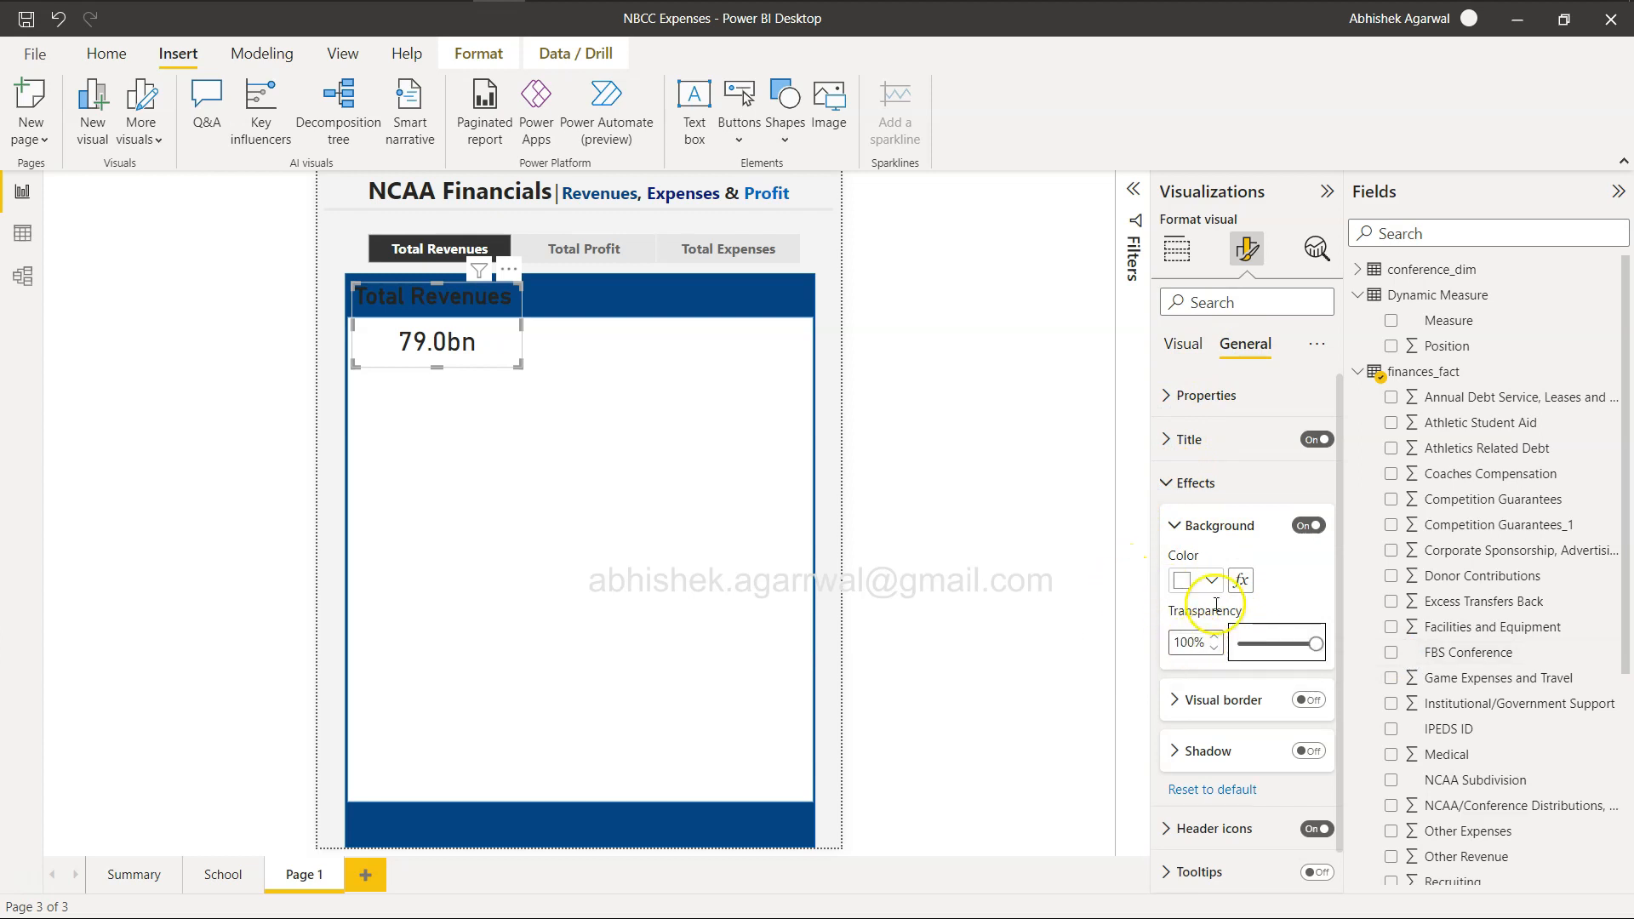
# Change the card's title text colour to white so it reads against the blue header band.
pyautogui.click(1184, 439)
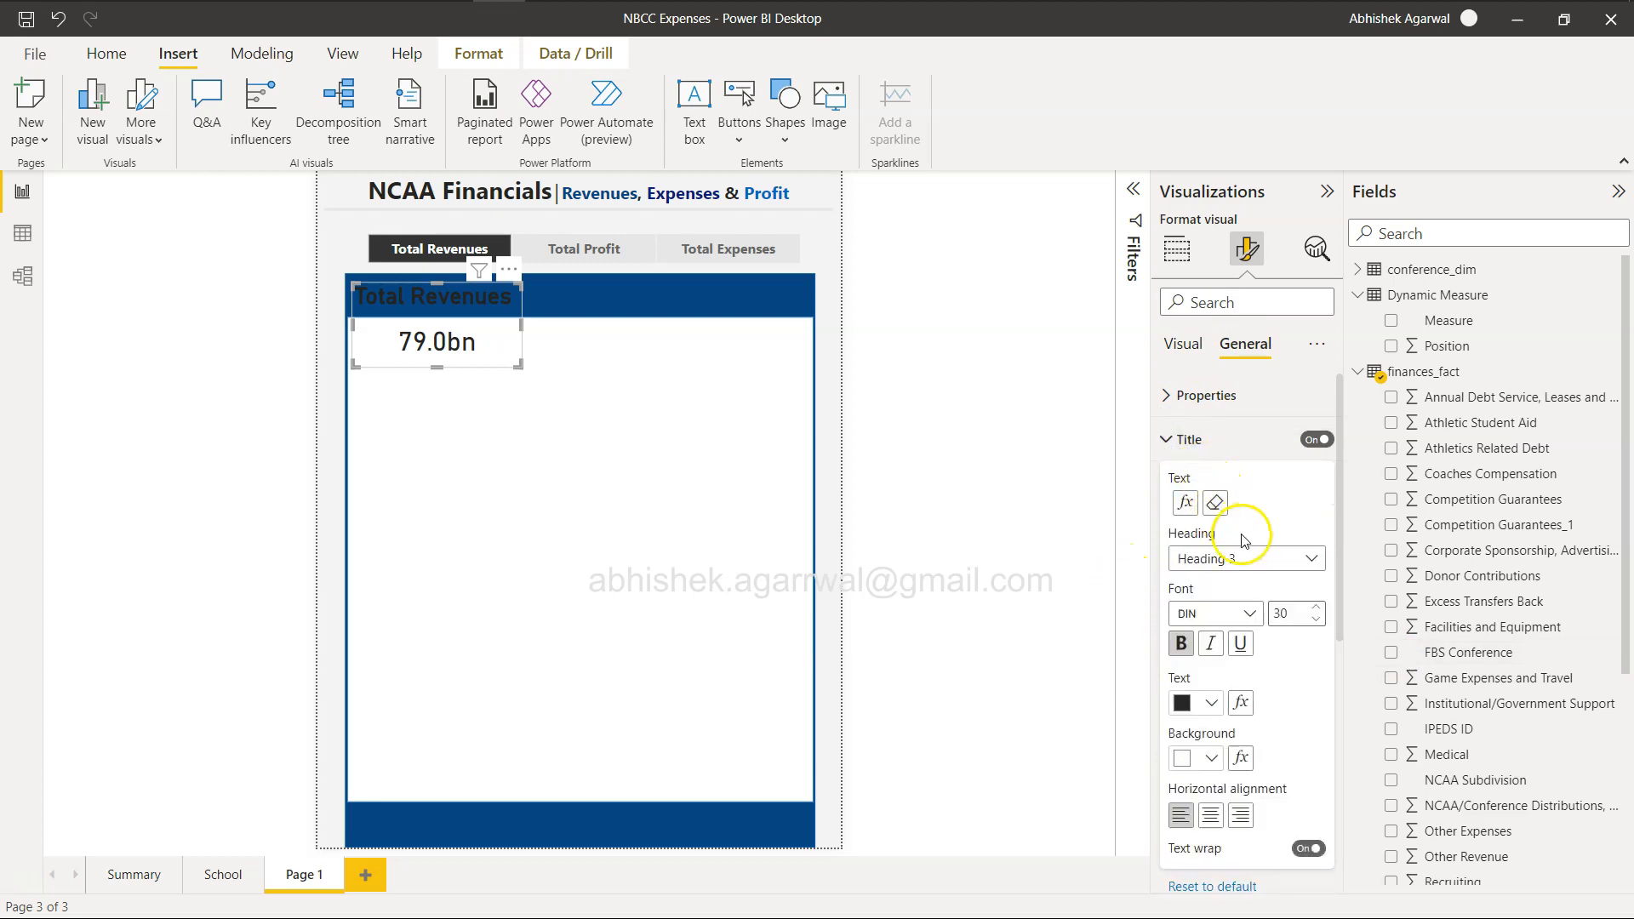
pyautogui.click(1211, 703)
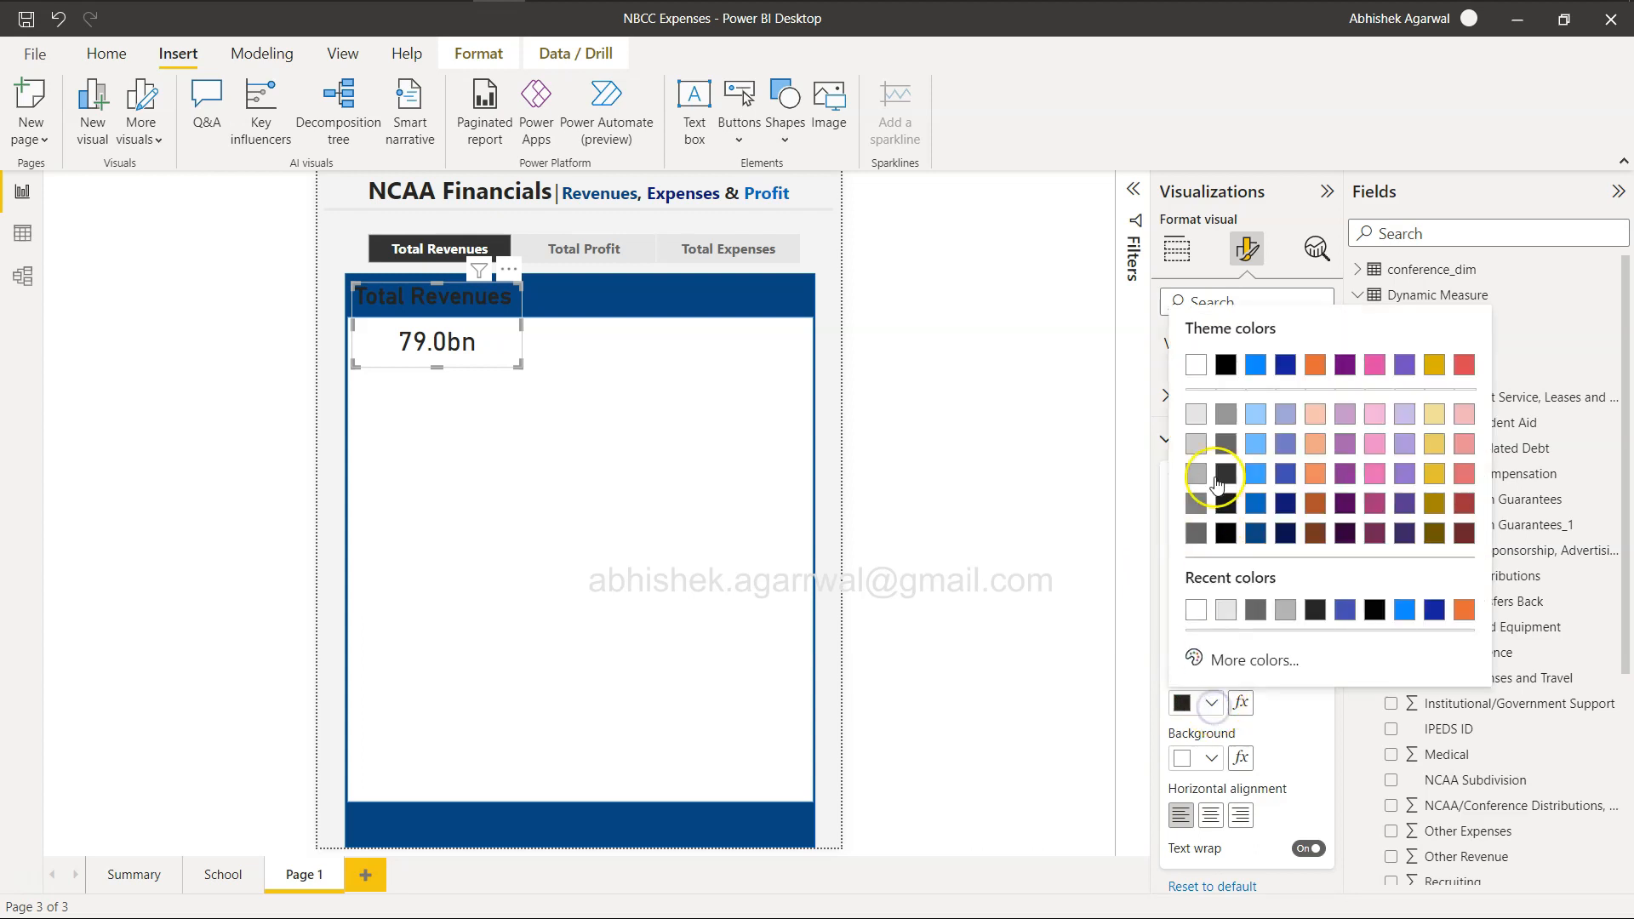
pyautogui.click(1195, 365)
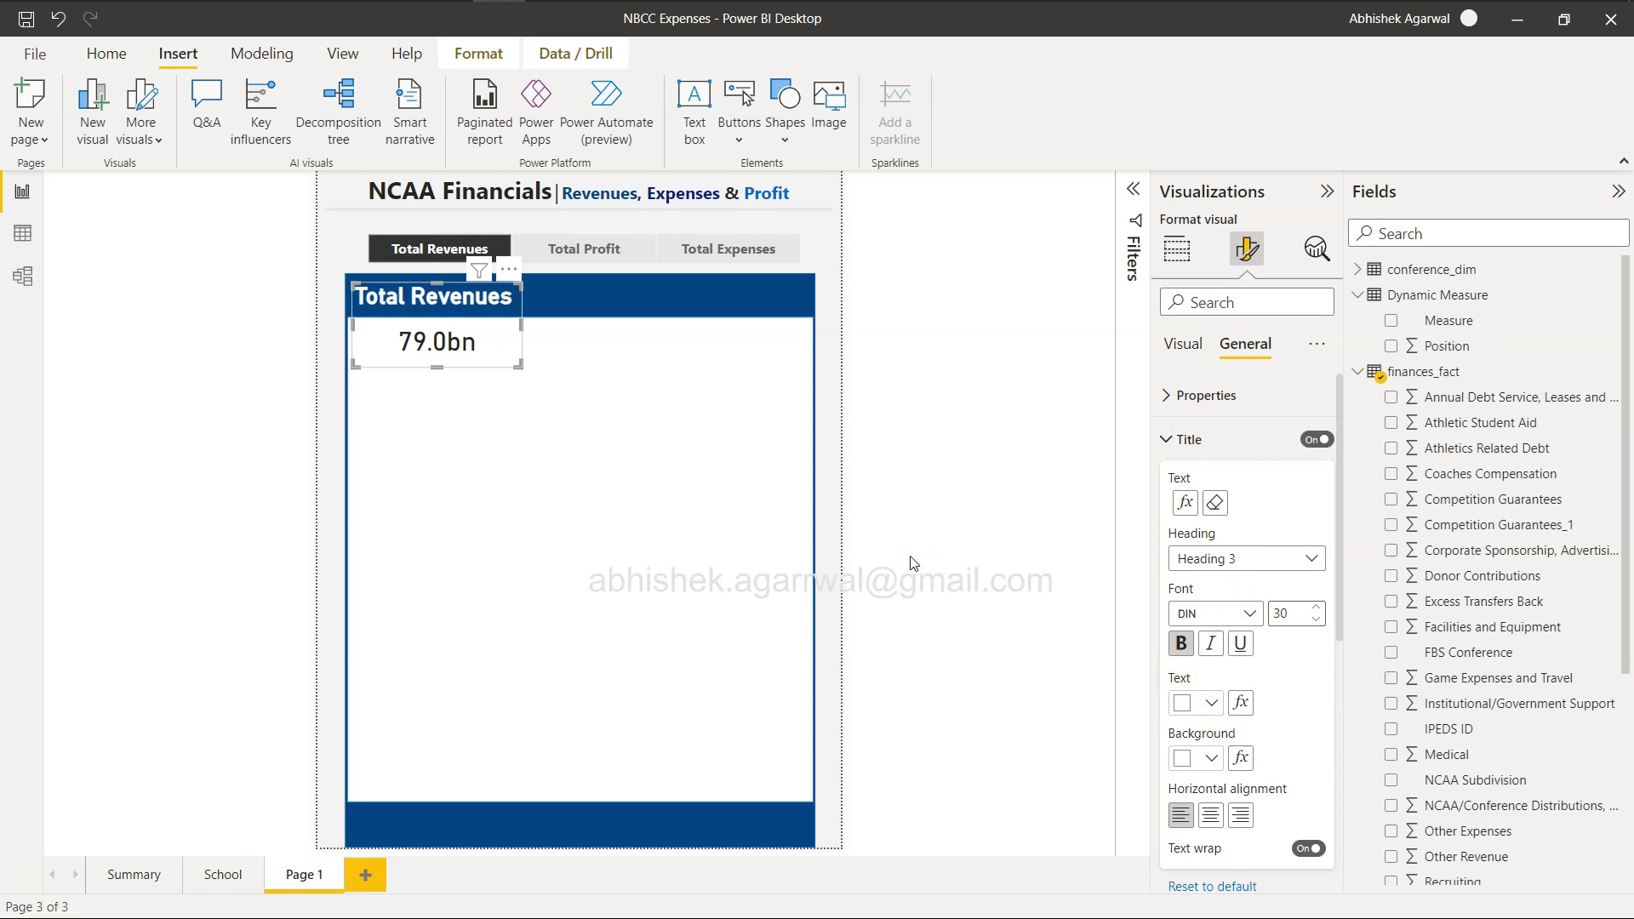
pyautogui.click(833, 309)
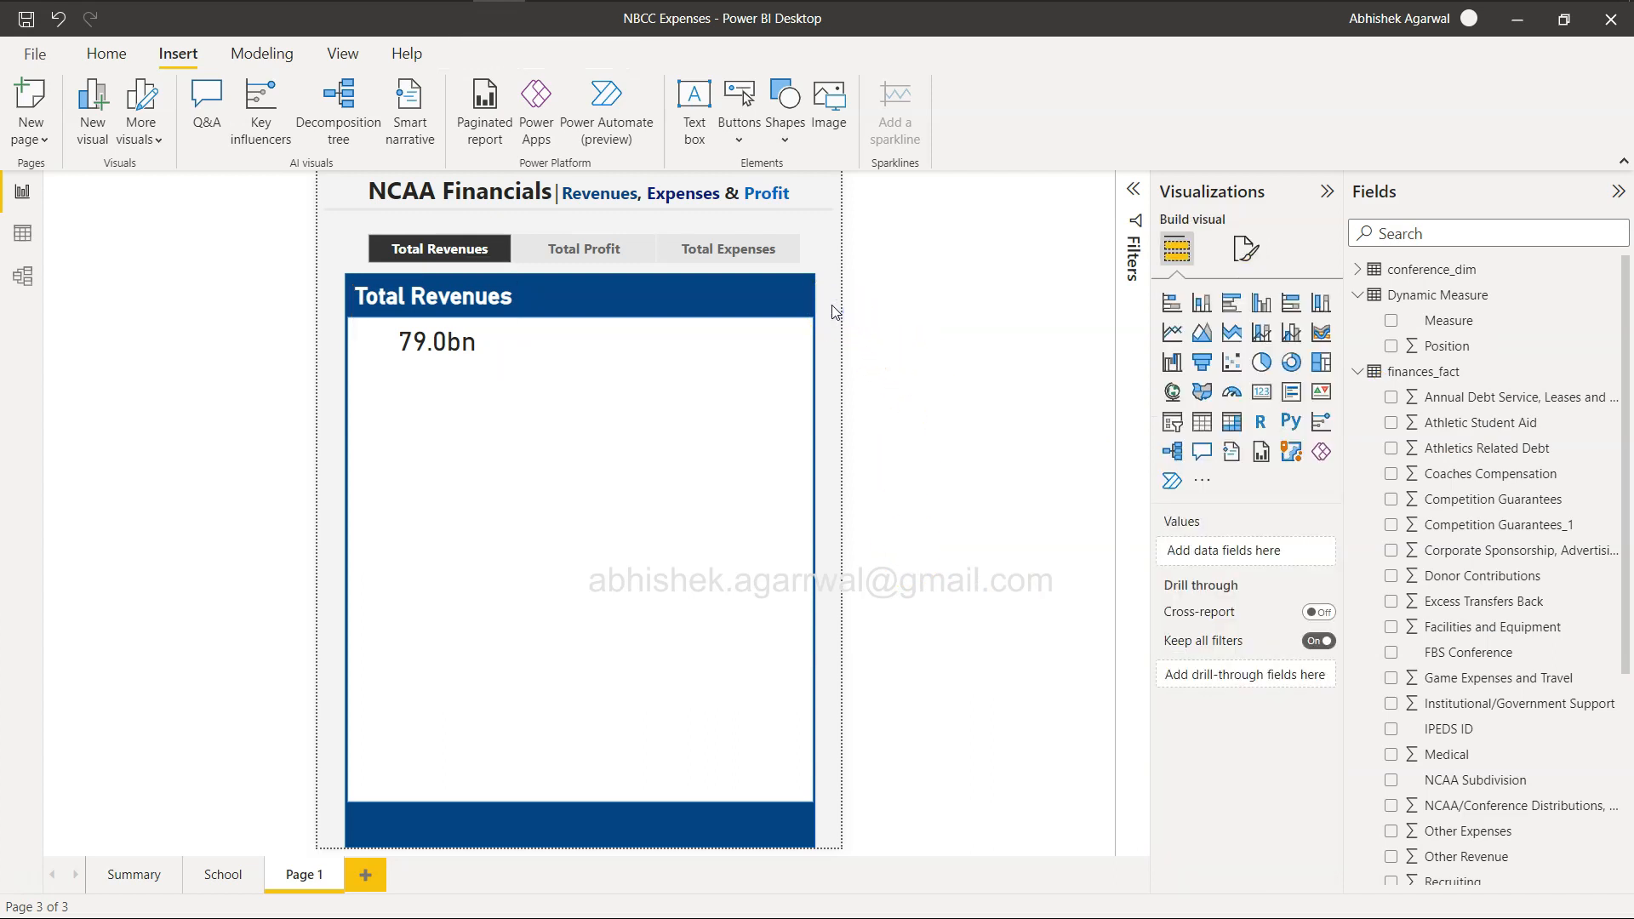
# Test the card title and bands by switching the slicer between Total Profit and Total Expenses, ending on Total Revenues.
pyautogui.click(611, 249)
pyautogui.click(709, 253)
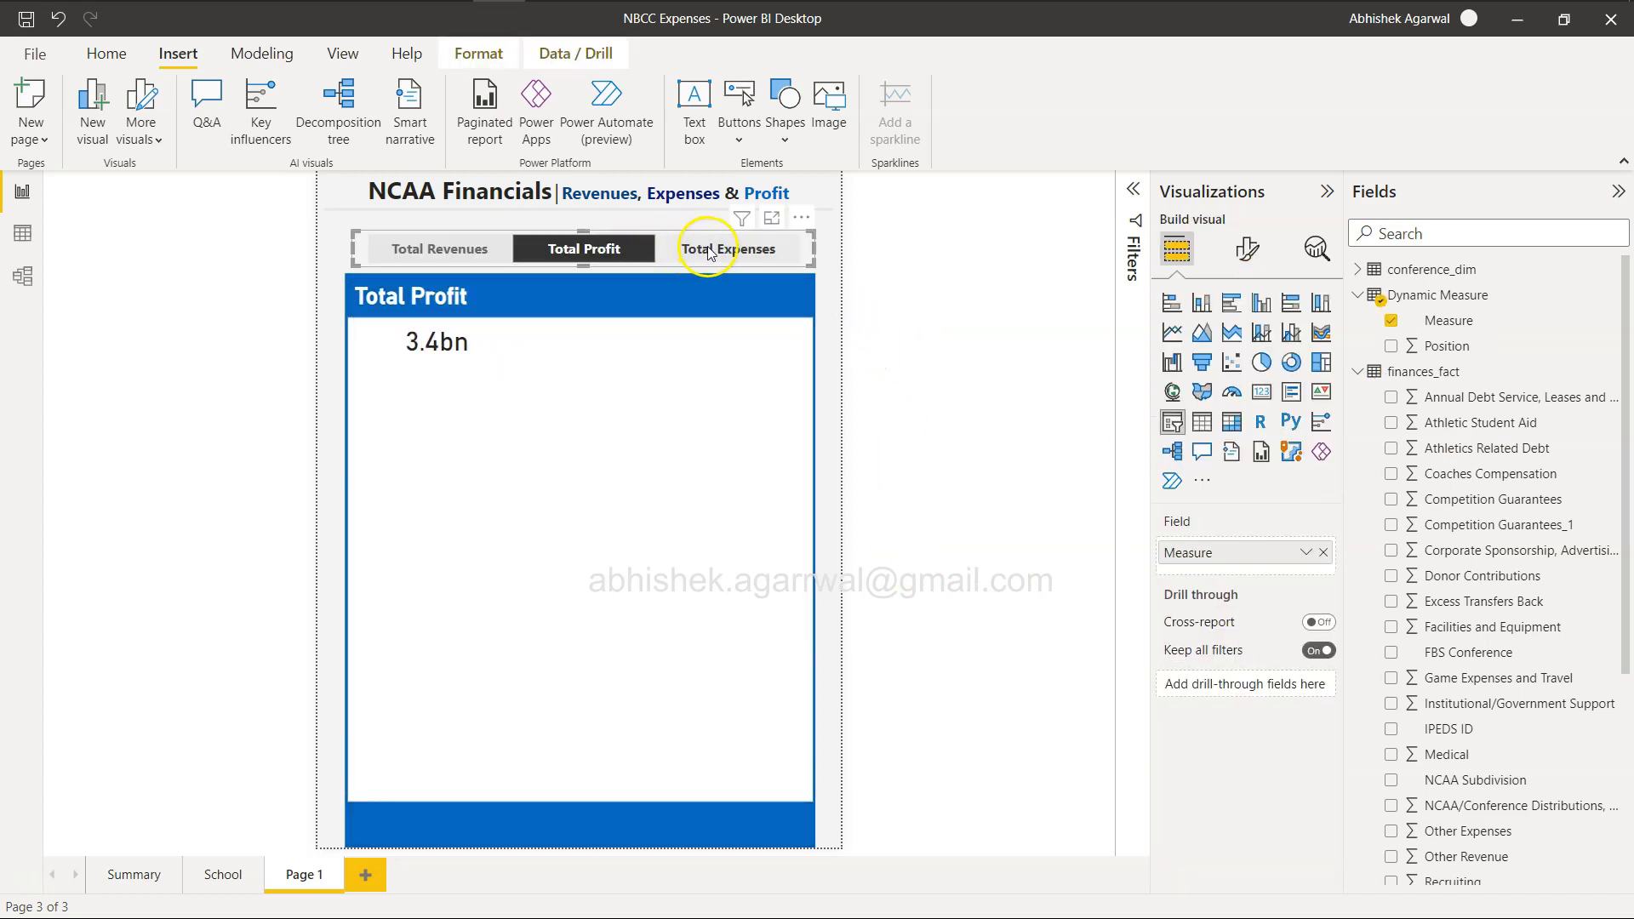
pyautogui.click(608, 249)
pyautogui.click(512, 249)
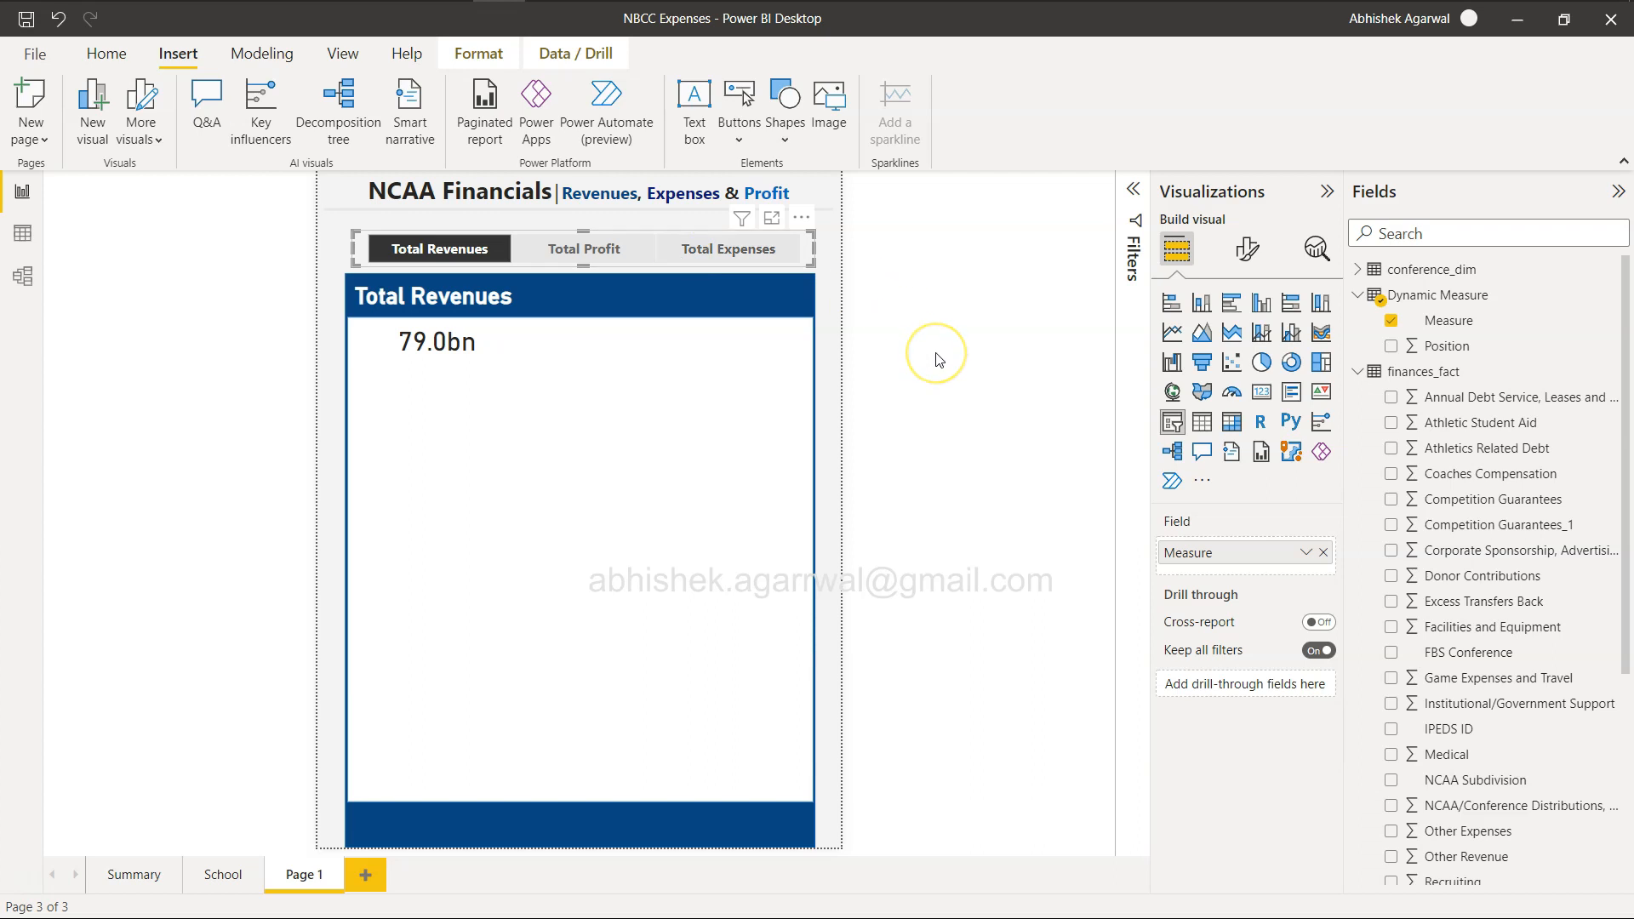
# Narrow the Total Revenues card slightly from its right edge so it fits closely around the title.
pyautogui.click(489, 343)
pyautogui.click(489, 344)
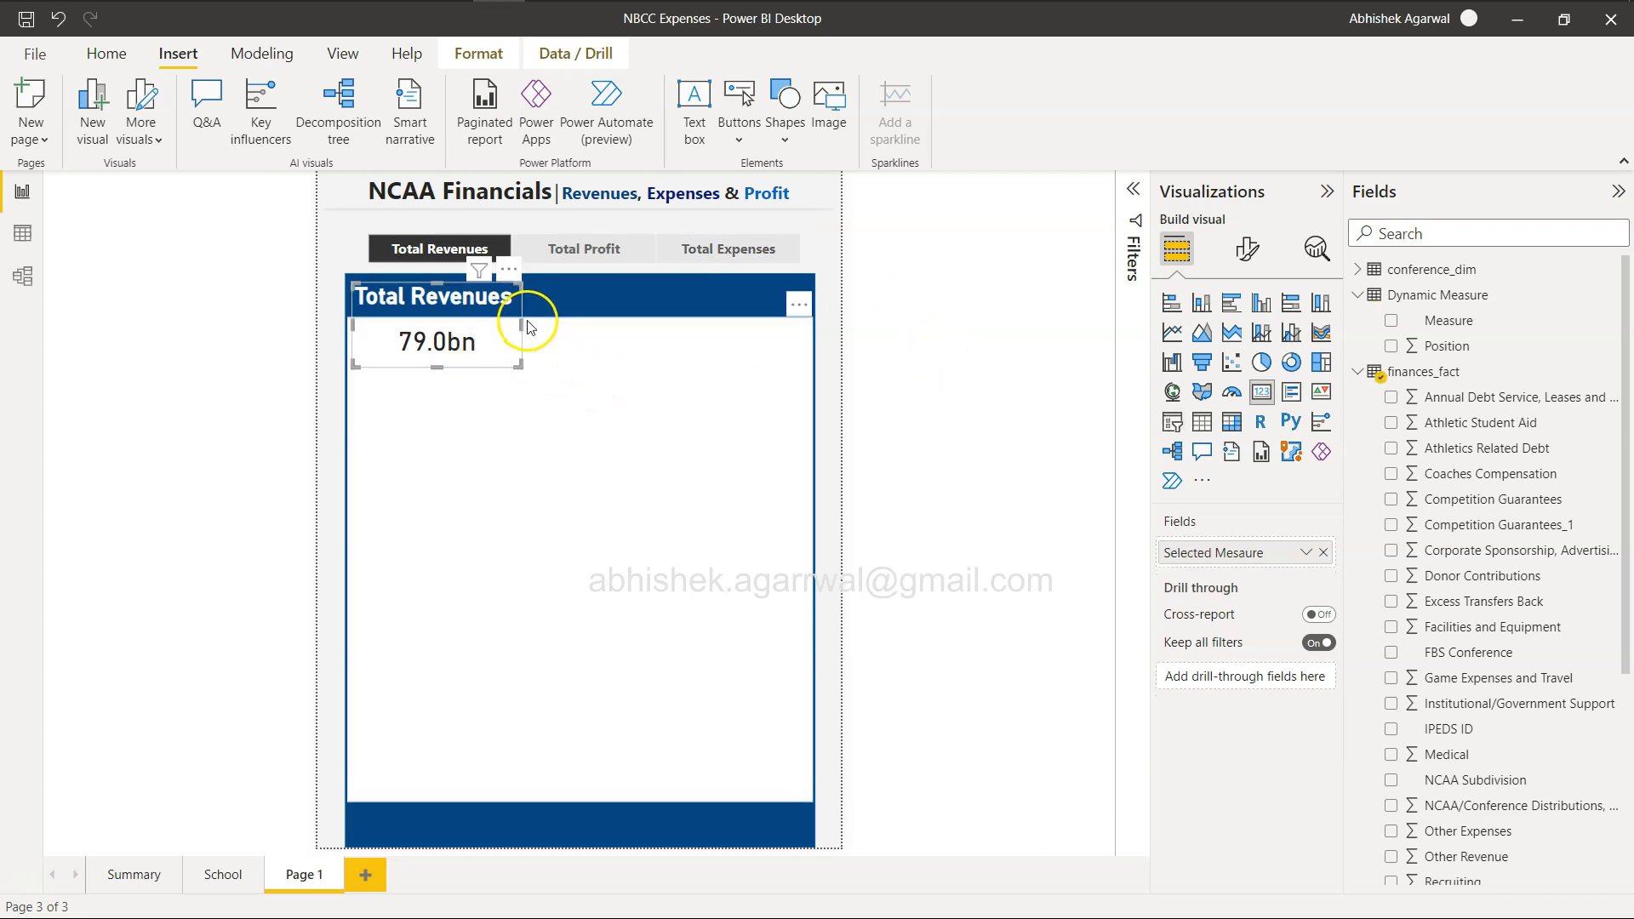
pyautogui.moveTo(516, 328); pyautogui.dragTo(510, 327)
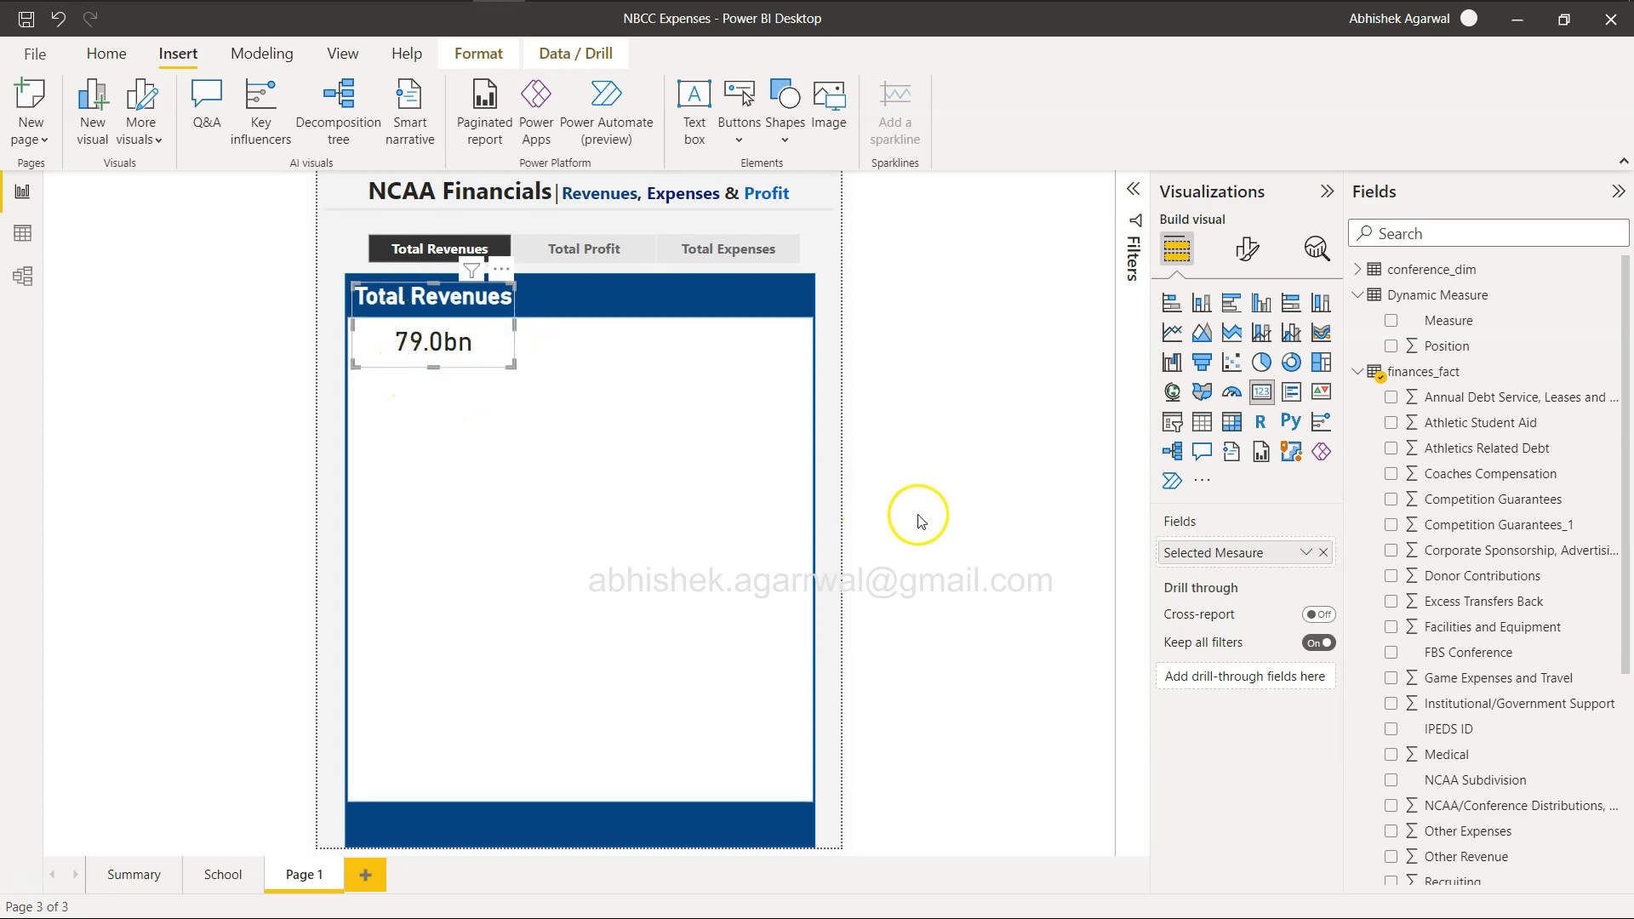
pyautogui.click(860, 452)
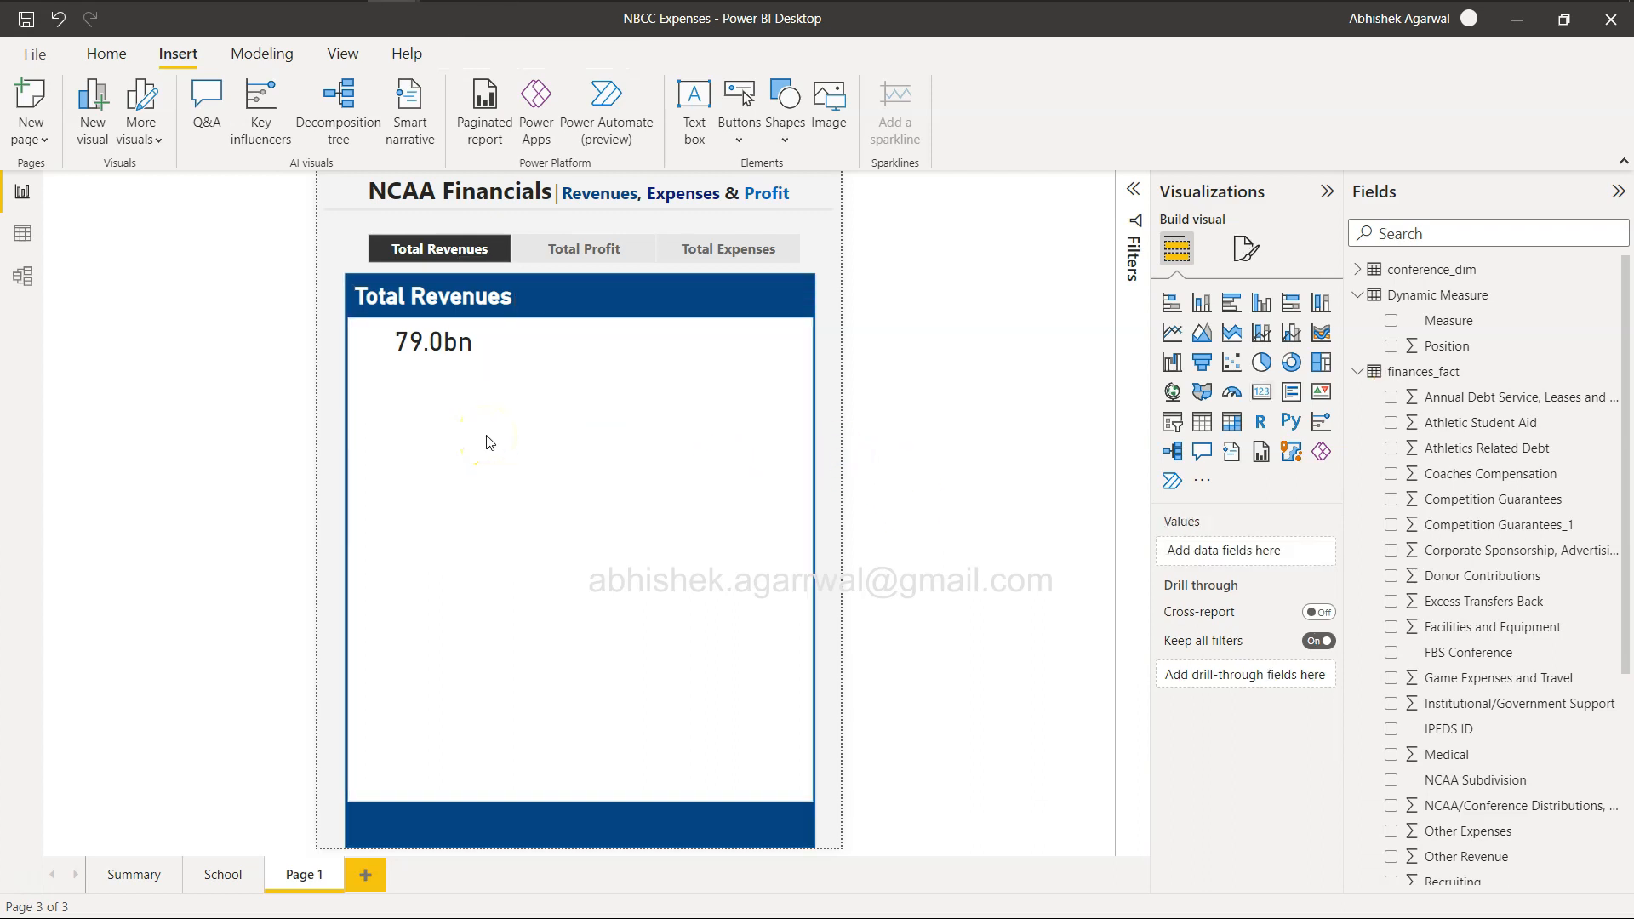
# Check the Workout Wednesday example report in the browser, and back in Power BI add a finances_fact measure named Selected Metric CY.
pyautogui.hotkey('alt', 'Tab')
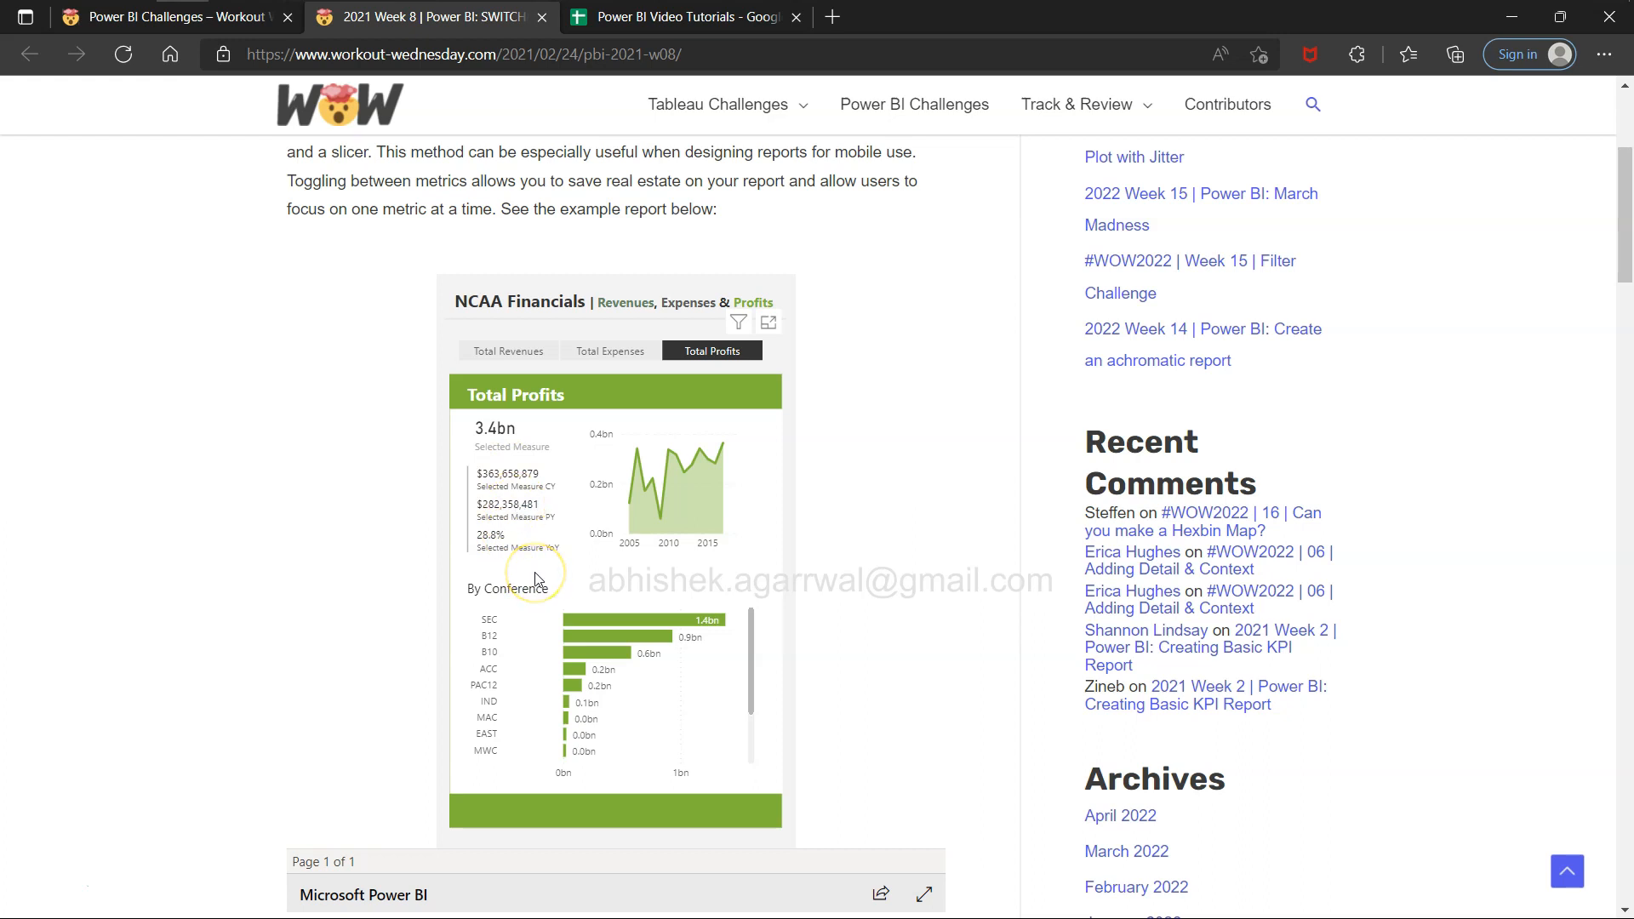
pyautogui.hotkey('alt', 'Tab')
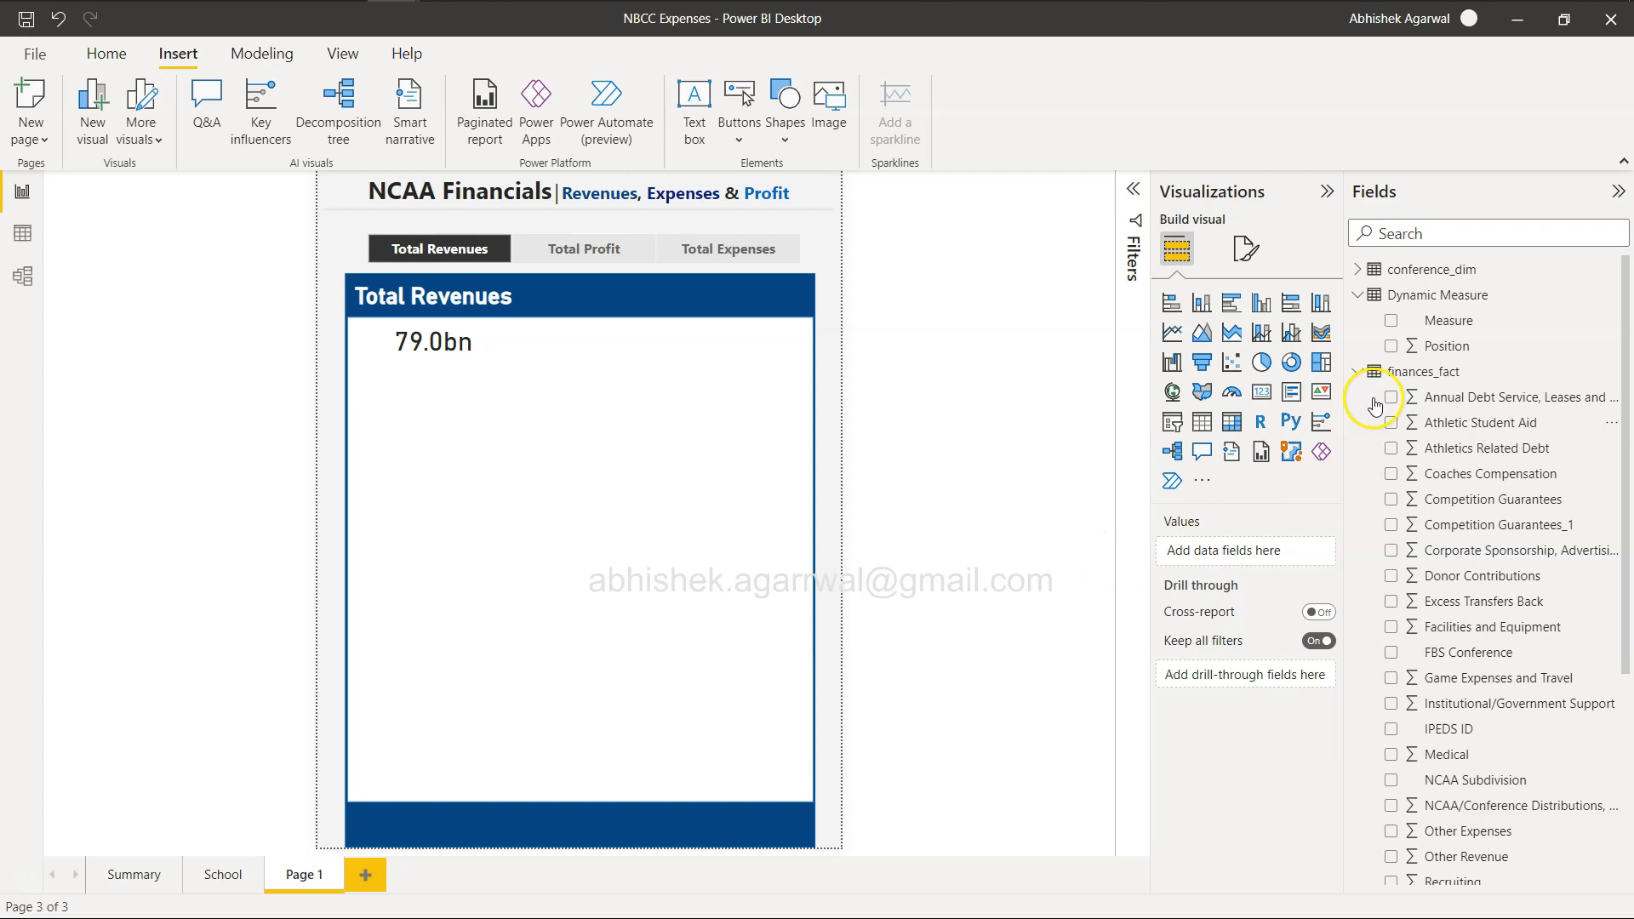
pyautogui.click(1408, 374)
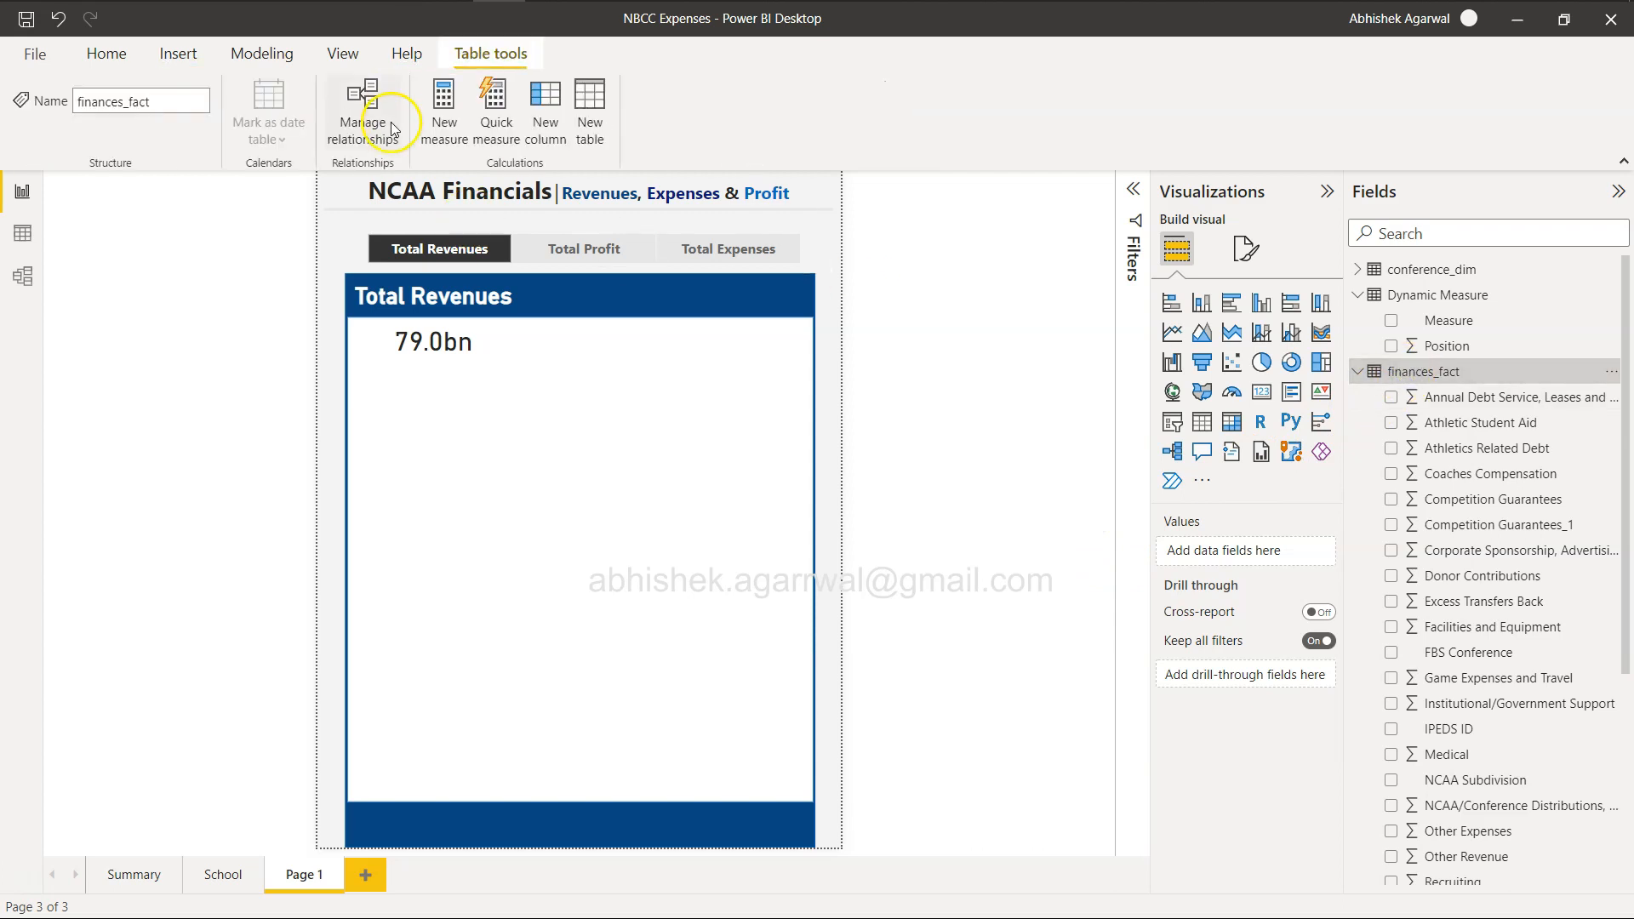
pyautogui.click(452, 126)
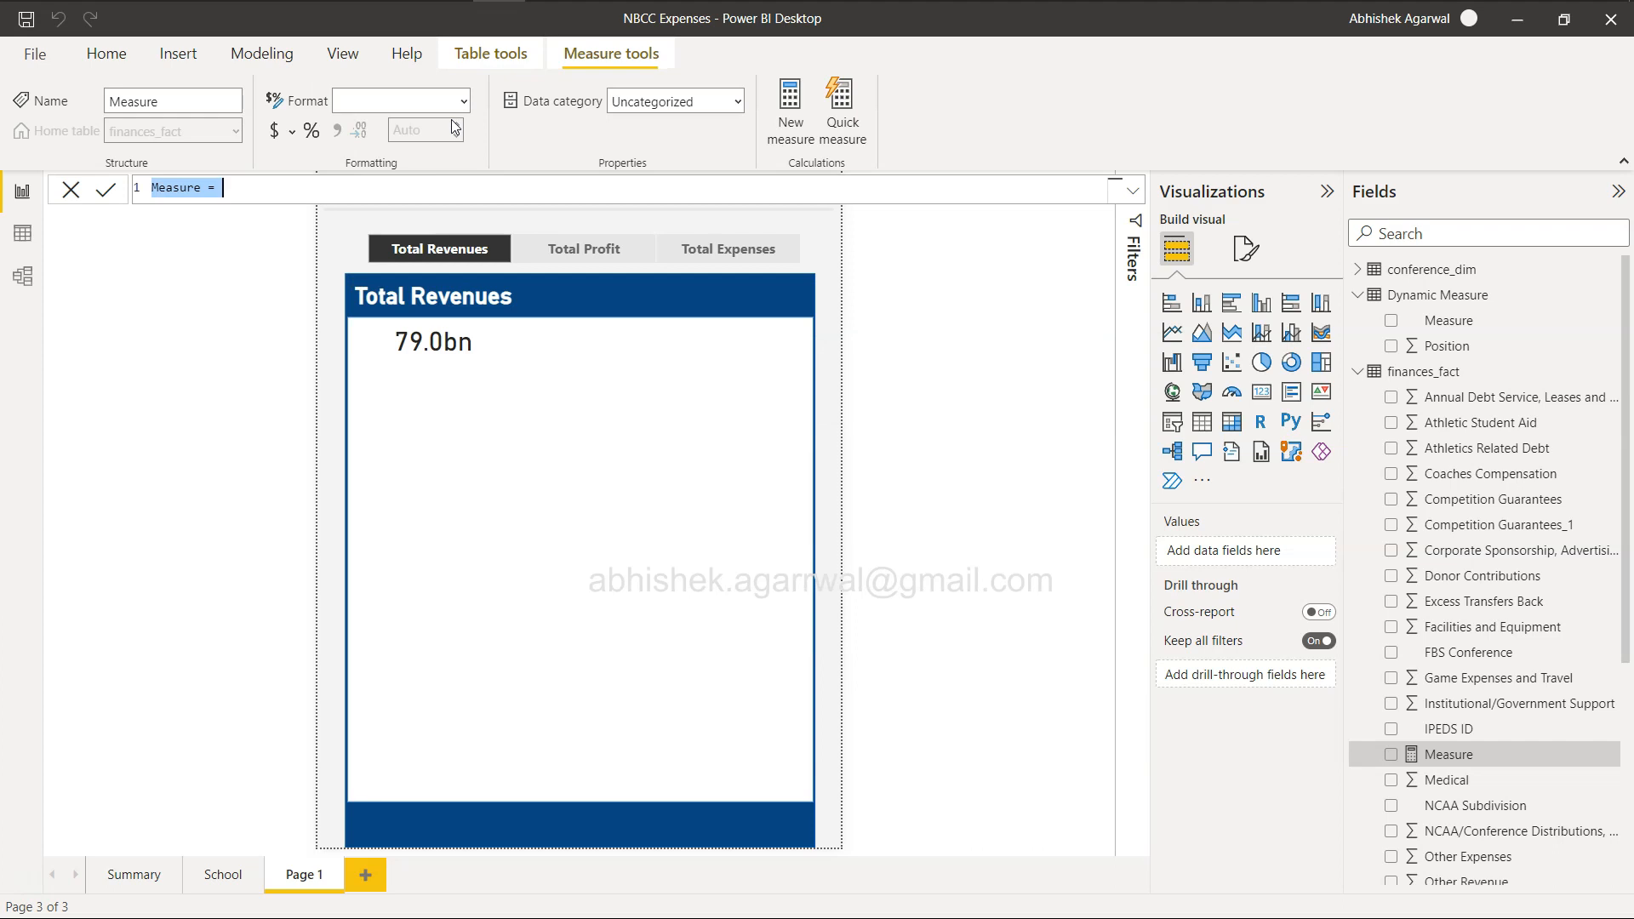
pyautogui.write('CY')
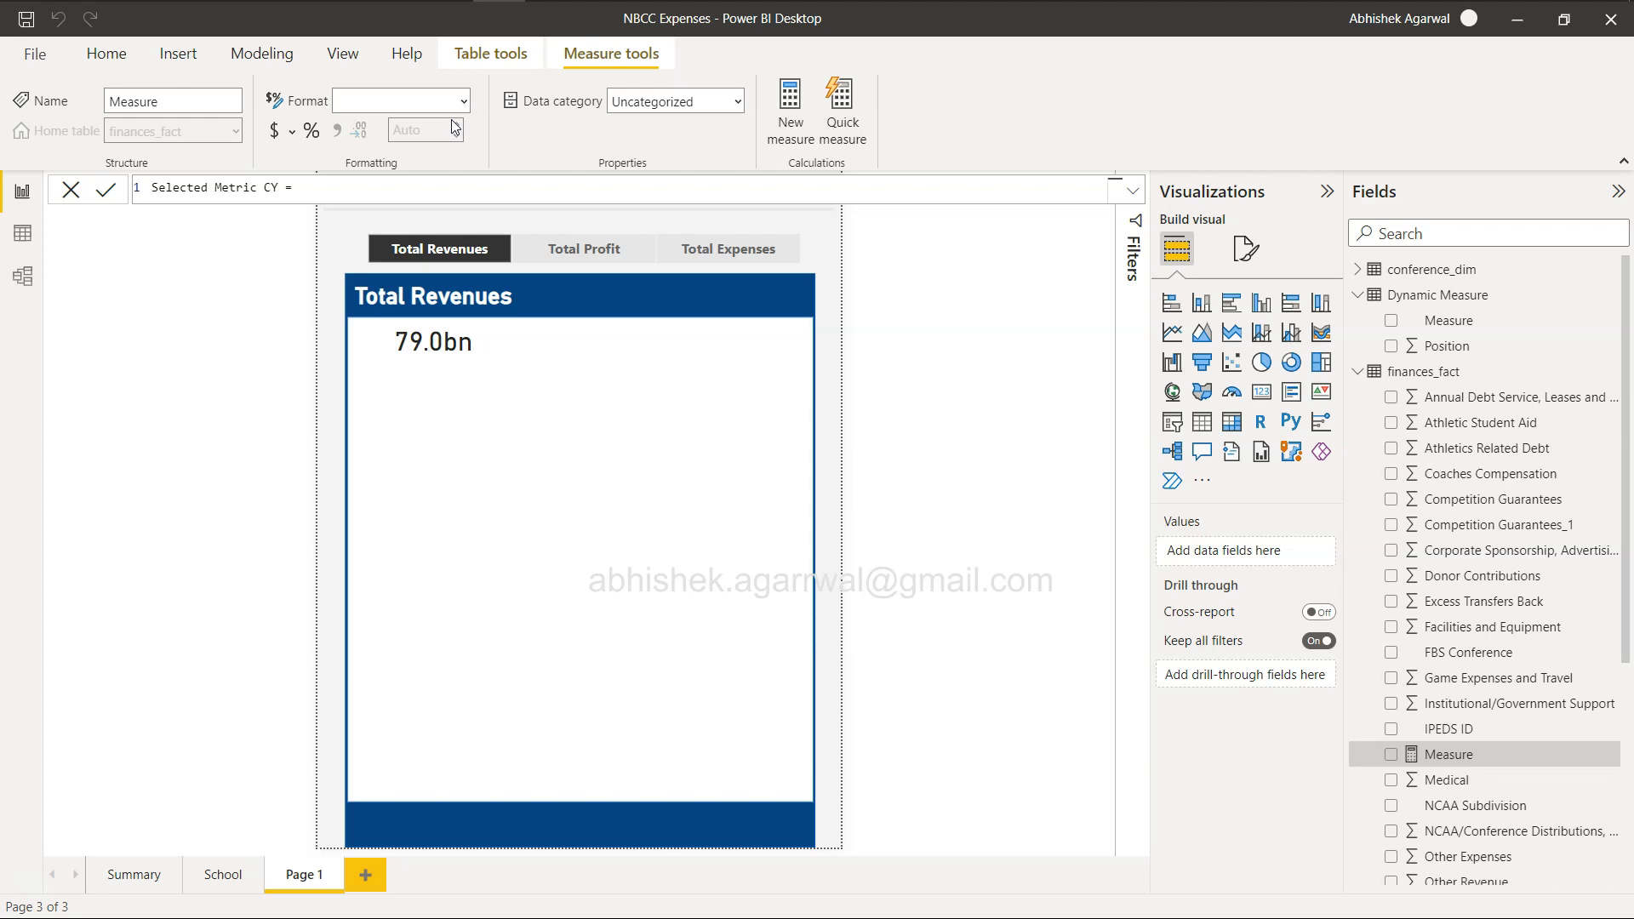
pyautogui.hotkey('shift', 'Return')
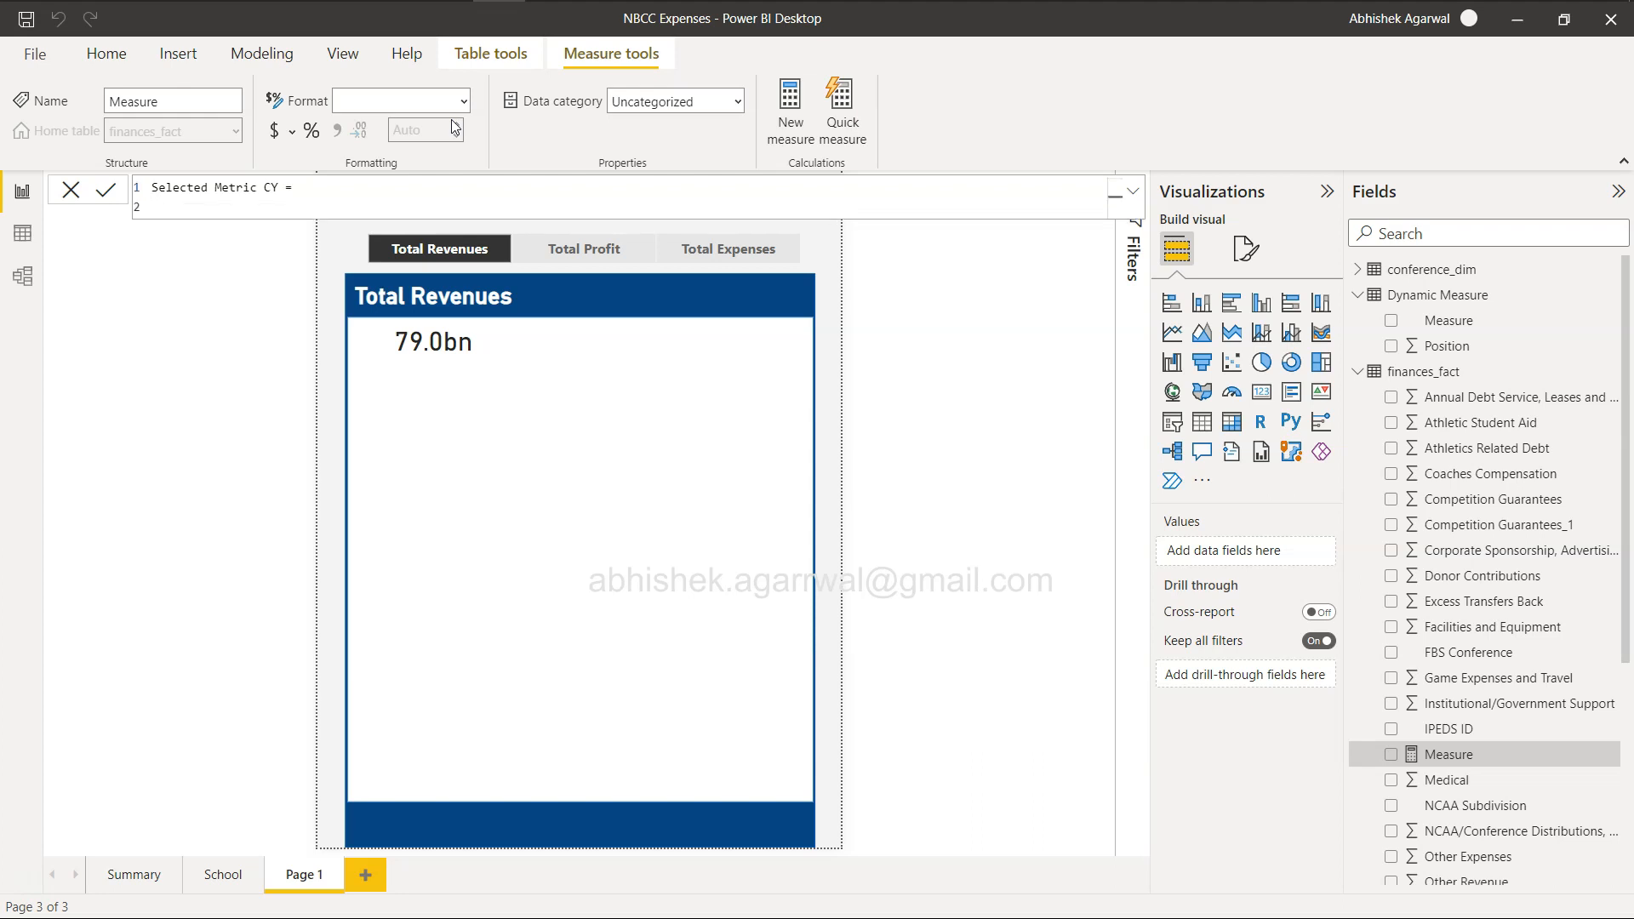
# Begin declaring a max_year variable in the measure, using the MAX function.
pyautogui.write('var max_year =')
pyautogui.scroll(-4, 1467, 583)
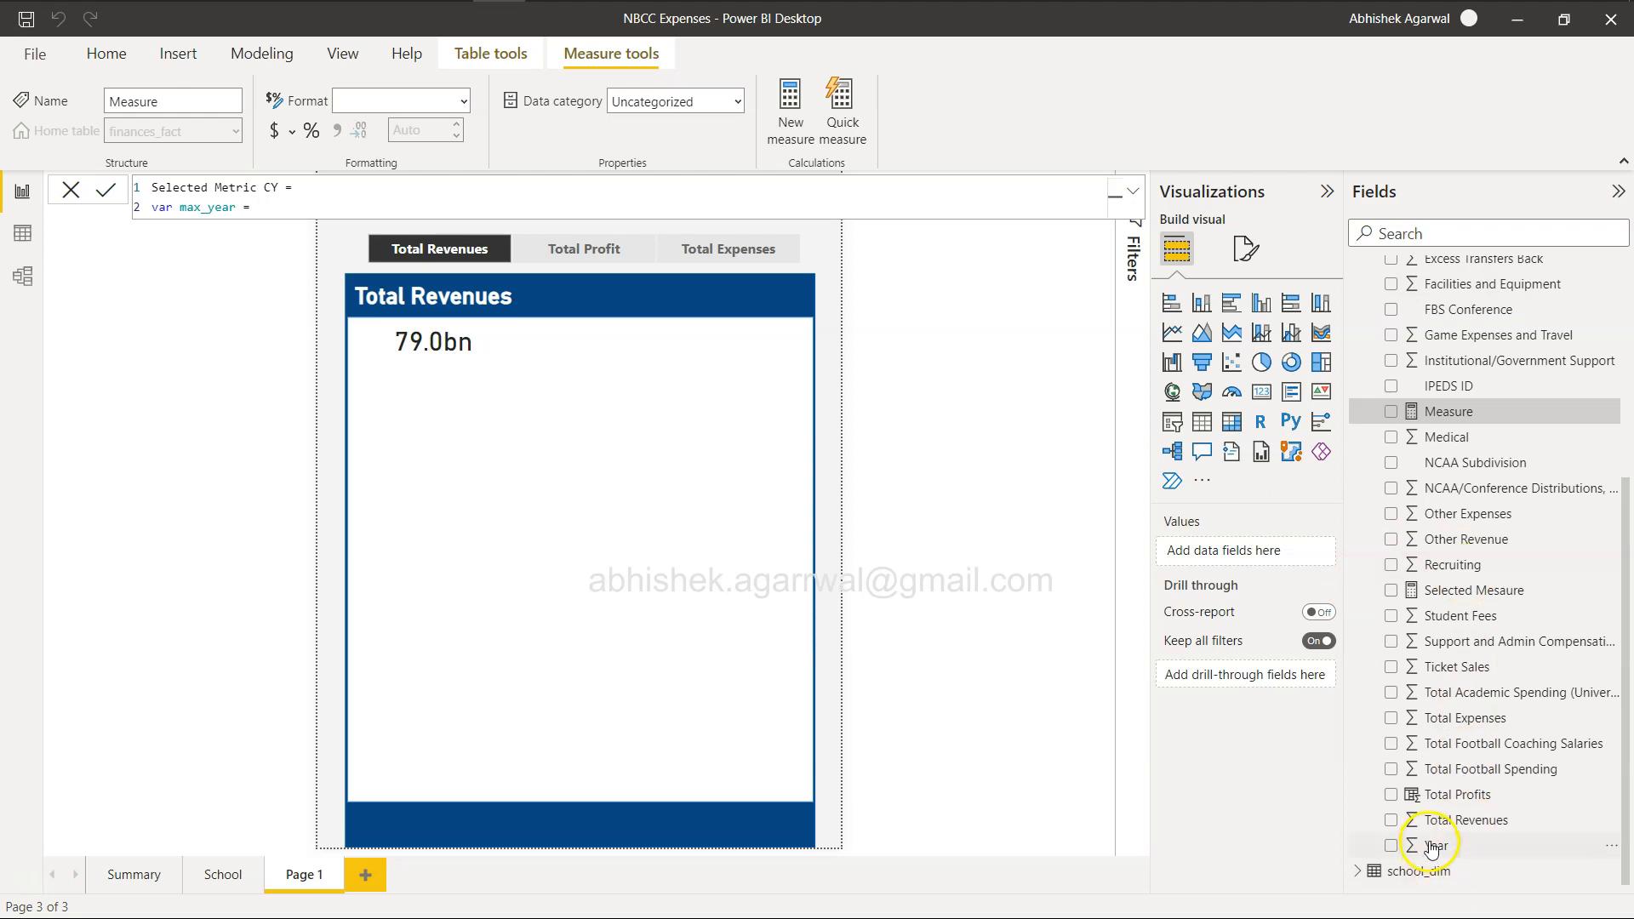
pyautogui.scroll(4, 1471, 689)
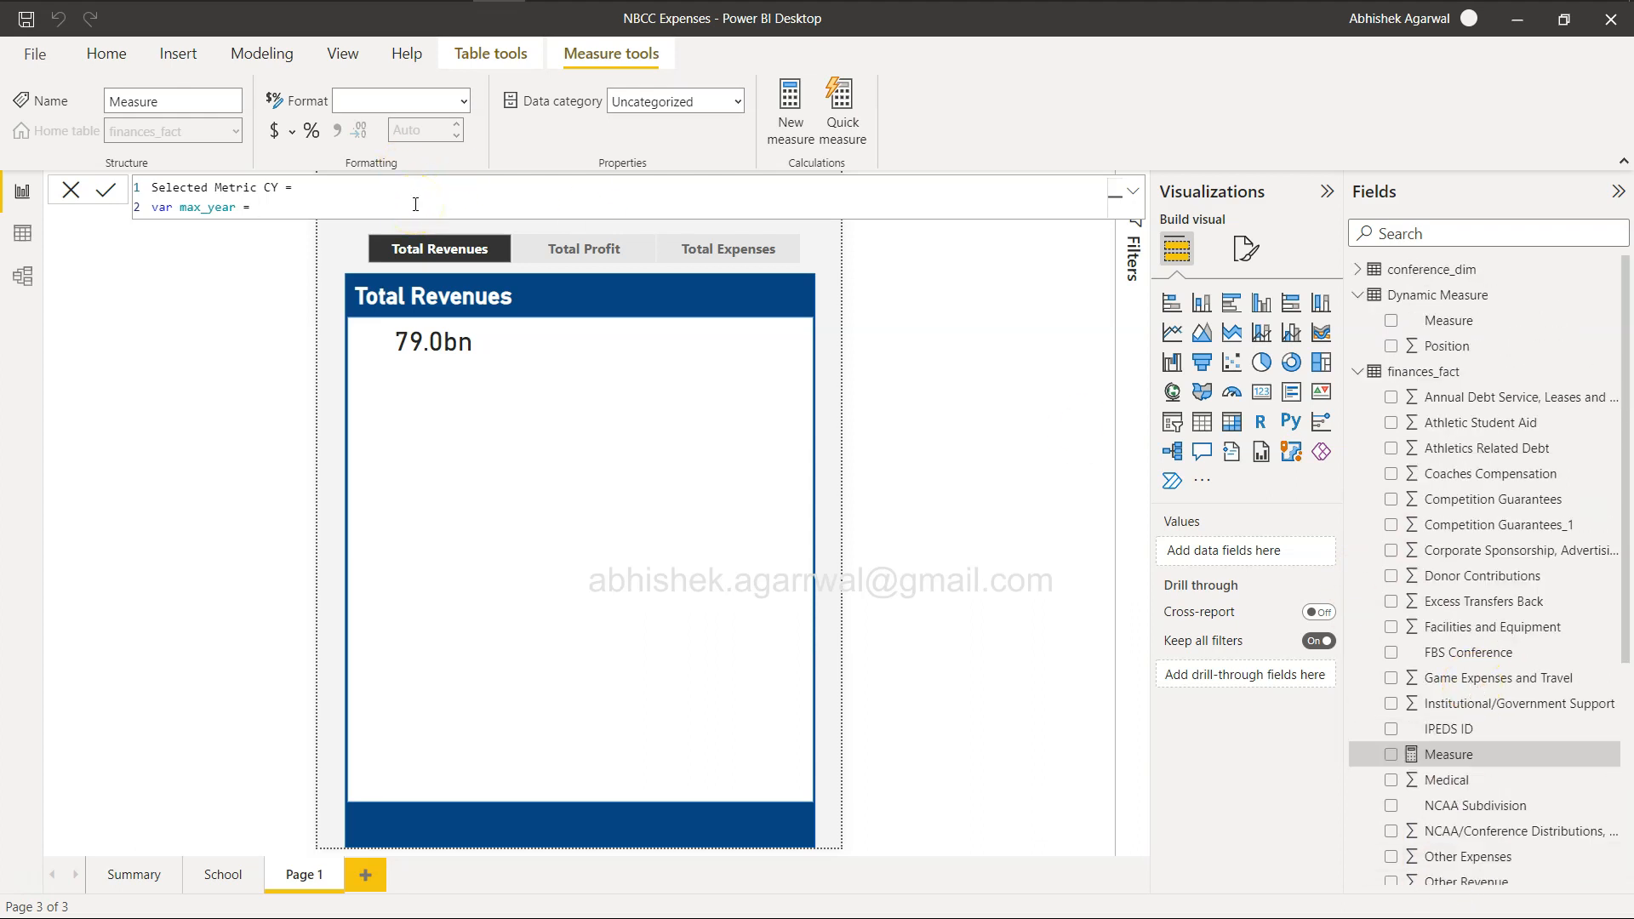
pyautogui.write('MAX(y')
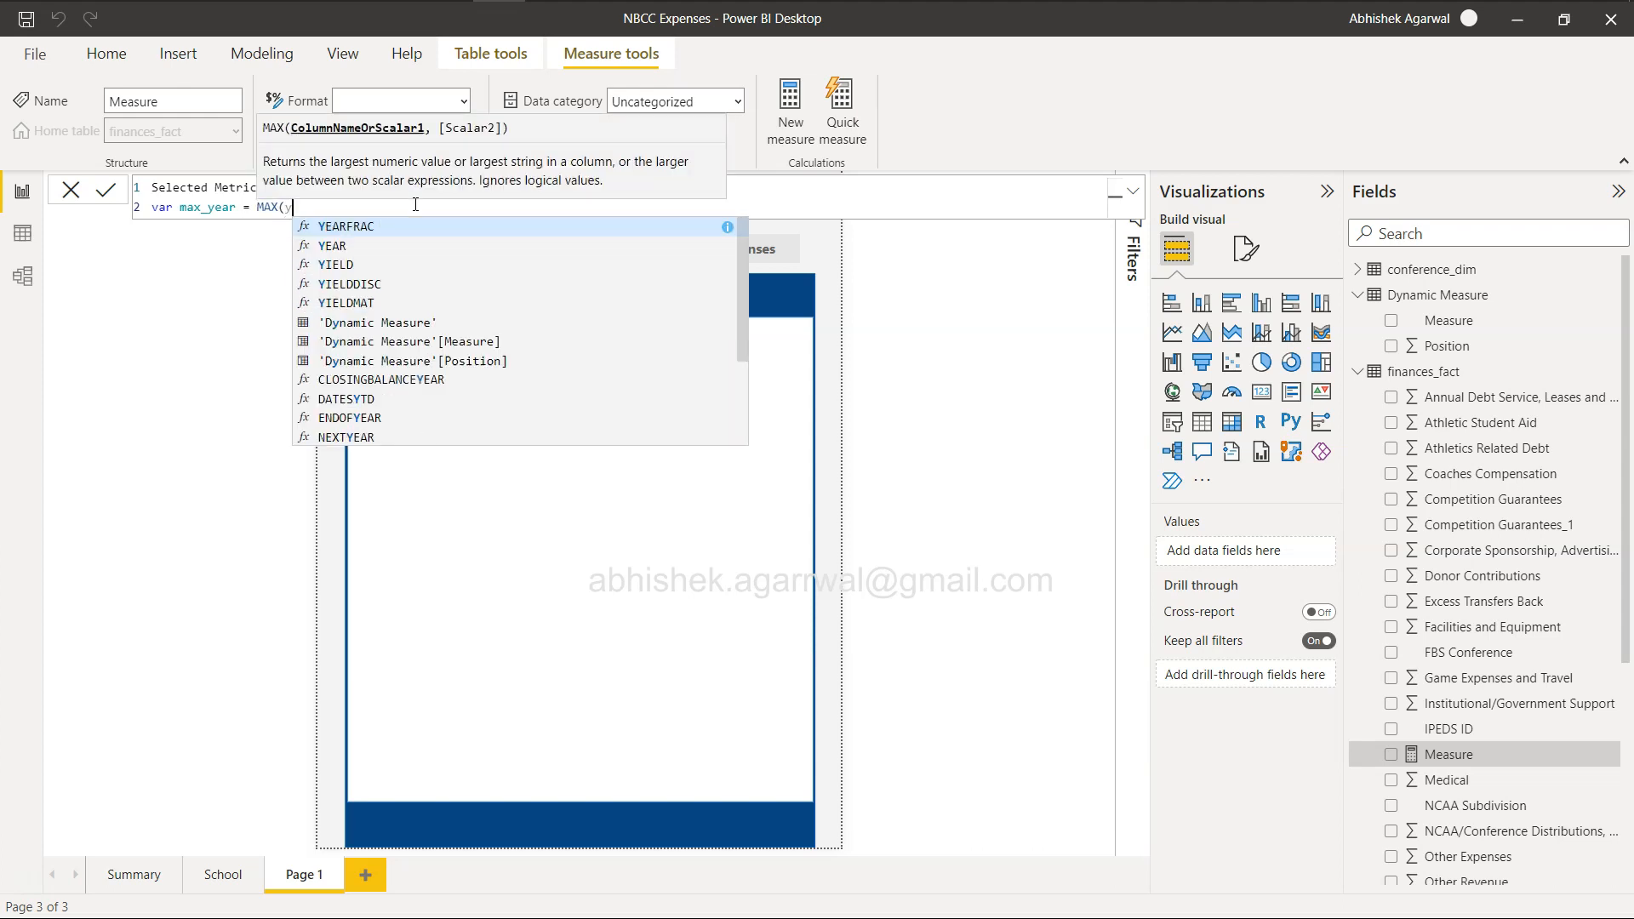
pyautogui.write('ea')
pyautogui.press('Down')
pyautogui.press('Tab')
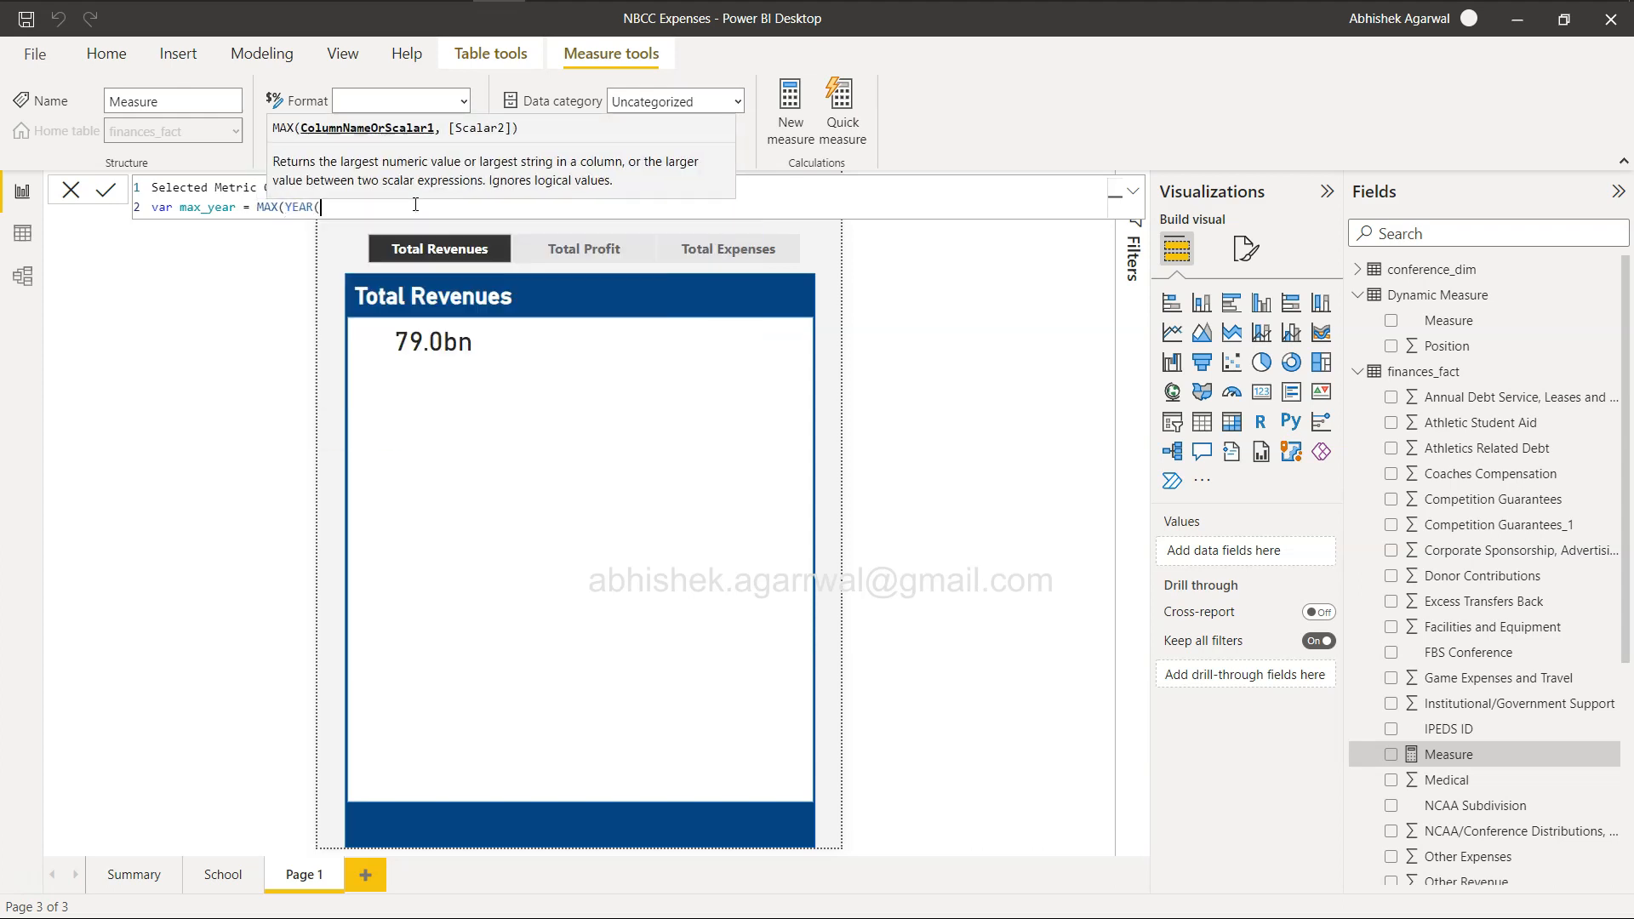
pyautogui.press('BackSpace')
pyautogui.press('BackSpace')
pyautogui.press('BackSpace')
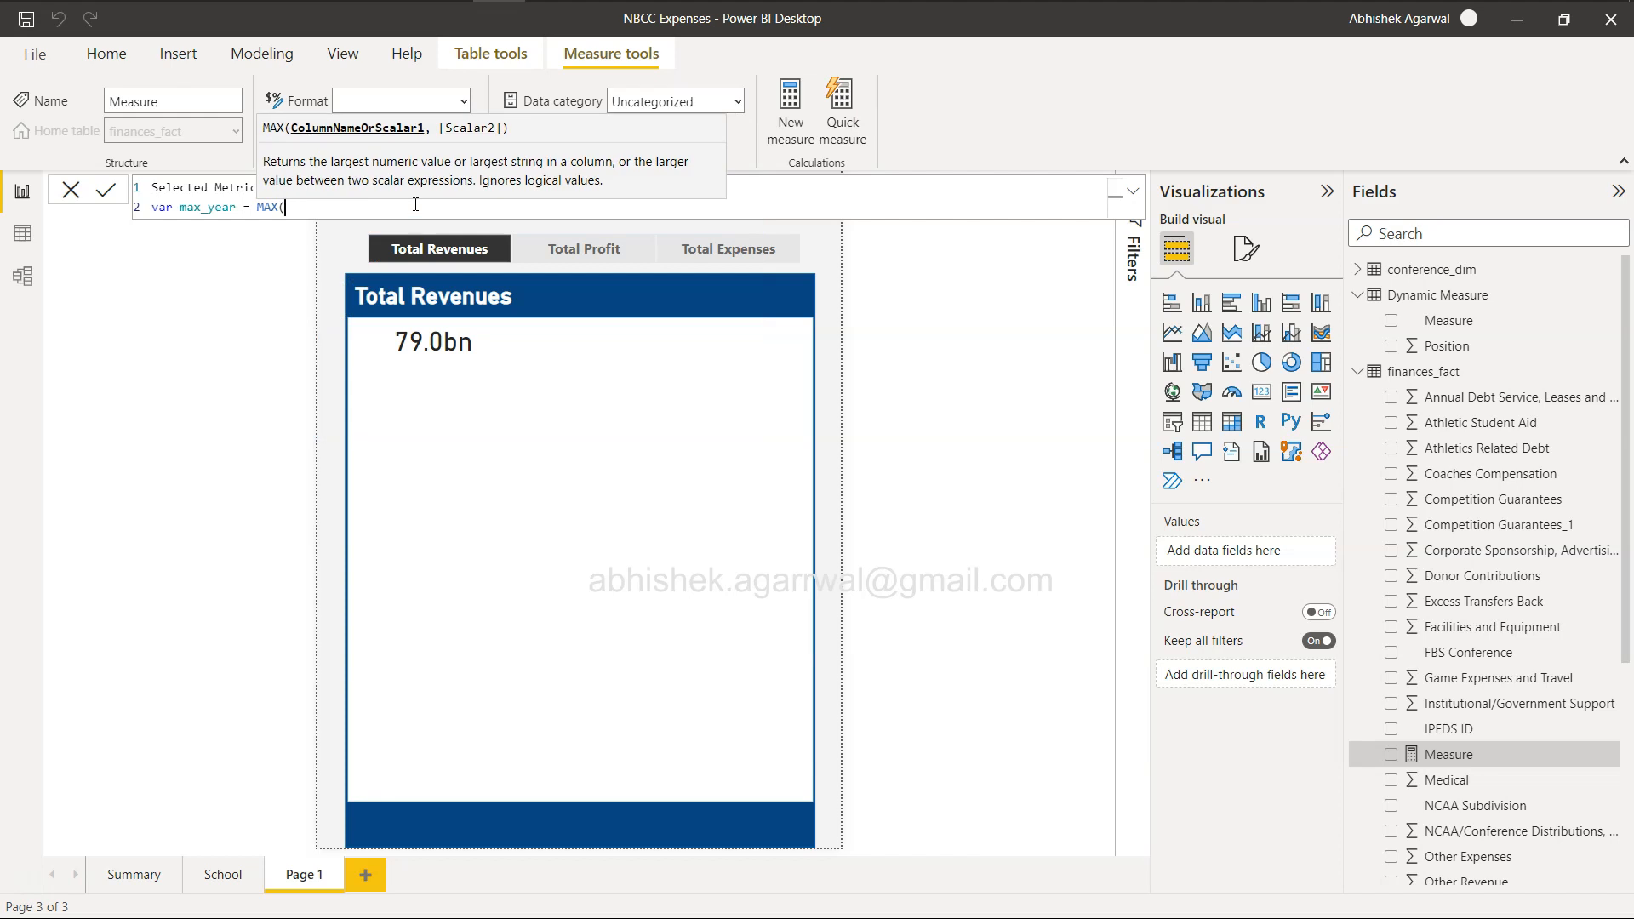
# Complete the max_year variable as the maximum of the finances_fact[Year] column.
pyautogui.write('year')
pyautogui.press('Down')
pyautogui.press('Down')
pyautogui.press('Down')
pyautogui.press('Down')
pyautogui.press('Down')
pyautogui.press('Down')
pyautogui.press('Down')
pyautogui.press('Down')
pyautogui.press('Down')
pyautogui.press('Down')
pyautogui.press('Down')
pyautogui.press('Down')
pyautogui.press('Down')
pyautogui.press('Down')
pyautogui.press('Up')
pyautogui.press('Up')
pyautogui.press('Up')
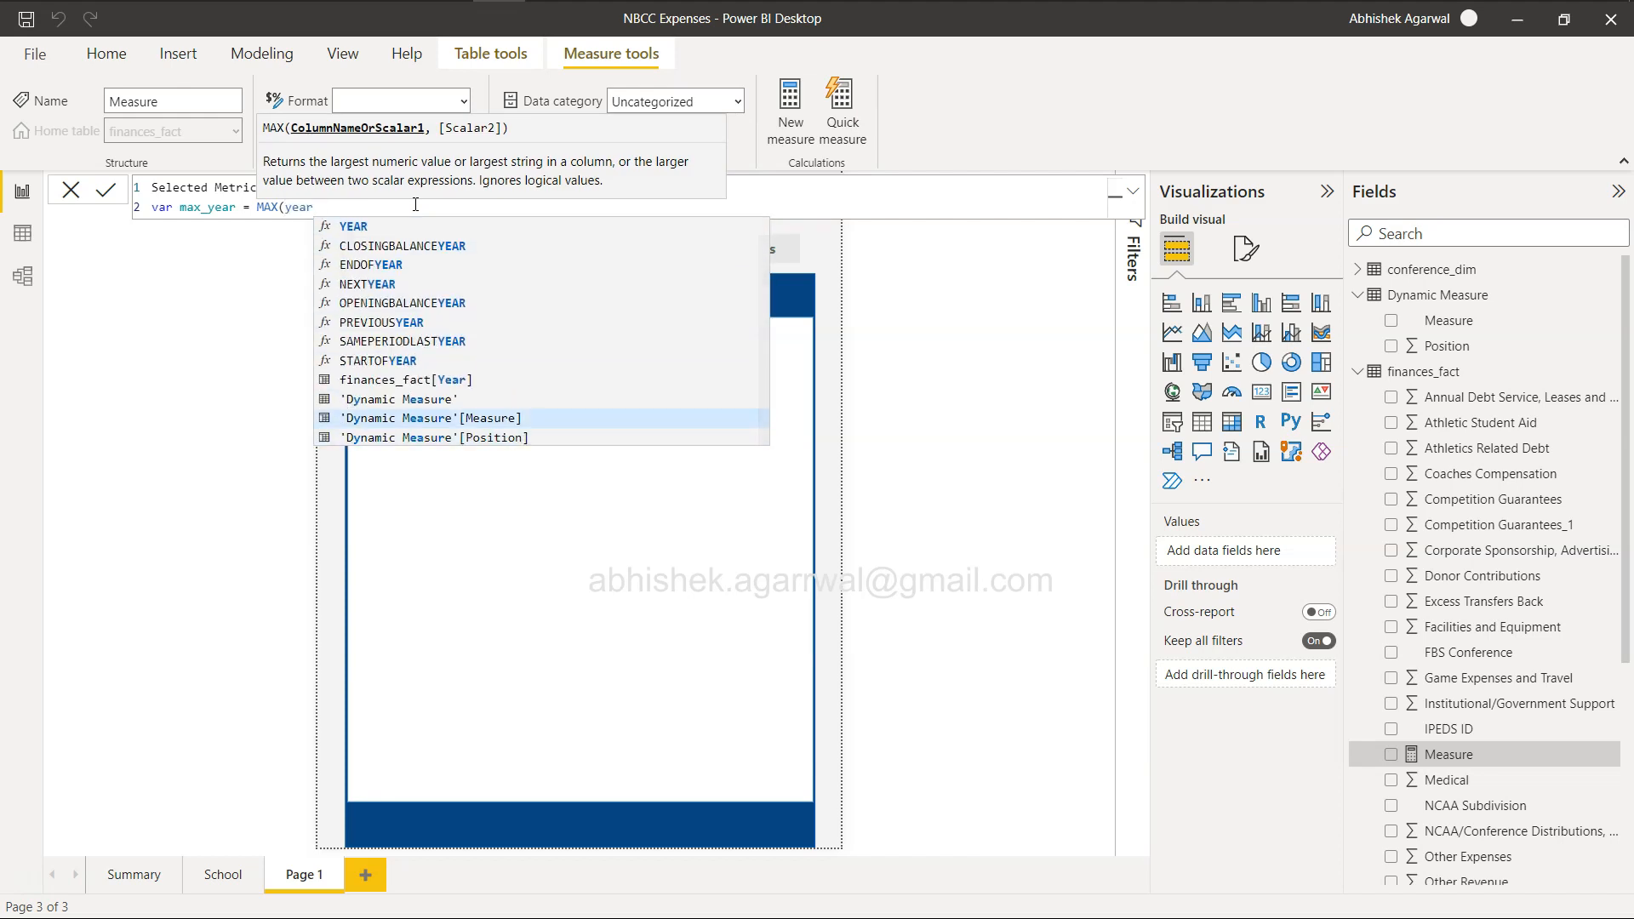
pyautogui.press('Up')
pyautogui.press('Up')
pyautogui.press('Tab')
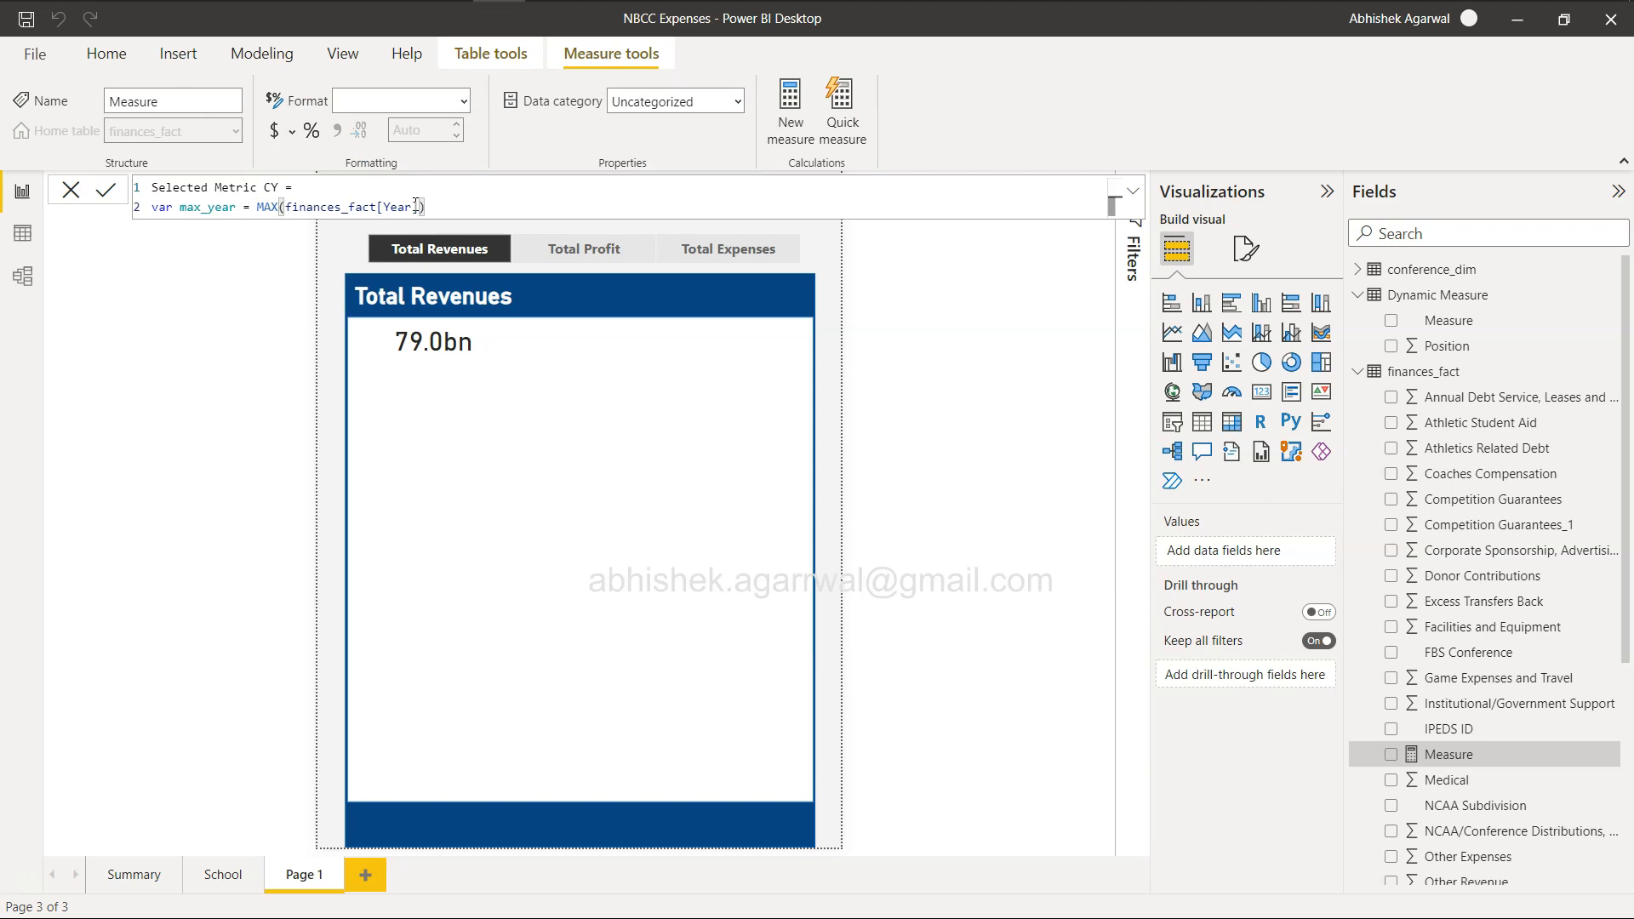
# Add a return line below the max_year variable and start a CALCULATE expression on the line after it.
pyautogui.hotkey('shift', 'Return')
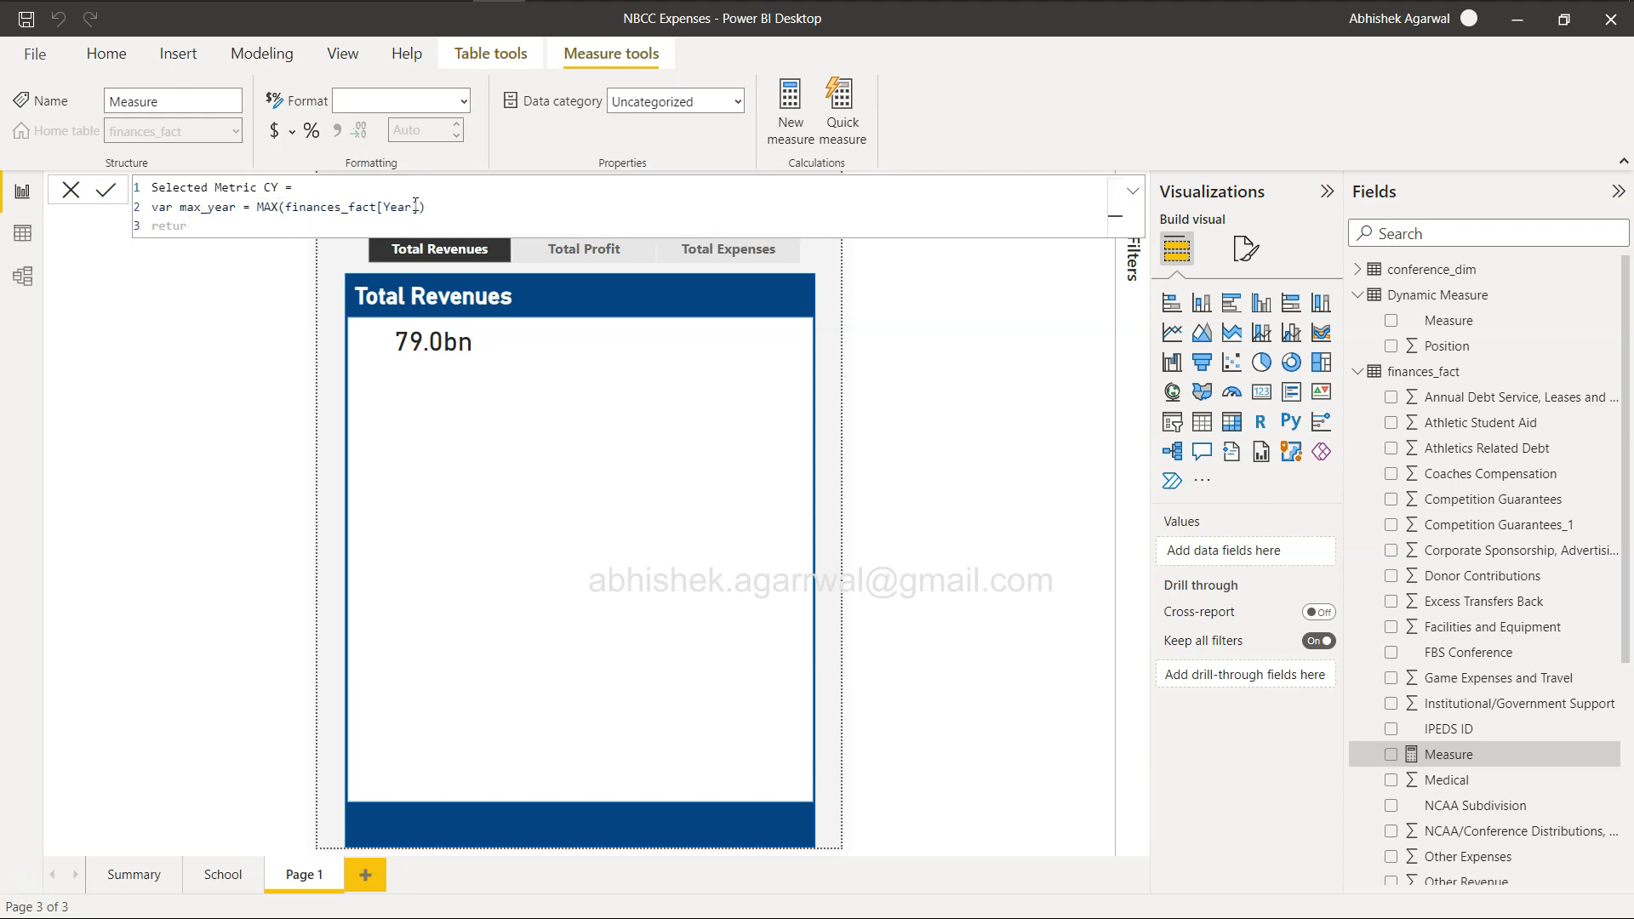
pyautogui.click(477, 202)
pyautogui.click(245, 228)
pyautogui.write('n')
pyautogui.hotkey('shift', 'Return')
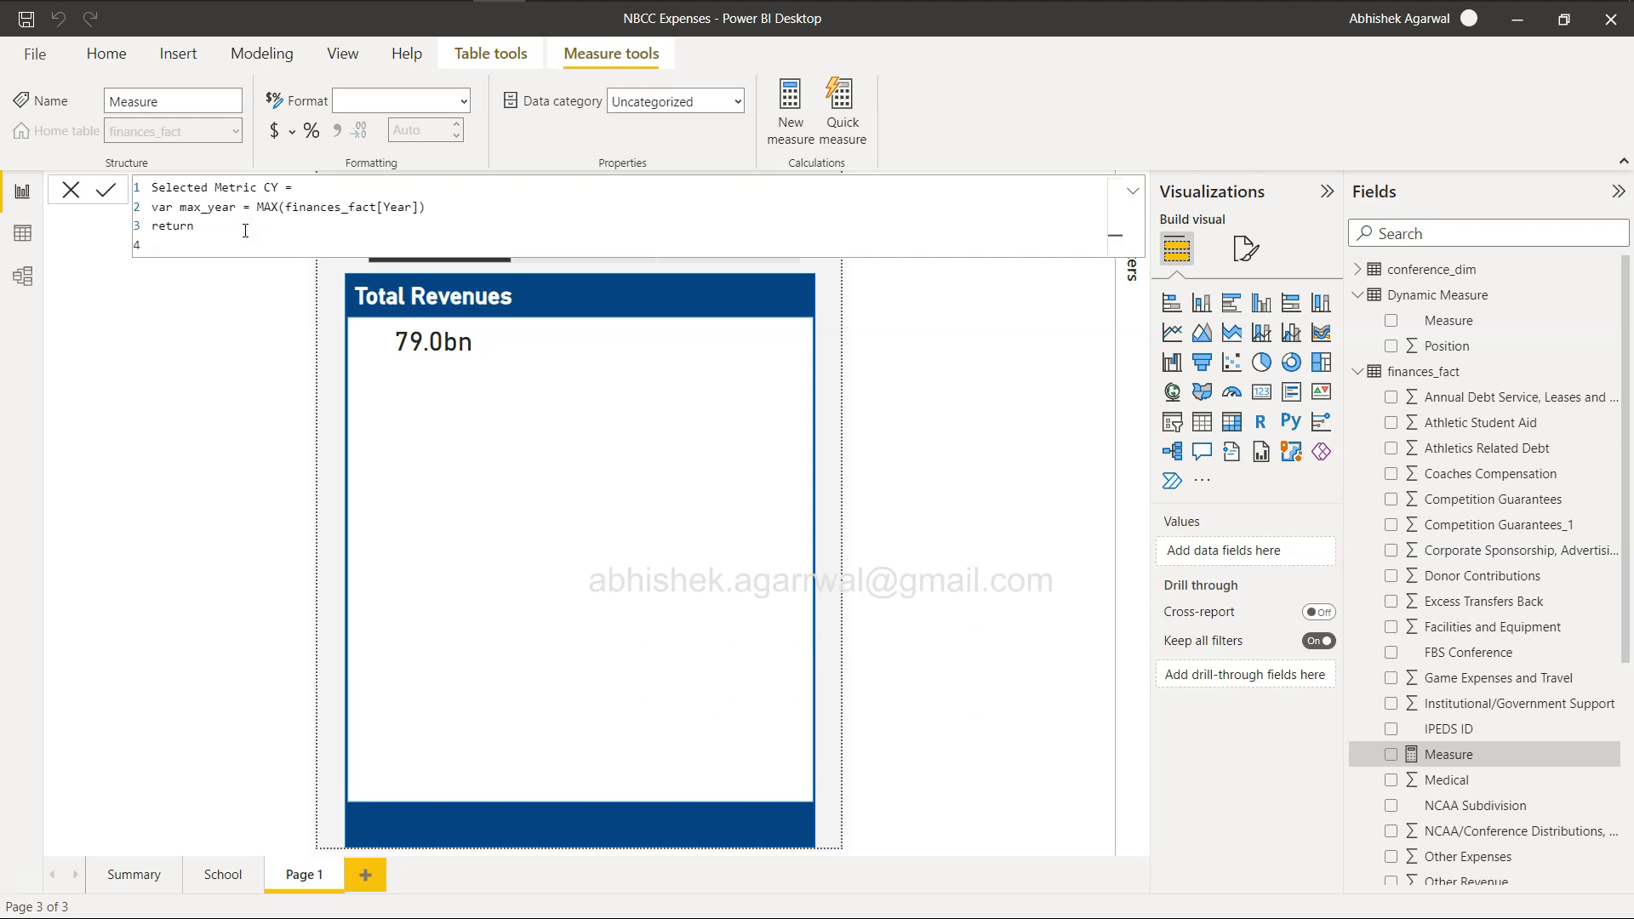
pyautogui.write('calc')
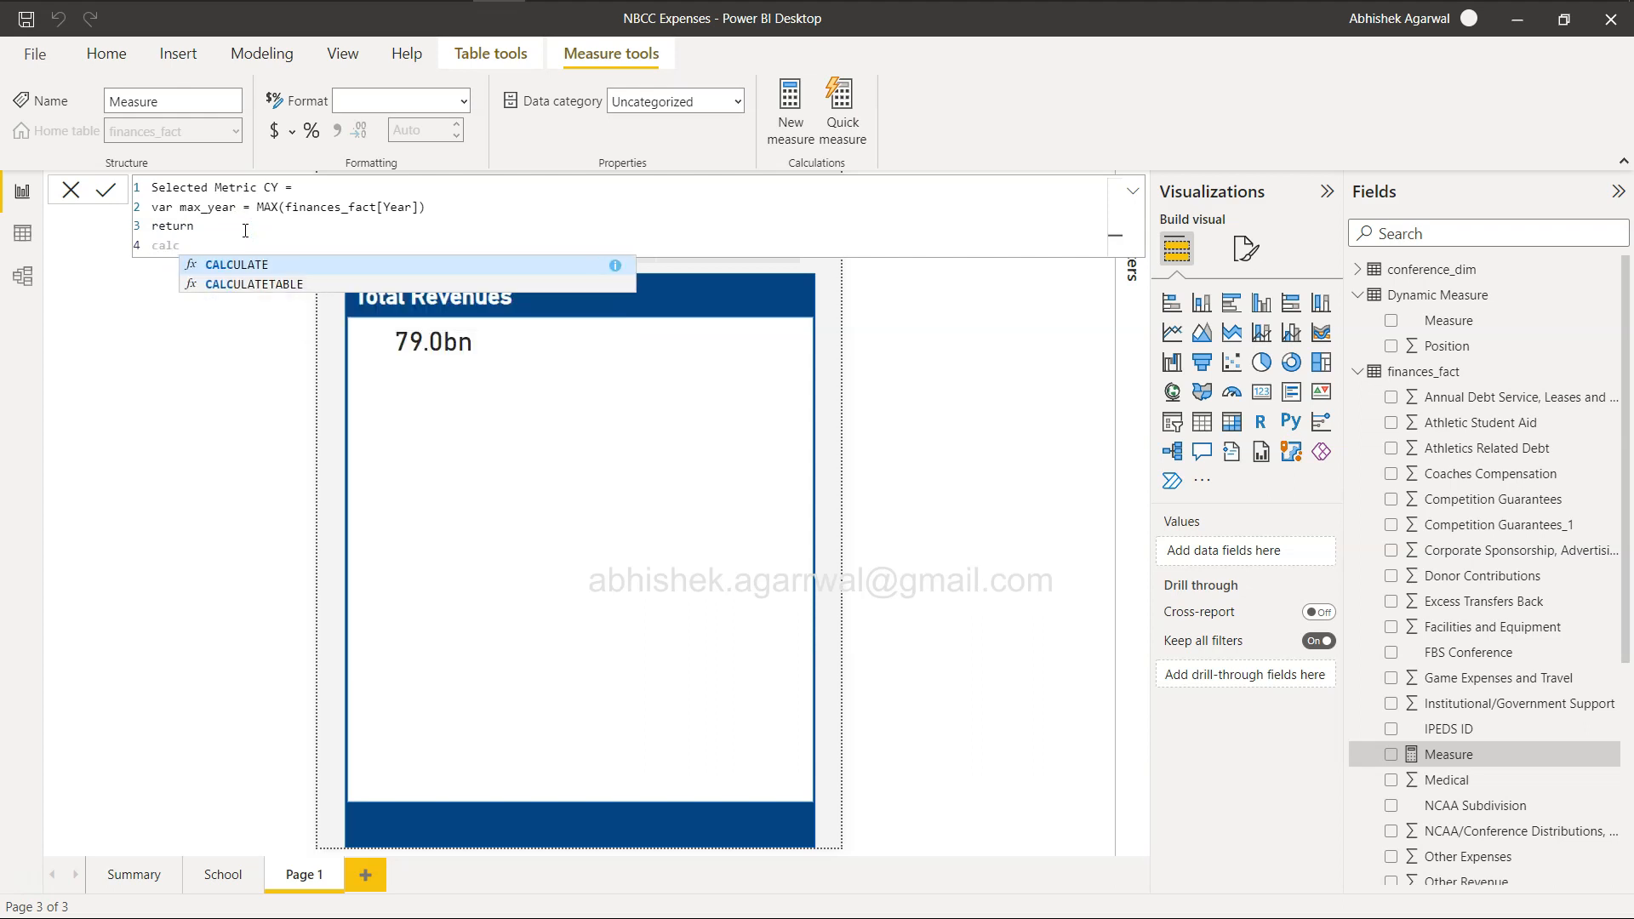
pyautogui.press('Tab')
# Enter finances_fact[Selected Mesaure] as the expression evaluated by CALCULATE.
pyautogui.write('(sum')
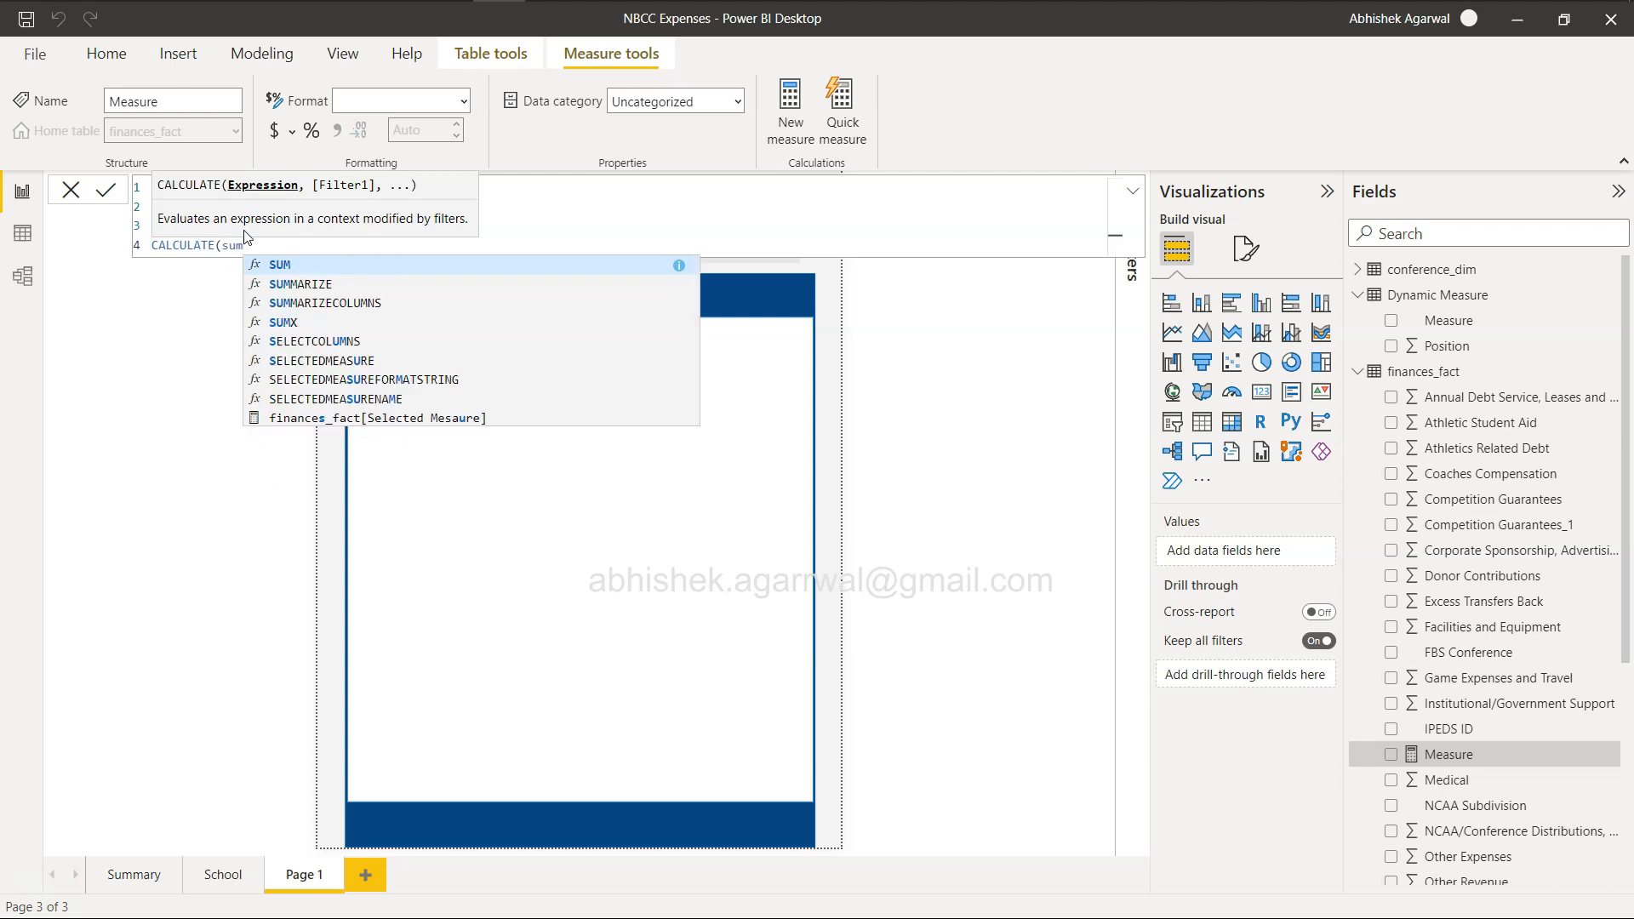
pyautogui.press('BackSpace')
pyautogui.press('BackSpace')
pyautogui.press('BackSpace')
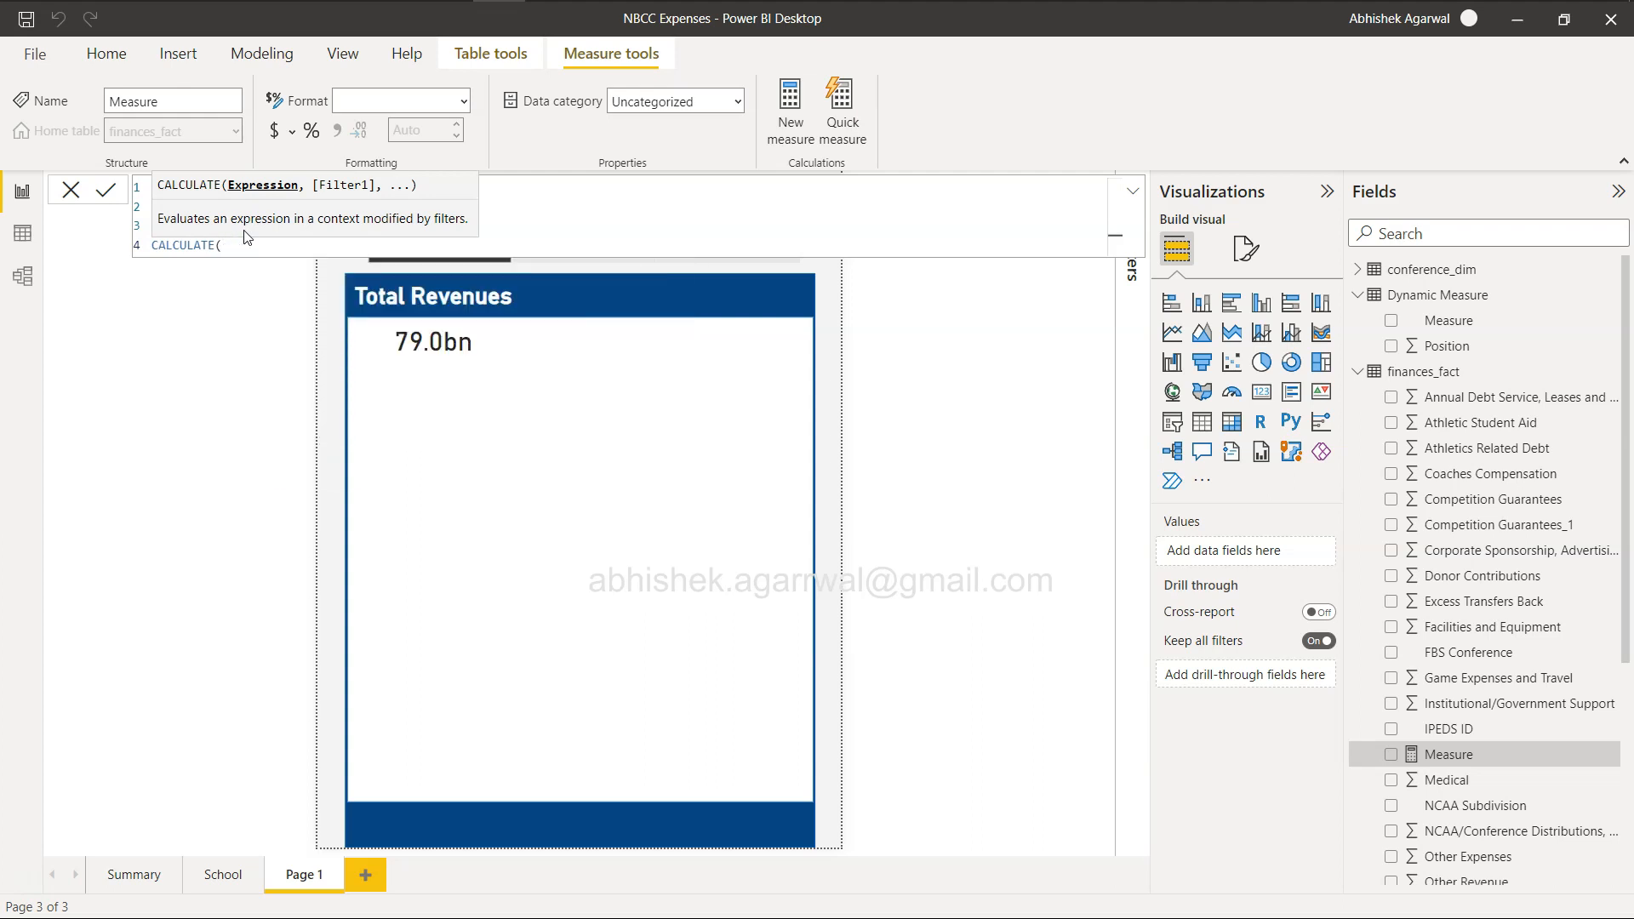
pyautogui.write('selec')
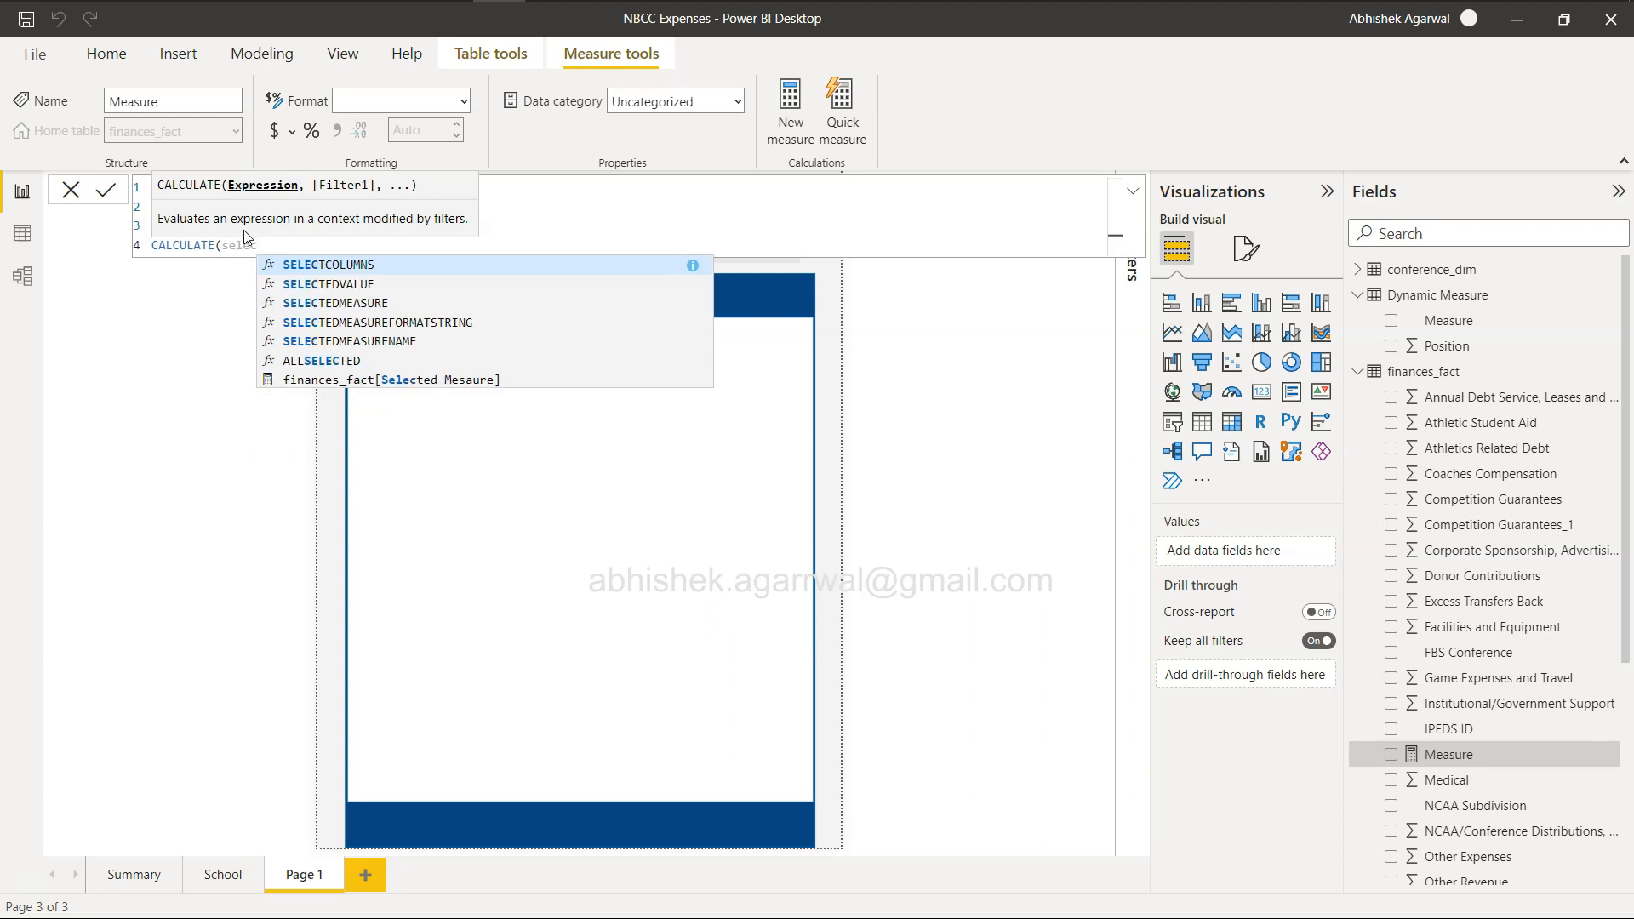
pyautogui.press('Down')
pyautogui.press('Down')
pyautogui.press('Down')
pyautogui.press('Down')
pyautogui.press('Up')
pyautogui.press('Up')
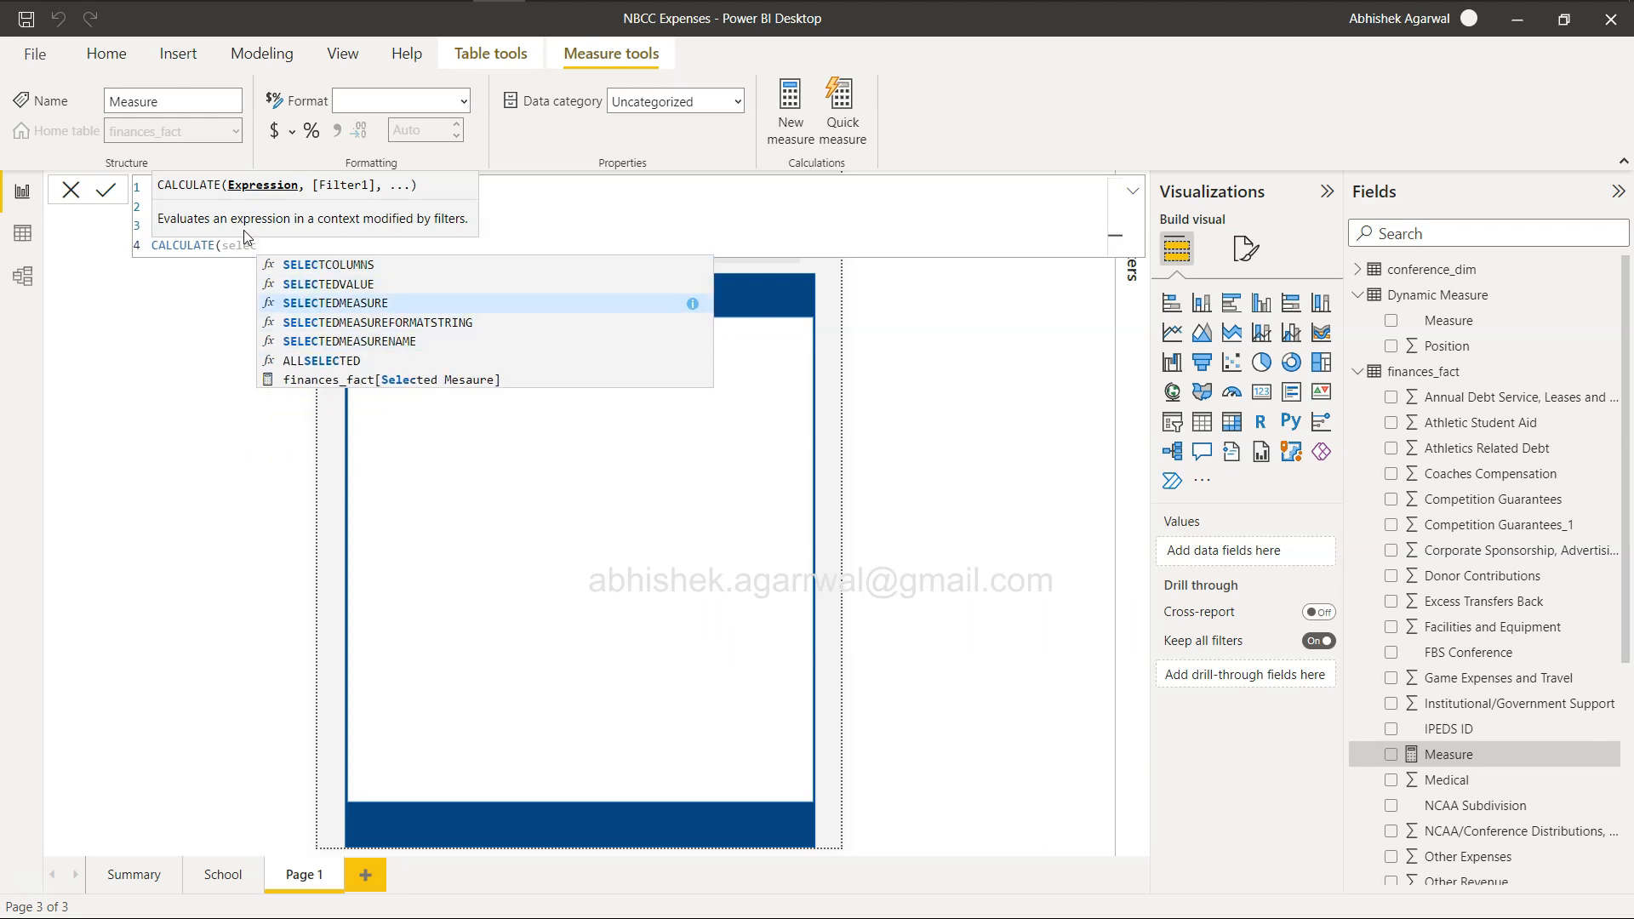
pyautogui.press('Down')
pyautogui.press('Down')
pyautogui.press('Down')
pyautogui.press('Down')
pyautogui.press('Tab')
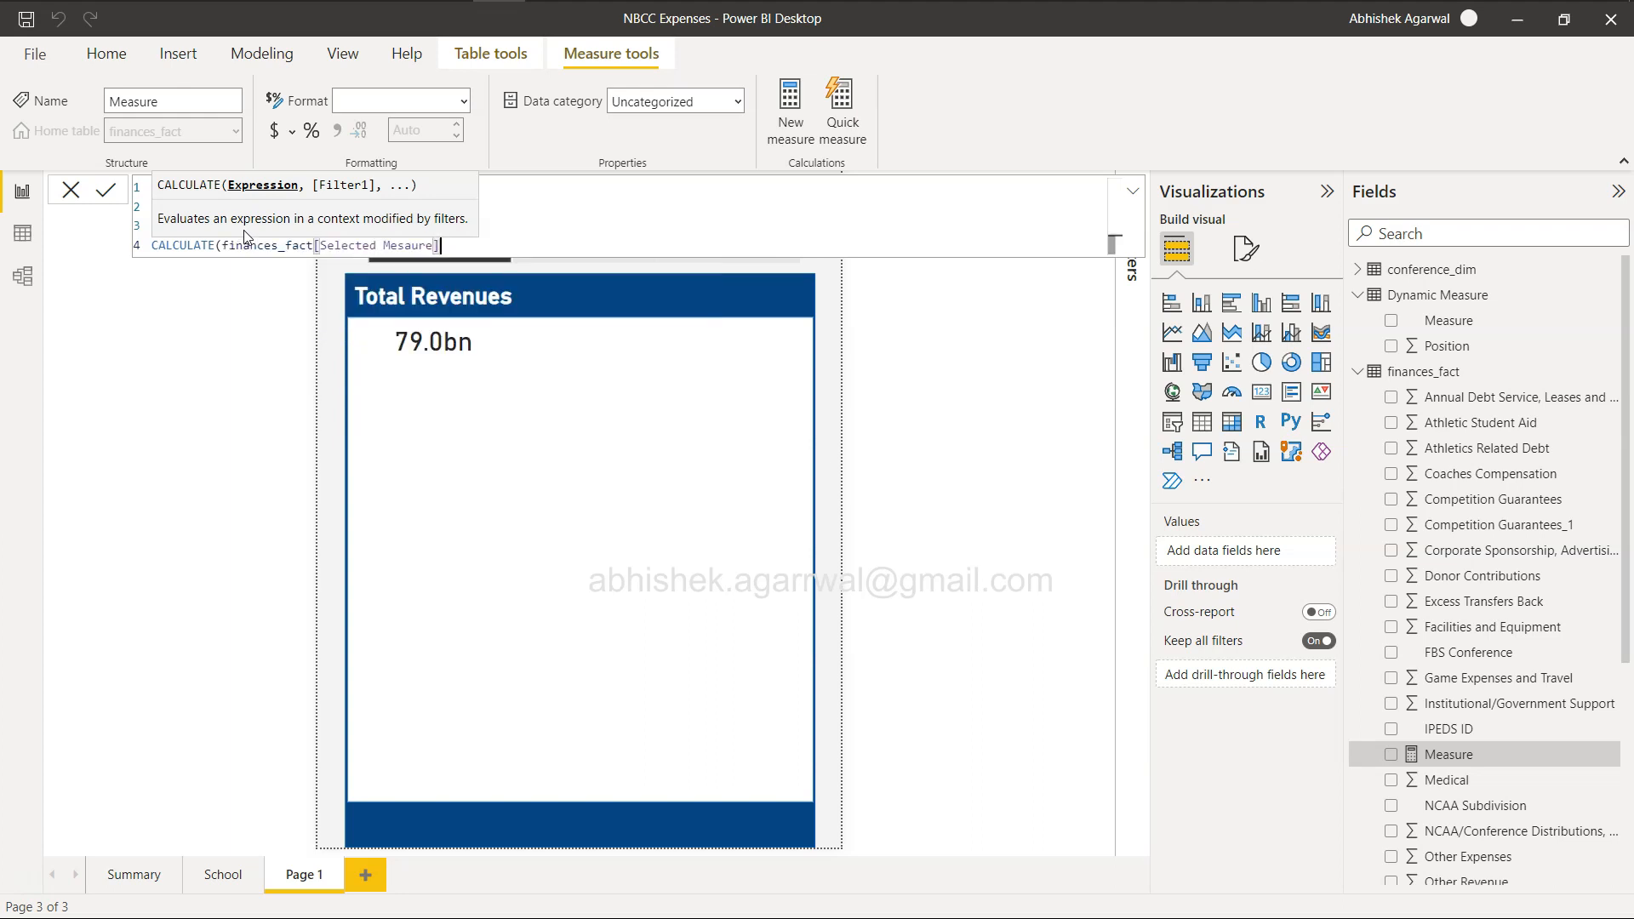
# Add the finances_fact[Year] column as the filter argument of the CALCULATE expression.
pyautogui.write(',')
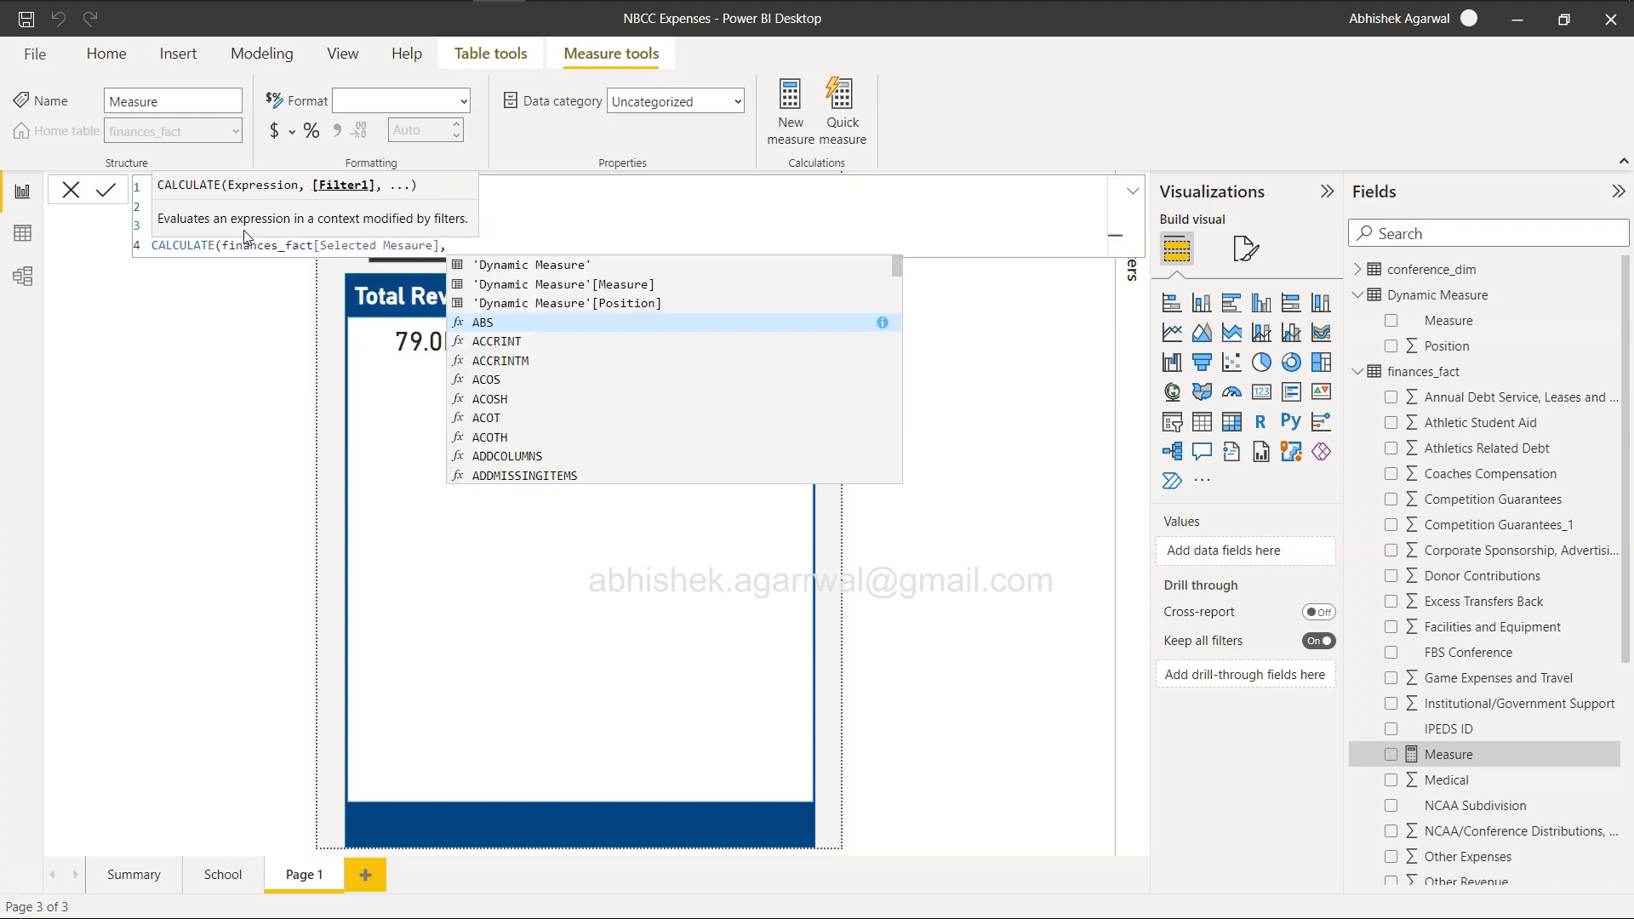
pyautogui.write('year')
pyautogui.press('Down')
pyautogui.press('Tab')
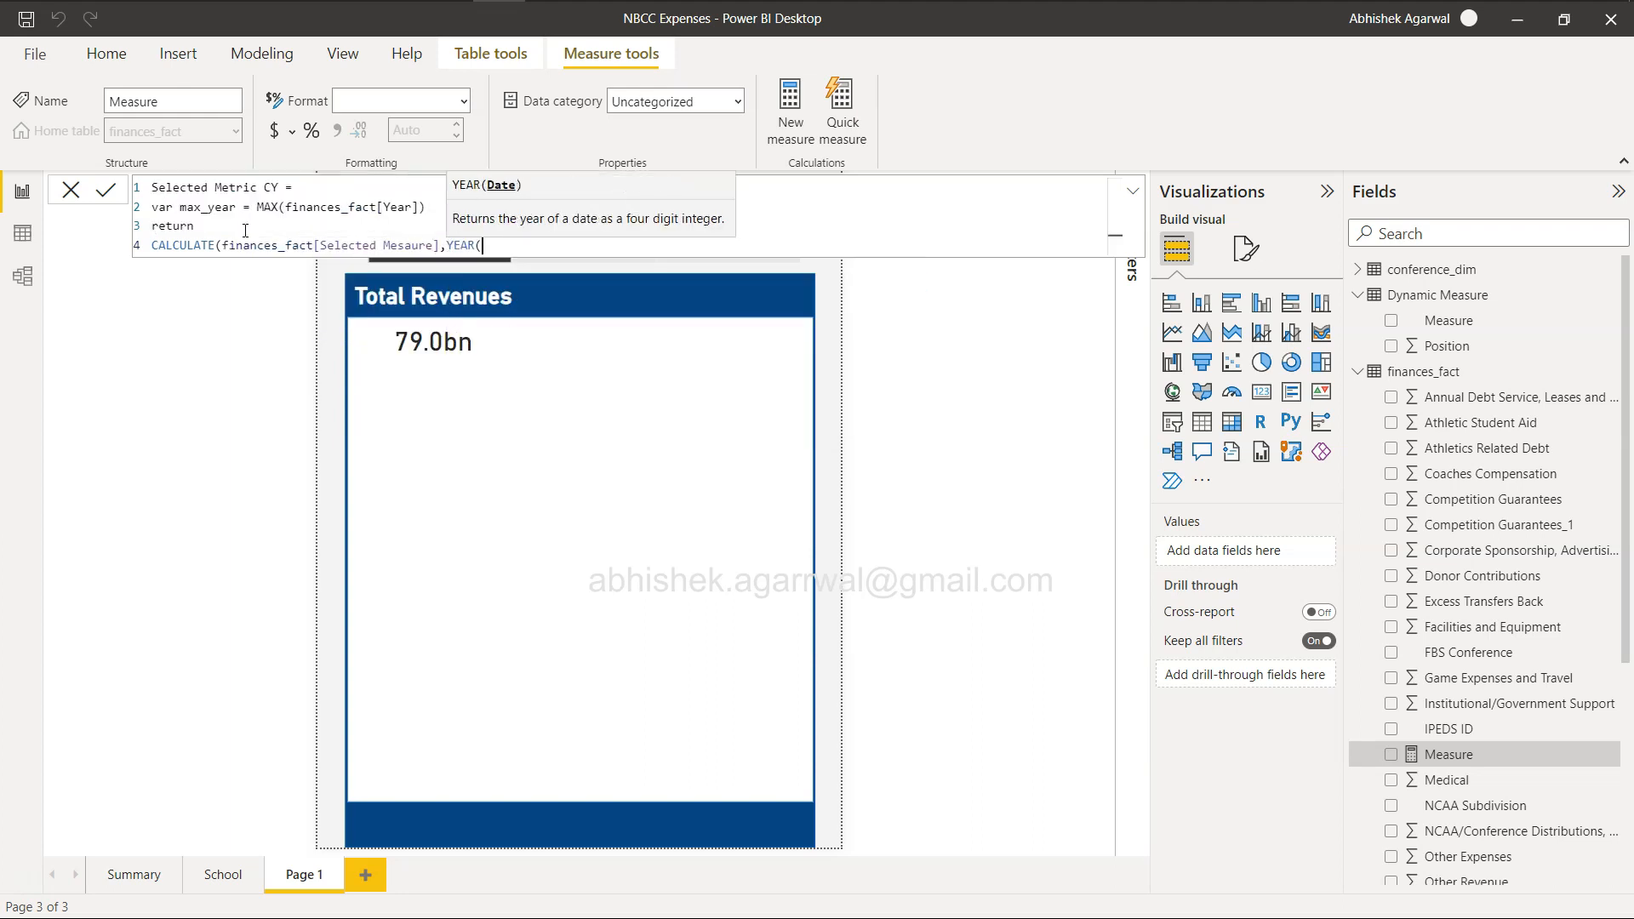
pyautogui.press('BackSpace')
pyautogui.press('BackSpace')
pyautogui.press('BackSpace')
pyautogui.write('year')
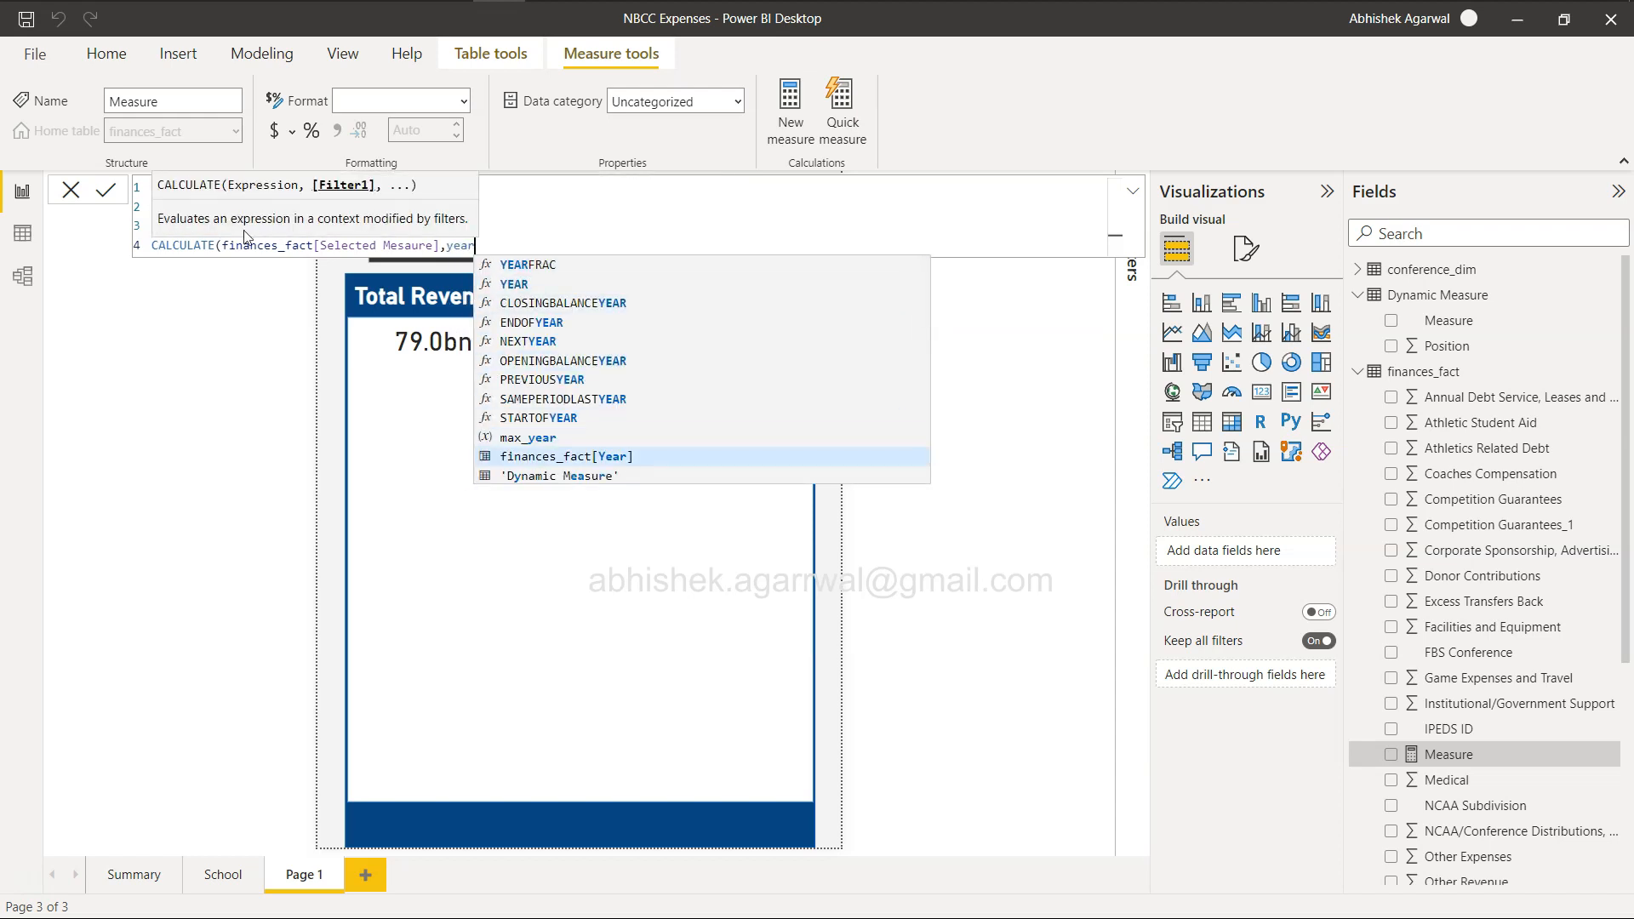
pyautogui.press('Tab')
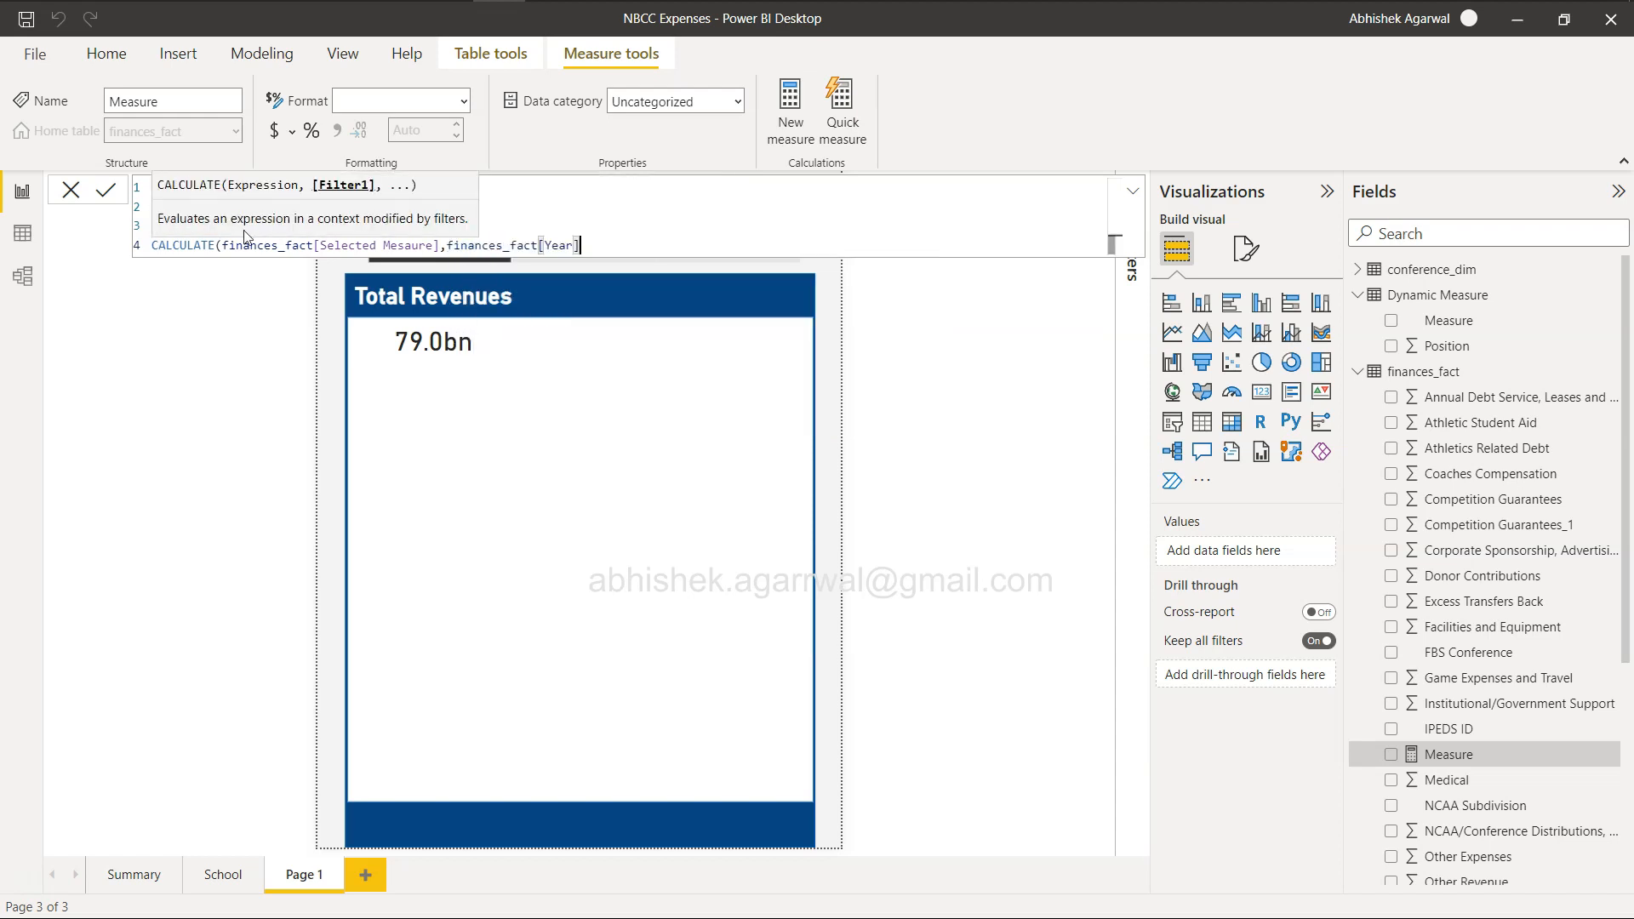
# Complete the filter condition as equal to max_year, close the CALCULATE expression and commit the Selected Metric CY measure.
pyautogui.write('=max')
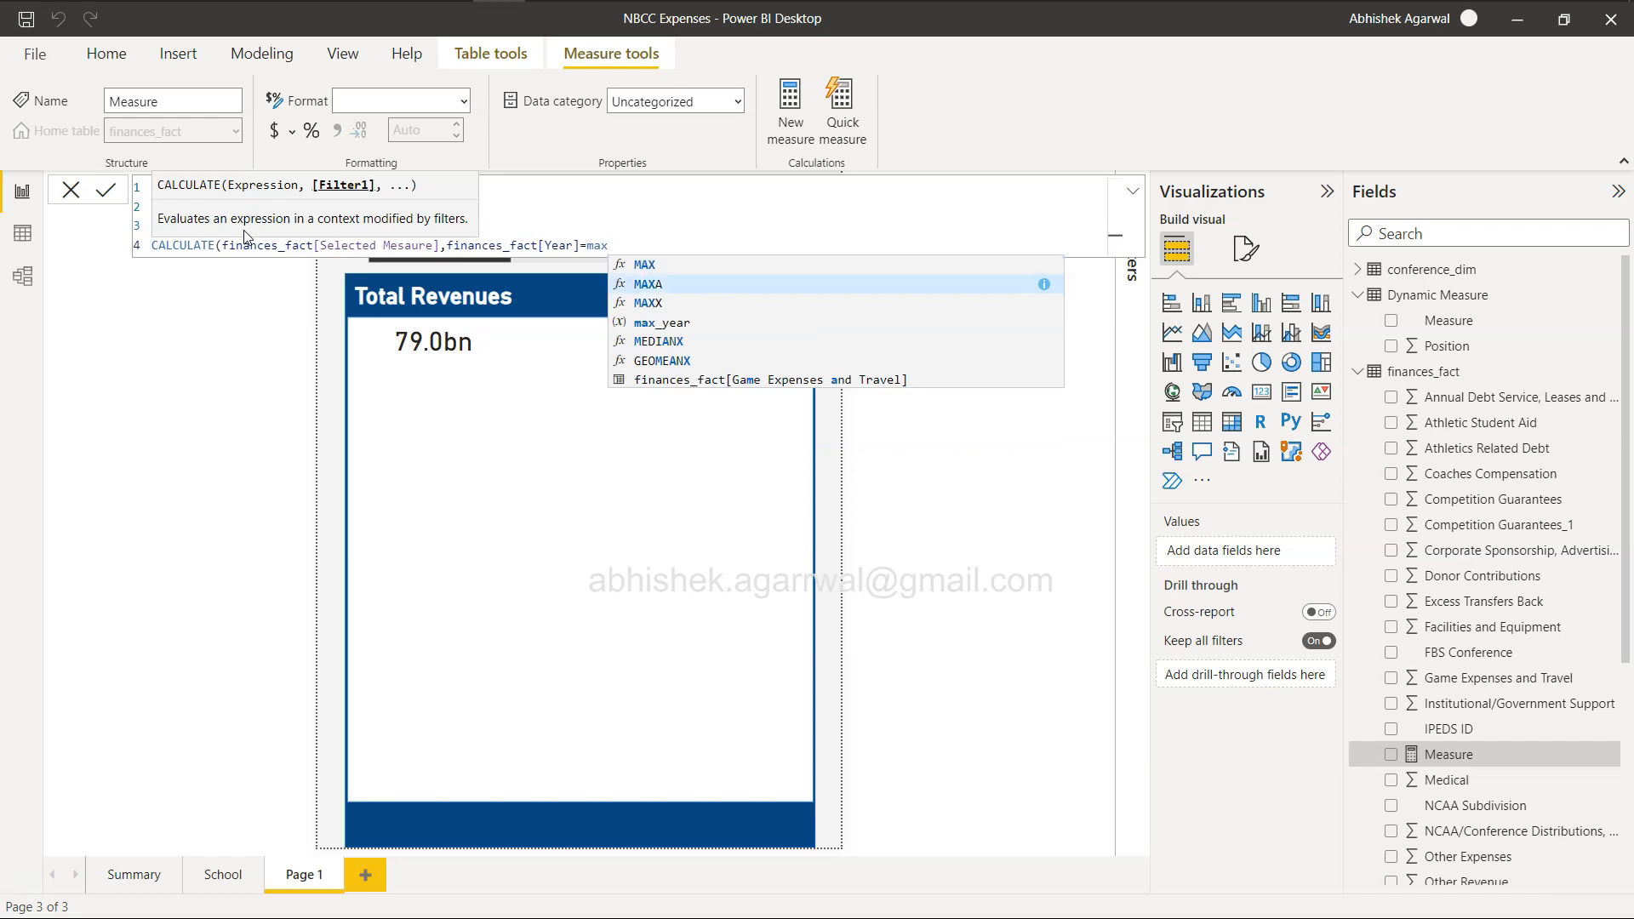
pyautogui.write('_year)')
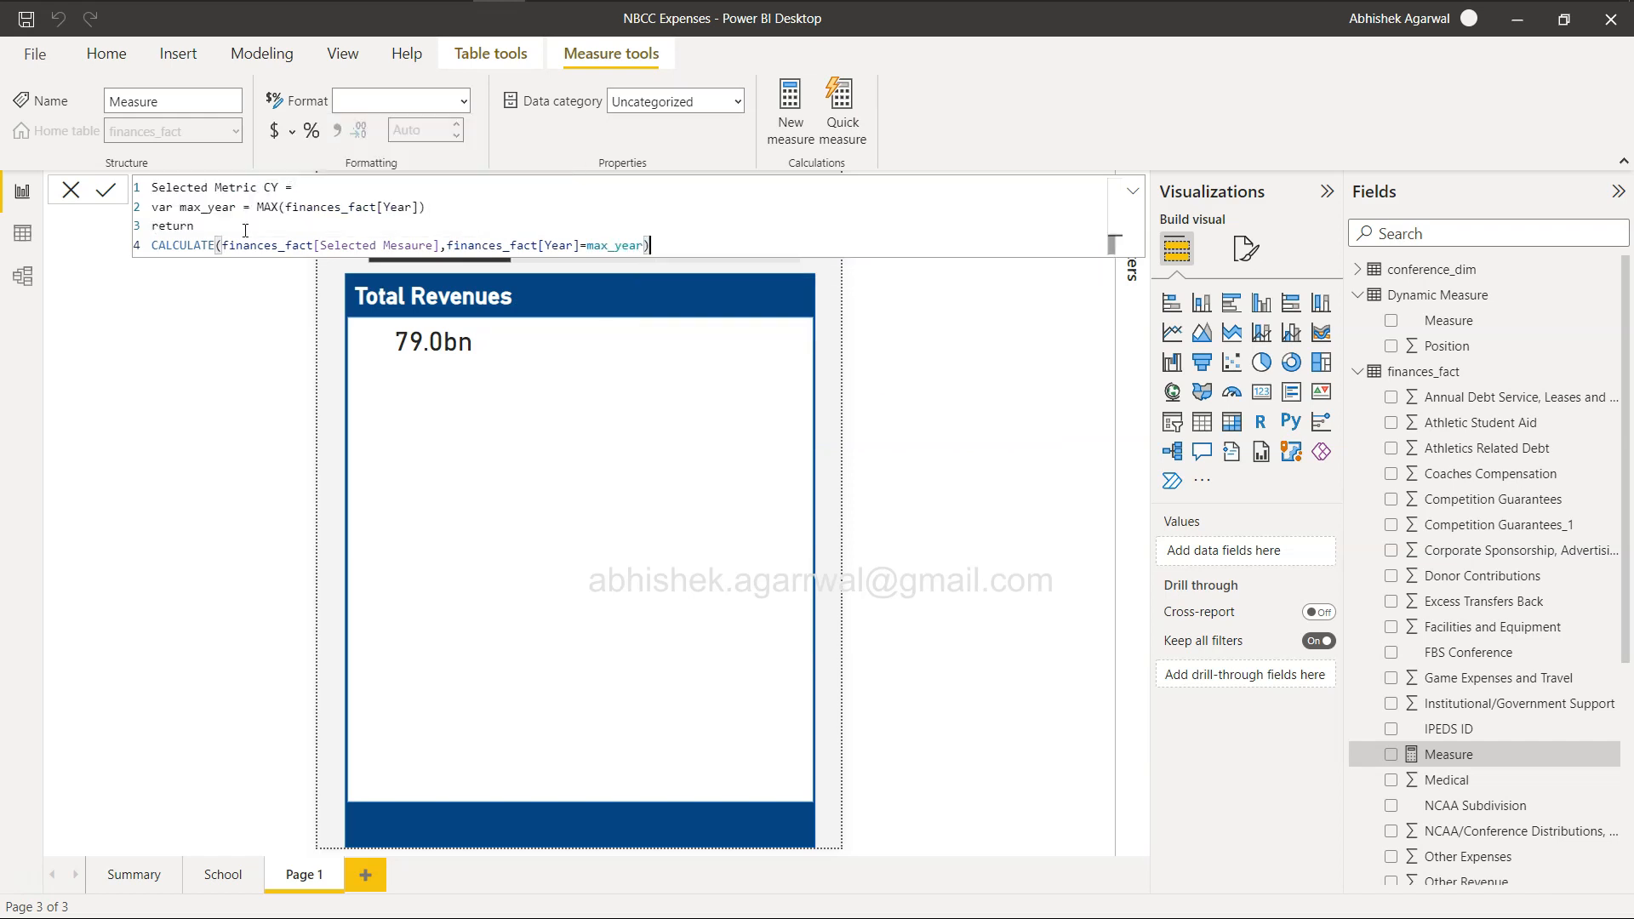
pyautogui.click(103, 192)
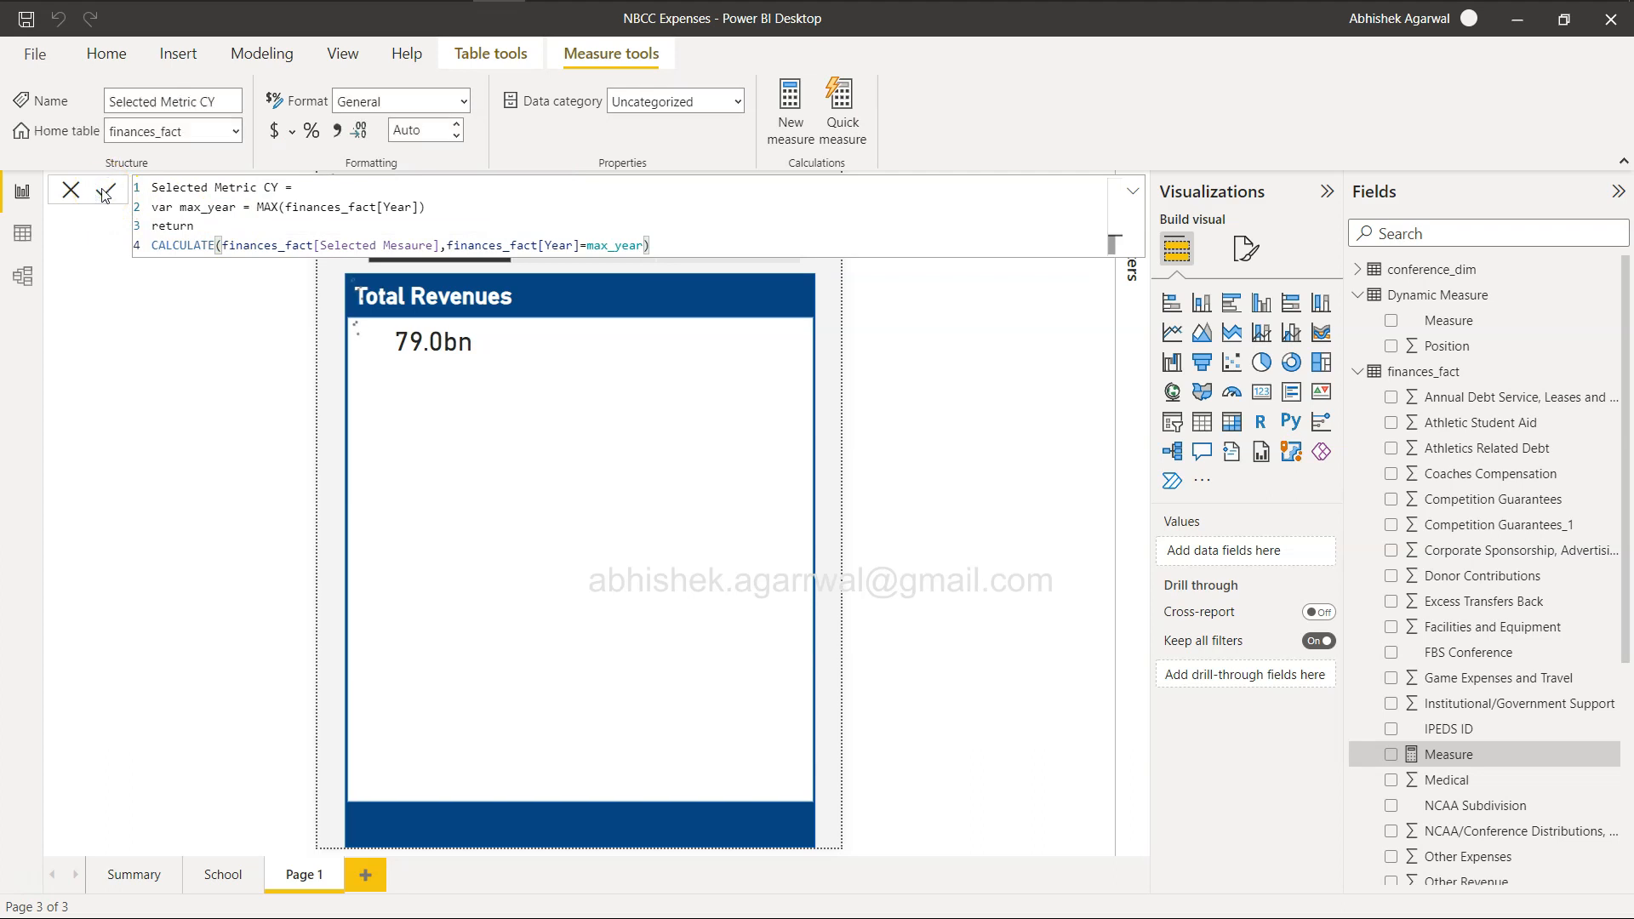
pyautogui.click(991, 778)
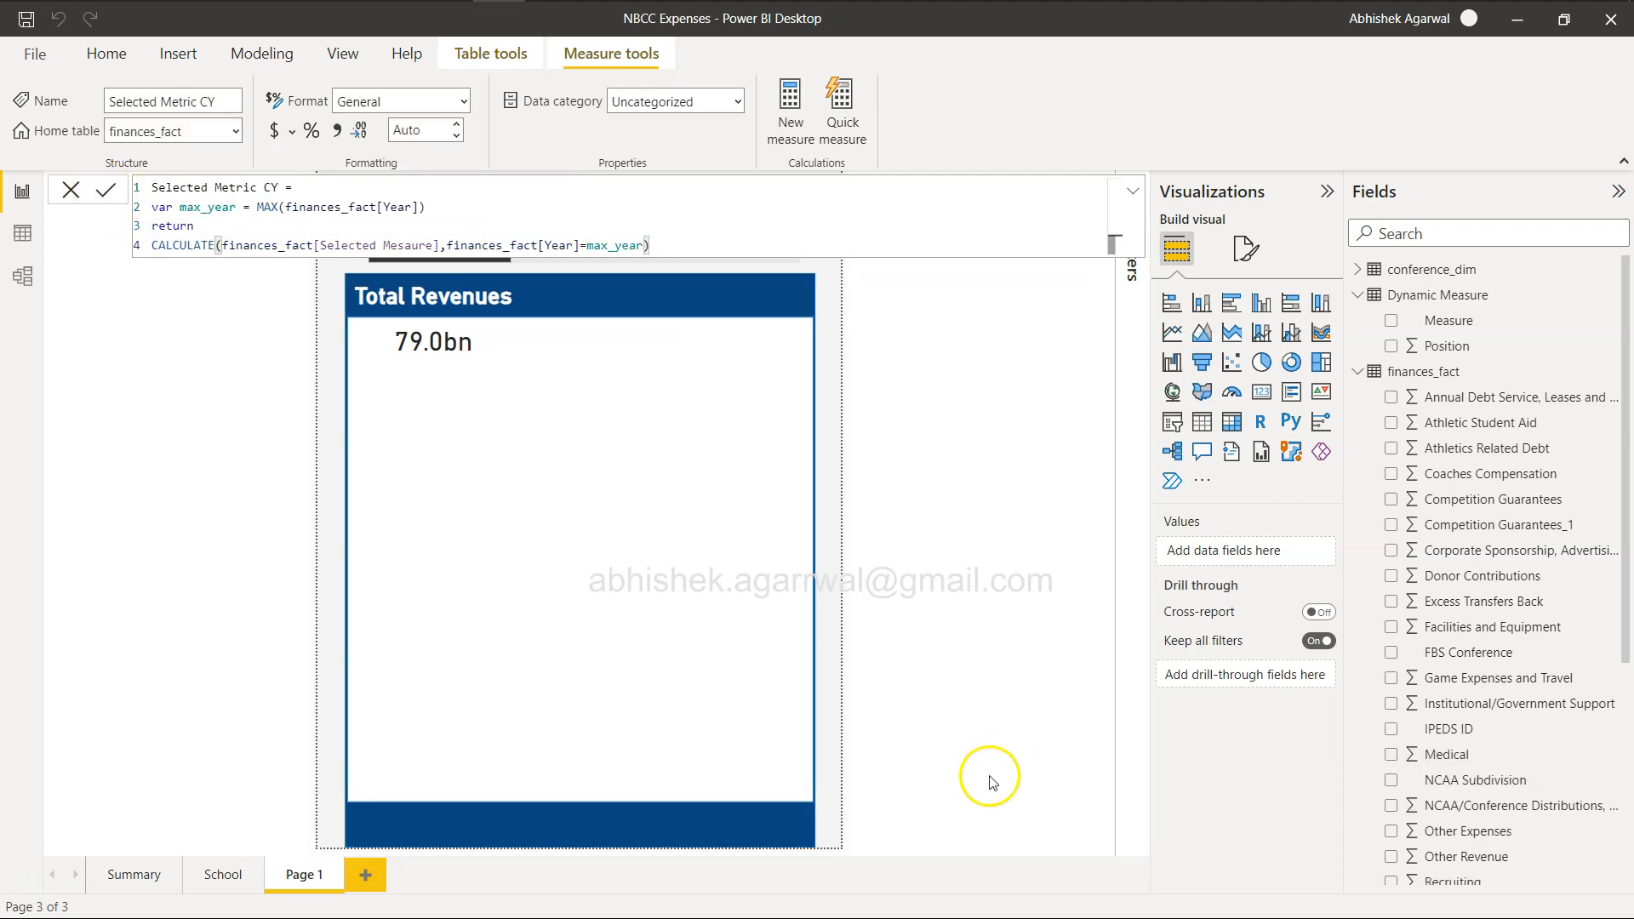
# Add a multi-row card showing Selected Metric CY and place it below the total value card.
pyautogui.scroll(-2, 1472, 672)
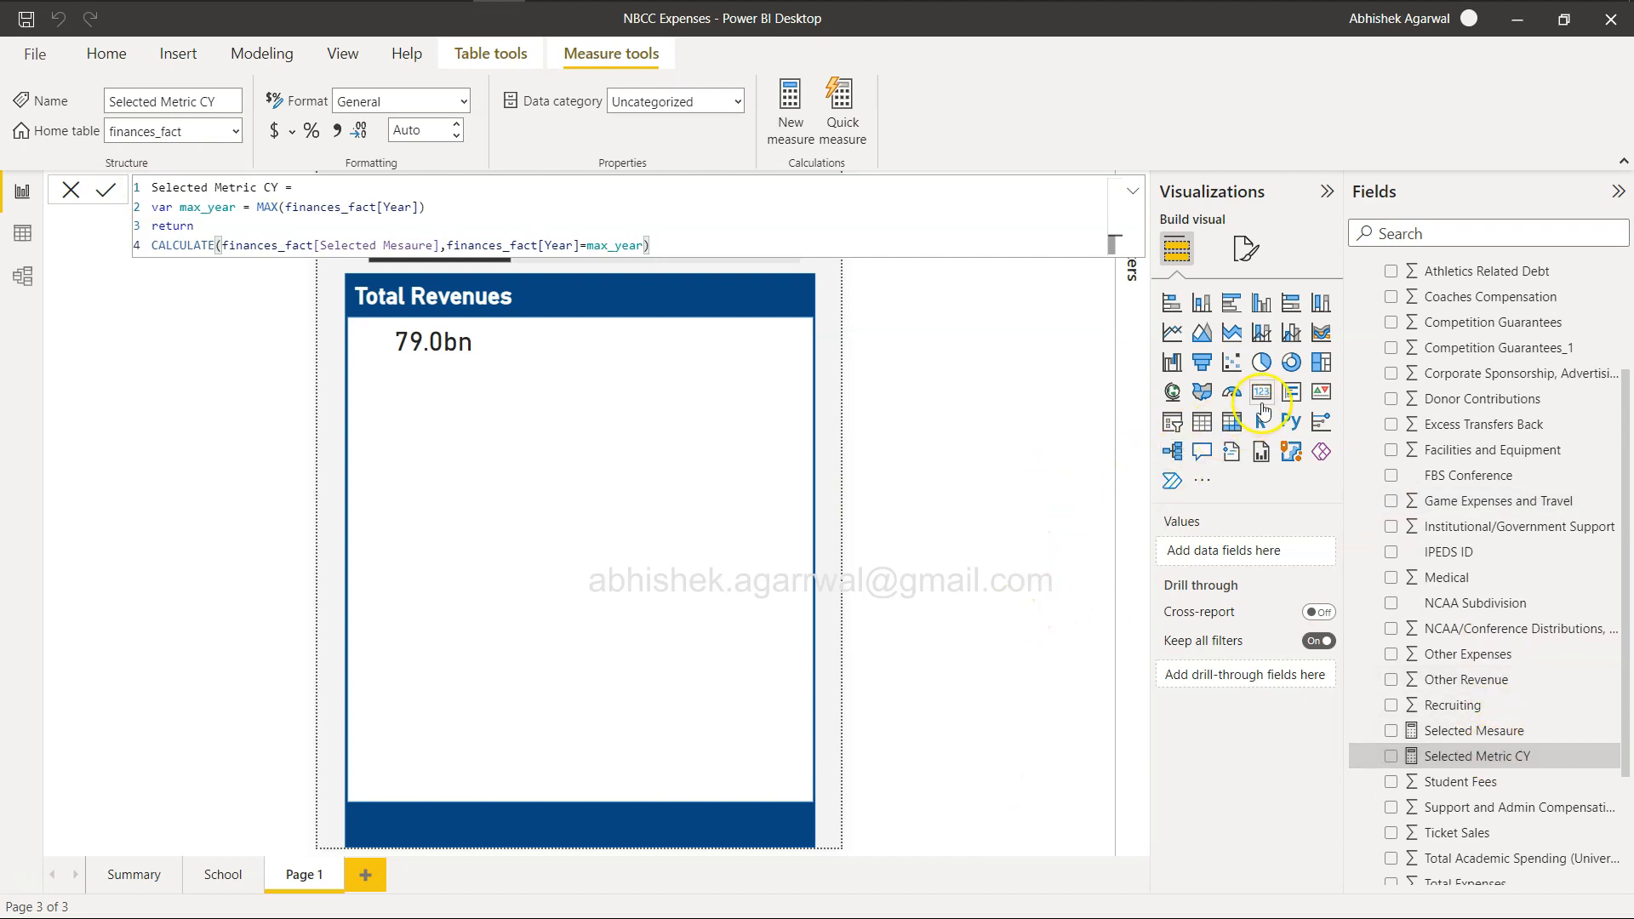
pyautogui.click(1291, 391)
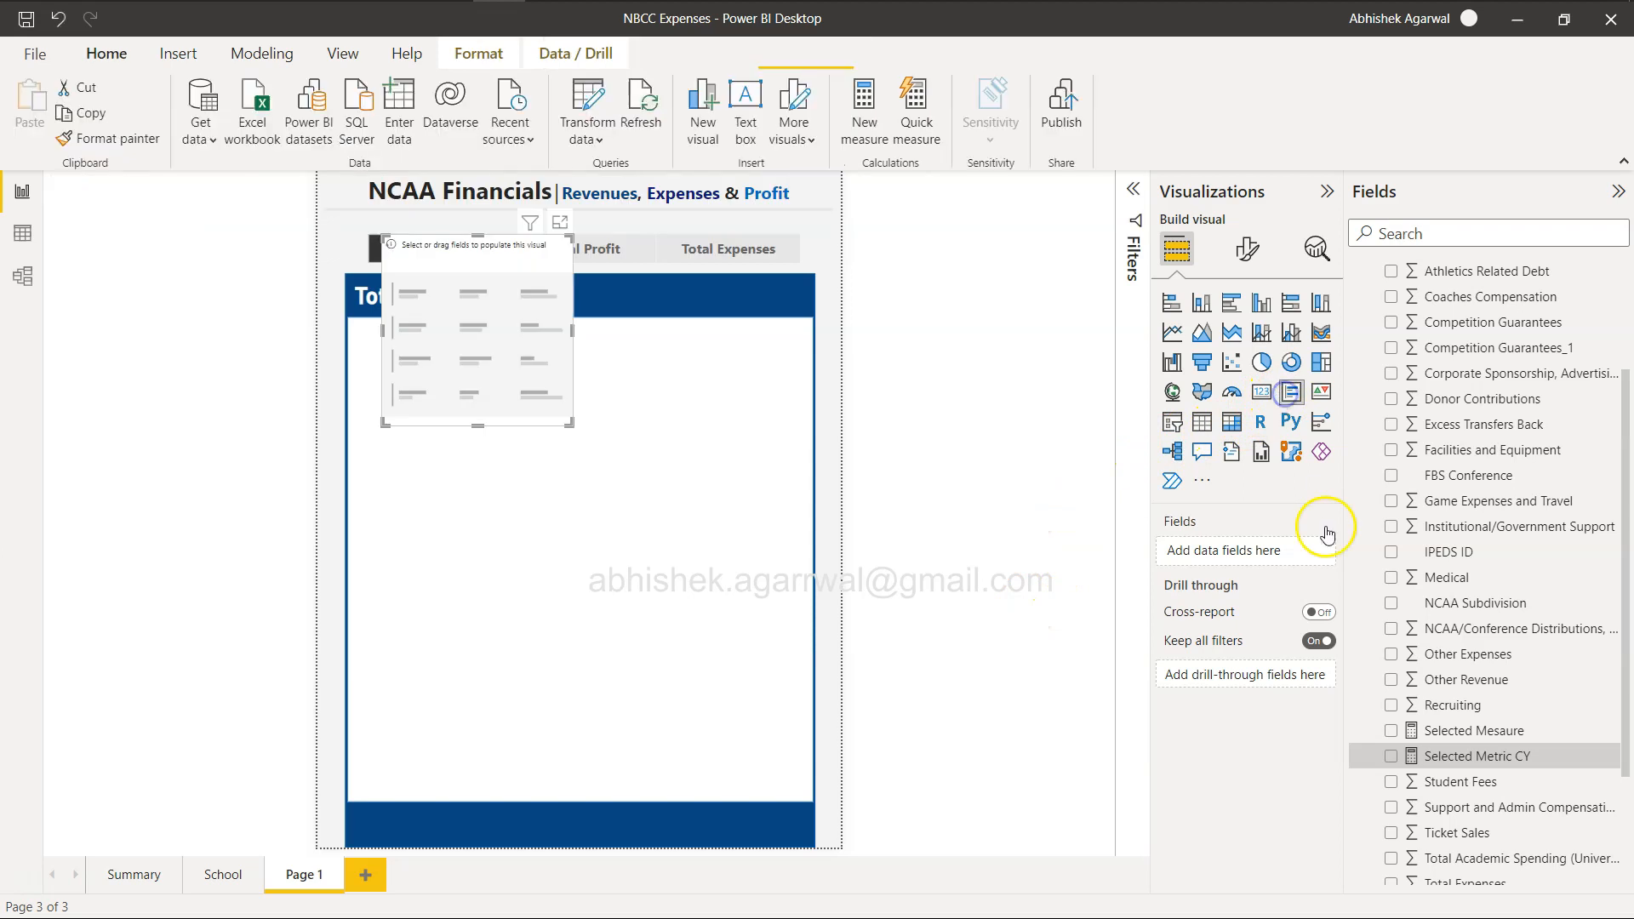
pyautogui.click(1390, 755)
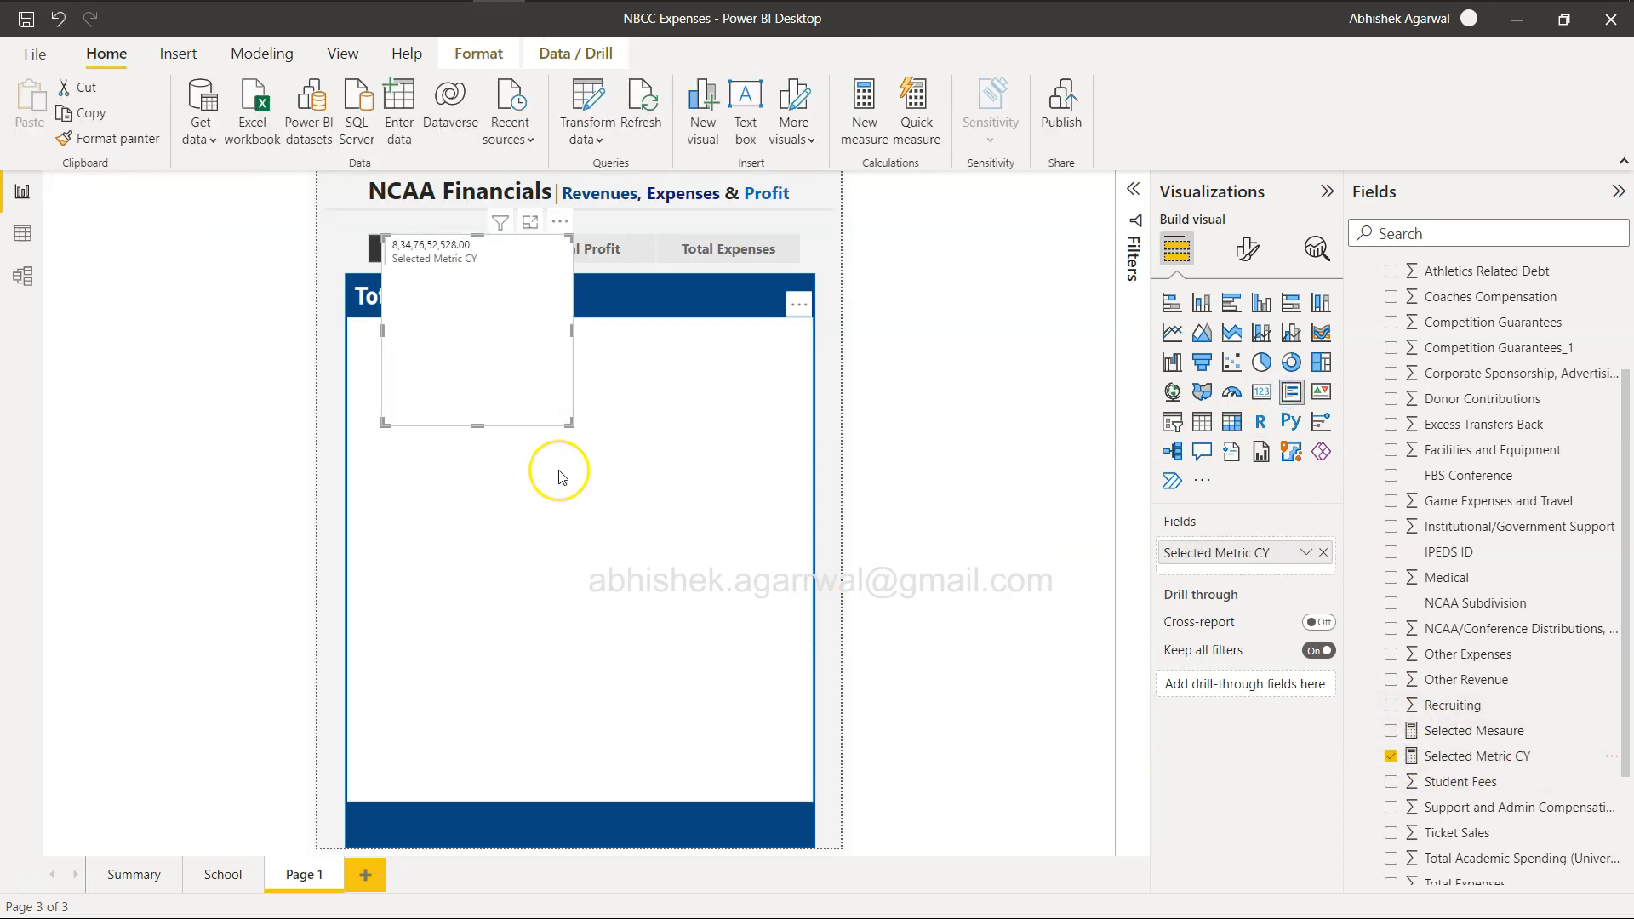
pyautogui.moveTo(474, 347); pyautogui.dragTo(452, 492)
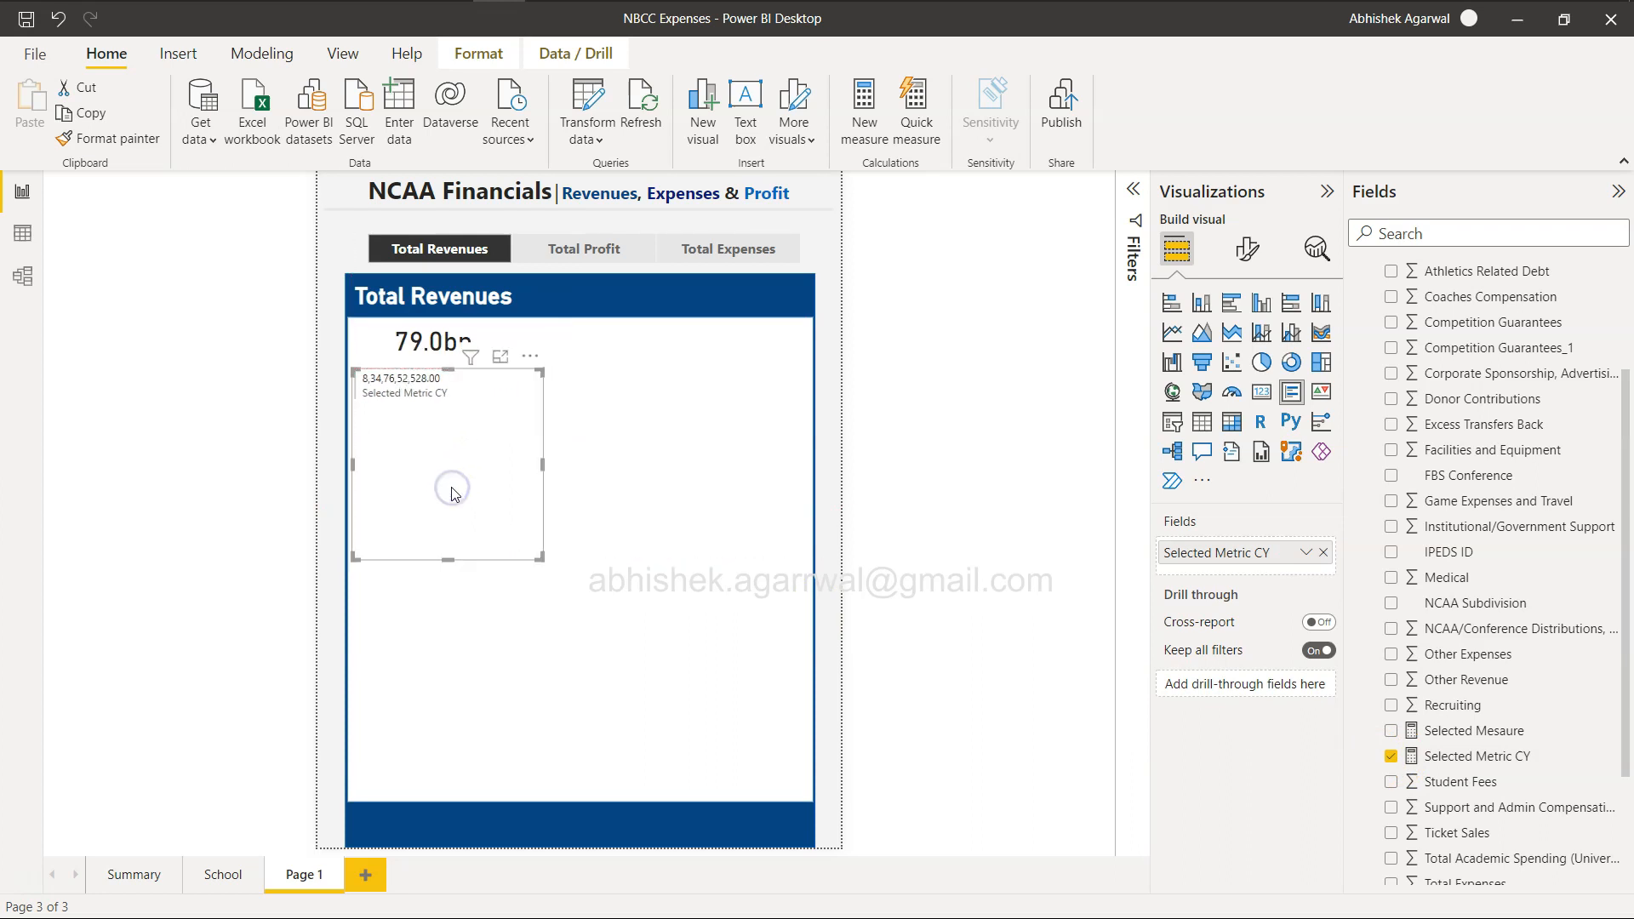
# Copy the full Selected Metric CY formula into a new measure in the finances_fact table.
pyautogui.click(1511, 764)
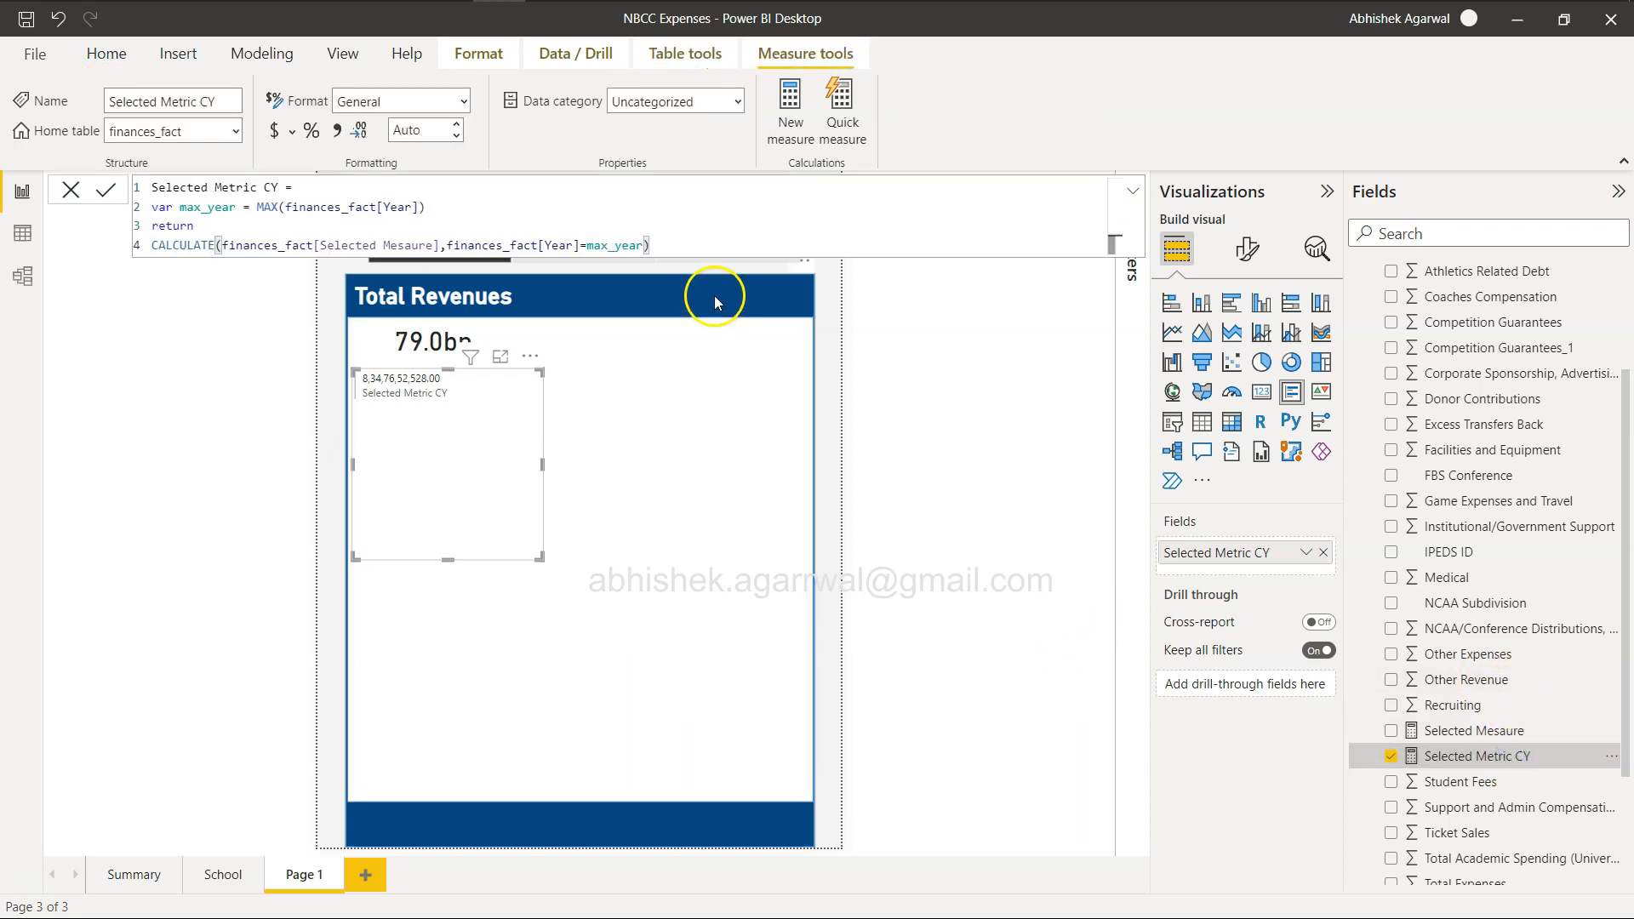
pyautogui.moveTo(661, 248); pyautogui.dragTo(132, 162)
pyautogui.hotkey('ctrl', 'c')
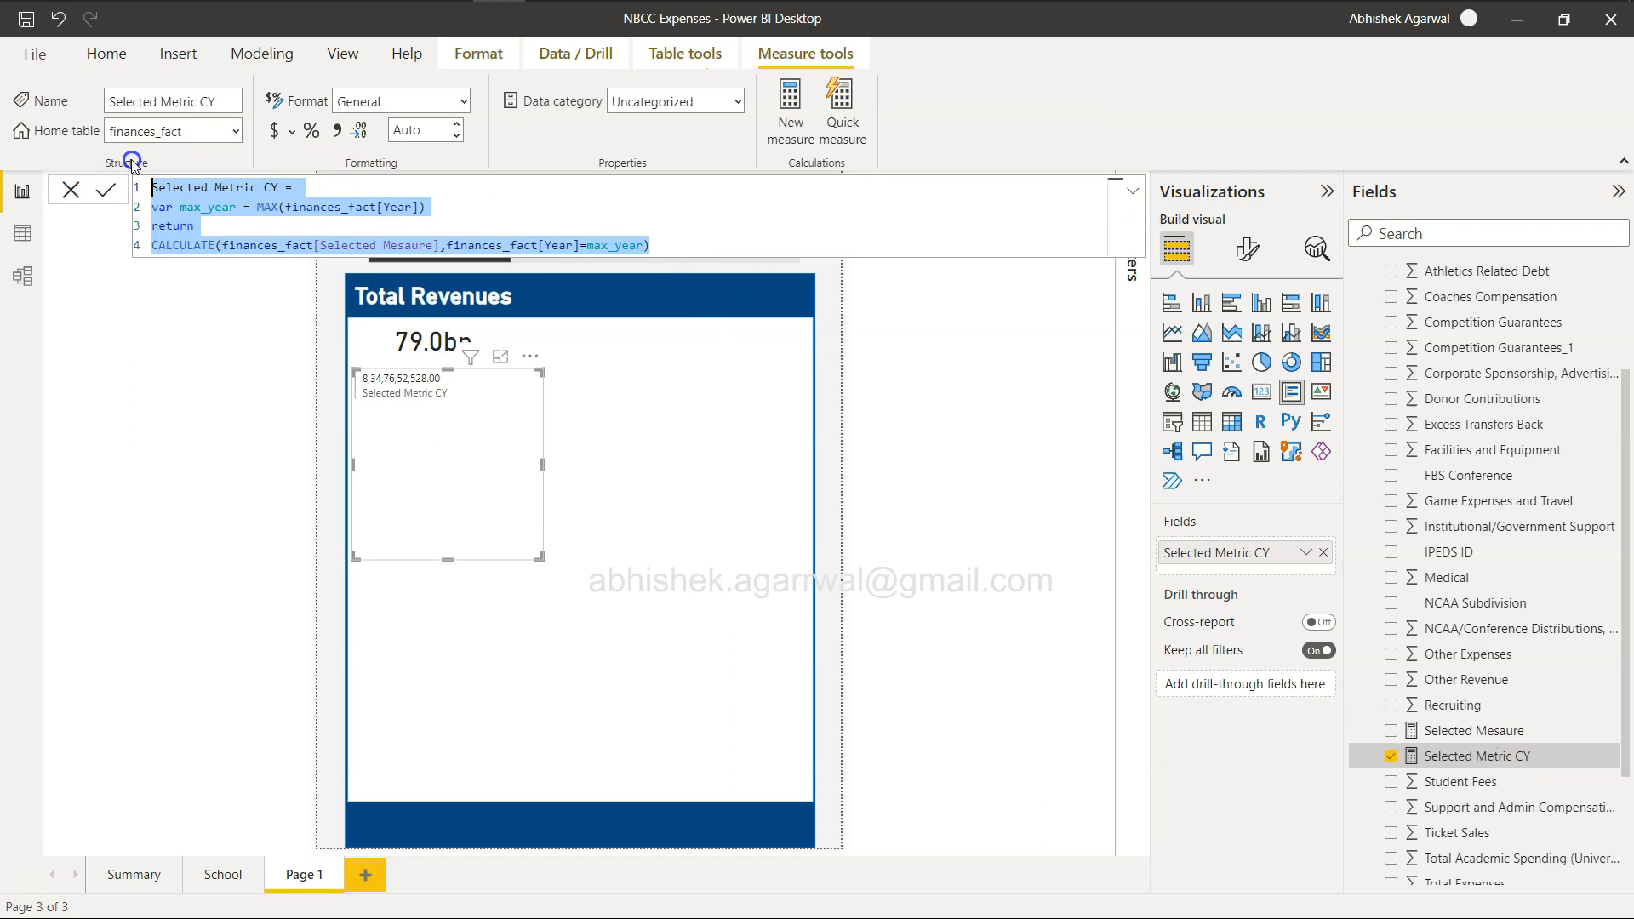
pyautogui.click(957, 518)
pyautogui.scroll(3, 1561, 467)
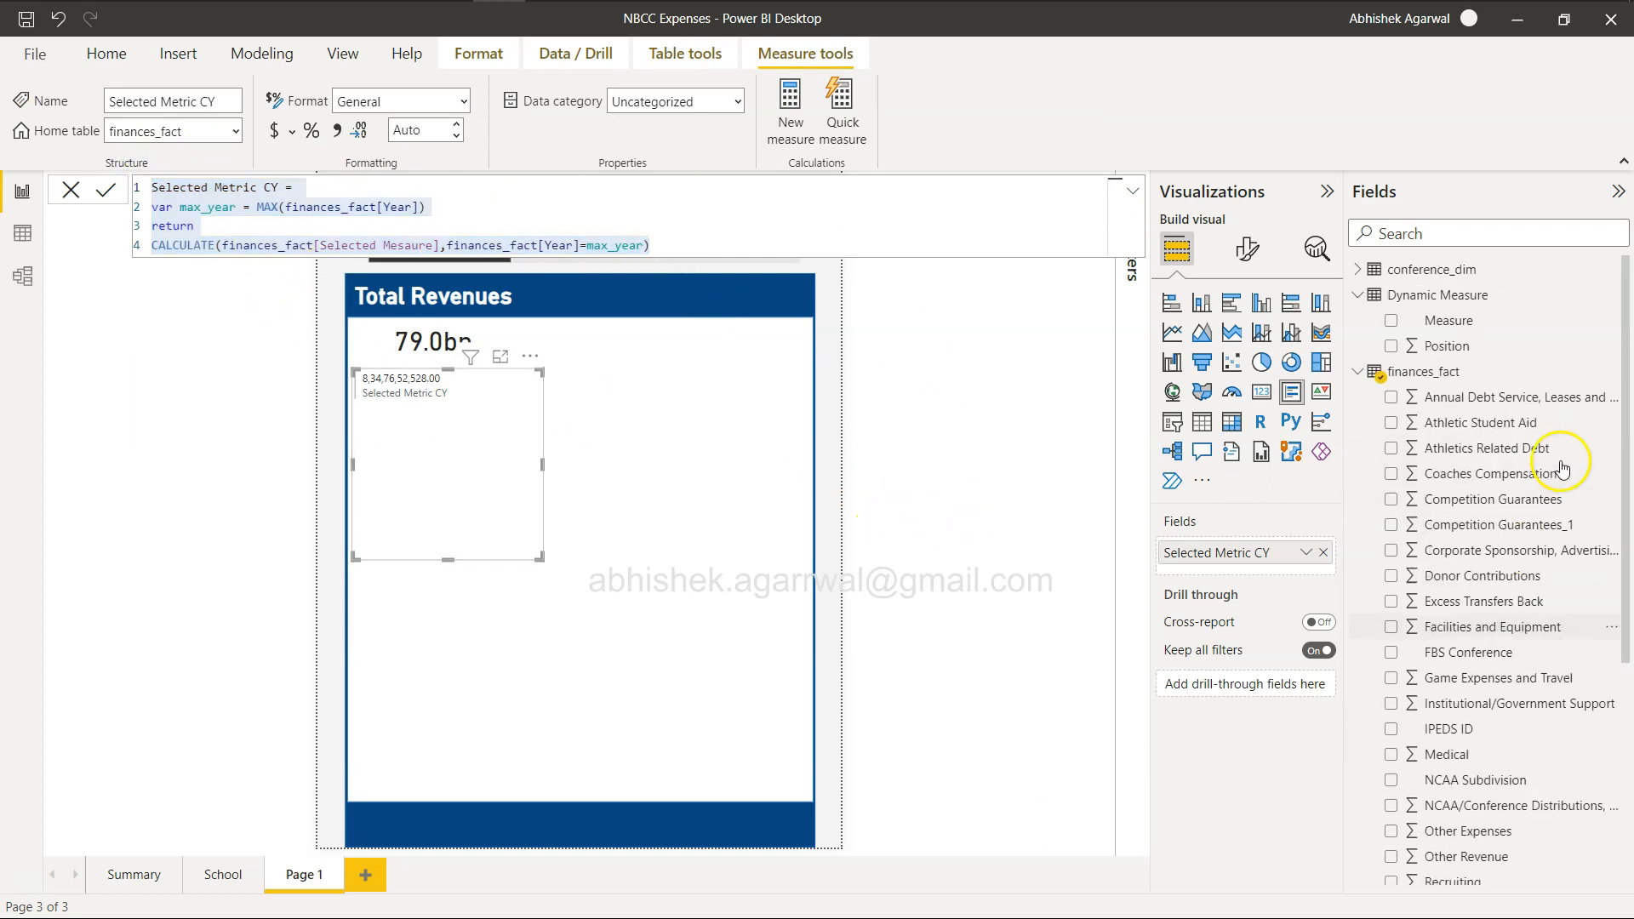
pyautogui.click(1434, 372)
pyautogui.click(446, 126)
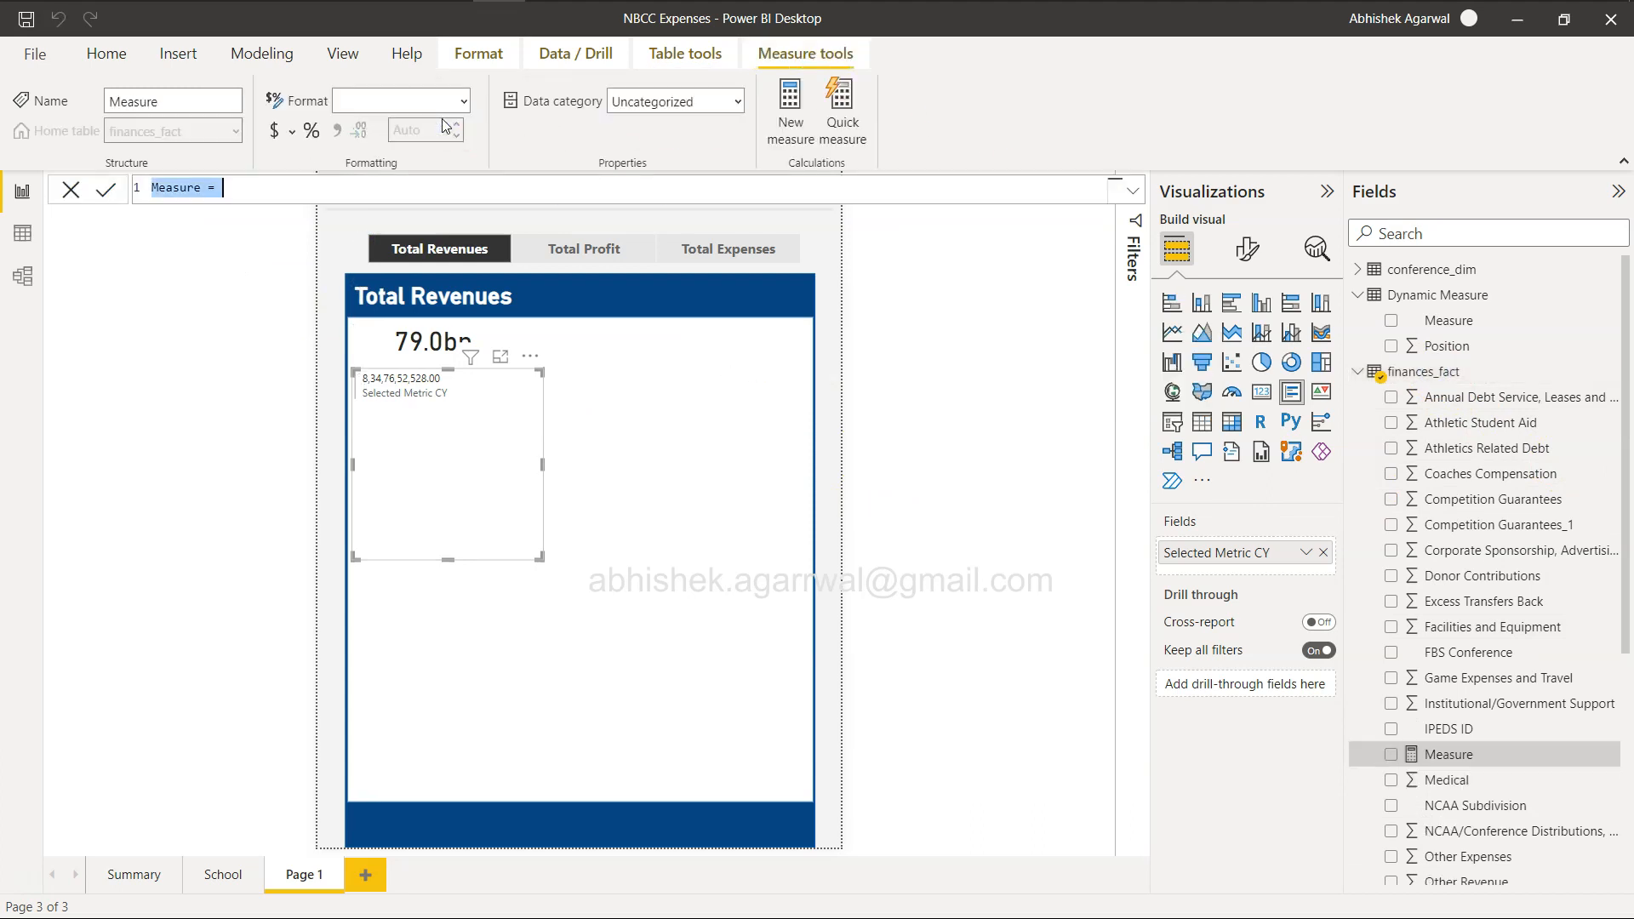
pyautogui.hotkey('ctrl', 'v')
# Rename the copied measure Selected Metric PY, subtract 1 from its maximum year and rename the variable prev_year.
pyautogui.click(281, 188)
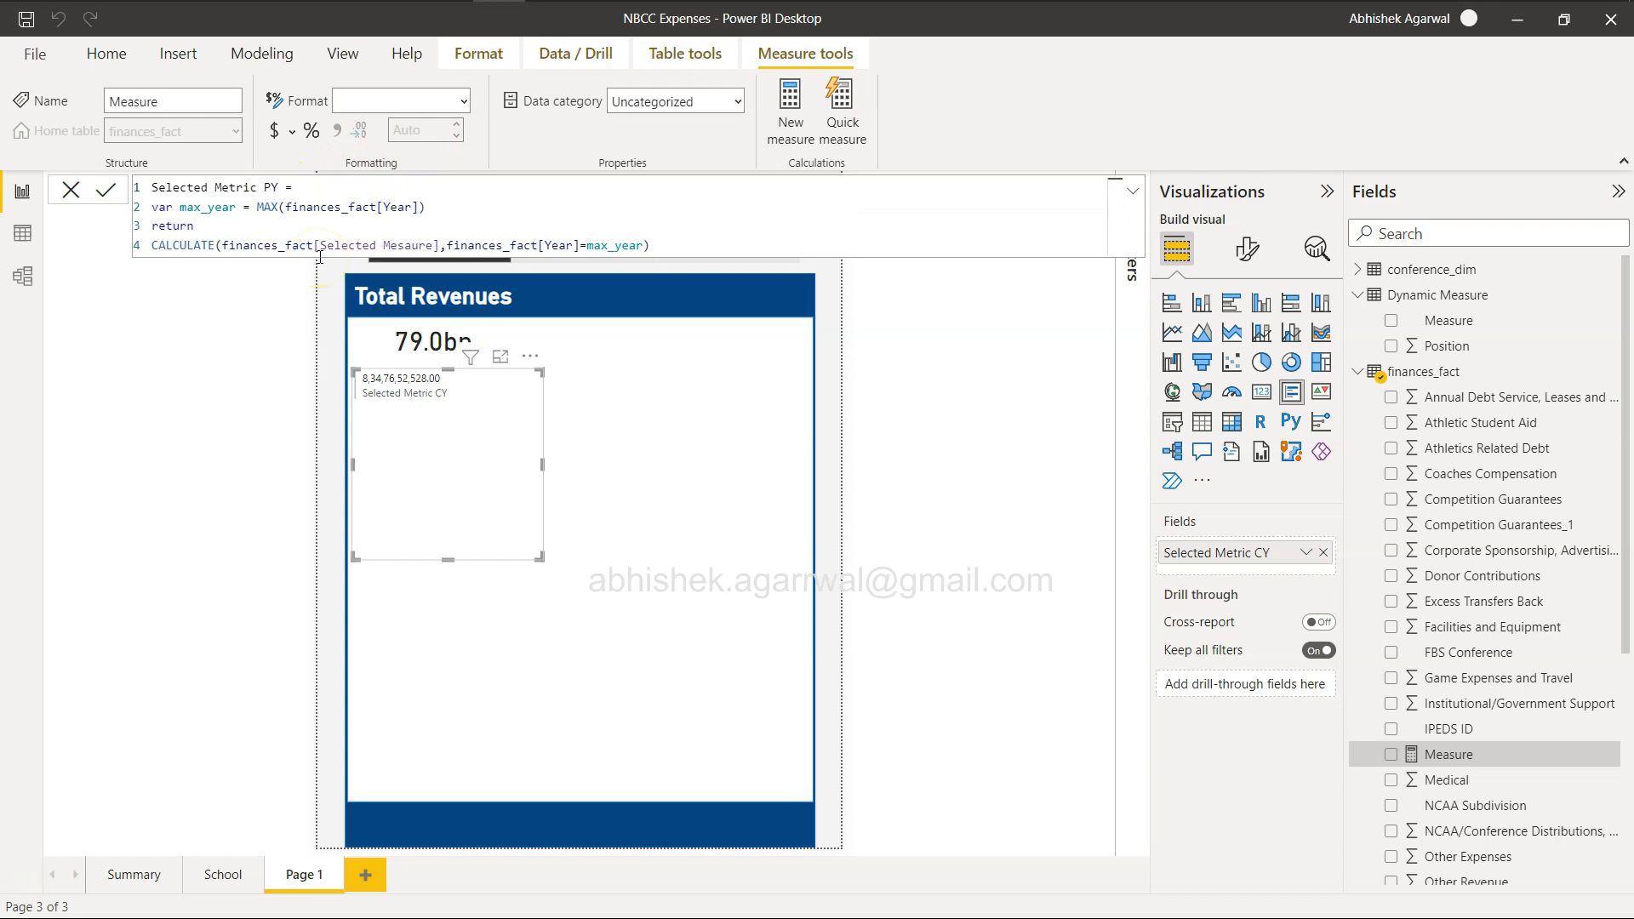
pyautogui.click(434, 207)
pyautogui.click(202, 207)
pyautogui.press('BackSpace')
pyautogui.press('BackSpace')
pyautogui.press('BackSpace')
pyautogui.write('prev')
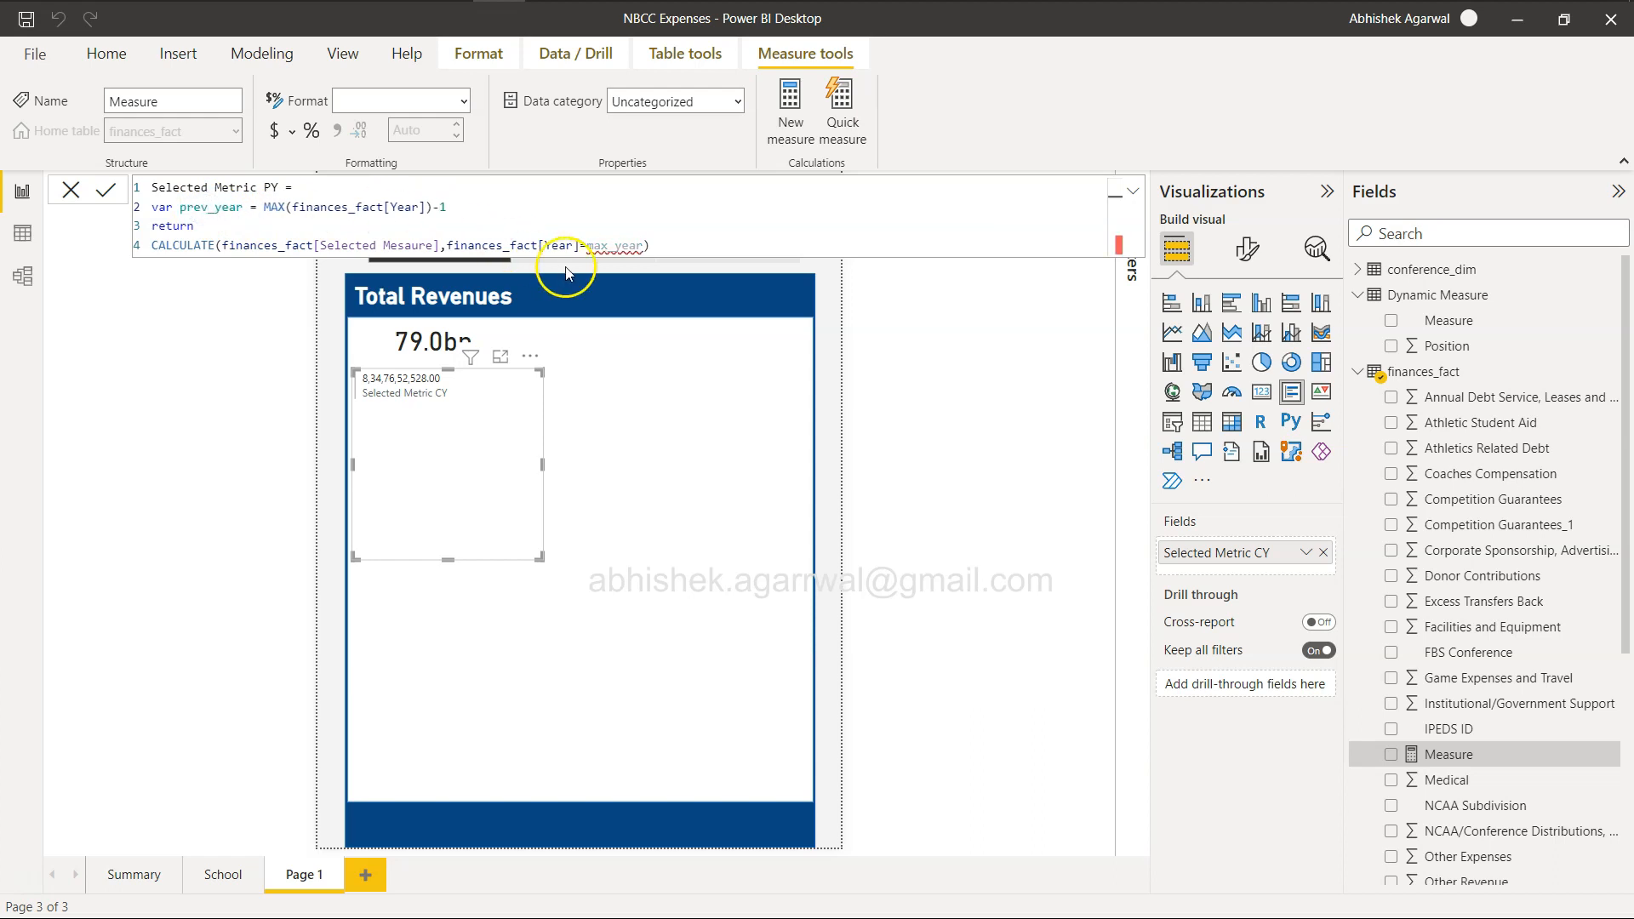
# Replace max_year with prev_year in the CALCULATE filter and commit the Selected Metric PY measure.
pyautogui.doubleClick(638, 244)
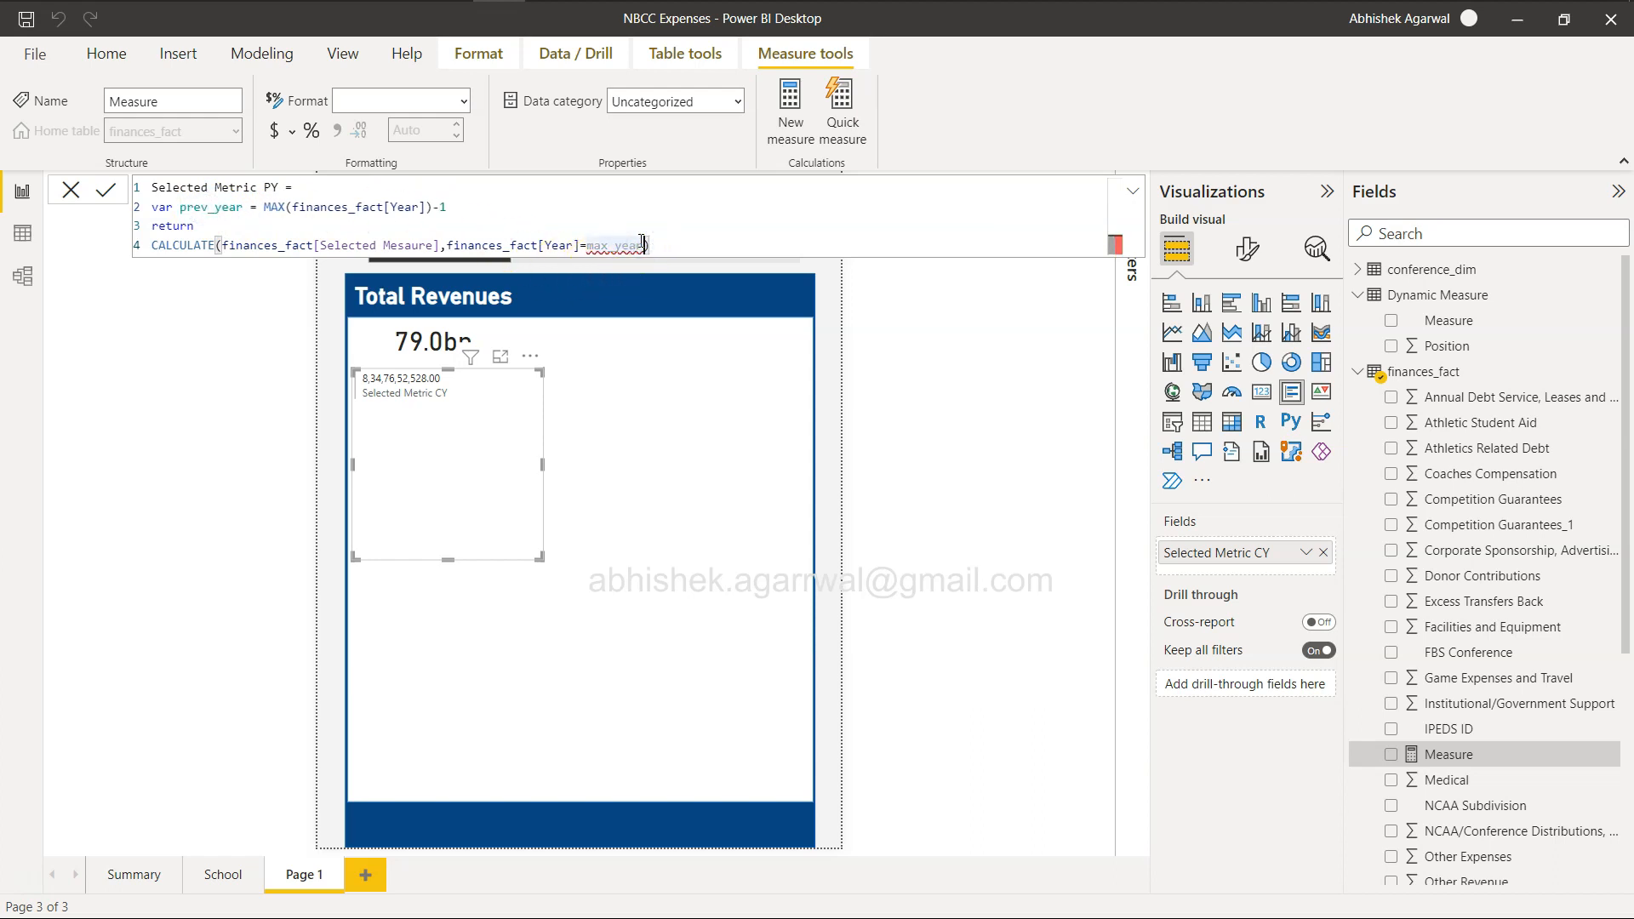
pyautogui.press('BackSpace')
pyautogui.press('BackSpace')
pyautogui.press('BackSpace')
pyautogui.write('prev')
pyautogui.press('Down')
pyautogui.press('Down')
pyautogui.press('Down')
pyautogui.press('Down')
pyautogui.press('Down')
pyautogui.press('Up')
pyautogui.press('Tab')
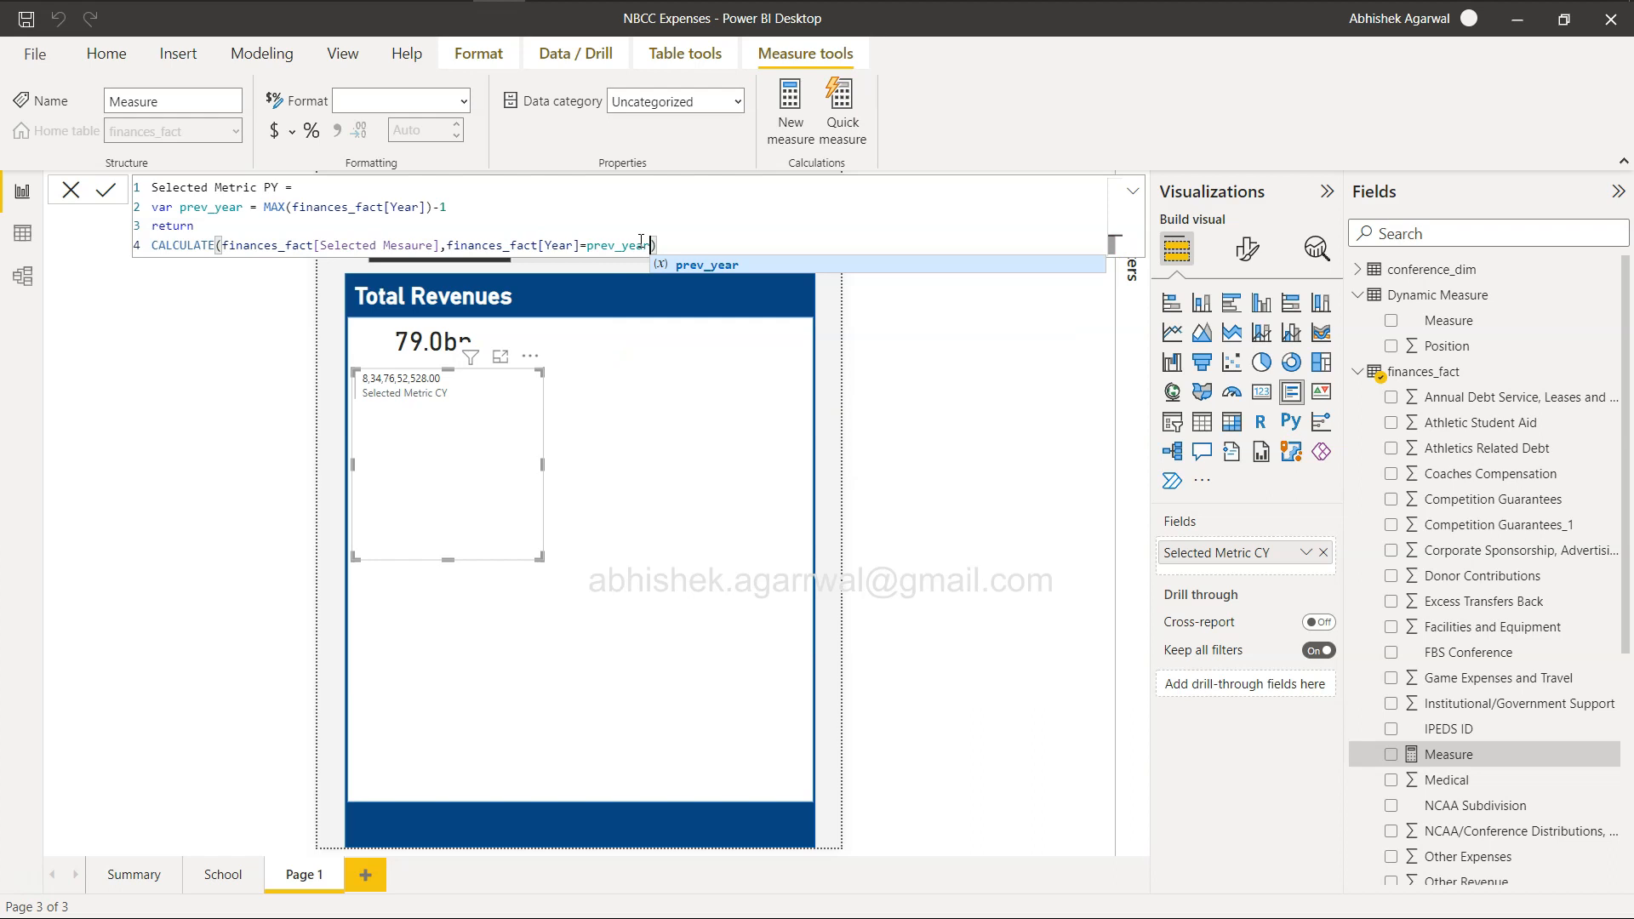
pyautogui.click(686, 244)
pyautogui.click(111, 188)
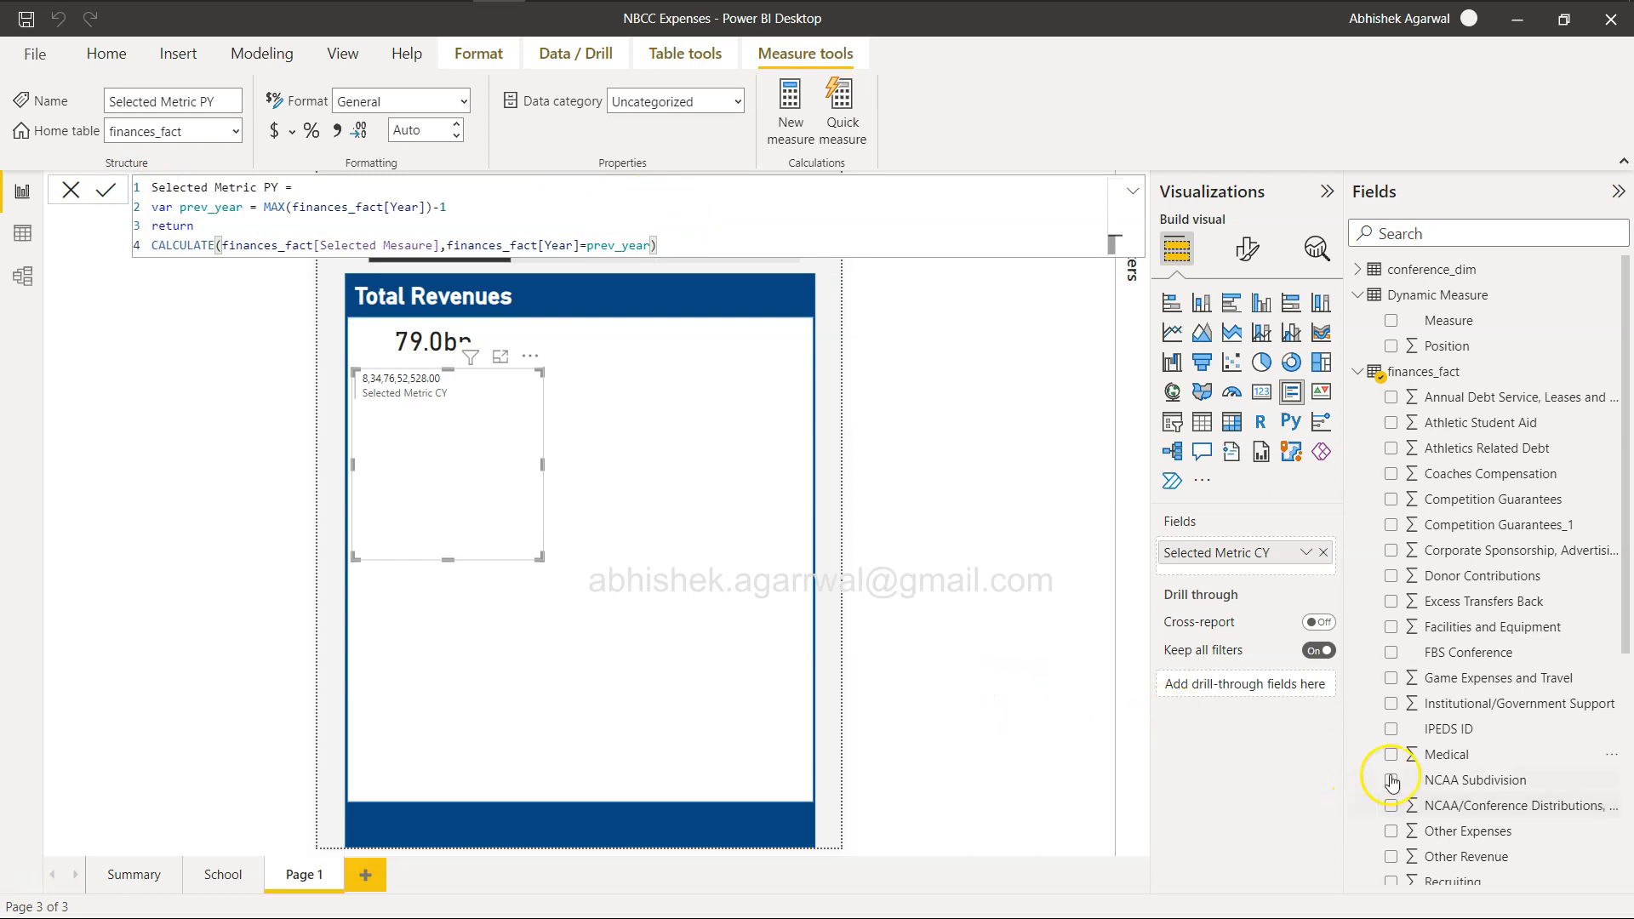
# Add Selected Metric PY to the multi-row card and narrow the card so both metrics stack vertically.
pyautogui.scroll(-3, 1483, 743)
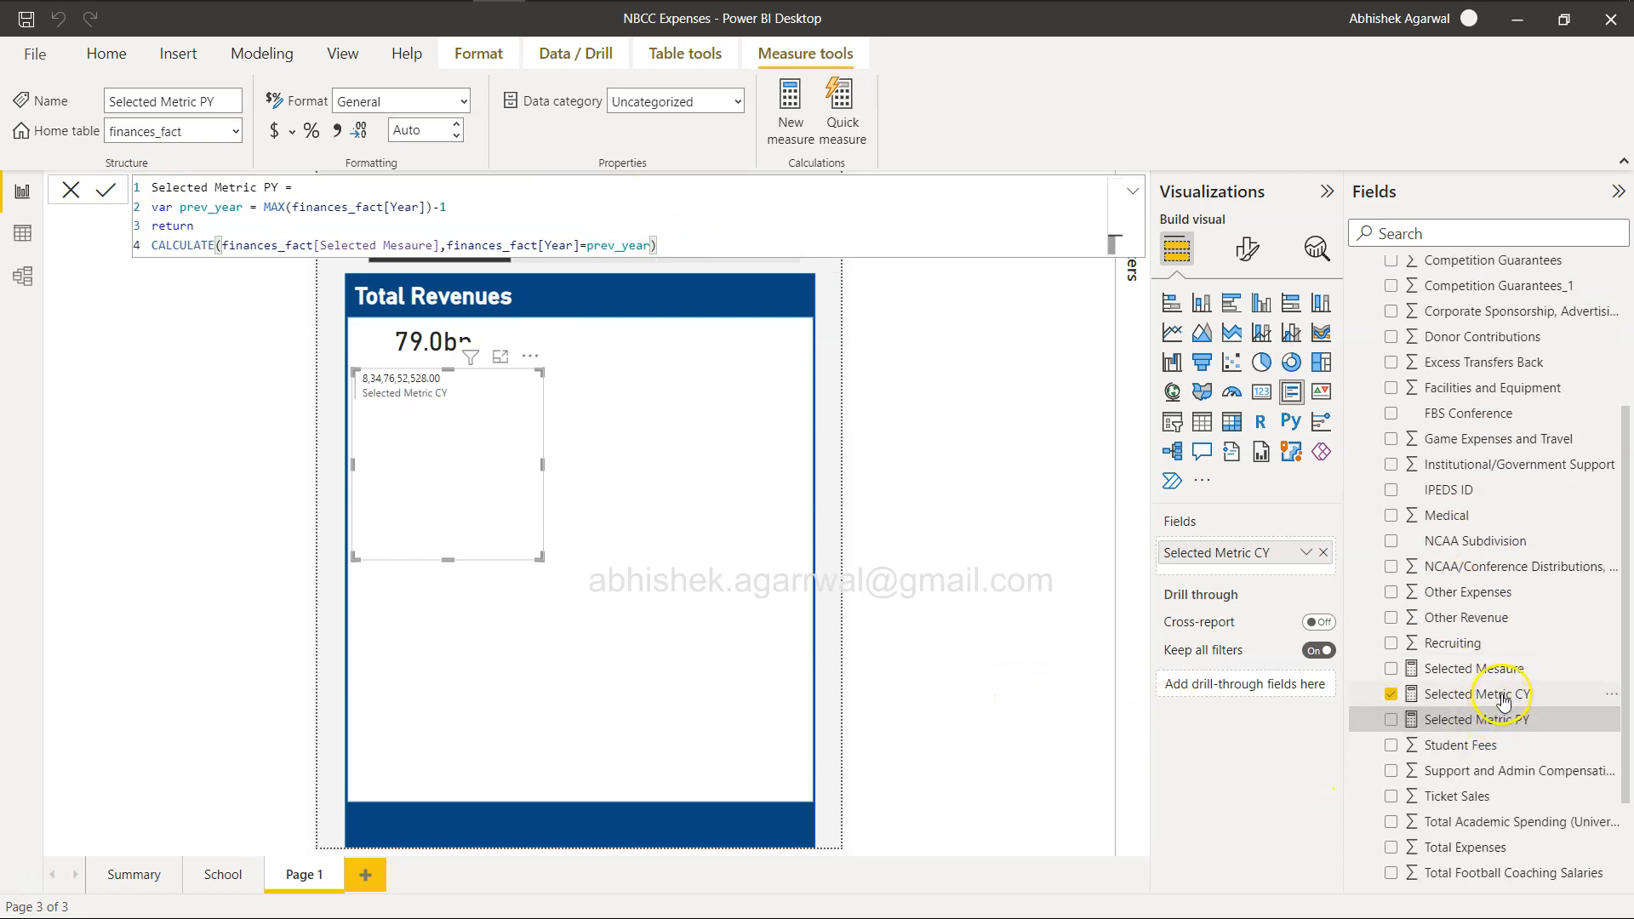
pyautogui.moveTo(1502, 722); pyautogui.dragTo(1217, 582)
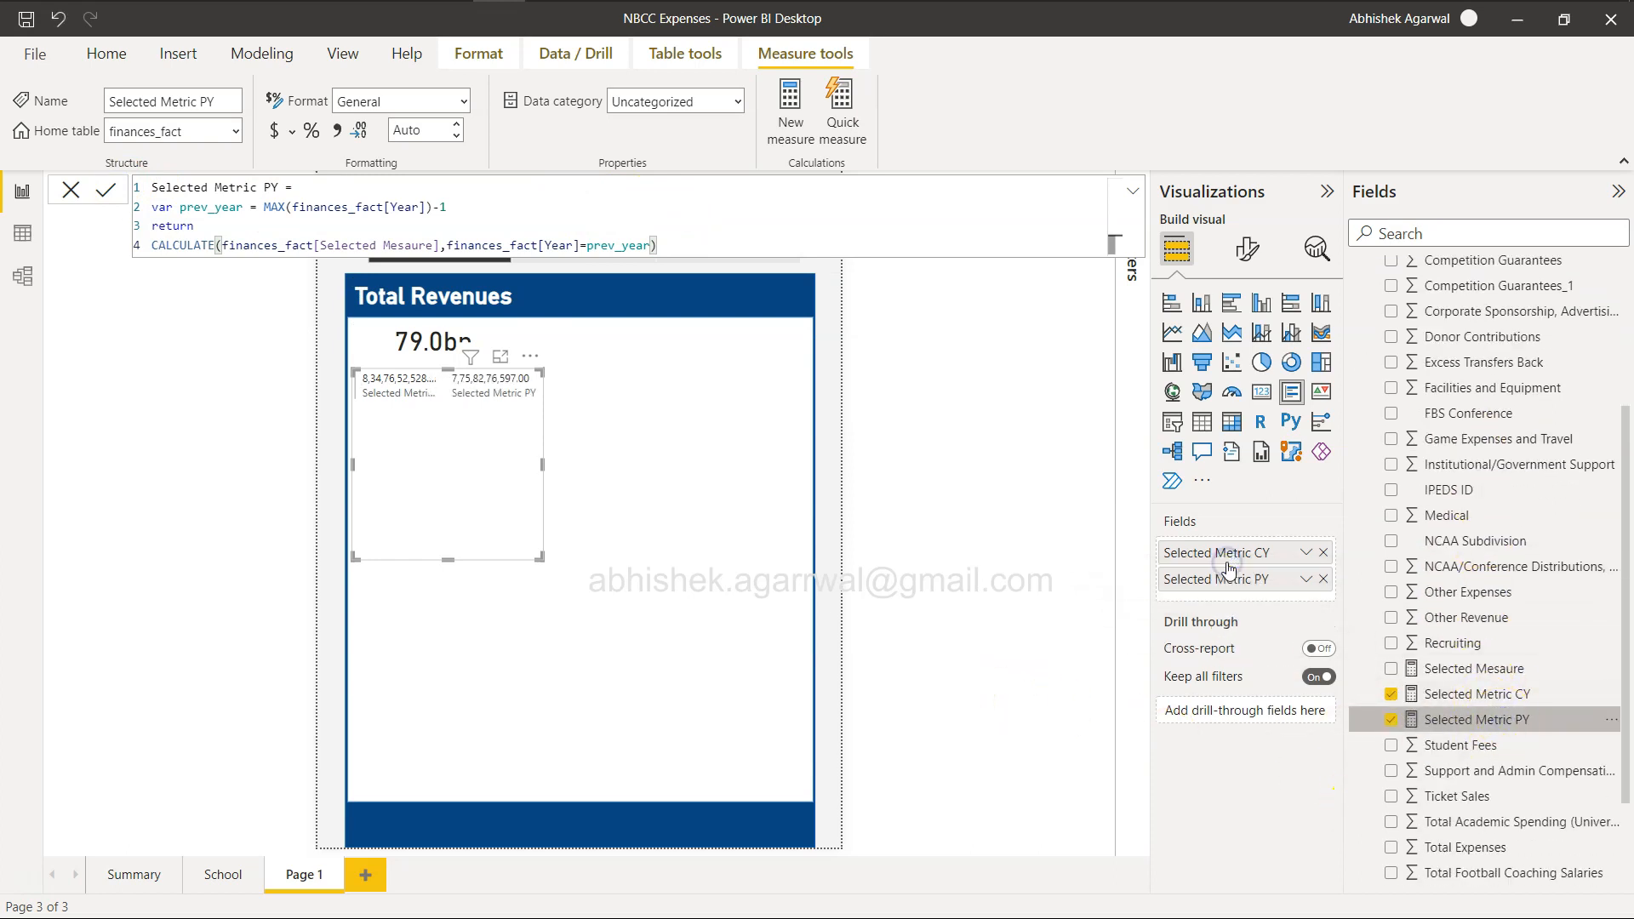
pyautogui.moveTo(541, 463); pyautogui.dragTo(479, 474)
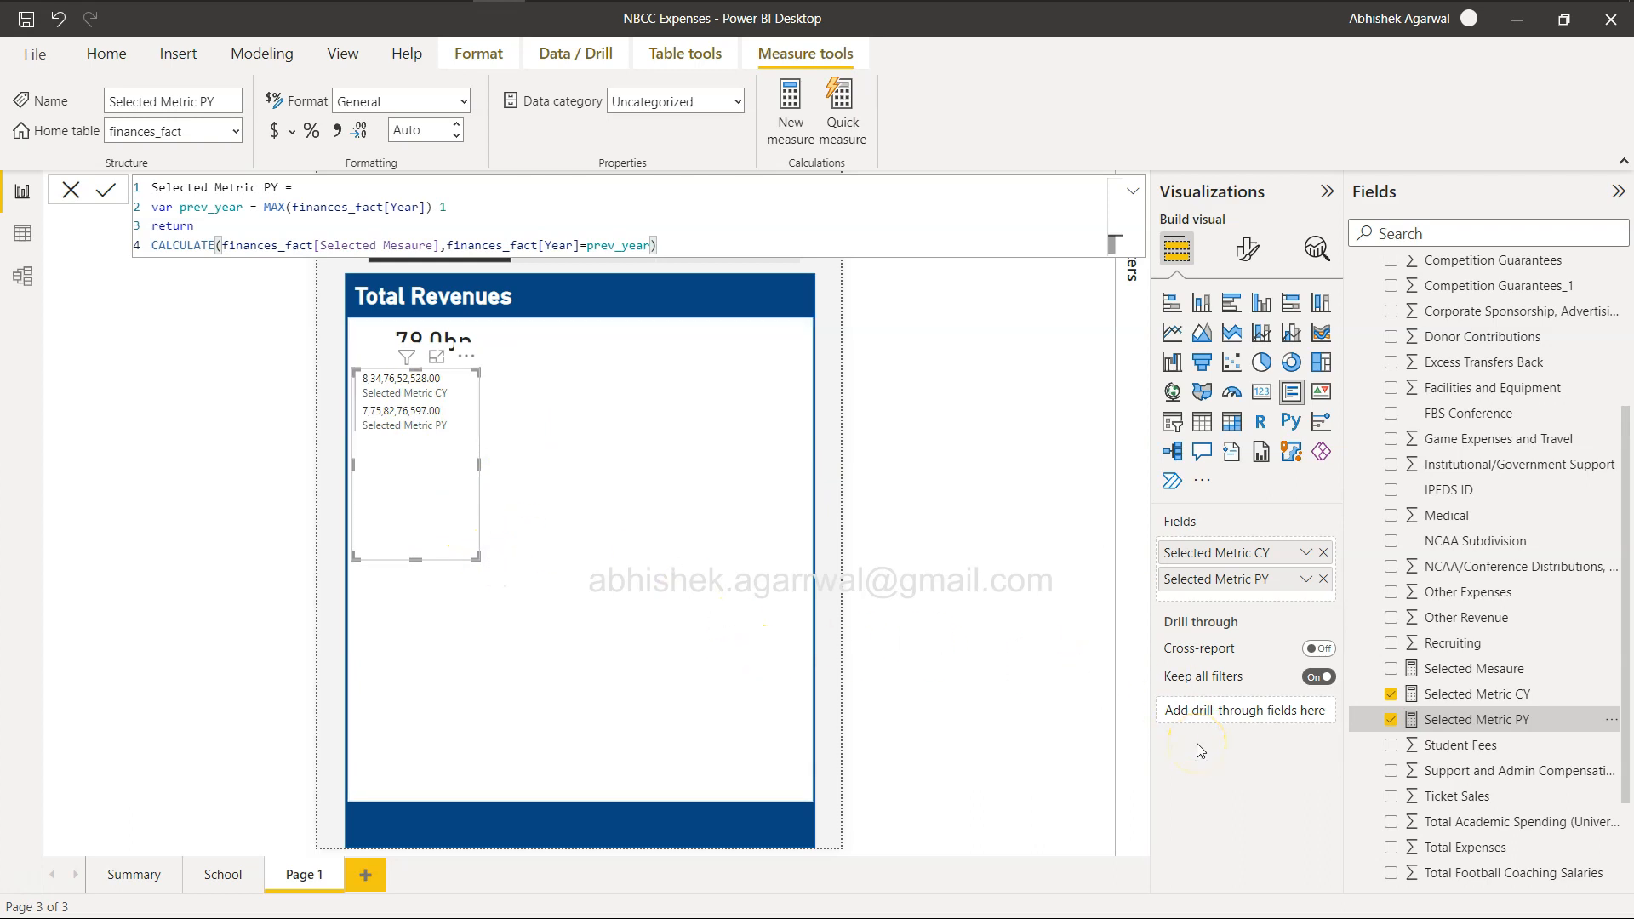
# Create another measure in the finances_fact table and start its name with Selected.
pyautogui.click(615, 291)
pyautogui.moveTo(1625, 502); pyautogui.dragTo(1627, 364)
pyautogui.click(1447, 371)
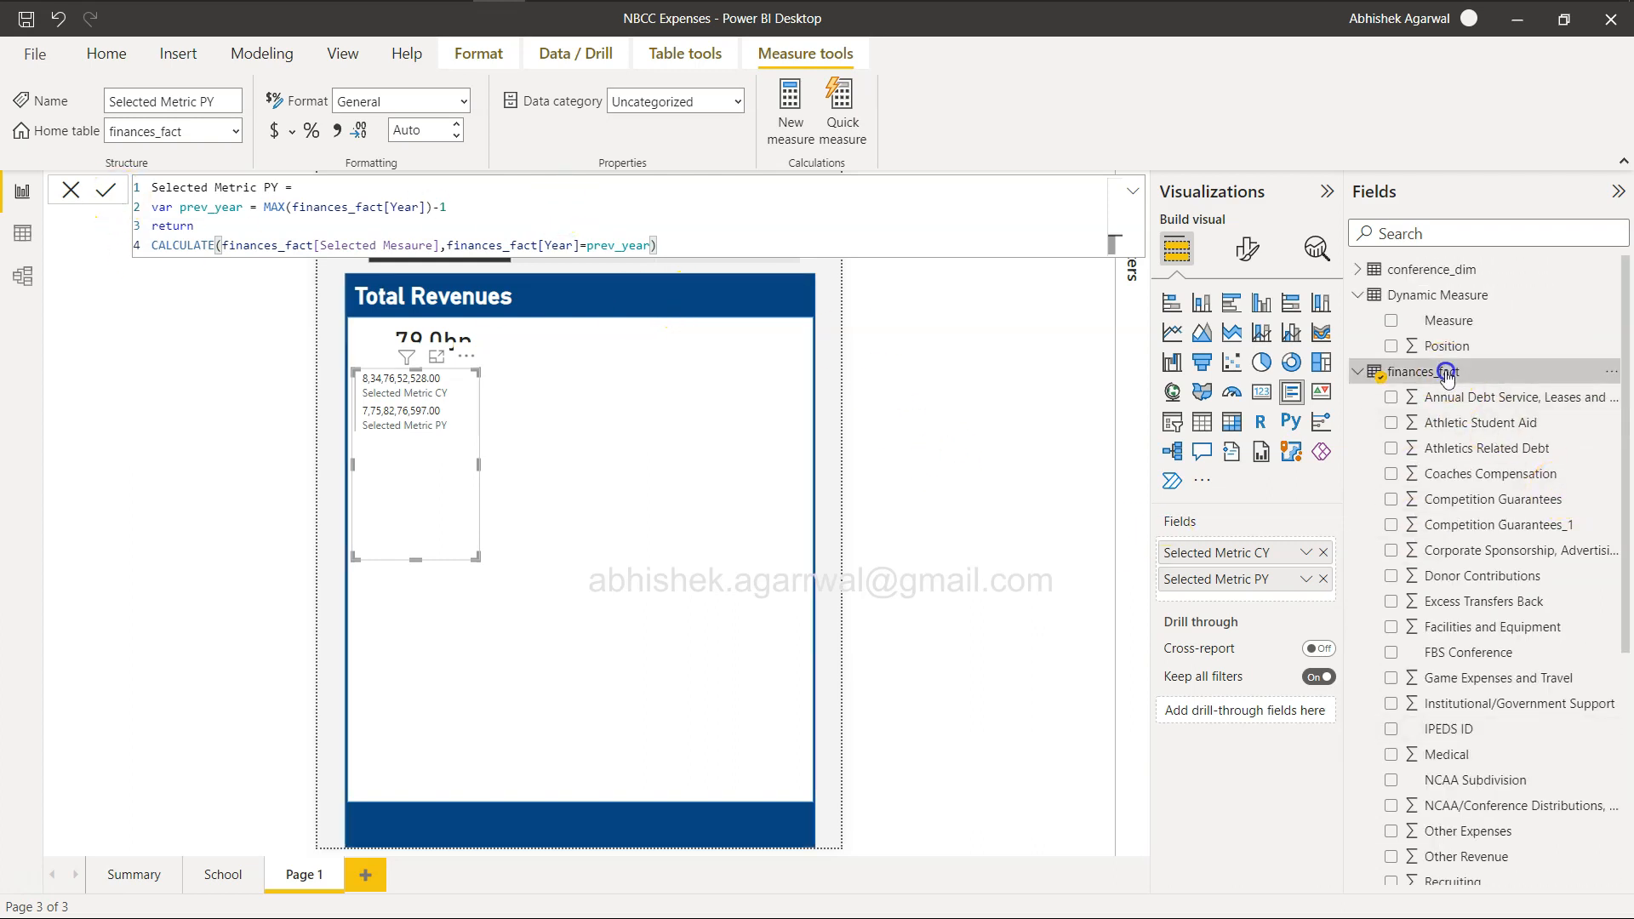
pyautogui.click(446, 117)
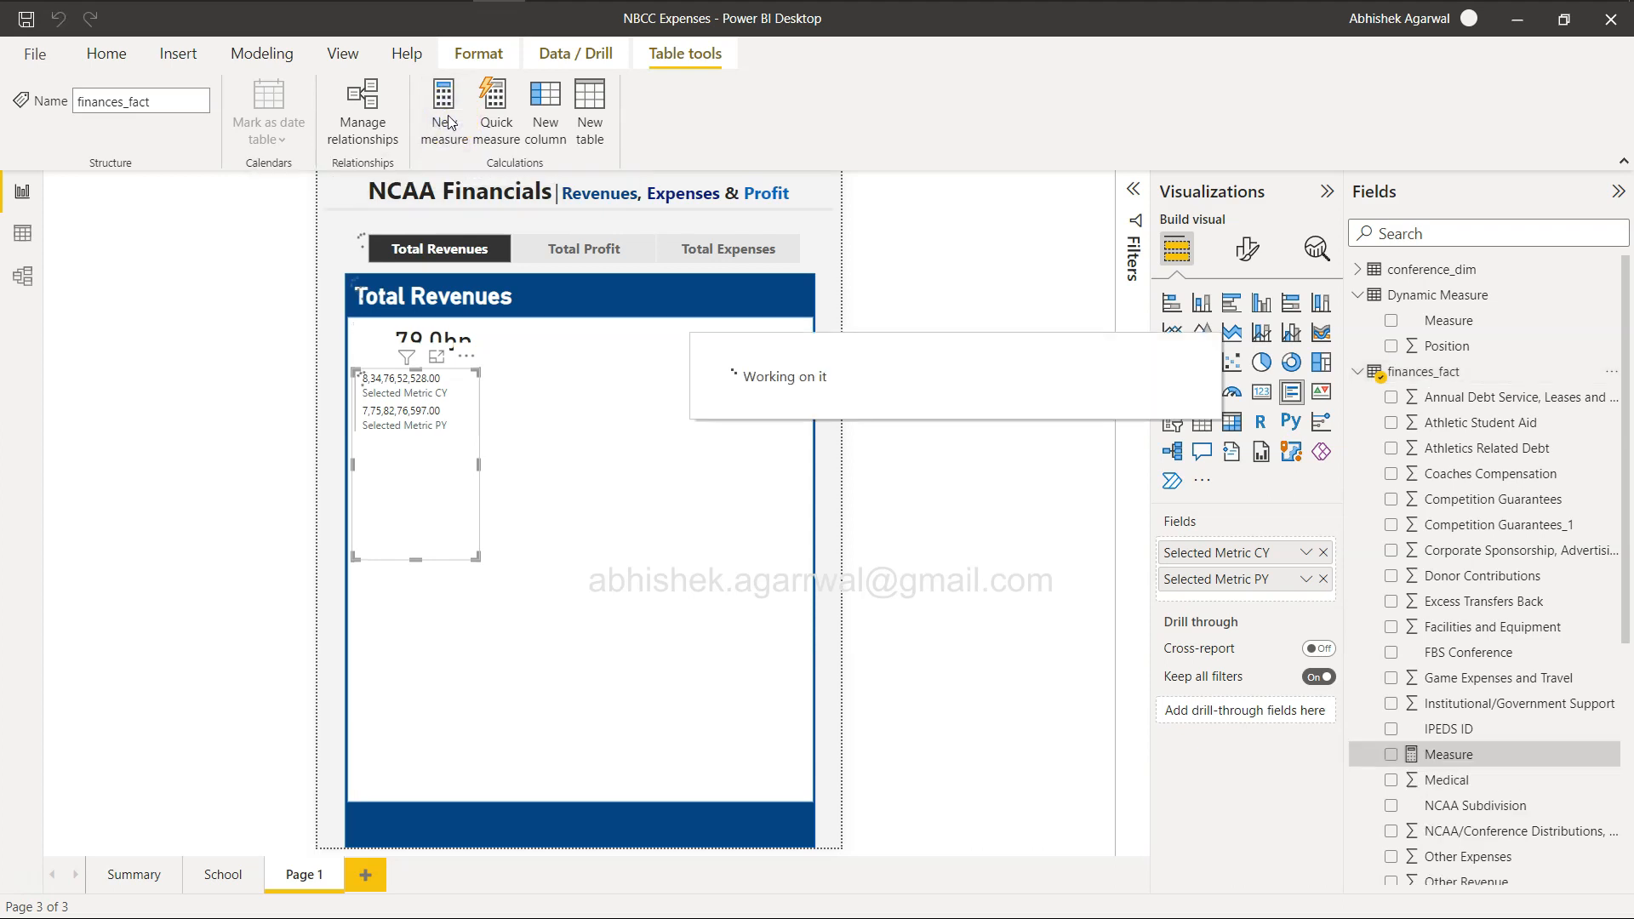
pyautogui.write('Selected')
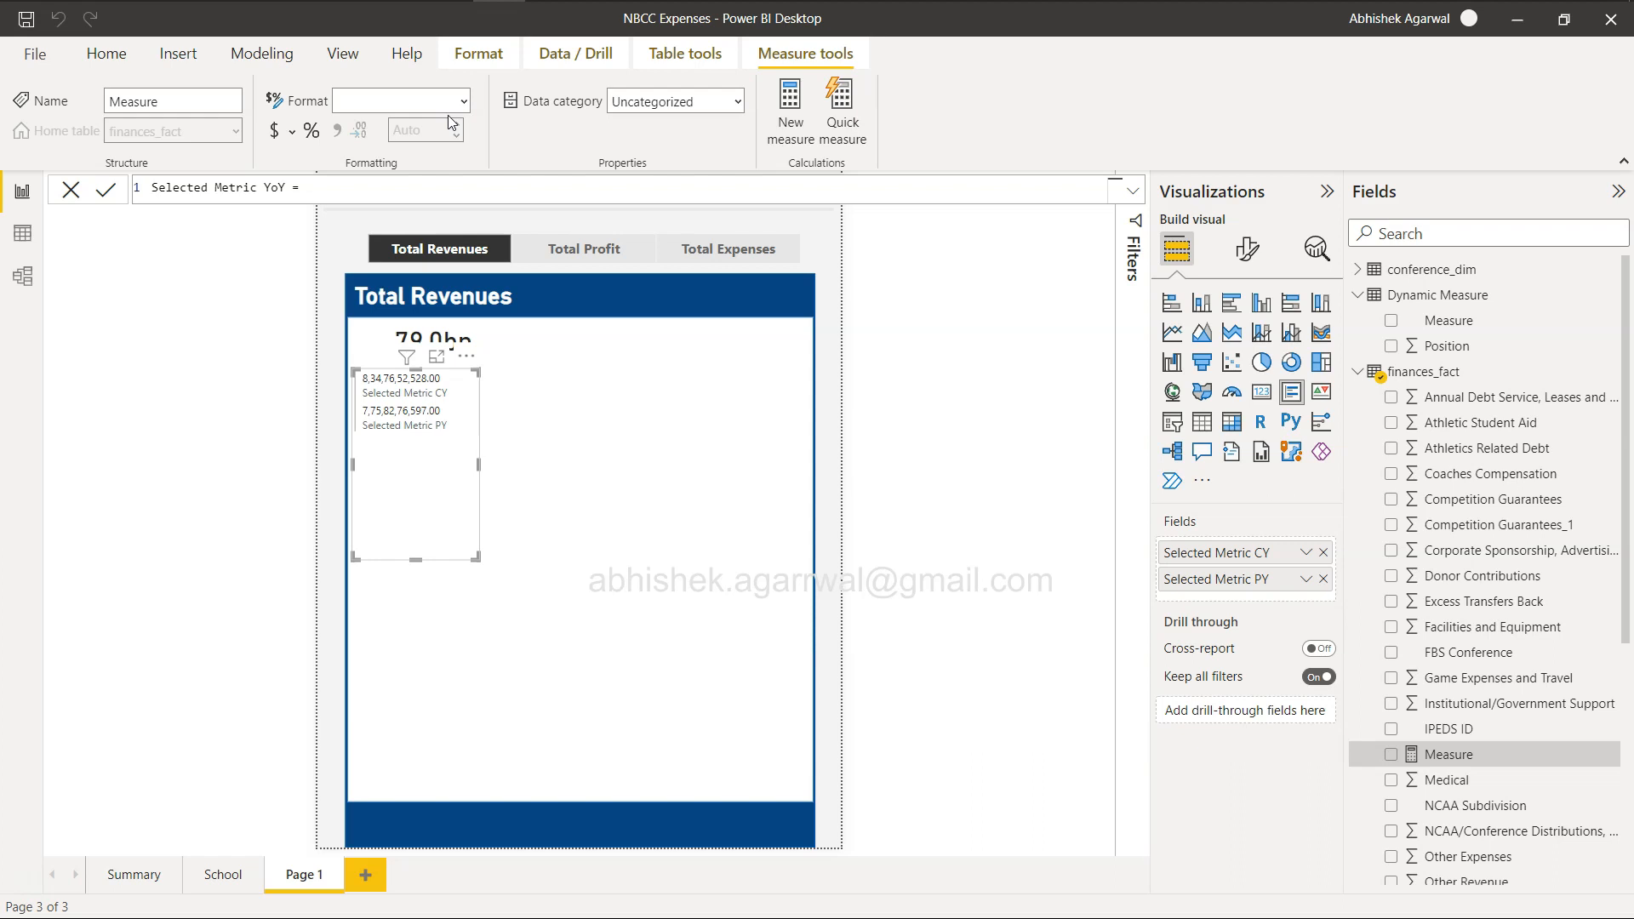
# Define Selected Metric YoY with a DIVIDE function whose numerator subtracts Selected Metric PY from Selected Metric CY.
pyautogui.write('DIVIDE(')
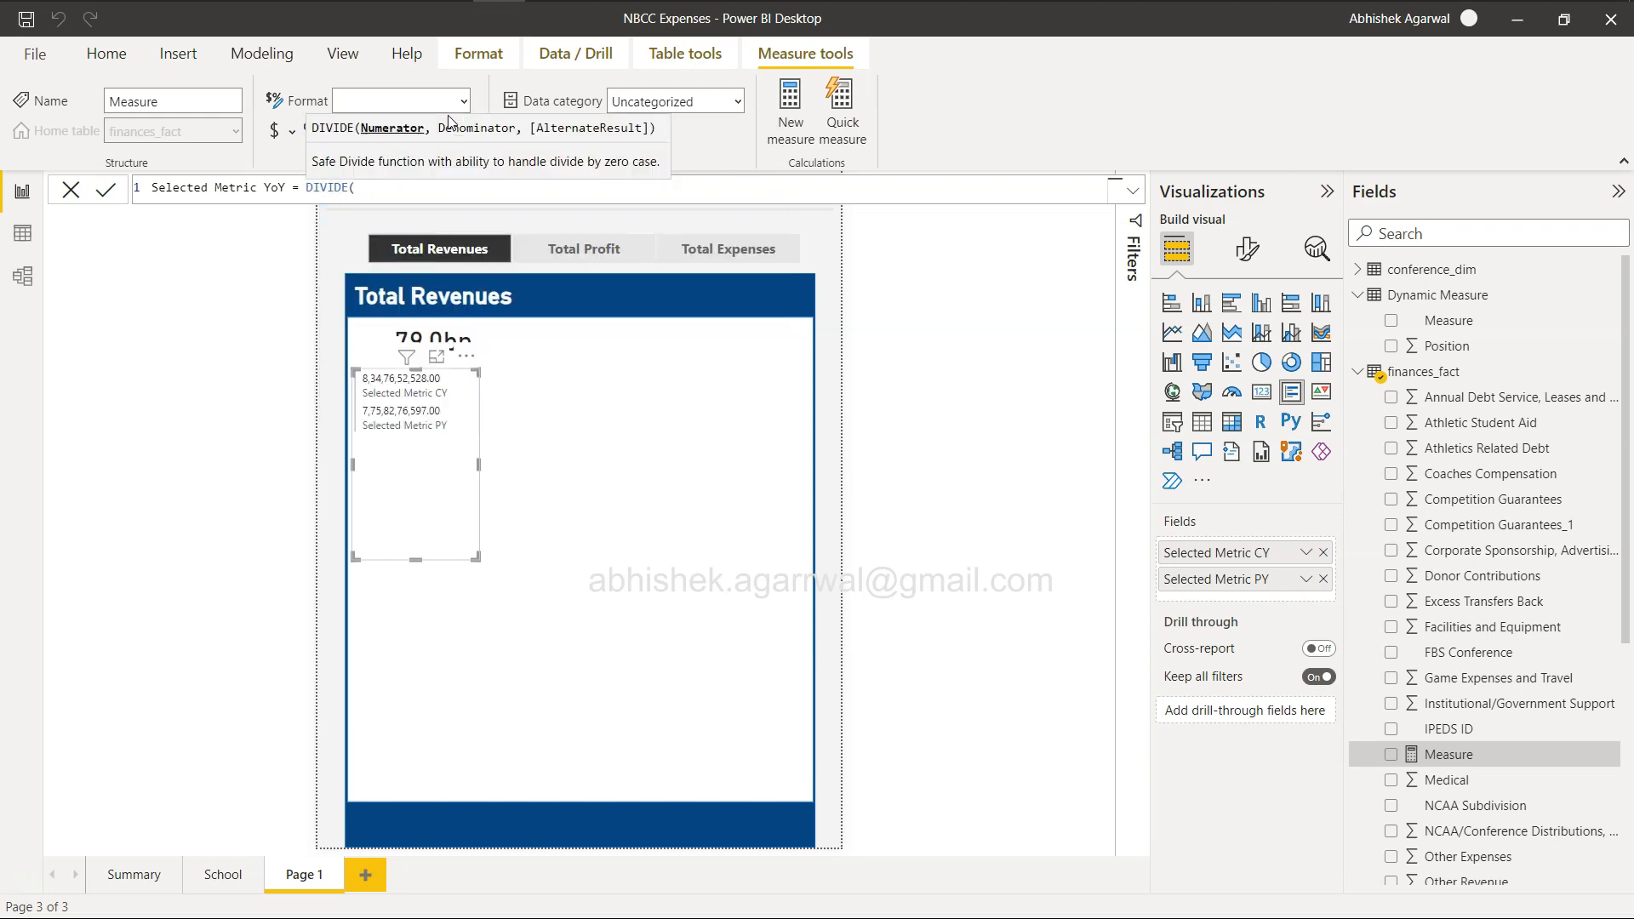
pyautogui.write('selec')
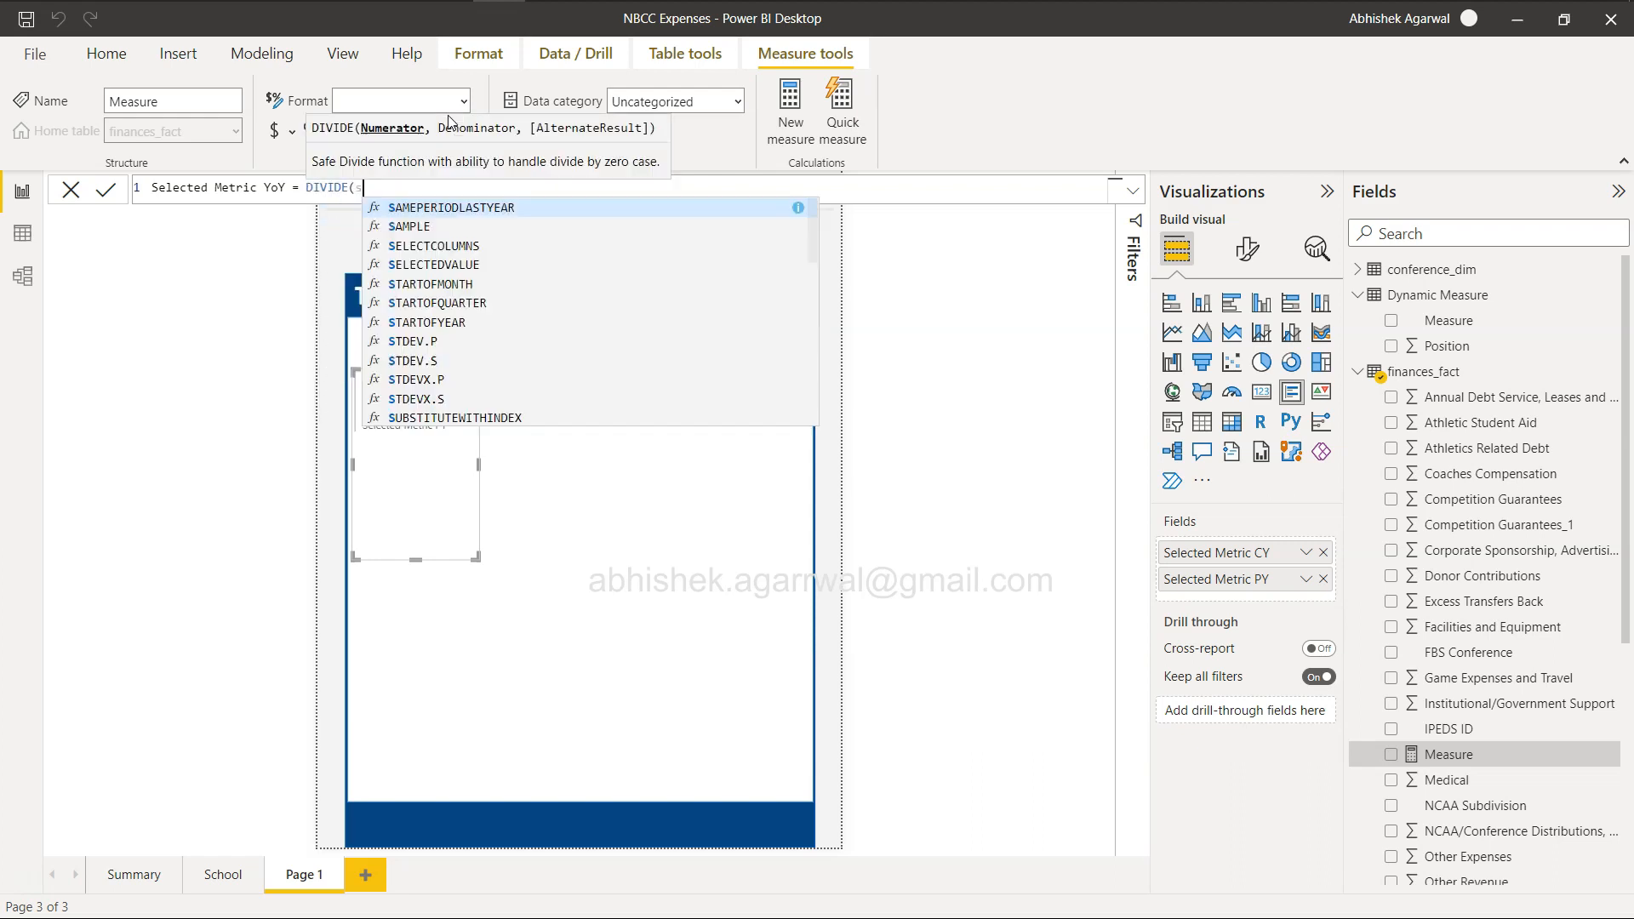
pyautogui.press('Down')
pyautogui.press('Down')
pyautogui.press('Down')
pyautogui.press('Down')
pyautogui.press('Down')
pyautogui.press('Down')
pyautogui.press('Down')
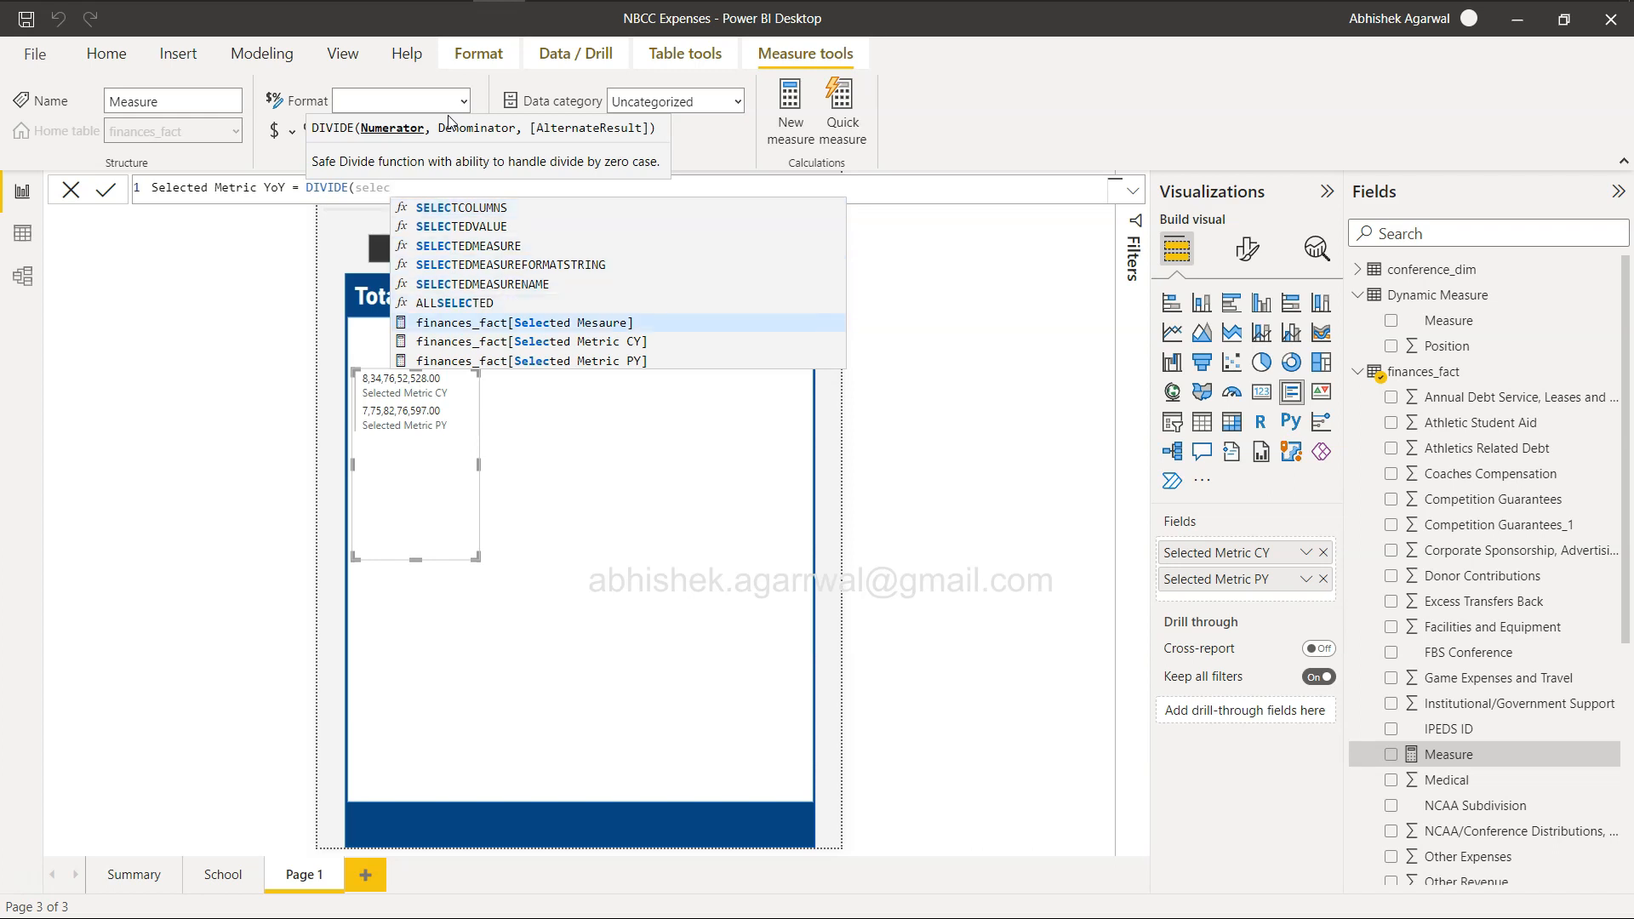
pyautogui.press('Tab')
pyautogui.write('-')
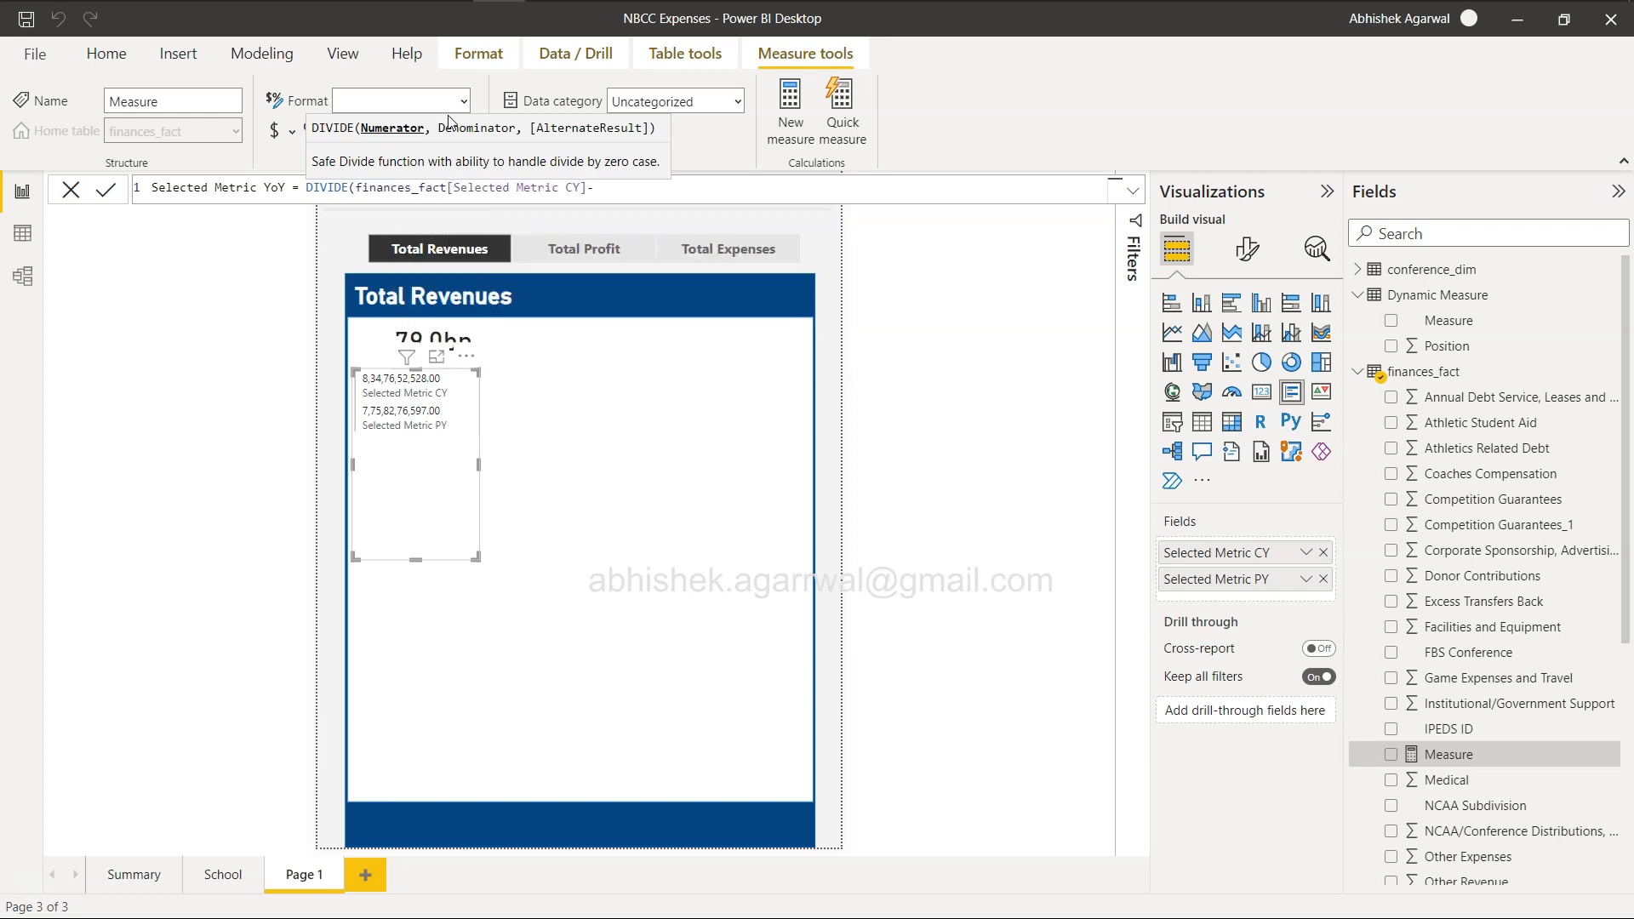
pyautogui.write('select')
pyautogui.press('Down')
pyautogui.press('Down')
pyautogui.press('Down')
pyautogui.press('Down')
pyautogui.press('Down')
pyautogui.press('Down')
pyautogui.press('Down')
pyautogui.press('Down')
pyautogui.press('Tab')
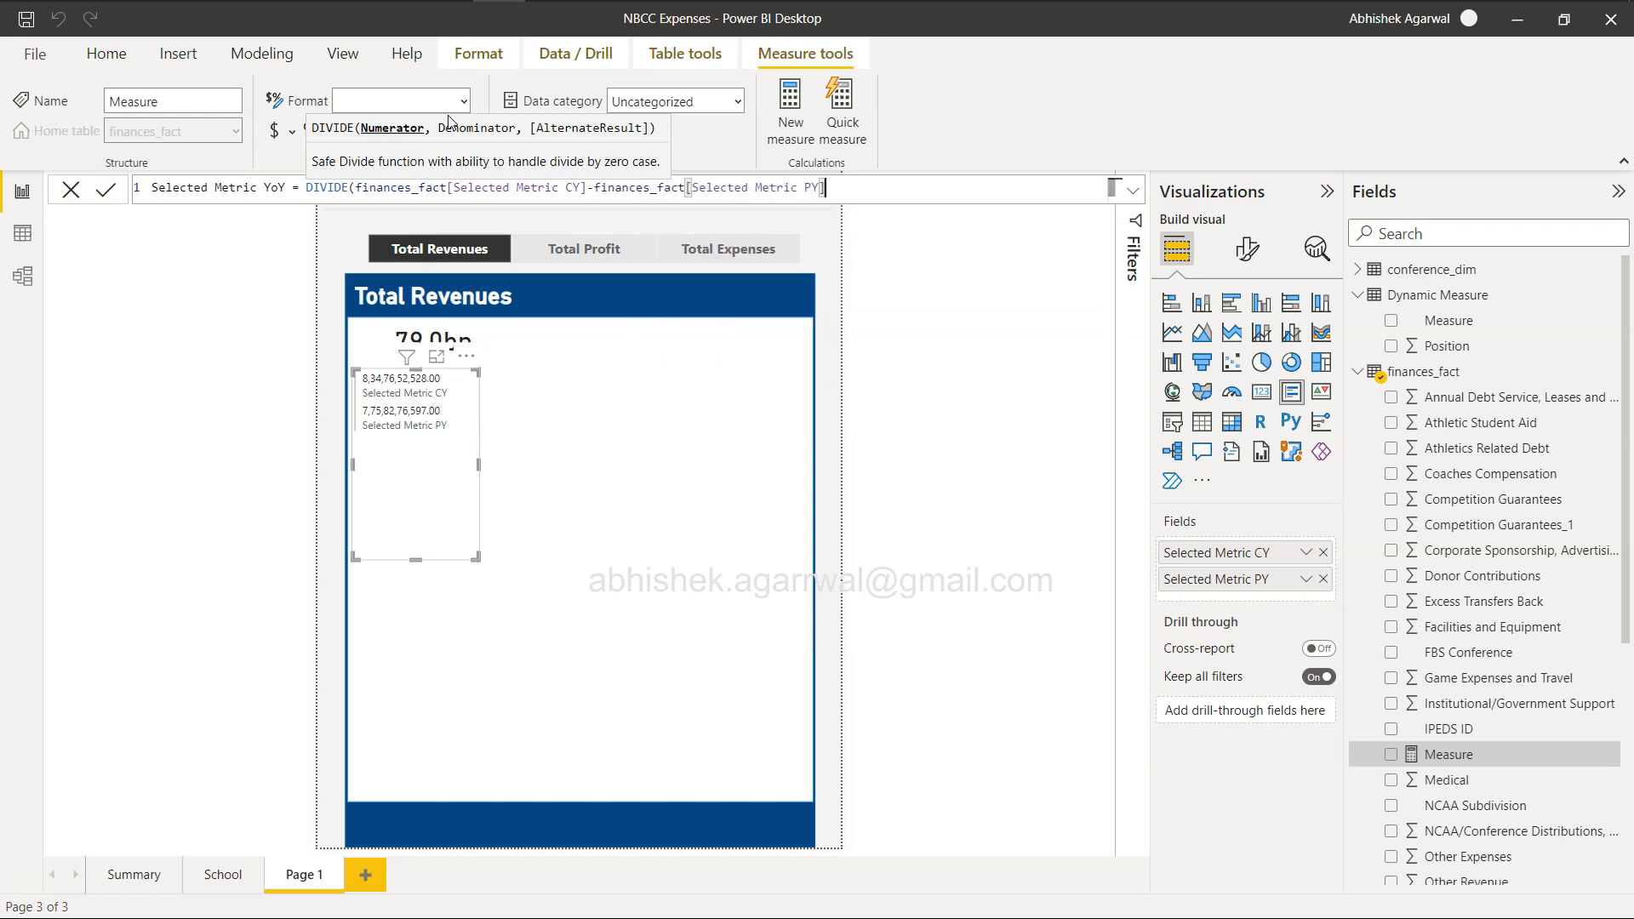
# Enclose the CY minus PY subtraction inside DIVIDE in an extra pair of parentheses.
pyautogui.click(358, 189)
pyautogui.write('(')
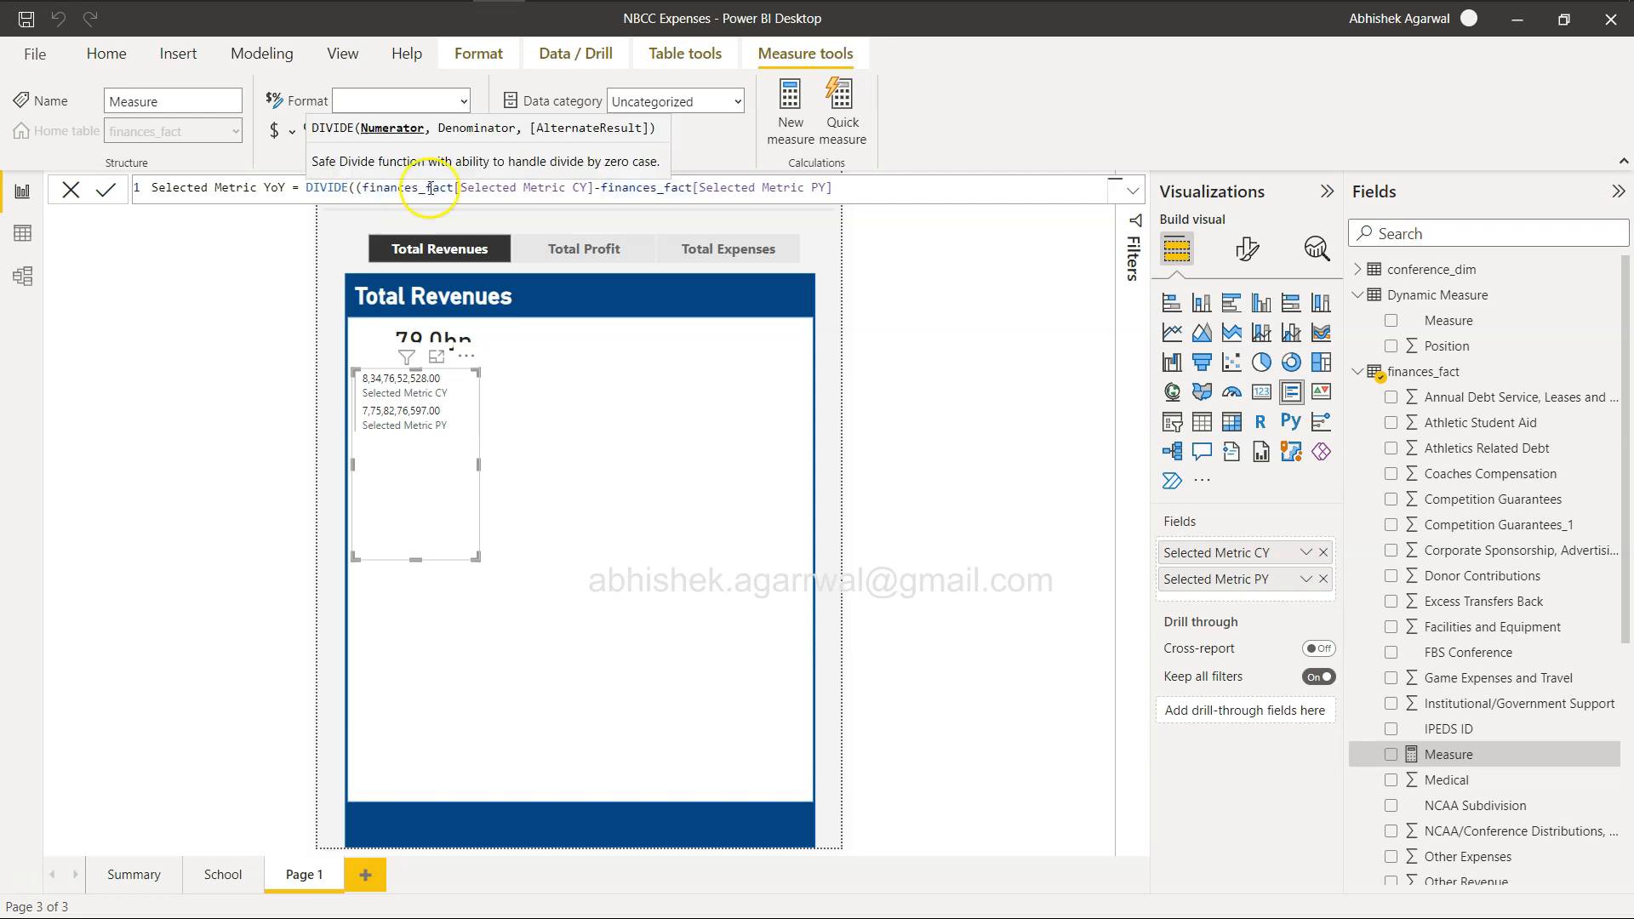
pyautogui.click(854, 186)
pyautogui.write(')')
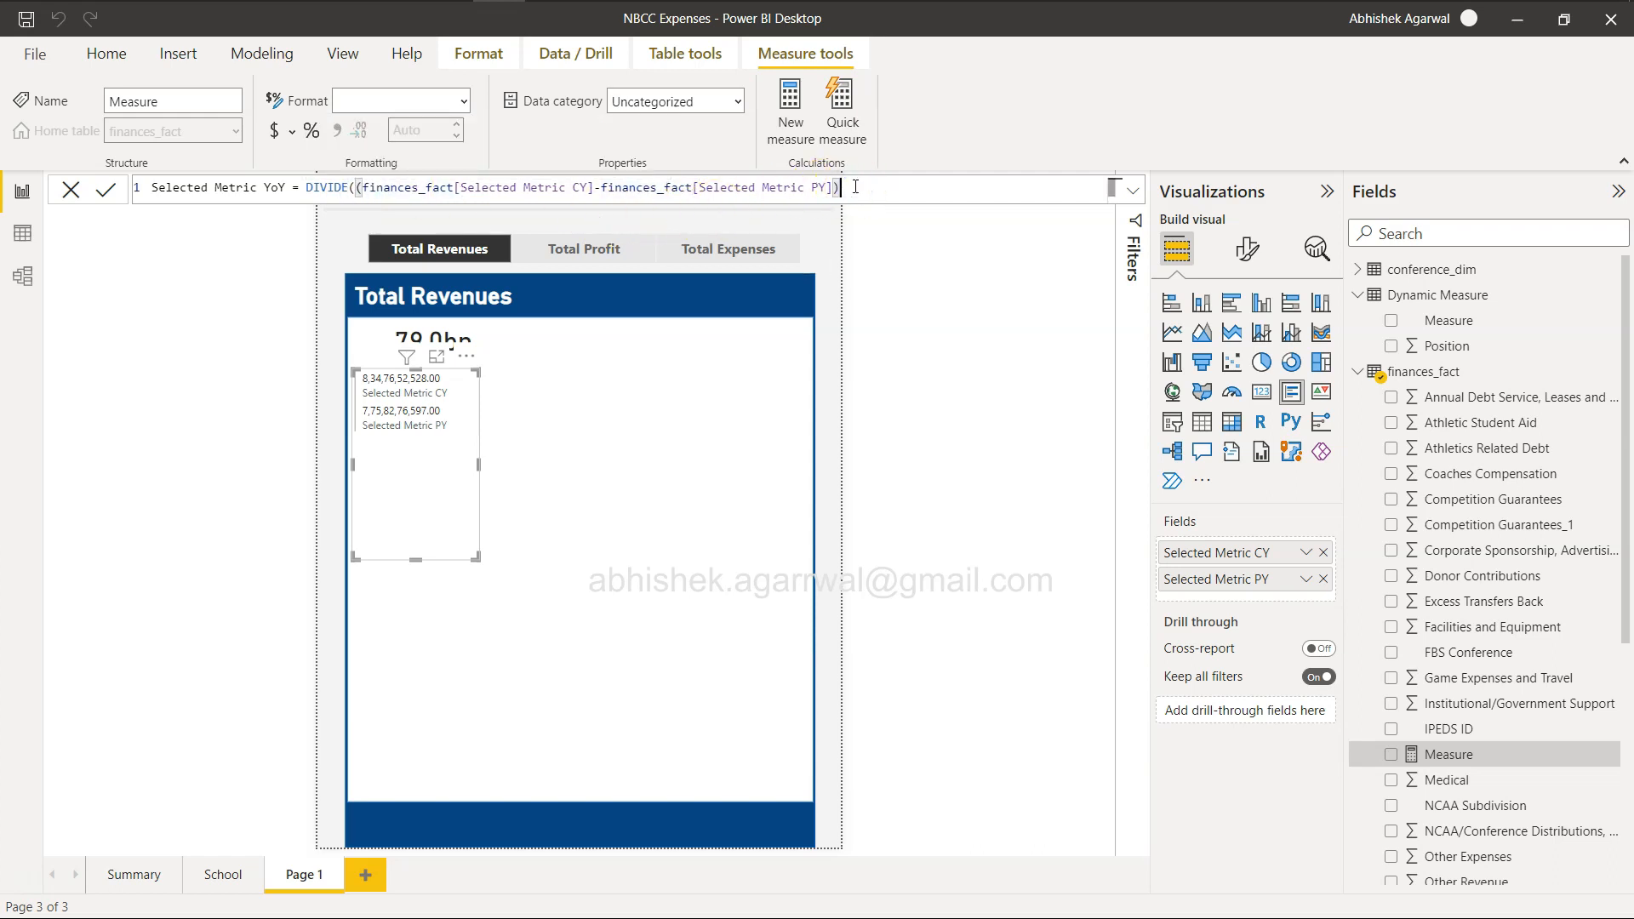
pyautogui.write(',')
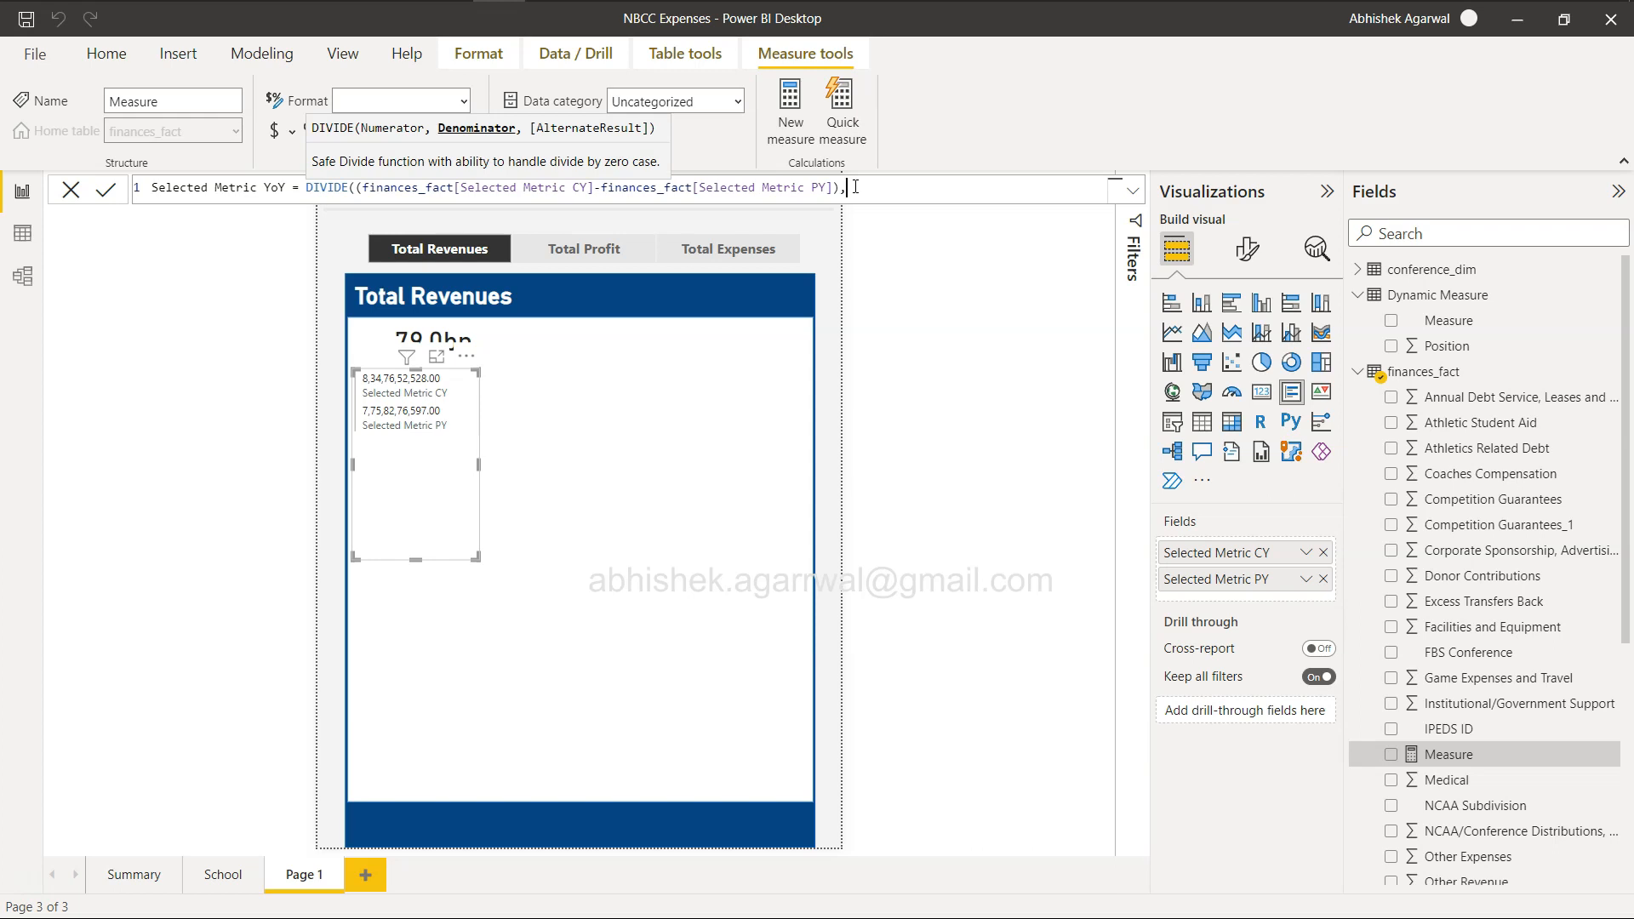
# Remove the extra parentheses around the numerator, use [Selected Metric PY] as the denominator and commit the measure.
pyautogui.press('BackSpace')
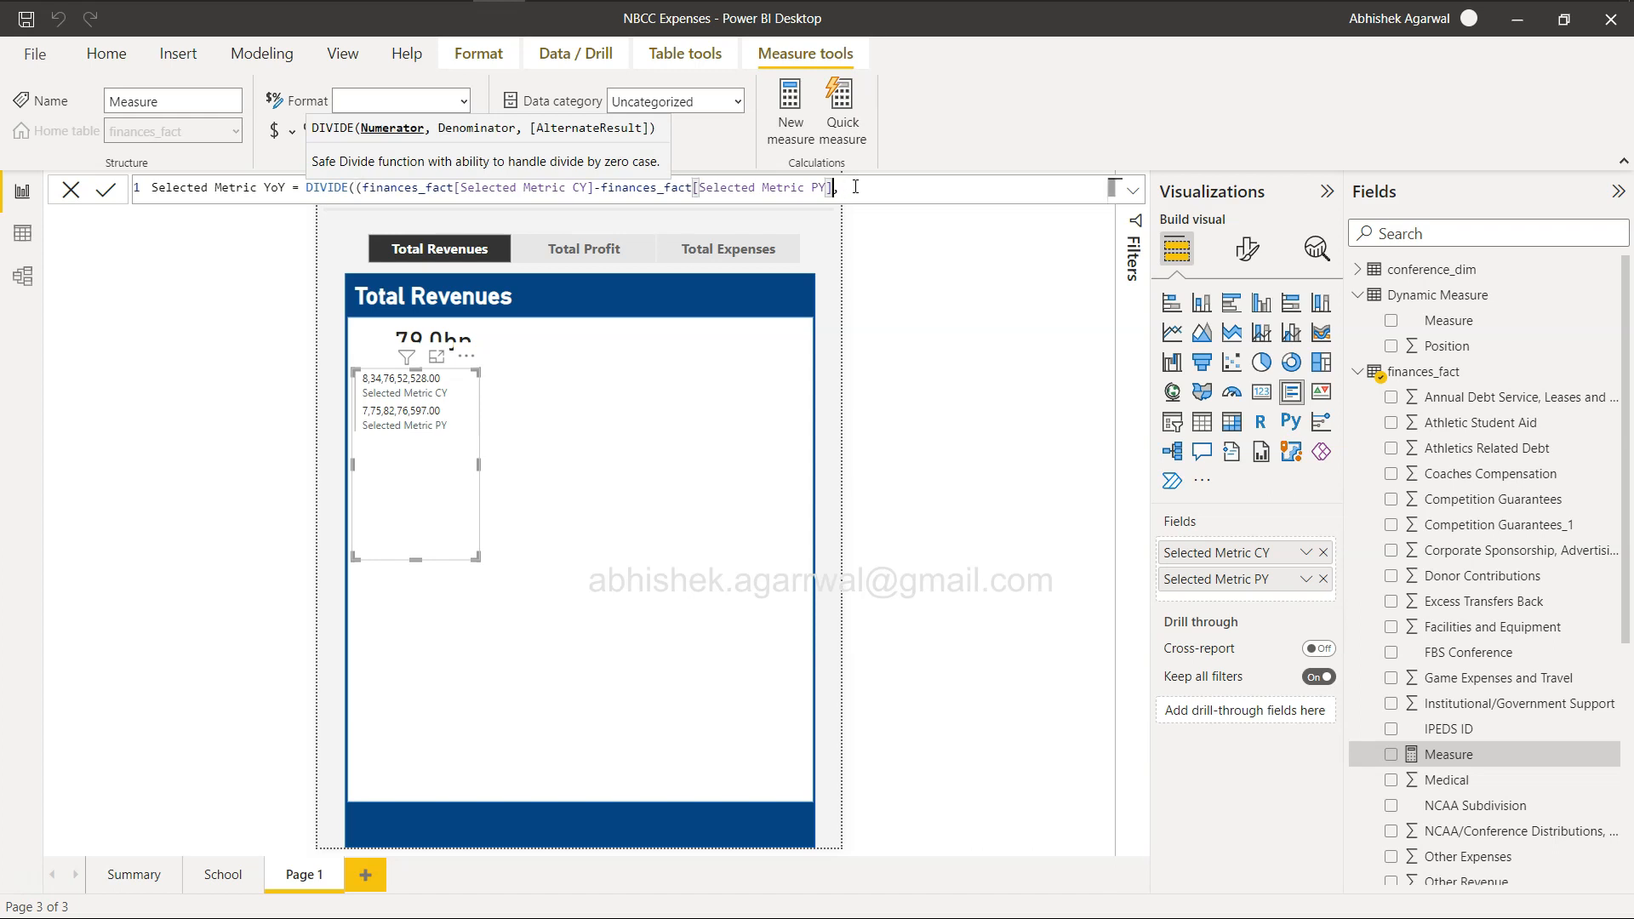
pyautogui.click(366, 188)
pyautogui.press('BackSpace')
pyautogui.click(891, 188)
pyautogui.write('py')
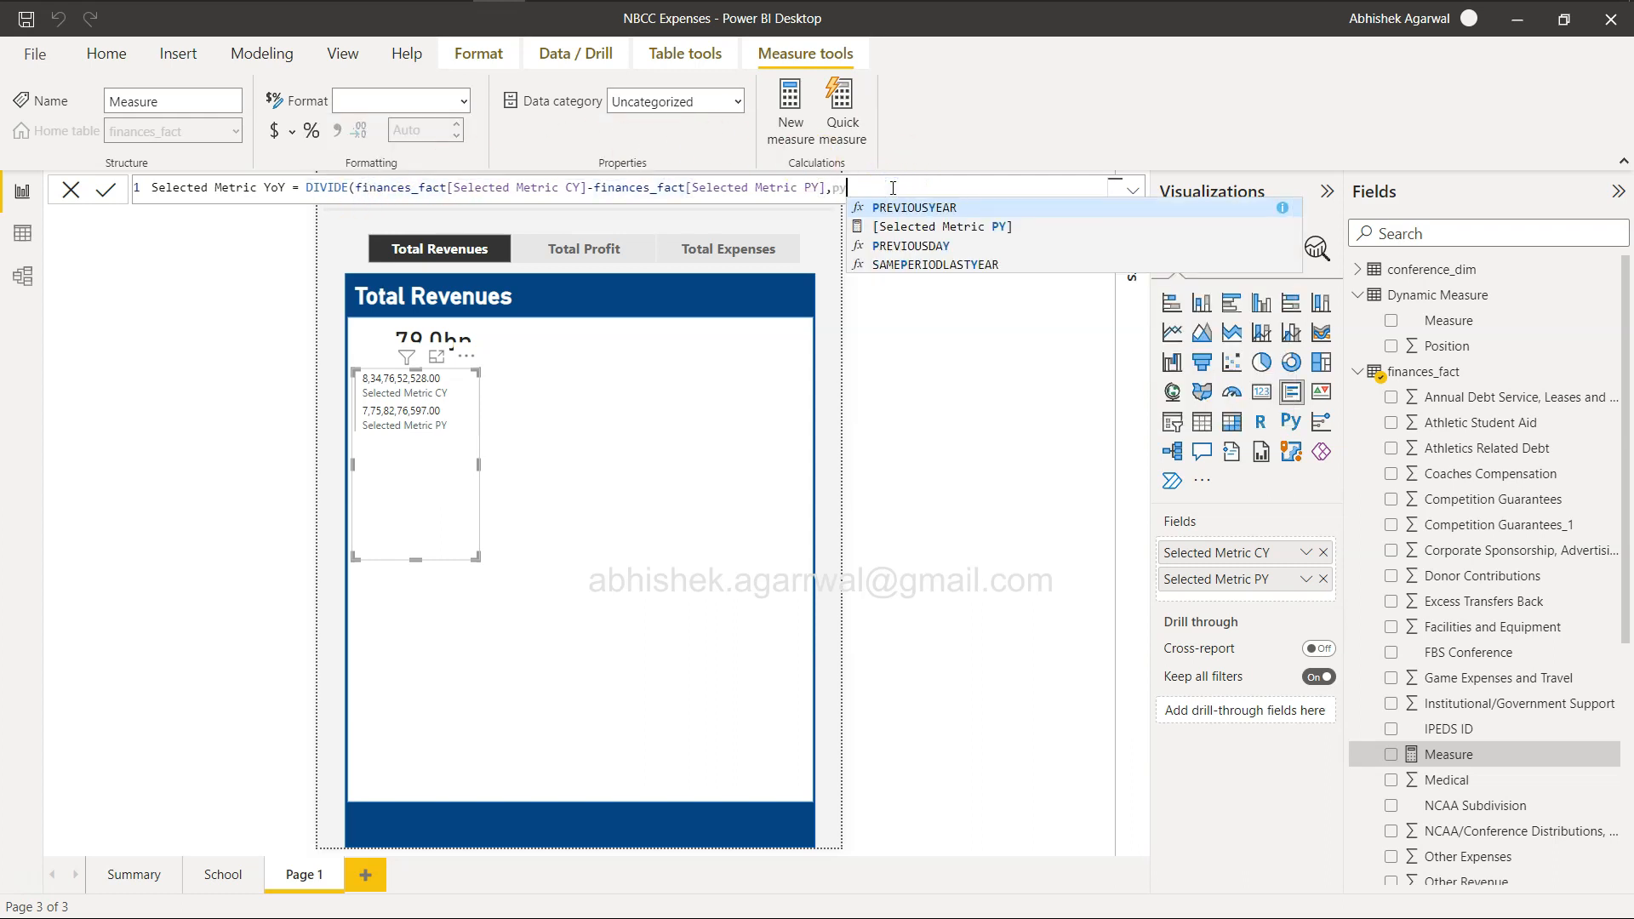
pyautogui.press('Down')
pyautogui.press('Tab')
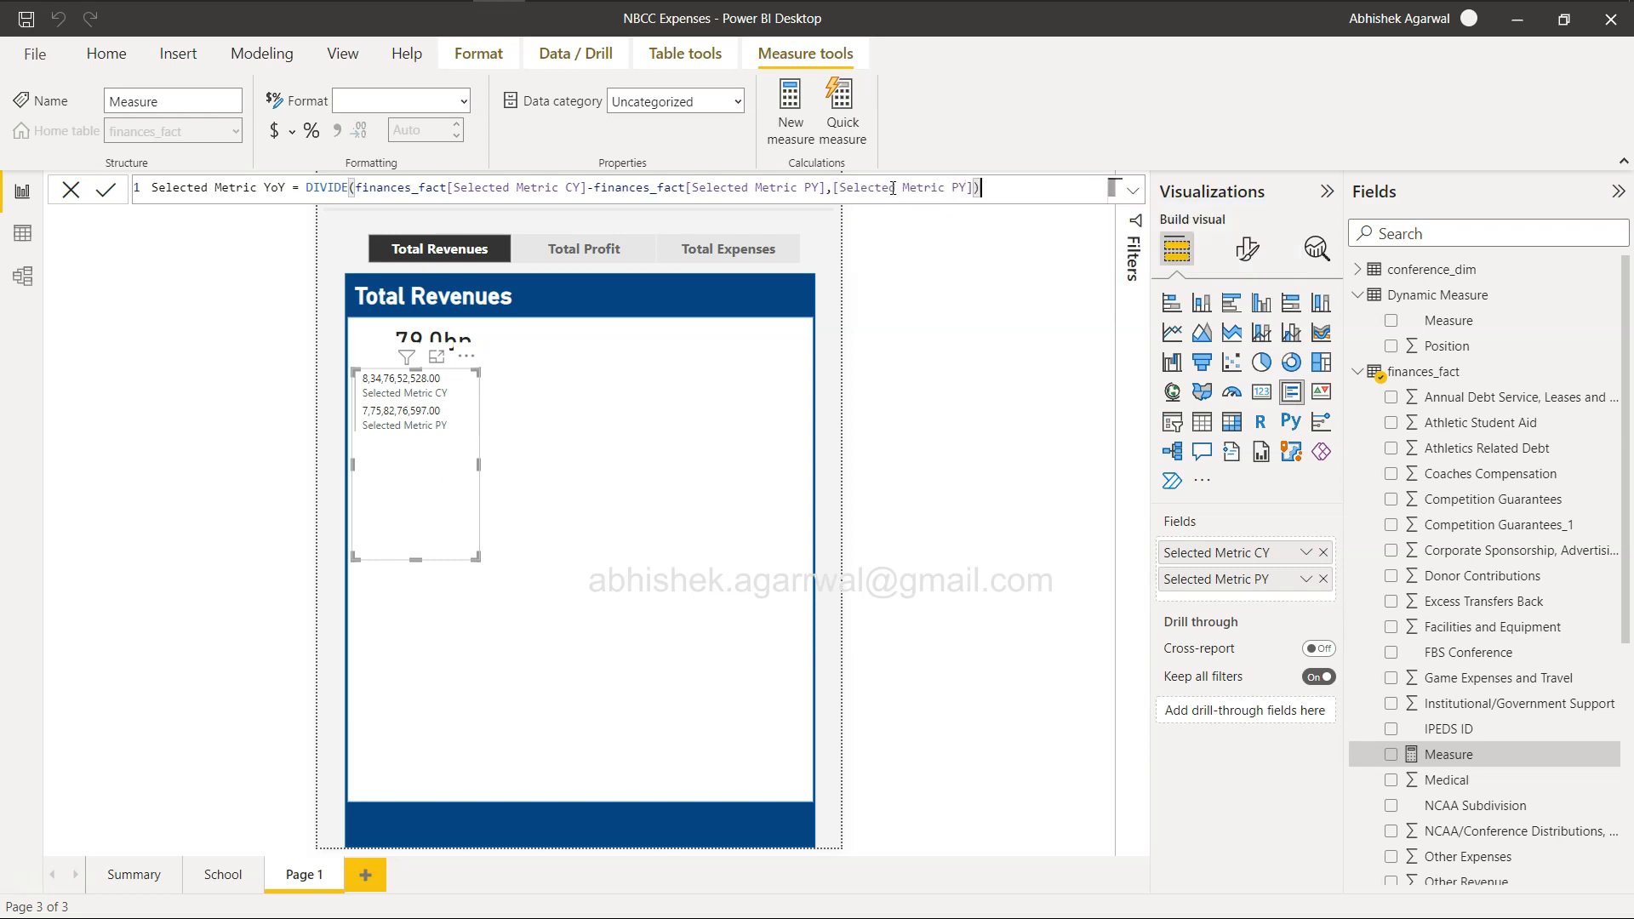
pyautogui.click(106, 190)
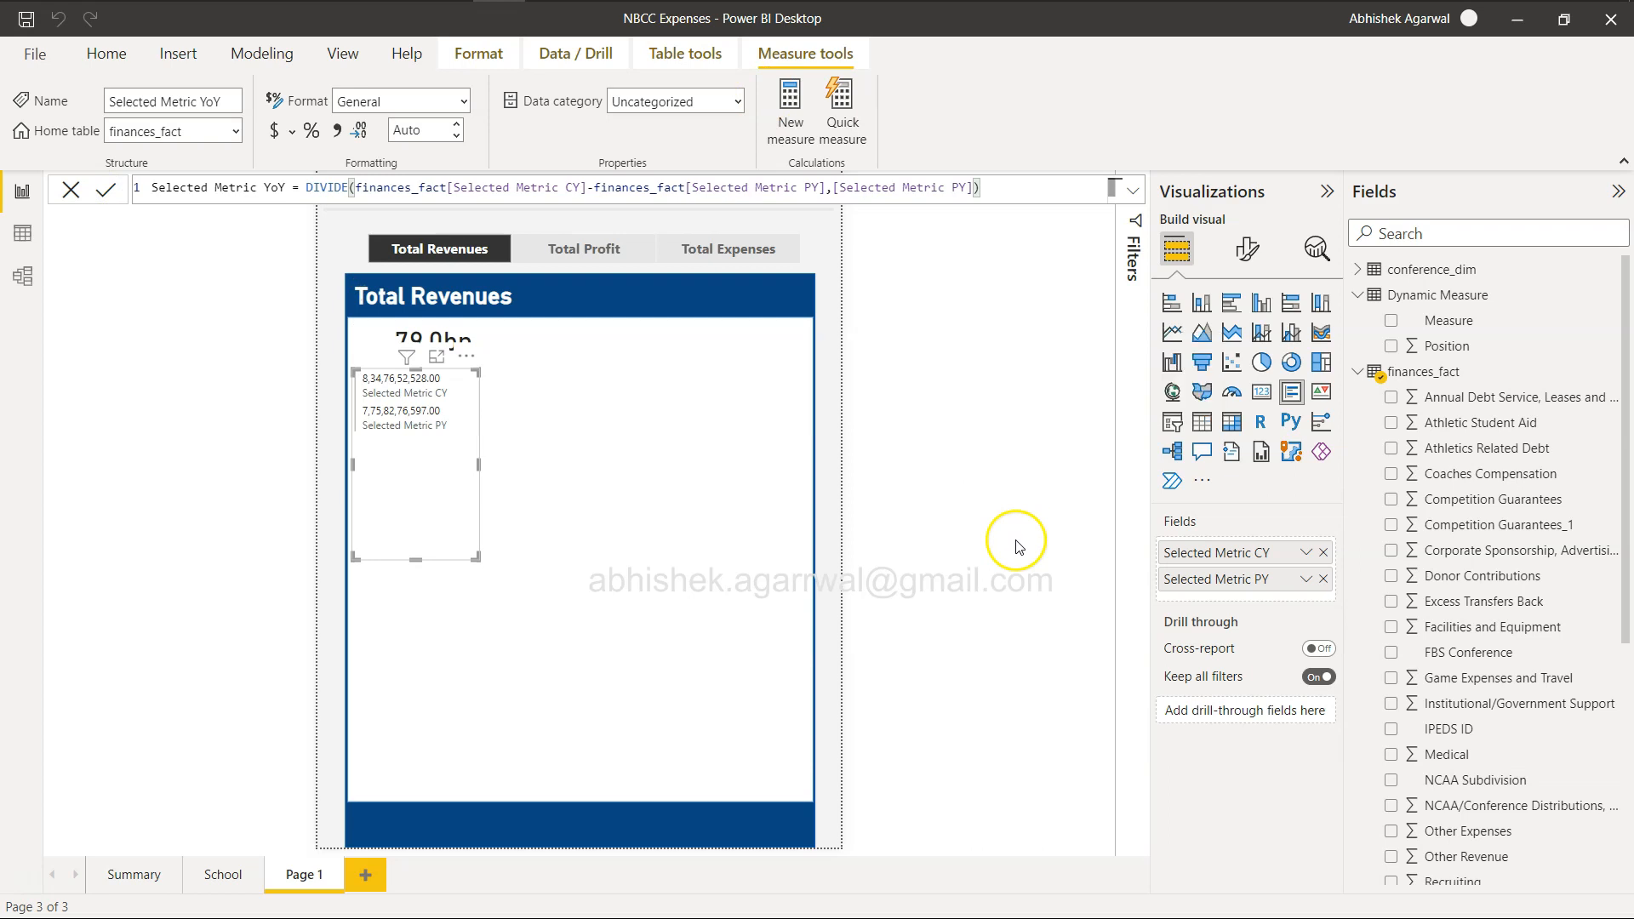
# Format Selected Metric YoY as a percentage and add it to the multi-row card.
pyautogui.scroll(-3, 1526, 629)
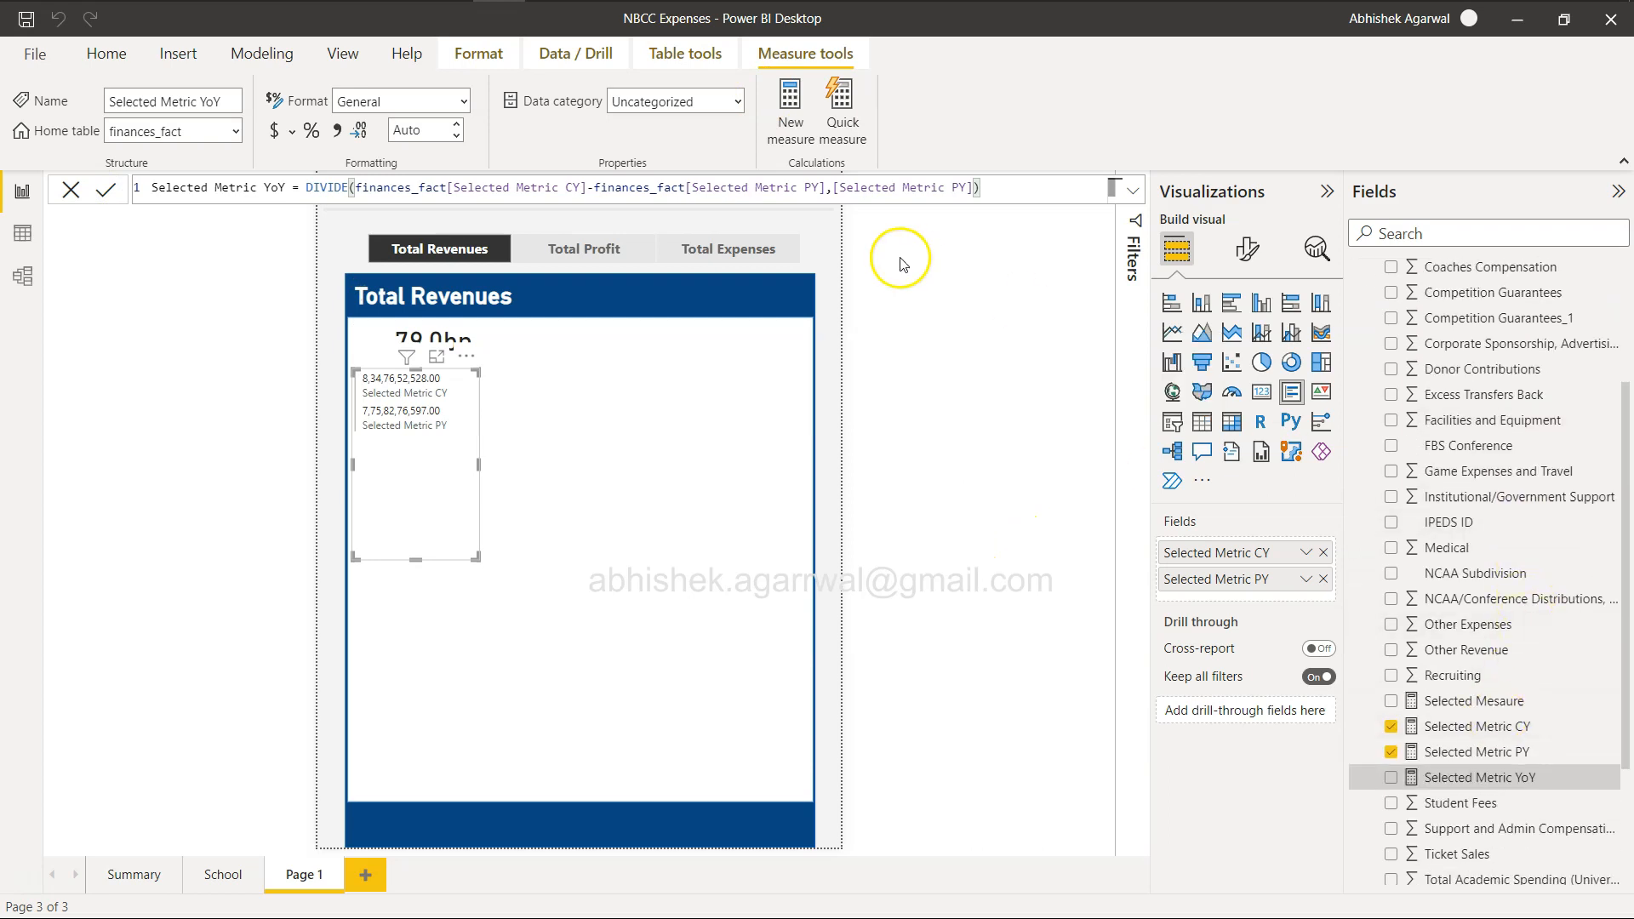
pyautogui.click(311, 135)
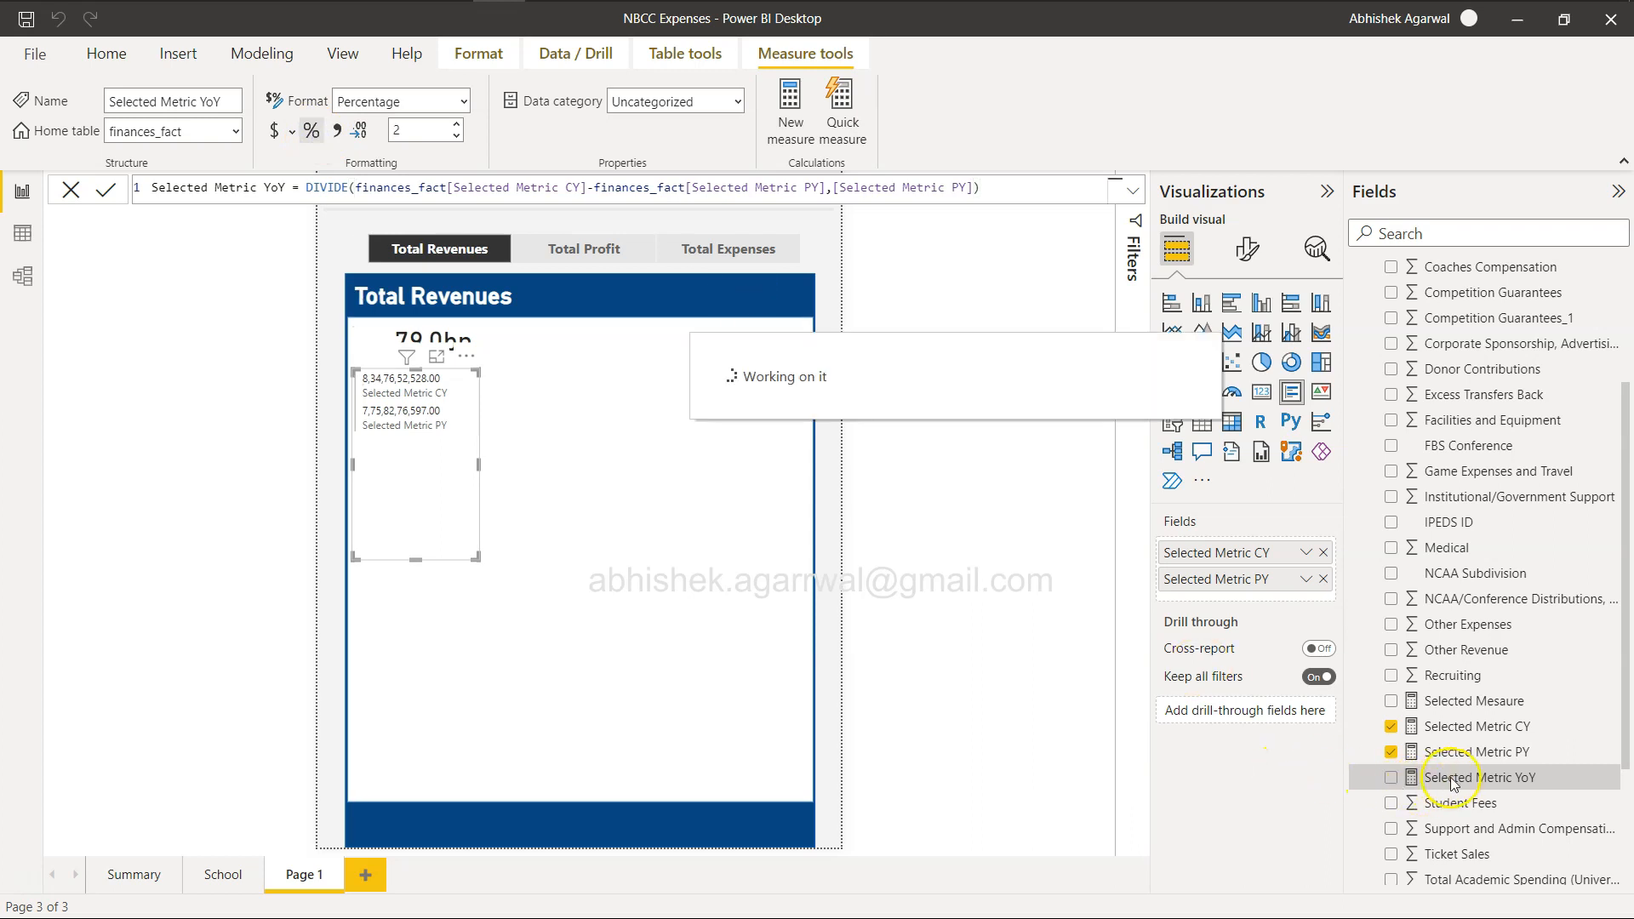
pyautogui.moveTo(1464, 777); pyautogui.dragTo(1272, 606)
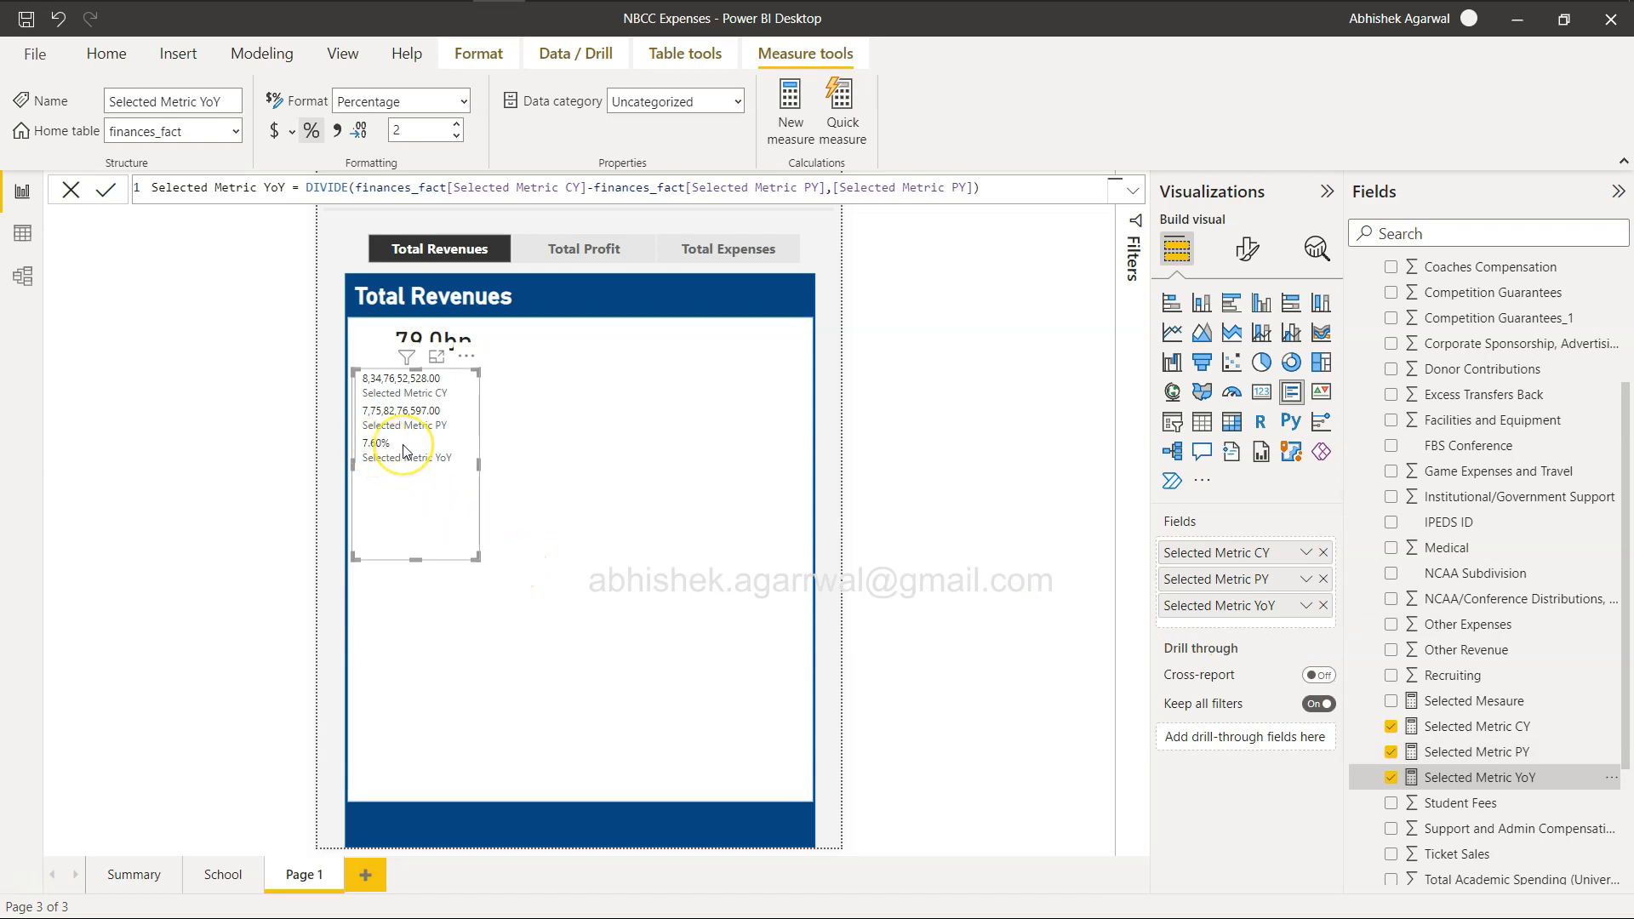
# In the browser's reference report, show Total Revenues and compare its CY, PY and YoY figures with the card.
pyautogui.hotkey('alt', 'Tab')
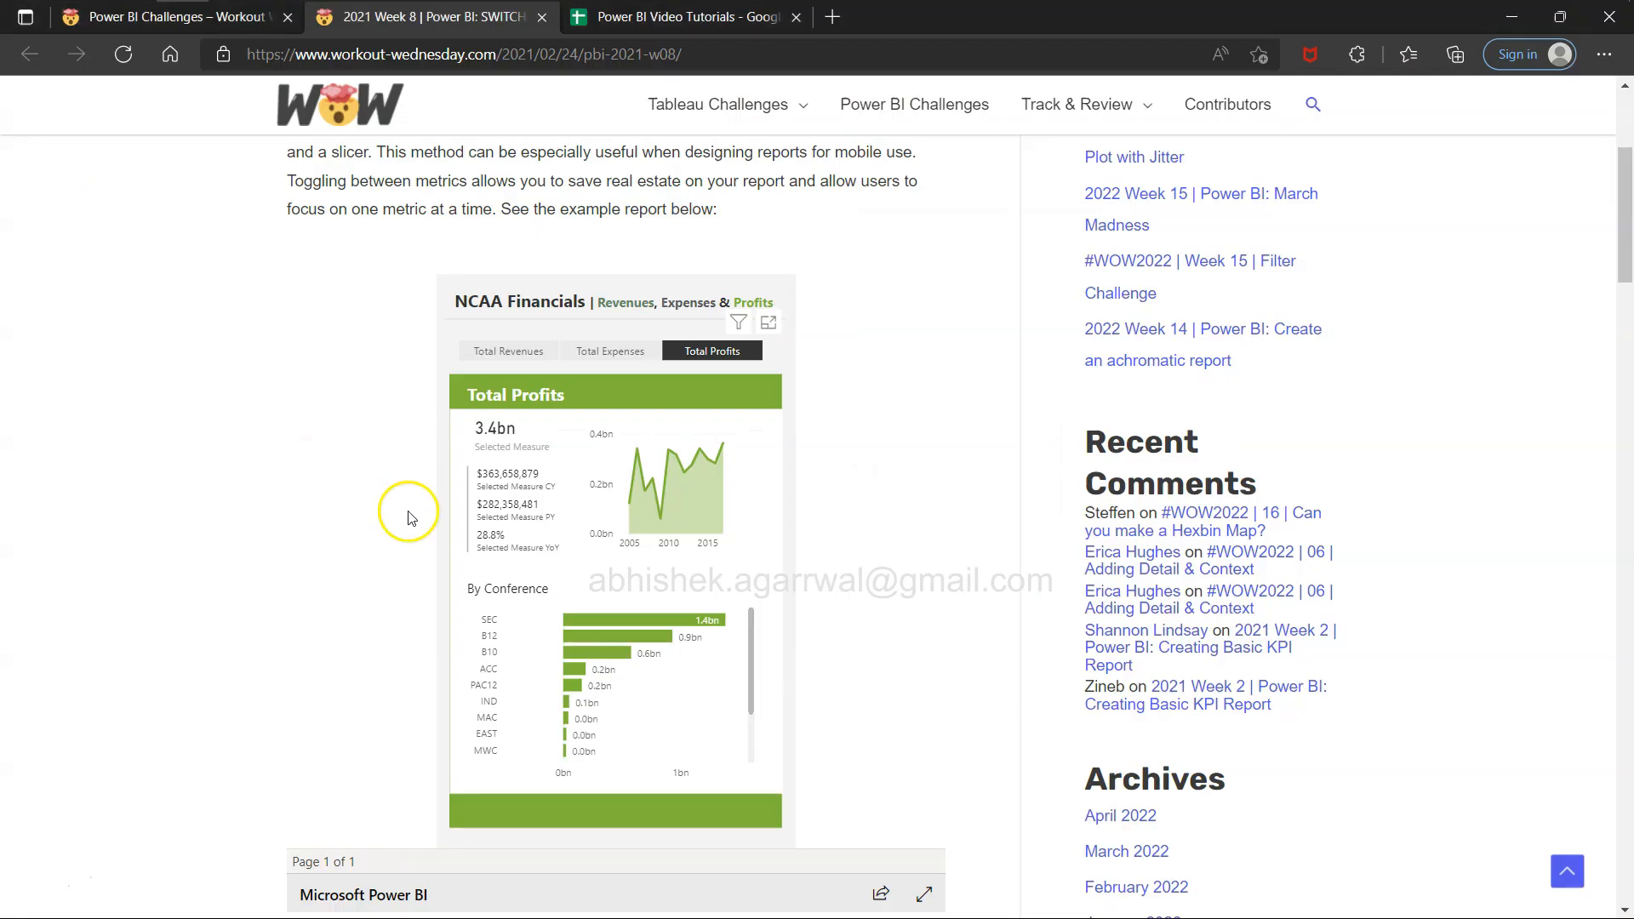
pyautogui.click(516, 352)
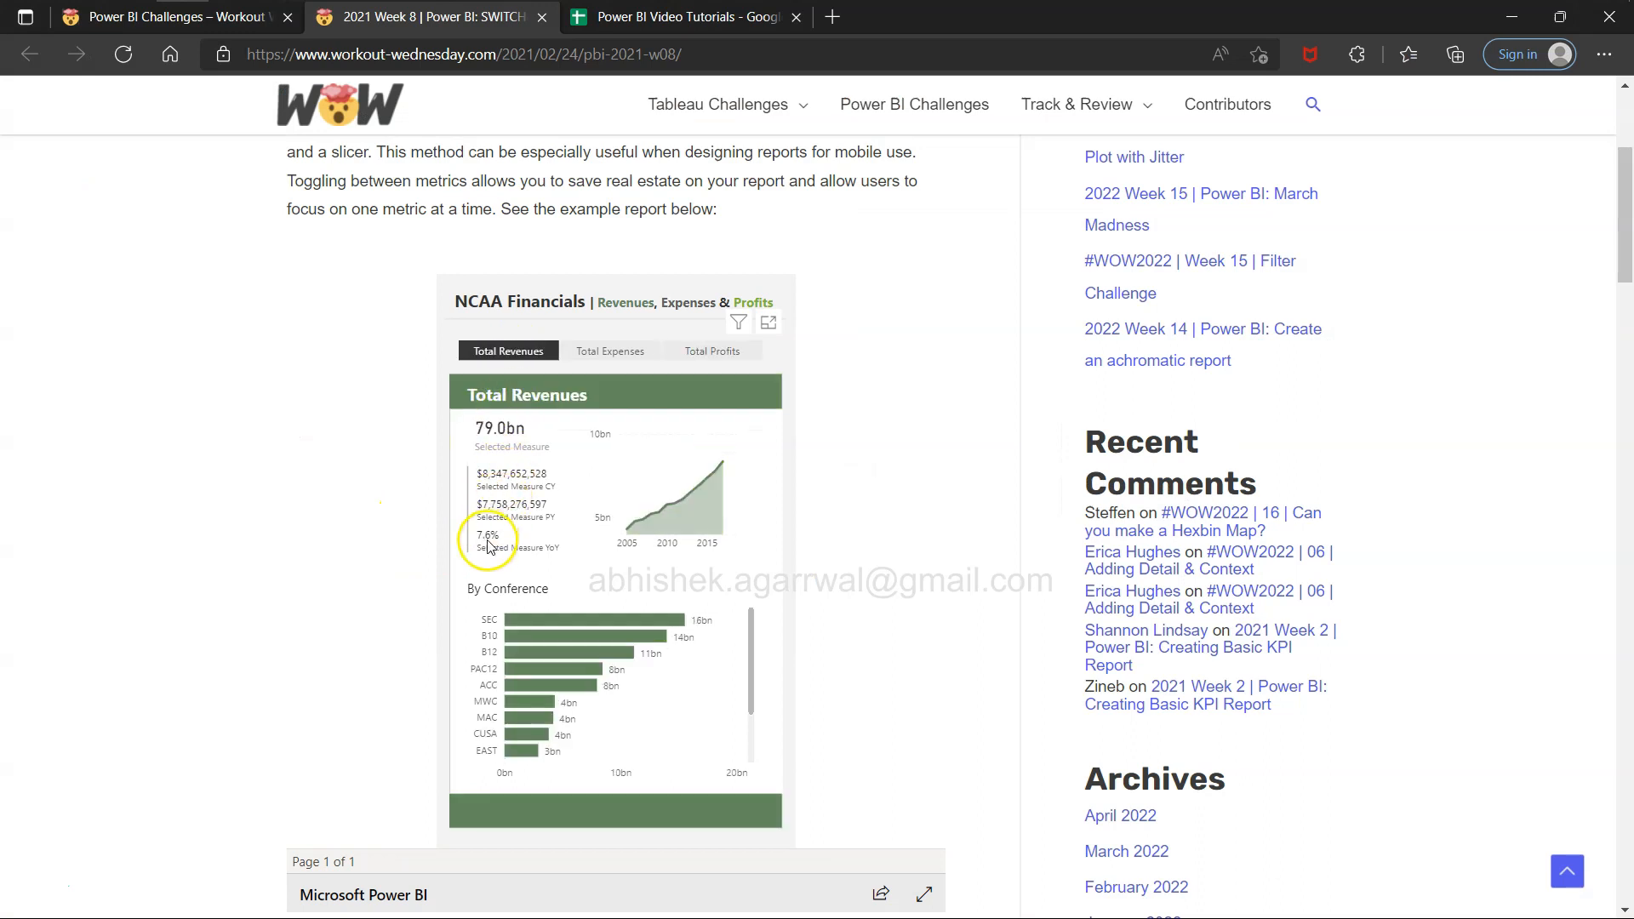
pyautogui.hotkey('alt', 'Tab')
pyautogui.hotkey('alt', 'Tab')
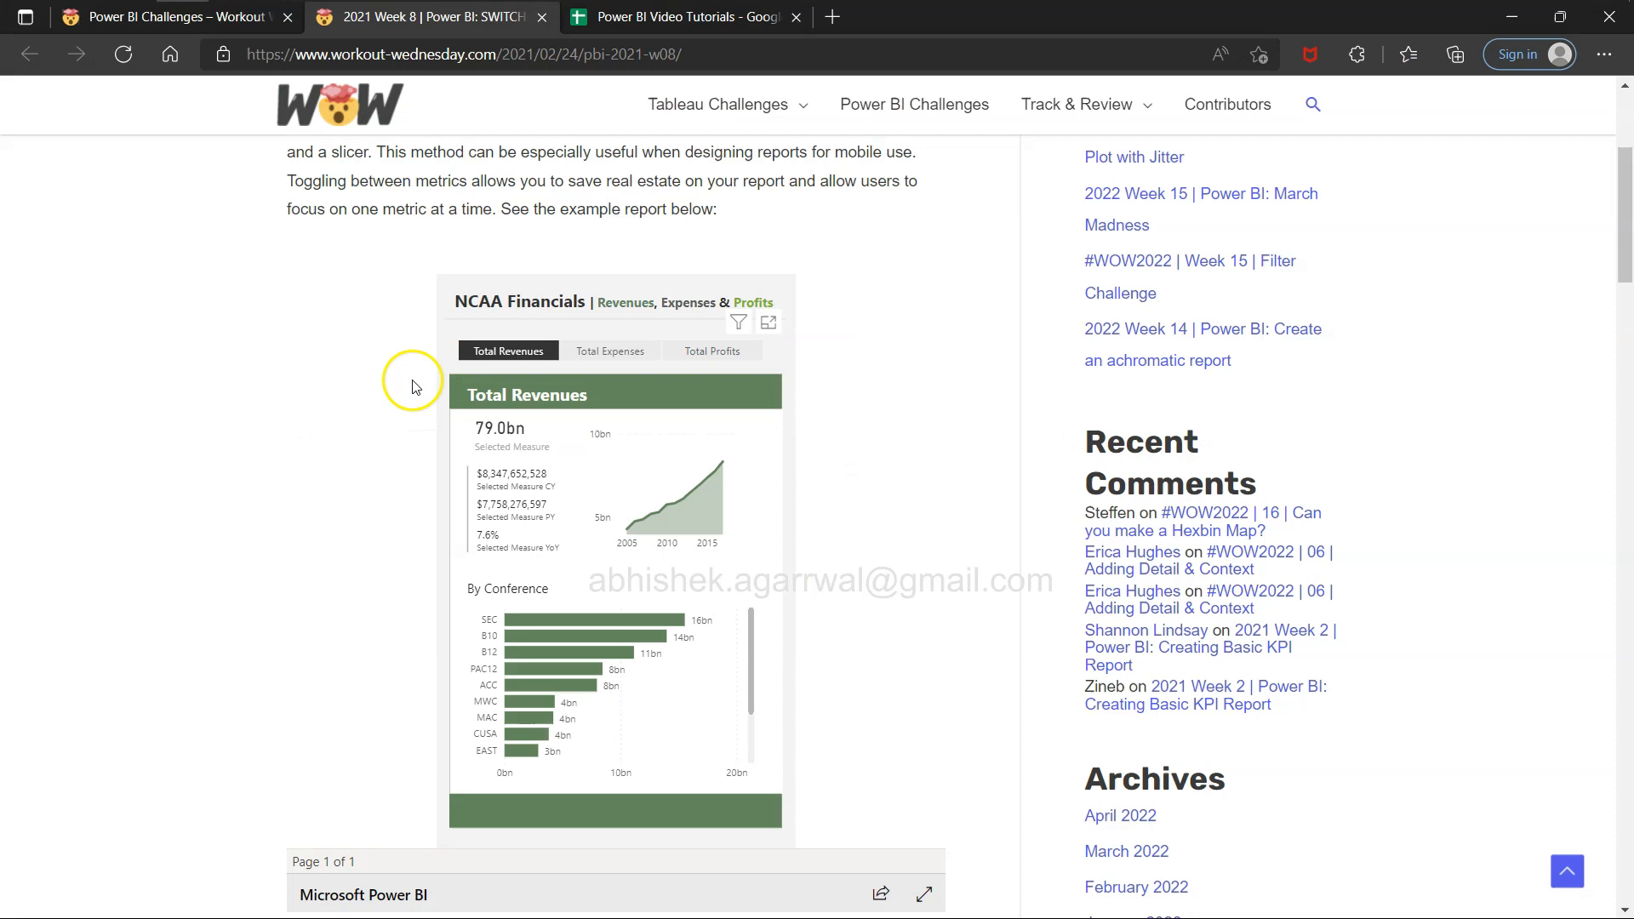
pyautogui.hotkey('alt', 'Tab')
pyautogui.hotkey('alt', 'Tab')
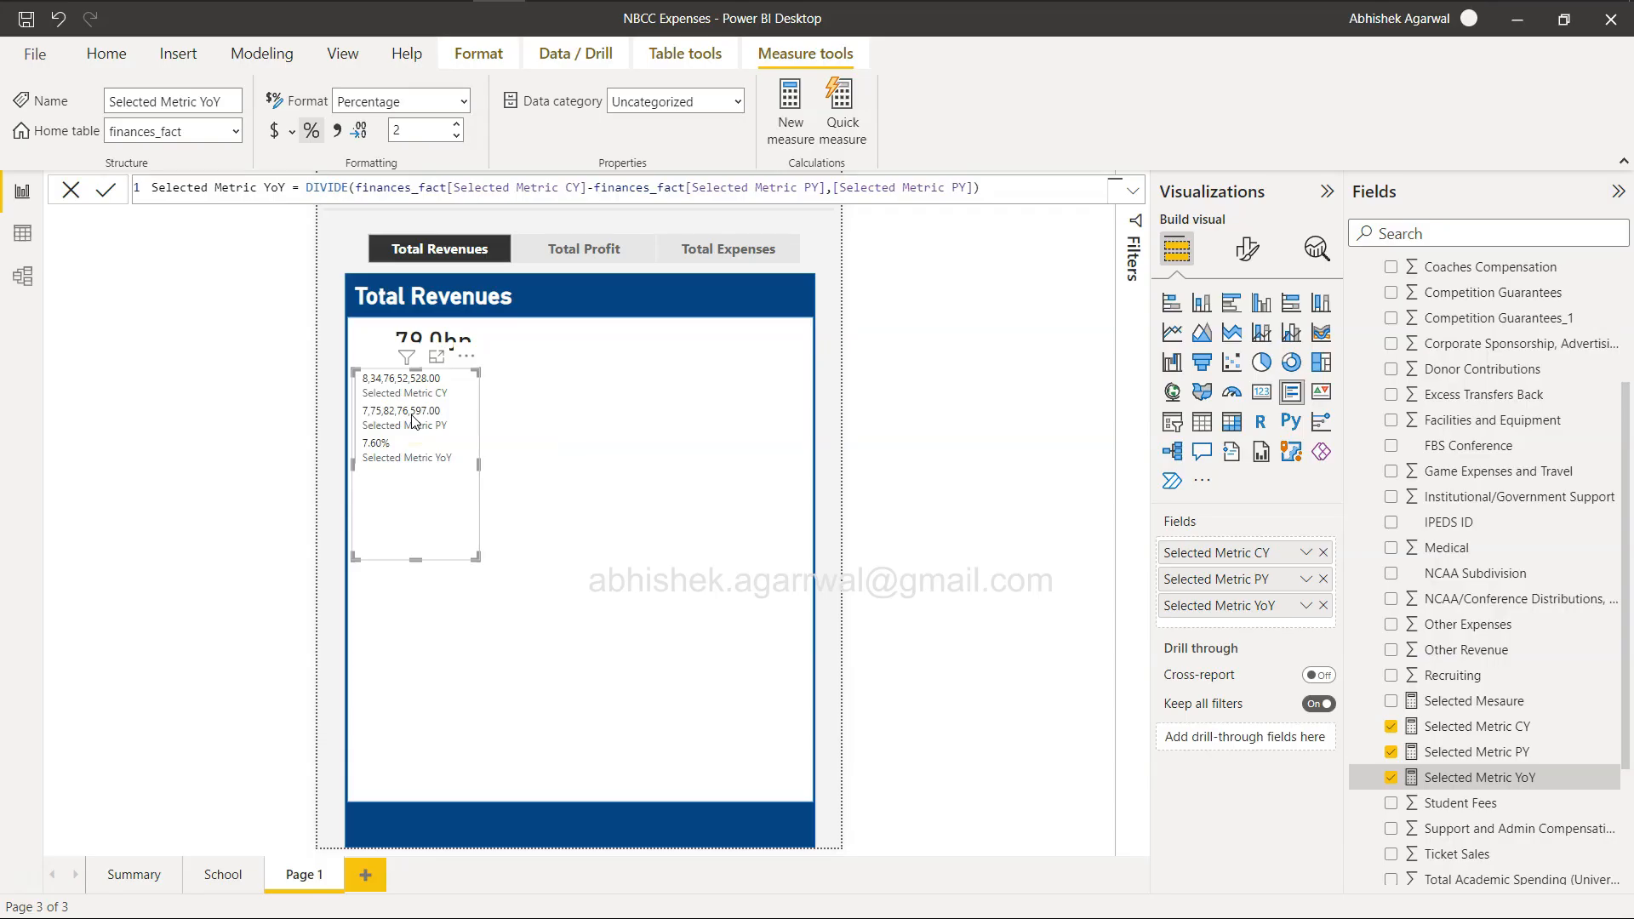
# Test the measure slicer with Total Profit, Total Expenses and Total Revenues, and compare the result with the reference report.
pyautogui.click(582, 256)
pyautogui.click(704, 252)
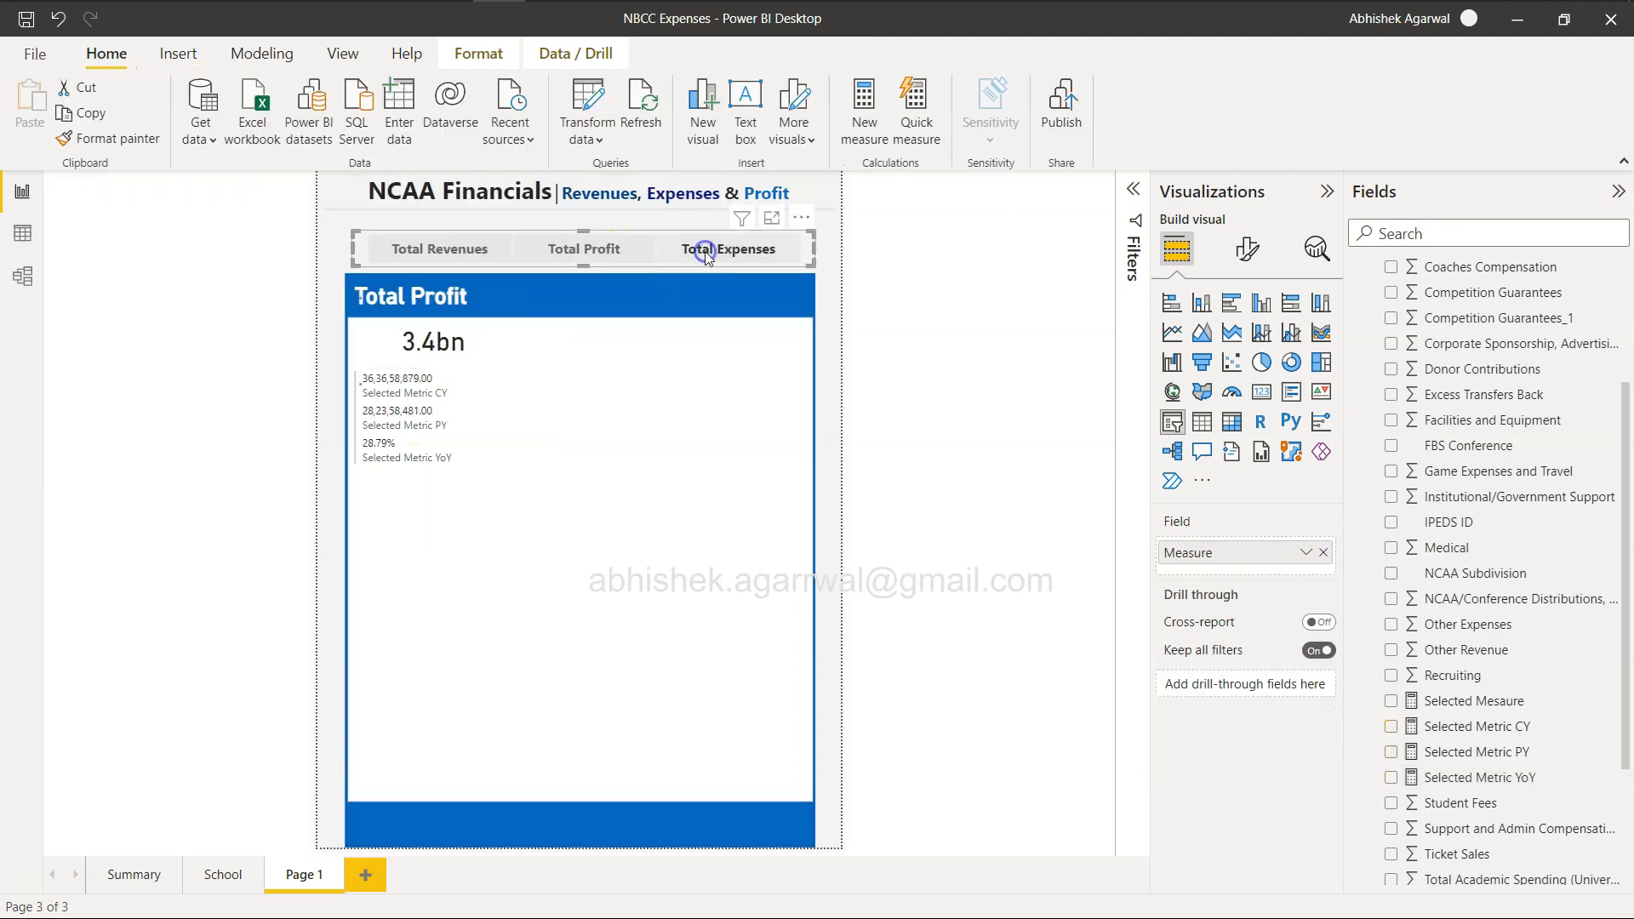
pyautogui.click(473, 251)
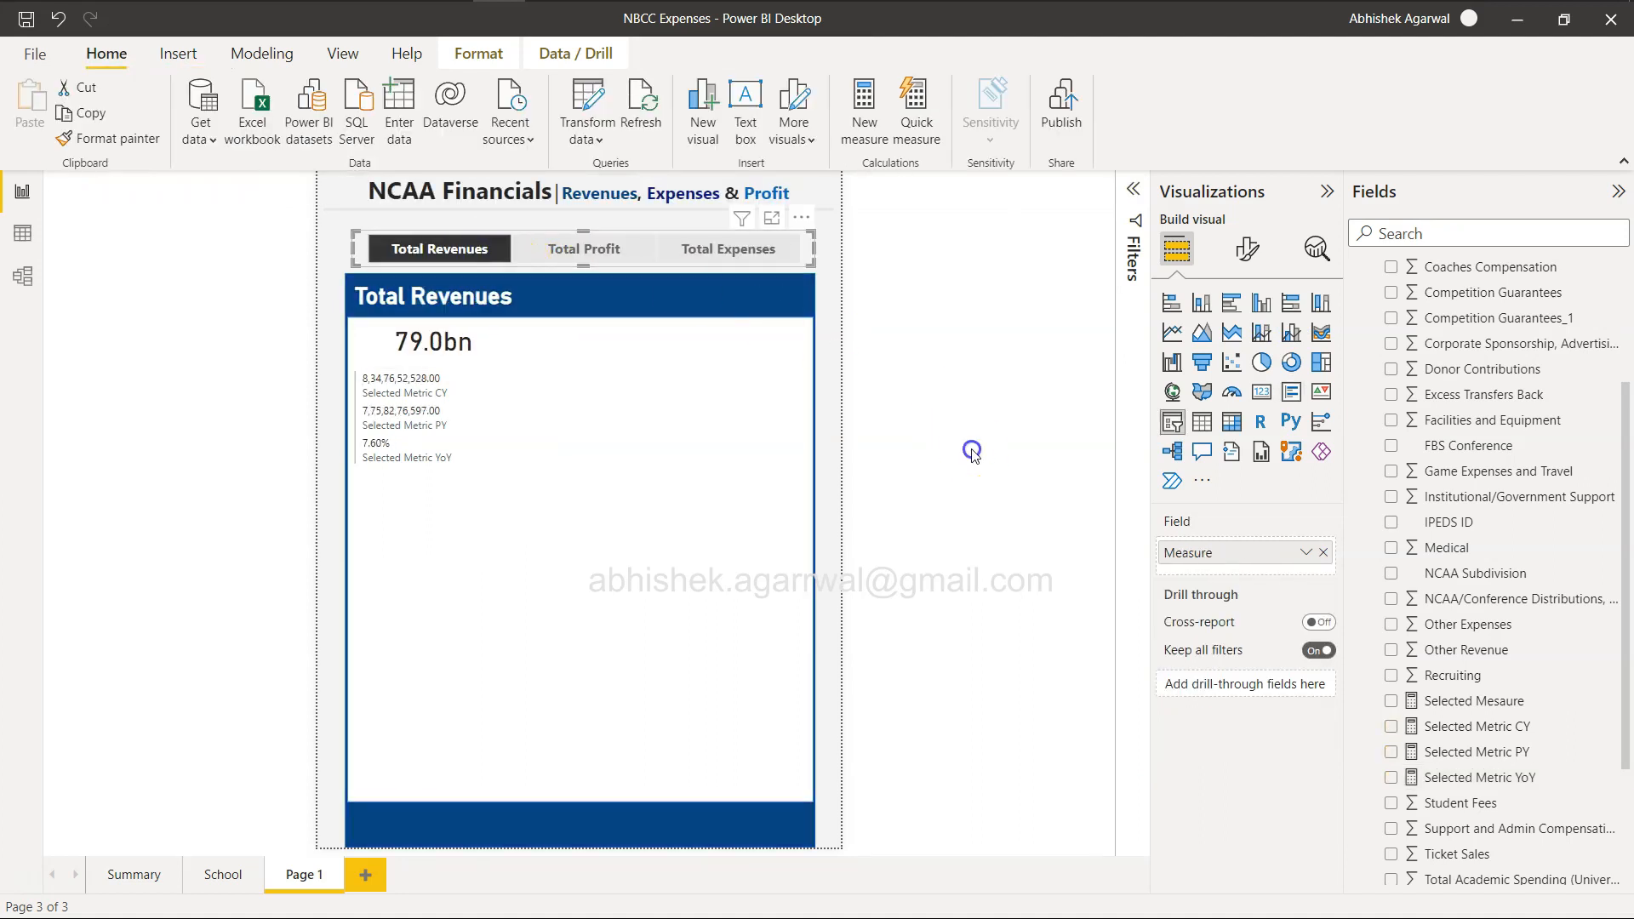
pyautogui.hotkey('alt', 'Tab')
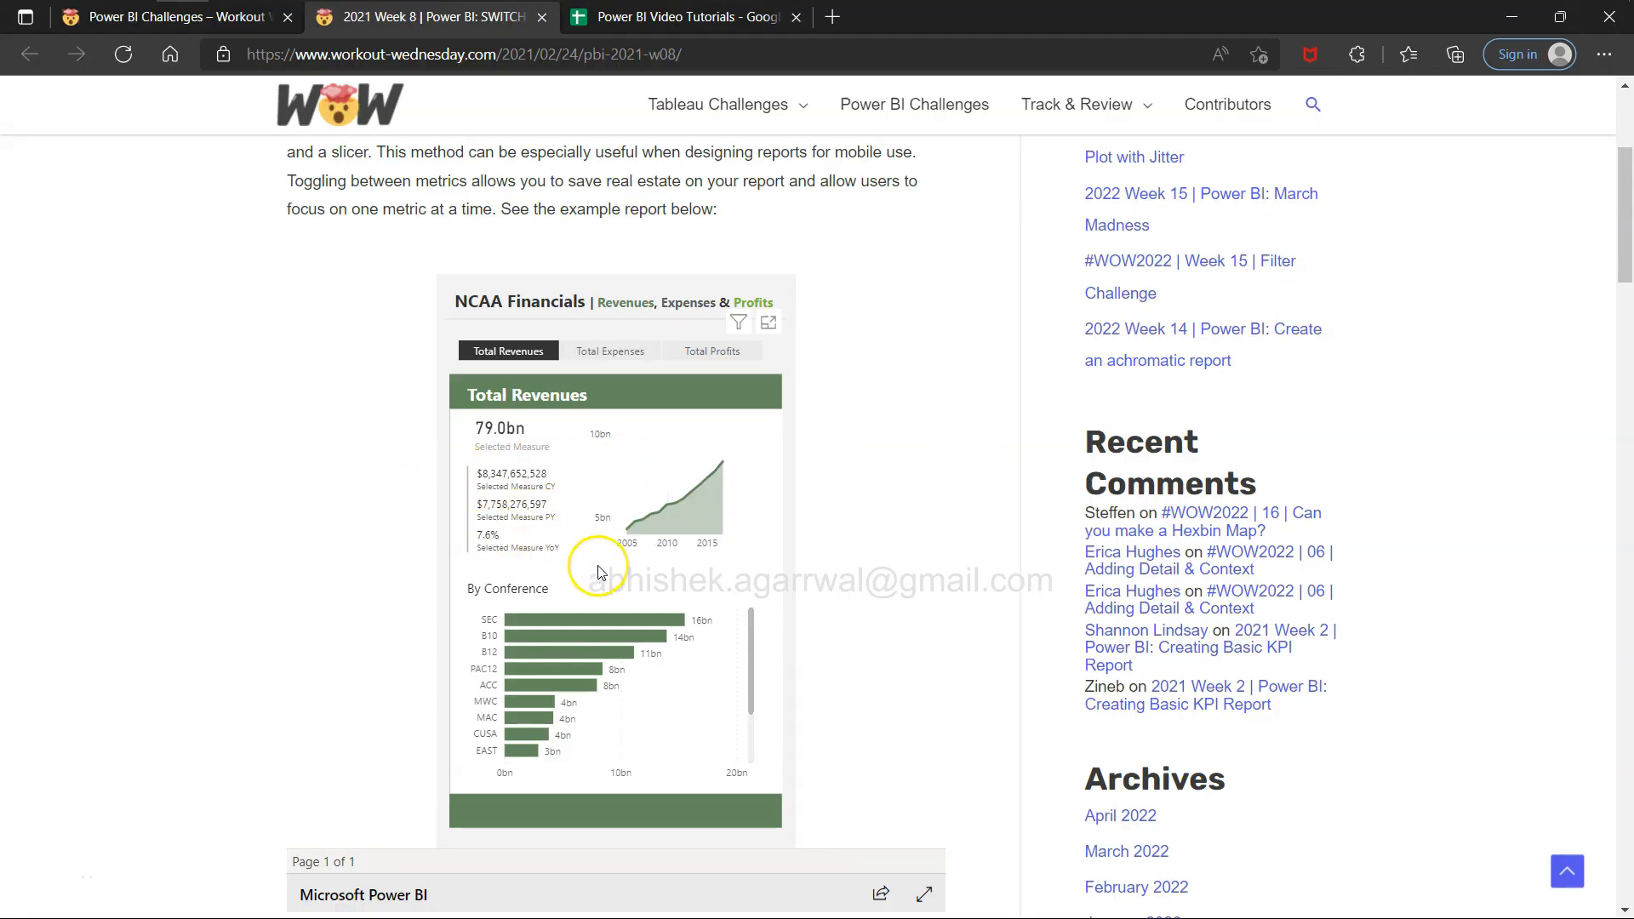
pyautogui.hotkey('alt', 'Tab')
# Back in Power BI Desktop, set the multi-row card's callout value font size to 14.
pyautogui.hotkey('alt', 'Tab')
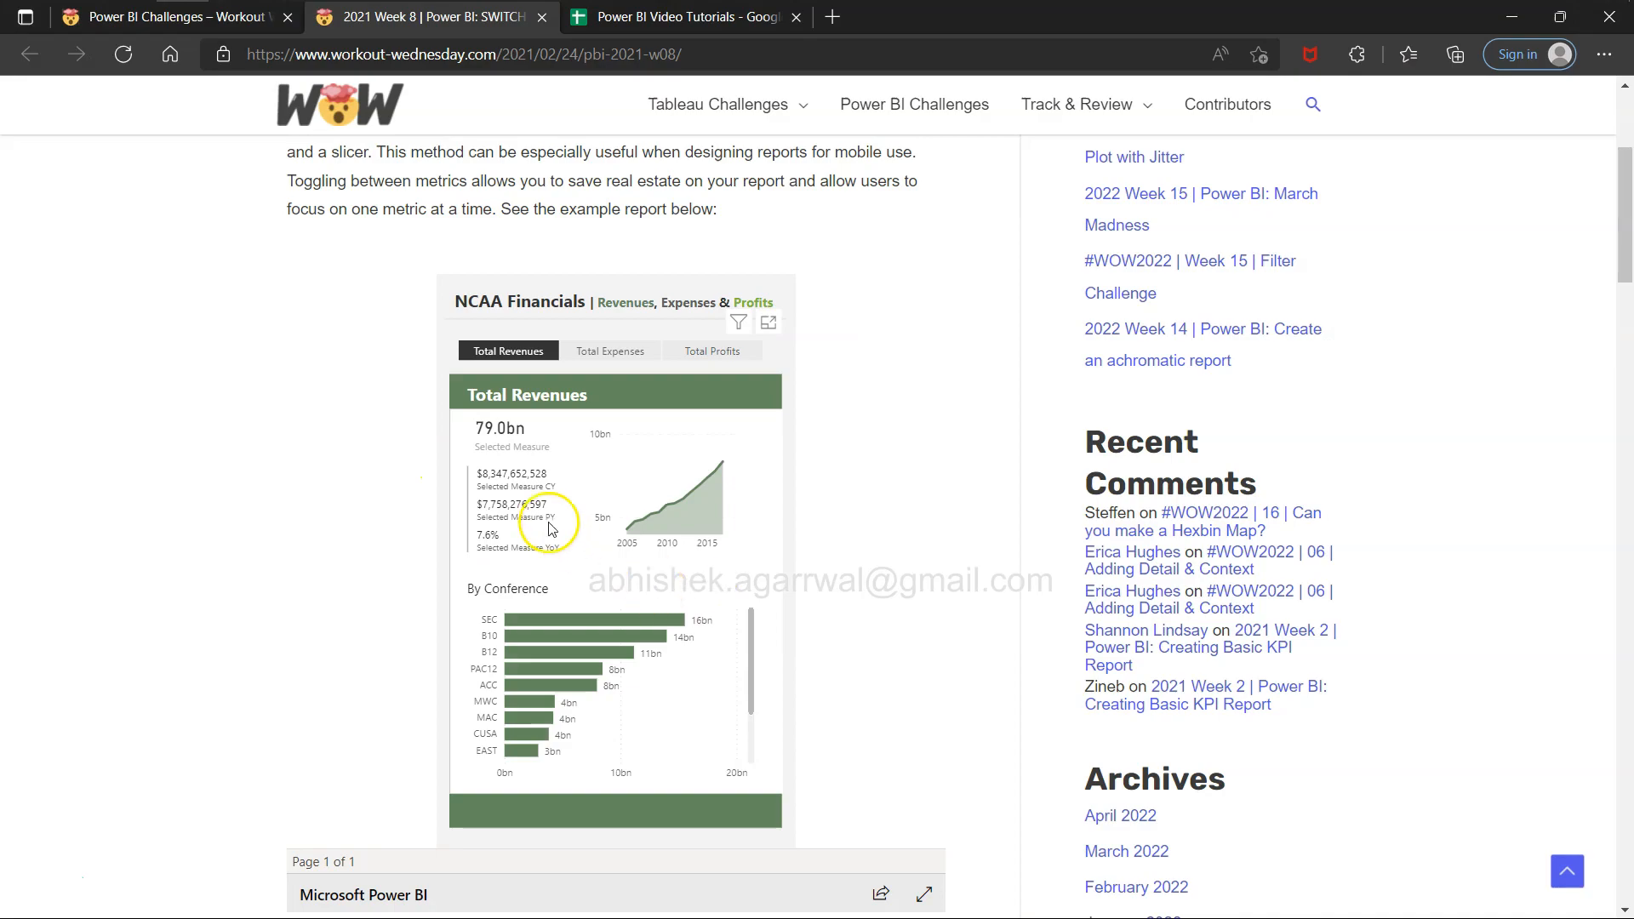
pyautogui.hotkey('alt', 'Tab')
pyautogui.click(461, 426)
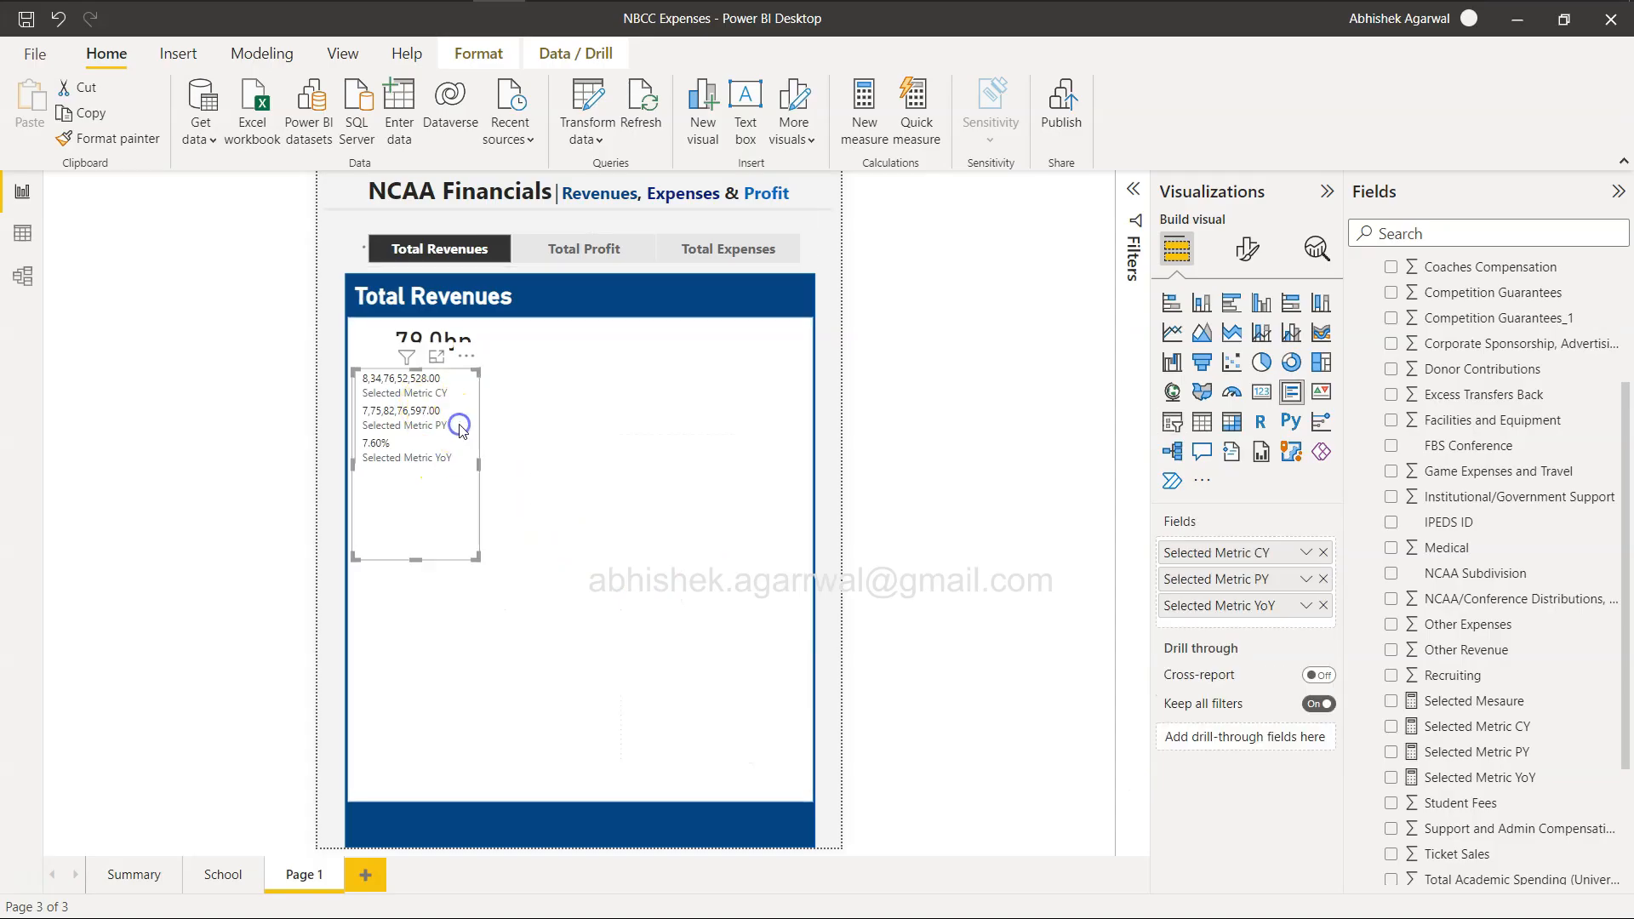
pyautogui.click(1245, 250)
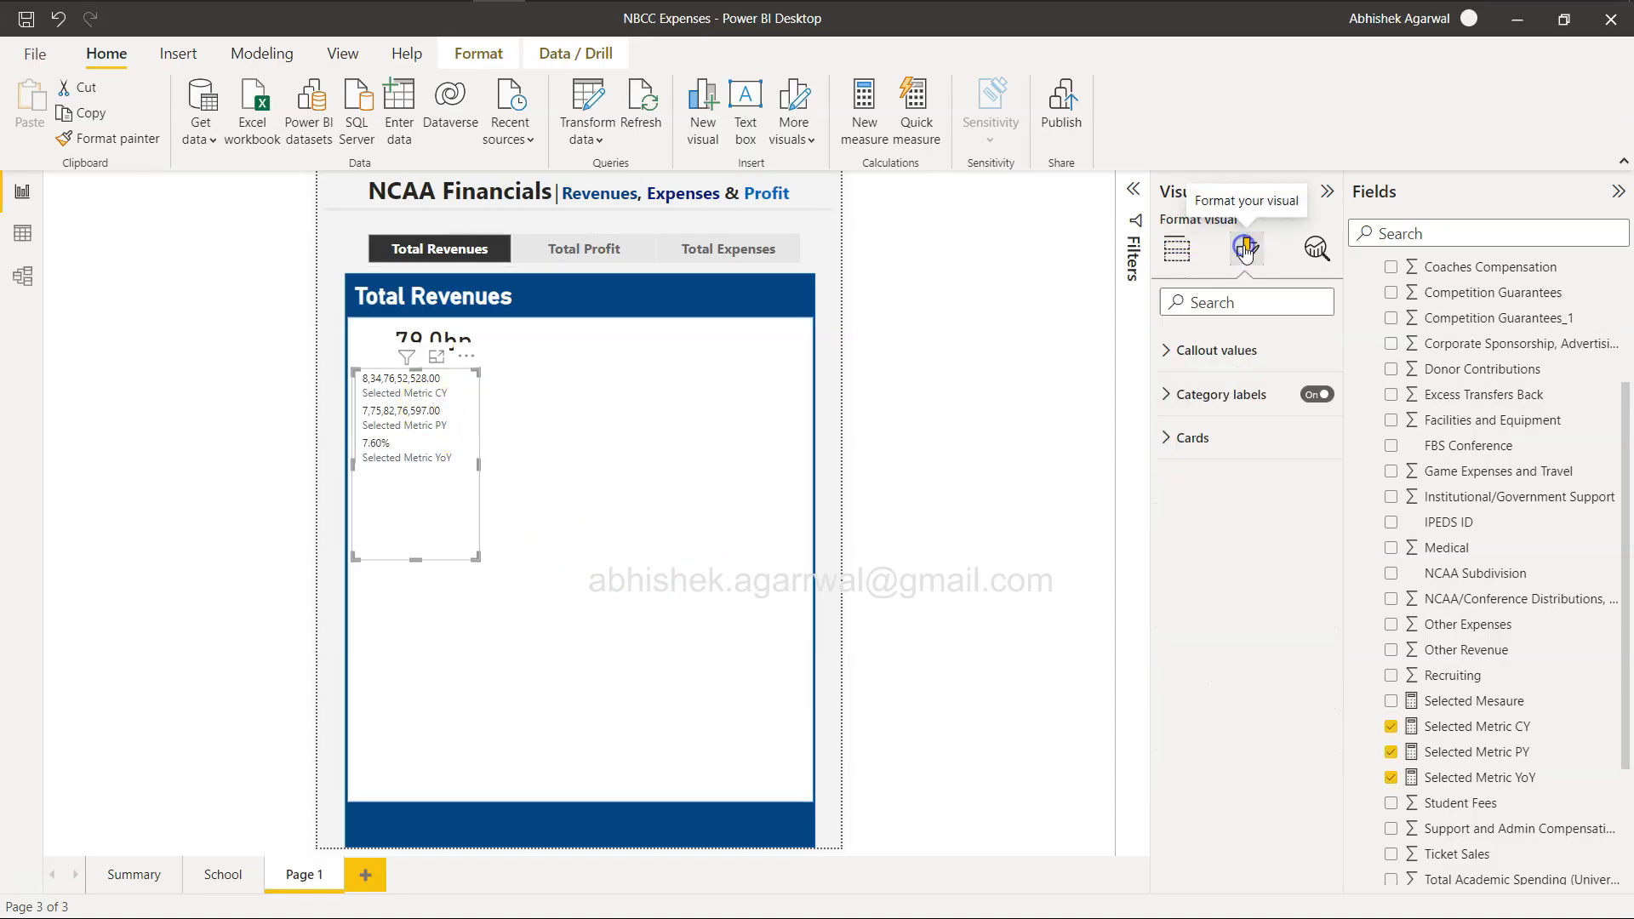
pyautogui.click(1166, 395)
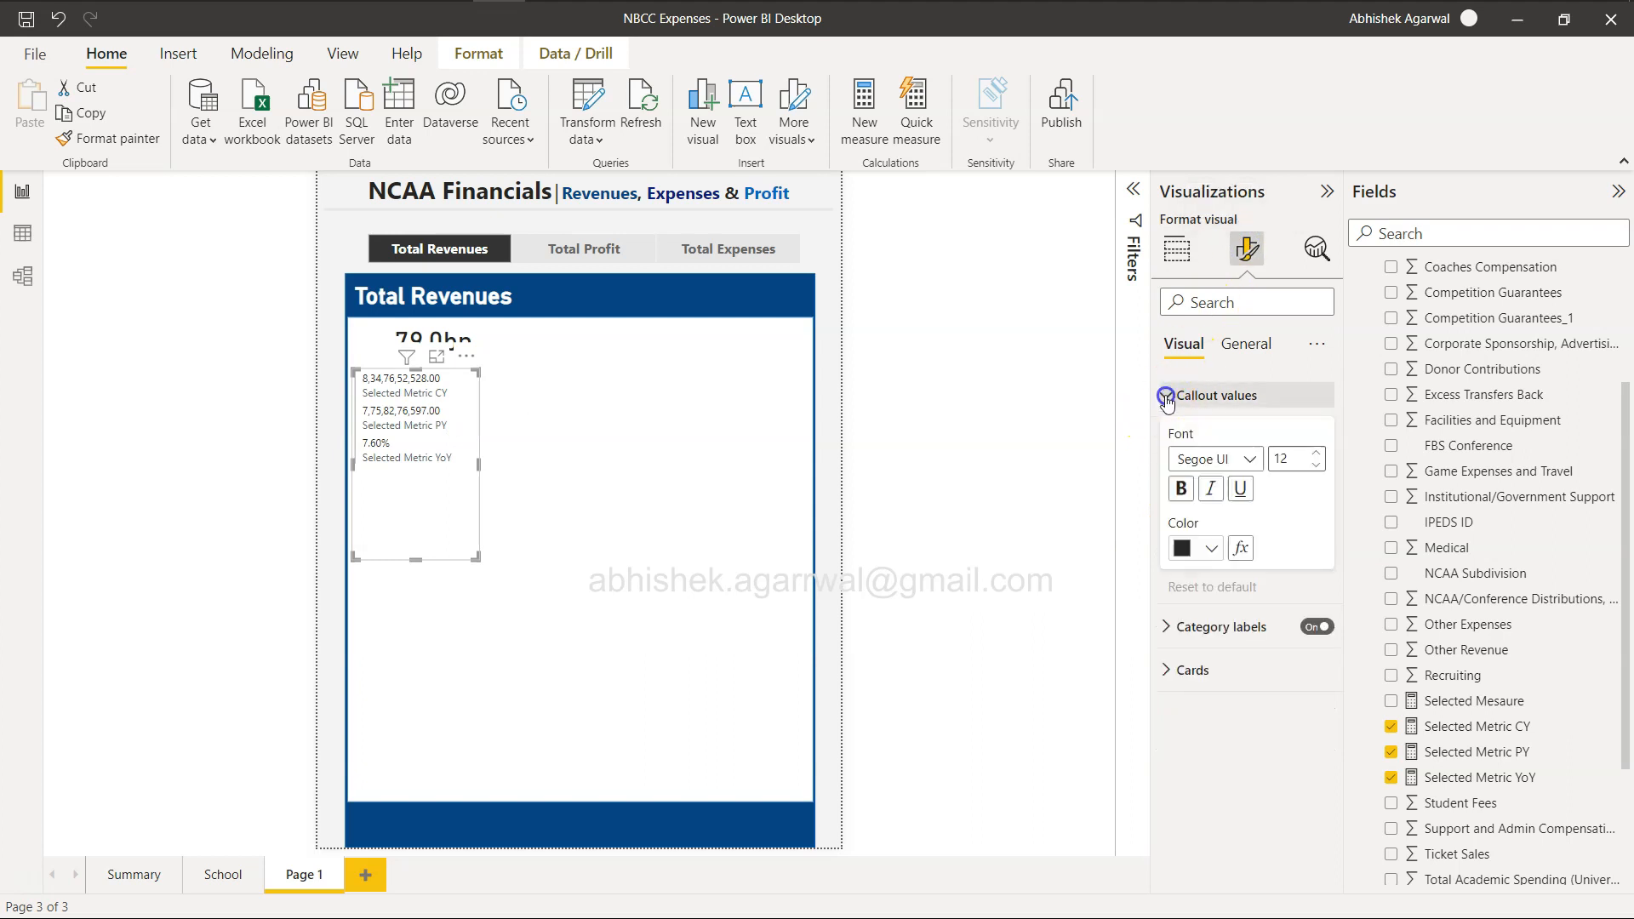
pyautogui.click(1316, 453)
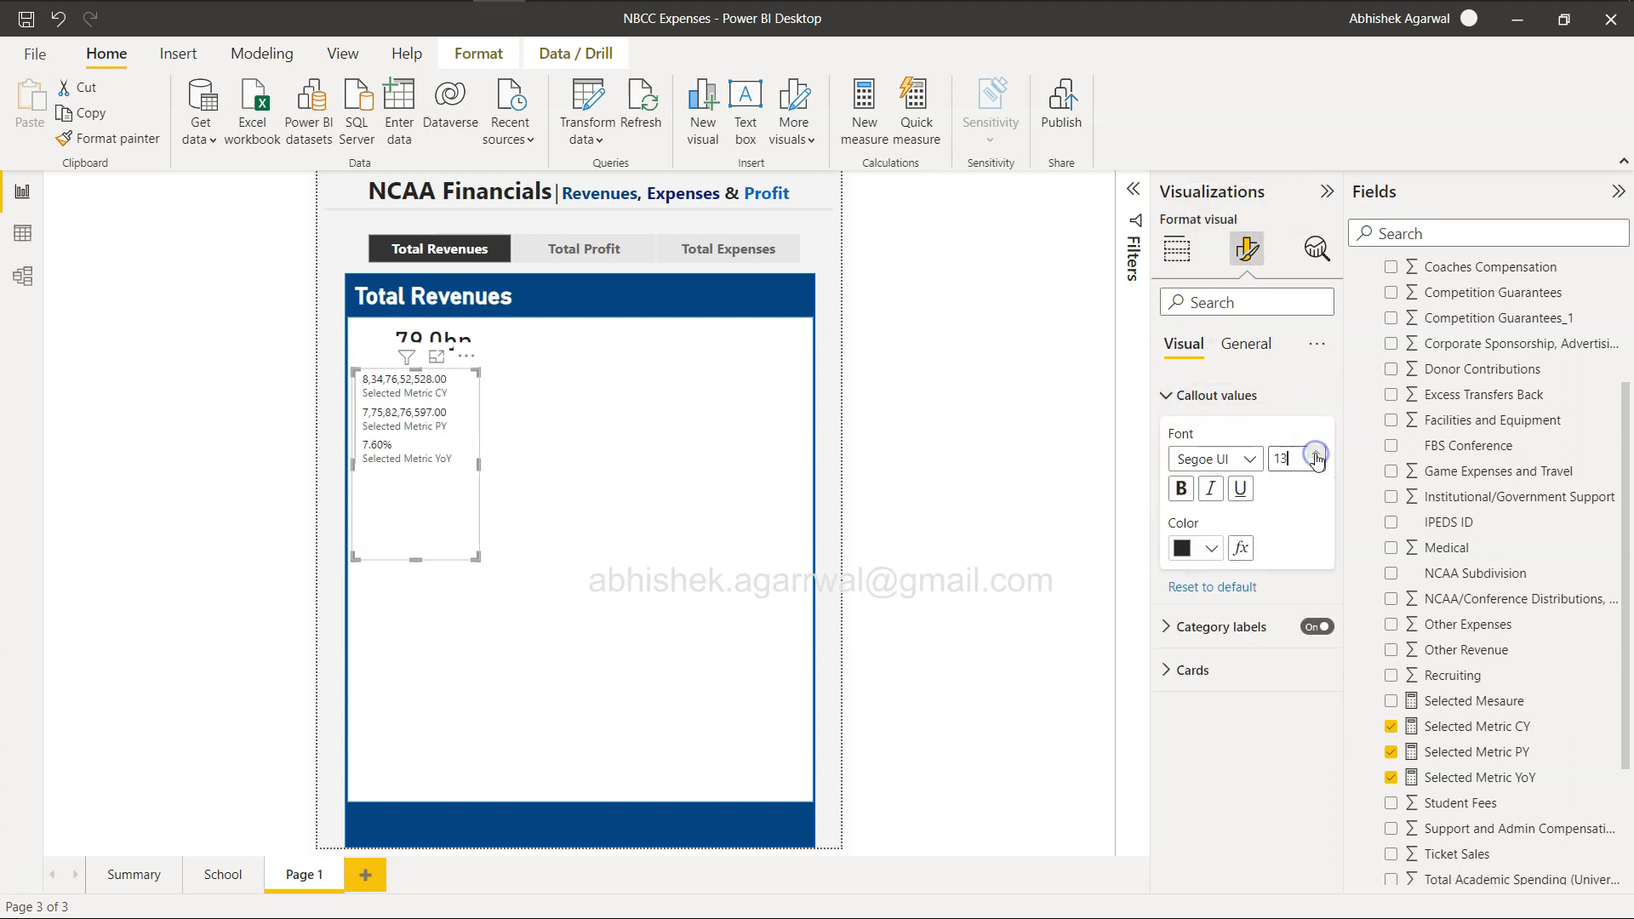
pyautogui.click(1316, 454)
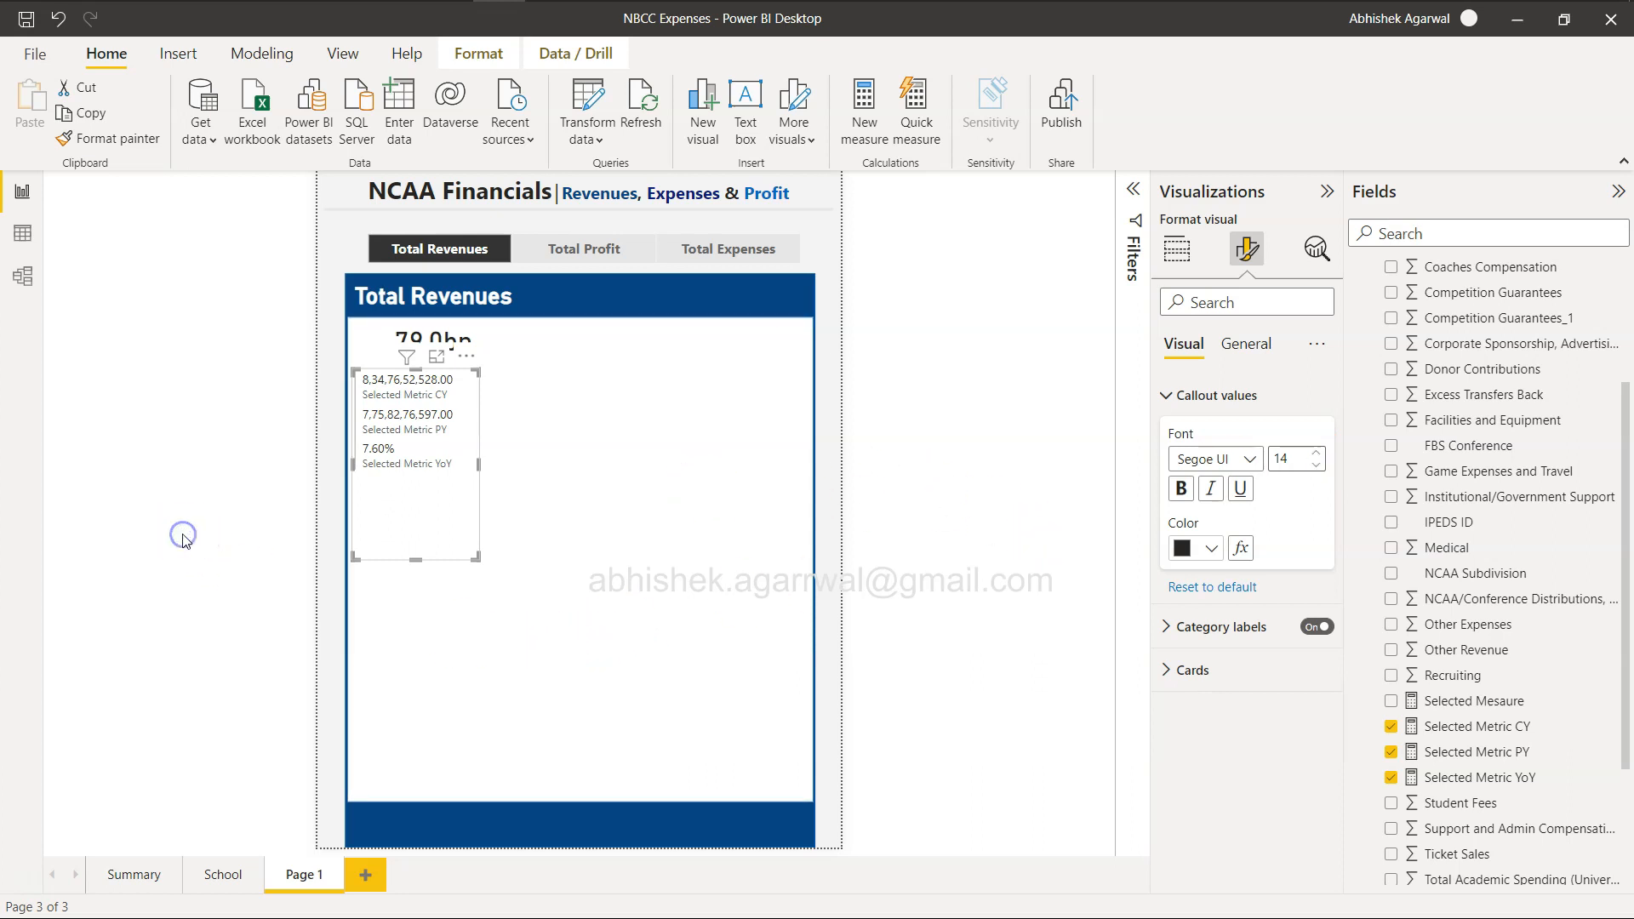
# Shift the multi-row card slightly to the right so it sits beneath the main value card, and deselect everything.
pyautogui.hotkey('alt', 'Tab')
pyautogui.hotkey('alt', 'Tab')
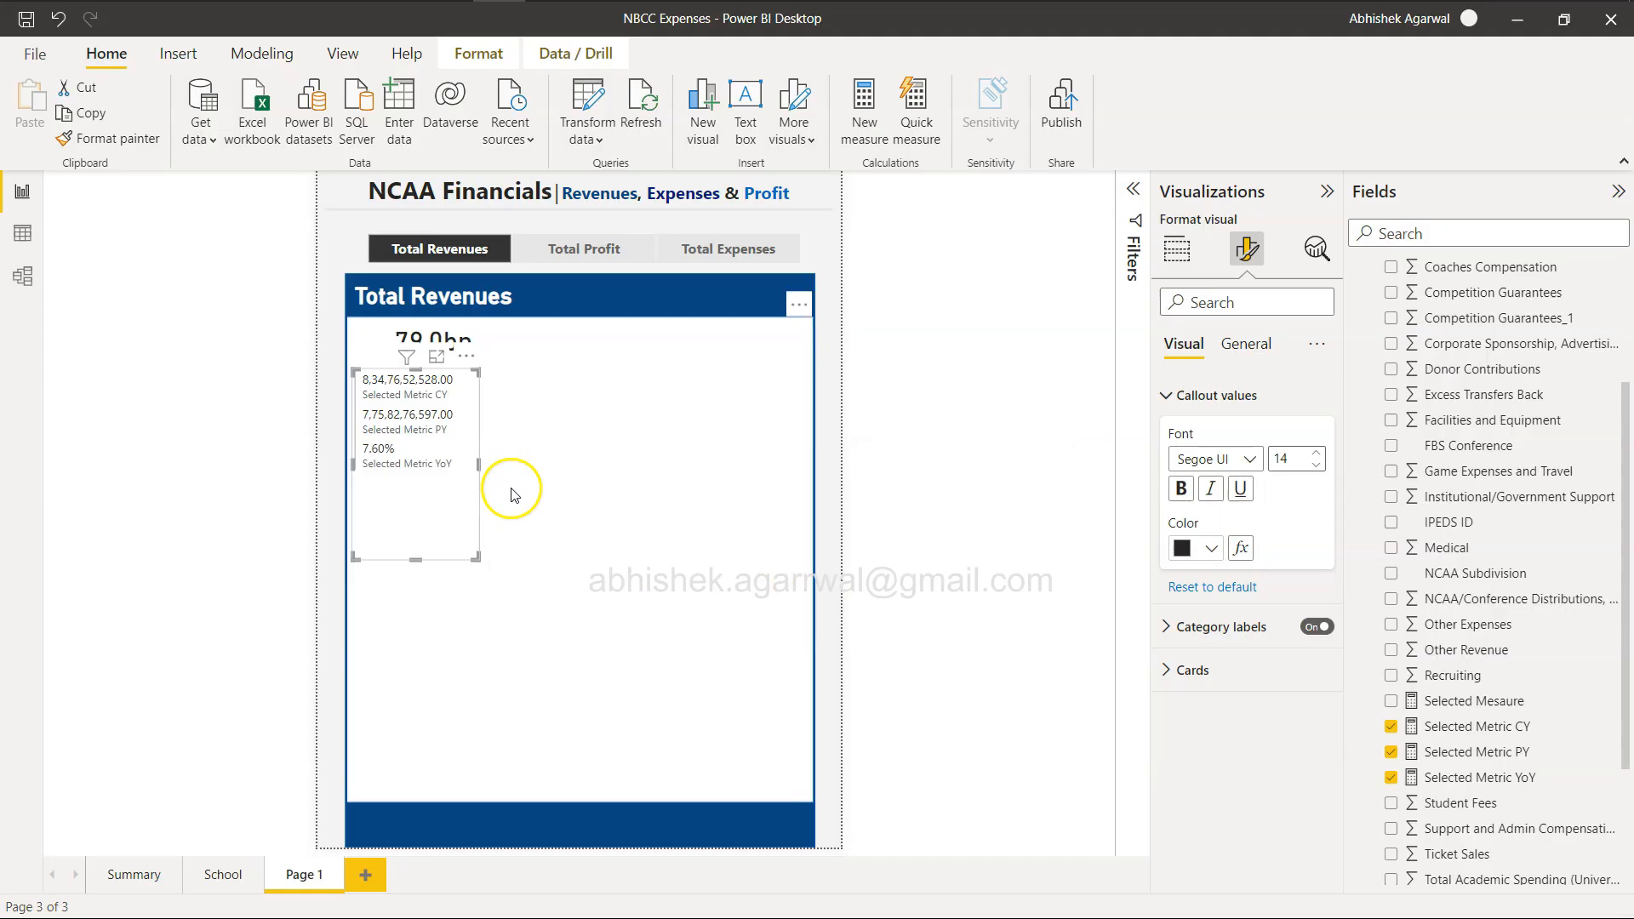
pyautogui.moveTo(439, 507); pyautogui.dragTo(456, 508)
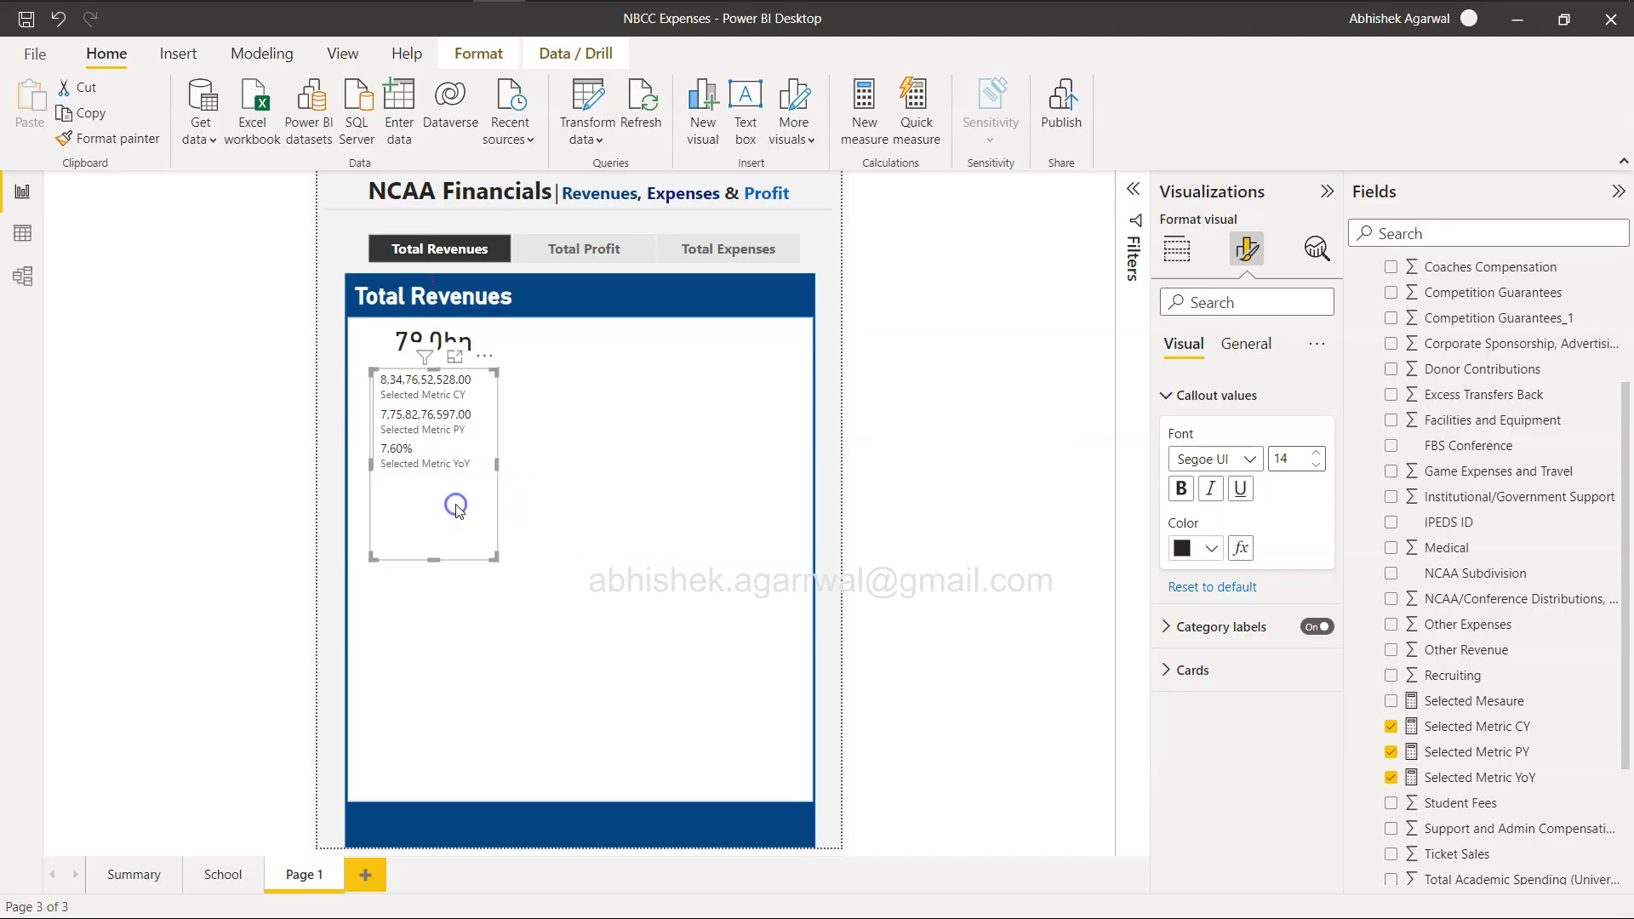
pyautogui.click(561, 638)
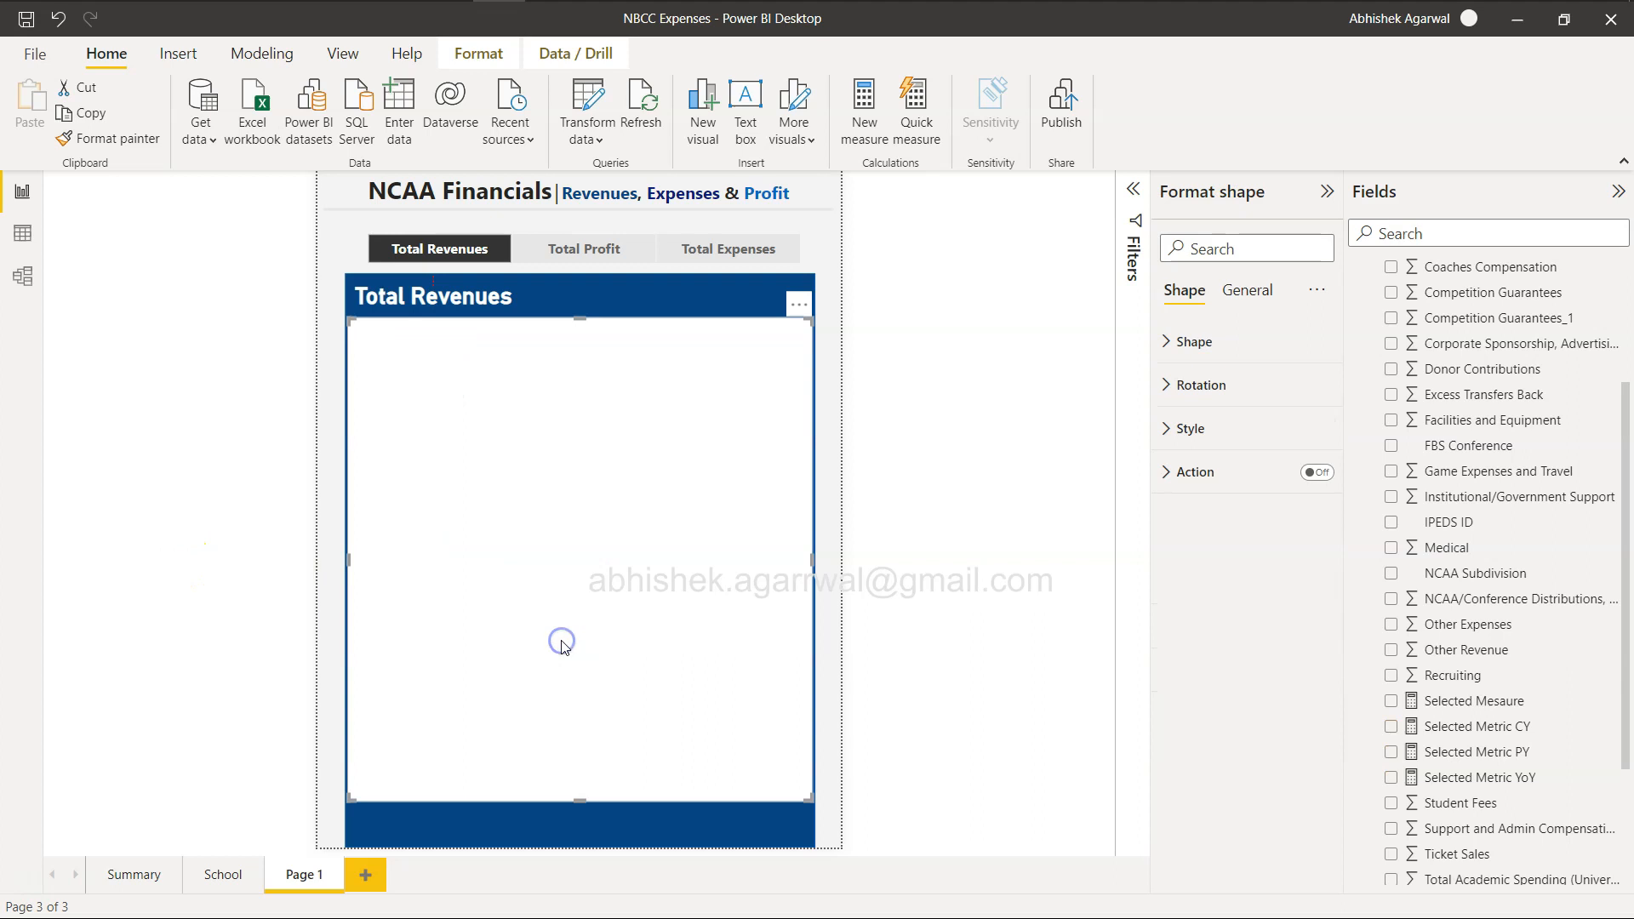
pyautogui.click(828, 332)
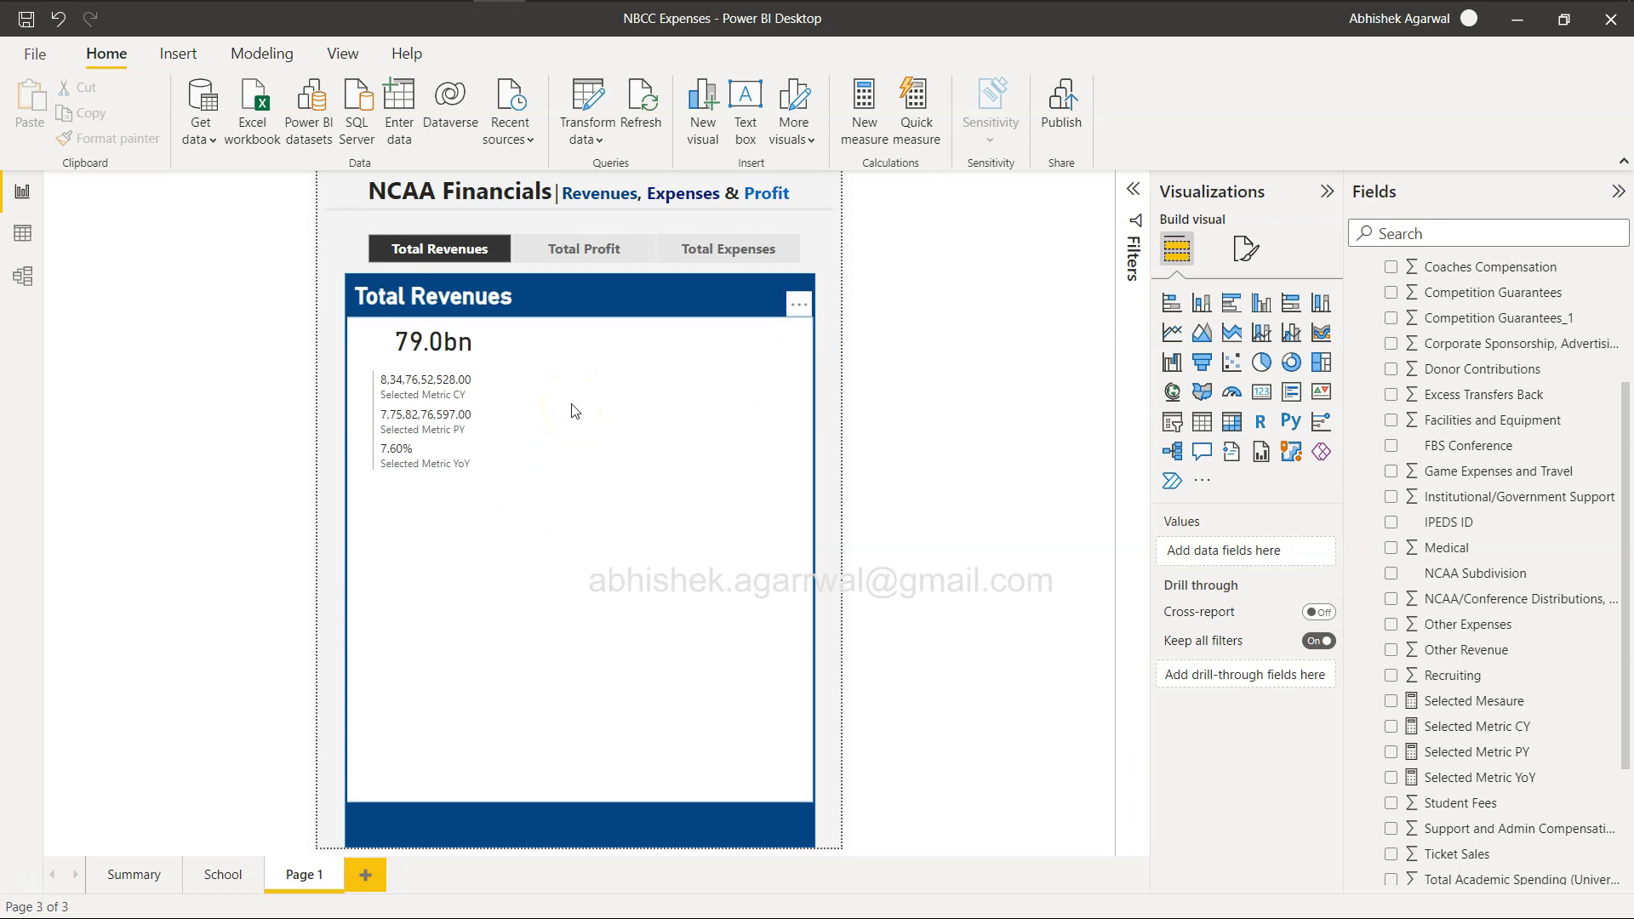
# Check the browser's reference report and, back in Power BI Desktop, add a clustered bar chart beneath the multi-row card, extended down to the blue footer band.
pyautogui.hotkey('alt', 'Tab')
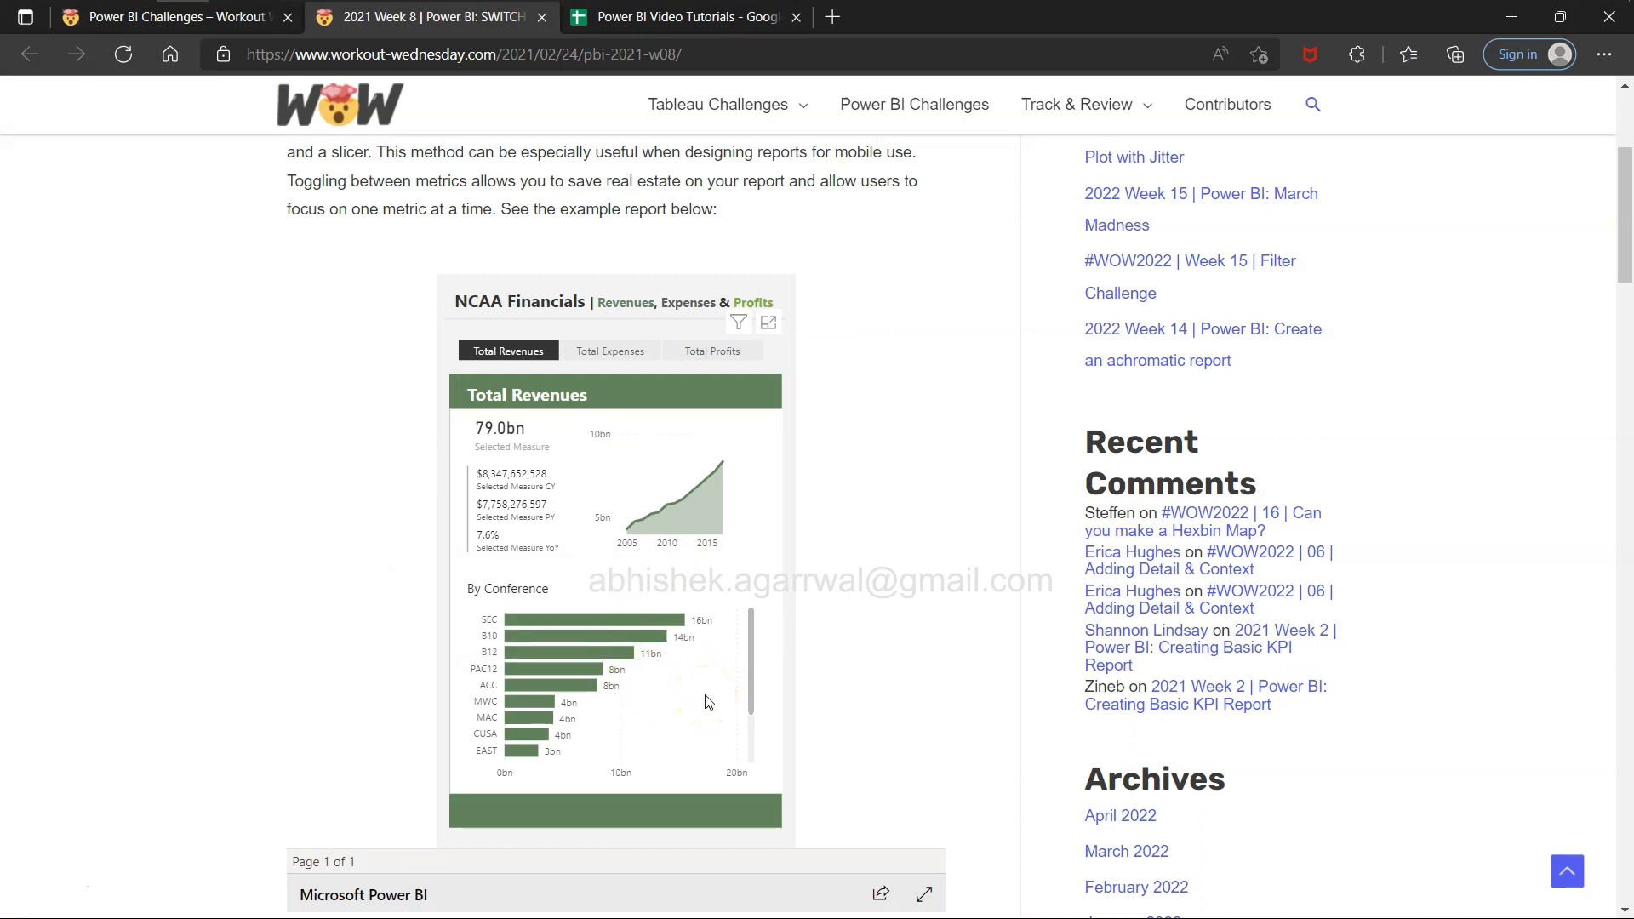
pyautogui.hotkey('alt', 'Tab')
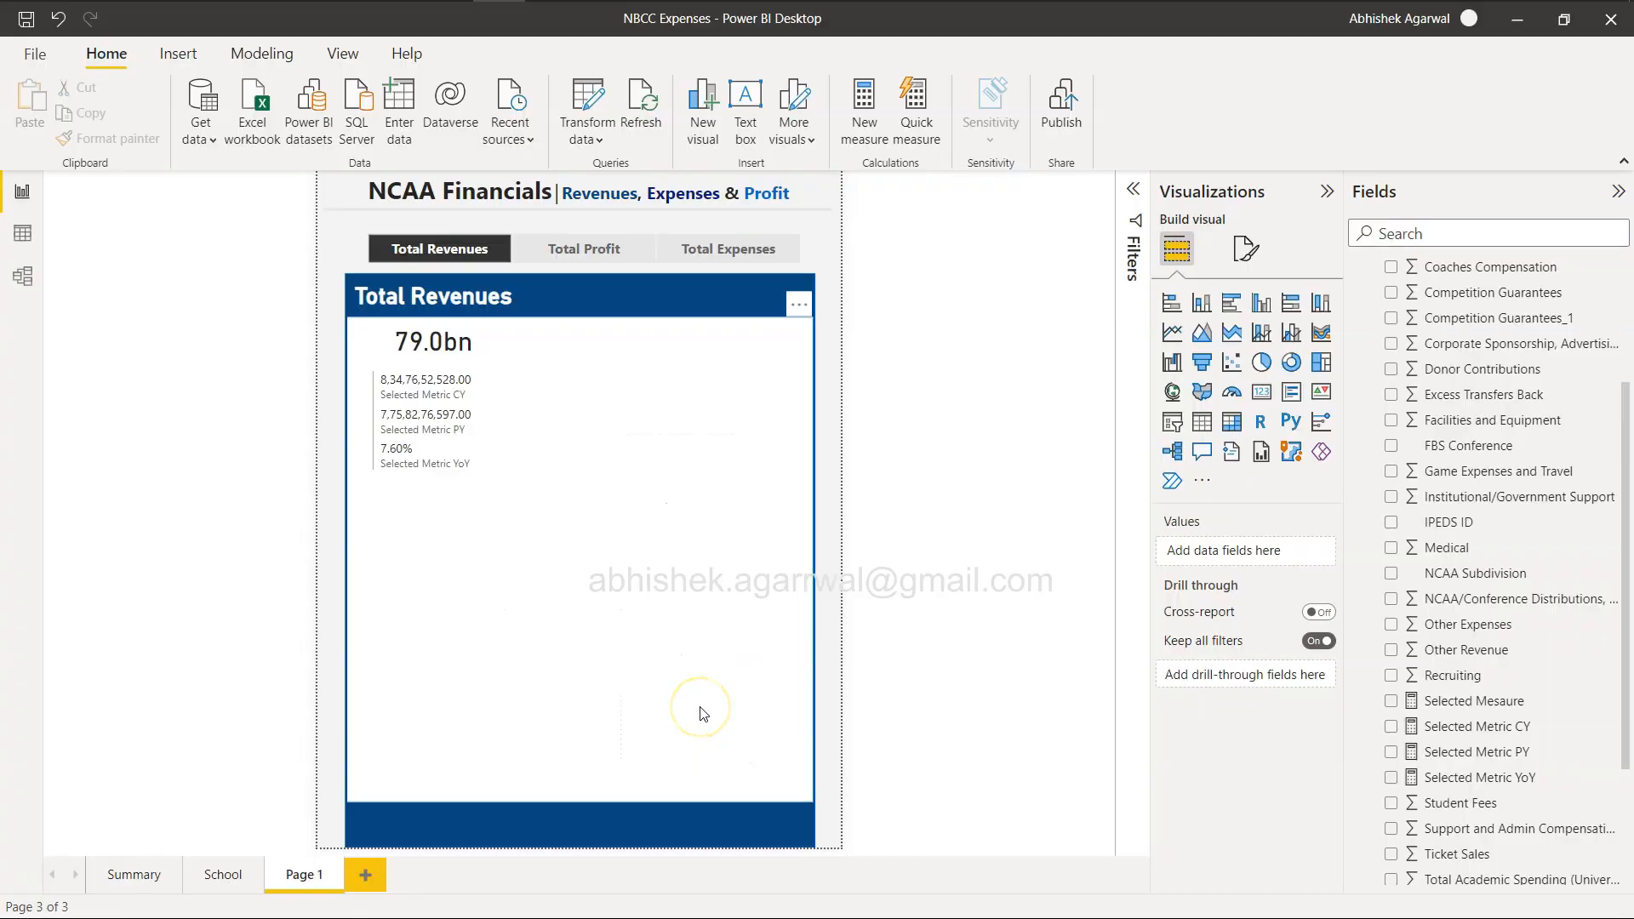
pyautogui.scroll(3, 1460, 498)
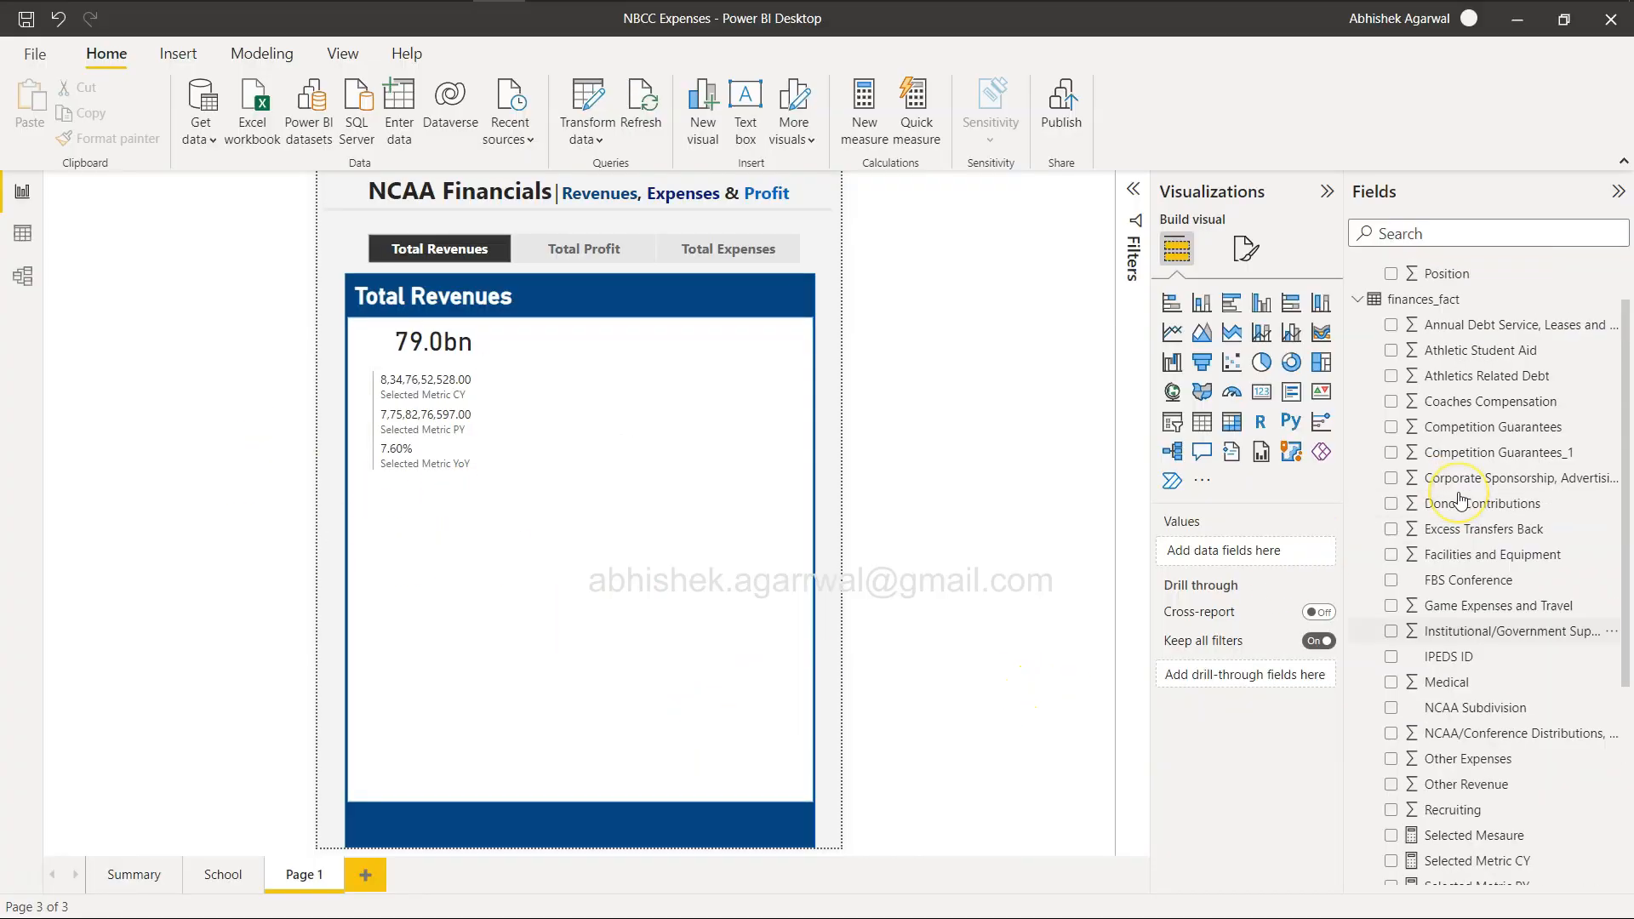
pyautogui.scroll(1, 1460, 500)
pyautogui.scroll(-3, 1460, 499)
pyautogui.scroll(3, 1461, 499)
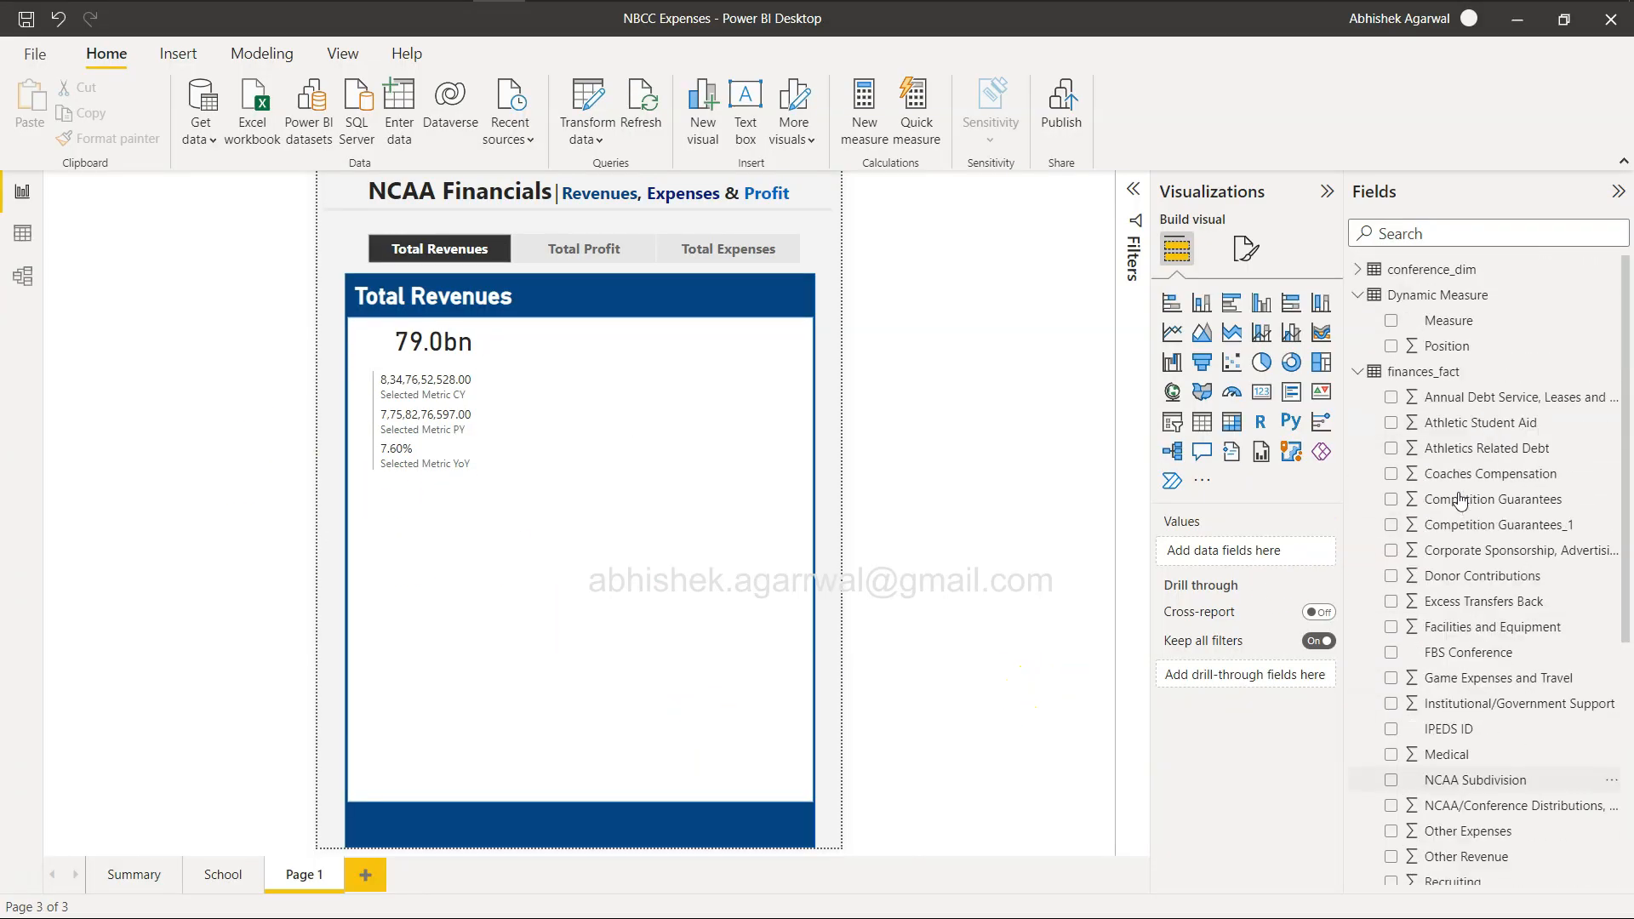
pyautogui.click(1232, 307)
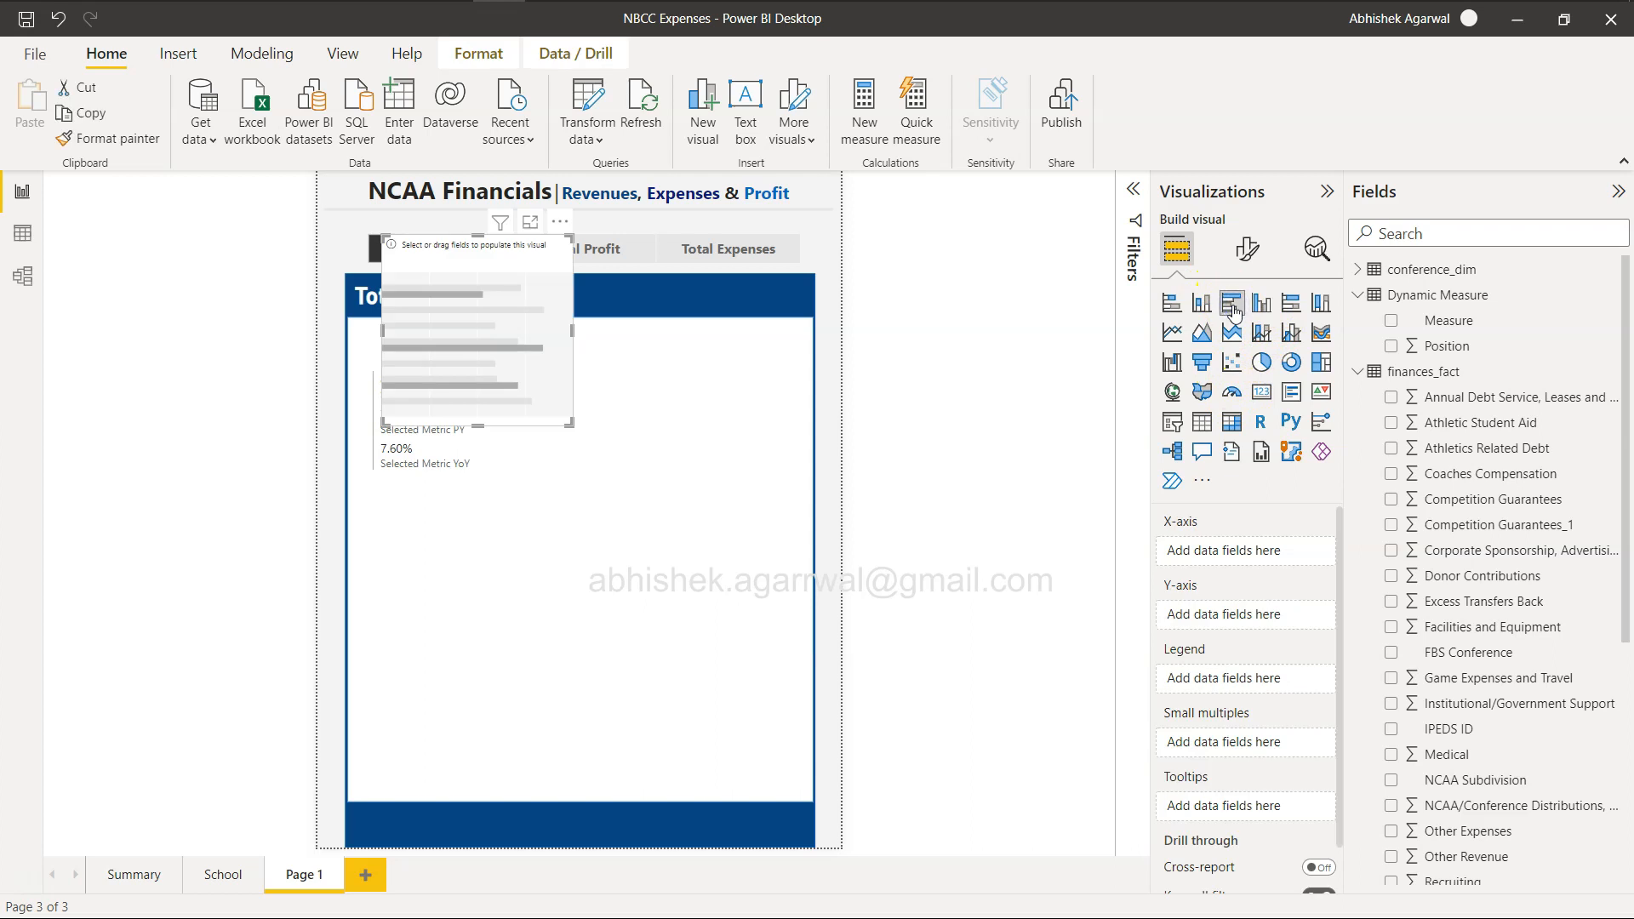
pyautogui.moveTo(514, 339); pyautogui.dragTo(498, 615)
pyautogui.moveTo(464, 703); pyautogui.dragTo(473, 793)
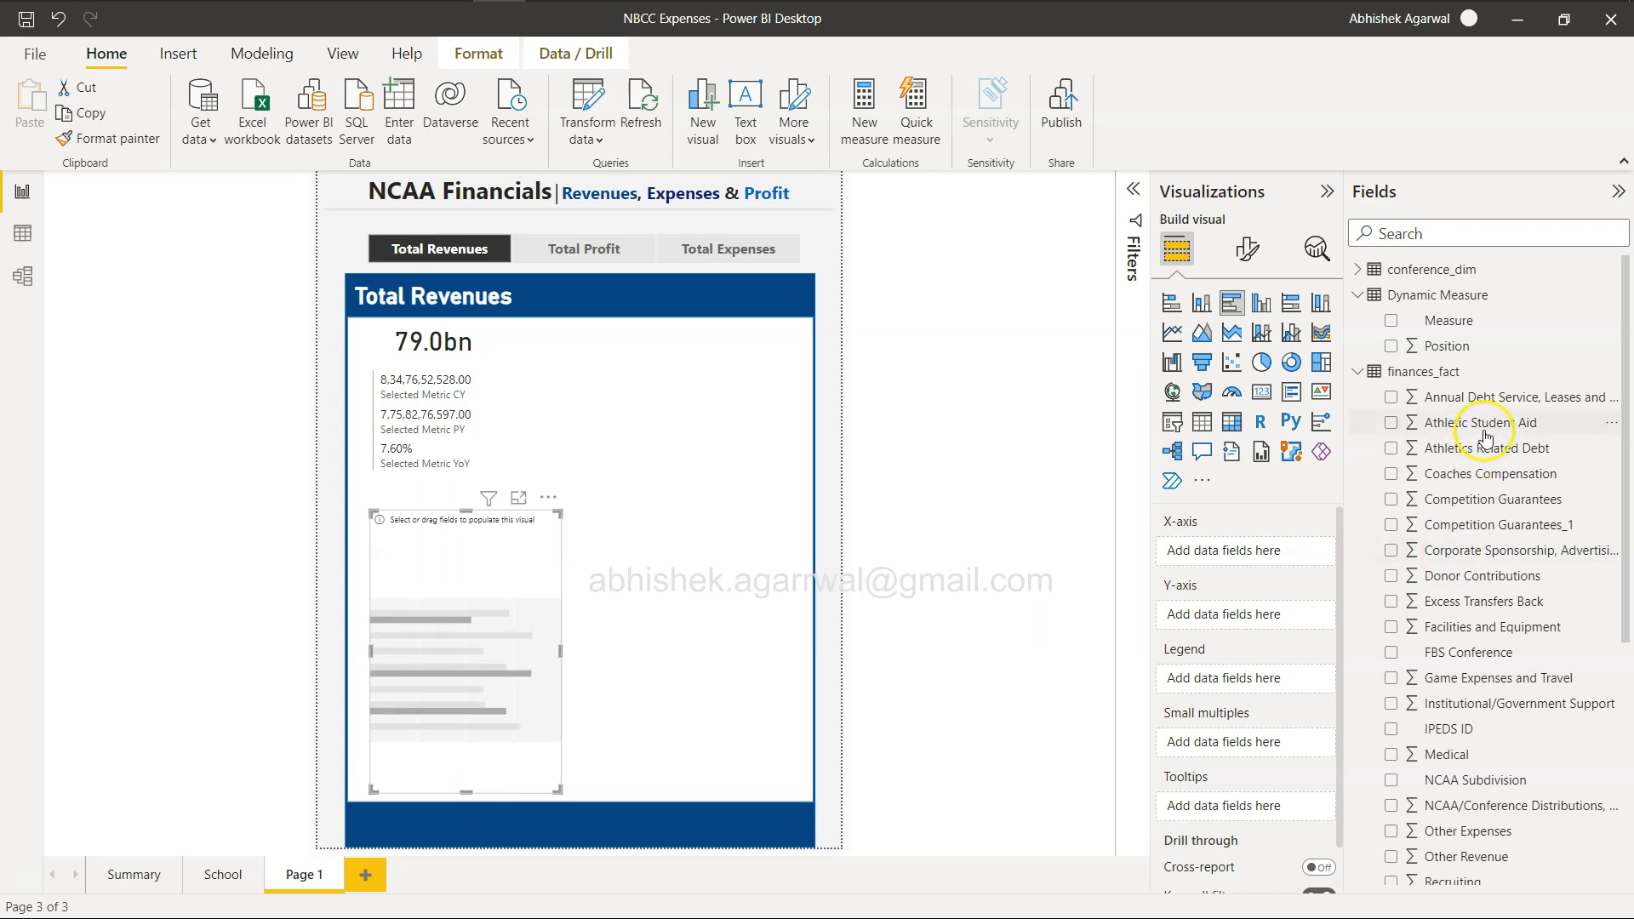
# Plot Selected Mesaure on the Y-axis against Conference Abb on the X-axis, and widen the bar chart across the white panel.
pyautogui.click(1354, 273)
pyautogui.moveTo(1467, 294); pyautogui.dragTo(1243, 609)
pyautogui.scroll(-4, 1455, 664)
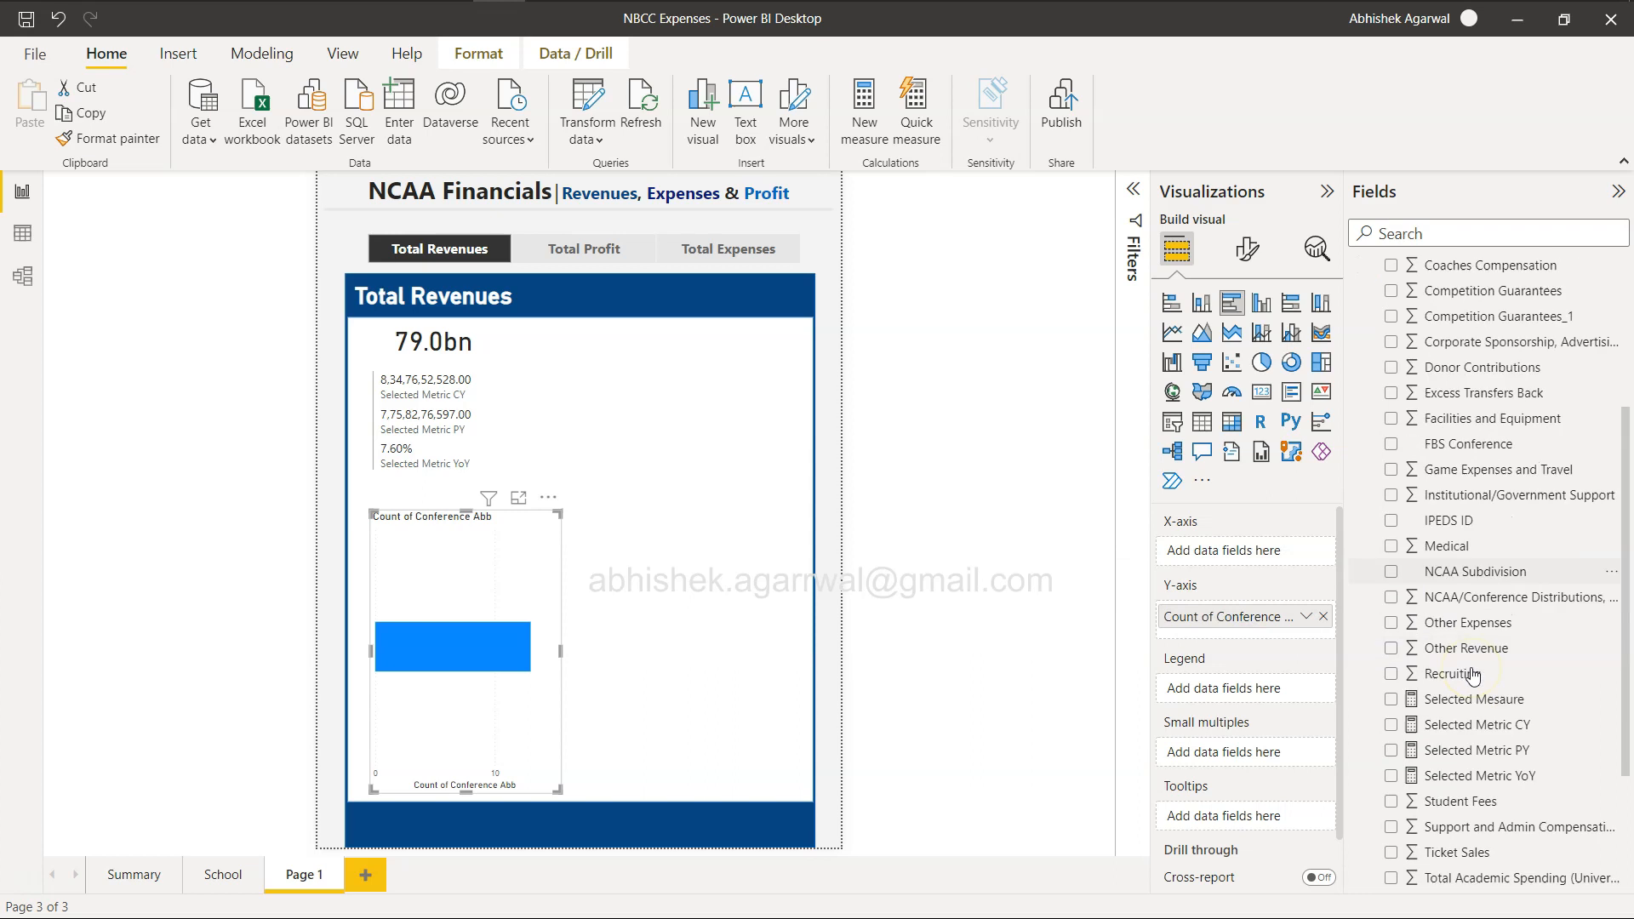
pyautogui.moveTo(1477, 621); pyautogui.dragTo(1231, 558)
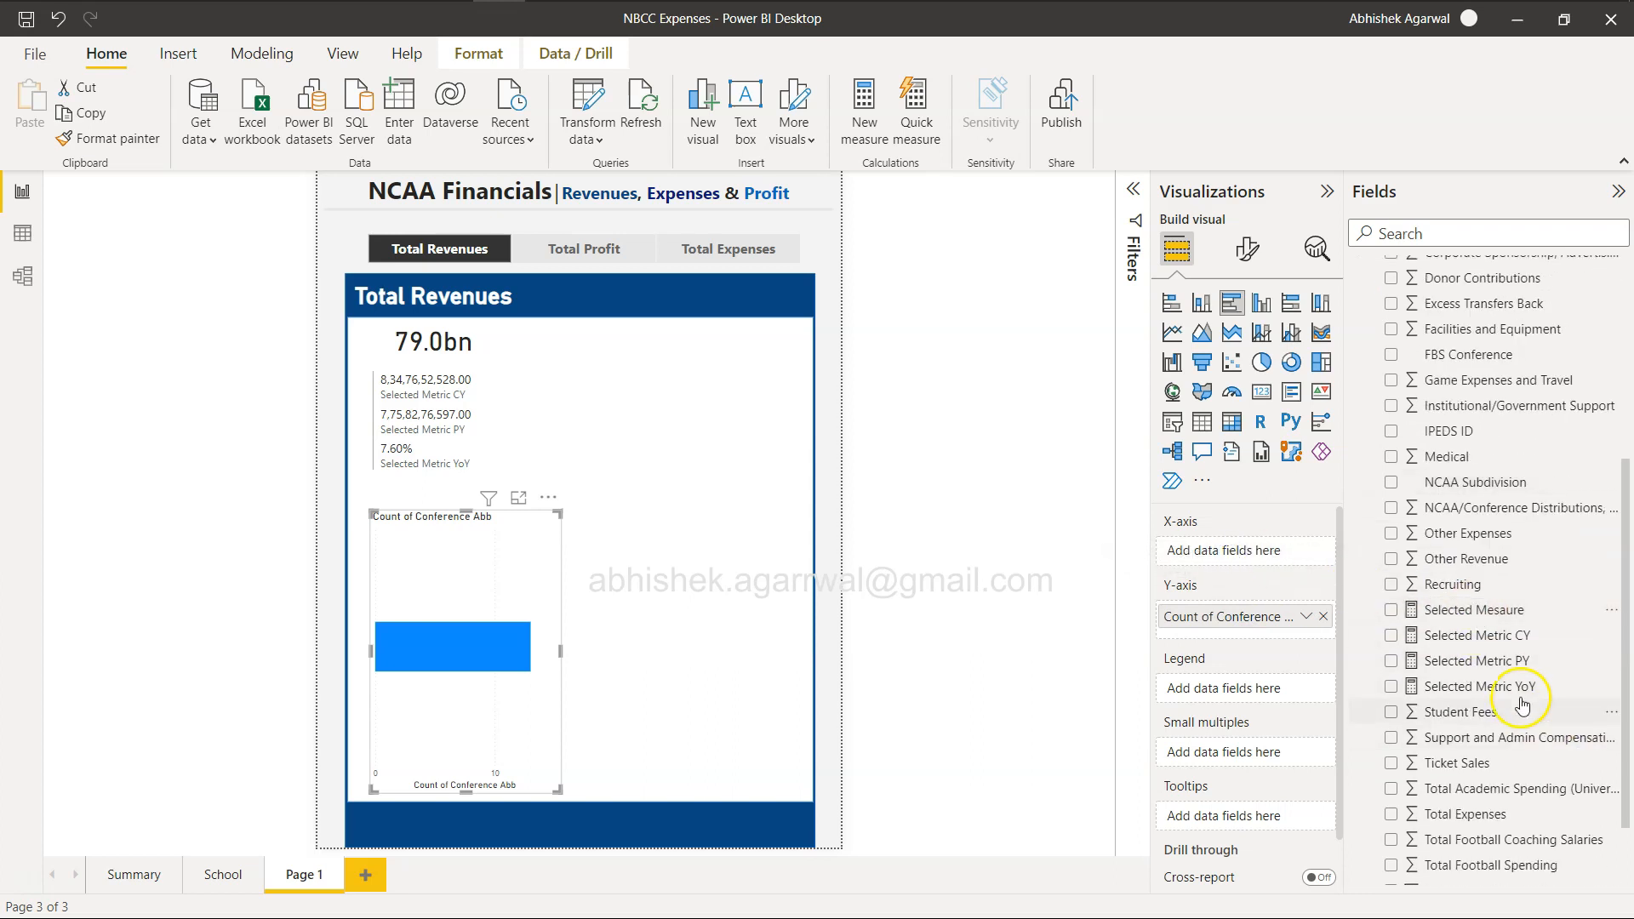
pyautogui.moveTo(1179, 632); pyautogui.dragTo(1209, 561)
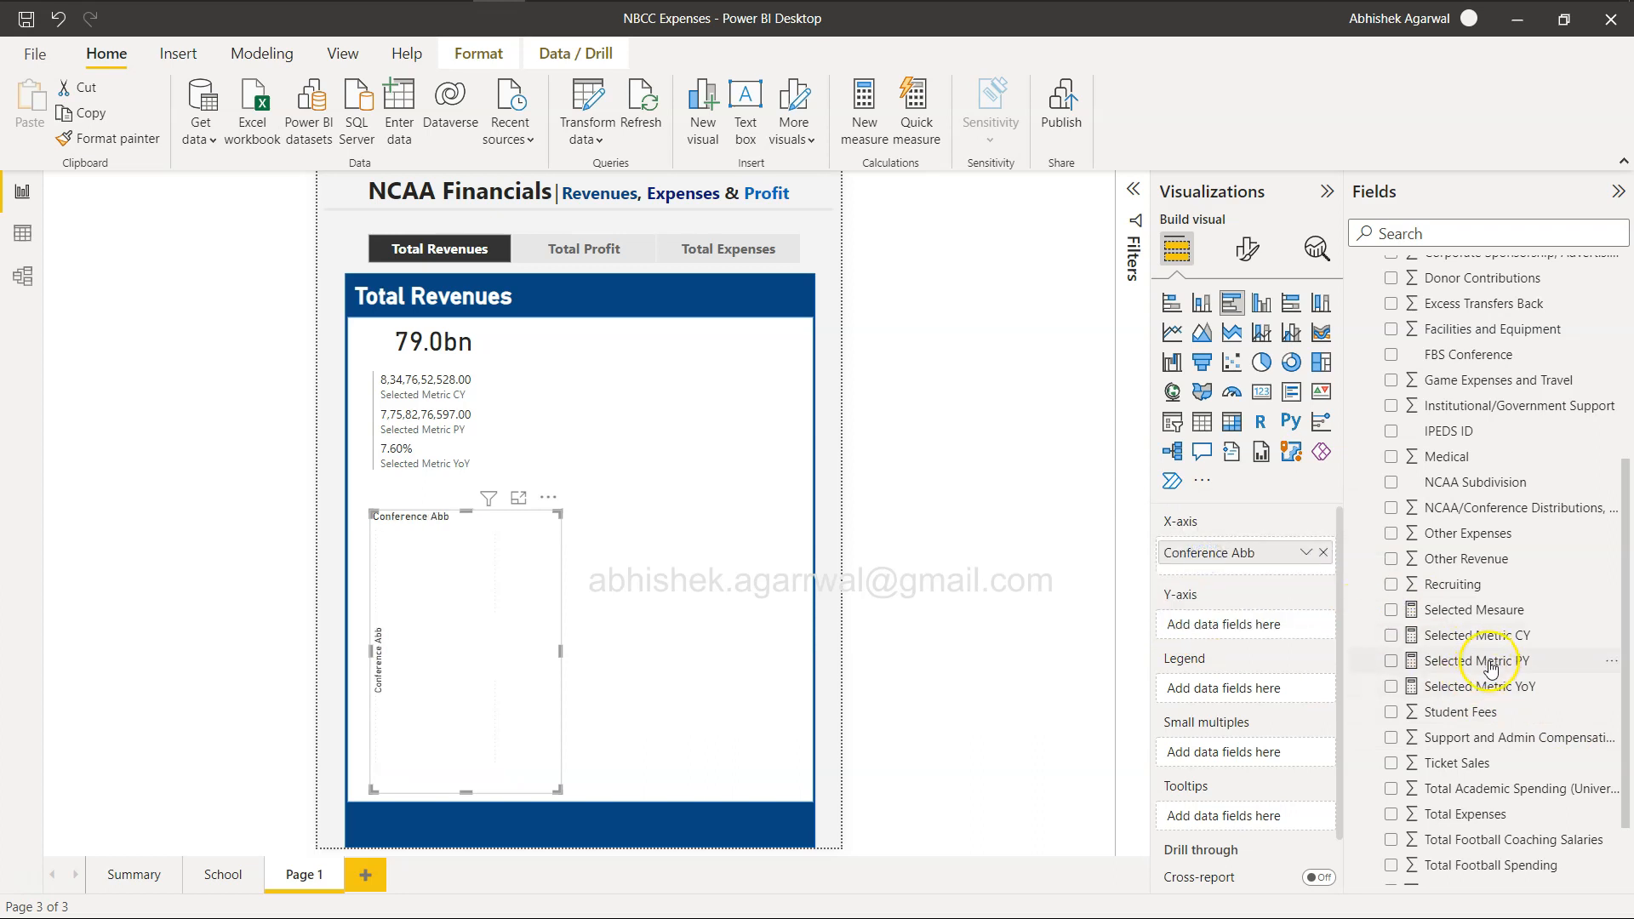
pyautogui.moveTo(1495, 613); pyautogui.dragTo(1243, 627)
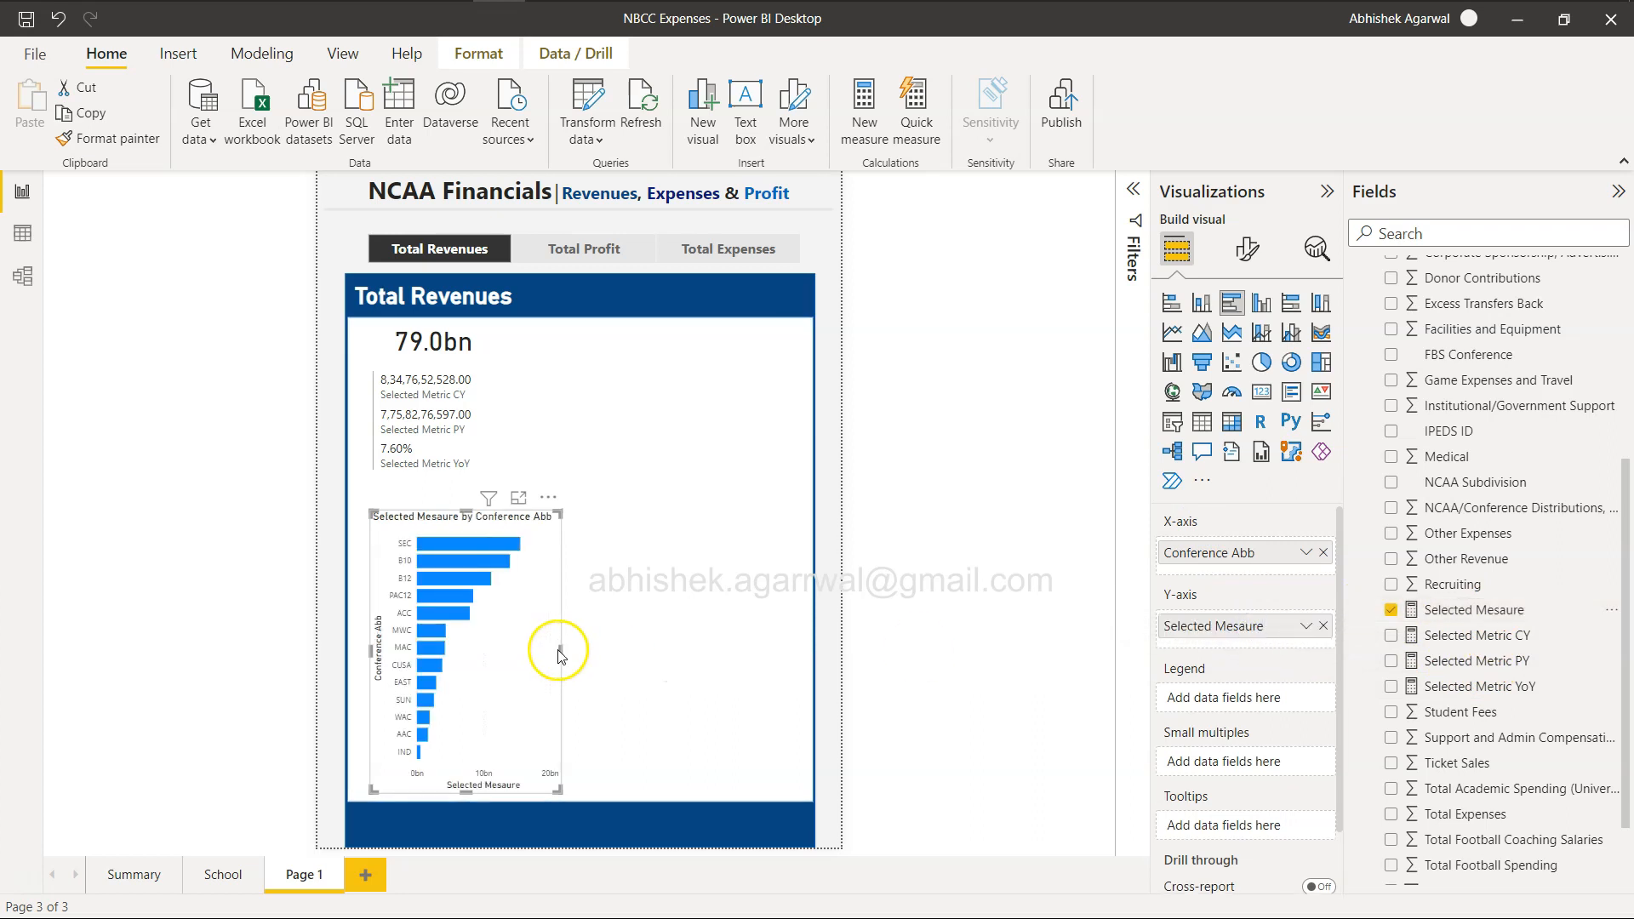
pyautogui.moveTo(560, 649); pyautogui.dragTo(798, 696)
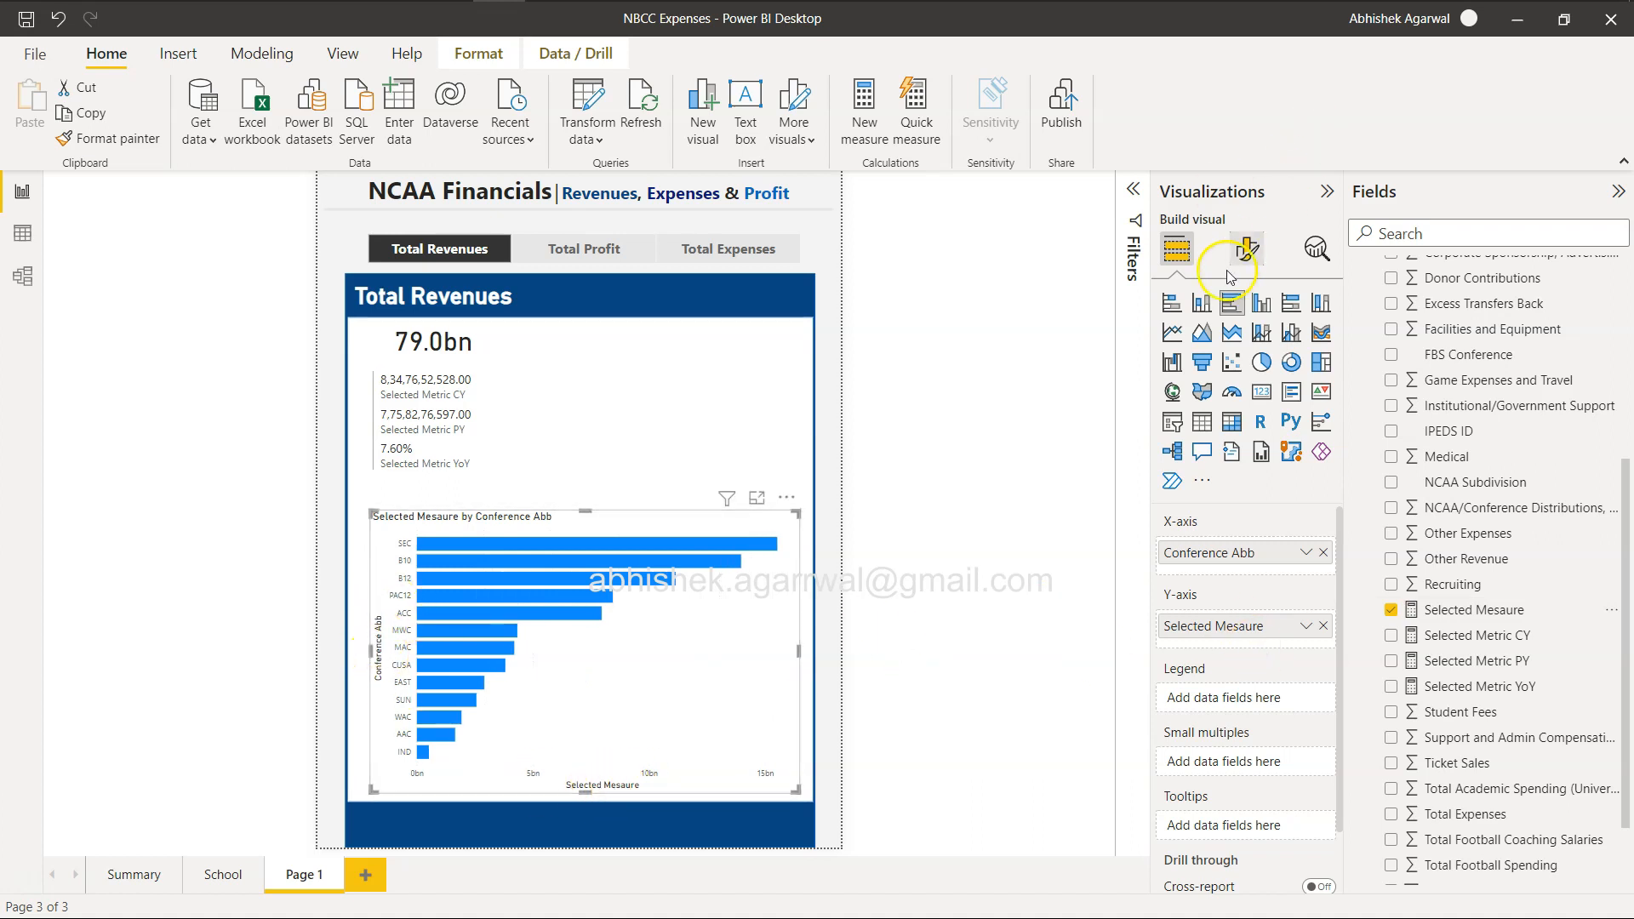
# Turn off the Y-axis and X-axis titles of the conference bar chart.
pyautogui.click(1247, 249)
pyautogui.click(1168, 398)
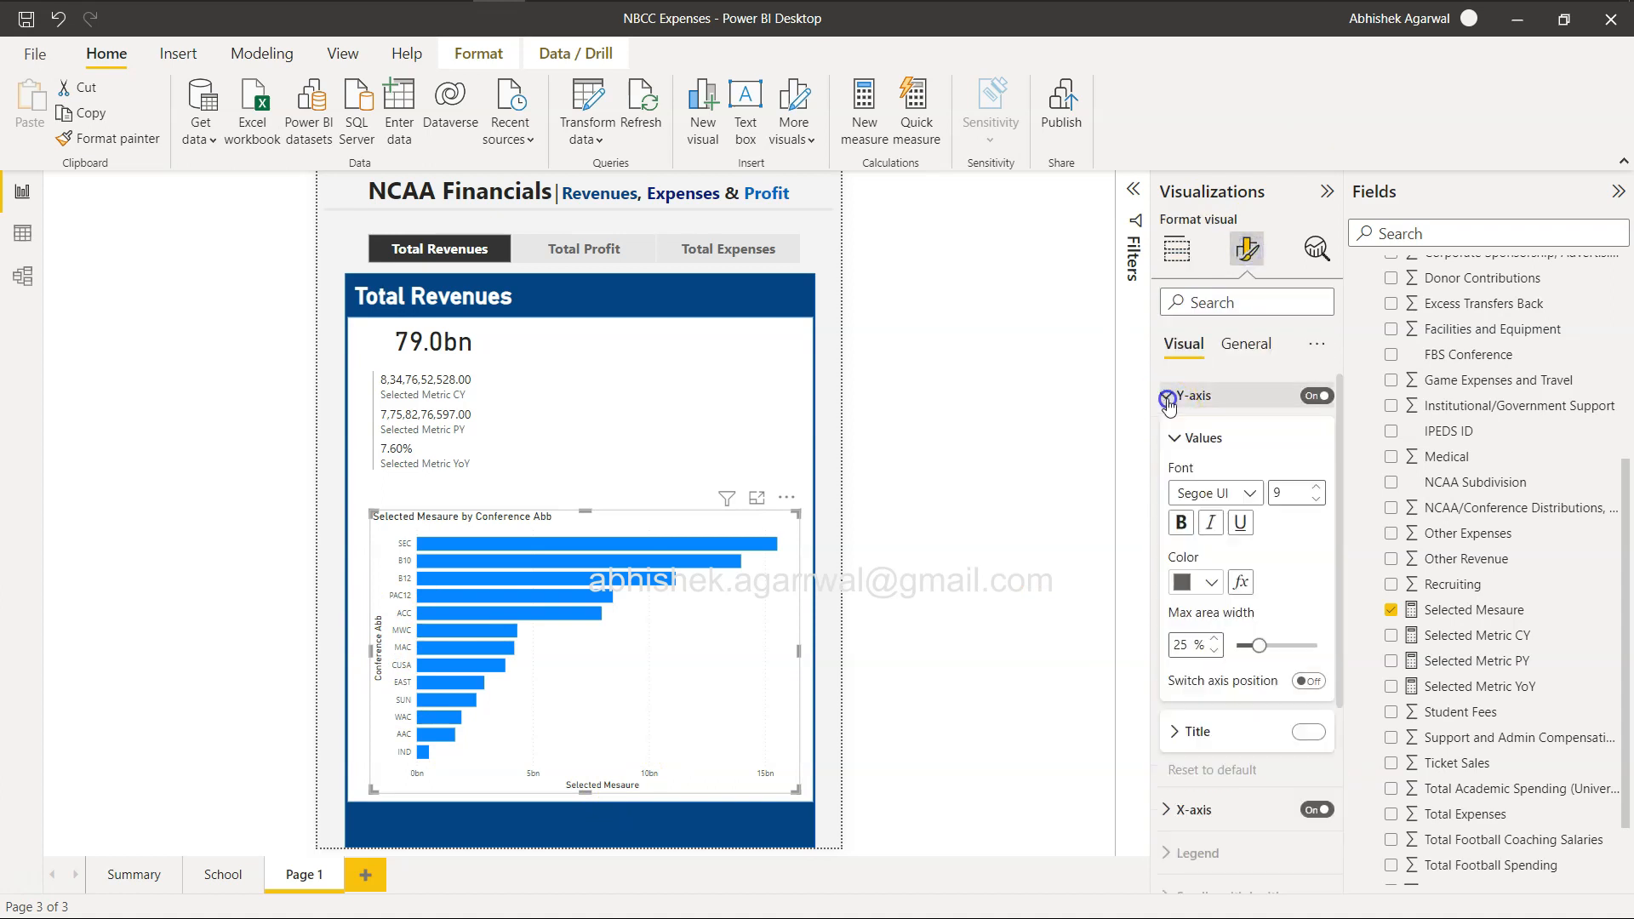
pyautogui.click(1308, 729)
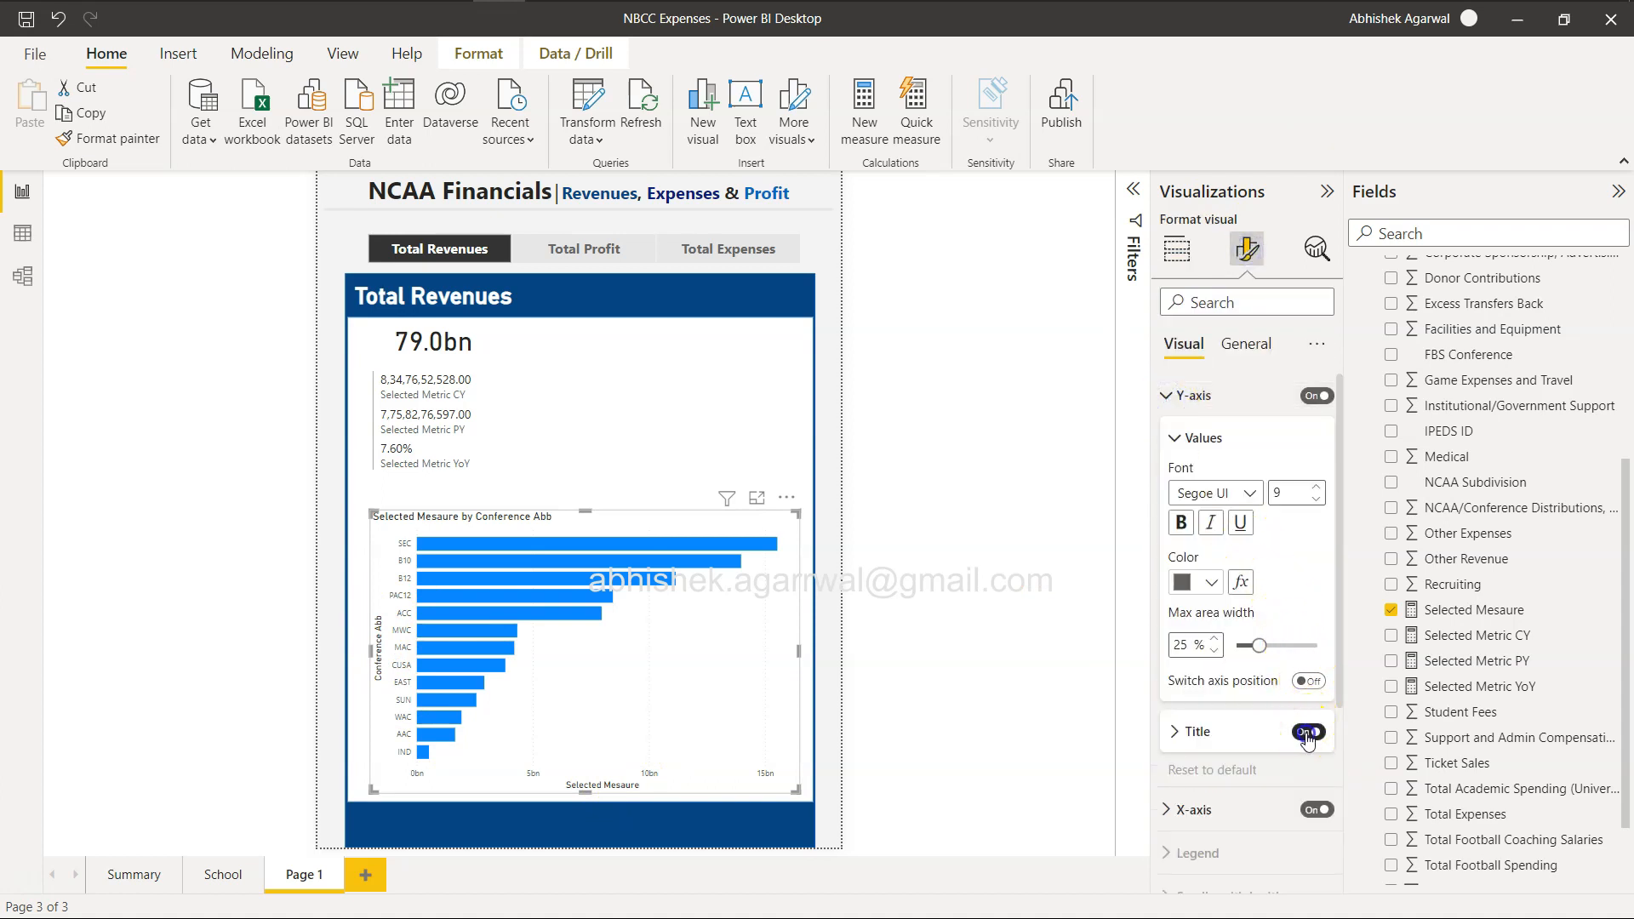
pyautogui.click(1167, 399)
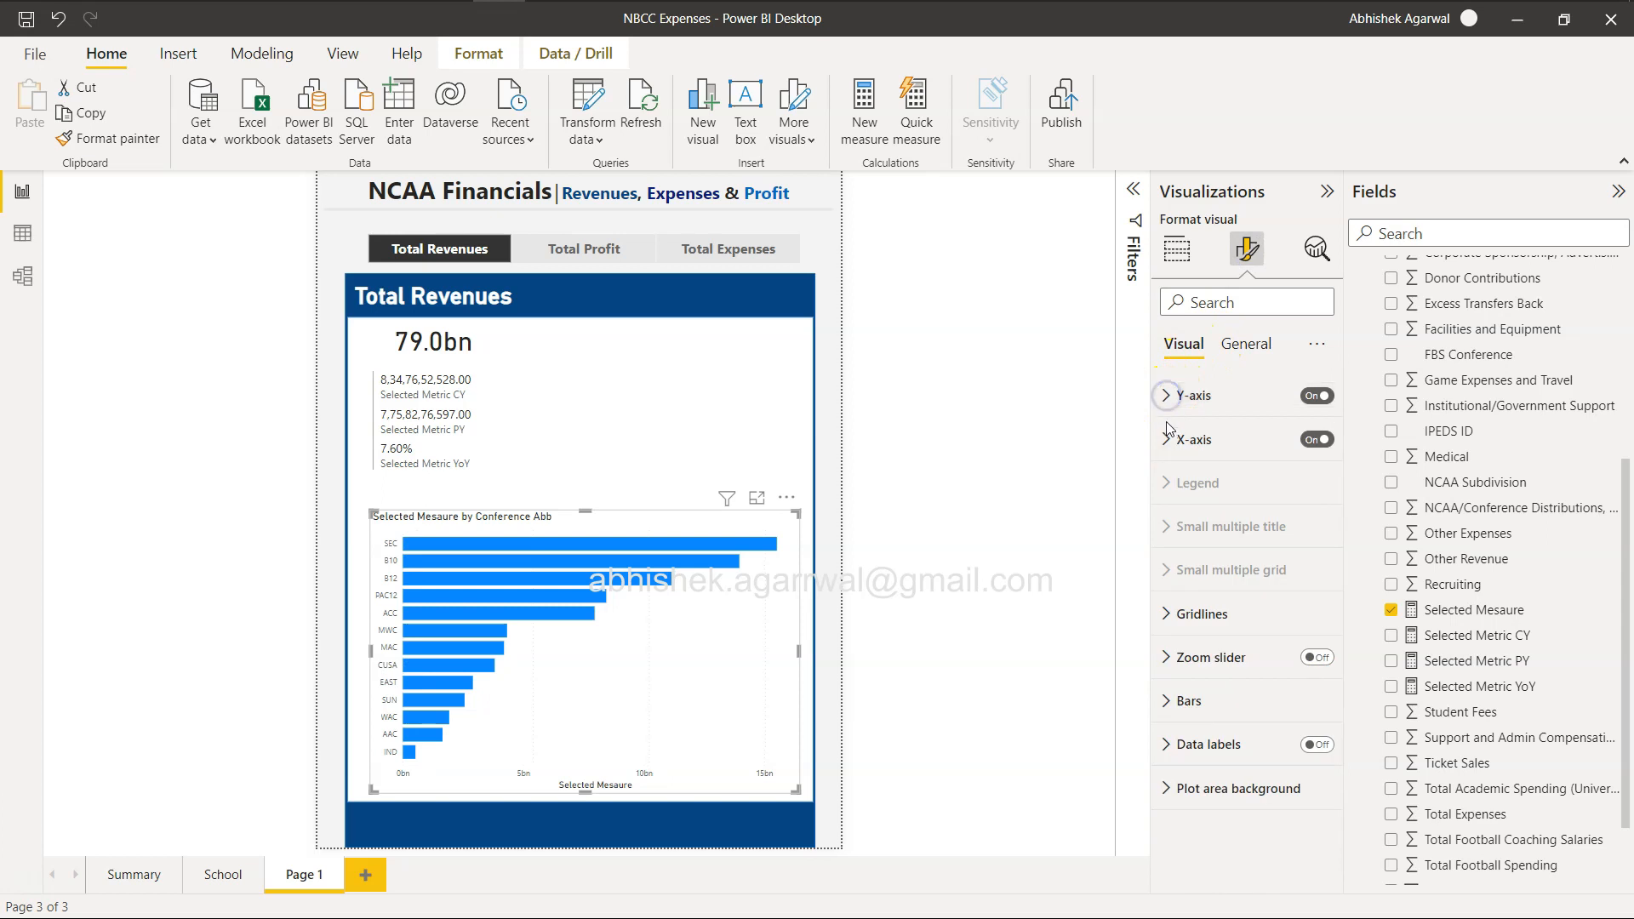
pyautogui.click(1166, 439)
pyautogui.click(1308, 754)
pyautogui.click(1308, 754)
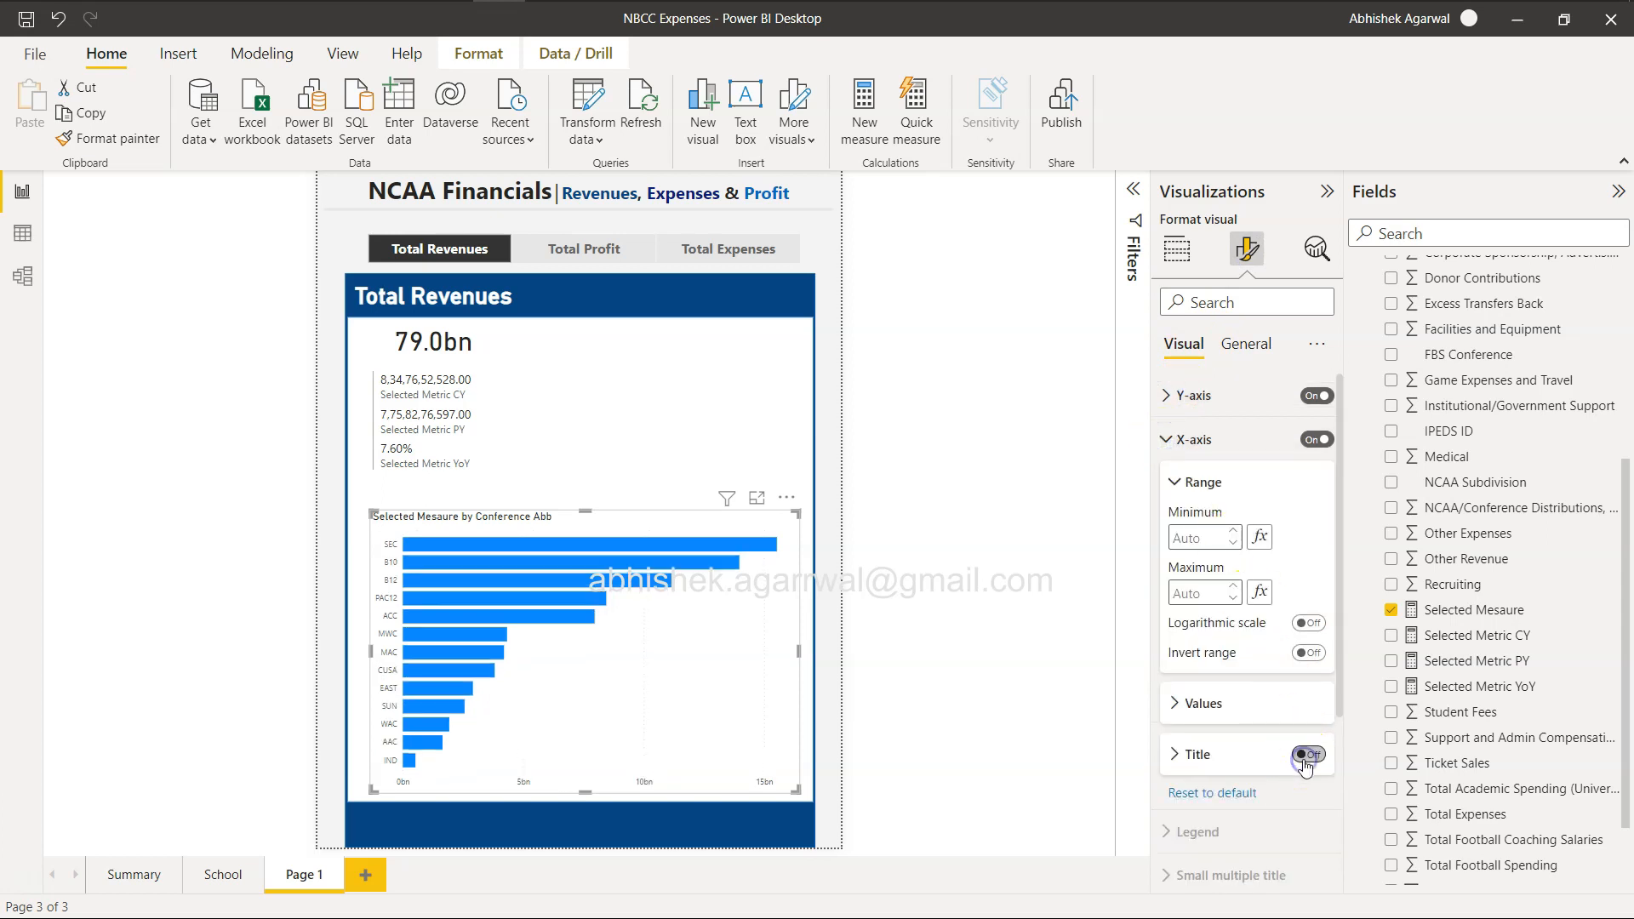
pyautogui.click(1168, 440)
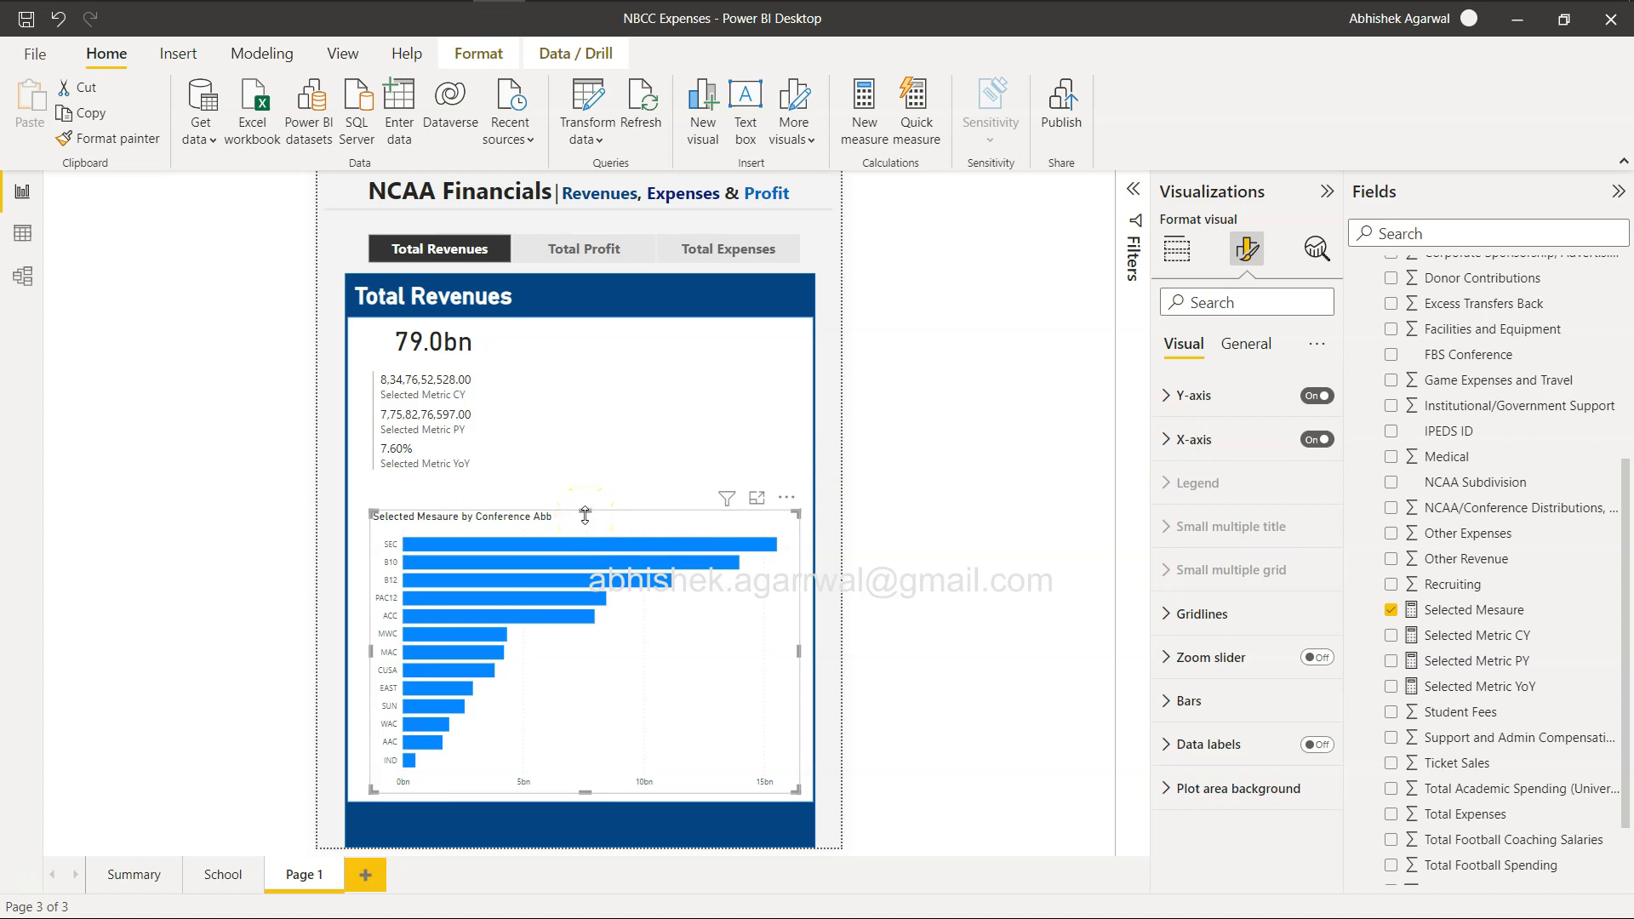
# Check the conference chart's title in the browser's reference report and rename the Power BI Desktop bar chart's title to "By Conference".
pyautogui.hotkey('alt', 'Tab')
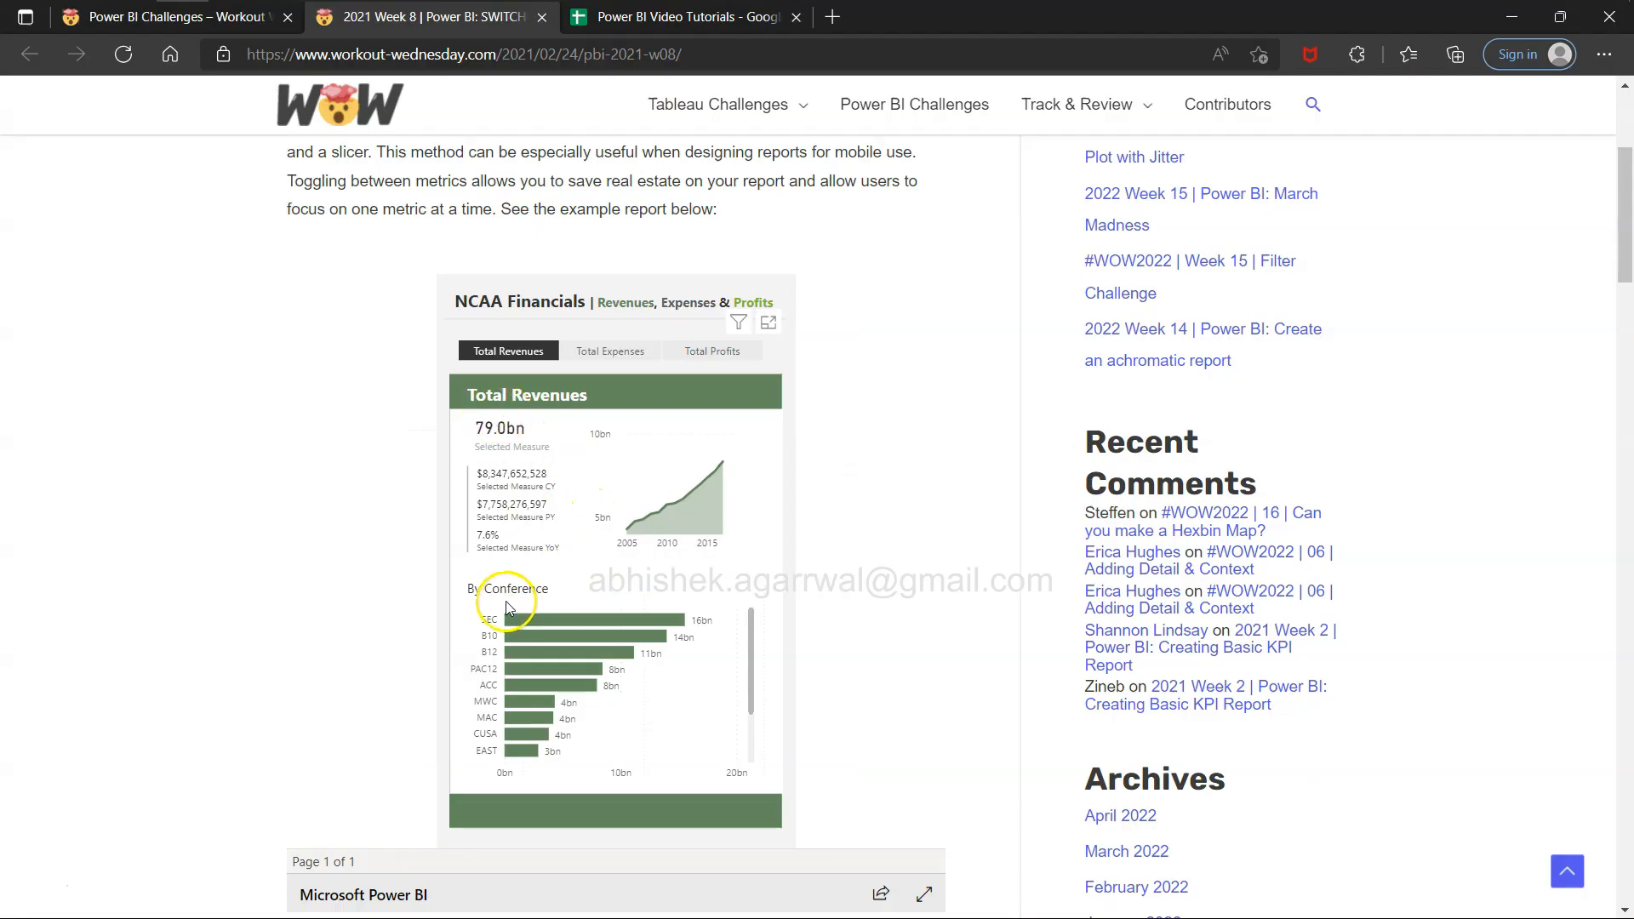
pyautogui.hotkey('alt', 'Tab')
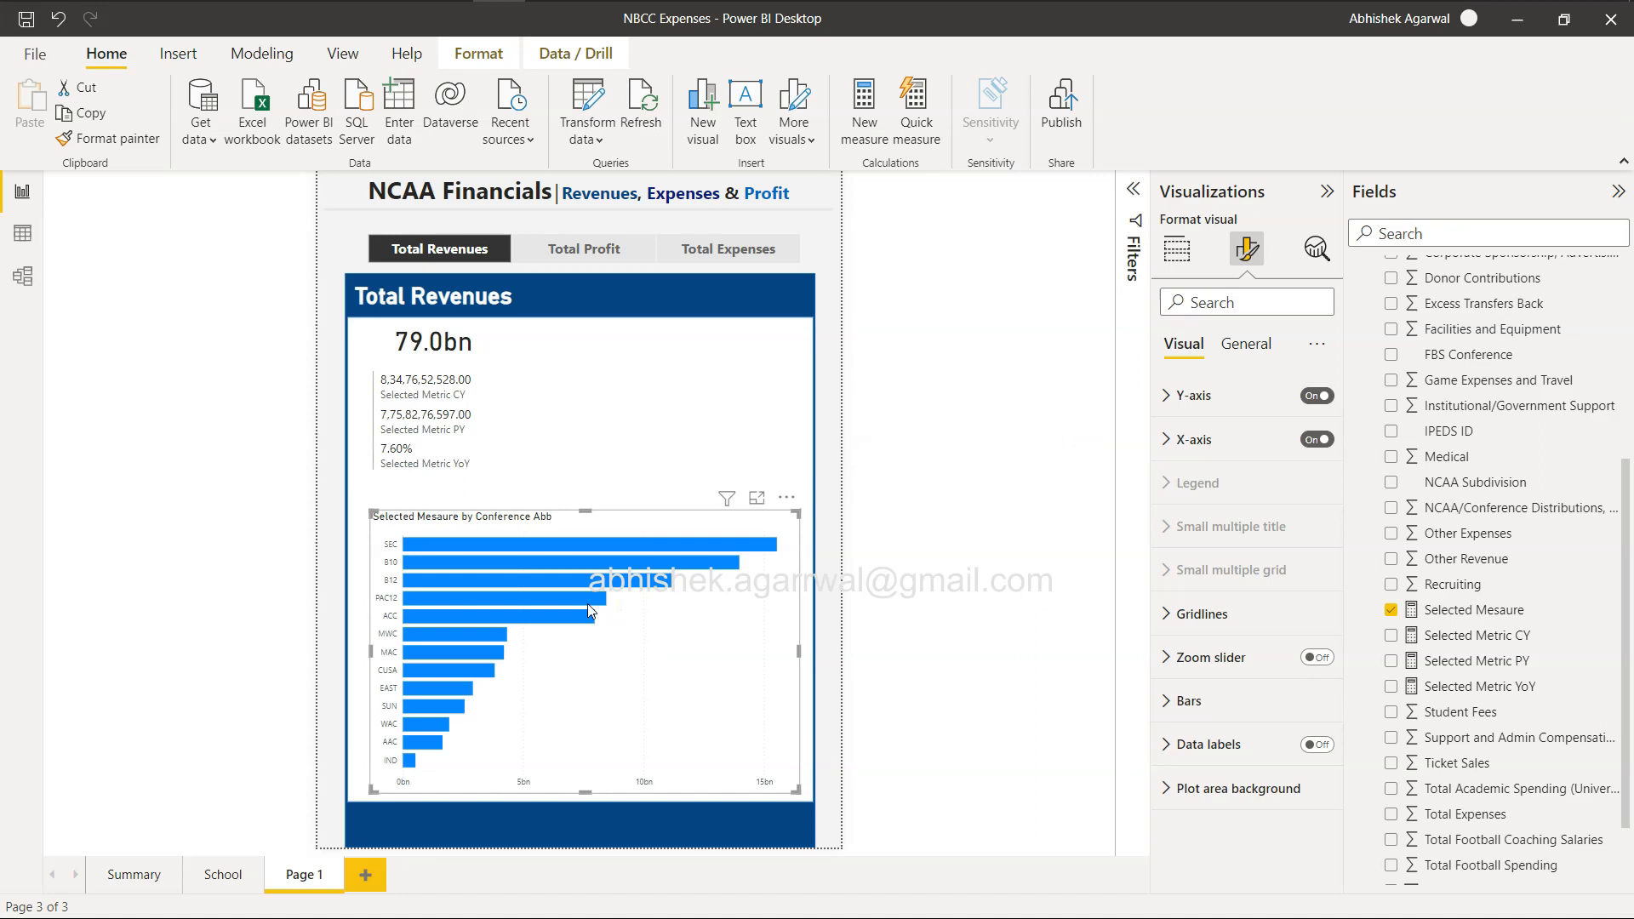
pyautogui.click(1250, 344)
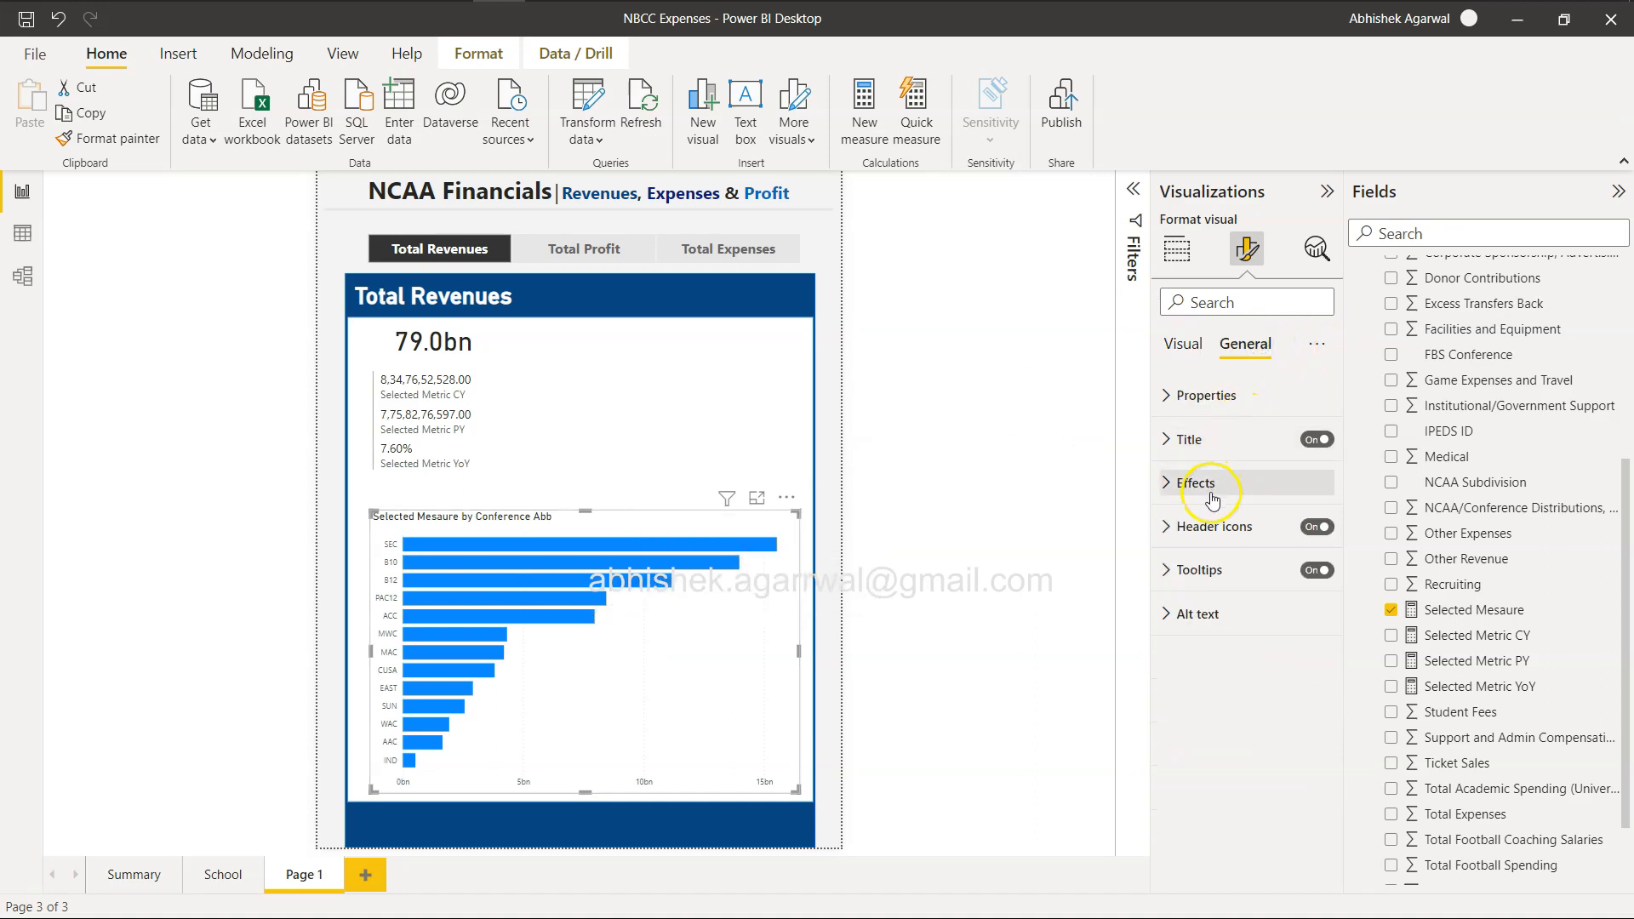
pyautogui.click(1164, 439)
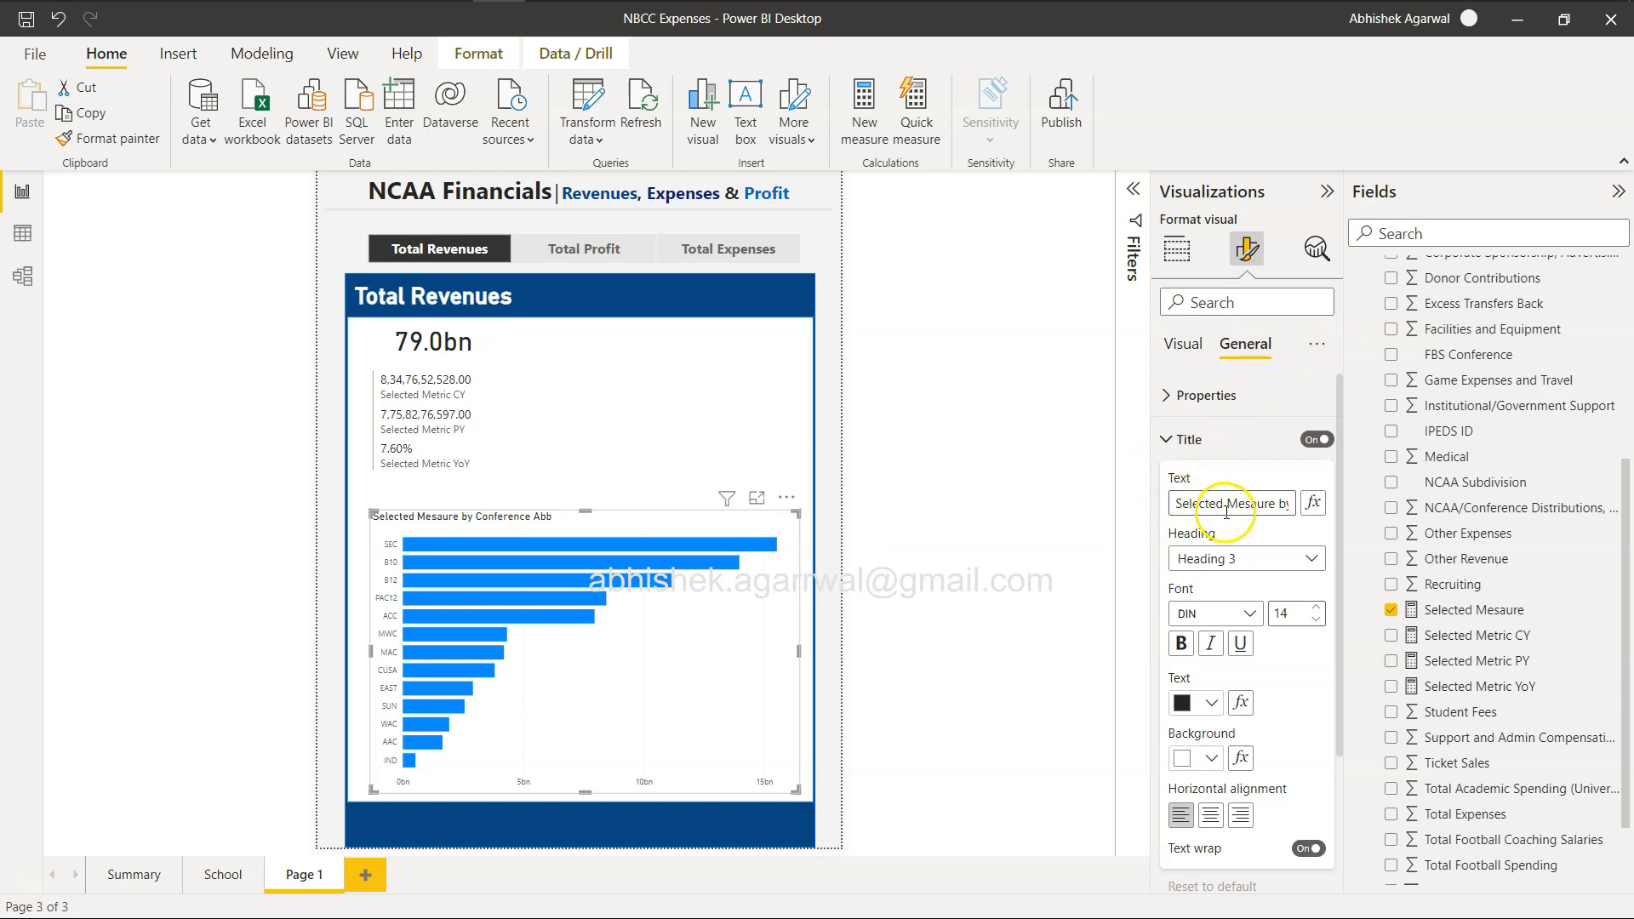
pyautogui.moveTo(1177, 511); pyautogui.dragTo(1152, 511)
pyautogui.press('BackSpace')
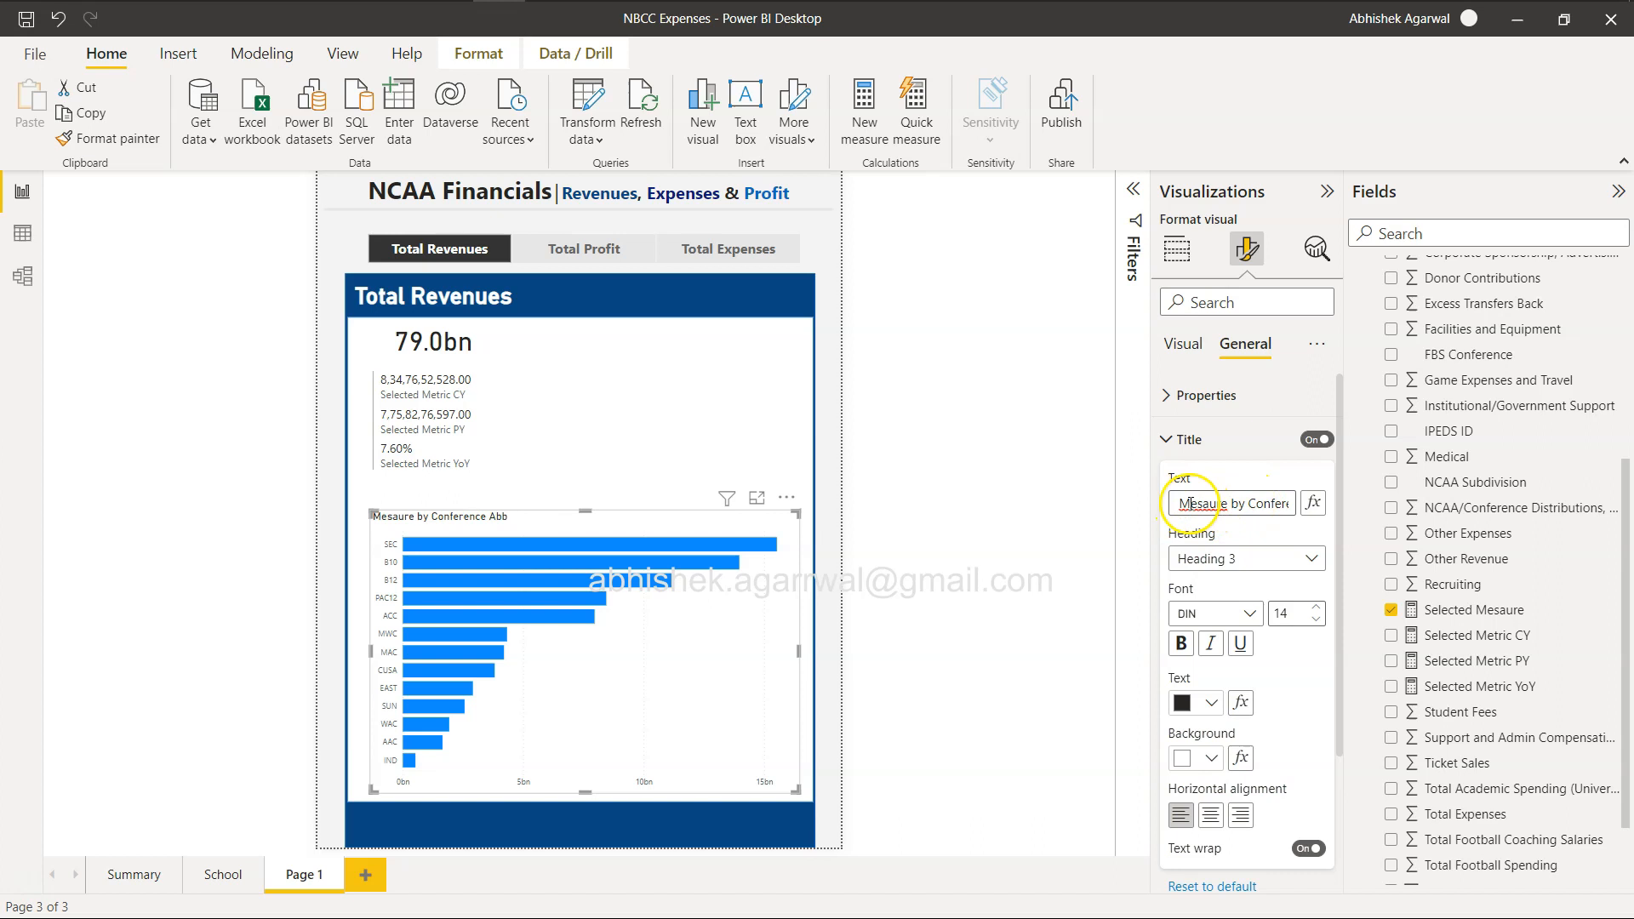
pyautogui.moveTo(1181, 503); pyautogui.dragTo(1310, 507)
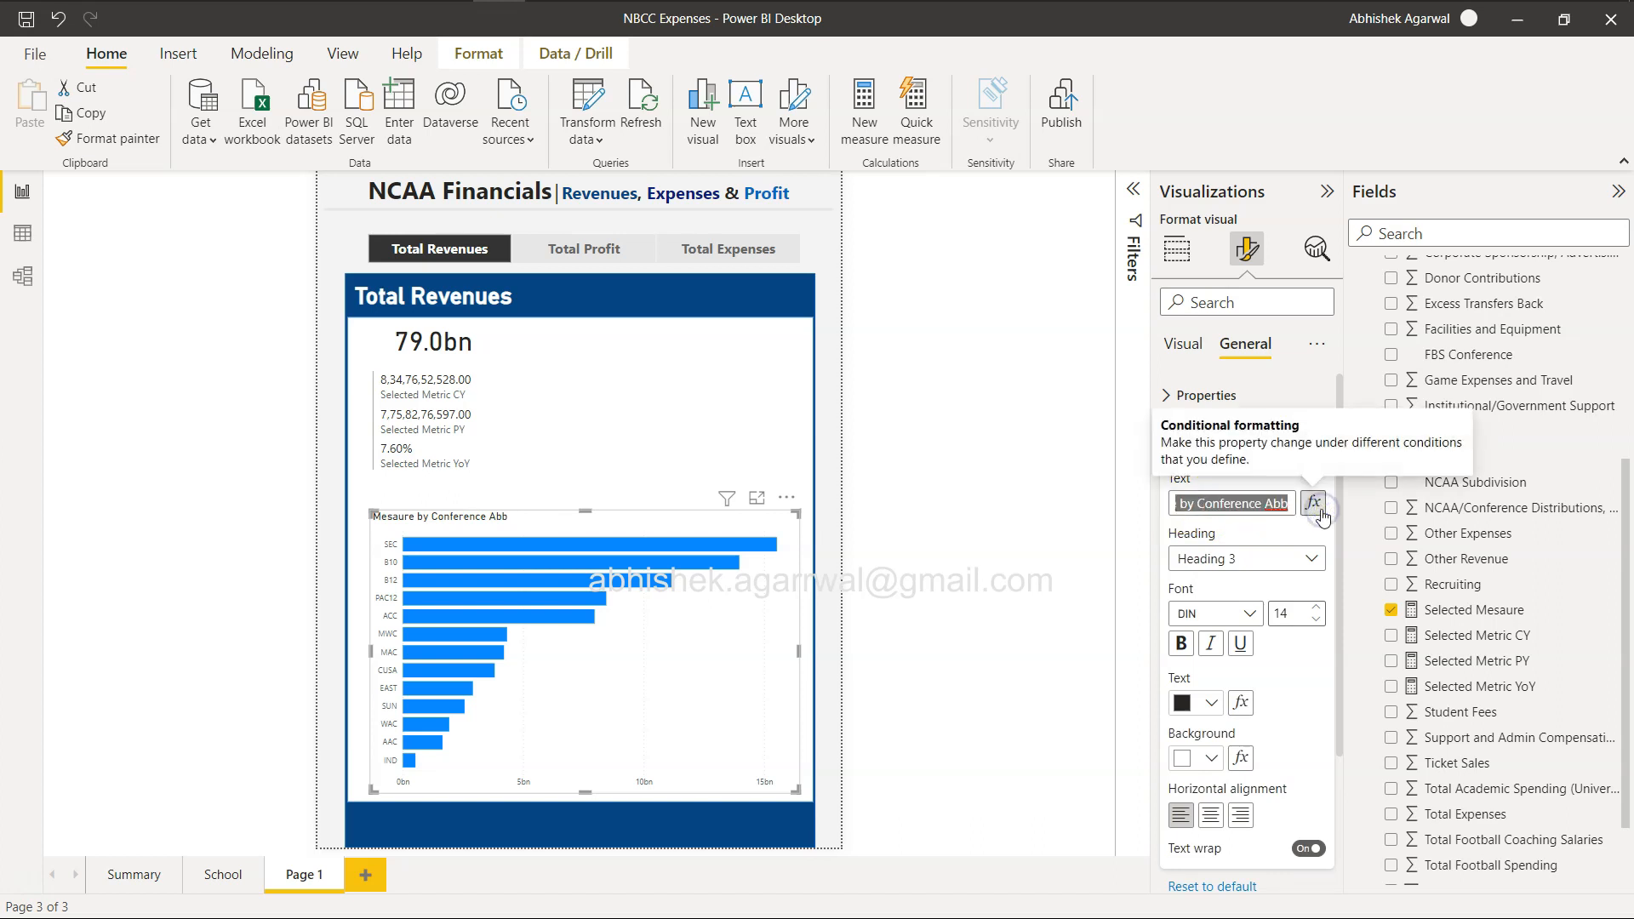
pyautogui.press('Right')
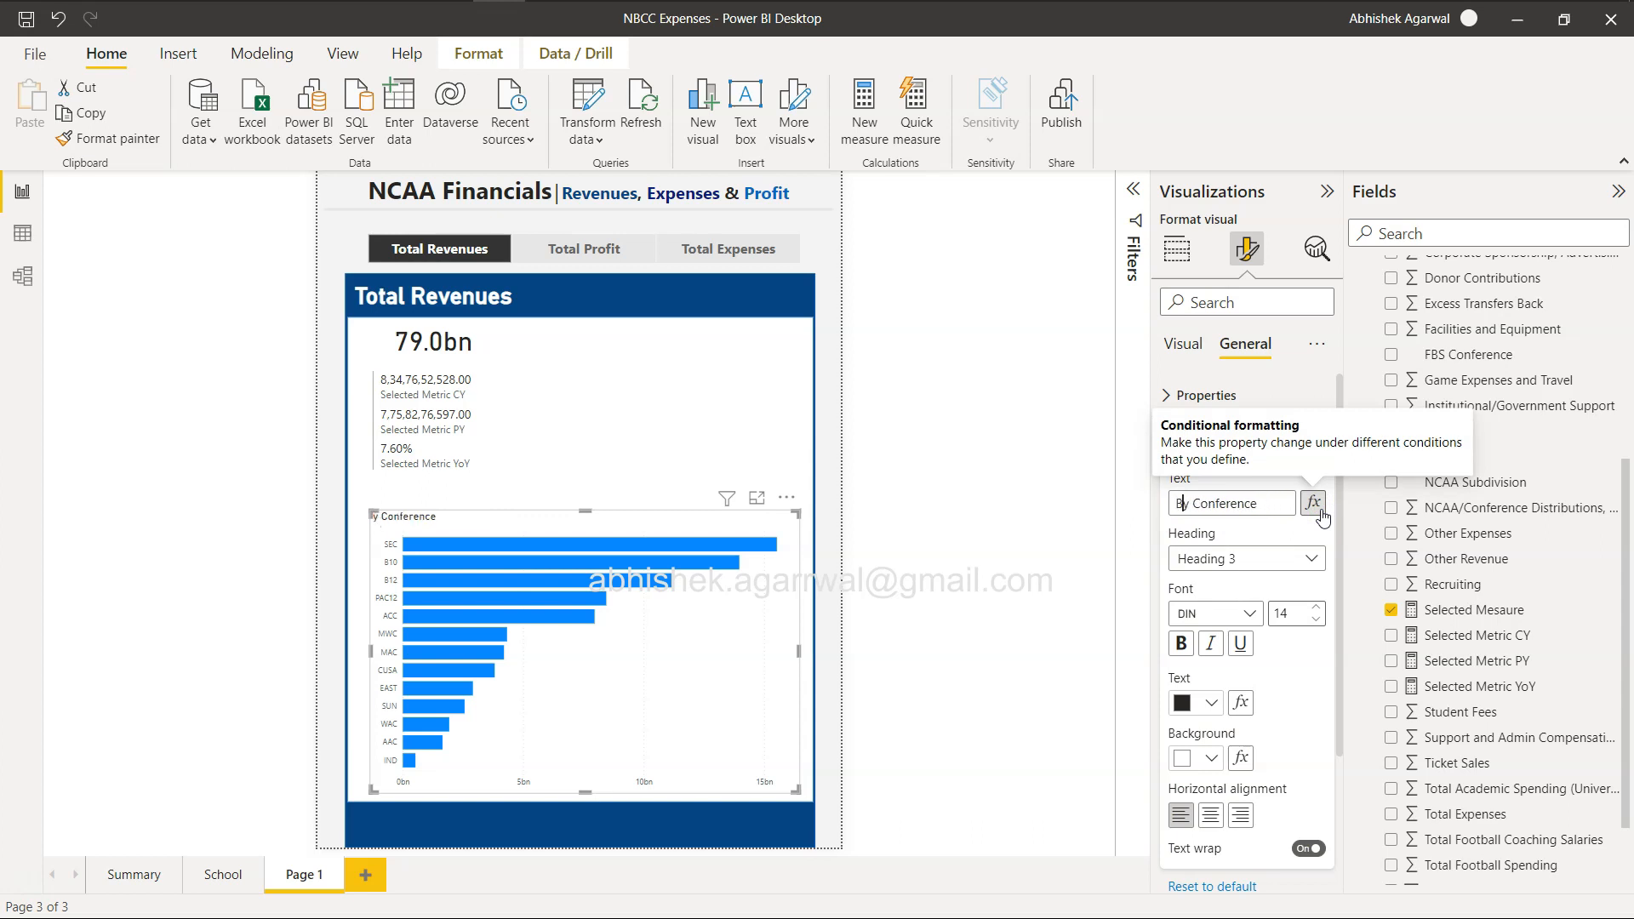
pyautogui.click(1315, 504)
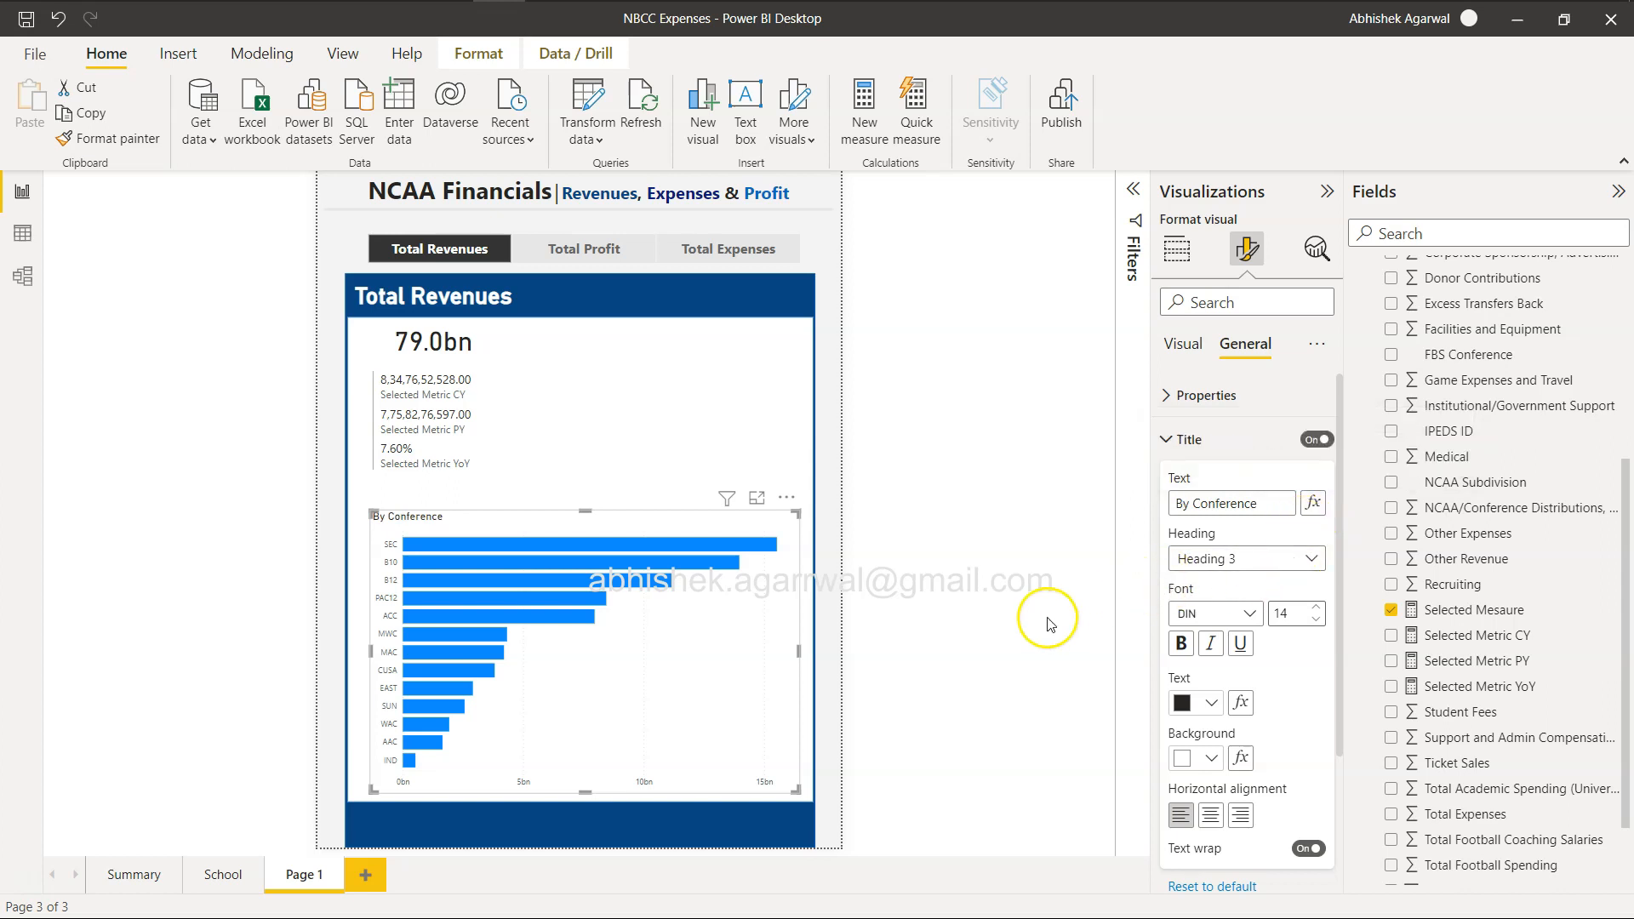
# Increase the bar chart title's font size to 26.
pyautogui.click(1316, 608)
pyautogui.click(1316, 608)
pyautogui.click(1316, 609)
pyautogui.click(1316, 608)
pyautogui.click(1315, 608)
pyautogui.click(1315, 609)
pyautogui.click(1315, 608)
pyautogui.click(1315, 608)
pyautogui.click(1316, 609)
pyautogui.click(1315, 608)
pyautogui.click(1316, 609)
pyautogui.click(1315, 608)
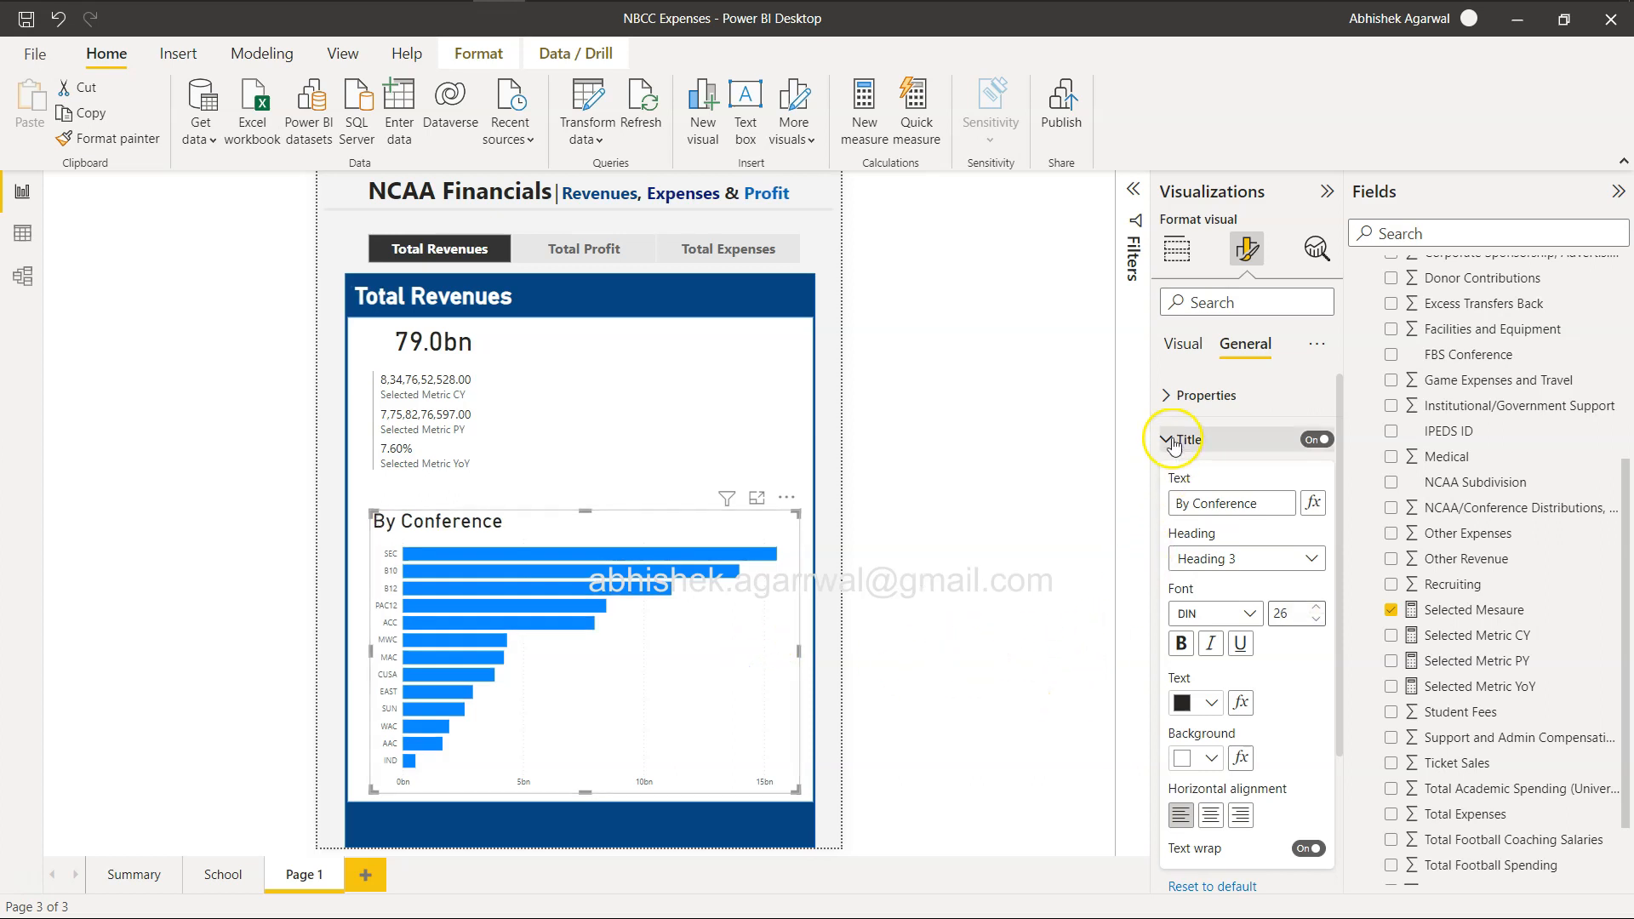
# Open conditional formatting for the bars' default color and set its format style to Rules.
pyautogui.click(1185, 345)
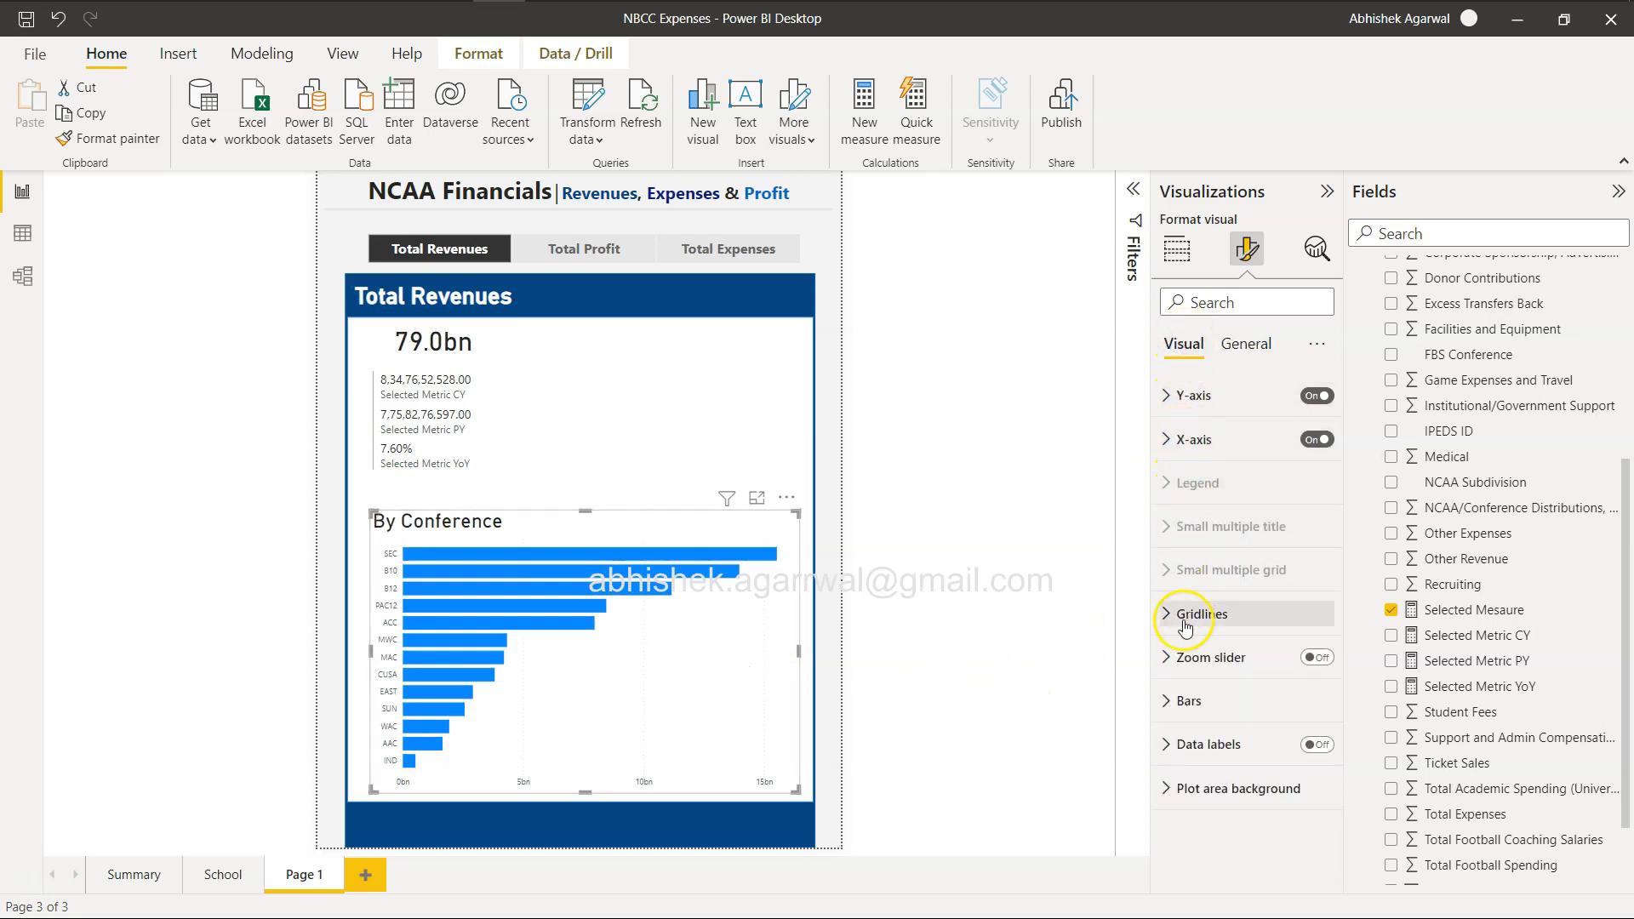
pyautogui.click(1174, 699)
pyautogui.scroll(-2, 1175, 699)
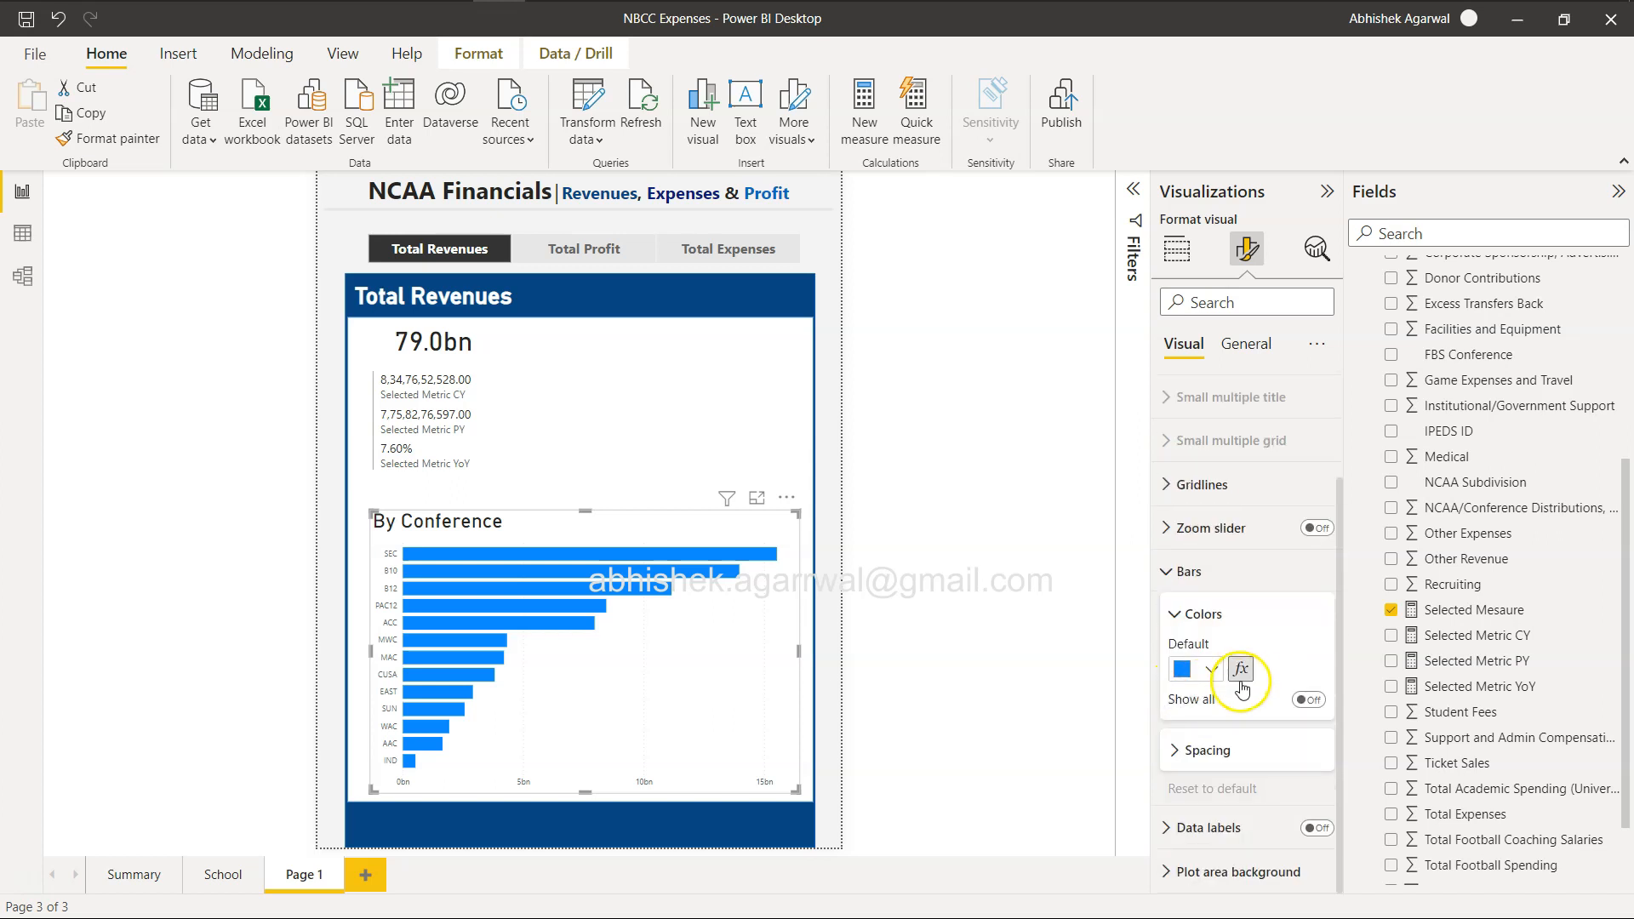
pyautogui.click(1242, 676)
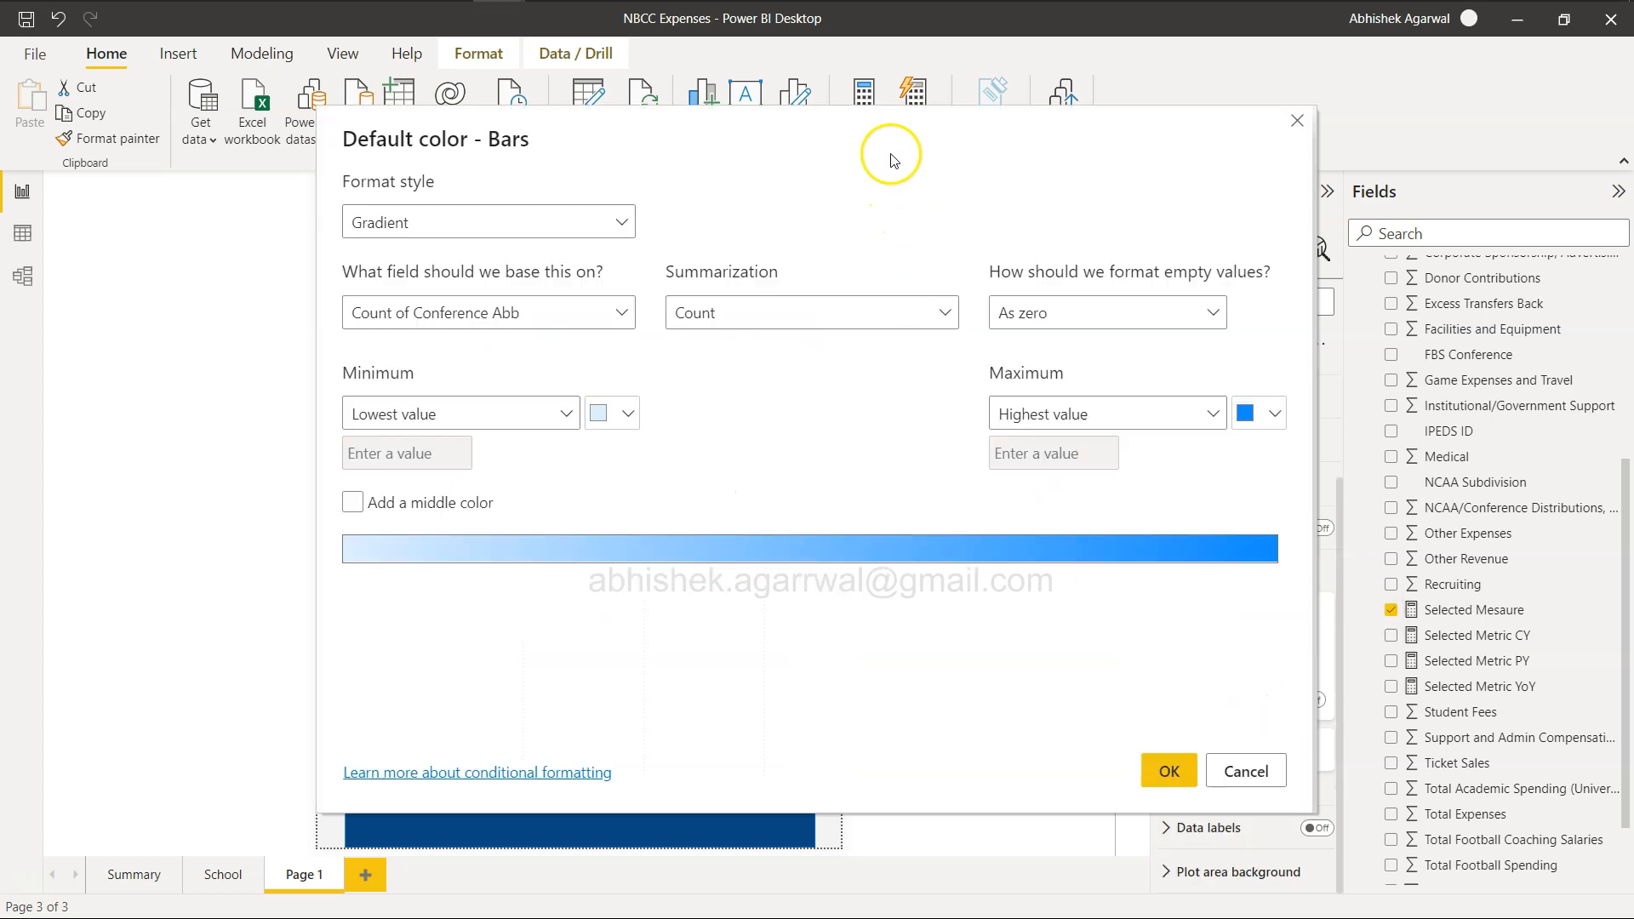
pyautogui.moveTo(893, 152); pyautogui.dragTo(932, 409)
pyautogui.click(661, 501)
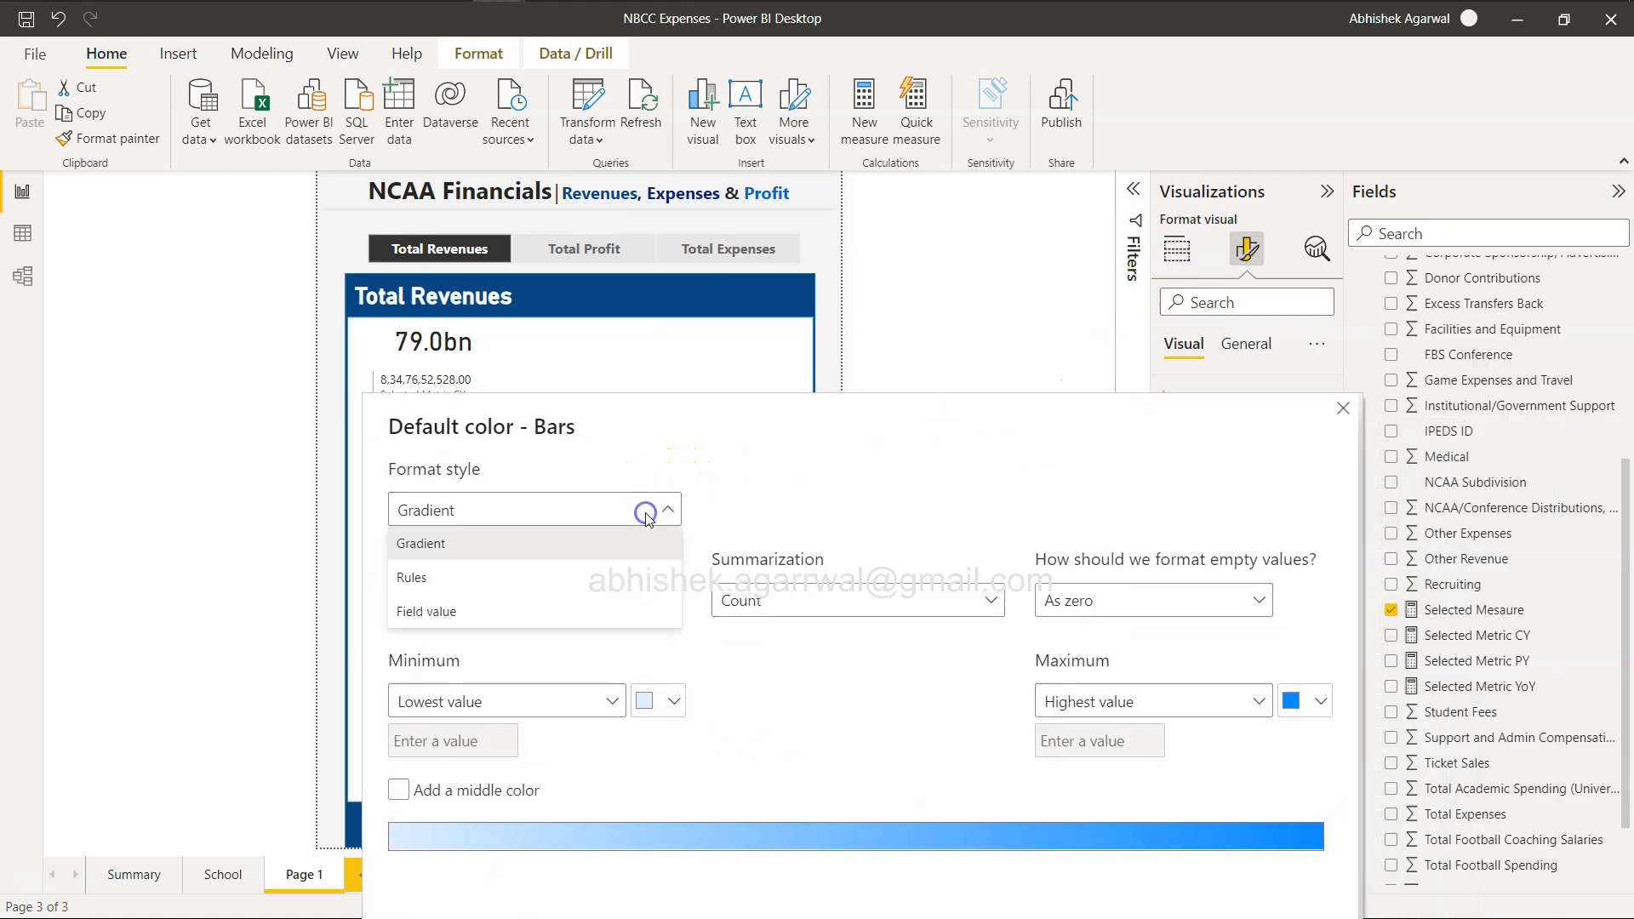
pyautogui.click(592, 579)
# Base the bar color rules on the sum of the Position field from the Dynamic Measure table.
pyautogui.click(613, 600)
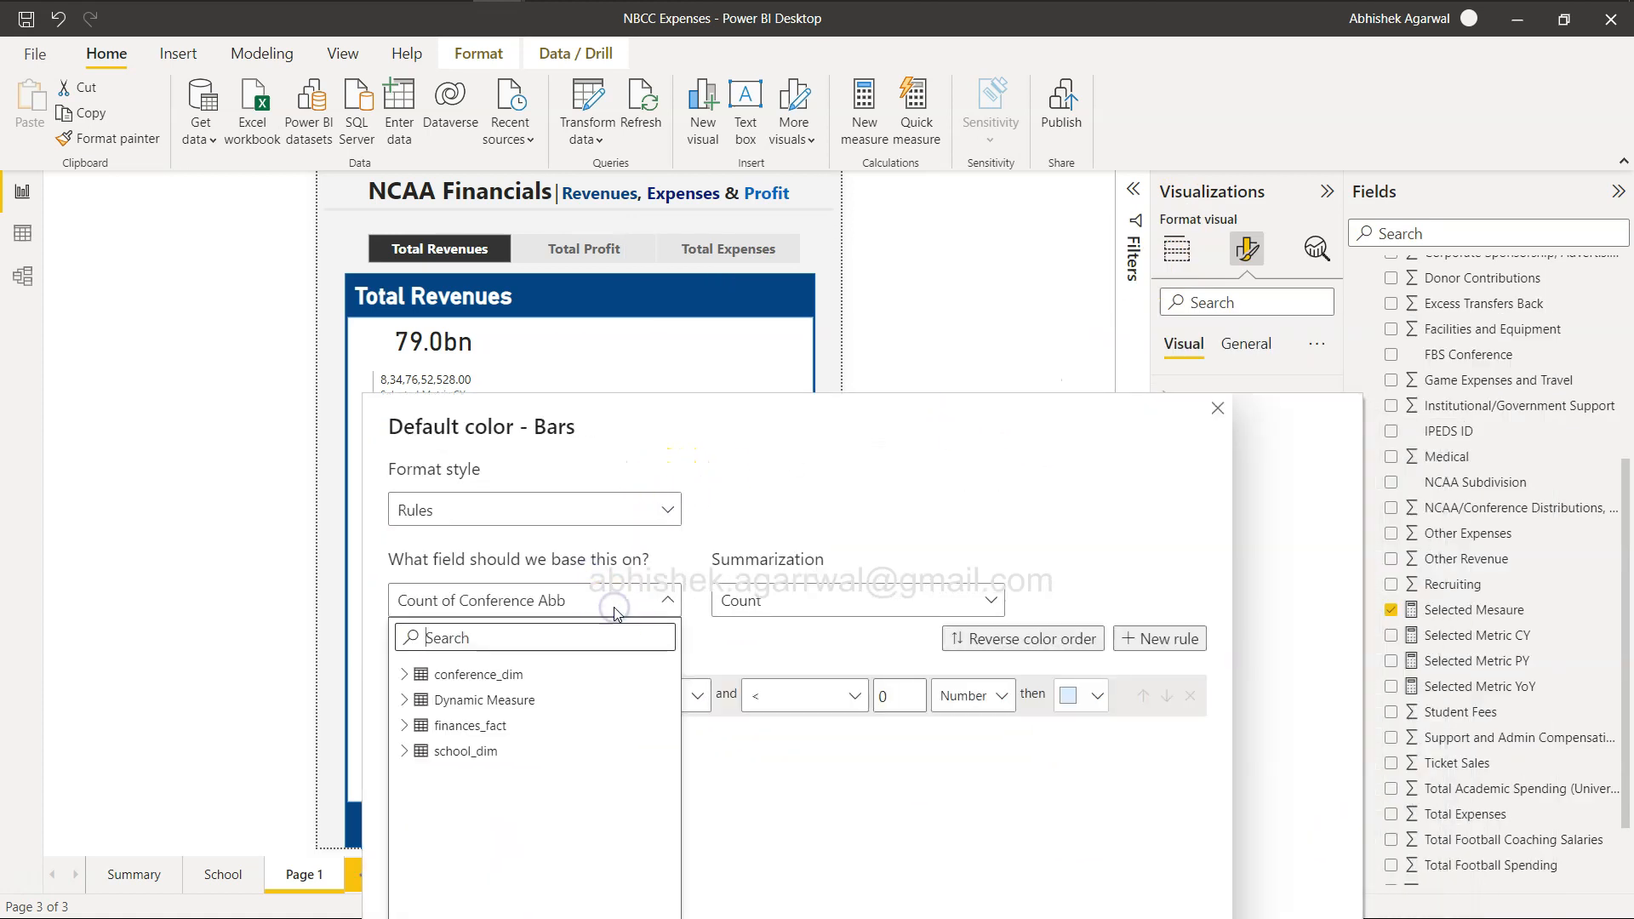
pyautogui.click(403, 674)
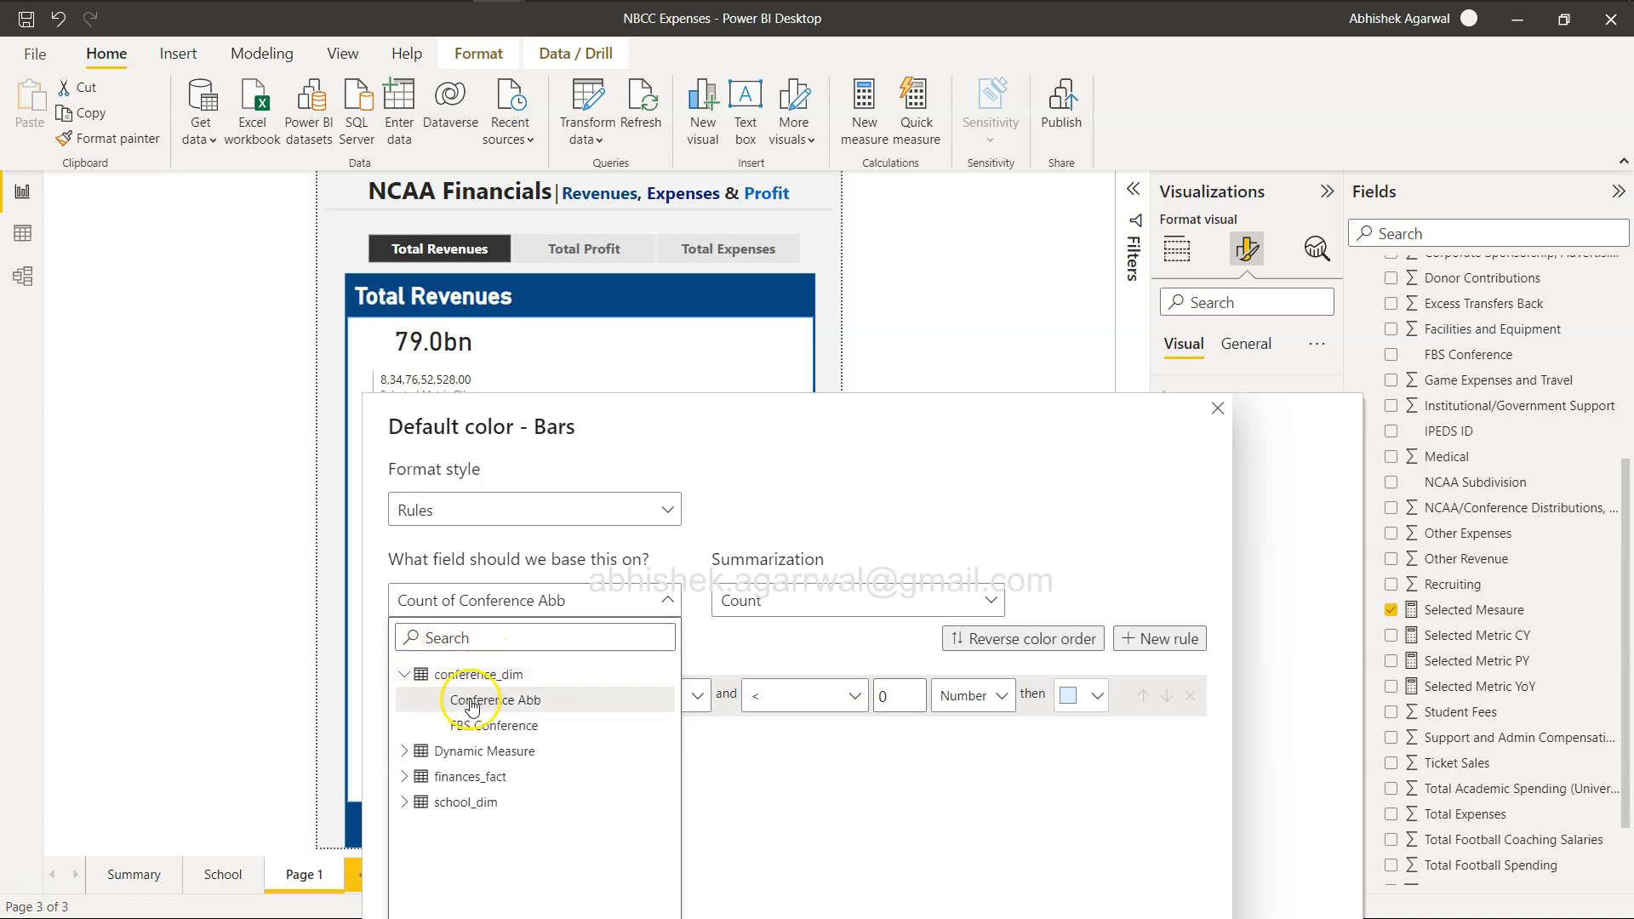
pyautogui.click(408, 750)
pyautogui.click(459, 775)
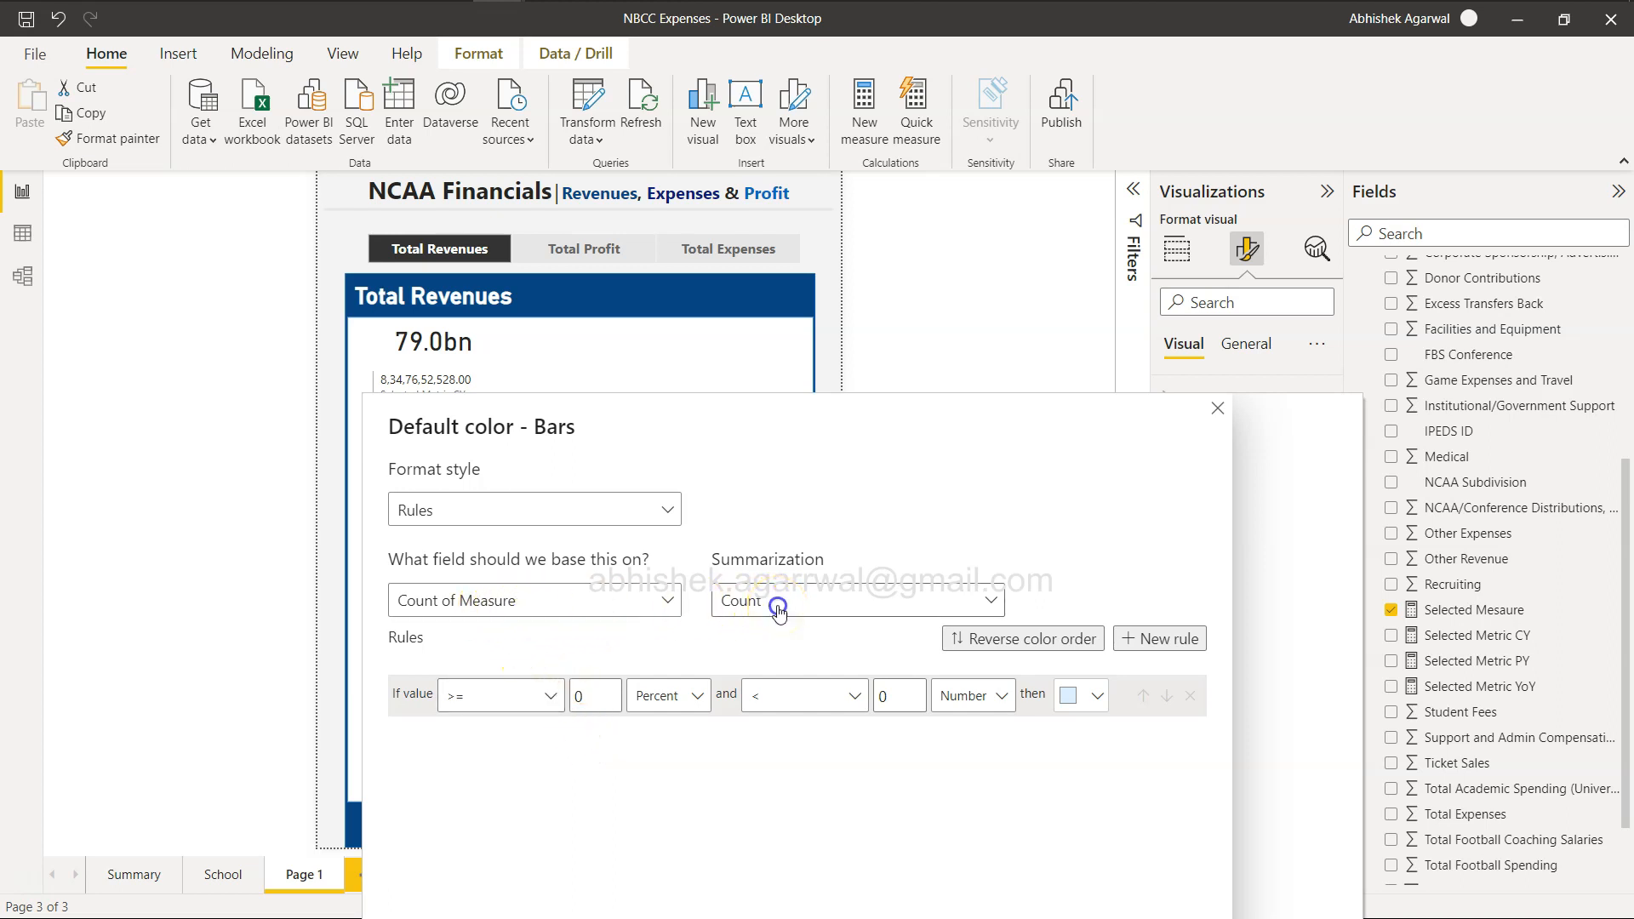
pyautogui.click(569, 602)
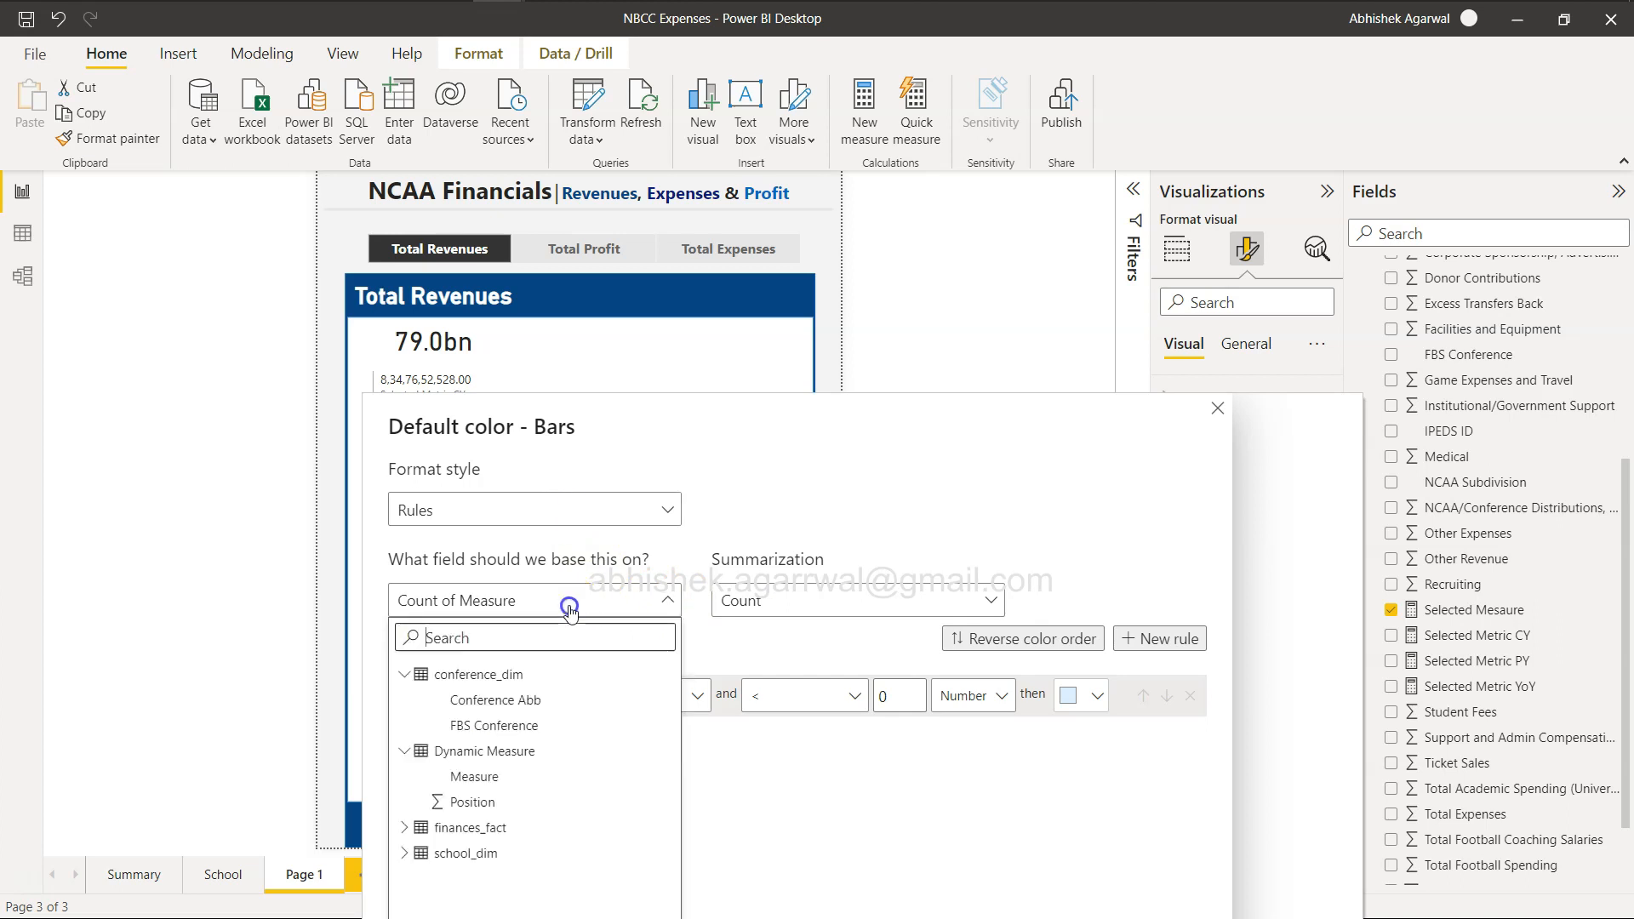
pyautogui.click(503, 777)
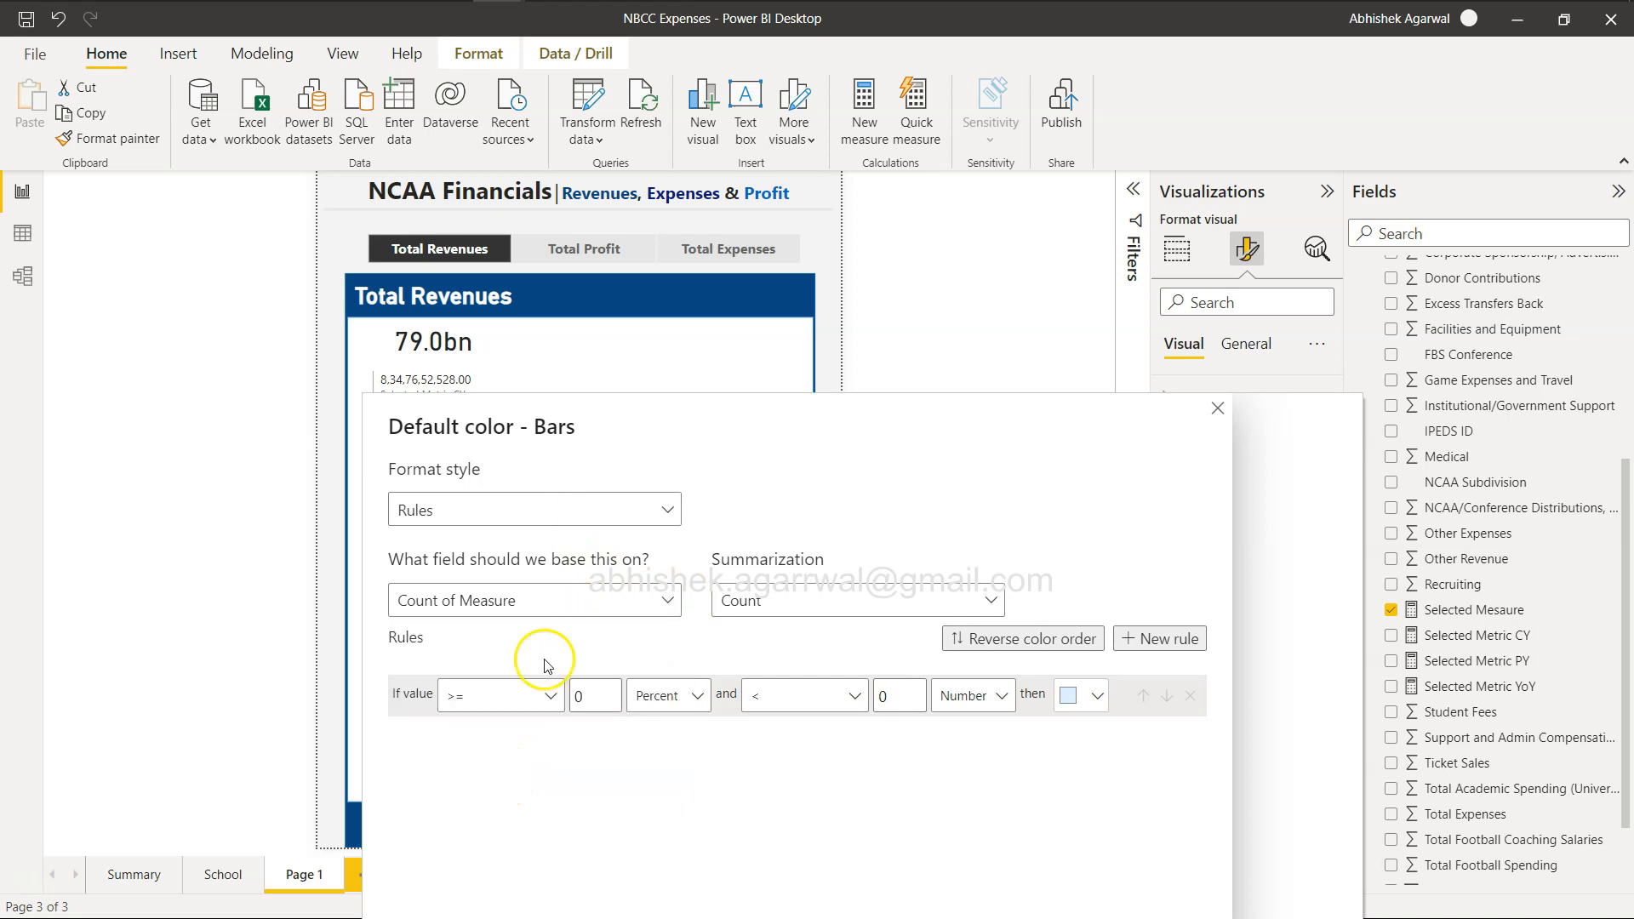
pyautogui.click(515, 697)
pyautogui.click(546, 601)
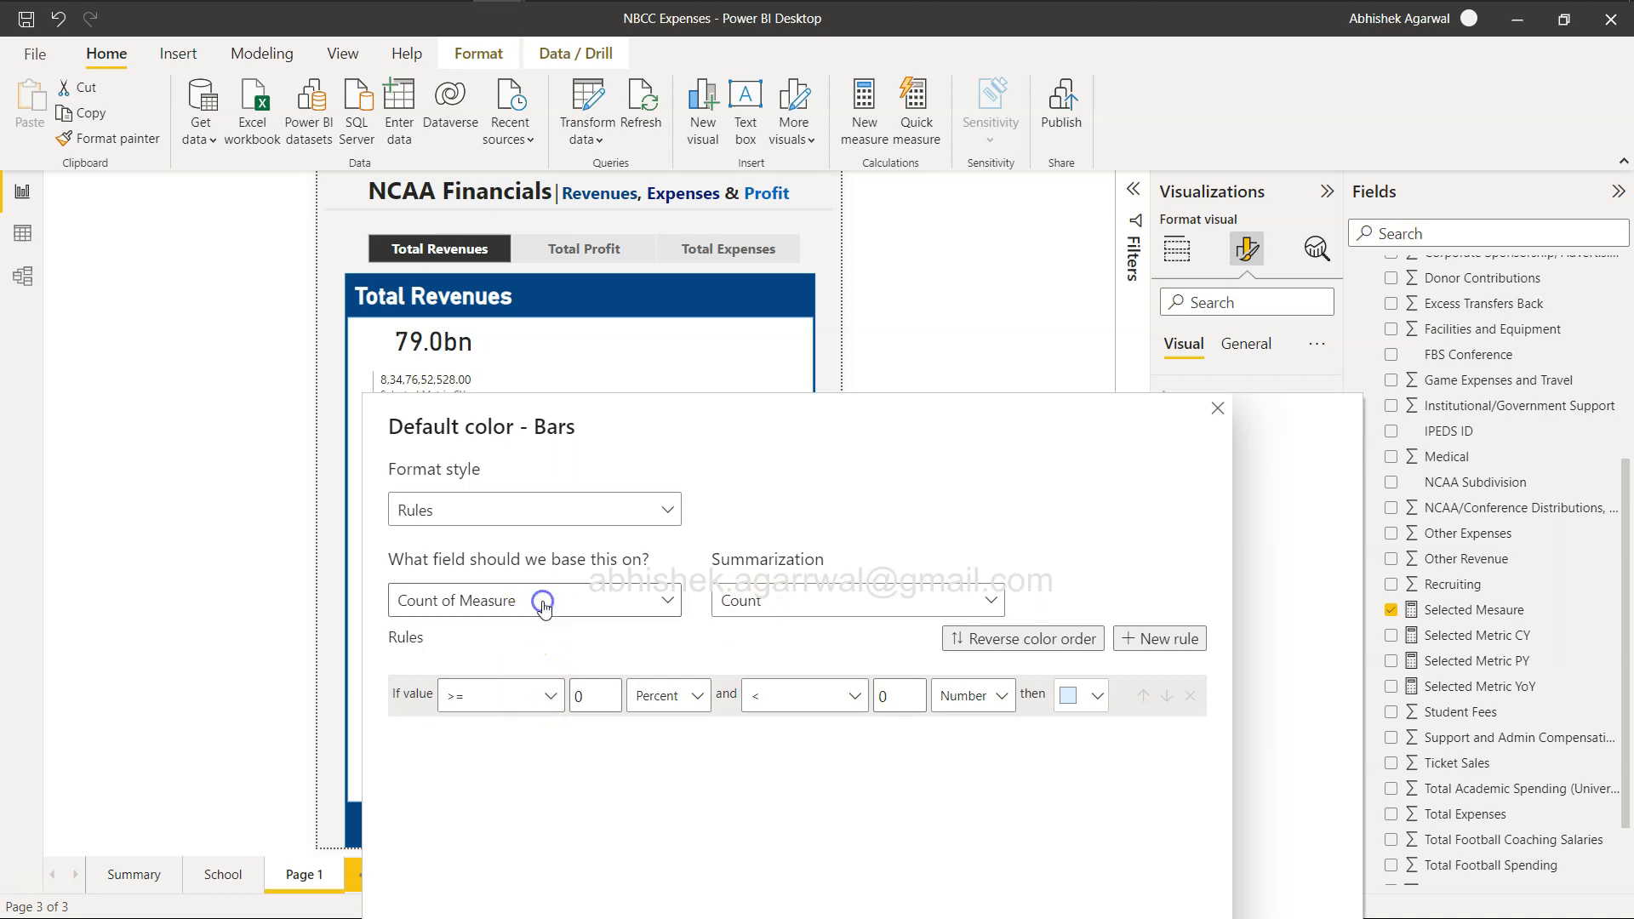
pyautogui.click(547, 600)
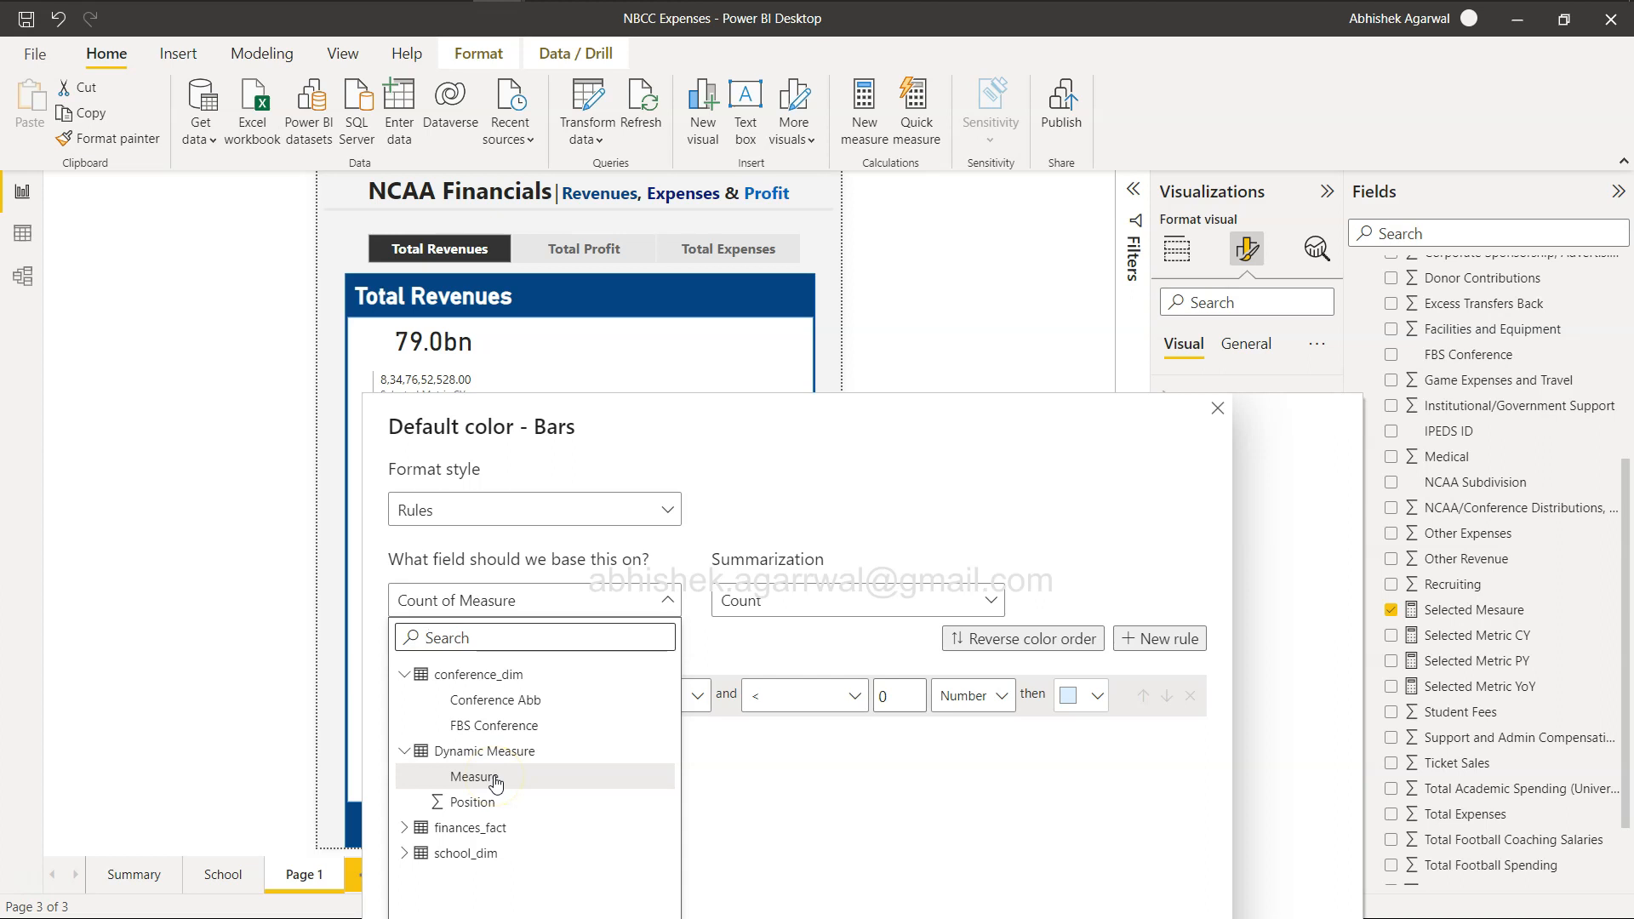
pyautogui.click(490, 802)
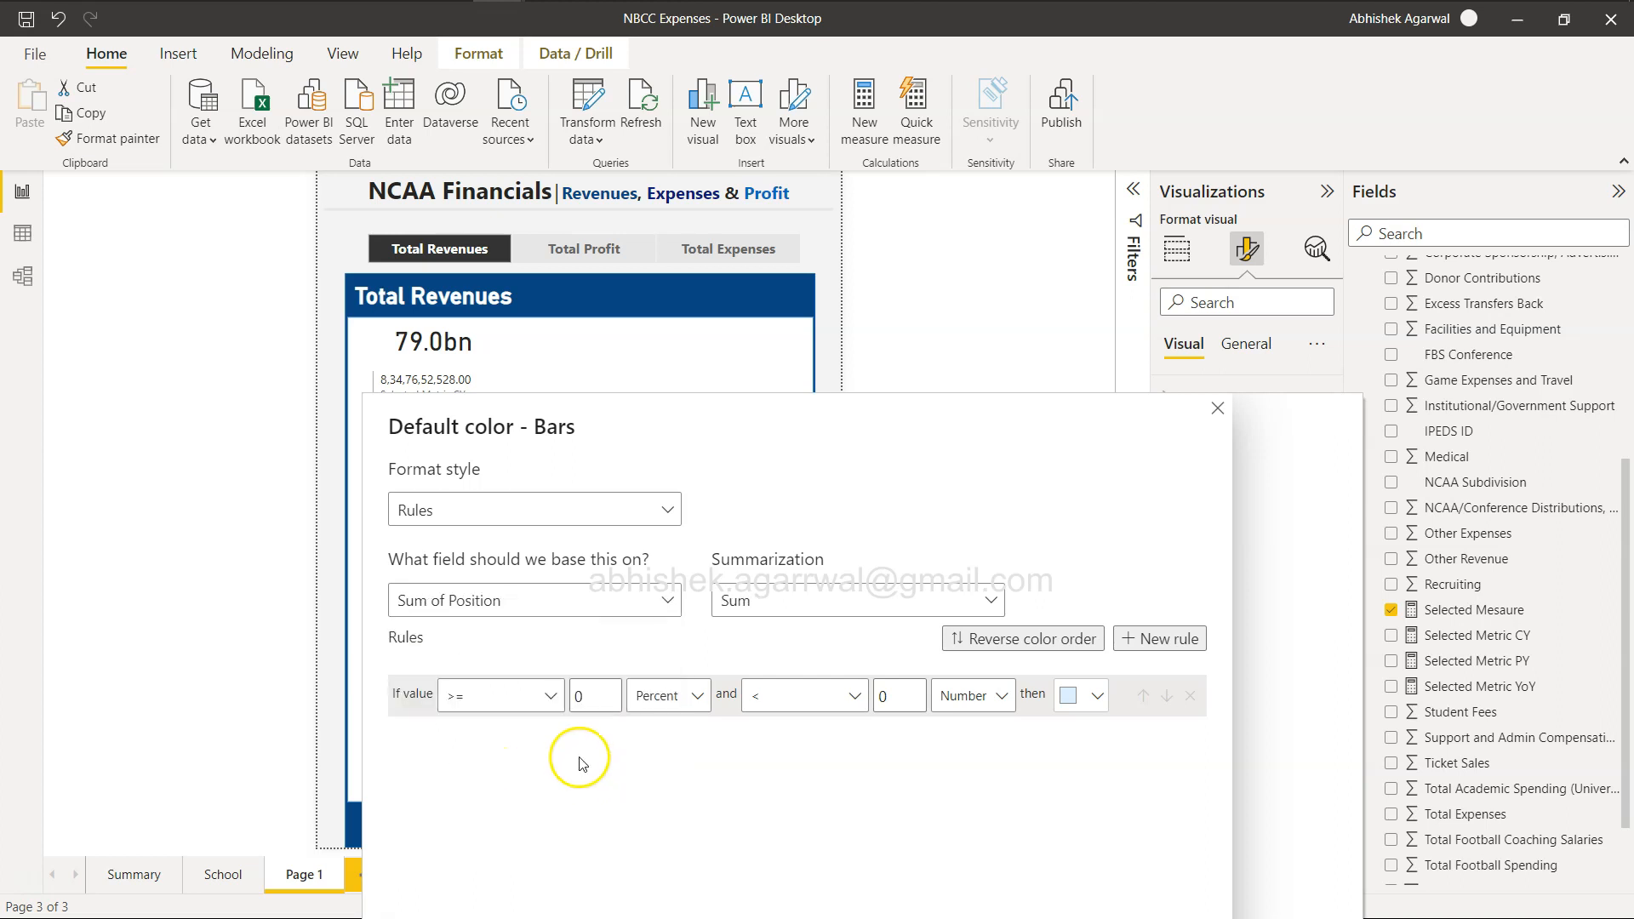
# Set the first color rule to color the bars dark blue when the value equals 1.
pyautogui.click(543, 705)
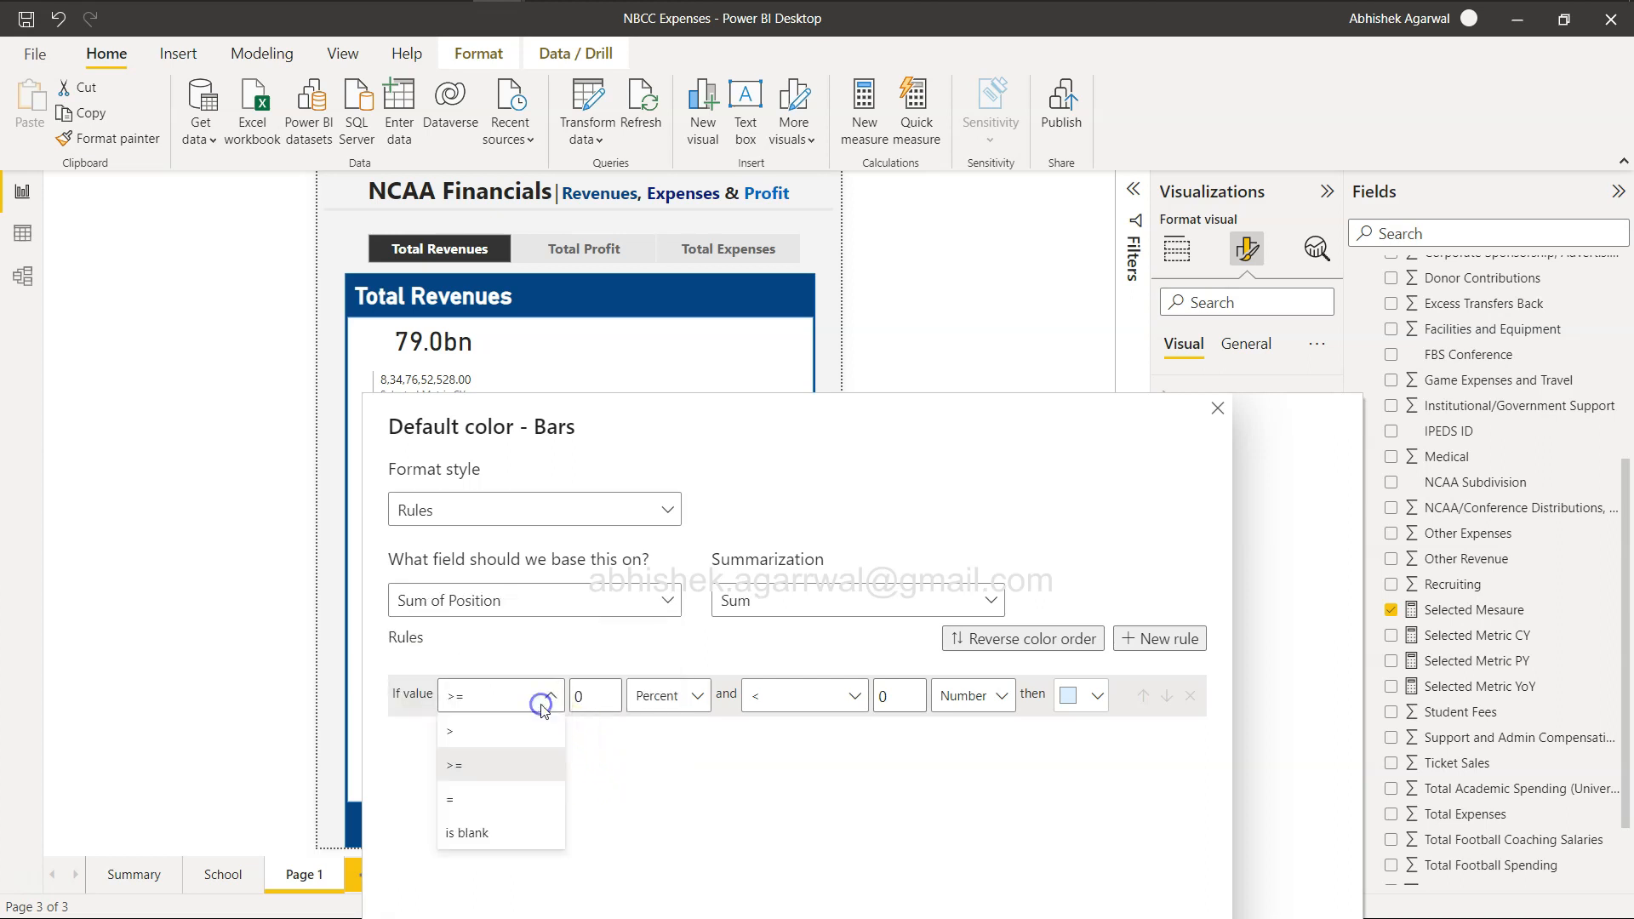
pyautogui.click(528, 798)
pyautogui.click(587, 695)
pyautogui.press('BackSpace')
pyautogui.write('Min')
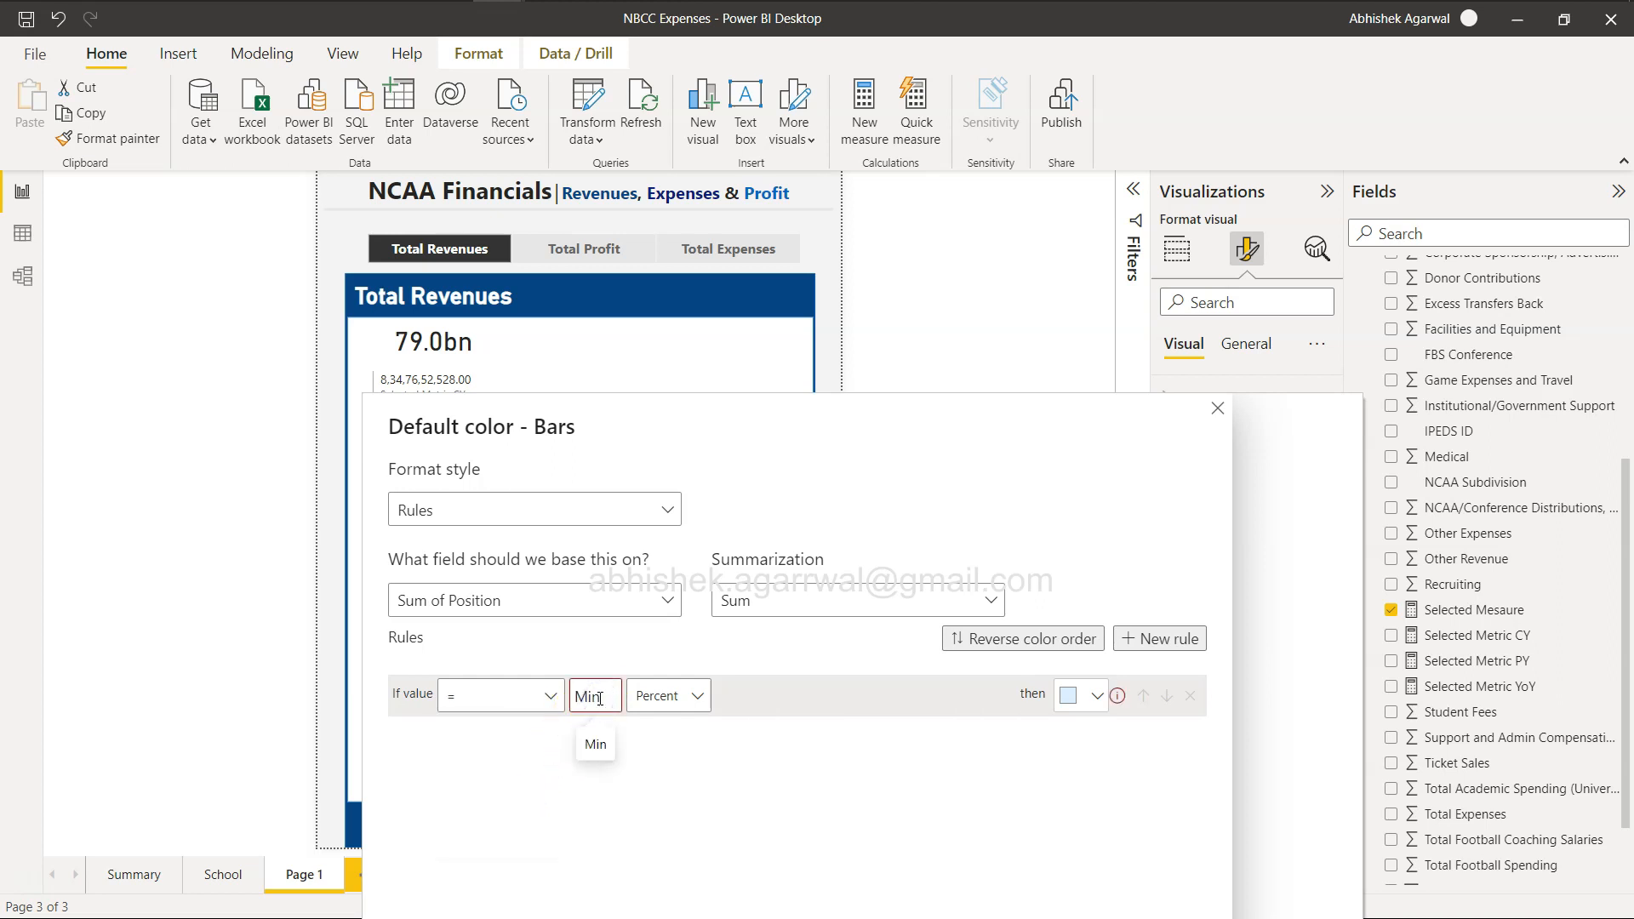
pyautogui.click(1081, 696)
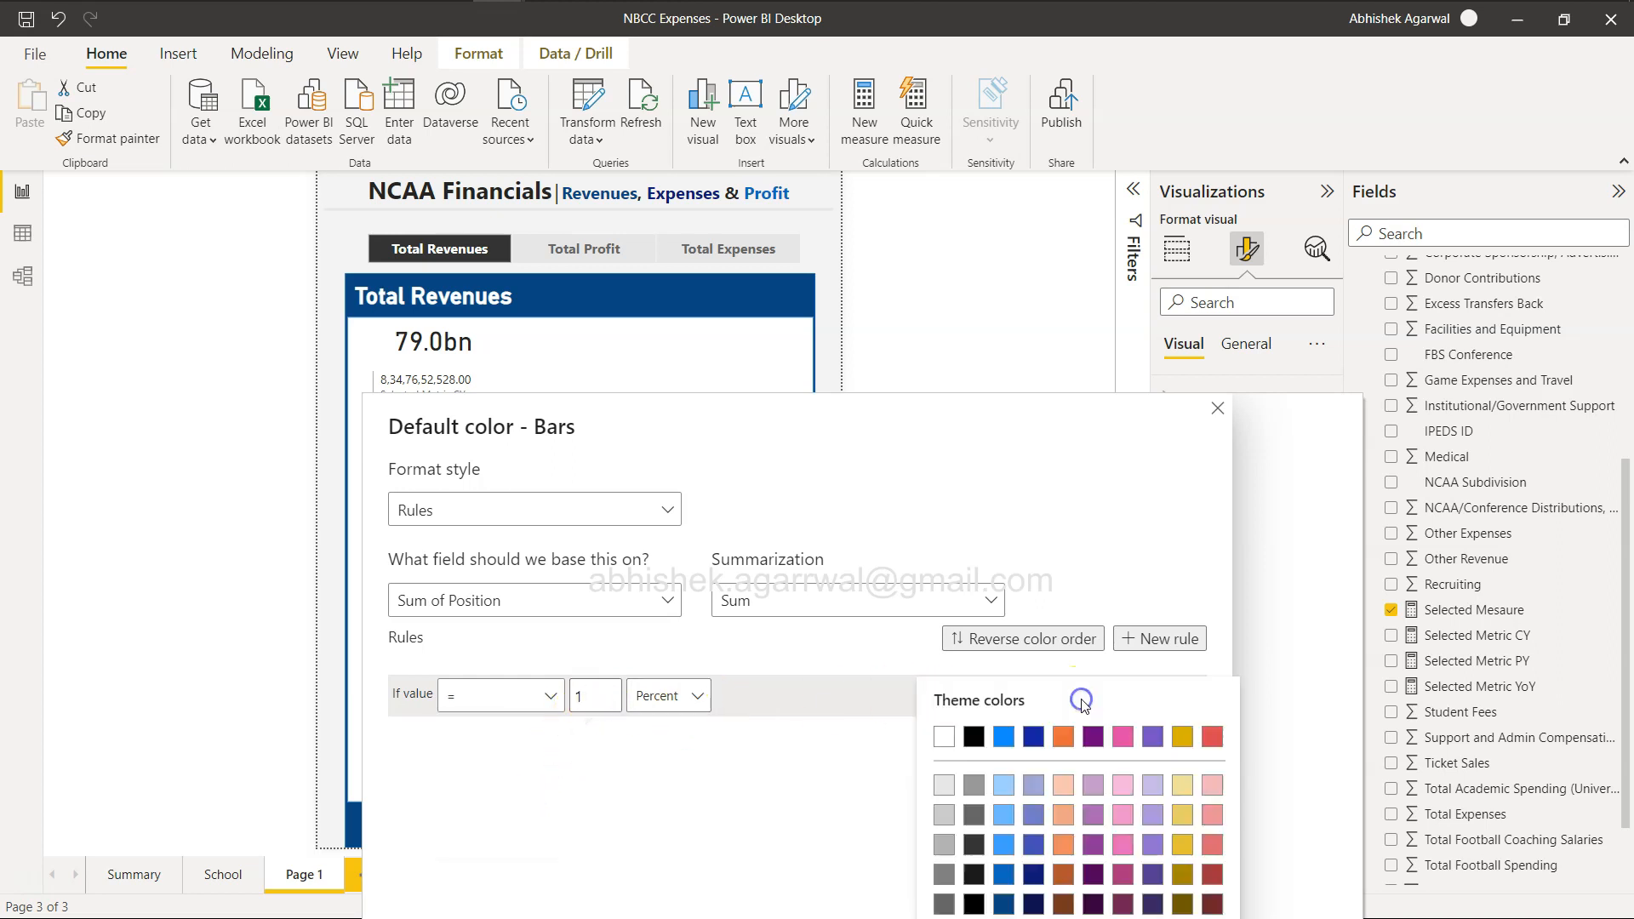
pyautogui.click(1003, 904)
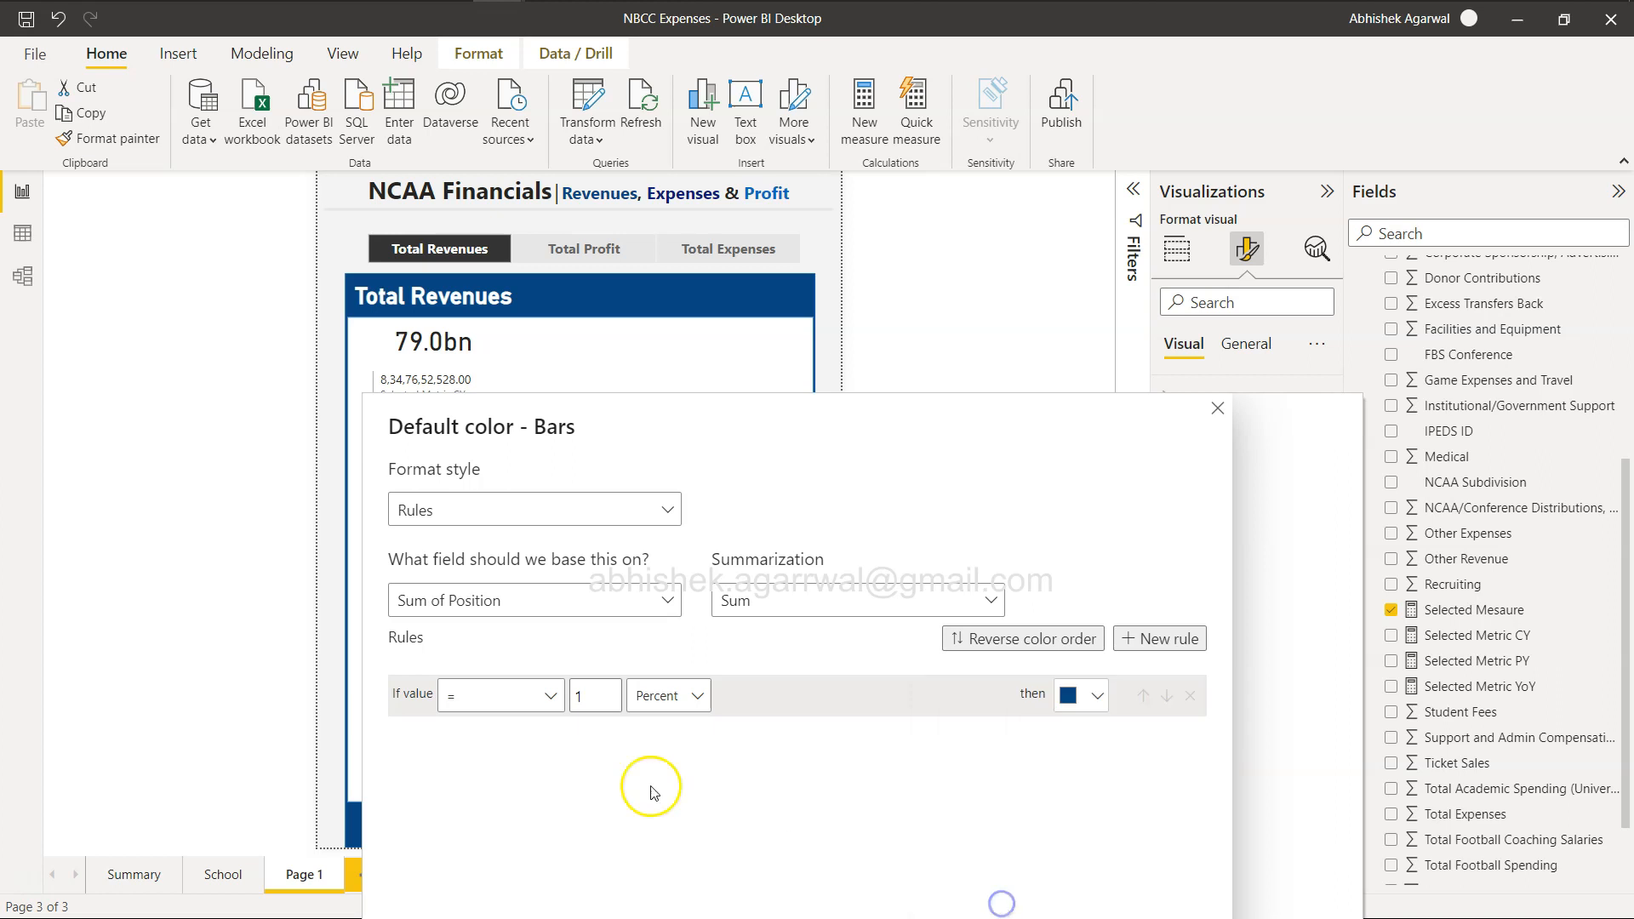
# Add a second color rule that colors the bars dark navy when the value equals 2.
pyautogui.click(1163, 638)
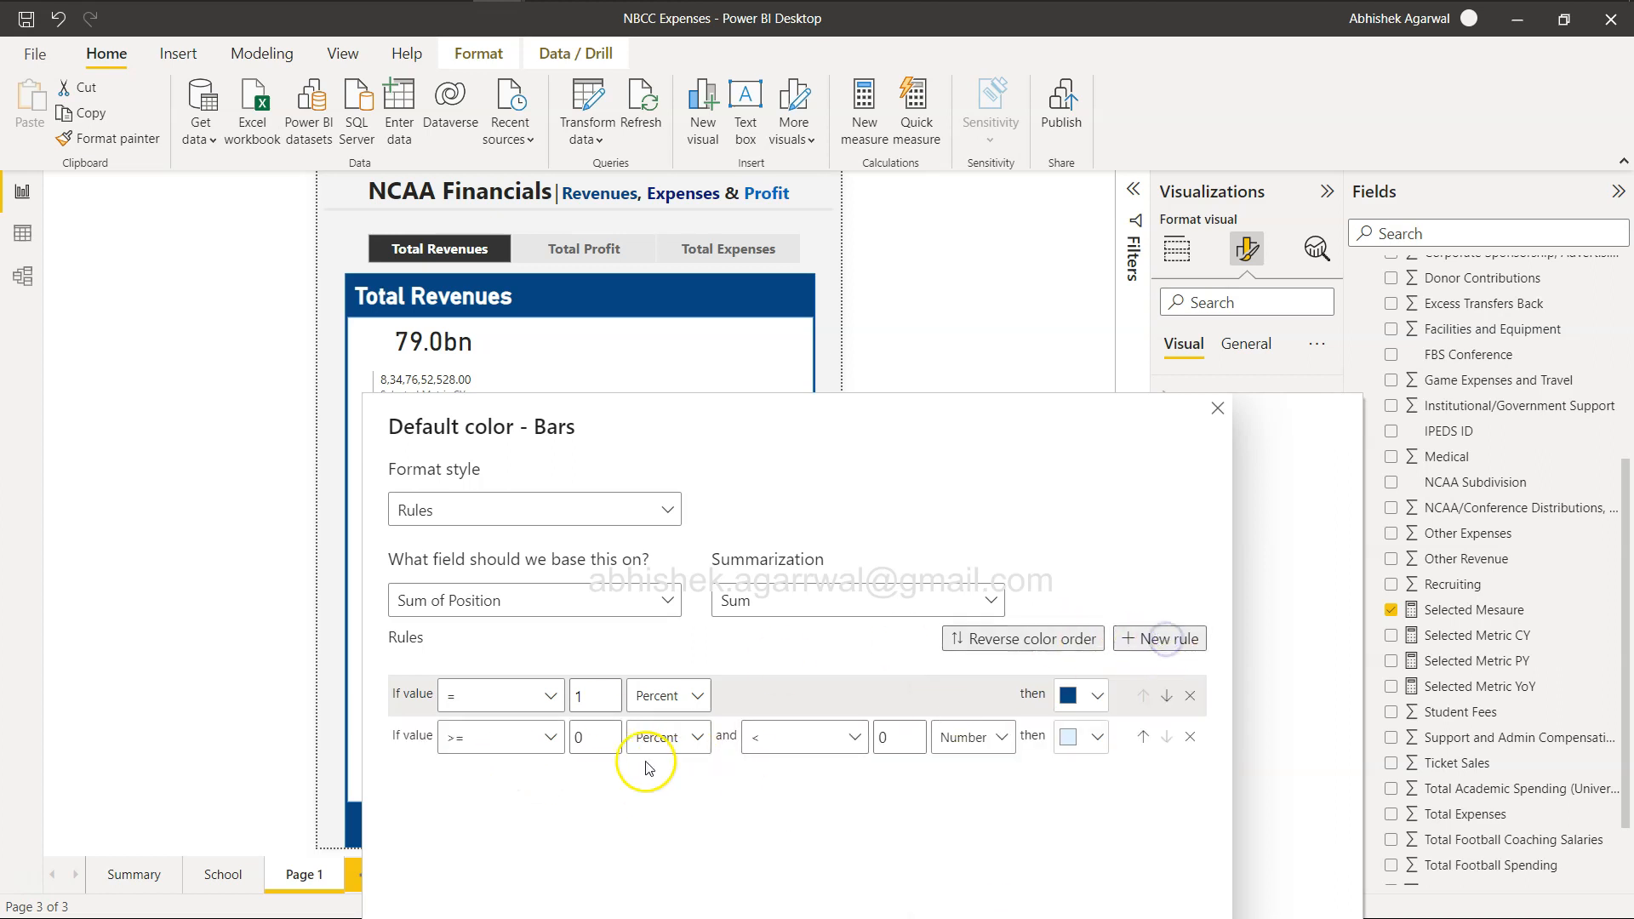
pyautogui.click(551, 737)
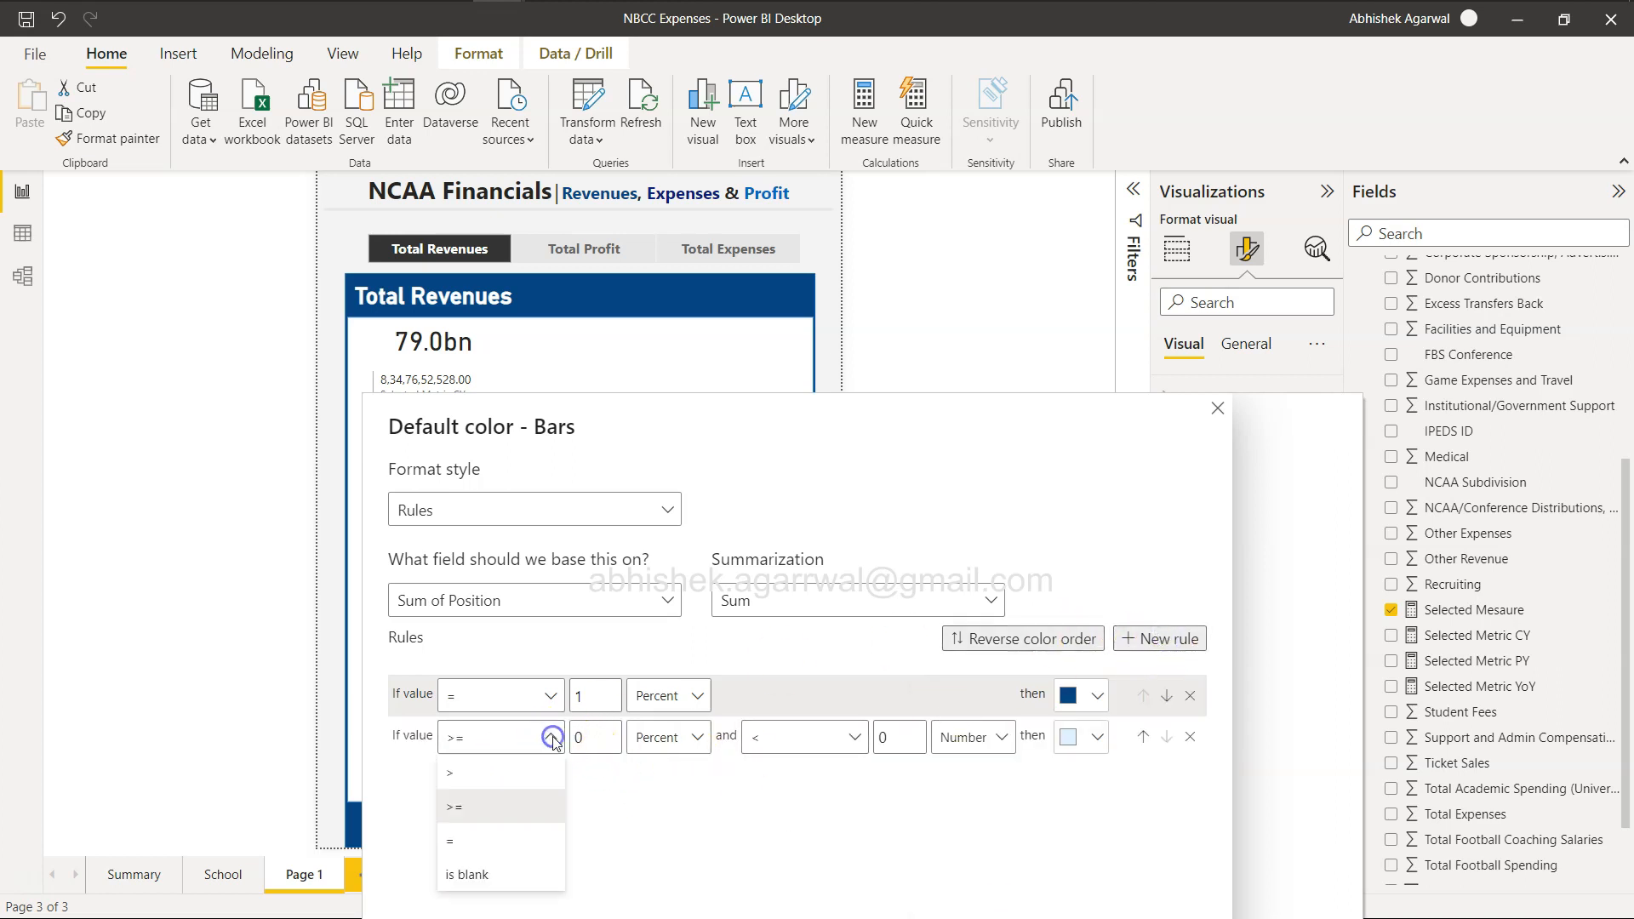
pyautogui.click(483, 842)
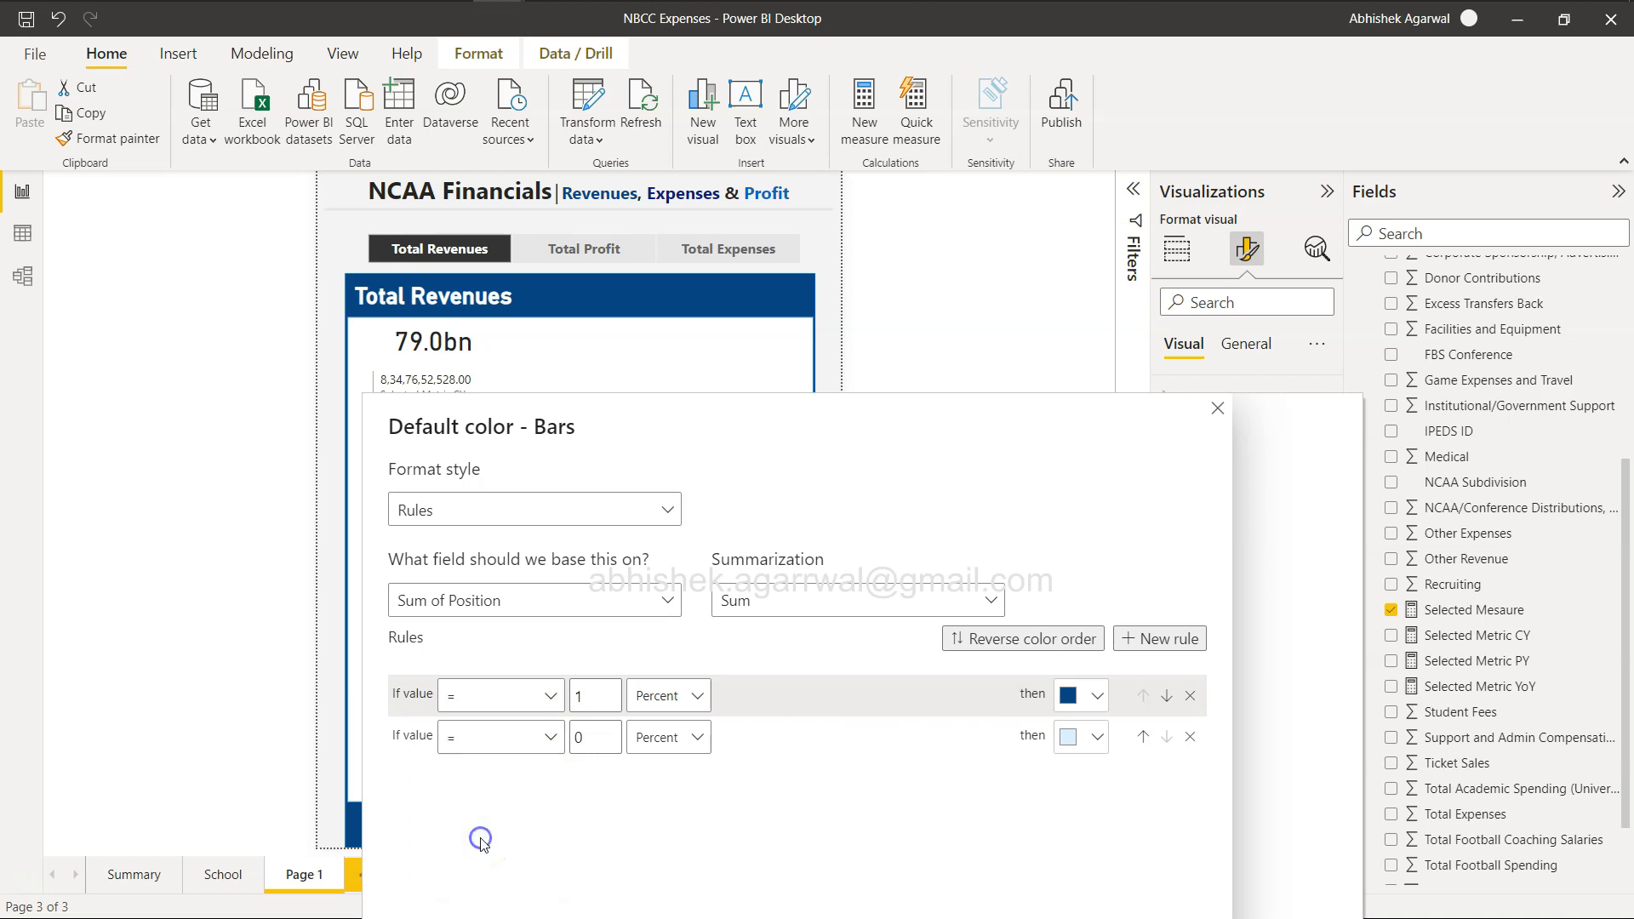
pyautogui.doubleClick(602, 736)
pyautogui.write('2')
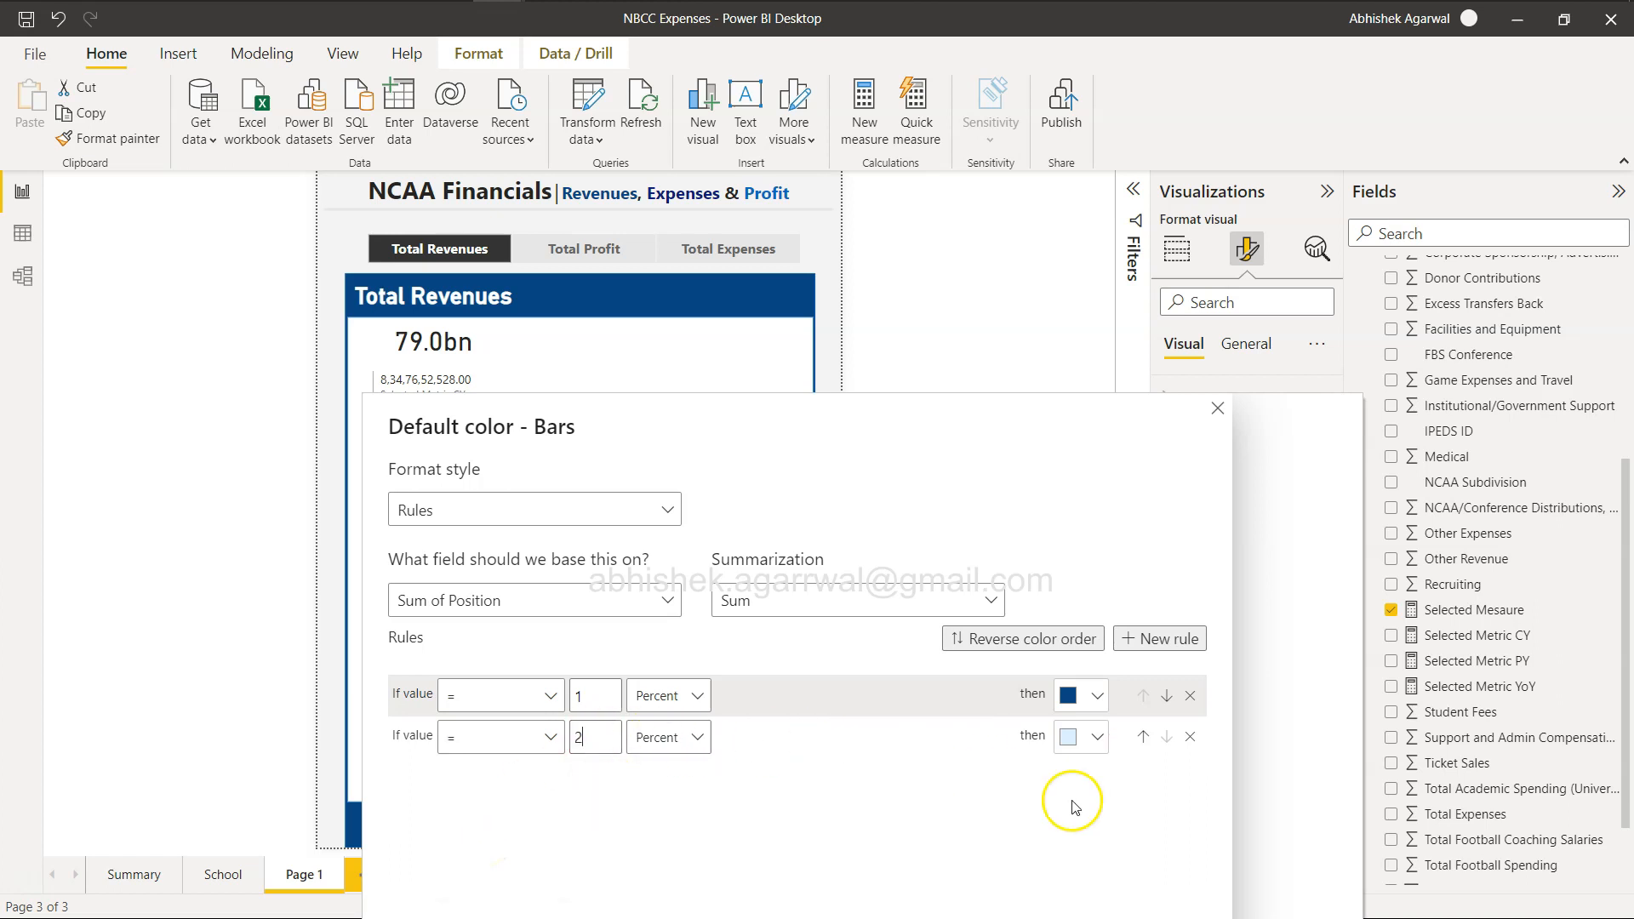
pyautogui.click(1096, 738)
pyautogui.click(1036, 867)
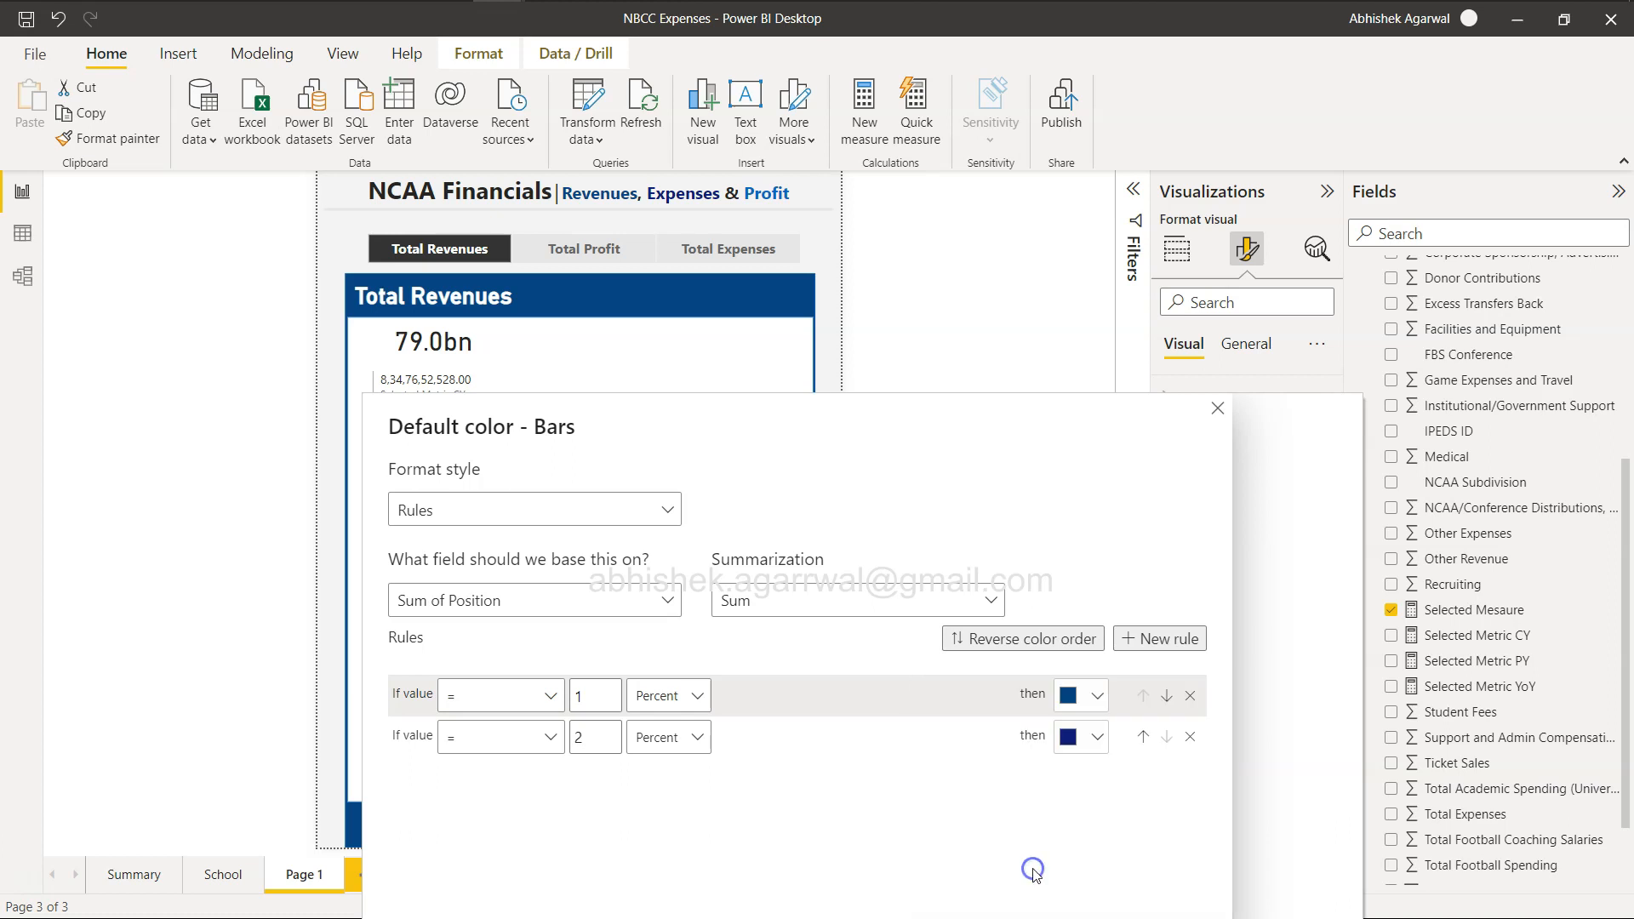
# Add a third color rule that colors the bars medium blue when the value equals 3.
pyautogui.click(1154, 640)
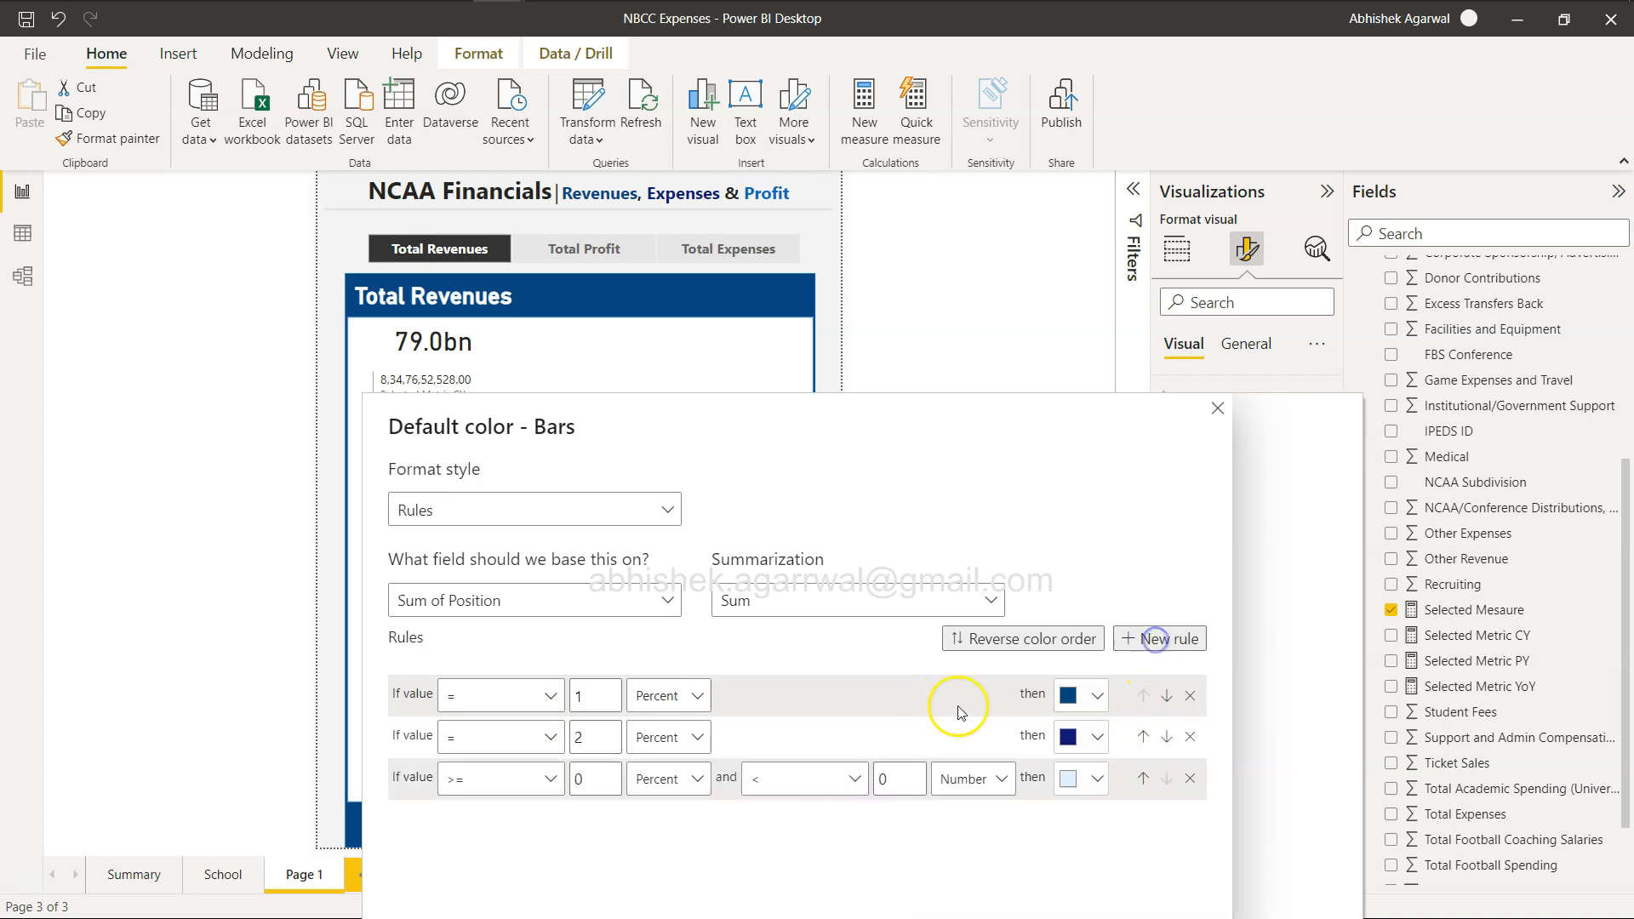
pyautogui.click(543, 781)
pyautogui.click(491, 874)
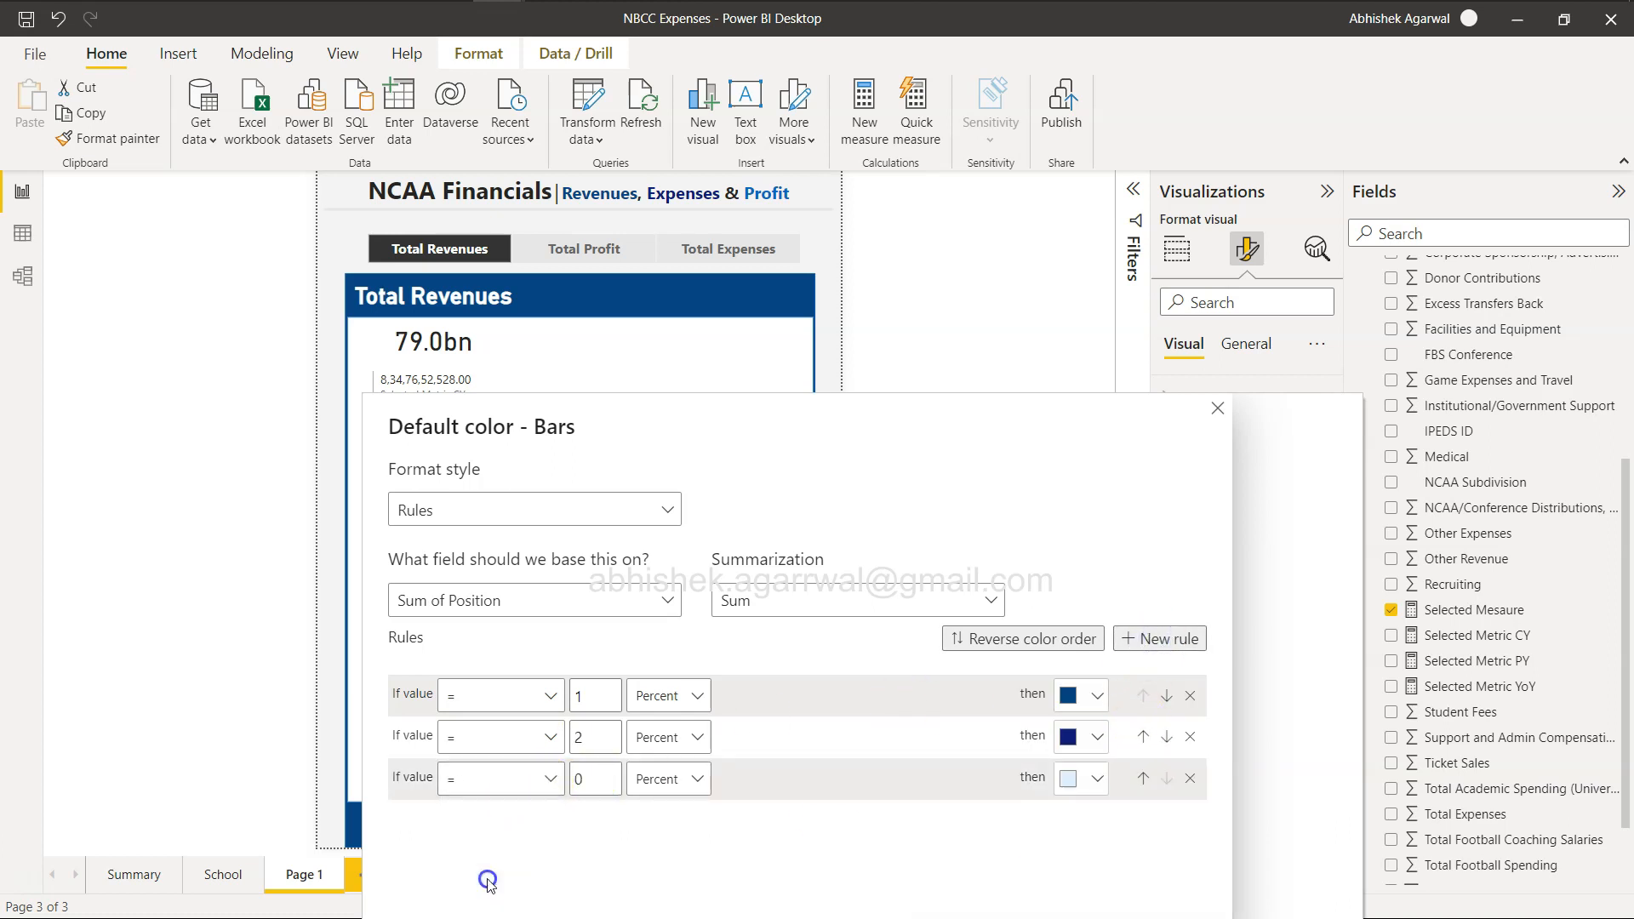
pyautogui.click(613, 775)
pyautogui.write('3')
pyautogui.click(1071, 781)
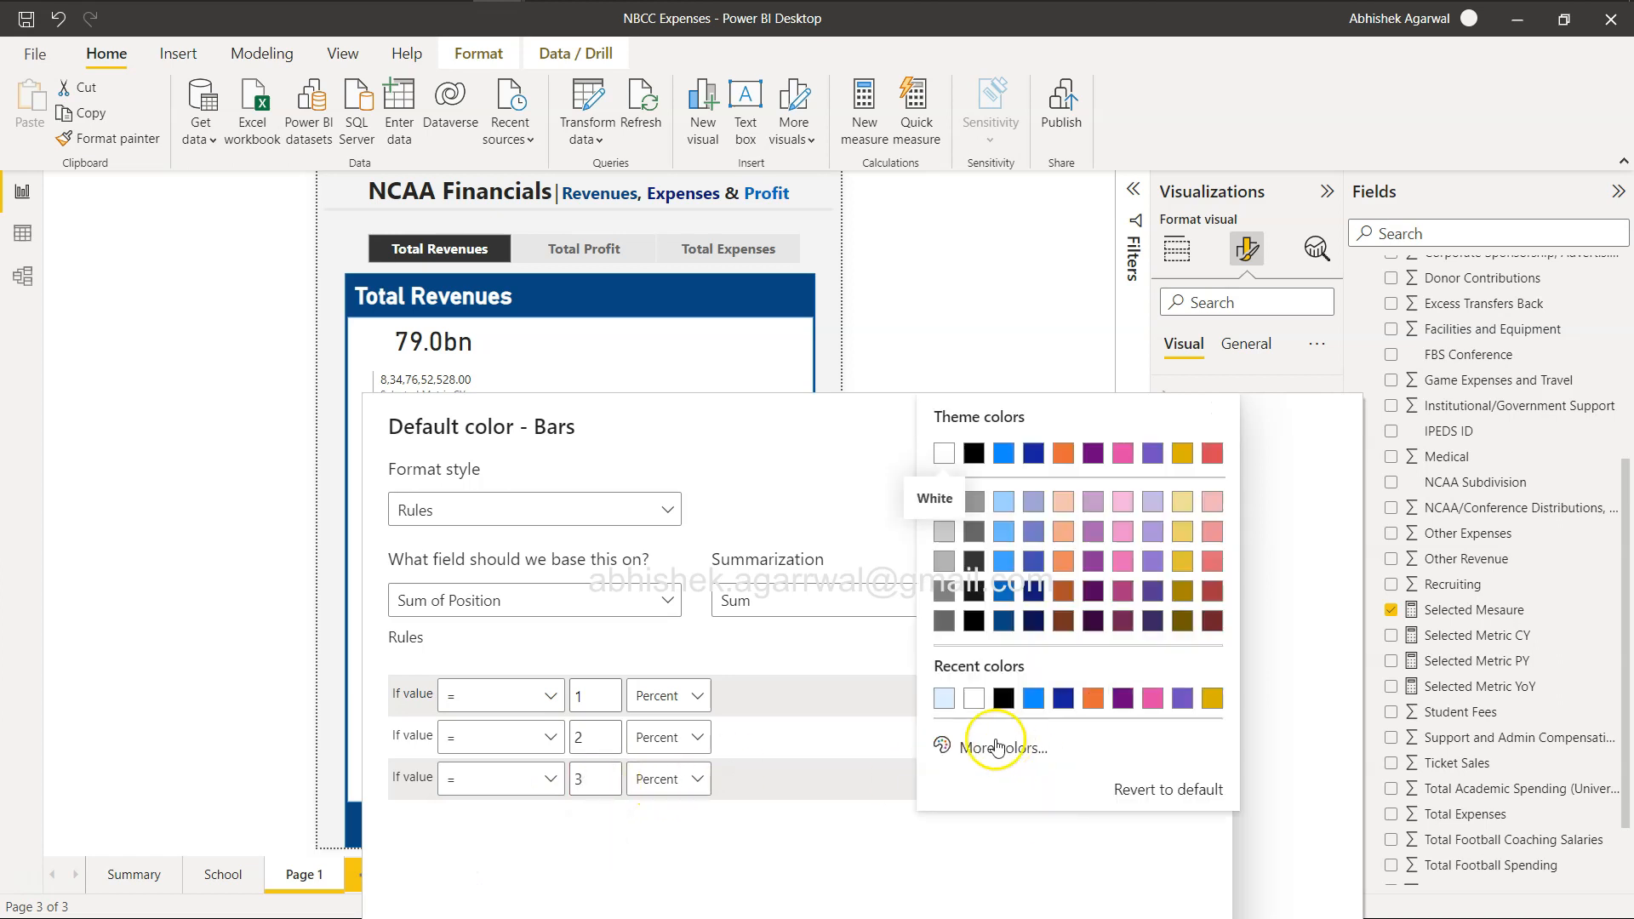
pyautogui.click(1004, 589)
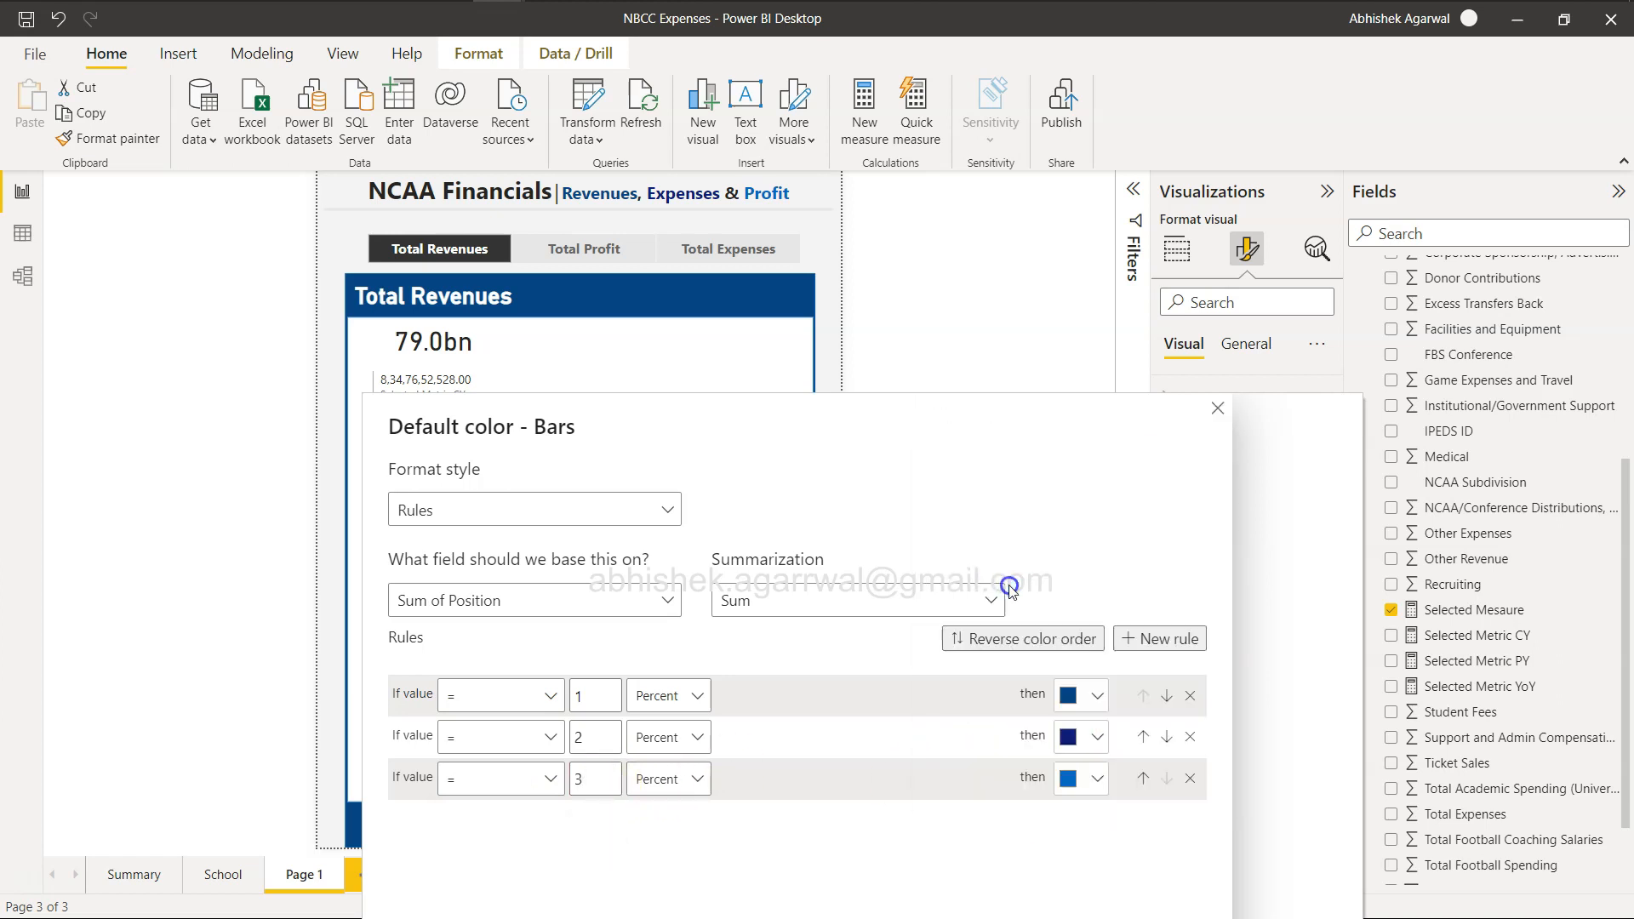
# Change the value type of all three color rules to Number and apply the conditional formatting.
pyautogui.click(678, 706)
pyautogui.click(660, 731)
pyautogui.click(679, 737)
pyautogui.click(660, 772)
pyautogui.click(672, 778)
pyautogui.click(678, 813)
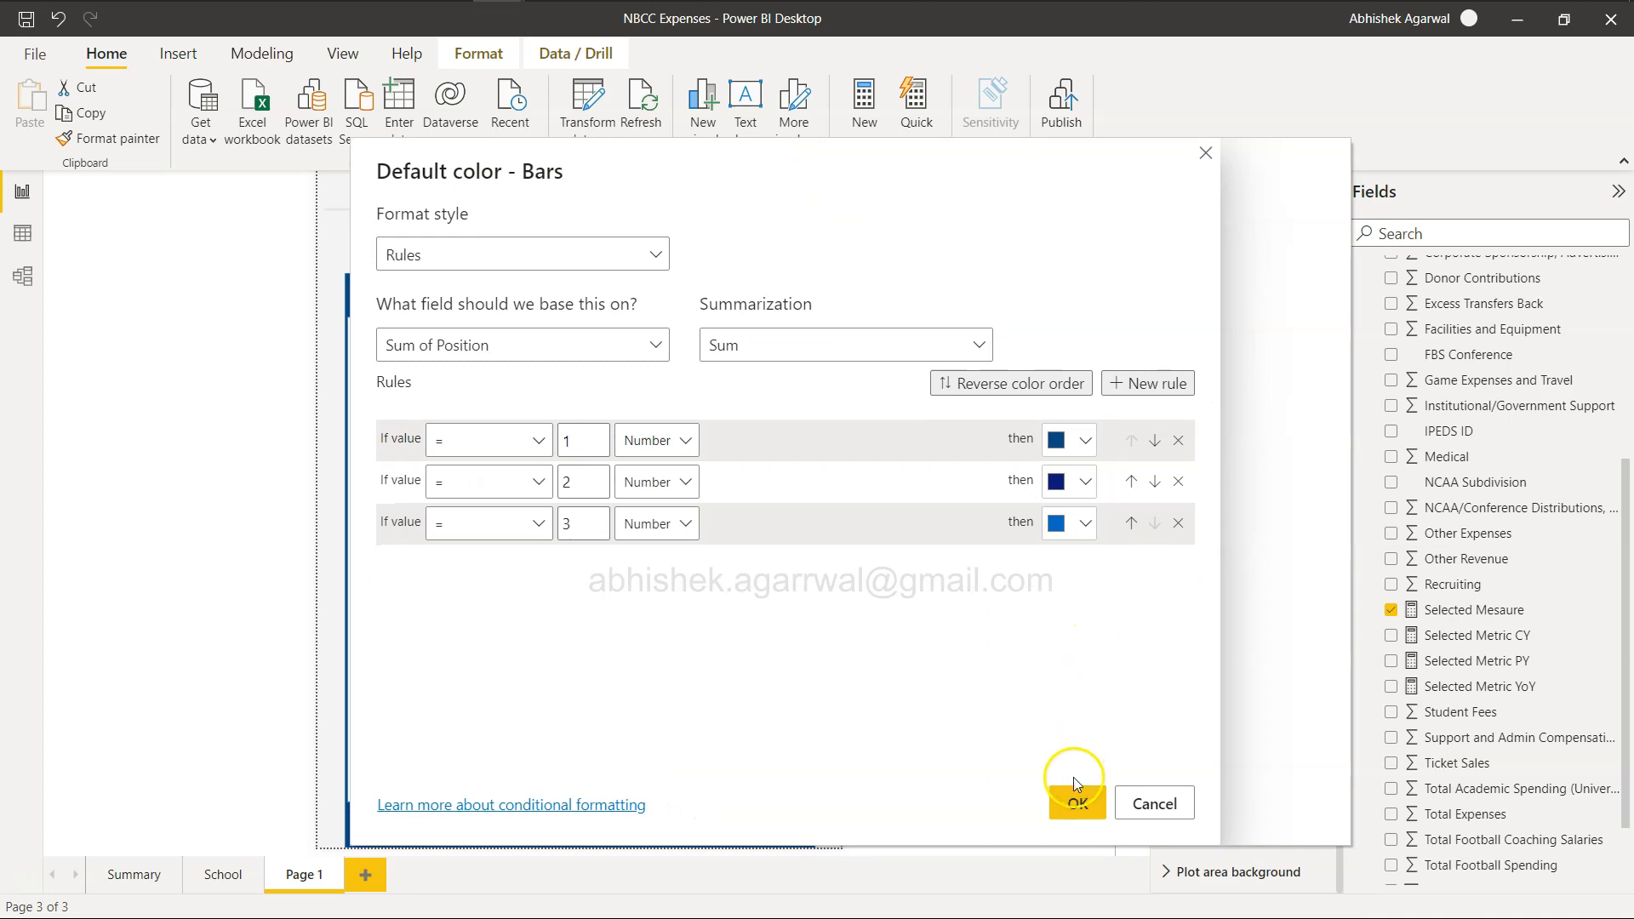
pyautogui.click(1076, 793)
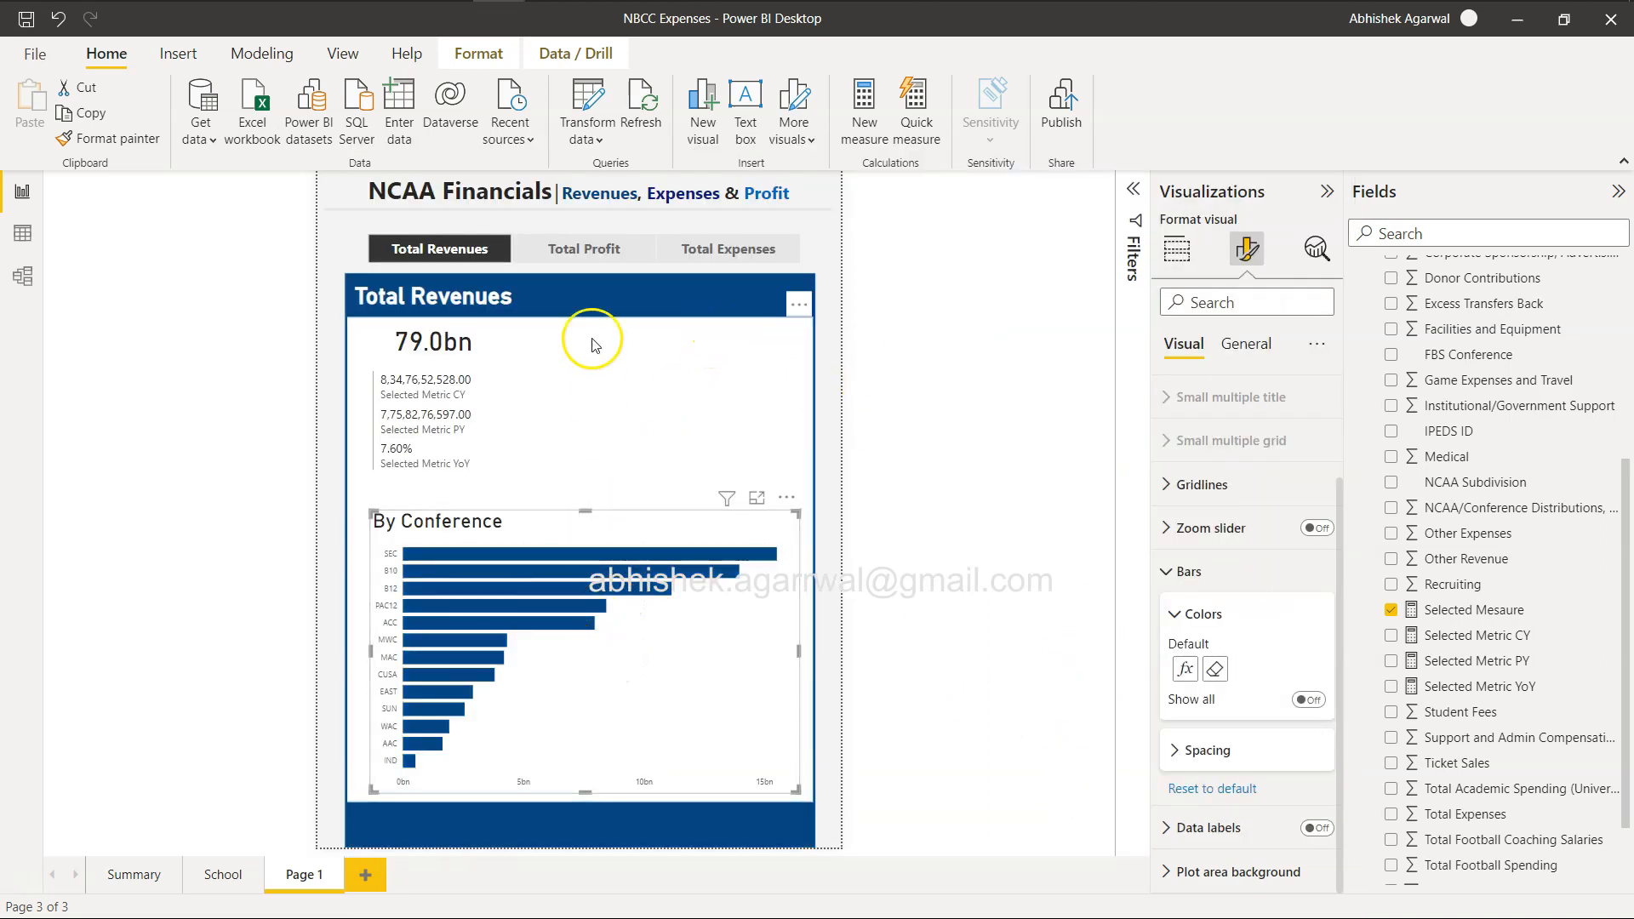
# Check the bar colors for Total Profit and Total Expenses, and compare the layout with the browser's reference report.
pyautogui.click(581, 248)
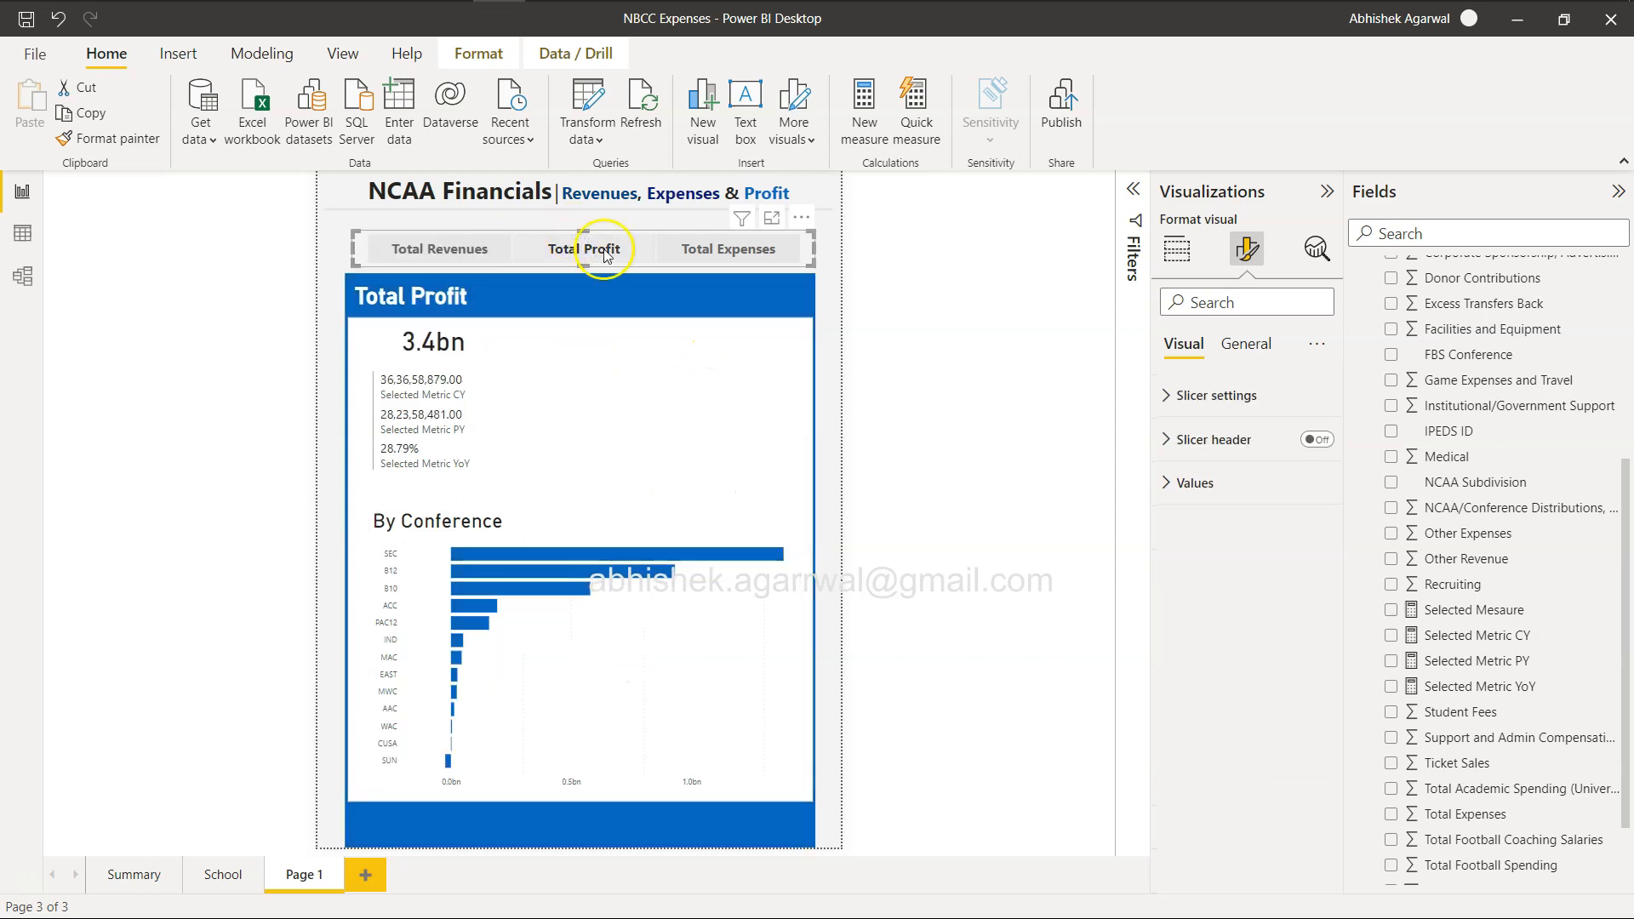
pyautogui.click(719, 250)
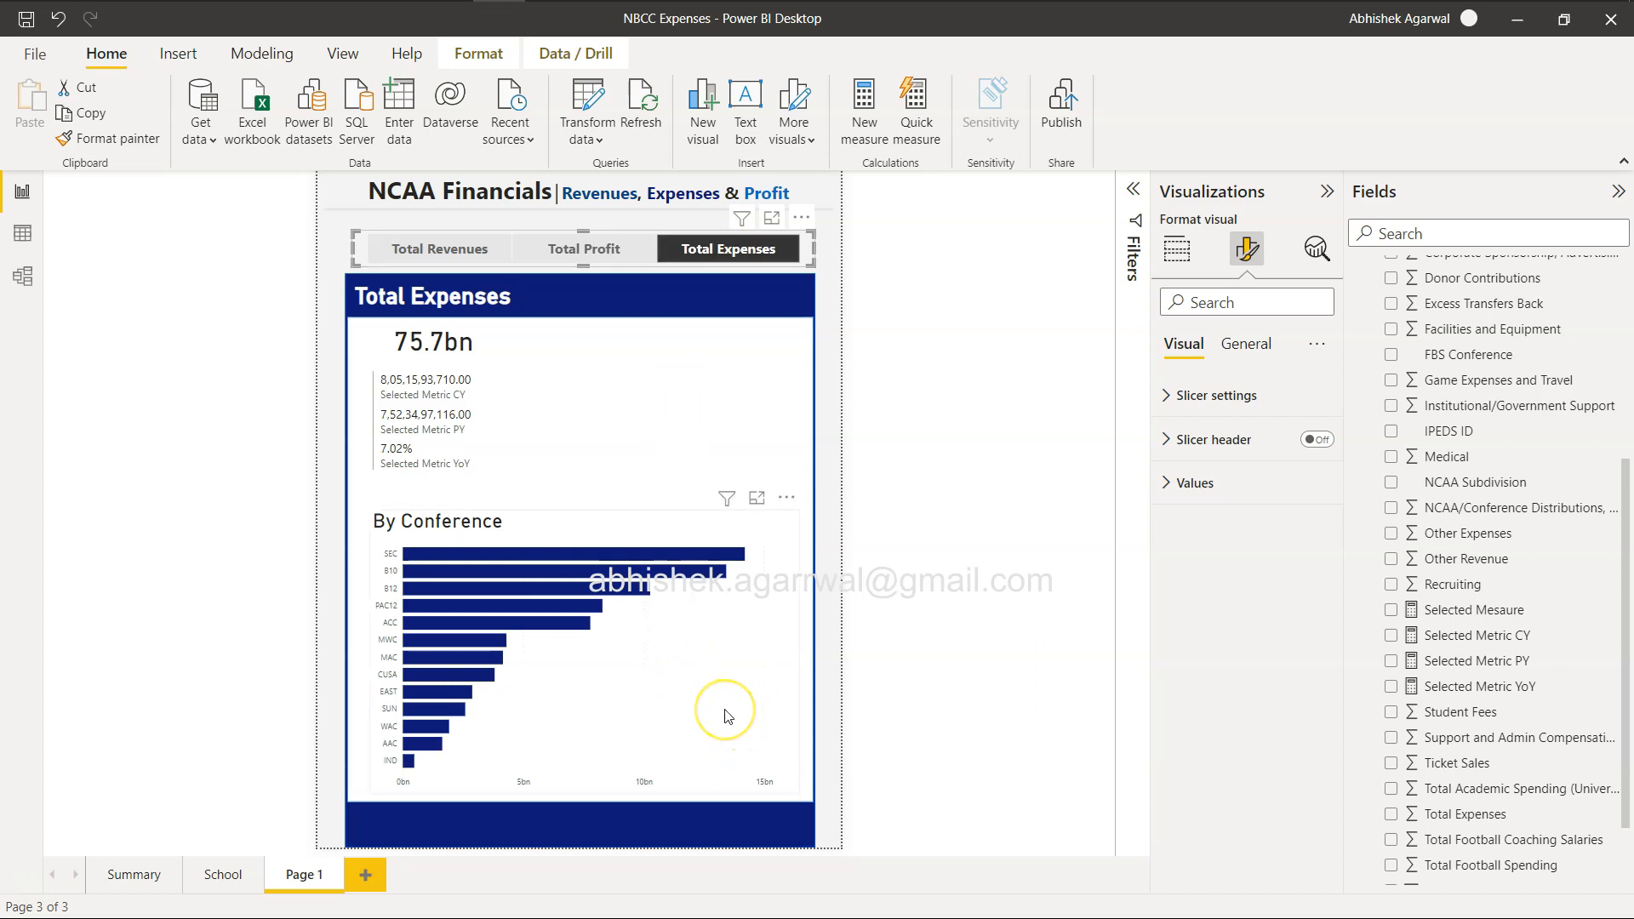
pyautogui.hotkey('alt', 'Tab')
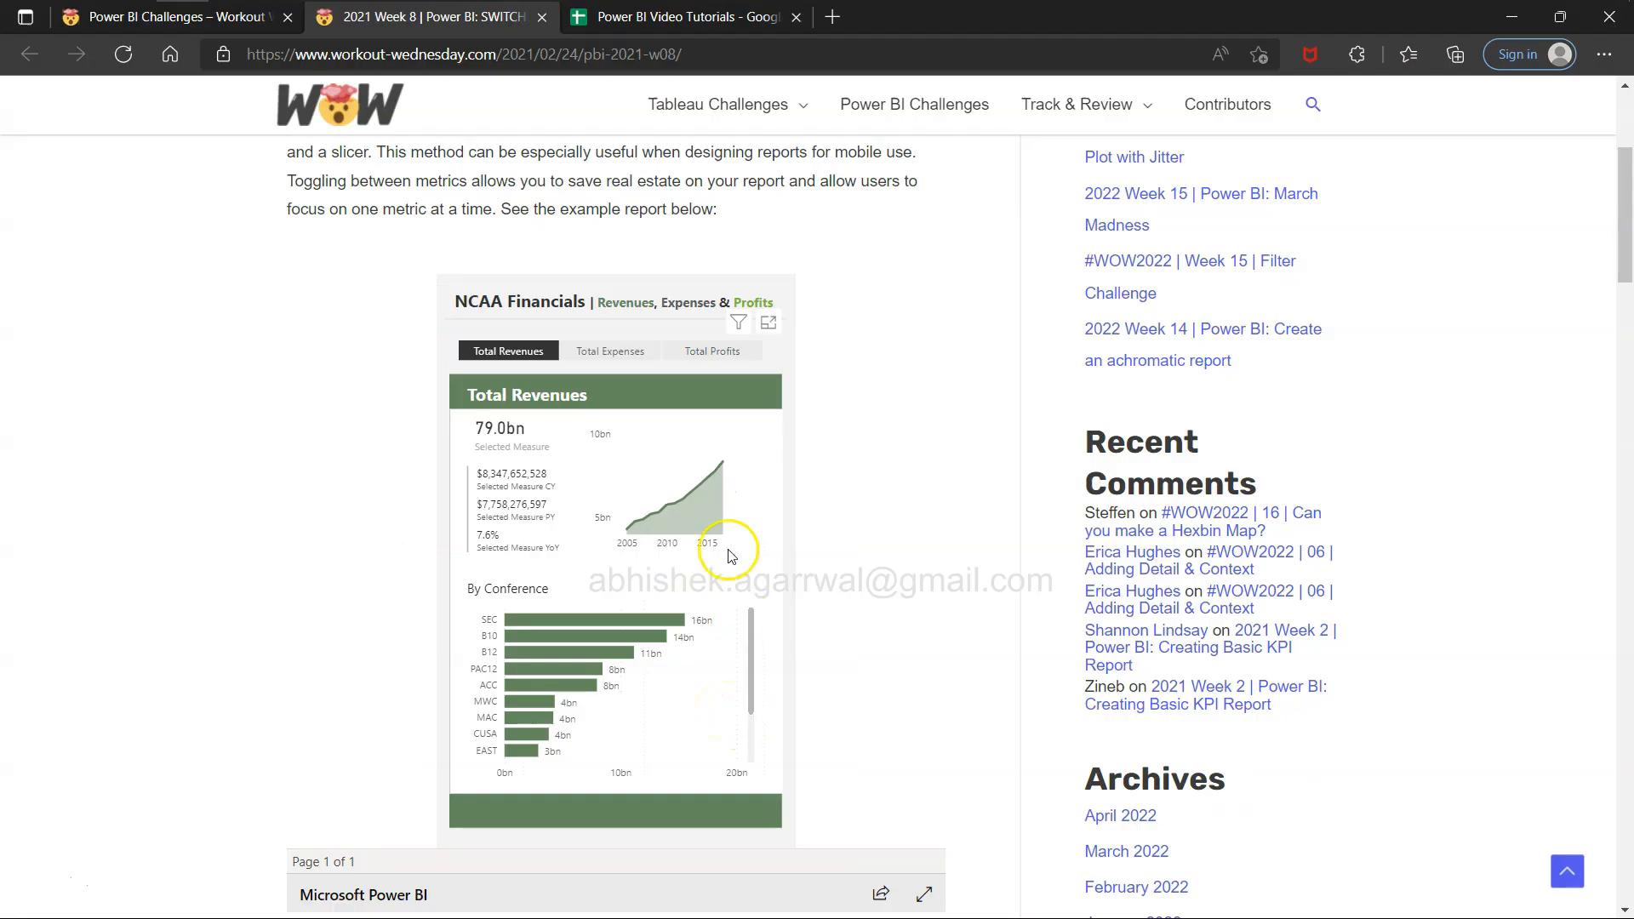
pyautogui.hotkey('alt', 'Tab')
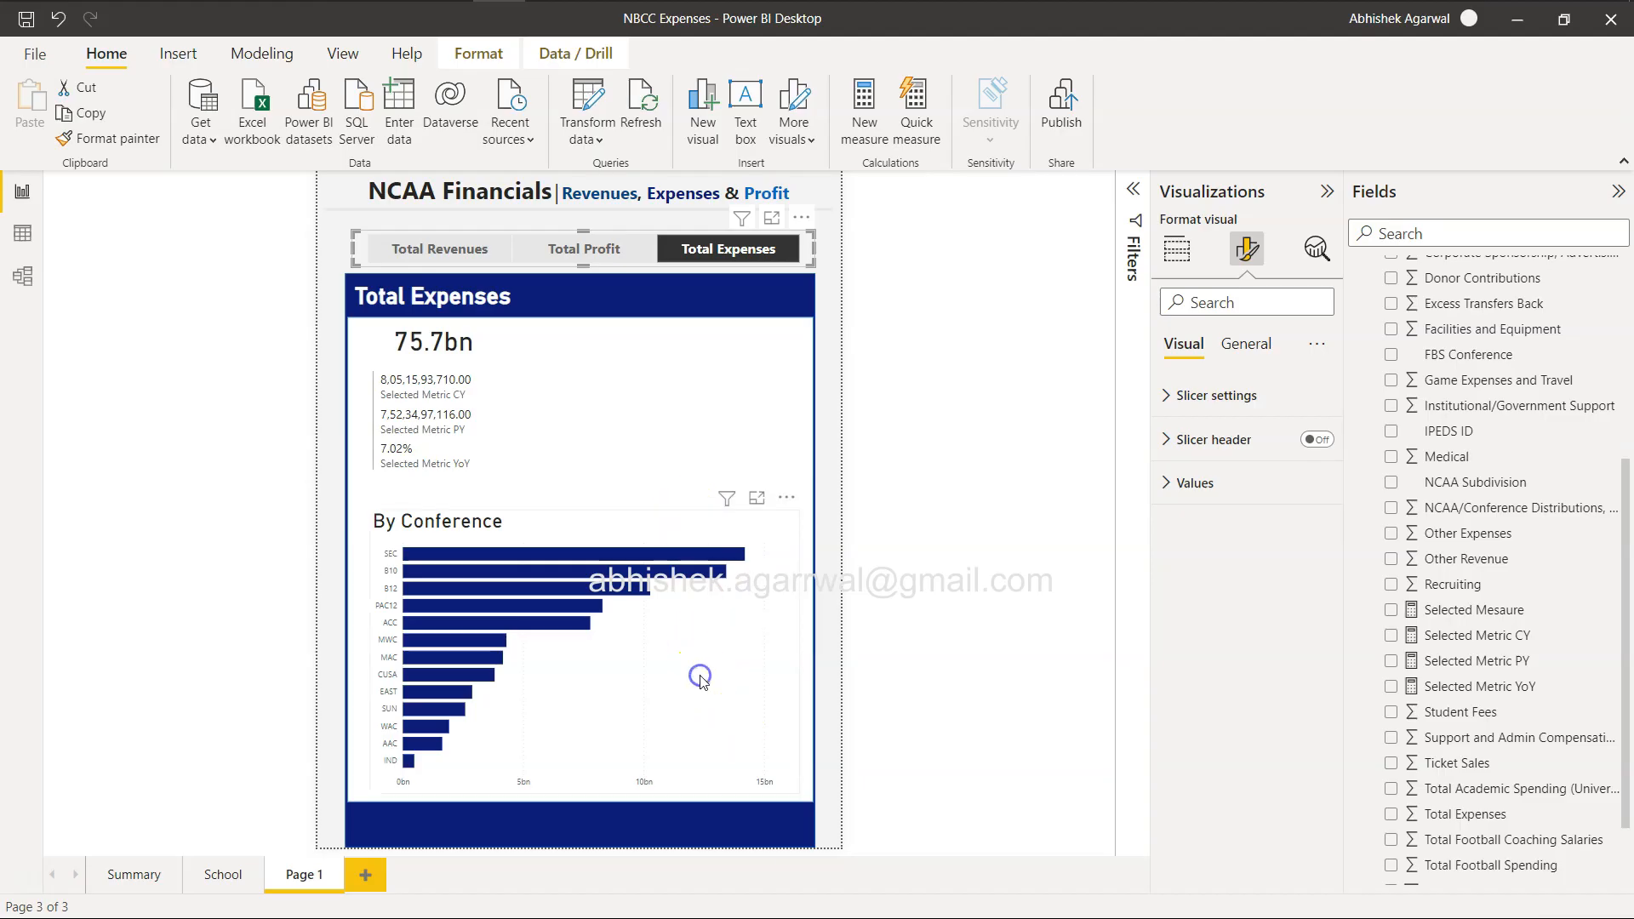
# Duplicate the By Conference bar chart, shrink the copy and place it beside the CY, PY and YoY metrics.
pyautogui.click(700, 681)
pyautogui.hotkey('ctrl', 'v')
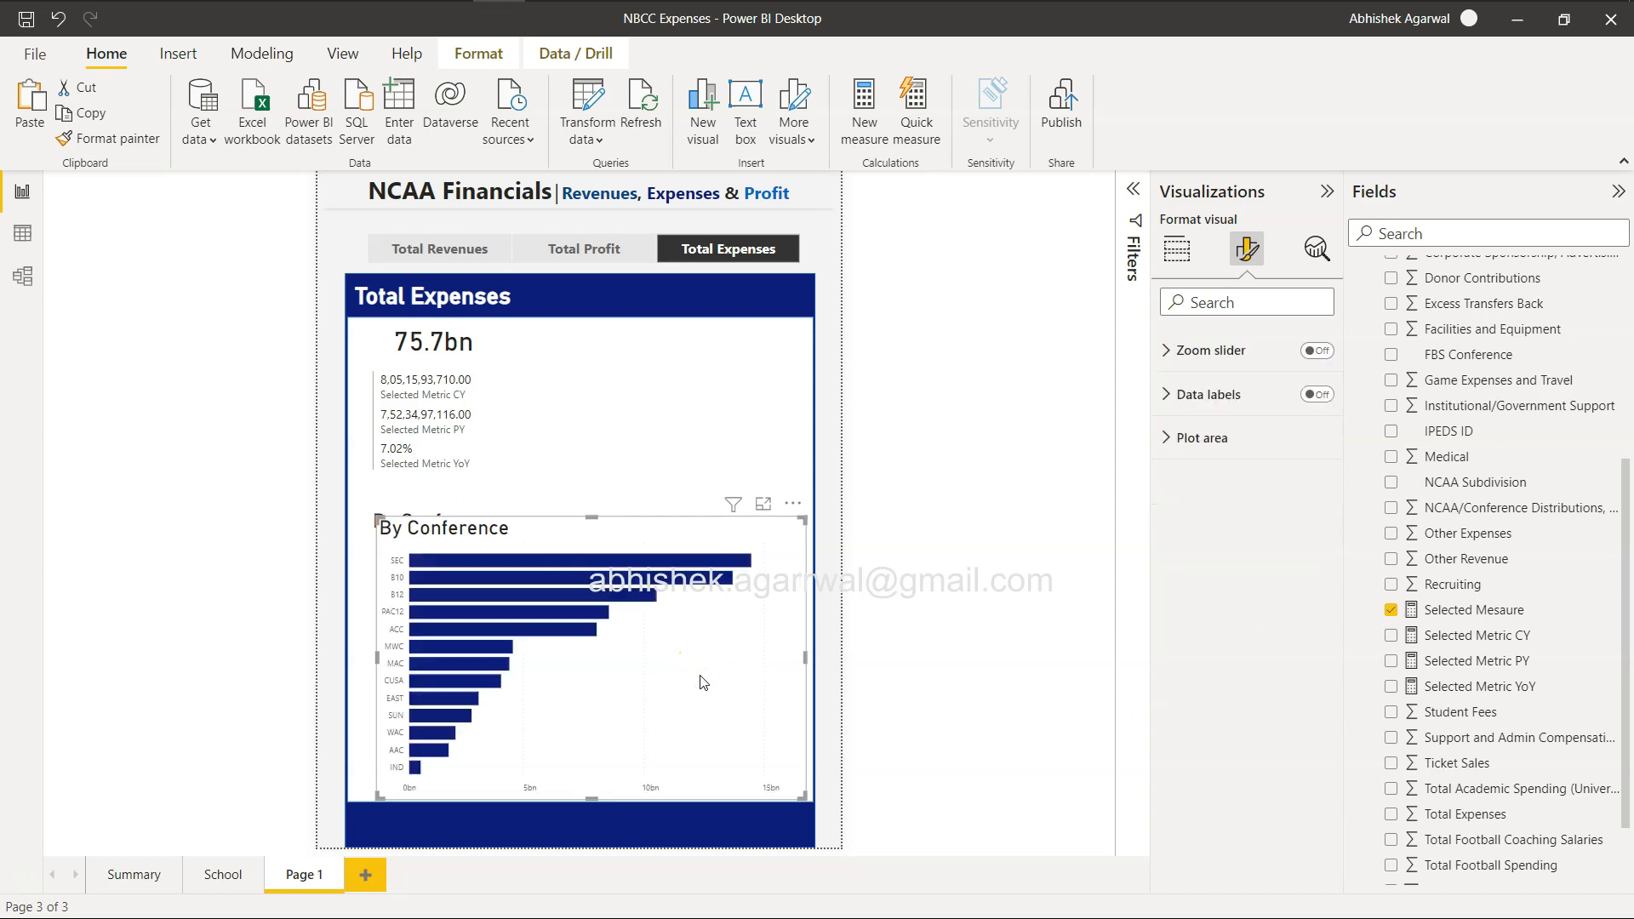
pyautogui.moveTo(801, 796); pyautogui.dragTo(658, 689)
pyautogui.moveTo(606, 628); pyautogui.dragTo(739, 432)
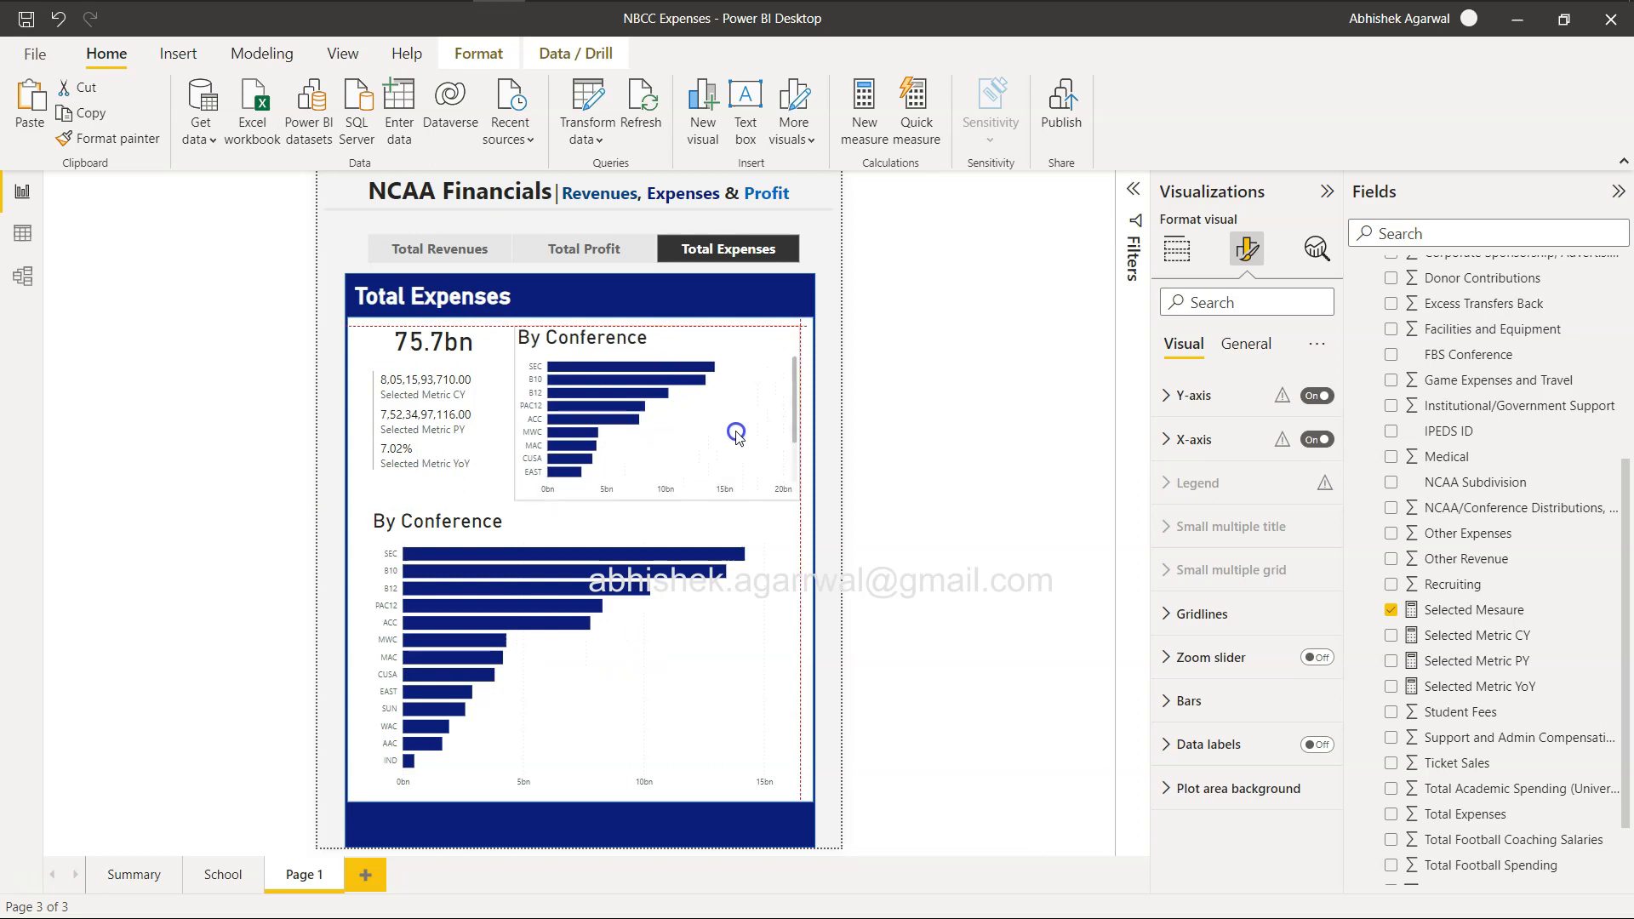
pyautogui.click(683, 509)
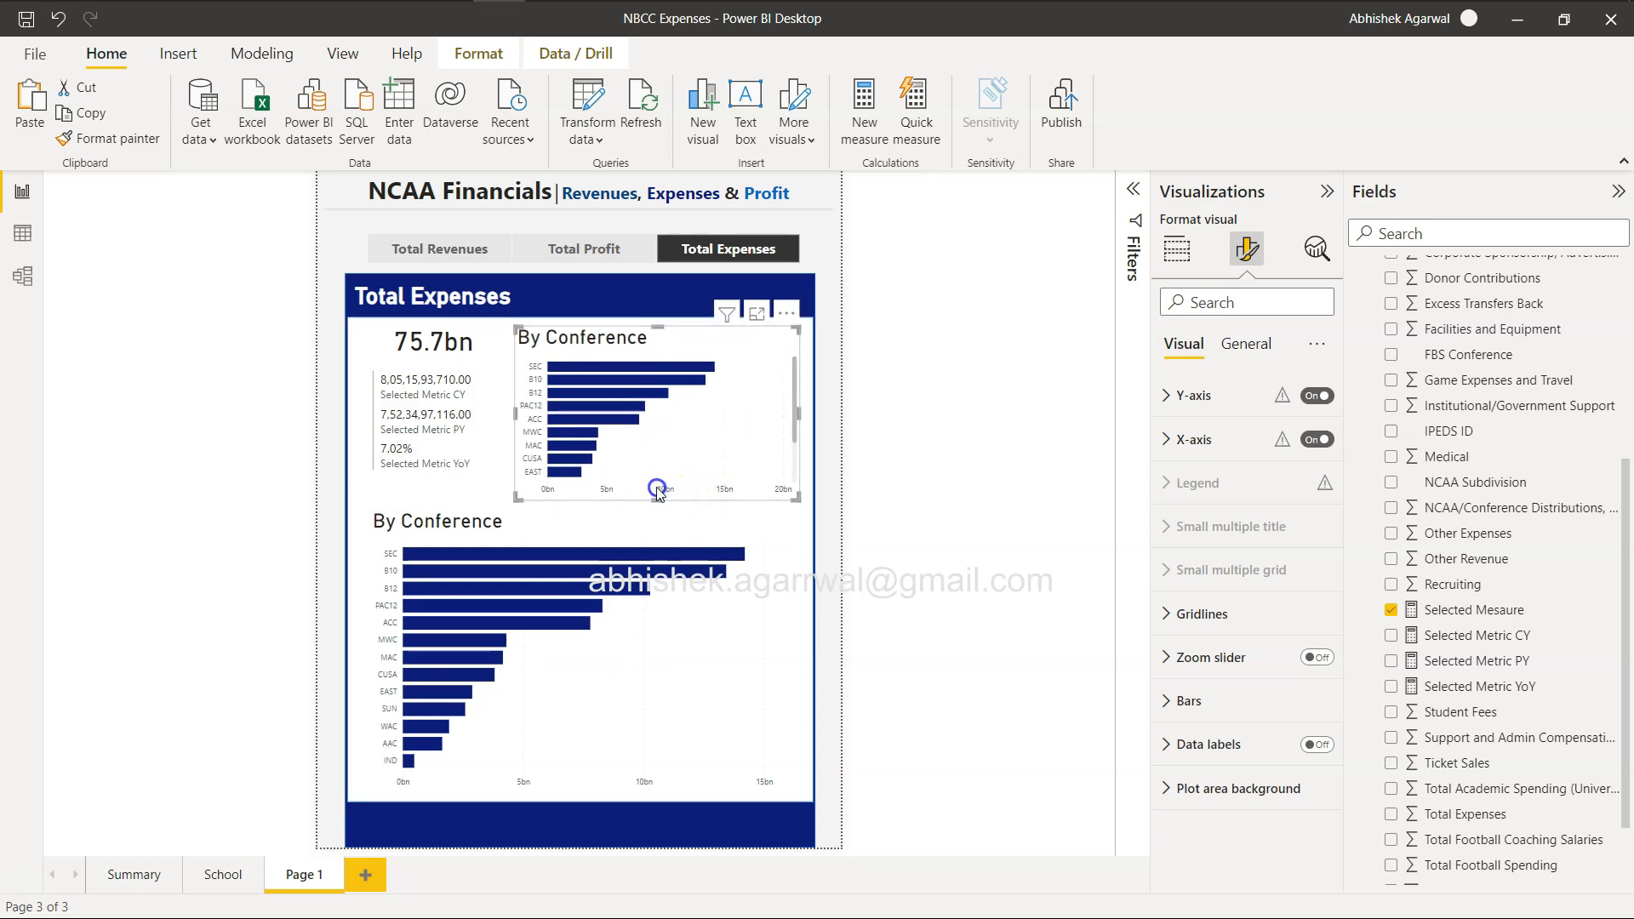
pyautogui.moveTo(657, 488); pyautogui.dragTo(657, 475)
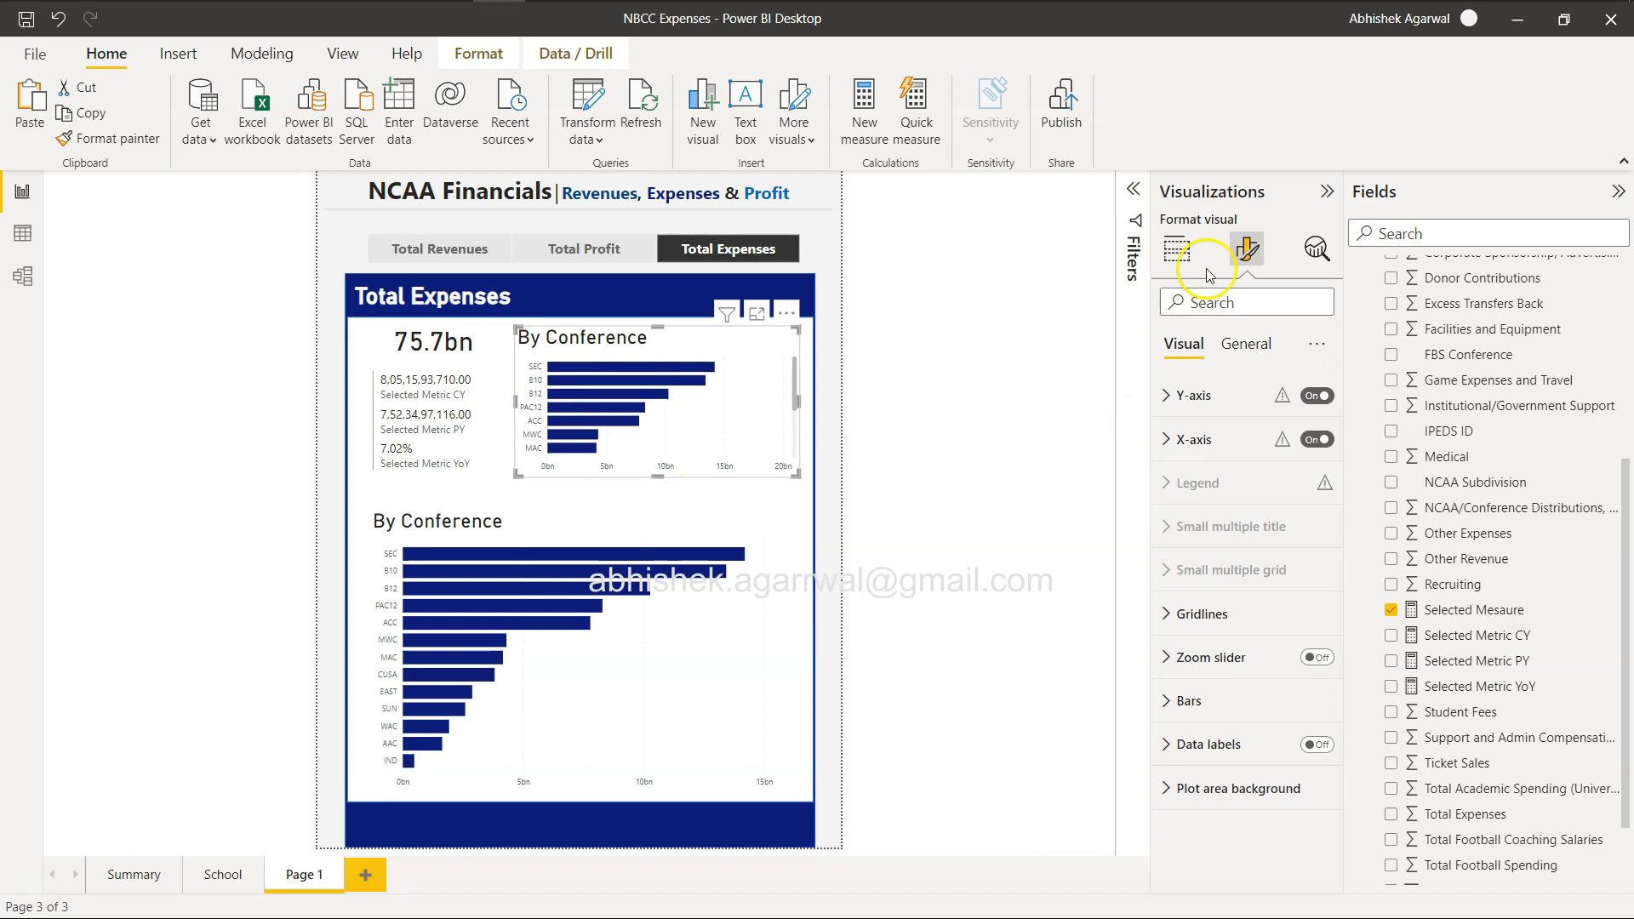
# Convert the duplicated chart to an area chart and check it with the measure slicer on Total Profit and Total Revenues.
pyautogui.click(1177, 249)
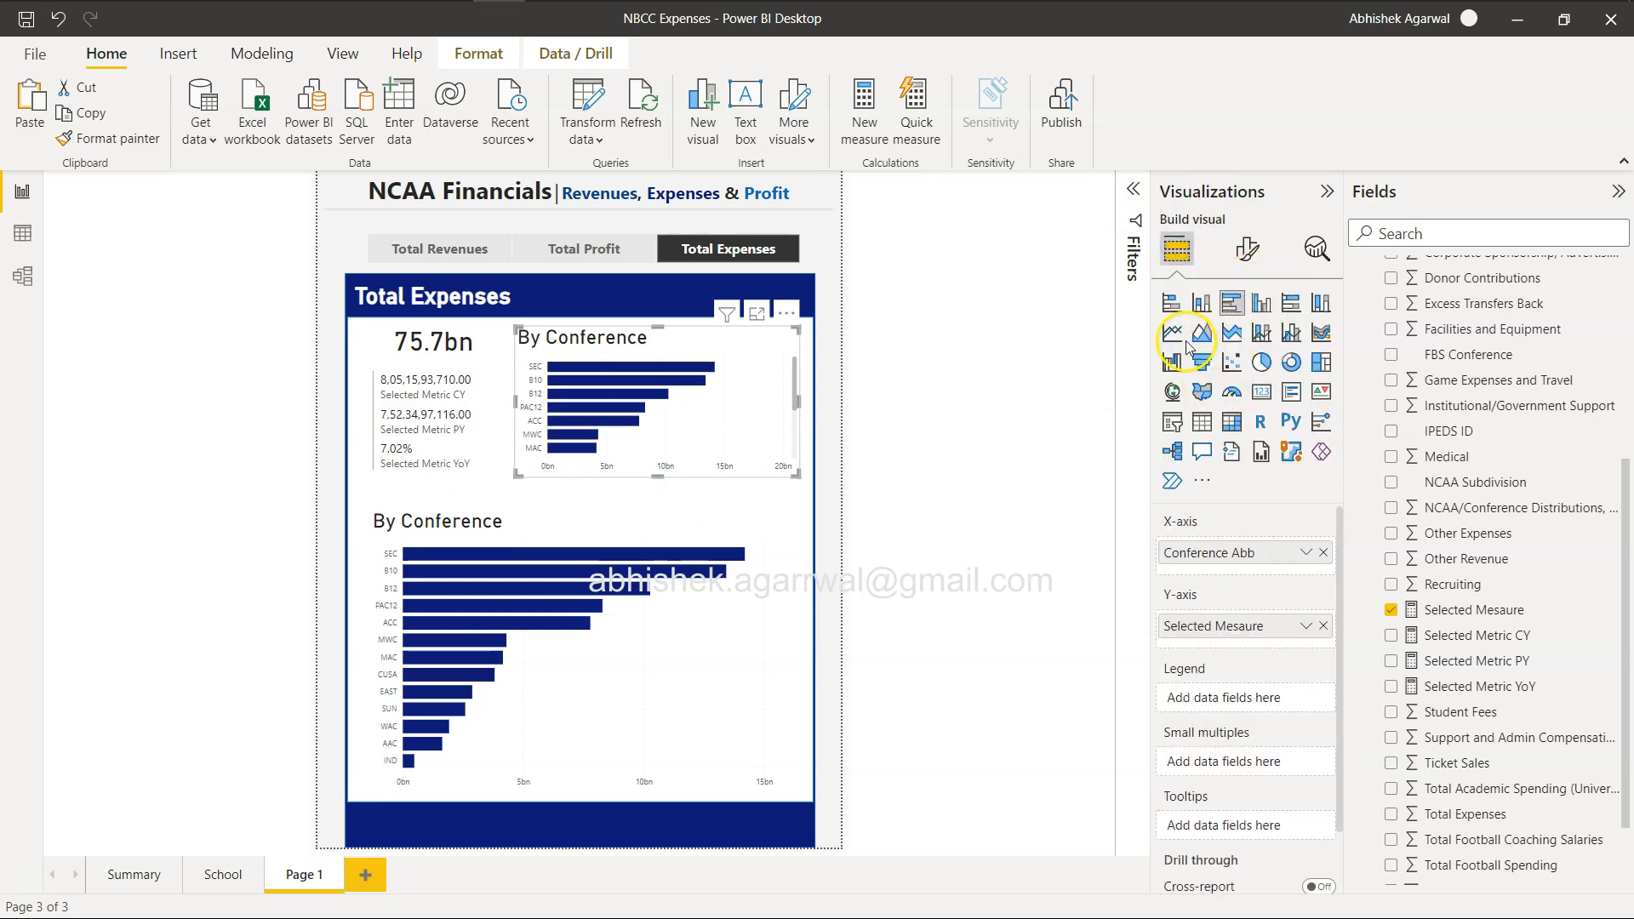
pyautogui.click(1200, 336)
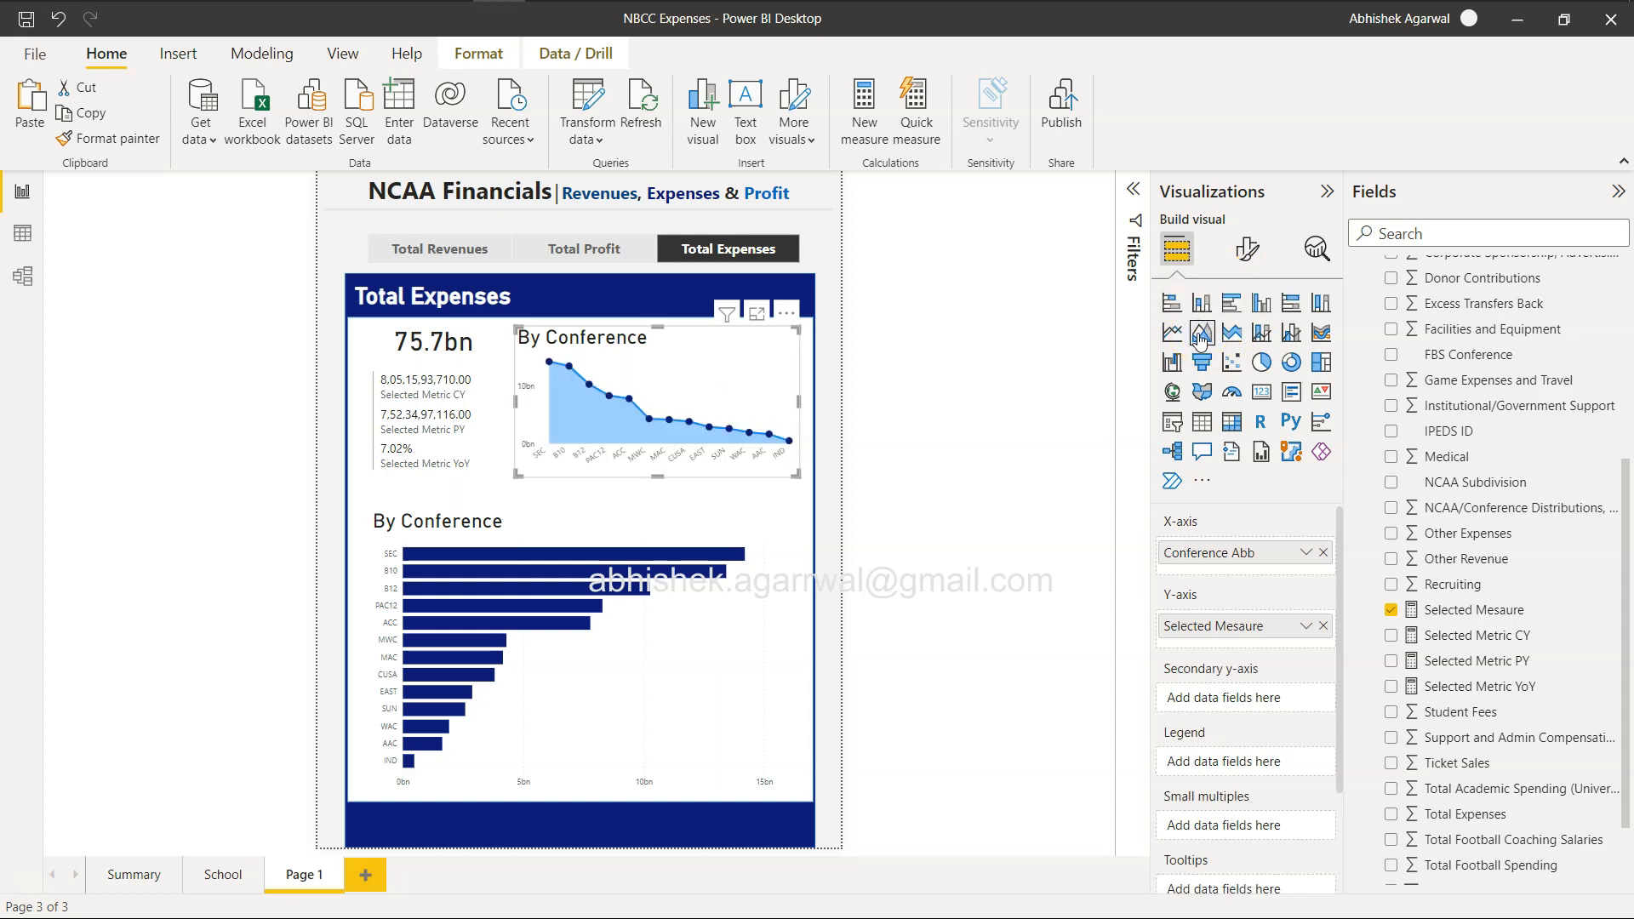
pyautogui.click(624, 249)
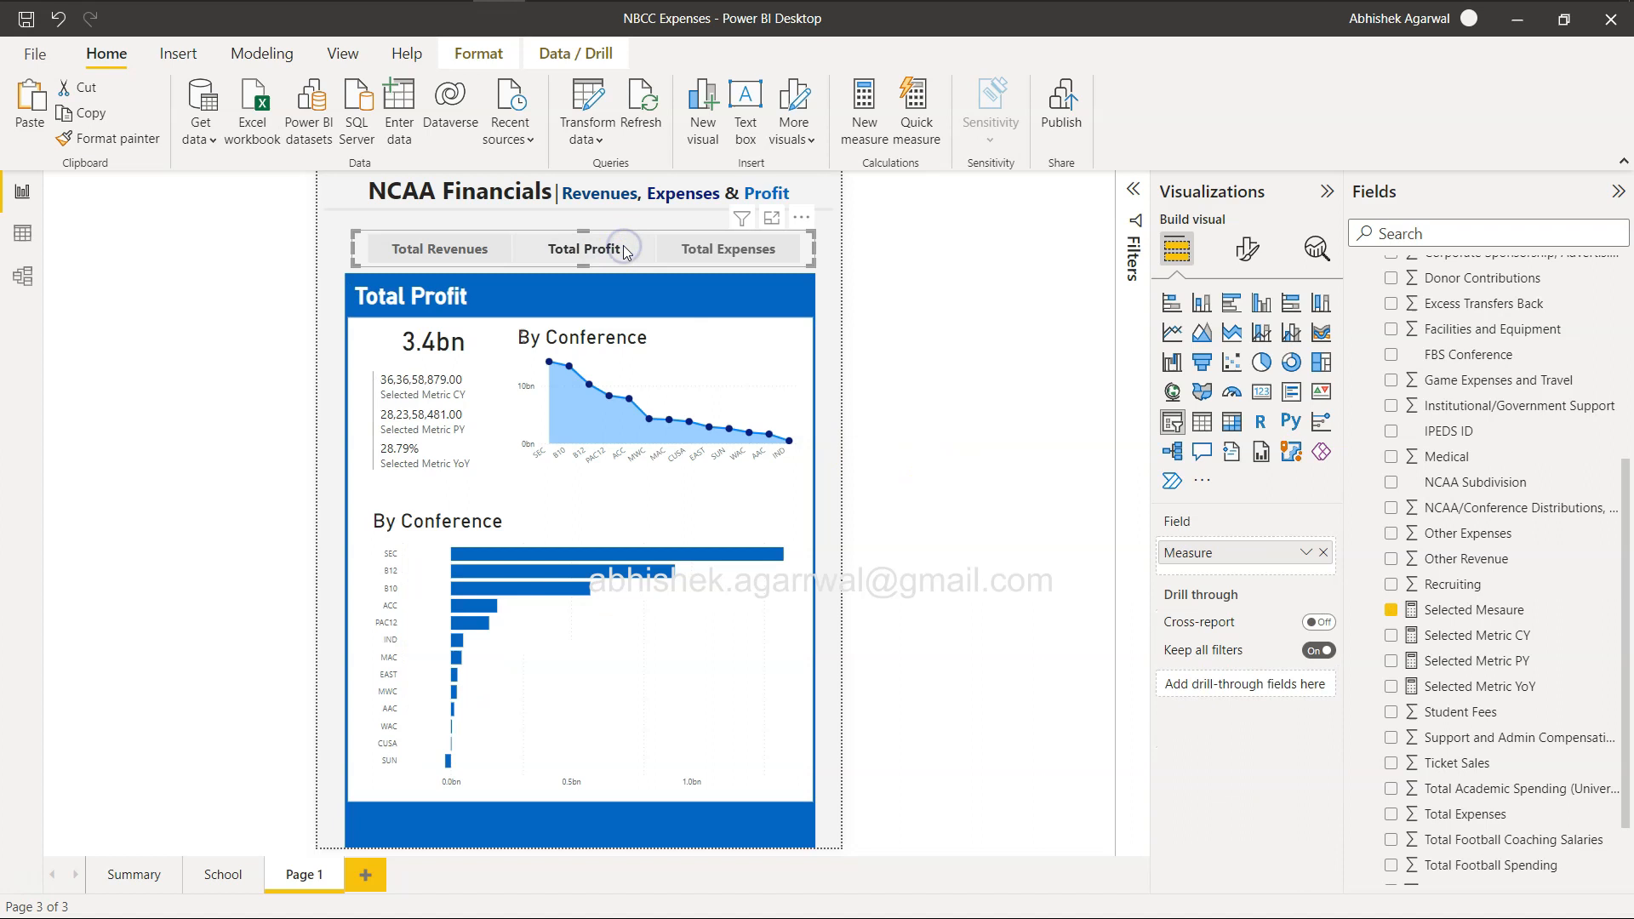
pyautogui.click(467, 251)
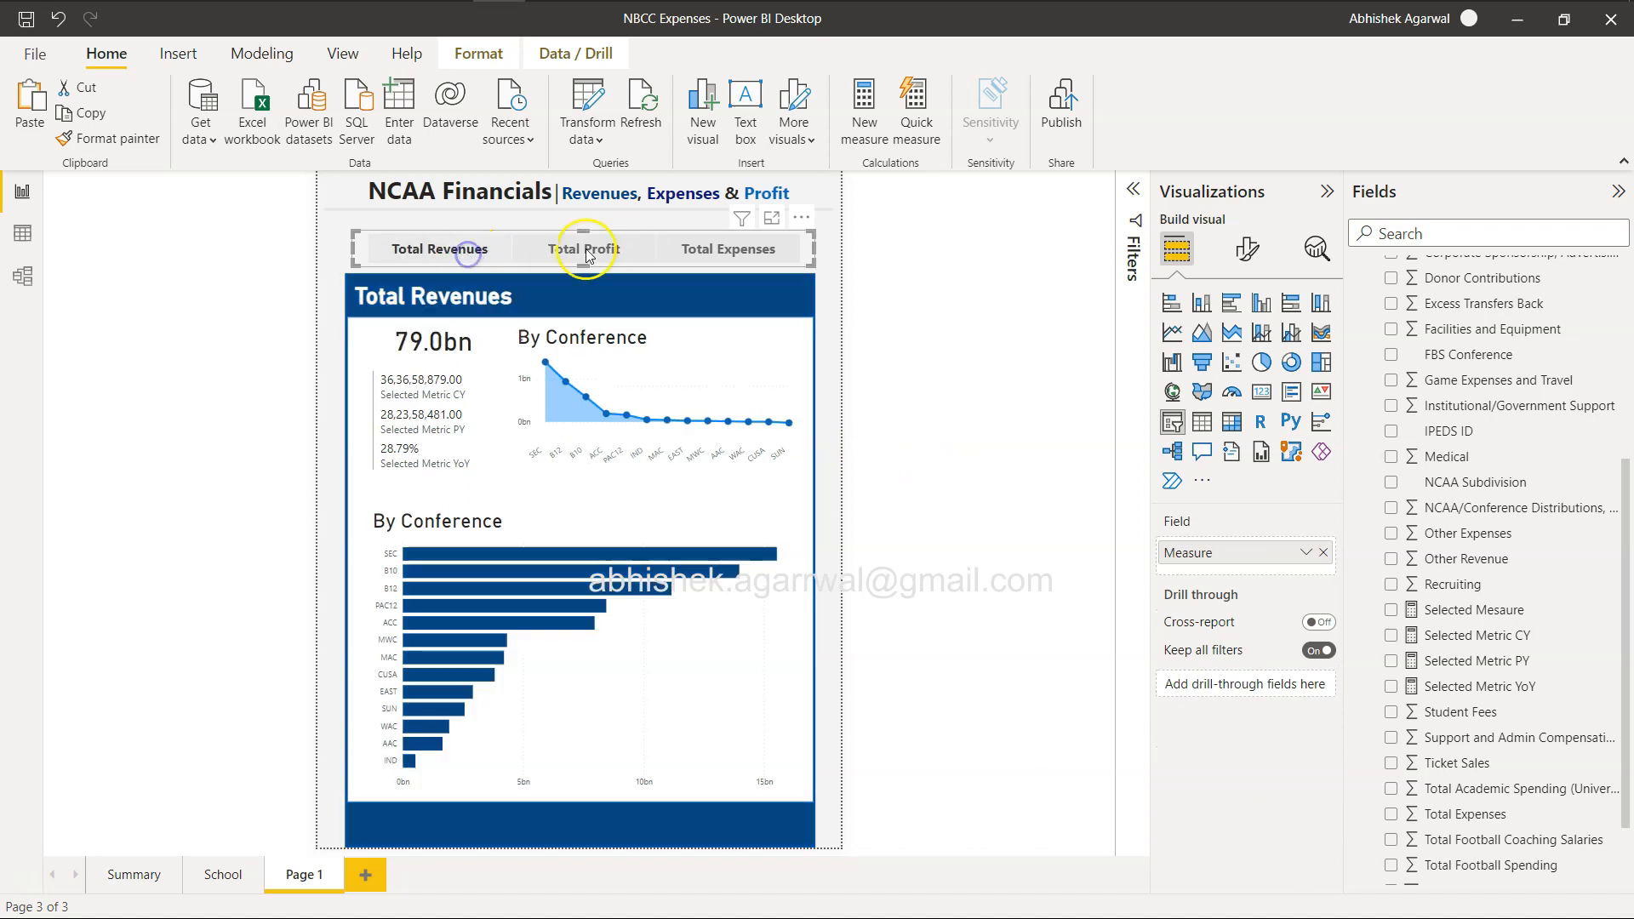
# Set the measure slicer to Total Expenses and compare the area chart with the reference report in the browser.
pyautogui.click(710, 253)
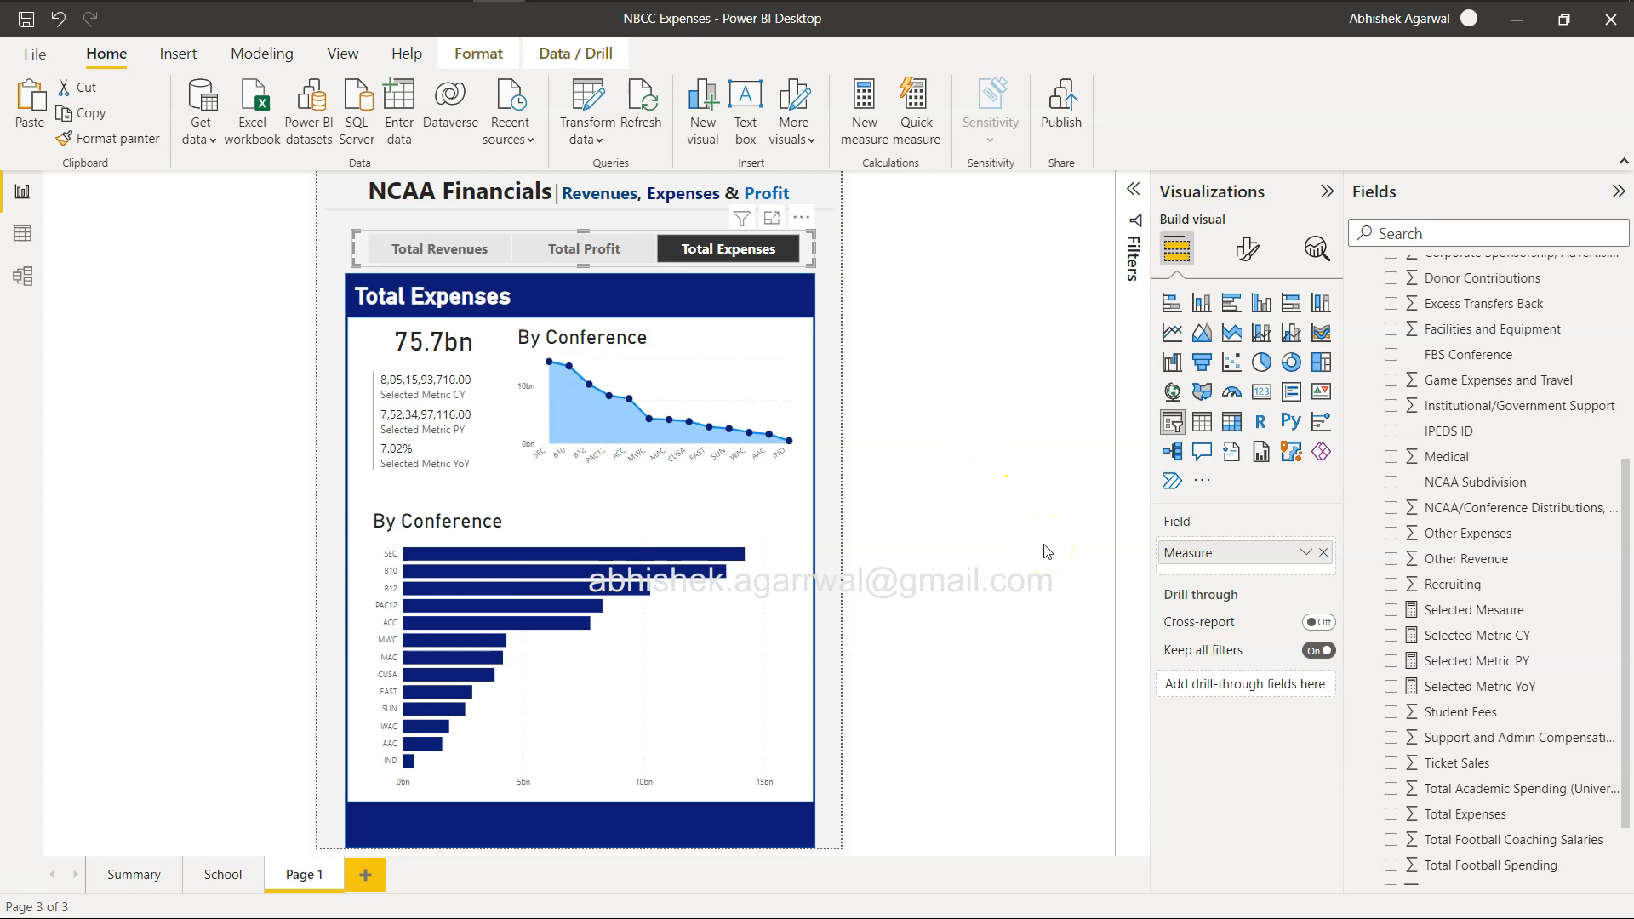
pyautogui.hotkey('alt', 'Tab')
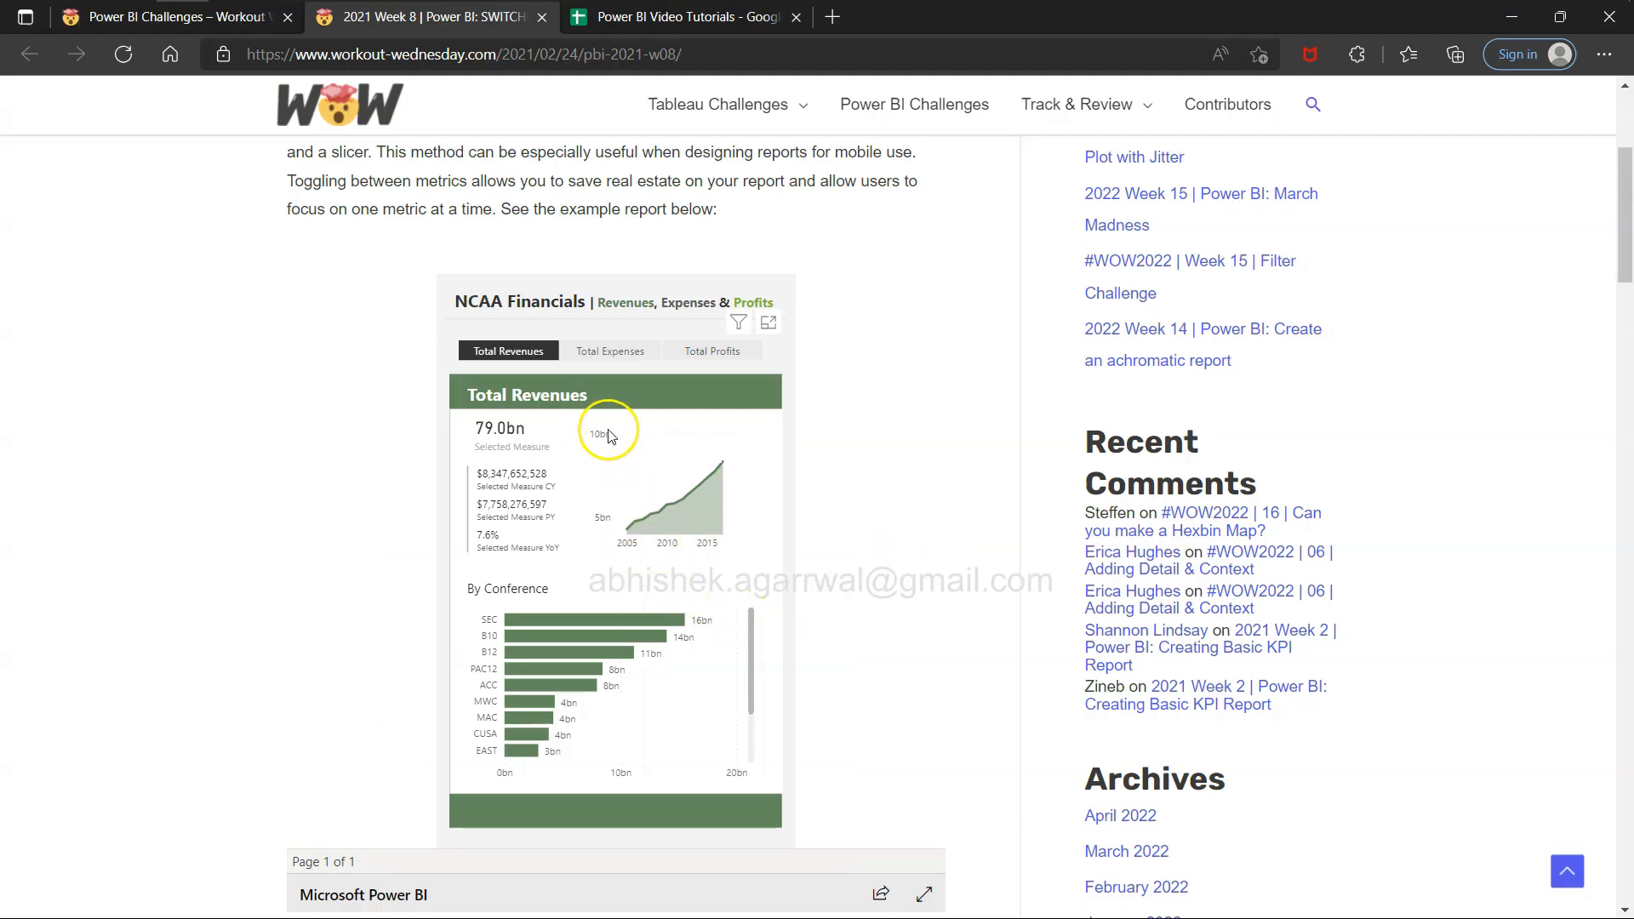
pyautogui.hotkey('alt', 'Tab')
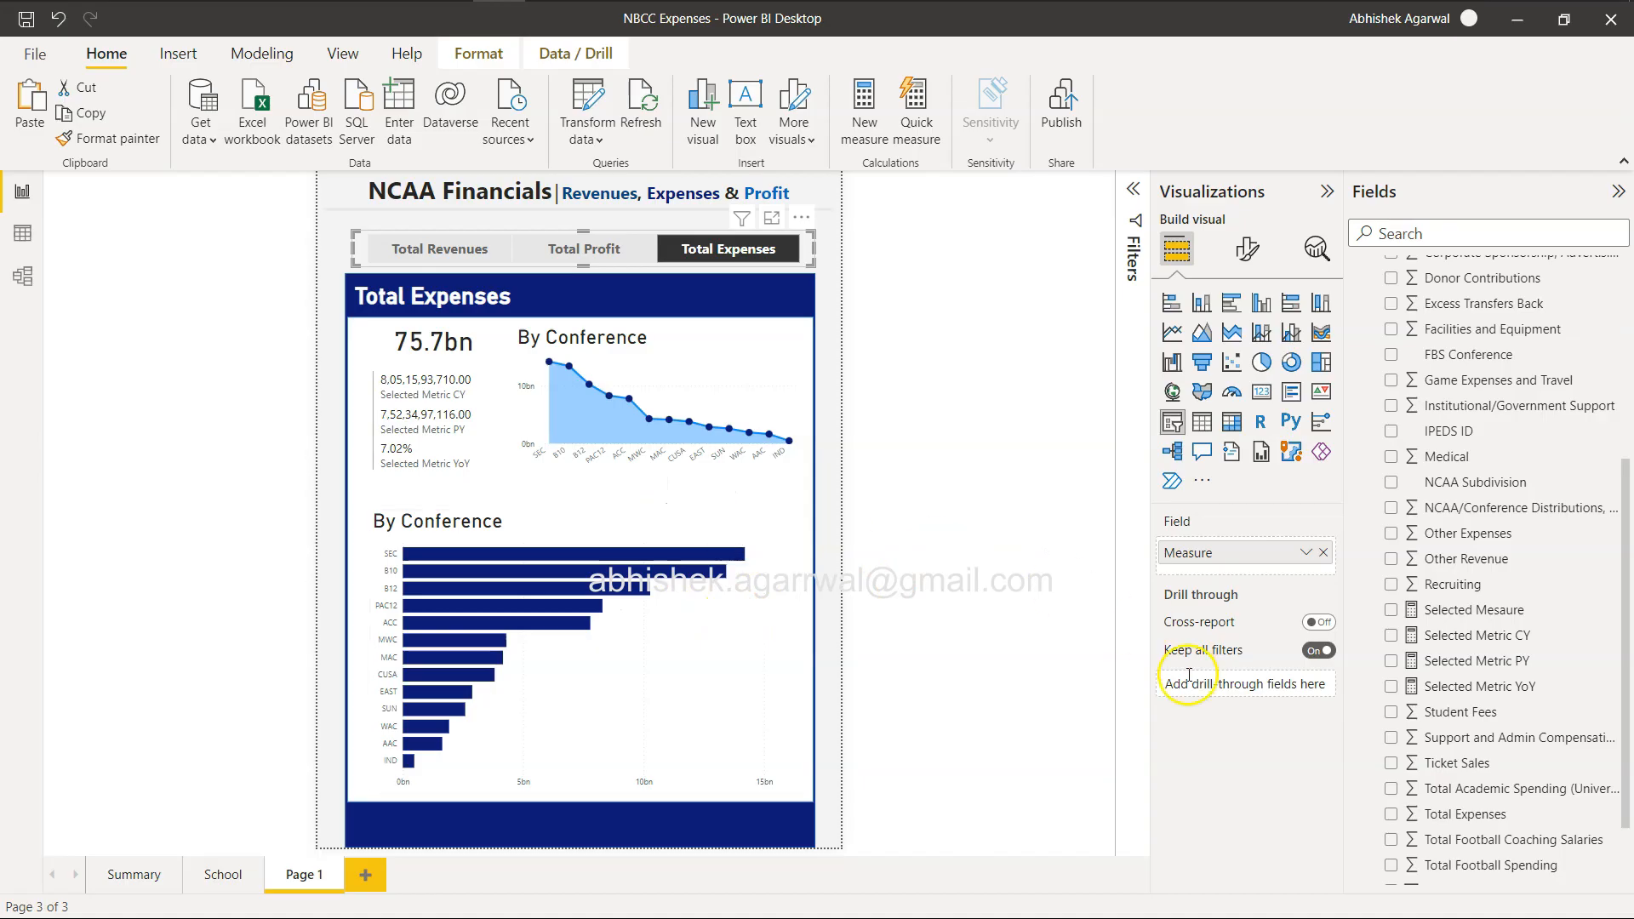
# Replace Conference Abb with Year on the X-axis of the area chart.
pyautogui.click(710, 405)
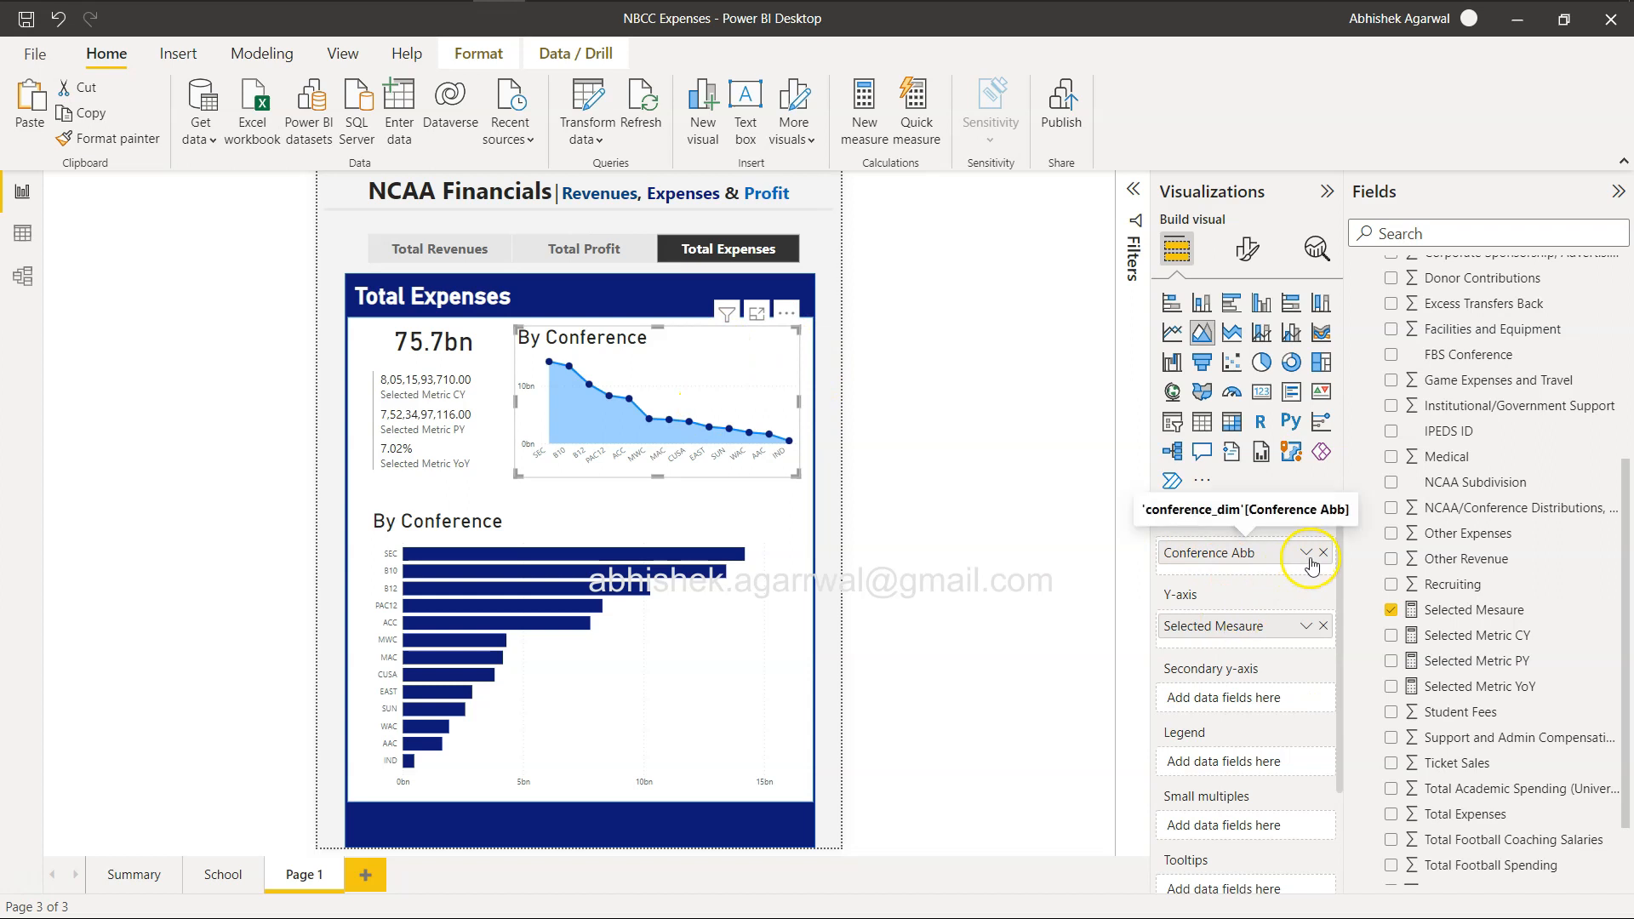
pyautogui.scroll(-1, 1509, 756)
pyautogui.moveTo(1451, 847); pyautogui.dragTo(1261, 562)
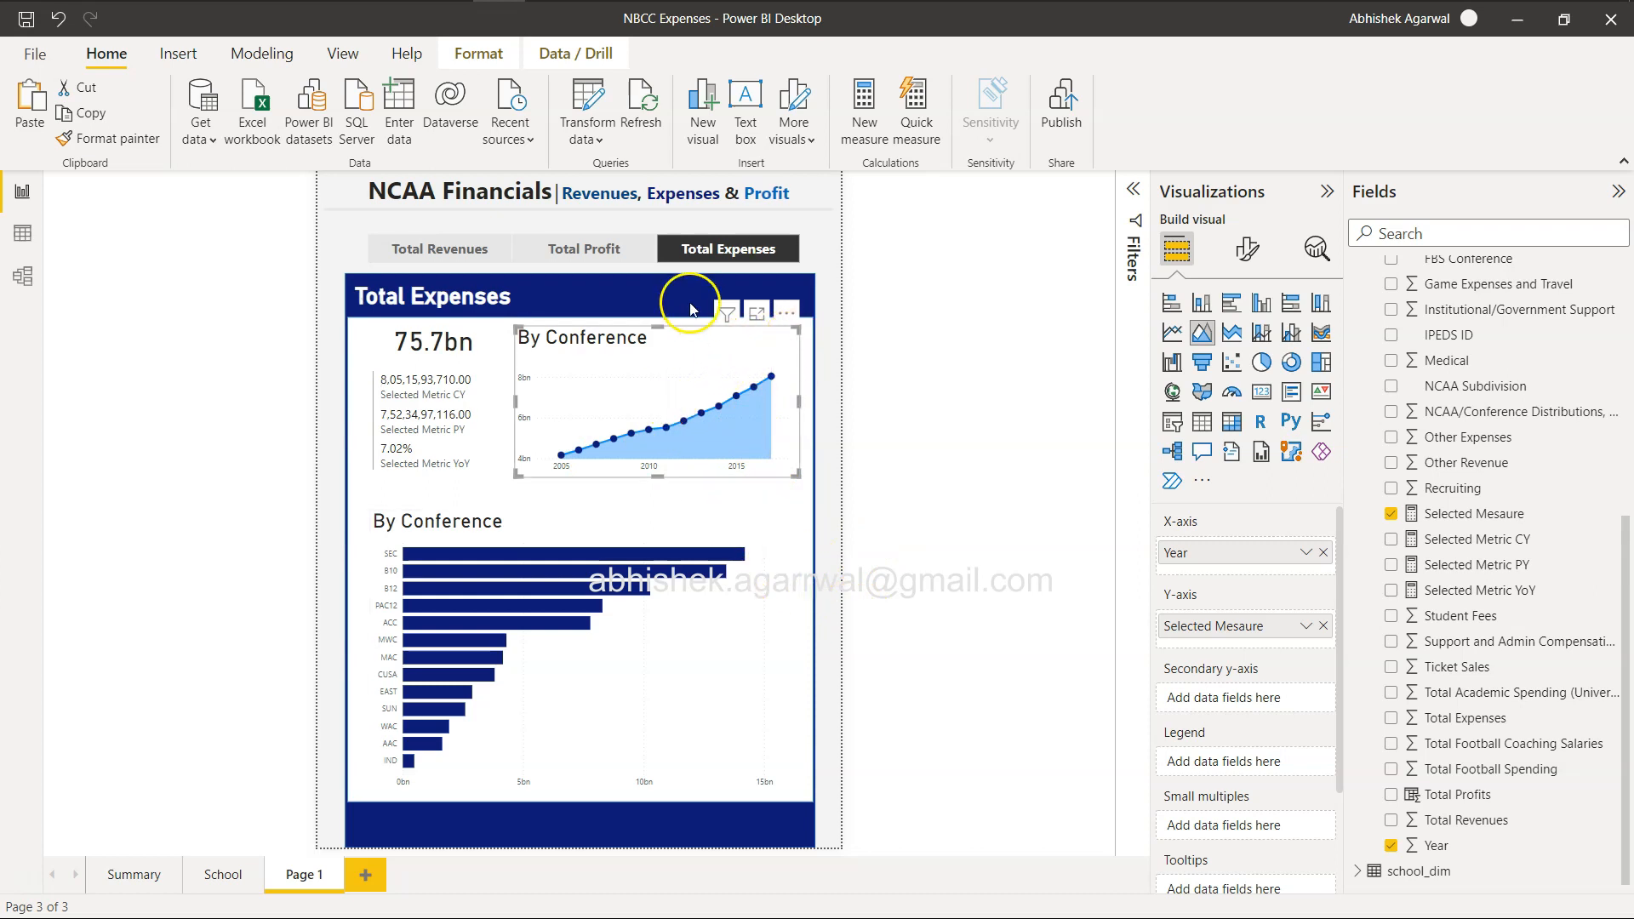
# Check the yearly area chart for Total Profit, Total Revenues and Total Expenses, and compare it with the browser's reference report.
pyautogui.click(585, 248)
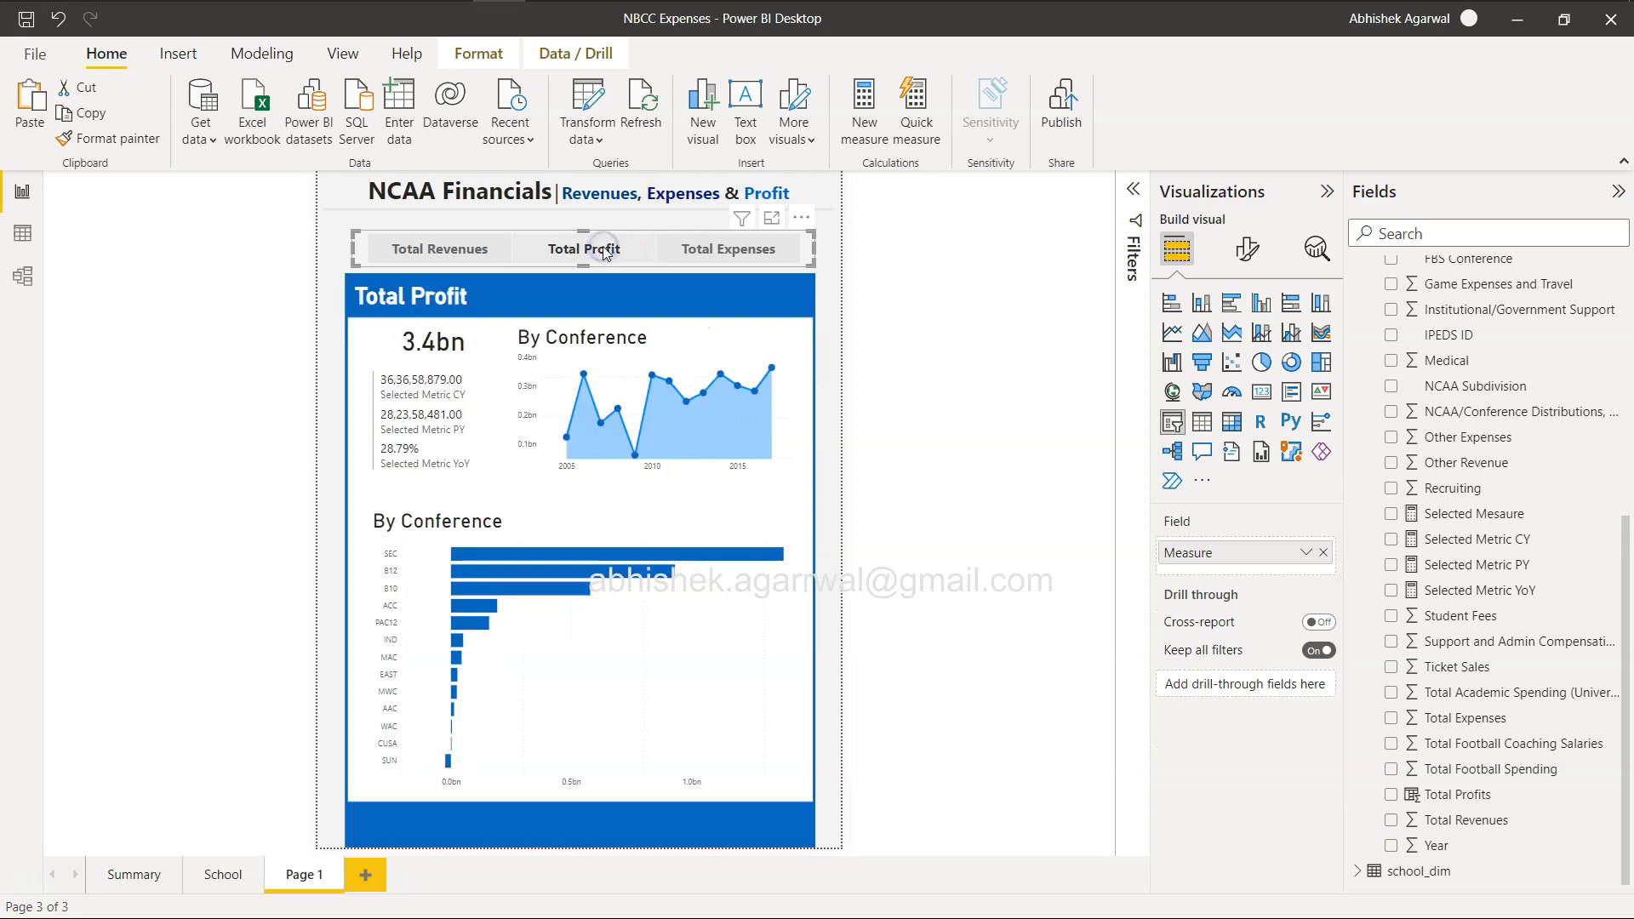
pyautogui.click(458, 252)
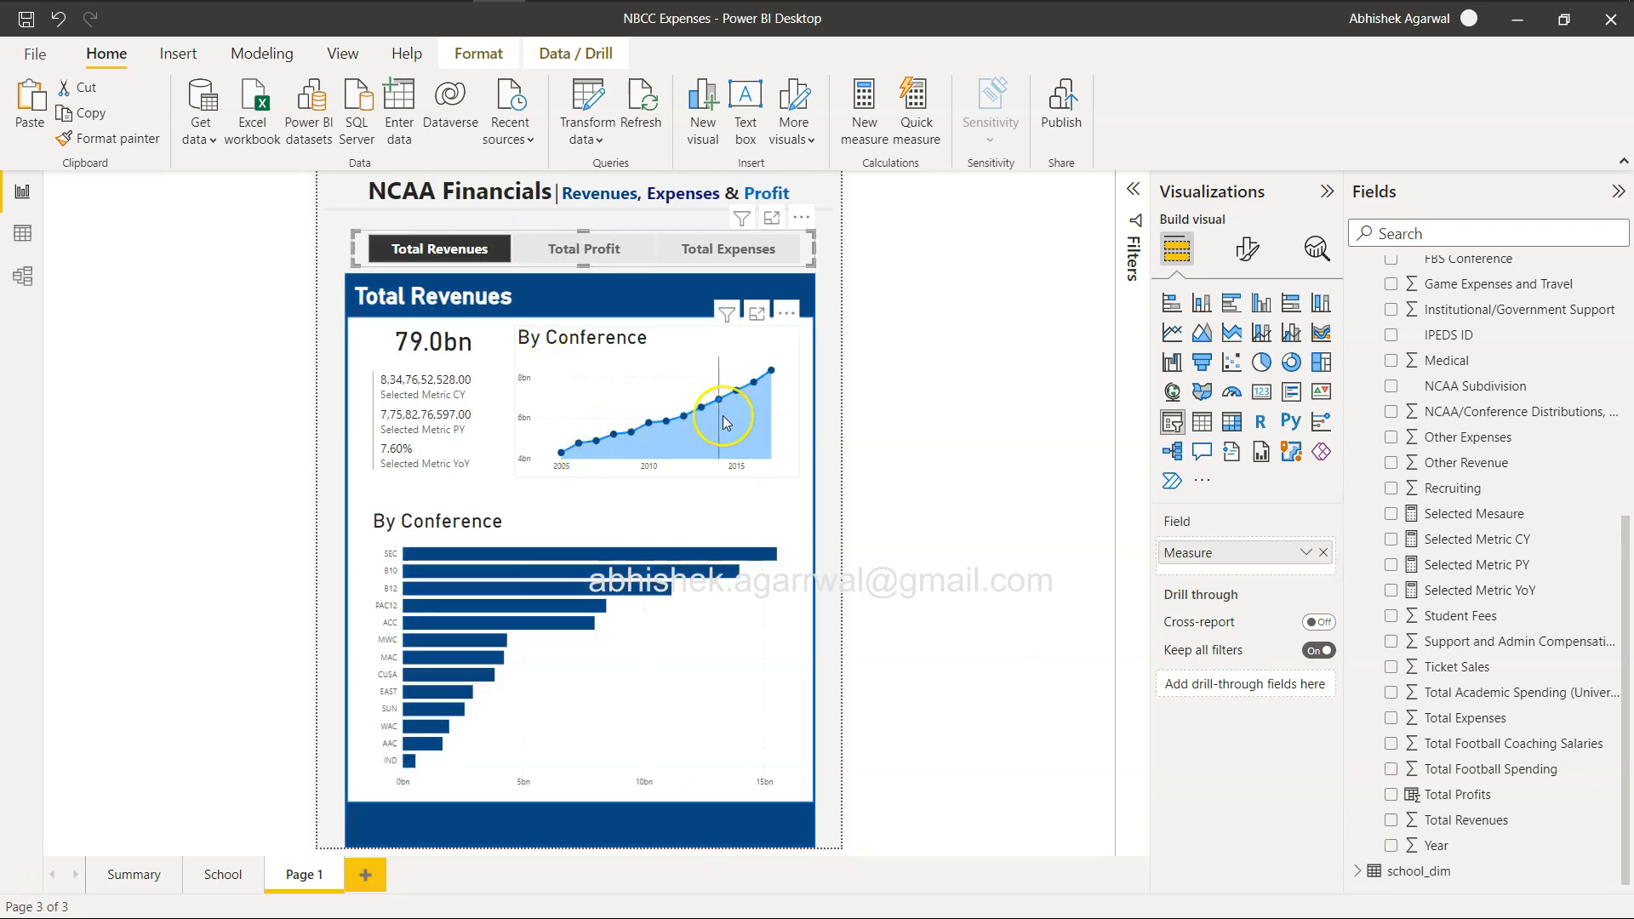
pyautogui.hotkey('alt', 'Tab')
pyautogui.hotkey('alt', 'Tab')
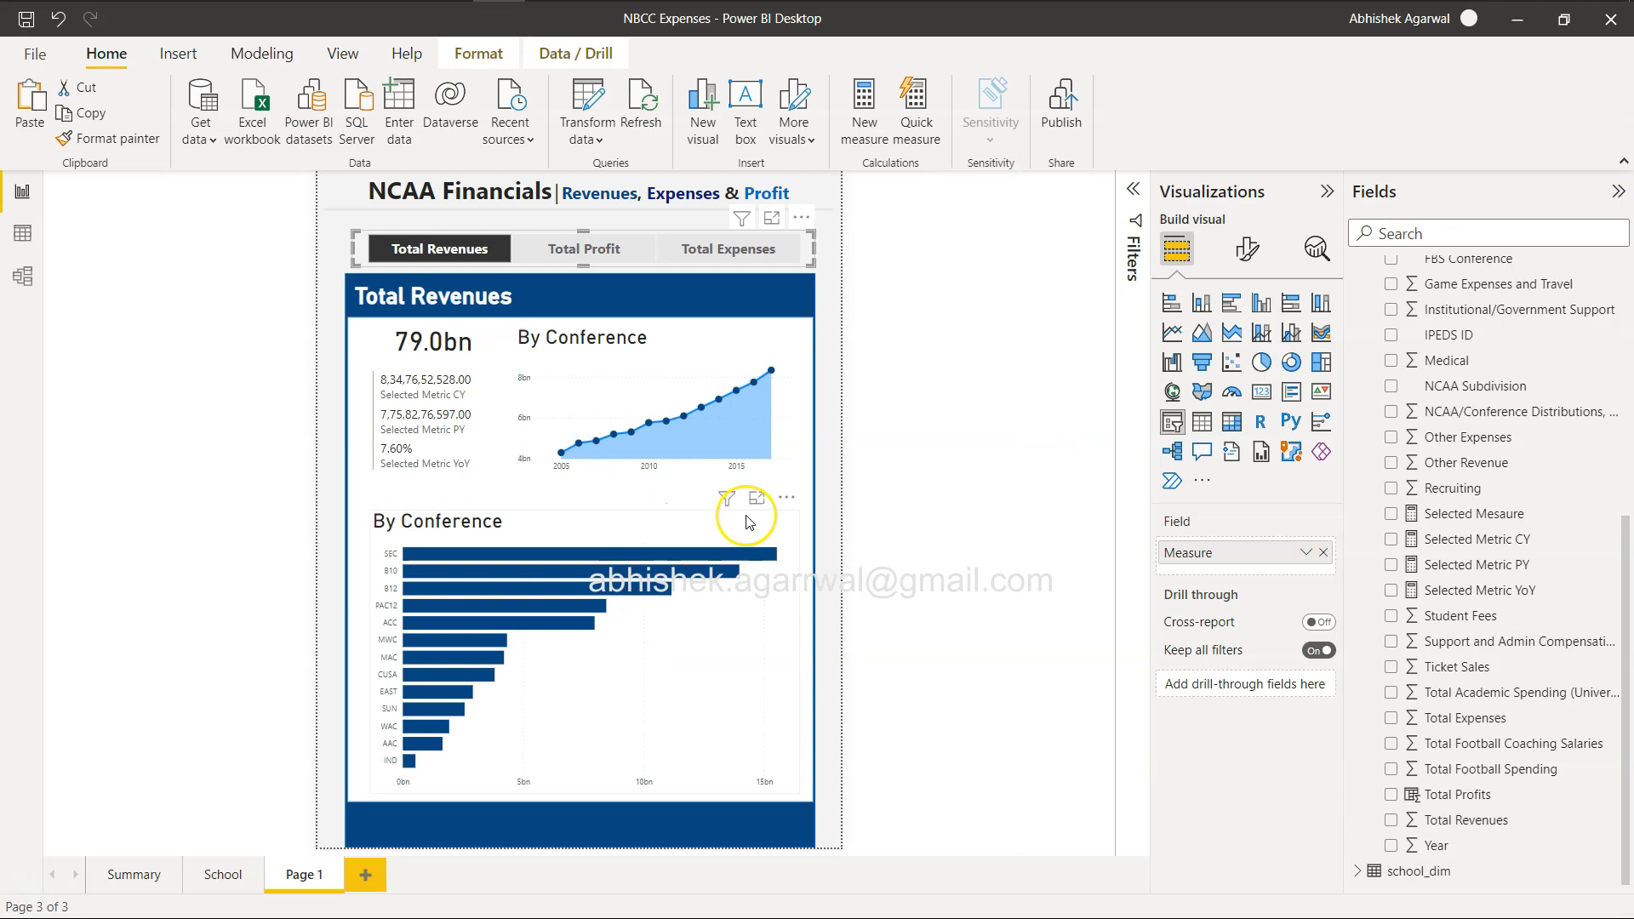
pyautogui.click(741, 260)
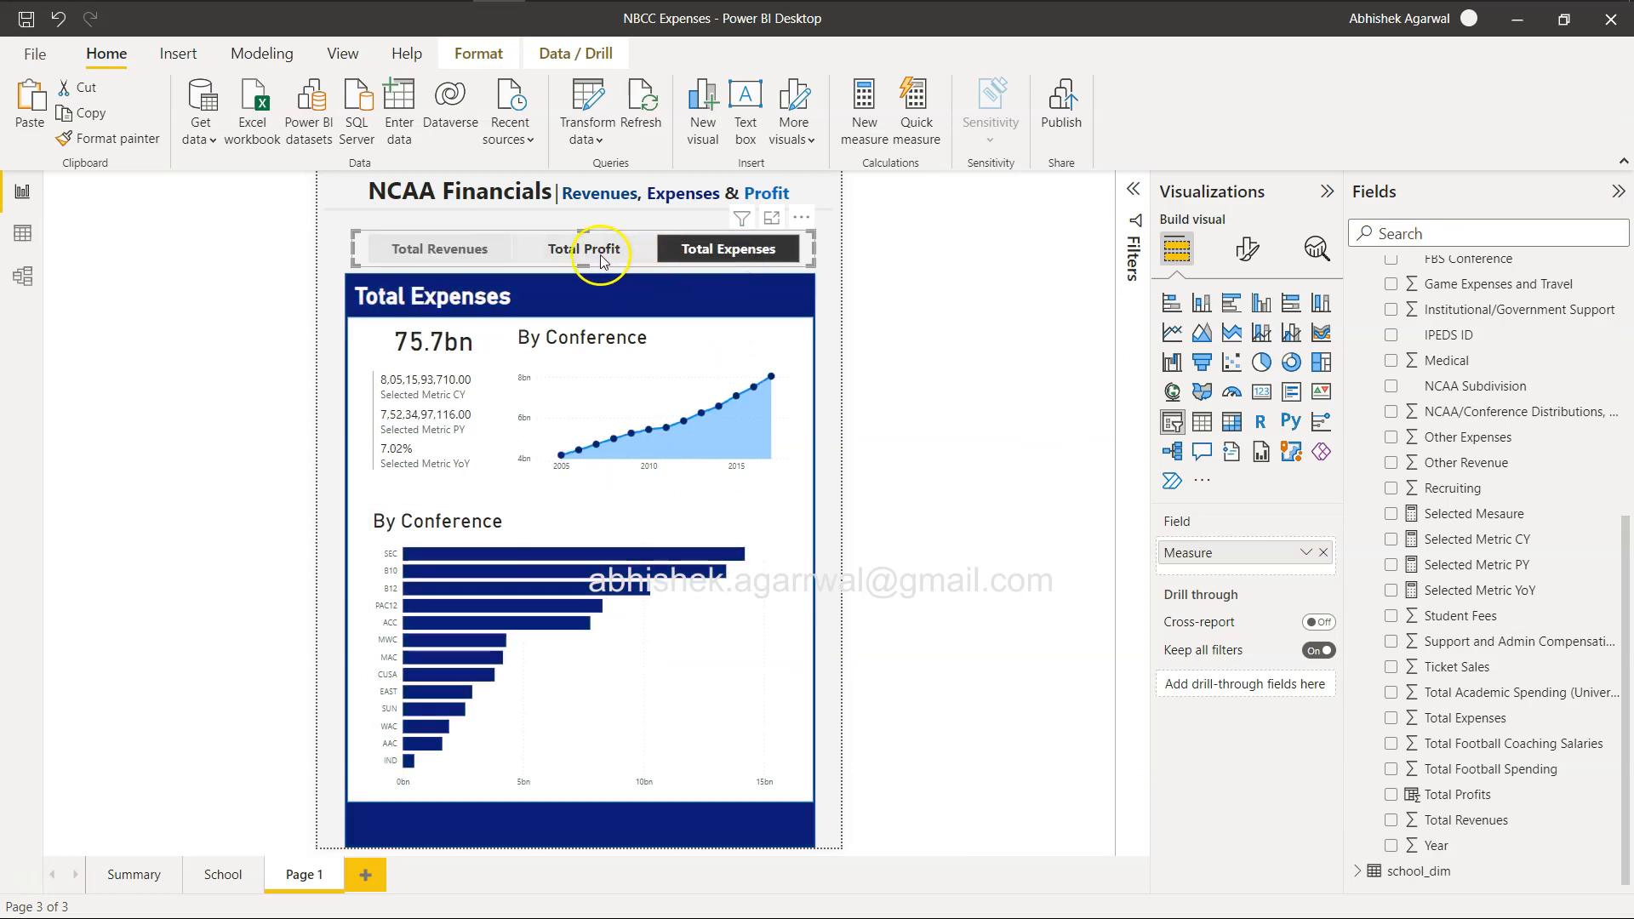
pyautogui.click(593, 254)
pyautogui.click(713, 255)
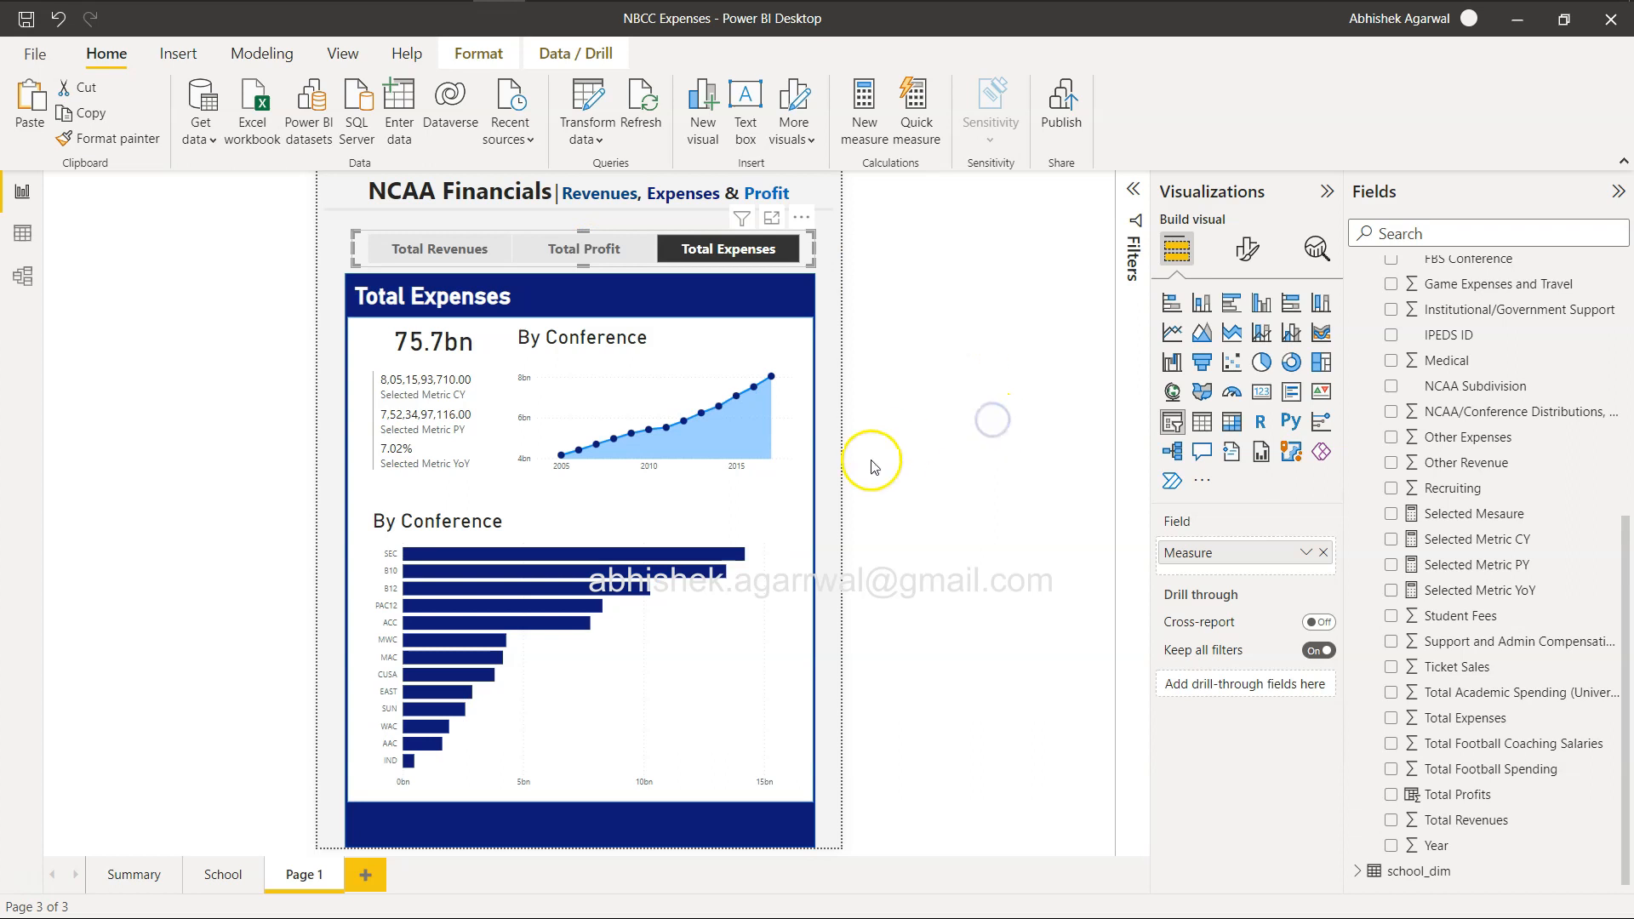
# Turn off the title of the area chart.
pyautogui.click(748, 361)
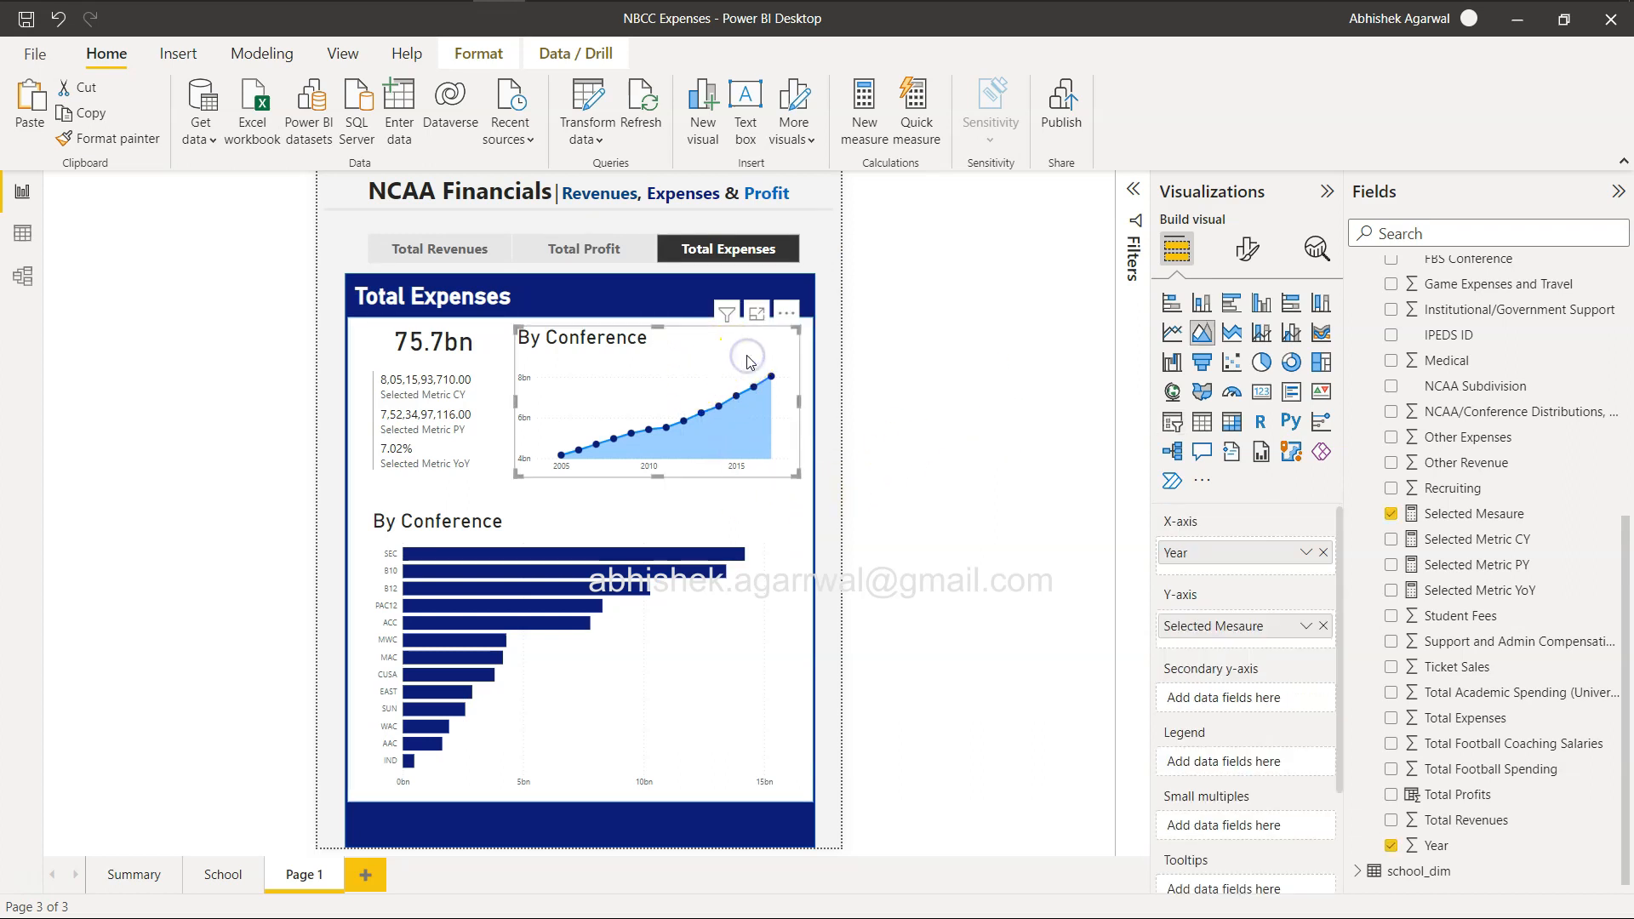
pyautogui.click(1249, 247)
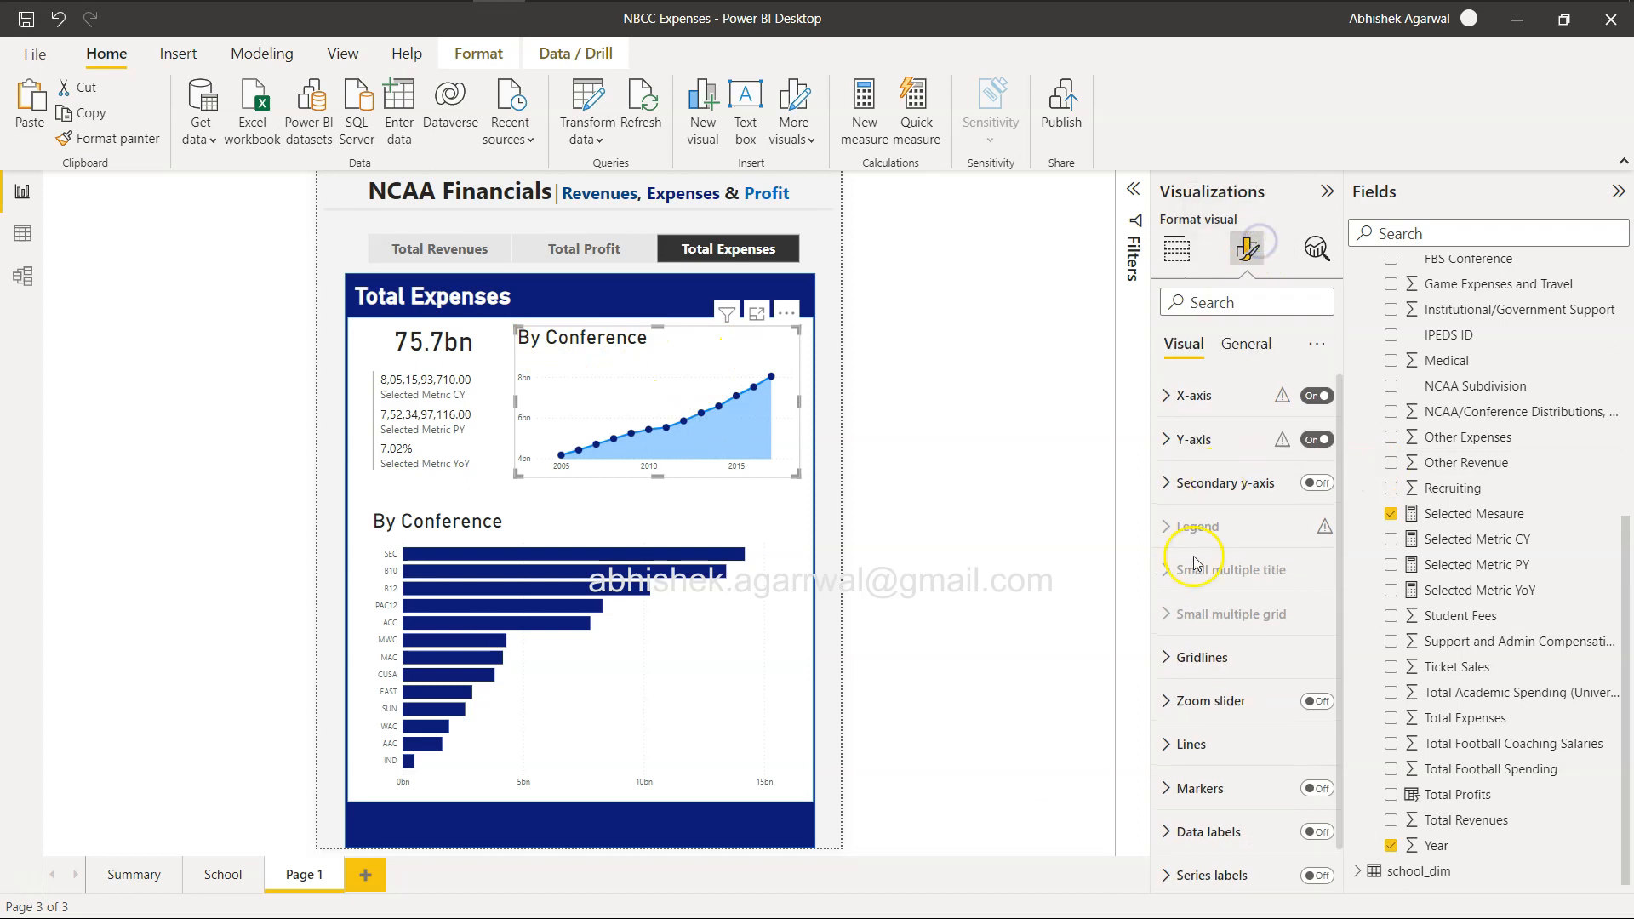
pyautogui.click(1245, 344)
pyautogui.click(1315, 440)
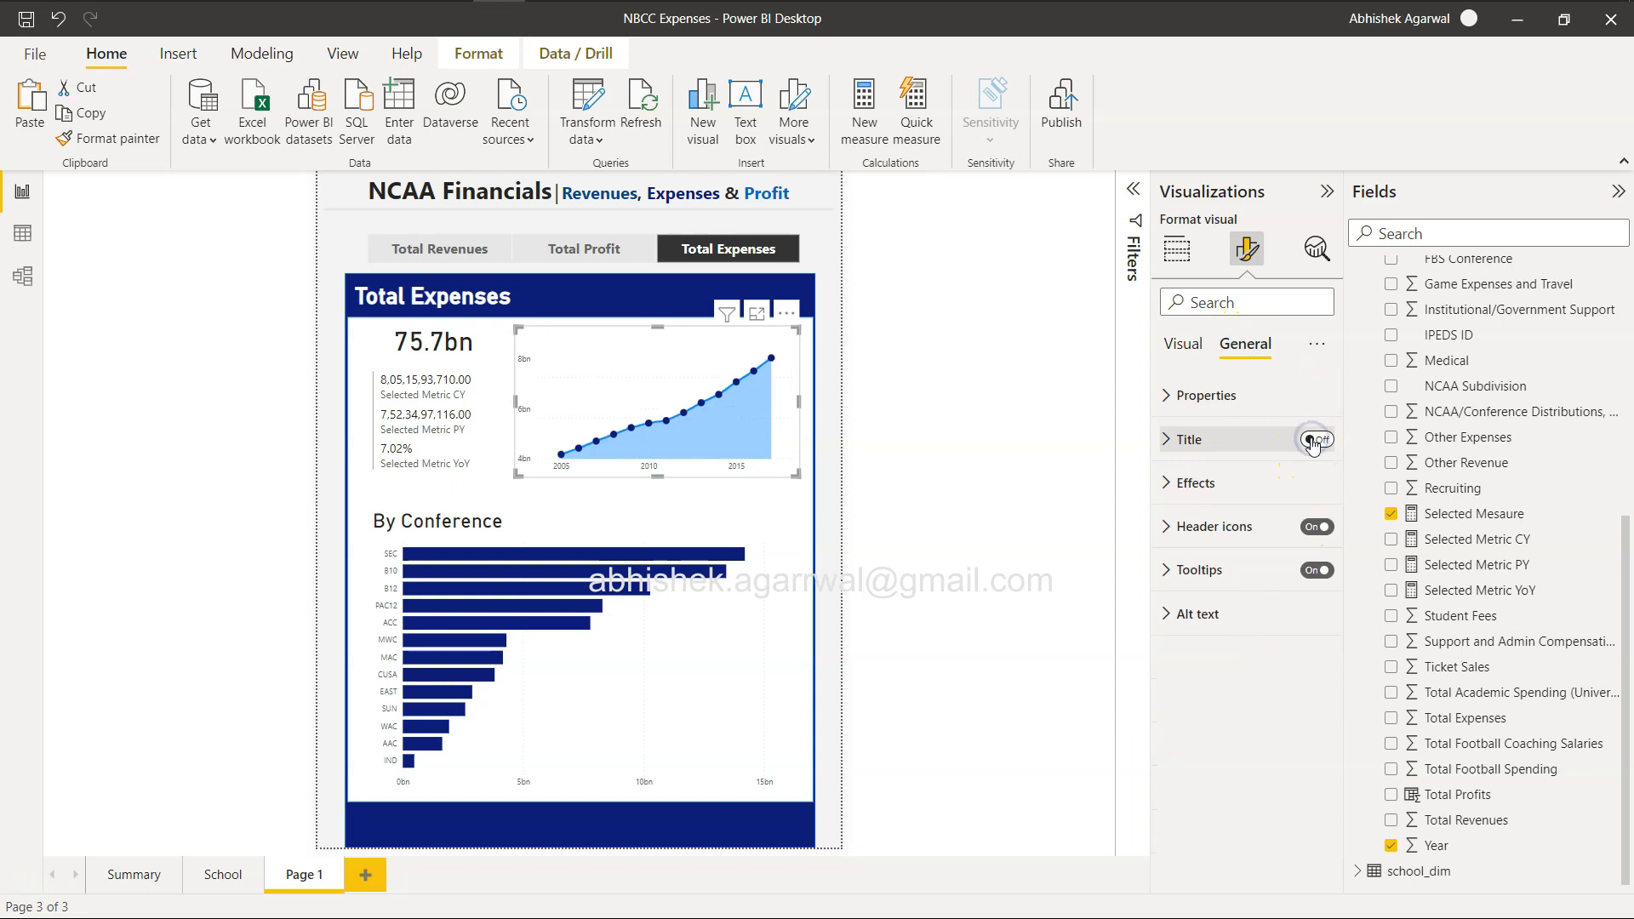
# Set the area chart's line join type to Bevel and its stroke width to 0.
pyautogui.click(1183, 344)
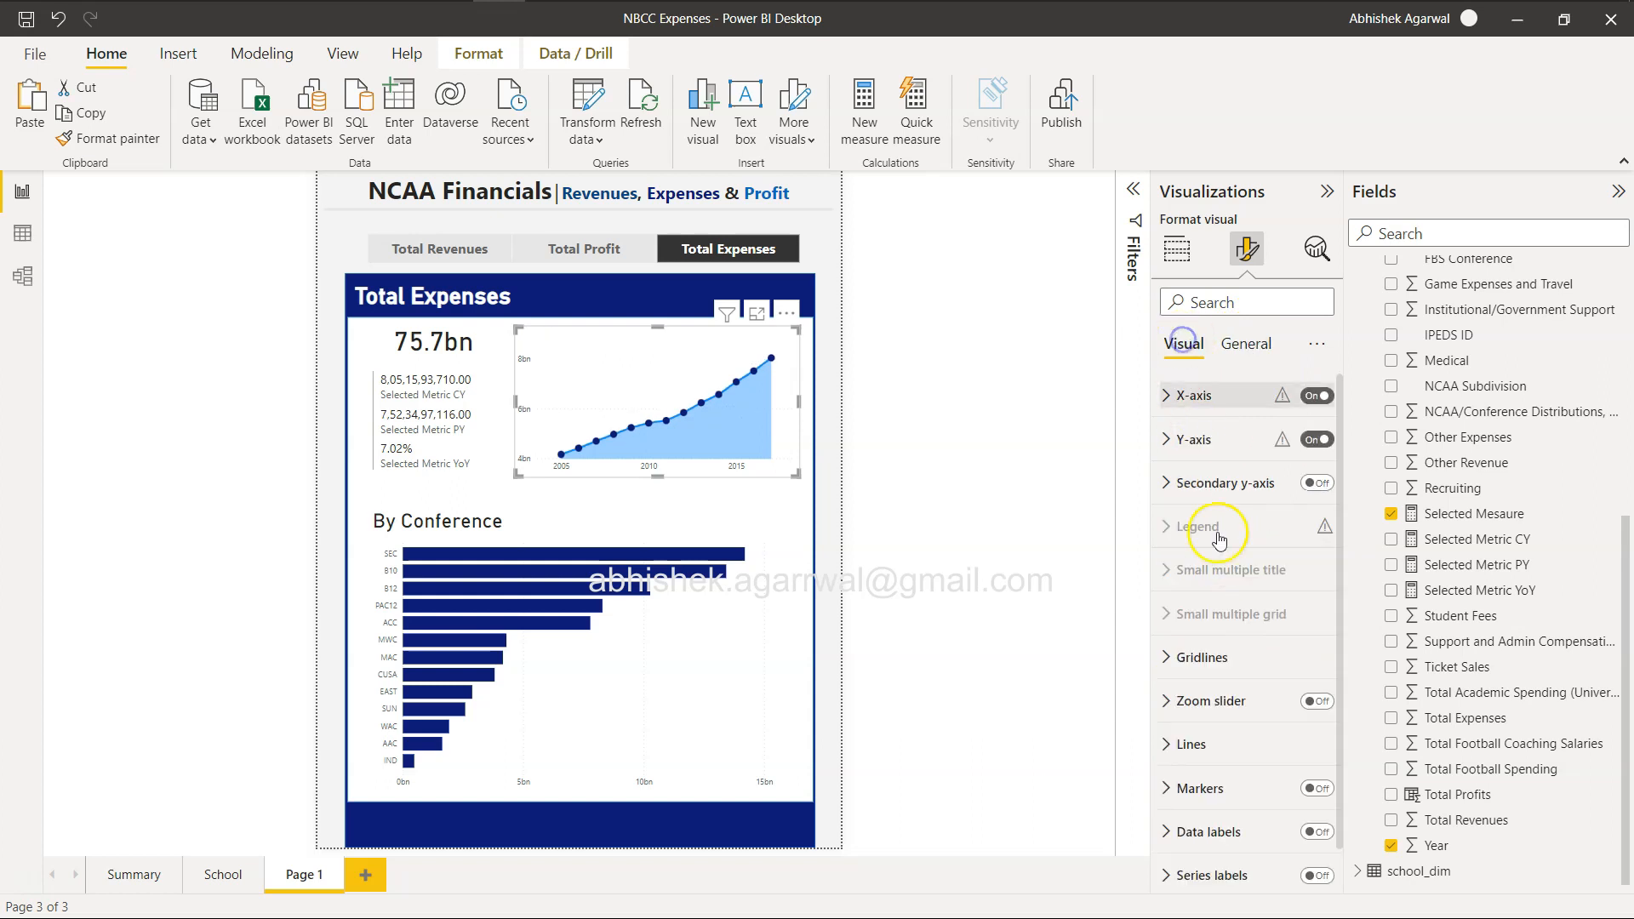
pyautogui.click(1190, 744)
pyautogui.scroll(-3, 1187, 748)
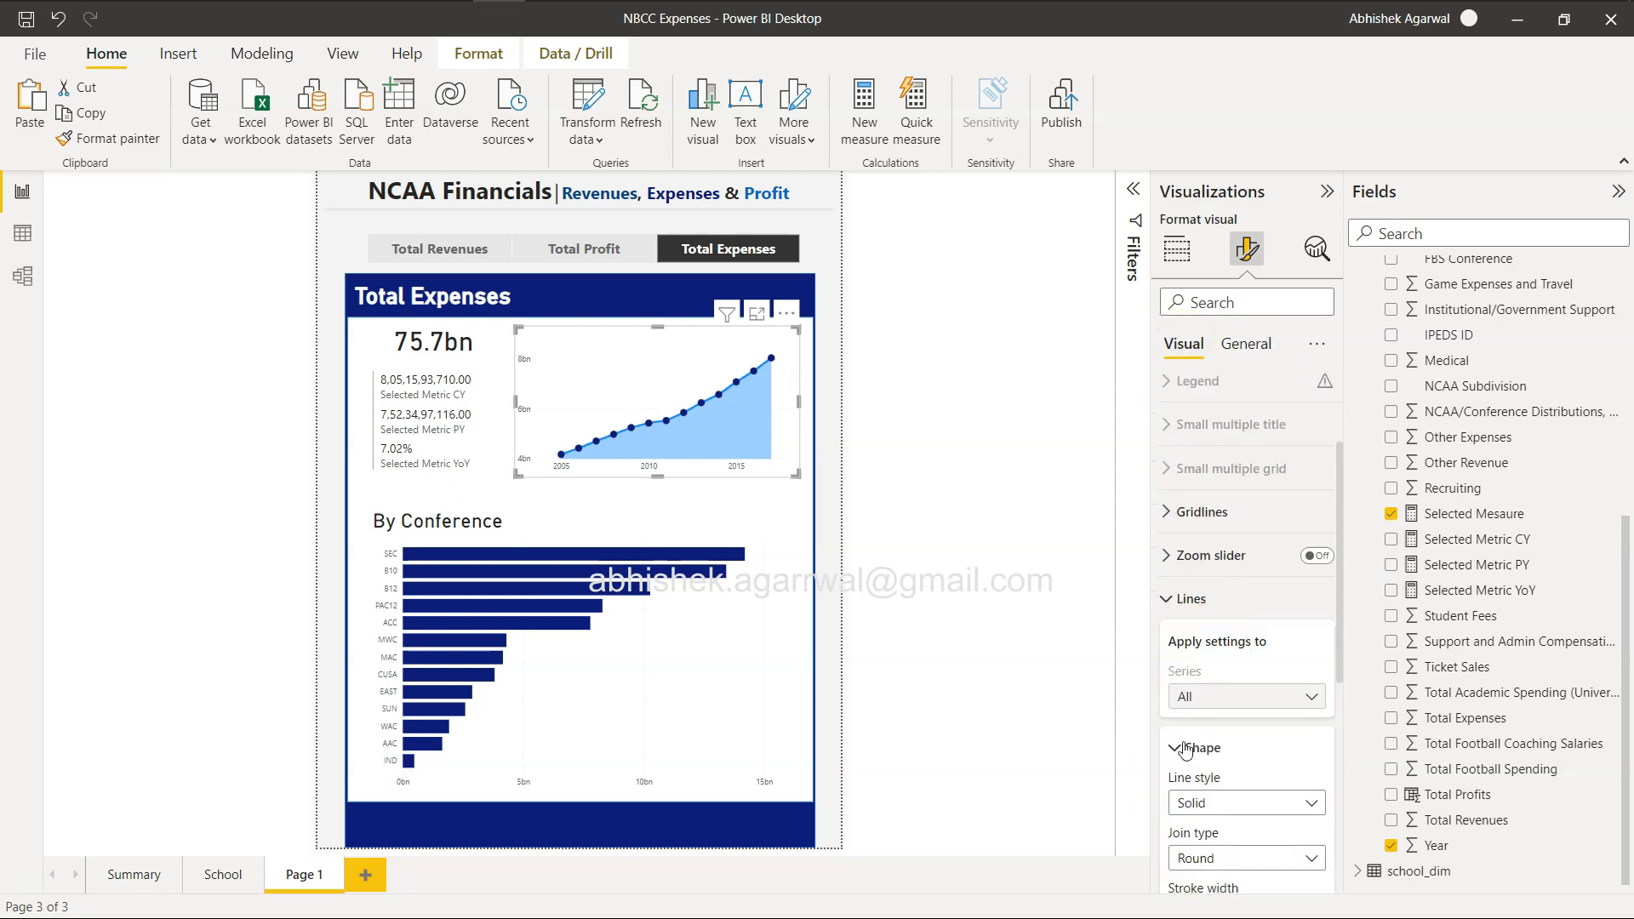
pyautogui.scroll(-2, 1186, 749)
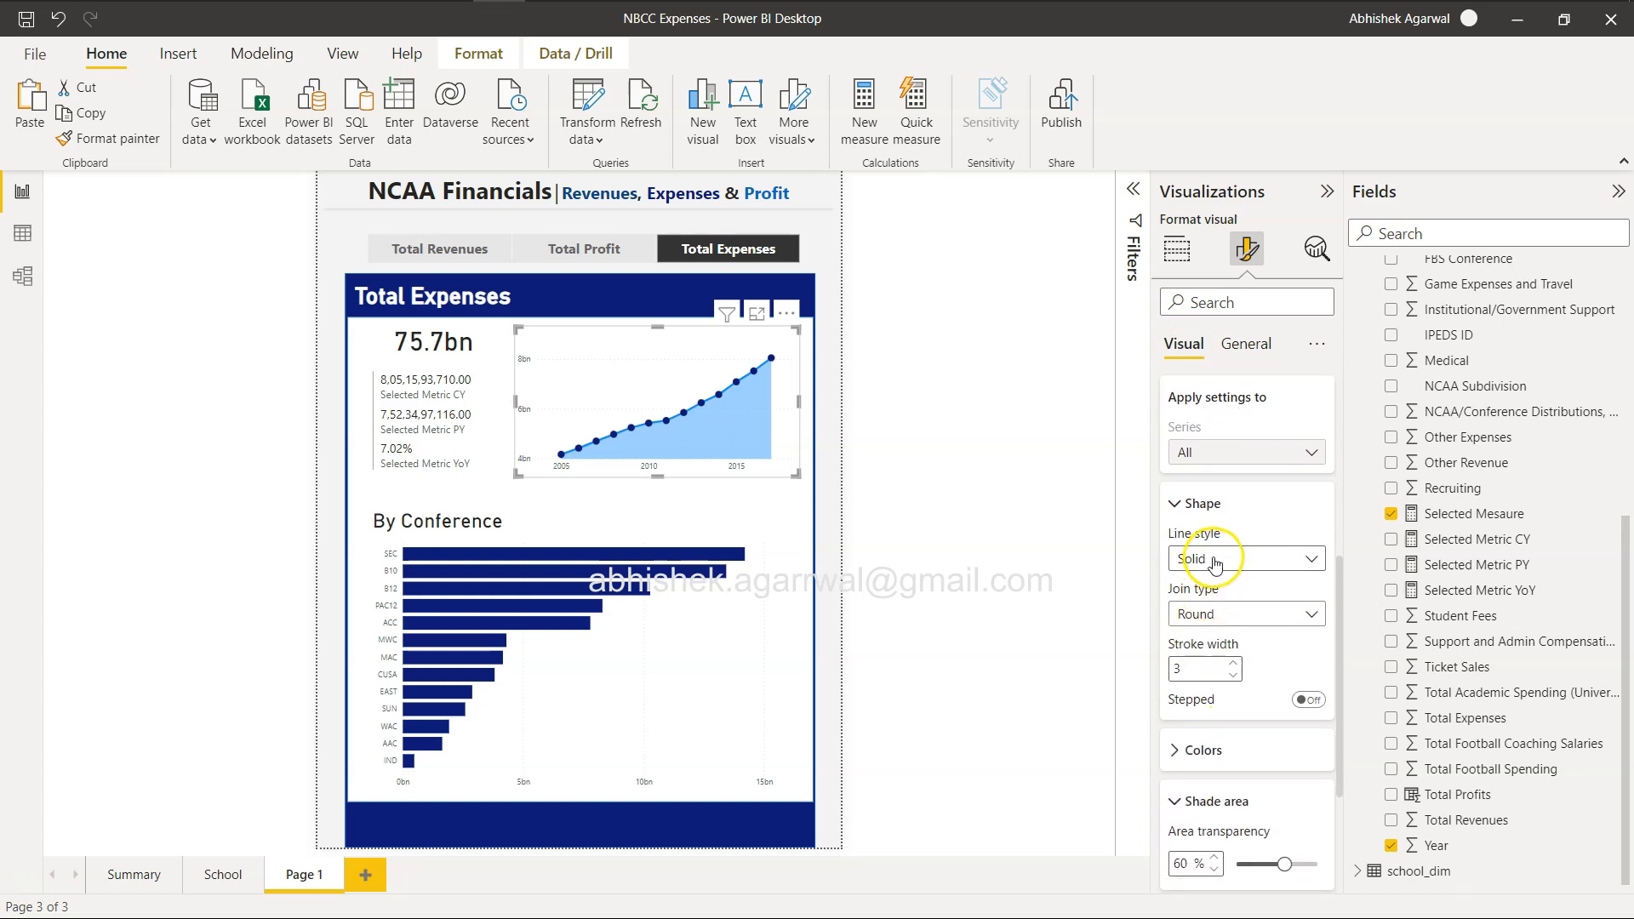
pyautogui.click(1215, 615)
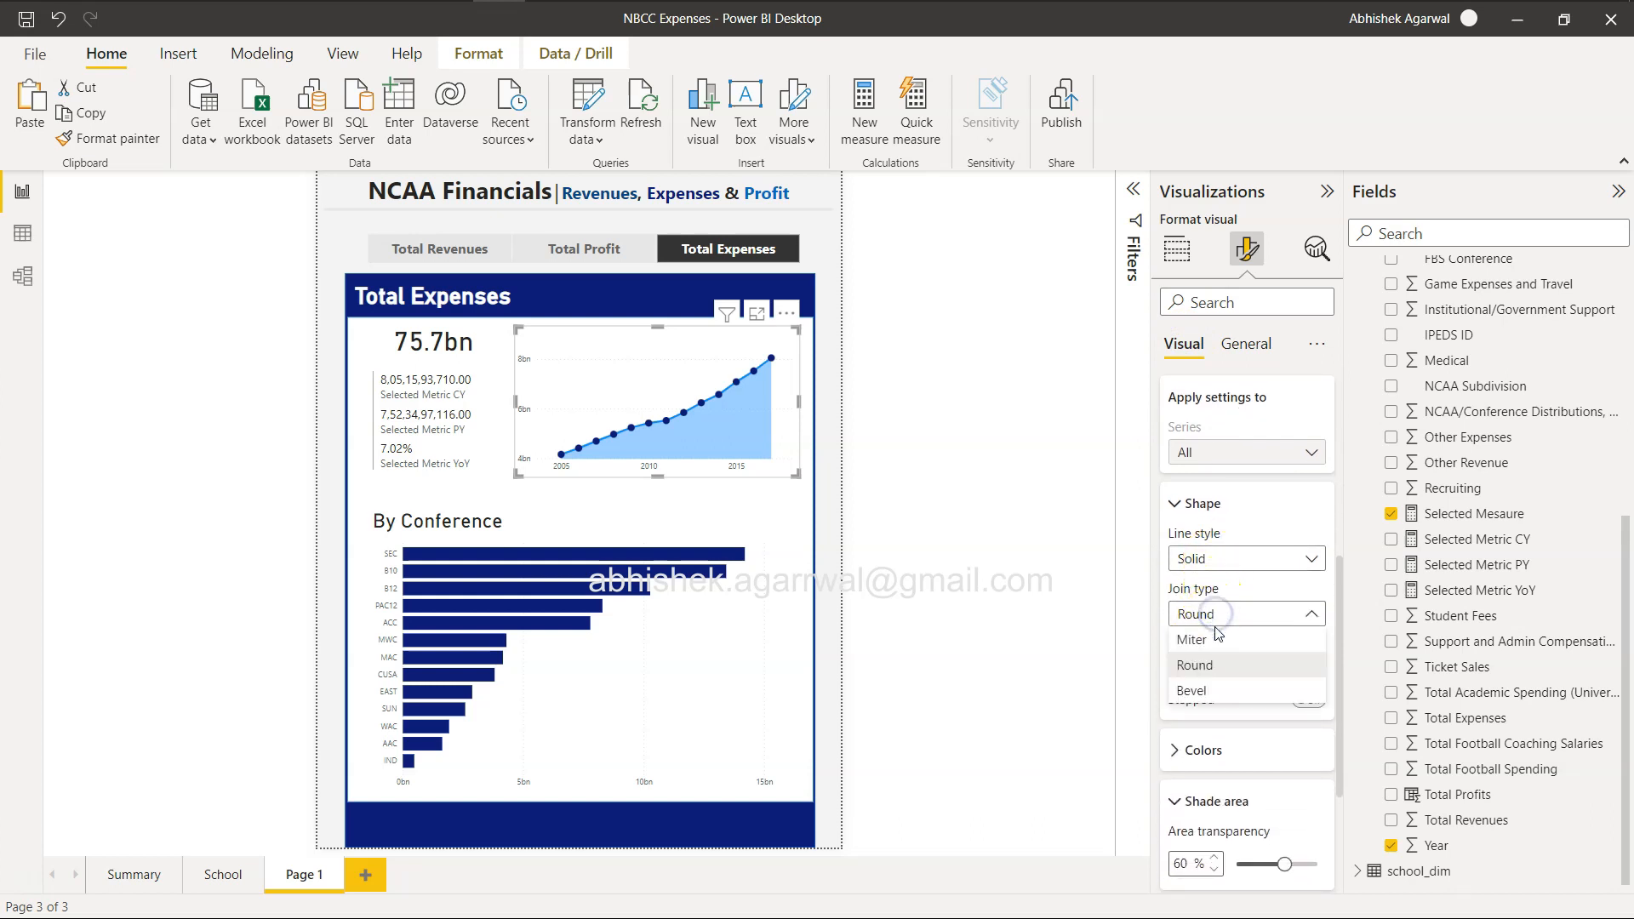
pyautogui.click(1217, 644)
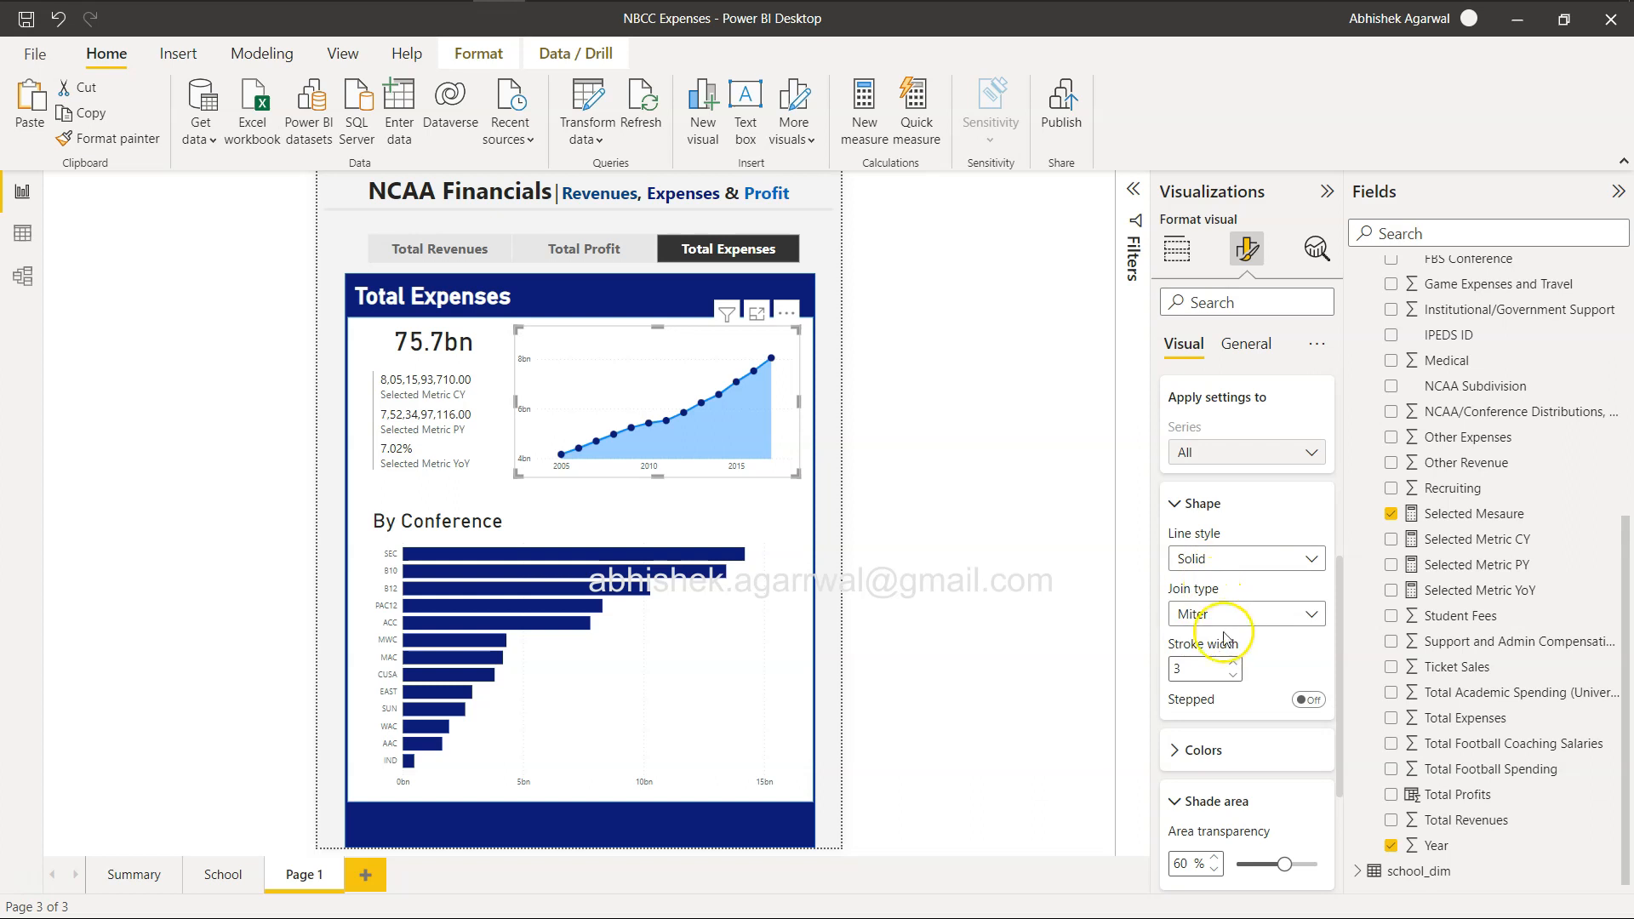
pyautogui.click(1226, 614)
pyautogui.click(1234, 691)
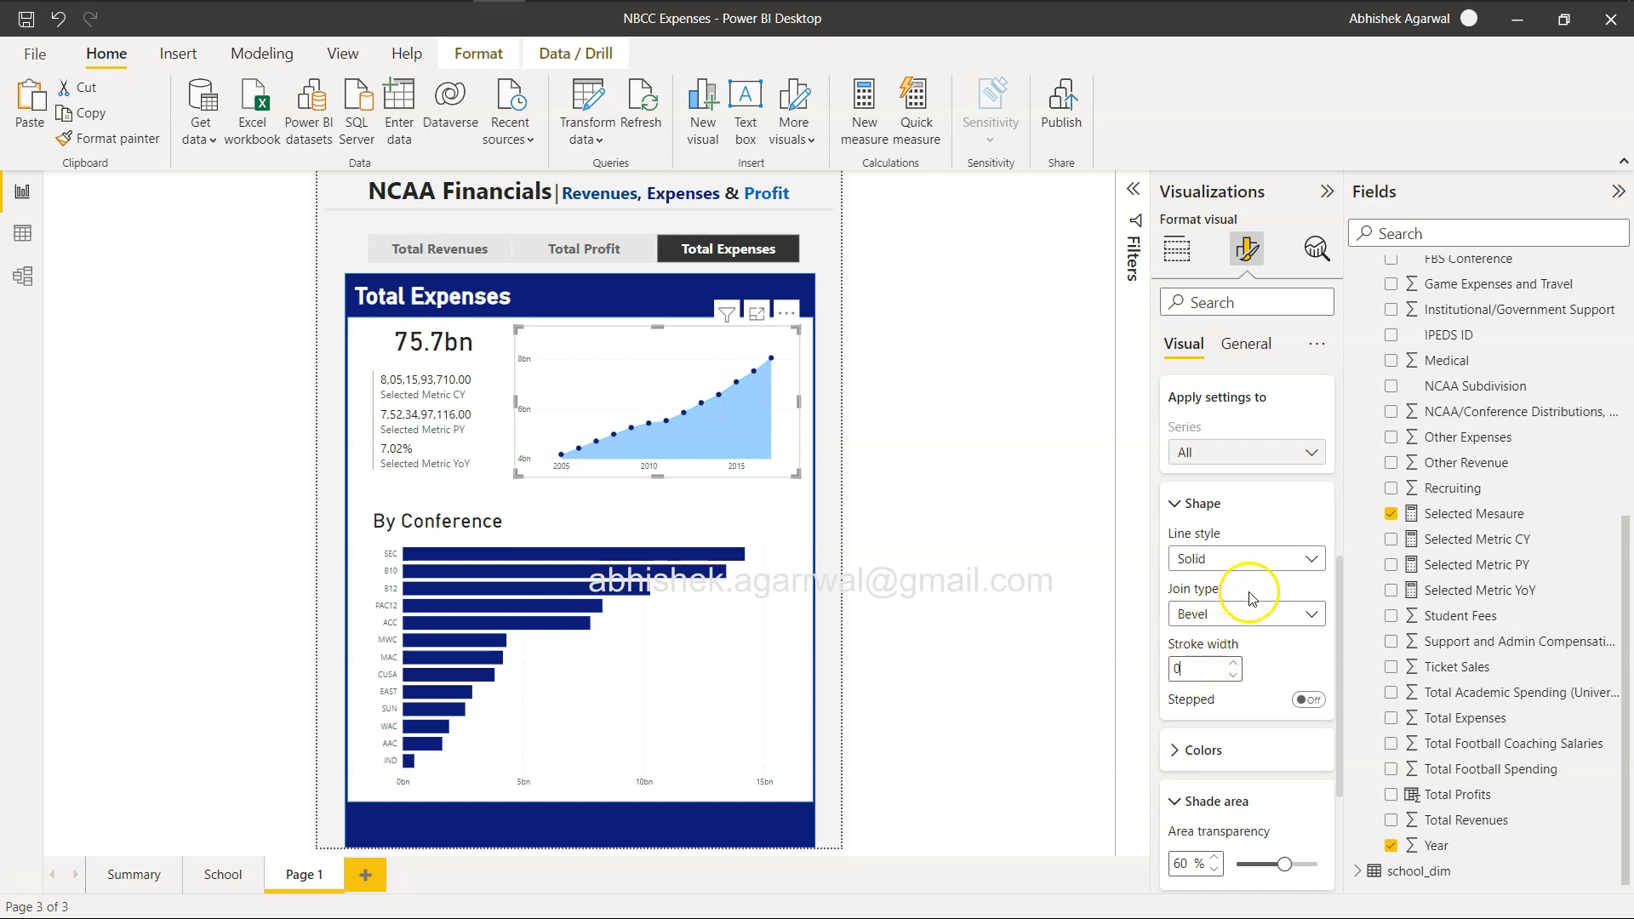
# Examine the area chart's line color options and check the chart for Total Profit and Total Expenses.
pyautogui.scroll(-3, 1263, 677)
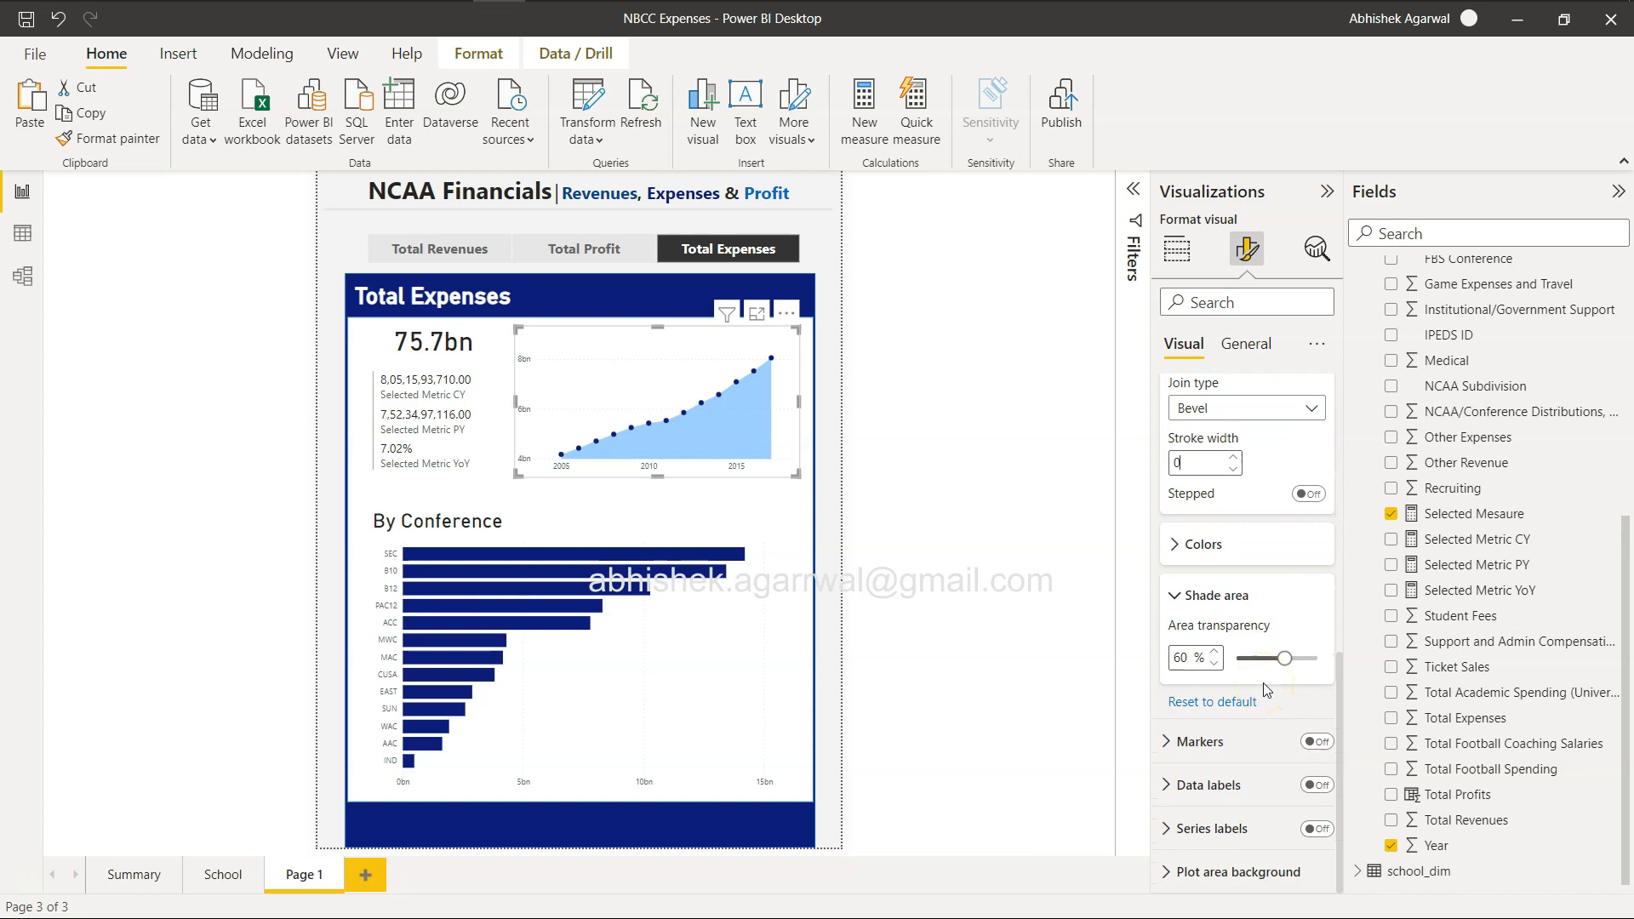
pyautogui.click(1213, 549)
pyautogui.click(1183, 548)
pyautogui.click(1185, 549)
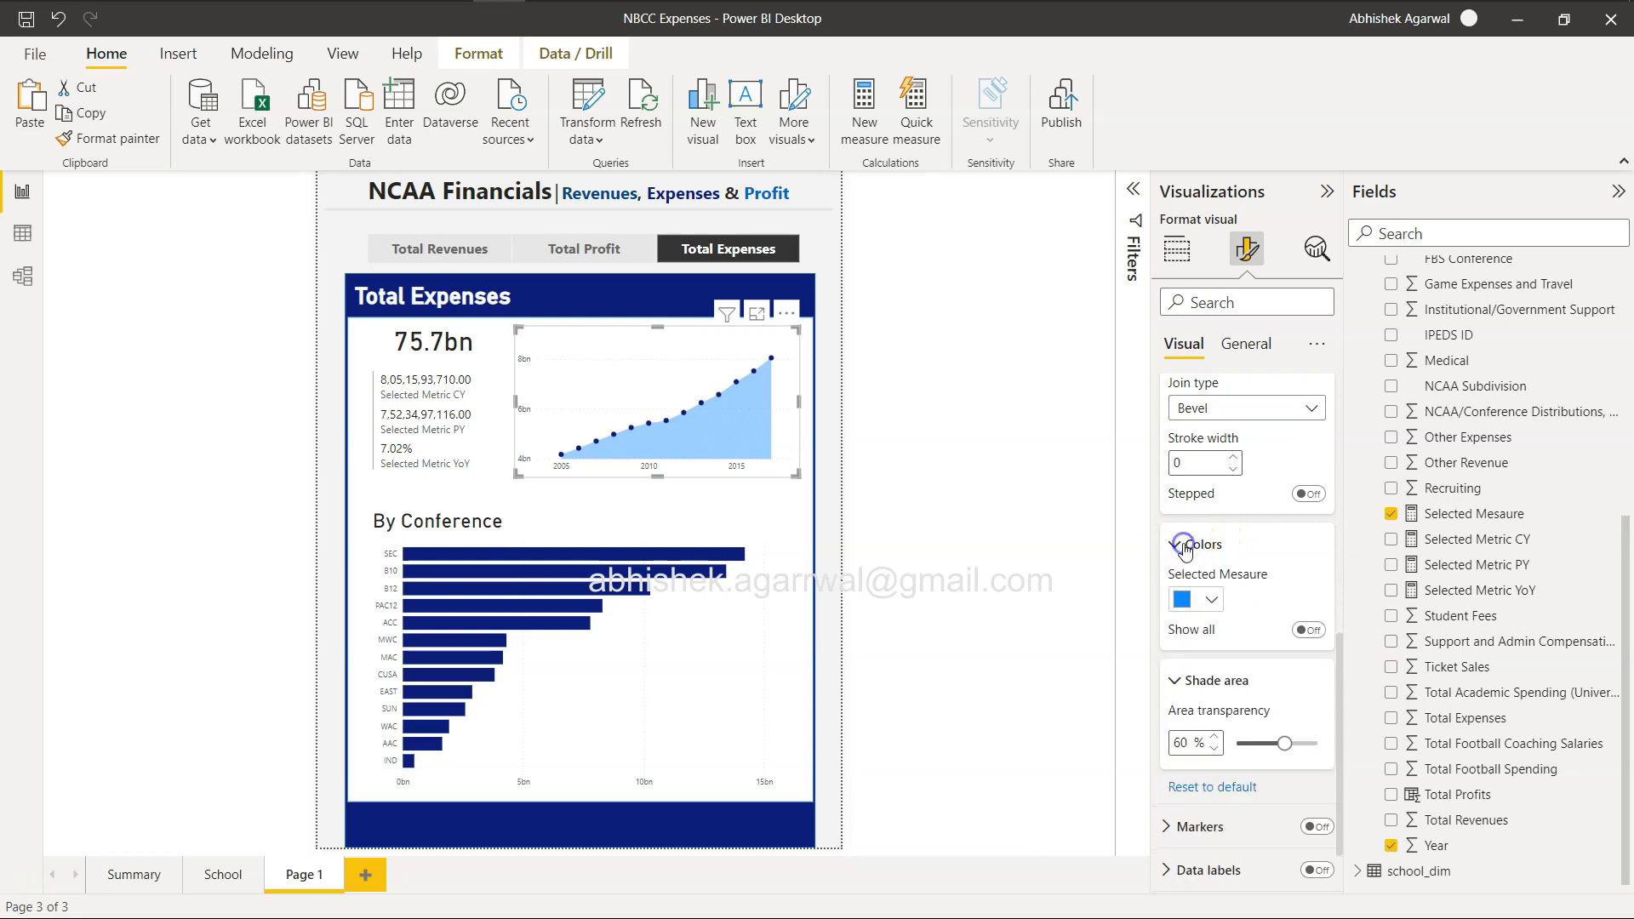
pyautogui.click(1185, 545)
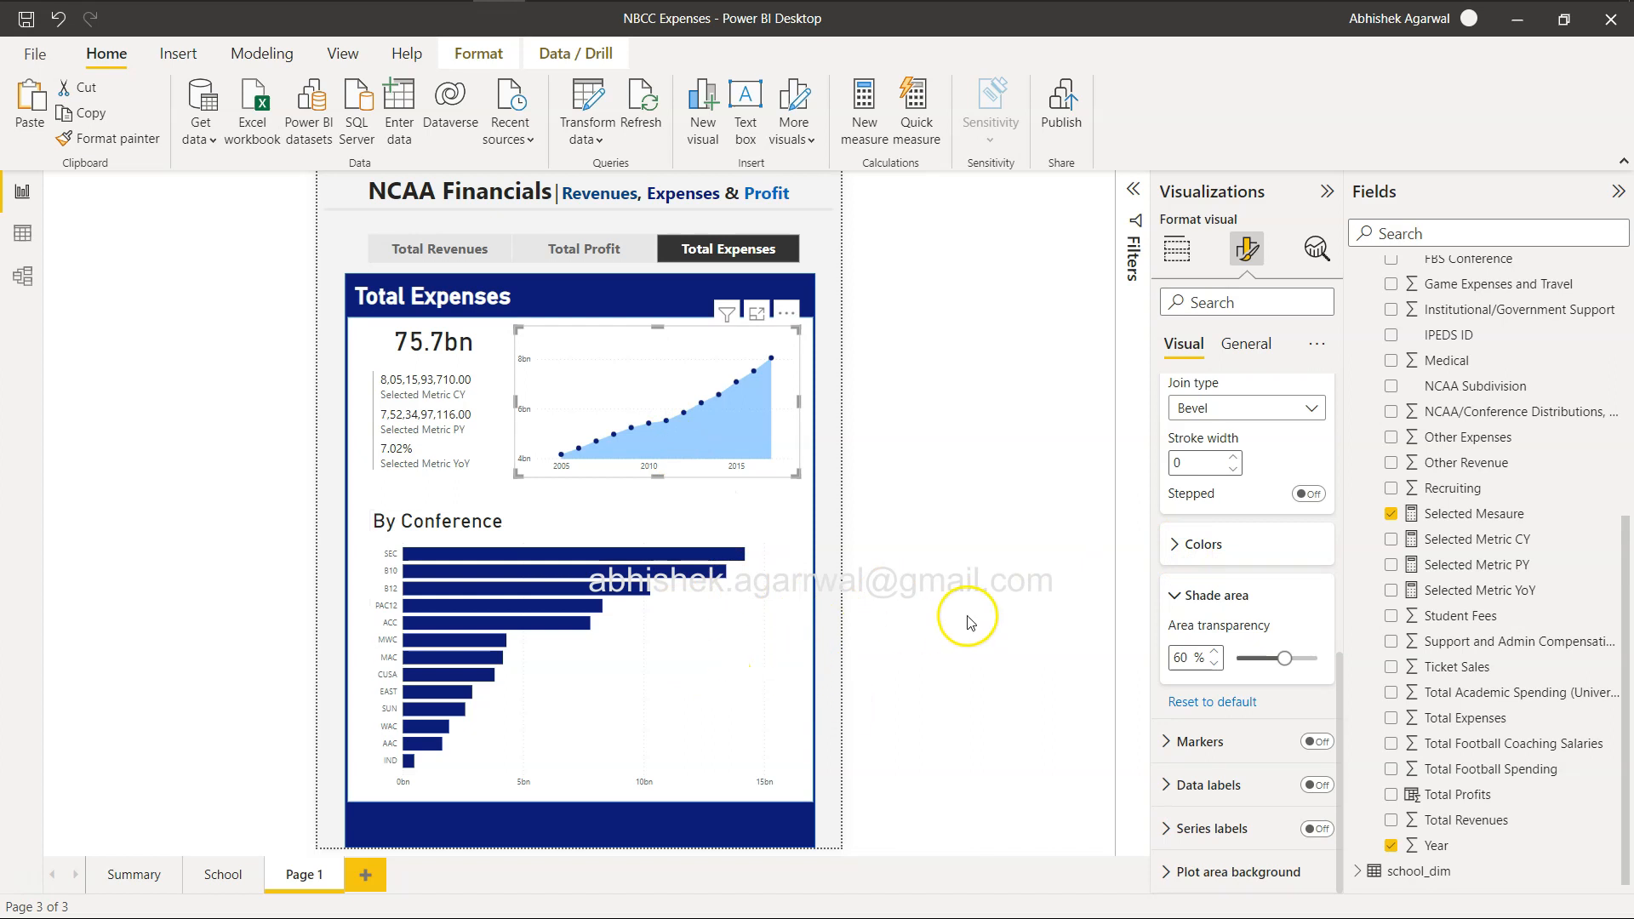
pyautogui.click(608, 253)
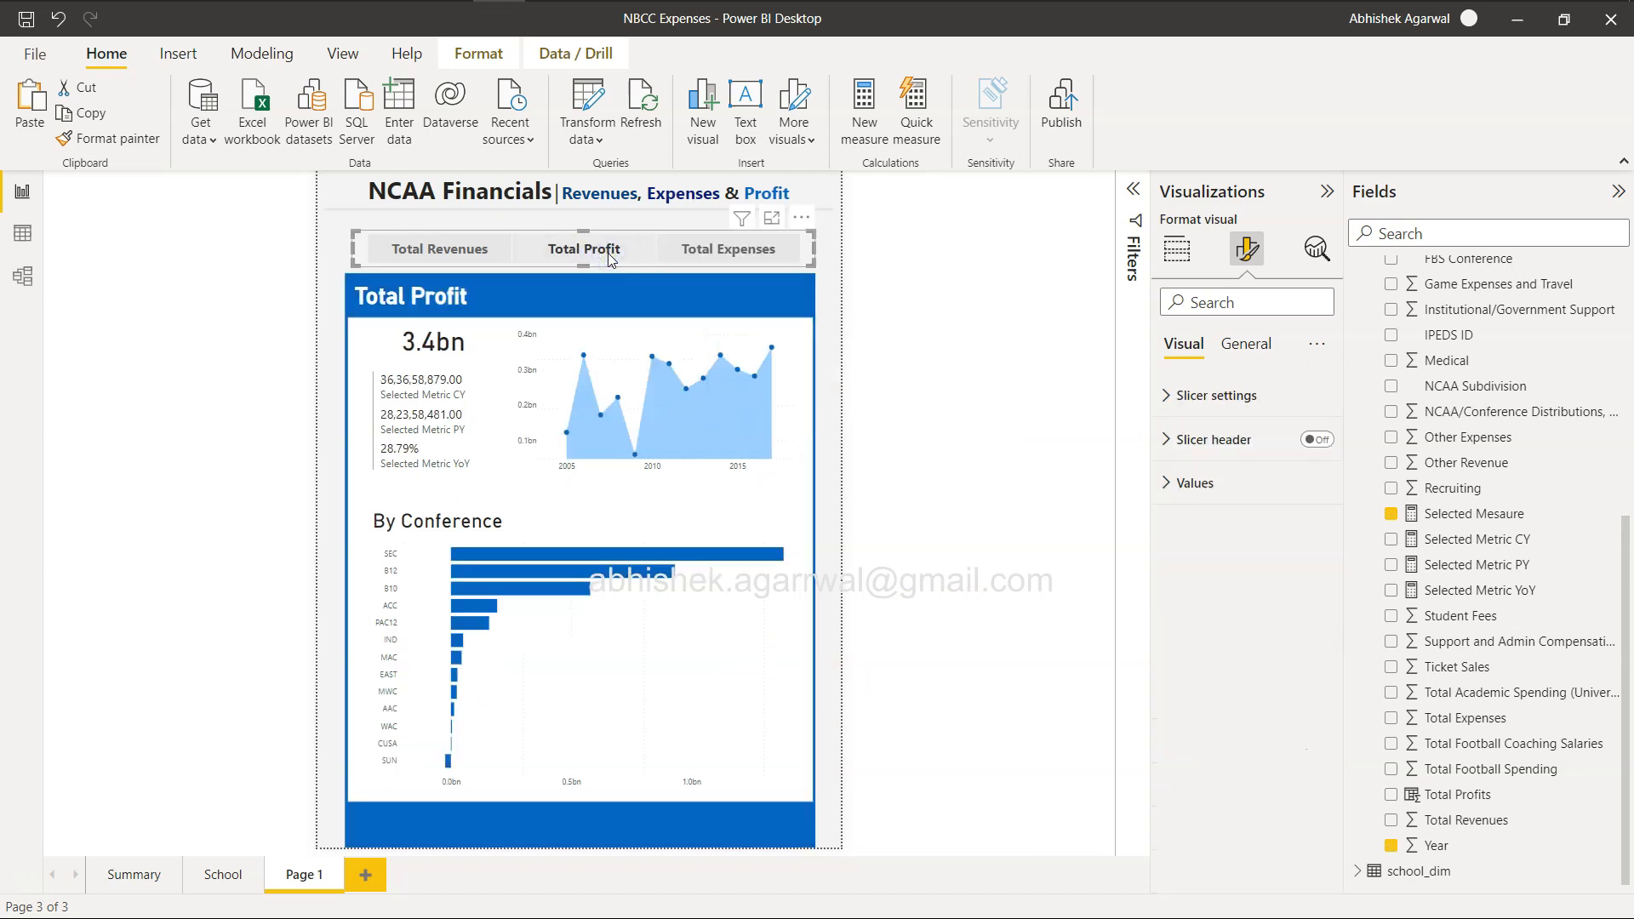
pyautogui.click(713, 258)
# Undo the recent slicer changes and the area chart's line join and stroke width changes.
pyautogui.hotkey('ctrl', 'z')
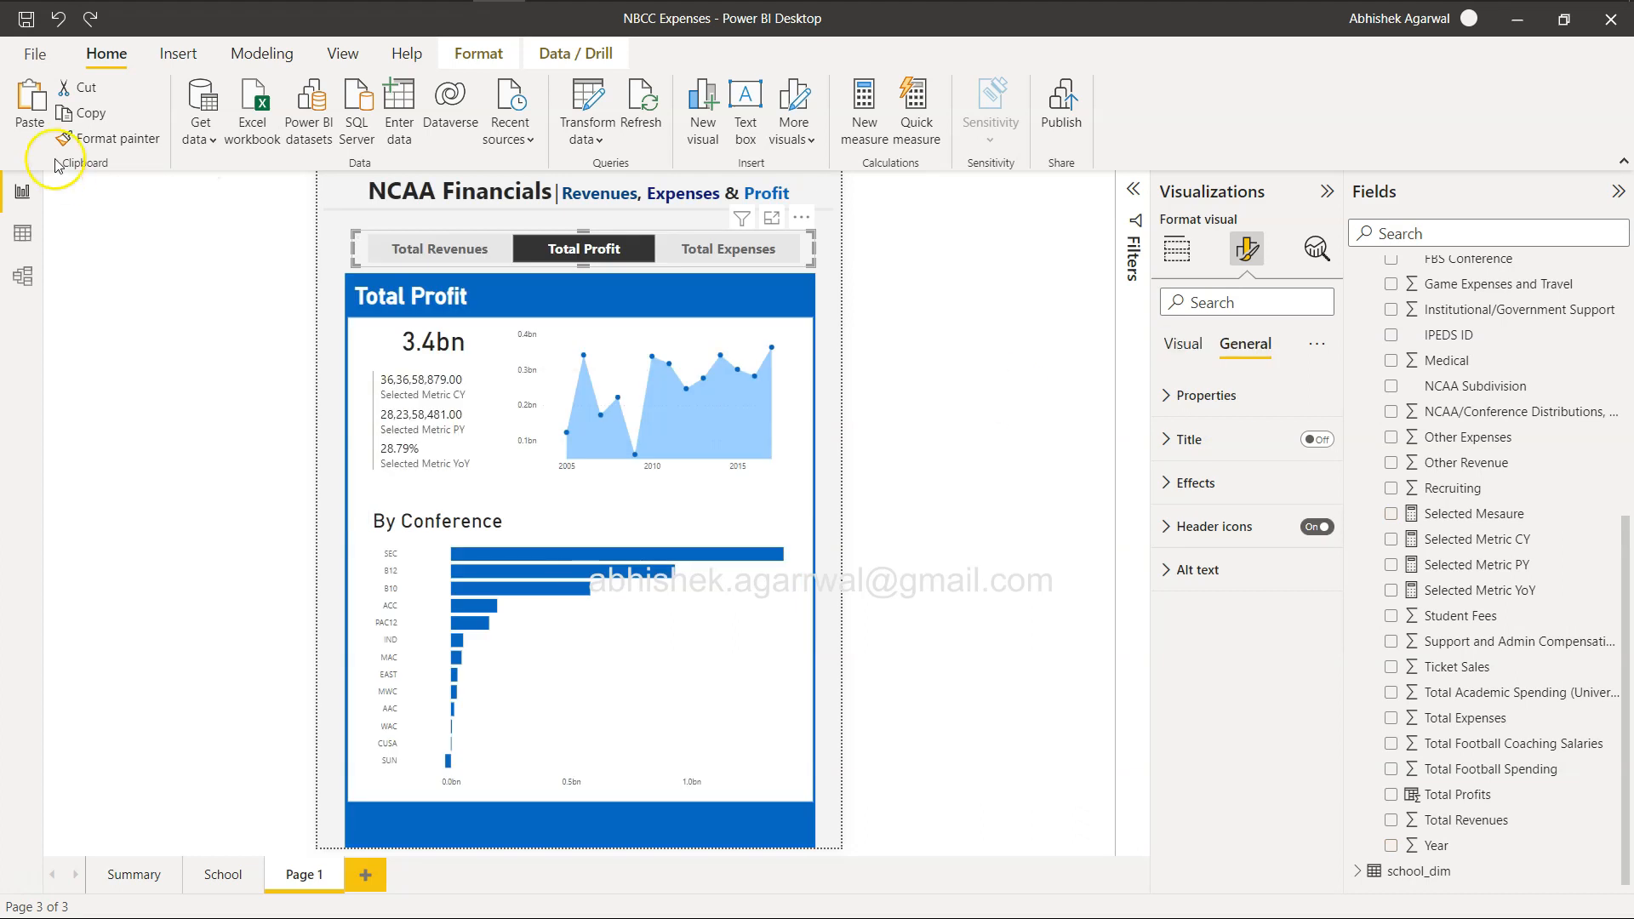
pyautogui.click(58, 18)
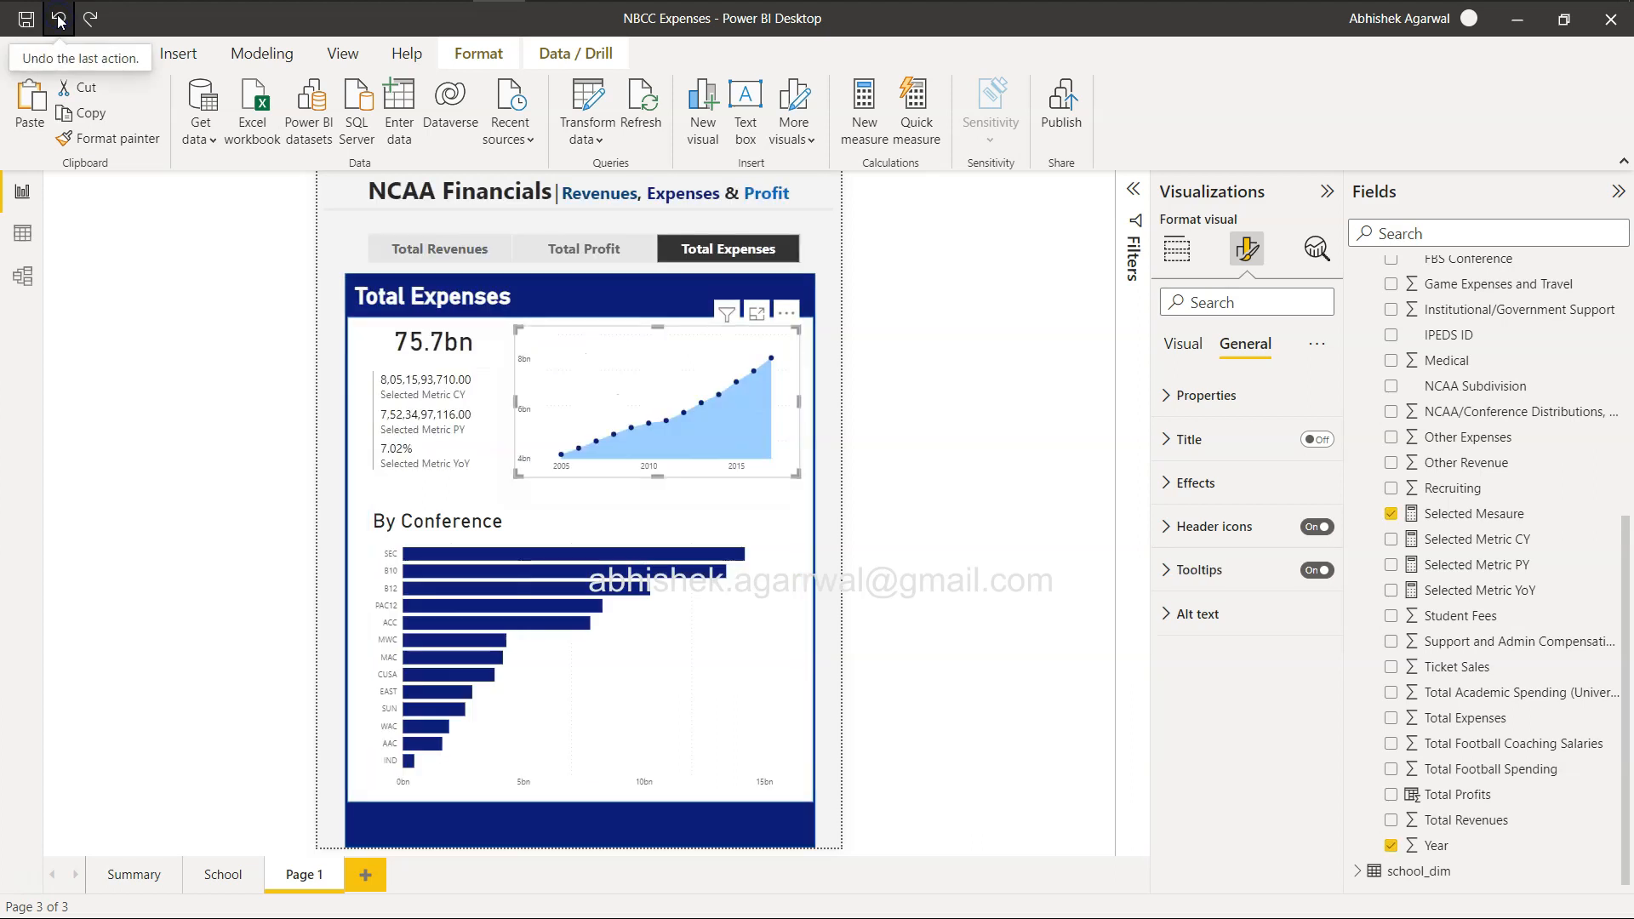
pyautogui.click(58, 18)
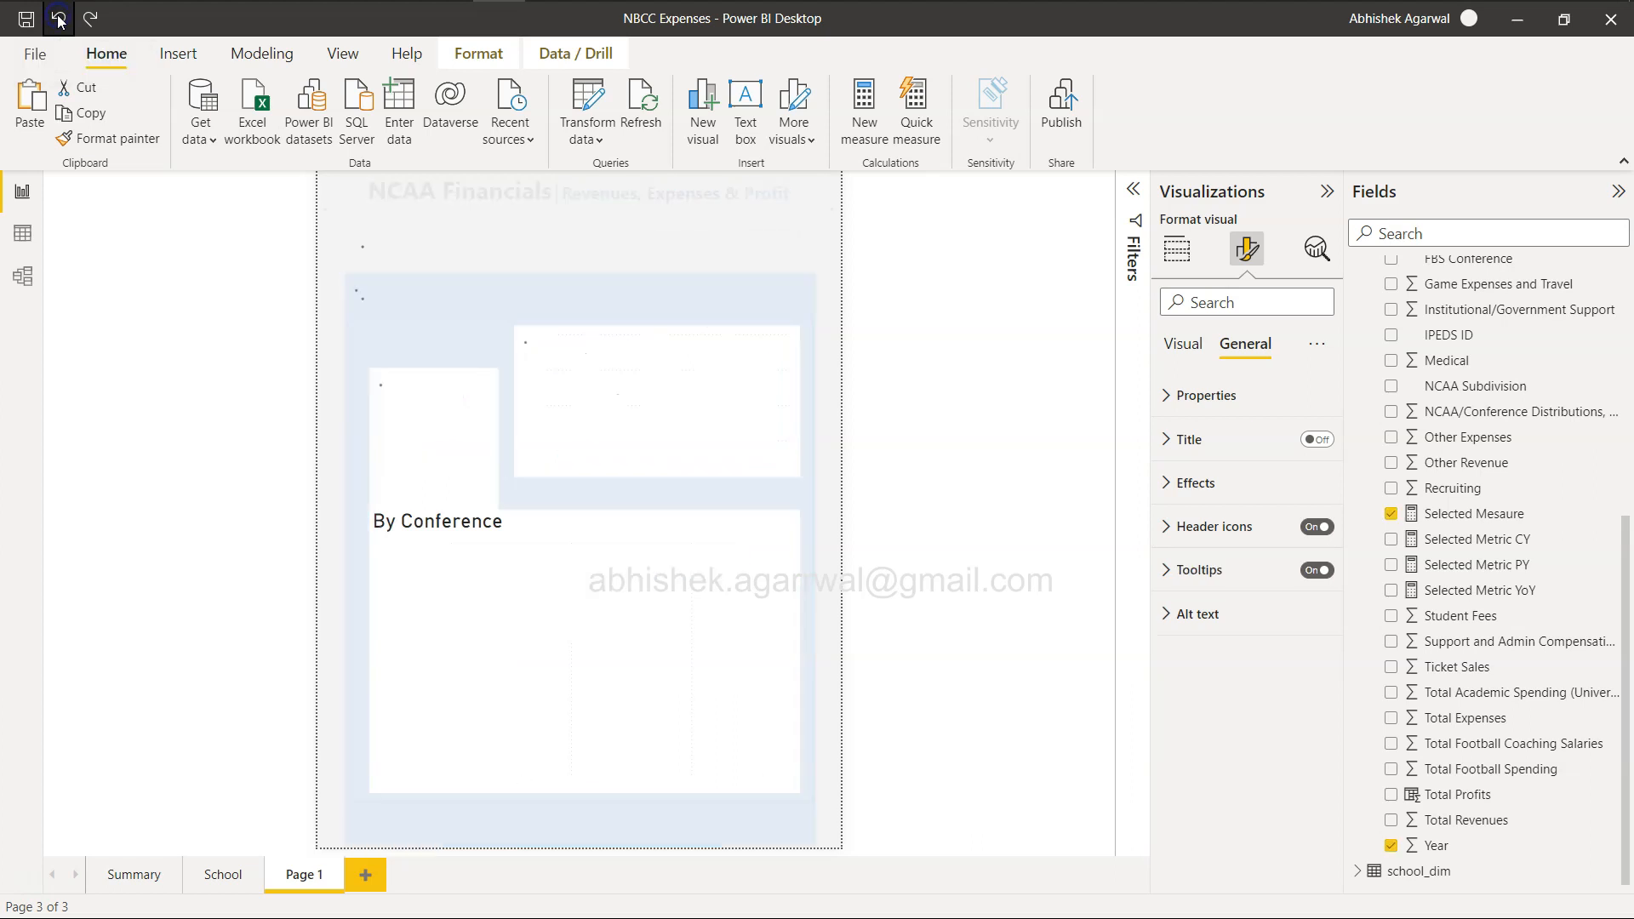
pyautogui.click(57, 19)
pyautogui.click(58, 19)
pyautogui.click(58, 19)
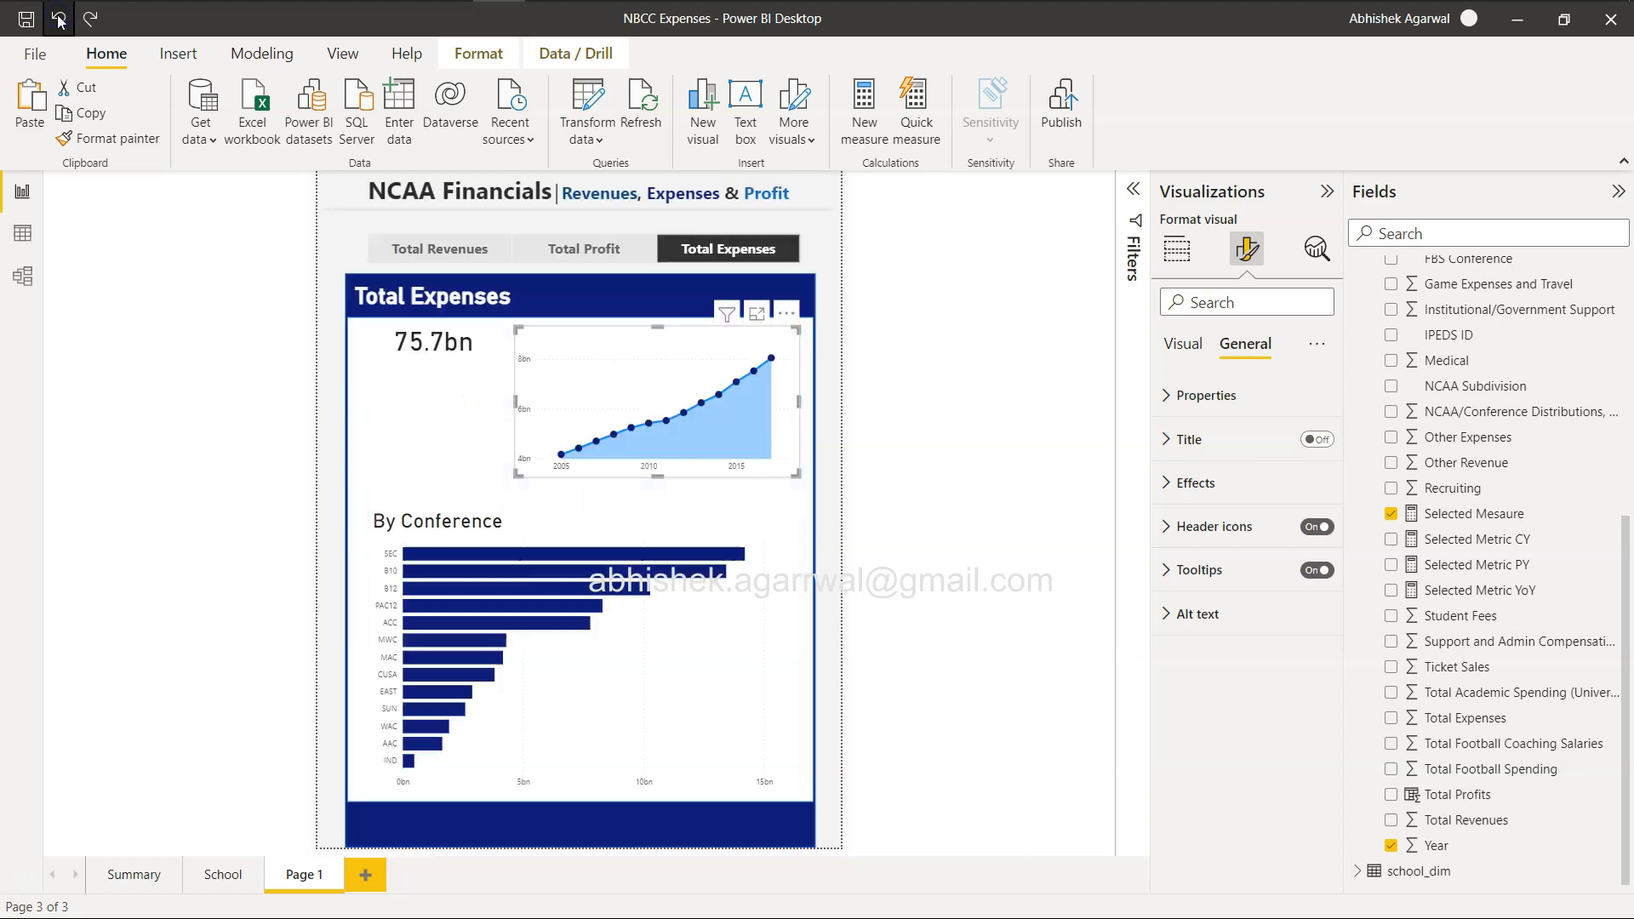
pyautogui.click(58, 19)
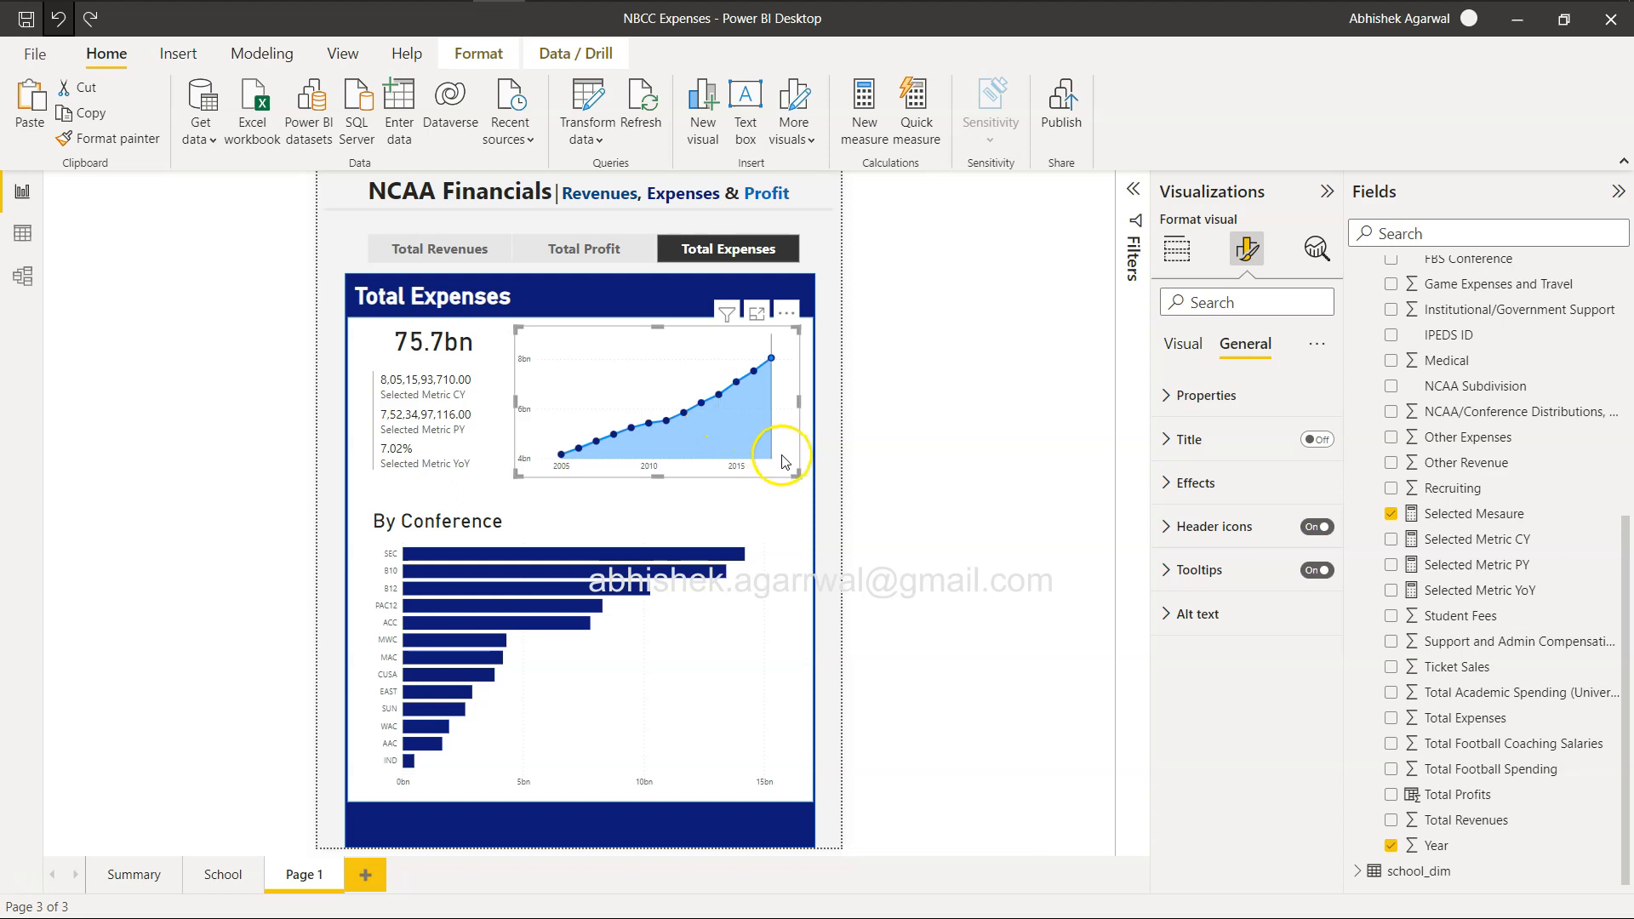
# Delete the area chart beside the CY, PY and YoY metrics.
pyautogui.moveTo(784, 461)
pyautogui.click(597, 339)
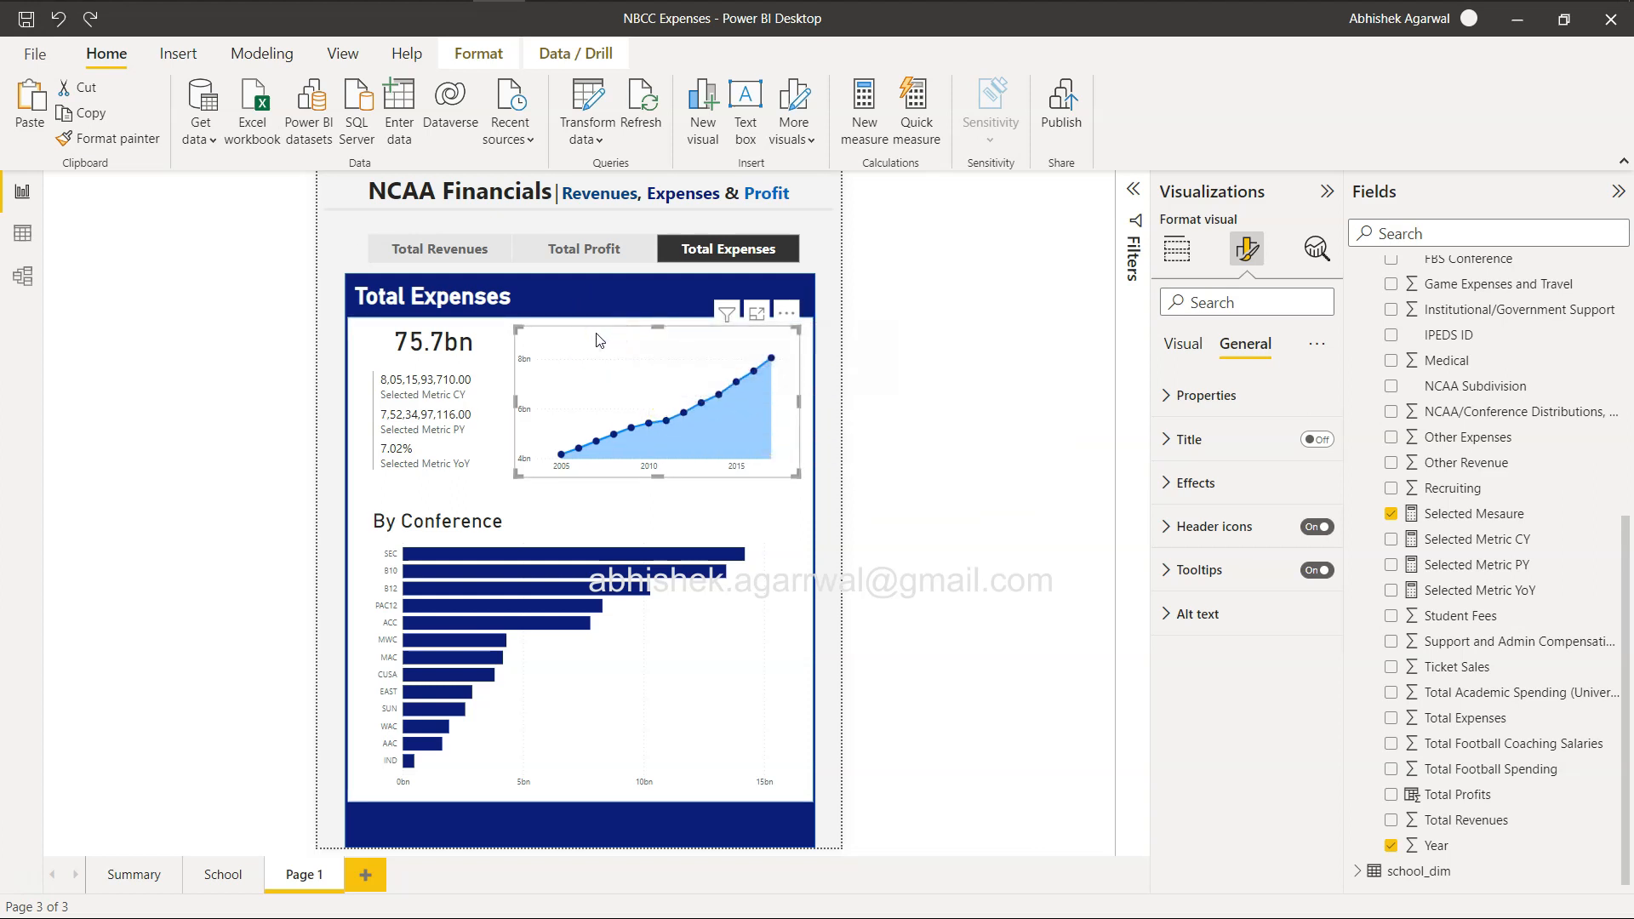
pyautogui.moveTo(650, 329); pyautogui.dragTo(650, 331)
pyautogui.press('Delete')
# Copy the By Conference bar chart again, shrink the copy and place it in the empty space beside the metrics.
pyautogui.click(668, 661)
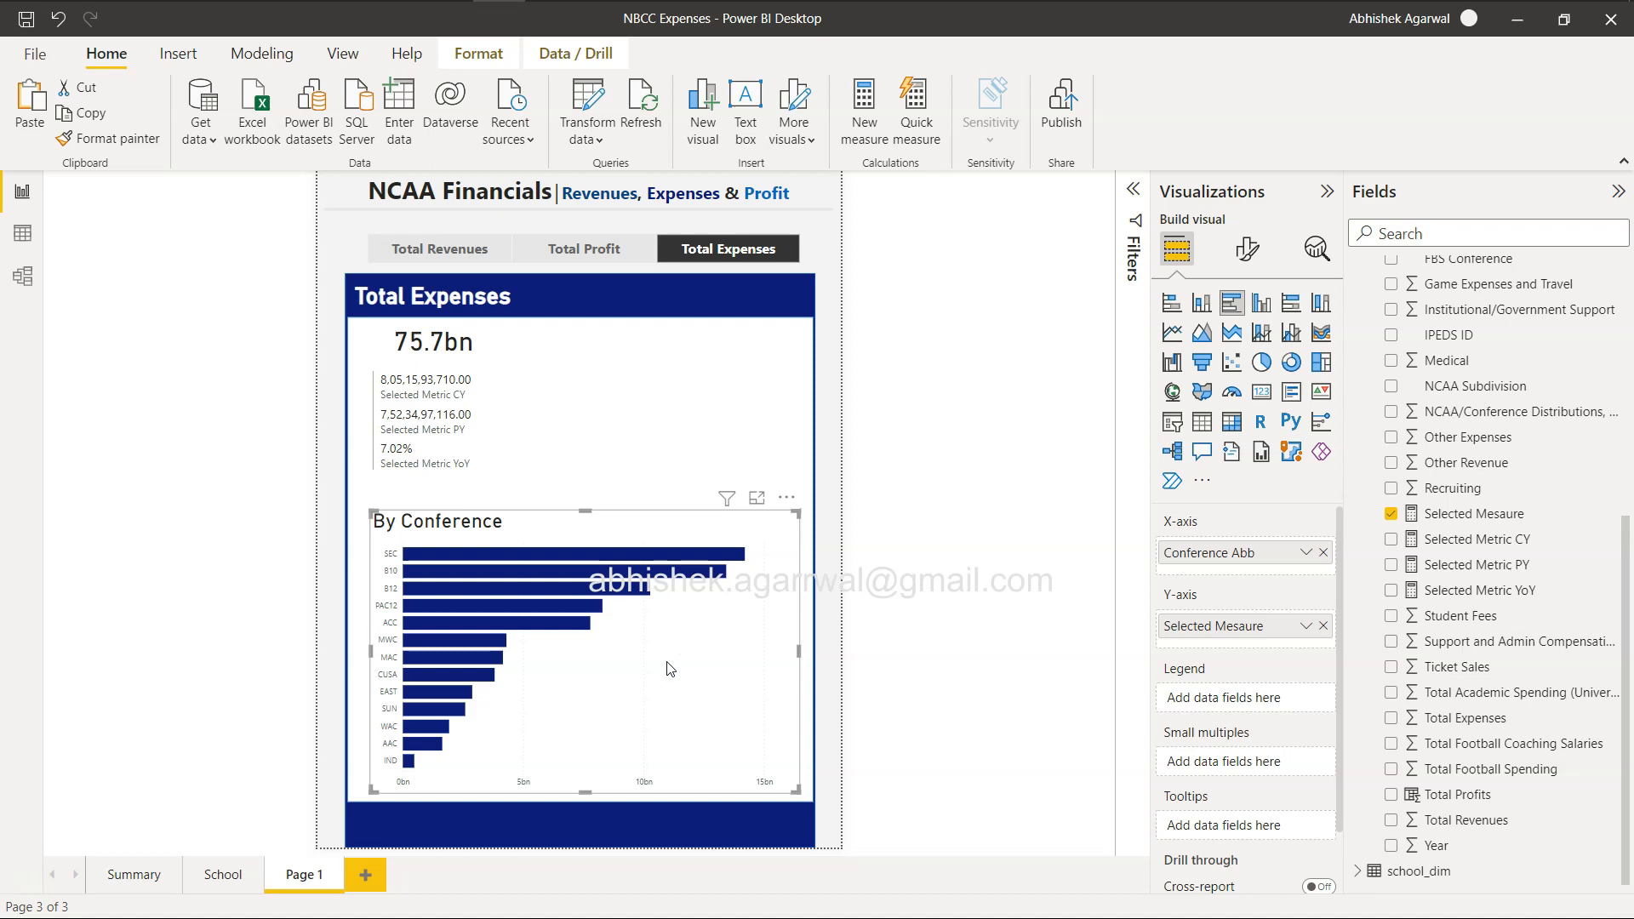
pyautogui.moveTo(671, 669); pyautogui.dragTo(677, 675)
pyautogui.moveTo(800, 797); pyautogui.dragTo(627, 656)
pyautogui.moveTo(572, 595); pyautogui.dragTo(737, 407)
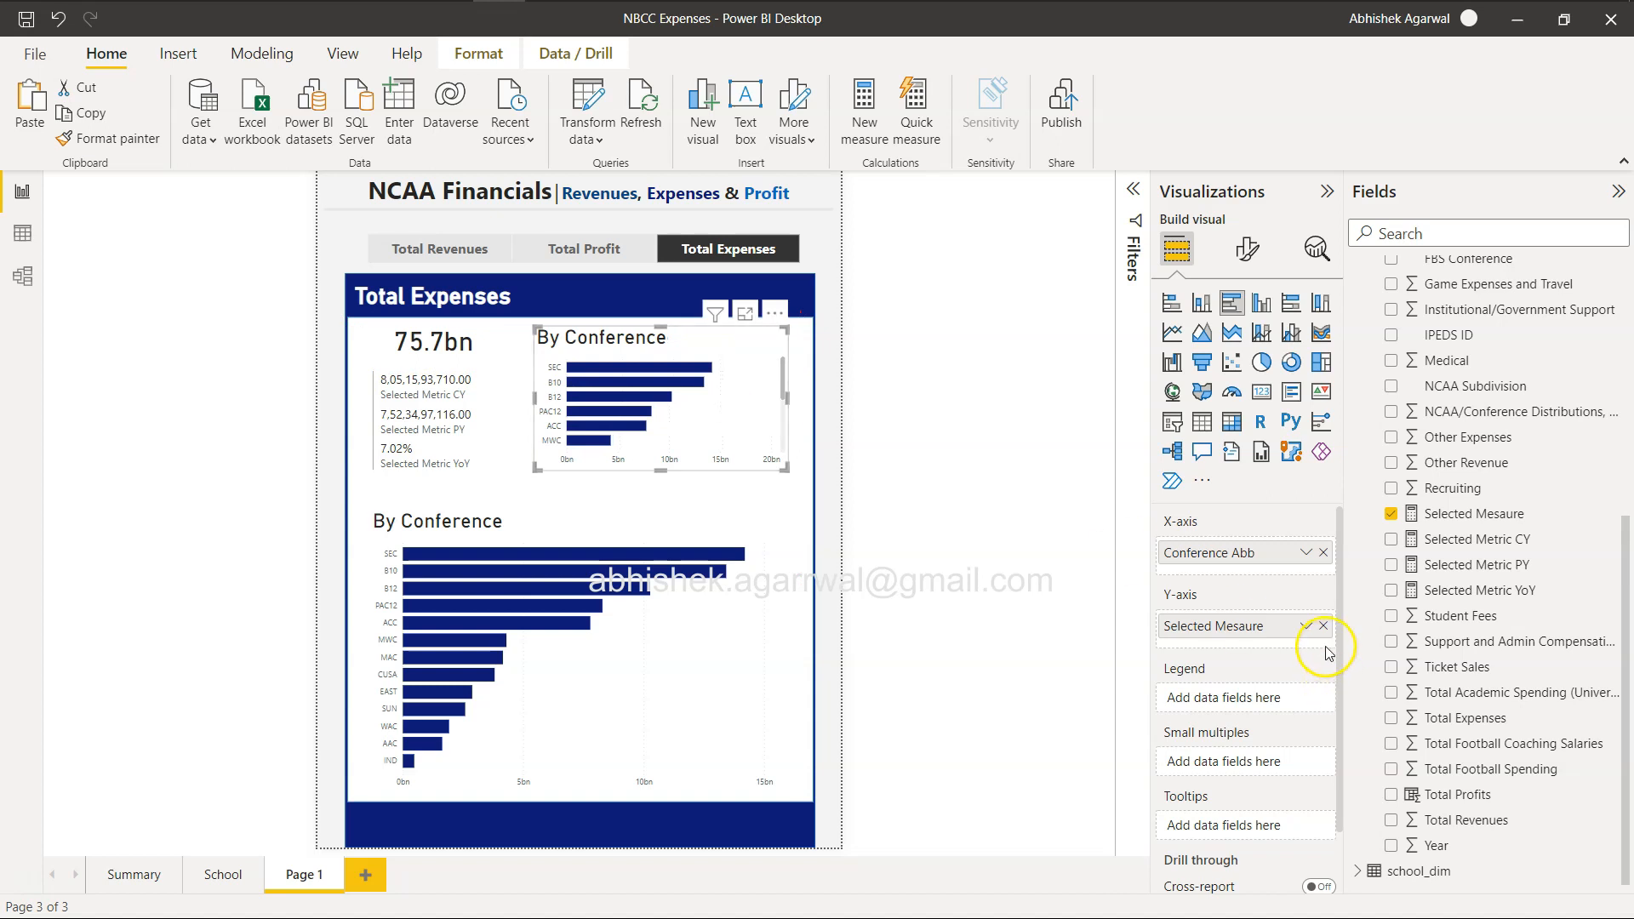
# Replace Conference Abb with Year on the copied chart's X-axis and convert it to an area chart.
pyautogui.moveTo(1451, 851); pyautogui.dragTo(1224, 555)
pyautogui.click(1324, 553)
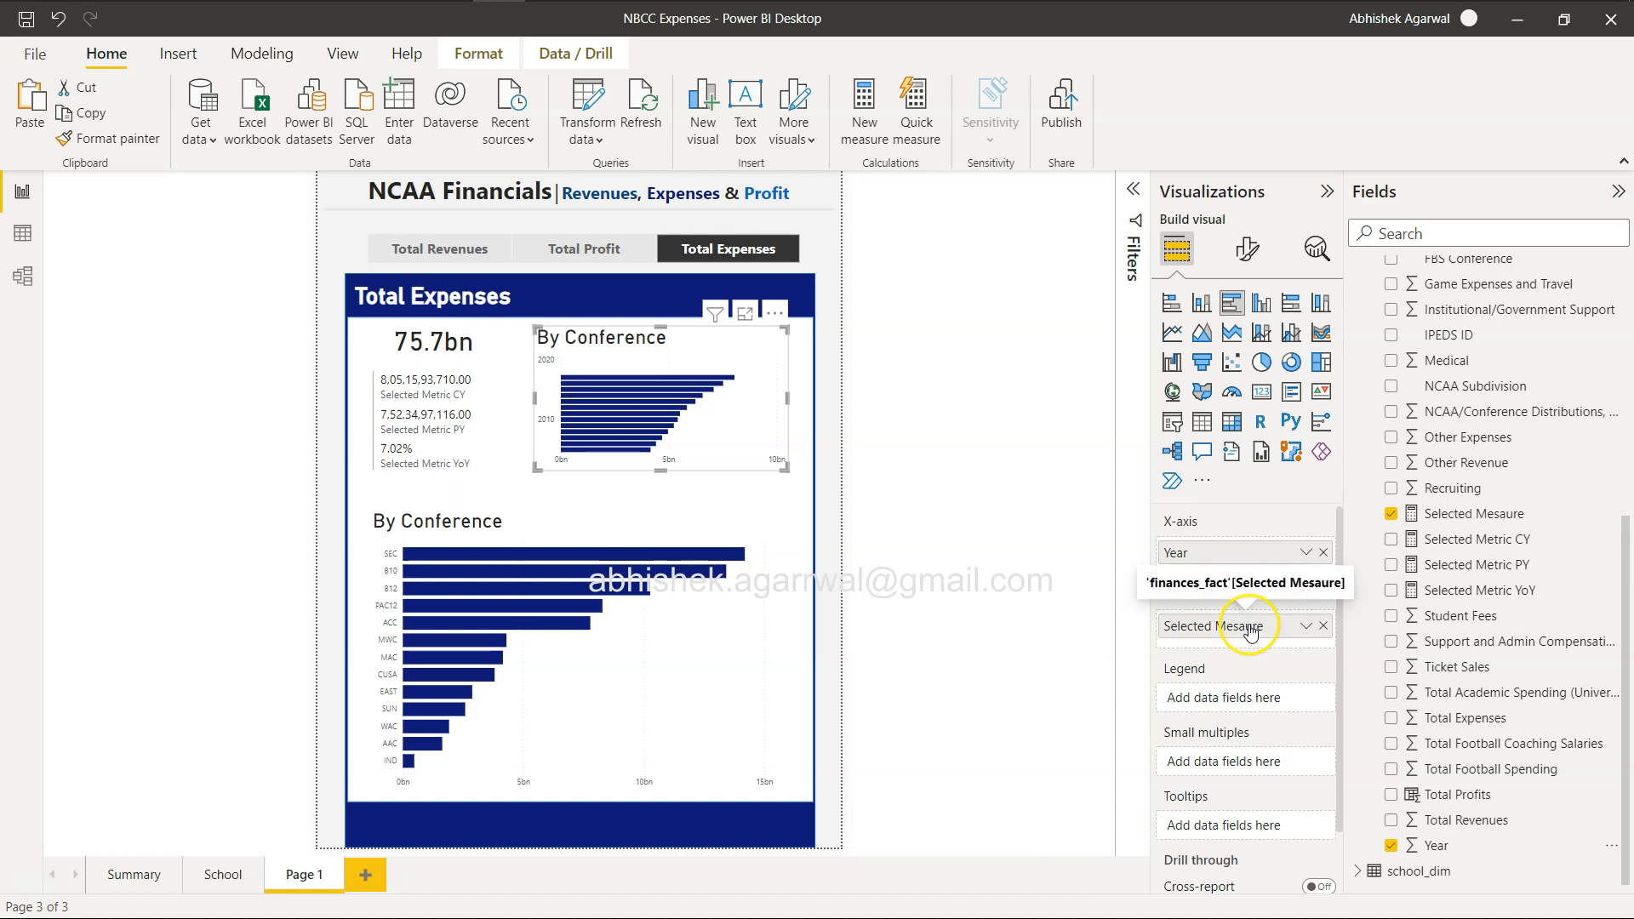
pyautogui.click(1202, 334)
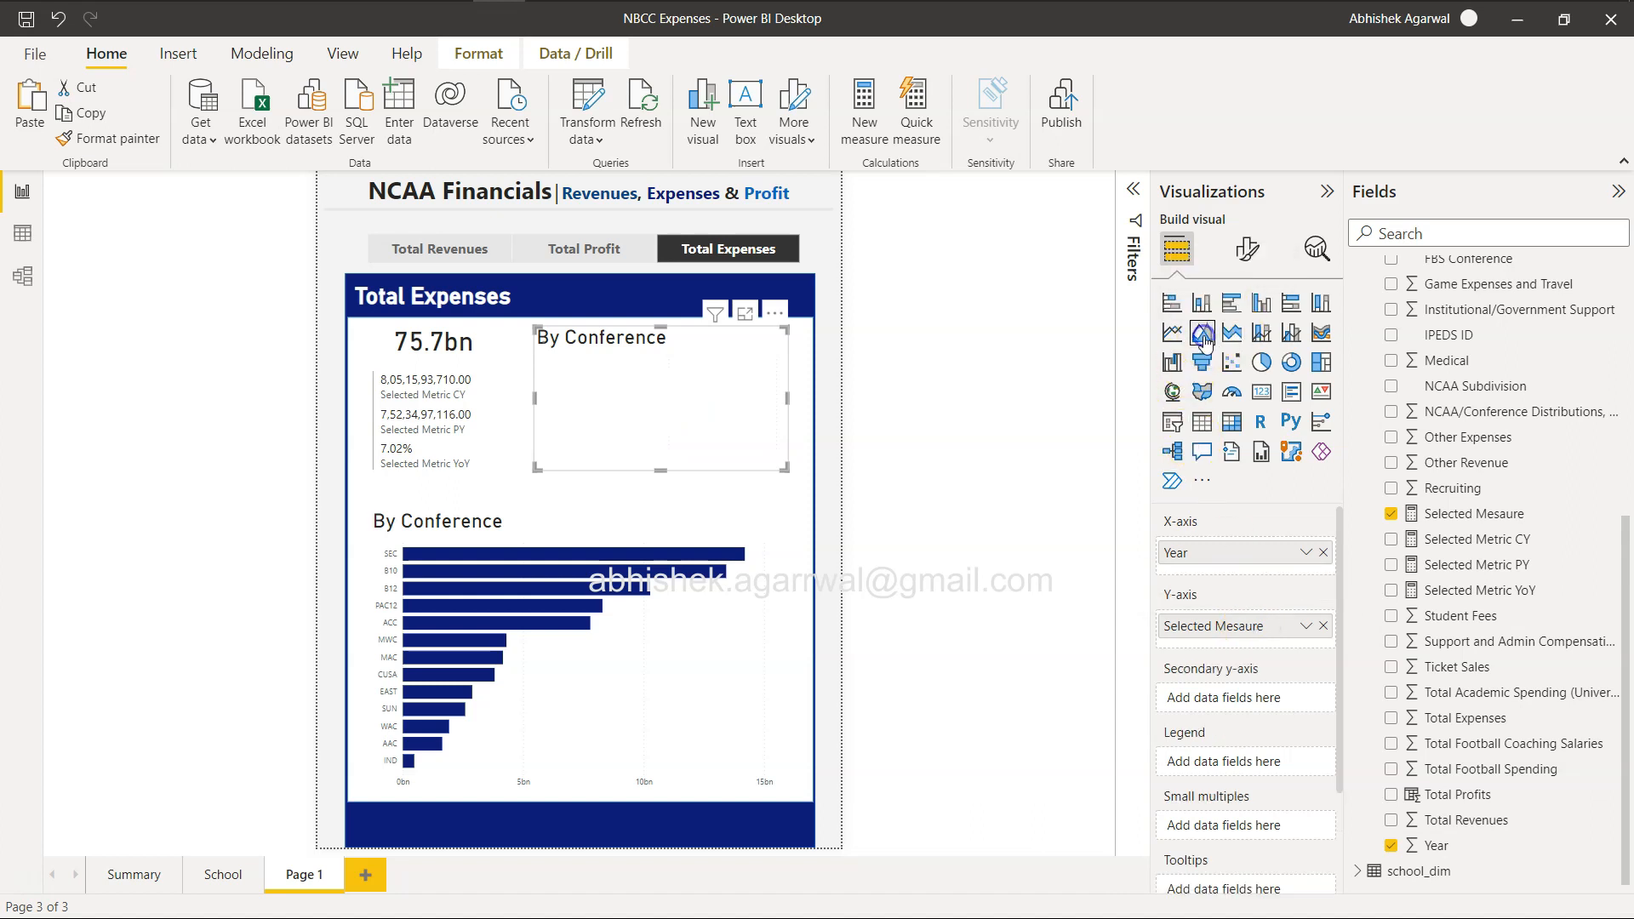
# Check the rebuilt area chart by switching the measure slicer between Total Profit and Total Revenues.
pyautogui.click(584, 249)
pyautogui.click(472, 250)
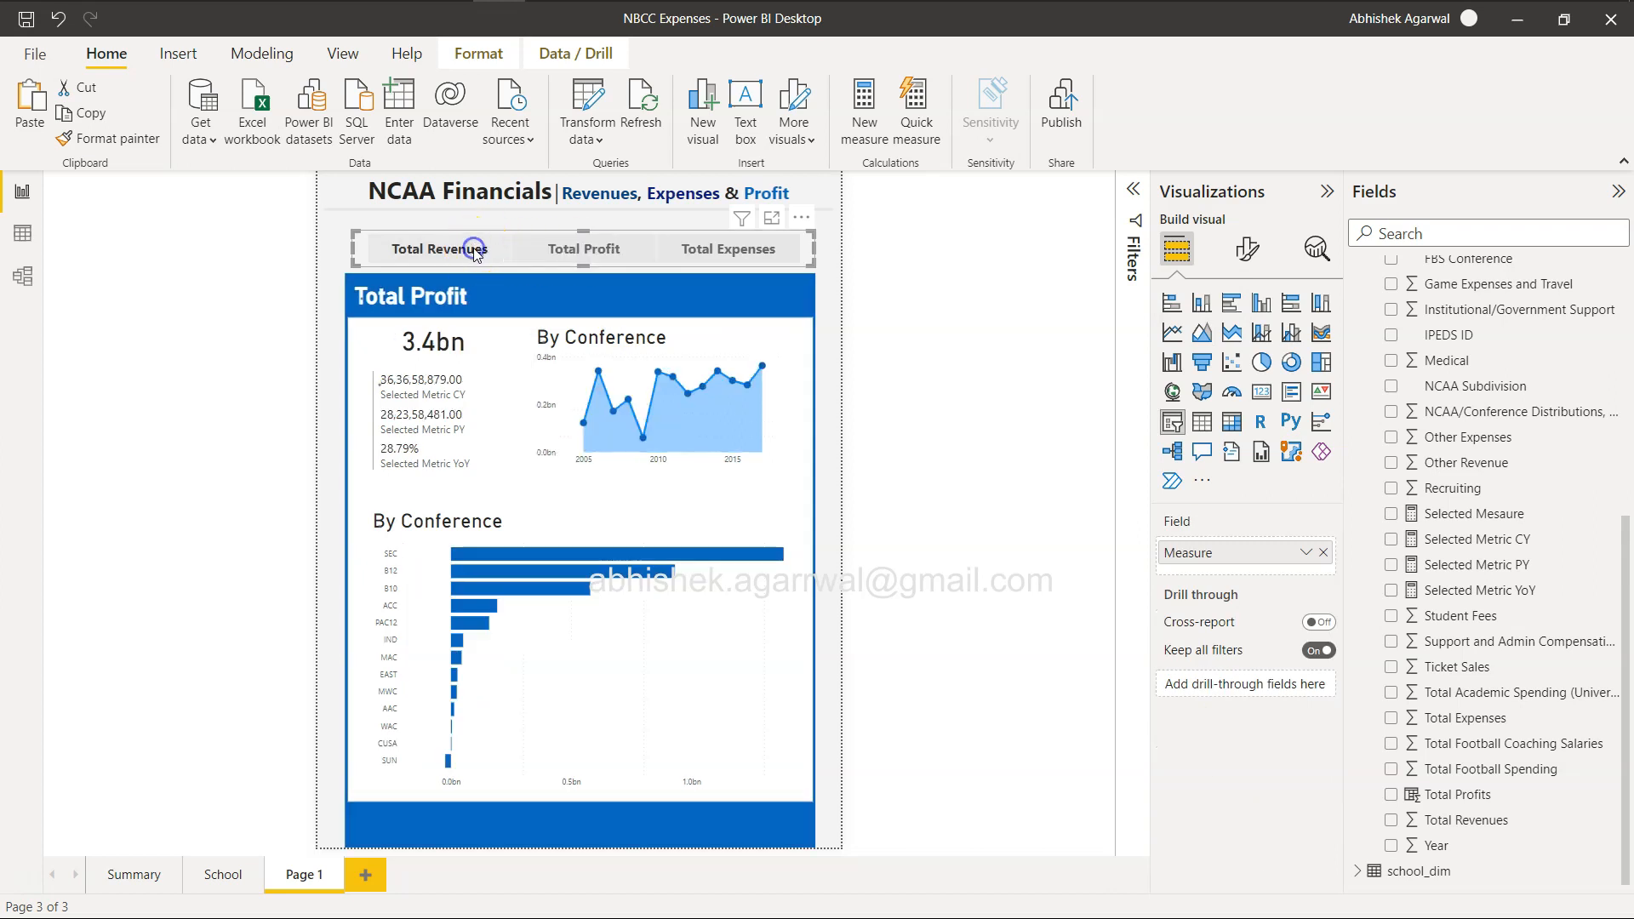
pyautogui.click(563, 248)
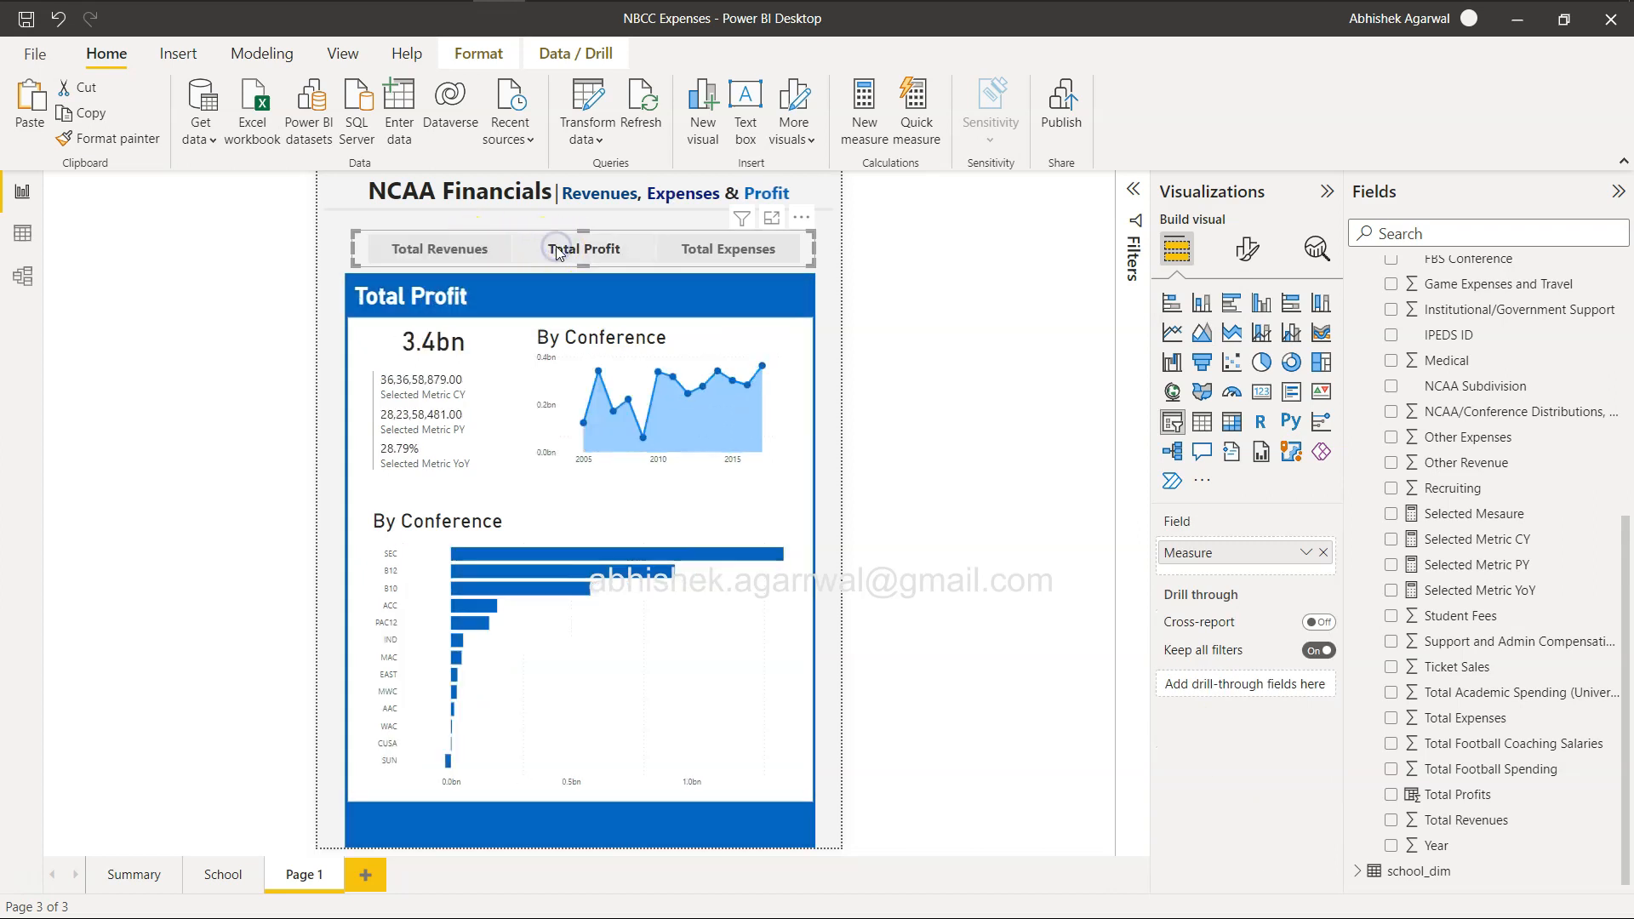
# Compare the area chart's colors with the measure slicer on Total Expenses and on Total Profit.
pyautogui.click(711, 250)
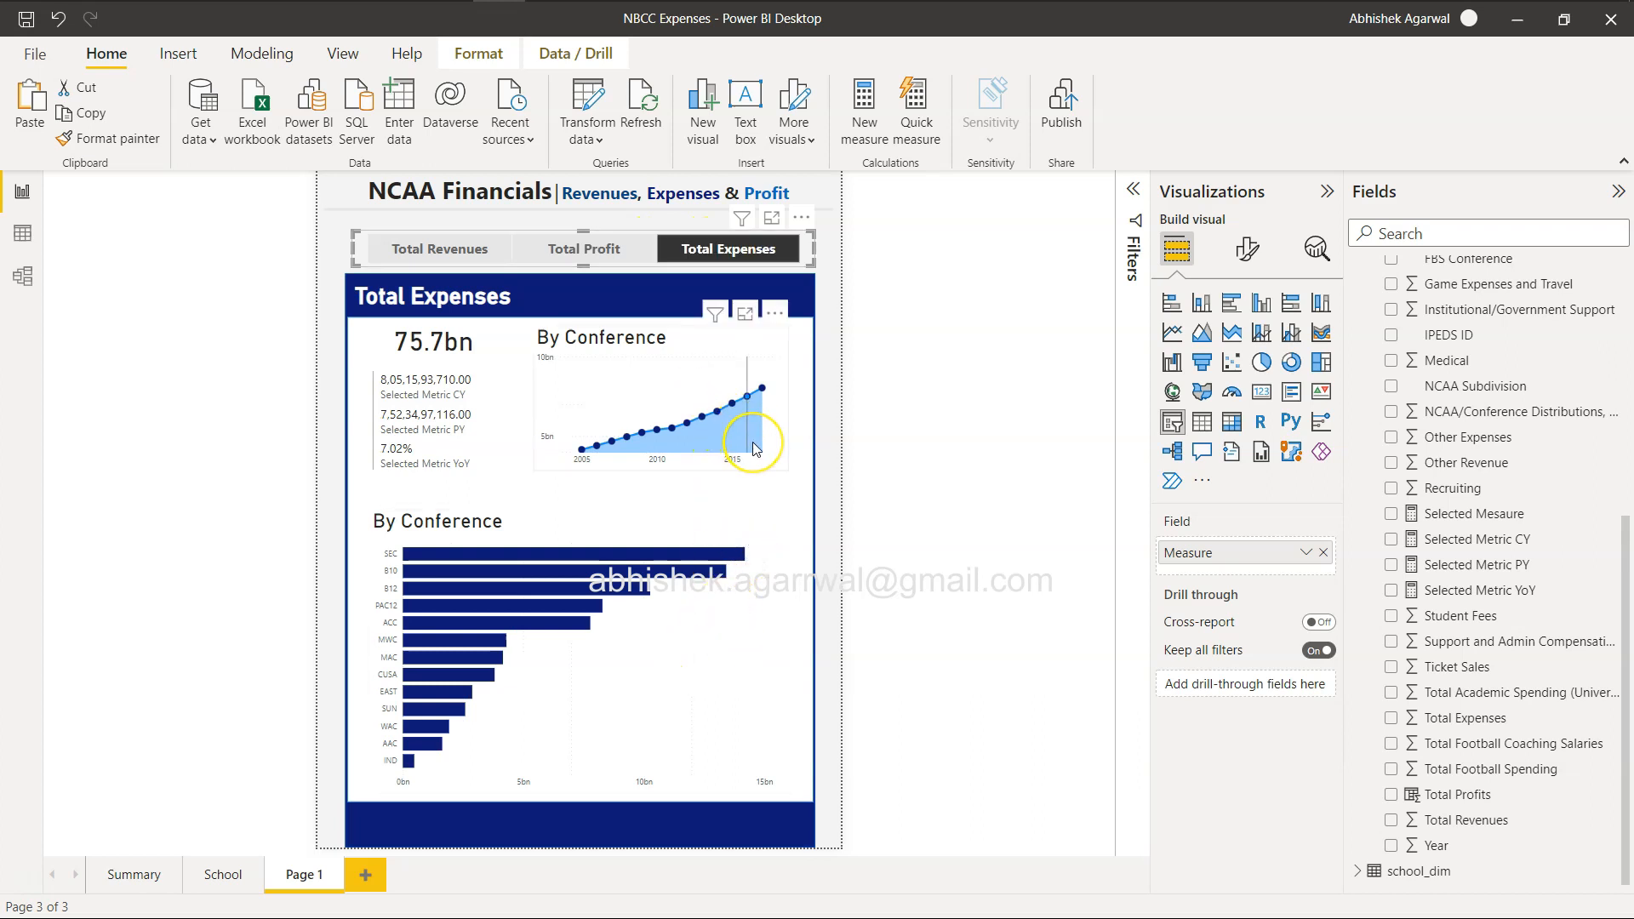
pyautogui.moveTo(756, 448)
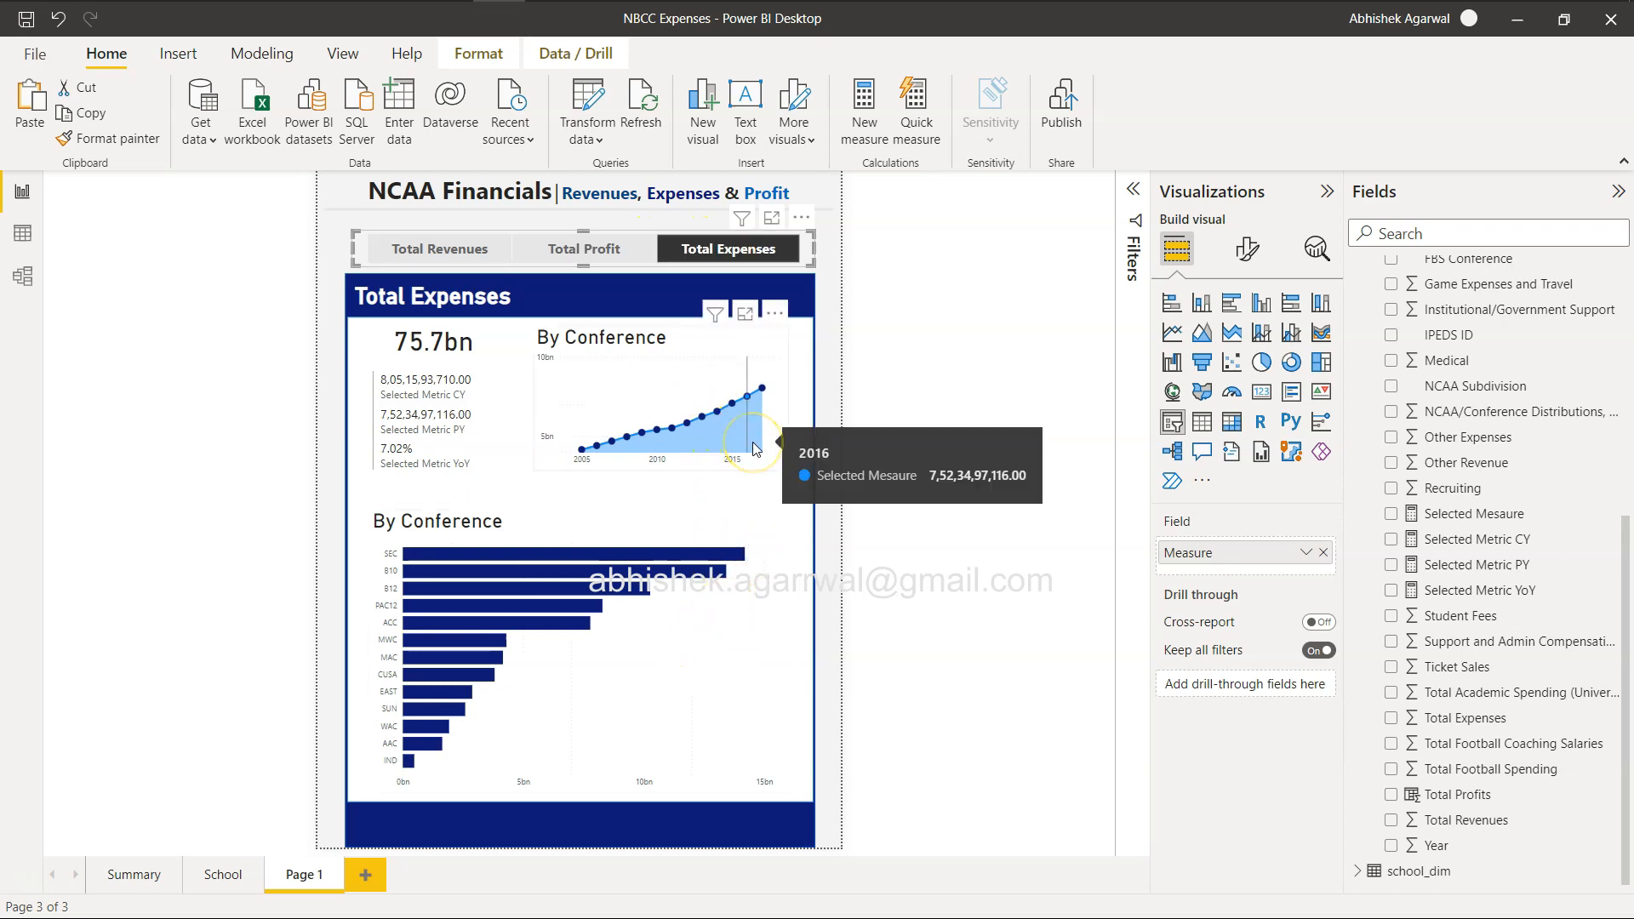
pyautogui.click(596, 248)
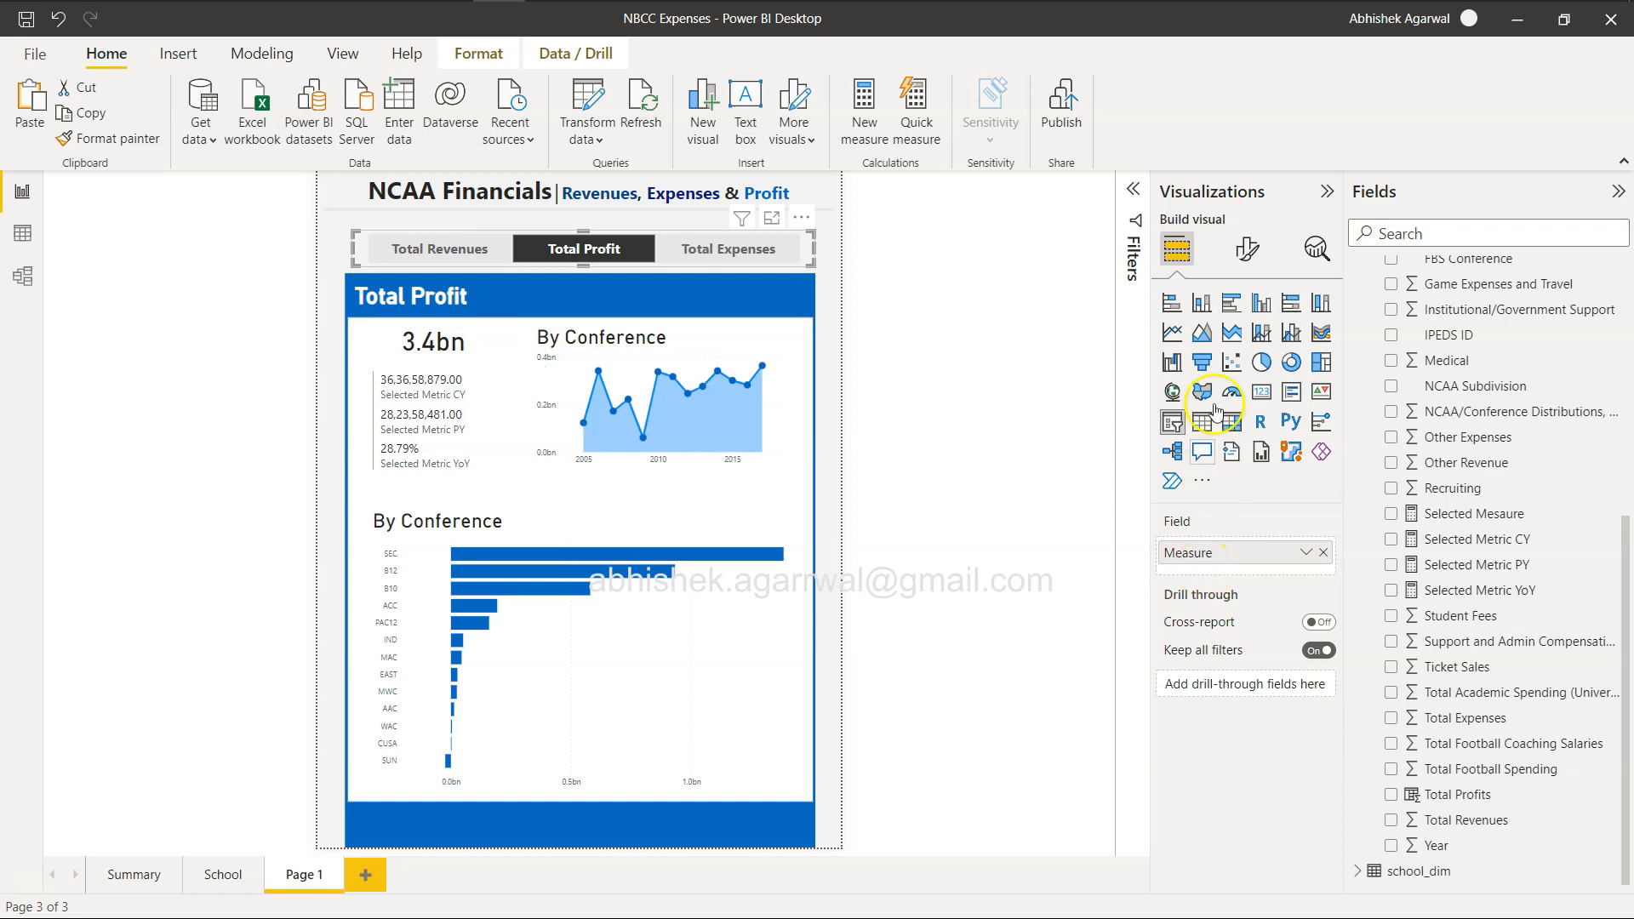
# Examine the area chart's plot area background, line color and shade area settings for a way to control the fill color.
pyautogui.click(1247, 249)
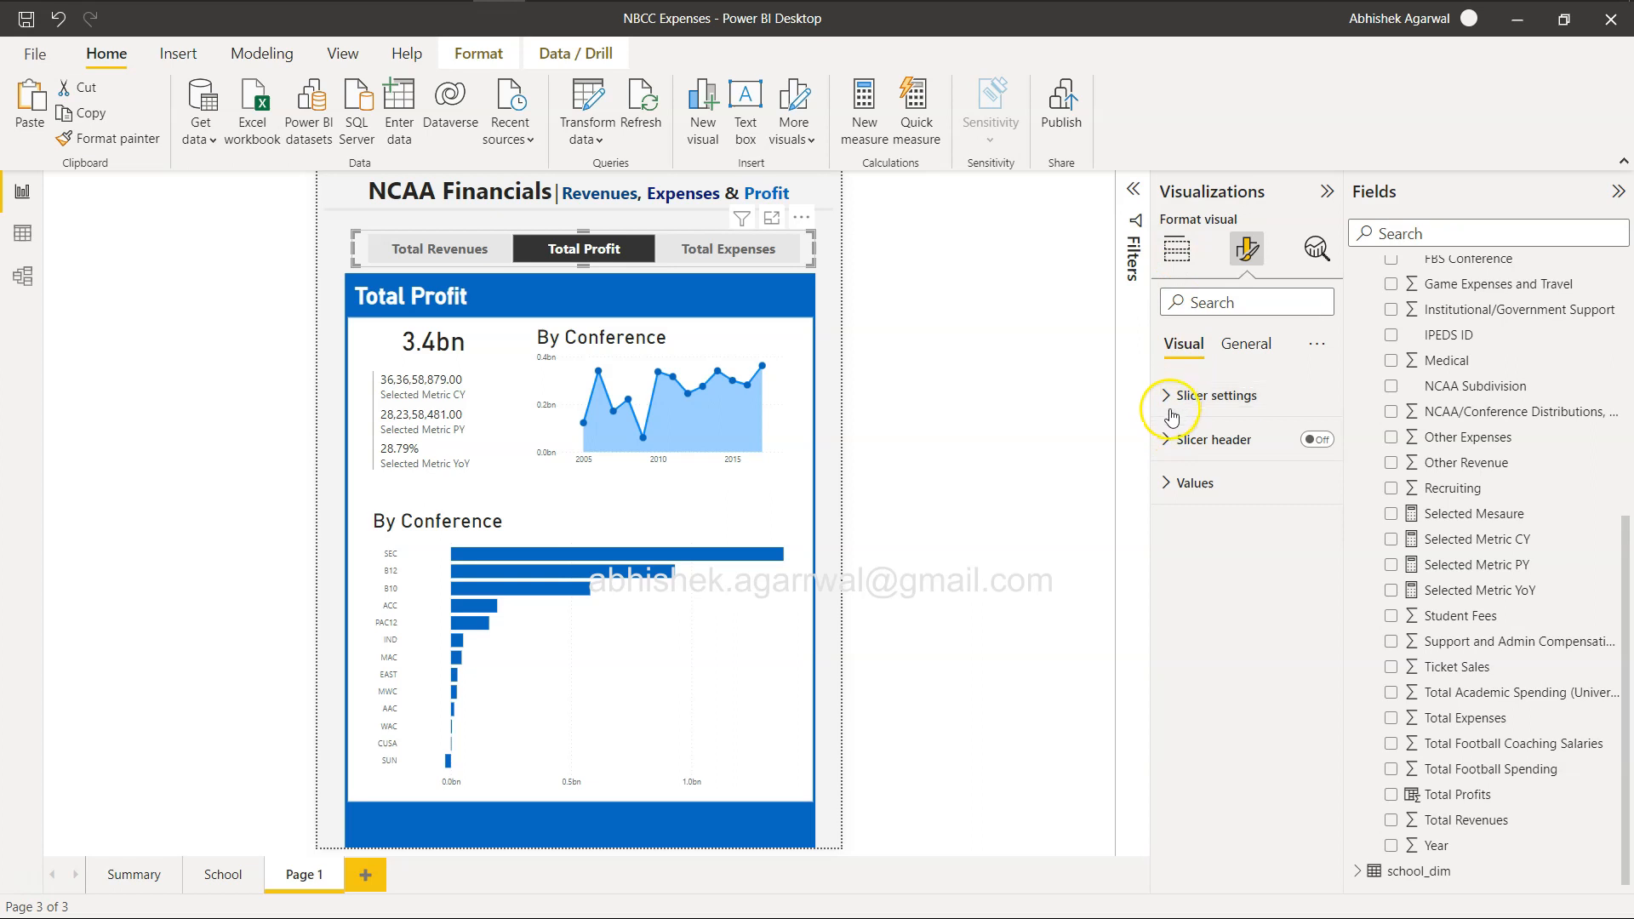
pyautogui.click(713, 355)
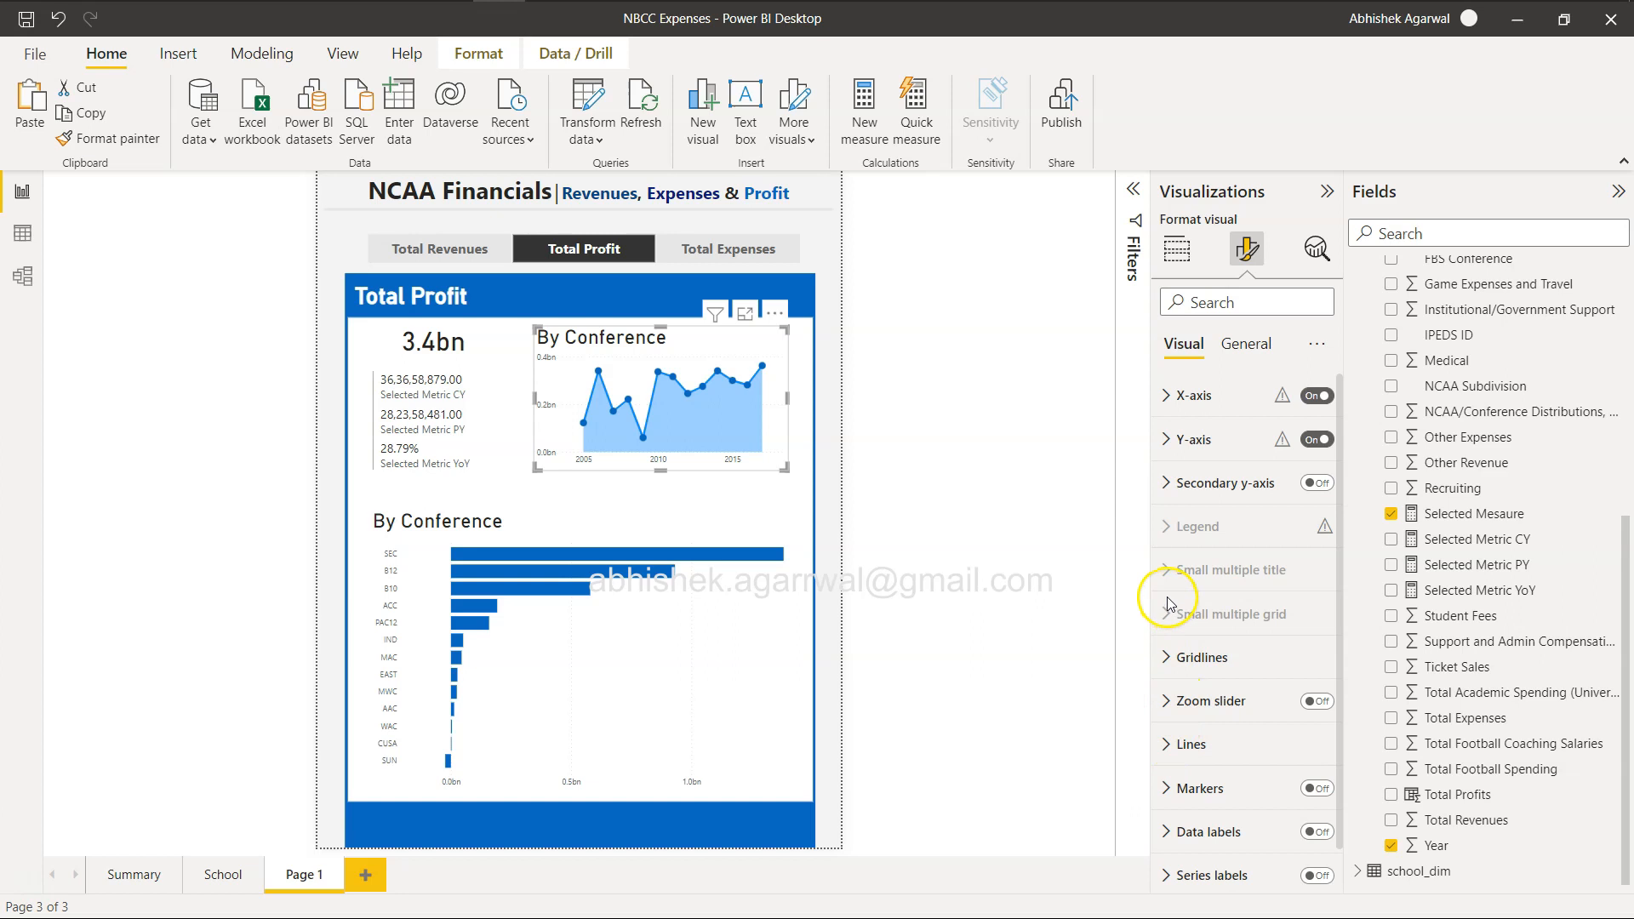
pyautogui.scroll(-1, 1169, 610)
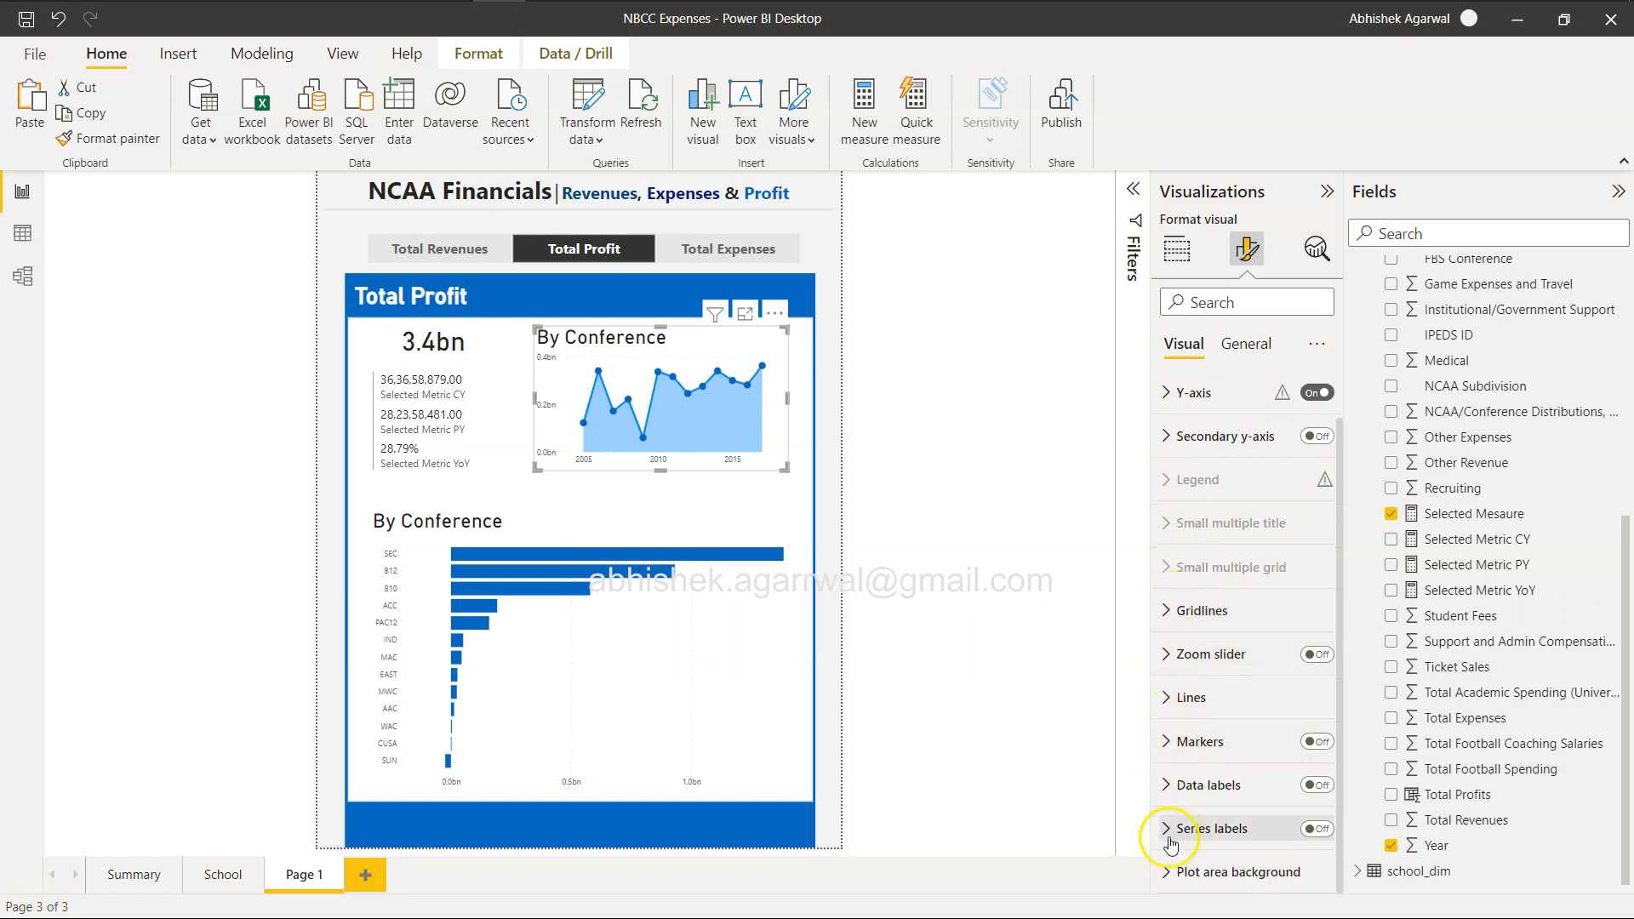
pyautogui.click(1168, 871)
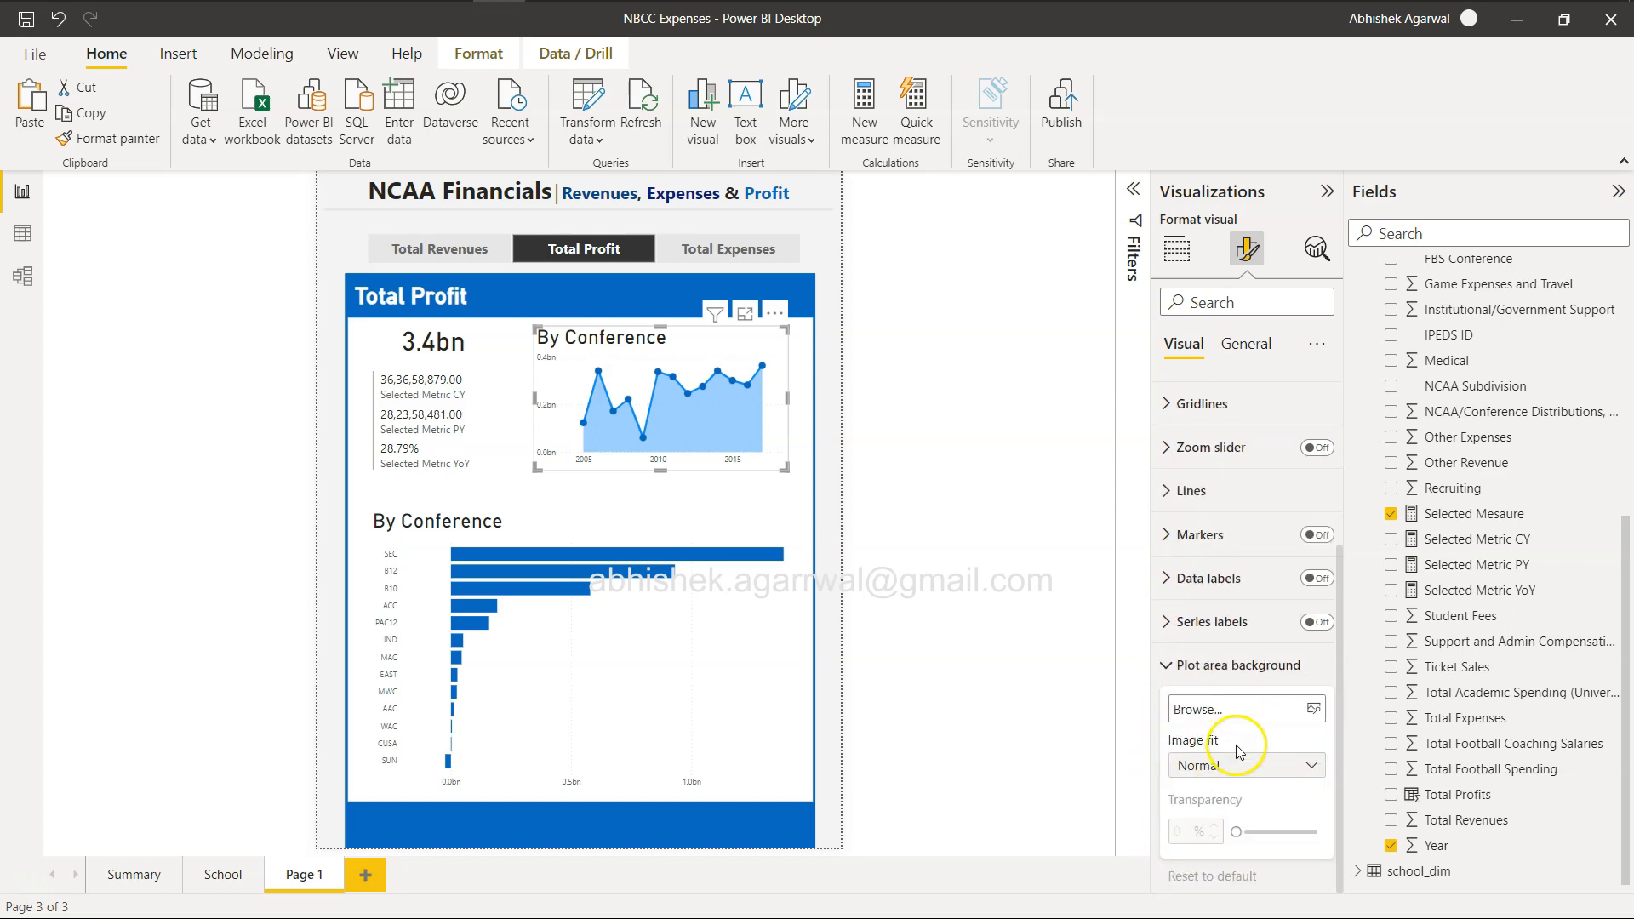
pyautogui.click(1177, 664)
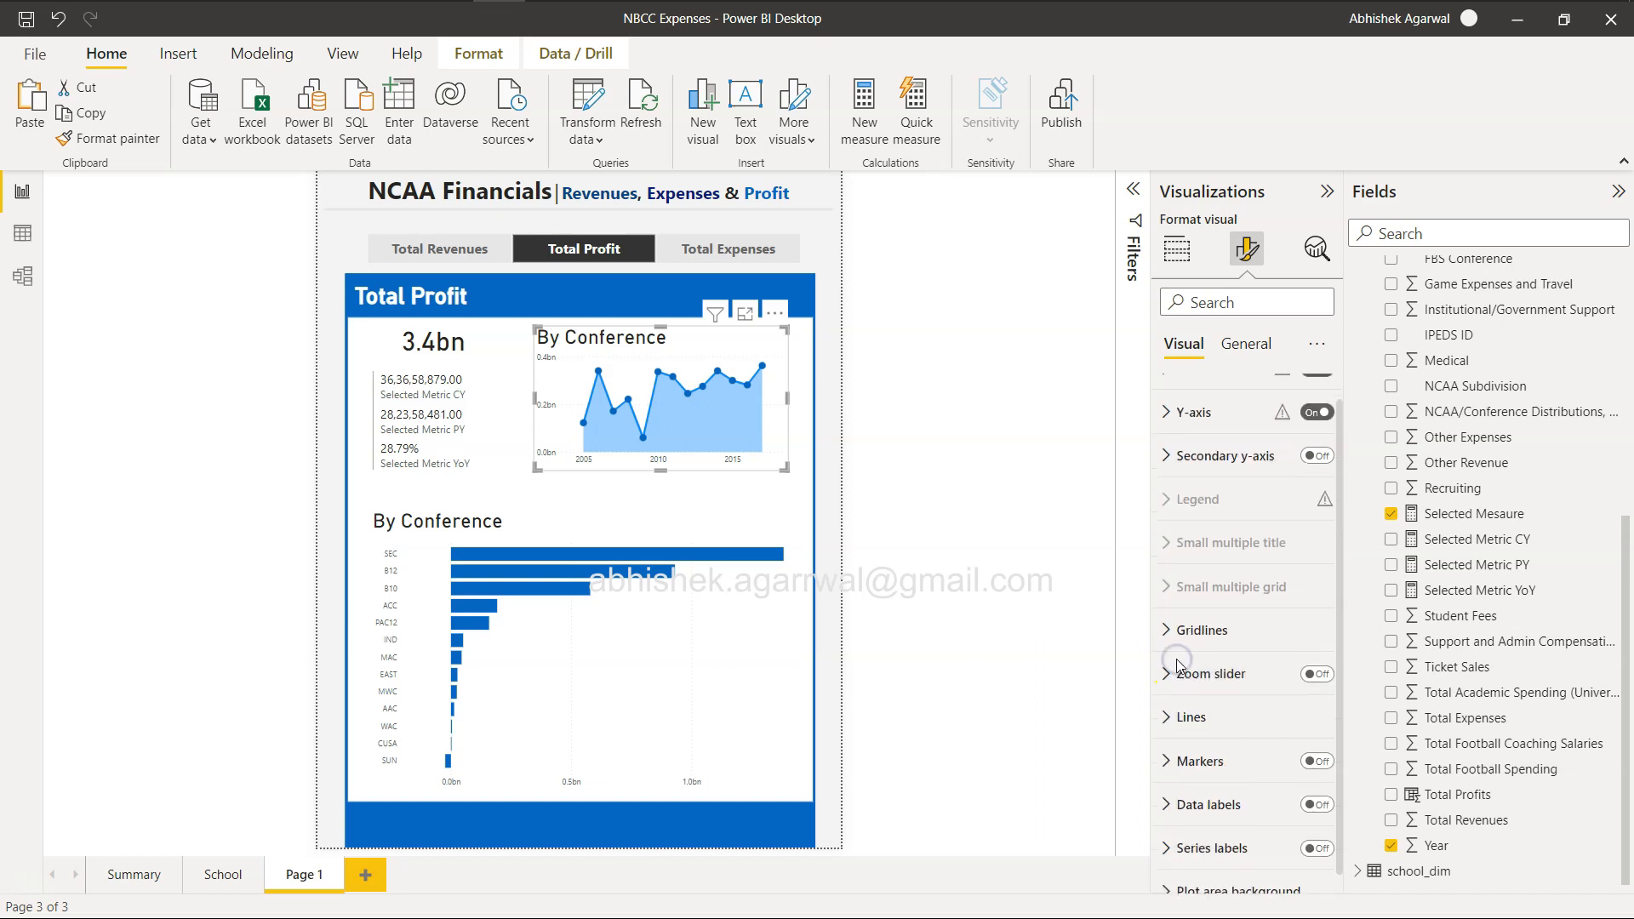
pyautogui.click(1168, 728)
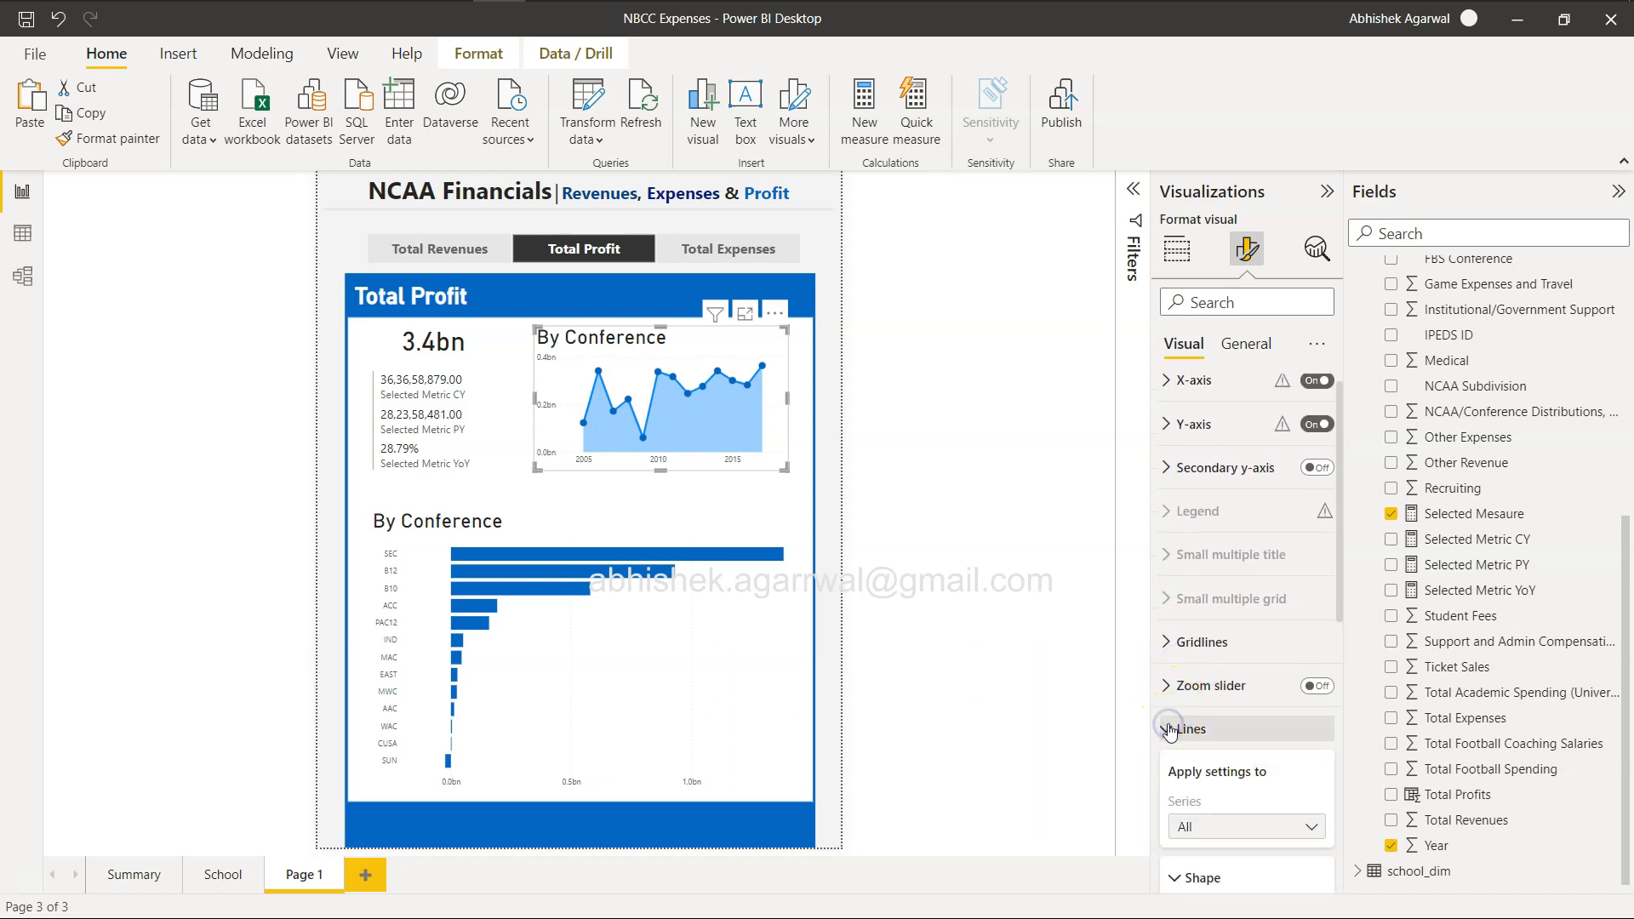
pyautogui.scroll(-2, 1172, 730)
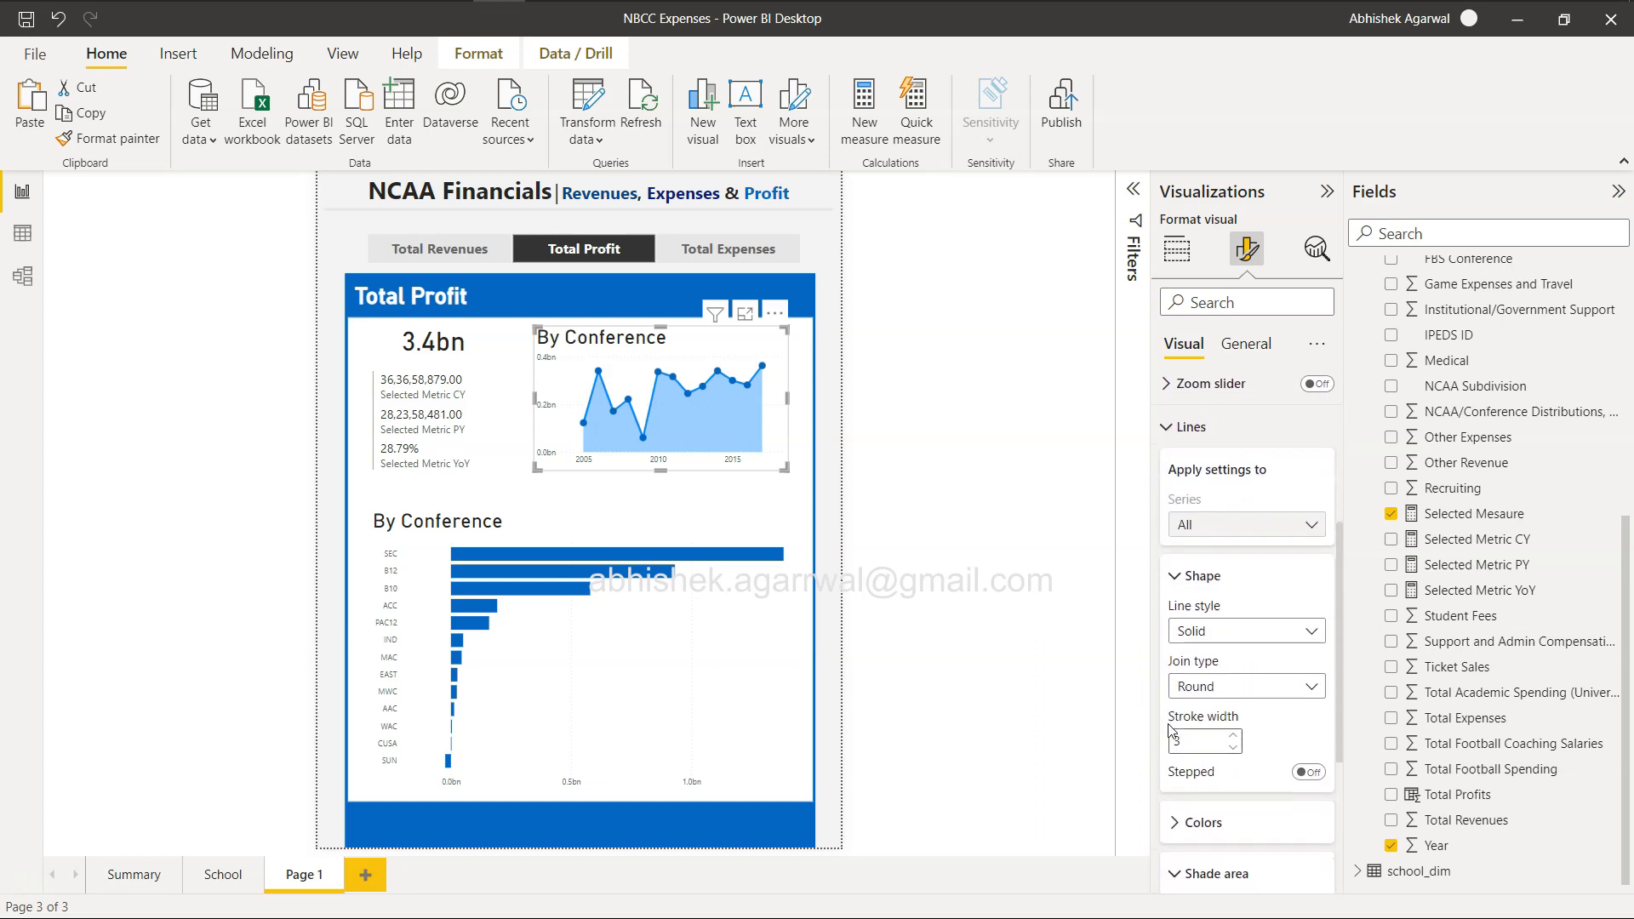
pyautogui.click(1171, 750)
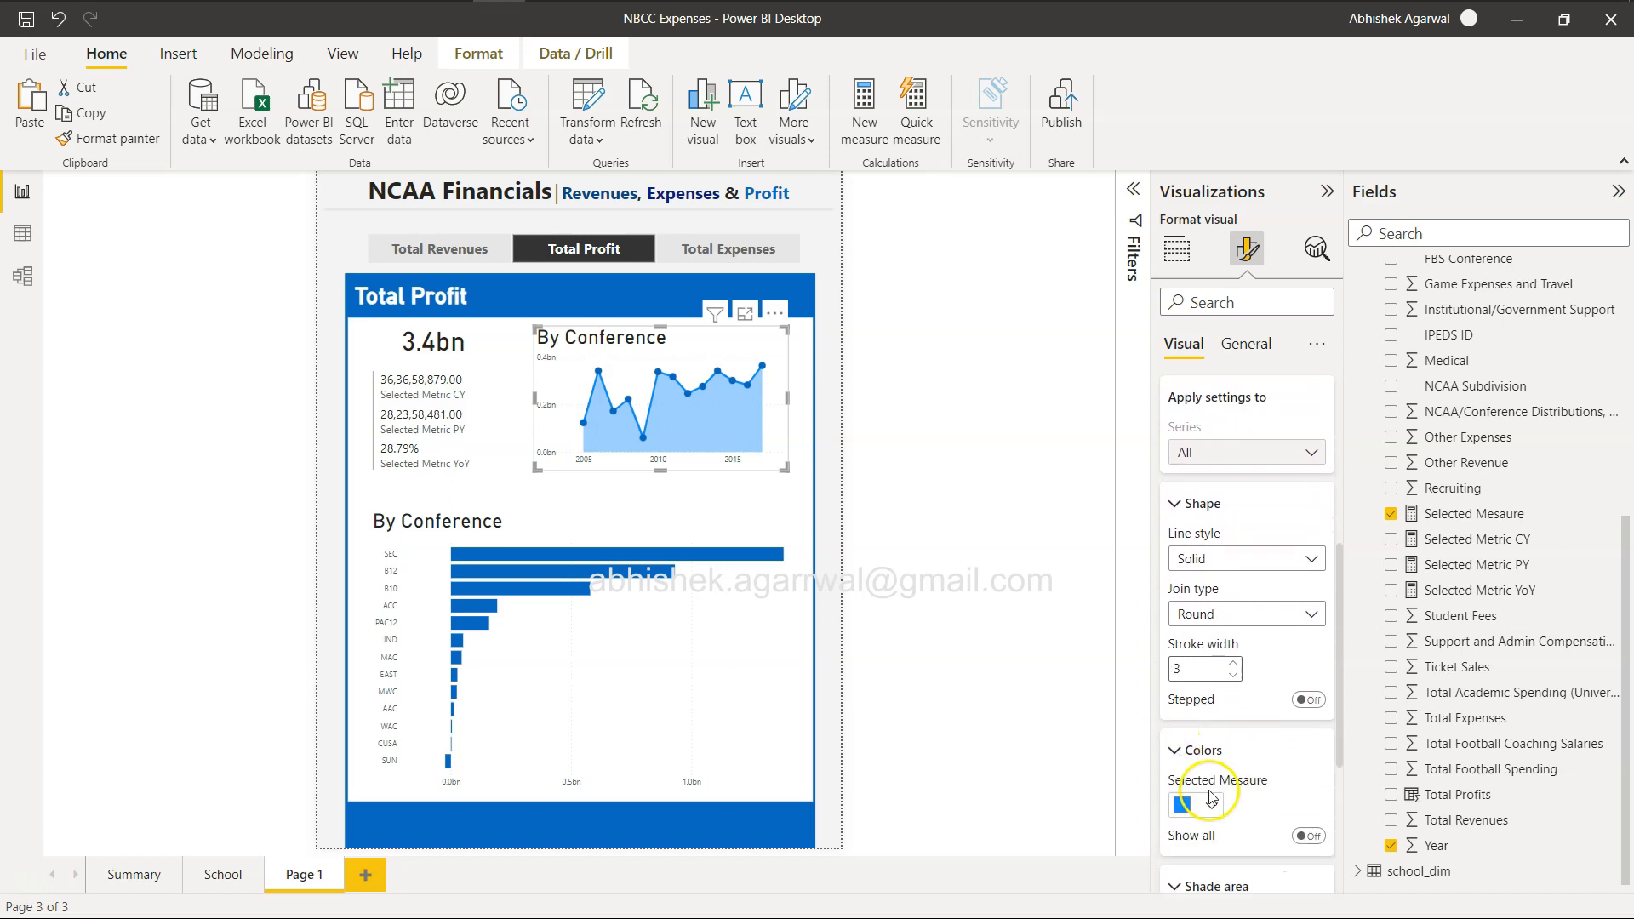
pyautogui.scroll(-1, 1217, 770)
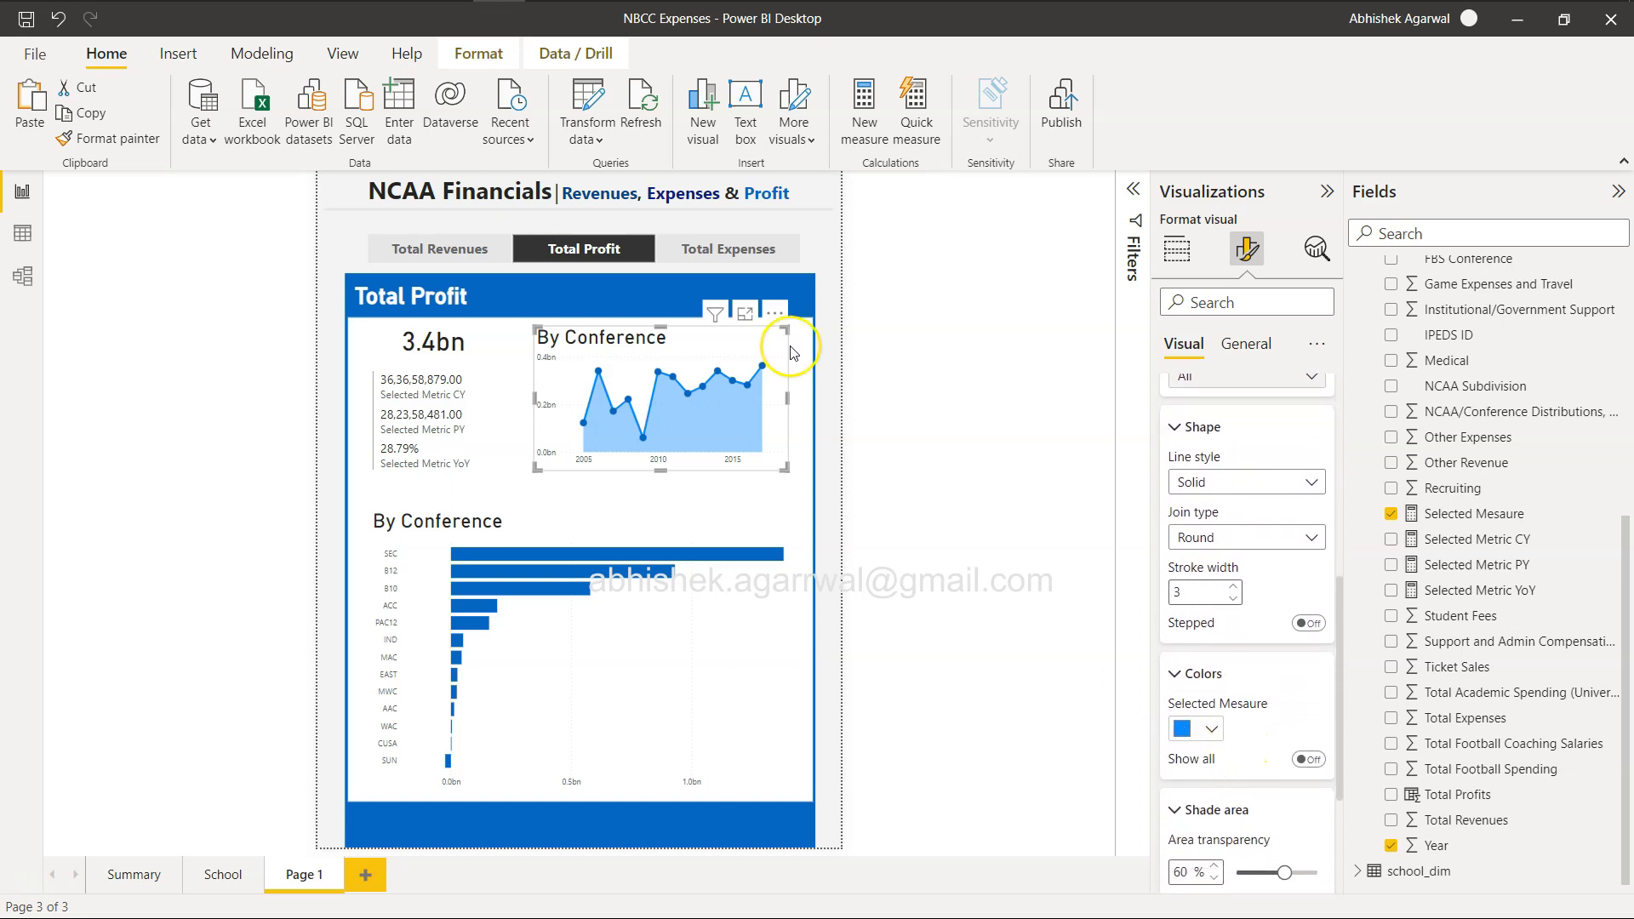
# Switch the measure slicer to Total Expenses and on to Total Revenues, and review its orientation and selection settings.
pyautogui.click(719, 253)
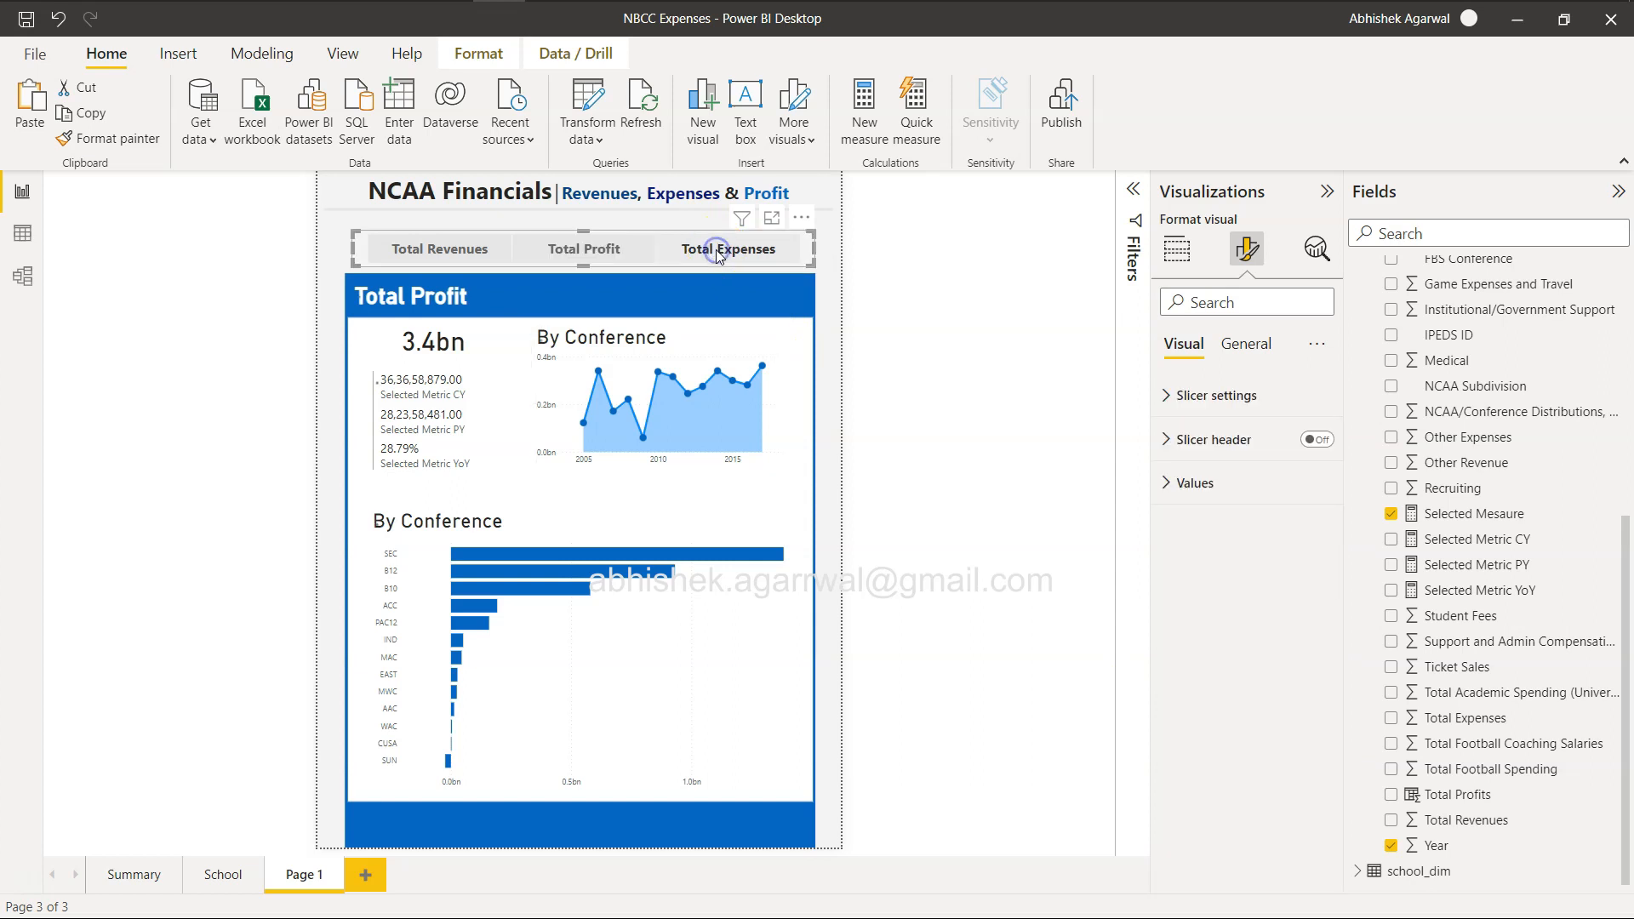
pyautogui.click(468, 255)
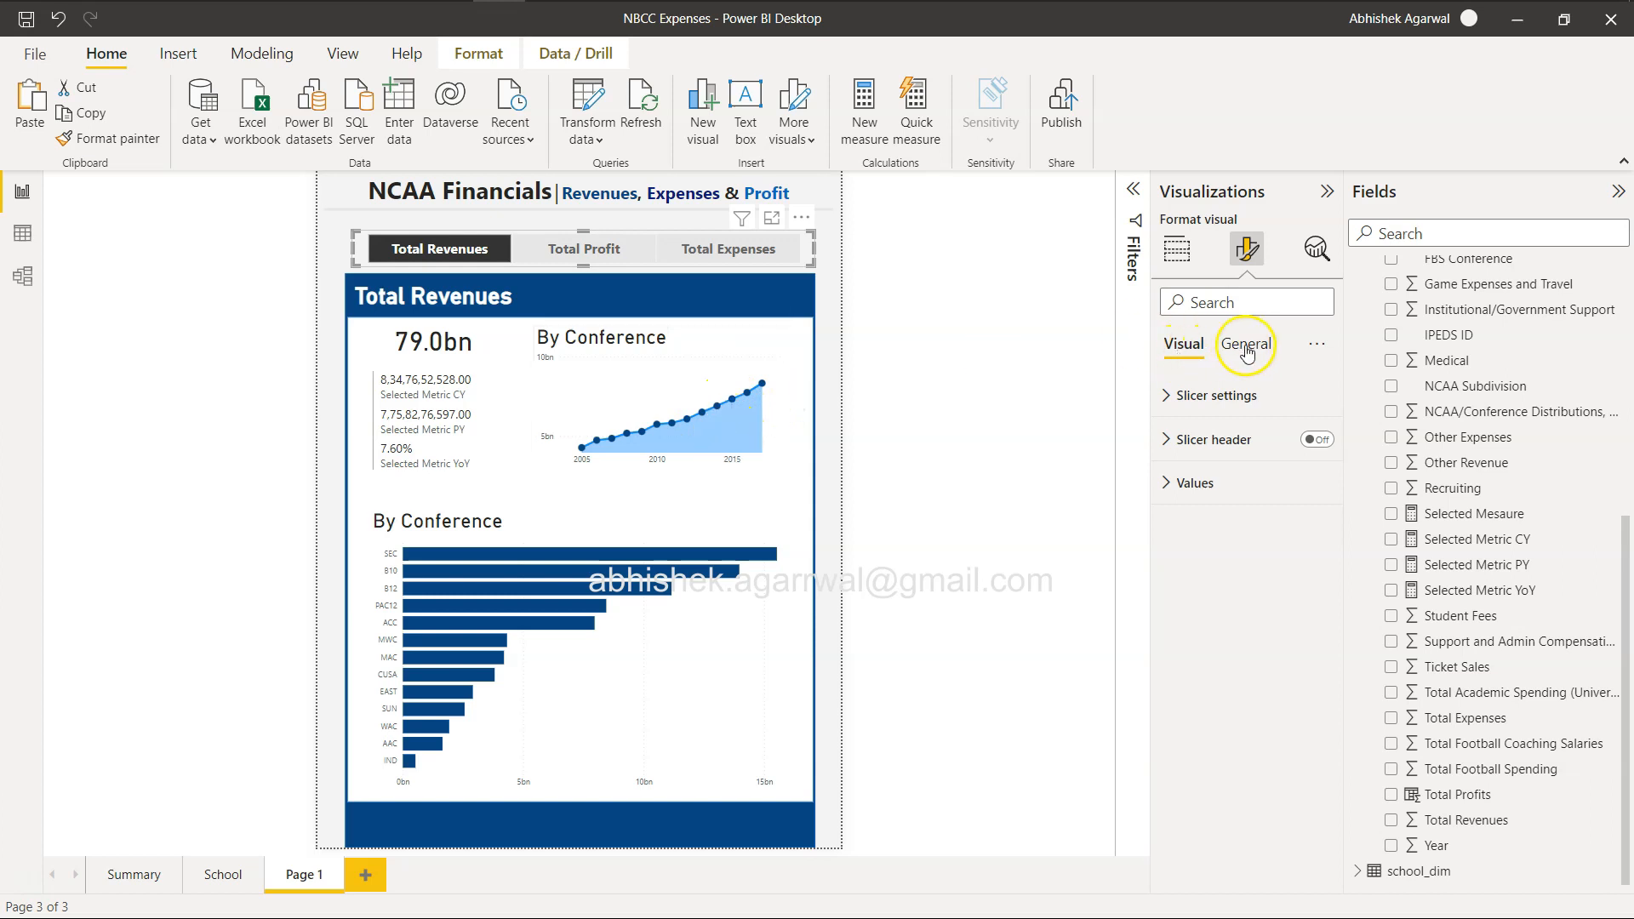
pyautogui.click(1210, 396)
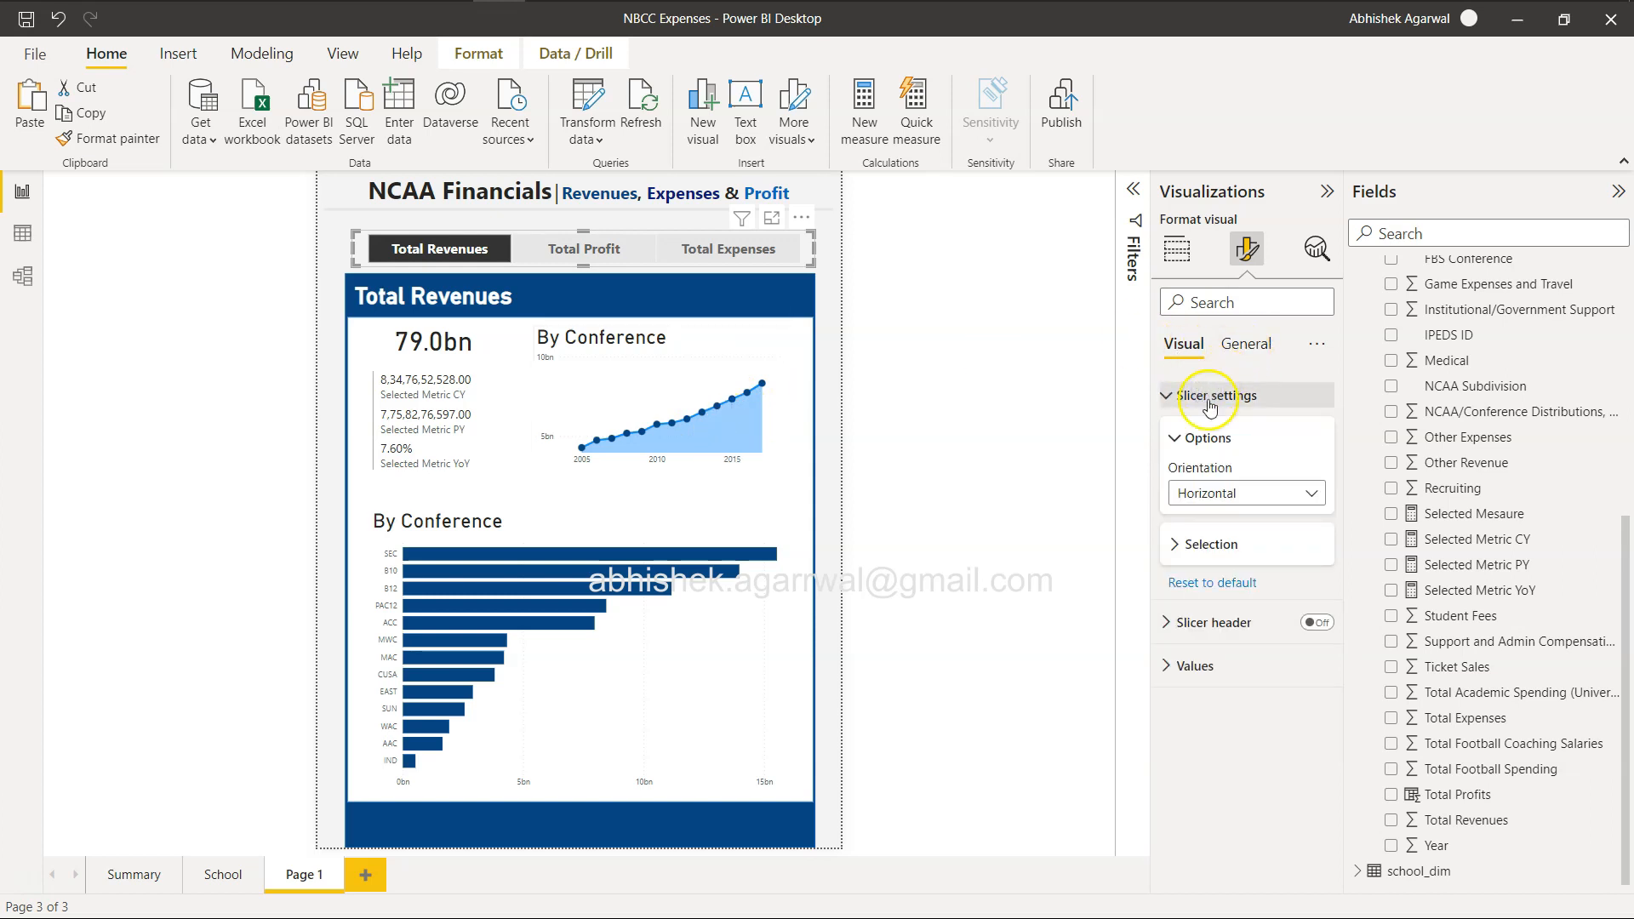
pyautogui.click(1180, 541)
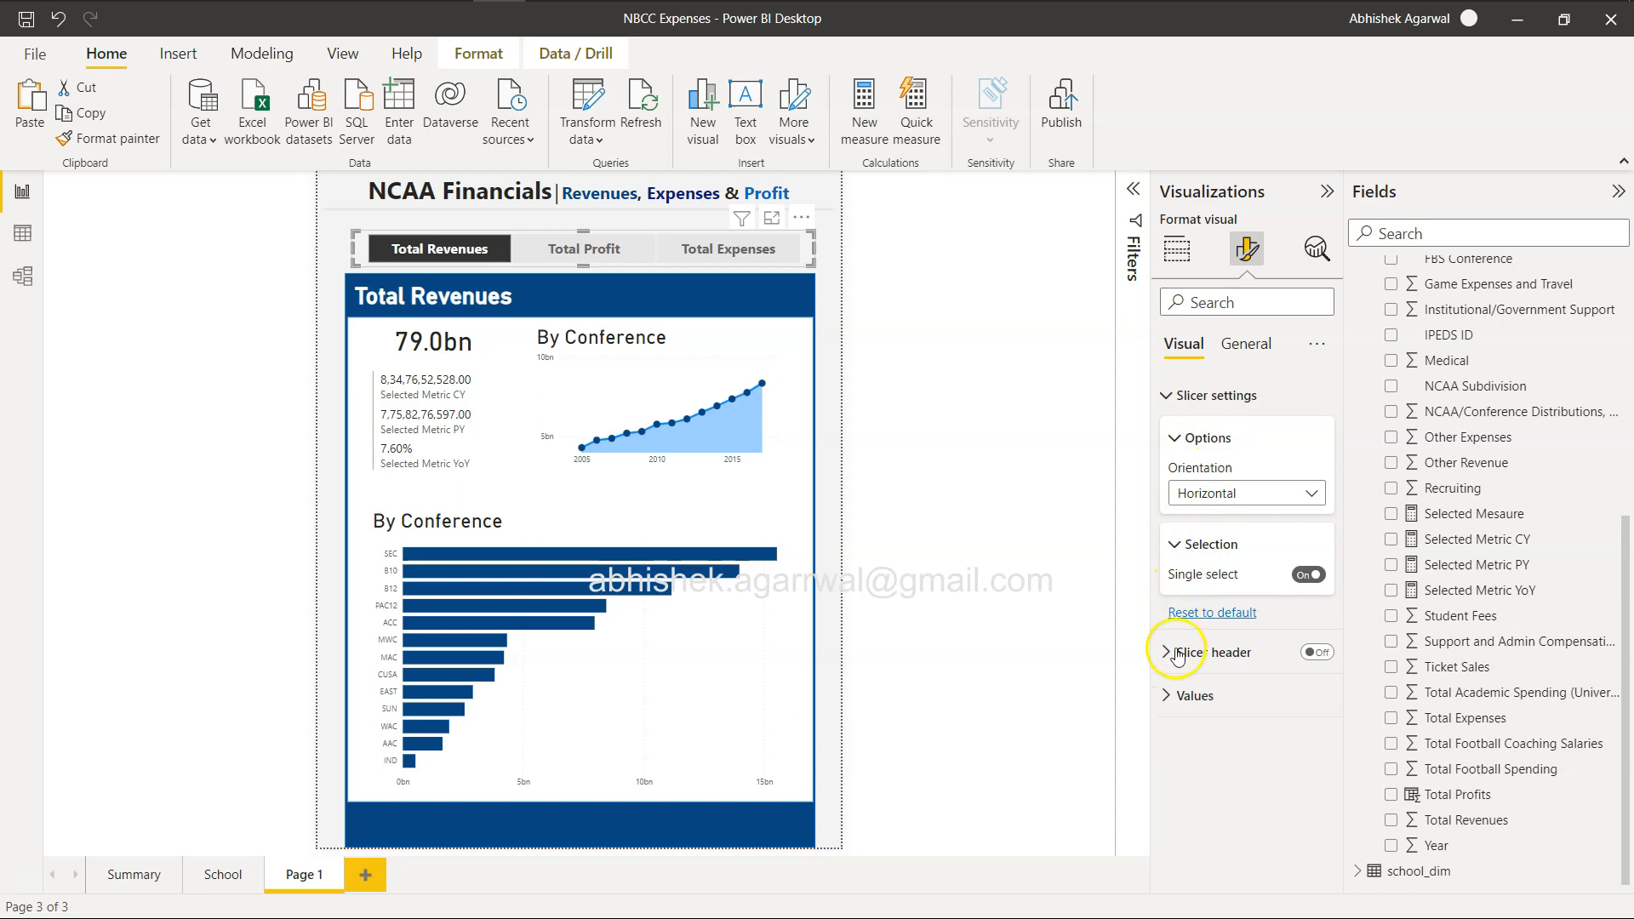
# Add the Measure field from the Dynamic Measure table to the area chart's legend.
pyautogui.click(712, 380)
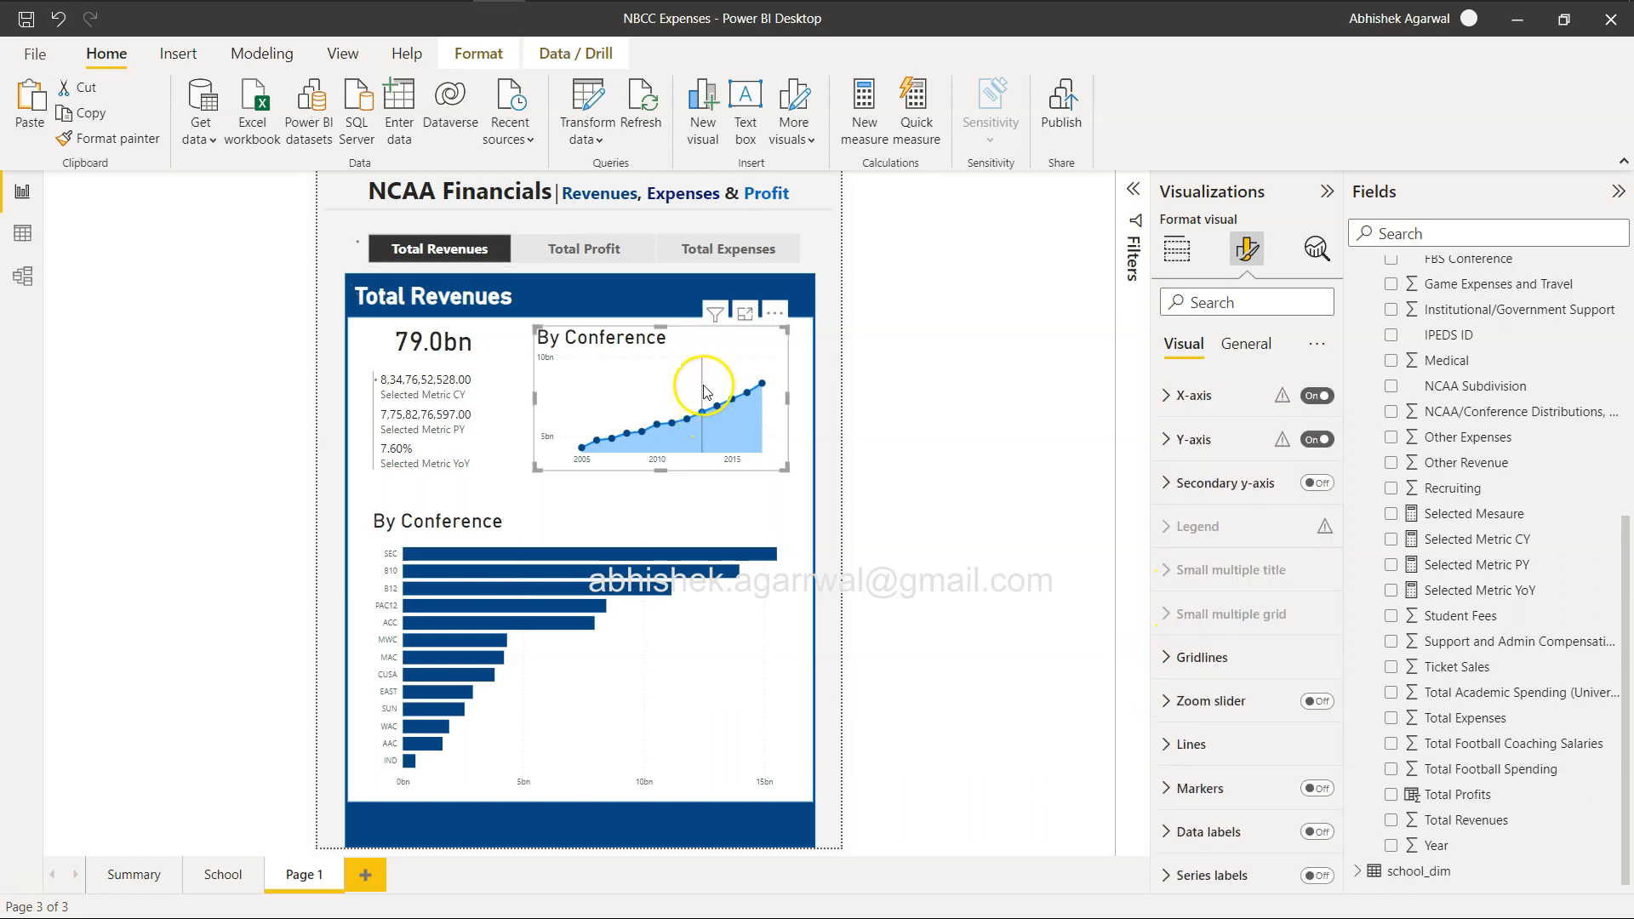
pyautogui.scroll(-1, 1177, 578)
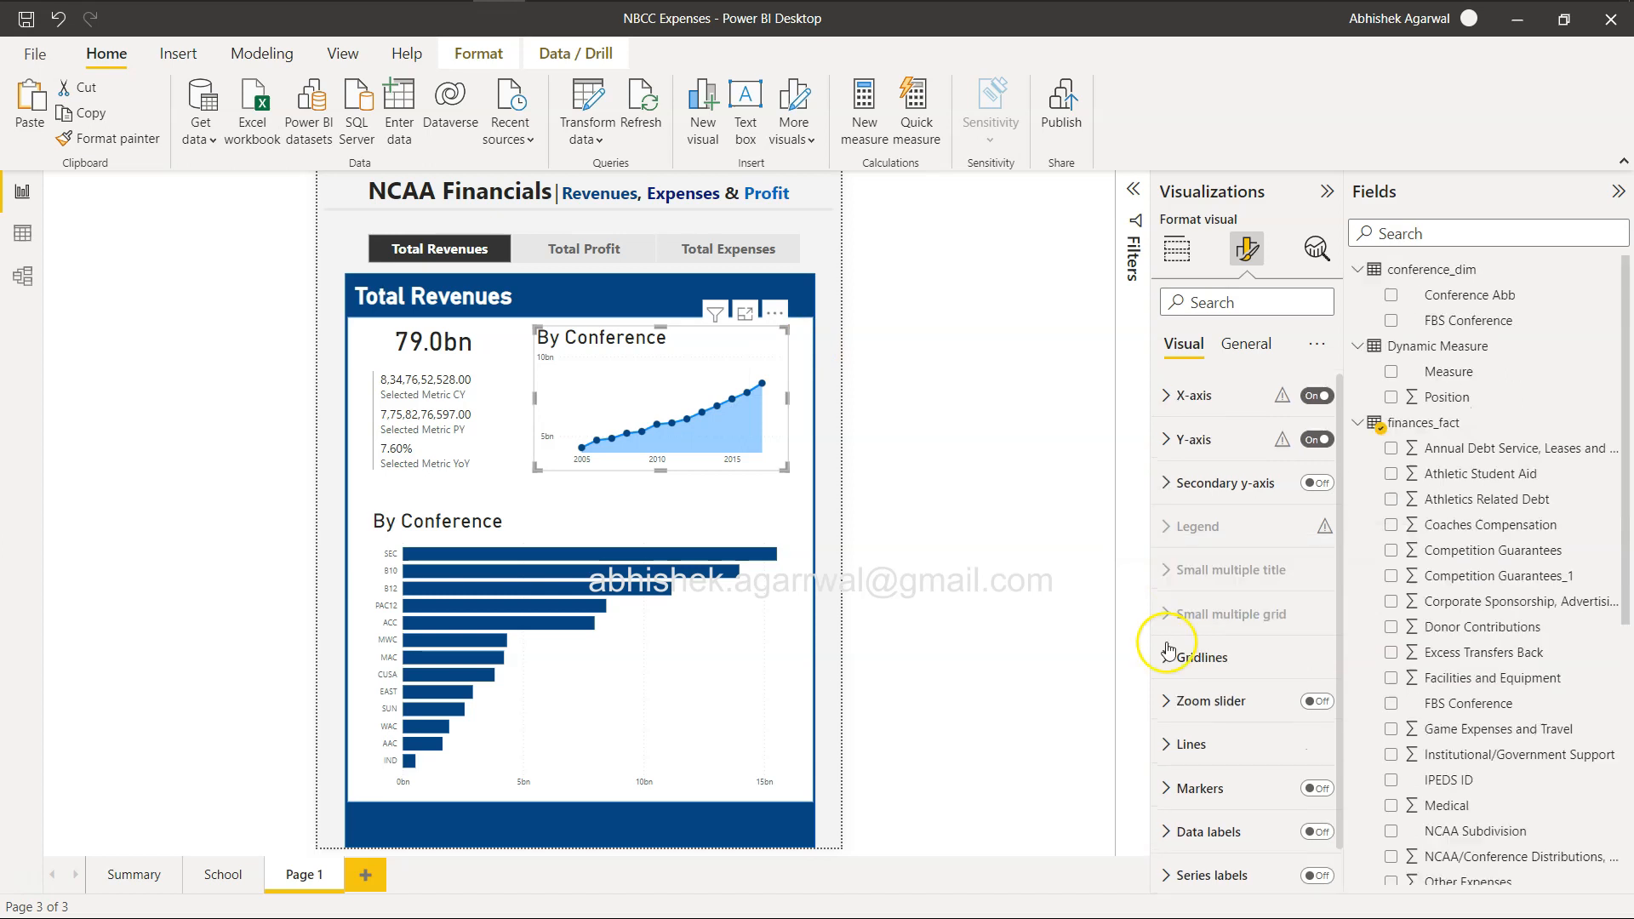
pyautogui.click(1179, 256)
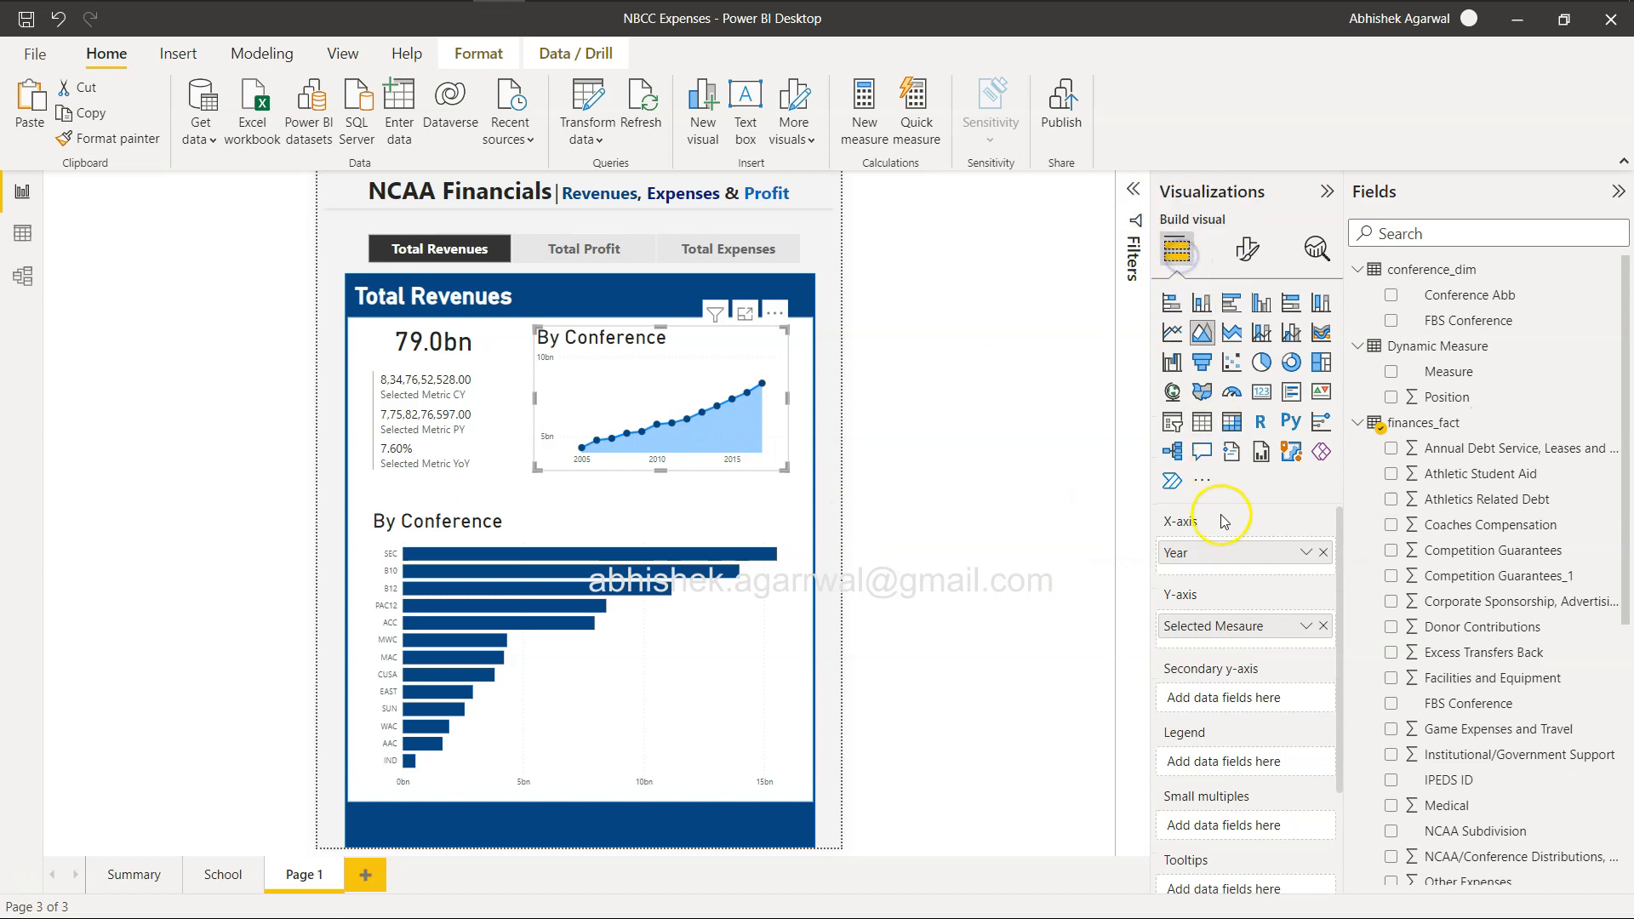
pyautogui.scroll(-1, 1219, 557)
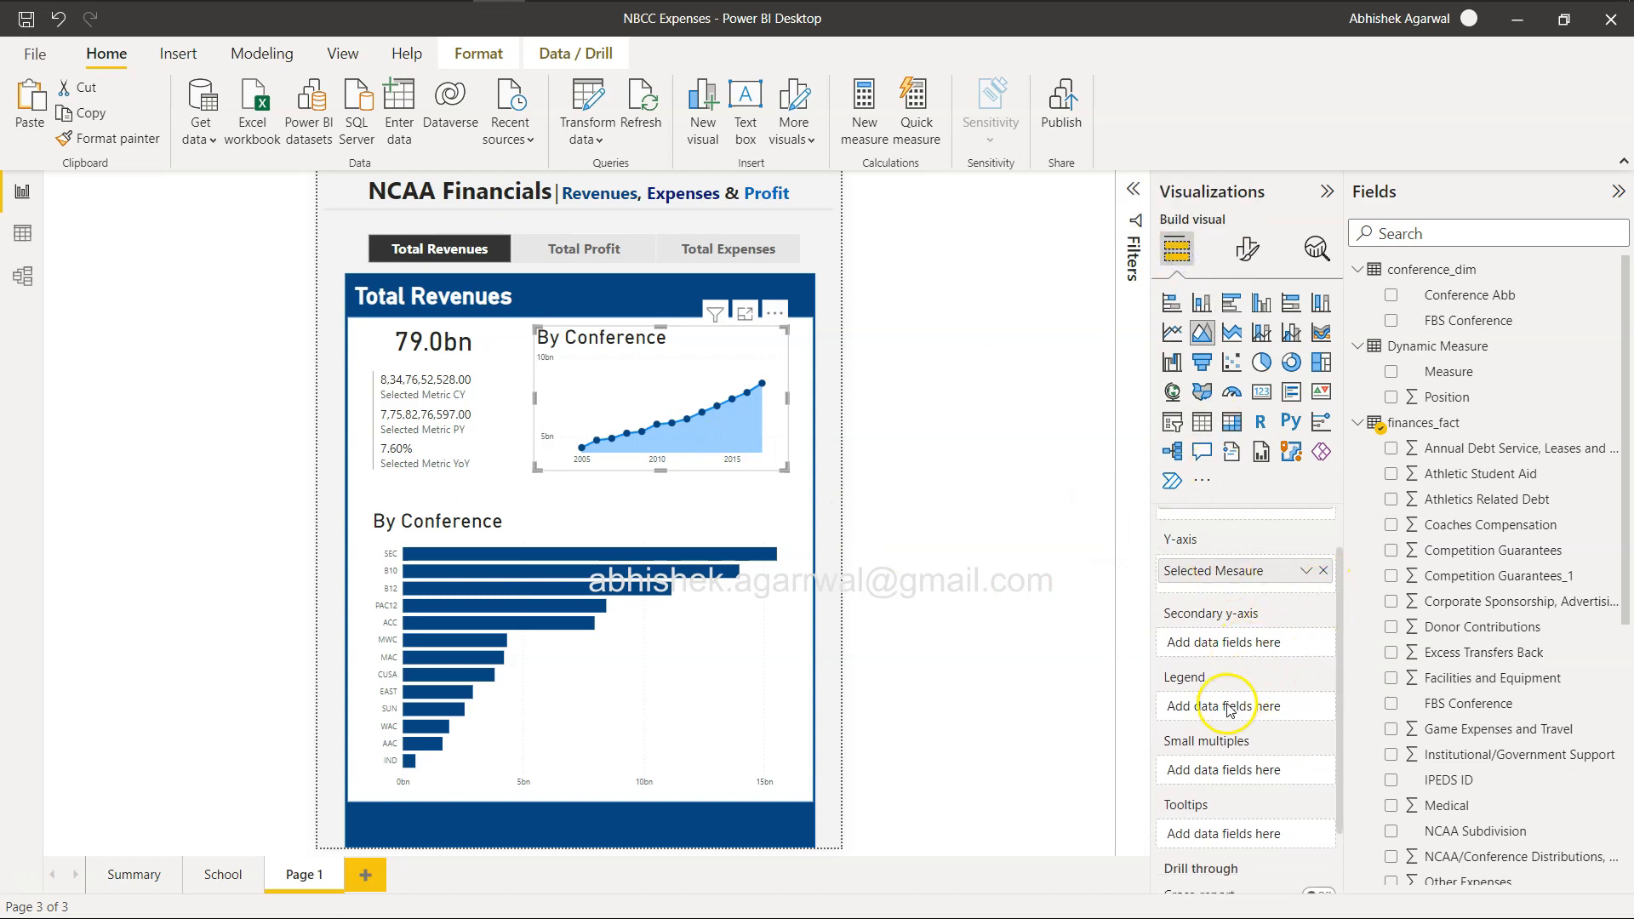
pyautogui.moveTo(1464, 366); pyautogui.dragTo(1251, 705)
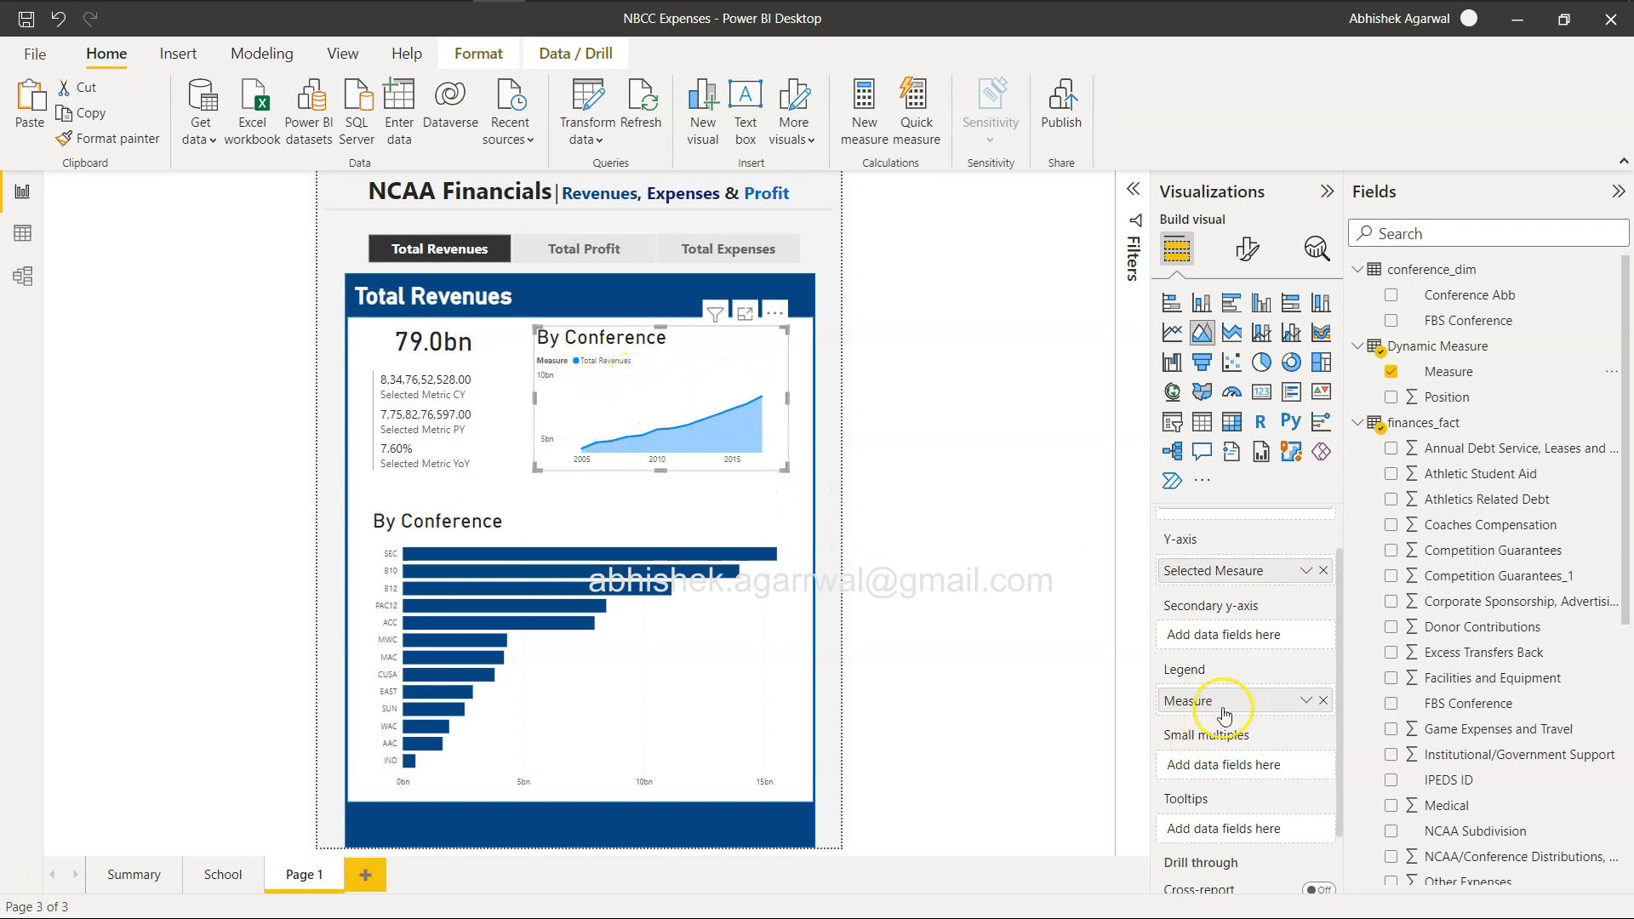
# Check the area chart's coloring by switching the measure slicer through Total Profit, Total Expenses and Total Revenues.
pyautogui.click(609, 252)
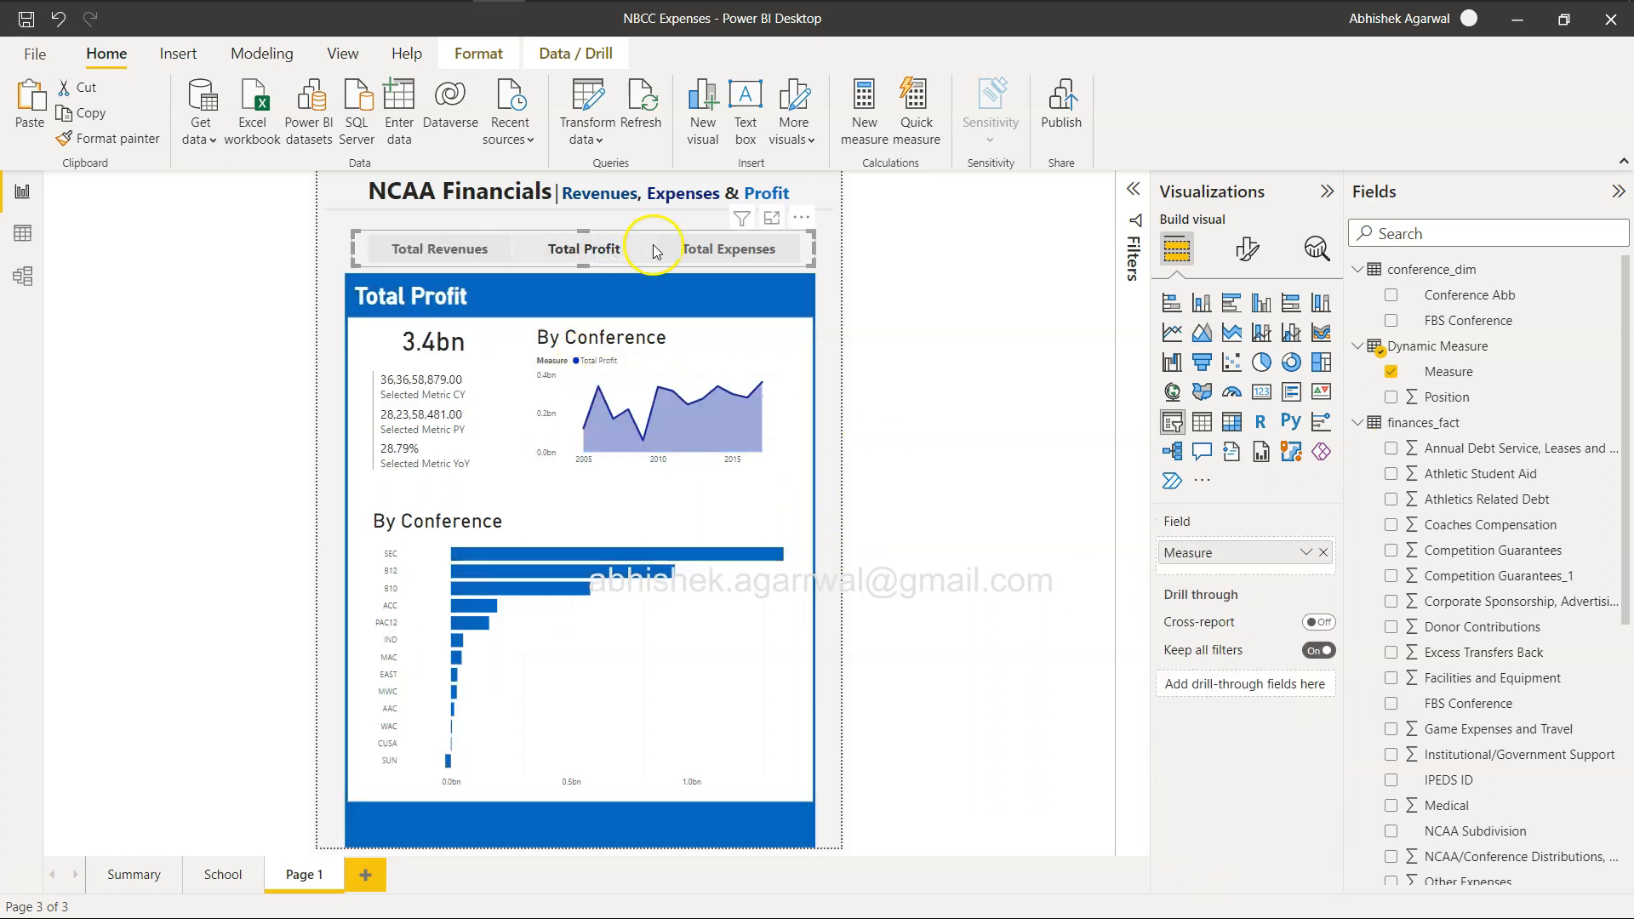
pyautogui.click(705, 247)
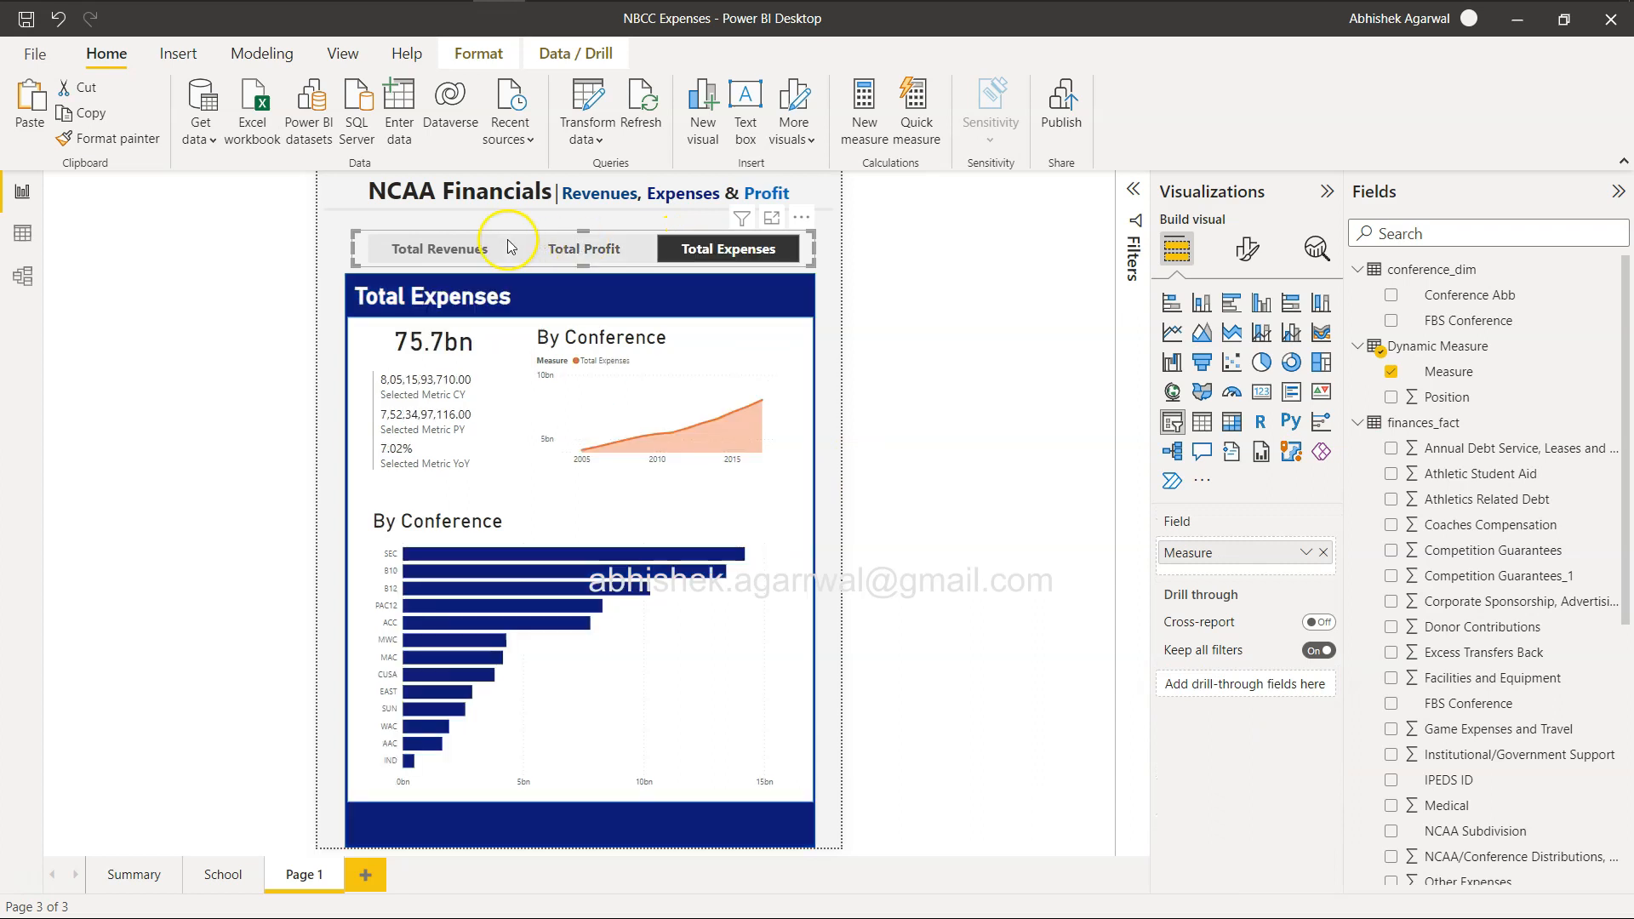
pyautogui.click(471, 244)
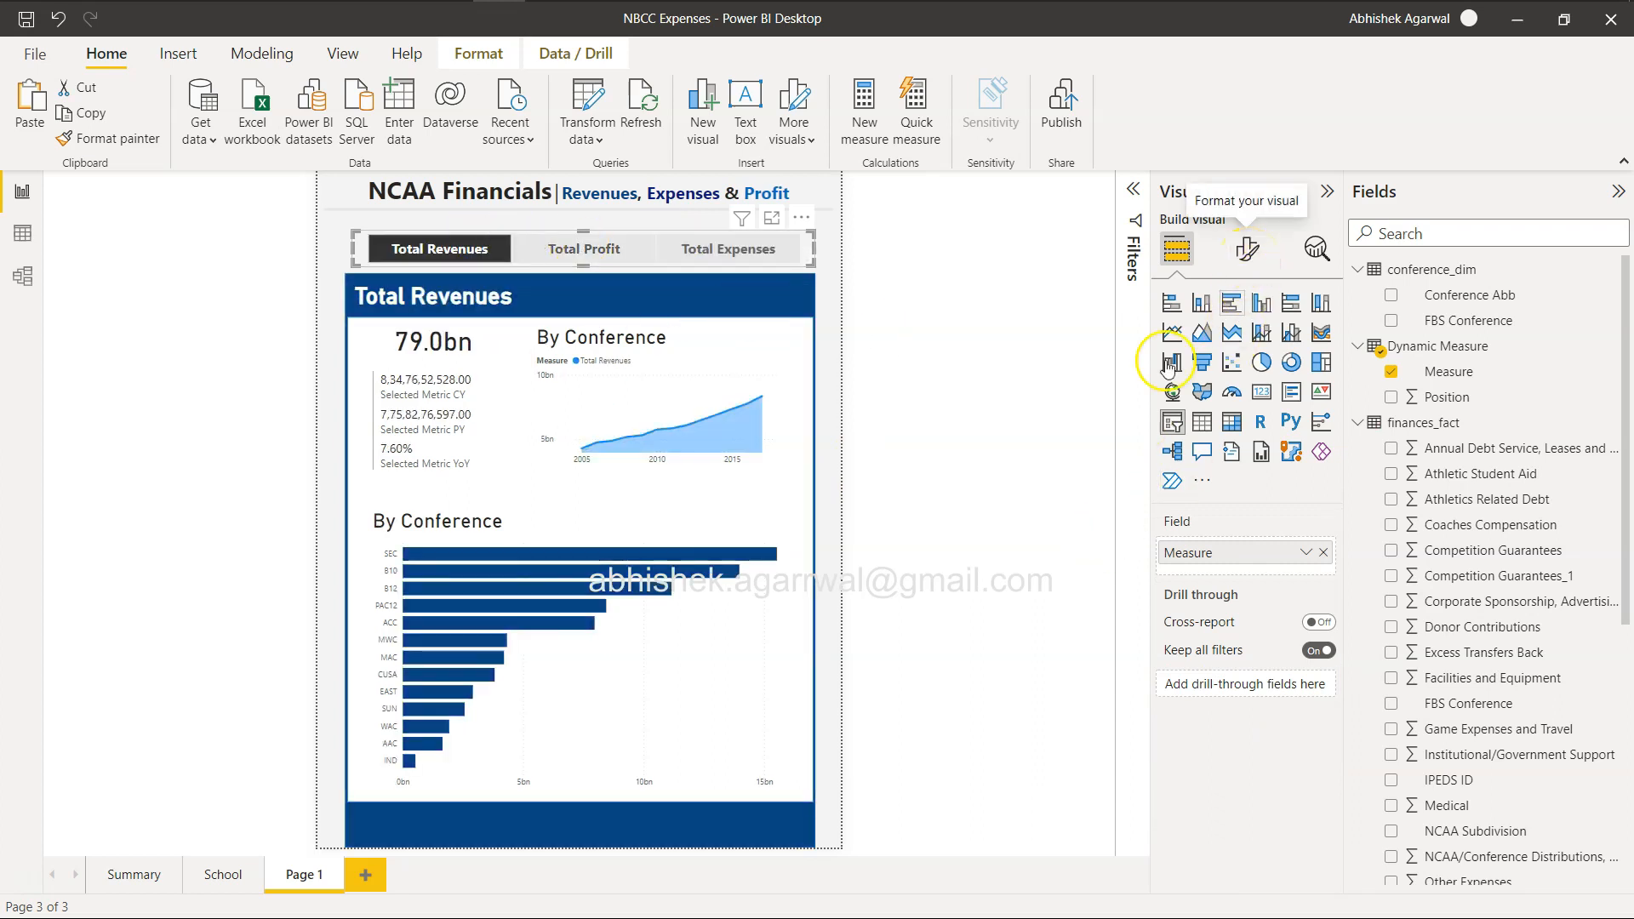
# Examine the area chart's line shape, per-measure color and shade area settings with the legend field in place.
pyautogui.click(722, 366)
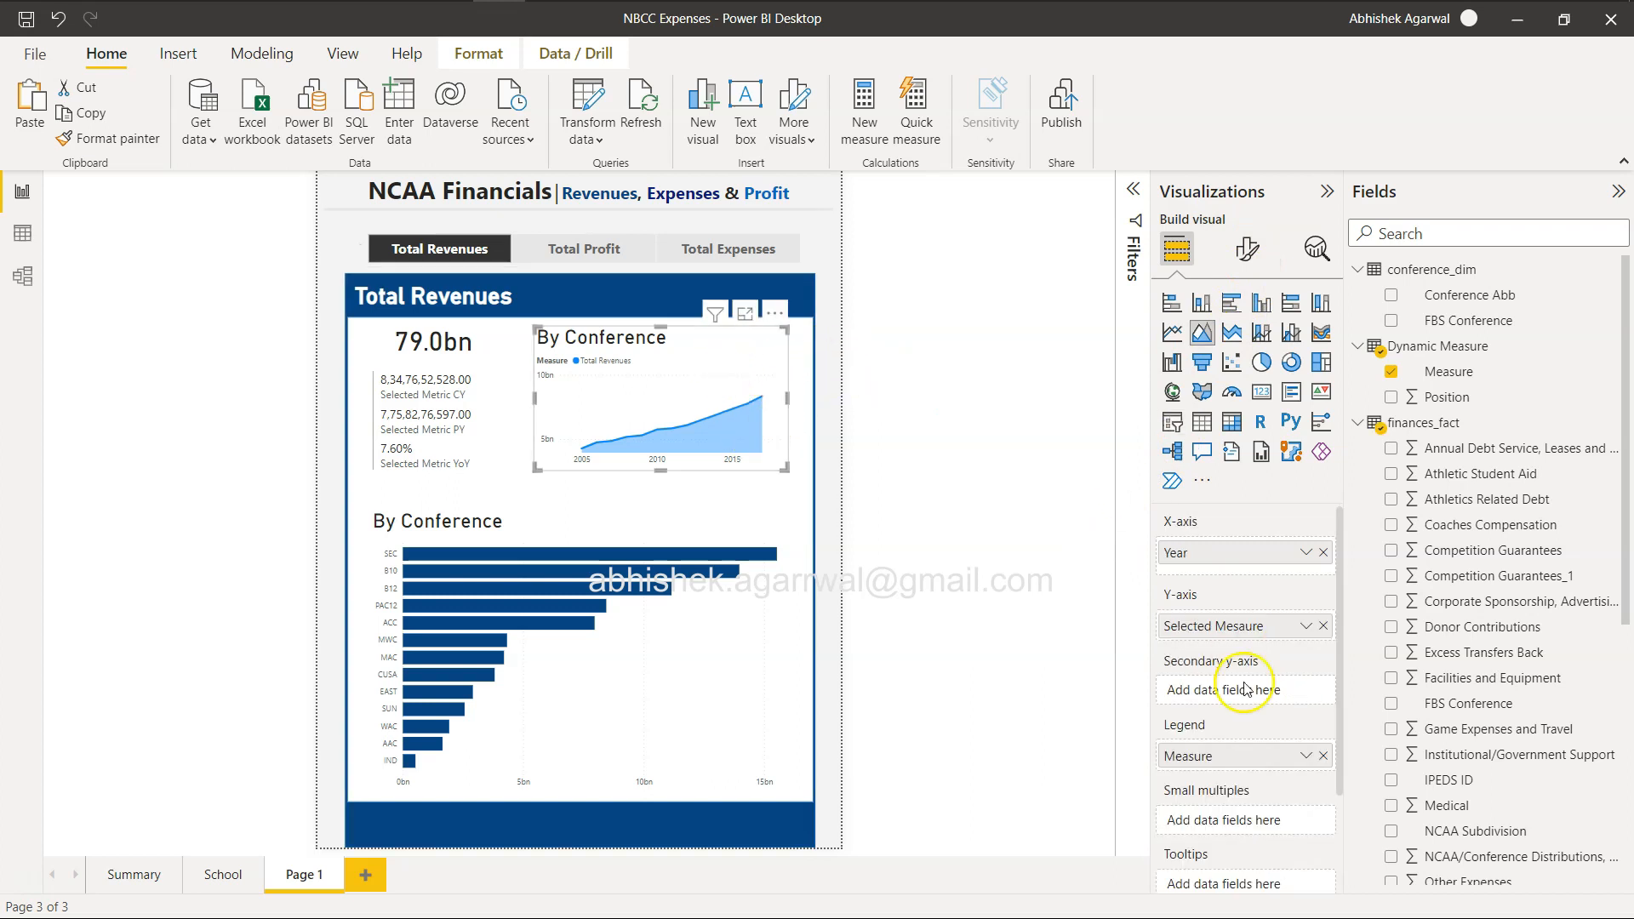
pyautogui.click(1251, 255)
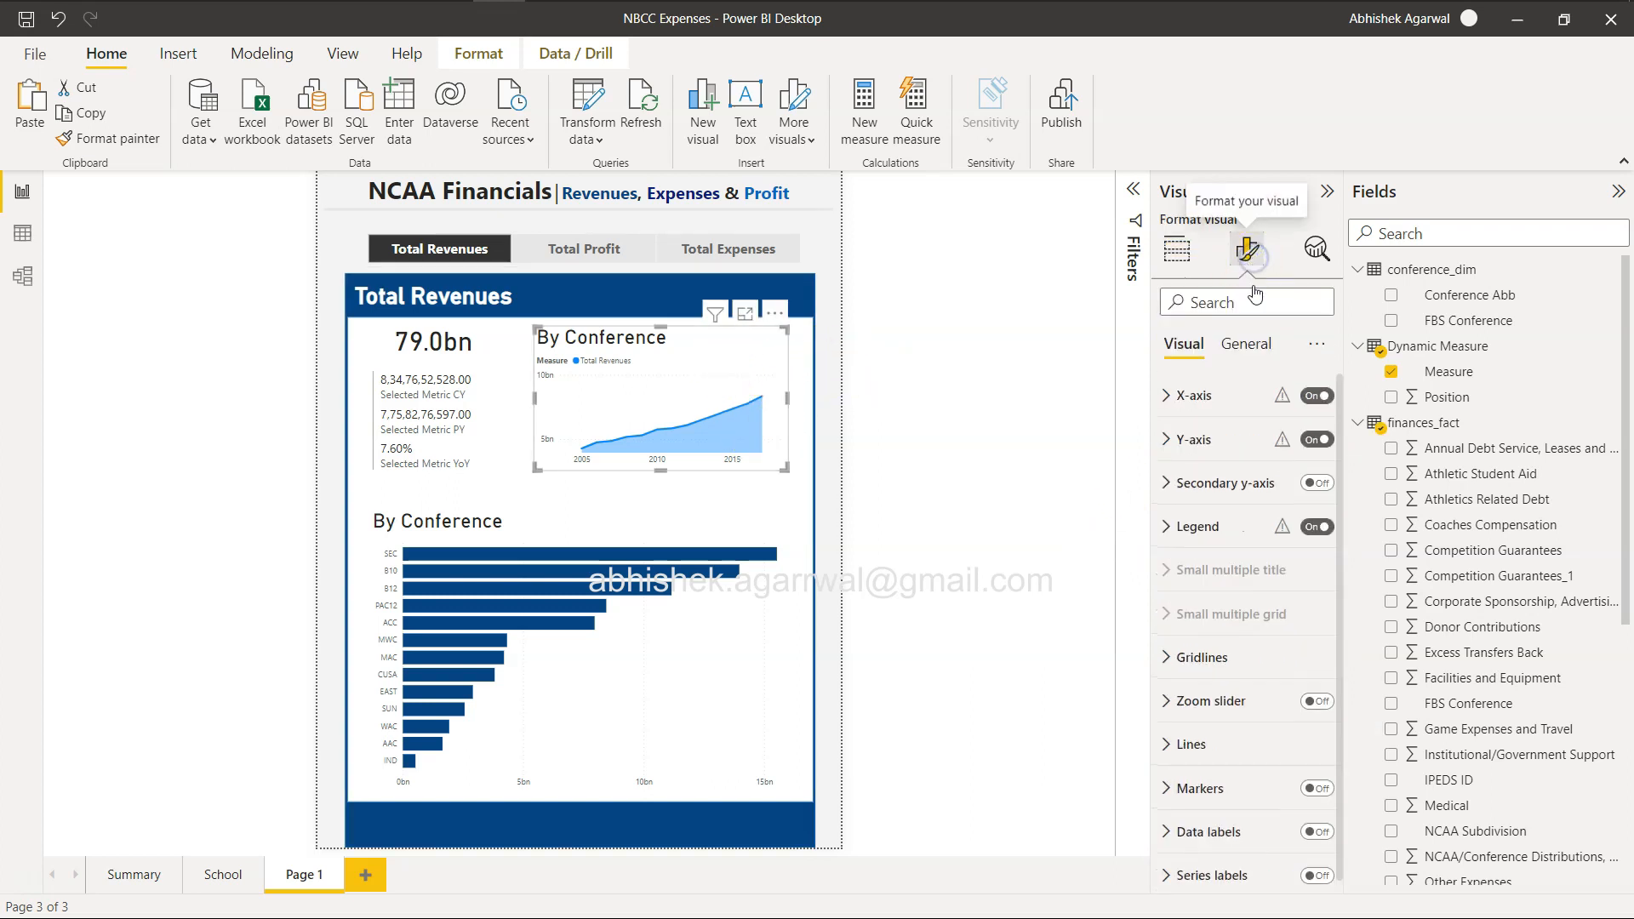
pyautogui.scroll(-1, 1239, 580)
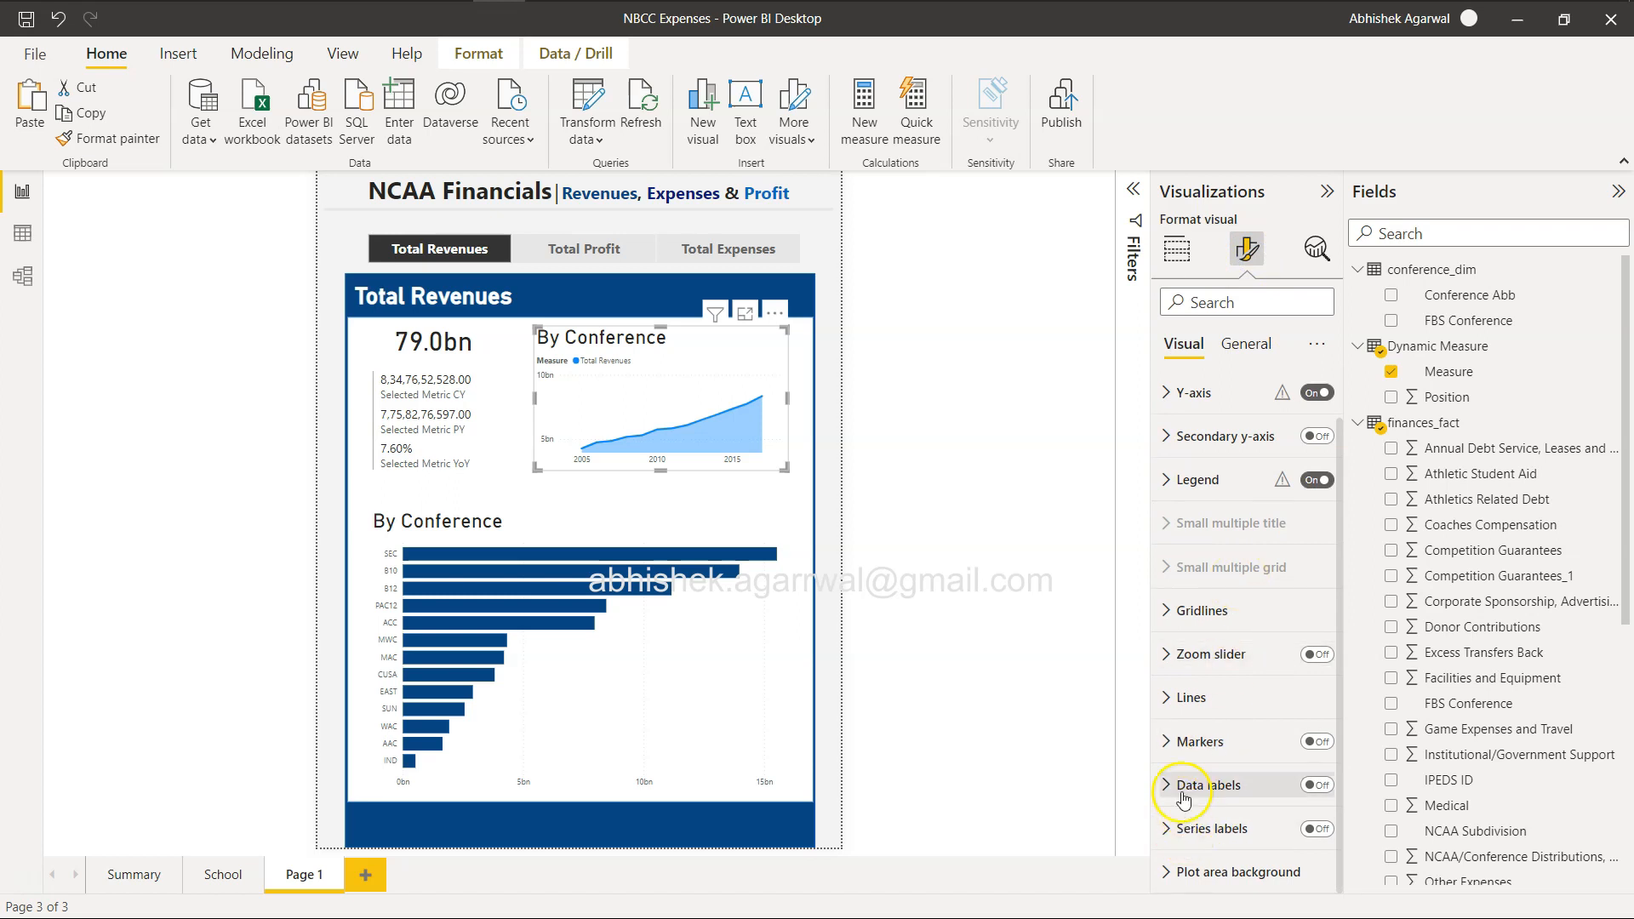
pyautogui.click(1172, 700)
pyautogui.scroll(-3, 1172, 704)
pyautogui.scroll(-5, 1171, 704)
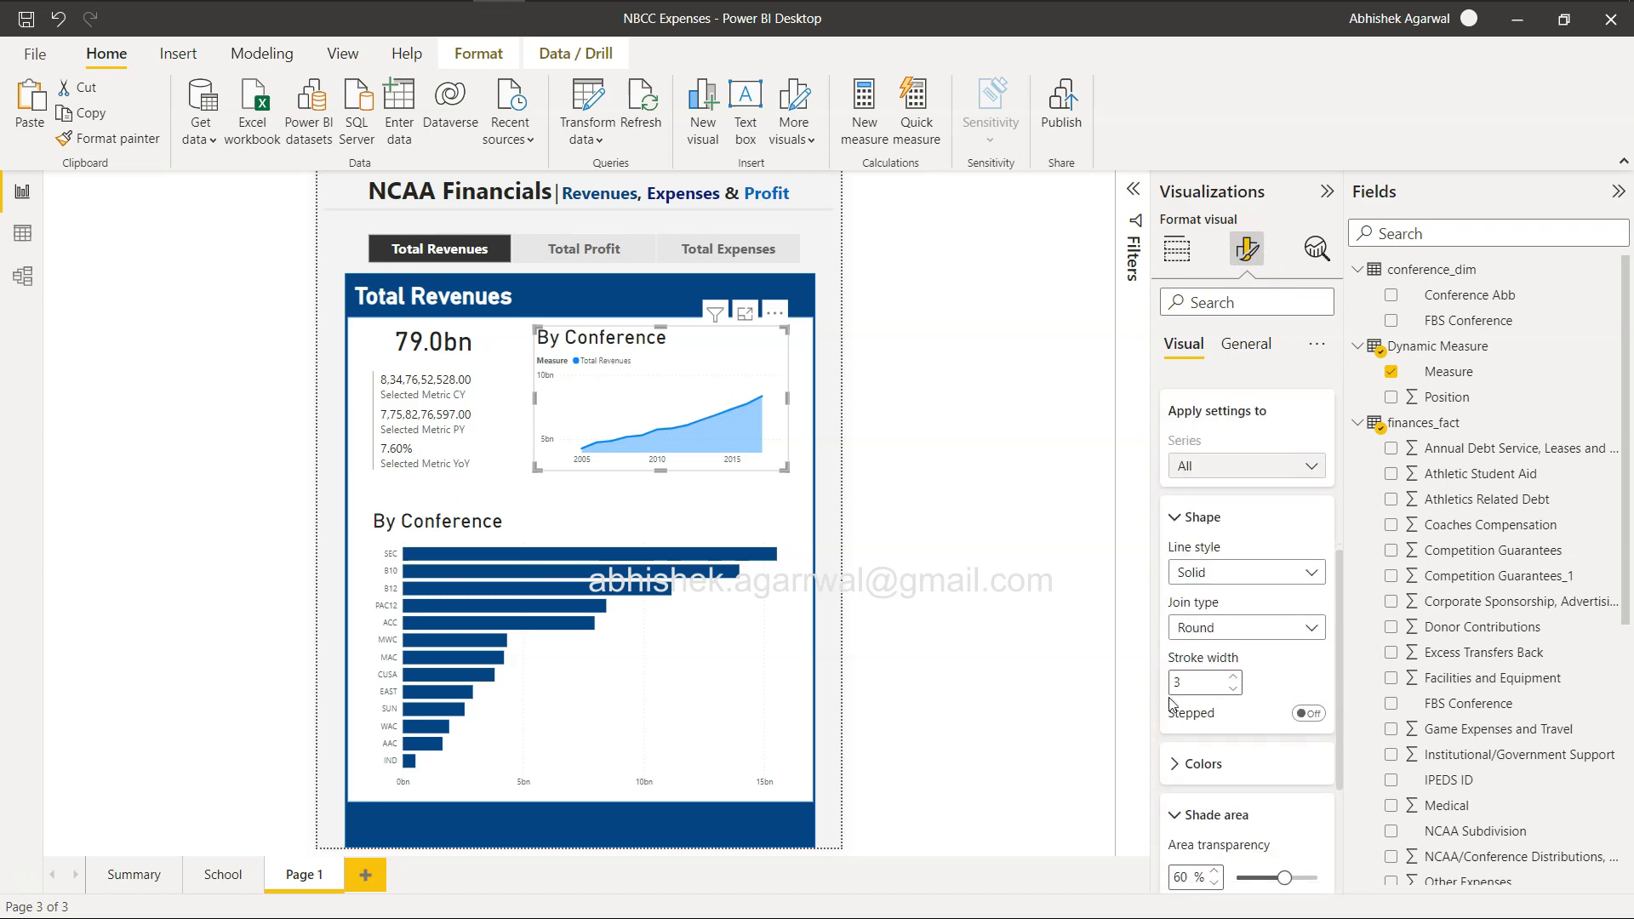
pyautogui.scroll(-5, 1172, 703)
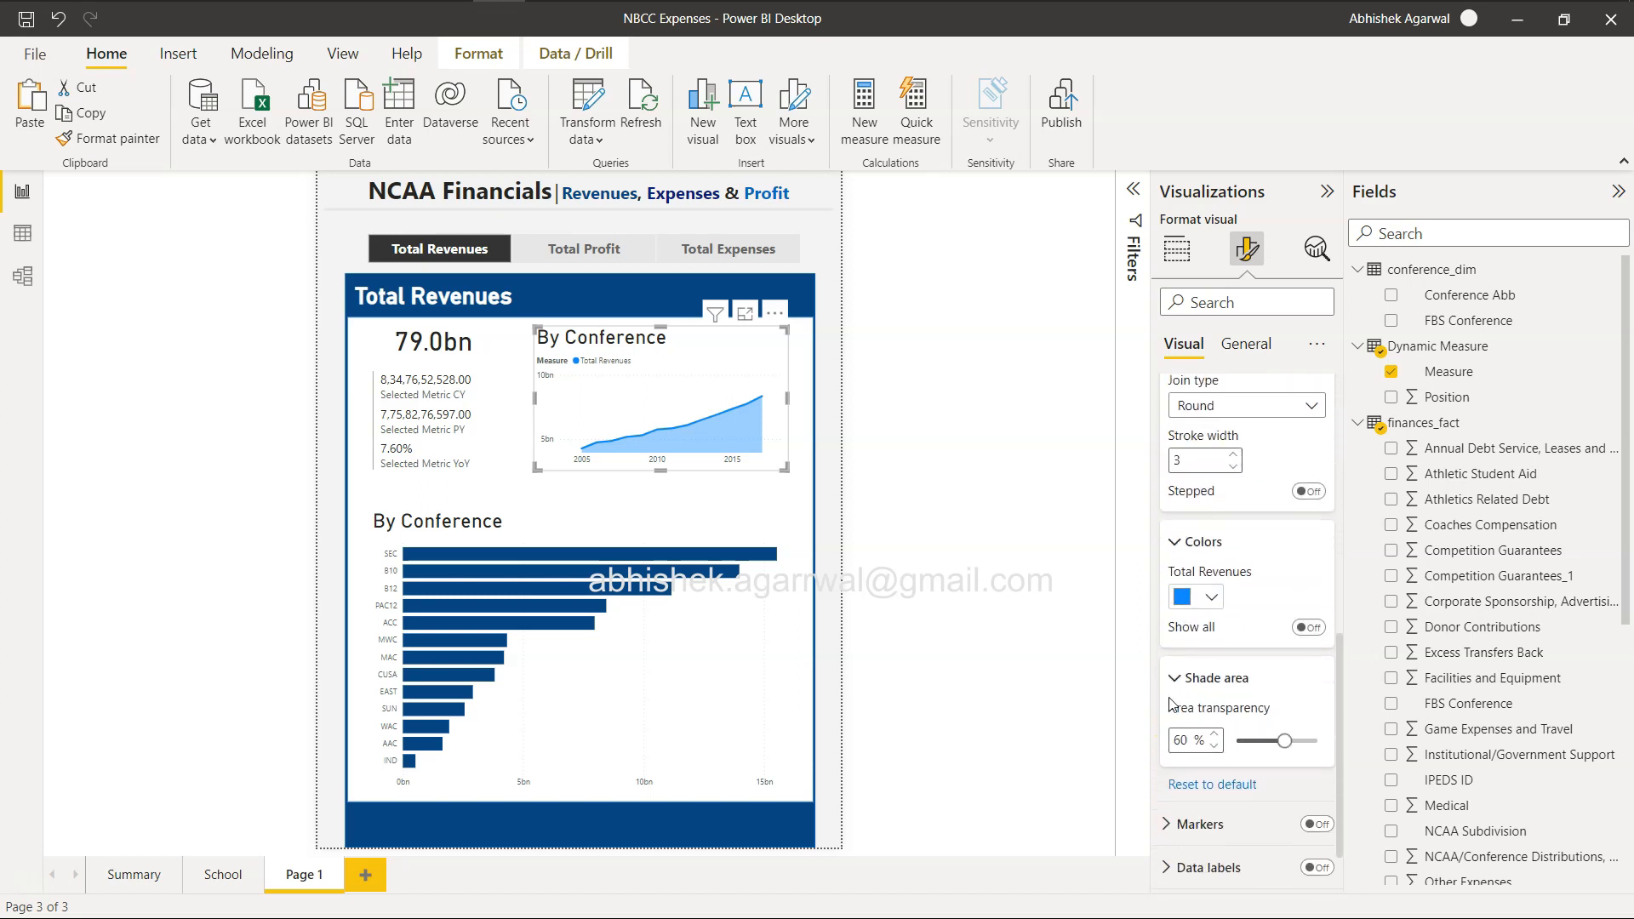
pyautogui.scroll(14, 1171, 705)
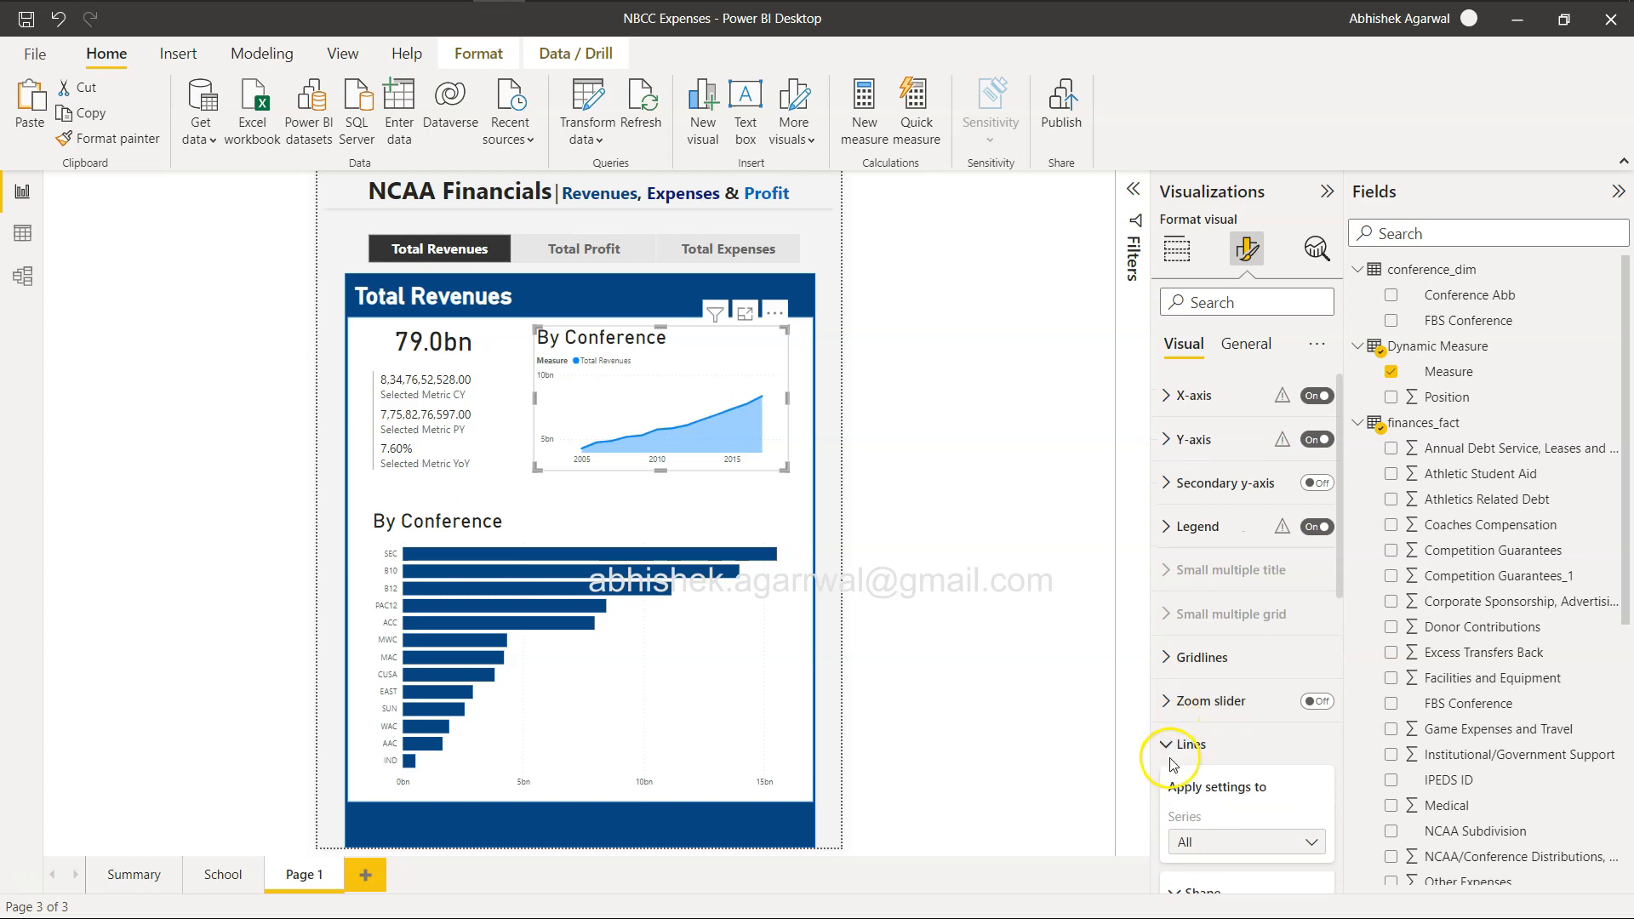
pyautogui.click(1170, 759)
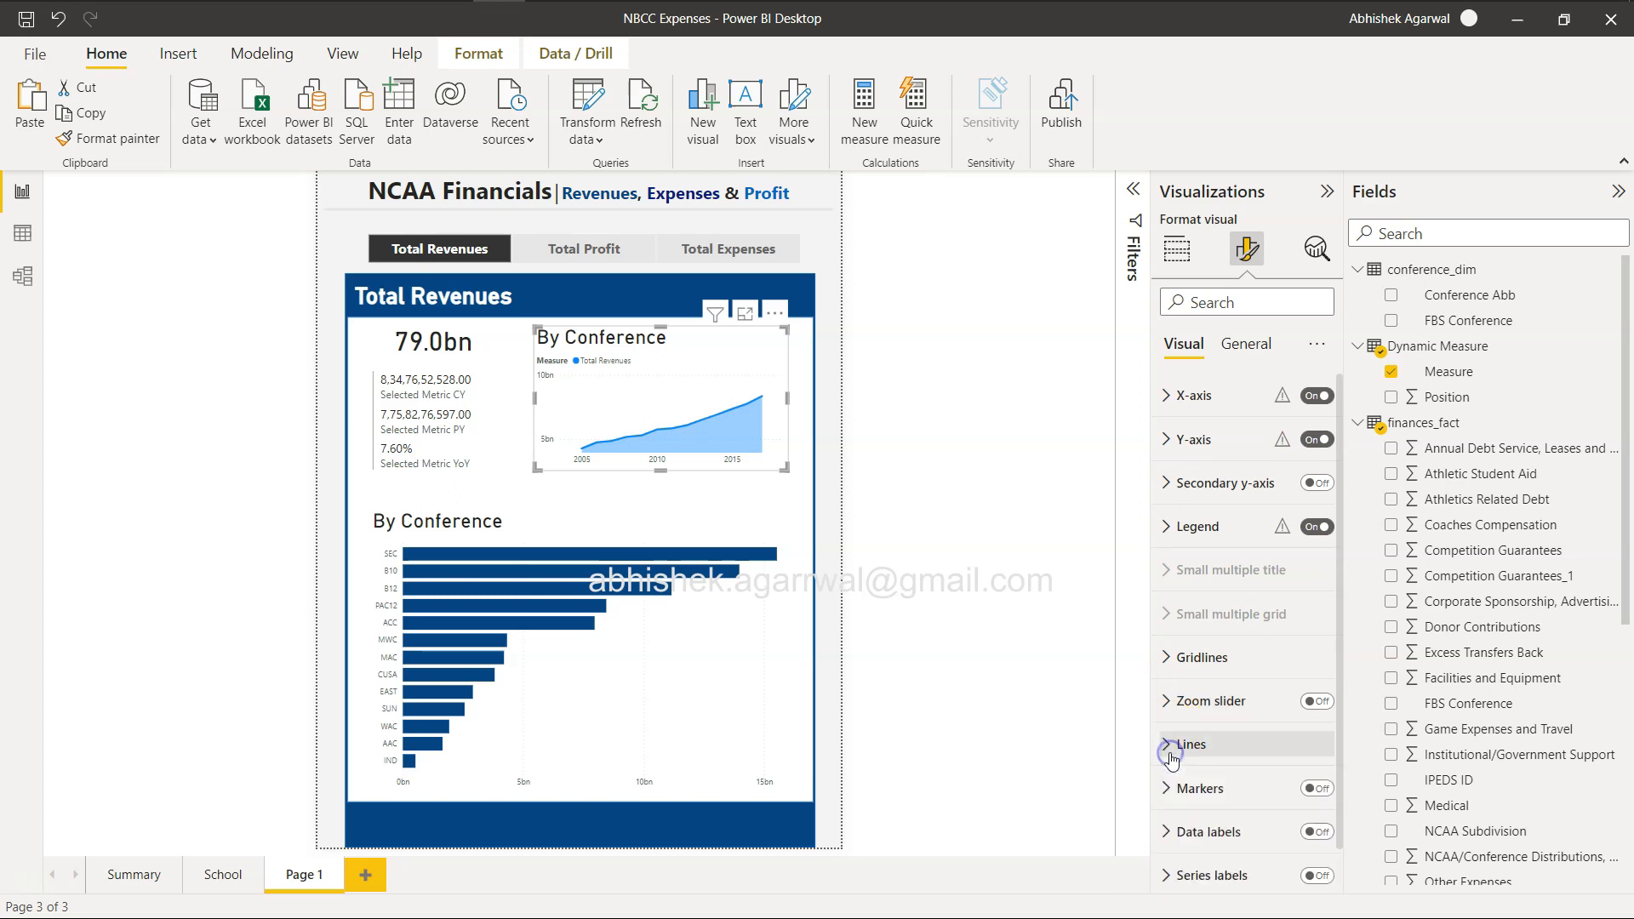
# Examine the area chart's legend position, line style, text and title options.
pyautogui.click(1175, 522)
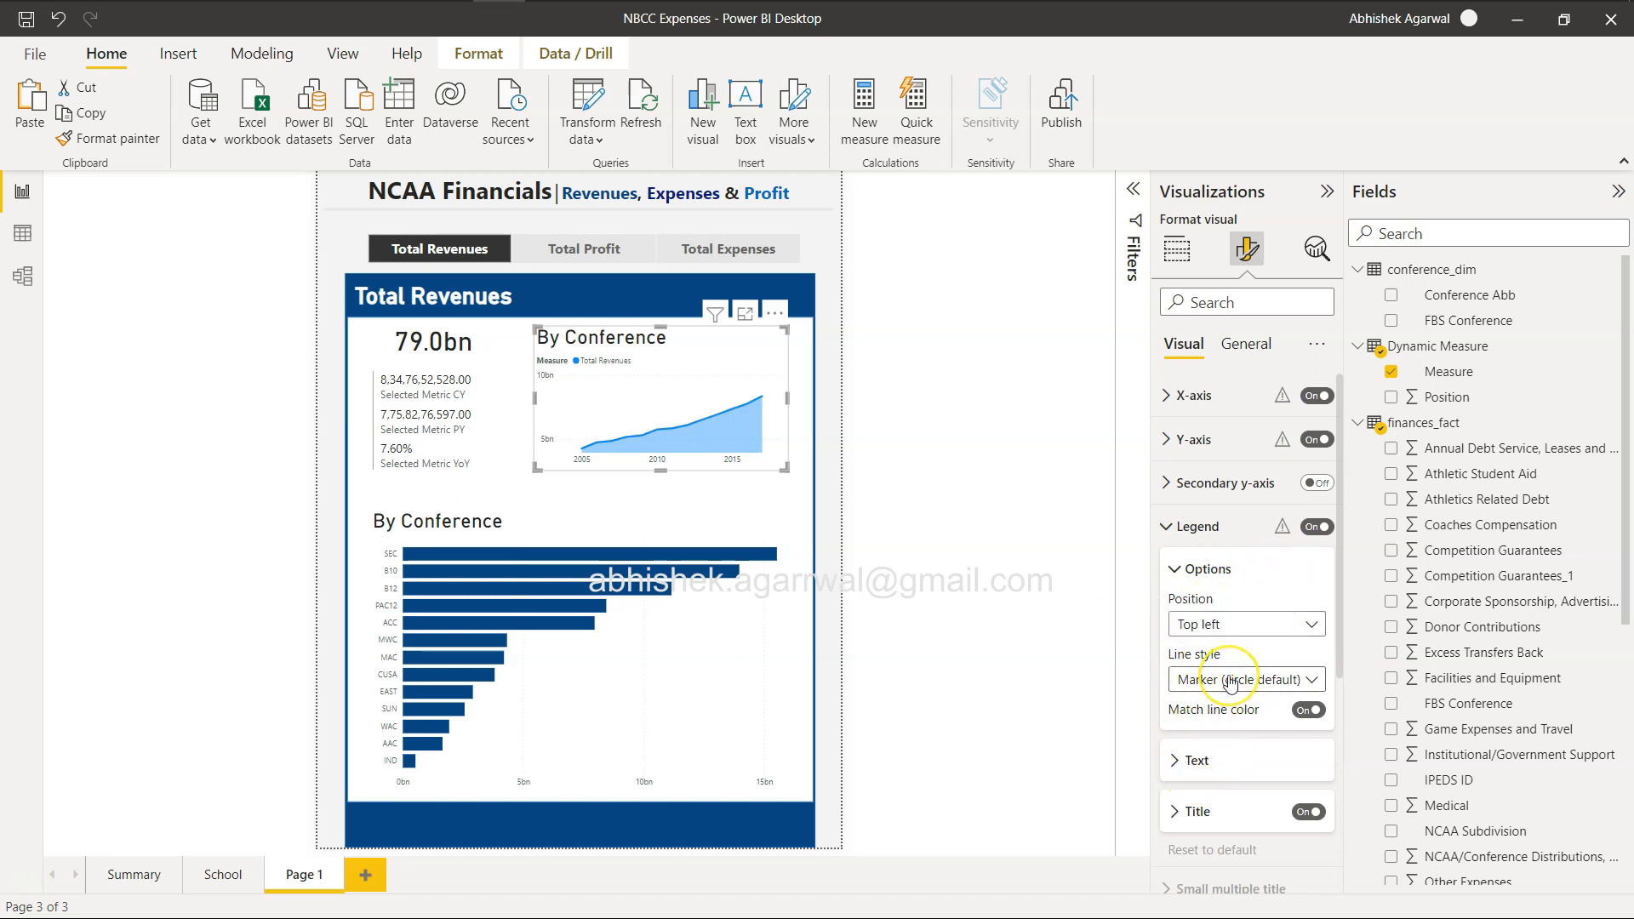
pyautogui.click(1175, 762)
pyautogui.click(1176, 648)
pyautogui.scroll(5, 1181, 630)
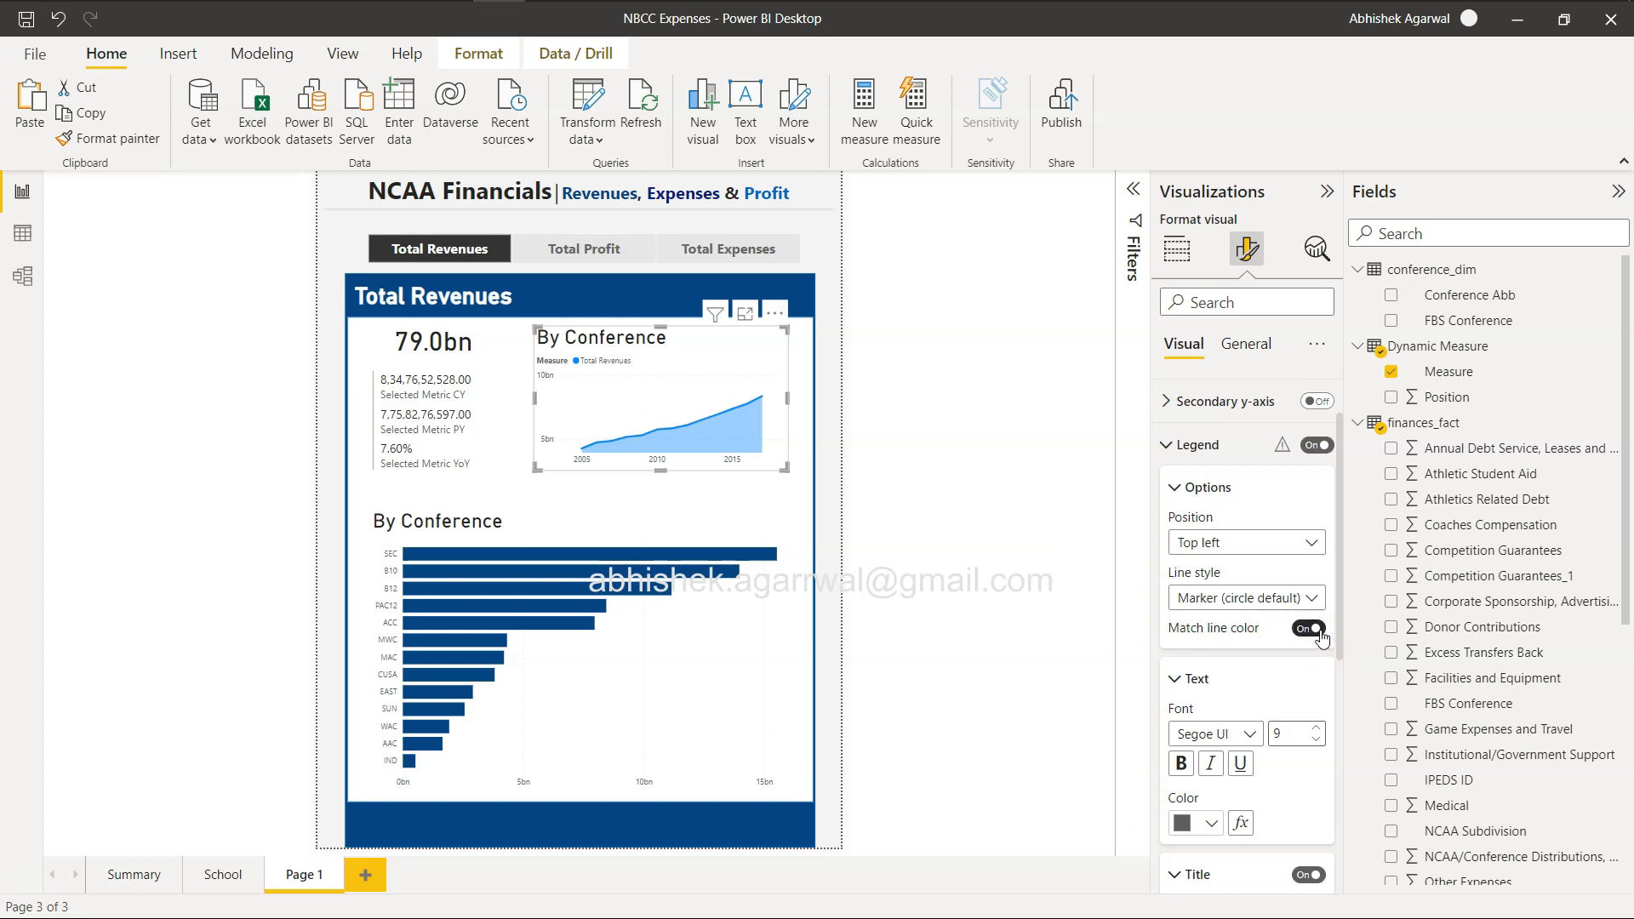
pyautogui.click(1244, 552)
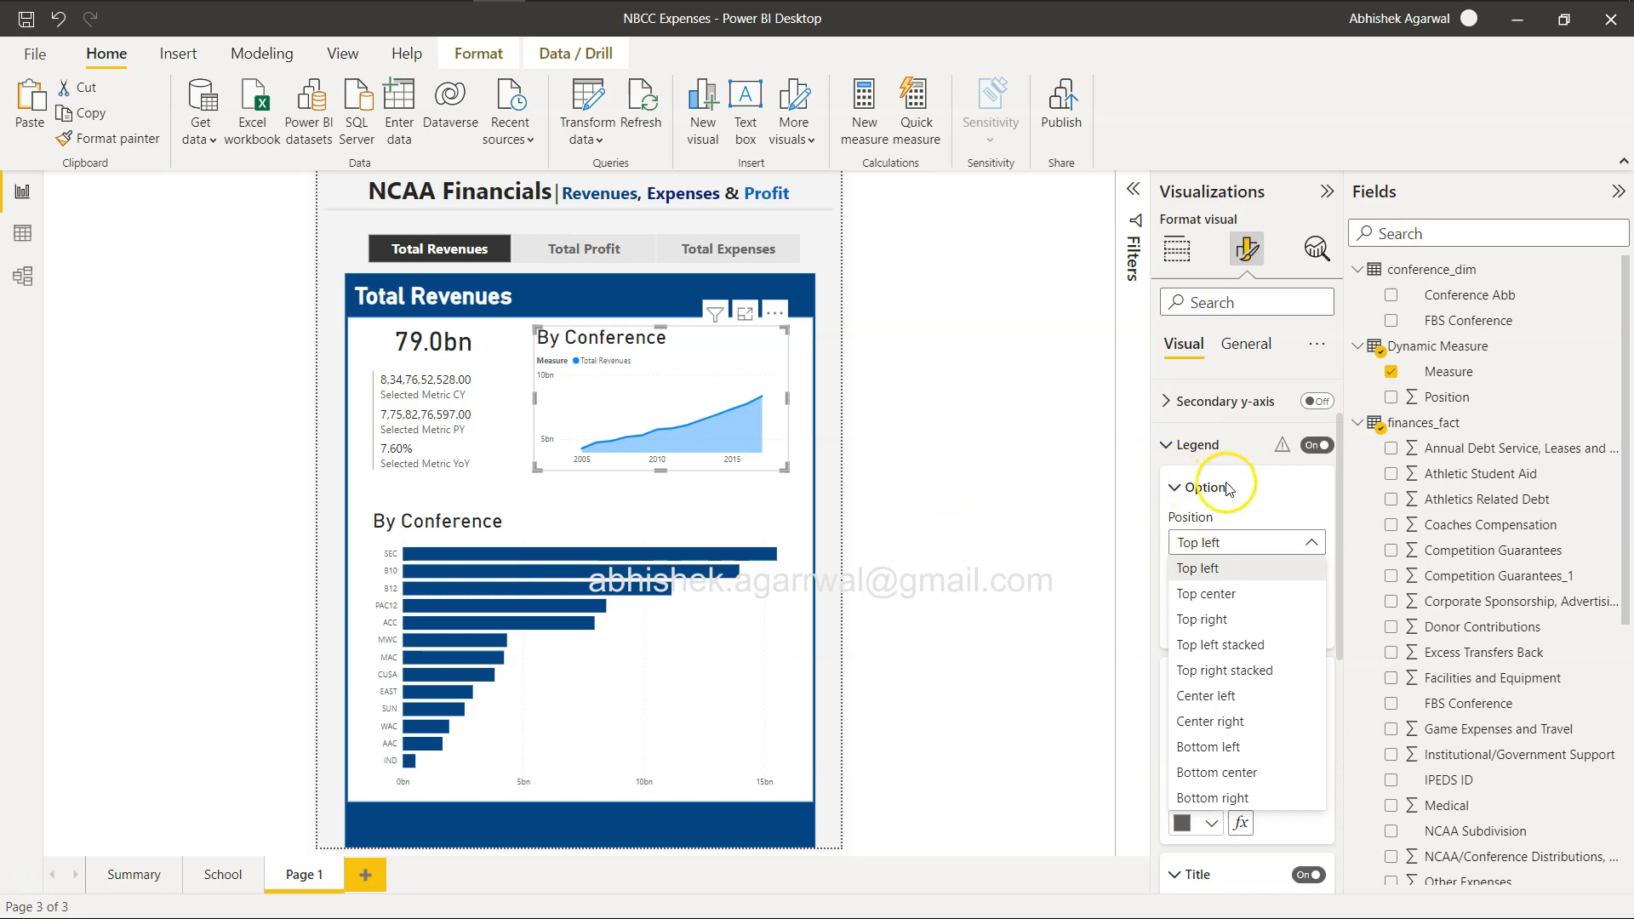
pyautogui.click(1202, 509)
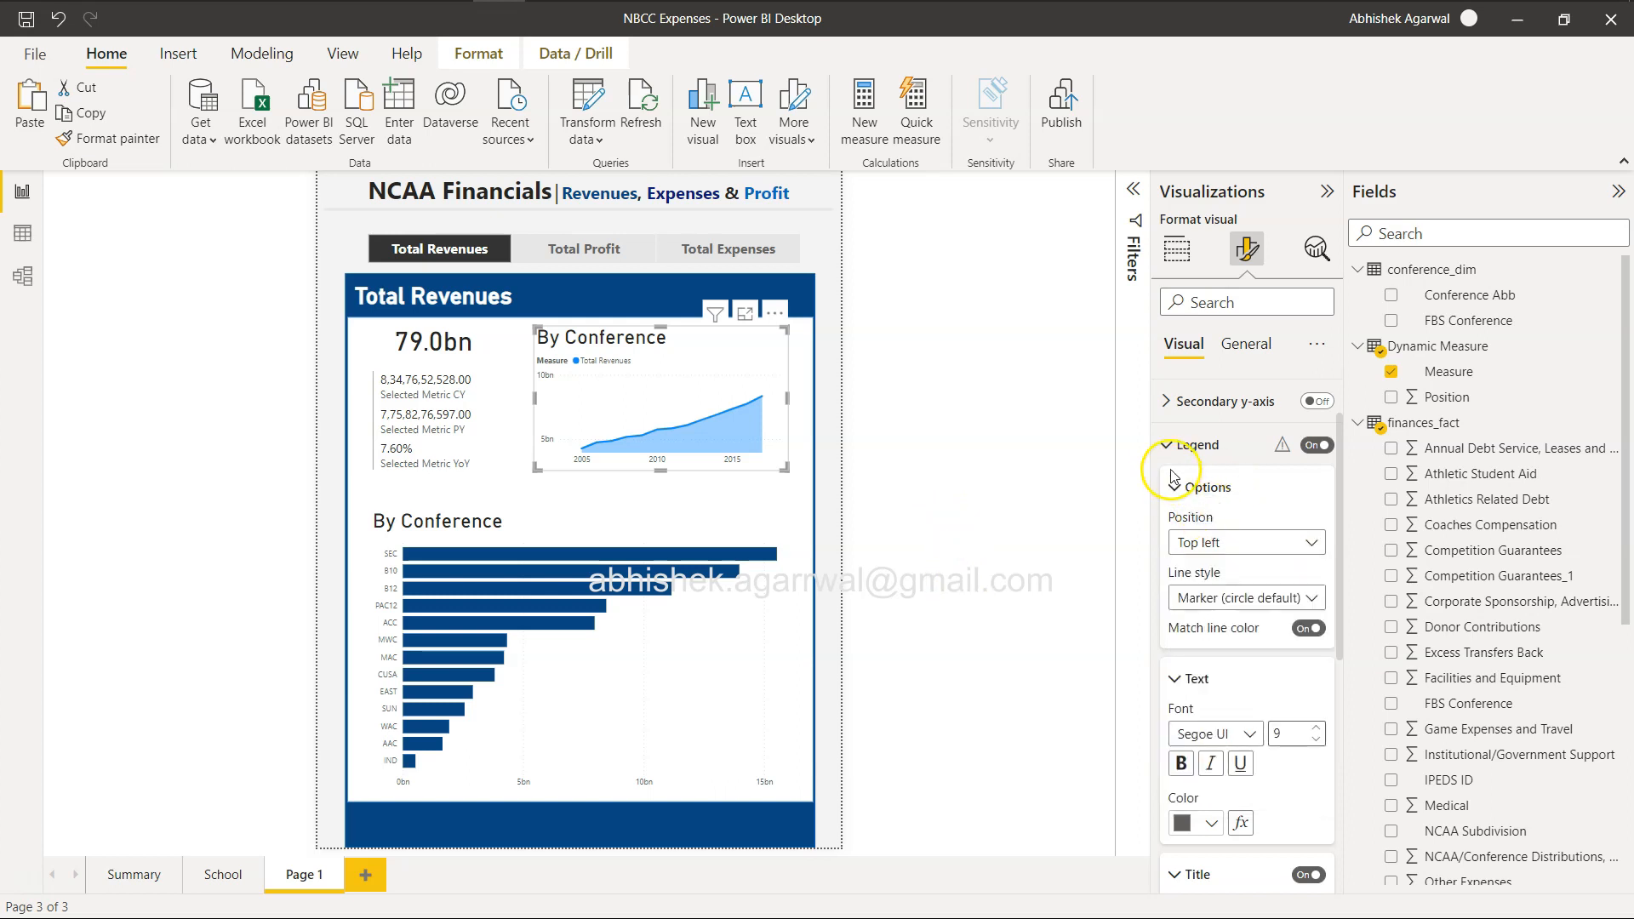
# Switch the measure slicer to Total Profit and examine the area chart's legend position, line style and text options.
pyautogui.click(603, 250)
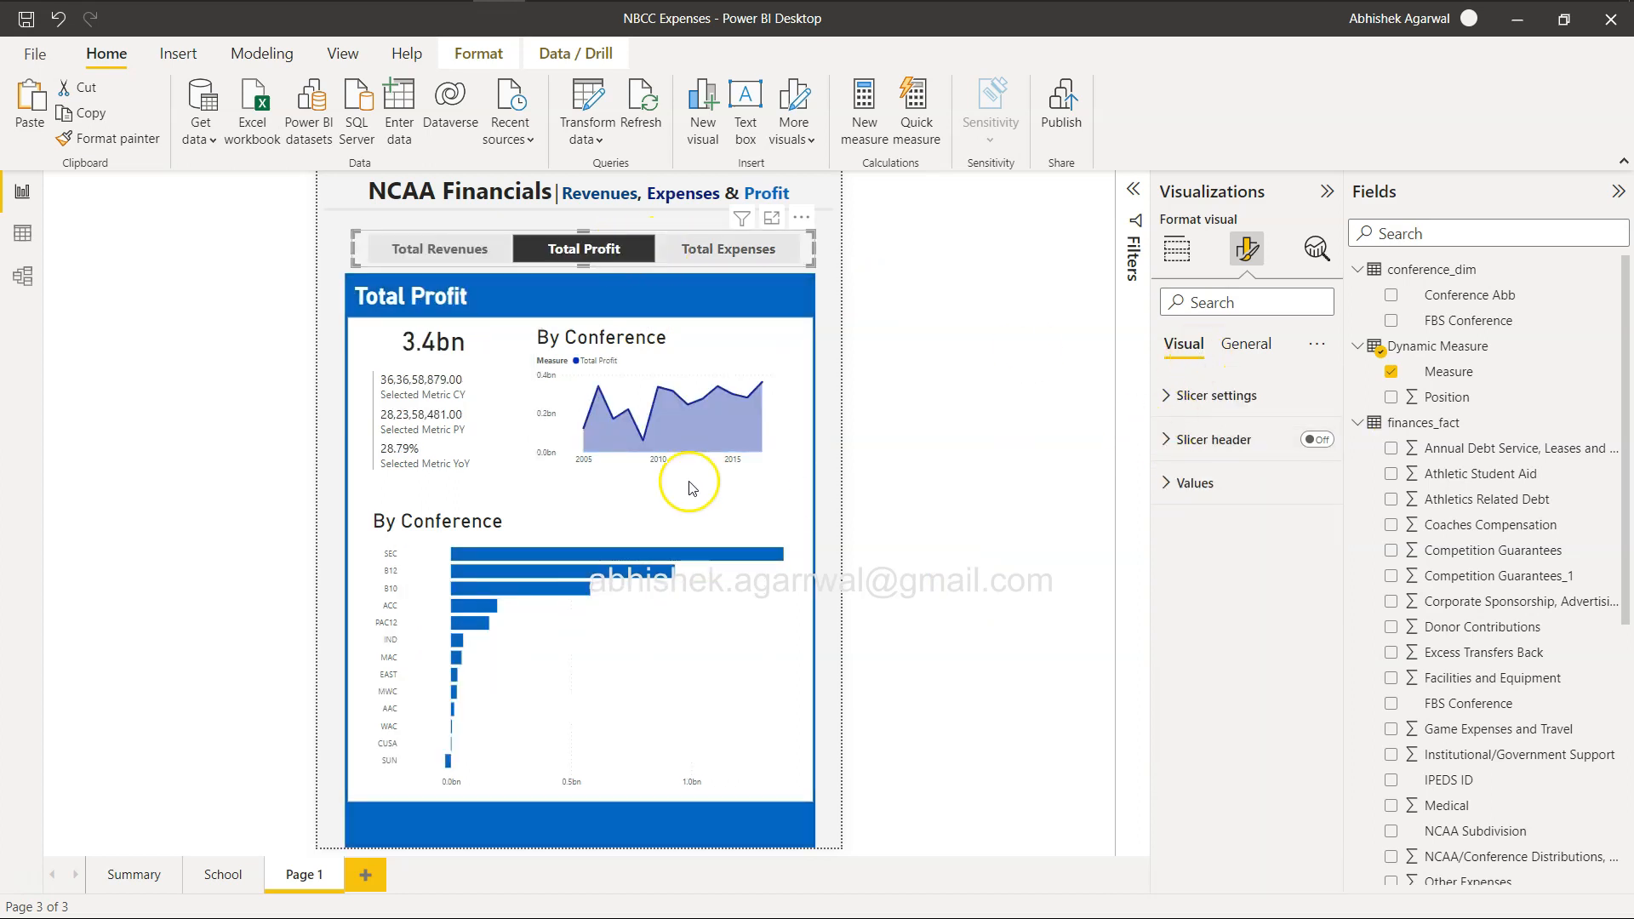
pyautogui.click(730, 347)
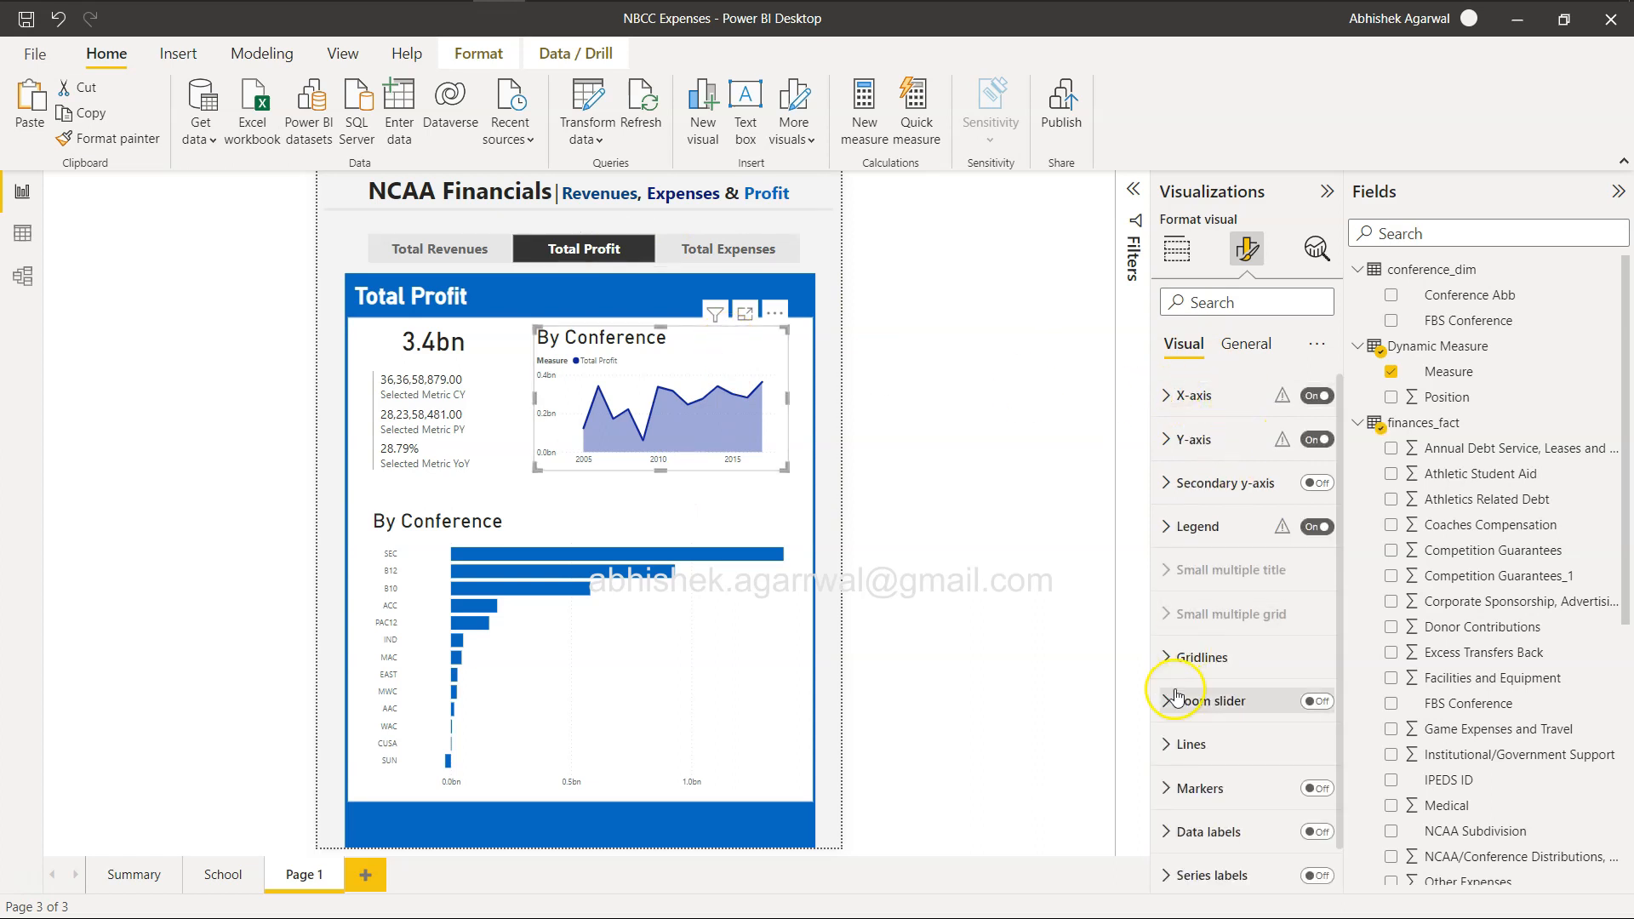
pyautogui.click(1171, 530)
pyautogui.scroll(-2, 1217, 553)
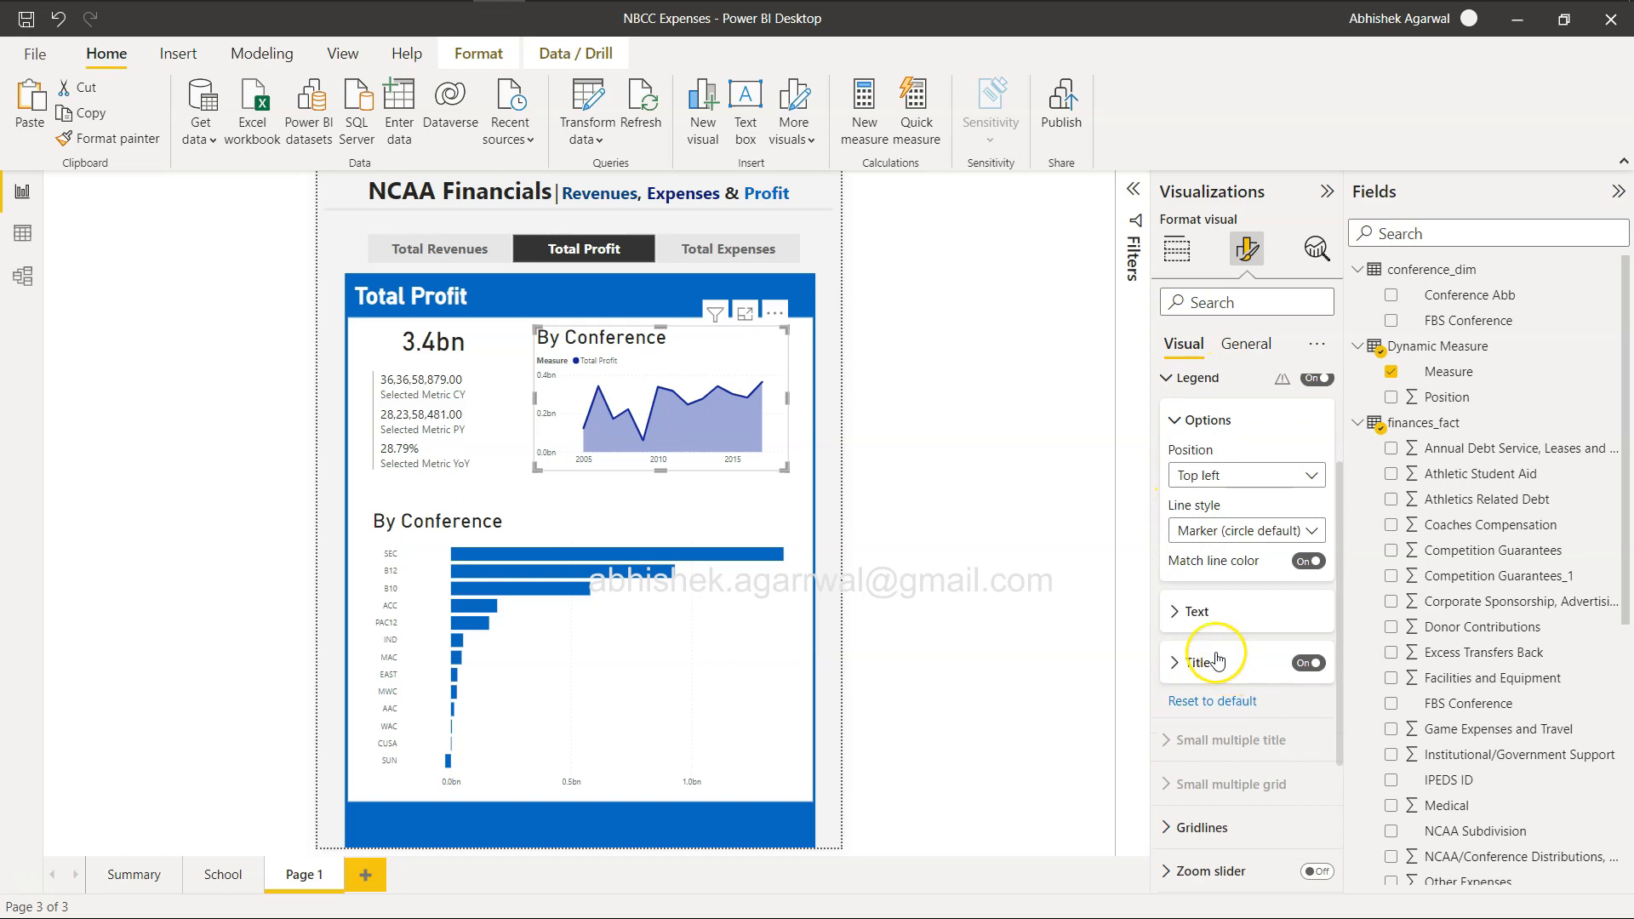
pyautogui.click(1212, 530)
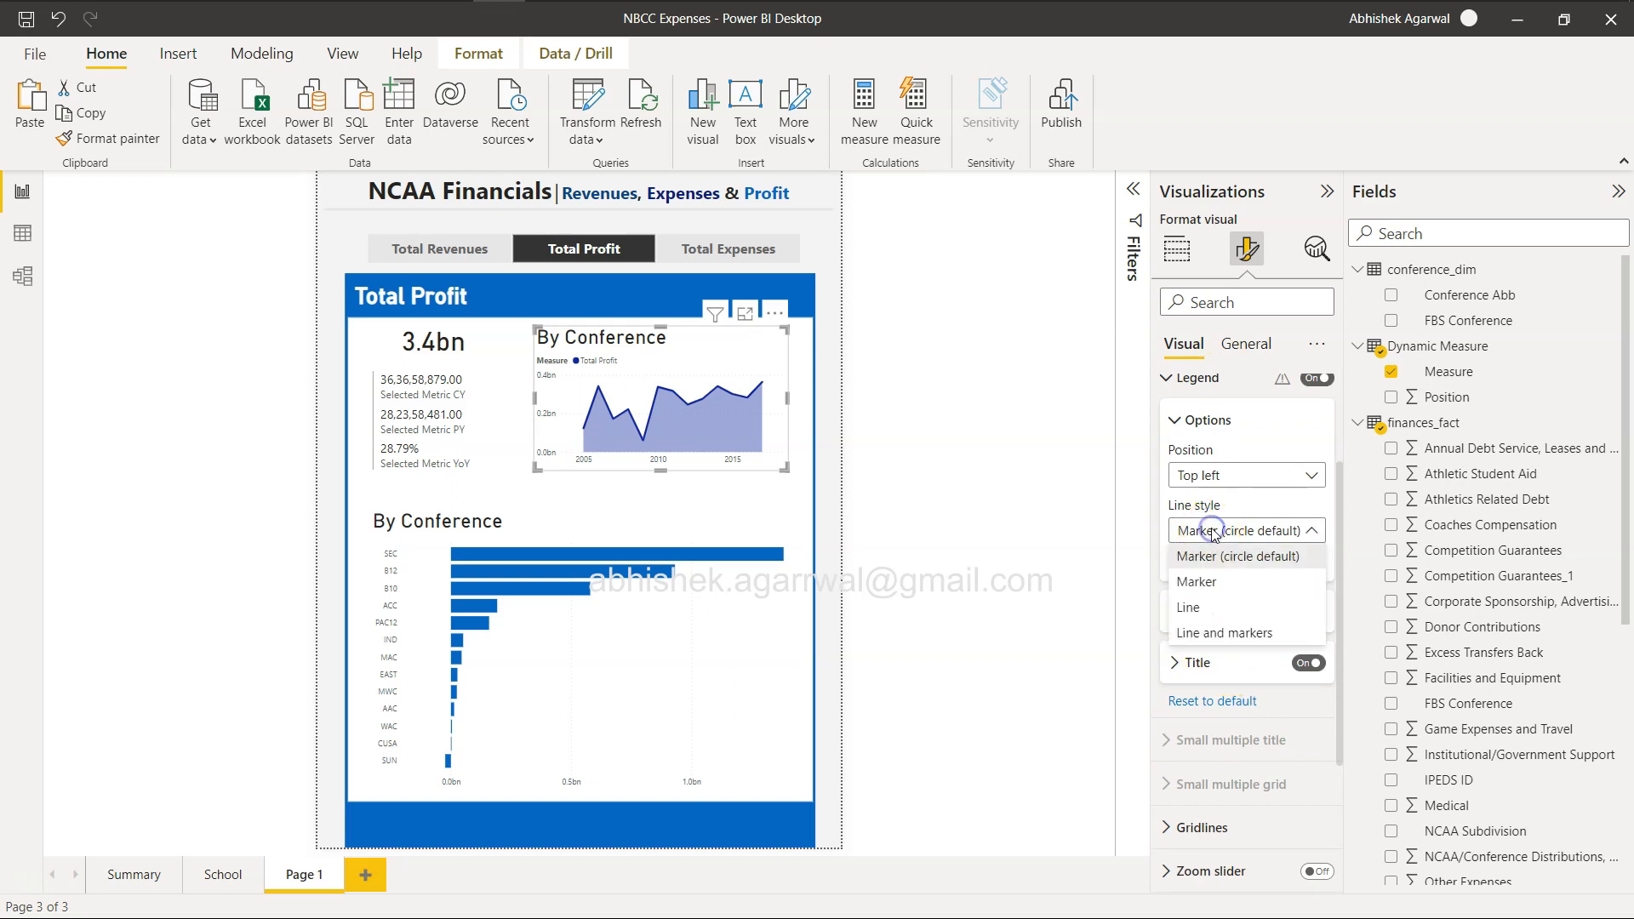
pyautogui.click(1230, 481)
pyautogui.click(1230, 481)
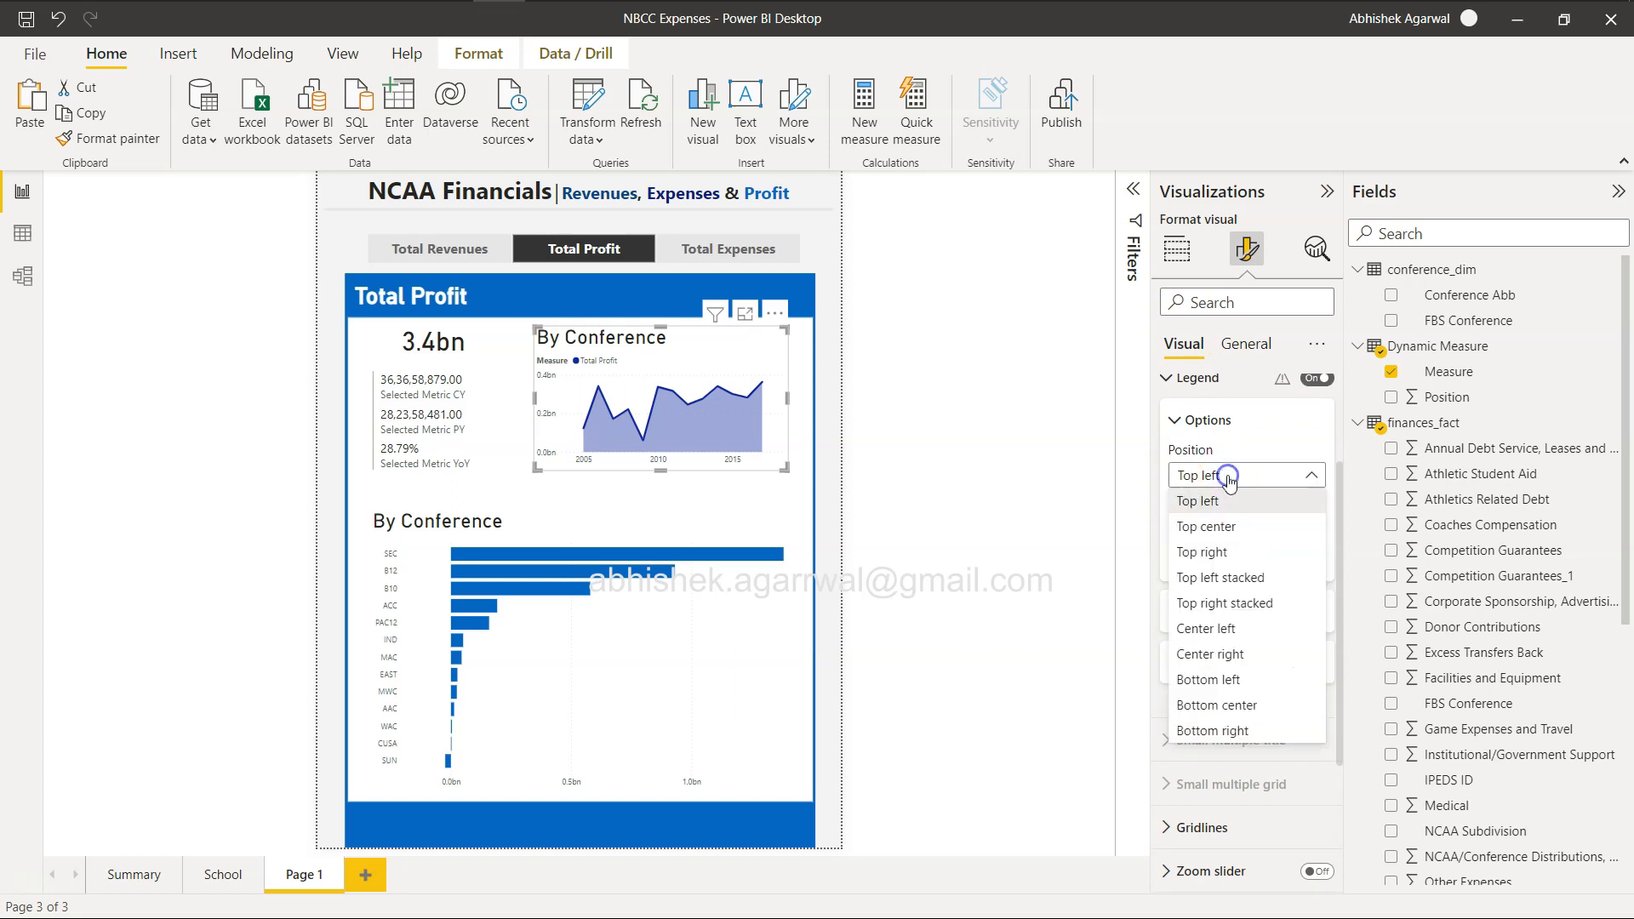
pyautogui.click(1230, 481)
pyautogui.click(1177, 613)
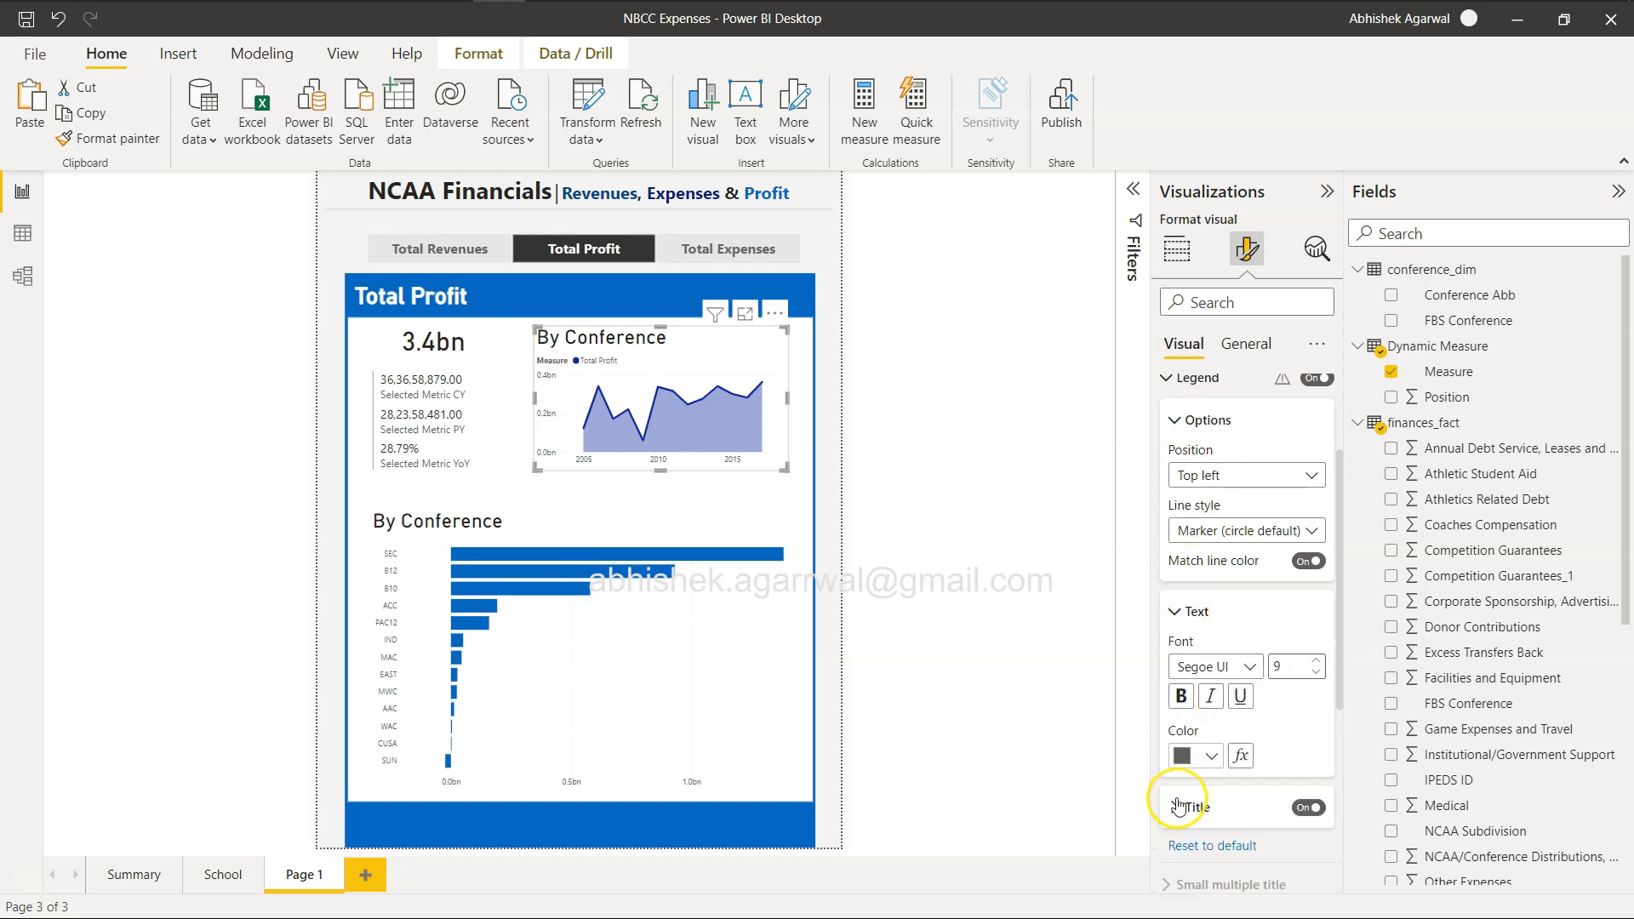
pyautogui.scroll(-4, 1179, 807)
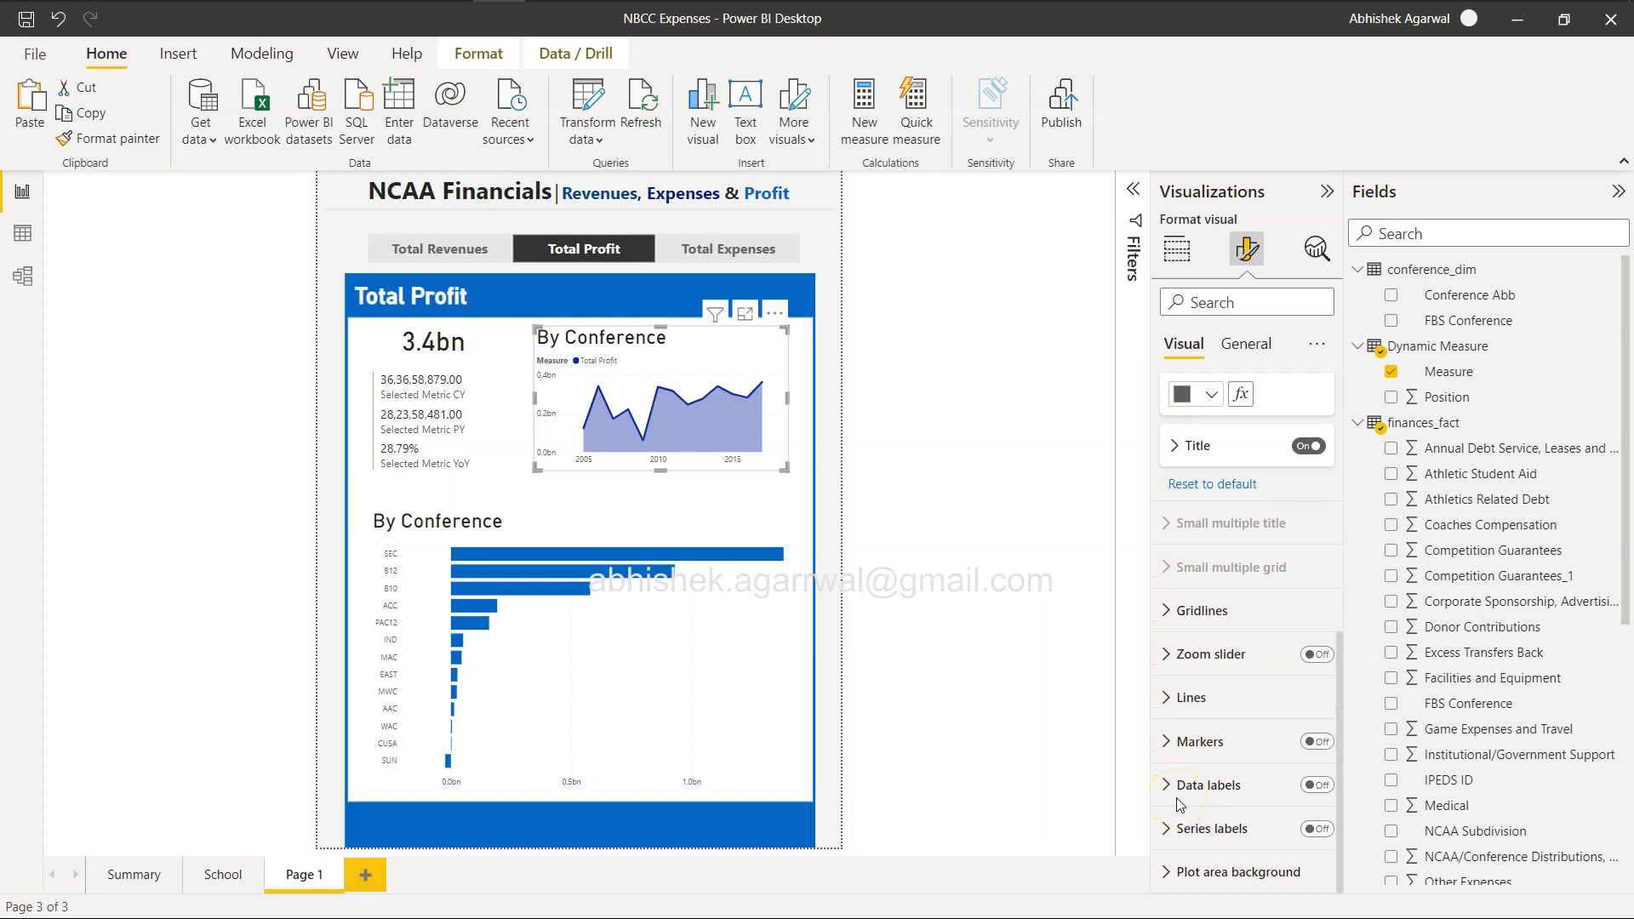
# Color the area chart's Total Profit series medium blue to match the report header and set the shade area transparency to 34%.
pyautogui.click(1225, 699)
pyautogui.scroll(2, 1226, 703)
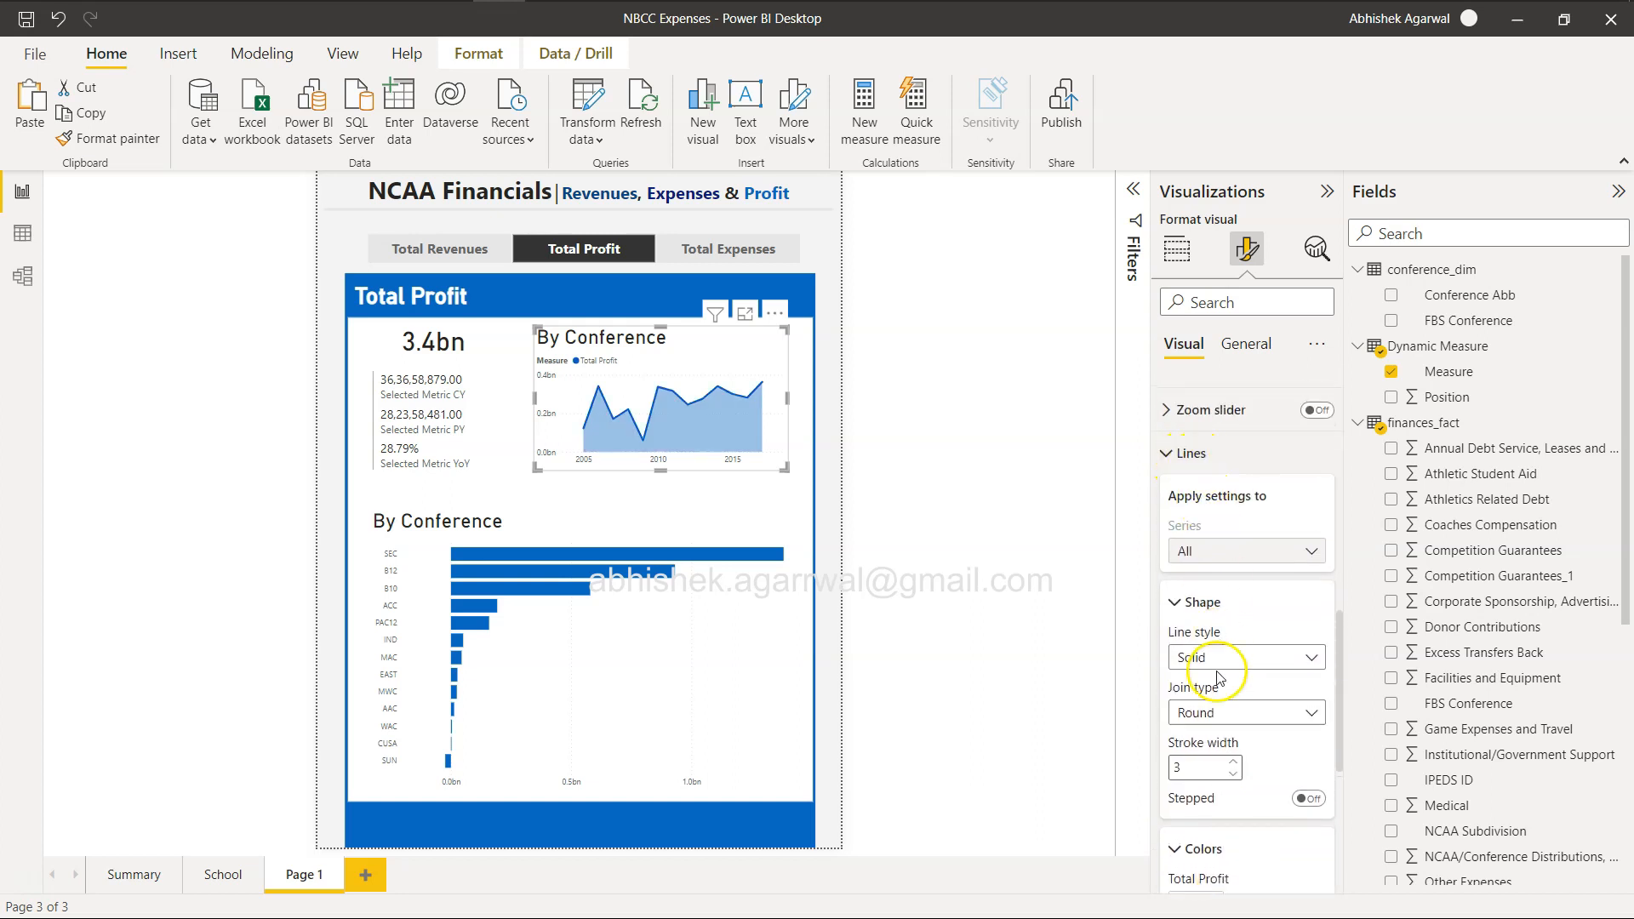
pyautogui.scroll(-2, 1215, 667)
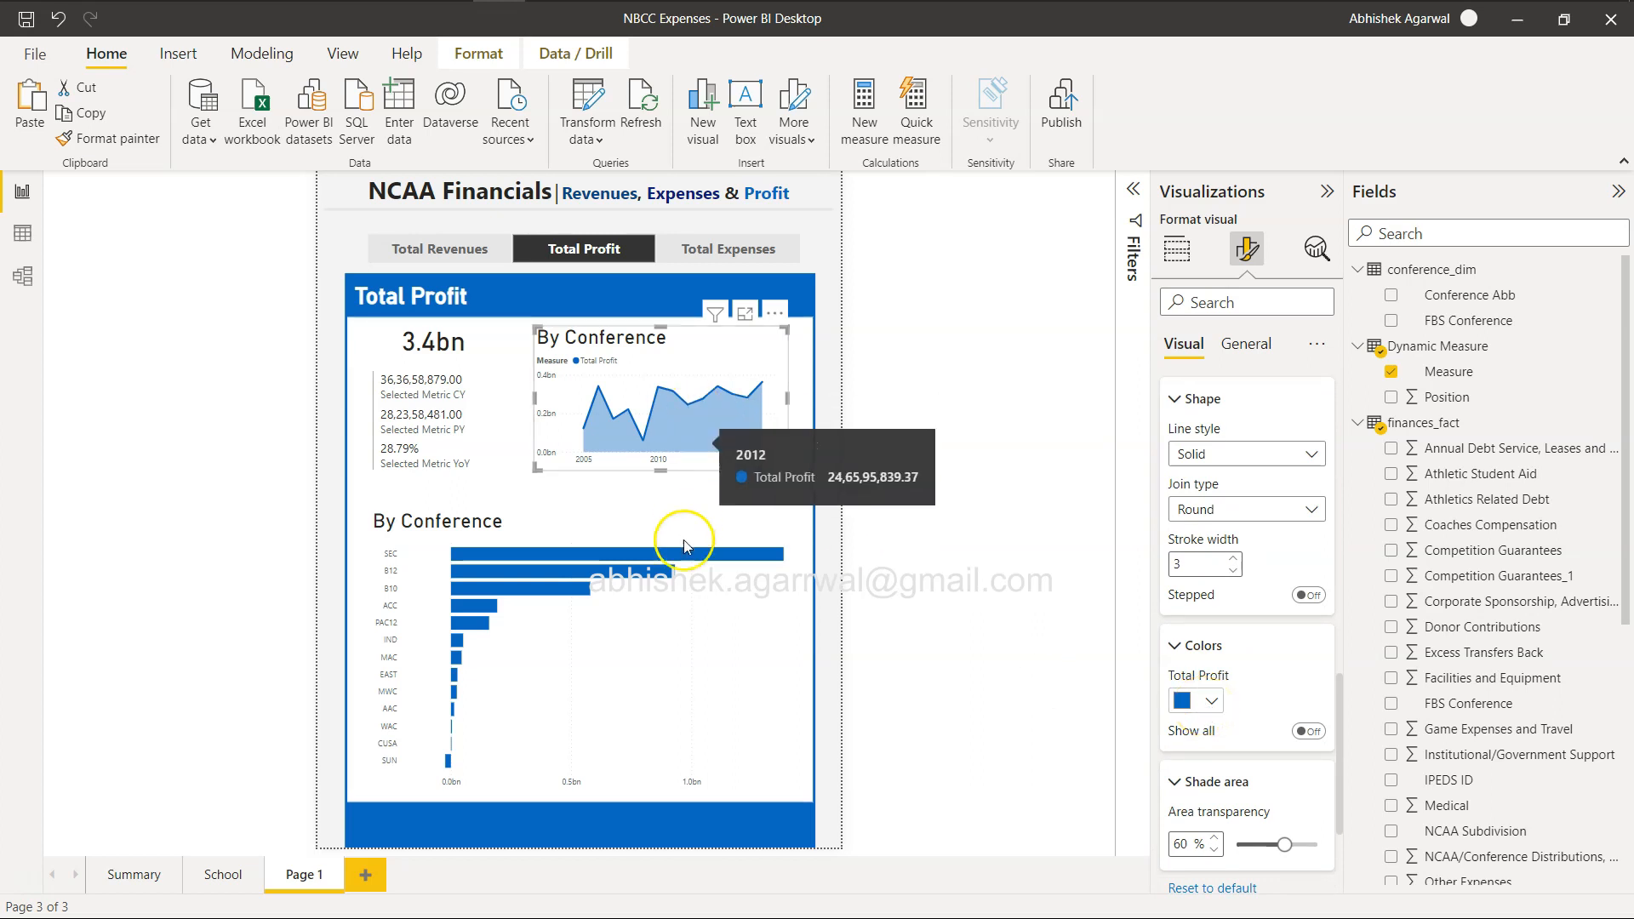
pyautogui.click(1209, 703)
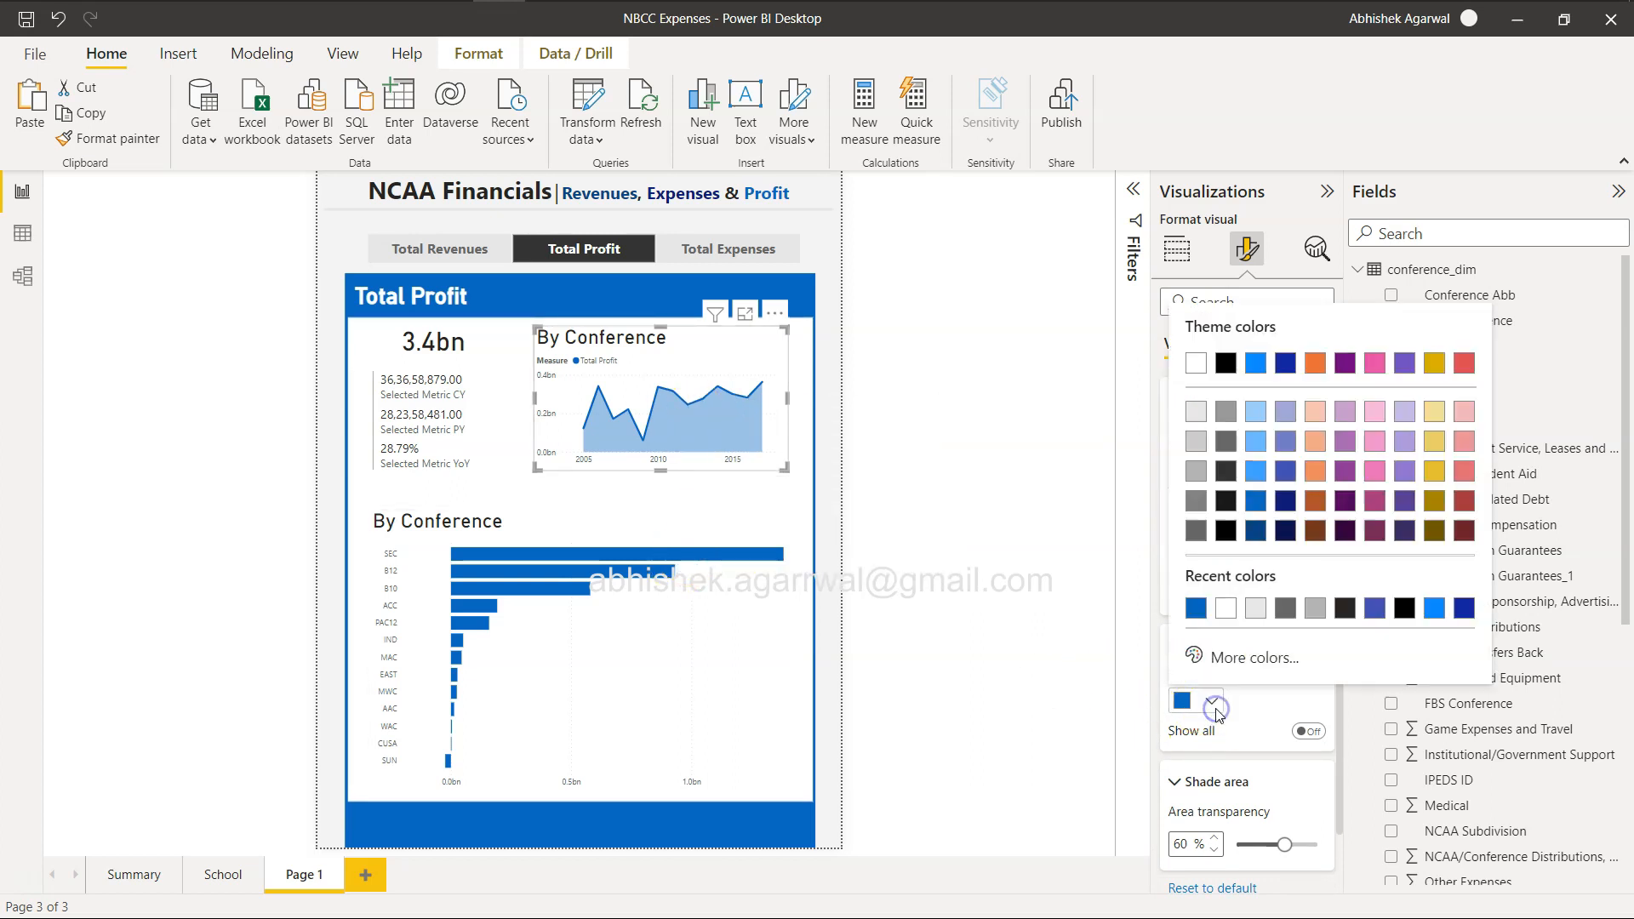
pyautogui.click(1254, 731)
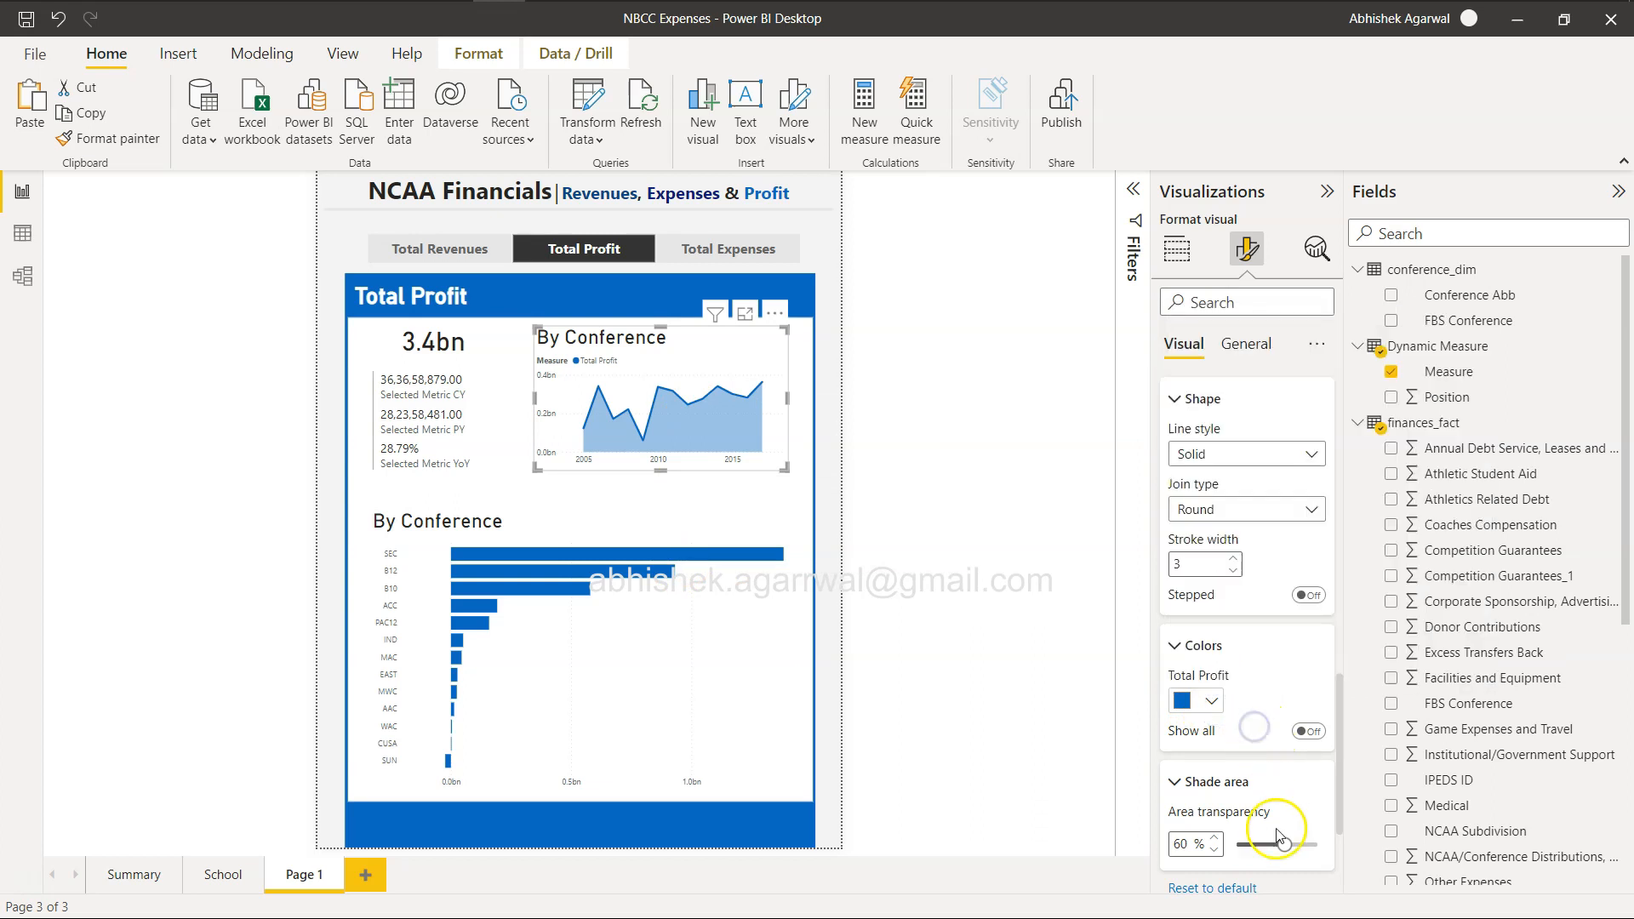
pyautogui.moveTo(1281, 843); pyautogui.dragTo(1255, 844)
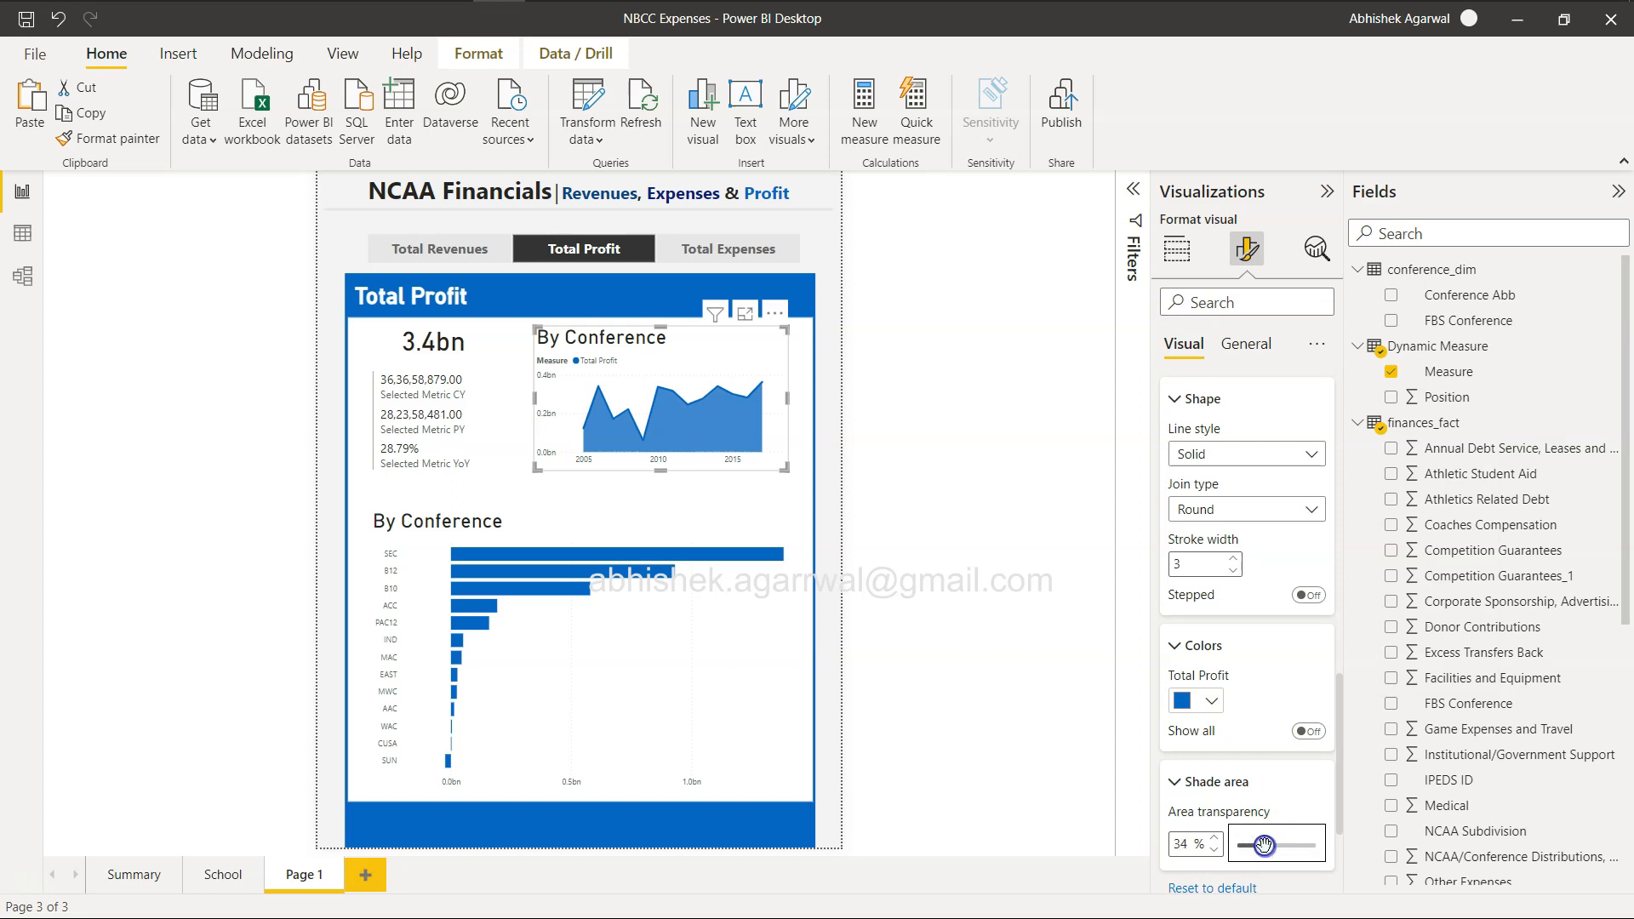
pyautogui.moveTo(1264, 844); pyautogui.dragTo(1264, 844)
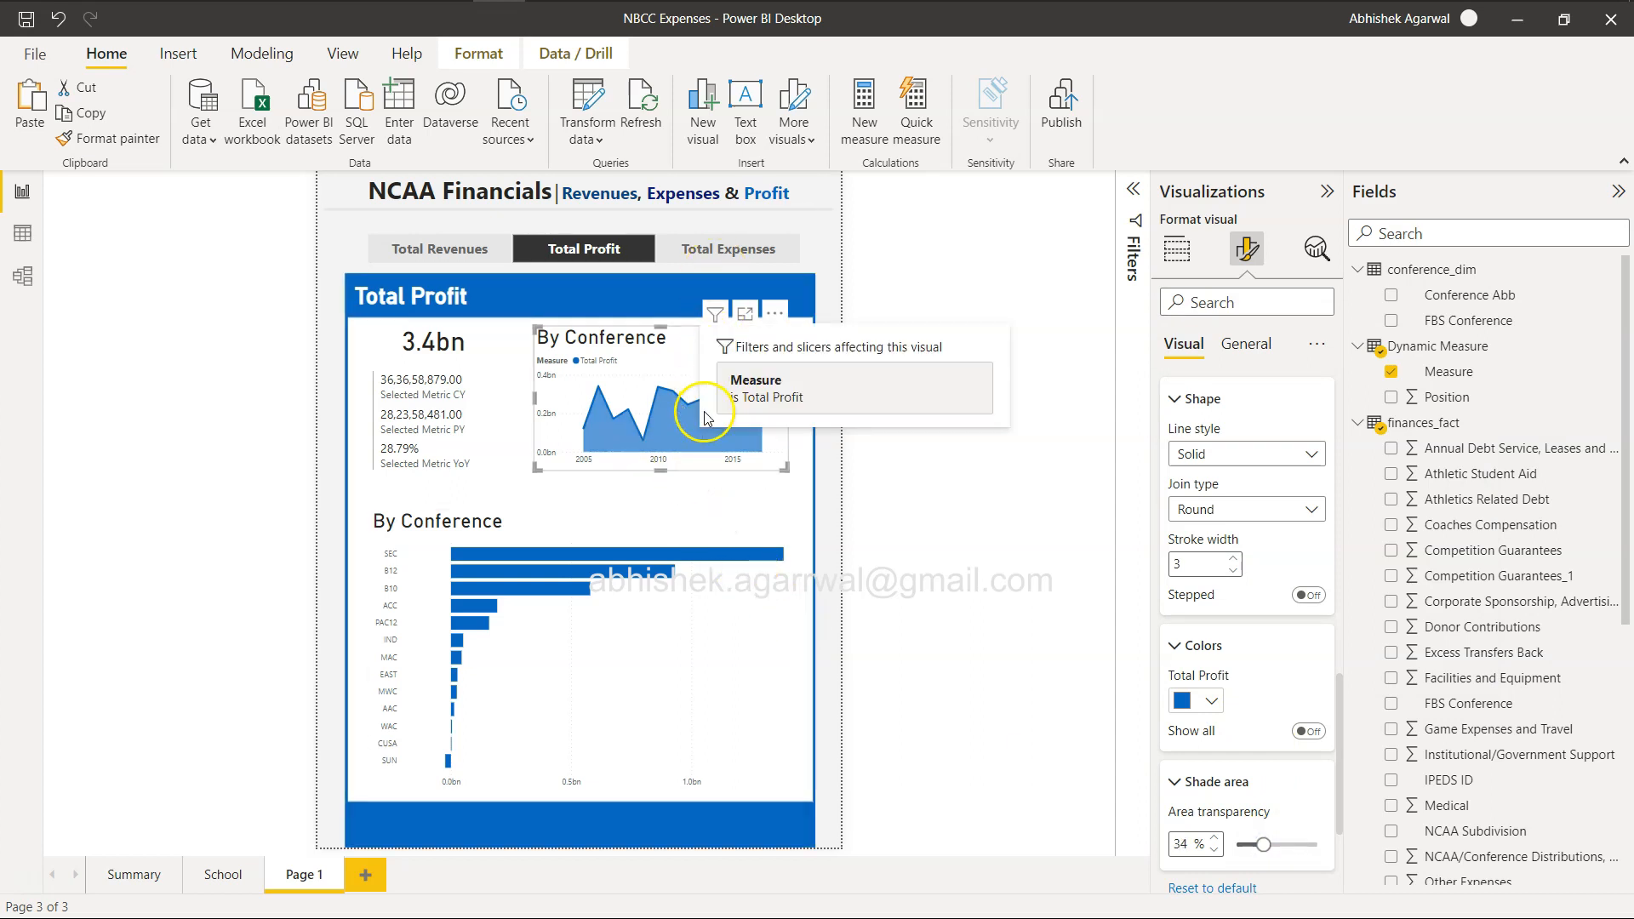
# Switch the slicer to Total Revenues and color that area chart series the darkest theme blue to match the header.
pyautogui.click(466, 251)
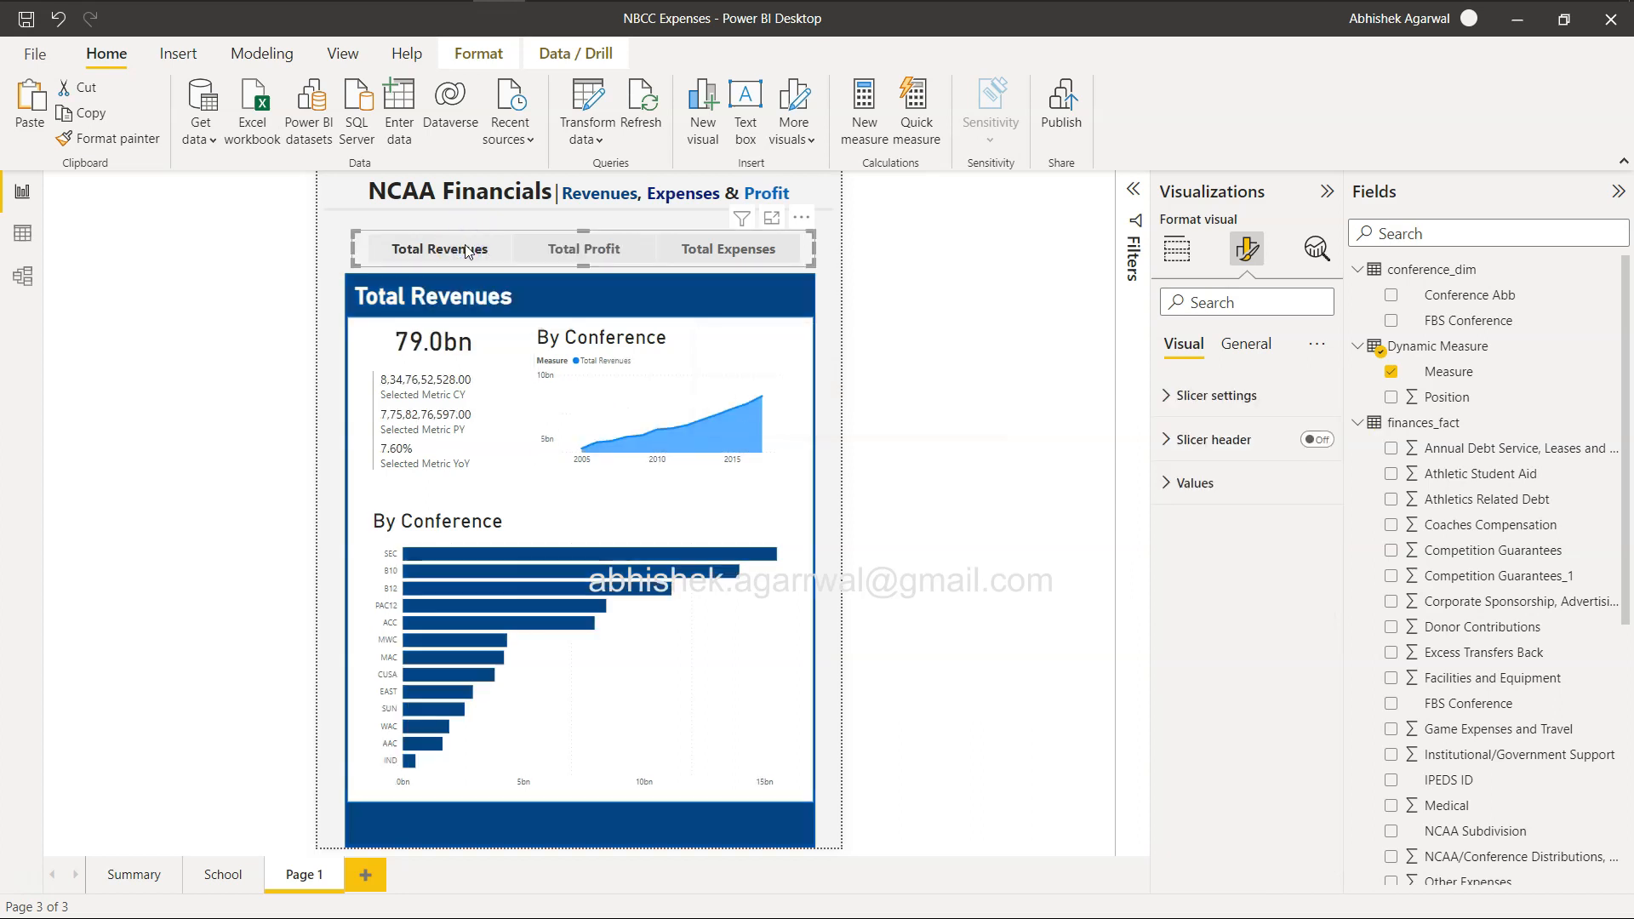
pyautogui.click(1245, 344)
pyautogui.click(737, 411)
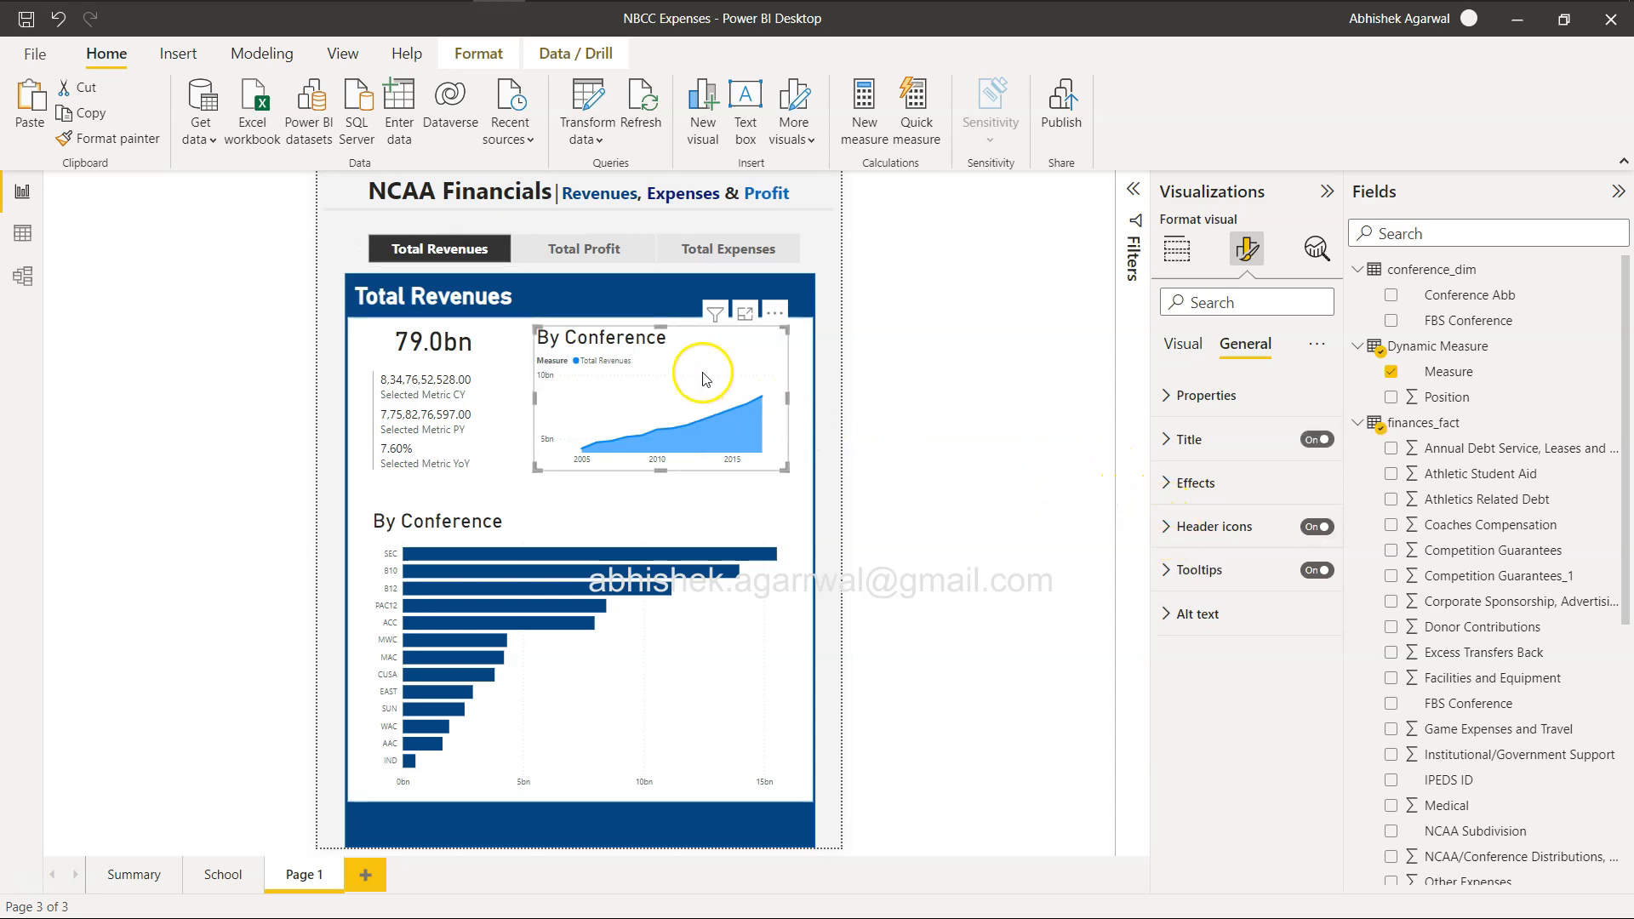
pyautogui.click(1183, 344)
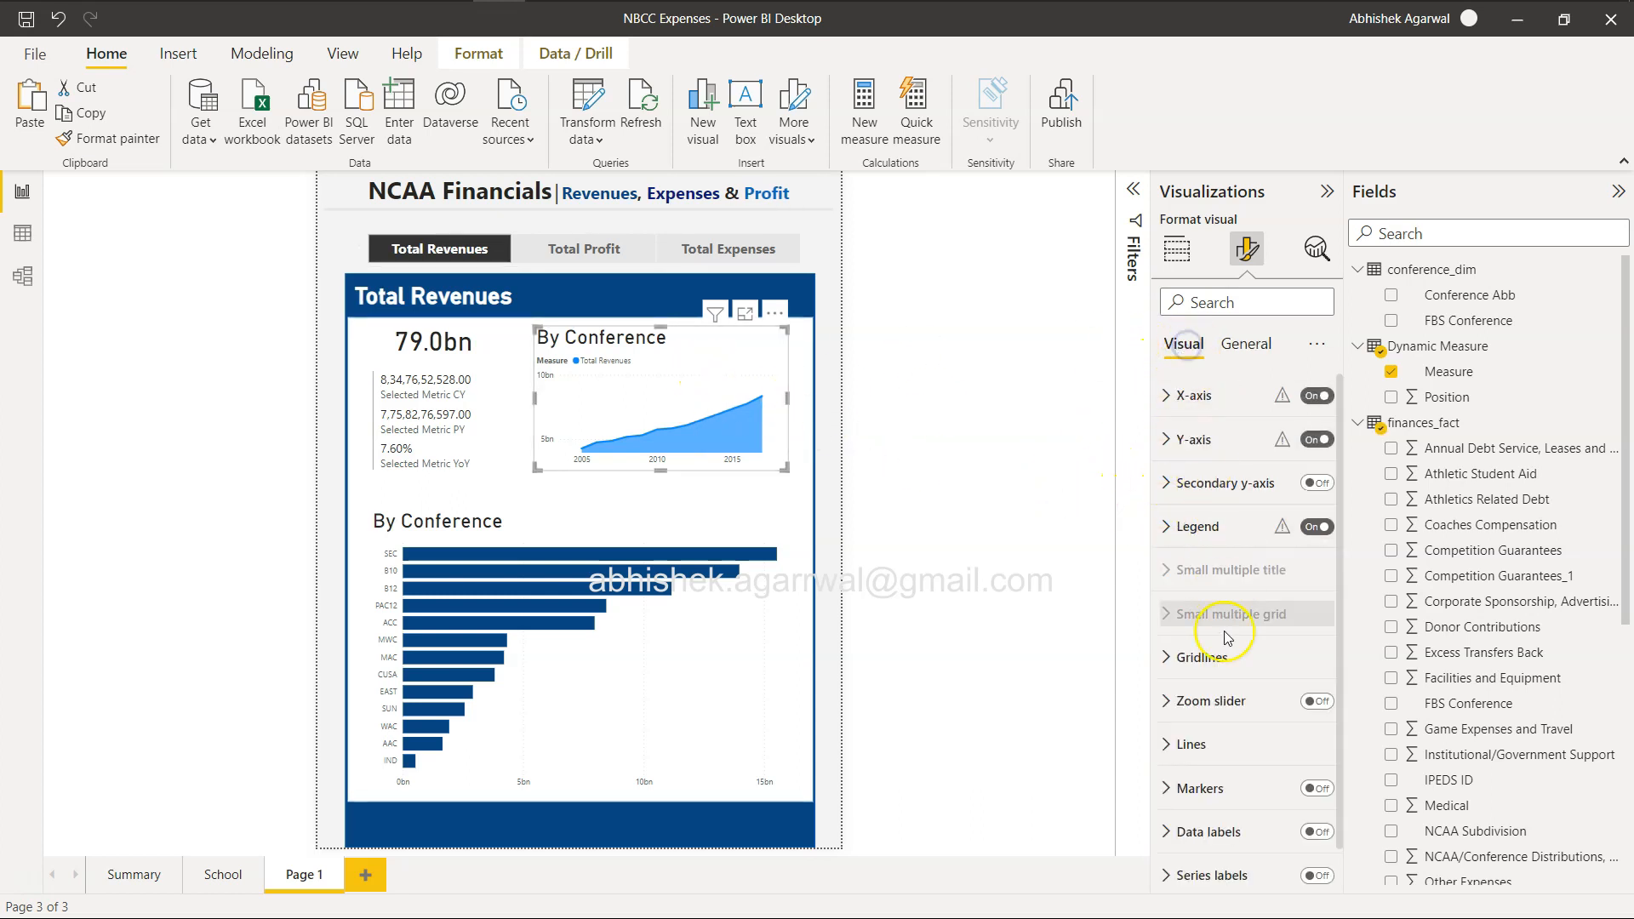
pyautogui.click(1192, 713)
pyautogui.scroll(-4, 1183, 689)
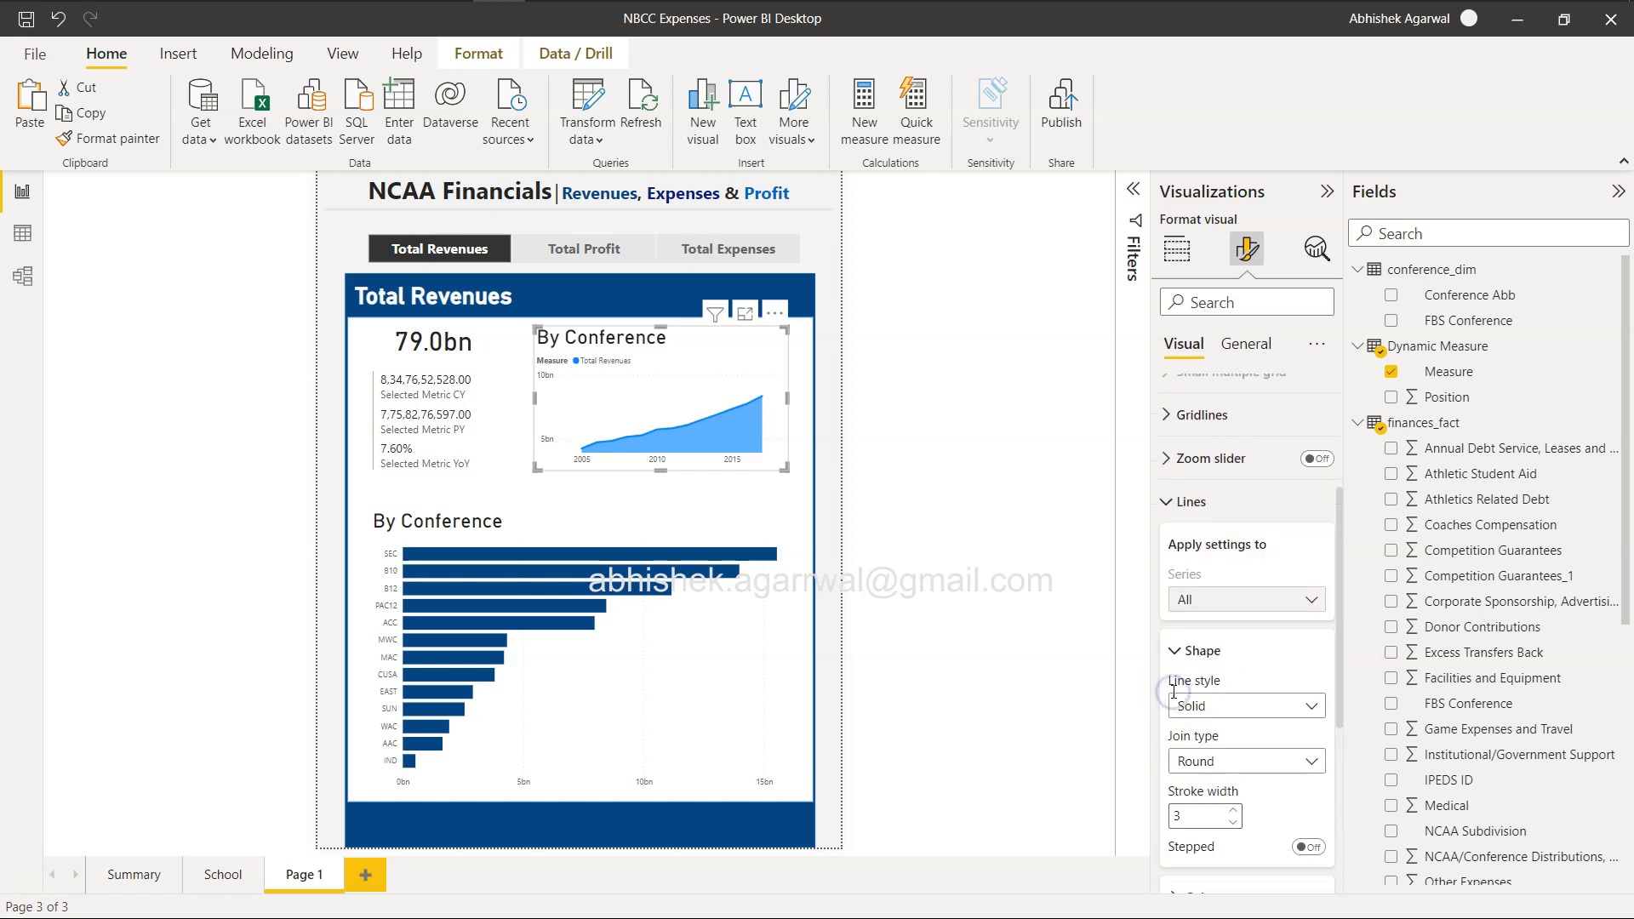
pyautogui.click(1181, 598)
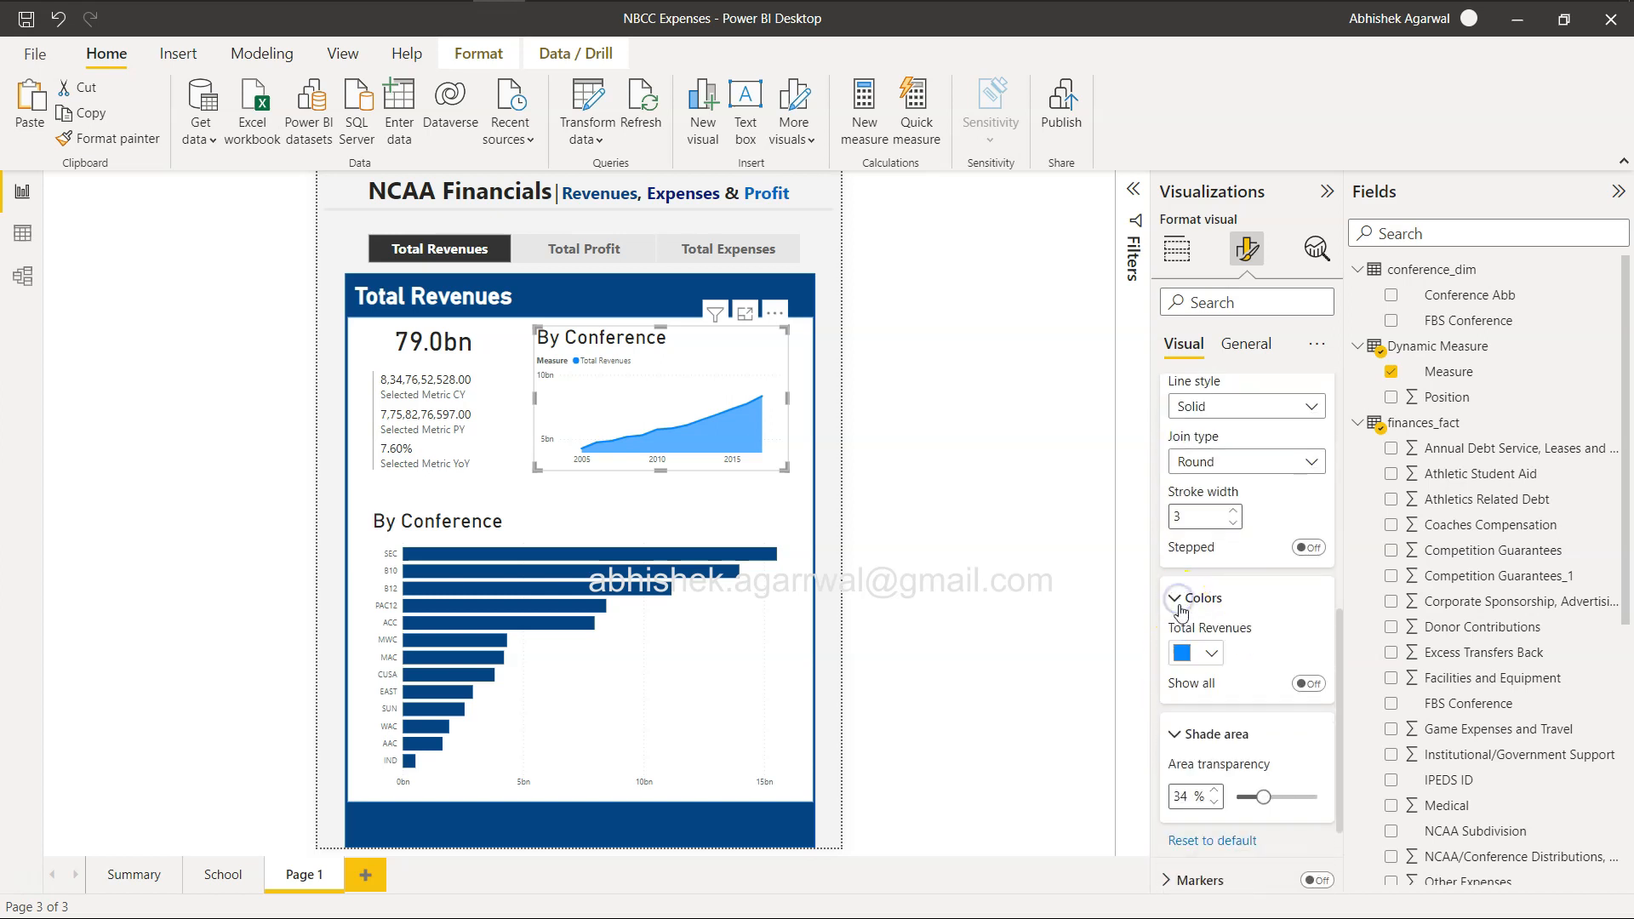
pyautogui.click(1204, 653)
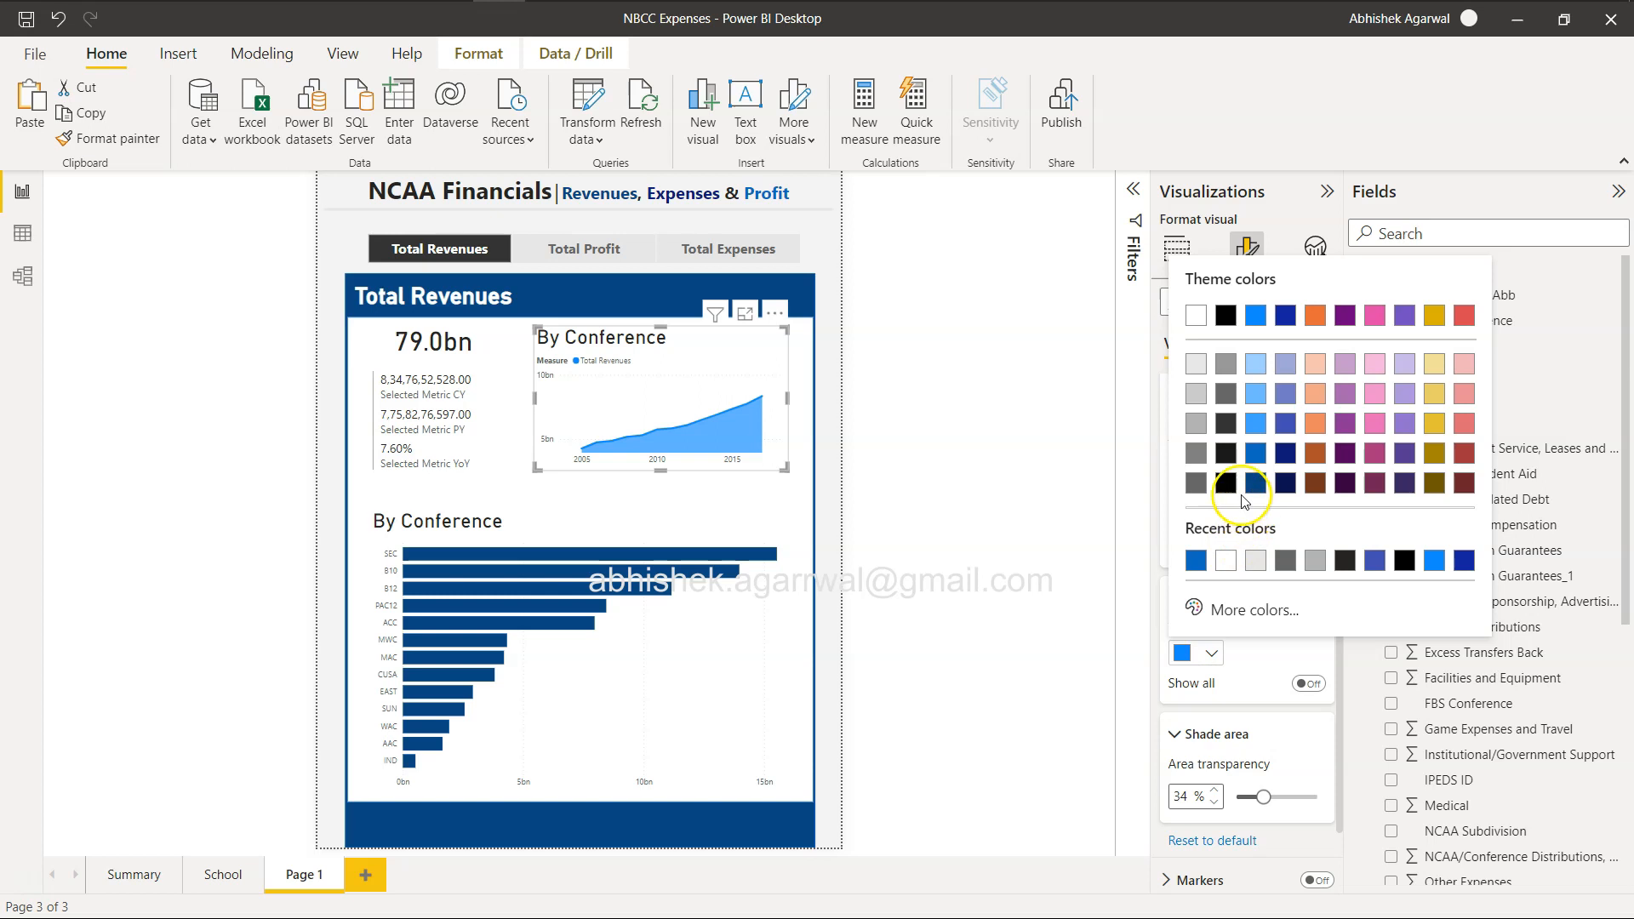
pyautogui.click(1254, 483)
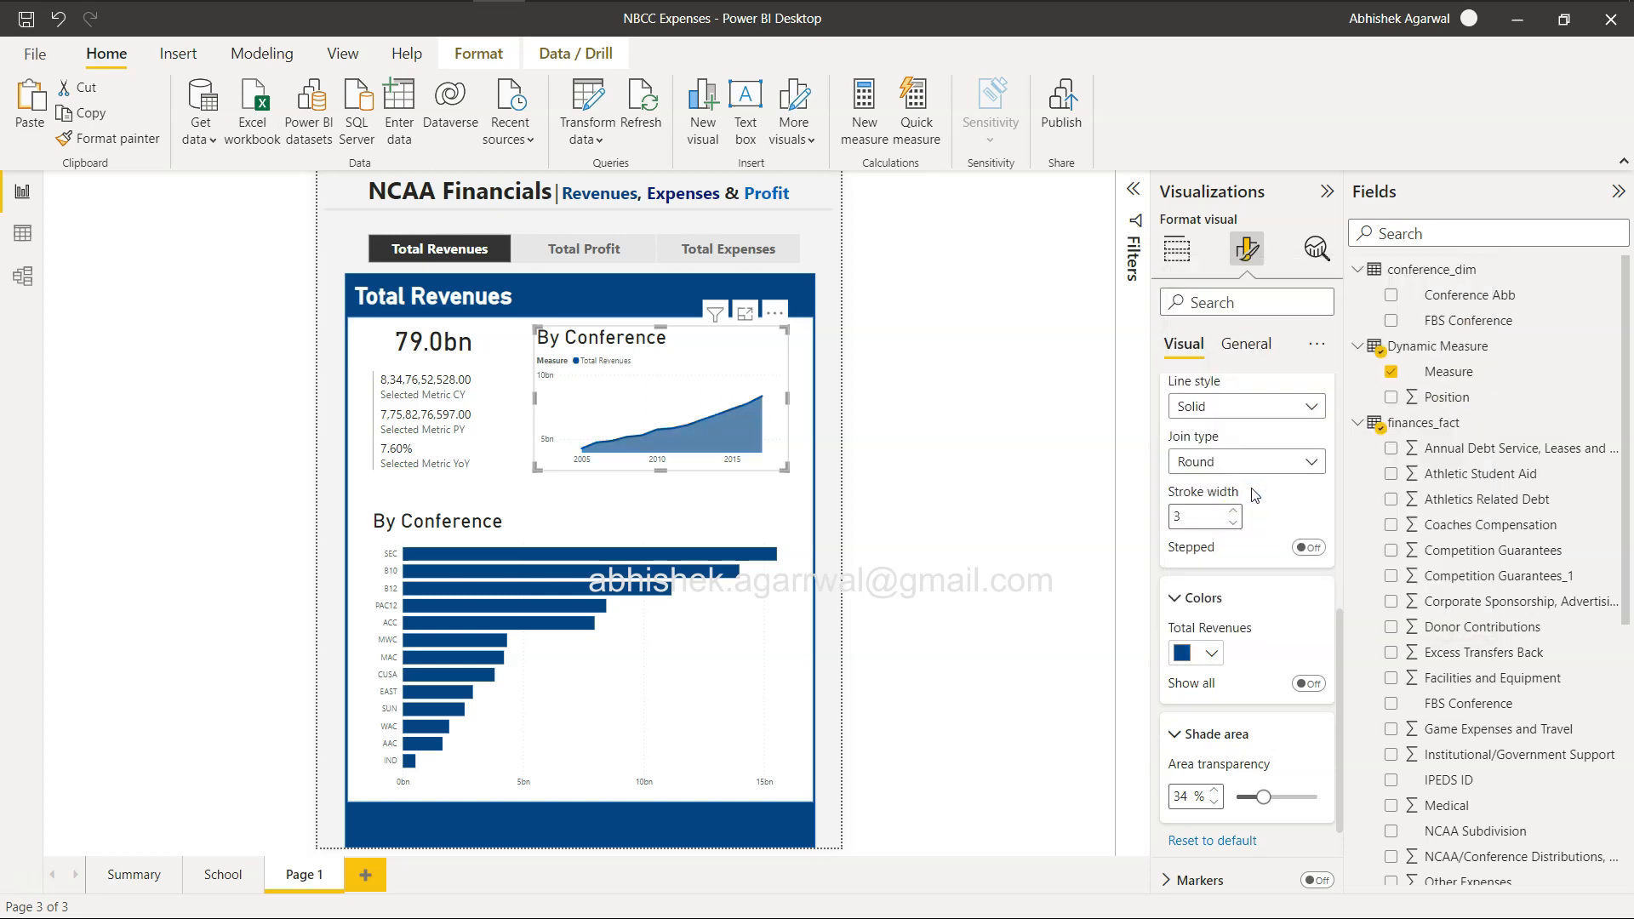
# Switch the slicer to Total Expenses, color that area chart series dark navy, and set the shade area transparency to 30%.
pyautogui.click(747, 250)
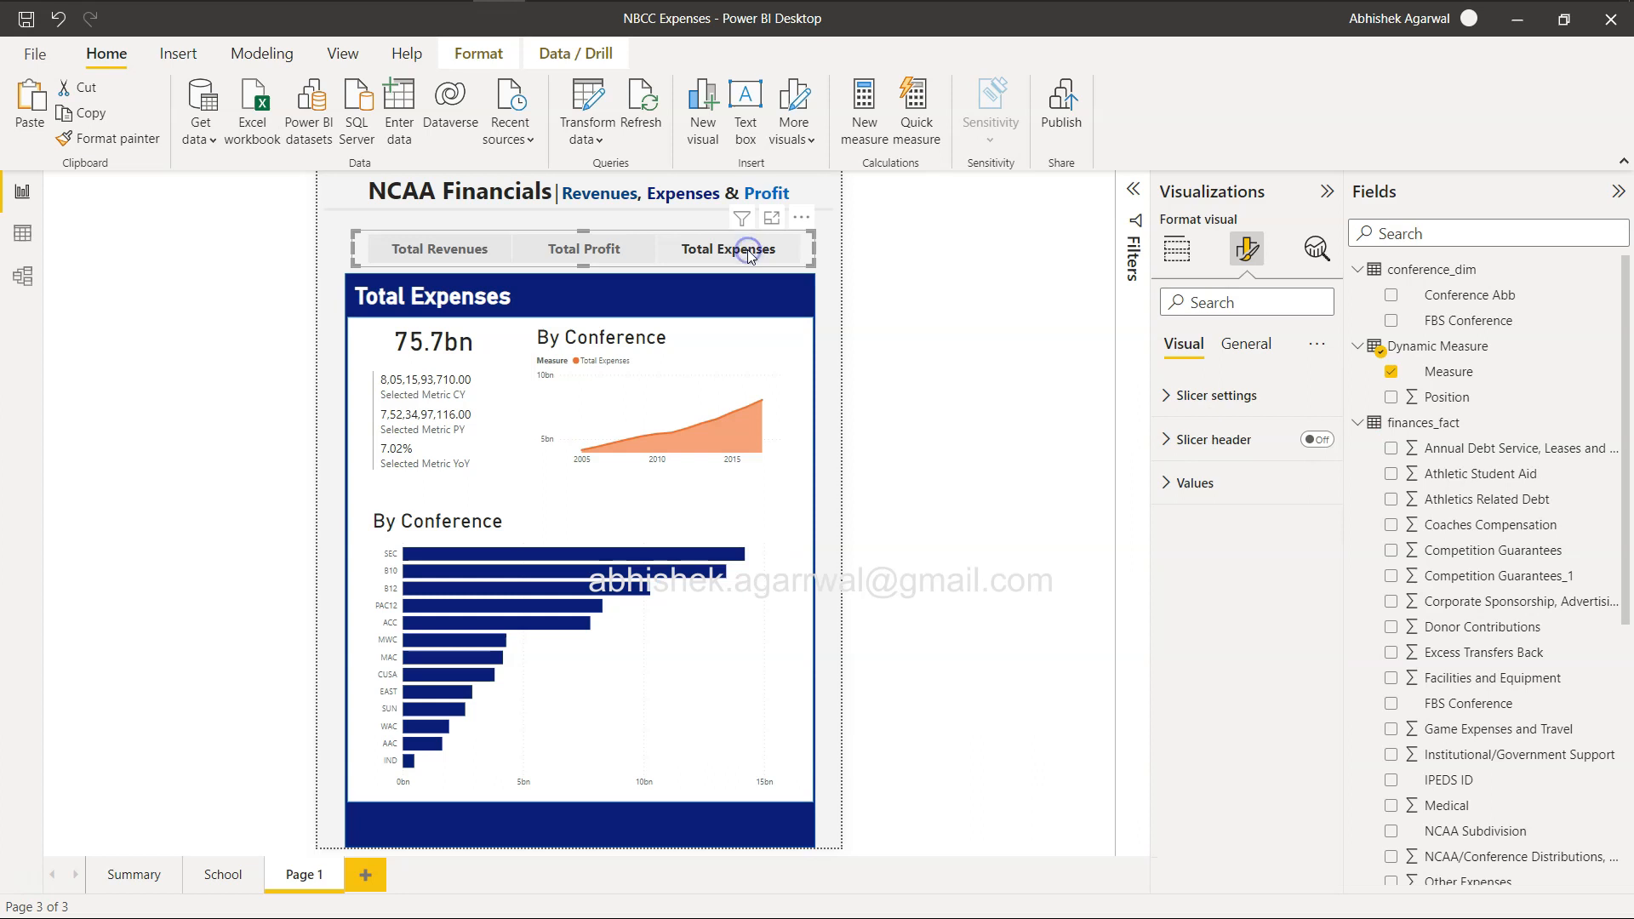
pyautogui.click(718, 366)
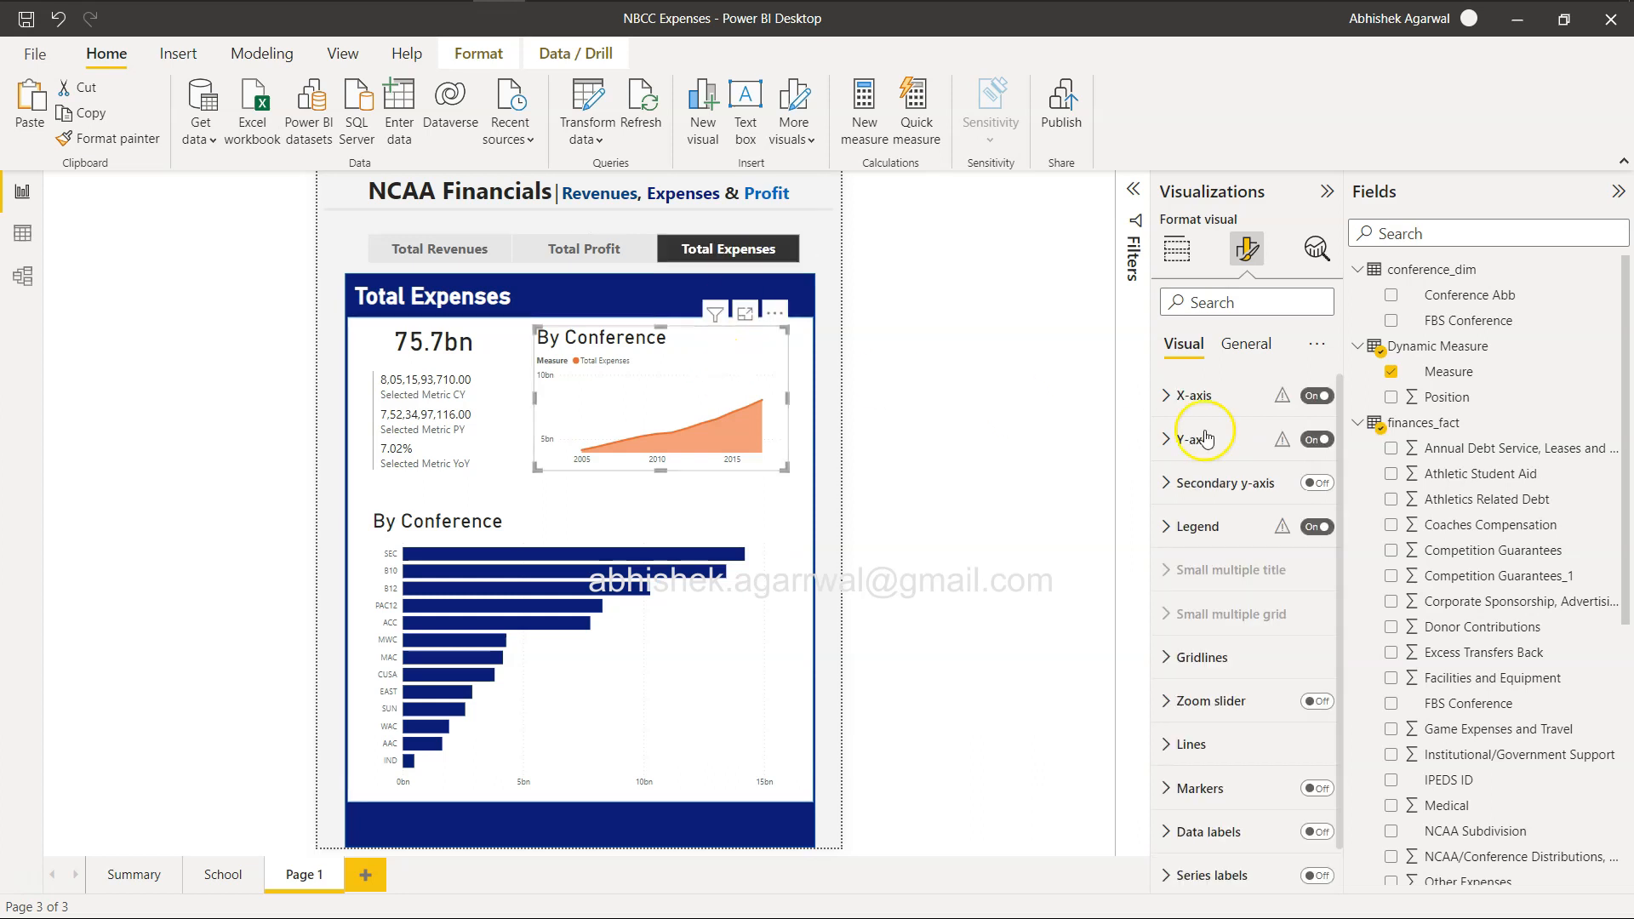
pyautogui.click(1166, 745)
pyautogui.scroll(-5, 1166, 748)
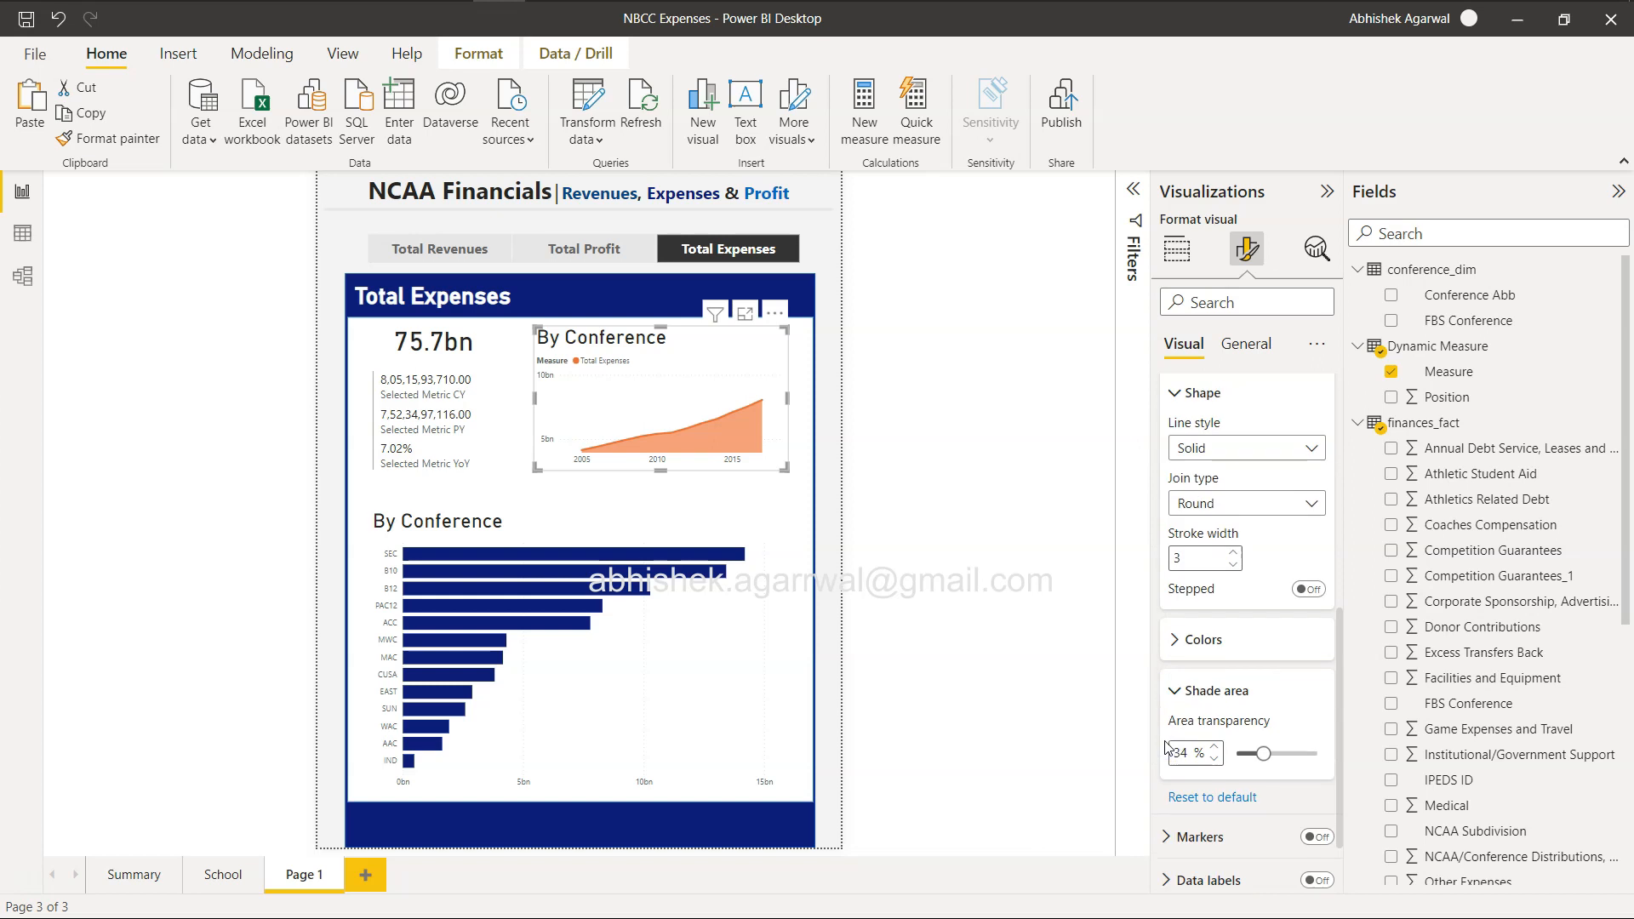
pyautogui.click(1175, 634)
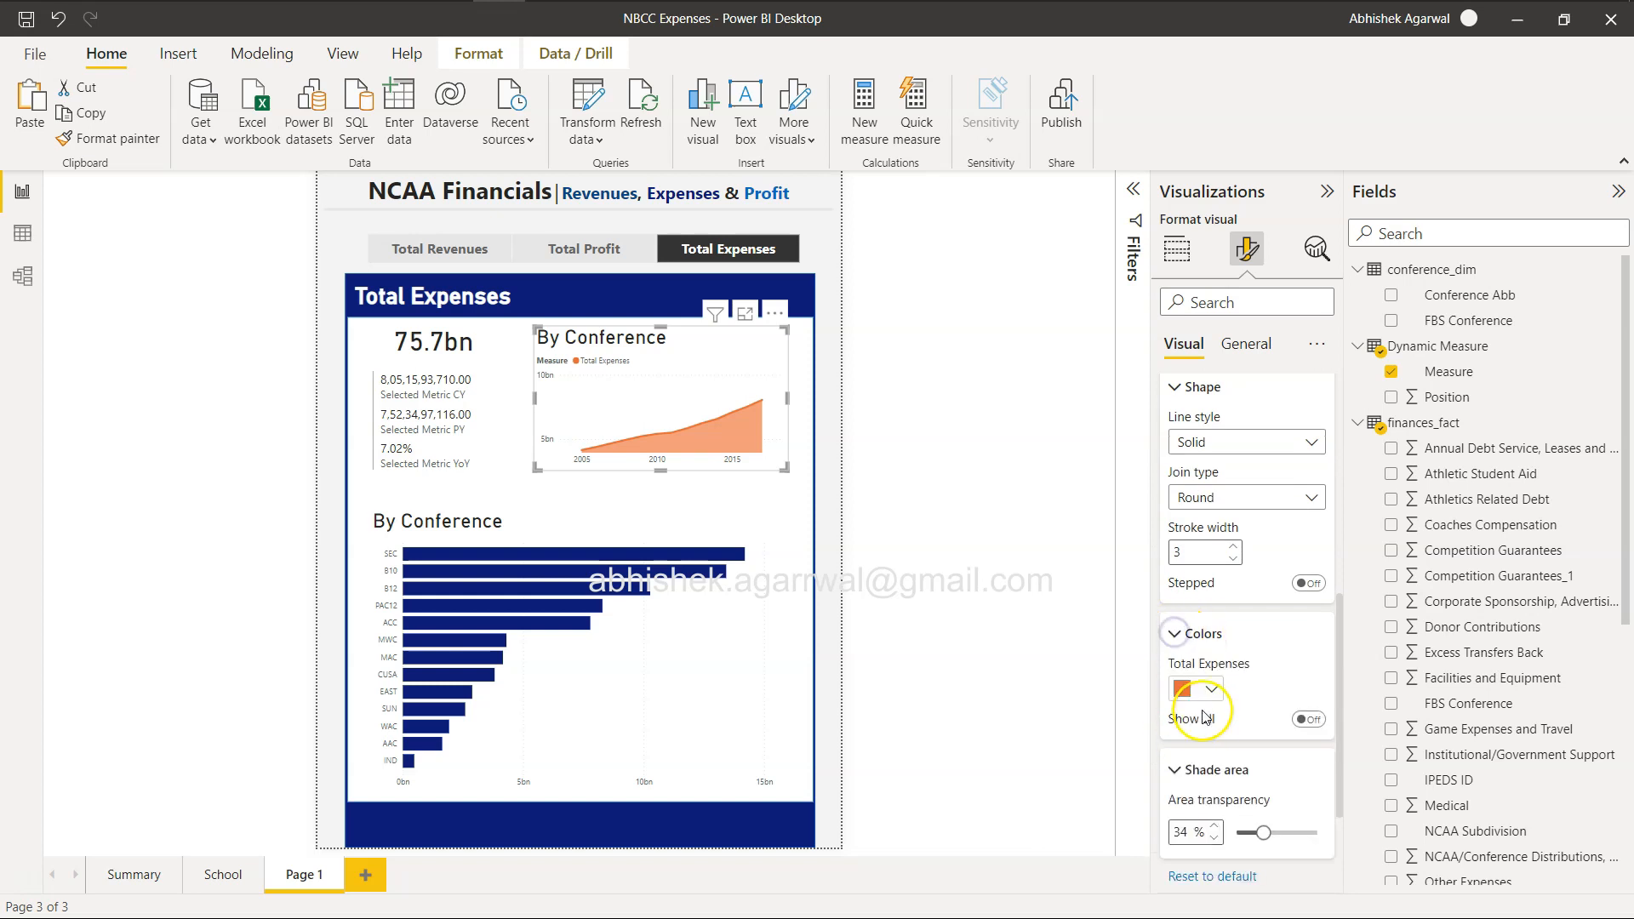
pyautogui.click(1200, 689)
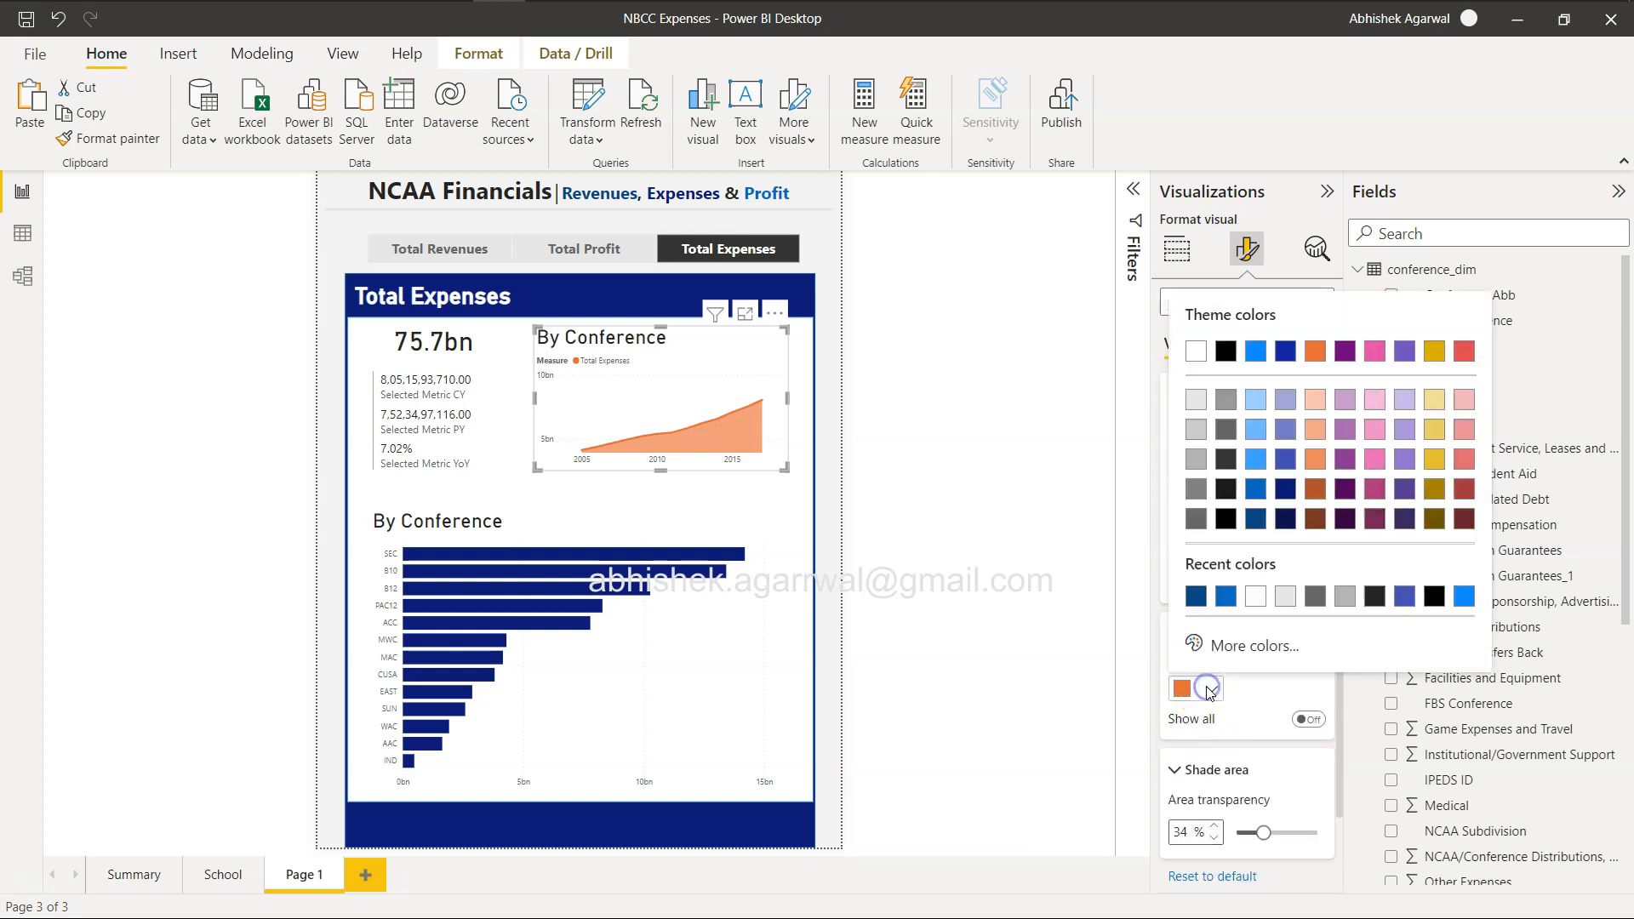
pyautogui.click(1286, 491)
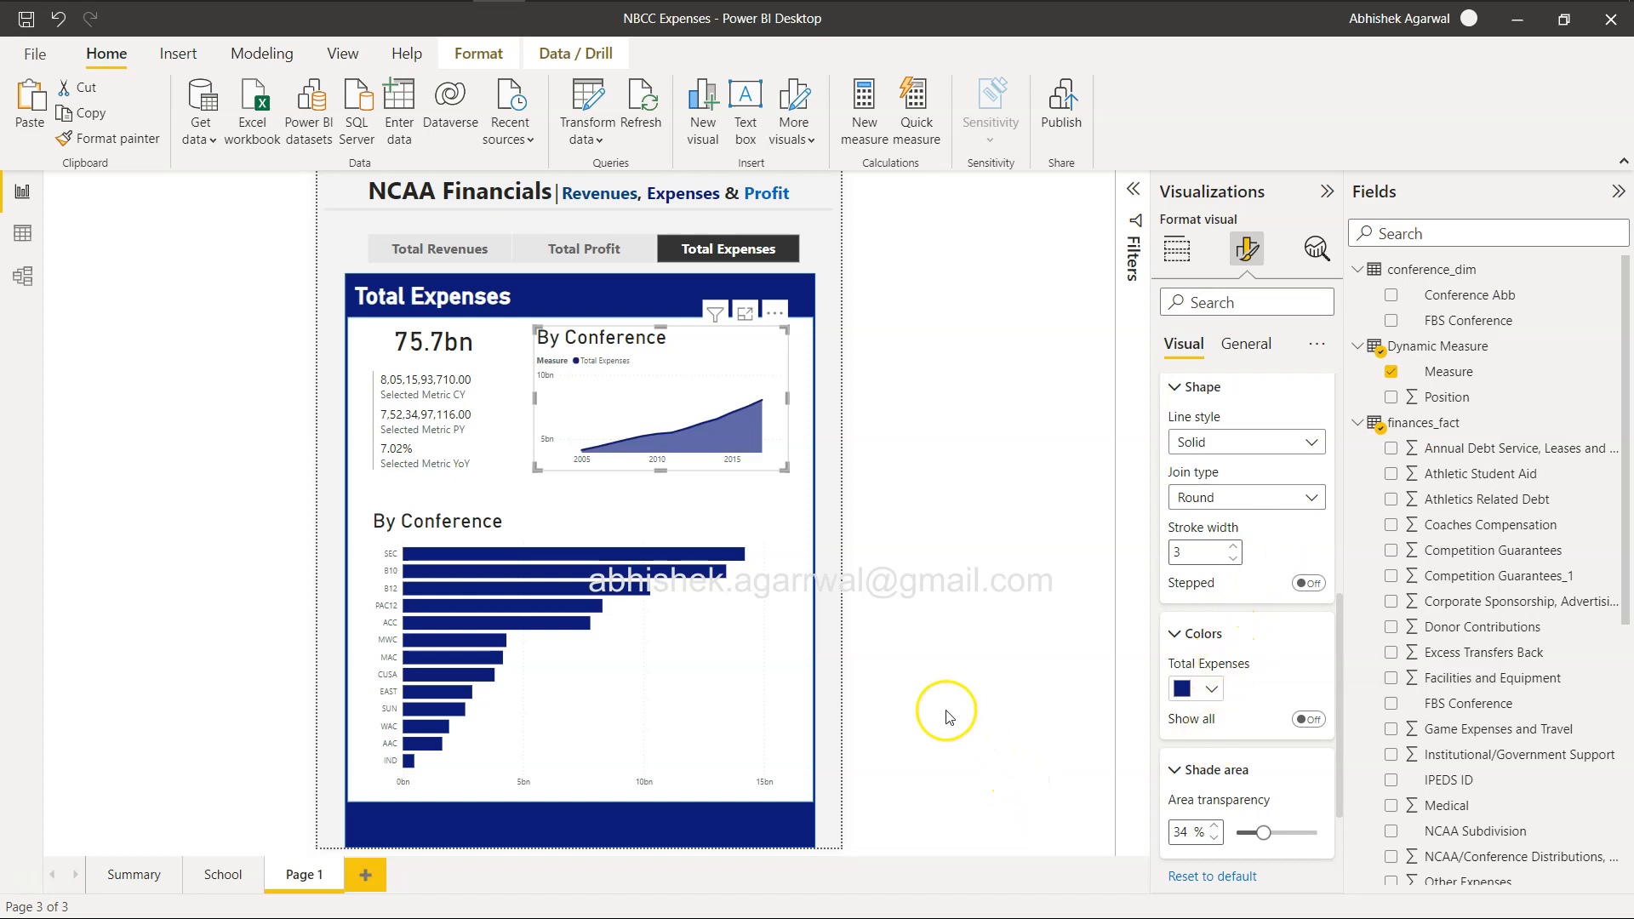
pyautogui.click(1263, 832)
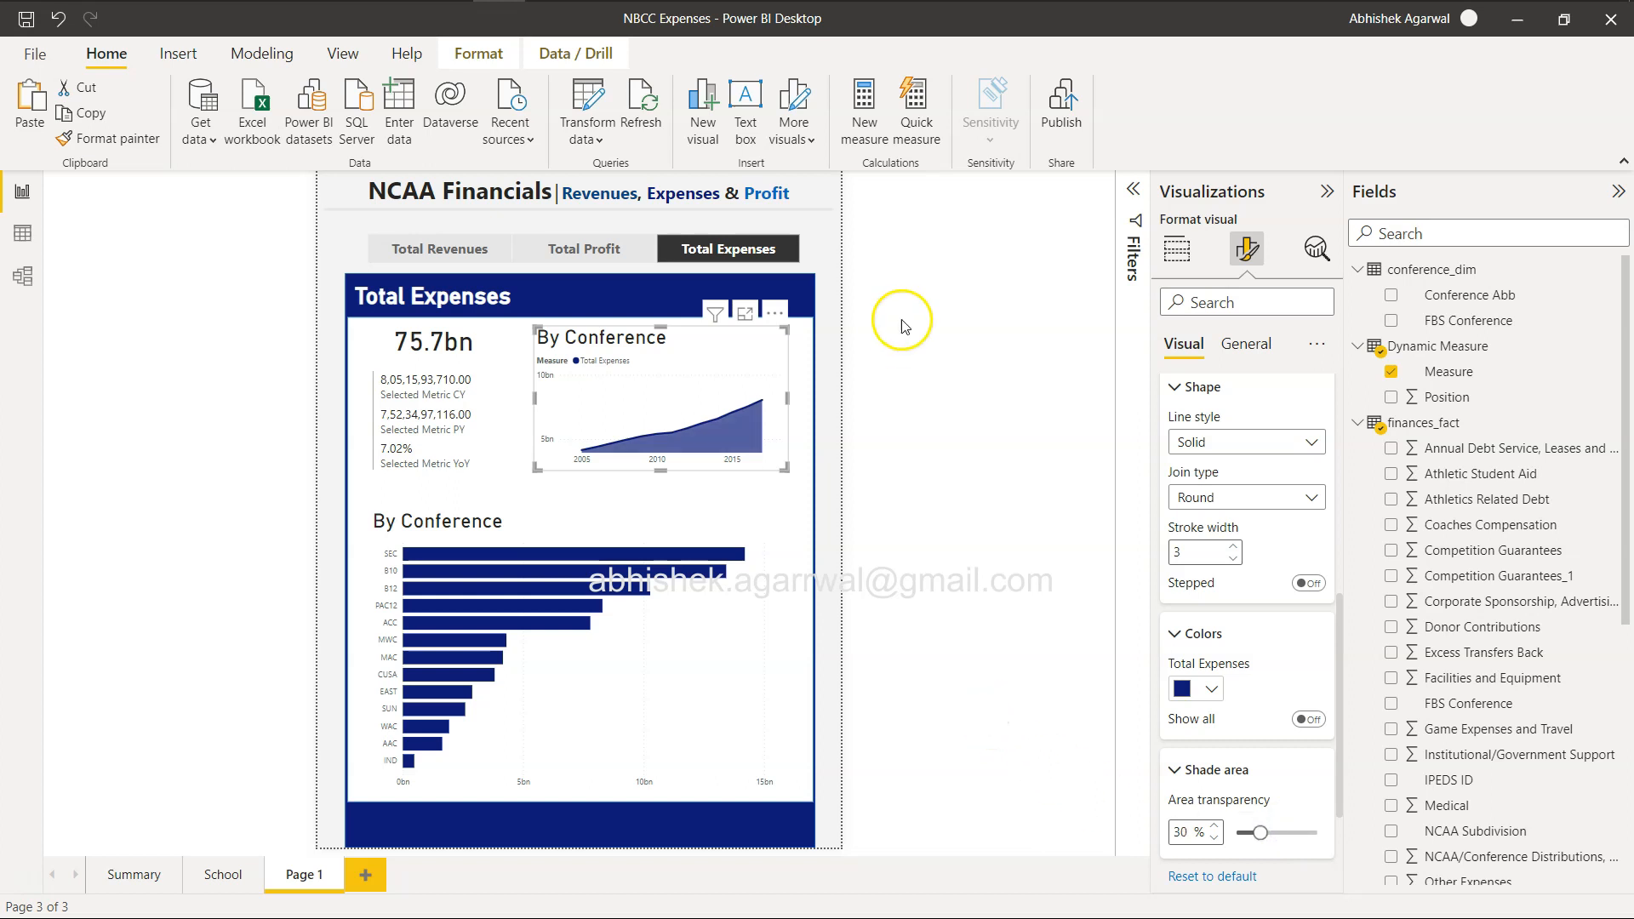
# Collapse the side panes and check the area chart's coloring for Total Profit, Total Revenues and Total Expenses.
pyautogui.click(1327, 190)
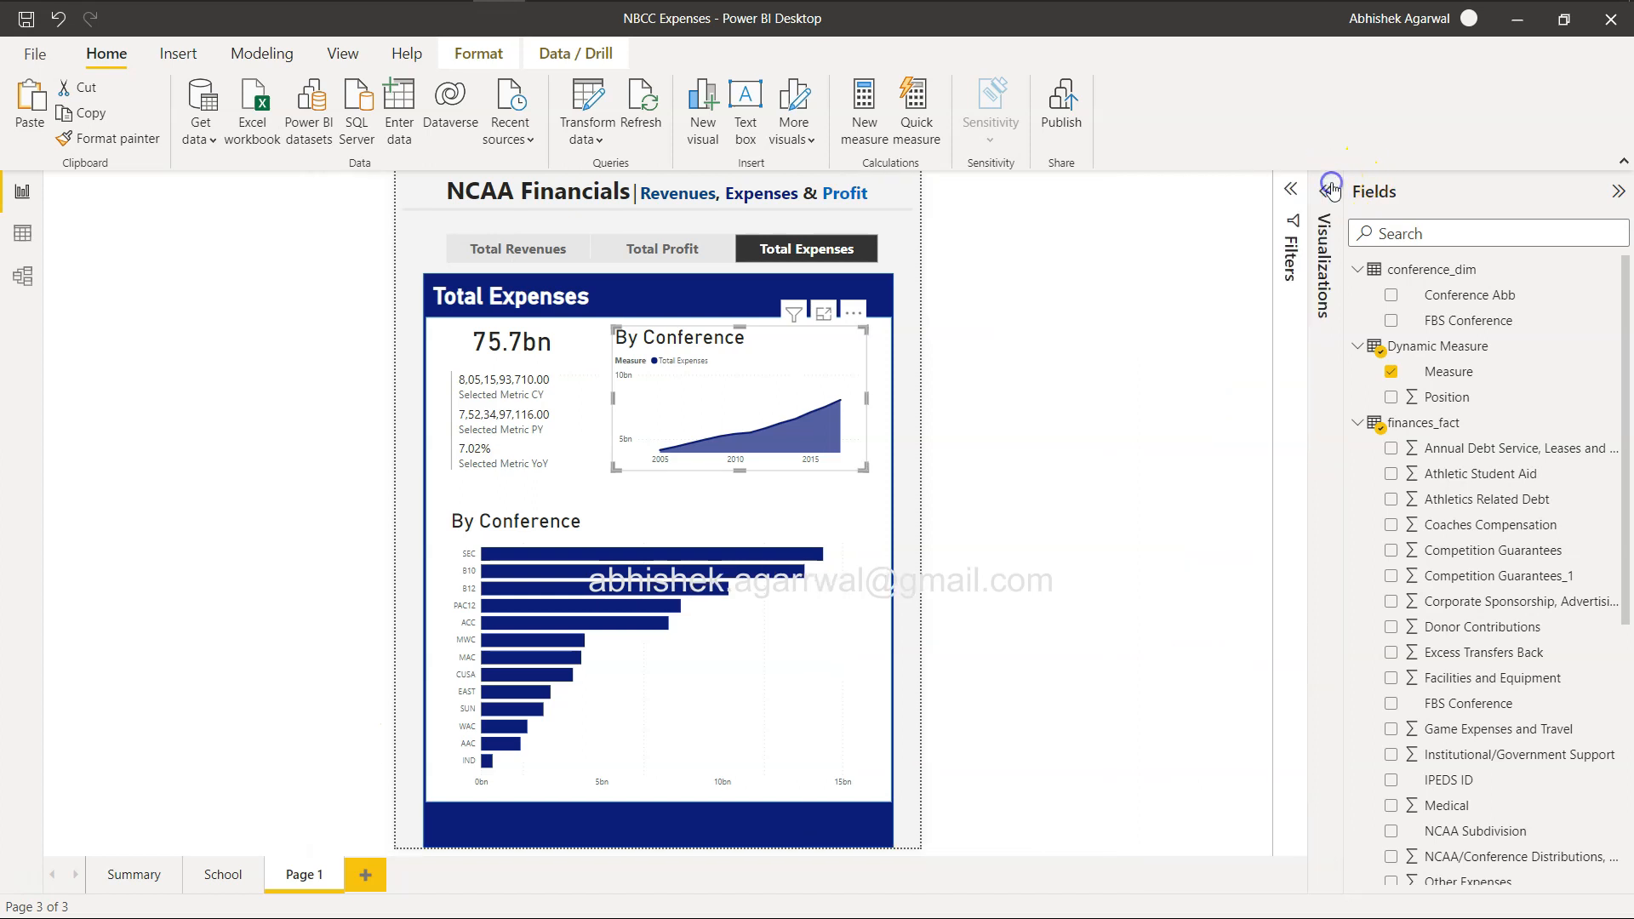
pyautogui.click(1619, 191)
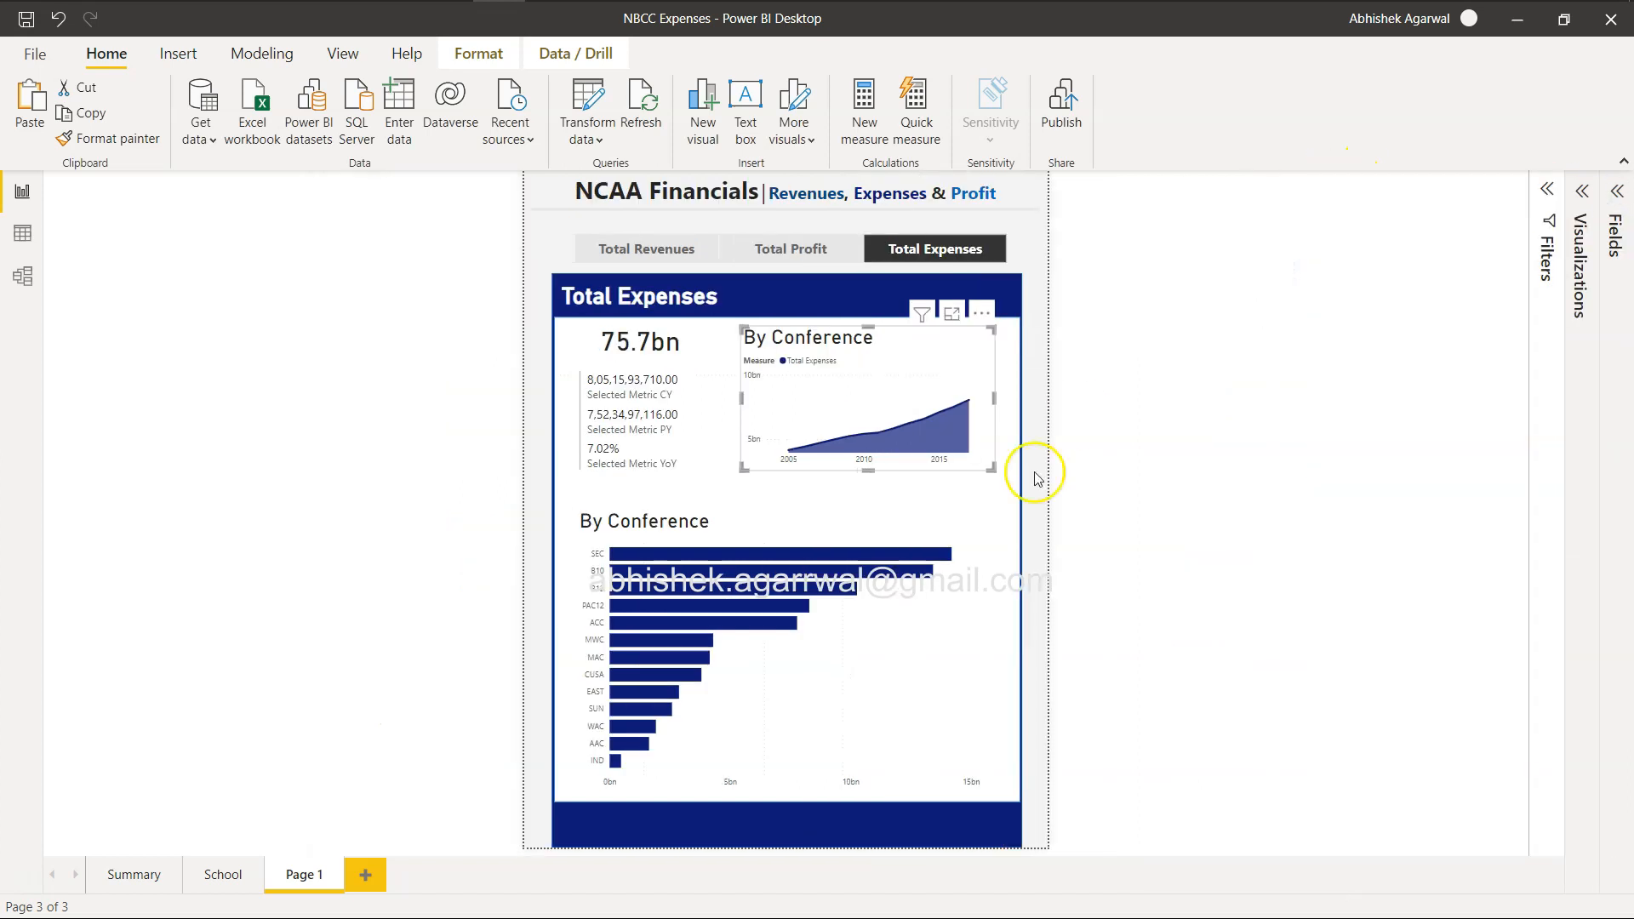
pyautogui.click(776, 254)
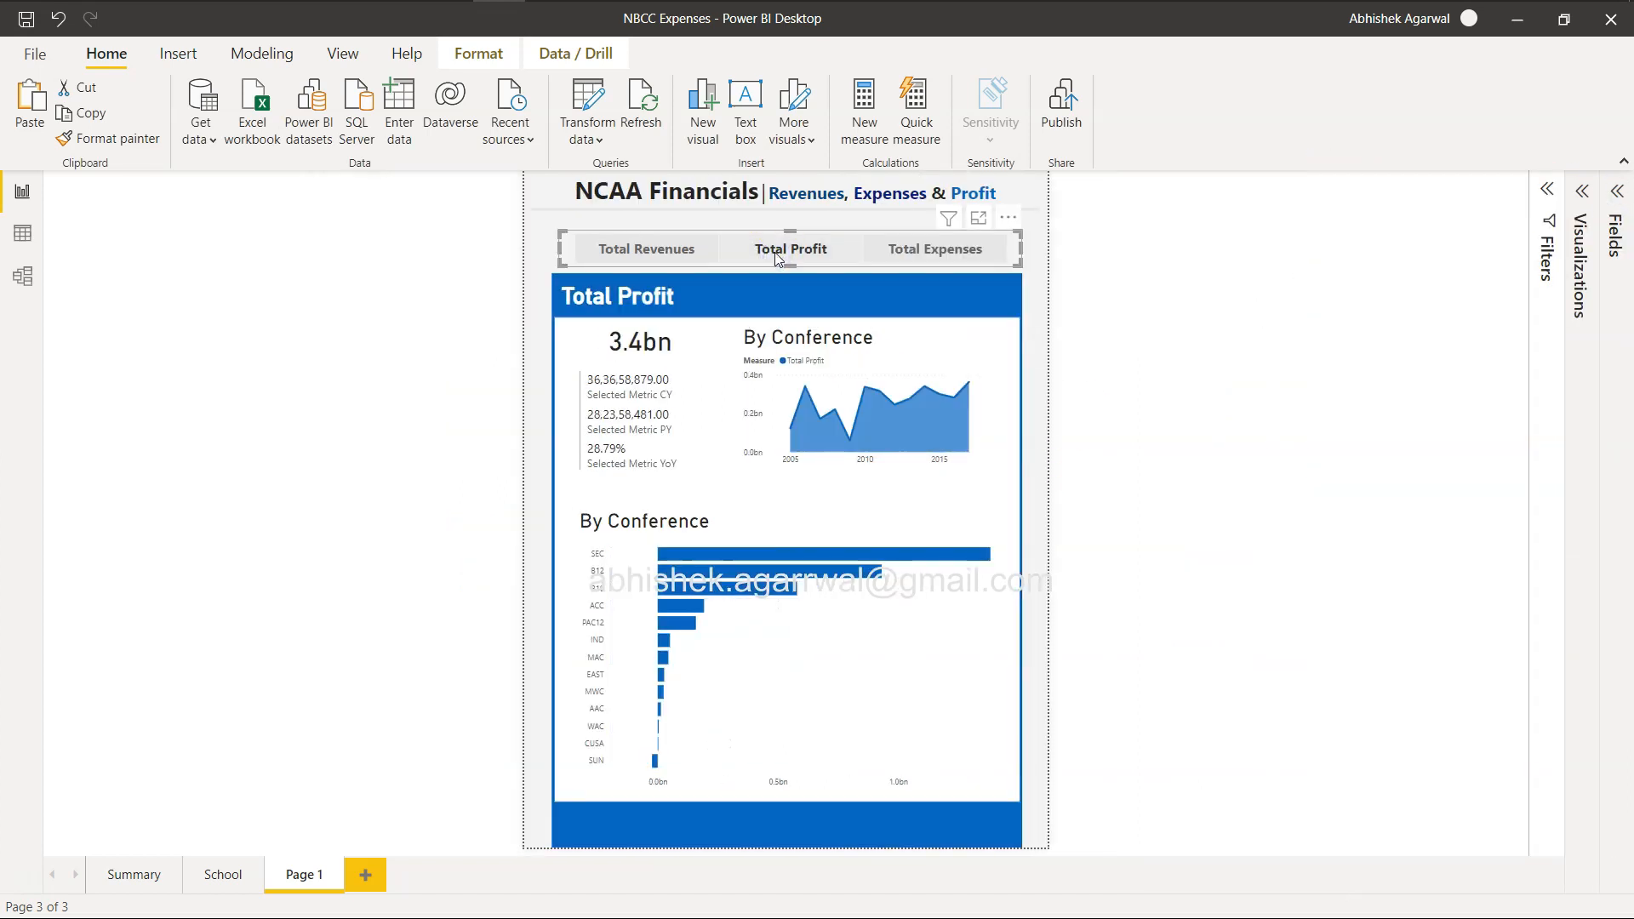
pyautogui.click(676, 255)
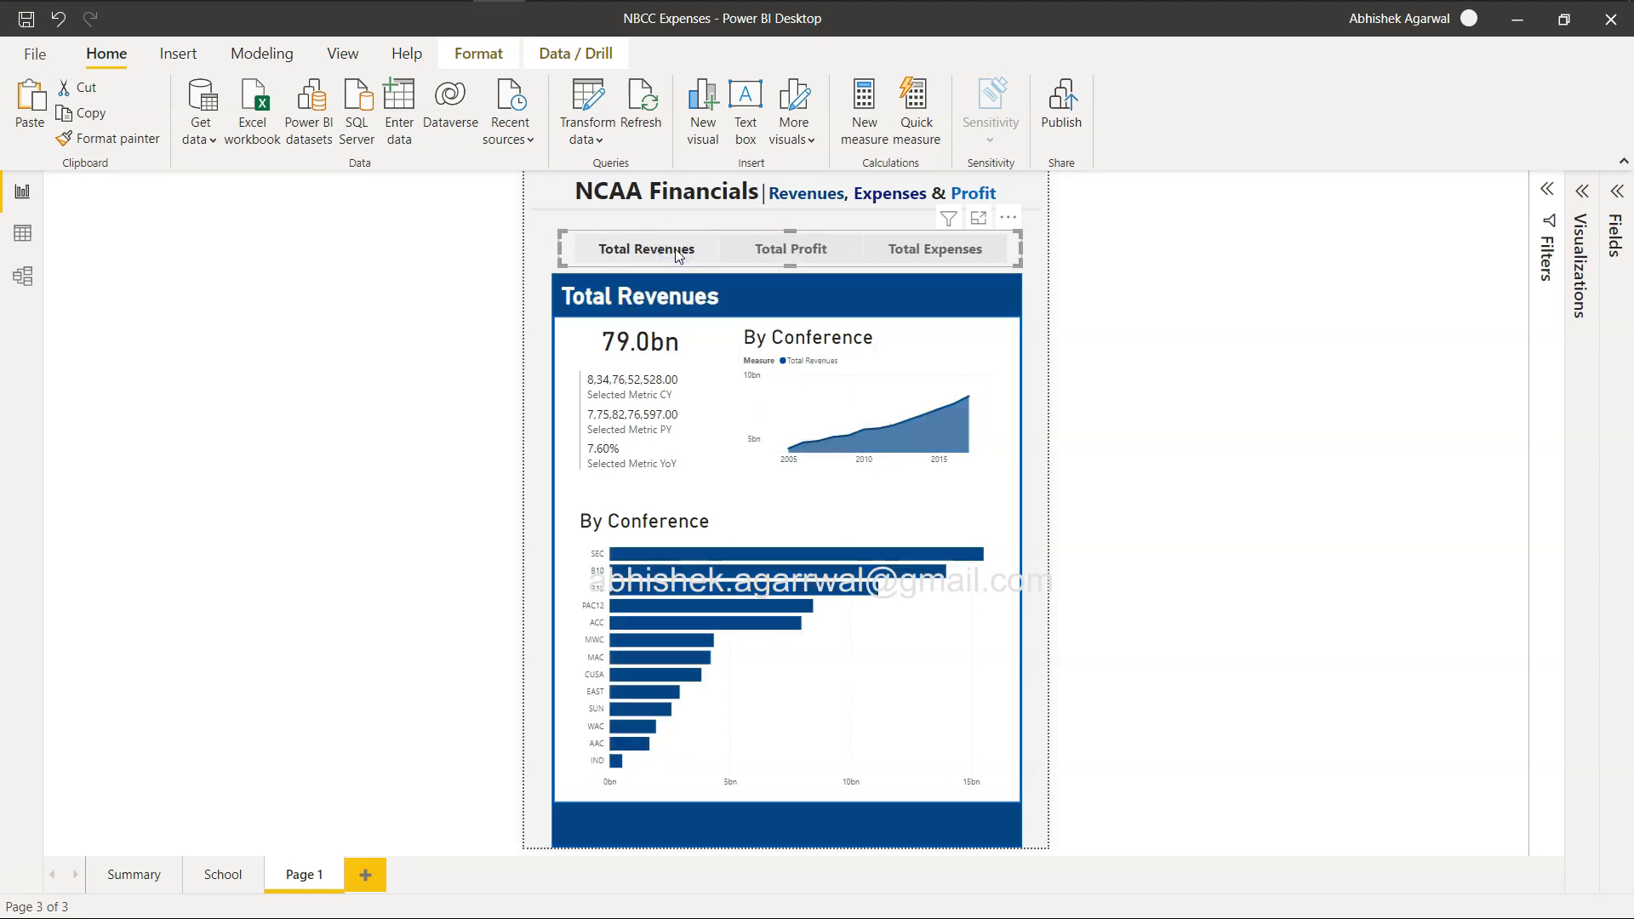
pyautogui.click(762, 251)
pyautogui.click(936, 247)
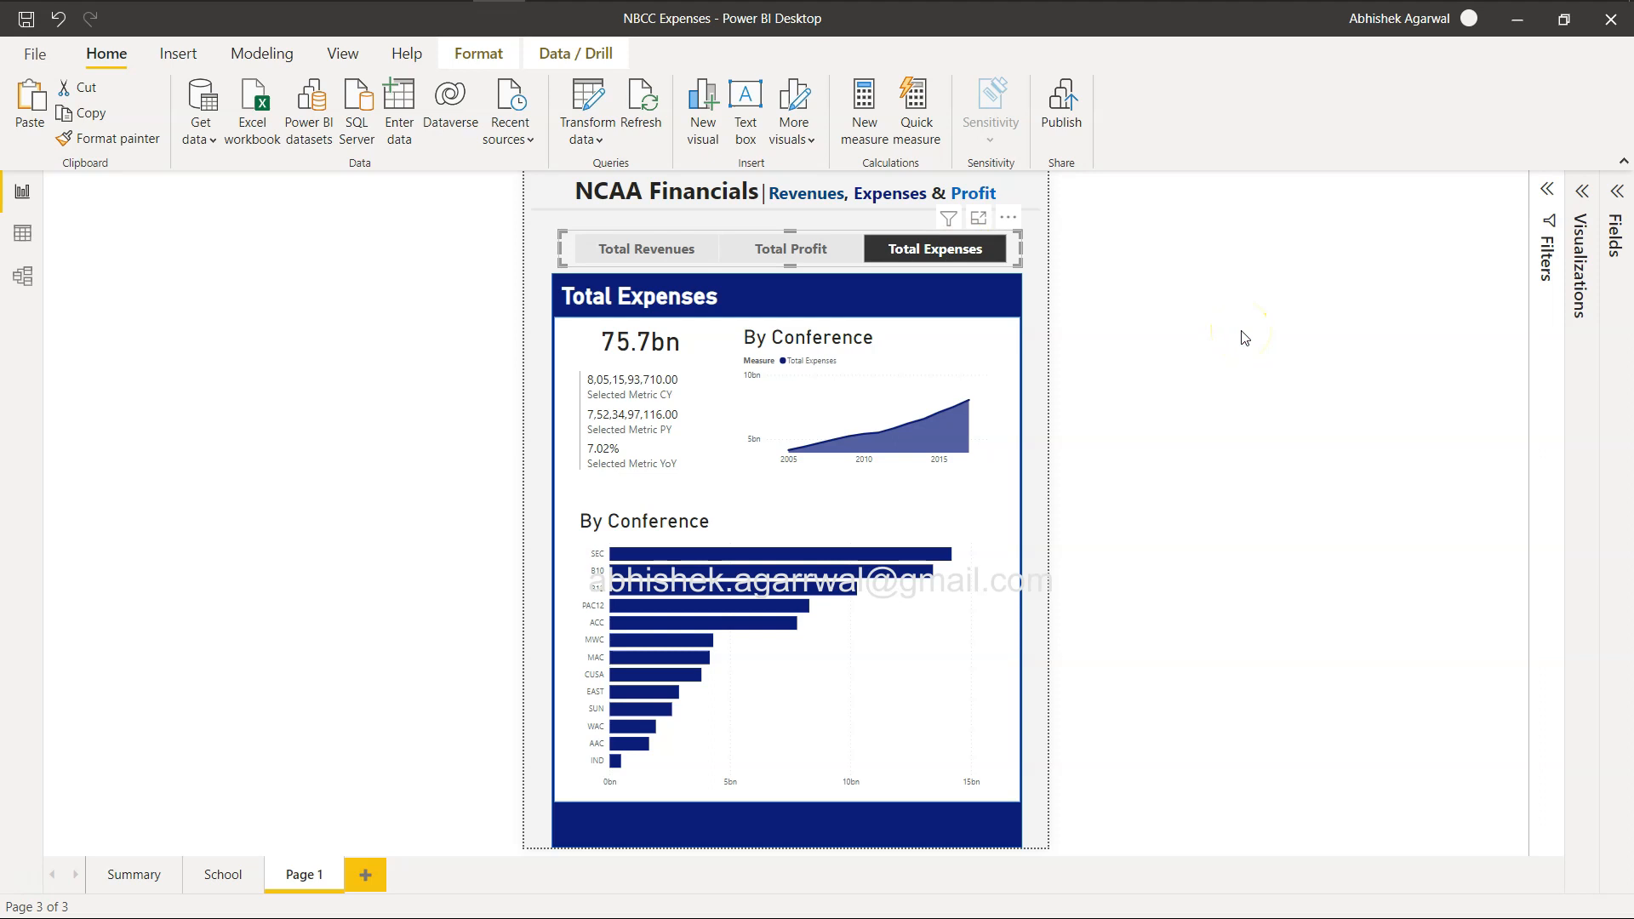
# Turn off the title of the yearly area chart.
pyautogui.click(885, 434)
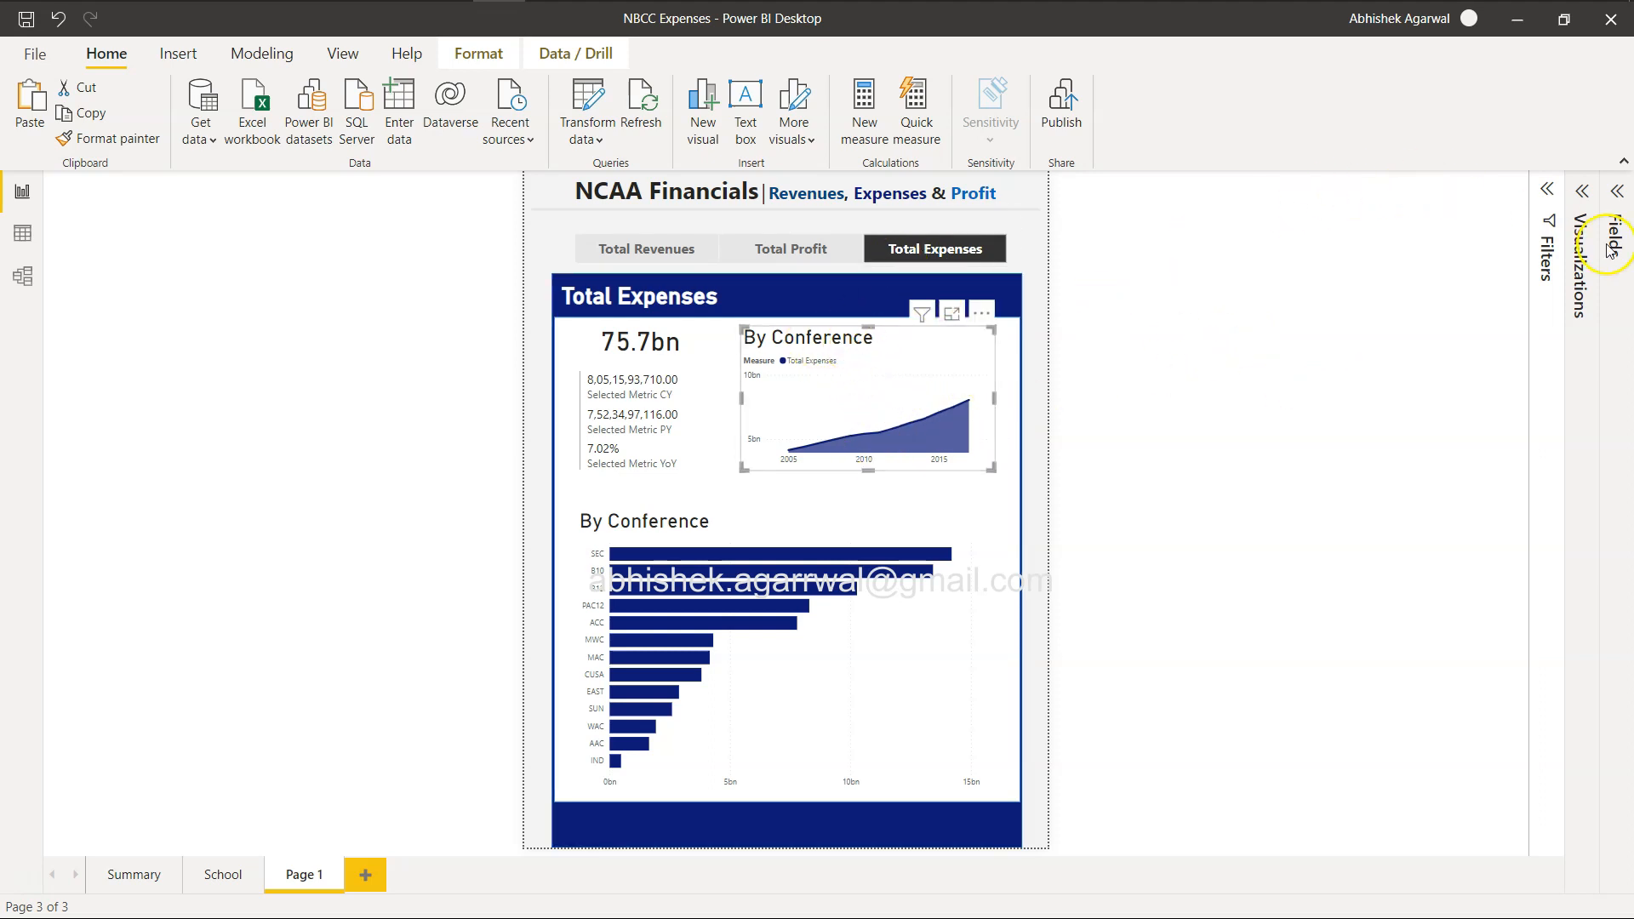
pyautogui.click(1582, 191)
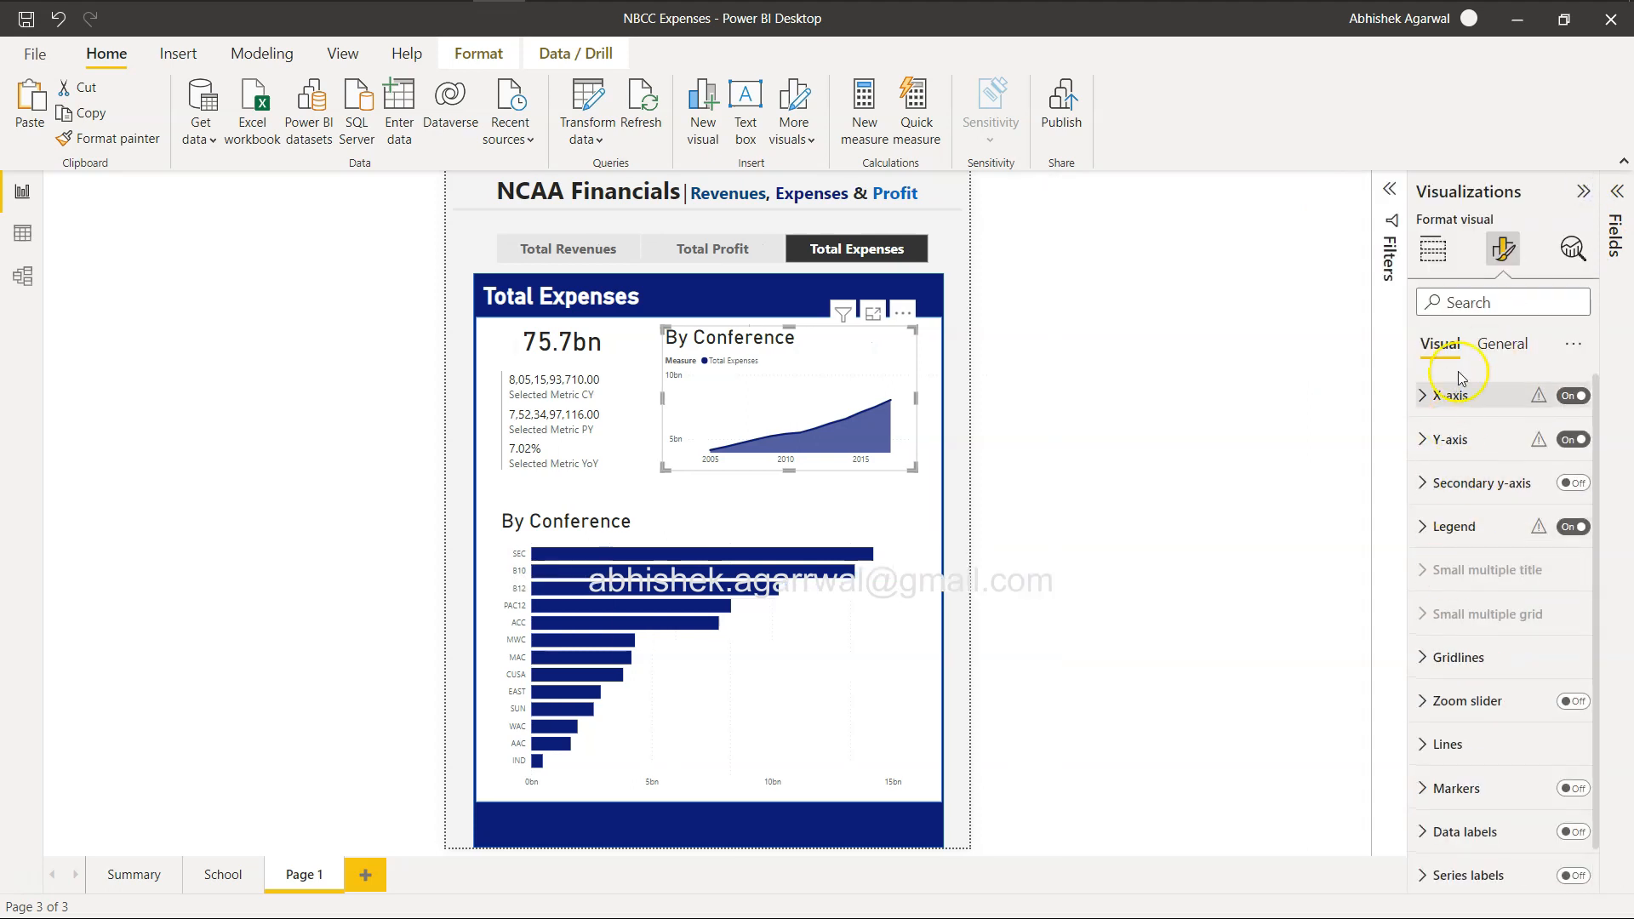
pyautogui.click(1502, 344)
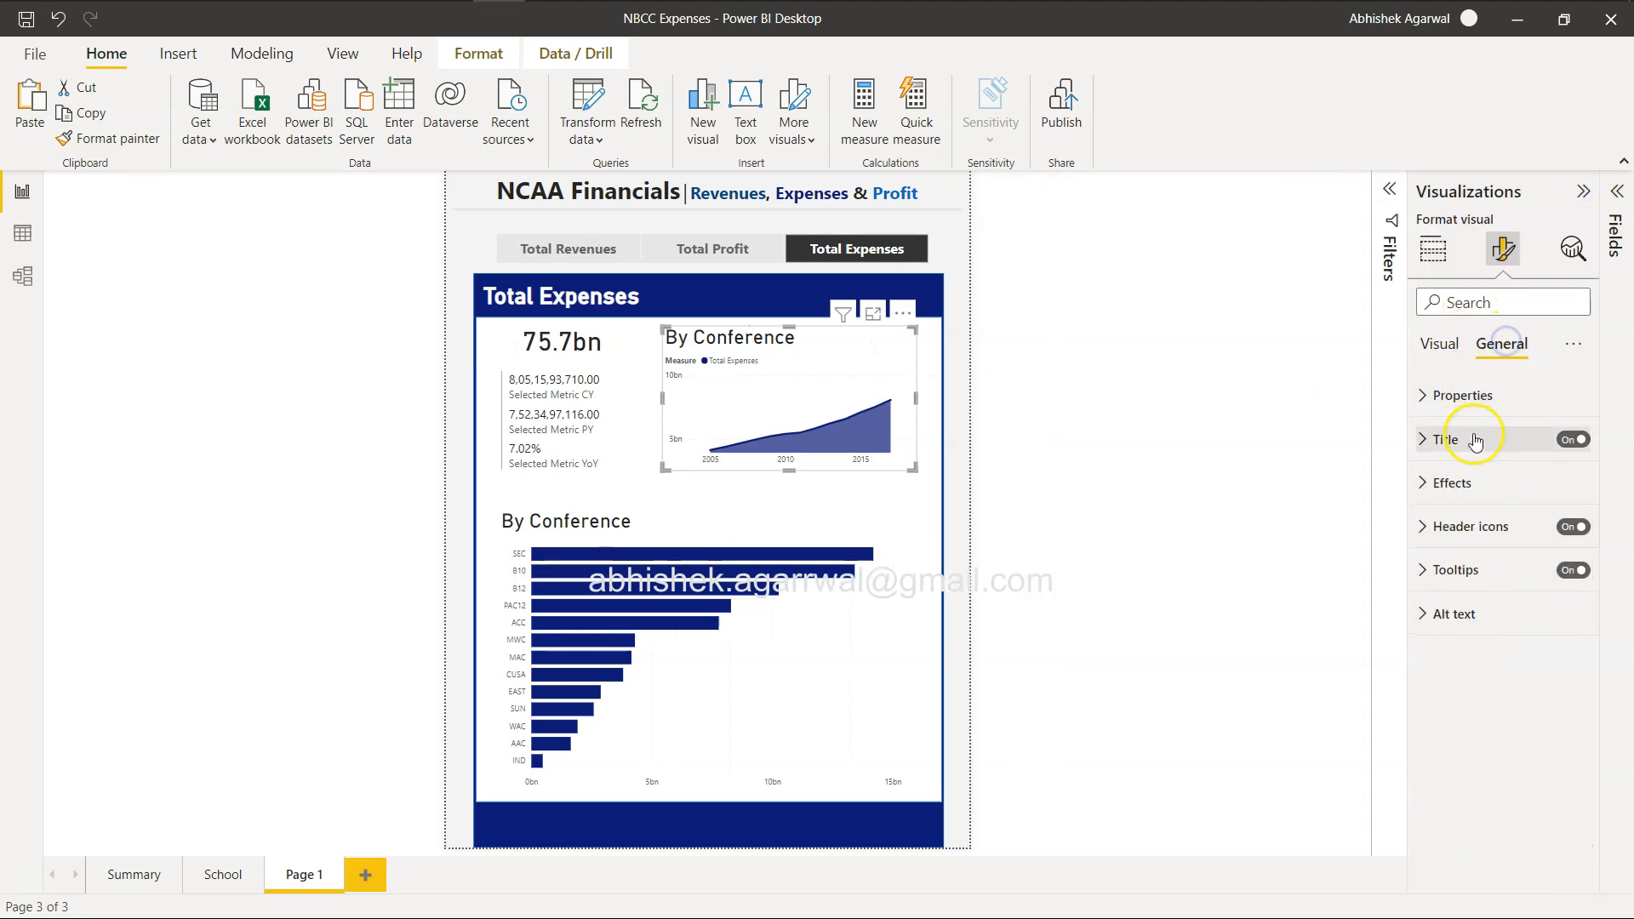
pyautogui.click(1573, 440)
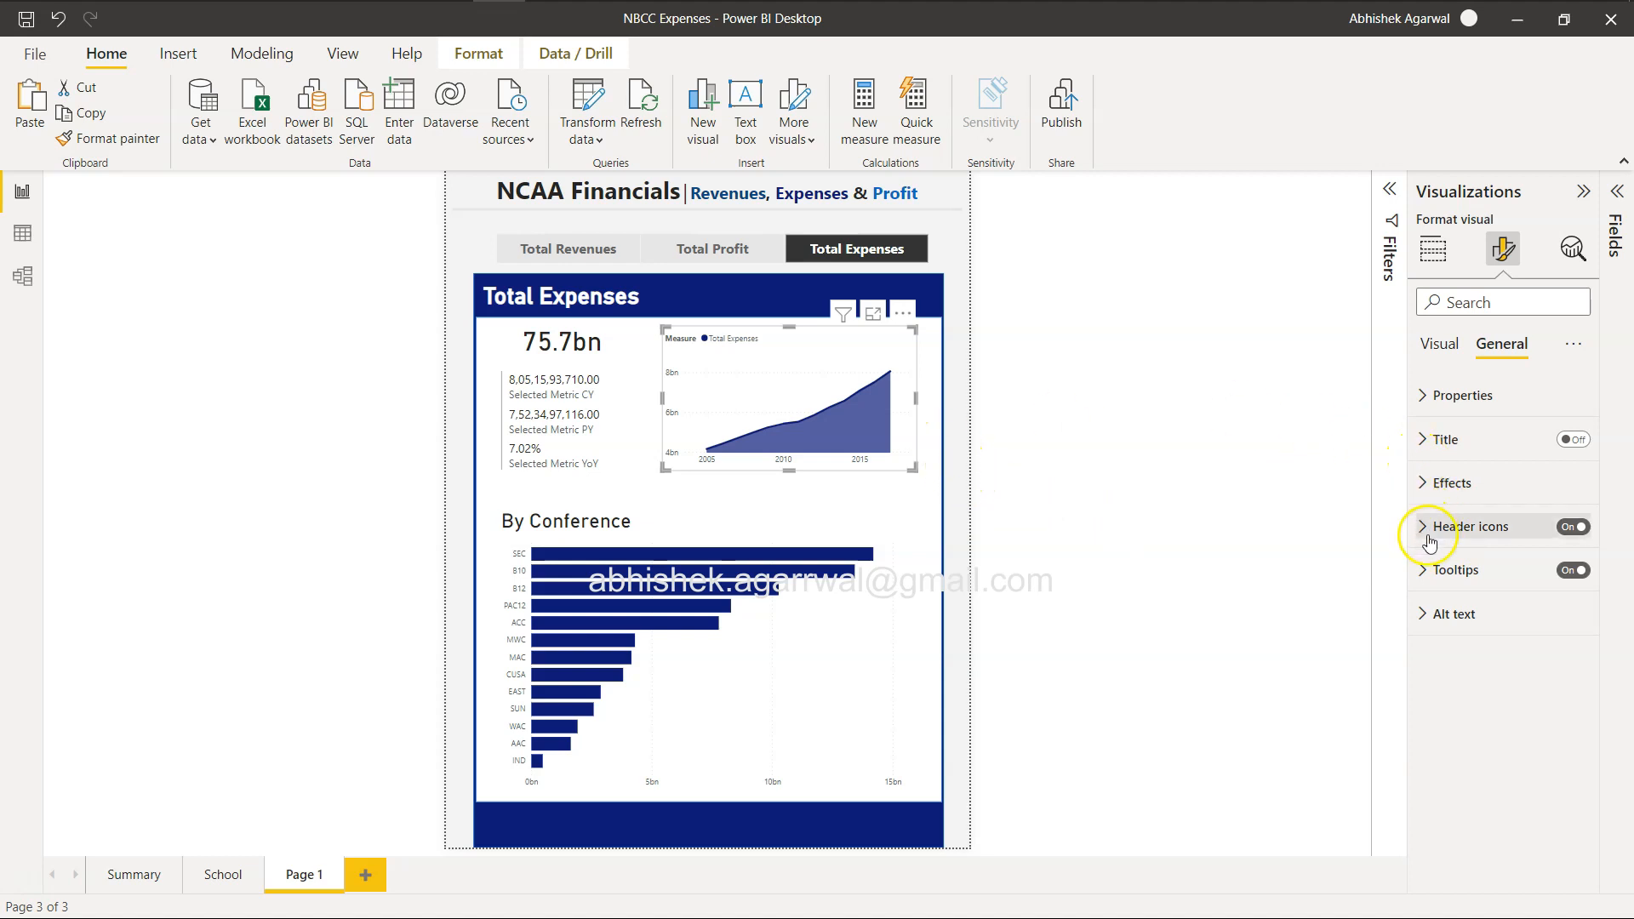
pyautogui.click(1426, 570)
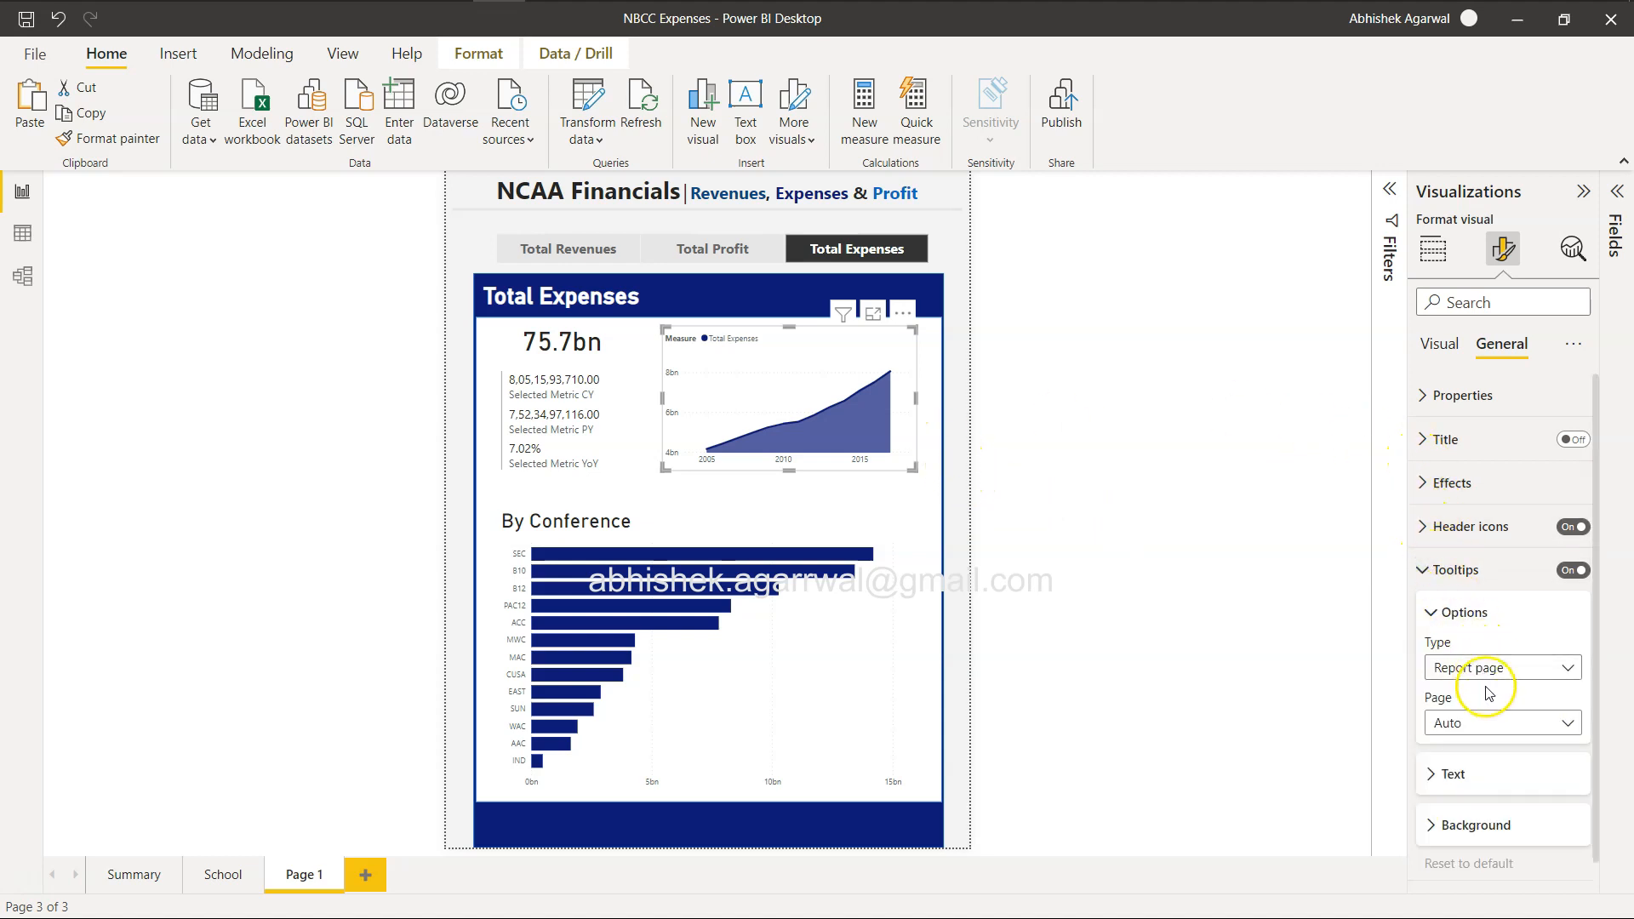
pyautogui.click(1448, 774)
pyautogui.scroll(-1, 1442, 779)
pyautogui.scroll(2, 1440, 779)
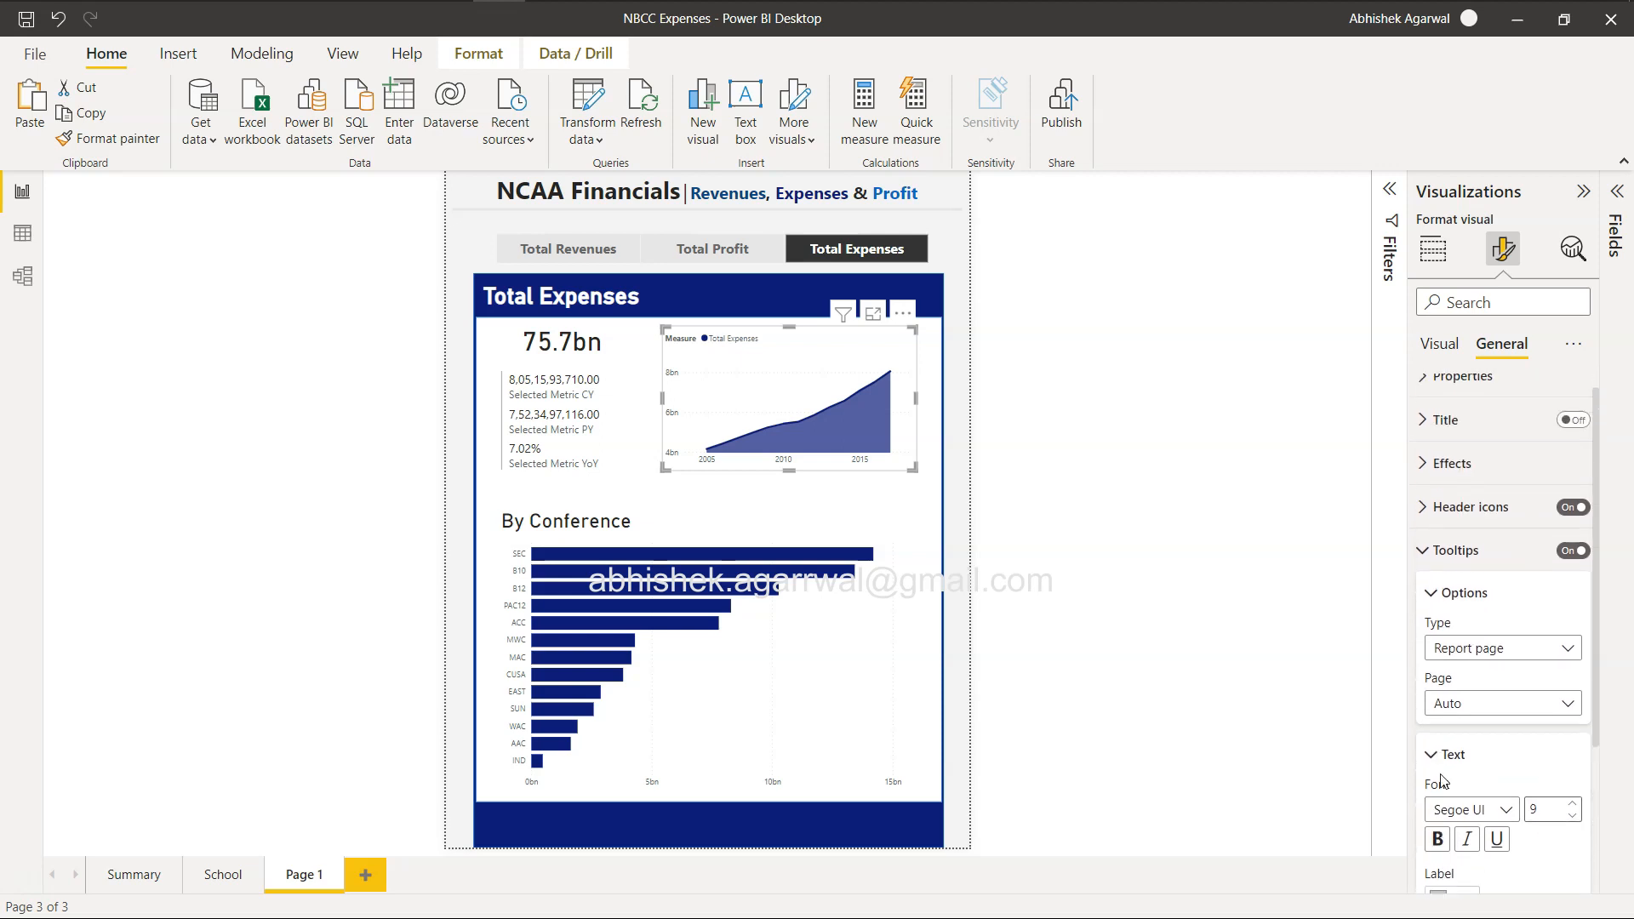
pyautogui.click(1425, 551)
# Turn off the area chart's legend and check the chart with the slicer on Total Profit and Total Revenues.
pyautogui.click(1439, 343)
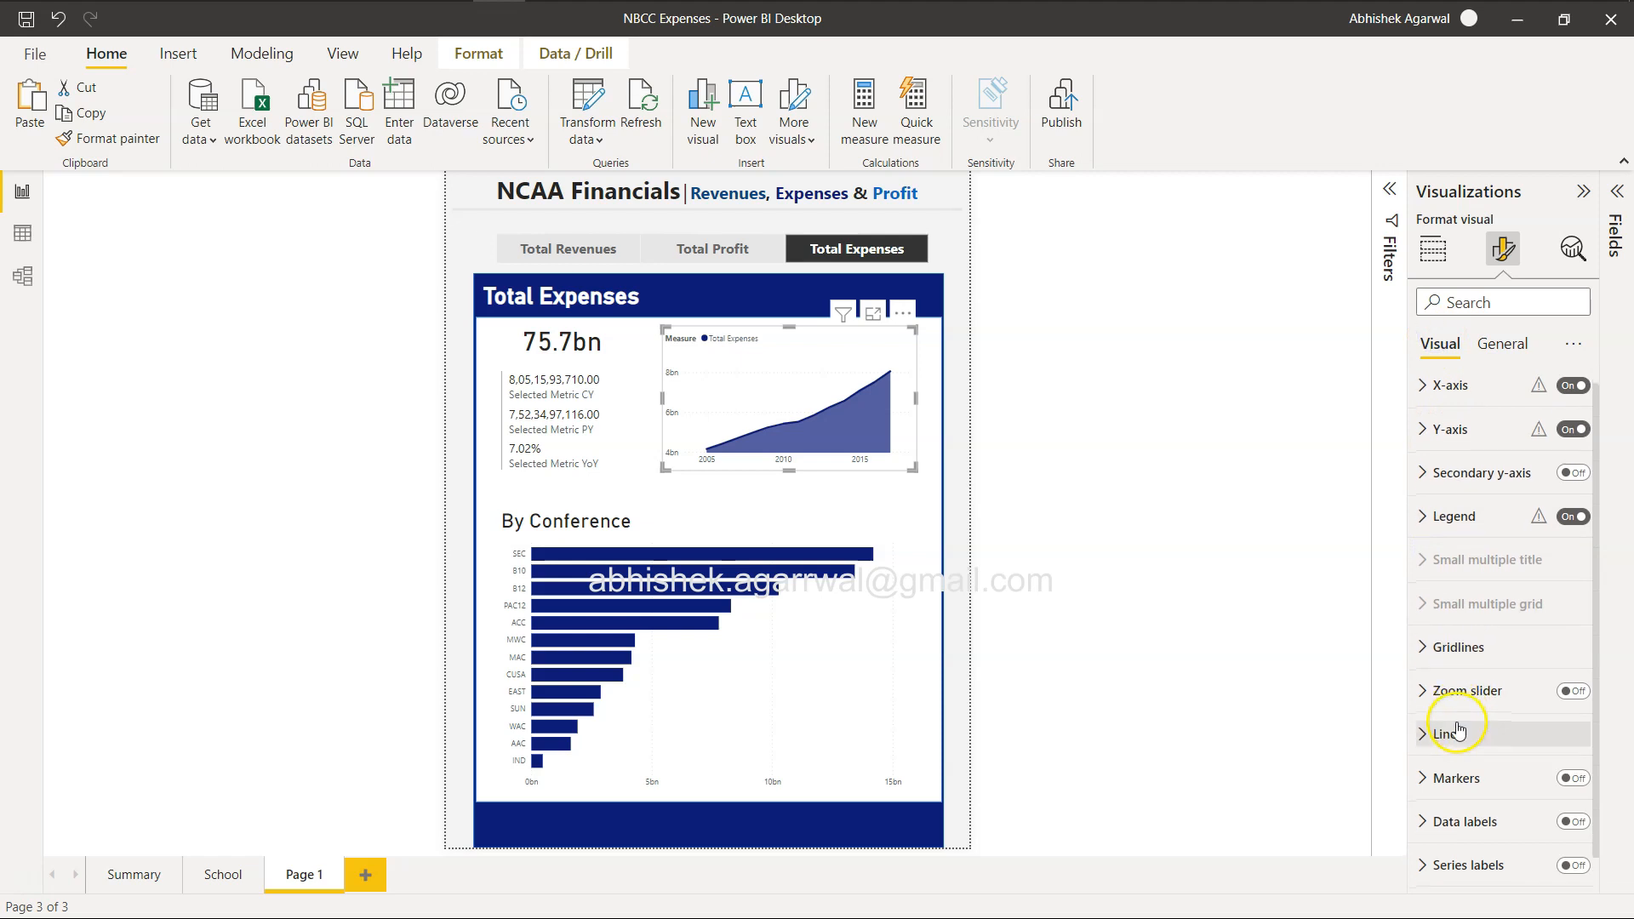
pyautogui.click(1438, 516)
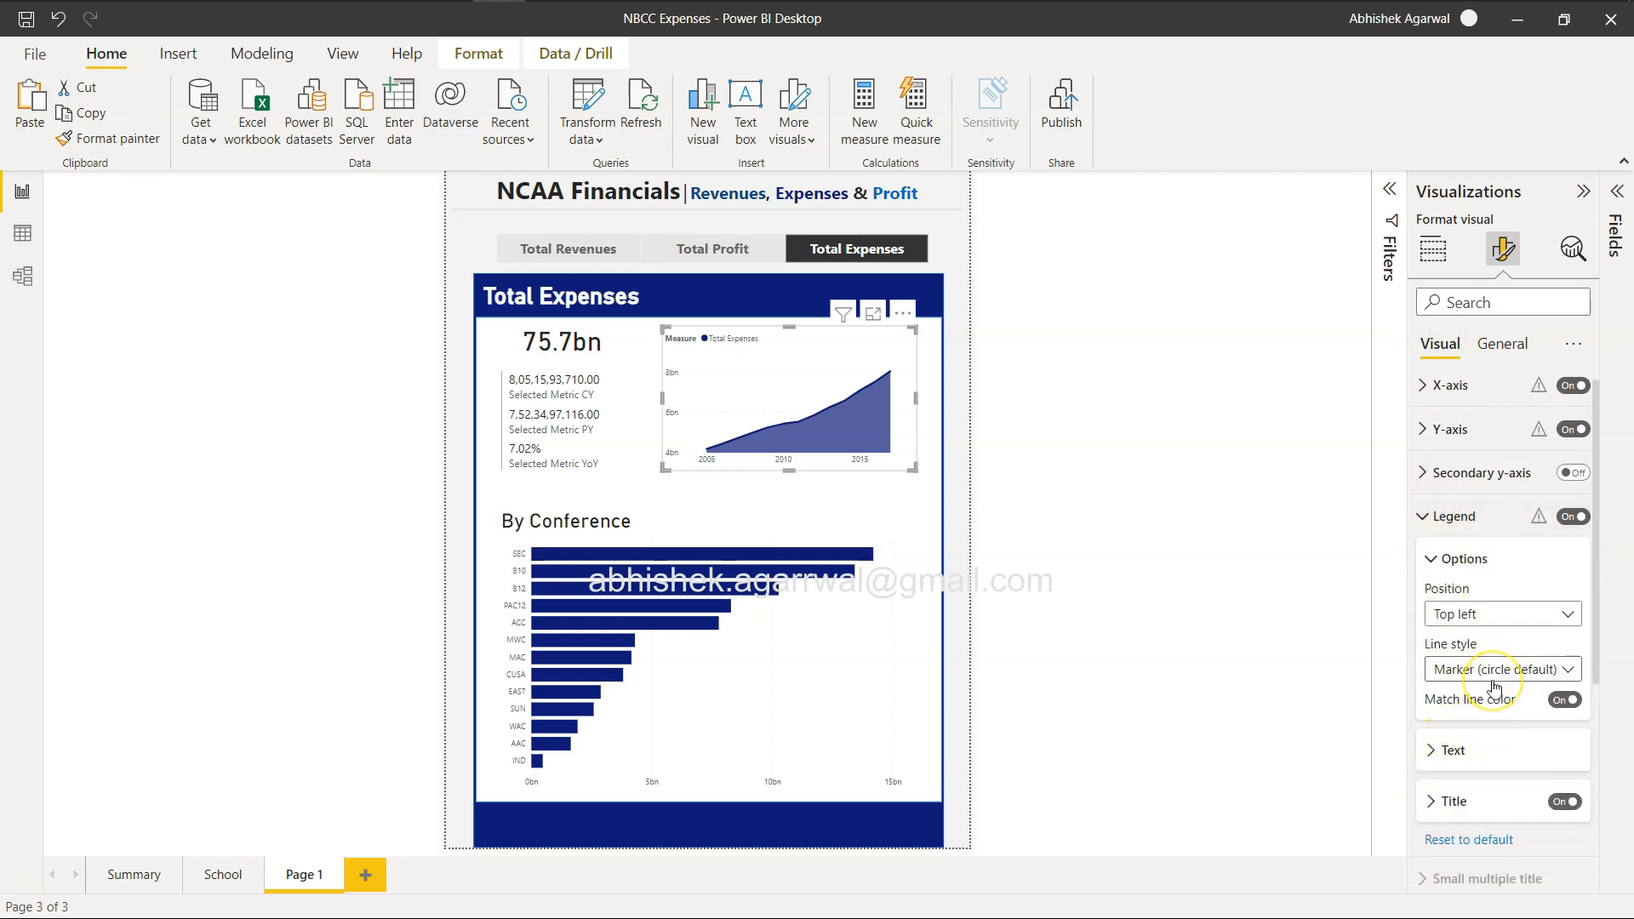
pyautogui.click(1442, 752)
pyautogui.click(1442, 752)
pyautogui.click(1566, 803)
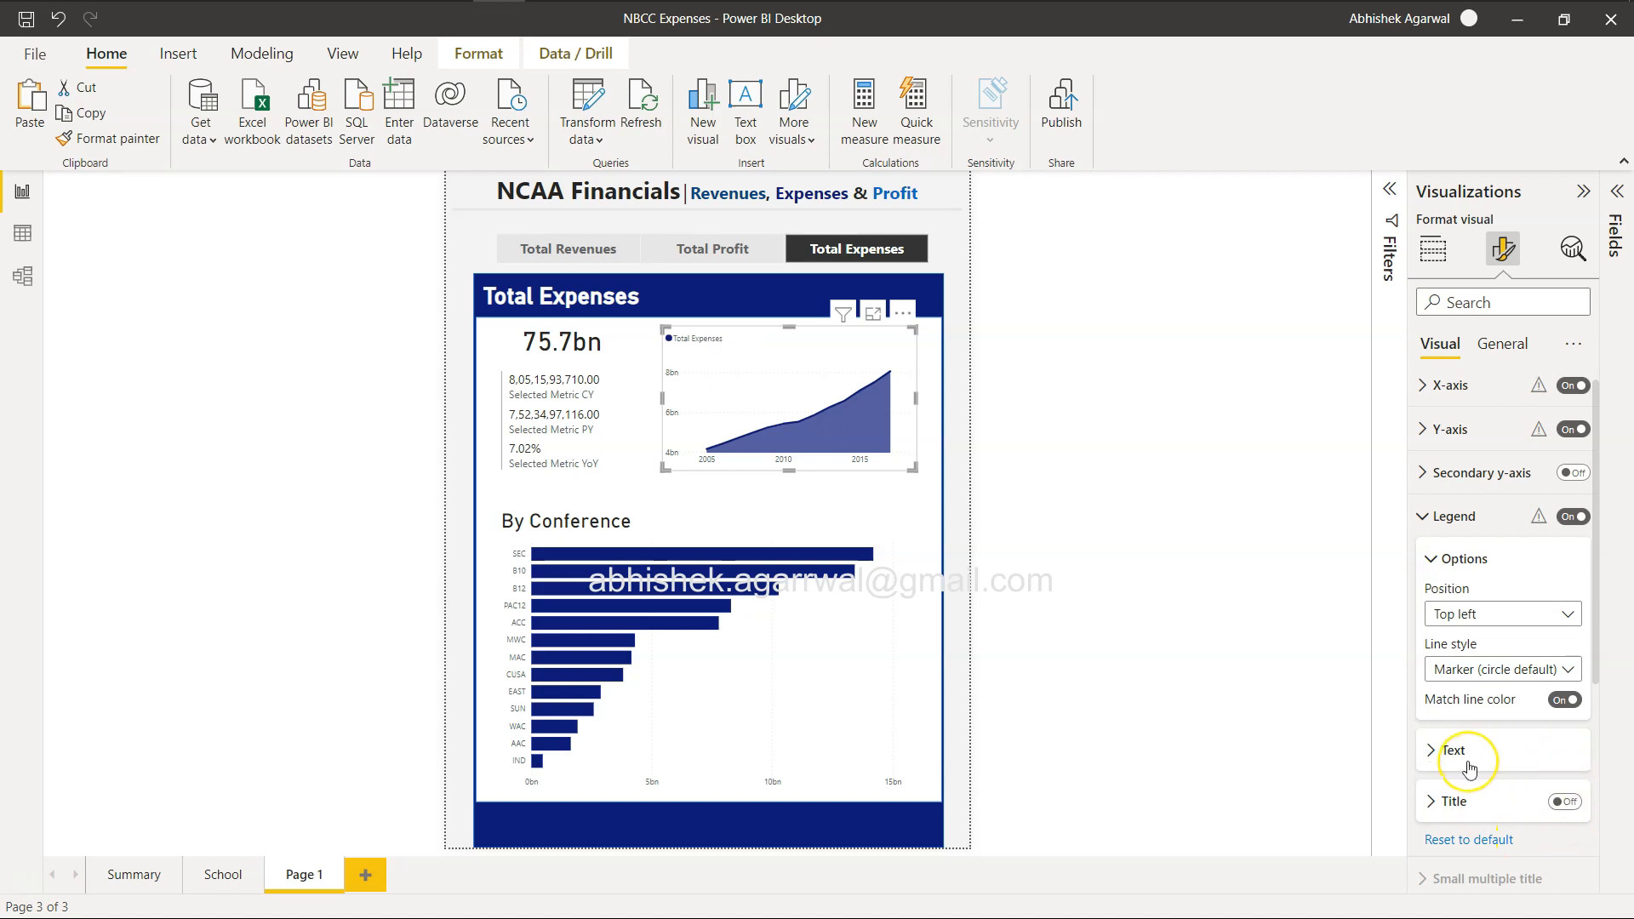
pyautogui.click(1573, 518)
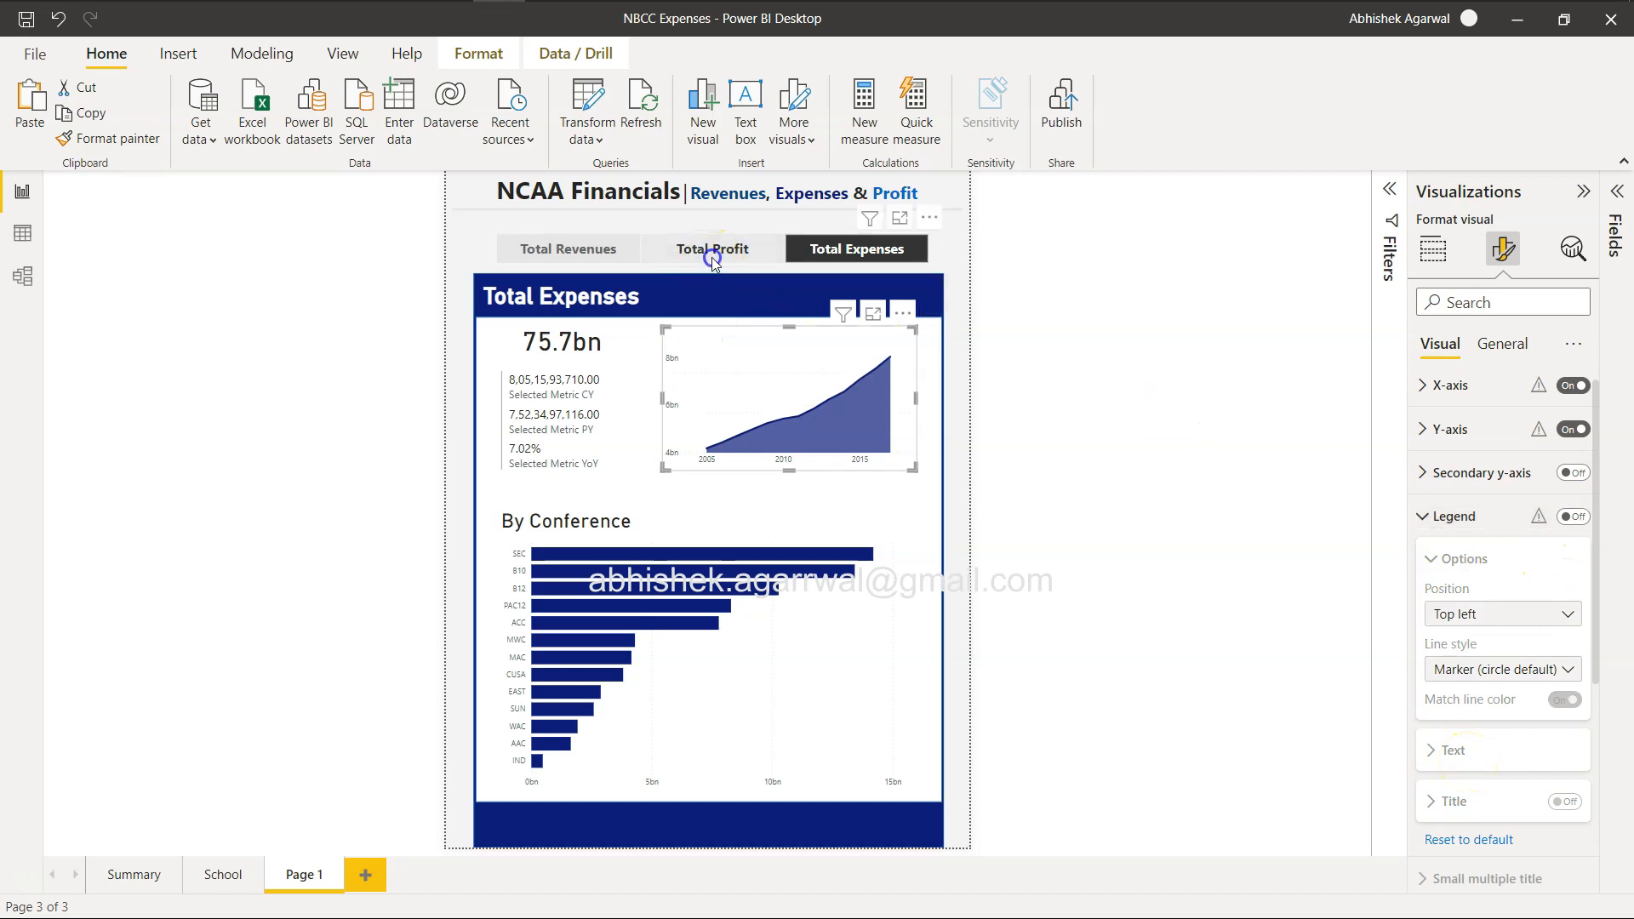
pyautogui.click(713, 251)
pyautogui.click(598, 250)
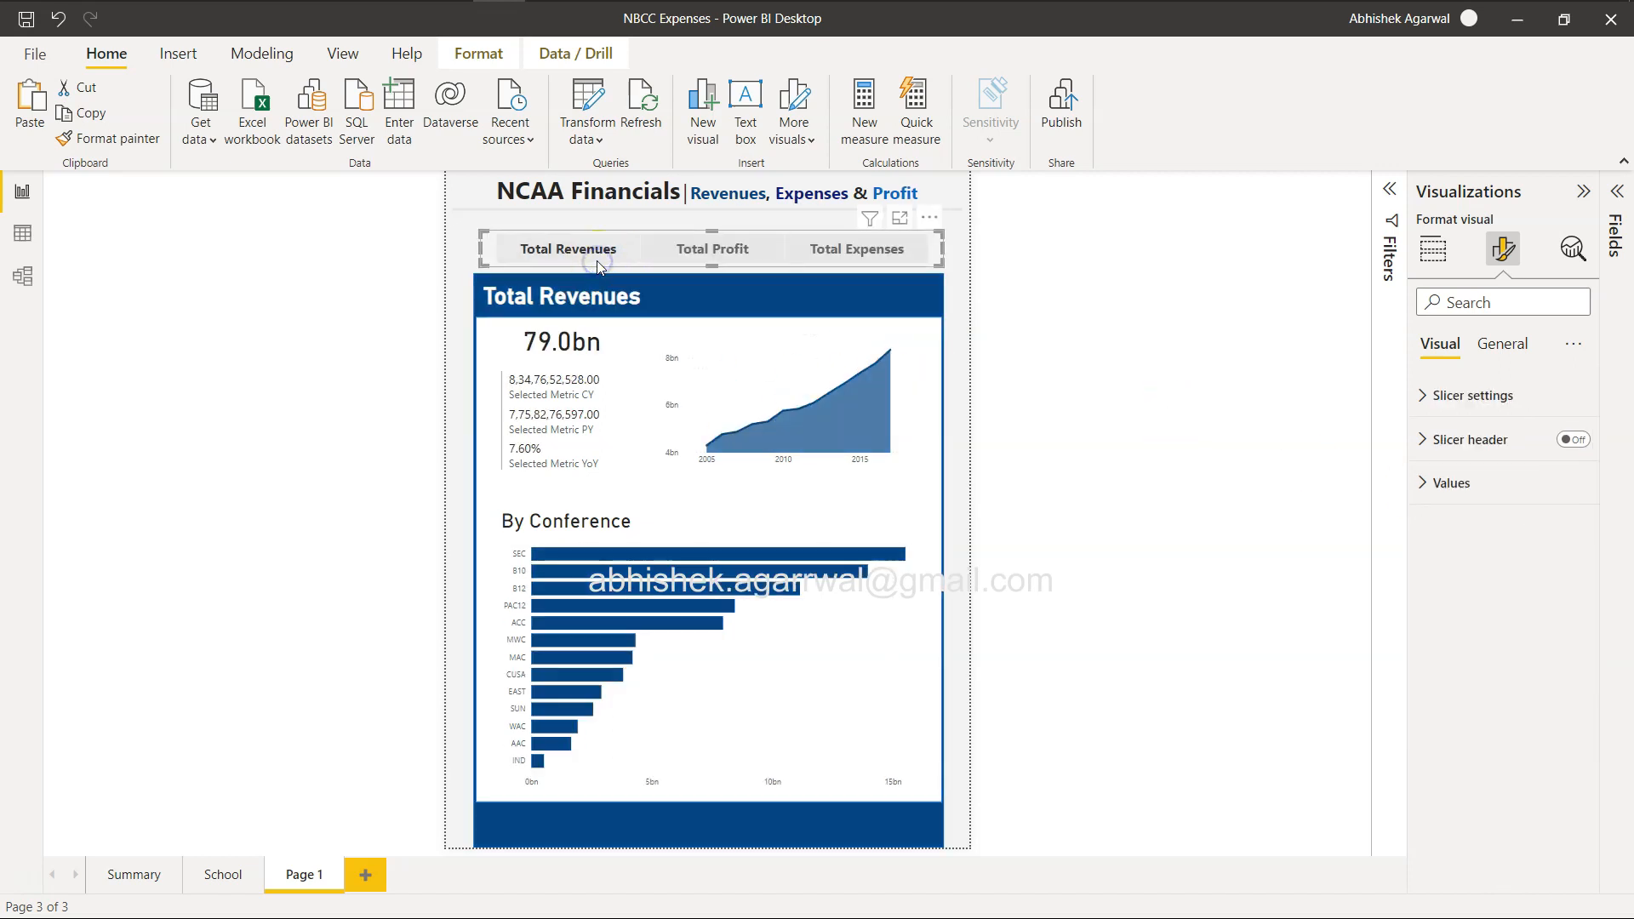